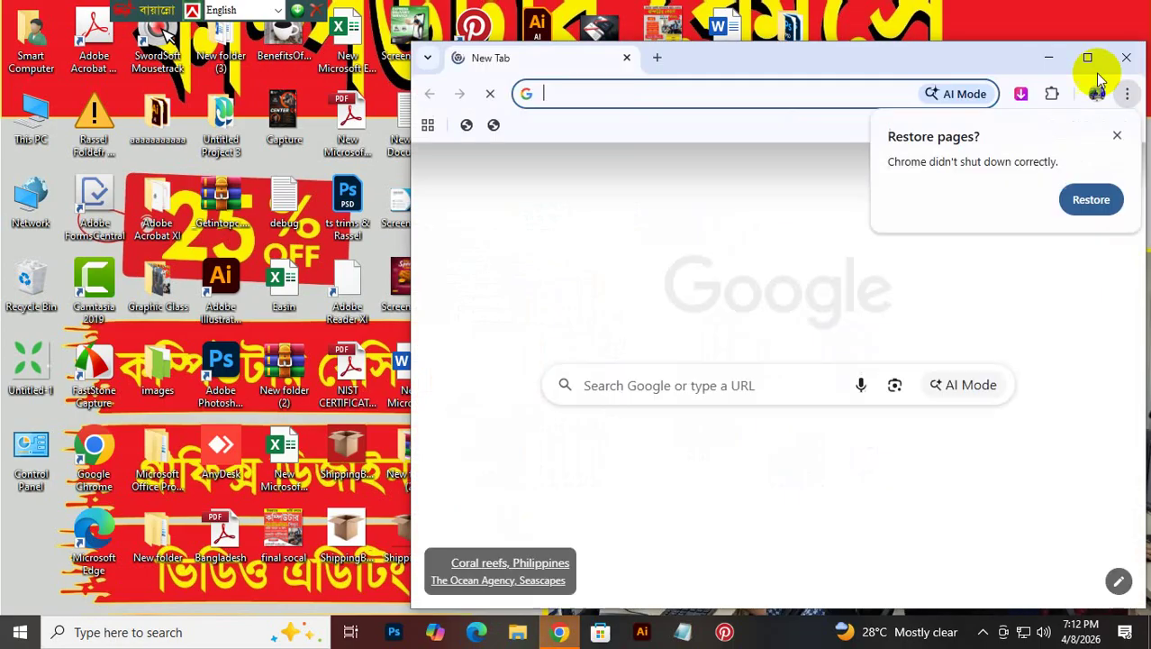
Maximize the browser window without restoring the earlier pages, and launch Adobe Illustrator
{"action": "left_click", "coordinate": [1082, 54]}
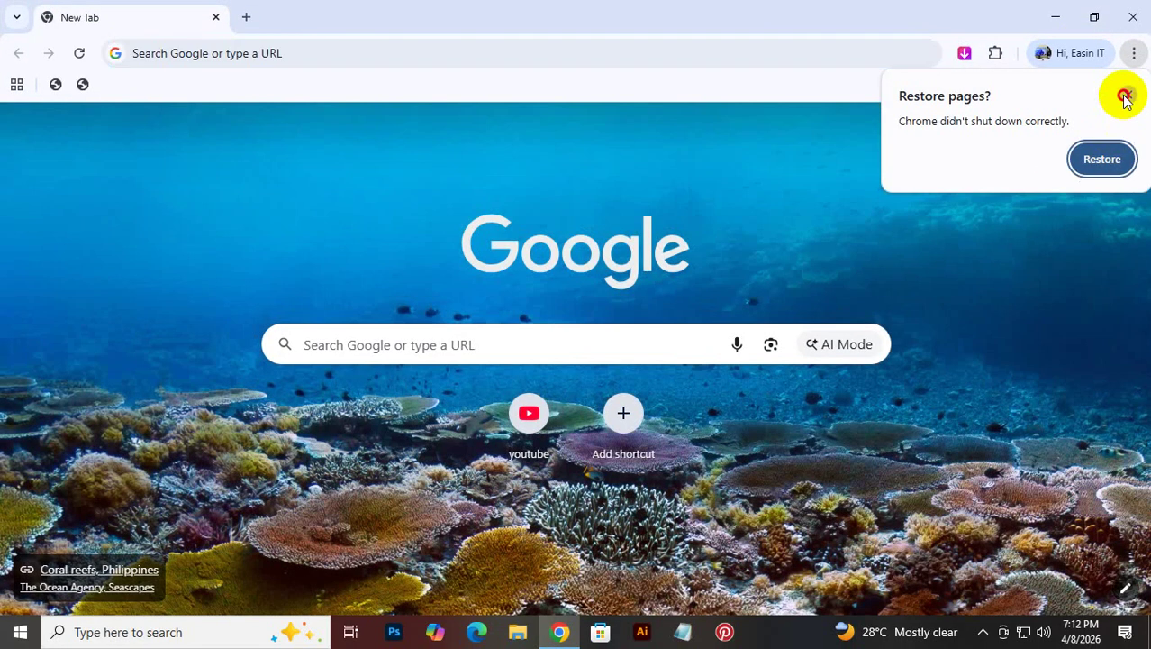
{"action": "left_click", "coordinate": [1128, 94]}
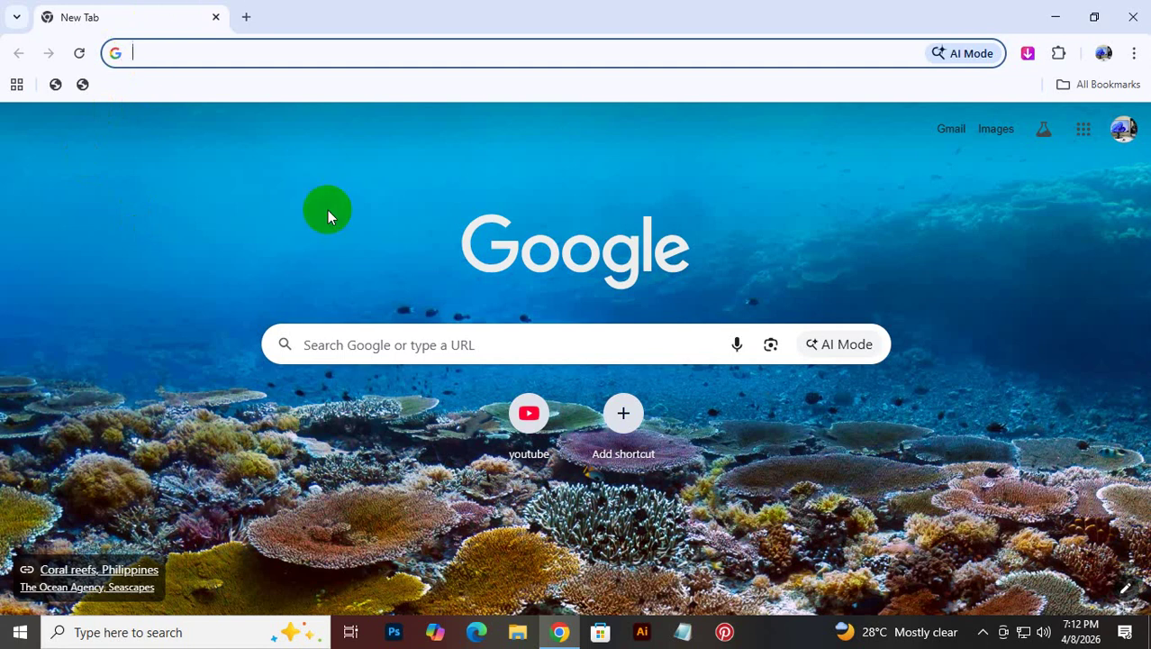
{"action": "left_click", "coordinate": [658, 635]}
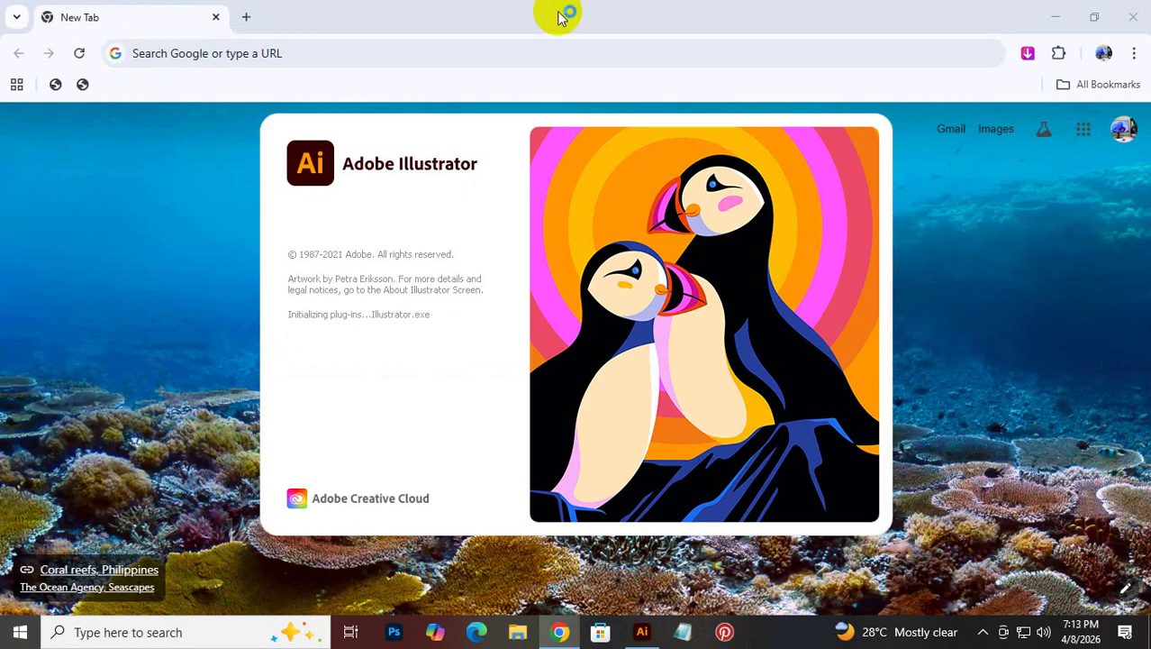
Minimize the browser, open This PC from the desktop, and look through the Downloads and Desktop folders
{"action": "left_click", "coordinate": [1056, 17]}
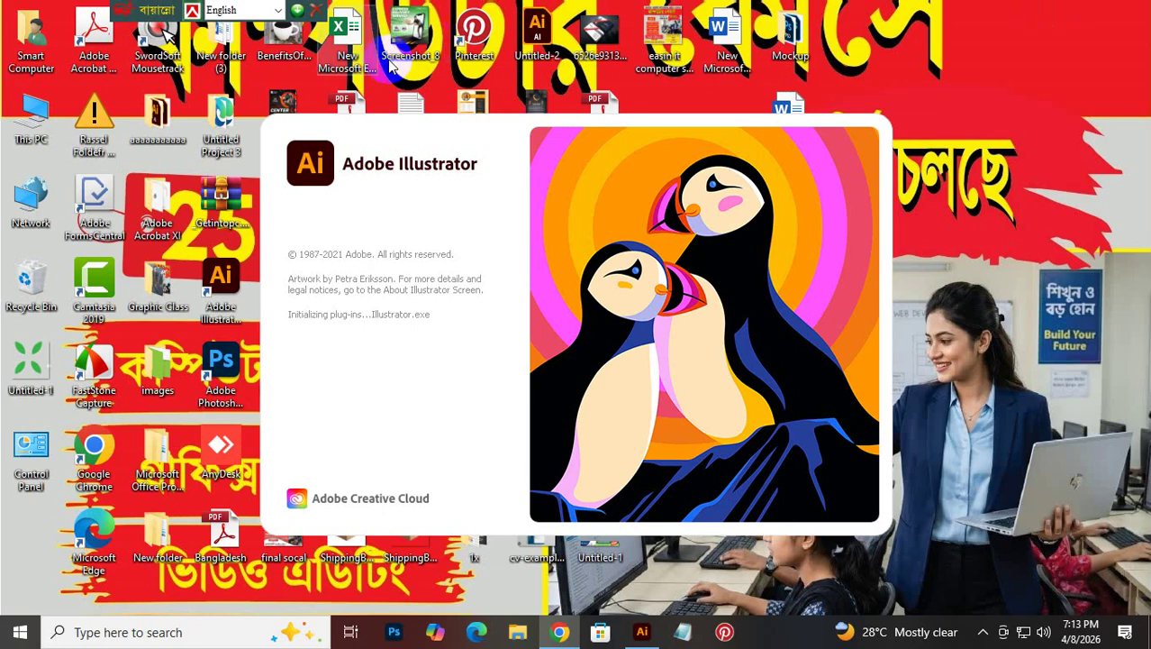
{"action": "left_click", "coordinate": [34, 108]}
{"action": "double_click", "coordinate": [34, 109]}
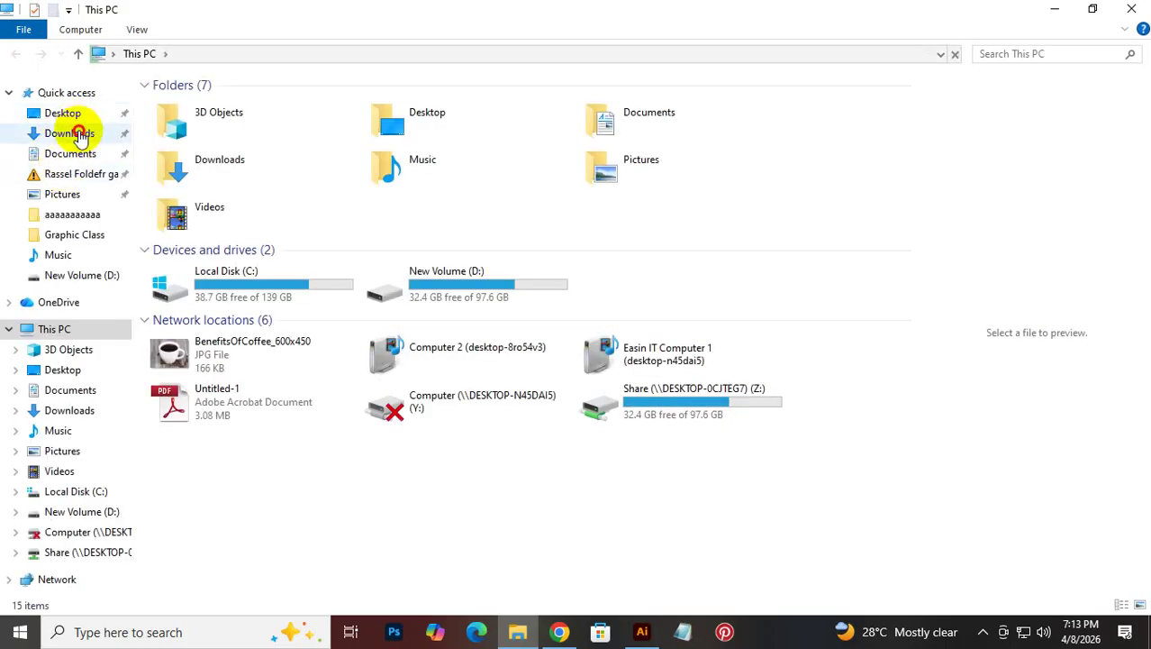
{"action": "left_click", "coordinate": [79, 135]}
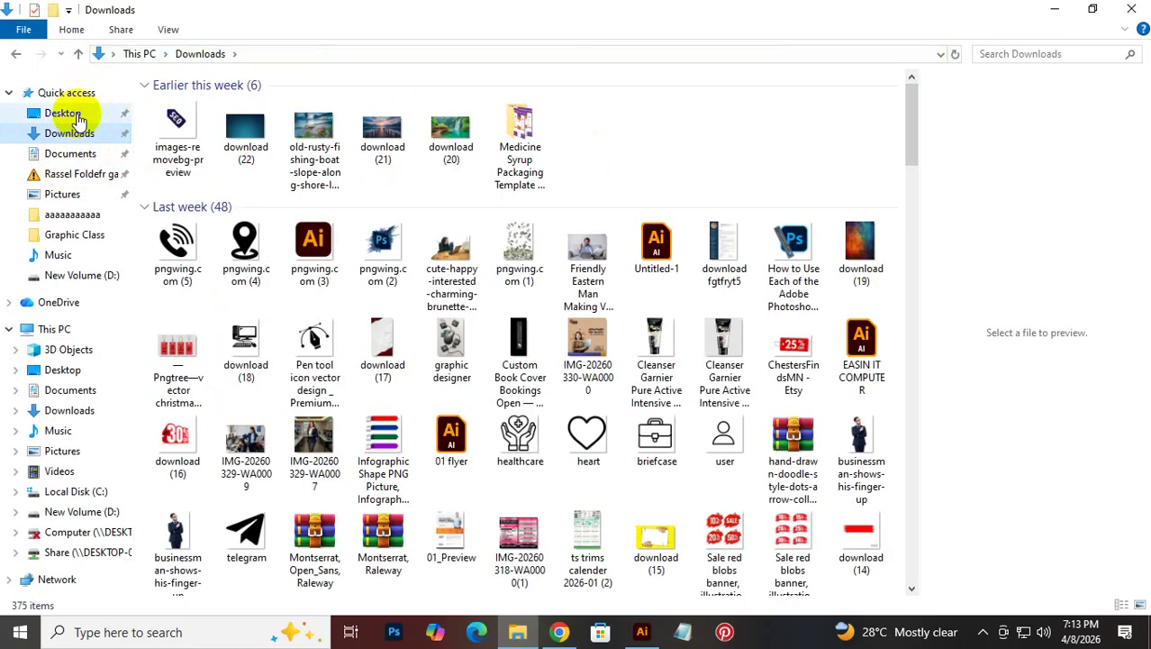
{"action": "left_click", "coordinate": [63, 113]}
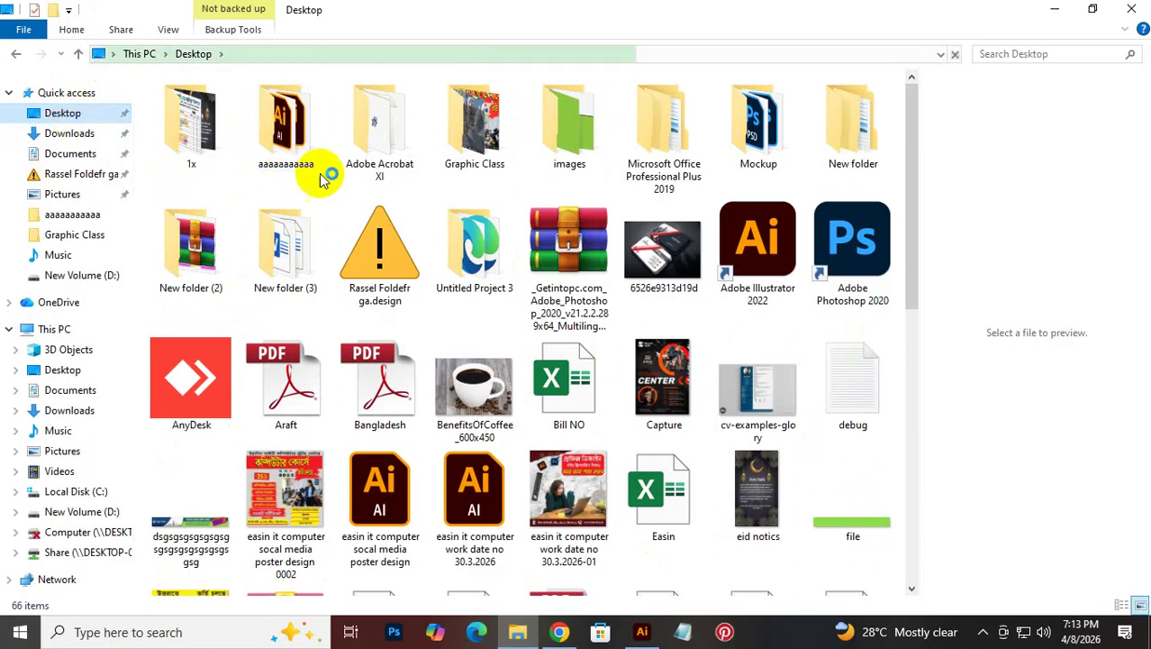
Return to File Explorer and open the first image in the Medicine Syrup Packaging Template folder in Downloads
{"action": "left_click", "coordinate": [642, 632]}
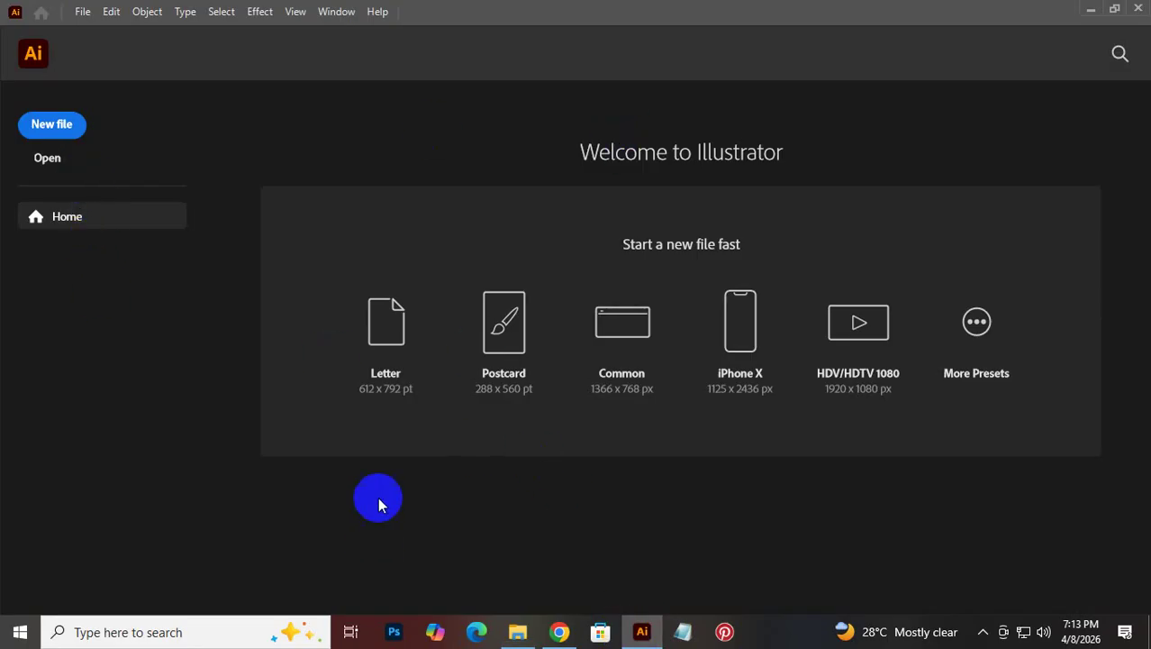
{"action": "left_click", "coordinate": [523, 630]}
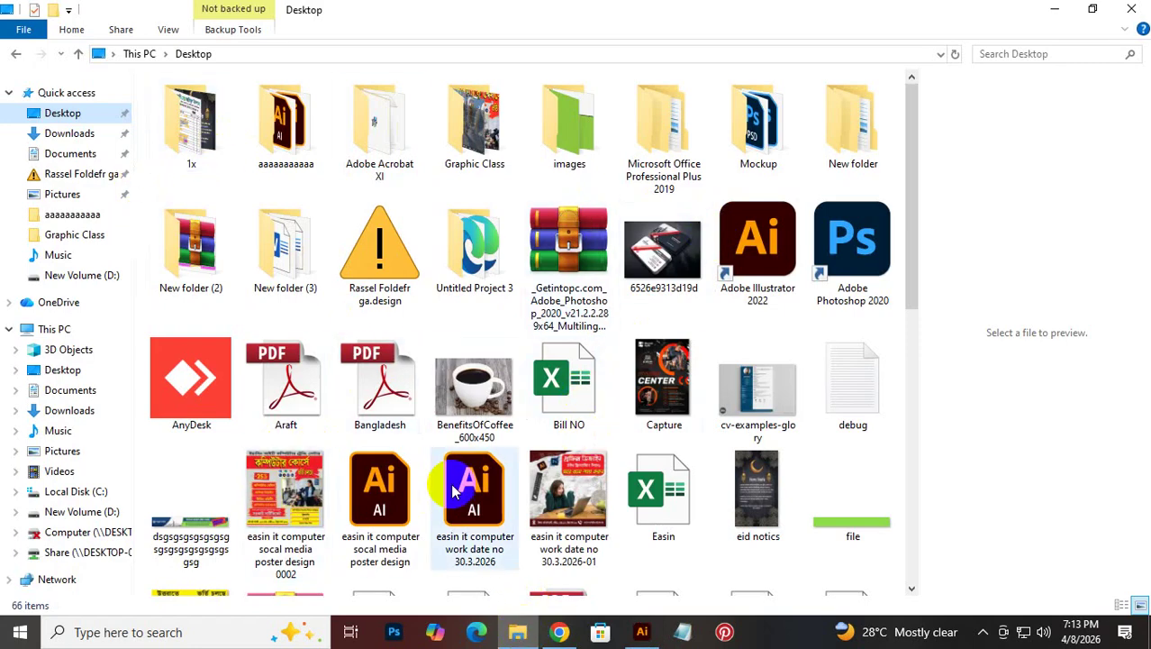
{"action": "left_click", "coordinate": [90, 134]}
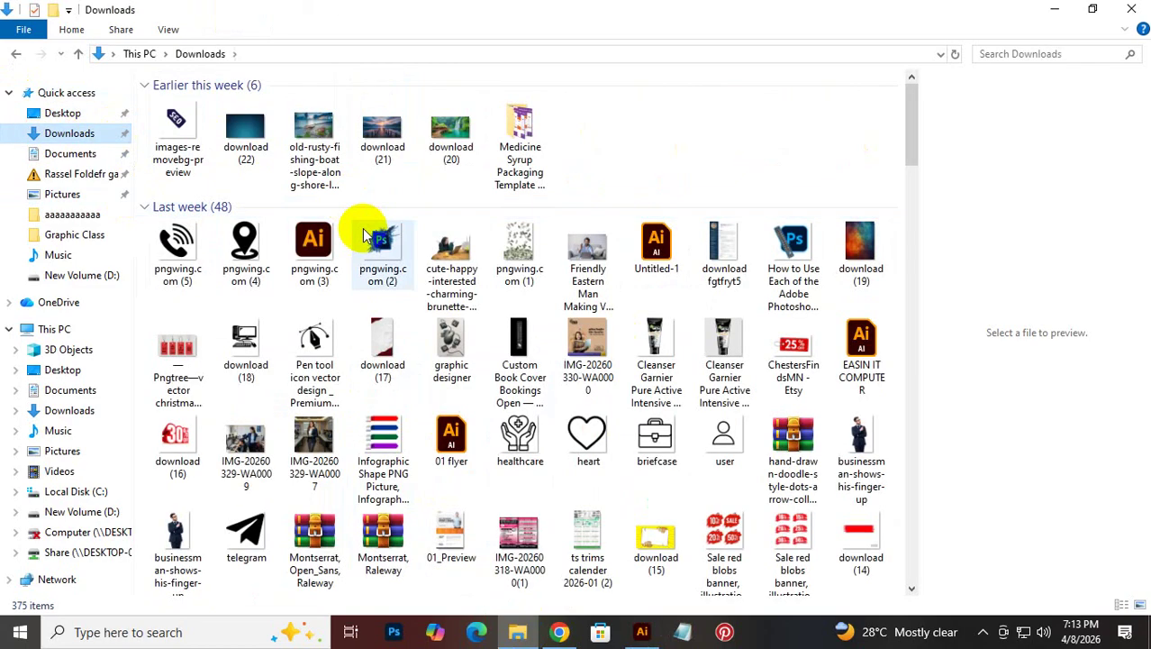
{"action": "double_click", "coordinate": [521, 171]}
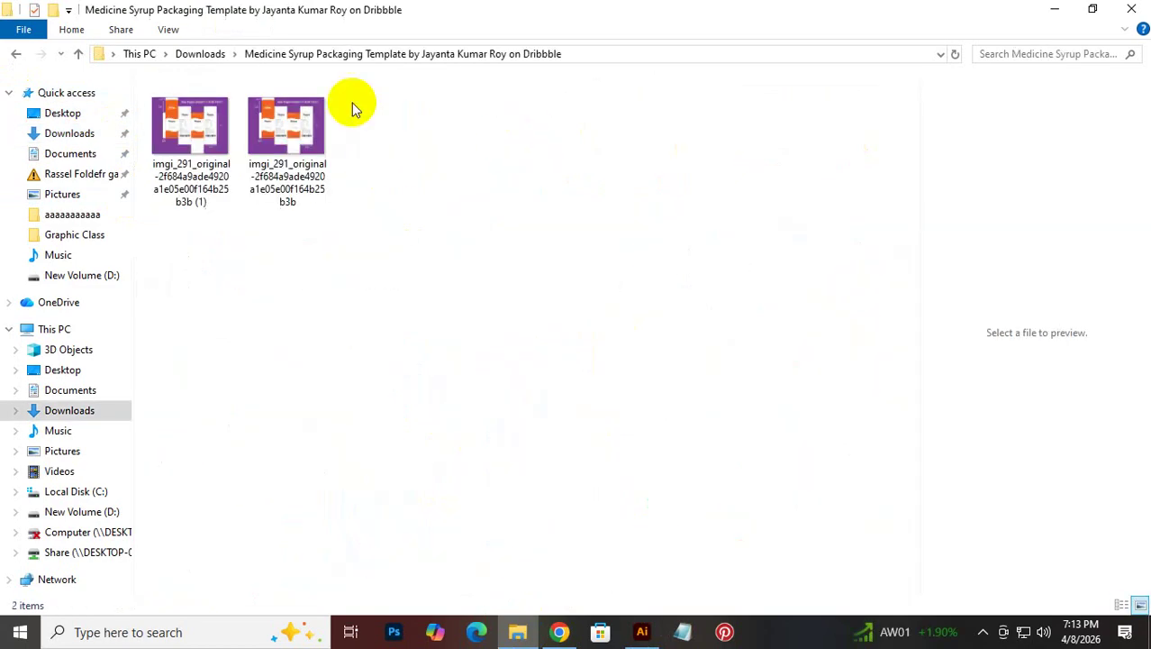
{"action": "double_click", "coordinate": [220, 144]}
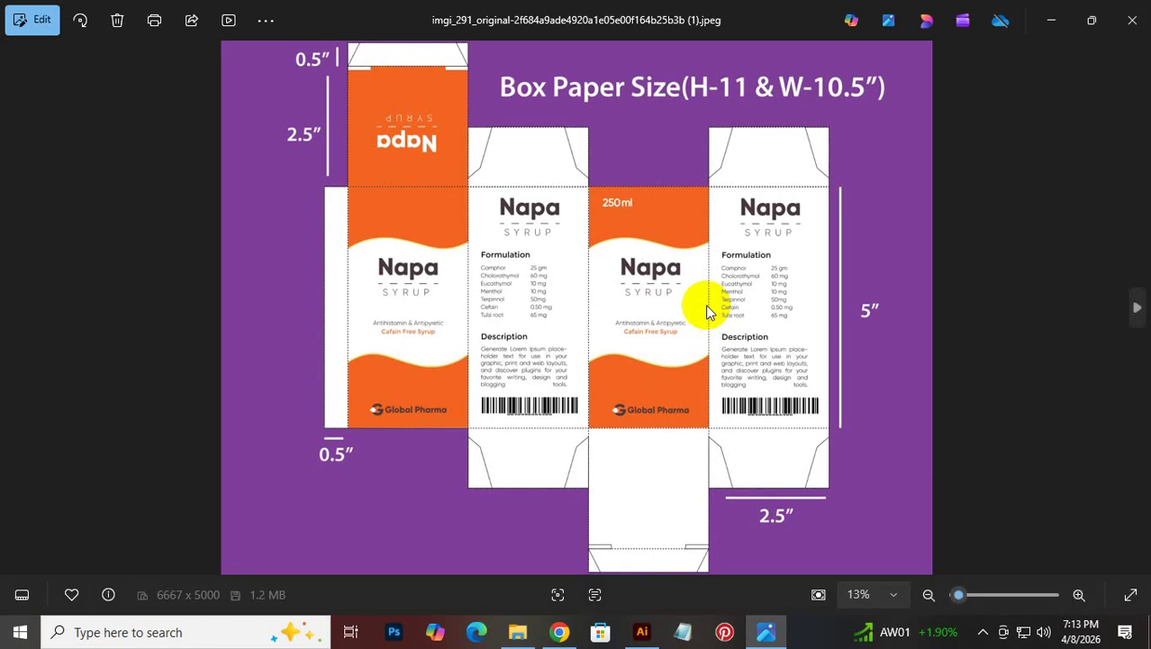
Examine the panels, flaps and dimensions of the Napa syrup box layout, and minimize the image and folder windows
{"action": "left_click_drag", "start_coordinate": [576, 221], "coordinate": [382, 95]}
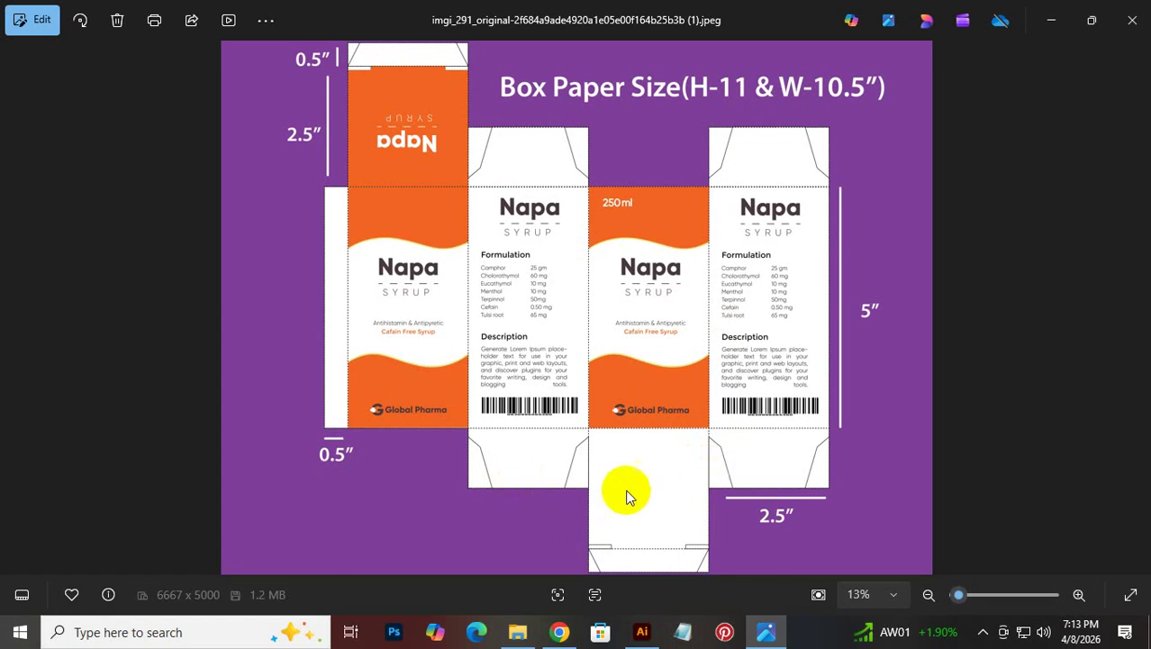
{"action": "left_click", "coordinate": [630, 446]}
{"action": "left_click", "coordinate": [419, 437]}
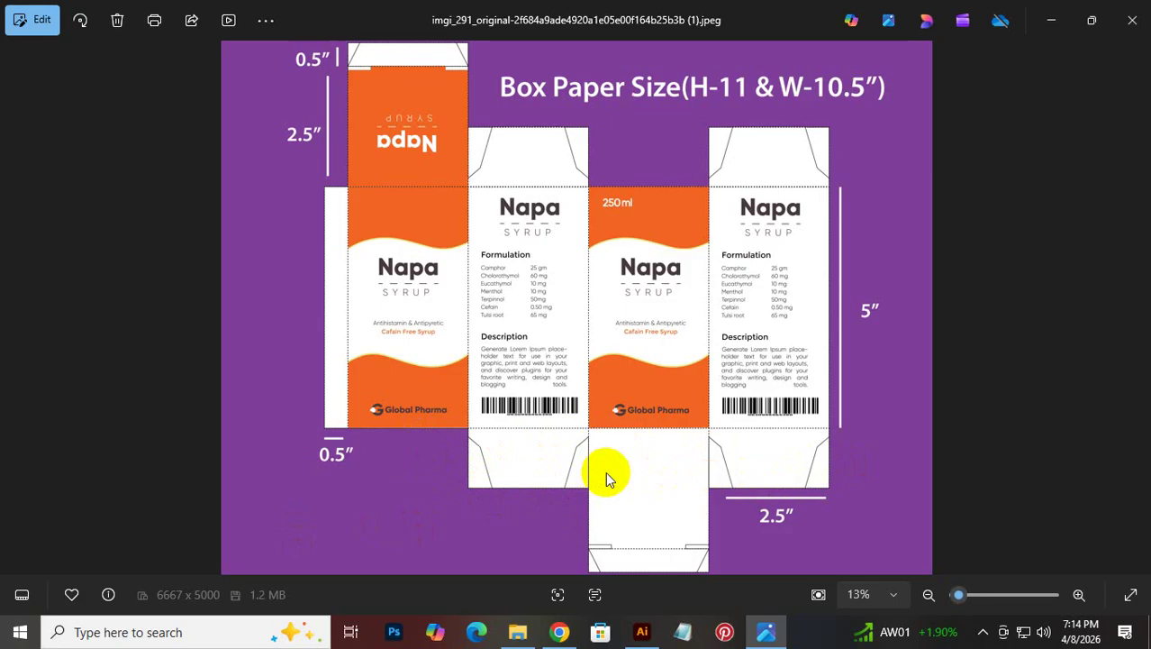
{"action": "left_click", "coordinate": [1061, 10]}
{"action": "left_click", "coordinate": [1055, 9]}
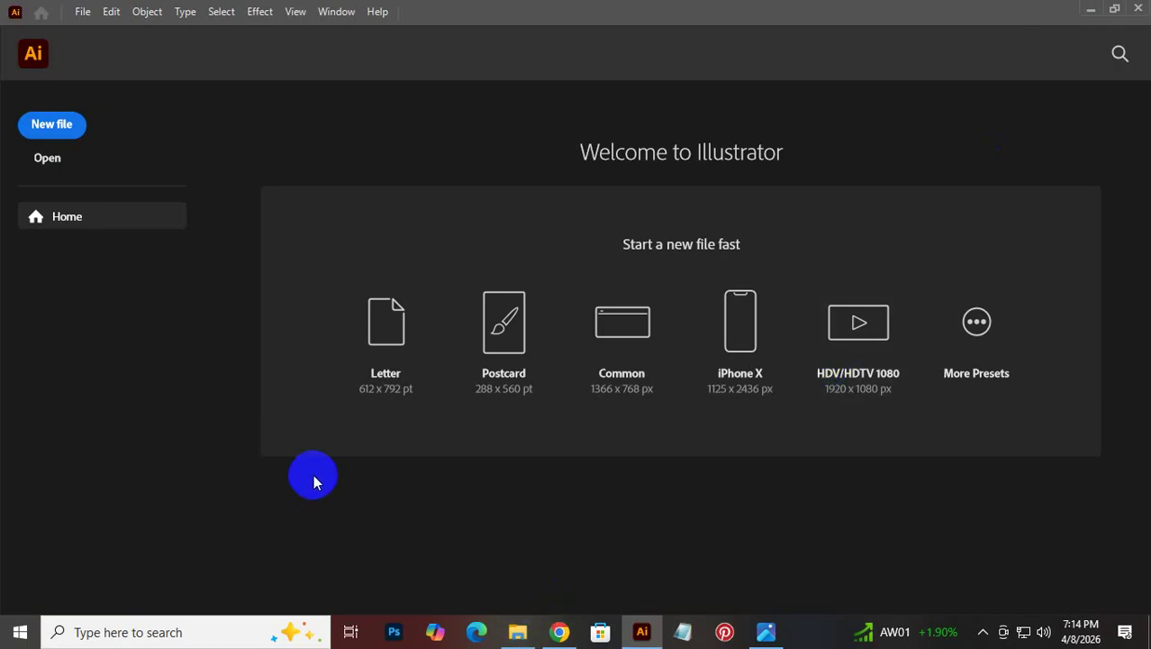
{"action": "left_click", "coordinate": [555, 633]}
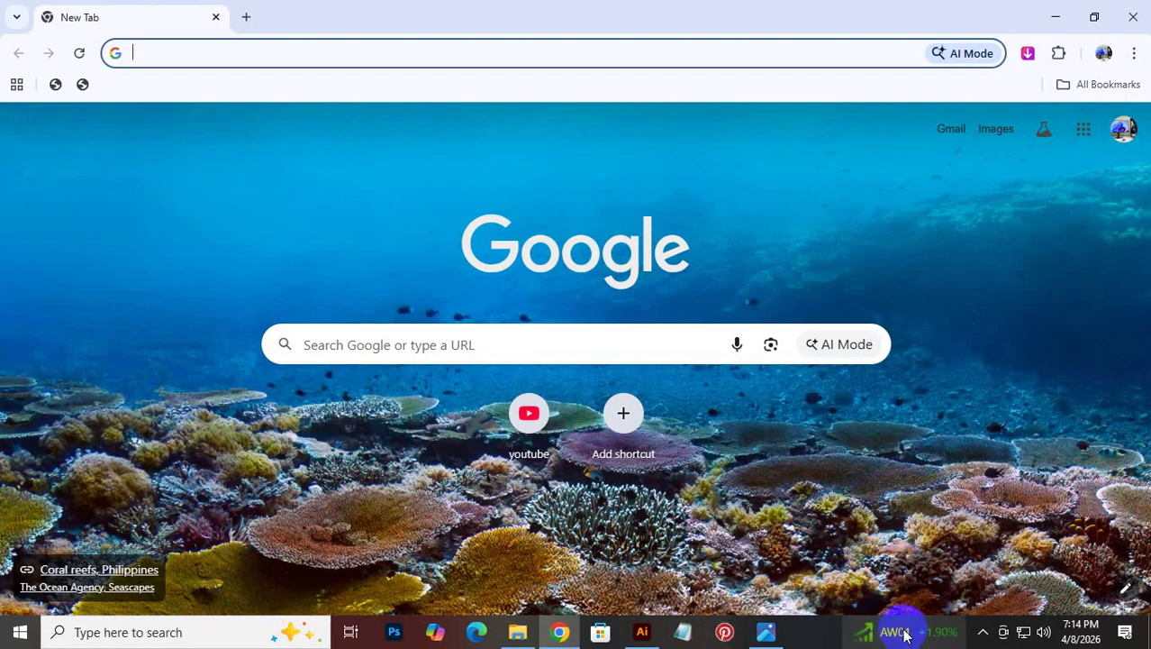
{"action": "left_click", "coordinate": [635, 635]}
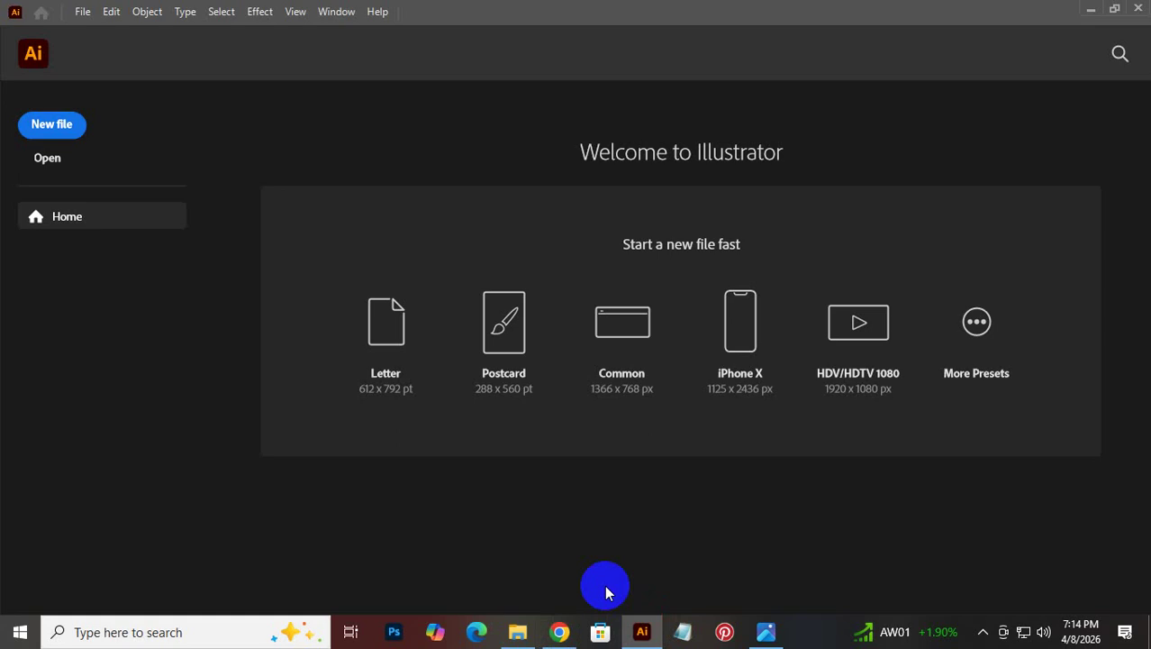
Switch to Chrome and search Google for "t shirt"
{"action": "left_click", "coordinate": [560, 634]}
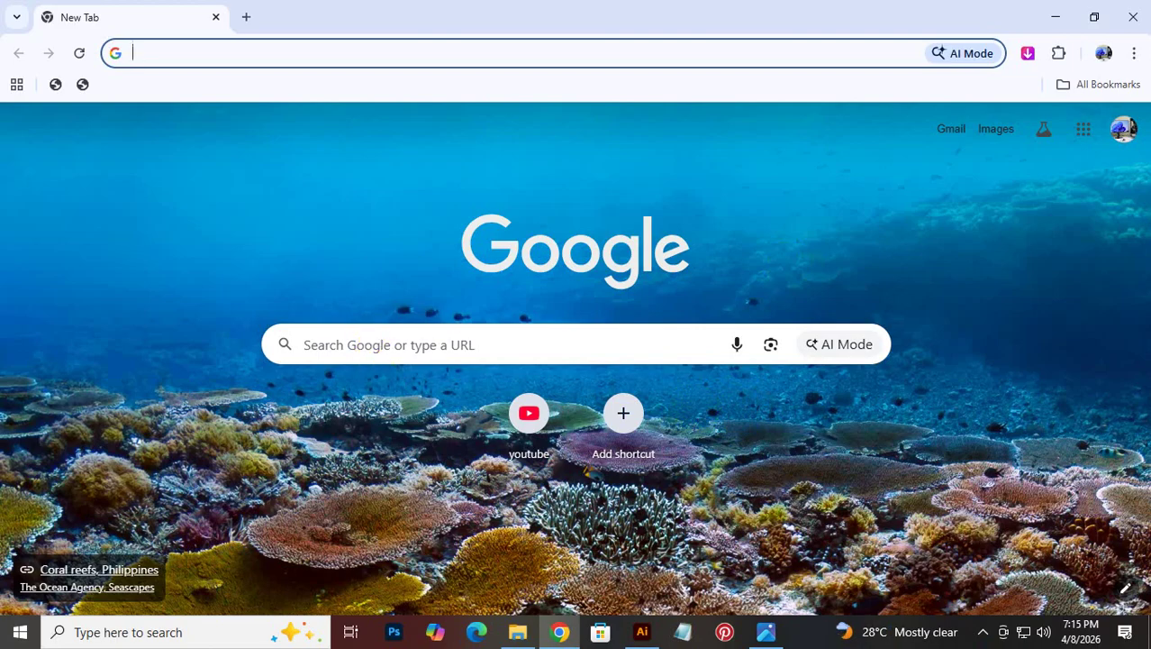
{"action": "left_click", "coordinate": [982, 632]}
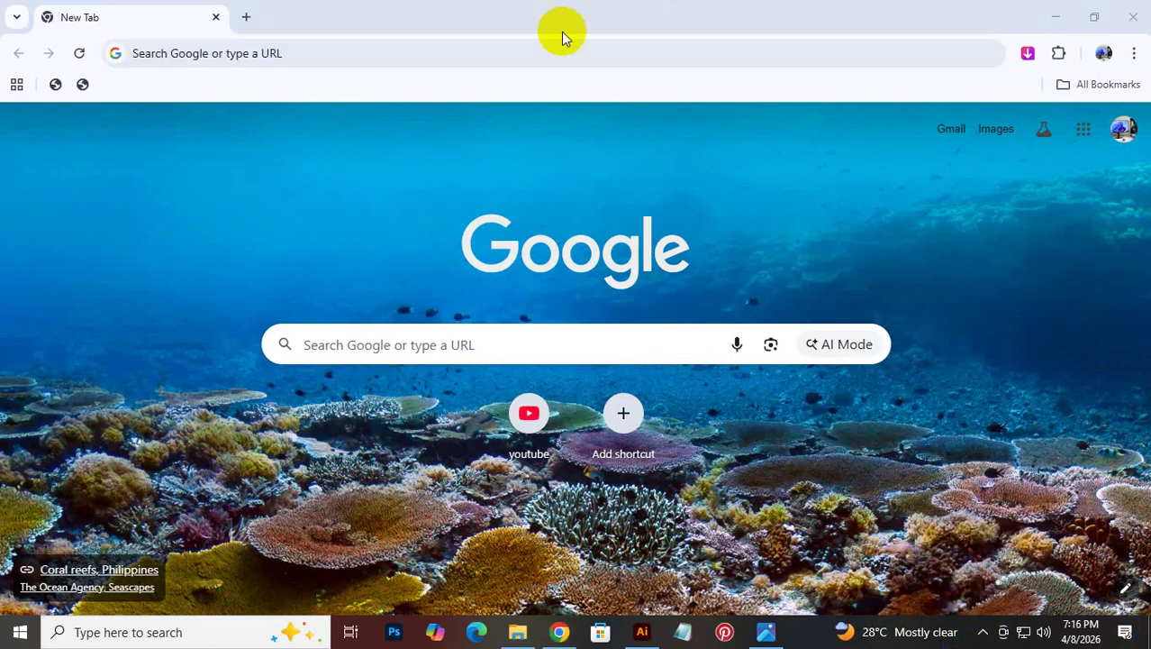
{"action": "left_click", "coordinate": [360, 68]}
{"action": "left_click", "coordinate": [360, 40]}
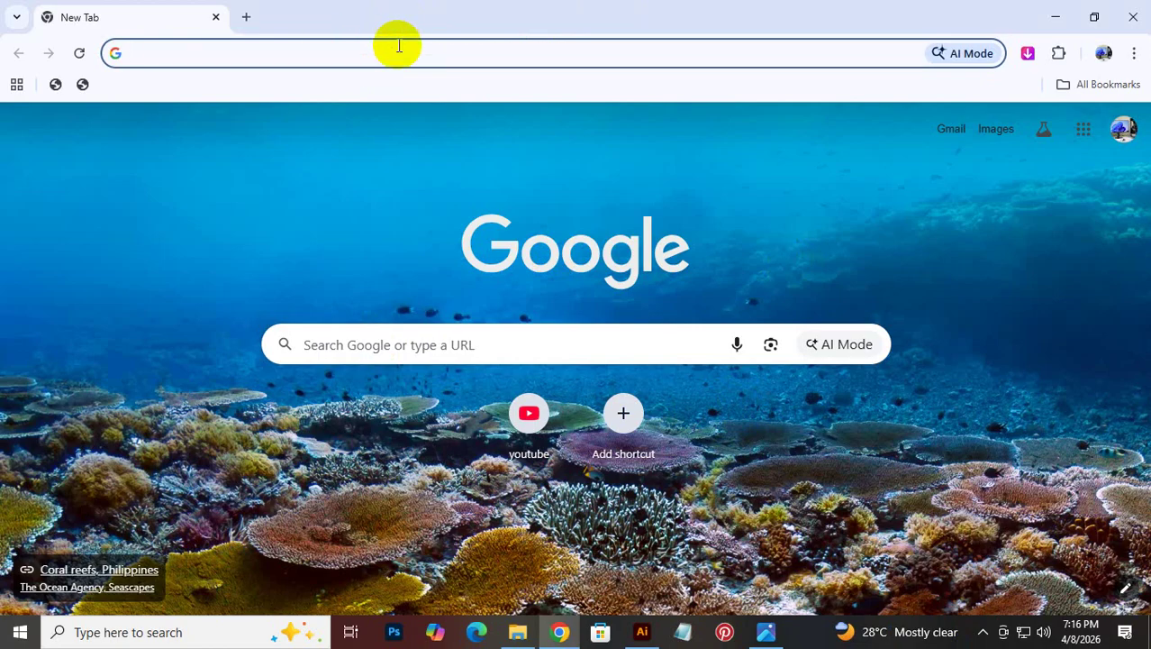
{"action": "type", "text": "t shir"}
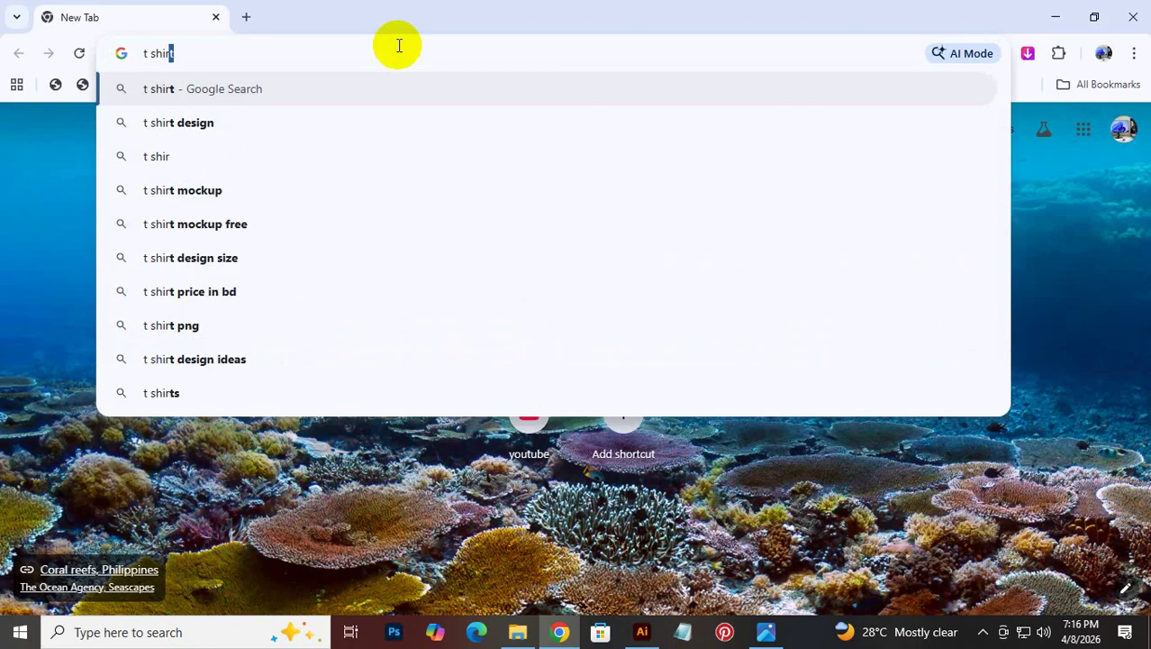
{"action": "type", "text": "t"}
{"action": "key", "text": "Return"}
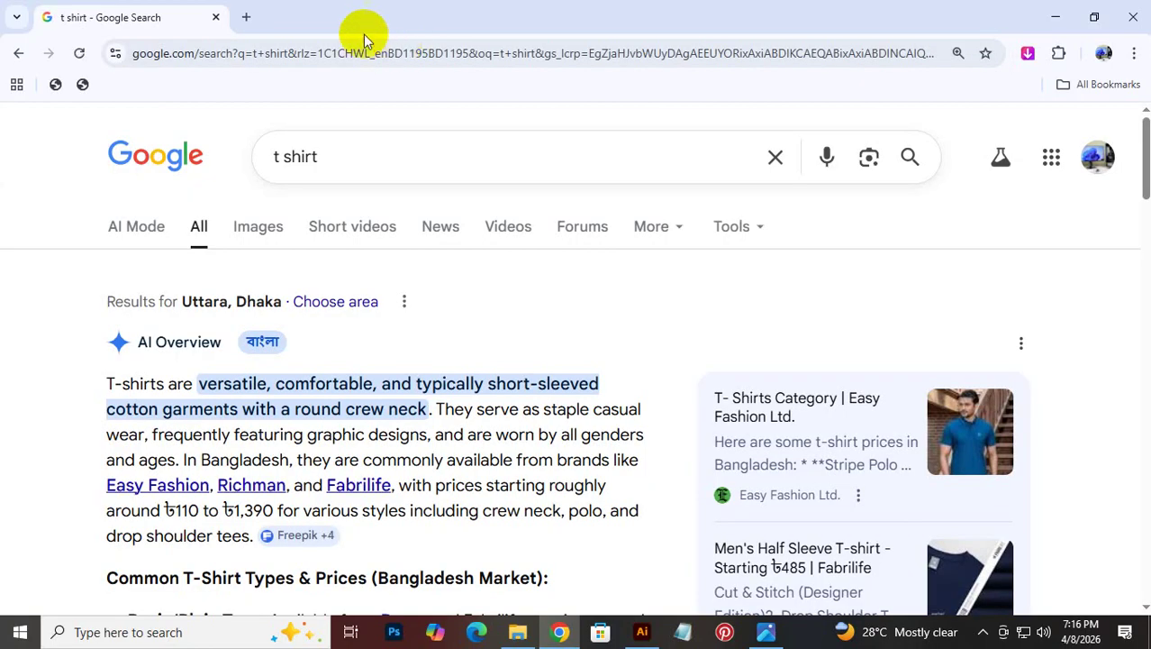
Refine the search to "t shirt design" and browse the image results for design references
{"action": "left_click", "coordinate": [371, 153]}
{"action": "type", "text": "design"}
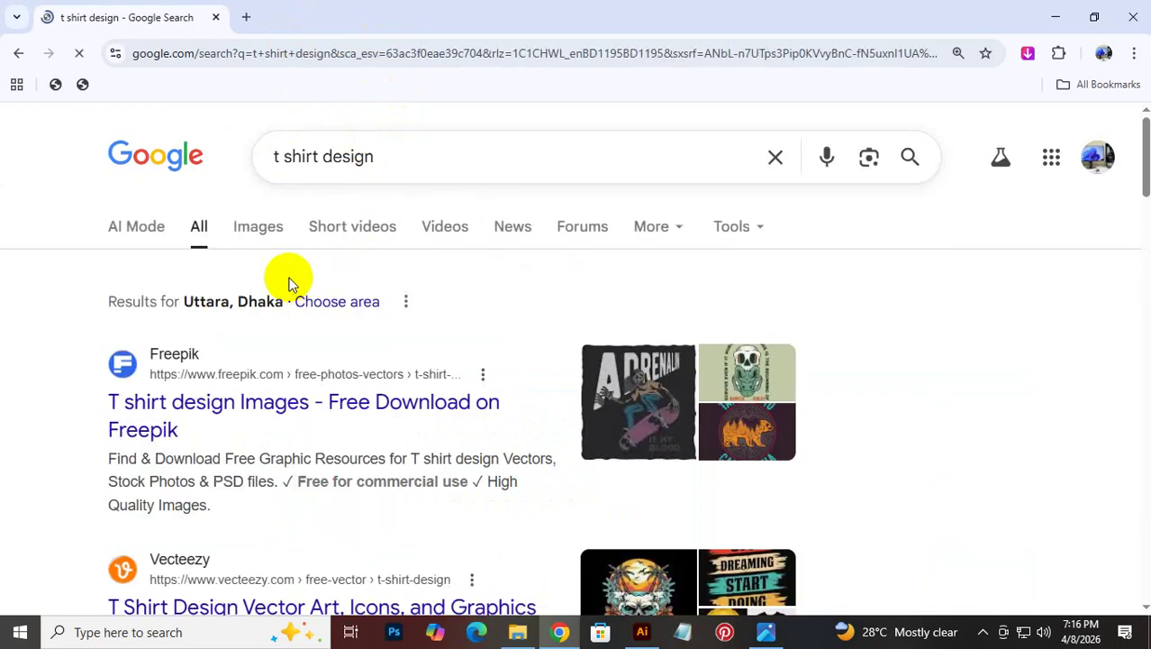
{"action": "left_click", "coordinate": [256, 229]}
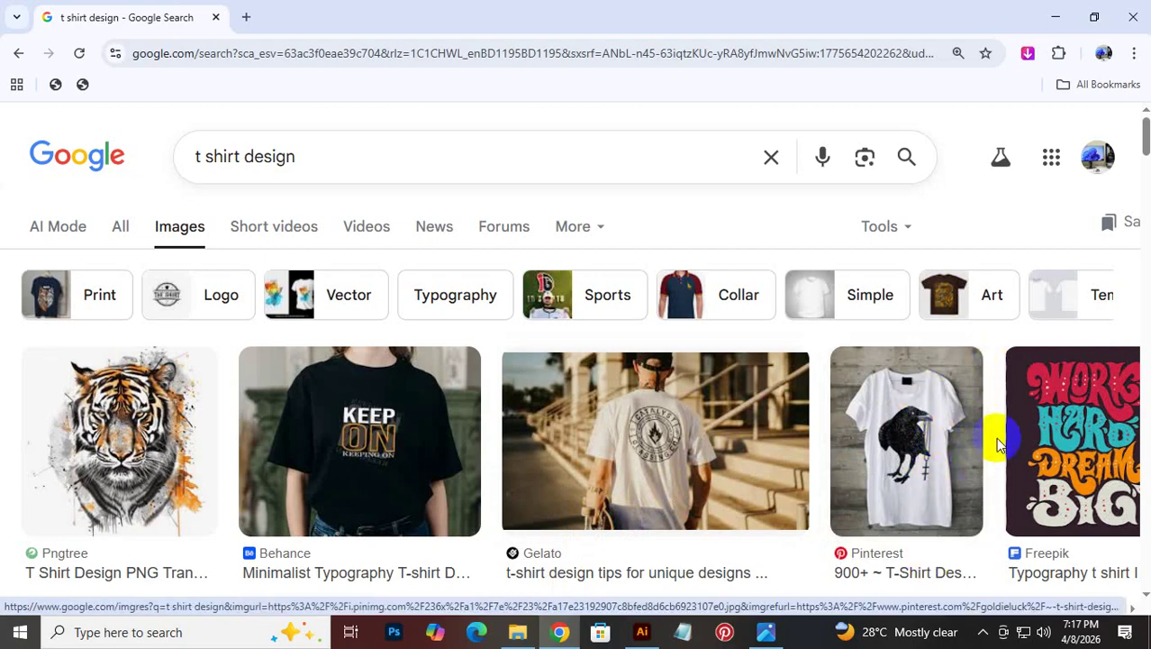
{"action": "scroll", "coordinate": [1009, 438], "scroll_direction": "down", "scroll_amount": 3}
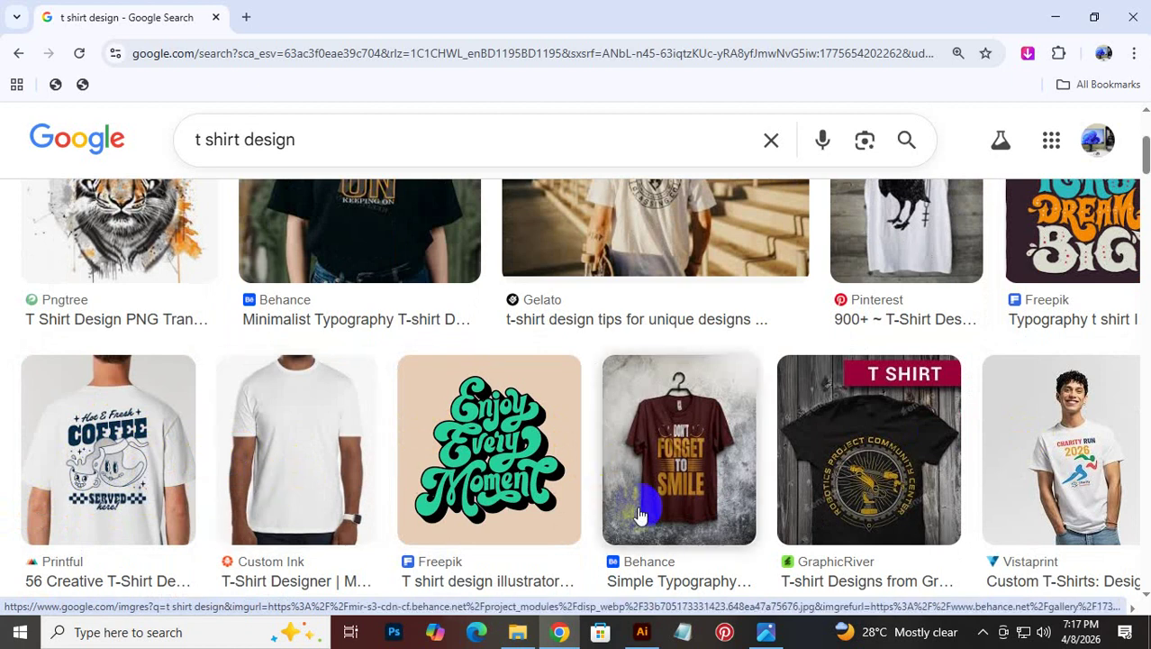
{"action": "left_click", "coordinate": [694, 510]}
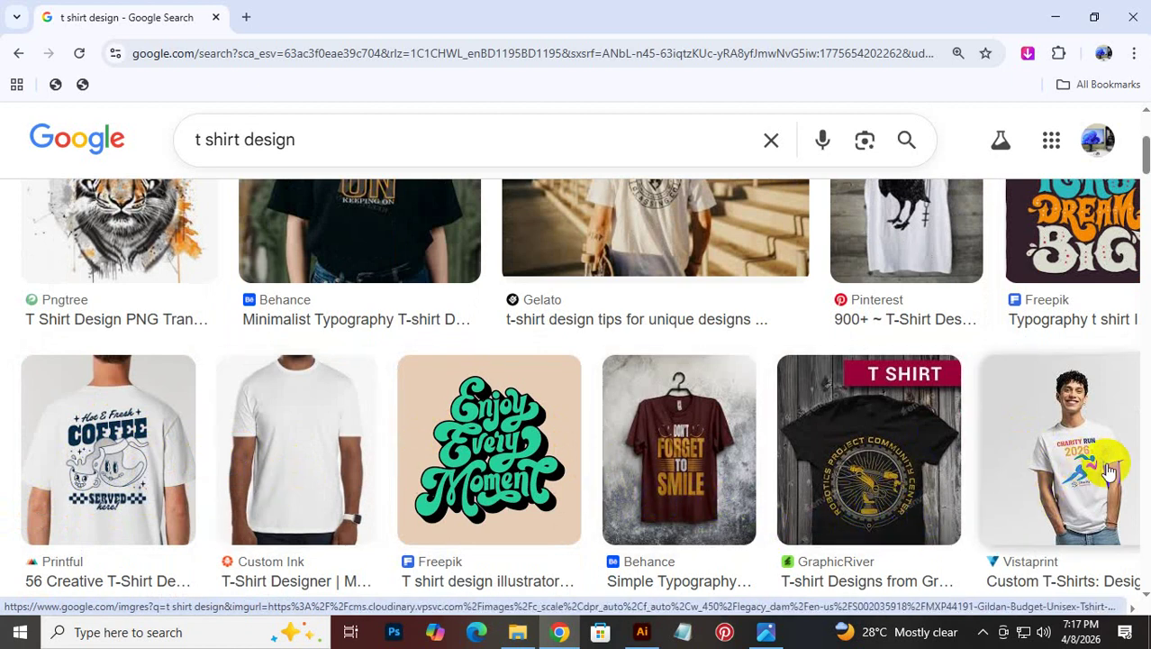
{"action": "scroll", "coordinate": [1090, 379], "scroll_direction": "down", "scroll_amount": 2}
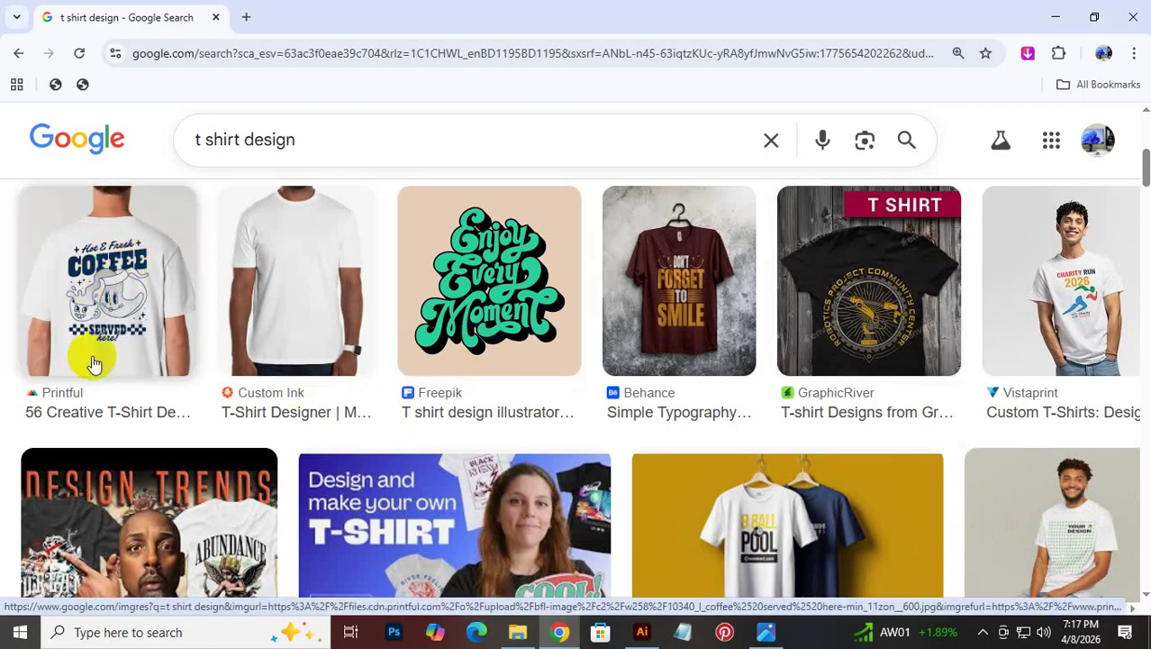
{"action": "scroll", "coordinate": [185, 381], "scroll_direction": "down", "scroll_amount": 5}
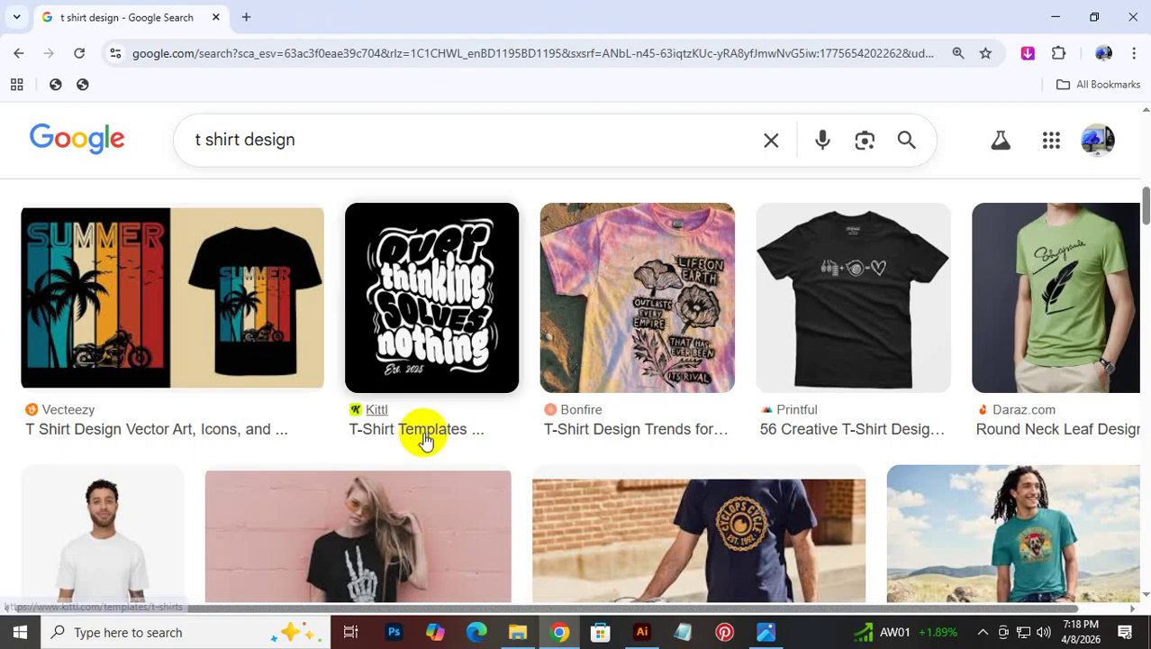
Change the image search to "summer t shirt design" and browse the resulting summer designs
{"action": "left_click", "coordinate": [198, 140]}
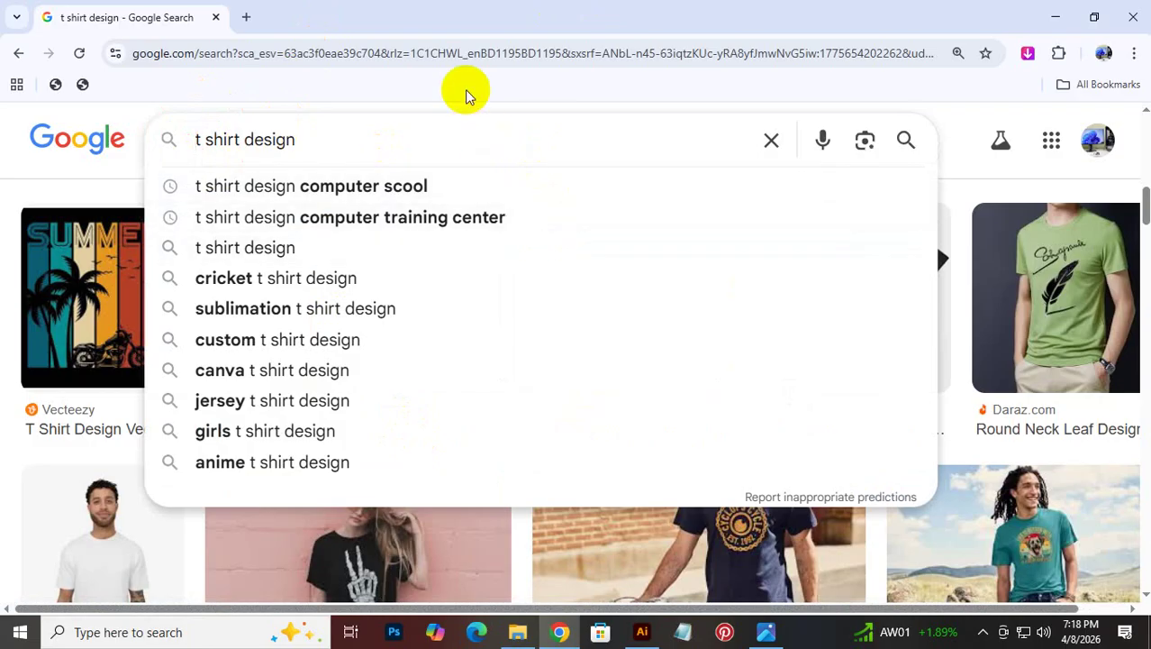
{"action": "type", "text": "sum"}
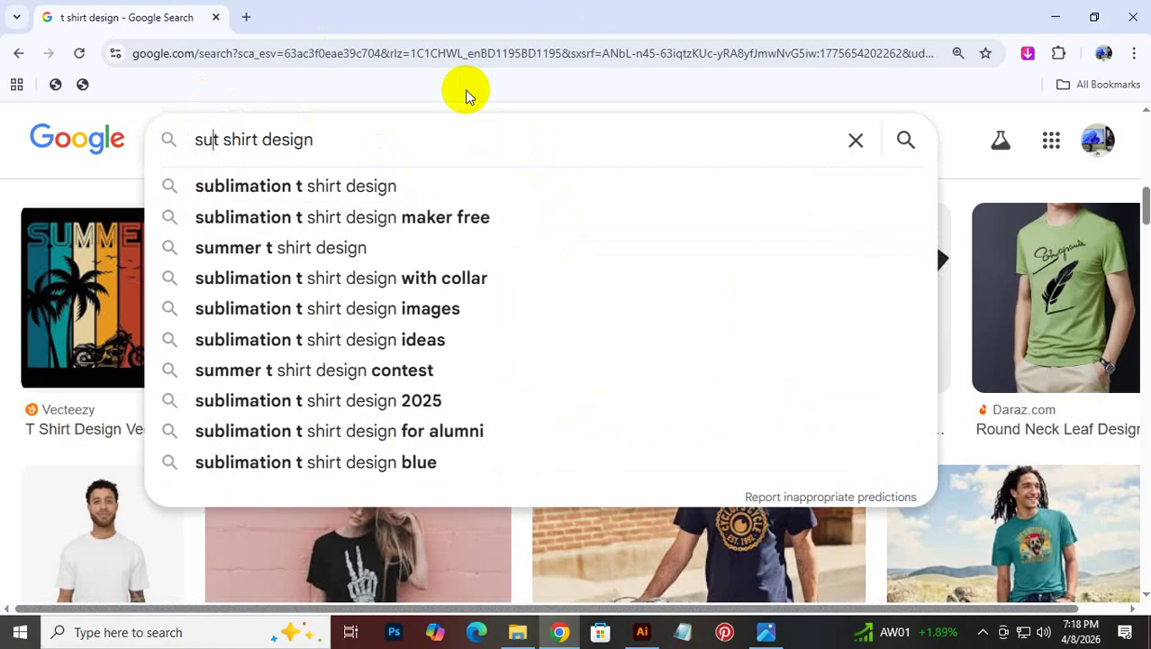
{"action": "type", "text": "mer"}
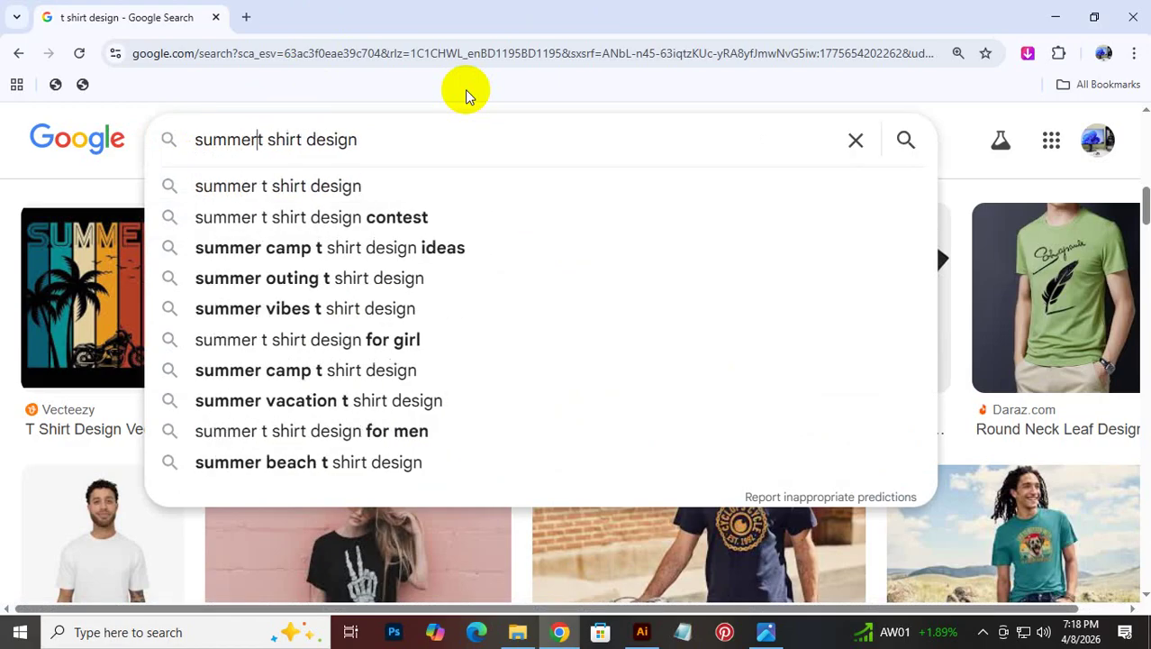
{"action": "key", "text": "Return"}
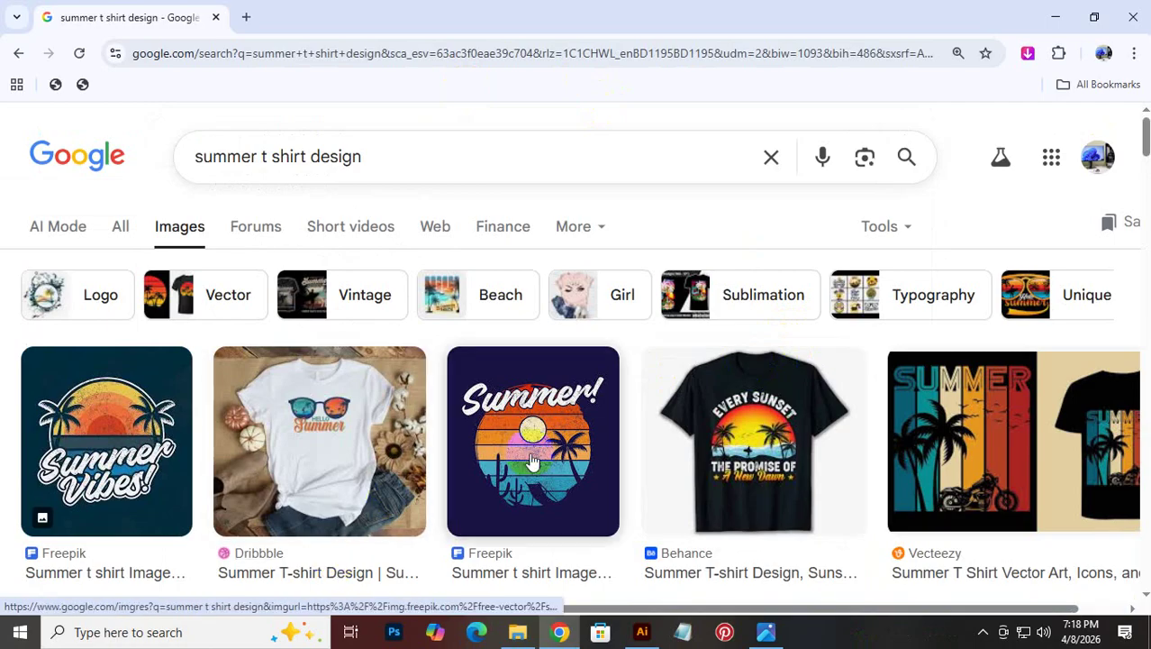
{"action": "scroll", "coordinate": [892, 396], "scroll_direction": "down", "scroll_amount": 3}
{"action": "scroll", "coordinate": [892, 401], "scroll_direction": "down", "scroll_amount": 1}
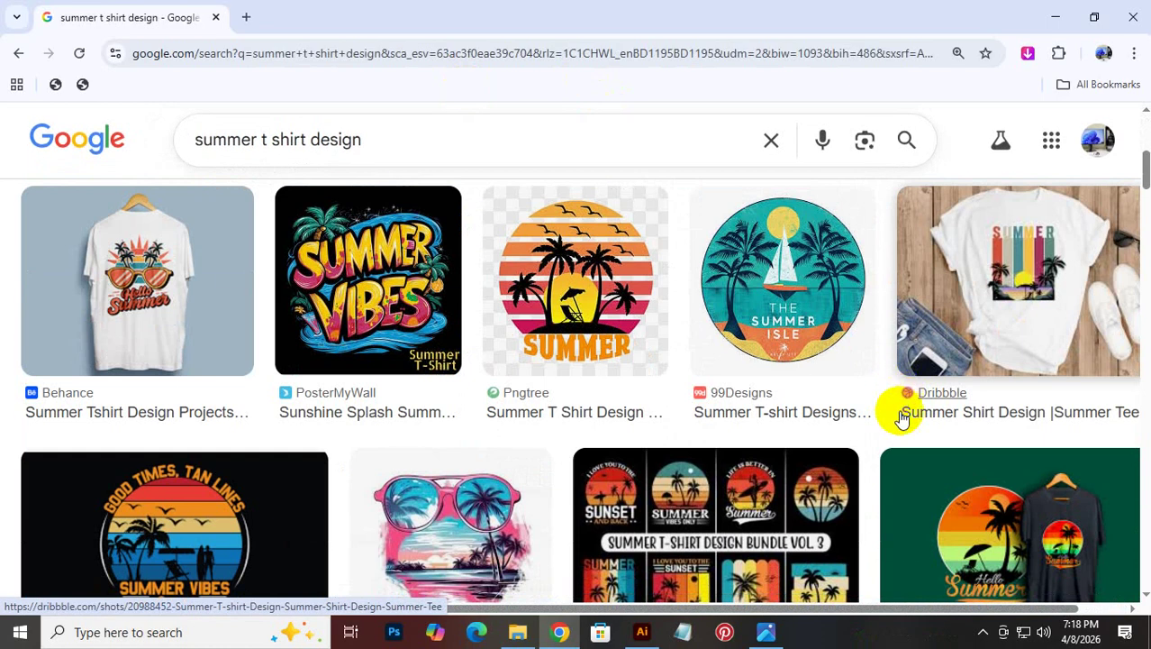
{"action": "scroll", "coordinate": [931, 386], "scroll_direction": "down", "scroll_amount": 2}
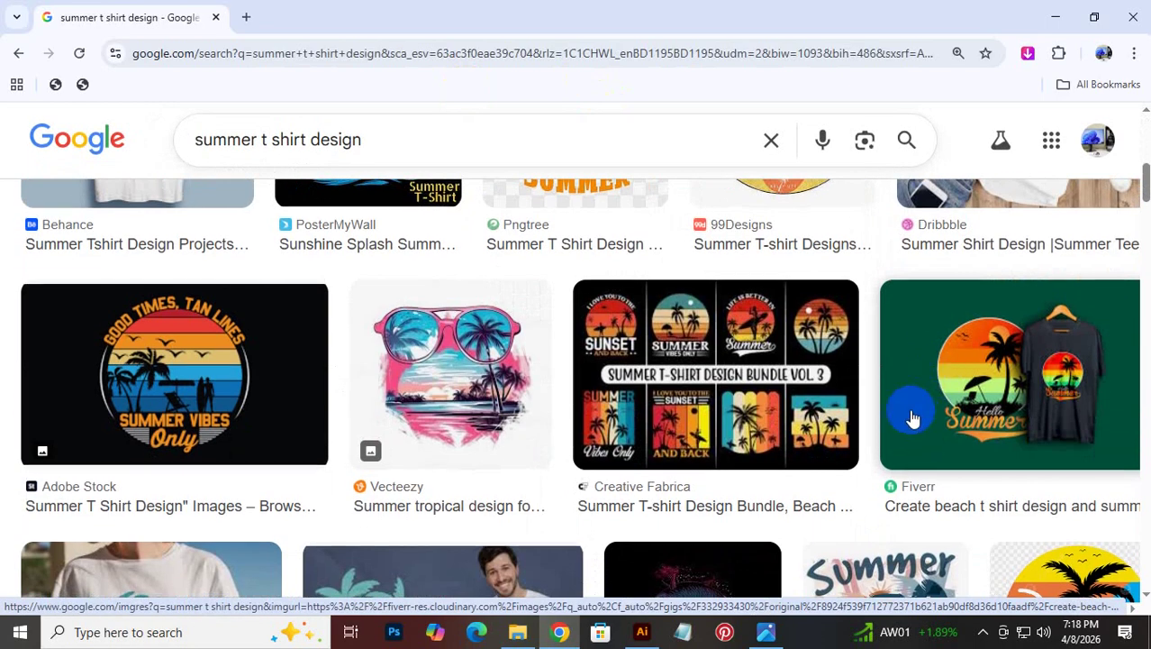
{"action": "scroll", "coordinate": [152, 463], "scroll_direction": "up", "scroll_amount": 6}
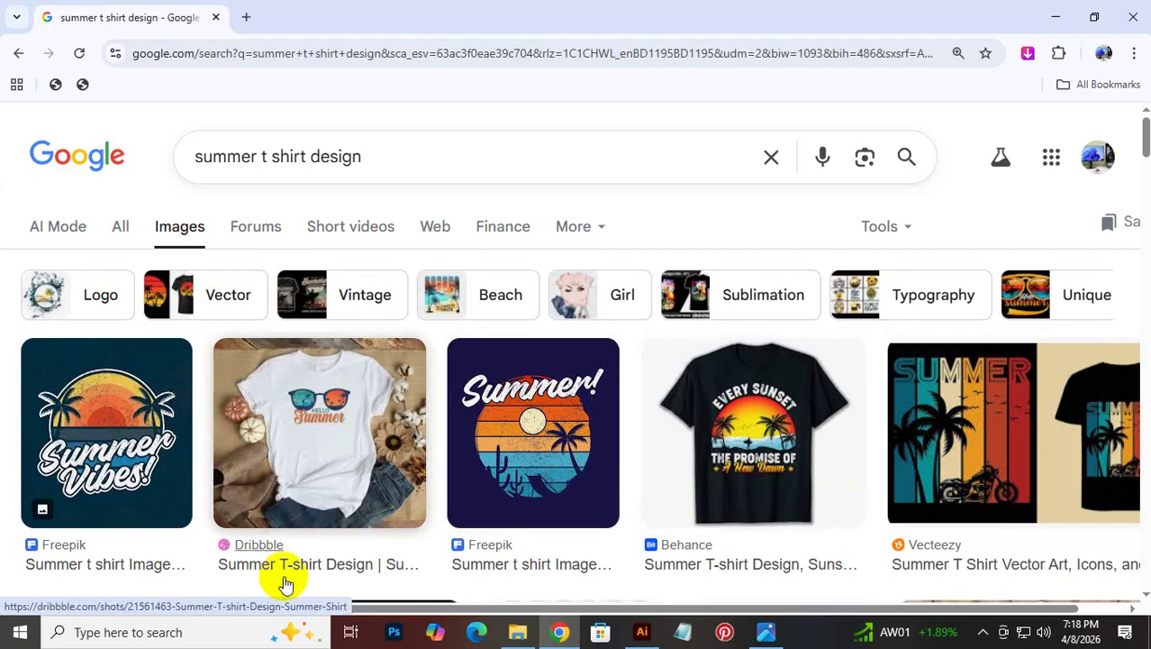
Examine the "summer t shirt design" image results, comparing striped sunset, palm-tree and lettering designs as possible references
{"action": "scroll", "coordinate": [1043, 494], "scroll_direction": "down", "scroll_amount": 8}
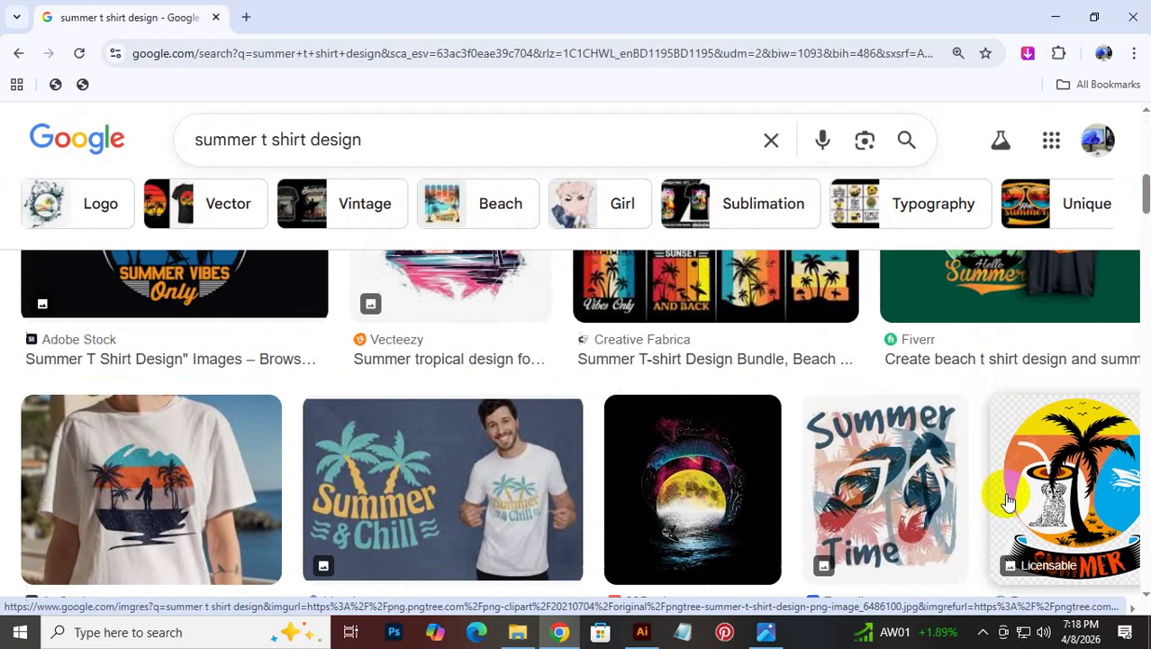
{"action": "scroll", "coordinate": [995, 486], "scroll_direction": "up", "scroll_amount": 4}
{"action": "scroll", "coordinate": [701, 468], "scroll_direction": "up", "scroll_amount": 1}
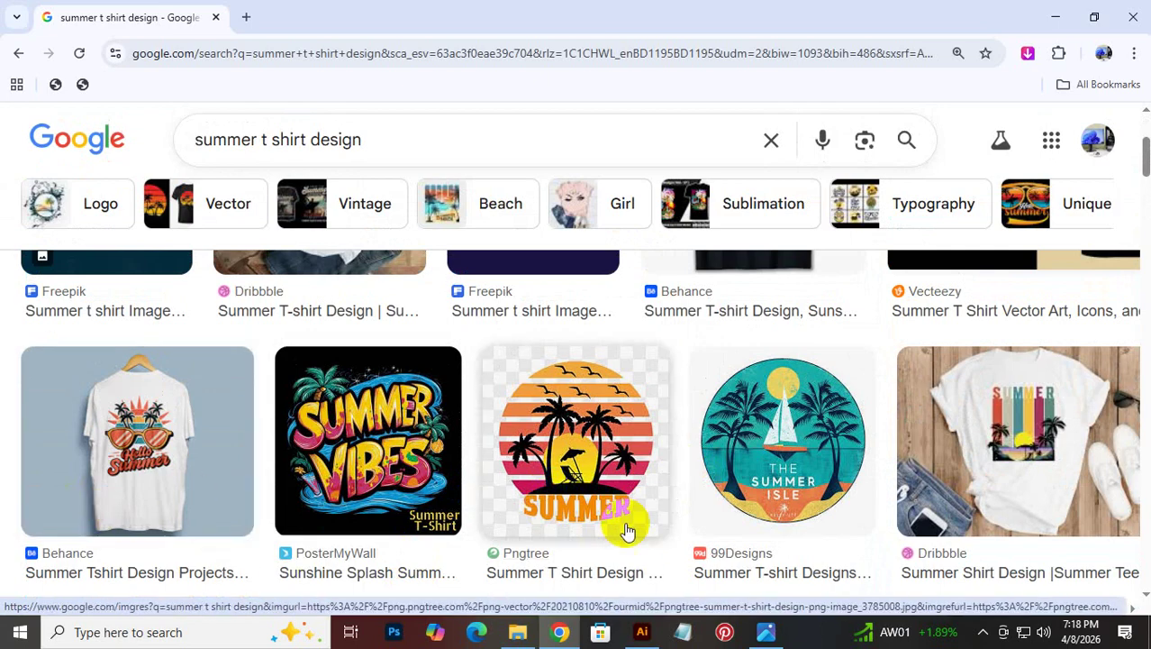
{"action": "scroll", "coordinate": [1126, 503], "scroll_direction": "down", "scroll_amount": 5}
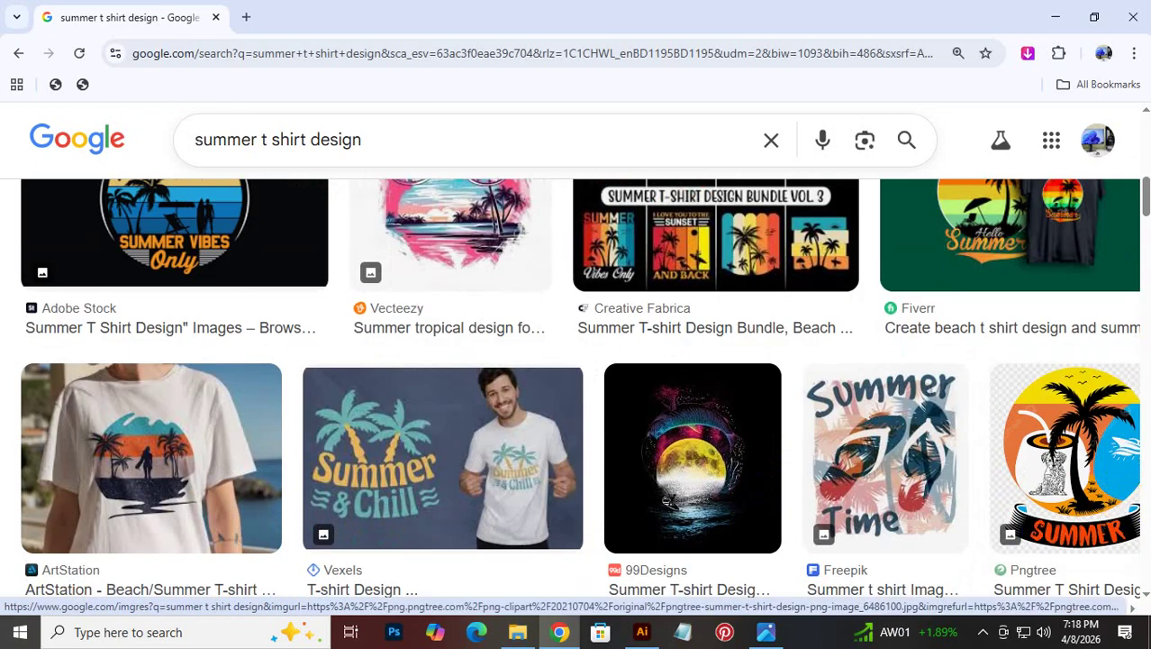
{"action": "scroll", "coordinate": [1059, 545], "scroll_direction": "down", "scroll_amount": 2}
{"action": "scroll", "coordinate": [1058, 545], "scroll_direction": "down", "scroll_amount": 4}
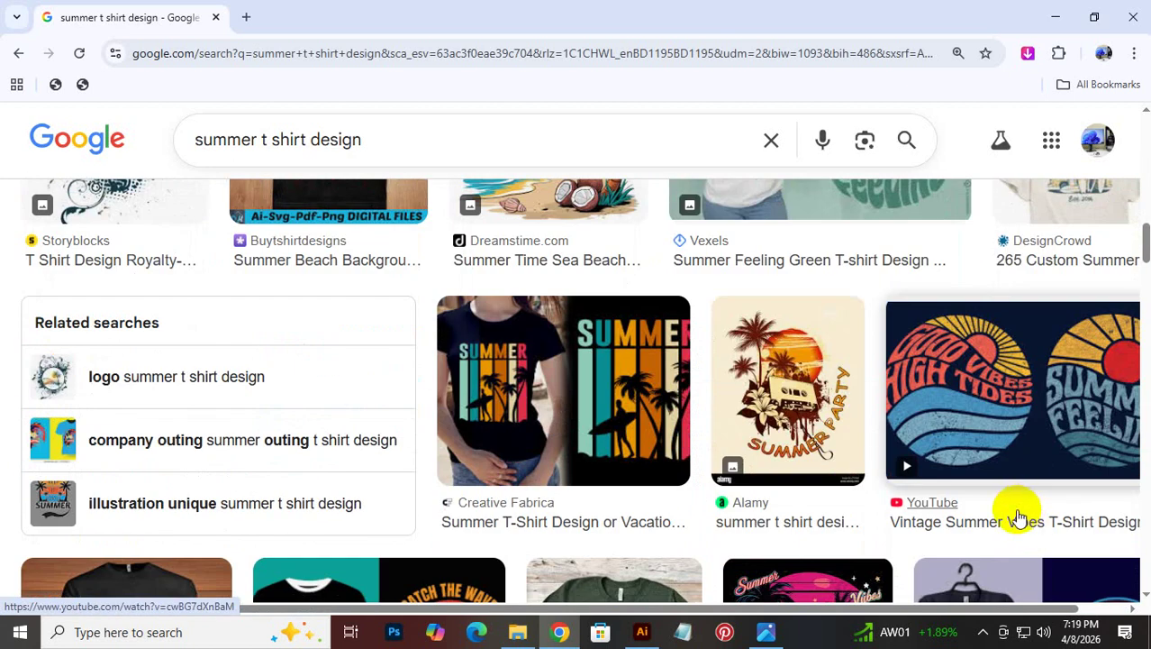
{"action": "scroll", "coordinate": [637, 432], "scroll_direction": "up", "scroll_amount": 10}
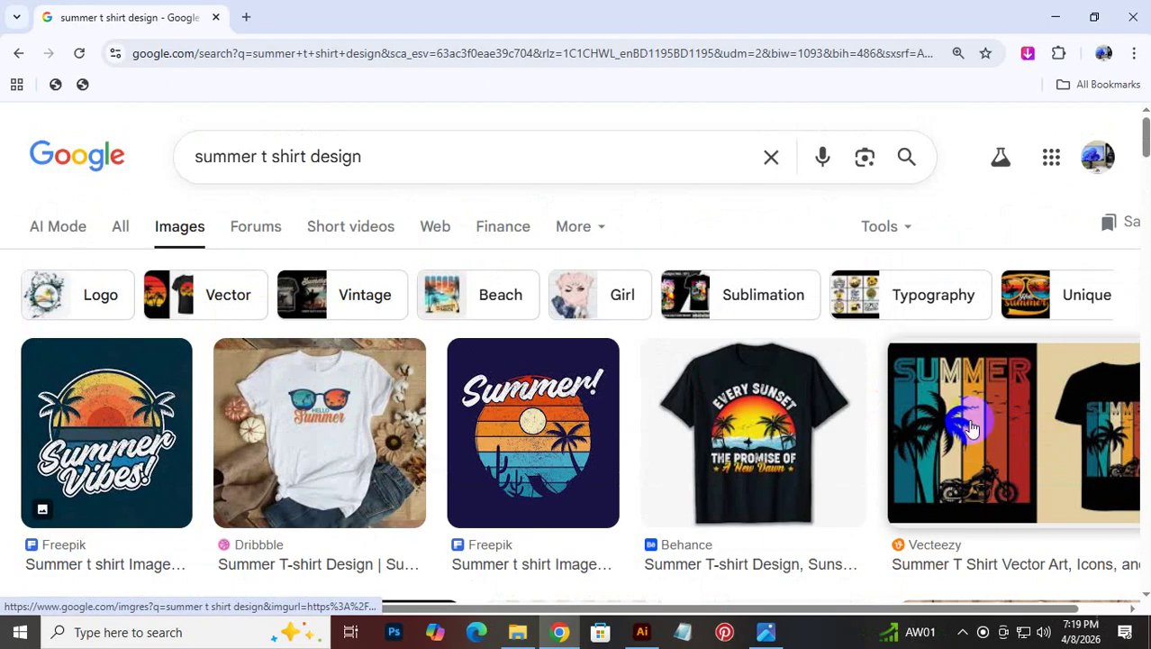
{"action": "scroll", "coordinate": [987, 430], "scroll_direction": "down", "scroll_amount": 5}
{"action": "scroll", "coordinate": [526, 414], "scroll_direction": "down", "scroll_amount": 10}
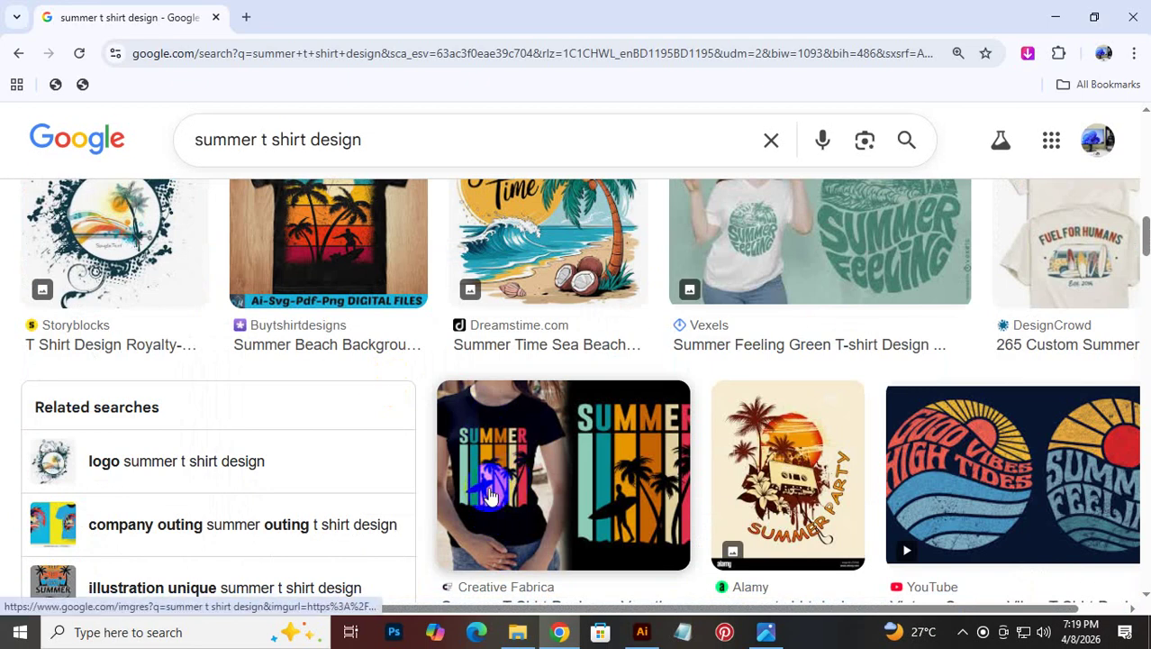
{"action": "scroll", "coordinate": [913, 334], "scroll_direction": "up", "scroll_amount": 7}
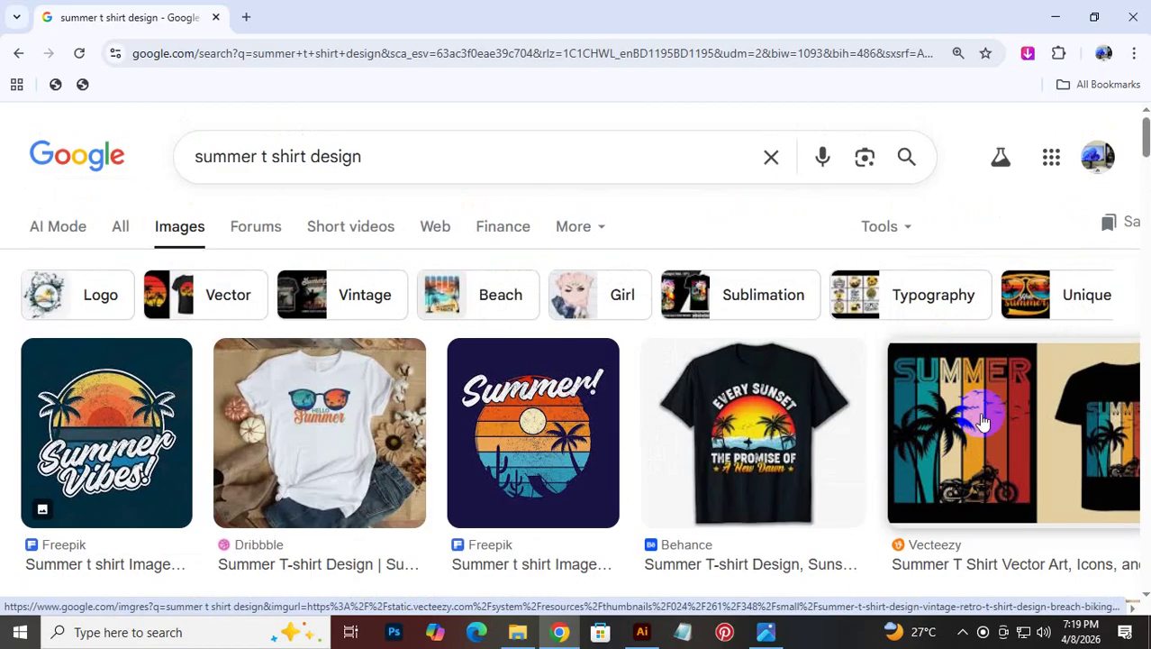
{"action": "scroll", "coordinate": [349, 435], "scroll_direction": "down", "scroll_amount": 7}
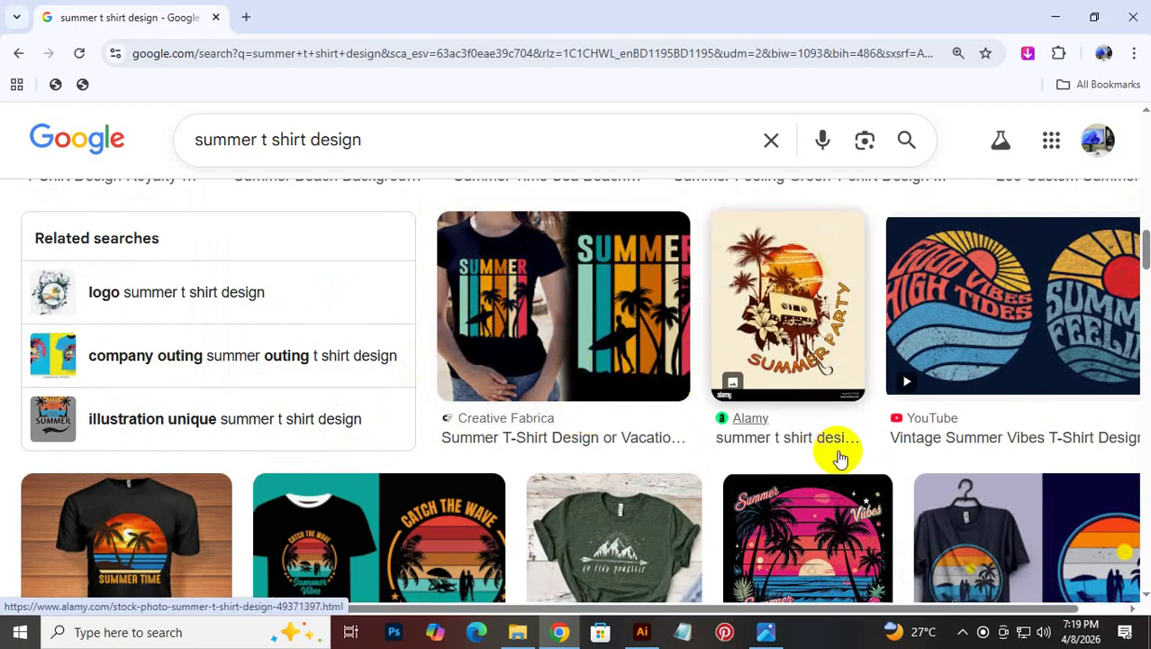
{"action": "scroll", "coordinate": [828, 442], "scroll_direction": "down", "scroll_amount": 2}
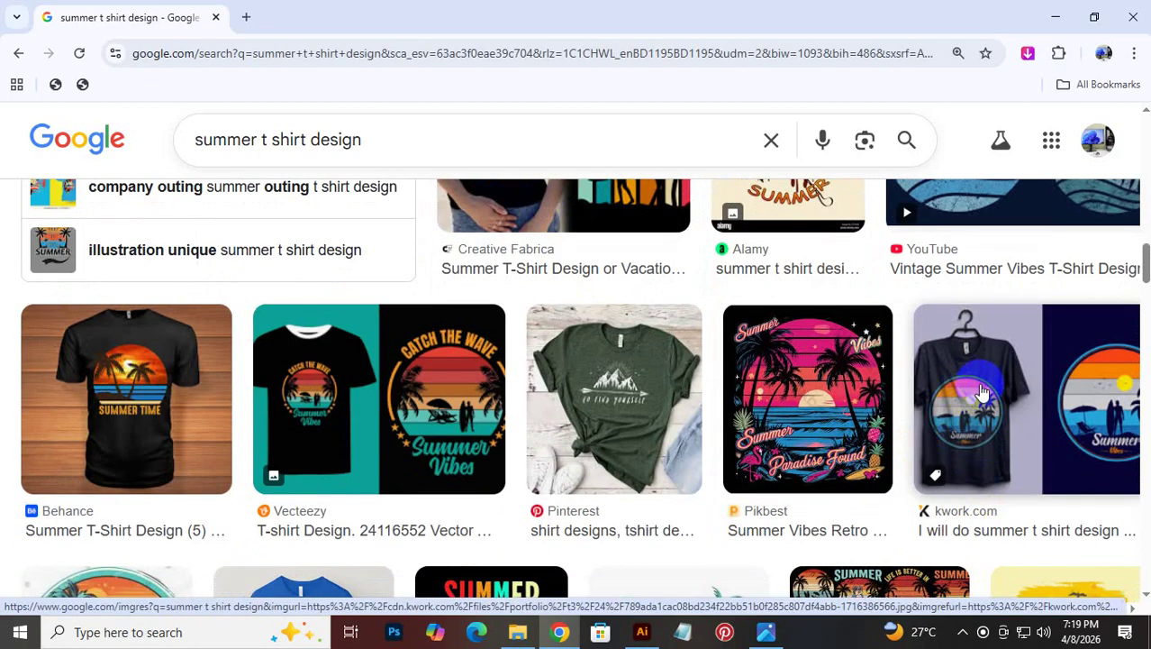
{"action": "scroll", "coordinate": [809, 464], "scroll_direction": "down", "scroll_amount": 3}
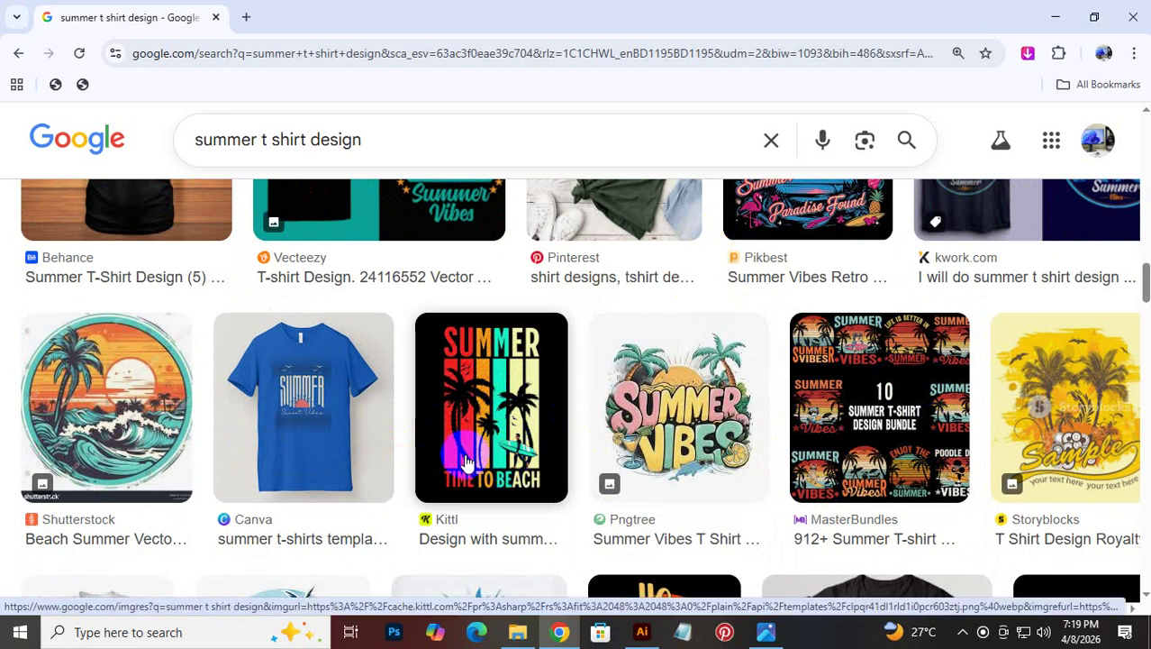
{"action": "scroll", "coordinate": [457, 486], "scroll_direction": "down", "scroll_amount": 3}
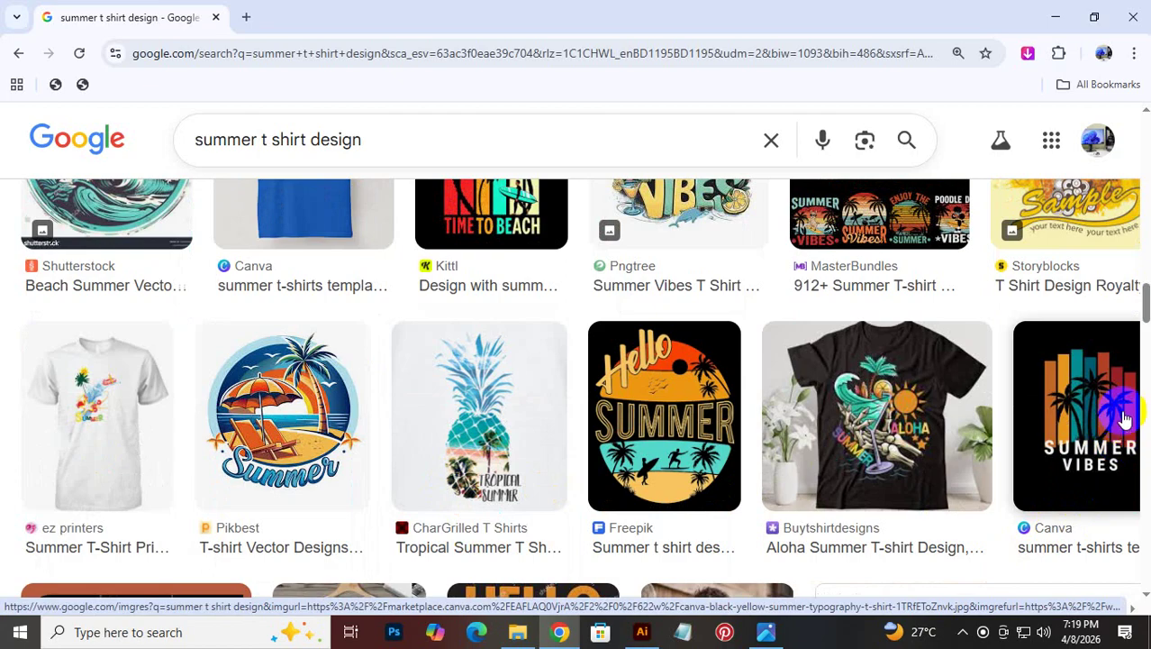
{"action": "scroll", "coordinate": [261, 415], "scroll_direction": "down", "scroll_amount": 4}
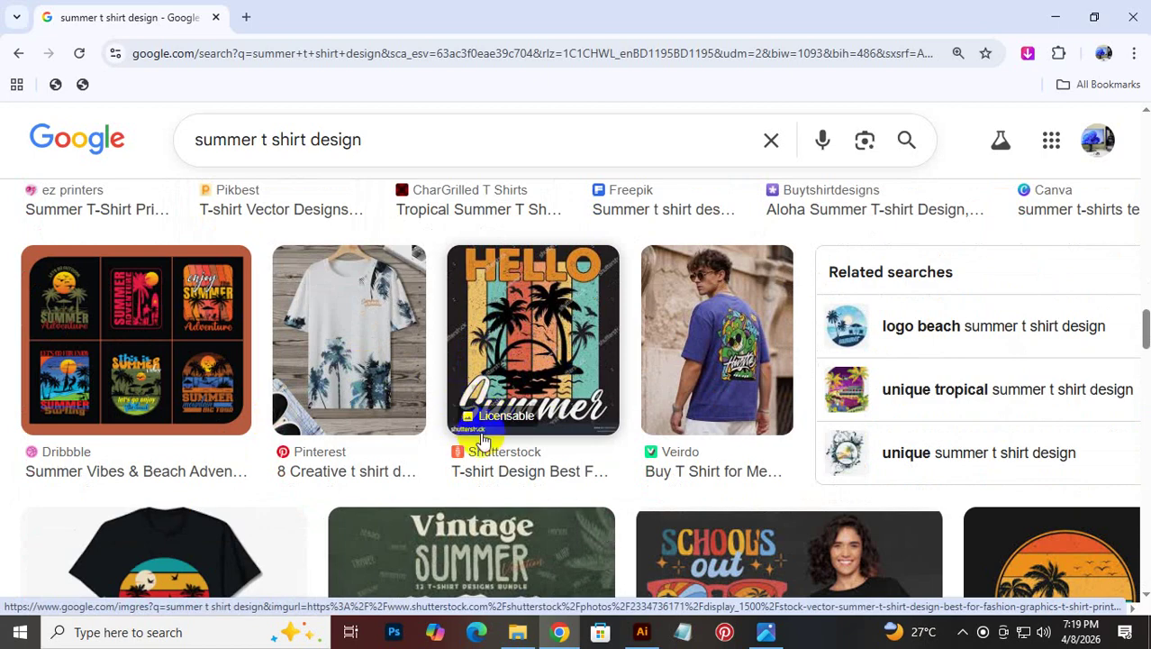
{"action": "scroll", "coordinate": [735, 455], "scroll_direction": "down", "scroll_amount": 2}
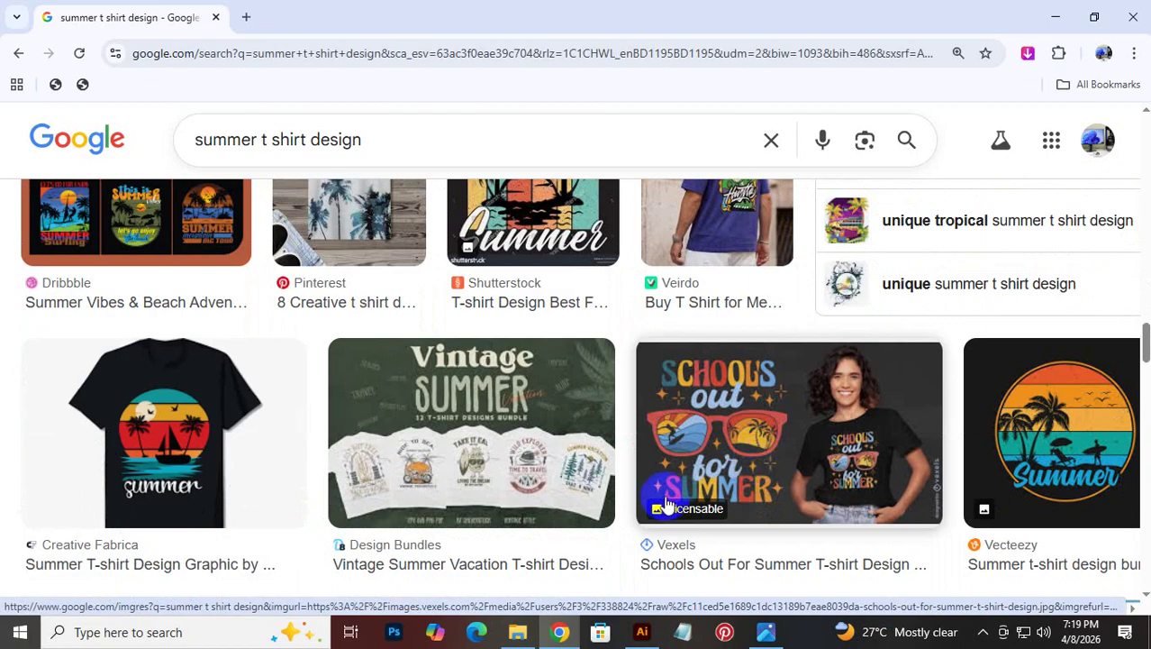
{"action": "scroll", "coordinate": [673, 494], "scroll_direction": "down", "scroll_amount": 6}
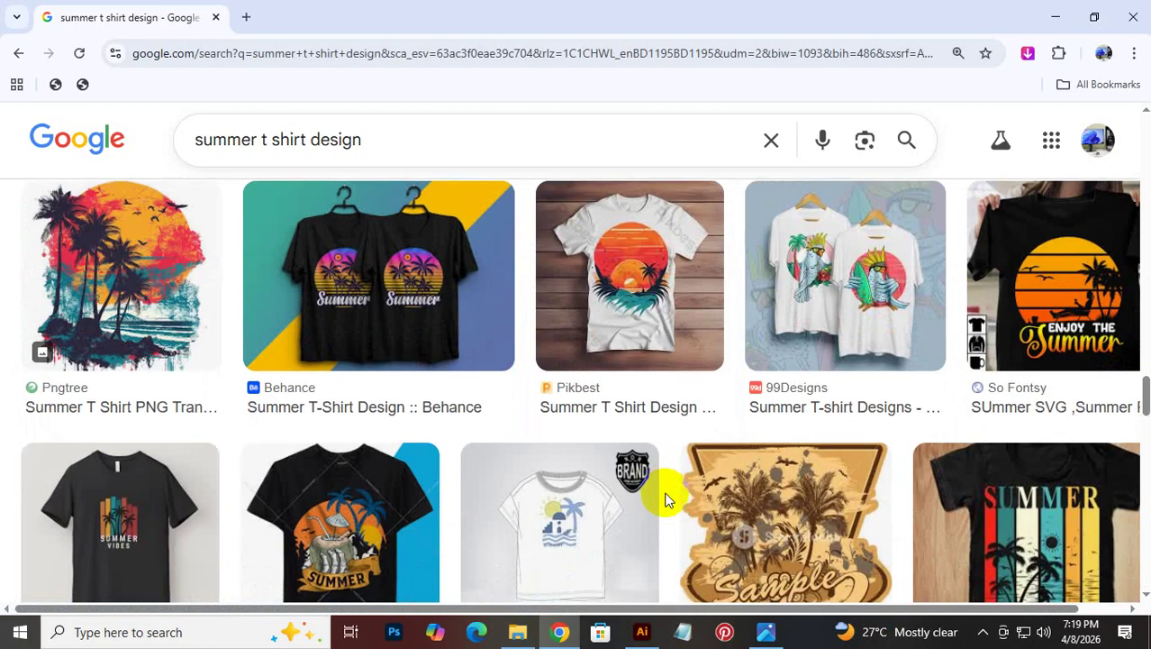
{"action": "scroll", "coordinate": [667, 499], "scroll_direction": "down", "scroll_amount": 1}
{"action": "scroll", "coordinate": [667, 500], "scroll_direction": "up", "scroll_amount": 4}
{"action": "scroll", "coordinate": [666, 501], "scroll_direction": "down", "scroll_amount": 3}
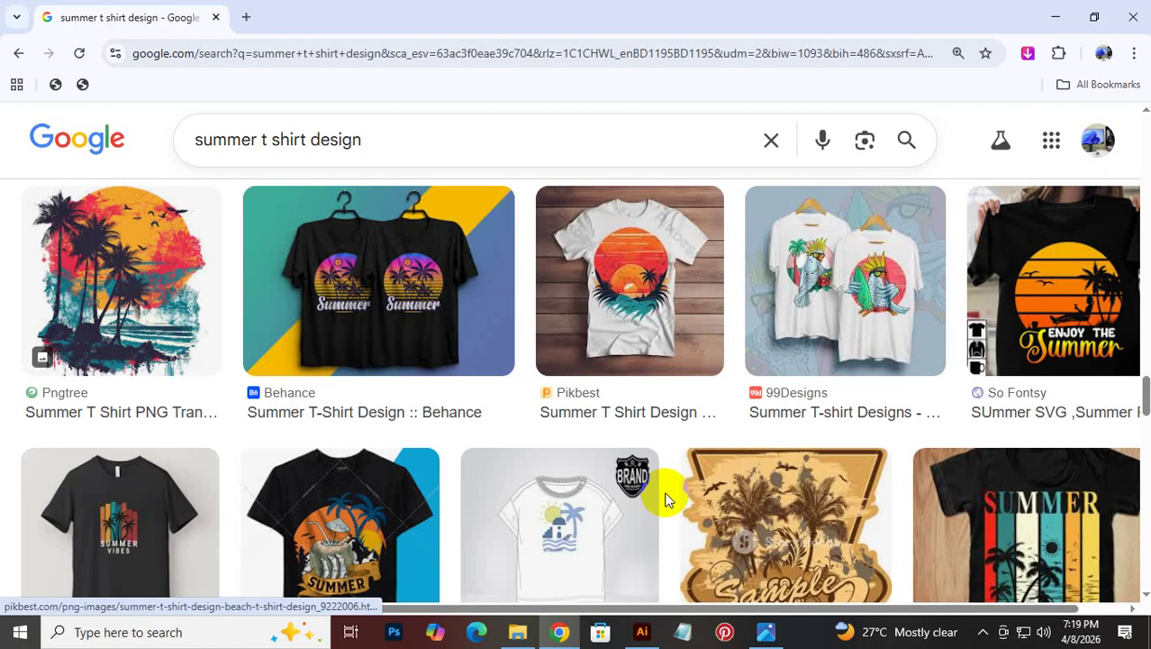
{"action": "scroll", "coordinate": [667, 500], "scroll_direction": "down", "scroll_amount": 2}
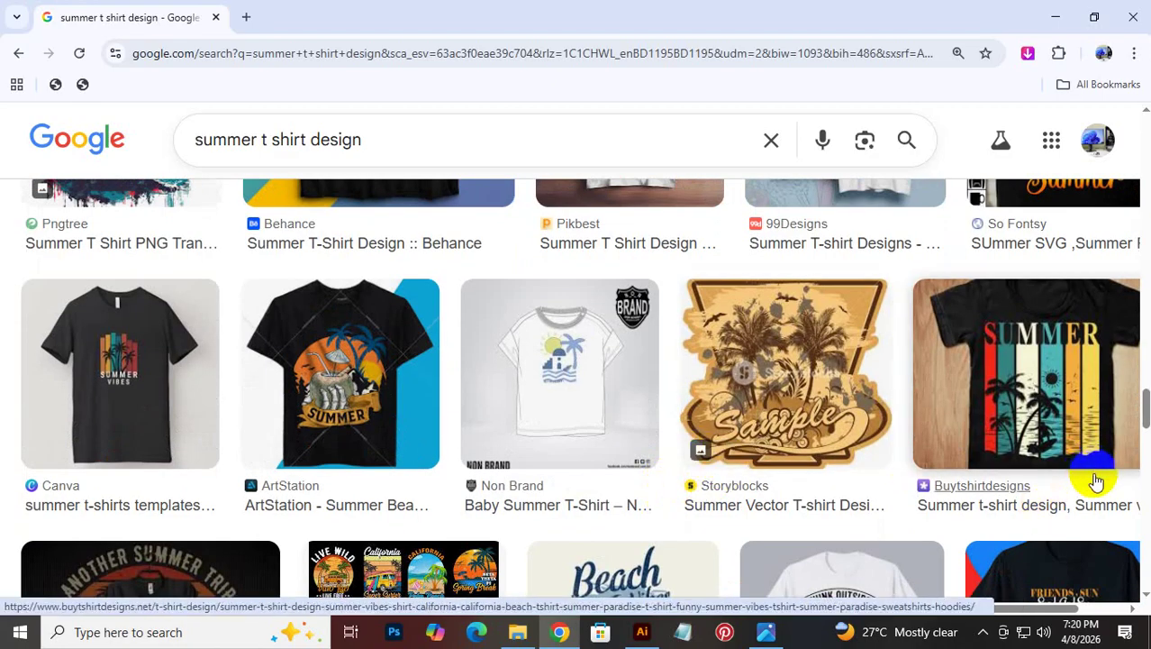
{"action": "scroll", "coordinate": [1068, 498], "scroll_direction": "down", "scroll_amount": 5}
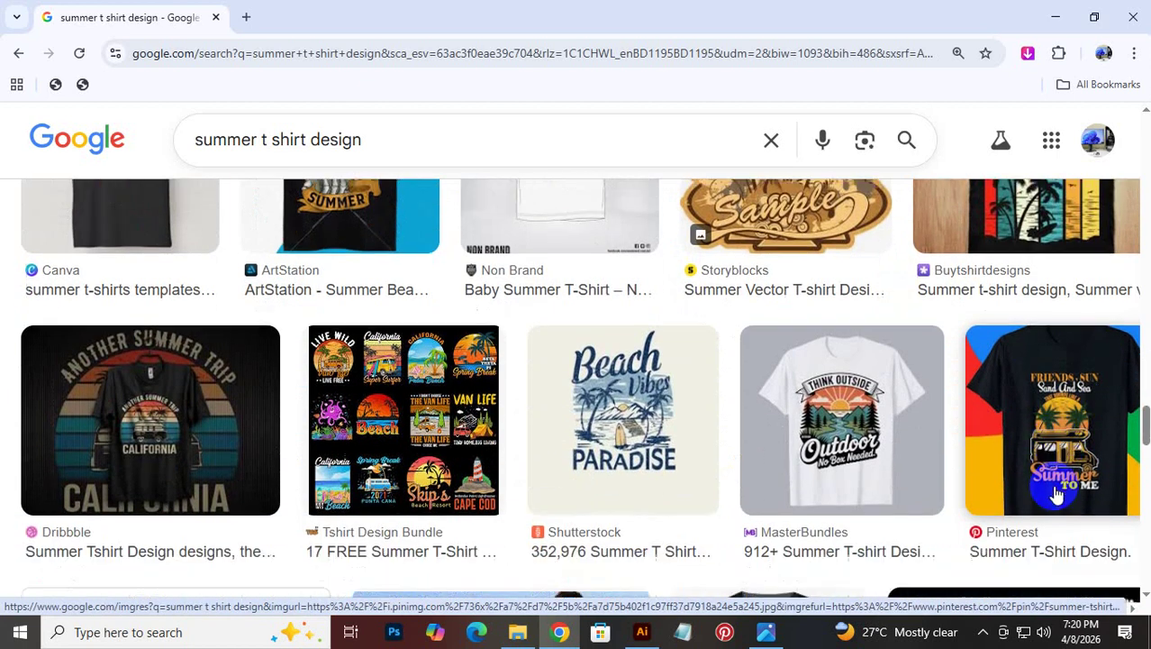
{"action": "scroll", "coordinate": [1044, 491], "scroll_direction": "down", "scroll_amount": 2}
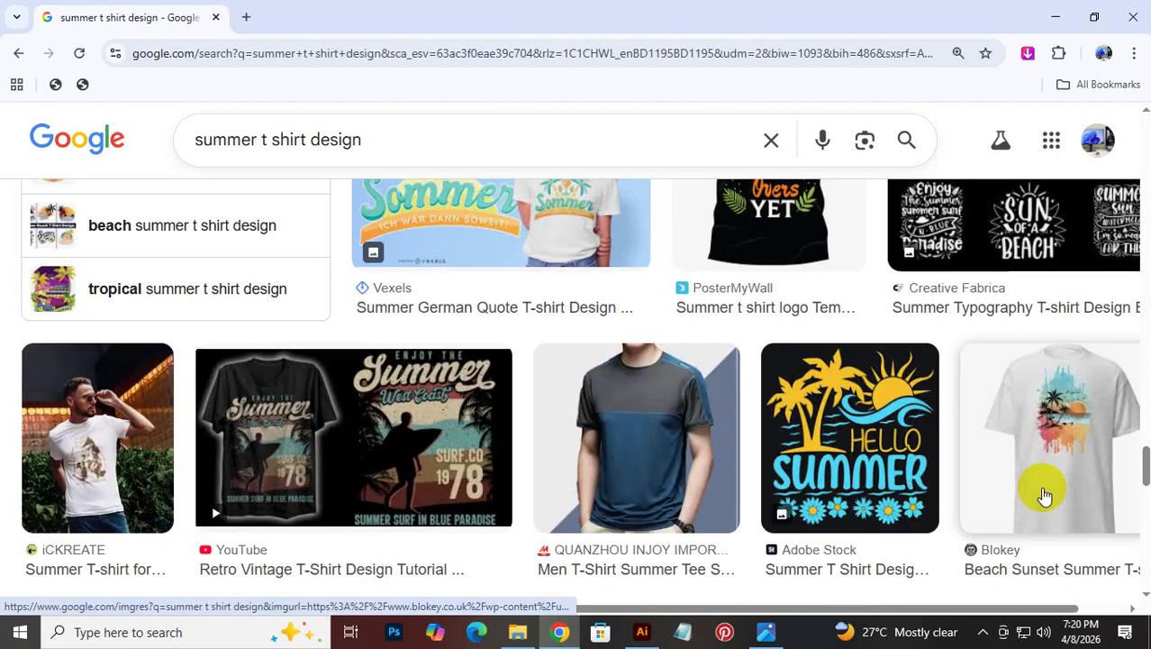
{"action": "scroll", "coordinate": [1044, 495], "scroll_direction": "up", "scroll_amount": 5}
{"action": "scroll", "coordinate": [1045, 496], "scroll_direction": "up", "scroll_amount": 3}
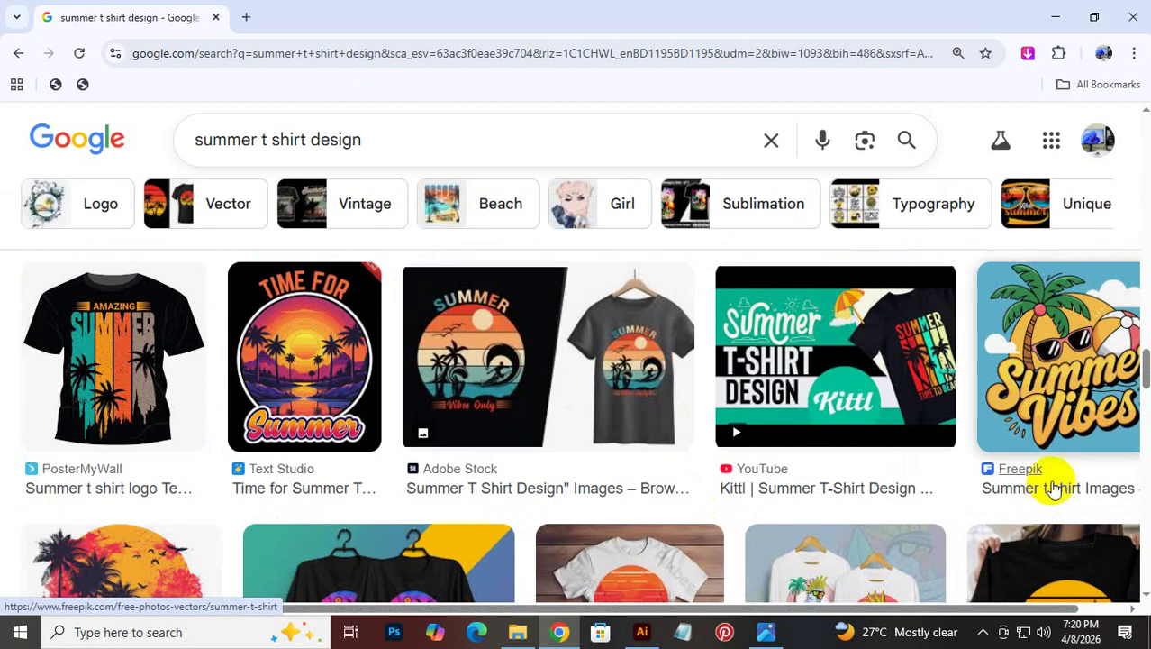
{"action": "scroll", "coordinate": [1056, 485], "scroll_direction": "down", "scroll_amount": 2}
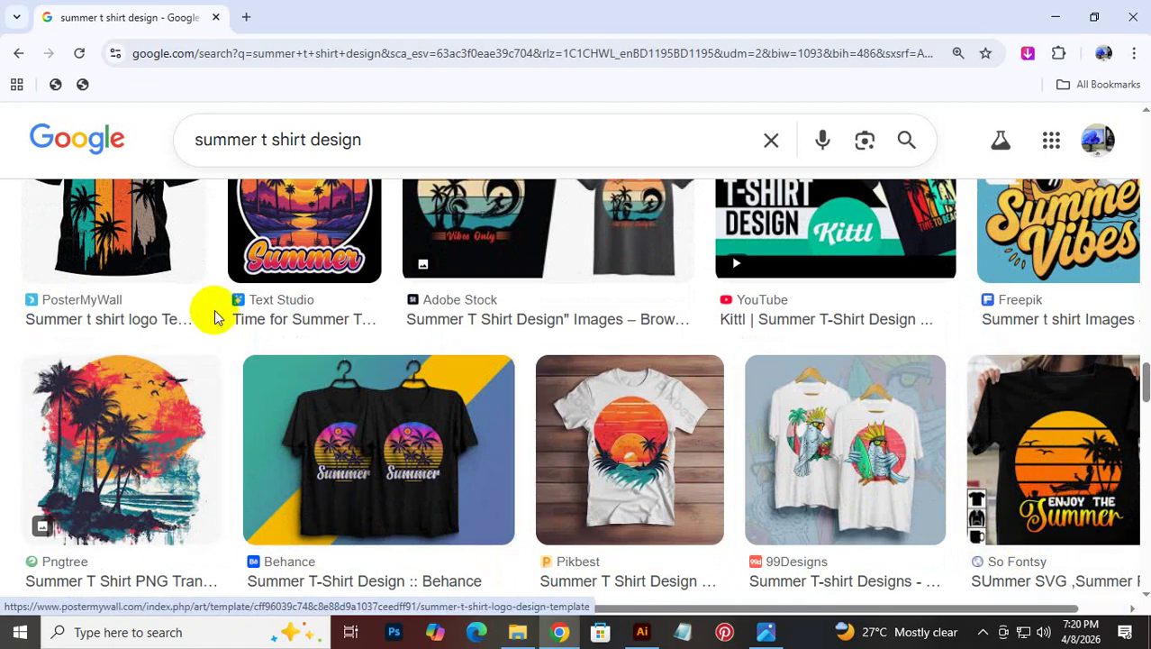
{"action": "scroll", "coordinate": [215, 309], "scroll_direction": "up", "scroll_amount": 2}
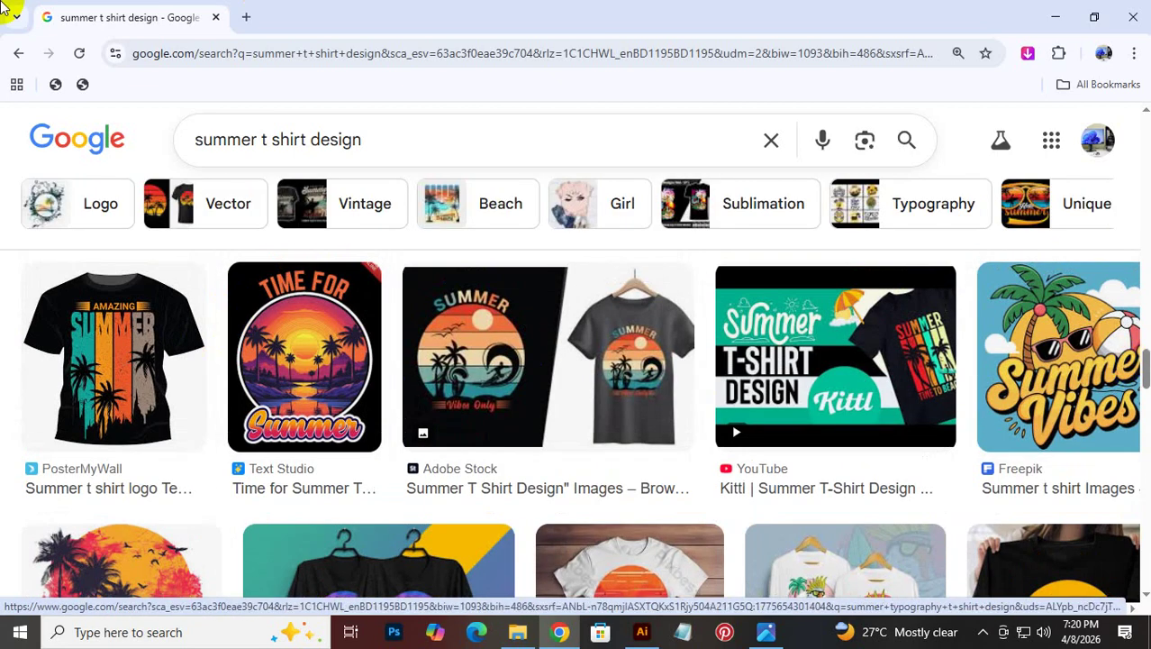
Copy the query "summer t shirt design" and paste it as a new search in a separate browser tab
{"action": "left_click_drag", "start_coordinate": [428, 135], "coordinate": [126, 150]}
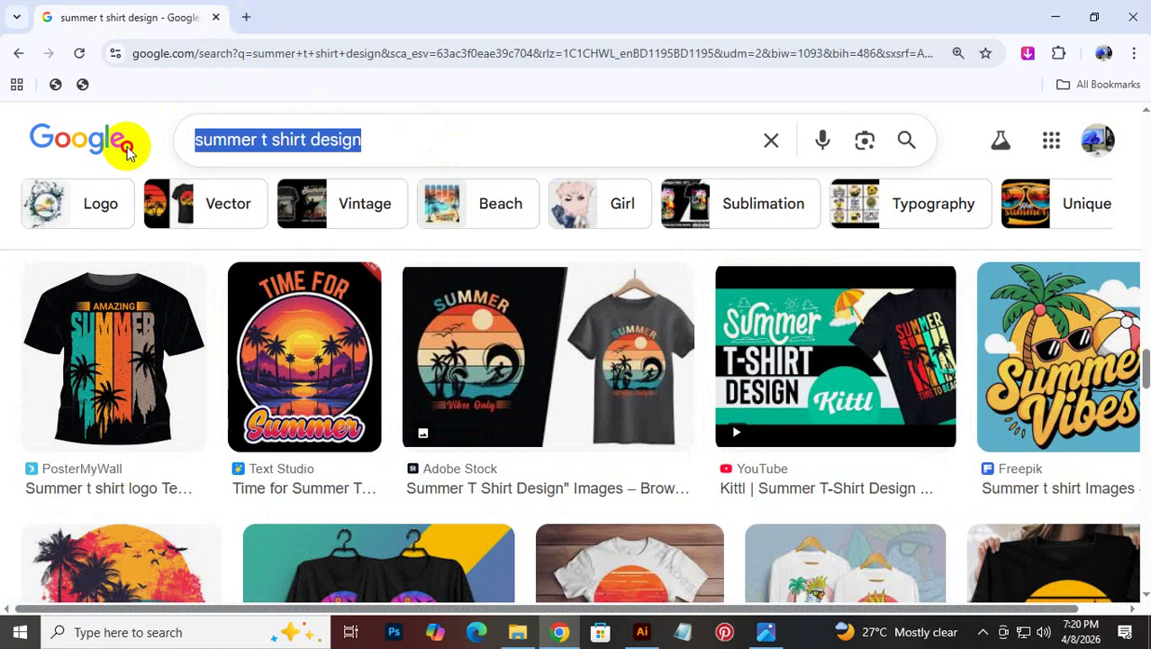
{"action": "type", "text": "summer t shirt design"}
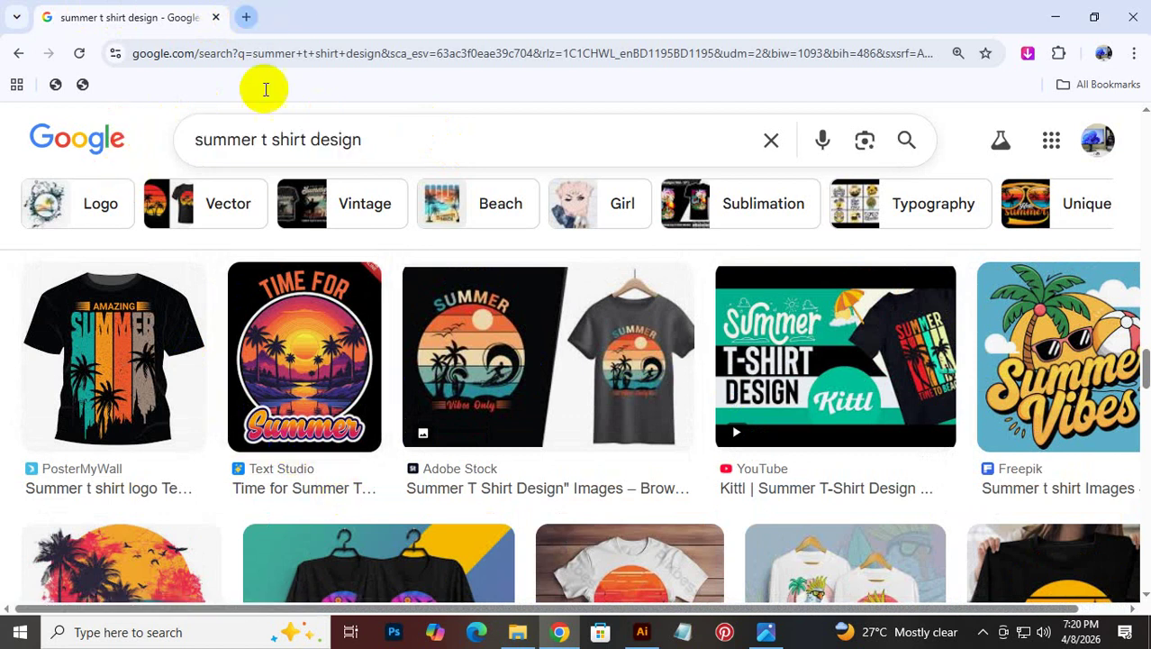
{"action": "triple_click", "coordinate": [411, 141]}
{"action": "key", "text": "ctrl+c"}
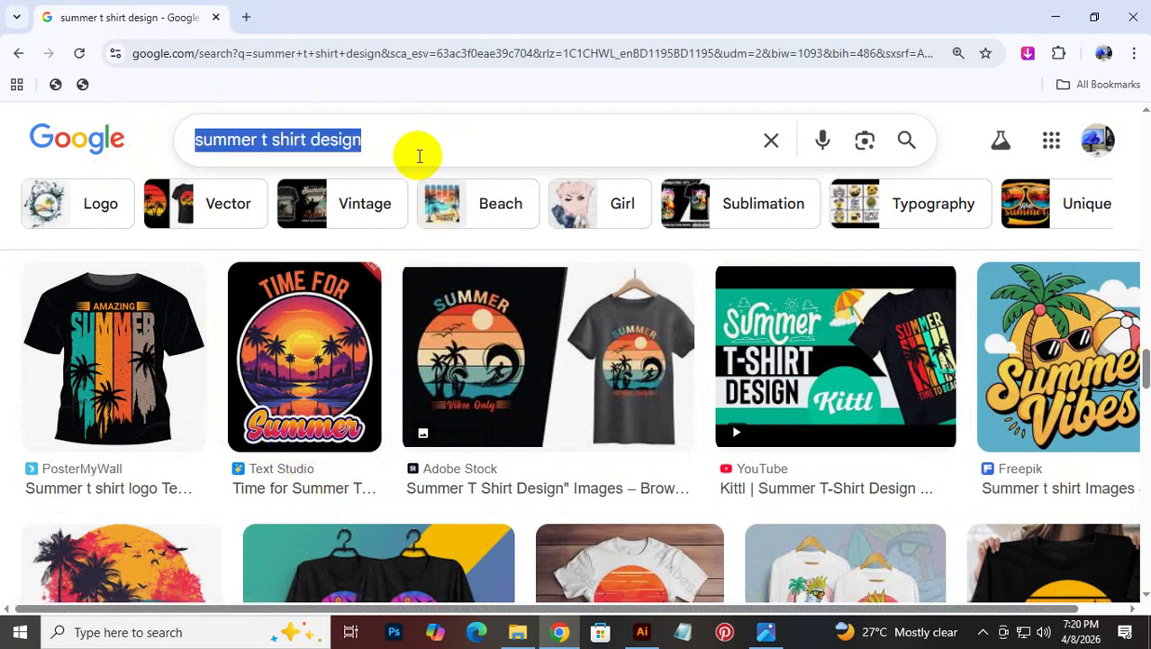
{"action": "left_click", "coordinate": [247, 17]}
{"action": "key", "text": "ctrl+v"}
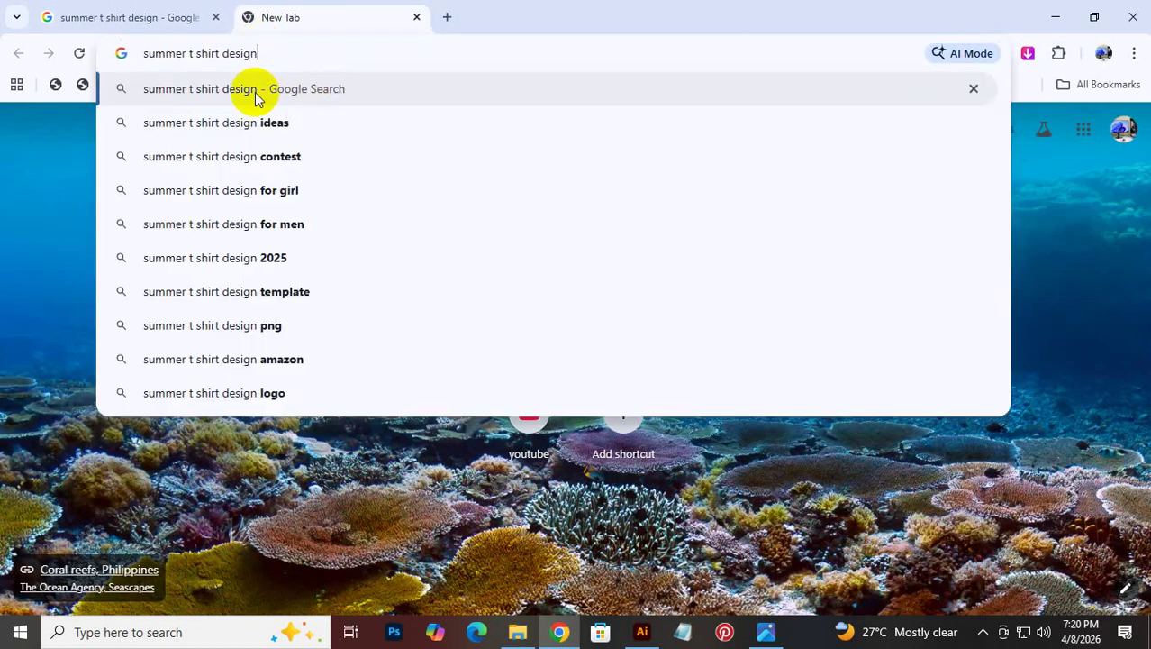
Change the pasted query to "winter t shirt design", run the search and look over the winter design images
{"action": "double_click", "coordinate": [171, 54]}
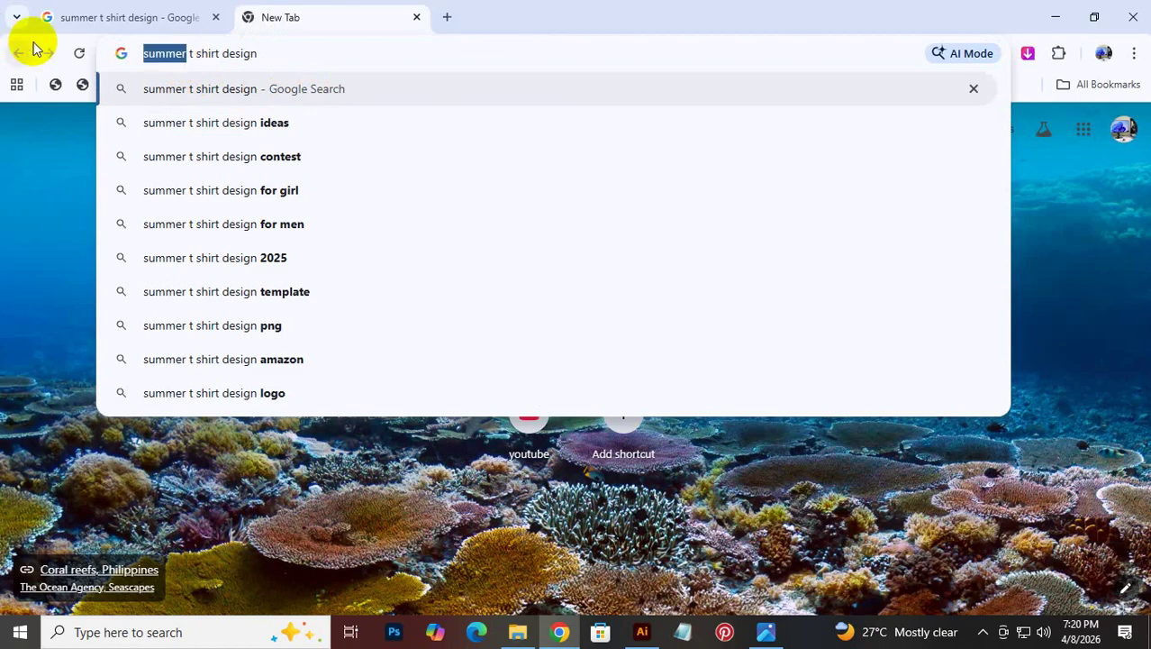
{"action": "type", "text": "win"}
{"action": "key", "text": "BackSpace"}
{"action": "type", "text": "er"}
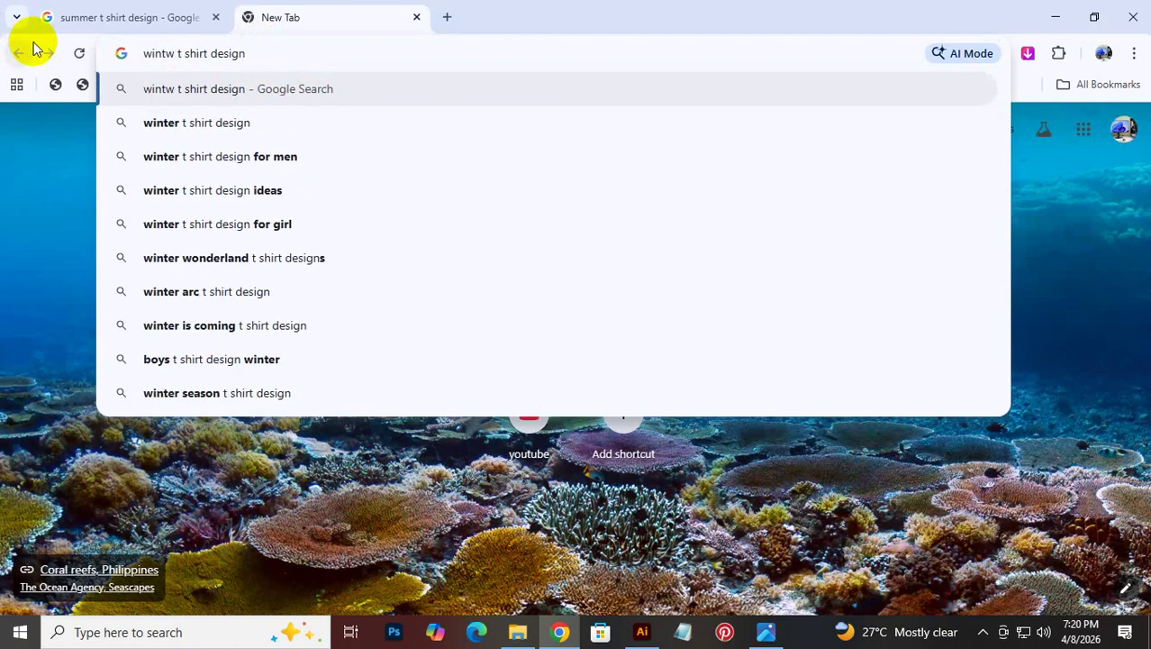
{"action": "key", "text": "Return"}
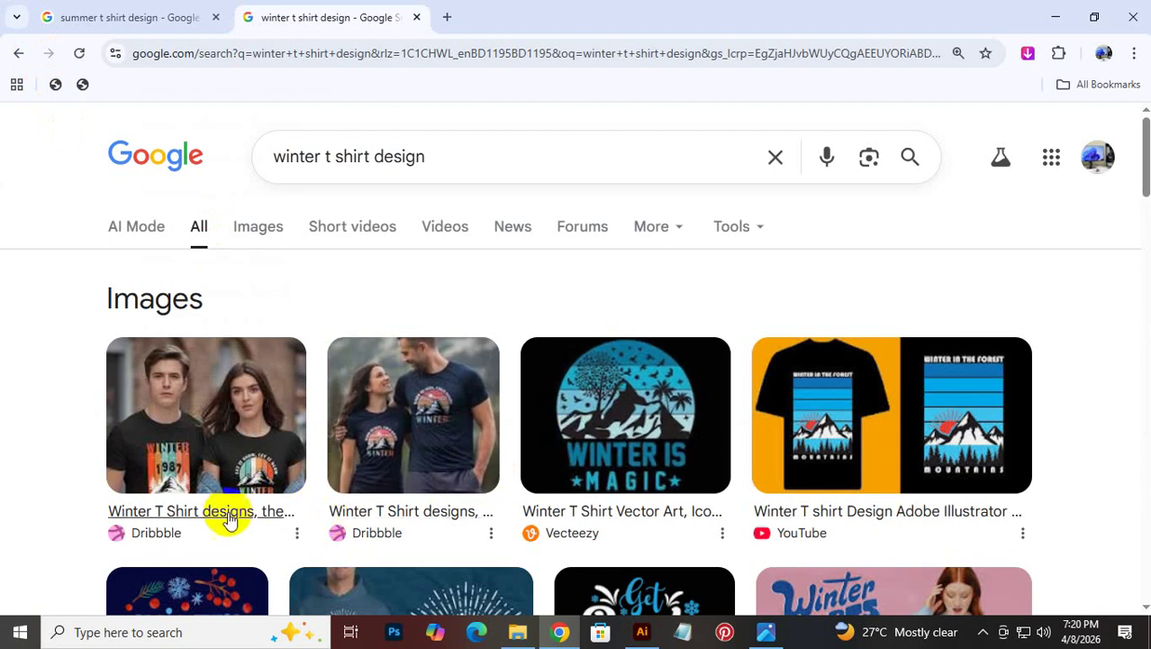
{"action": "scroll", "coordinate": [227, 507], "scroll_direction": "down", "scroll_amount": 1}
{"action": "scroll", "coordinate": [227, 506], "scroll_direction": "down", "scroll_amount": 1}
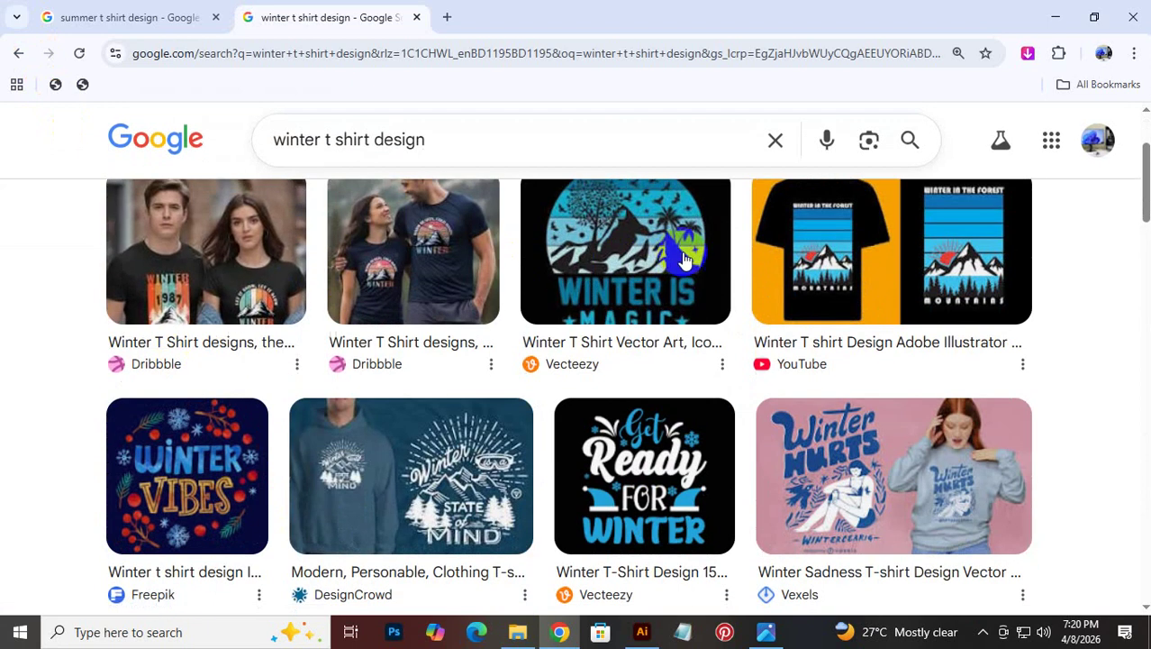
{"action": "scroll", "coordinate": [684, 290], "scroll_direction": "up", "scroll_amount": 1}
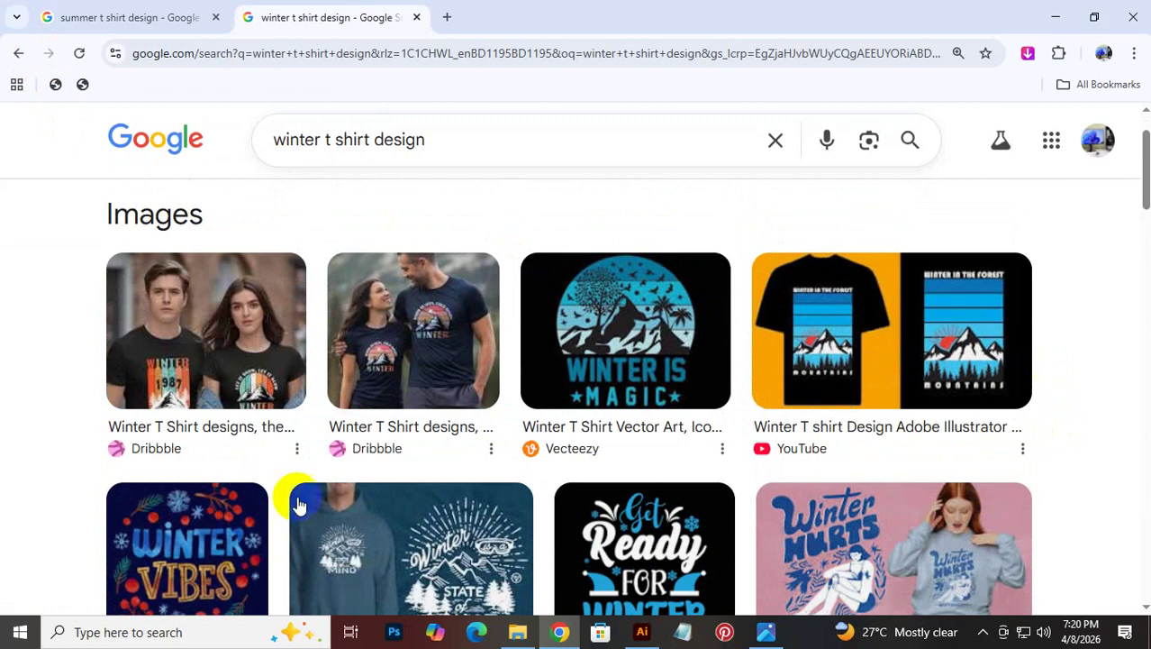
{"action": "scroll", "coordinate": [796, 431], "scroll_direction": "down", "scroll_amount": 1}
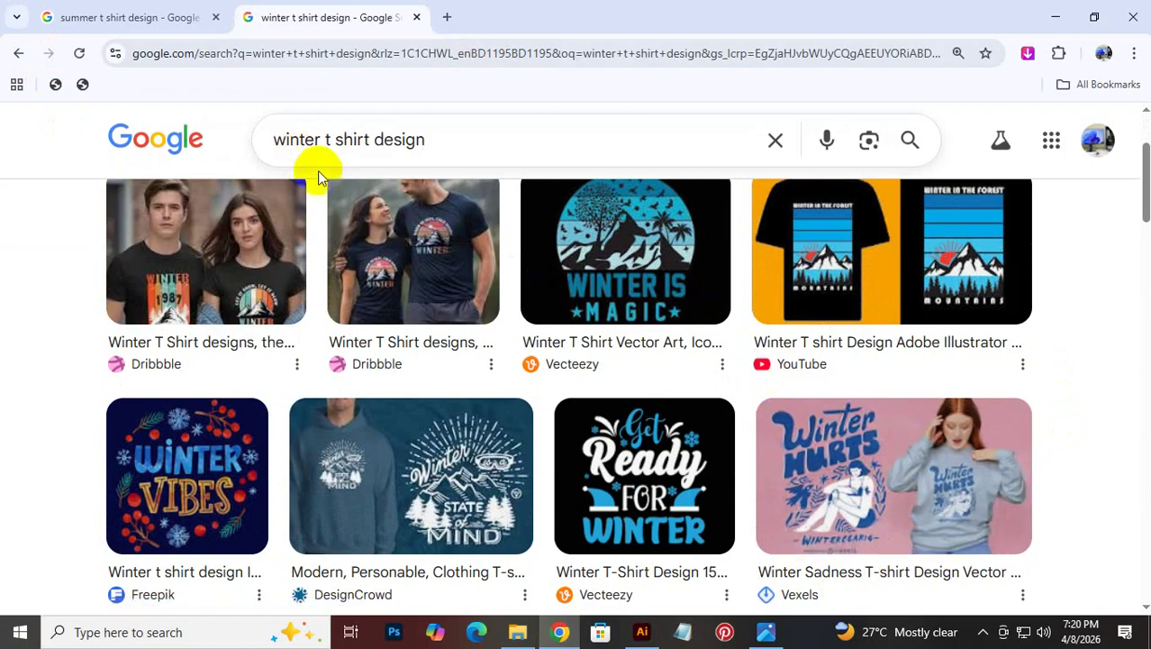
Change the search to "gym t shirt design", look over the gym designs and return to the summer design results
{"action": "double_click", "coordinate": [320, 140]}
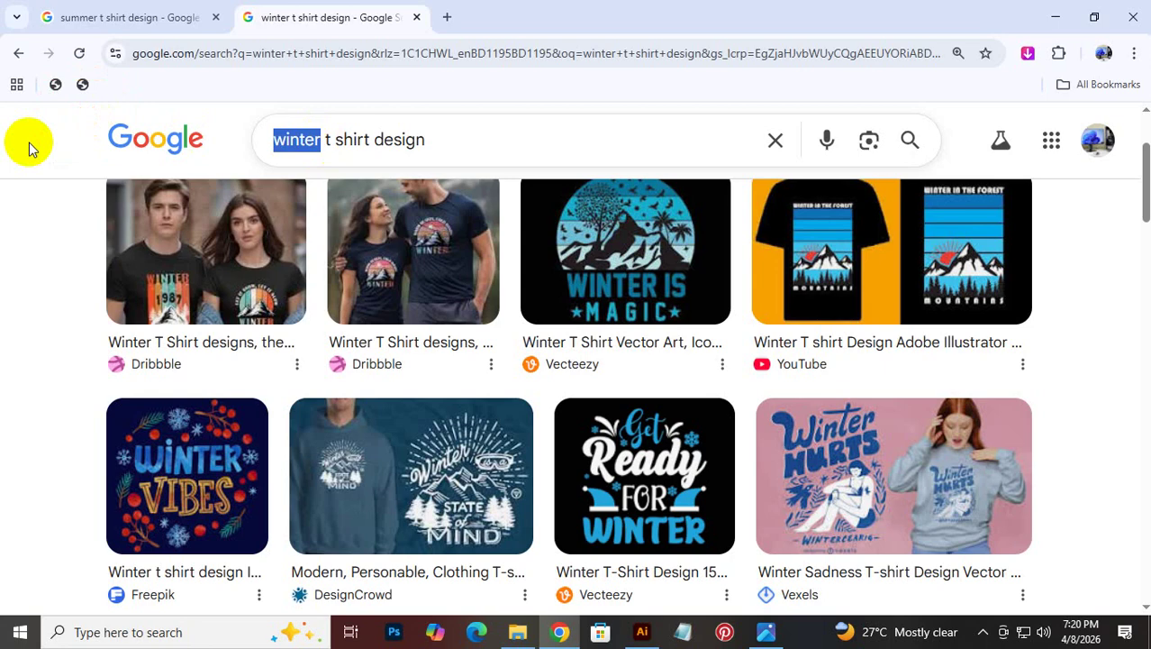
{"action": "type", "text": "gym"}
{"action": "key", "text": "Return"}
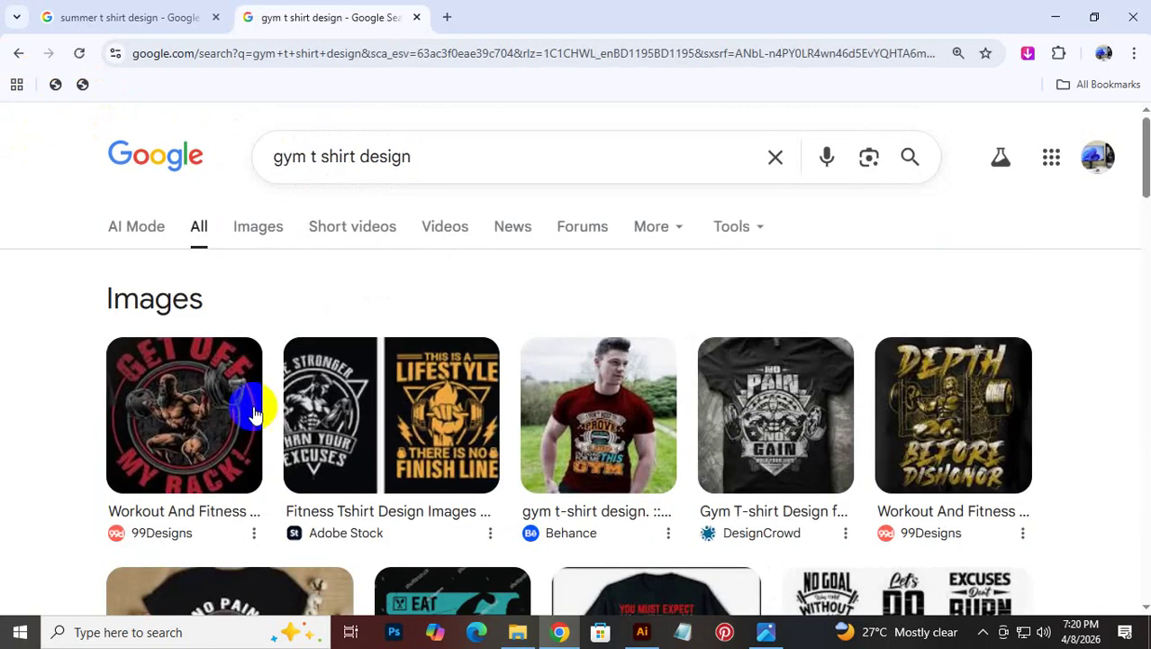
{"action": "scroll", "coordinate": [805, 450], "scroll_direction": "down", "scroll_amount": 5}
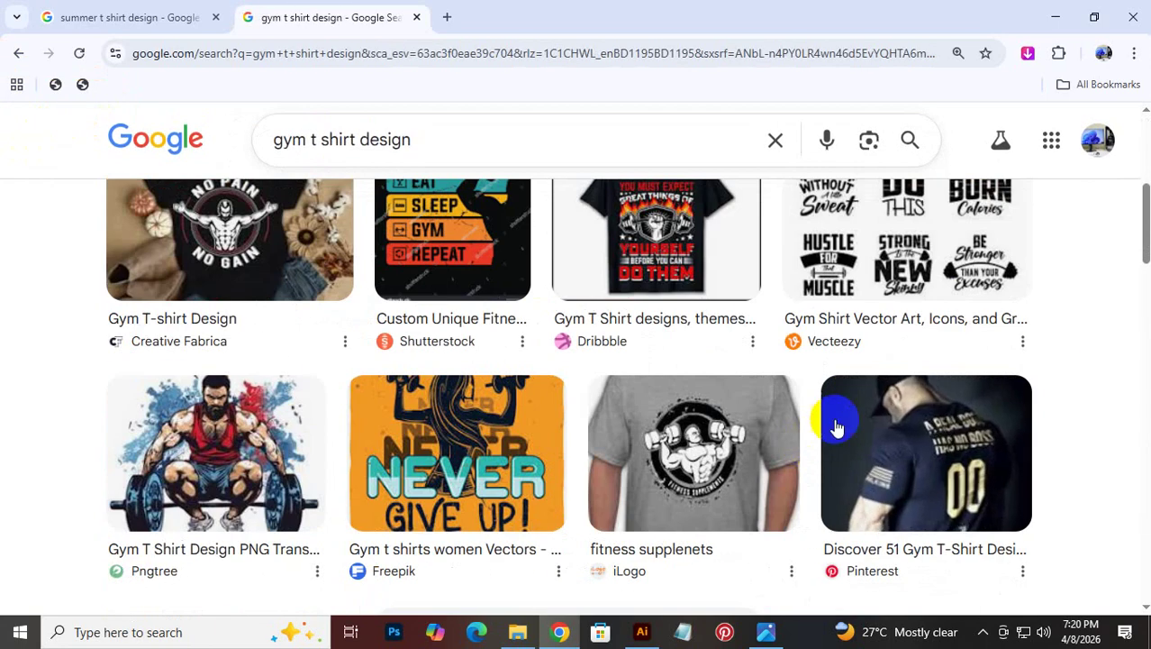
{"action": "left_click", "coordinate": [146, 15]}
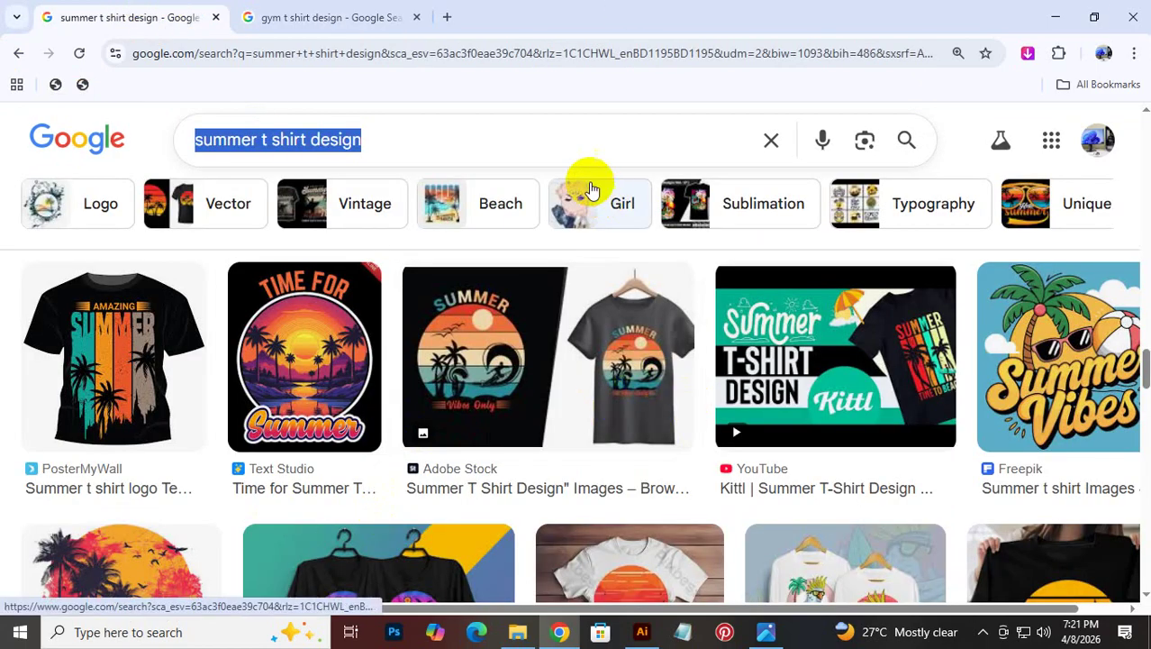
Look through the summer T-shirt image results and visit the Vecteezy page of the striped palm-and-motorcycle "Summer" design
{"action": "left_click", "coordinate": [558, 140]}
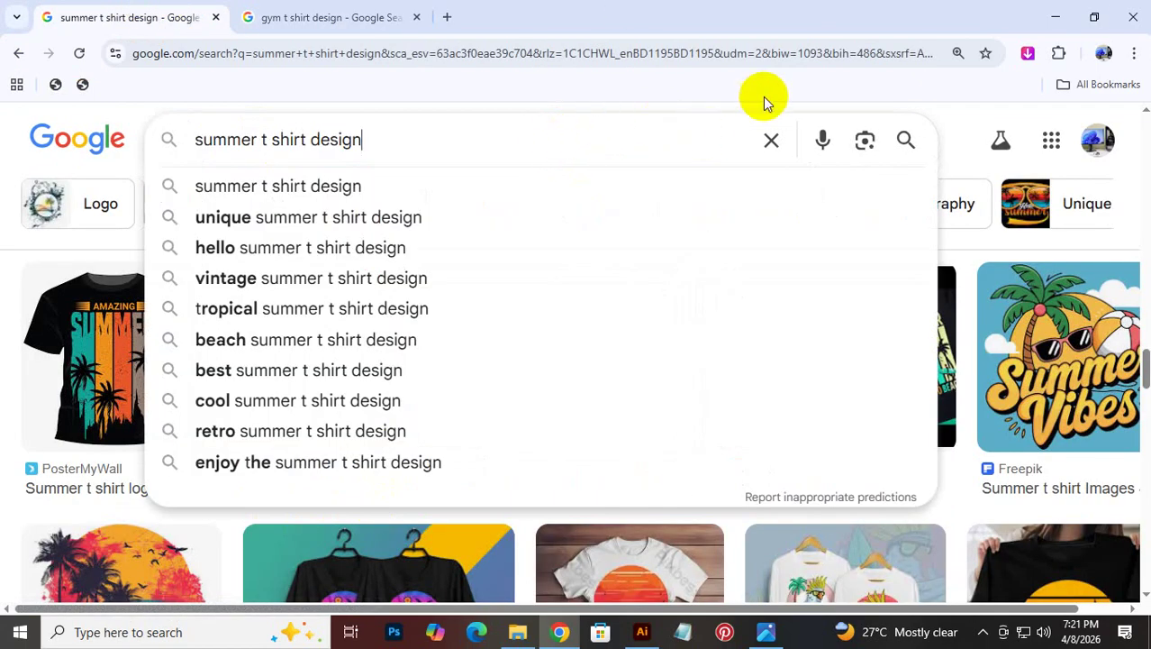
{"action": "left_click", "coordinate": [2, 256]}
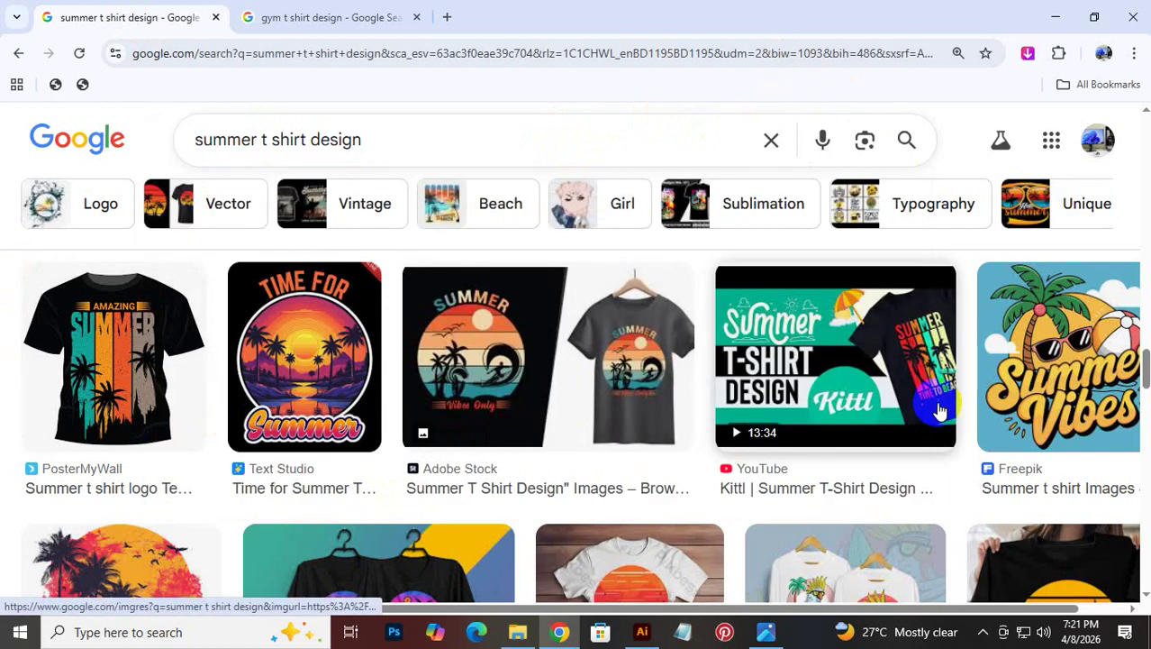
{"action": "scroll", "coordinate": [901, 500], "scroll_direction": "up", "scroll_amount": 1}
{"action": "scroll", "coordinate": [855, 491], "scroll_direction": "down", "scroll_amount": 8}
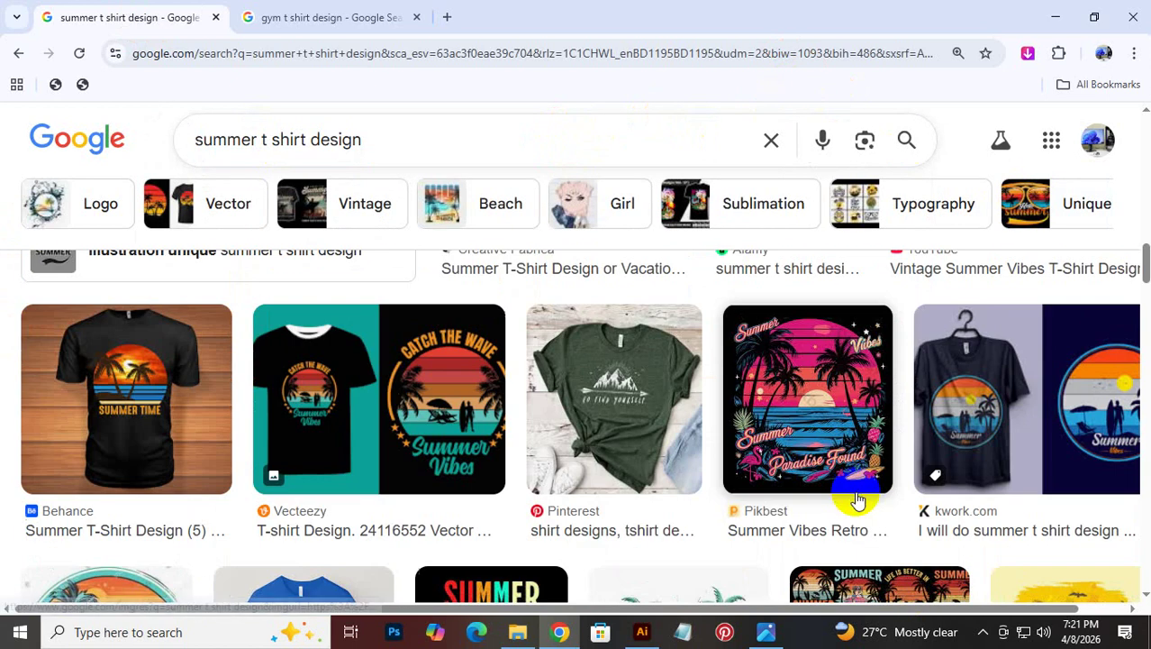
{"action": "scroll", "coordinate": [857, 496], "scroll_direction": "up", "scroll_amount": 10}
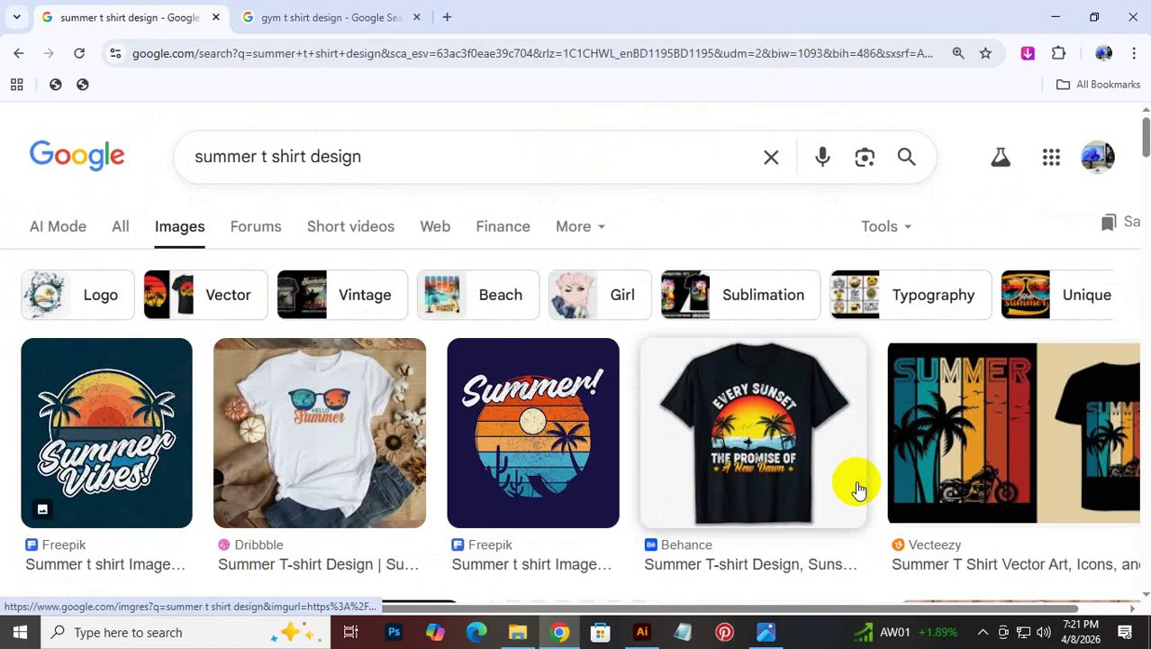
{"action": "left_click", "coordinate": [966, 475]}
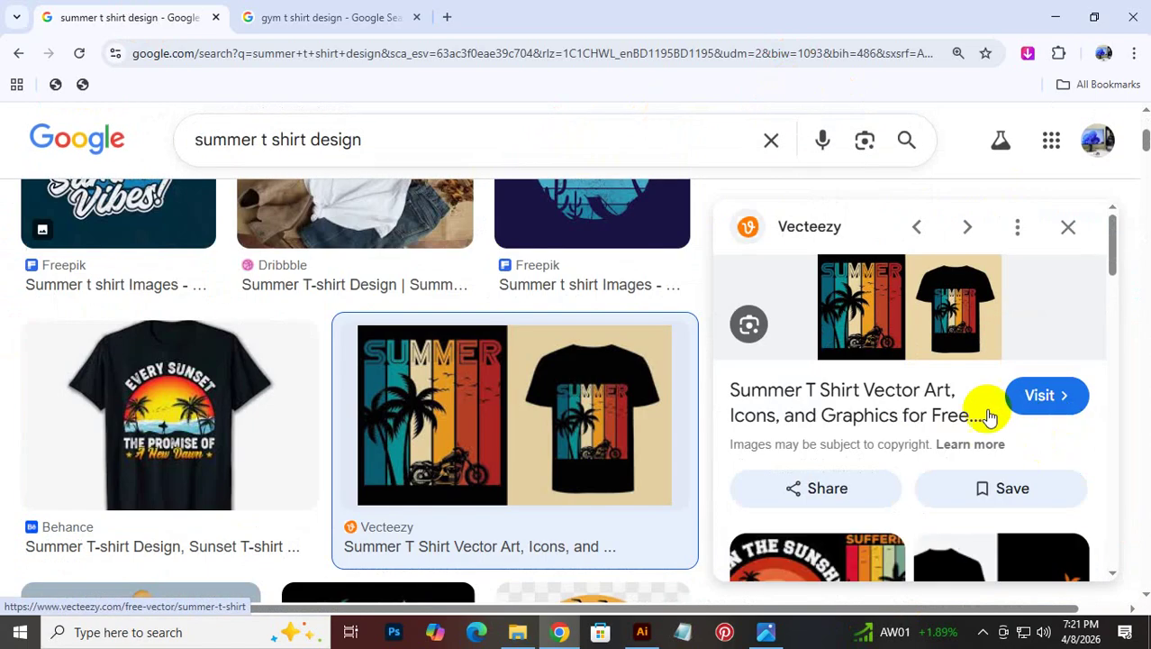
{"action": "left_click", "coordinate": [896, 389]}
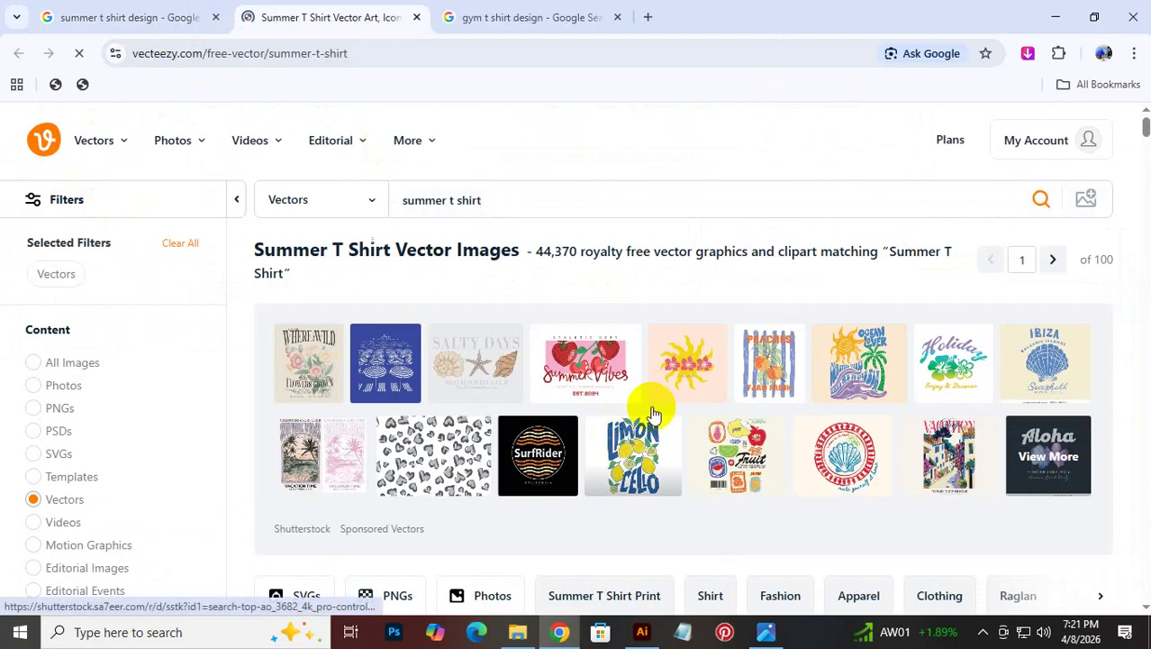
Browse the Vecteezy summer T-shirt vectors, open the free striped "Summer Tropical Sunset" design and dismiss the promotional popup
{"action": "scroll", "coordinate": [805, 368], "scroll_direction": "down", "scroll_amount": 3}
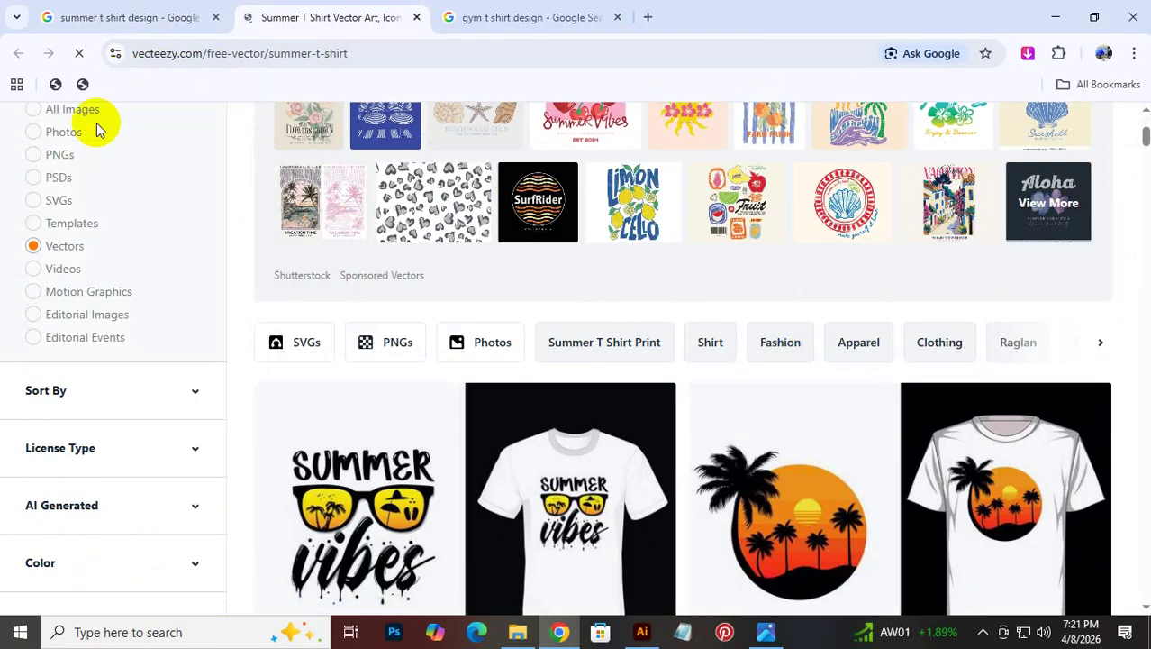
{"action": "scroll", "coordinate": [766, 235], "scroll_direction": "down", "scroll_amount": 1}
{"action": "scroll", "coordinate": [766, 235], "scroll_direction": "down", "scroll_amount": 8}
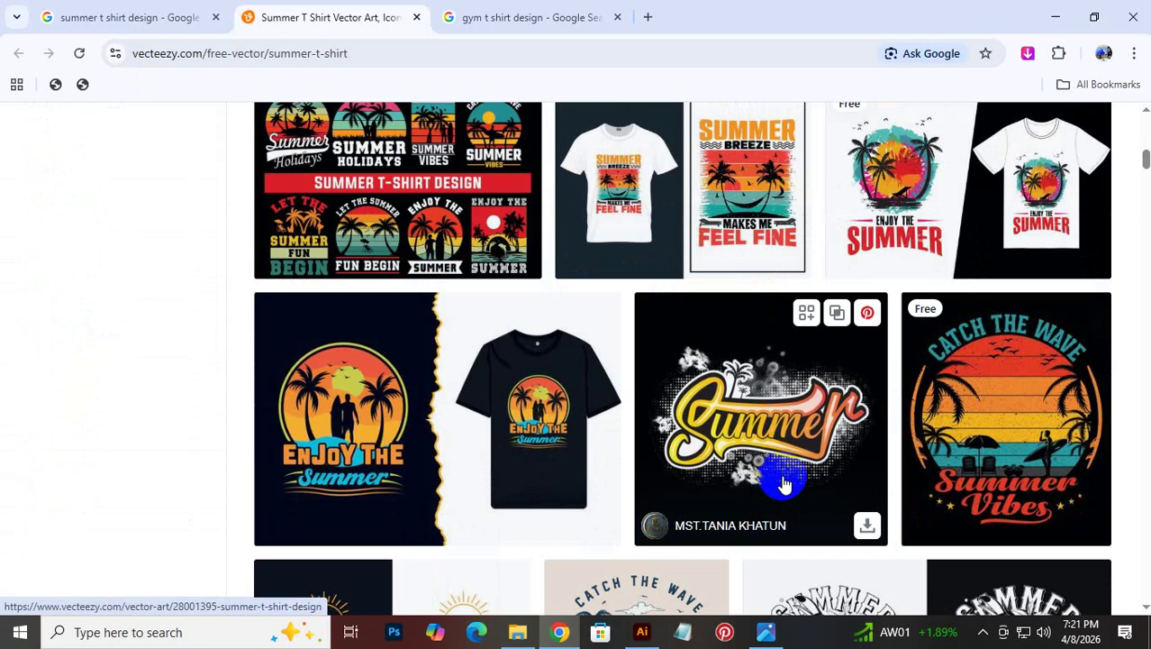
{"action": "scroll", "coordinate": [783, 486], "scroll_direction": "down", "scroll_amount": 4}
{"action": "scroll", "coordinate": [783, 486], "scroll_direction": "down", "scroll_amount": 5}
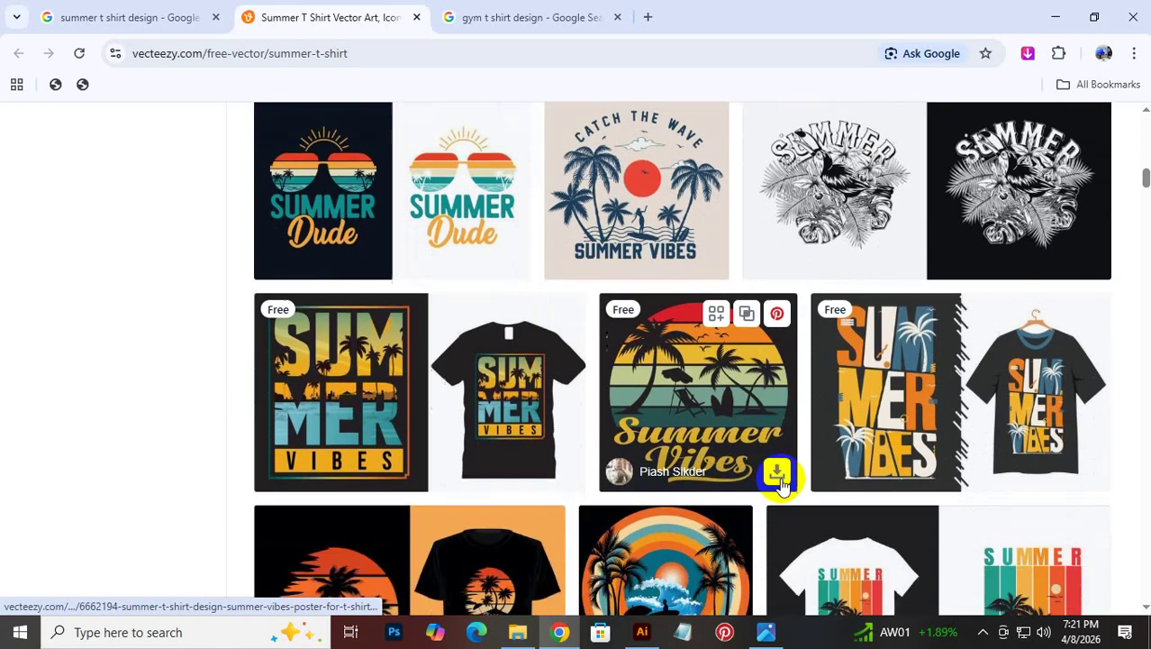
{"action": "scroll", "coordinate": [780, 483], "scroll_direction": "down", "scroll_amount": 3}
{"action": "scroll", "coordinate": [780, 483], "scroll_direction": "down", "scroll_amount": 3}
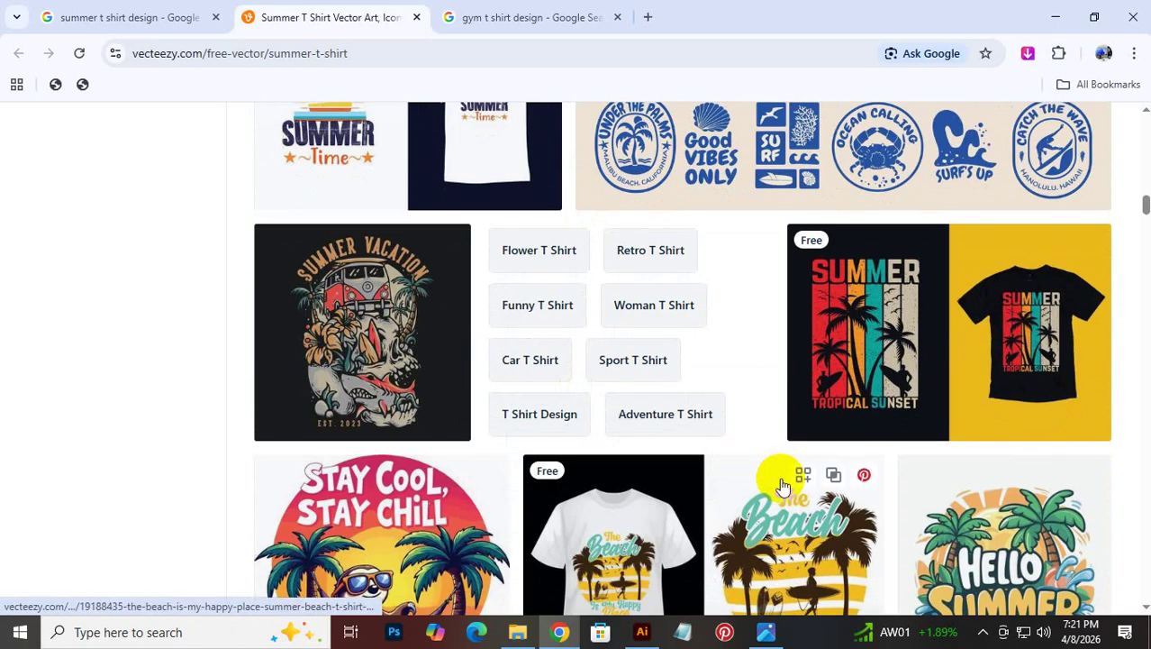
{"action": "left_click", "coordinate": [1000, 265]}
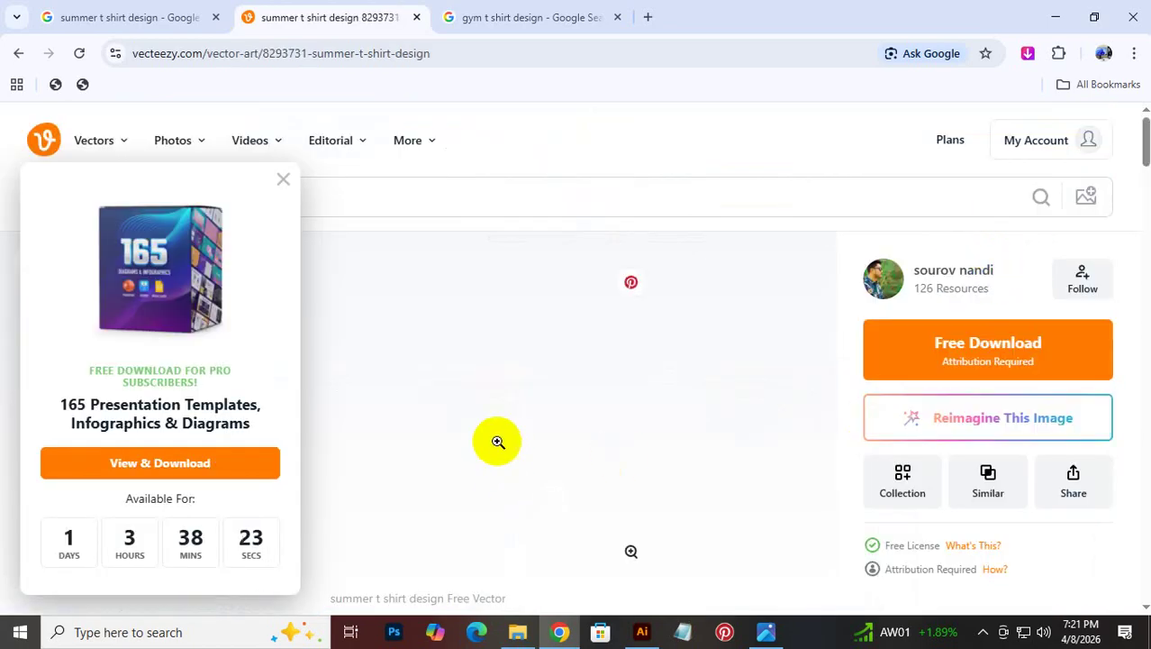
{"action": "left_click", "coordinate": [286, 177]}
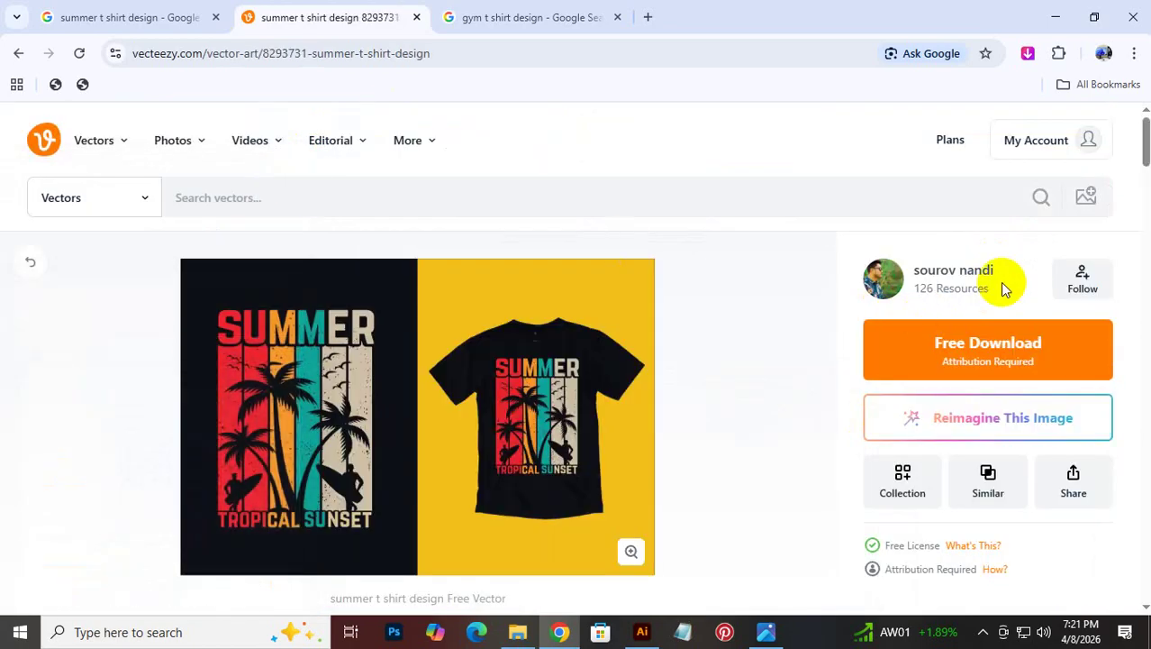
Inspect the "Summer Tropical Sunset" preview enlarged and start the Imageye image downloader on its page
{"action": "left_click", "coordinate": [949, 357]}
{"action": "scroll", "coordinate": [687, 442], "scroll_direction": "down", "scroll_amount": 2}
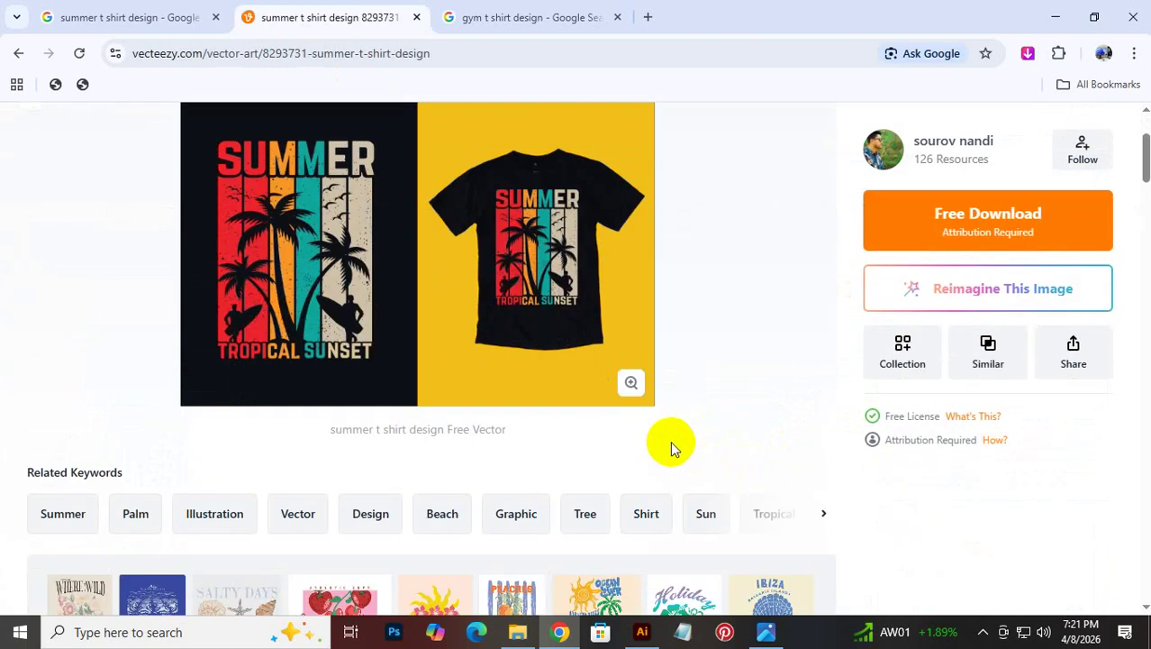
{"action": "left_click", "coordinate": [304, 242]}
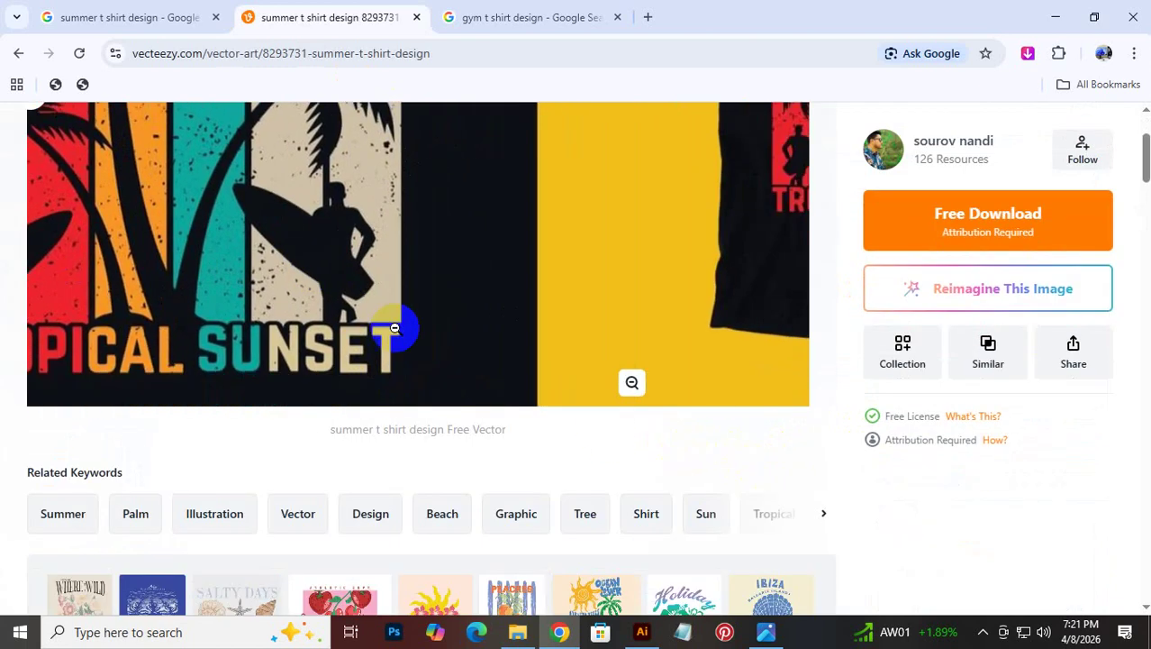
{"action": "left_click", "coordinate": [1025, 54]}
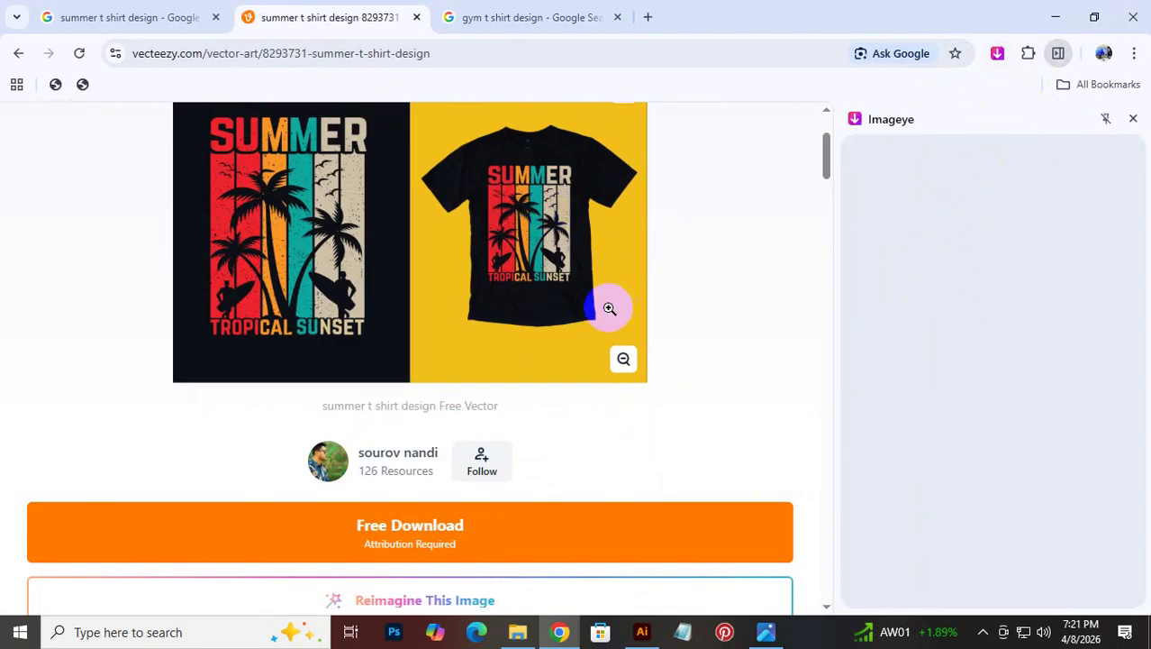
{"action": "scroll", "coordinate": [612, 307], "scroll_direction": "up", "scroll_amount": 1}
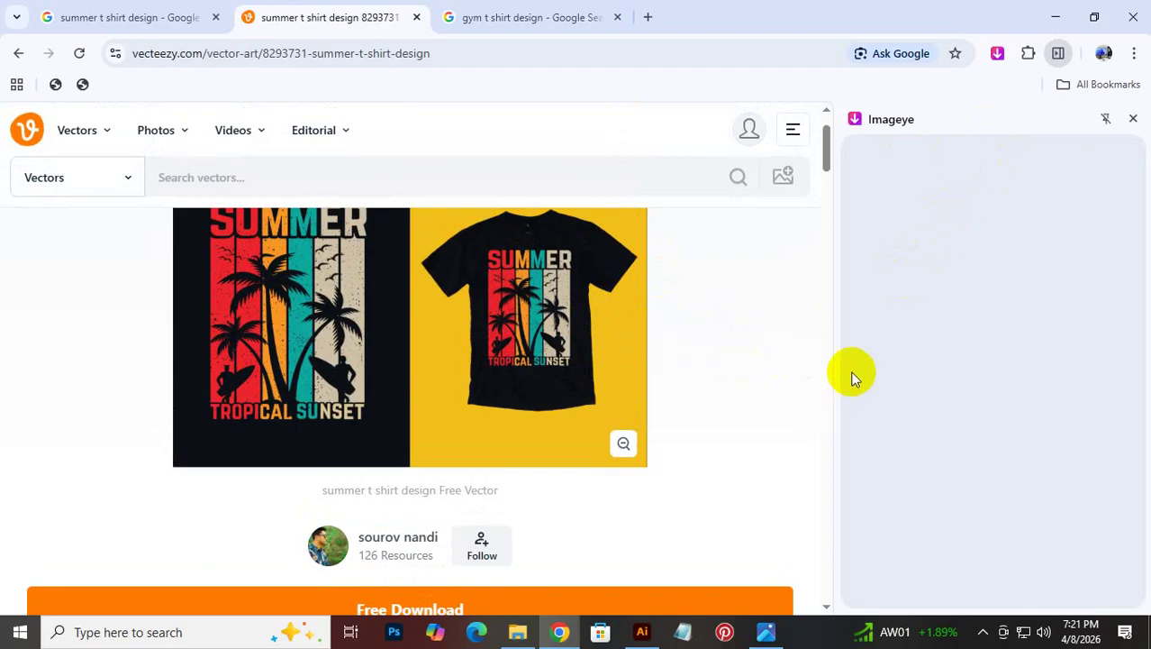
Review the gym and summer T-shirt design results in the other browser tabs, comparing the available reference designs
{"action": "left_click", "coordinate": [527, 17]}
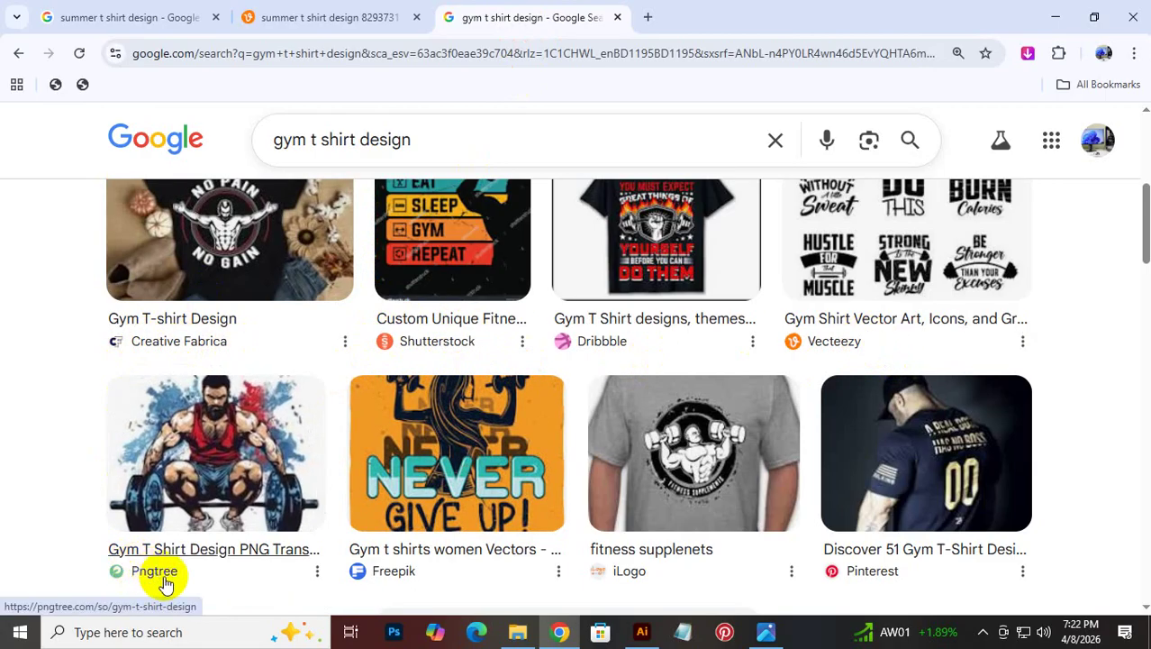
{"action": "left_click", "coordinate": [184, 11]}
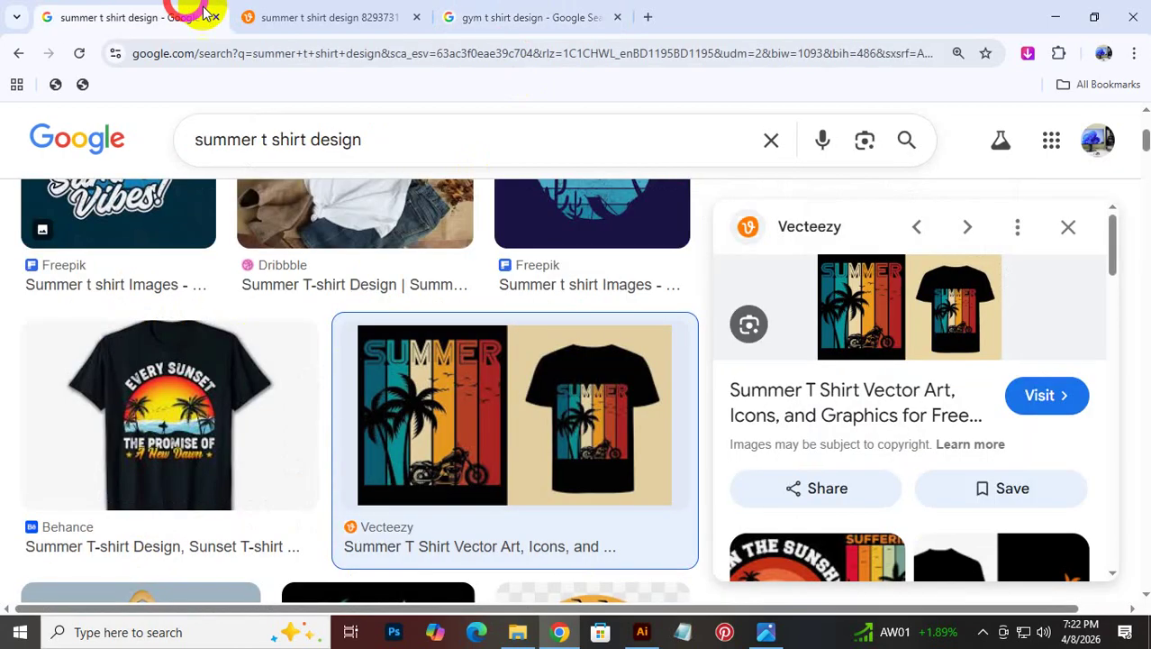
{"action": "left_click", "coordinate": [298, 16]}
{"action": "left_click", "coordinate": [166, 9]}
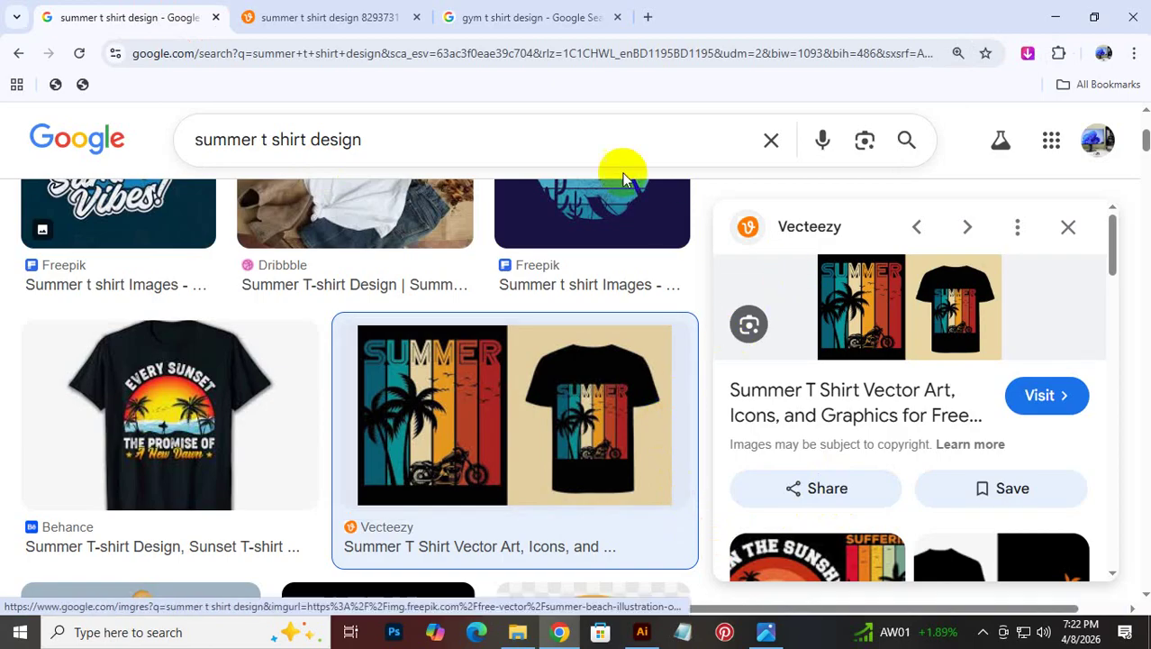
{"action": "scroll", "coordinate": [227, 264], "scroll_direction": "up", "scroll_amount": 1}
{"action": "scroll", "coordinate": [228, 264], "scroll_direction": "up", "scroll_amount": 2}
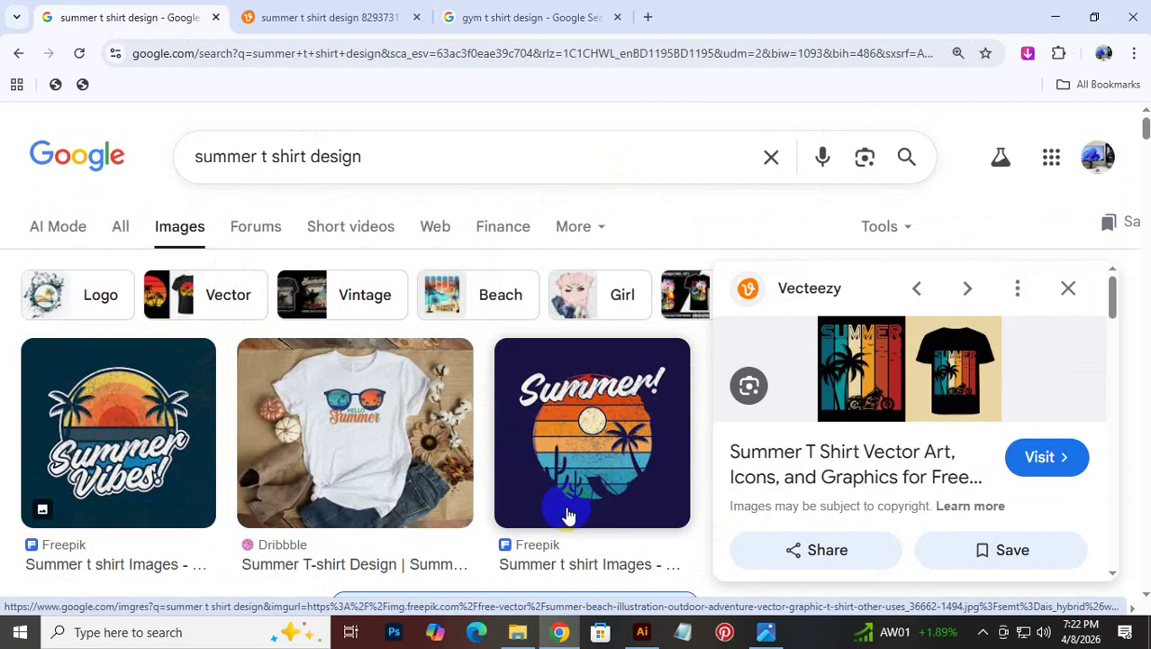
{"action": "scroll", "coordinate": [535, 493], "scroll_direction": "down", "scroll_amount": 6}
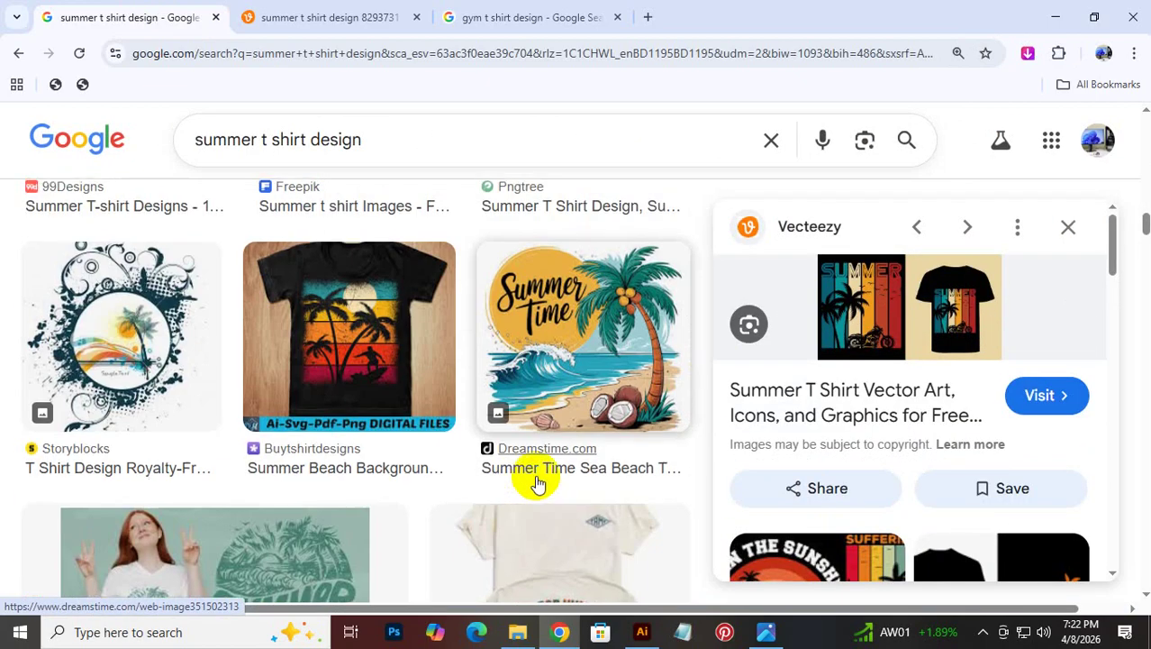
{"action": "scroll", "coordinate": [539, 478], "scroll_direction": "up", "scroll_amount": 5}
{"action": "scroll", "coordinate": [665, 521], "scroll_direction": "up", "scroll_amount": 4}
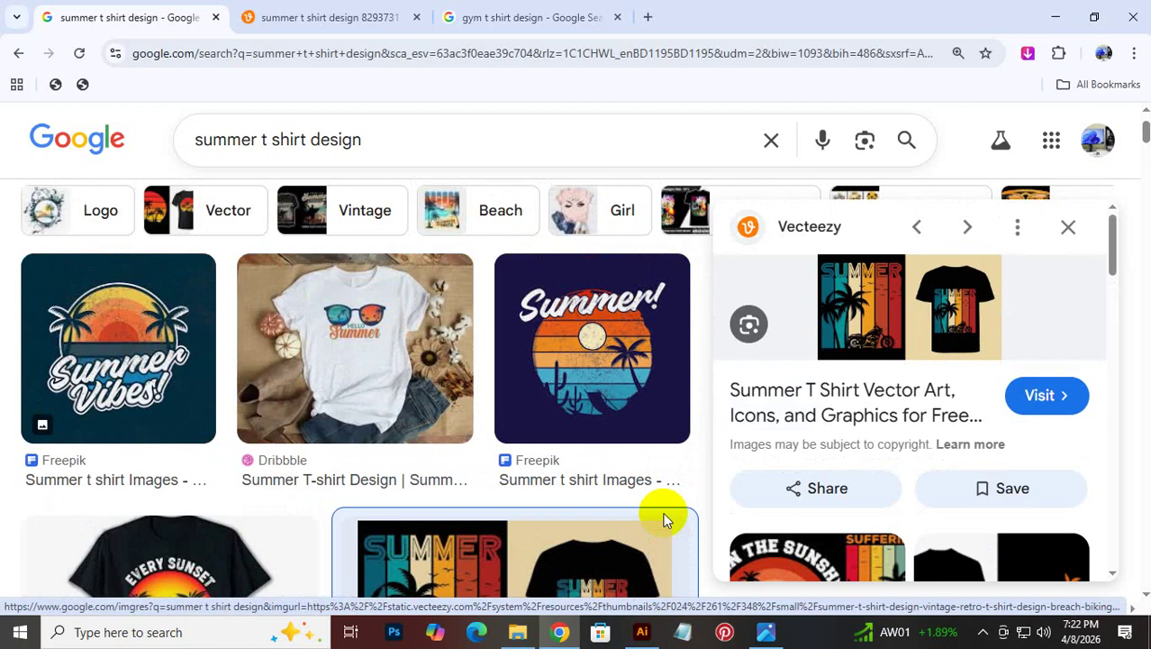
{"action": "left_click", "coordinate": [527, 10]}
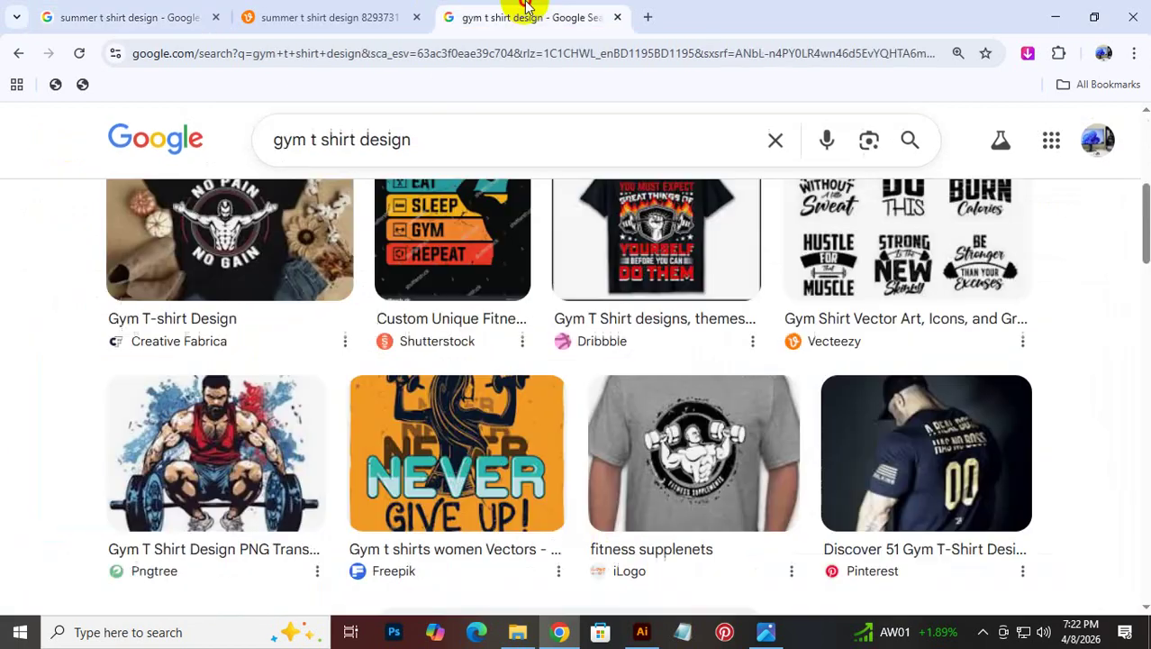
Find the 1920x1281 "Summer Tropical Sunset" JPG among the images Imageye collected from the Vecteezy page and download it
{"action": "left_click", "coordinate": [292, 15]}
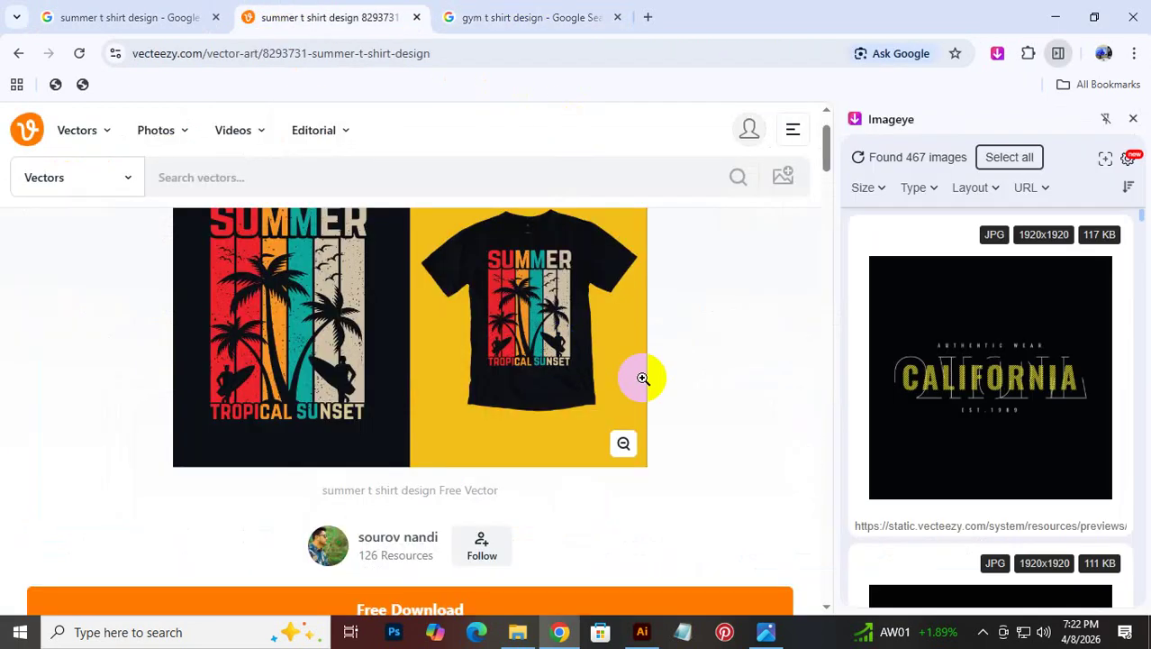
{"action": "scroll", "coordinate": [1041, 486], "scroll_direction": "down", "scroll_amount": 9}
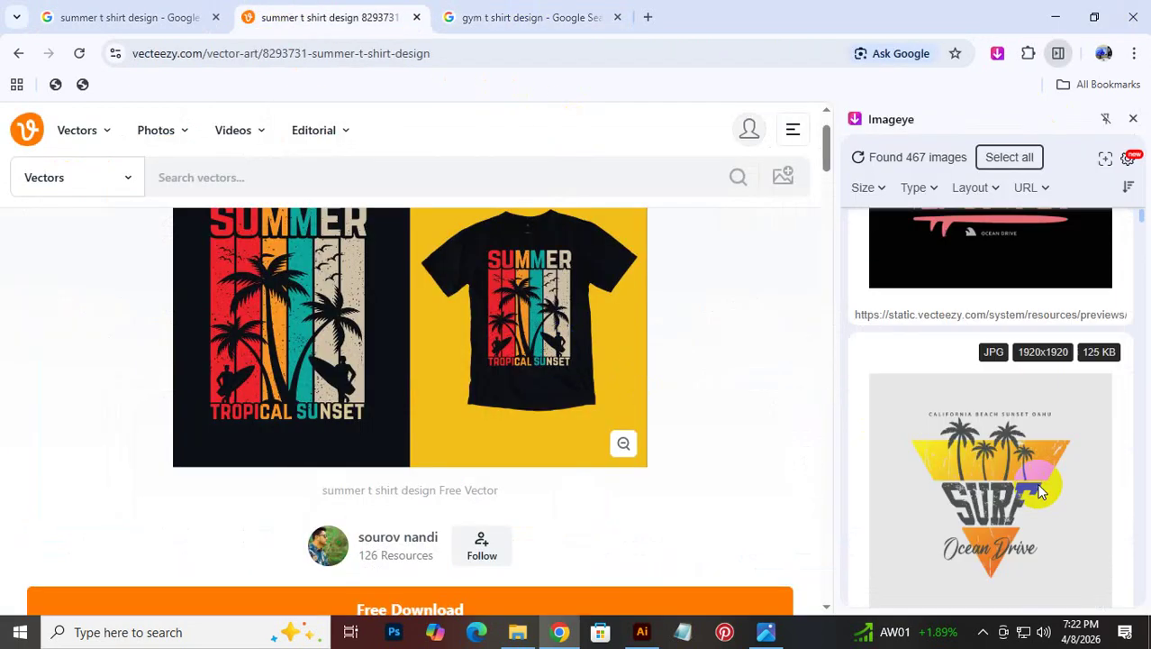
{"action": "scroll", "coordinate": [1040, 484], "scroll_direction": "down", "scroll_amount": 8}
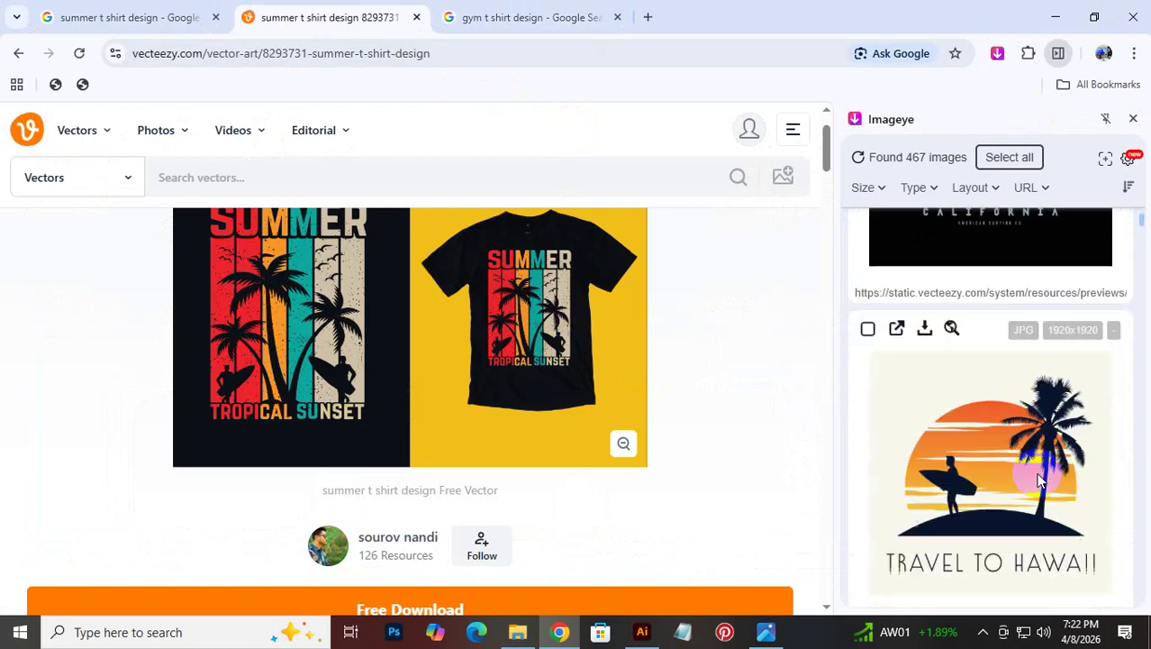
{"action": "scroll", "coordinate": [1041, 478], "scroll_direction": "down", "scroll_amount": 8}
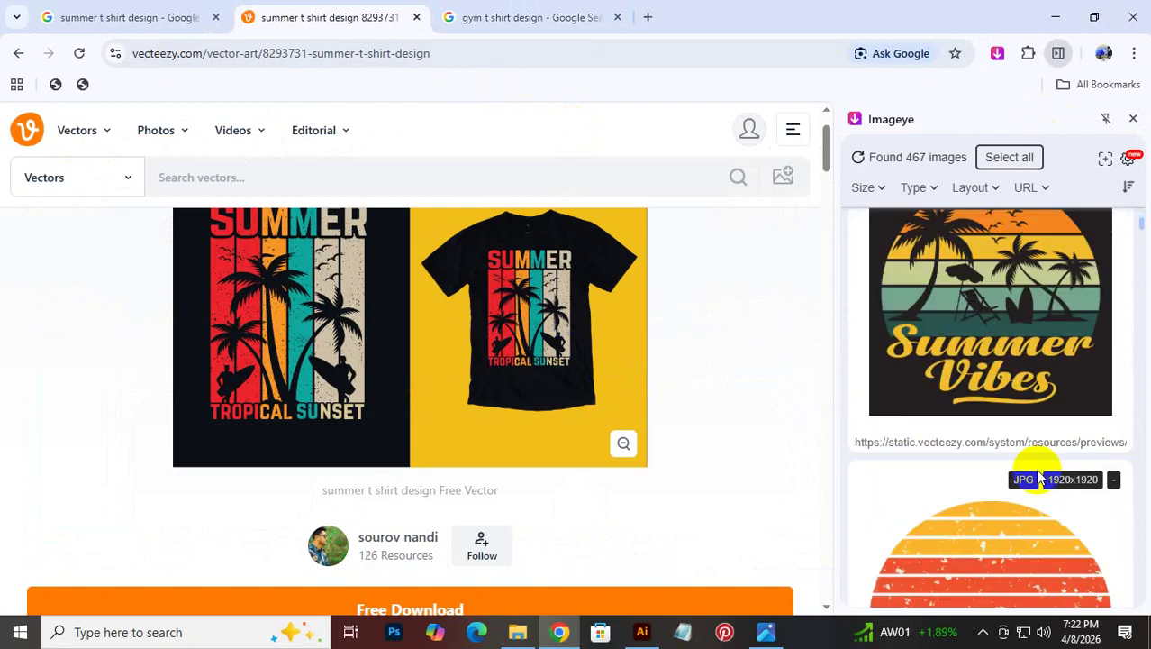
{"action": "scroll", "coordinate": [1041, 478], "scroll_direction": "down", "scroll_amount": 8}
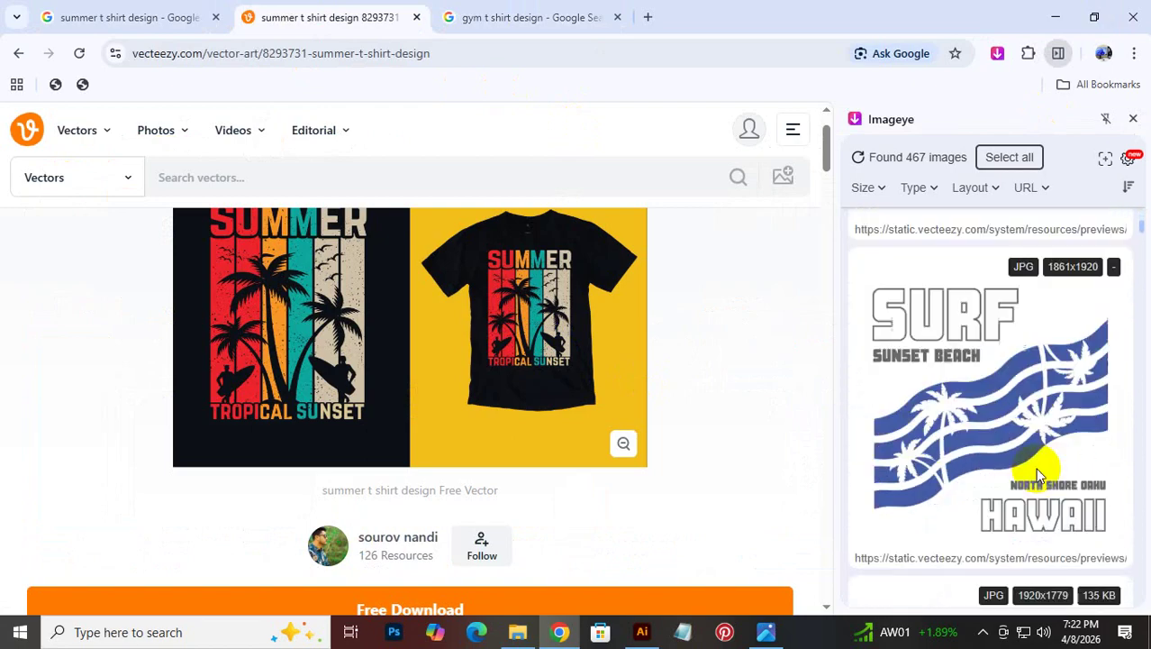
{"action": "scroll", "coordinate": [1041, 475], "scroll_direction": "down", "scroll_amount": 8}
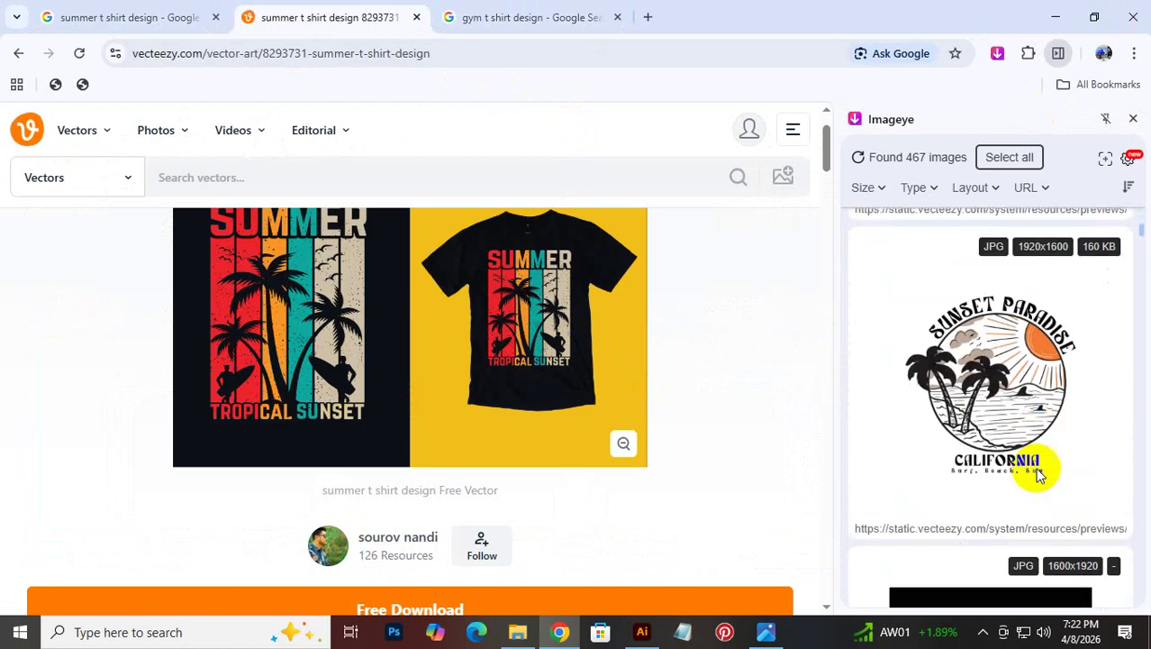
{"action": "scroll", "coordinate": [1035, 471], "scroll_direction": "down", "scroll_amount": 8}
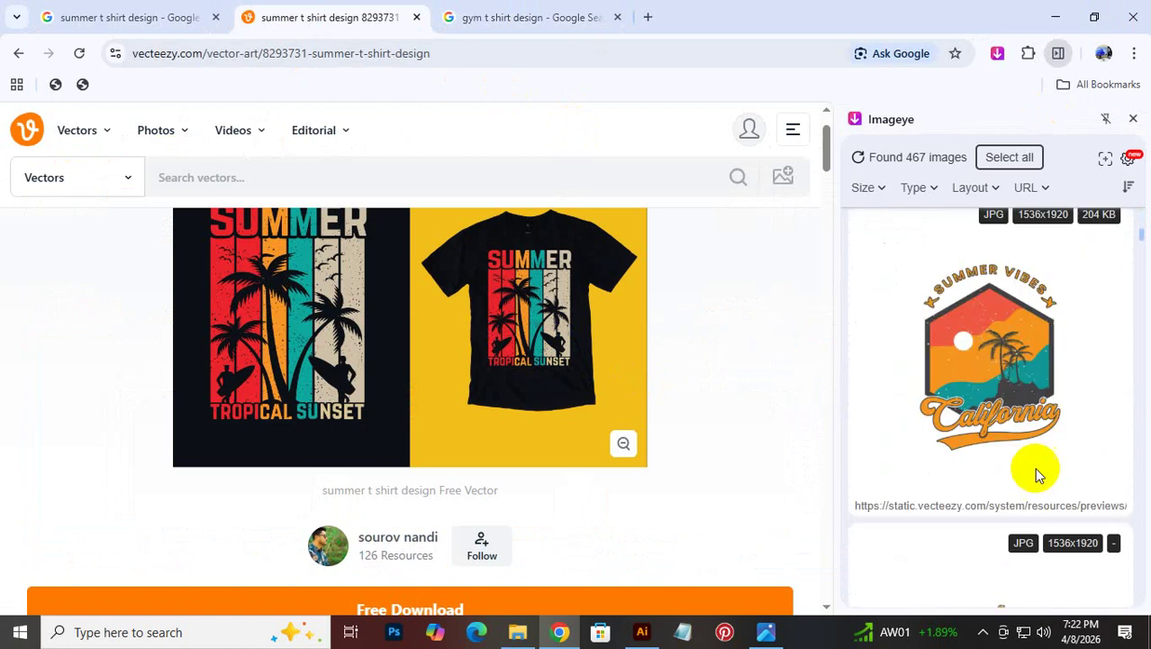
{"action": "scroll", "coordinate": [1035, 476], "scroll_direction": "down", "scroll_amount": 6}
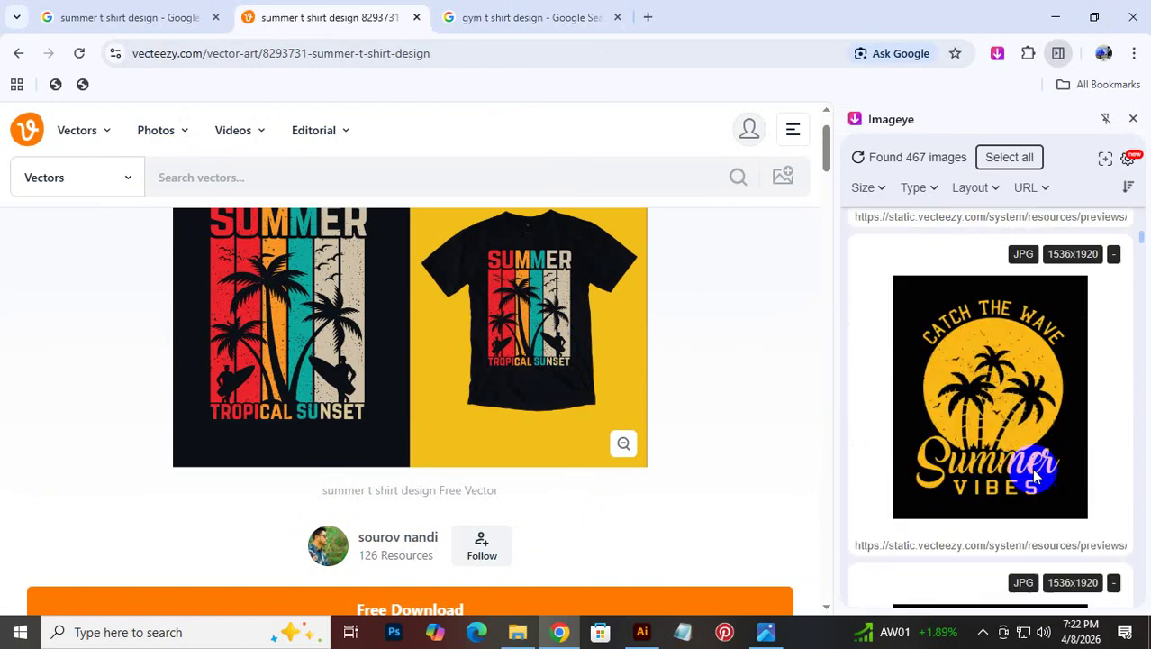
{"action": "scroll", "coordinate": [1033, 475], "scroll_direction": "down", "scroll_amount": 8}
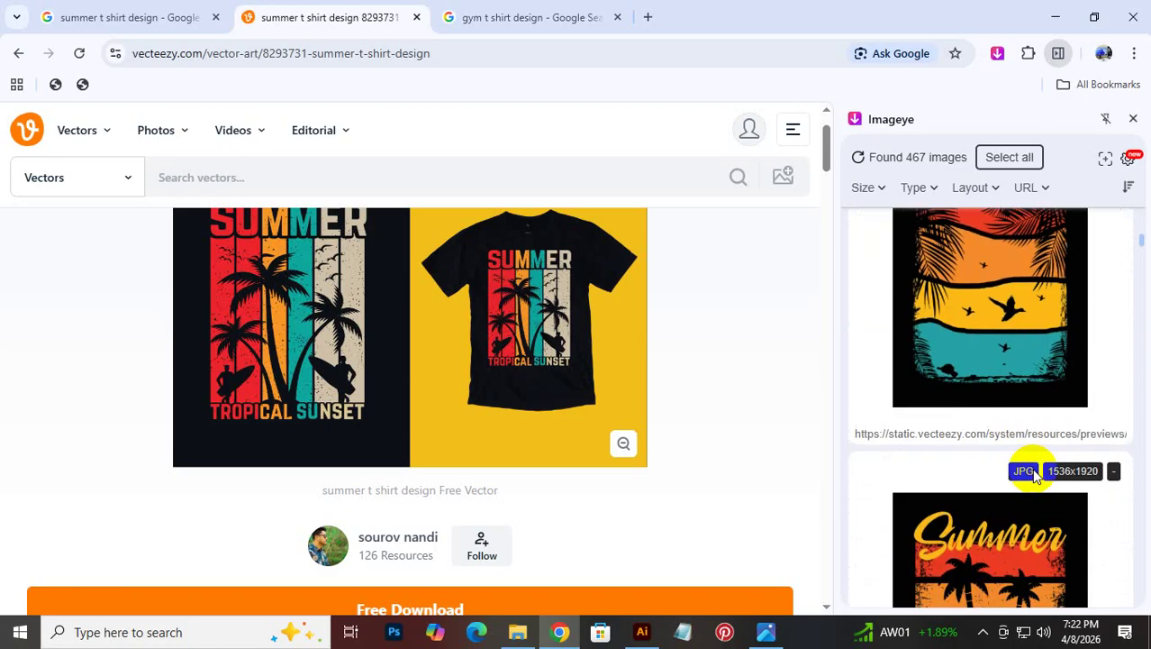
{"action": "scroll", "coordinate": [1032, 467], "scroll_direction": "down", "scroll_amount": 8}
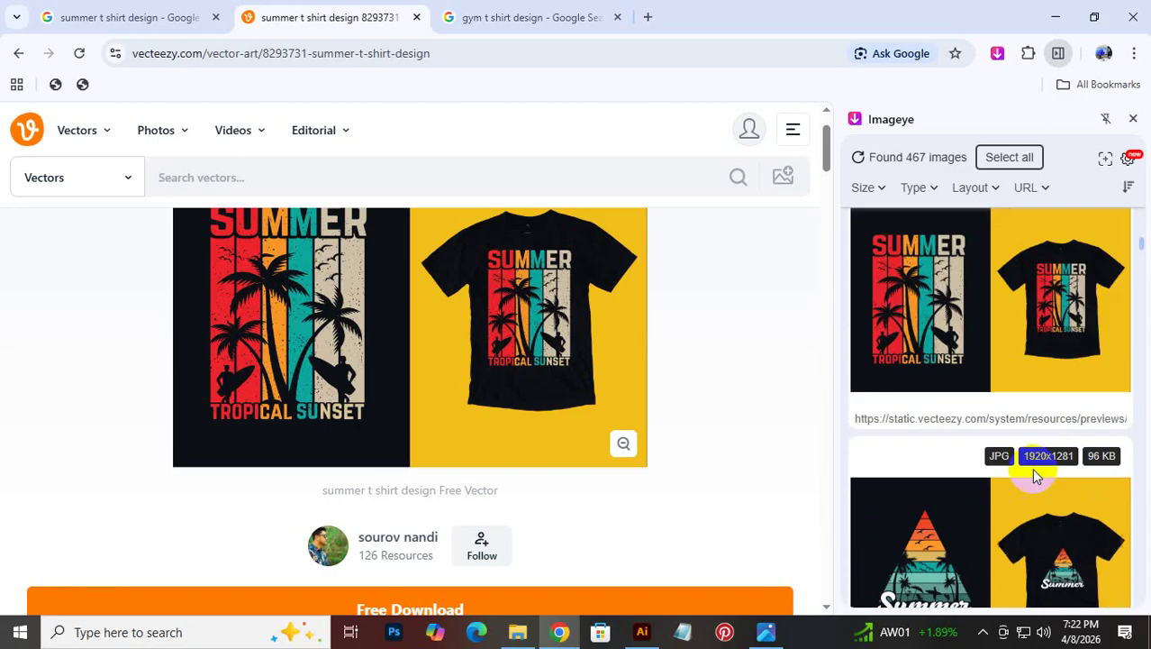
{"action": "scroll", "coordinate": [1031, 467], "scroll_direction": "down", "scroll_amount": 5}
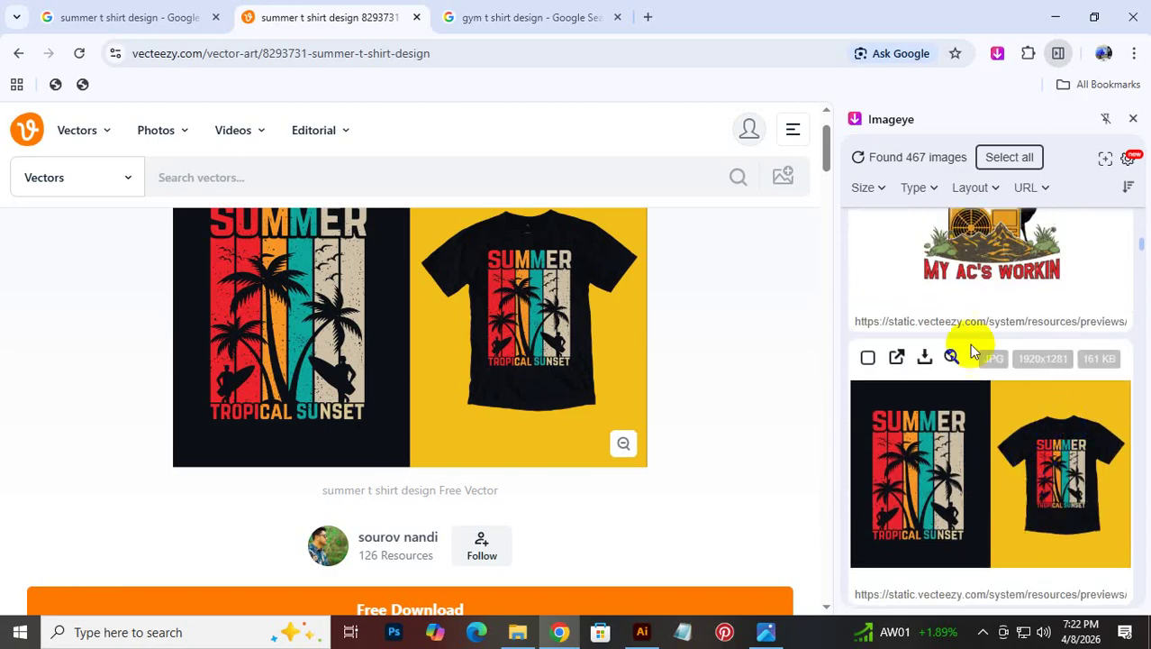
{"action": "left_click", "coordinate": [923, 361]}
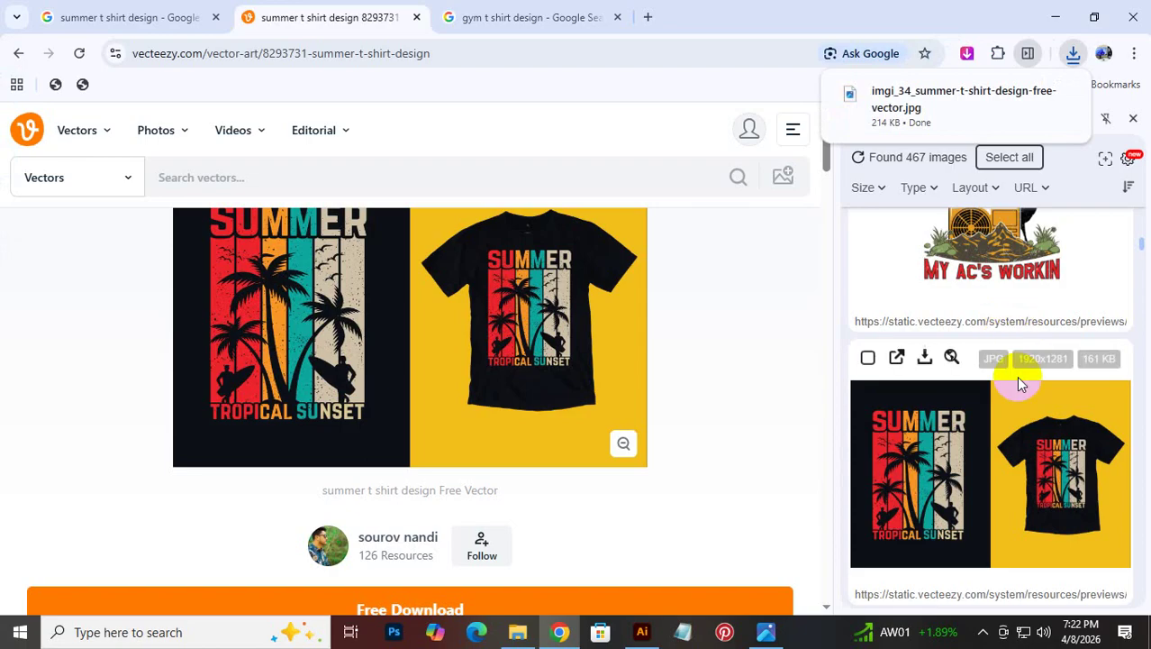
{"action": "scroll", "coordinate": [1025, 410], "scroll_direction": "down", "scroll_amount": 3}
{"action": "scroll", "coordinate": [1025, 410], "scroll_direction": "down", "scroll_amount": 5}
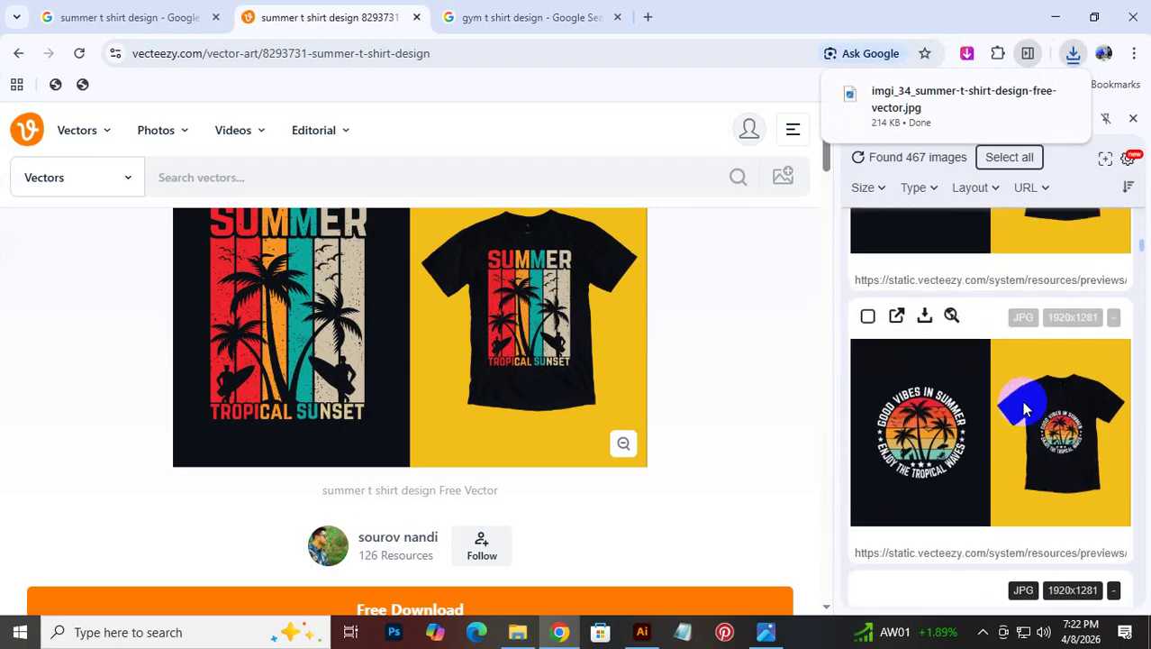
{"action": "scroll", "coordinate": [1027, 404], "scroll_direction": "up", "scroll_amount": 1}
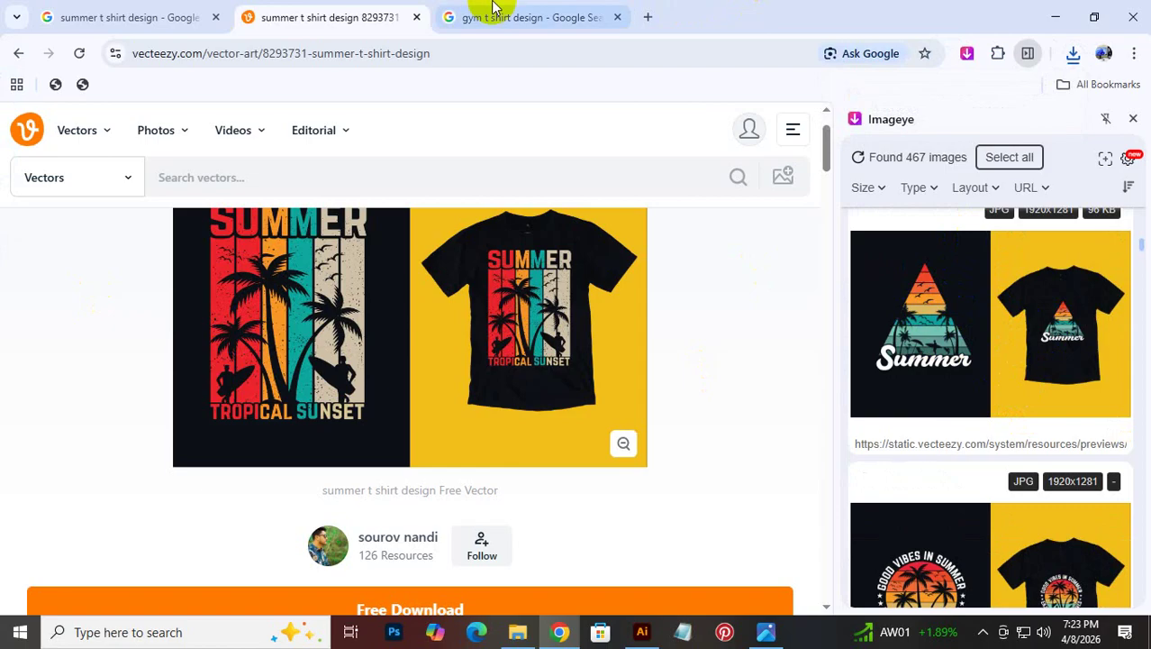
Show the downloaded summer T-shirt JPG in its folder, view it in the image viewer and close the viewer
{"action": "left_click", "coordinate": [464, 14]}
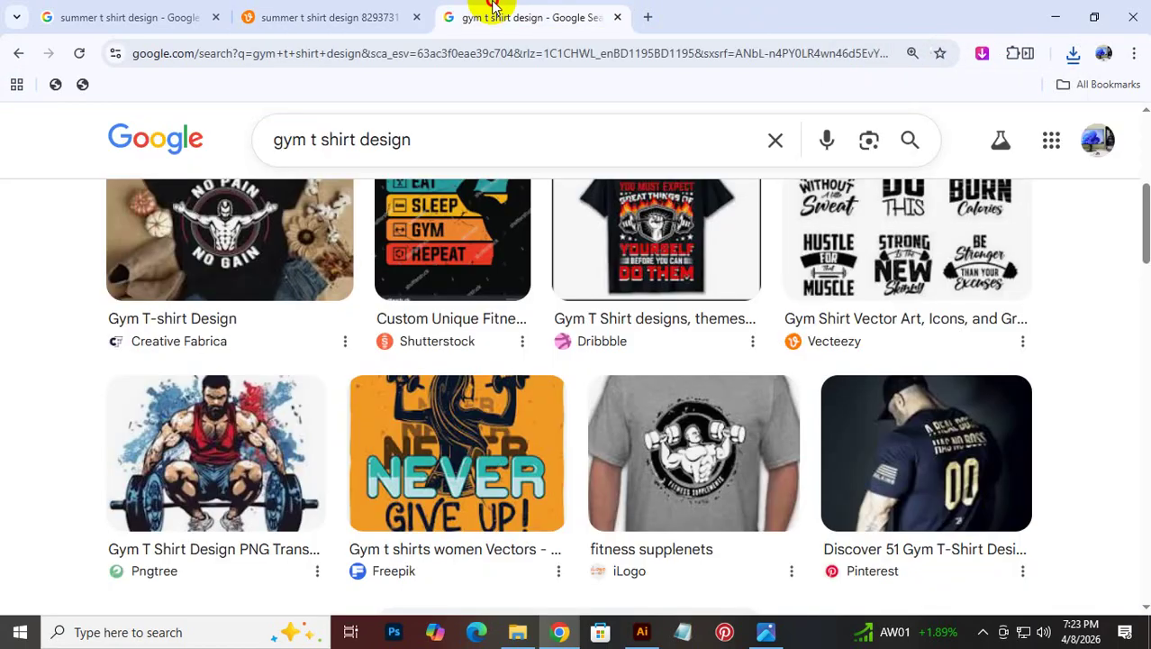
{"action": "left_click", "coordinate": [1070, 52]}
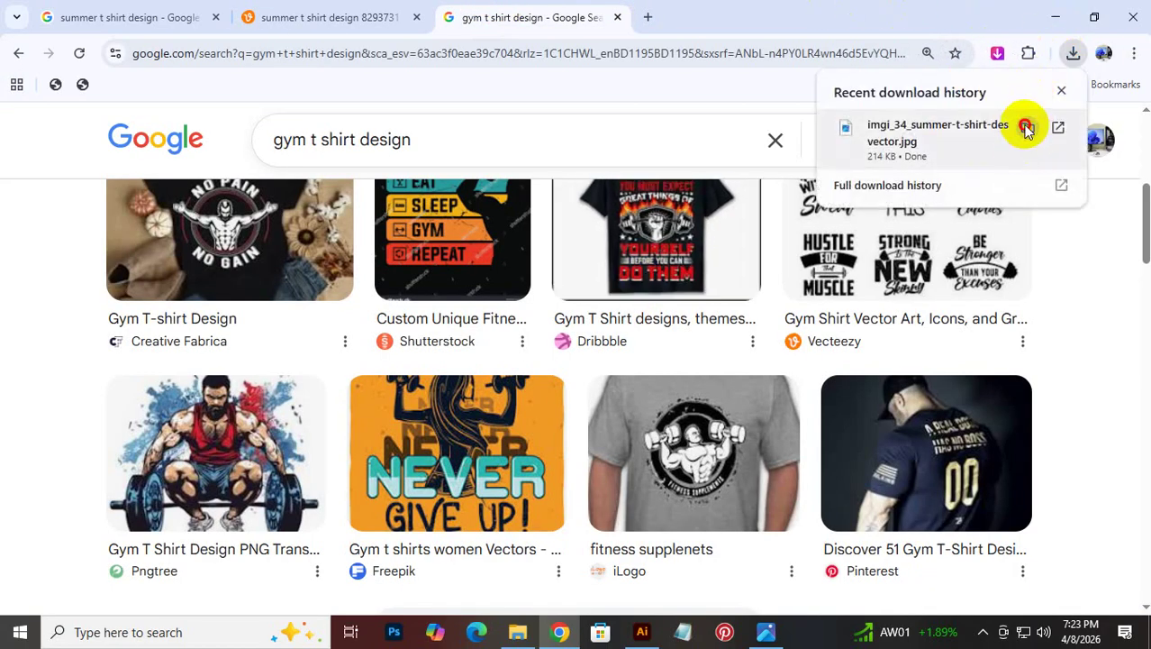
{"action": "left_click", "coordinate": [1026, 128]}
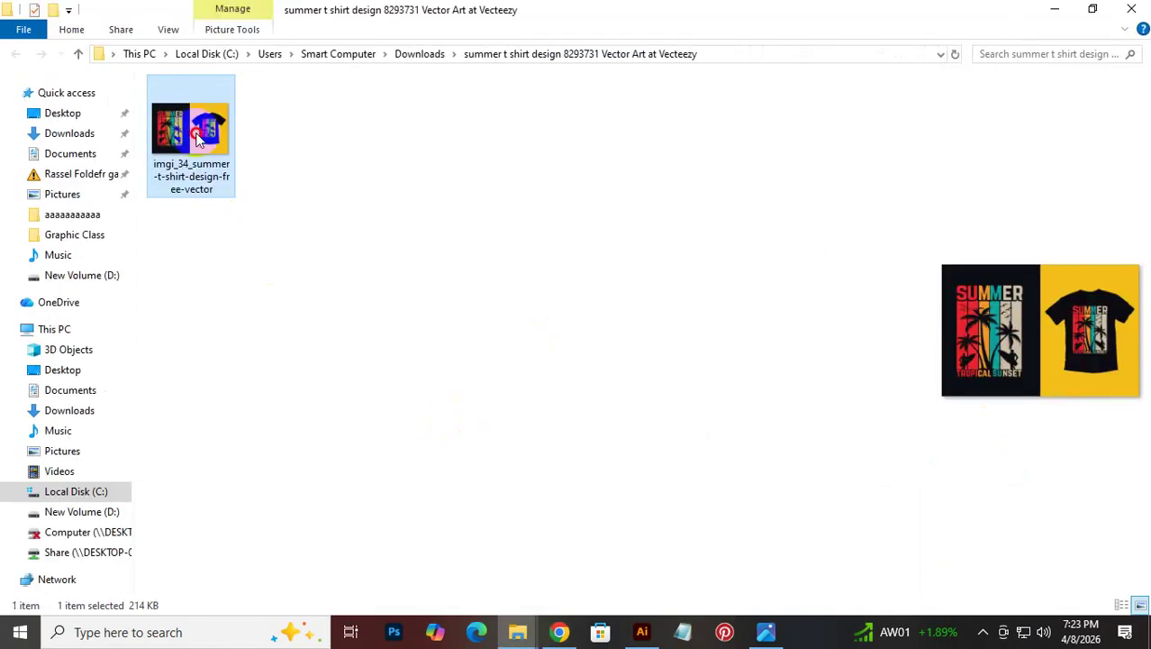
{"action": "double_click", "coordinate": [198, 136]}
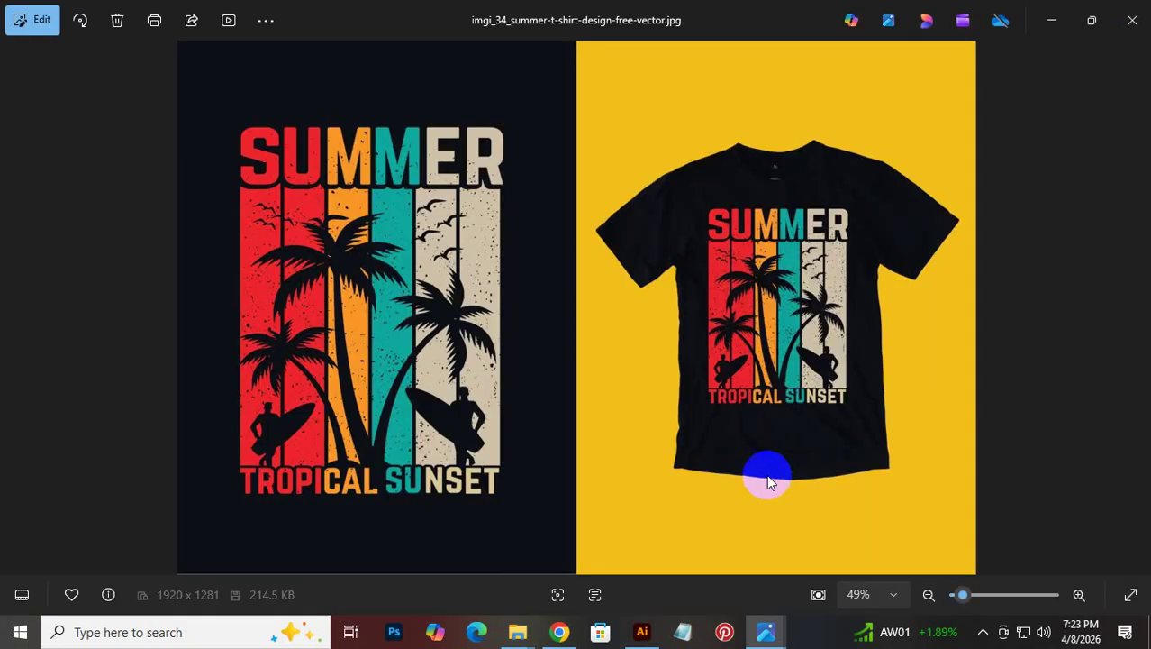
{"action": "left_click", "coordinate": [1138, 28]}
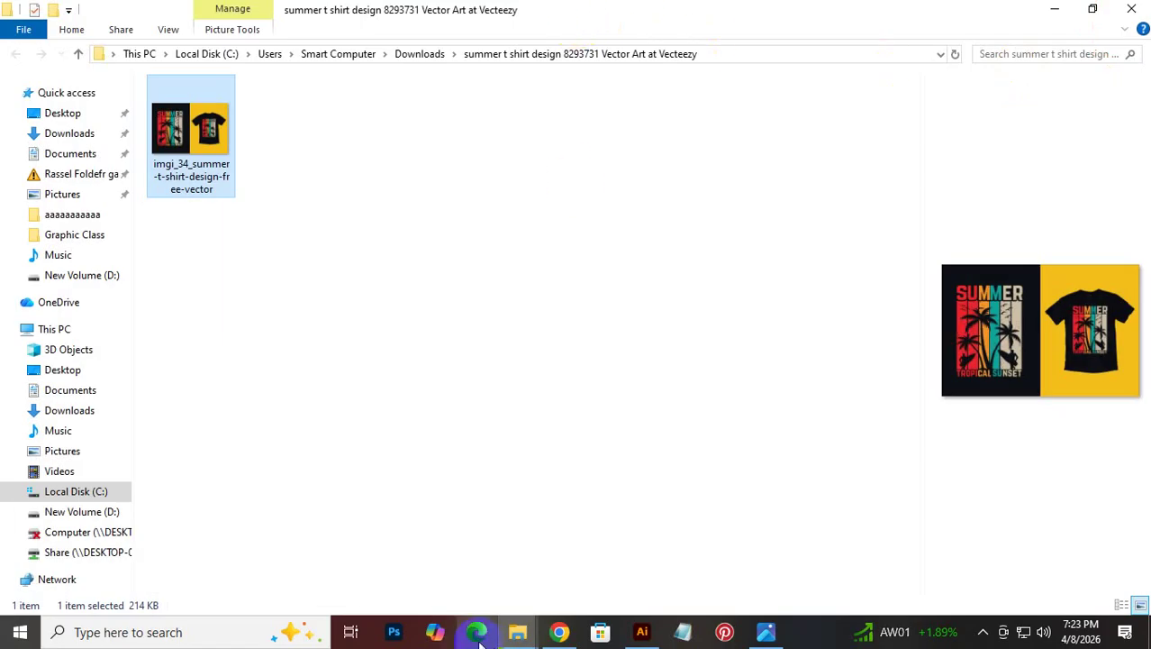
Return to Chrome, open a new tab and copy the words "t shirt design" from the summer T-shirt image search
{"action": "left_click", "coordinate": [560, 631]}
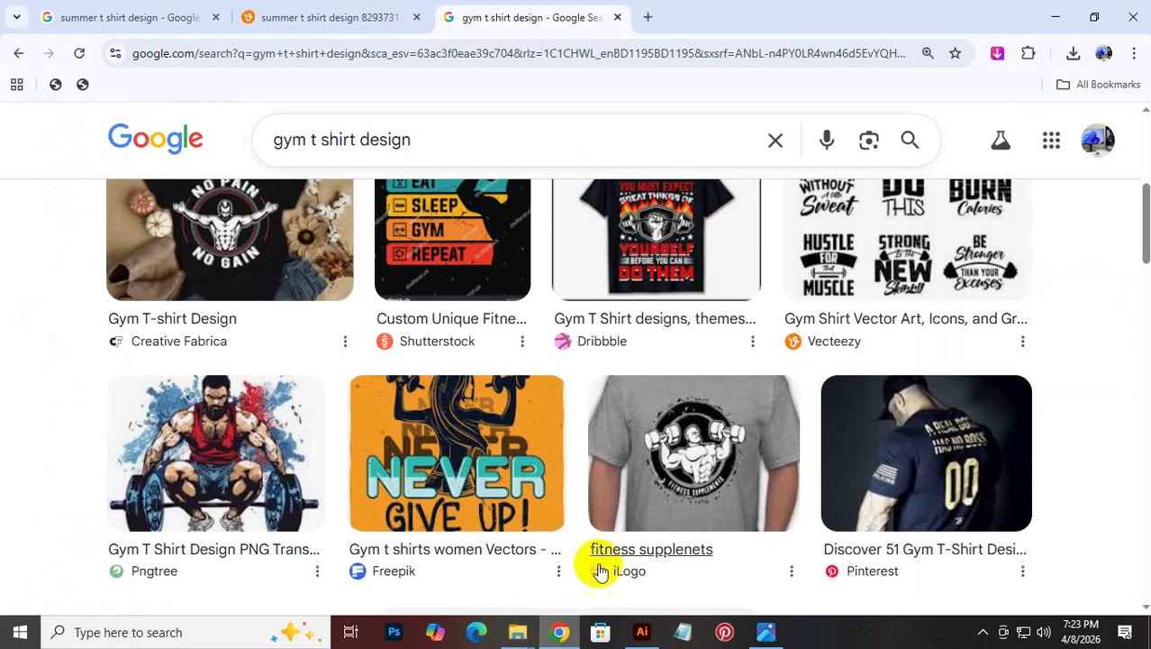
{"action": "left_click", "coordinate": [643, 18]}
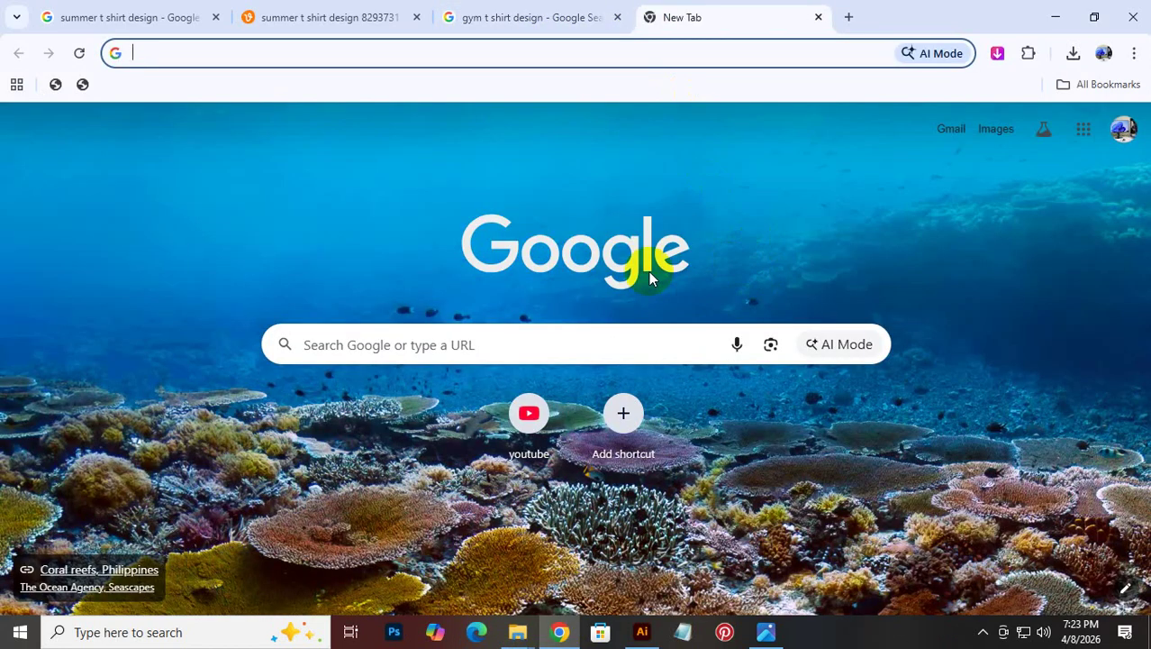
{"action": "left_click", "coordinate": [90, 16]}
{"action": "left_click", "coordinate": [257, 16]}
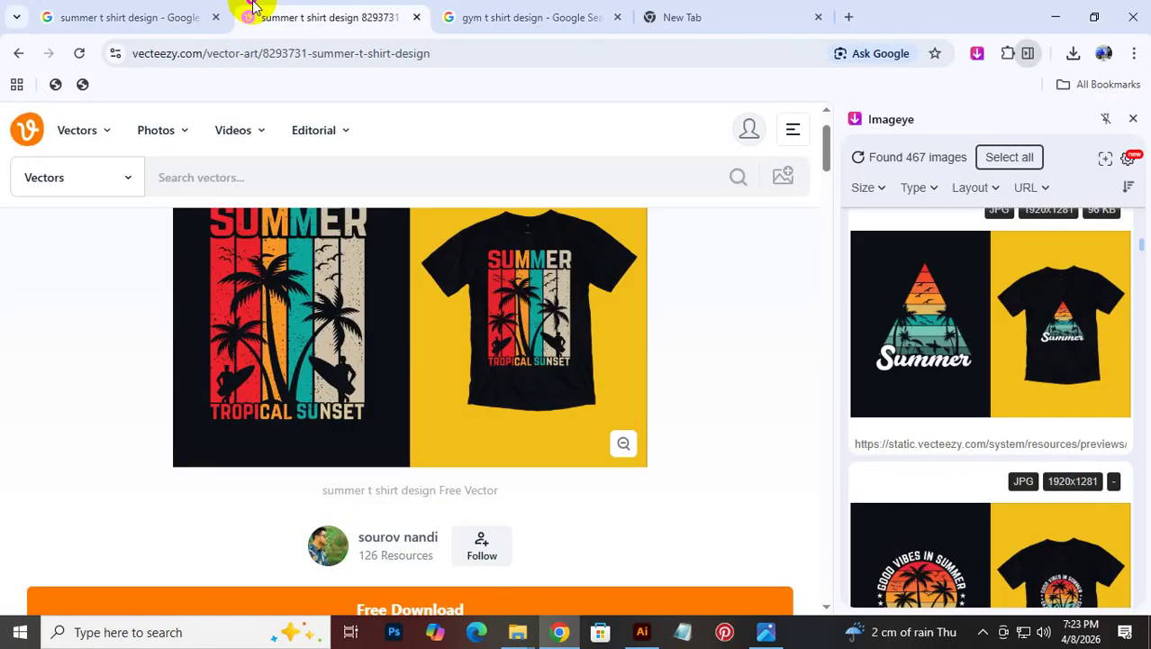
{"action": "left_click", "coordinate": [121, 16]}
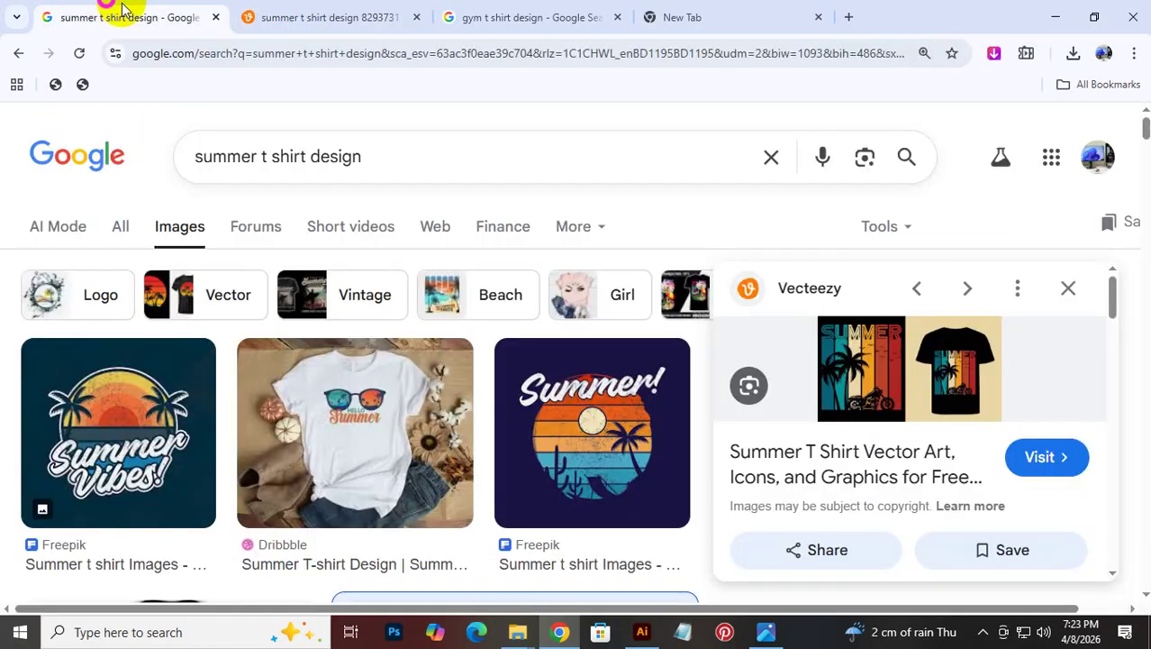
{"action": "left_click", "coordinate": [431, 154]}
{"action": "left_click_drag", "start_coordinate": [432, 154], "coordinate": [261, 156]}
{"action": "key", "text": "ctrl+c"}
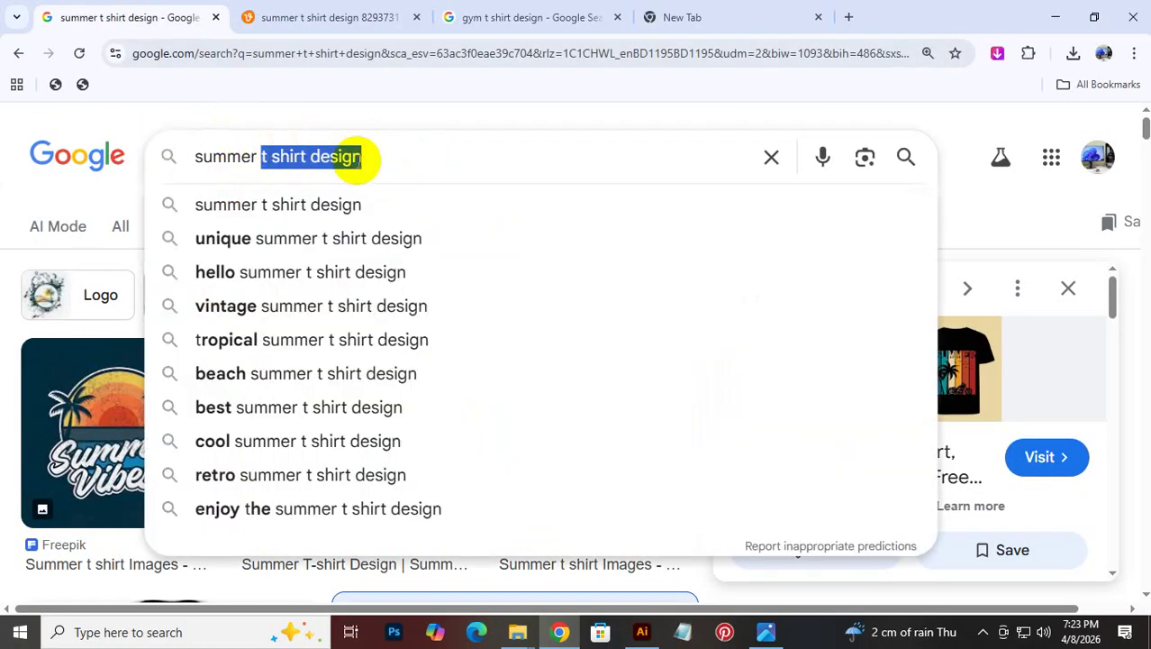
Search Google for "t shirt design size" in the new tab, reusing the copied phrase
{"action": "left_click", "coordinate": [682, 16]}
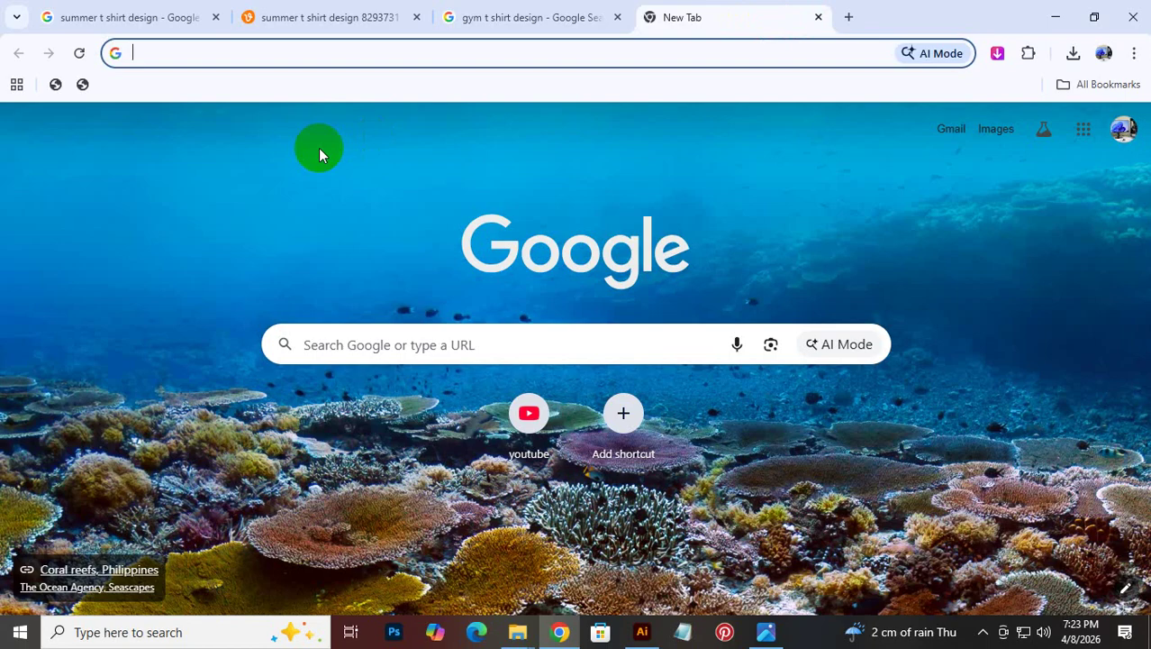
{"action": "left_click", "coordinate": [314, 52]}
{"action": "key", "text": "ctrl+v"}
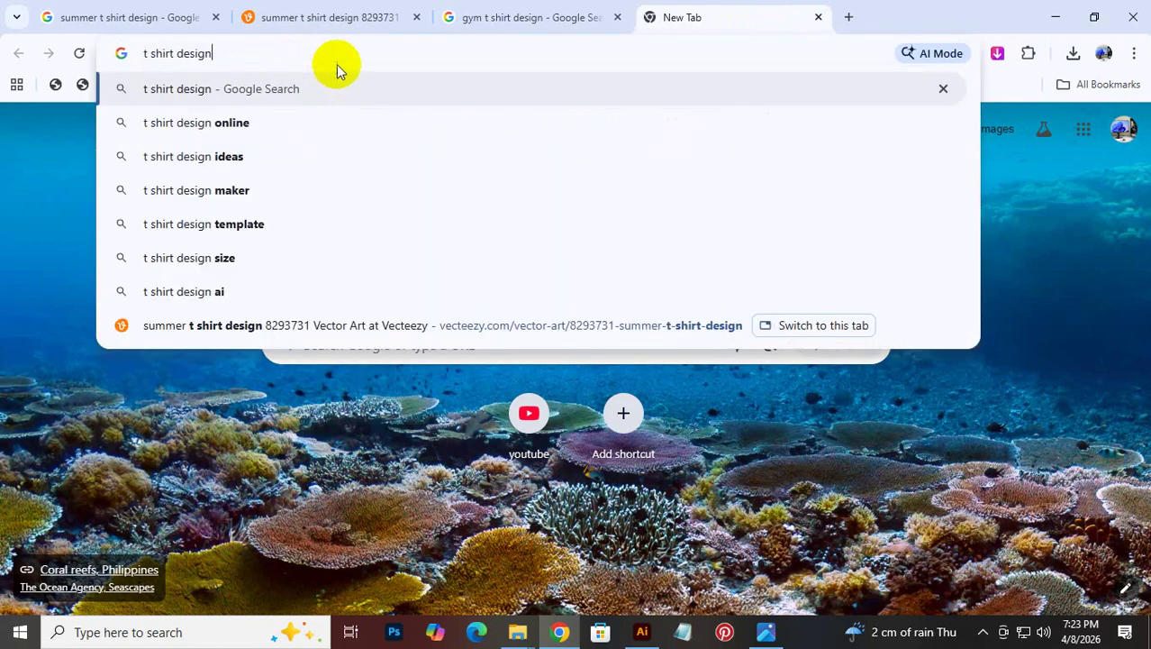
{"action": "type", "text": "si"}
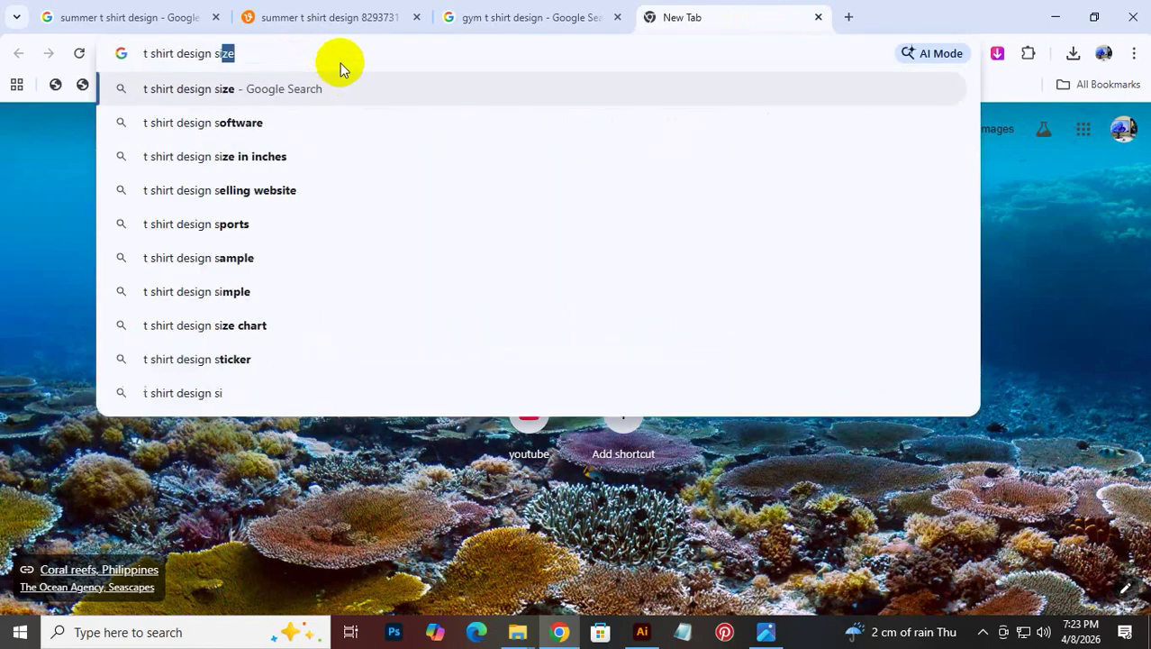
{"action": "type", "text": "ze"}
{"action": "key", "text": "Return"}
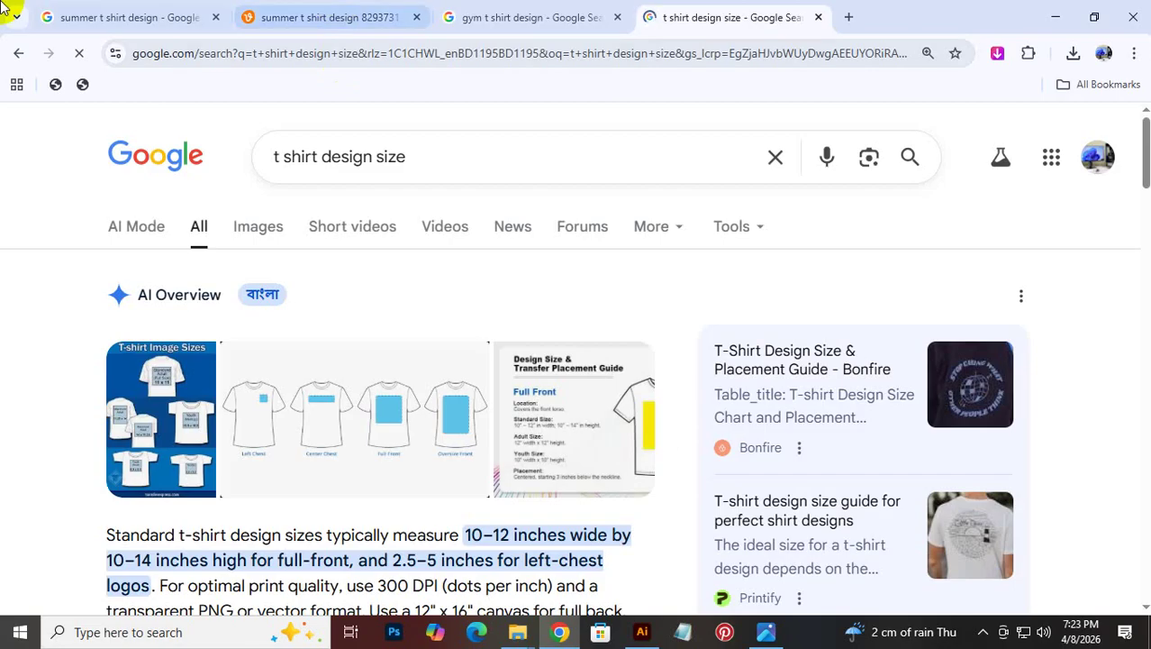
Open the DTF Station T-shirt design size chart page from the image results, then close its preview on the results page
{"action": "left_click", "coordinate": [281, 228]}
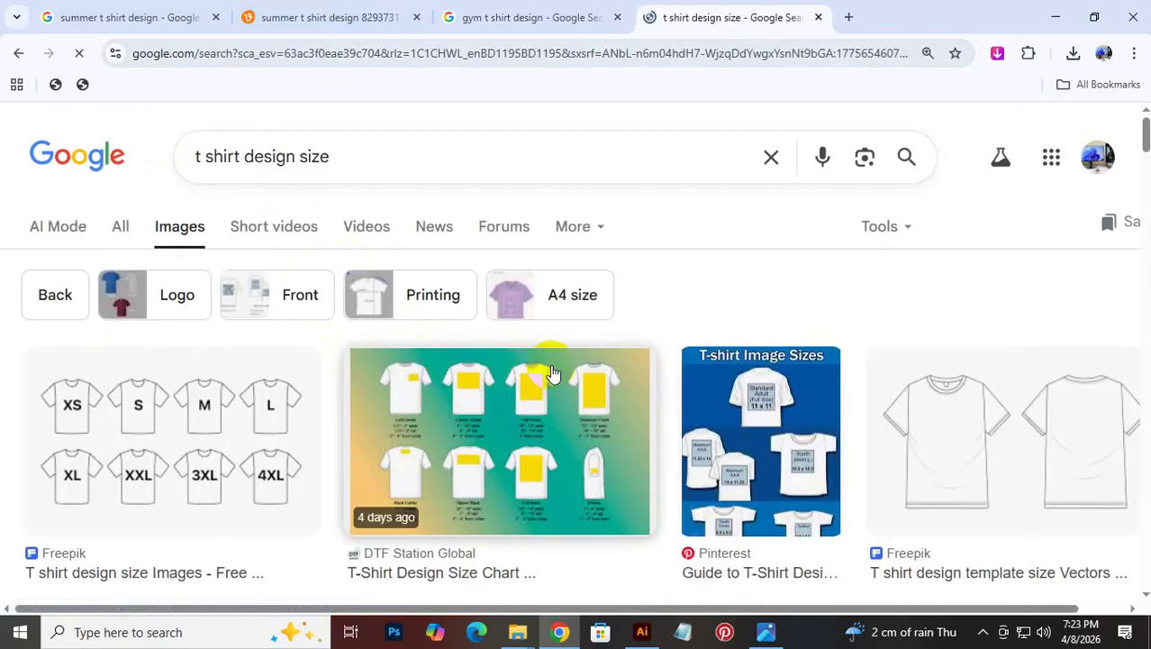
{"action": "left_click", "coordinate": [528, 453]}
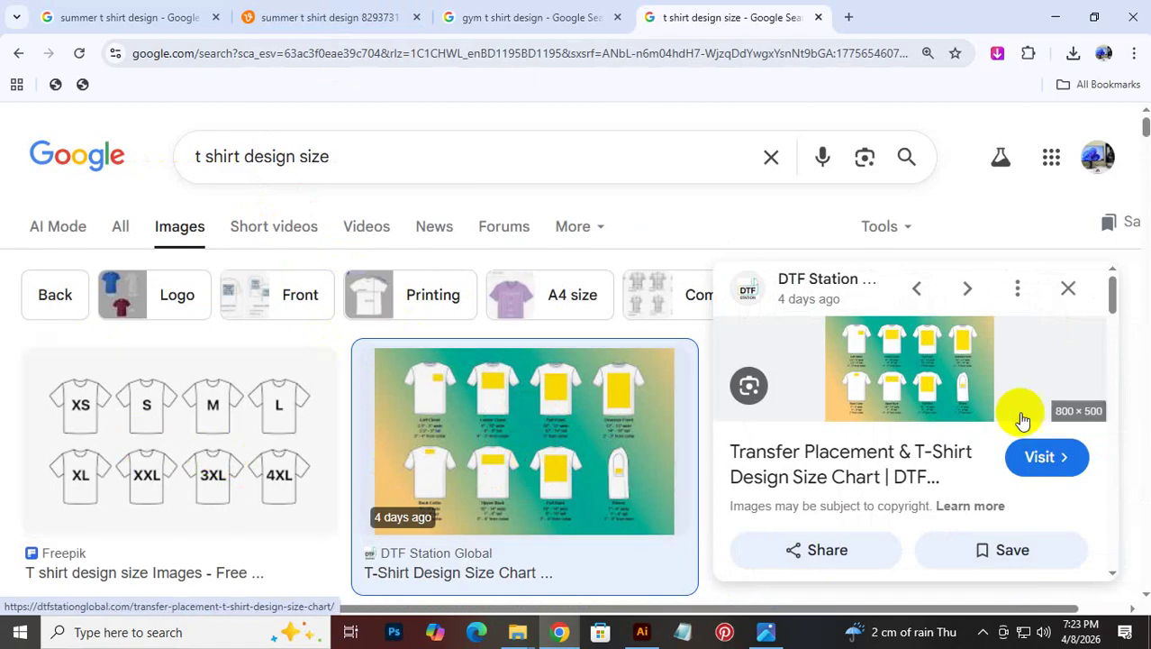
{"action": "left_click", "coordinate": [923, 360]}
{"action": "left_click", "coordinate": [673, 19]}
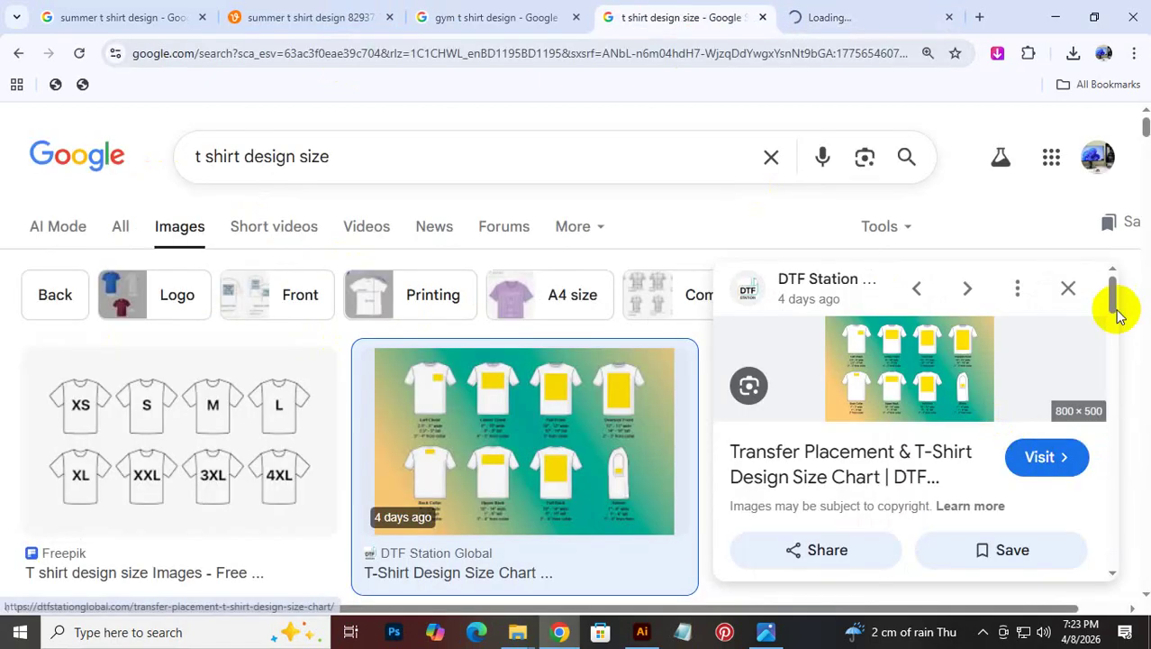
{"action": "left_click", "coordinate": [1068, 286]}
Compare the other T-shirt size charts in the image results and revisit the "Summer Tropical Sunset" design on Vecteezy
{"action": "scroll", "coordinate": [772, 450], "scroll_direction": "down", "scroll_amount": 1}
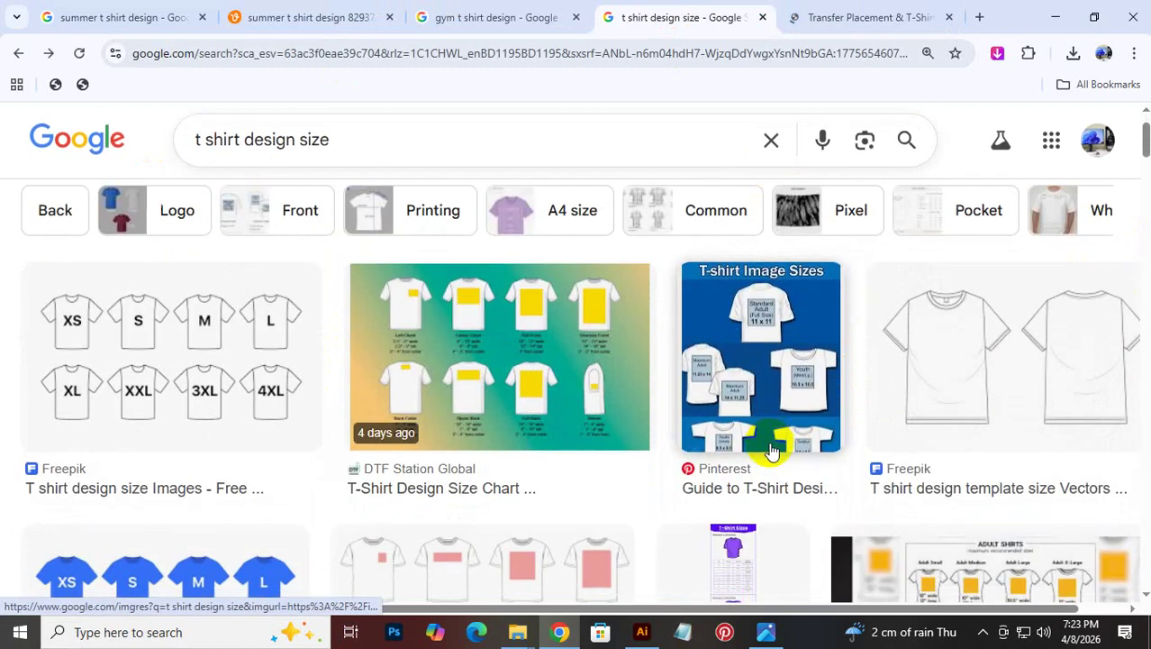
{"action": "scroll", "coordinate": [886, 399], "scroll_direction": "down", "scroll_amount": 2}
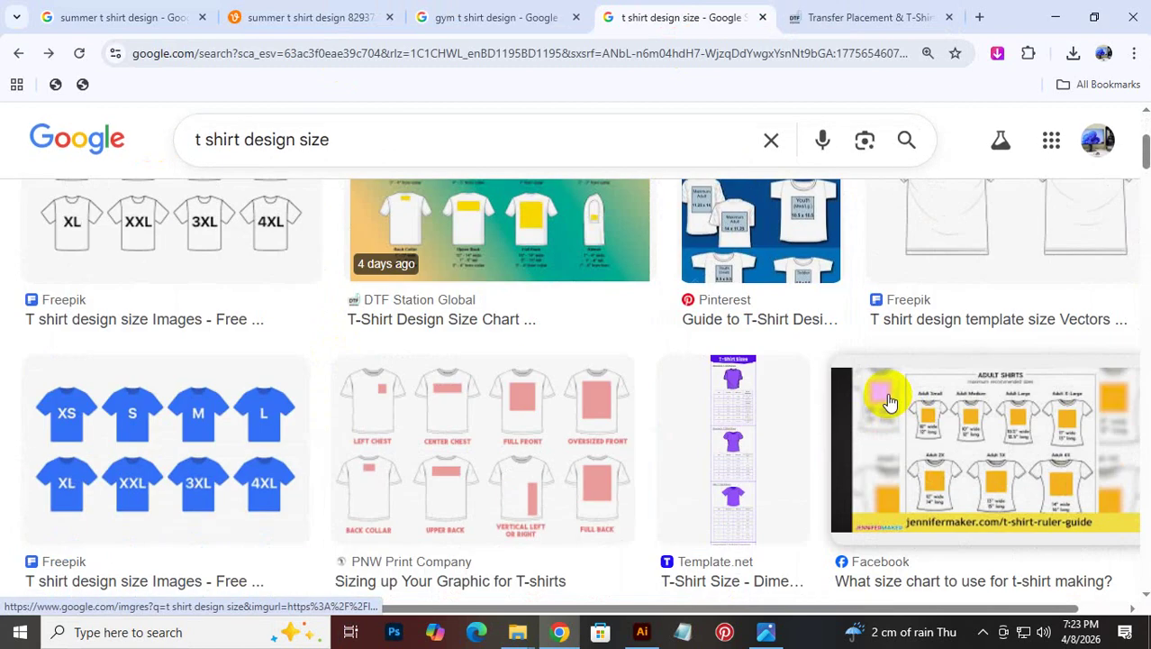
{"action": "scroll", "coordinate": [558, 451], "scroll_direction": "down", "scroll_amount": 3}
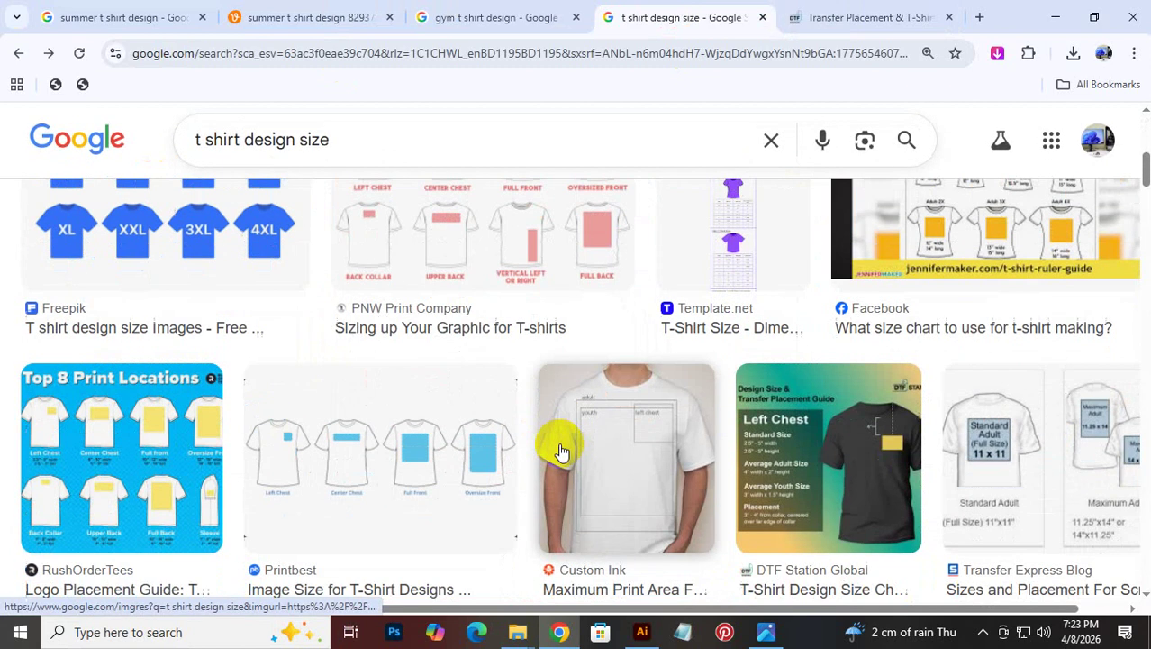
{"action": "scroll", "coordinate": [541, 288], "scroll_direction": "up", "scroll_amount": 3}
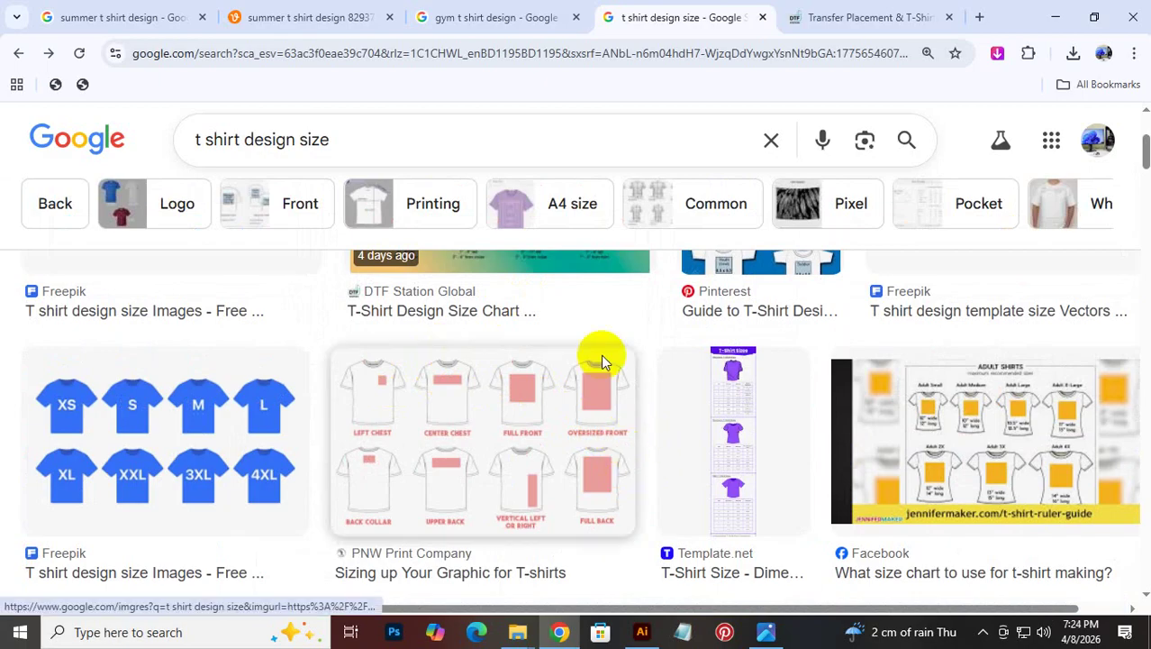
{"action": "left_click", "coordinate": [363, 16]}
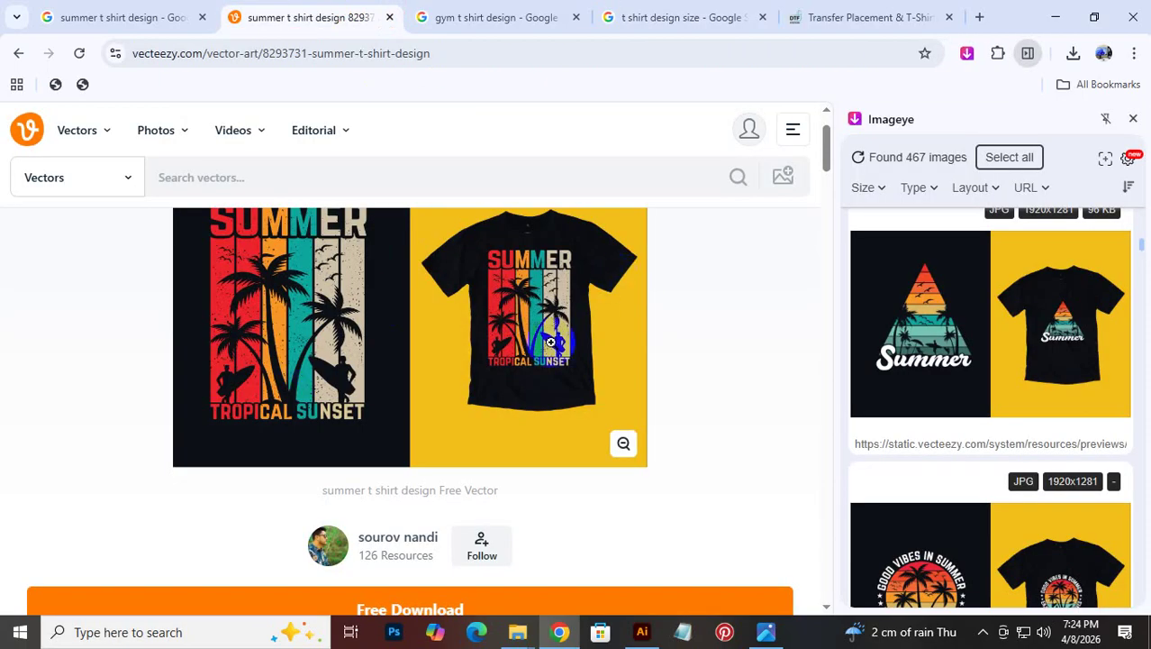
Examine the DTF Station placement chart for the recommended print dimensions, especially the Oversize Front size
{"action": "left_click", "coordinate": [881, 13]}
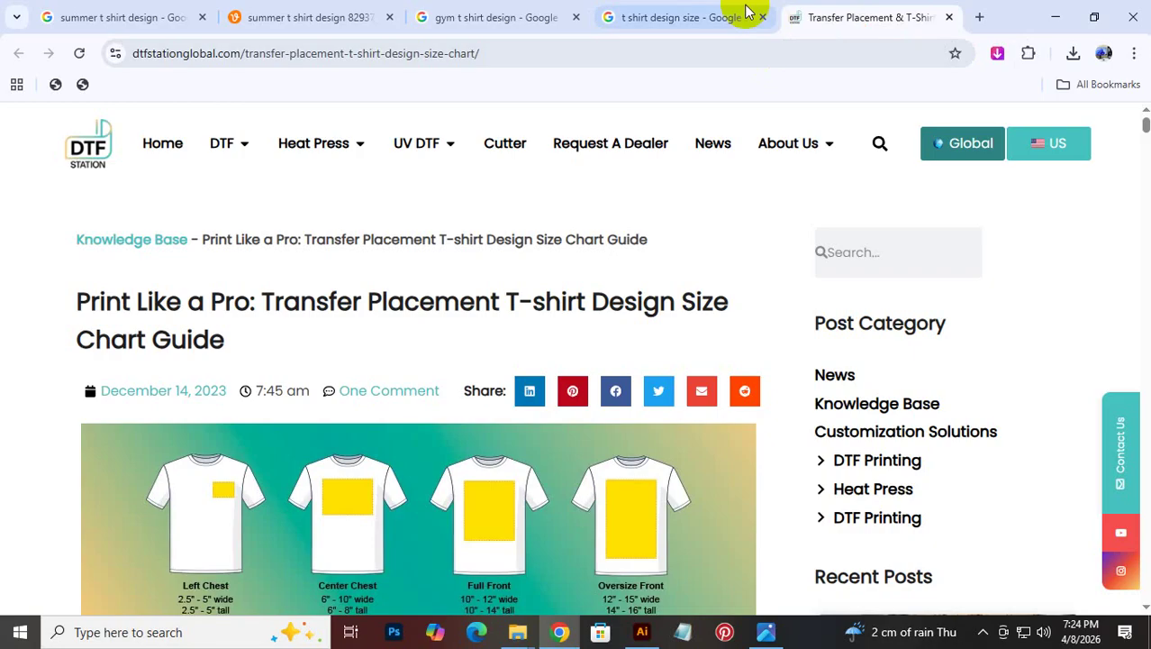
{"action": "scroll", "coordinate": [603, 527], "scroll_direction": "down", "scroll_amount": 2}
{"action": "scroll", "coordinate": [569, 483], "scroll_direction": "down", "scroll_amount": 2}
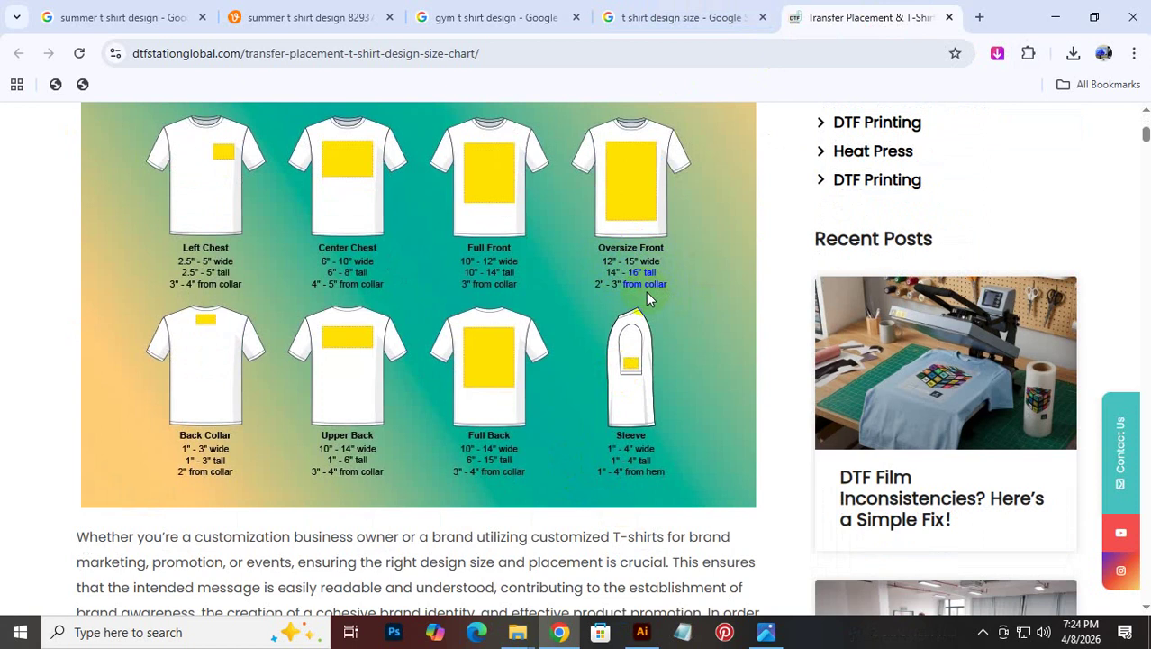
{"action": "left_click", "coordinate": [635, 320]}
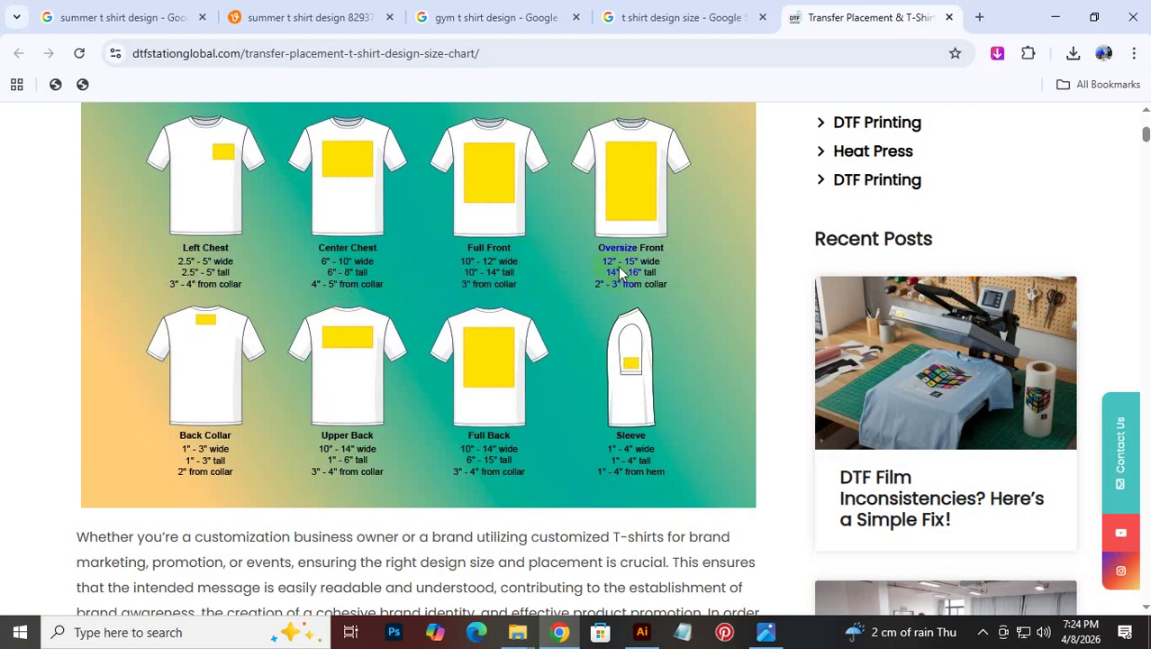
Switch to Illustrator and create a new document 12 in wide and 15 in high
{"action": "left_click", "coordinate": [642, 632]}
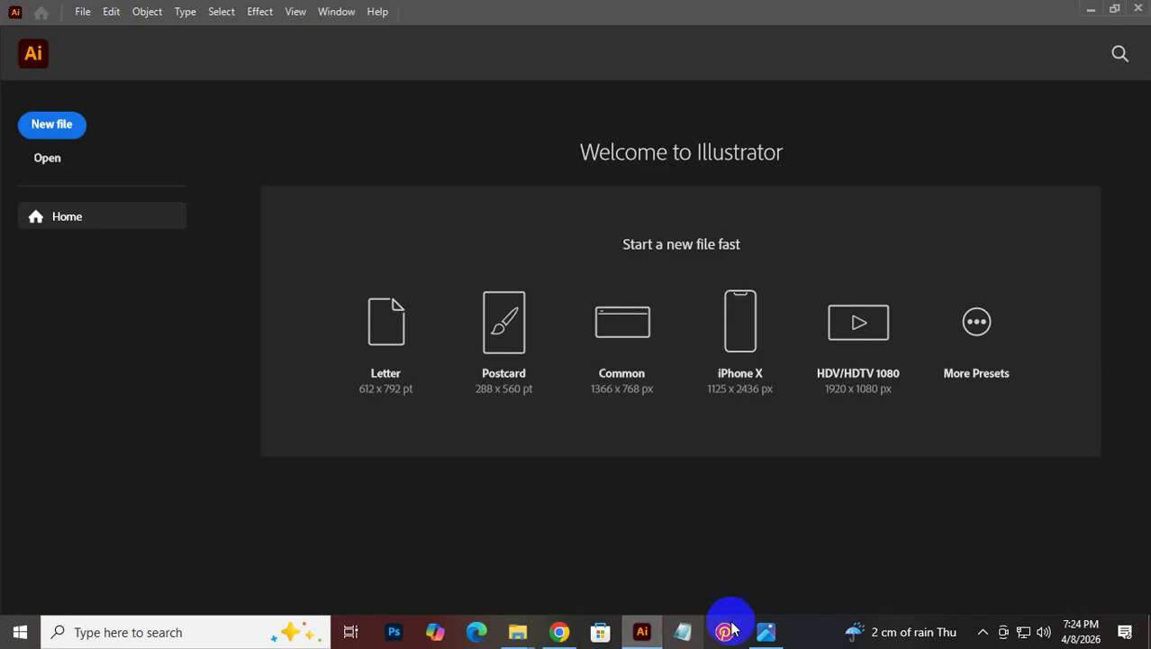
{"action": "left_click", "coordinate": [20, 131]}
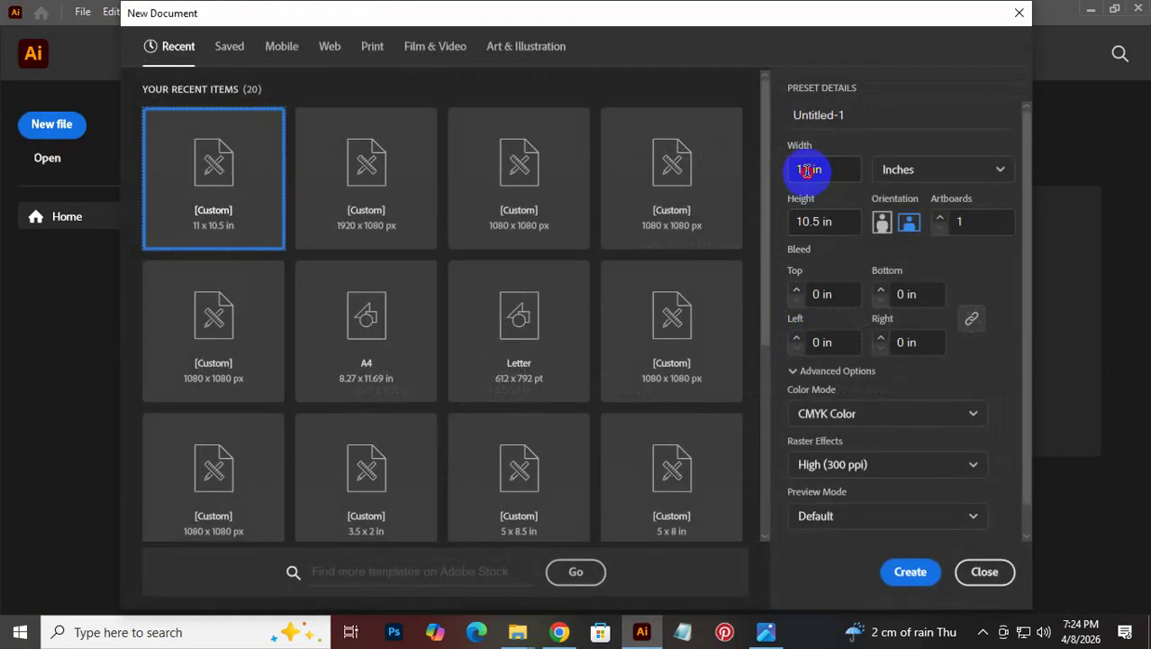
{"action": "double_click", "coordinate": [807, 169]}
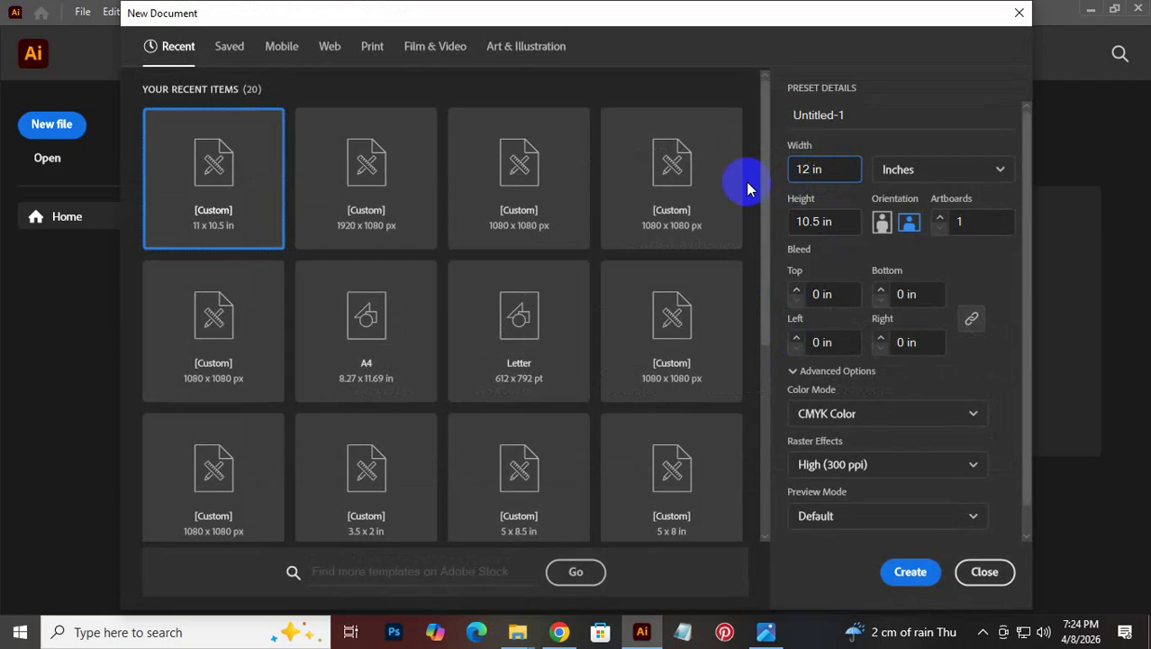
{"action": "type", "text": "12"}
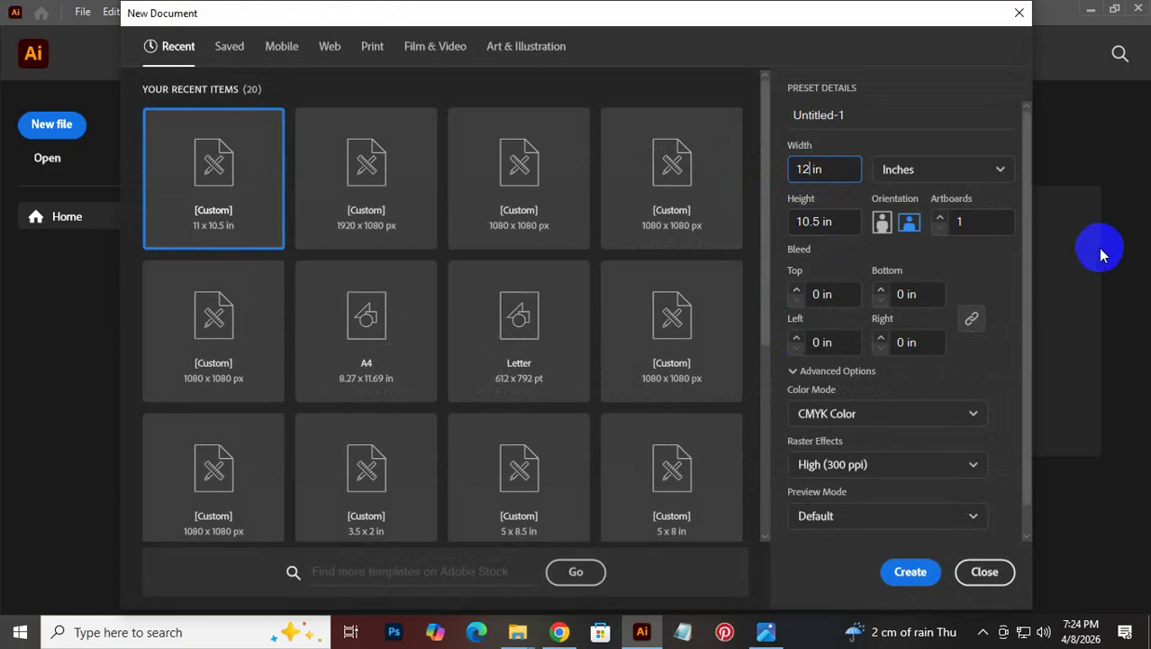
{"action": "left_click", "coordinate": [814, 222]}
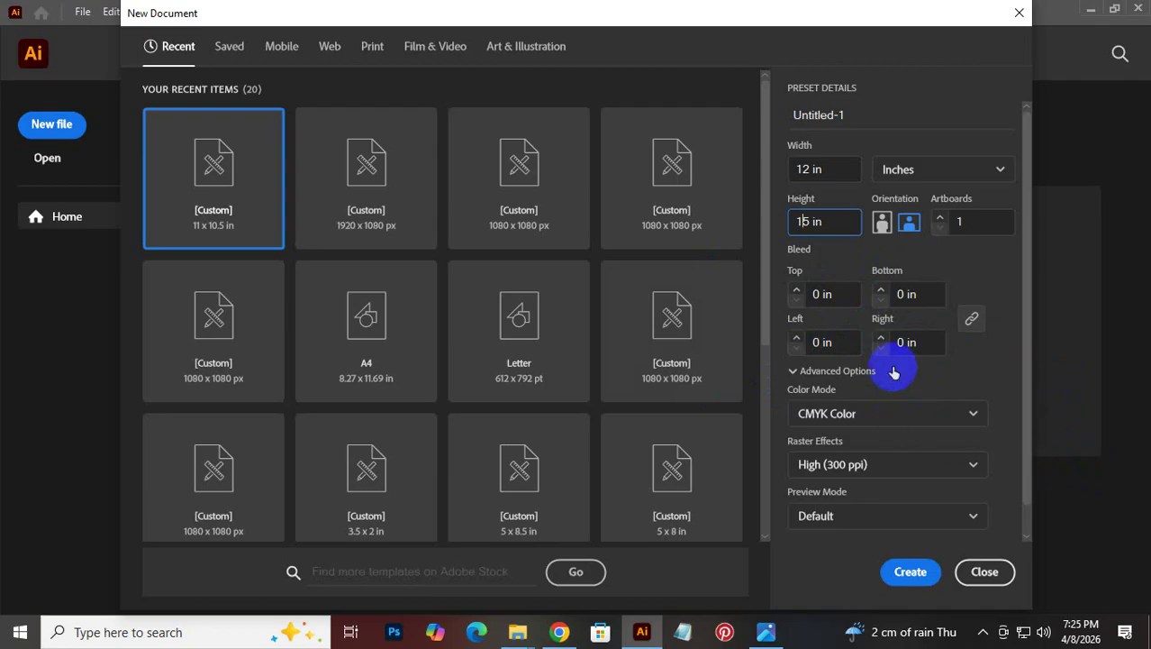
{"action": "scroll", "coordinate": [890, 382], "scroll_direction": "down", "scroll_amount": 1}
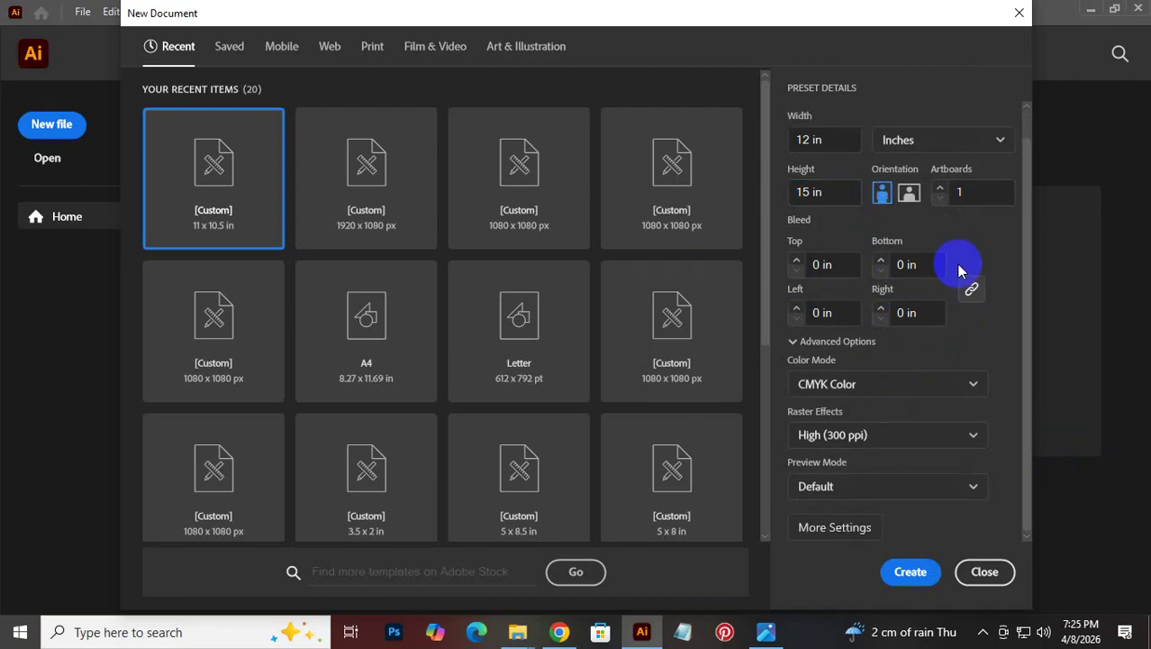
{"action": "scroll", "coordinate": [928, 218], "scroll_direction": "up", "scroll_amount": 1}
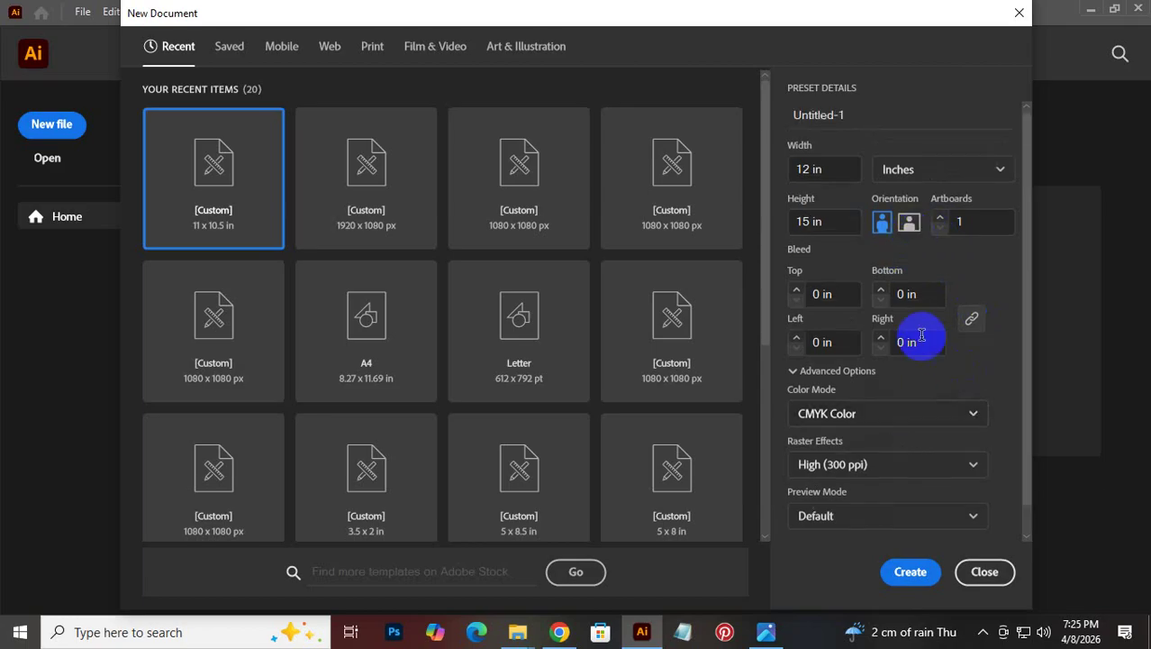
{"action": "left_click", "coordinate": [852, 633]}
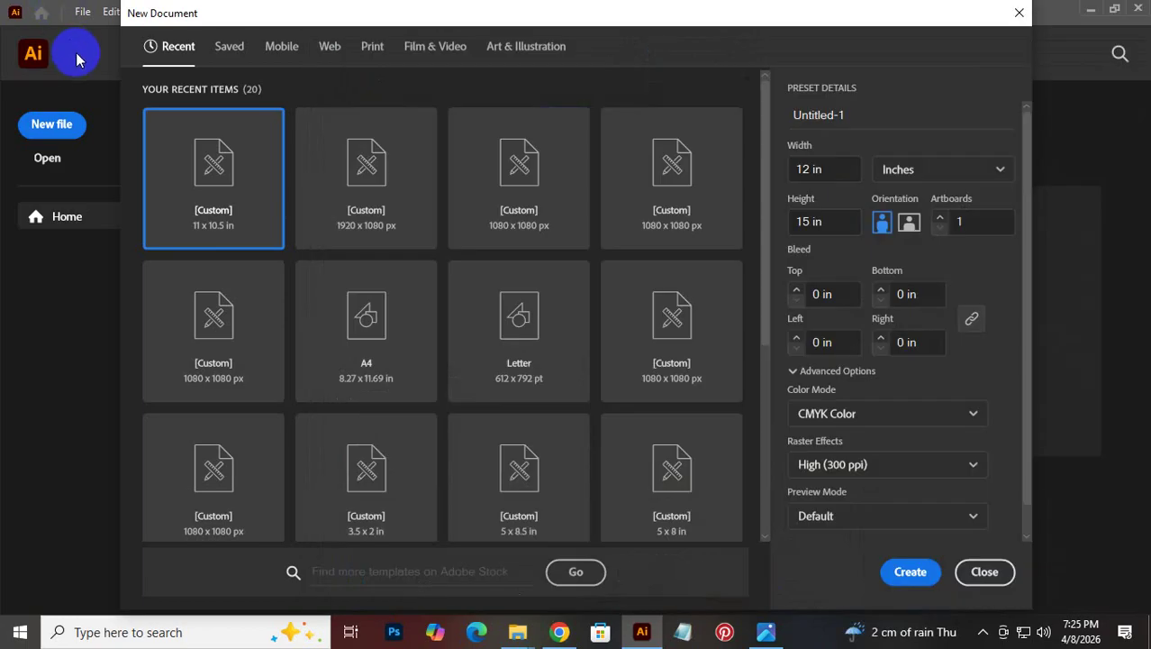
{"action": "left_click", "coordinate": [76, 52]}
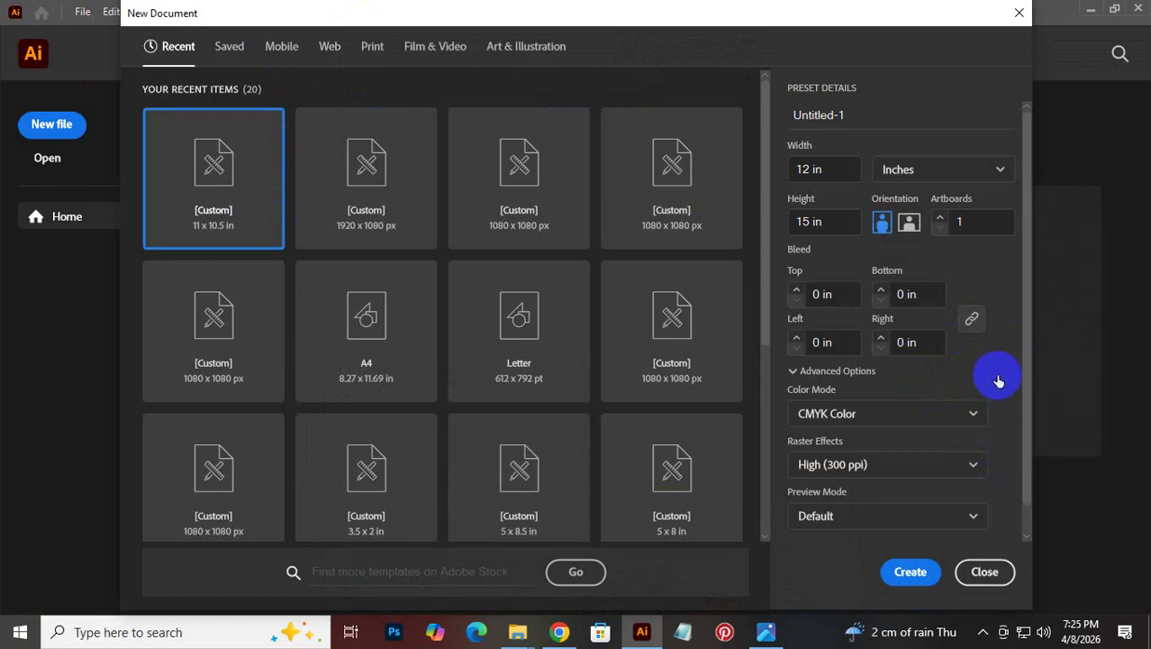
{"action": "left_click", "coordinate": [903, 577]}
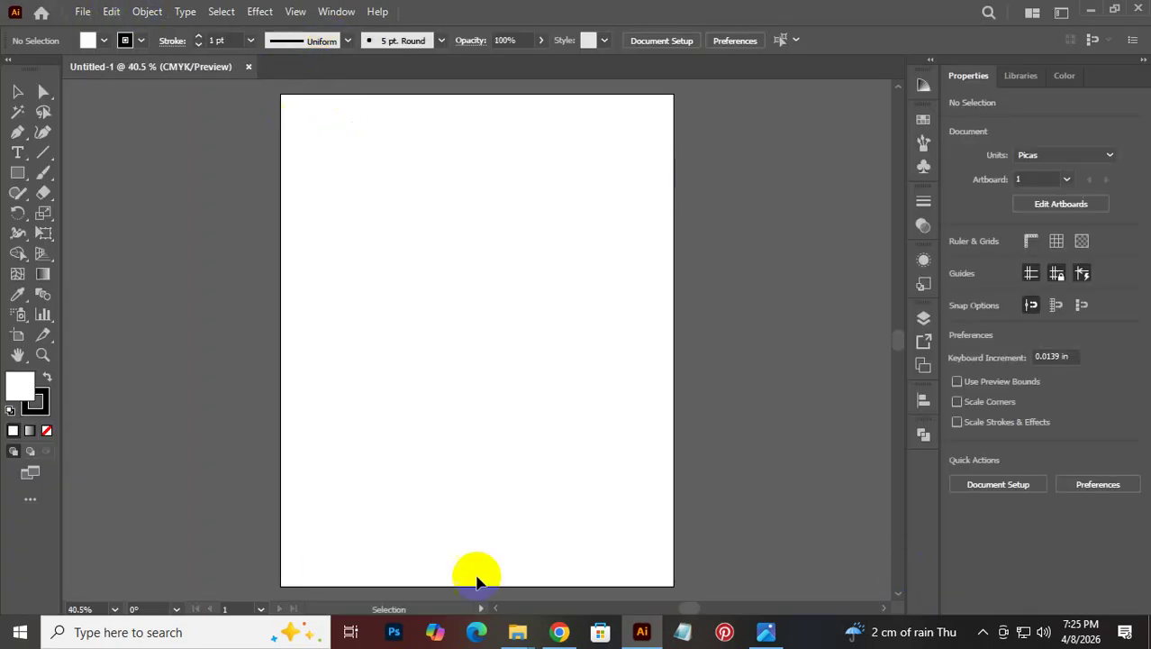
Place the downloaded summer T-shirt image from its Downloads folder into the new Illustrator document as a linked file
{"action": "left_click", "coordinate": [559, 632]}
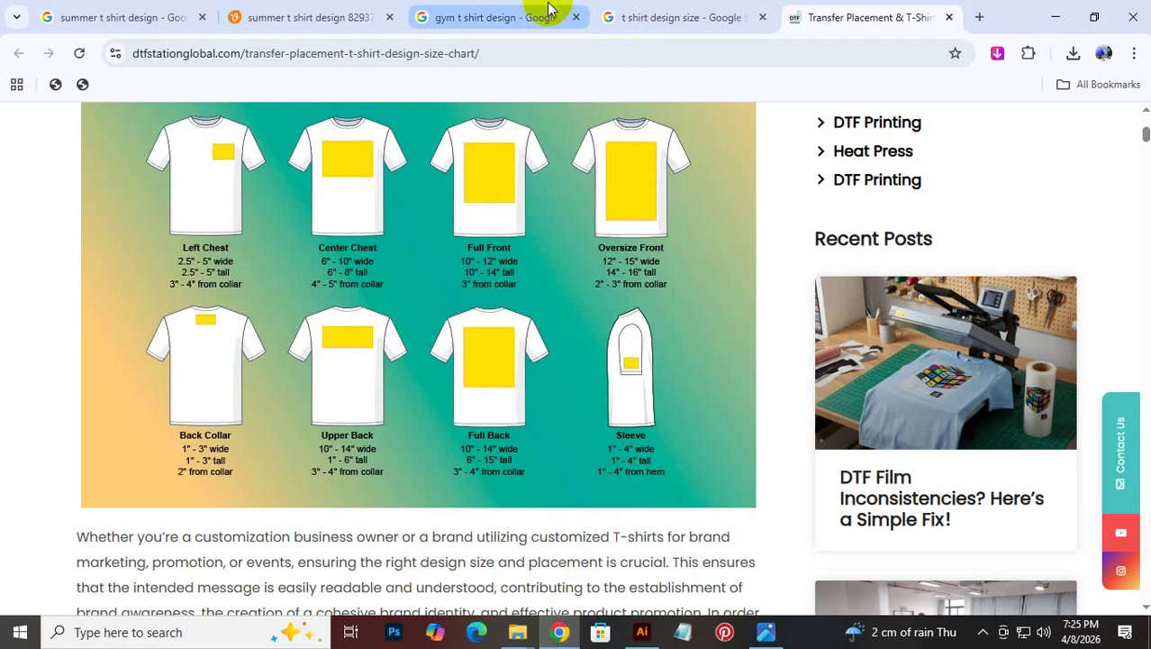
{"action": "left_click", "coordinate": [473, 13]}
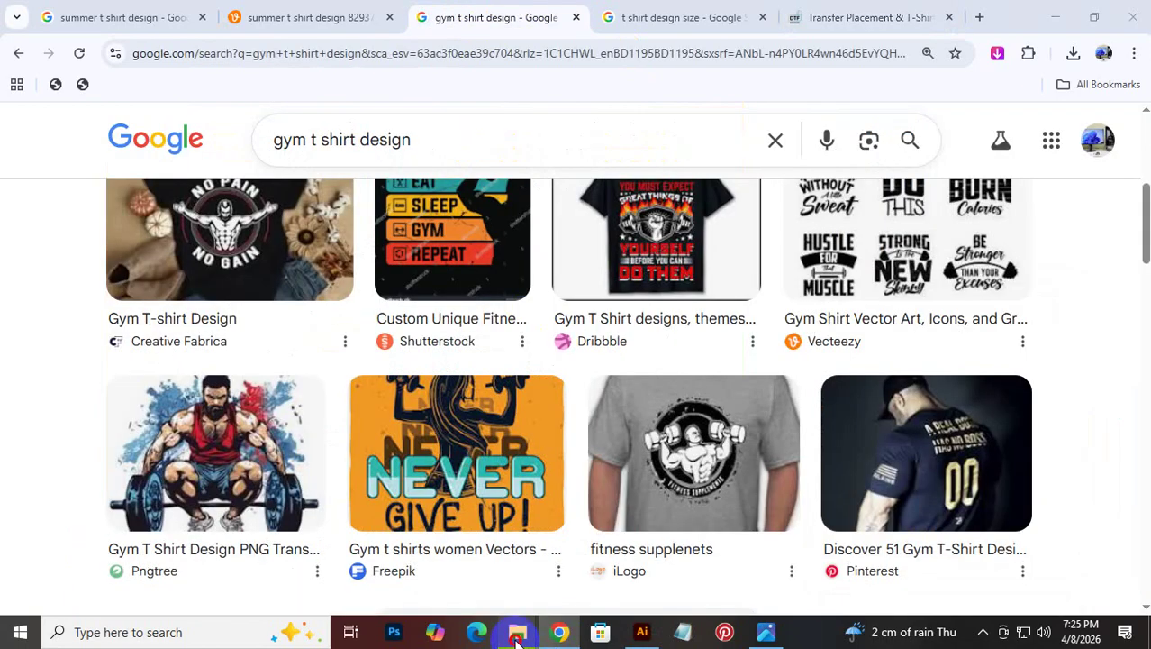
{"action": "mouse_move", "coordinate": [516, 636]}
{"action": "left_click", "coordinate": [542, 540]}
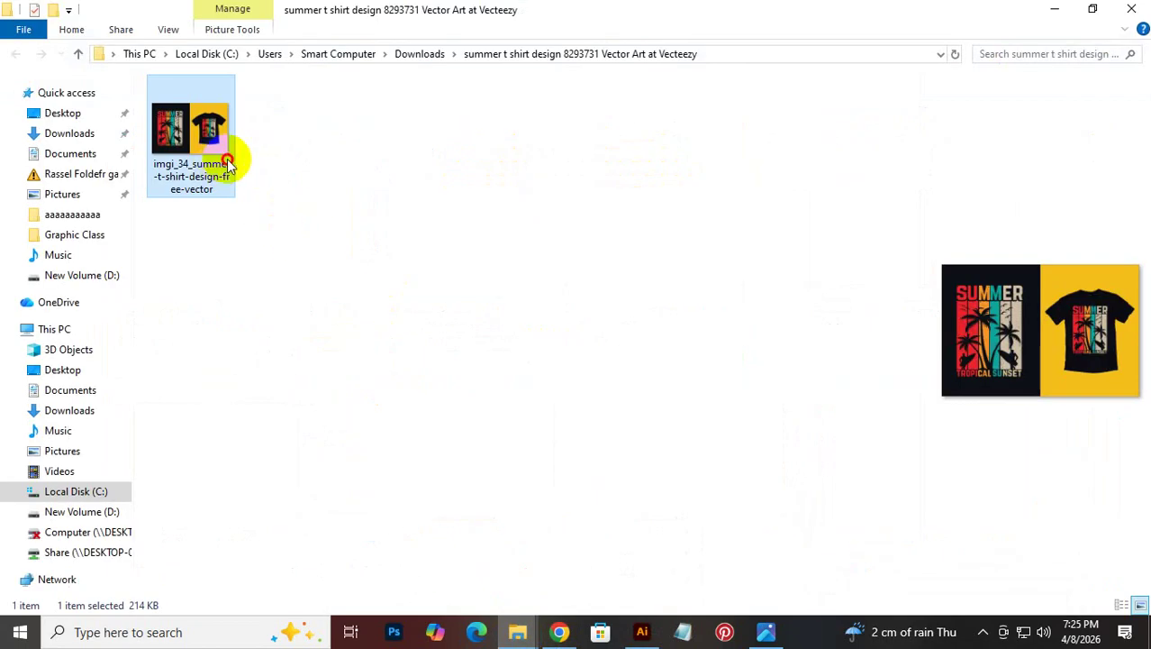
{"action": "left_click_drag", "start_coordinate": [227, 162], "coordinate": [757, 316]}
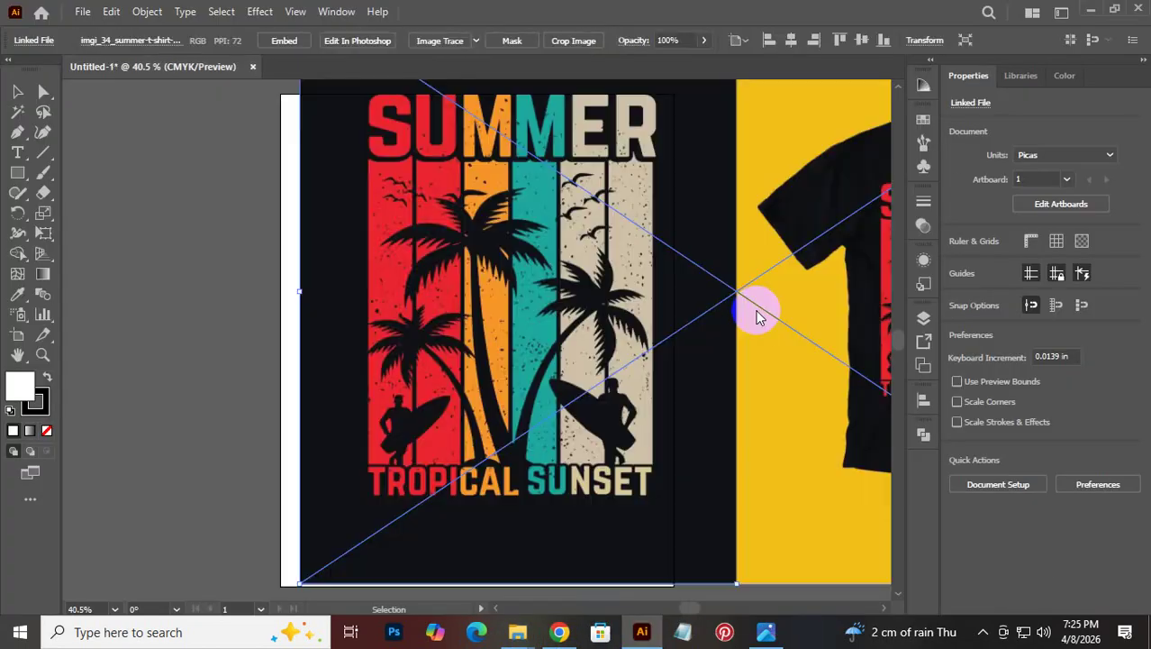
{"action": "left_click", "coordinate": [622, 327]}
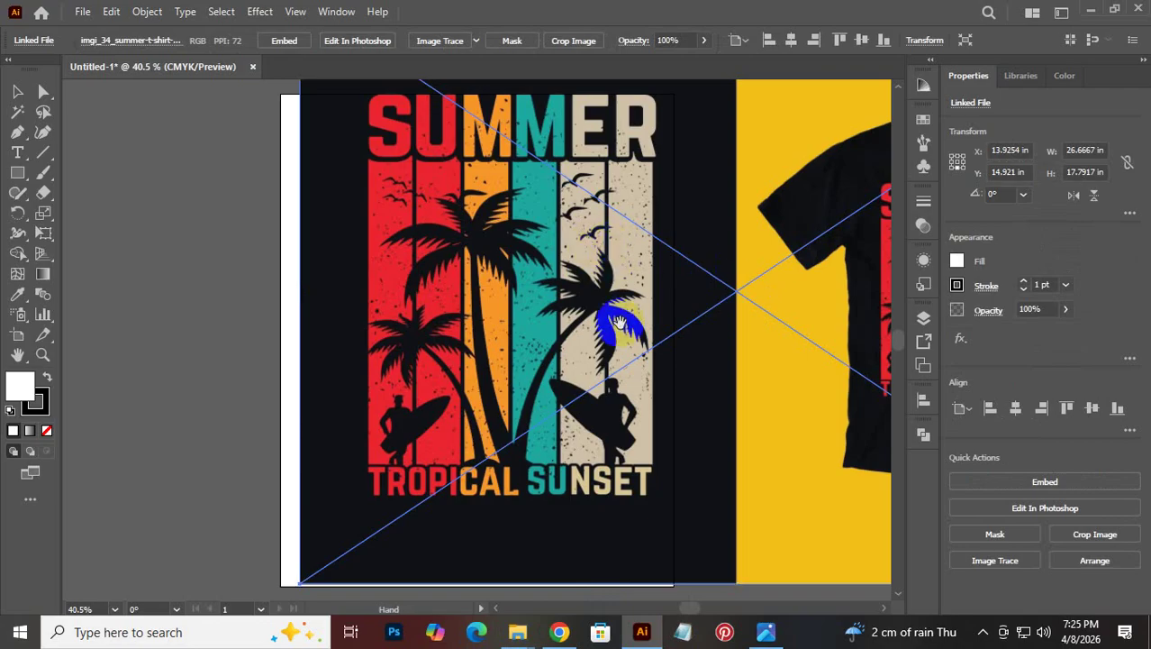
{"action": "key", "text": "ctrl+n"}
{"action": "left_click", "coordinate": [613, 330]}
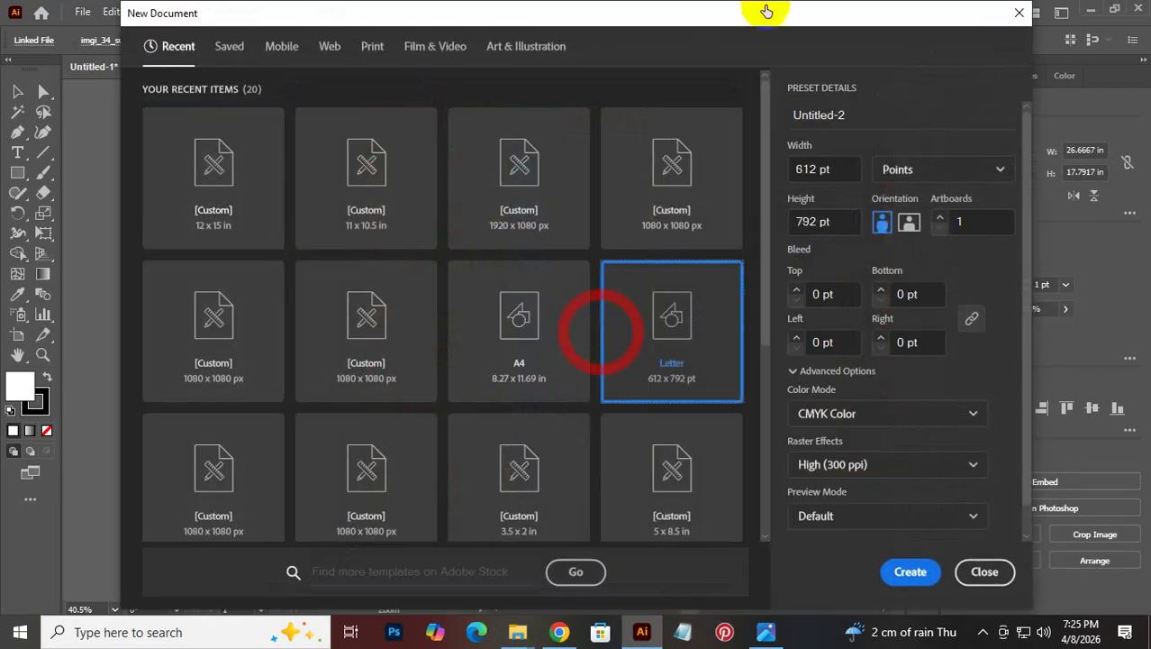
{"action": "left_click", "coordinate": [1025, 16]}
{"action": "key", "text": "ctrl+n"}
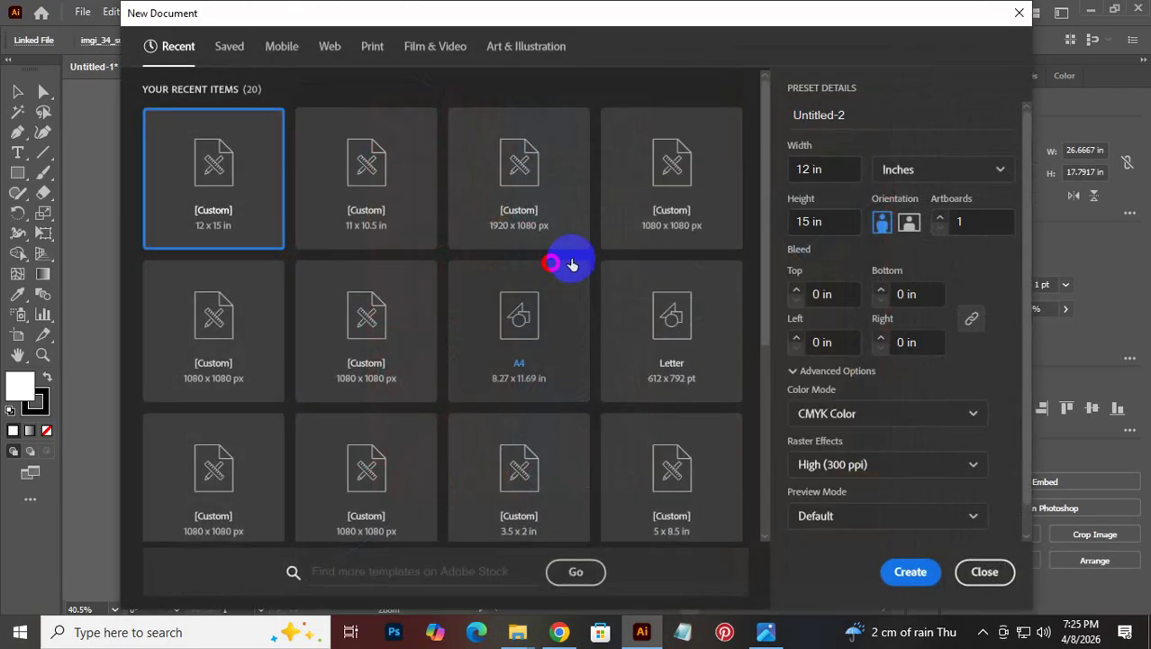
{"action": "left_click", "coordinate": [572, 263]}
{"action": "left_click", "coordinate": [1018, 14]}
{"action": "key", "text": "ctrl+n"}
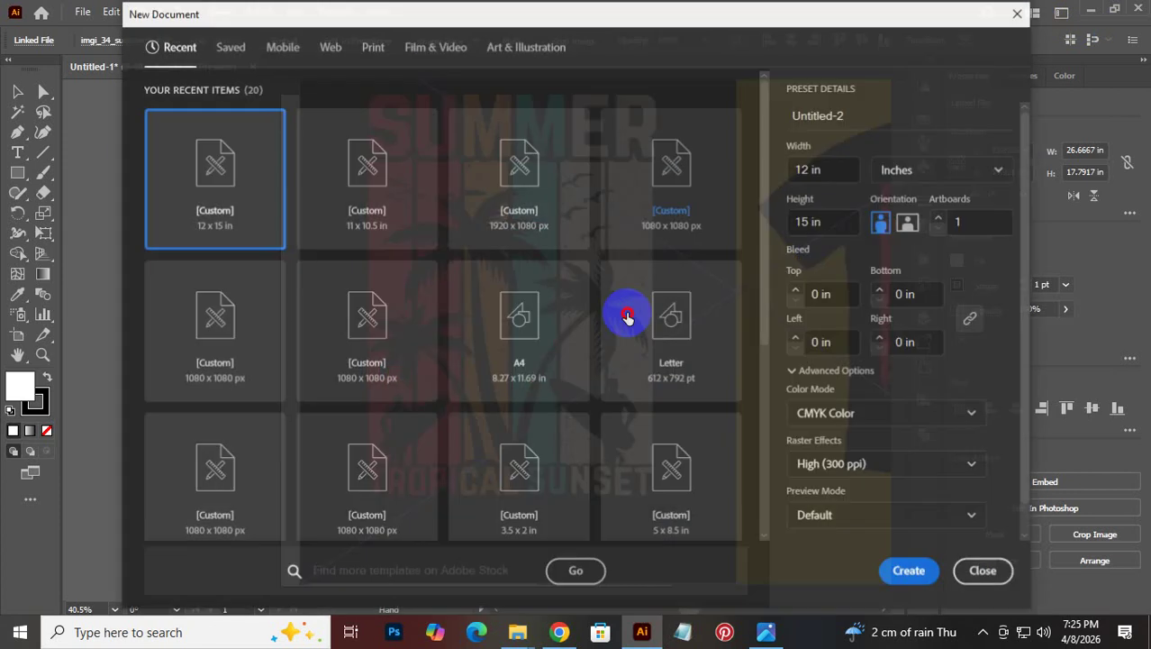
{"action": "left_click", "coordinate": [628, 317]}
{"action": "left_click", "coordinate": [1017, 13]}
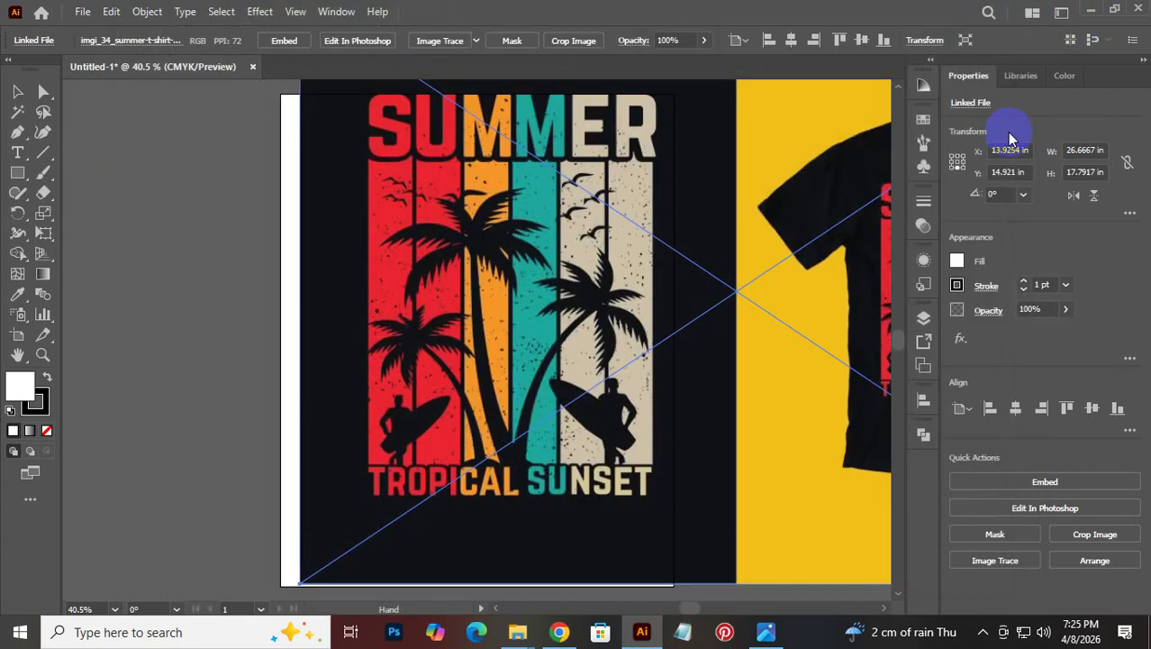
{"action": "key", "text": "ctrl+n"}
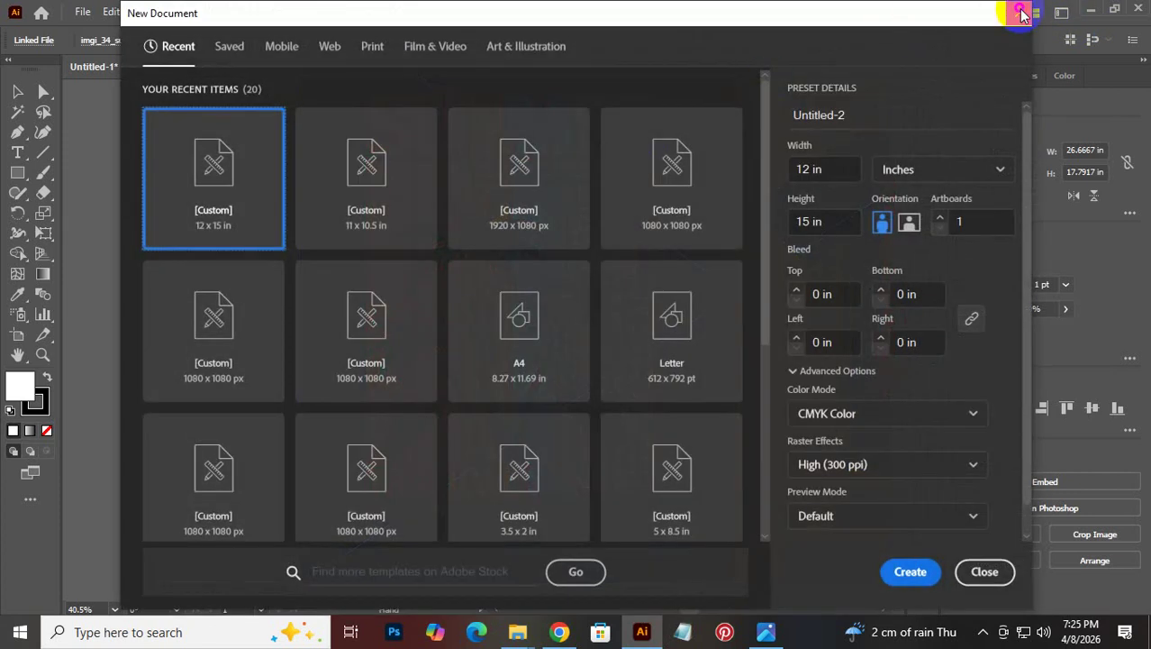
{"action": "left_click", "coordinate": [1021, 13]}
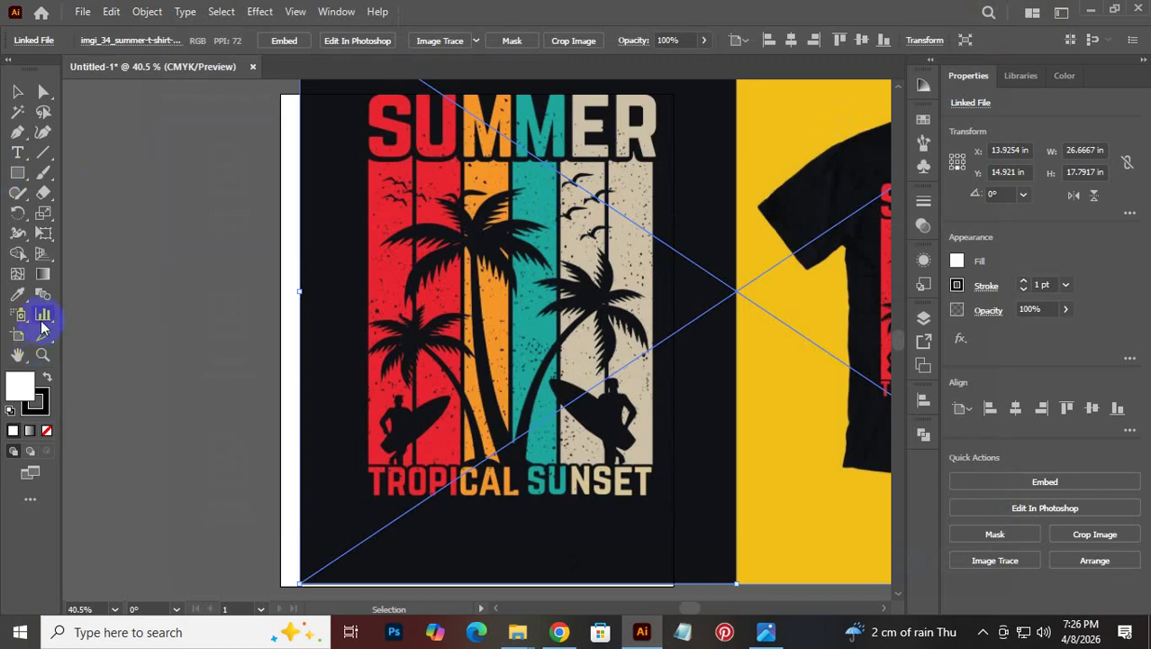
Move the placed summer T-shirt image across the artboard to about X 7.83 in, Y 13.3 in
{"action": "left_click", "coordinate": [17, 354]}
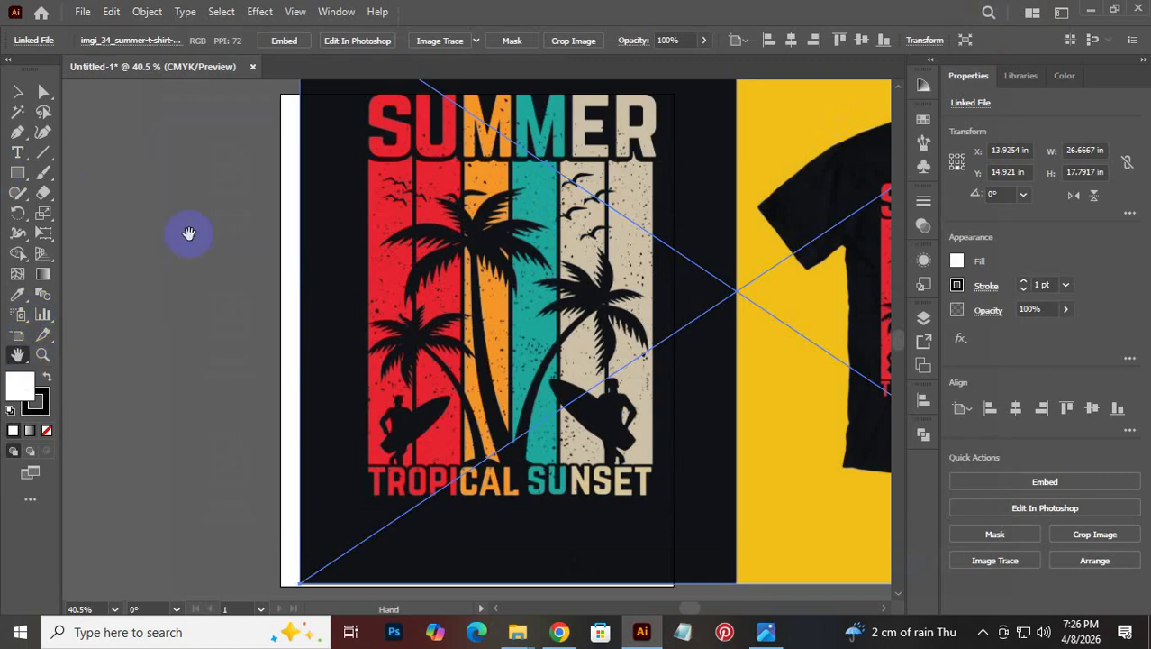
{"action": "left_click_drag", "start_coordinate": [378, 218], "coordinate": [370, 323]}
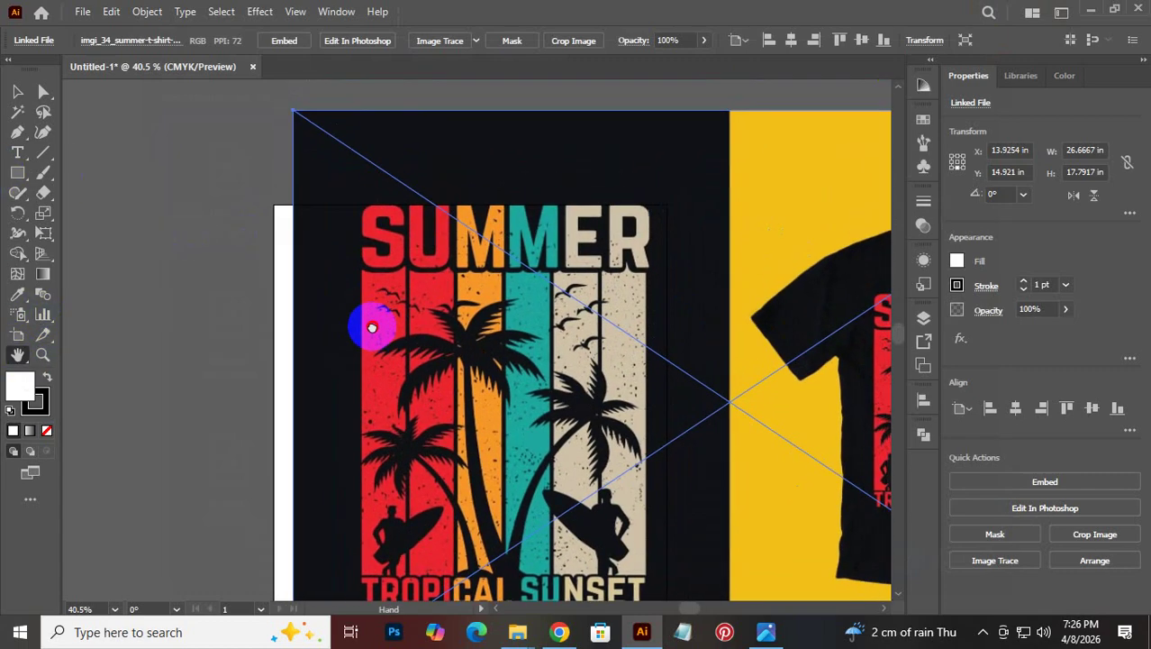
{"action": "left_click", "coordinate": [13, 91]}
{"action": "left_click_drag", "start_coordinate": [396, 147], "coordinate": [311, 162]}
{"action": "left_click_drag", "start_coordinate": [653, 207], "coordinate": [579, 179]}
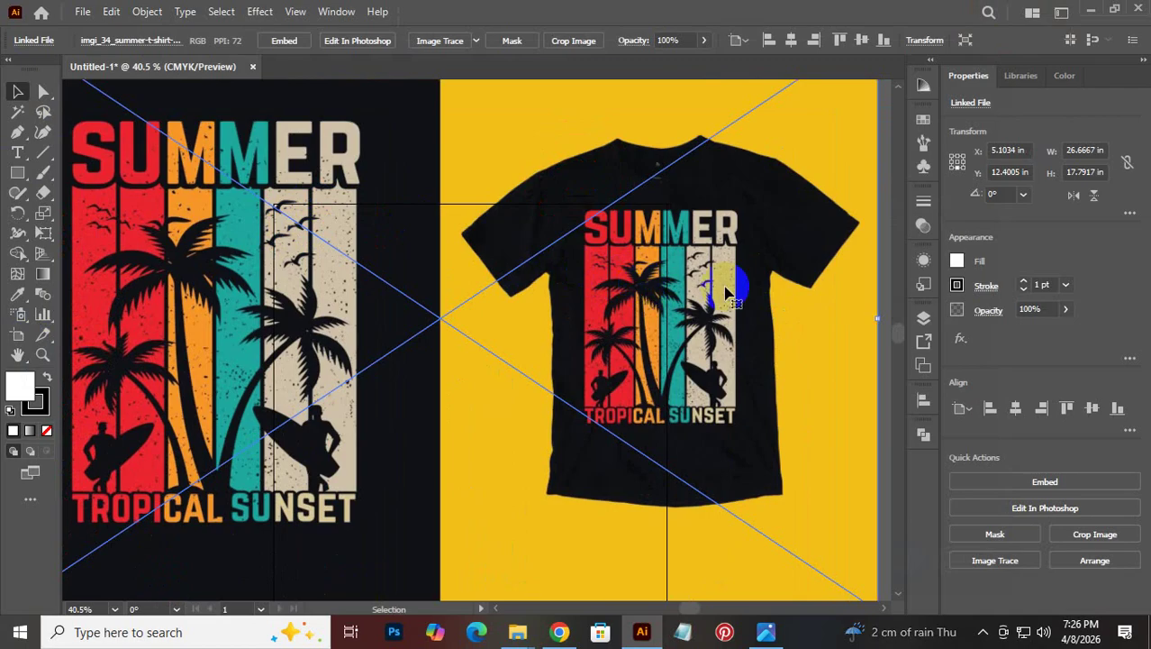
{"action": "left_click_drag", "start_coordinate": [454, 263], "coordinate": [556, 267]}
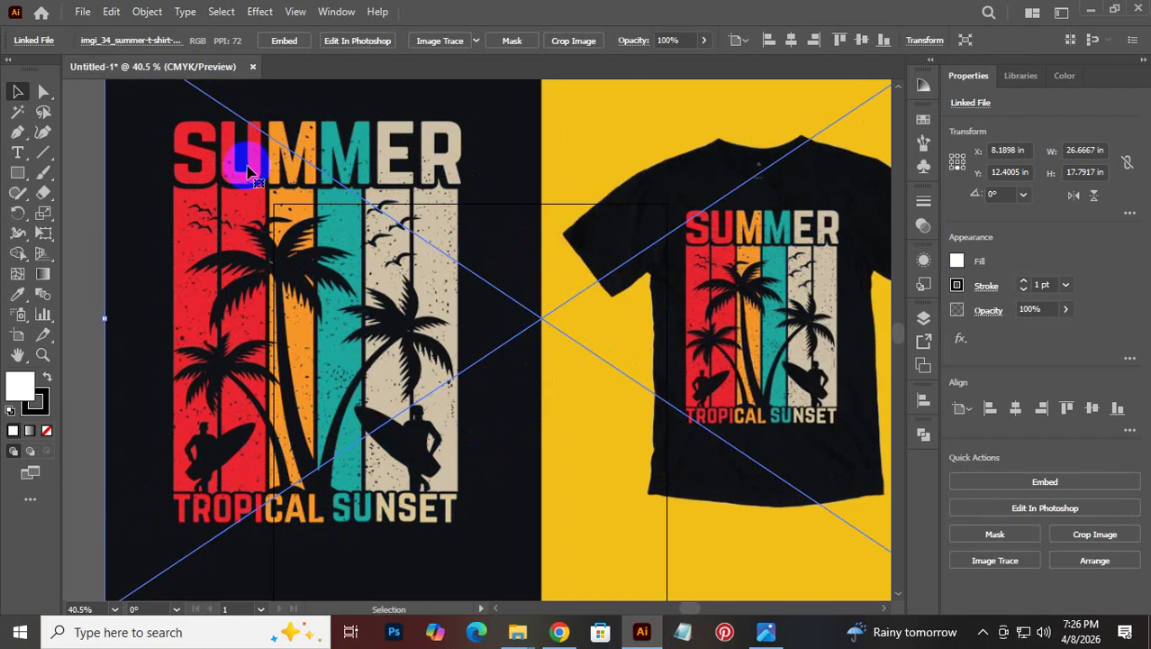
{"action": "left_click_drag", "start_coordinate": [248, 171], "coordinate": [236, 200]}
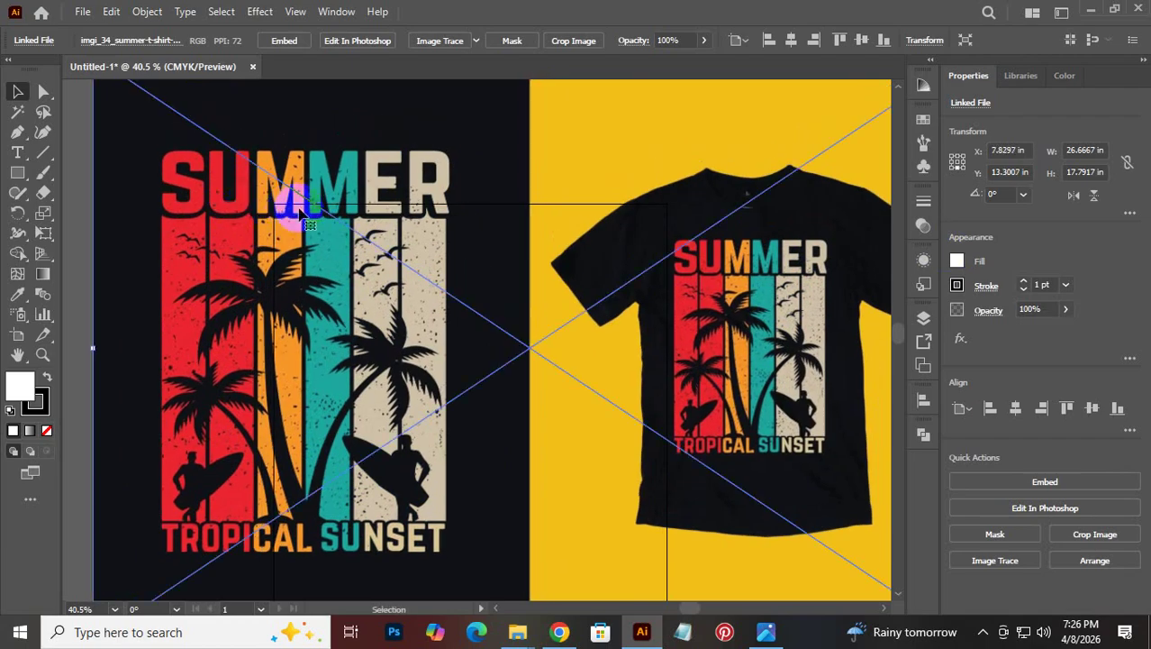
Switch to Chrome, search for "graphicriver" in a new tab, and open the GraphicRiver home page
{"action": "left_click", "coordinate": [555, 633]}
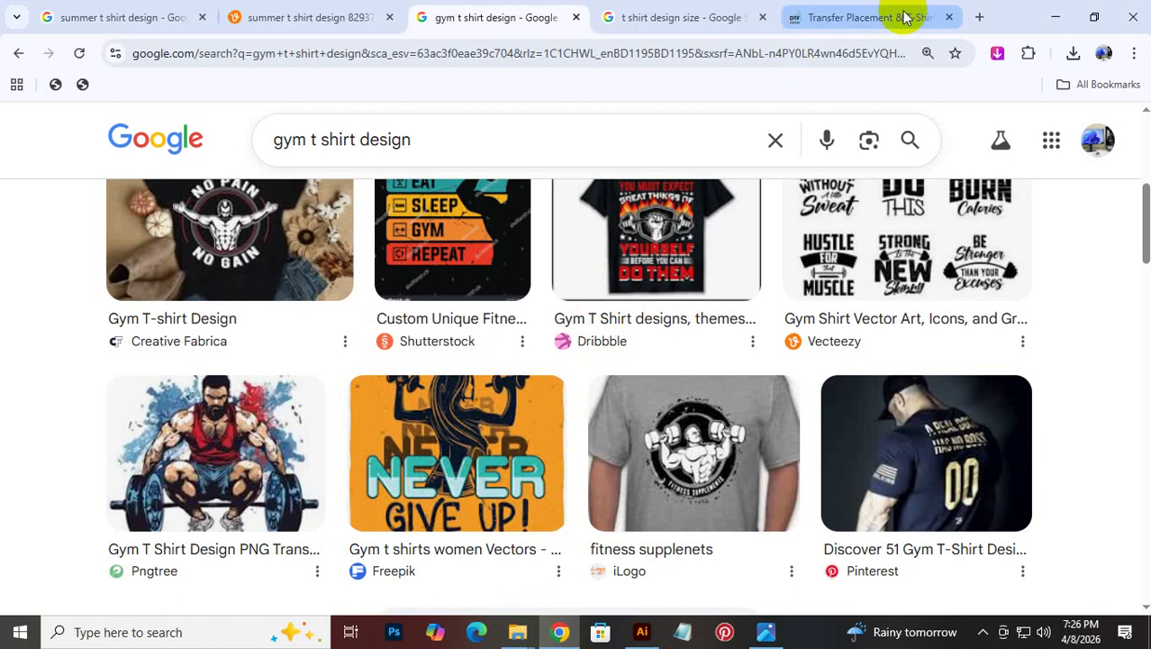
{"action": "left_click", "coordinate": [979, 17]}
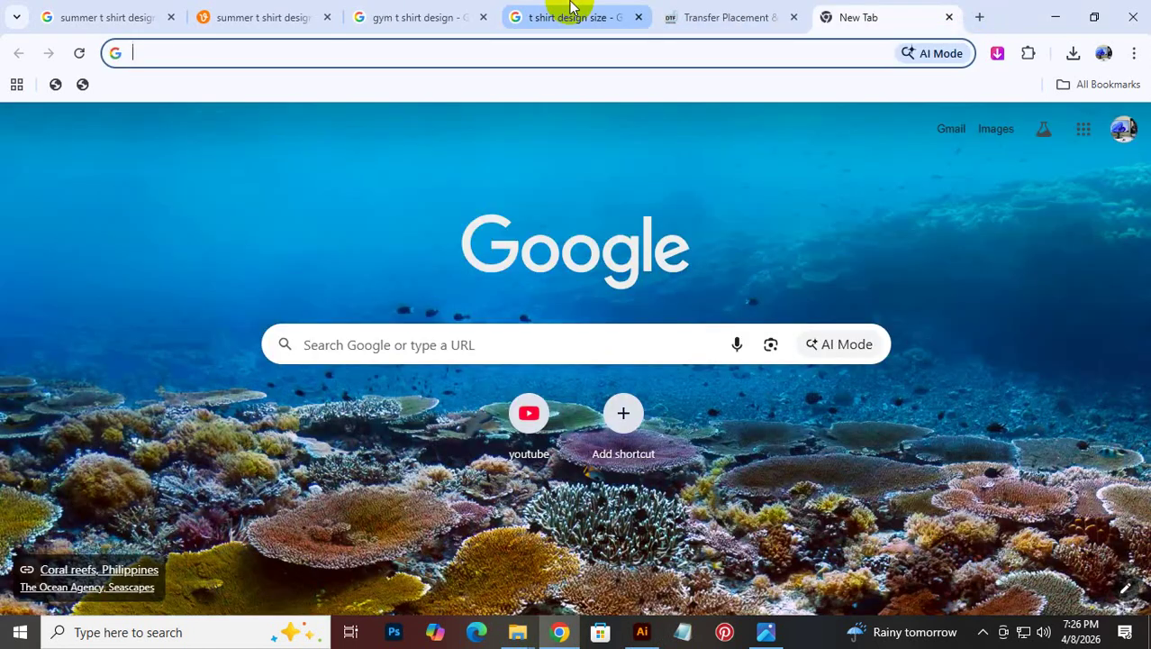
{"action": "type", "text": "graph"}
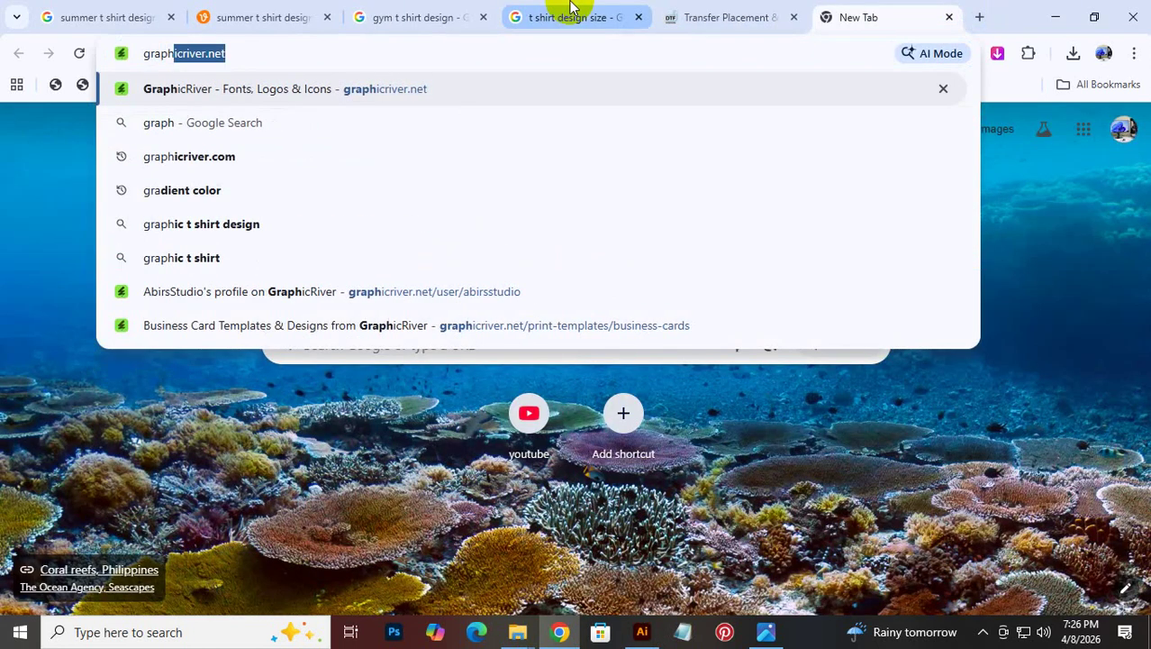
{"action": "type", "text": "u"}
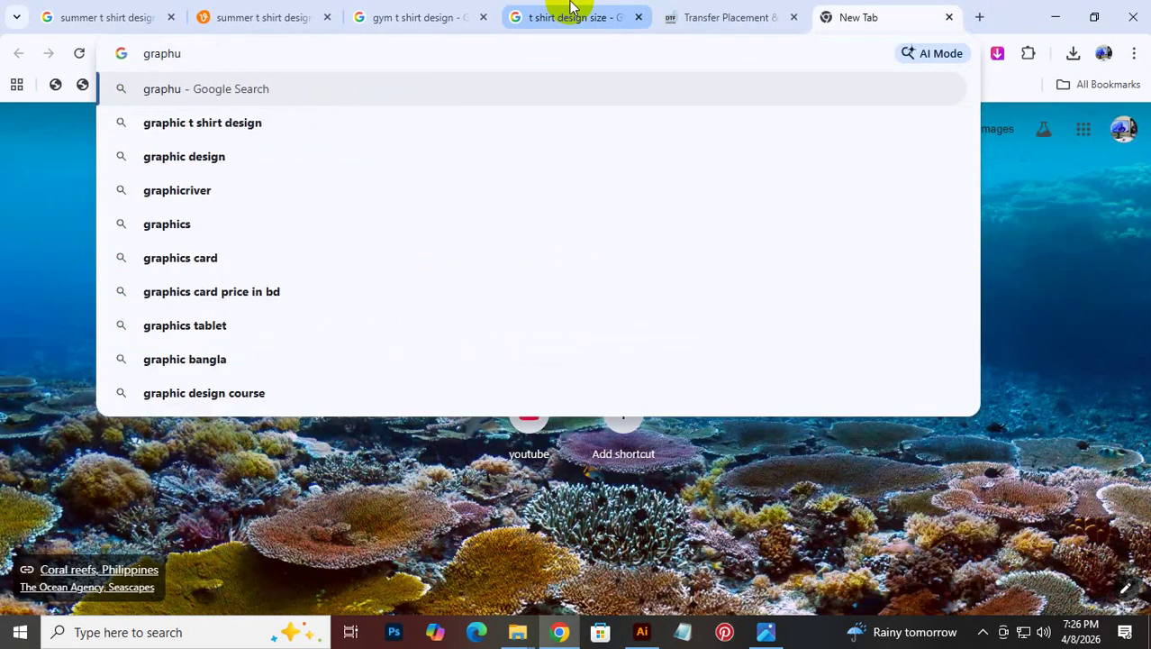
{"action": "left_click", "coordinate": [224, 192]}
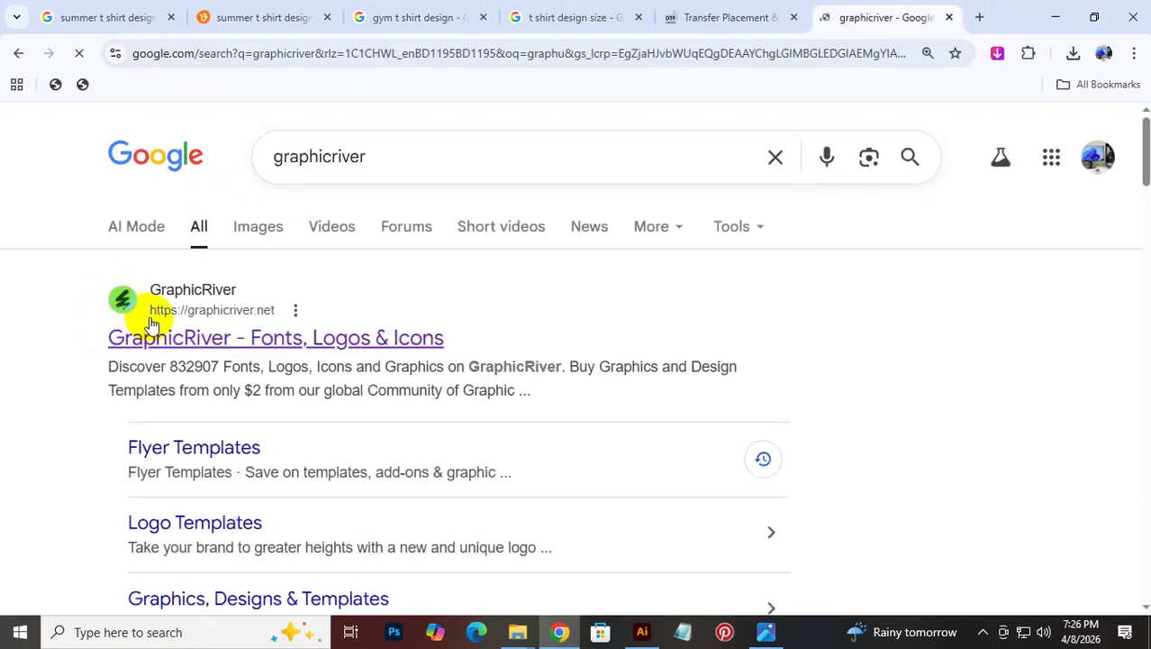
{"action": "left_click", "coordinate": [238, 337]}
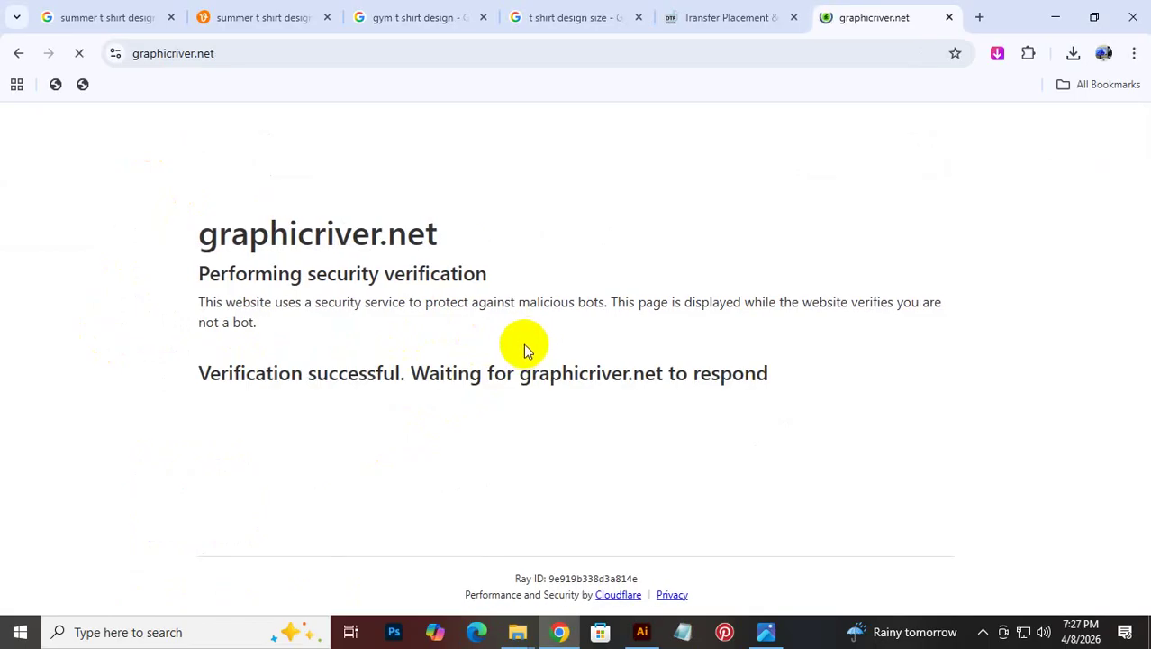
{"action": "scroll", "coordinate": [262, 381], "scroll_direction": "down", "scroll_amount": 3}
{"action": "scroll", "coordinate": [225, 360], "scroll_direction": "up", "scroll_amount": 2}
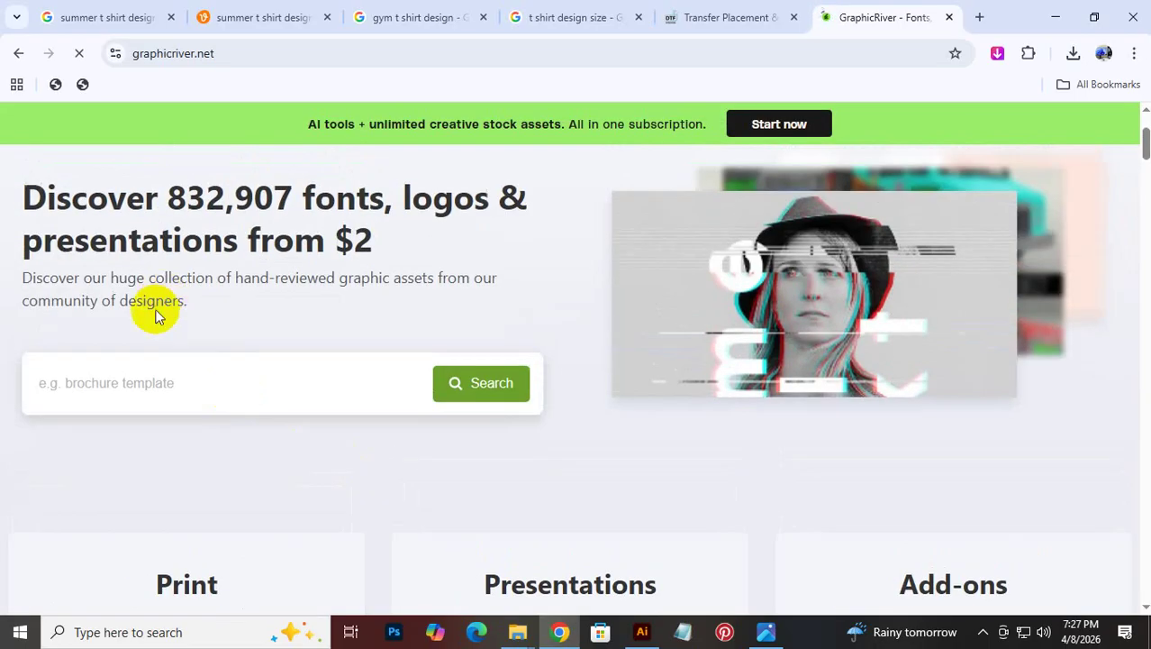
Copy the phrase "summer t shirt design" from the Google Images search and search GraphicRiver for it
{"action": "left_click", "coordinate": [278, 10]}
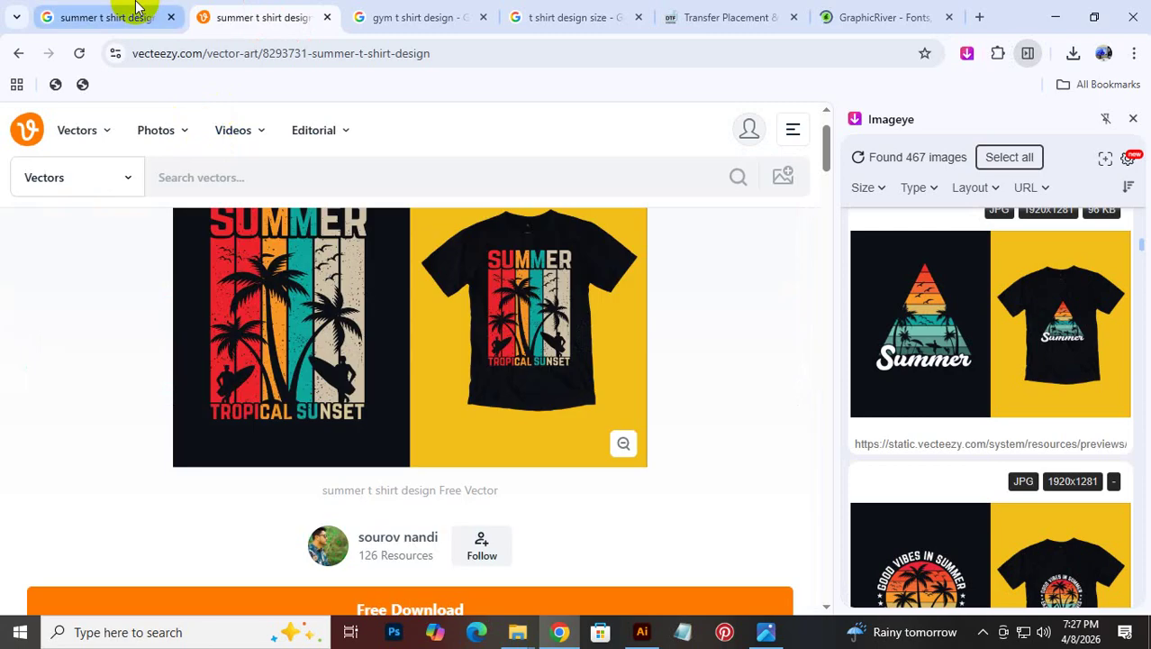
{"action": "left_click", "coordinate": [120, 15]}
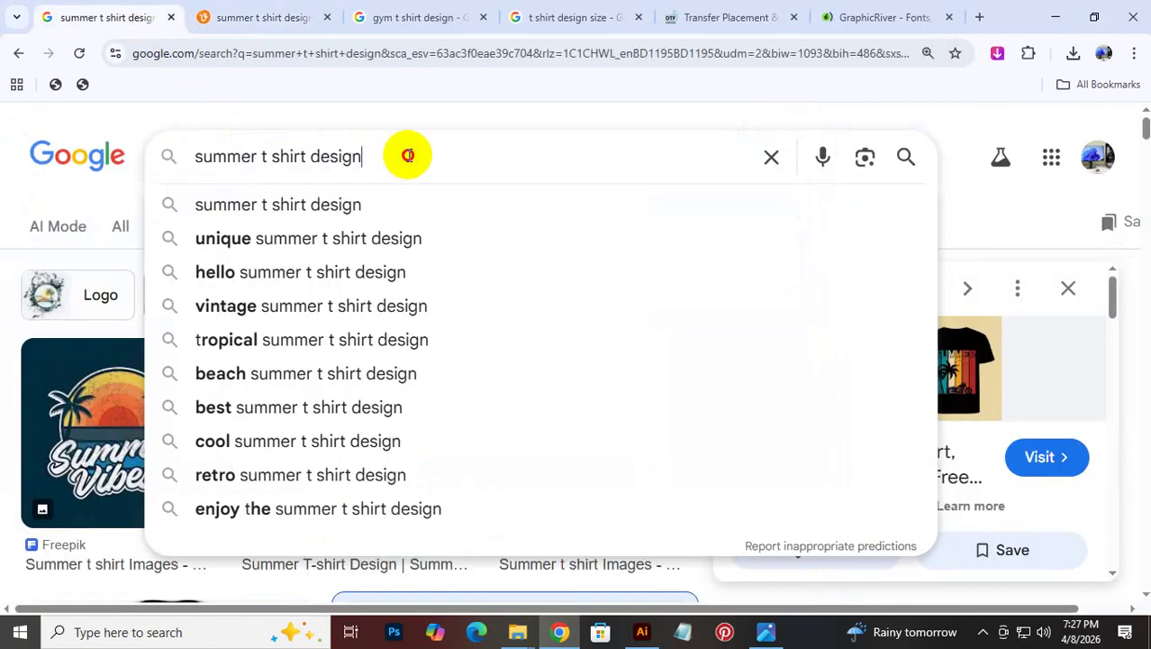
{"action": "left_click", "coordinate": [56, 175]}
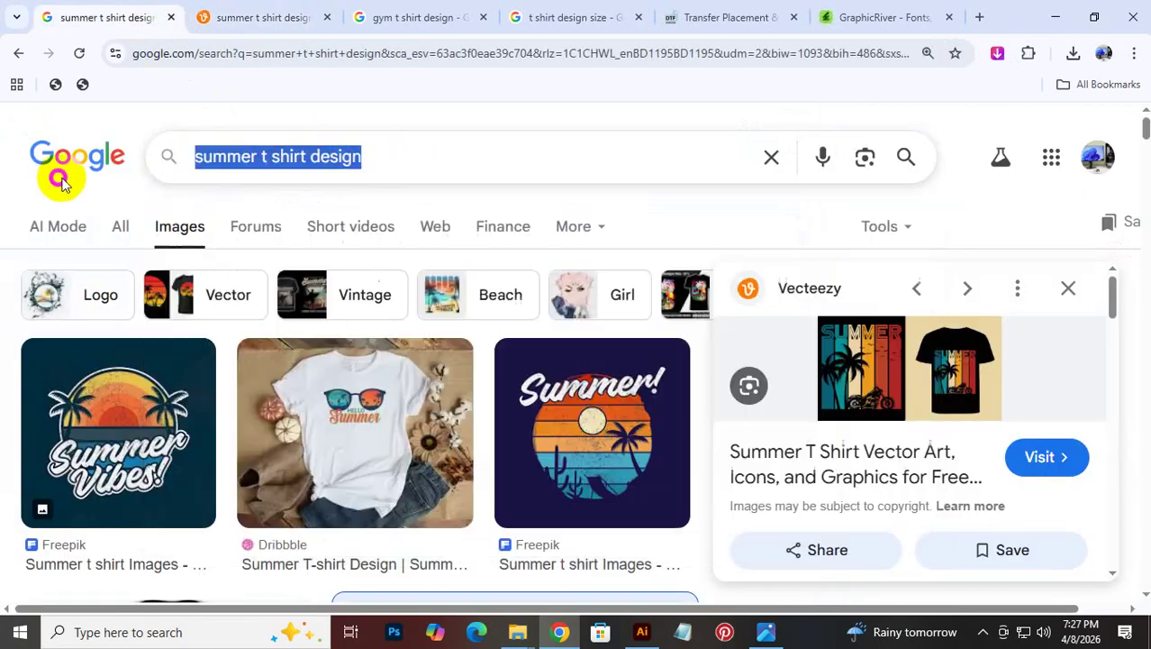
{"action": "left_click", "coordinate": [847, 9]}
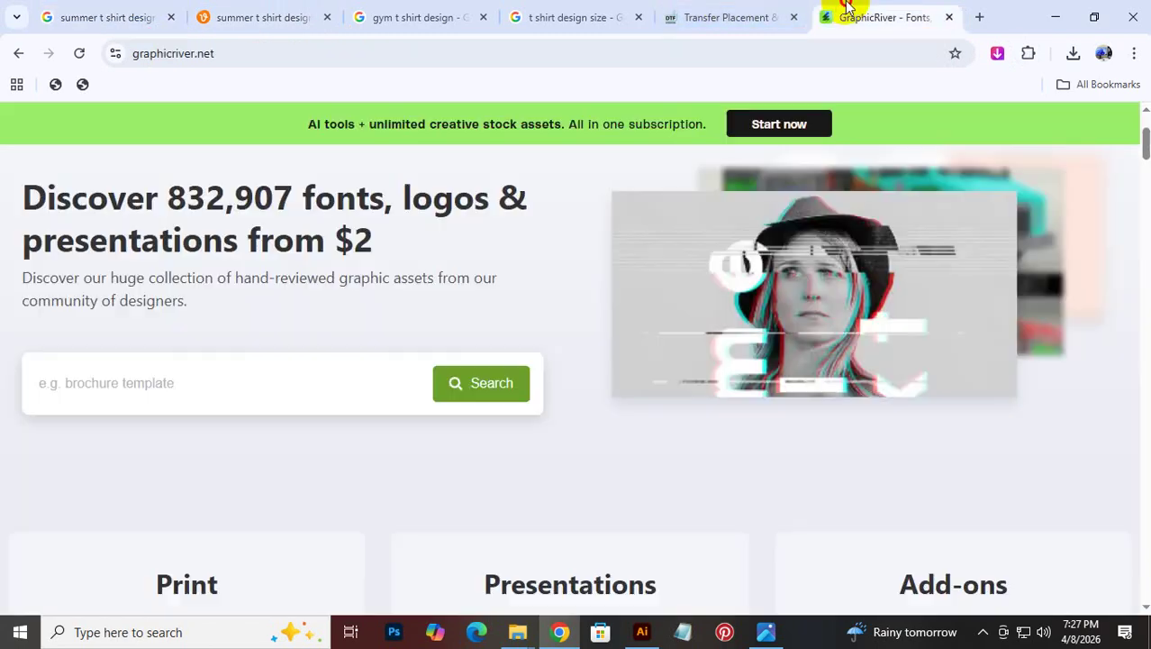
{"action": "left_click", "coordinate": [189, 380]}
{"action": "key", "text": "Return"}
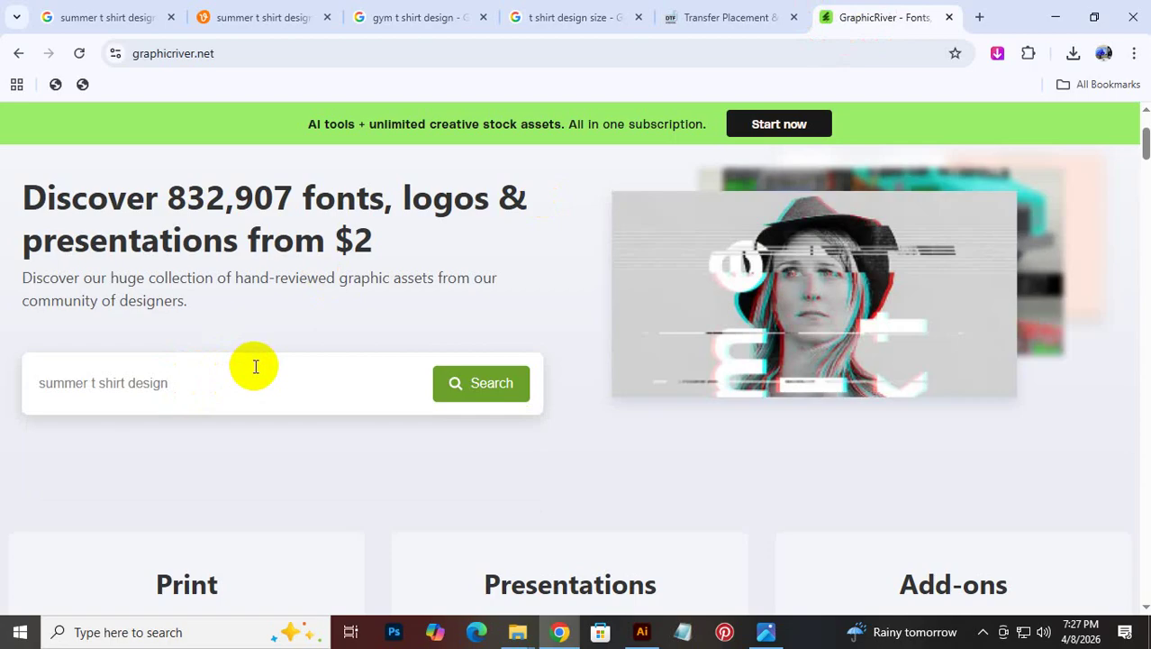
{"action": "left_click", "coordinate": [474, 389]}
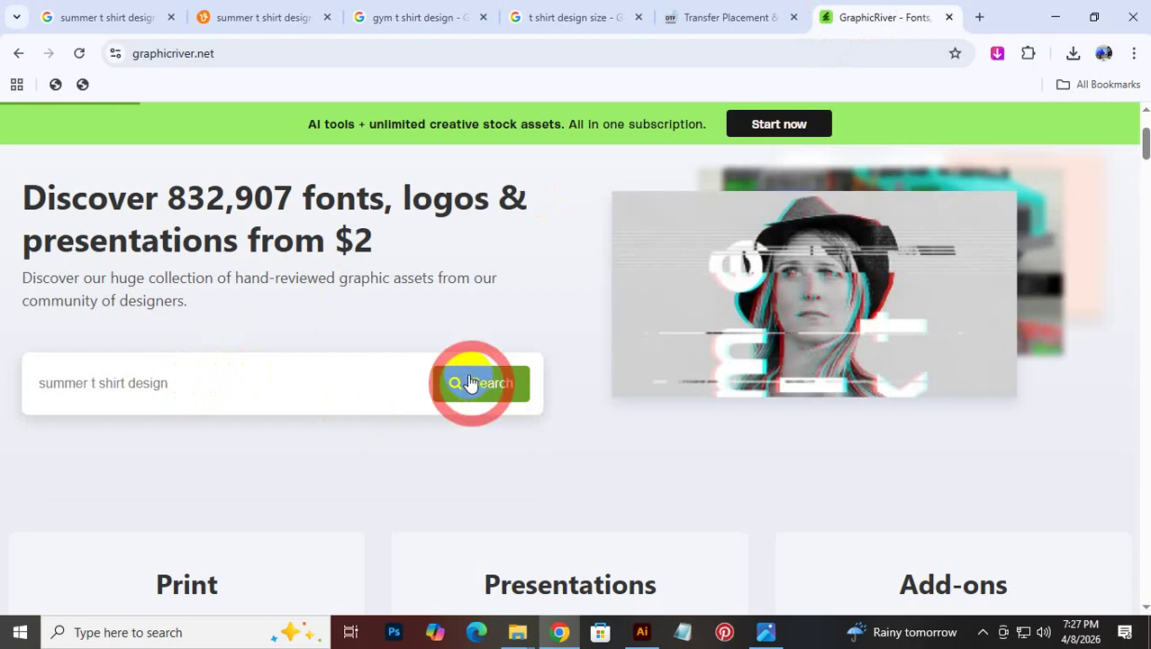
Look through the GraphicRiver results for "summer t shirt design" for design ideas
{"action": "scroll", "coordinate": [432, 355], "scroll_direction": "down", "scroll_amount": 2}
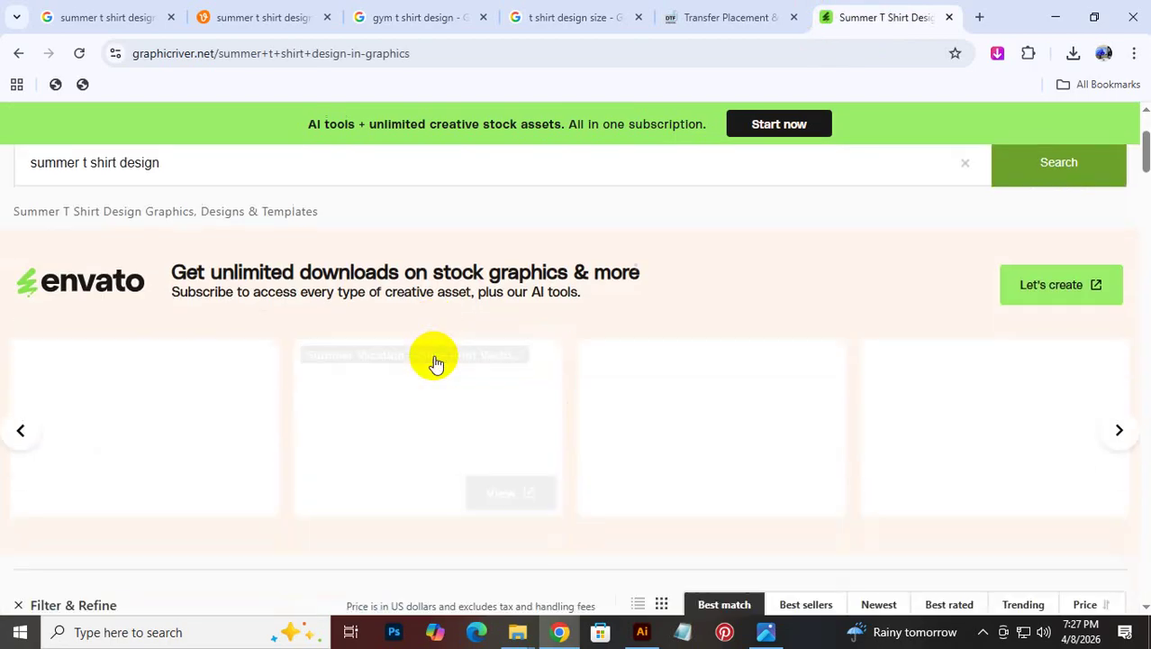
{"action": "scroll", "coordinate": [439, 355], "scroll_direction": "down", "scroll_amount": 5}
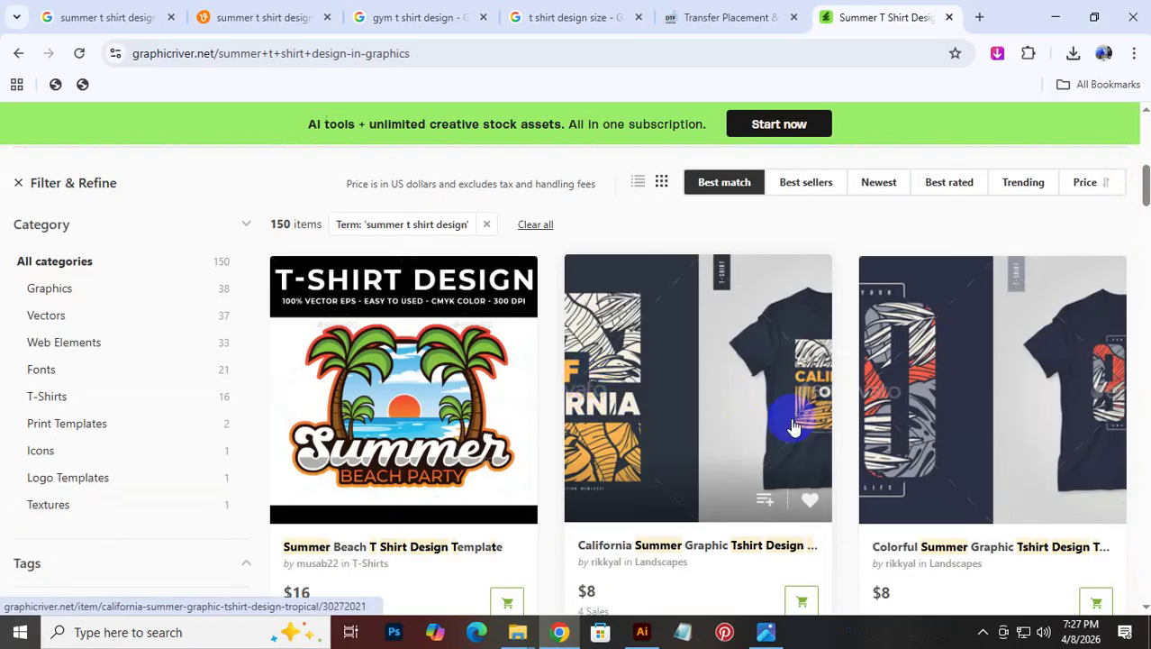
{"action": "scroll", "coordinate": [943, 412], "scroll_direction": "down", "scroll_amount": 2}
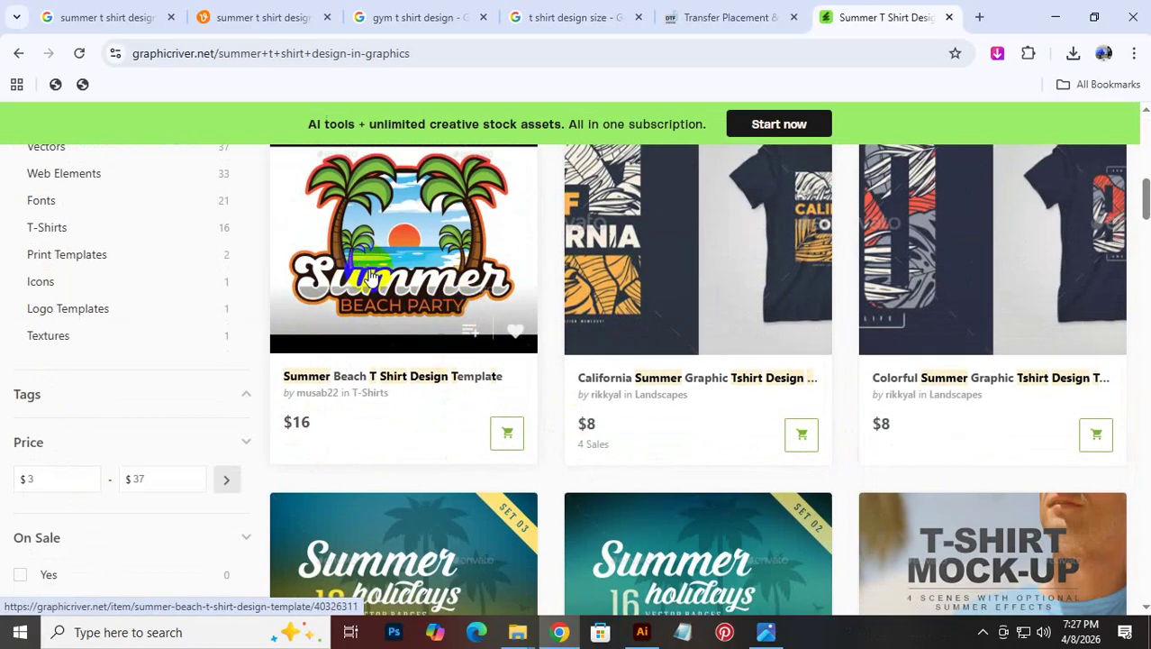
{"action": "scroll", "coordinate": [479, 343], "scroll_direction": "down", "scroll_amount": 7}
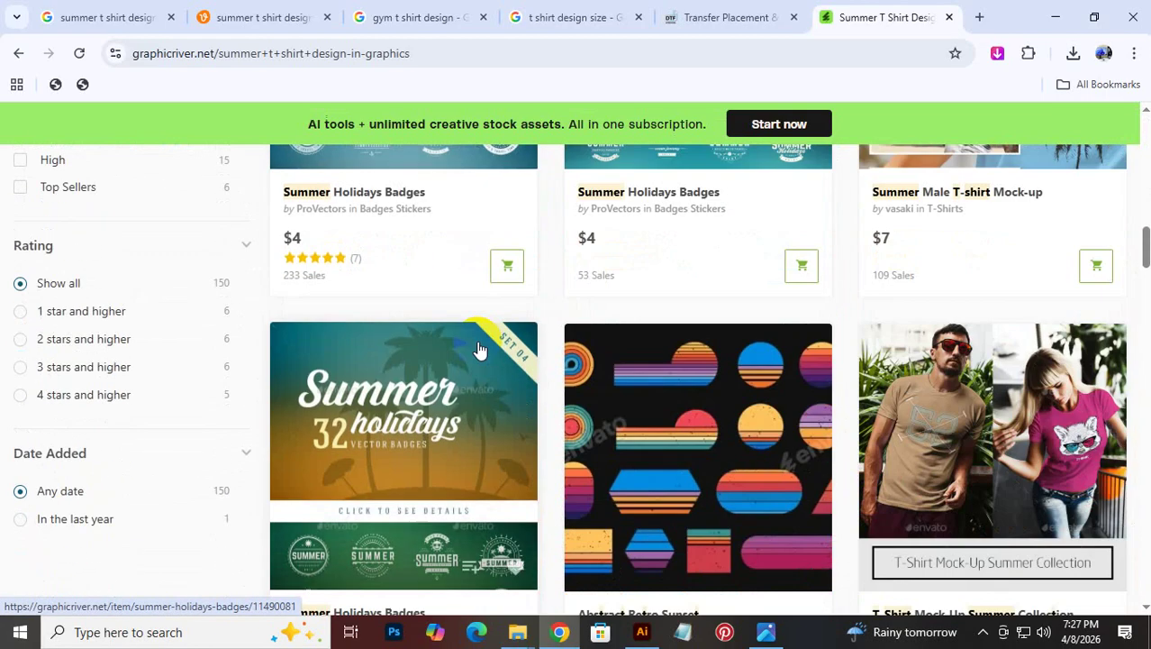
{"action": "scroll", "coordinate": [478, 349], "scroll_direction": "down", "scroll_amount": 7}
{"action": "scroll", "coordinate": [322, 270], "scroll_direction": "up", "scroll_amount": 10}
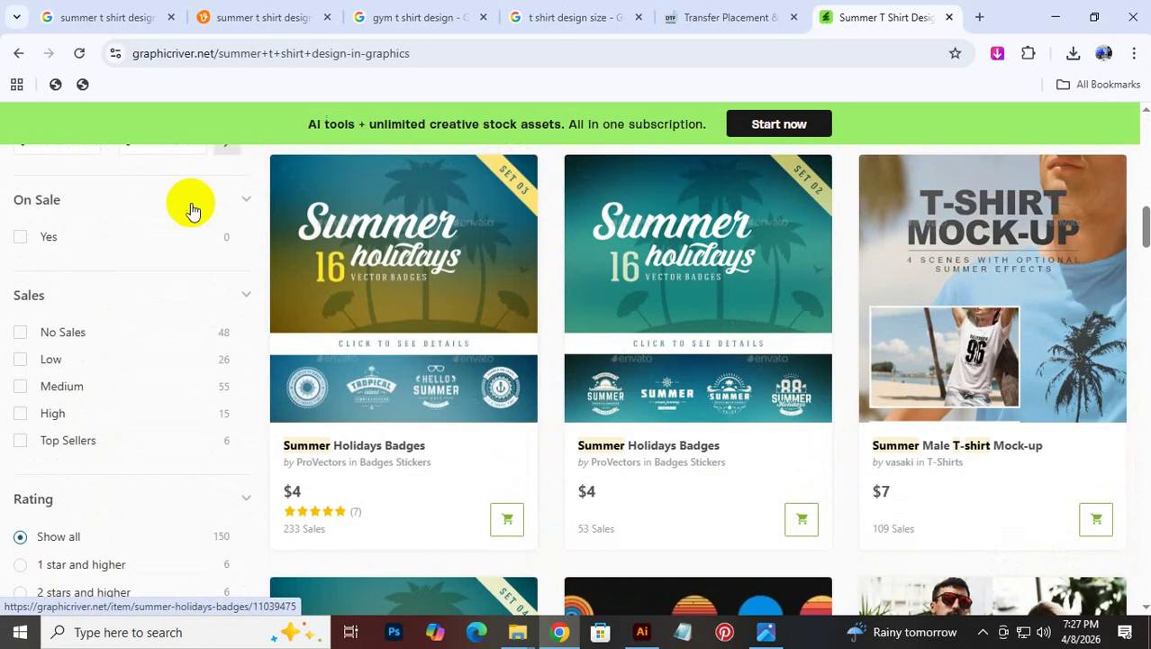
{"action": "scroll", "coordinate": [192, 210], "scroll_direction": "up", "scroll_amount": 12}
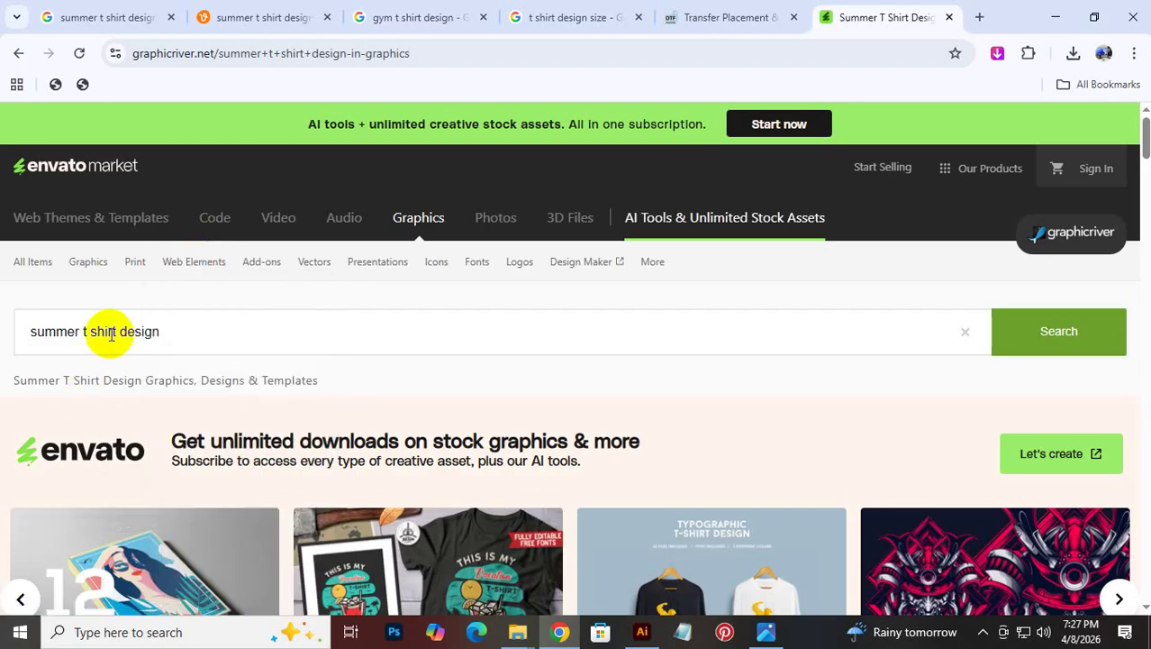
Shorten the GraphicRiver search to "summer t shirt" and browse the listed designs and mock-ups
{"action": "left_click_drag", "start_coordinate": [123, 332], "coordinate": [266, 347]}
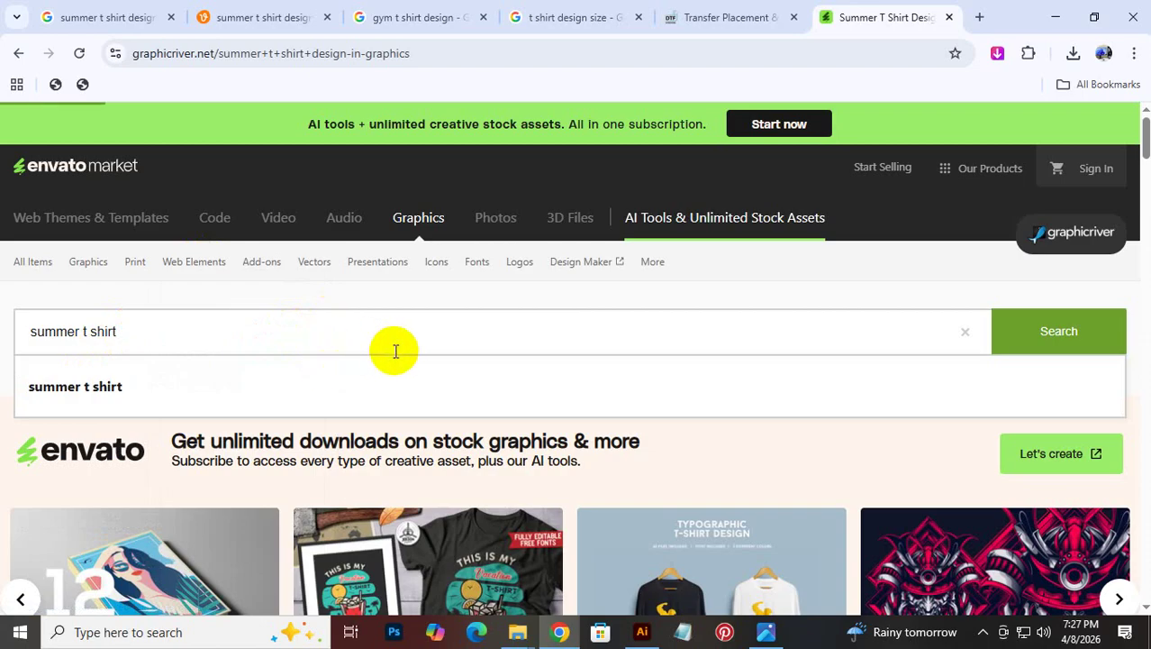
{"action": "key", "text": "Return"}
{"action": "scroll", "coordinate": [776, 468], "scroll_direction": "down", "scroll_amount": 7}
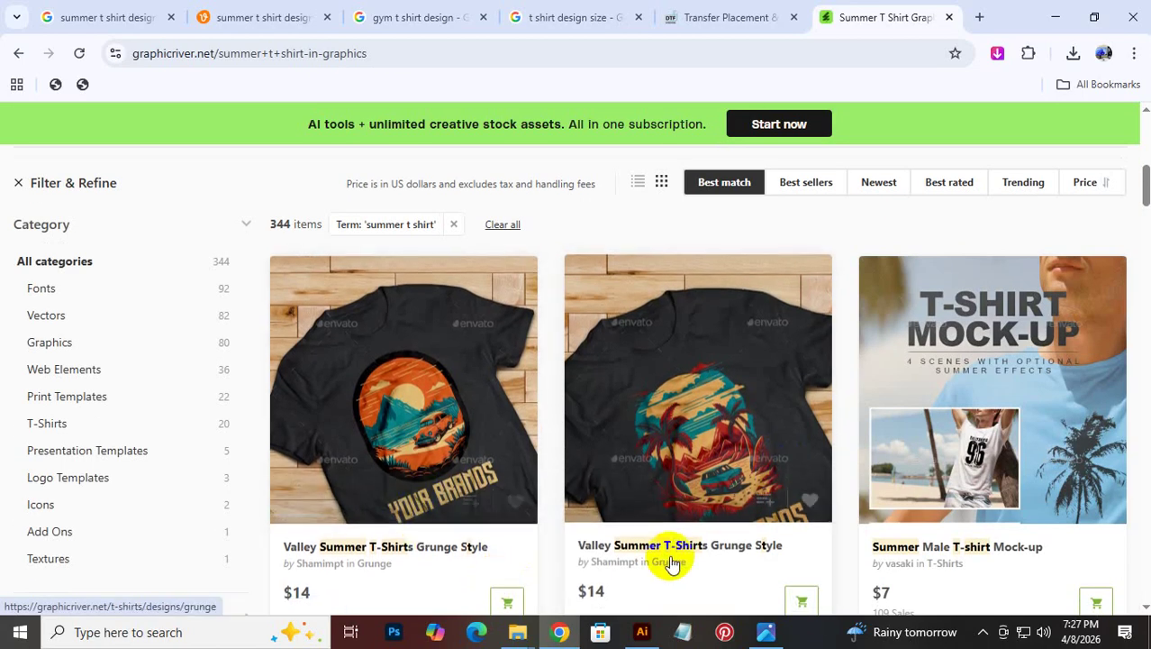
{"action": "scroll", "coordinate": [693, 550], "scroll_direction": "down", "scroll_amount": 5}
{"action": "scroll", "coordinate": [557, 494], "scroll_direction": "down", "scroll_amount": 6}
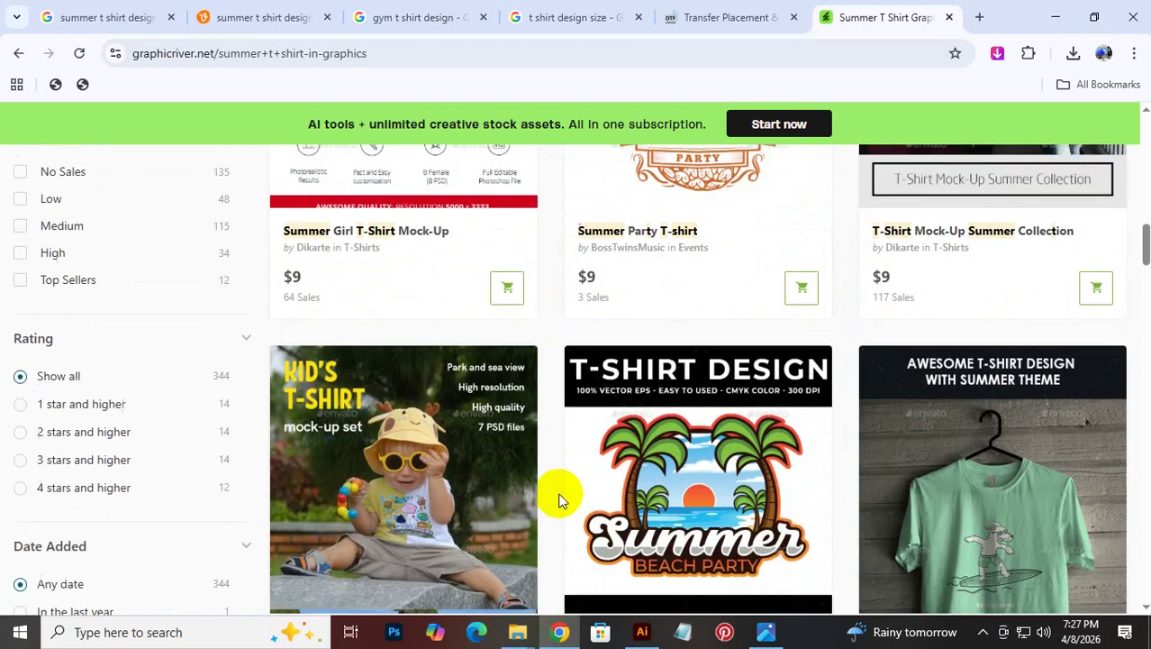
{"action": "scroll", "coordinate": [760, 462], "scroll_direction": "down", "scroll_amount": 2}
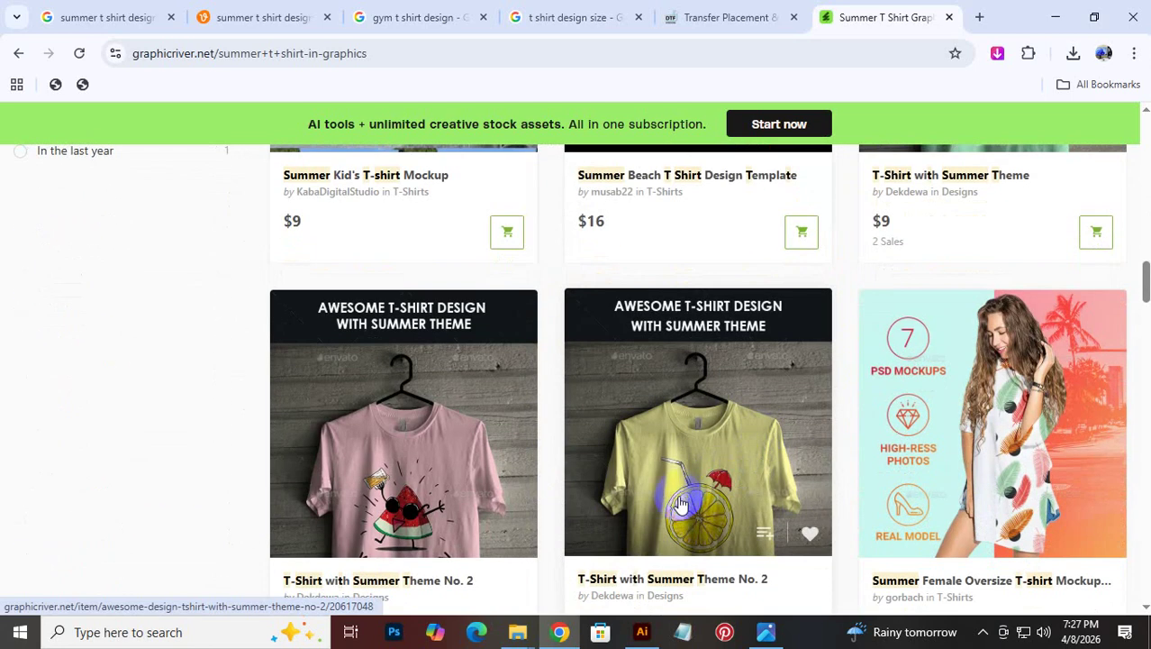
{"action": "scroll", "coordinate": [682, 504], "scroll_direction": "down", "scroll_amount": 9}
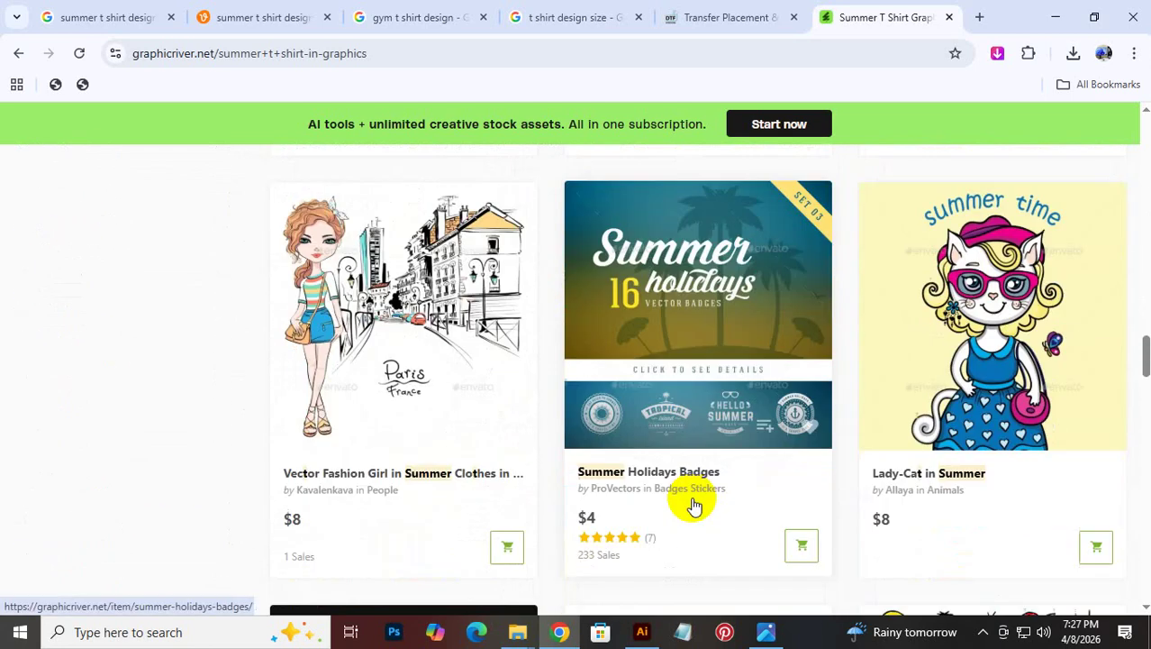
{"action": "scroll", "coordinate": [693, 505], "scroll_direction": "up", "scroll_amount": 1}
{"action": "scroll", "coordinate": [693, 505], "scroll_direction": "down", "scroll_amount": 6}
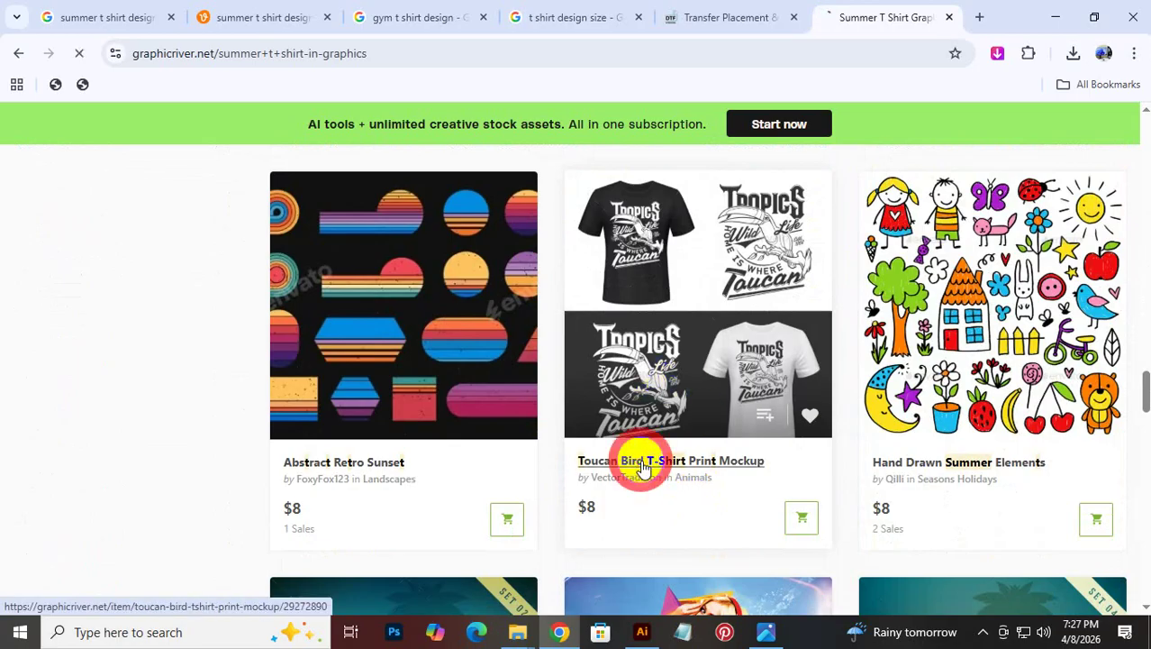
Open the Toucan Bird T-Shirt Print Mockup item and review its preview, description and file details
{"action": "left_click", "coordinate": [642, 461]}
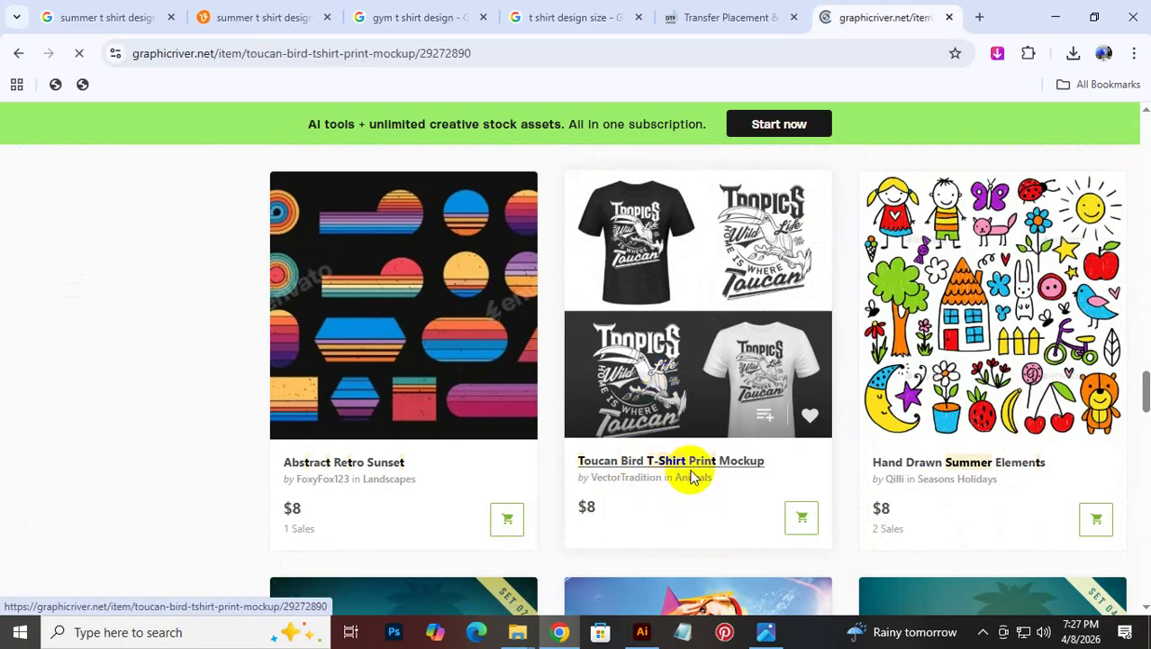
{"action": "scroll", "coordinate": [637, 470], "scroll_direction": "down", "scroll_amount": 8}
{"action": "scroll", "coordinate": [617, 468], "scroll_direction": "down", "scroll_amount": 5}
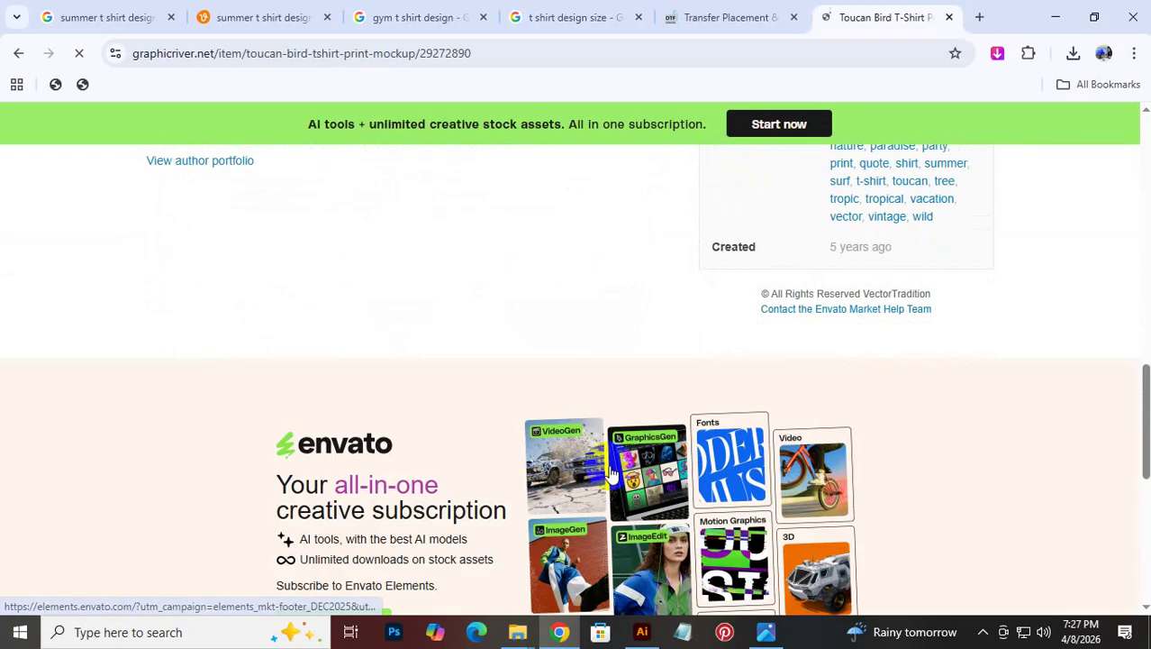
{"action": "scroll", "coordinate": [548, 448], "scroll_direction": "up", "scroll_amount": 5}
{"action": "scroll", "coordinate": [910, 464], "scroll_direction": "down", "scroll_amount": 4}
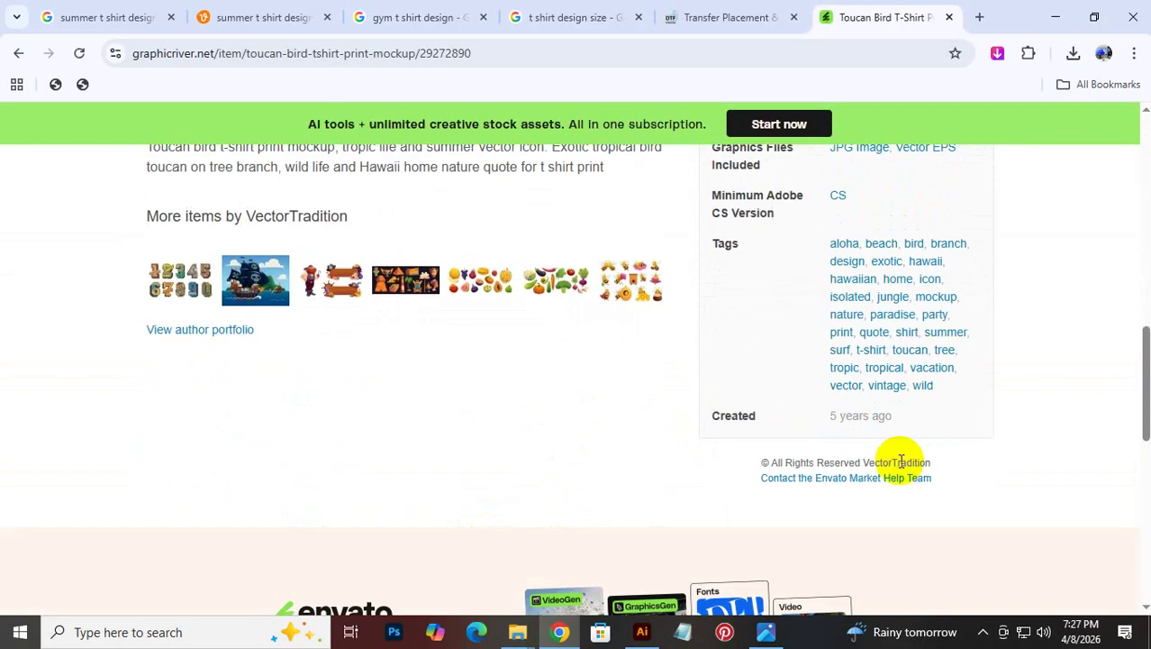
{"action": "scroll", "coordinate": [570, 440], "scroll_direction": "up", "scroll_amount": 2}
{"action": "scroll", "coordinate": [326, 329], "scroll_direction": "up", "scroll_amount": 2}
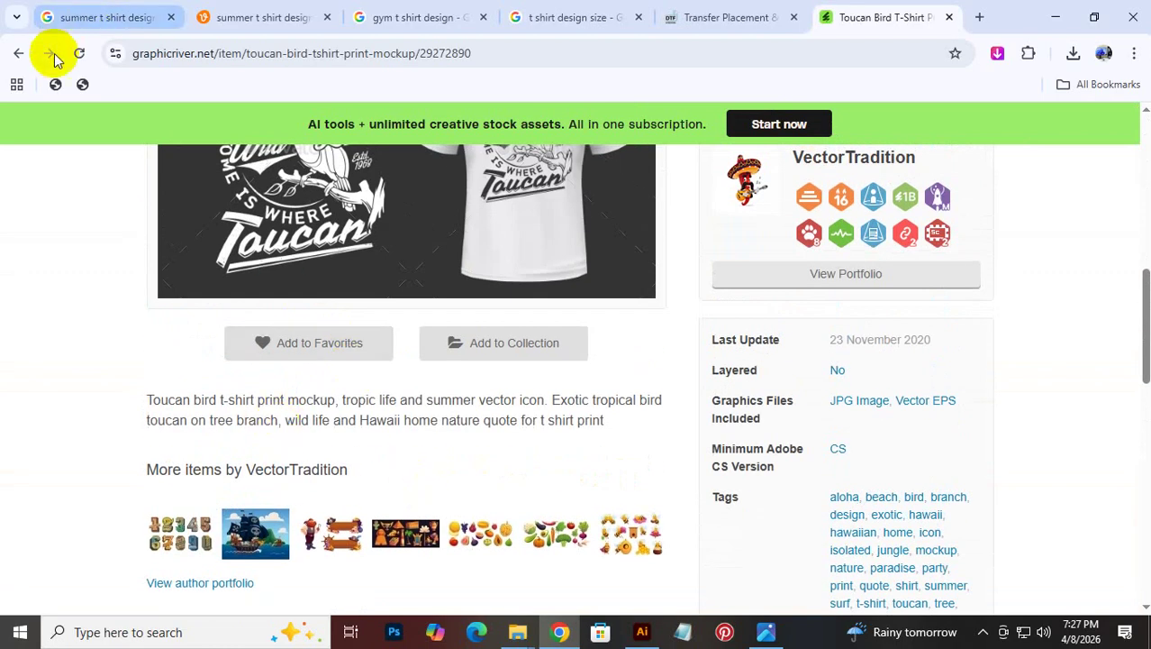
Return to the "summer t shirt" results and check the remaining listings on the first page
{"action": "left_click", "coordinate": [18, 52]}
{"action": "scroll", "coordinate": [916, 399], "scroll_direction": "down", "scroll_amount": 8}
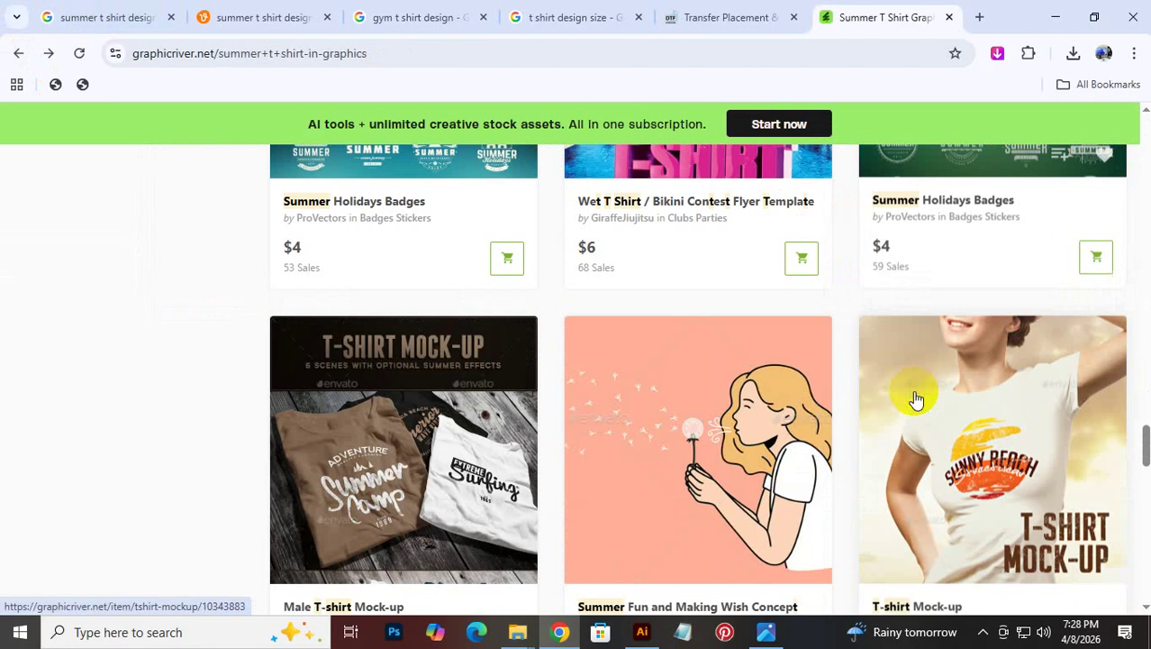
{"action": "scroll", "coordinate": [917, 399], "scroll_direction": "down", "scroll_amount": 8}
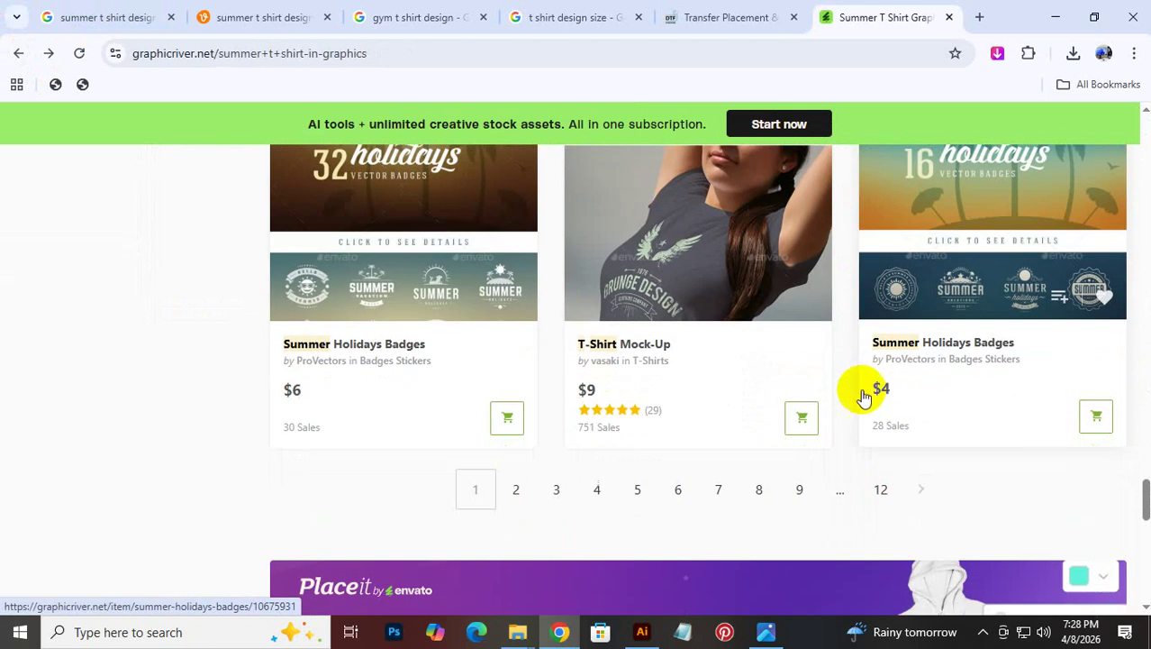
{"action": "scroll", "coordinate": [246, 465], "scroll_direction": "up", "scroll_amount": 5}
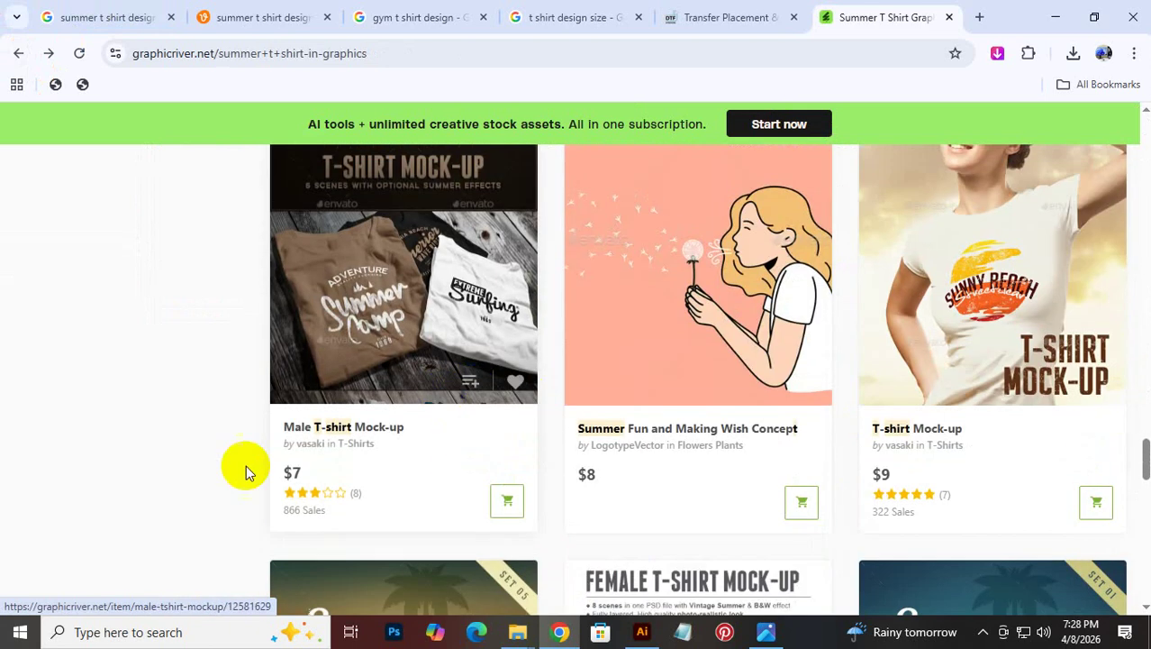
Open the Male T-shirt Mock-up item showing the Summer Camp shirts and read its specifications, features list and note
{"action": "left_click", "coordinate": [363, 436]}
{"action": "scroll", "coordinate": [425, 443], "scroll_direction": "down", "scroll_amount": 10}
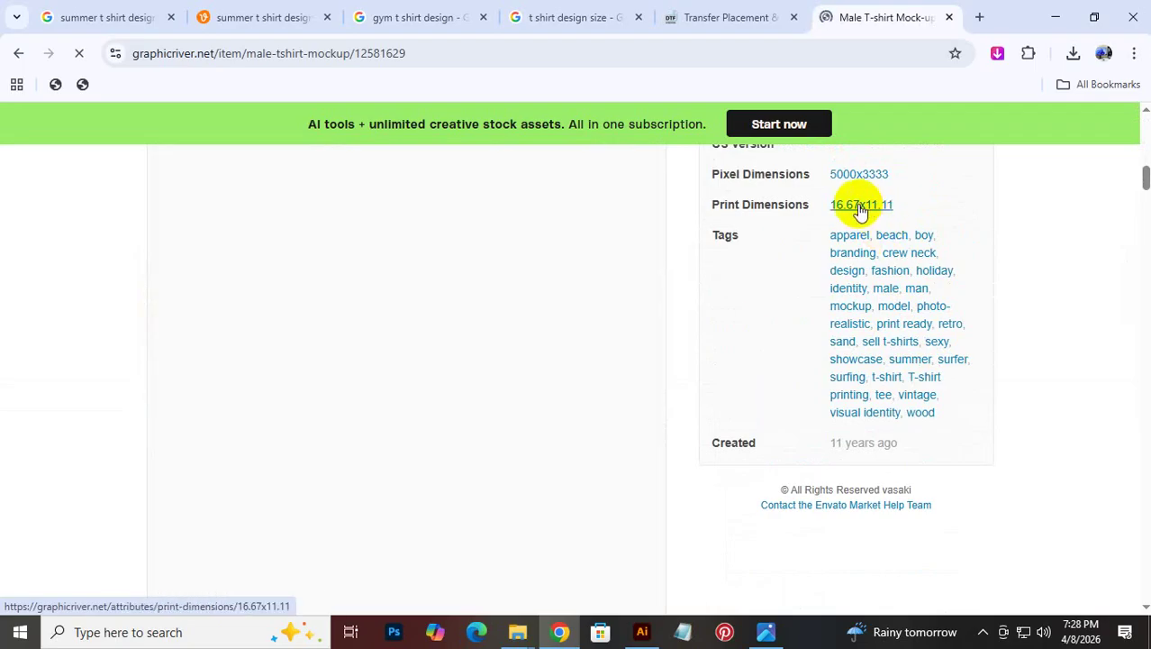
{"action": "scroll", "coordinate": [775, 261], "scroll_direction": "down", "scroll_amount": 2}
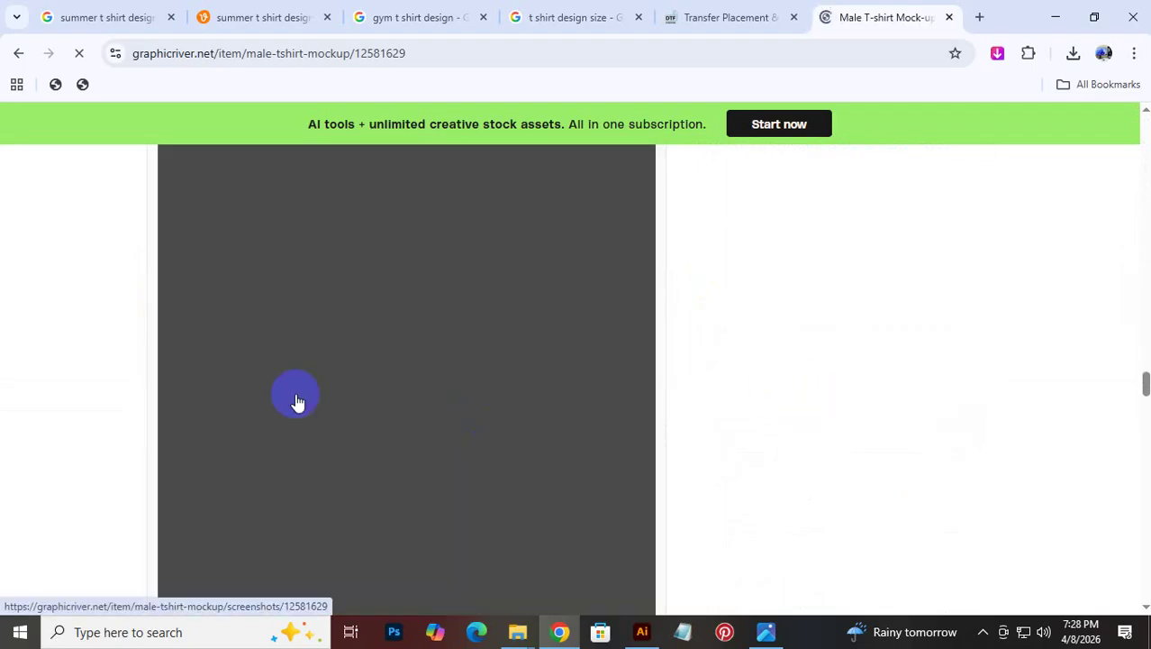
{"action": "scroll", "coordinate": [295, 399], "scroll_direction": "down", "scroll_amount": 5}
{"action": "scroll", "coordinate": [304, 378], "scroll_direction": "down", "scroll_amount": 2}
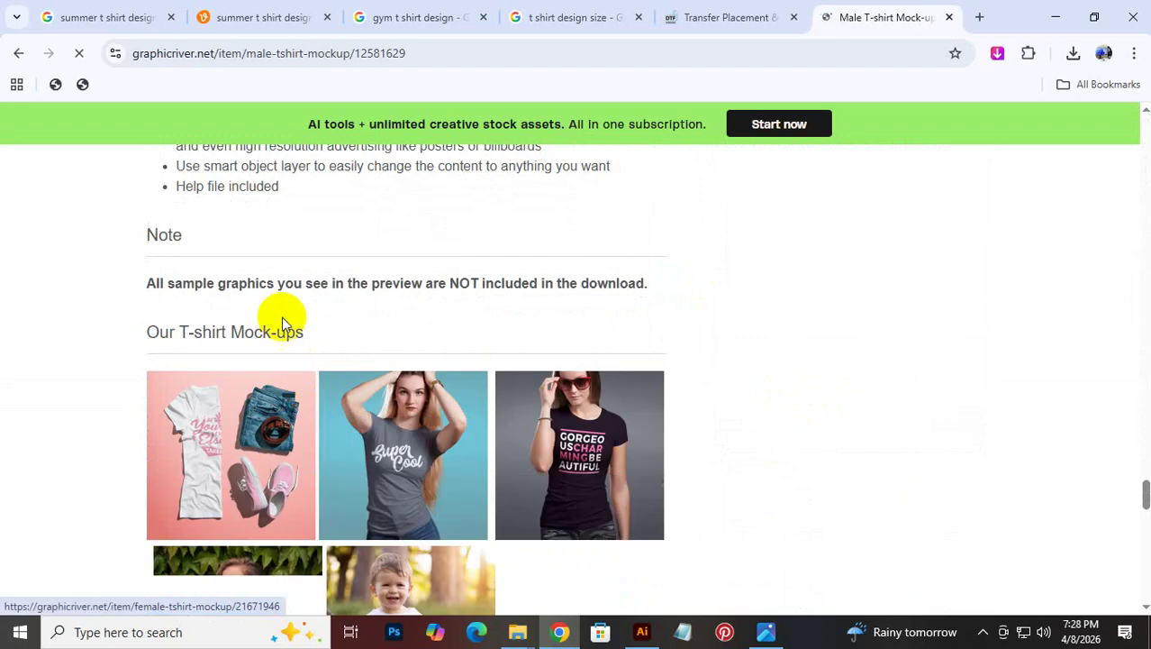
{"action": "scroll", "coordinate": [241, 322], "scroll_direction": "up", "scroll_amount": 4}
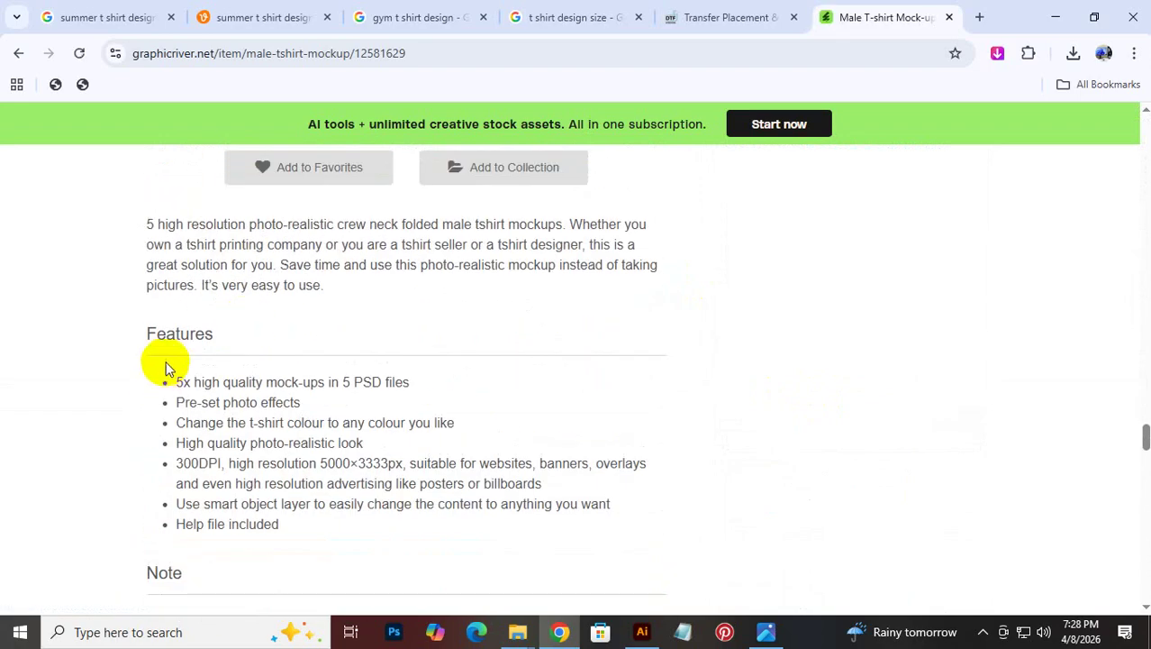
{"action": "left_click_drag", "start_coordinate": [167, 374], "coordinate": [571, 518]}
{"action": "scroll", "coordinate": [648, 406], "scroll_direction": "down", "scroll_amount": 4}
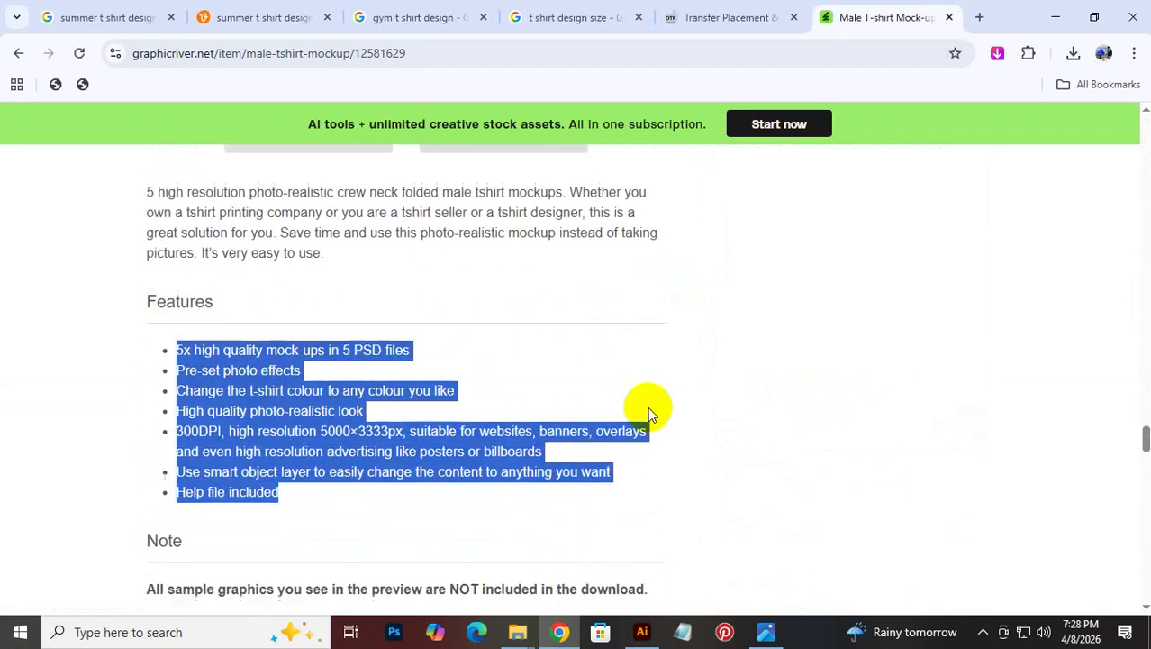
{"action": "left_click", "coordinate": [307, 306]}
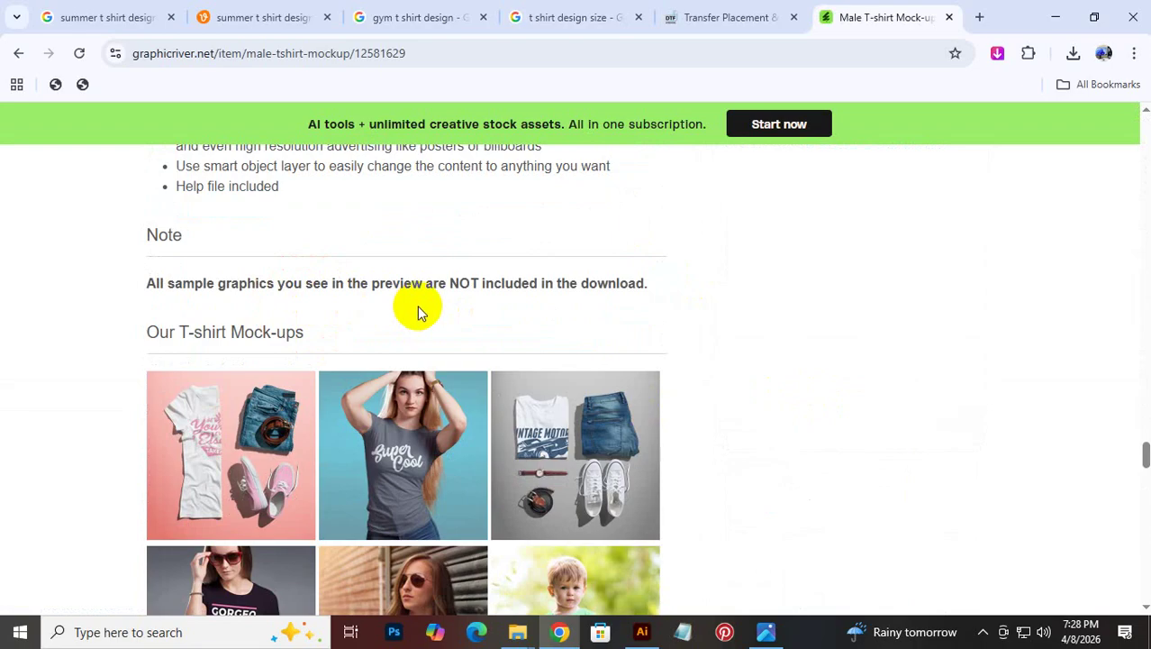
Open the female T-shirt mock-up with the "Super Cool" shirt from the author's related mock-ups and review its previews and description
{"action": "scroll", "coordinate": [441, 320], "scroll_direction": "down", "scroll_amount": 3}
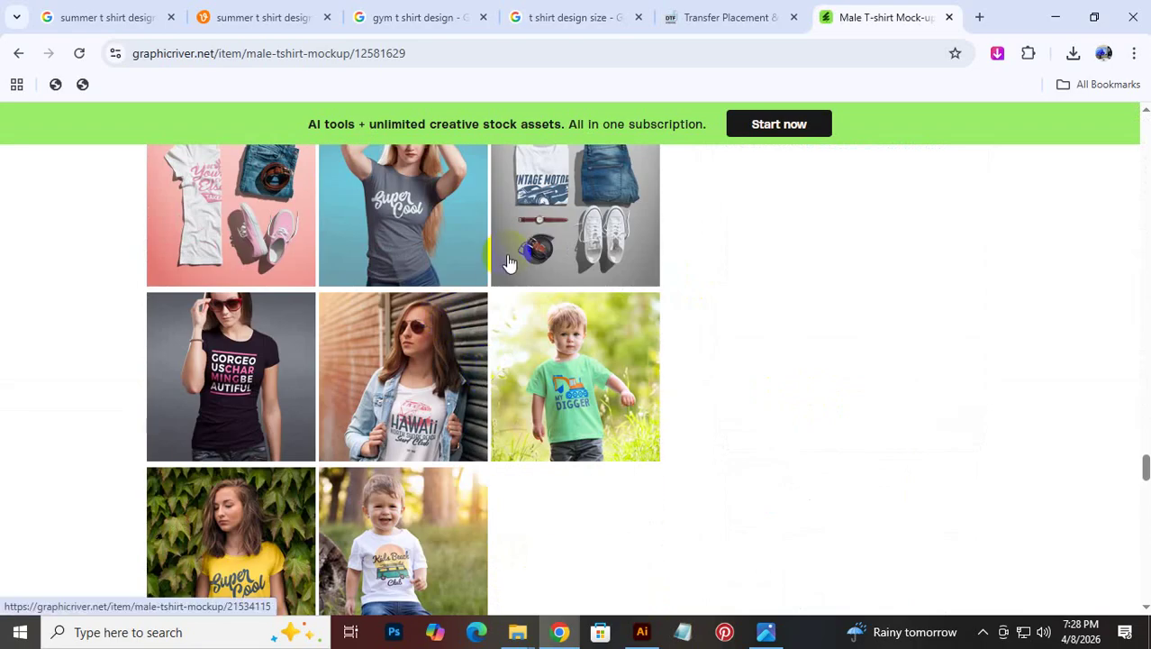
{"action": "left_click", "coordinate": [492, 205]}
{"action": "scroll", "coordinate": [574, 415], "scroll_direction": "down", "scroll_amount": 5}
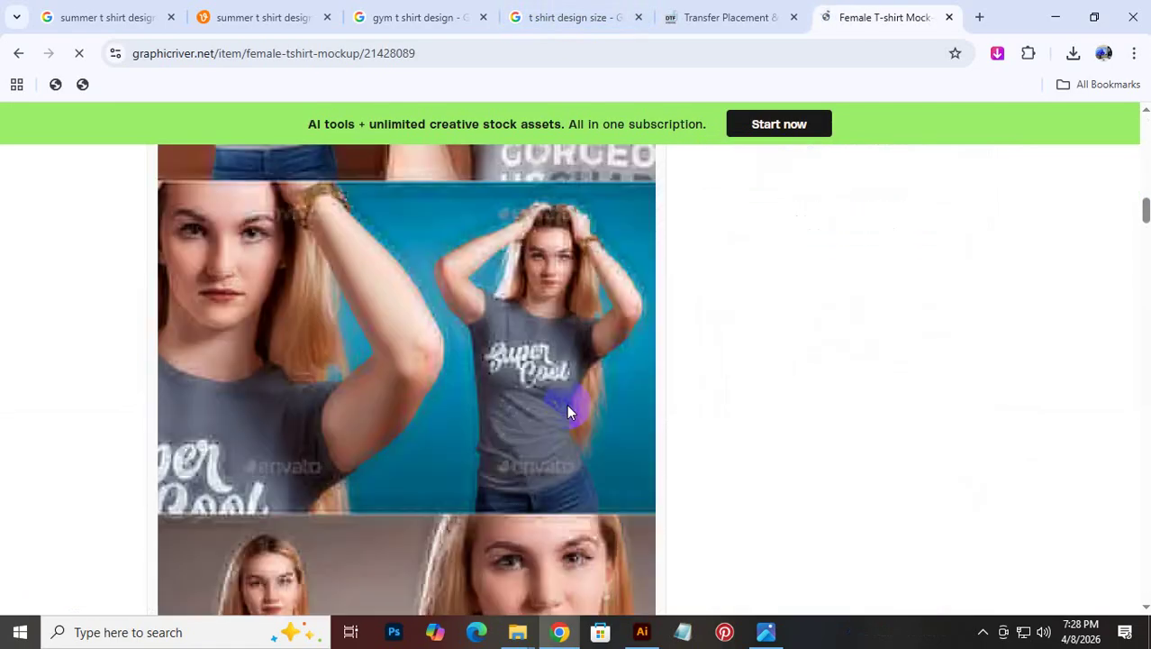
{"action": "scroll", "coordinate": [567, 404], "scroll_direction": "down", "scroll_amount": 15}
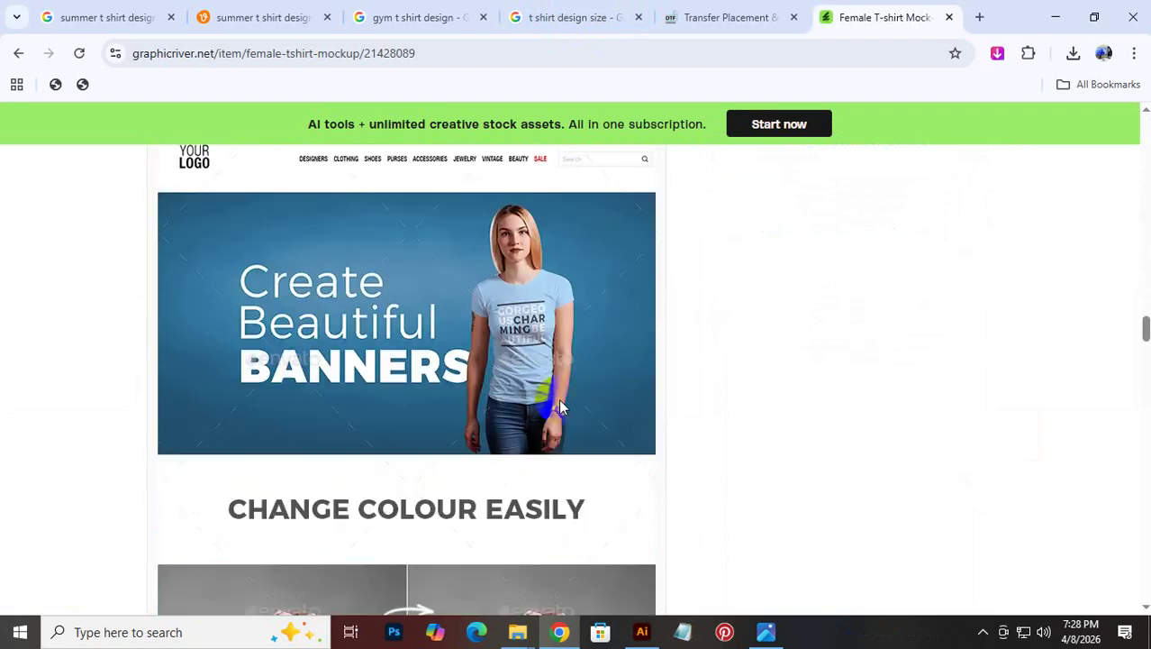
{"action": "scroll", "coordinate": [559, 399], "scroll_direction": "down", "scroll_amount": 15}
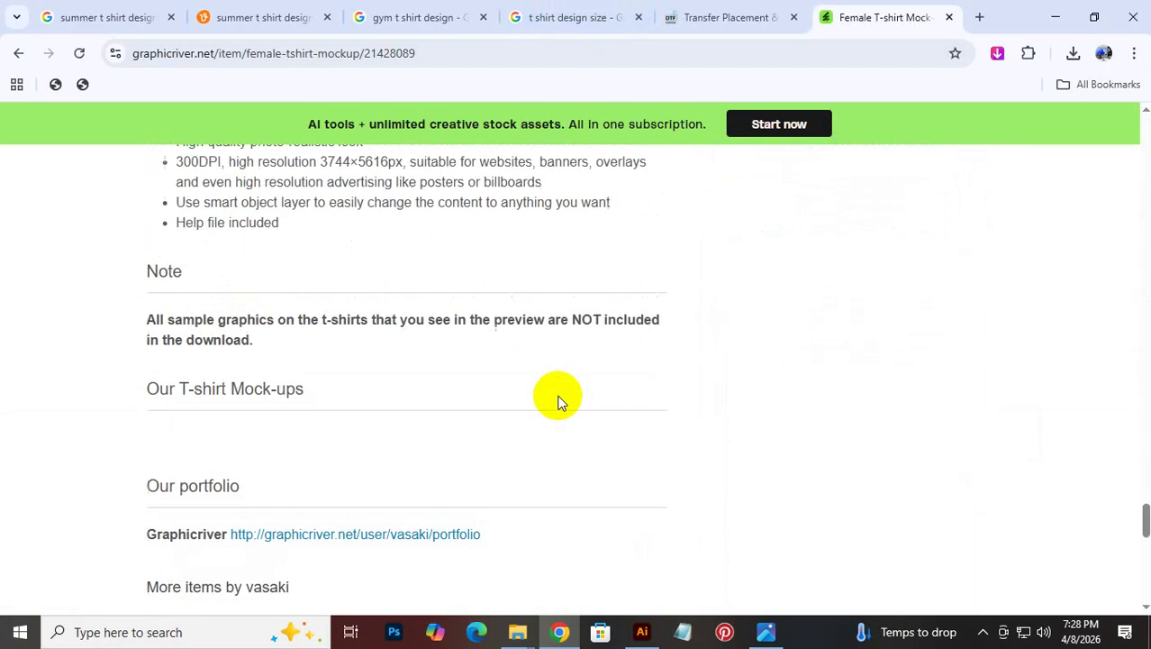
Look over the female T-shirt mock-up's related mock-ups, description and features list
{"action": "scroll", "coordinate": [557, 399], "scroll_direction": "down", "scroll_amount": 2}
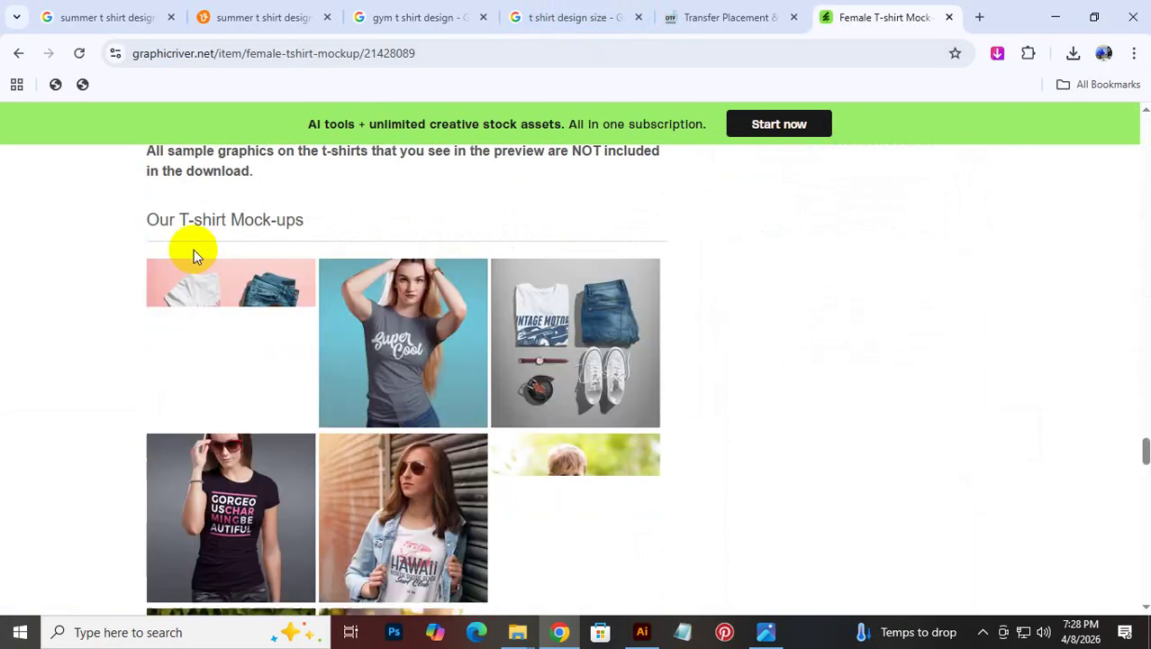
{"action": "scroll", "coordinate": [338, 291], "scroll_direction": "up", "scroll_amount": 8}
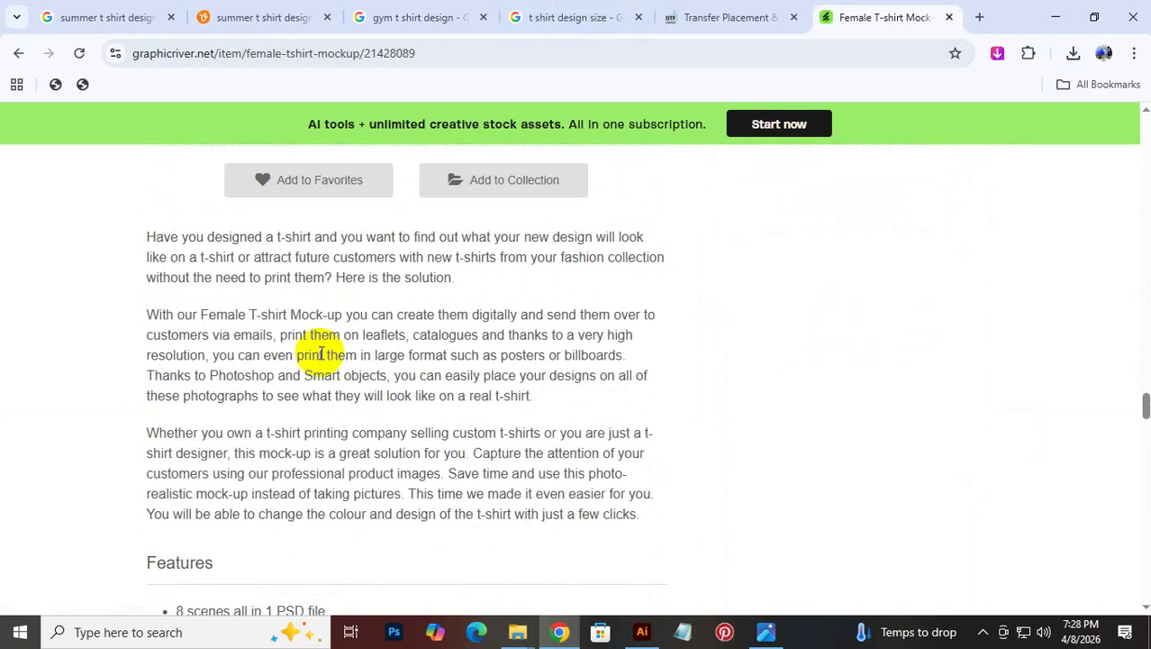
{"action": "scroll", "coordinate": [321, 353], "scroll_direction": "down", "scroll_amount": 3}
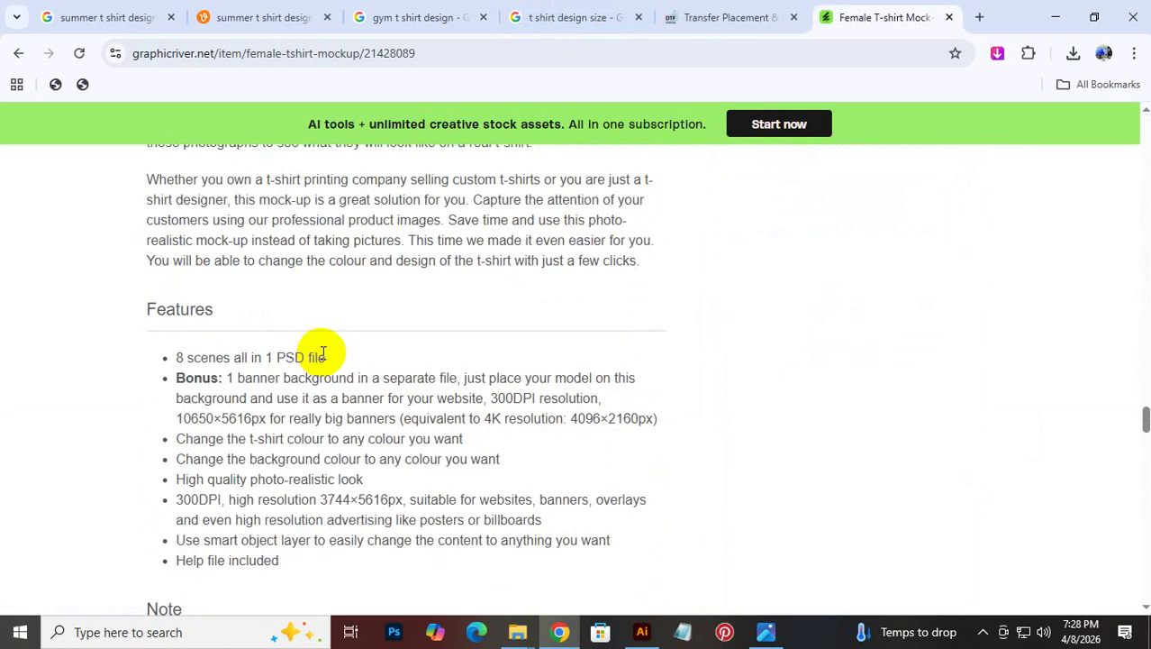
Return to the Vecteezy page of the Summer Tropical Sunset design and view its full preview
{"action": "left_click", "coordinate": [721, 16]}
{"action": "left_click", "coordinate": [534, 15]}
{"action": "left_click", "coordinate": [297, 17]}
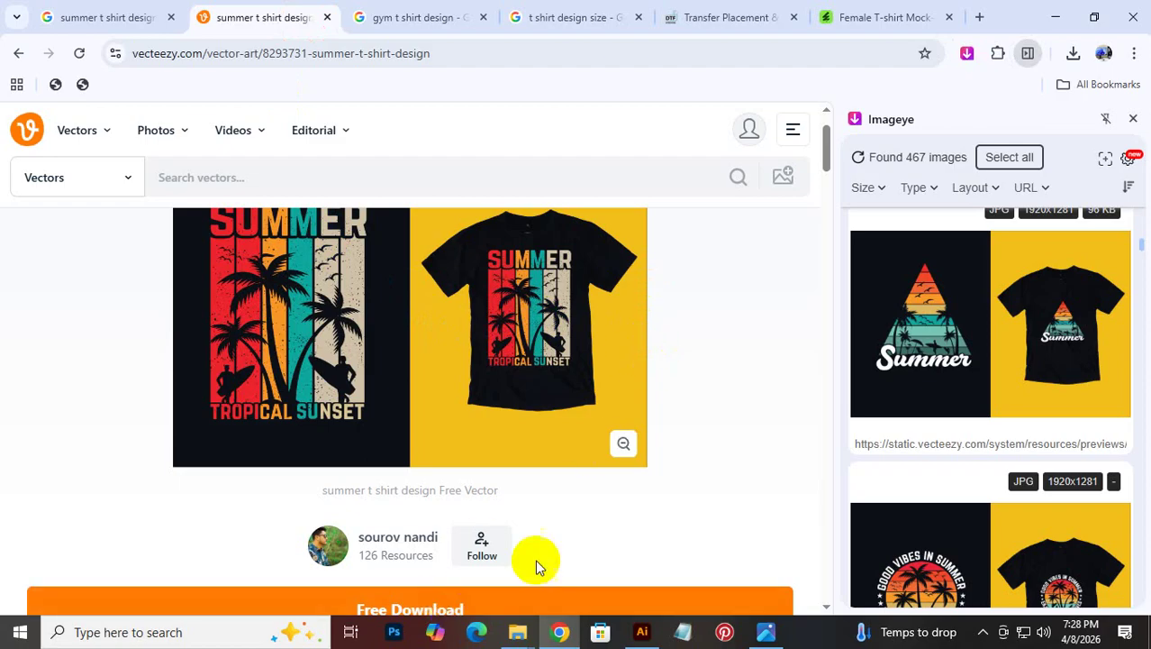
{"action": "scroll", "coordinate": [638, 500], "scroll_direction": "up", "scroll_amount": 2}
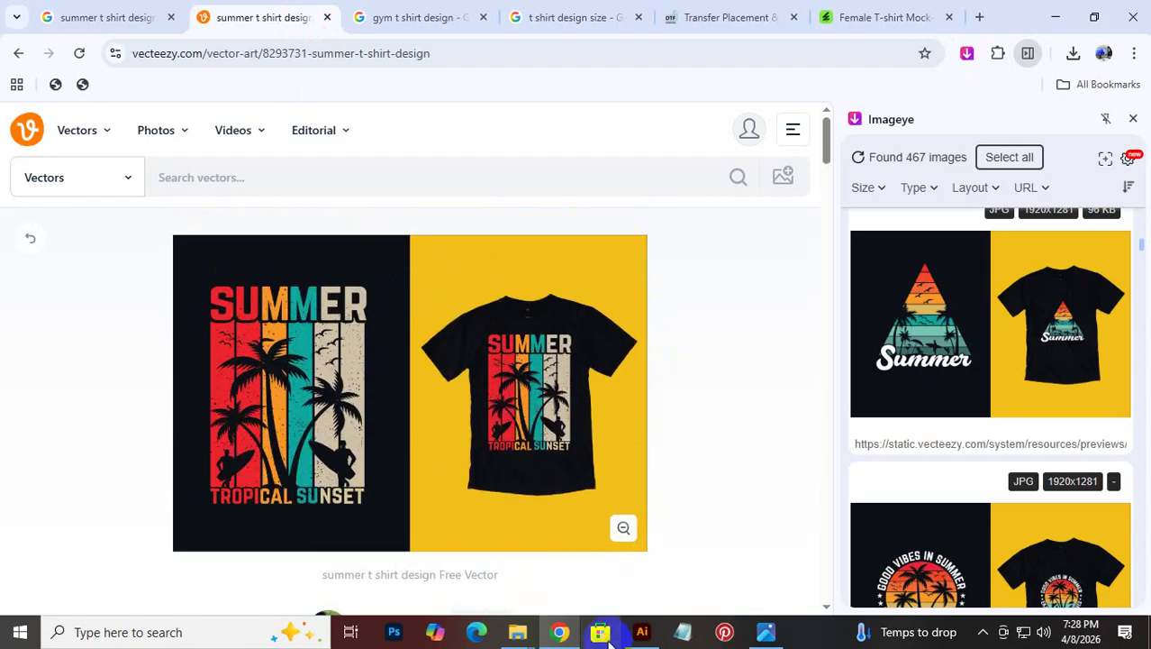
Close the syrup box image in the photo viewer and open the downloaded imgi_34_summer-t-shirt-design-free-vector image from its folder
{"action": "left_click", "coordinate": [764, 634]}
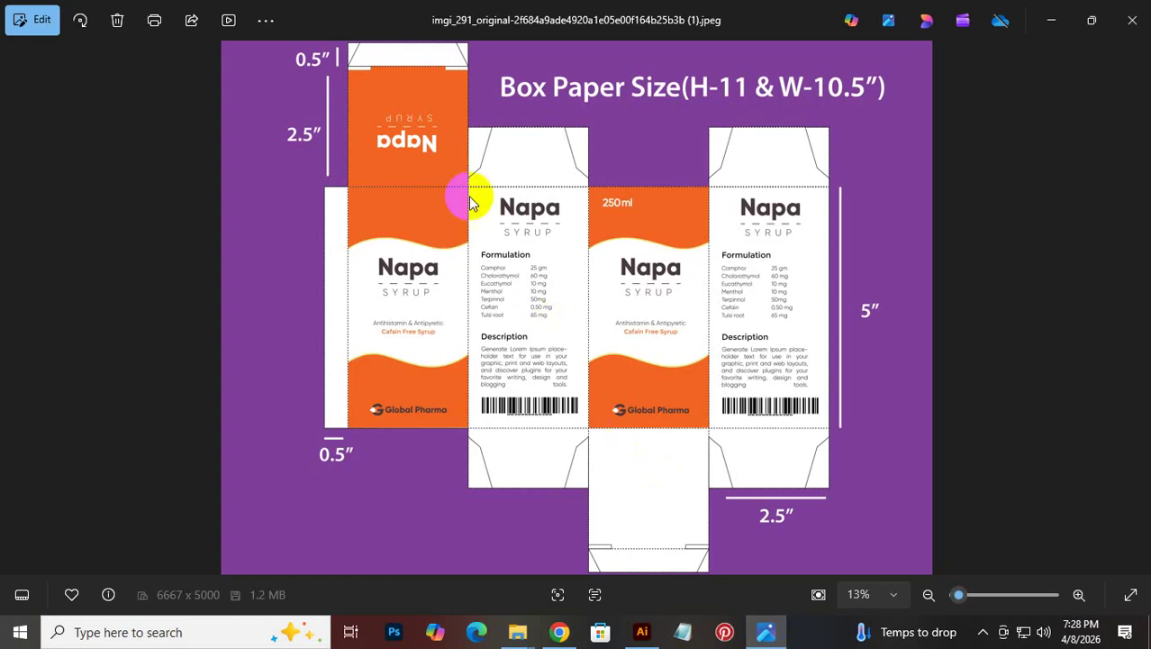
{"action": "left_click", "coordinate": [1131, 18]}
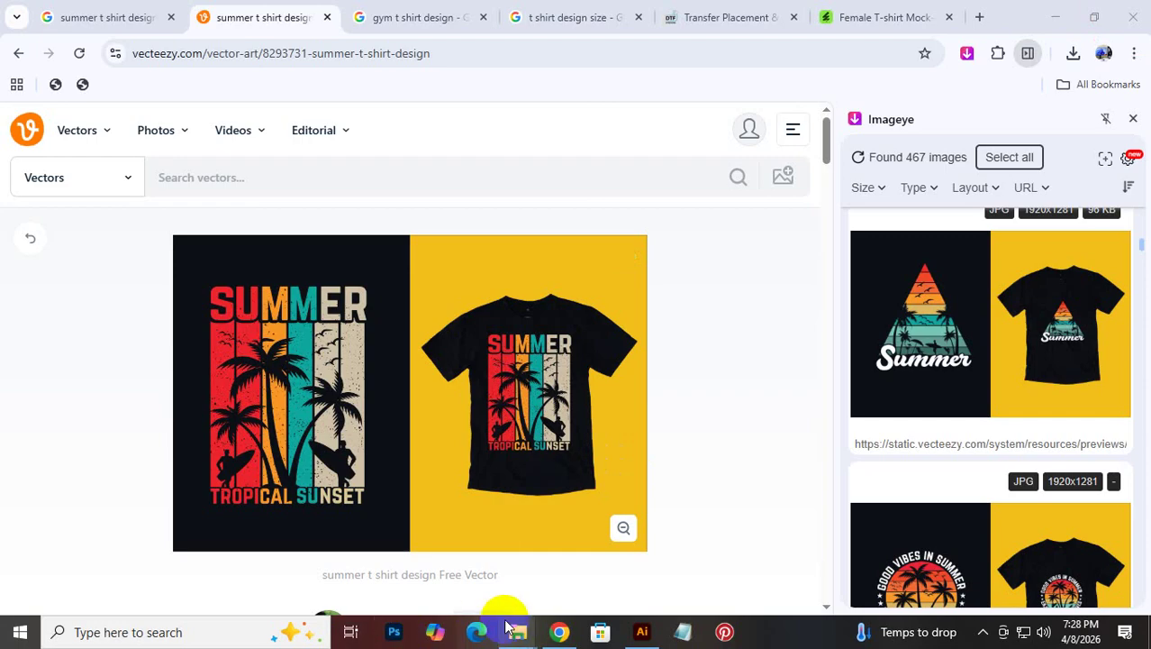
{"action": "mouse_move", "coordinate": [516, 639]}
{"action": "left_click", "coordinate": [604, 541]}
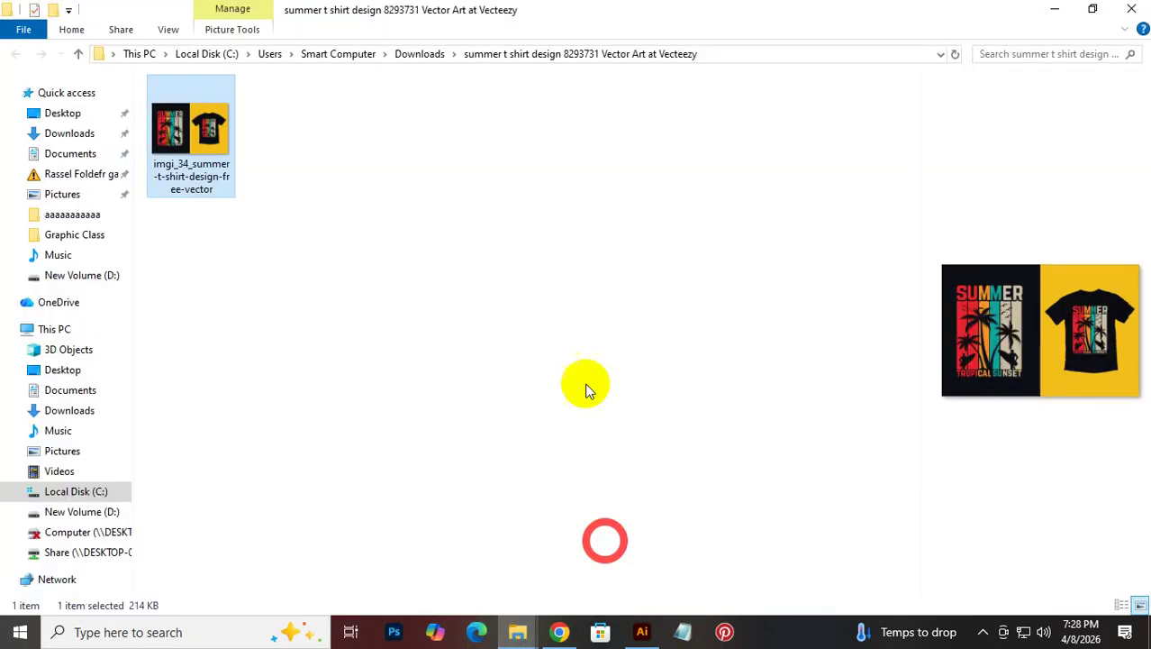
{"action": "double_click", "coordinate": [183, 112]}
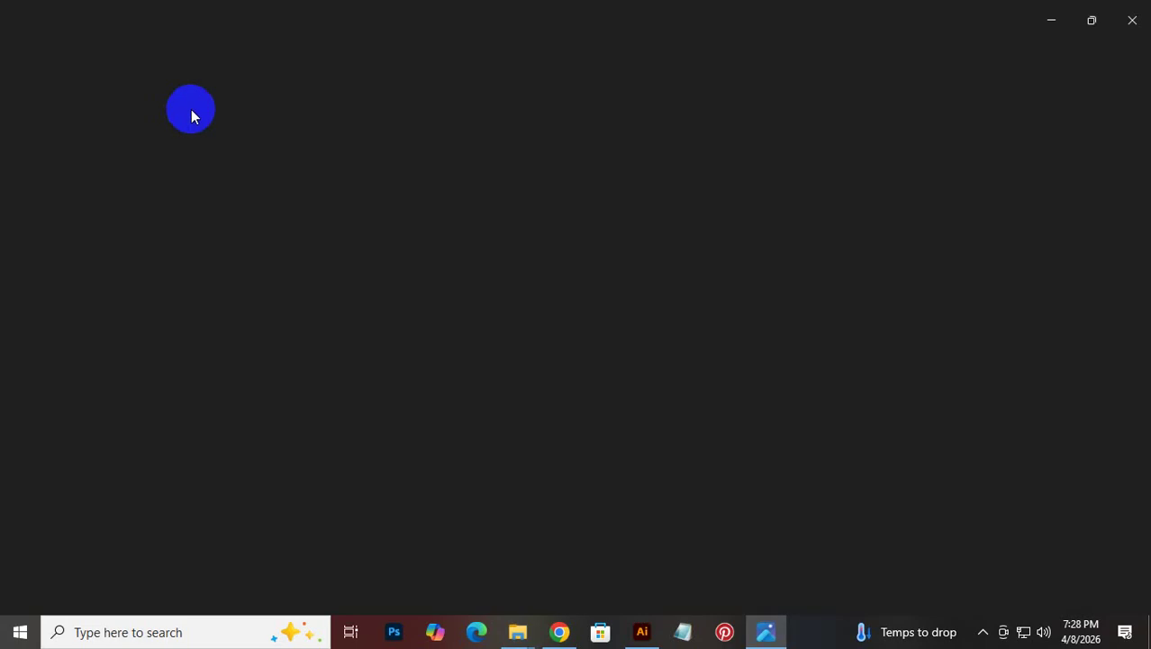
Capture the SUMMER lettering as a 336x95 screenshot and save it to the Desktop as JPEG Screenshot_1, replacing the existing file
{"action": "left_click", "coordinate": [983, 633]}
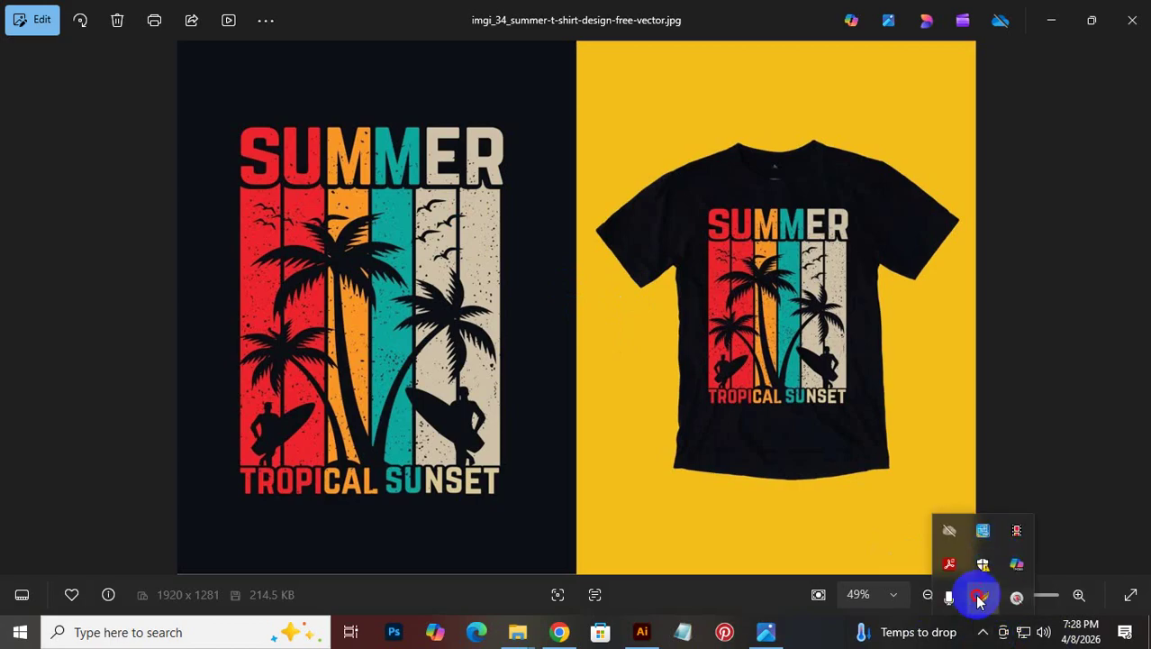
{"action": "left_click", "coordinate": [982, 597]}
{"action": "mouse_move", "coordinate": [228, 115]}
{"action": "left_mouse_down"}
{"action": "mouse_move", "coordinate": [264, 142]}
{"action": "mouse_move", "coordinate": [494, 180]}
{"action": "mouse_move", "coordinate": [521, 204]}
{"action": "mouse_move", "coordinate": [512, 196]}
{"action": "left_mouse_up"}
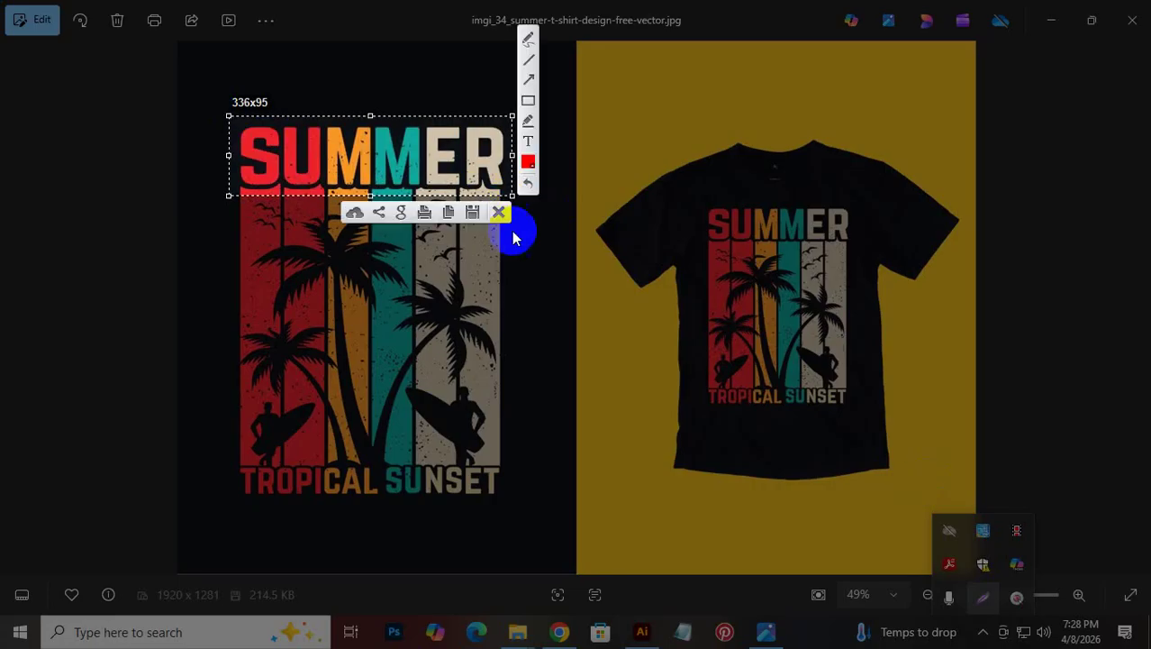
{"action": "left_click", "coordinate": [473, 213]}
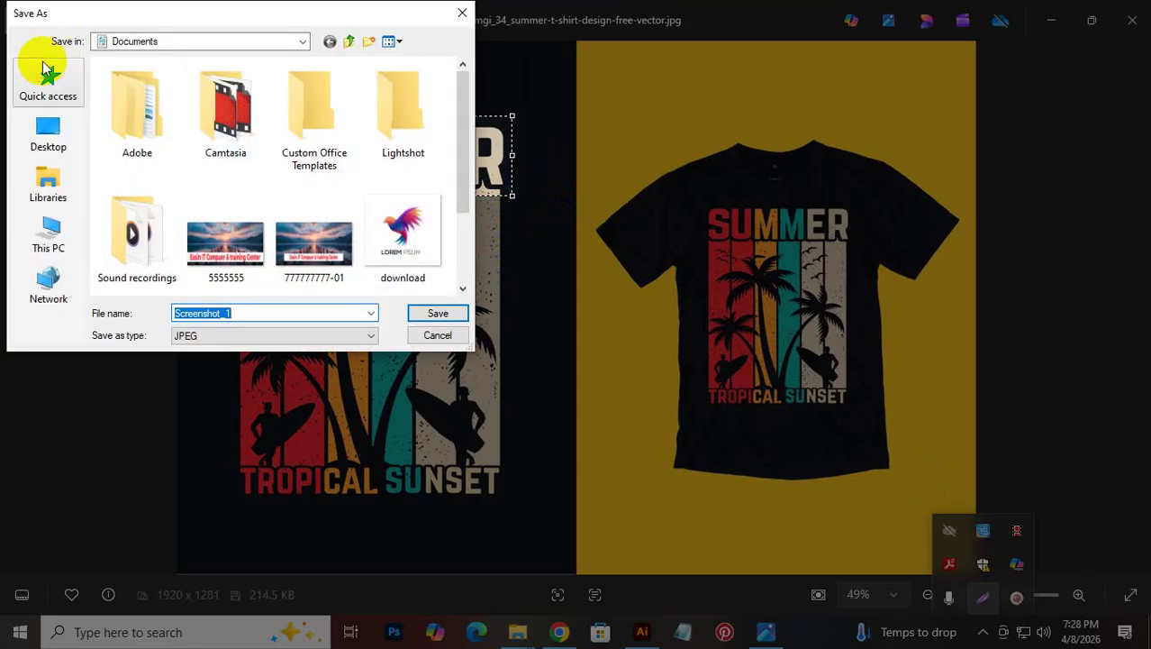
{"action": "left_click", "coordinate": [68, 146]}
{"action": "left_click", "coordinate": [438, 312]}
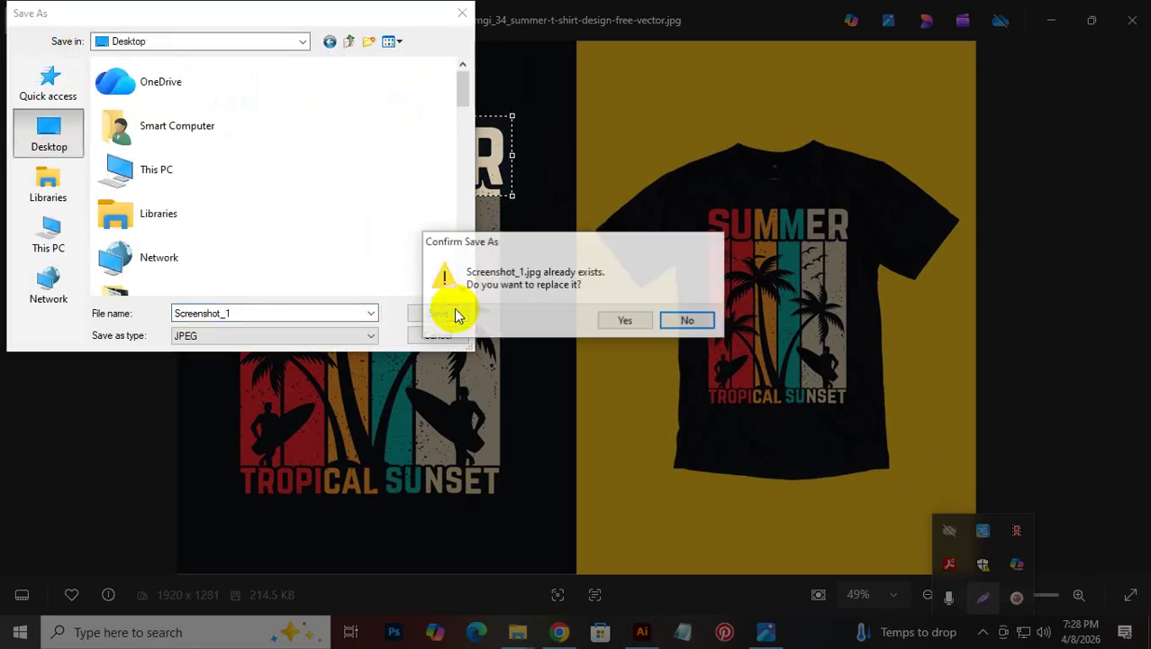
{"action": "left_click", "coordinate": [627, 321]}
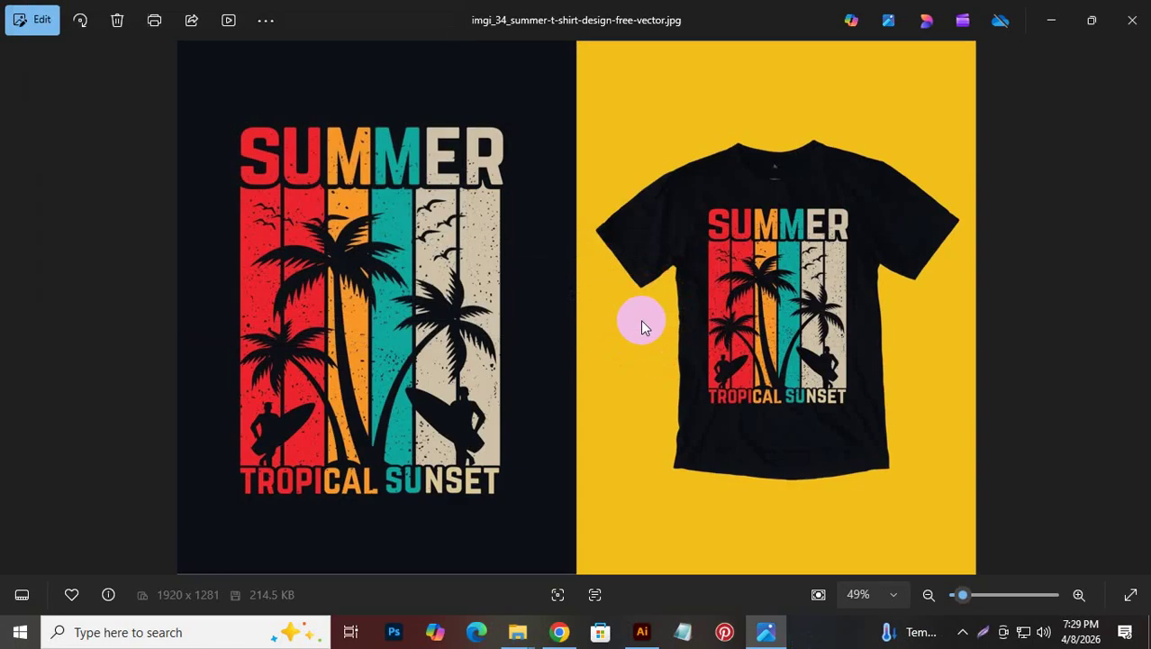
{"action": "left_click", "coordinate": [1054, 23]}
Switch to Chrome, search Google for "find the font" in a new tab and open the WhatTheFont Font Finder
{"action": "left_click", "coordinate": [558, 632]}
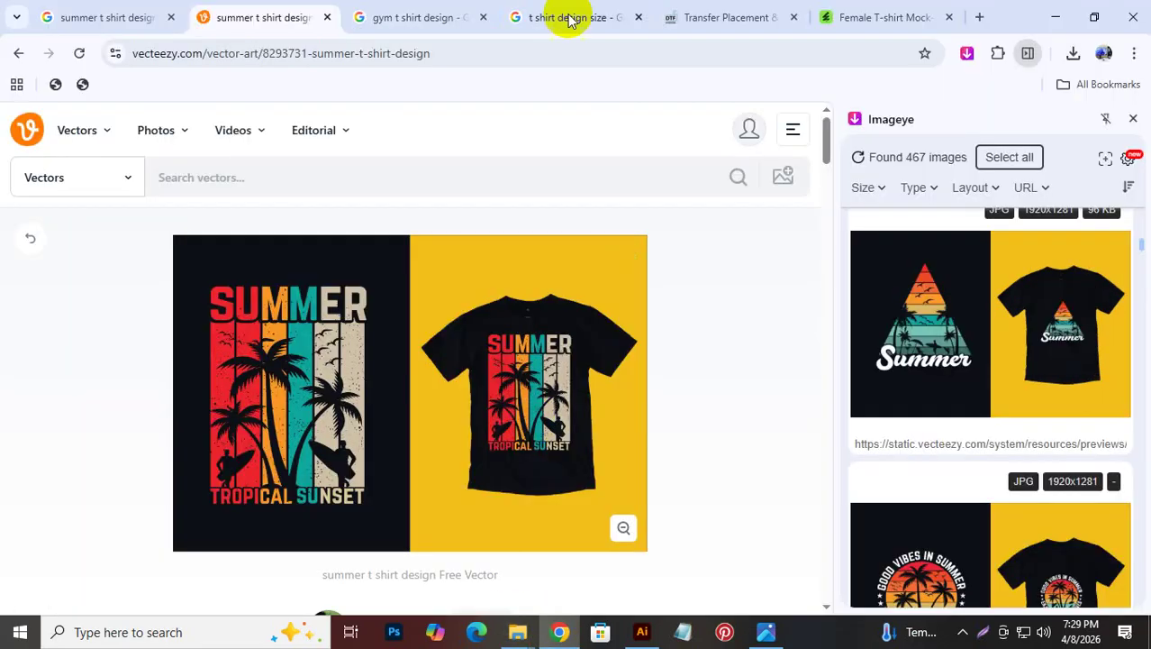
{"action": "left_click", "coordinate": [988, 16]}
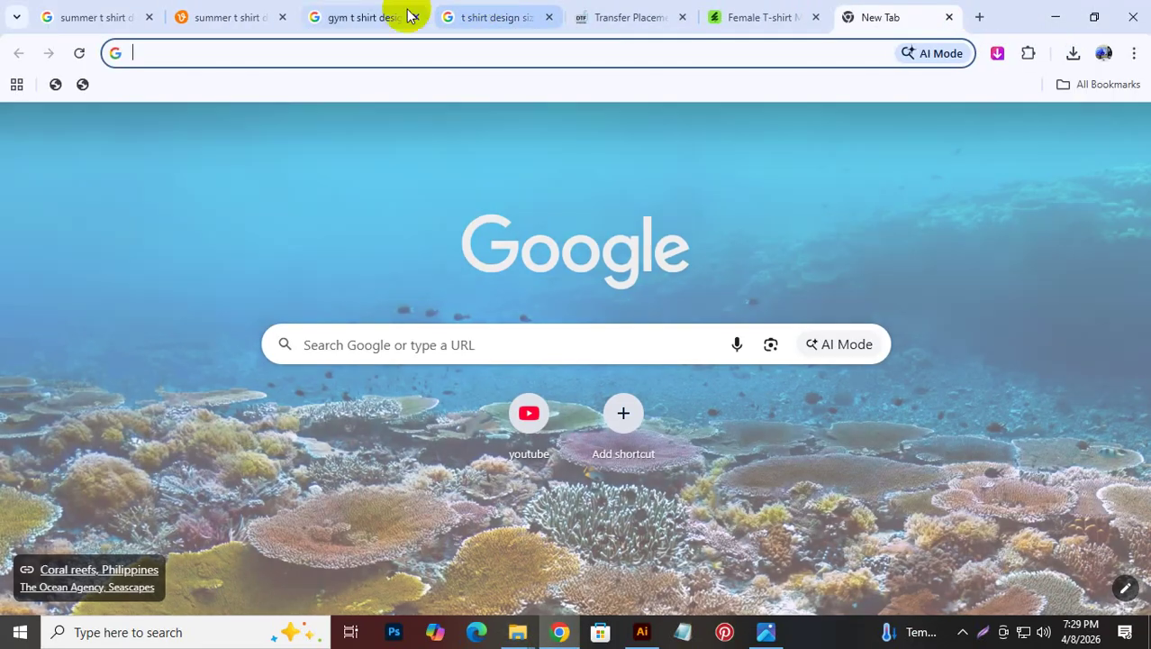
{"action": "type", "text": "find "}
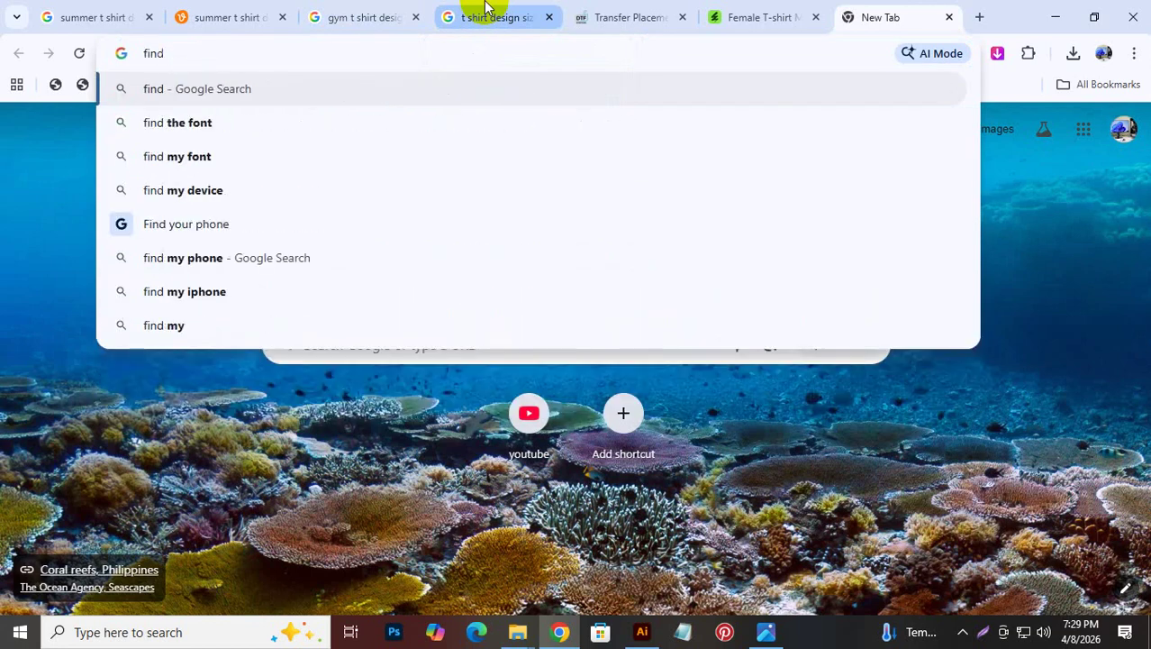
{"action": "type", "text": "my"}
{"action": "key", "text": "BackSpace"}
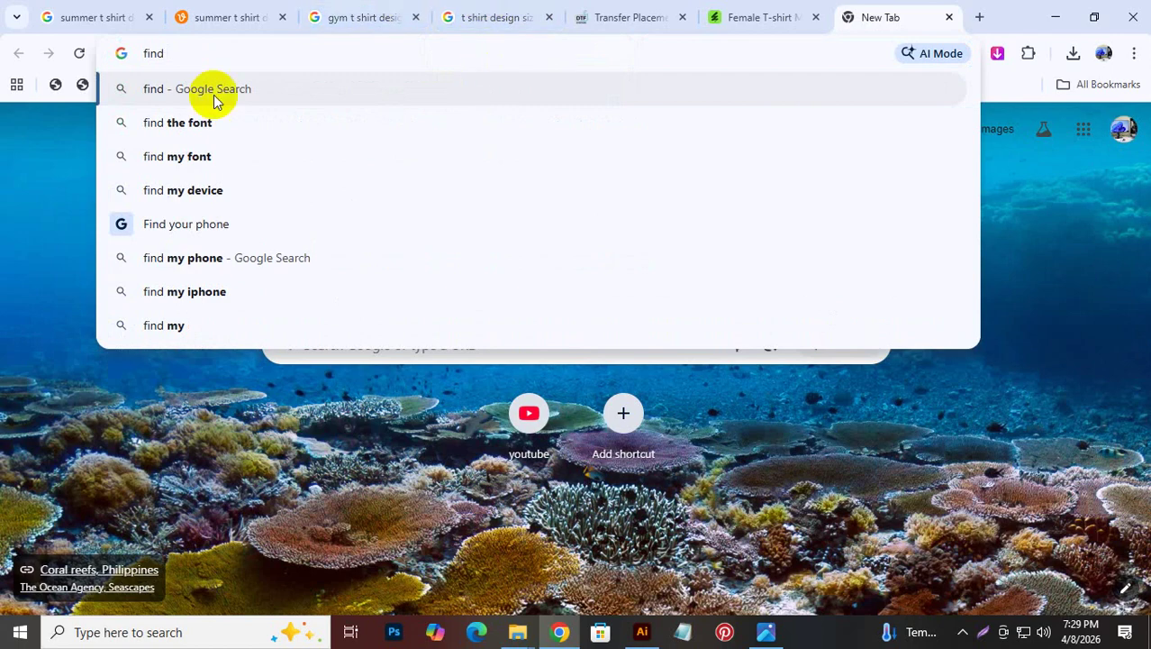
{"action": "left_click", "coordinate": [159, 130]}
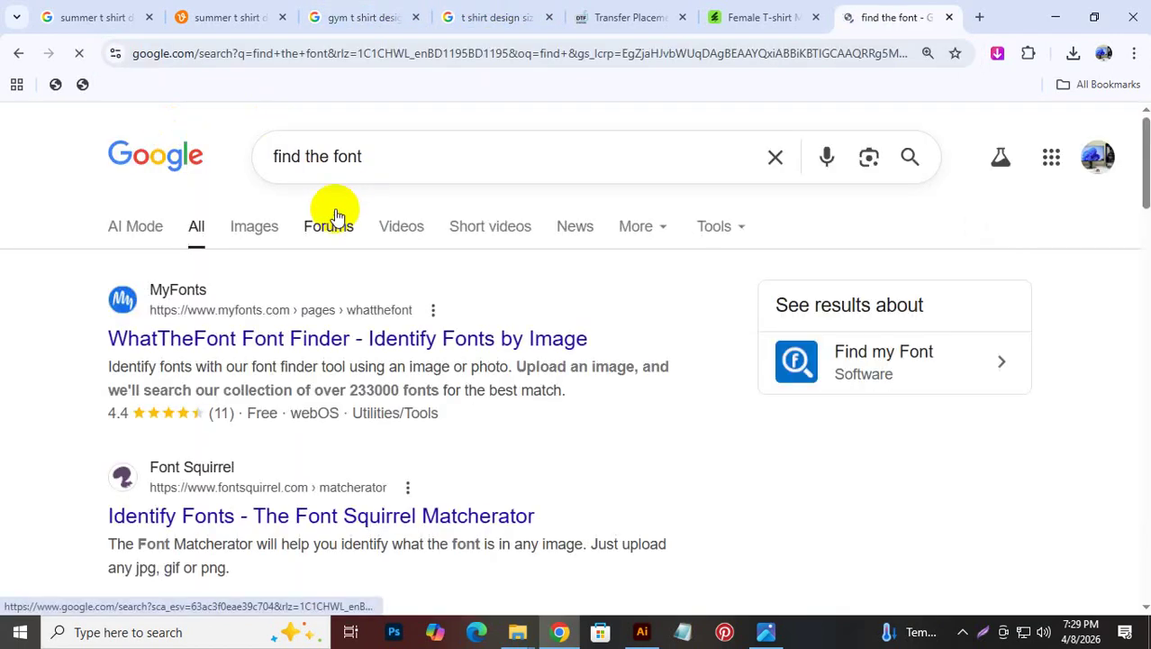
{"action": "left_click", "coordinate": [184, 338]}
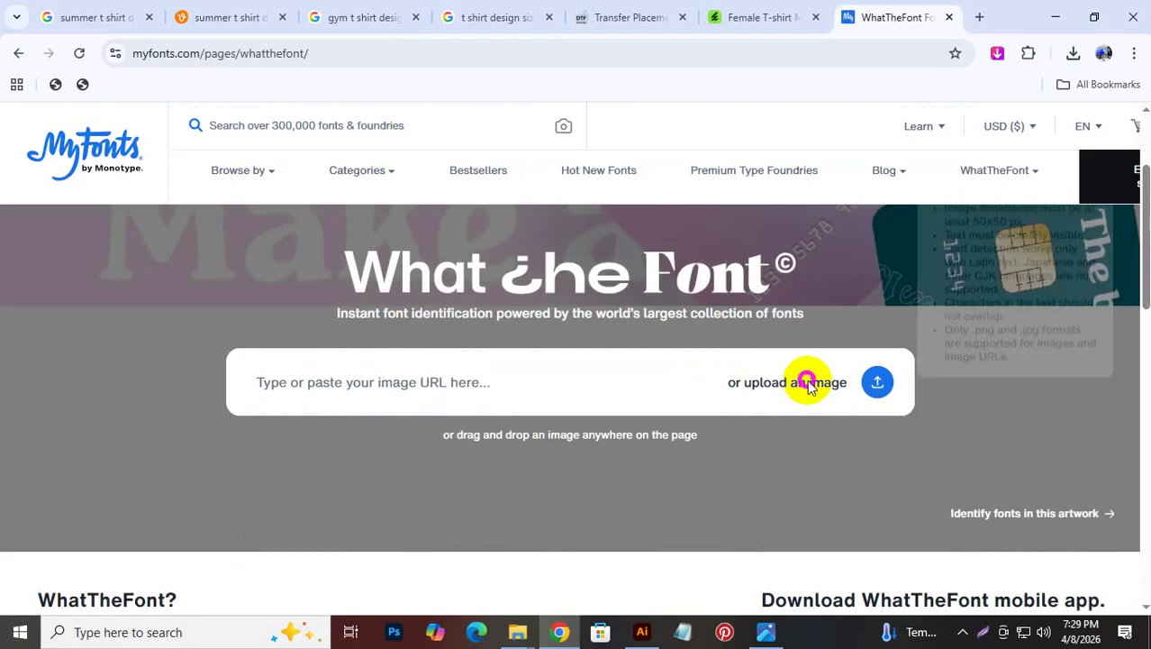
Upload the Screenshot_1 image from the Desktop to WhatTheFont
{"action": "left_click", "coordinate": [808, 383]}
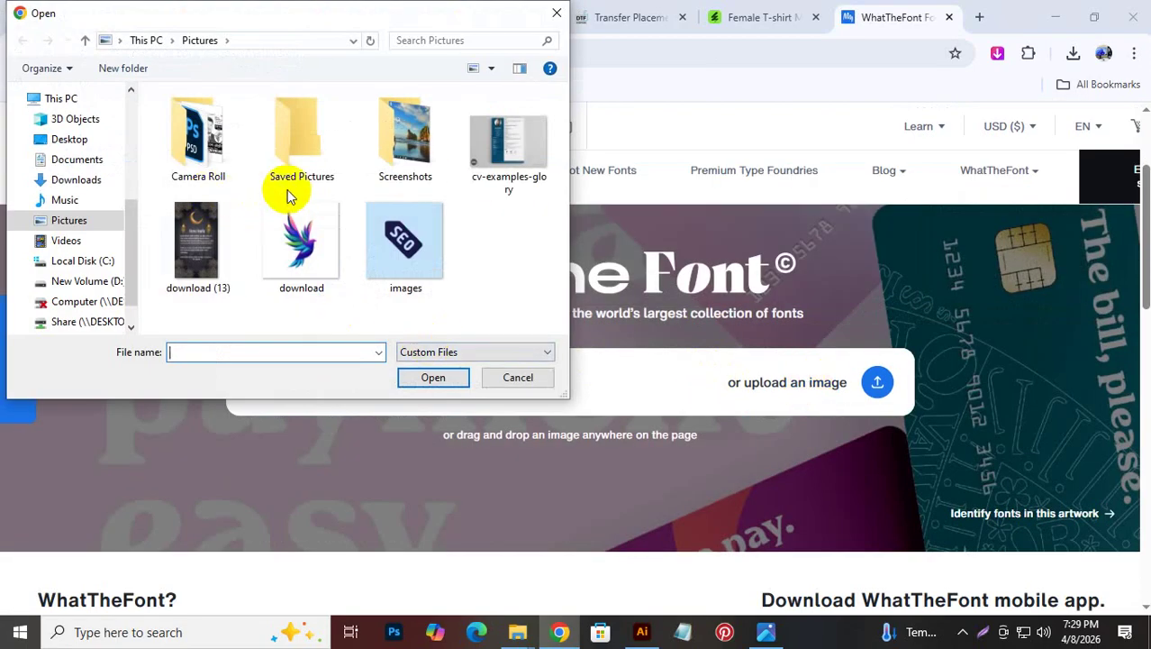
{"action": "left_click", "coordinate": [70, 138]}
{"action": "scroll", "coordinate": [359, 198], "scroll_direction": "down", "scroll_amount": 2}
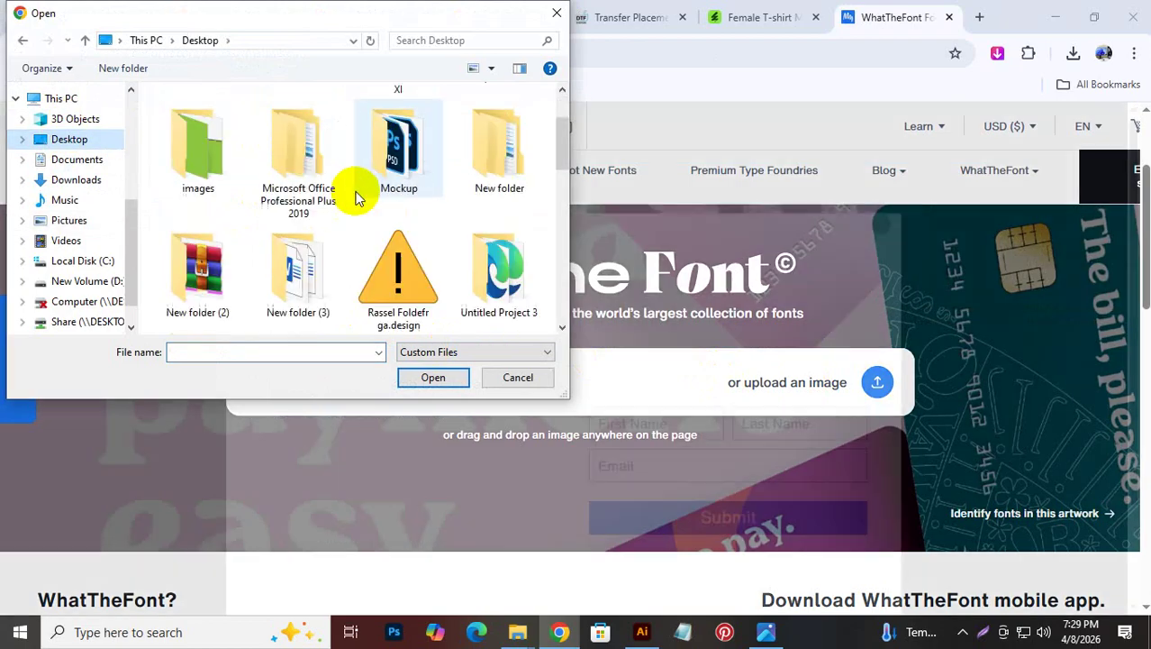
{"action": "scroll", "coordinate": [358, 193], "scroll_direction": "down", "scroll_amount": 5}
{"action": "scroll", "coordinate": [325, 236], "scroll_direction": "up", "scroll_amount": 2}
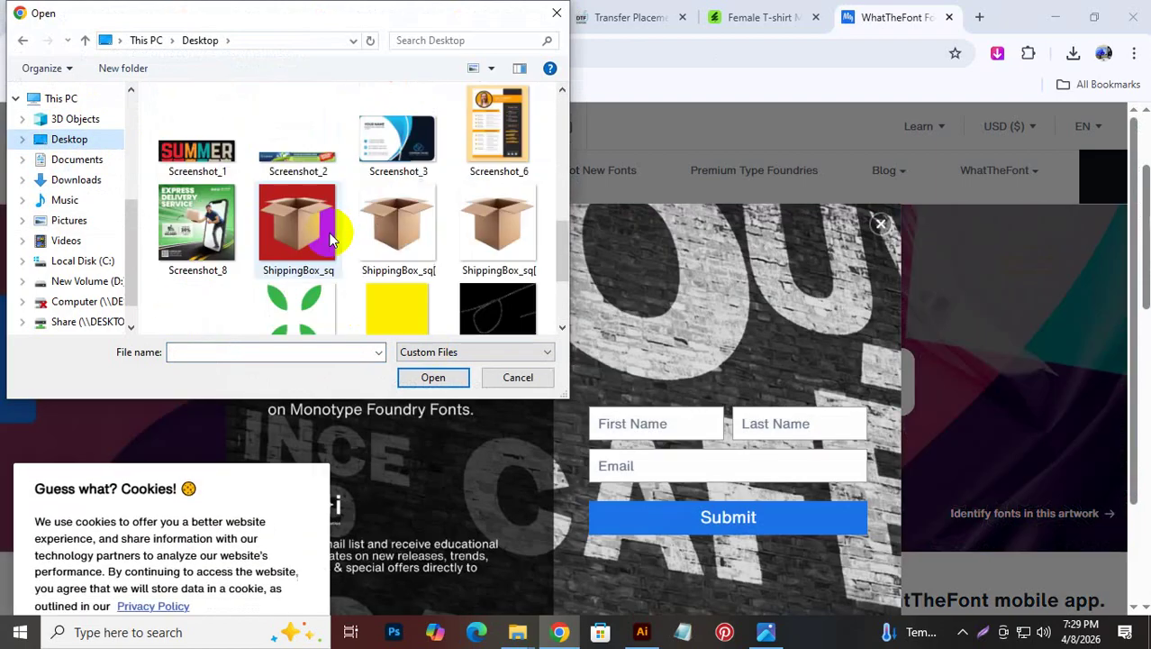
{"action": "left_click", "coordinate": [198, 163]}
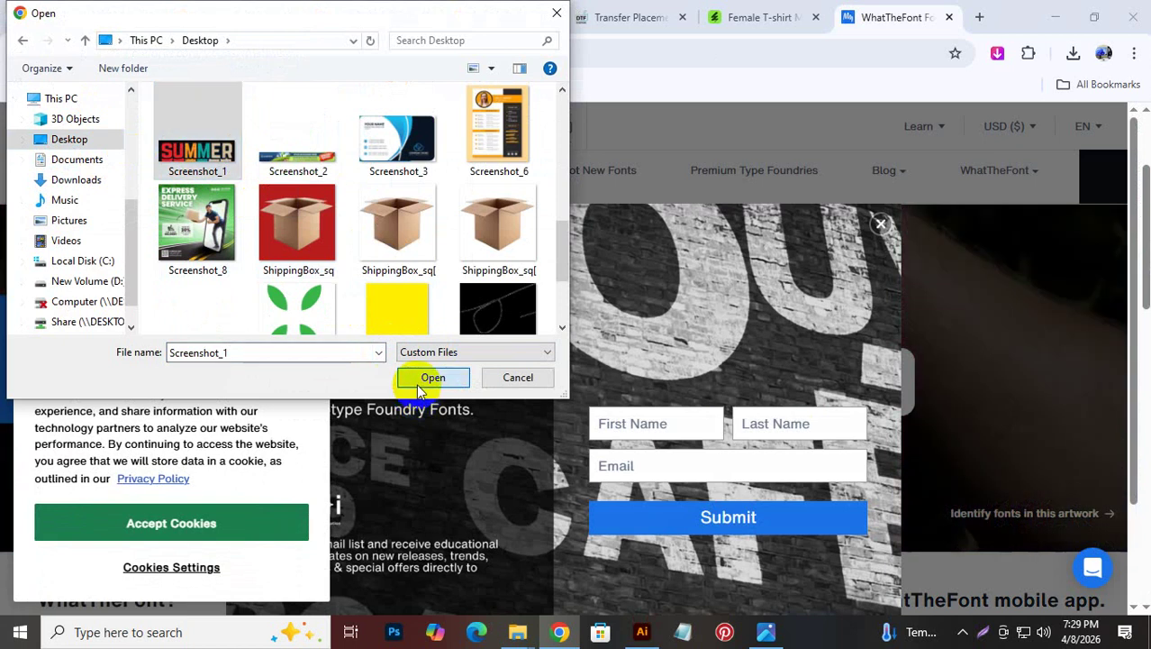
{"action": "left_click", "coordinate": [433, 377]}
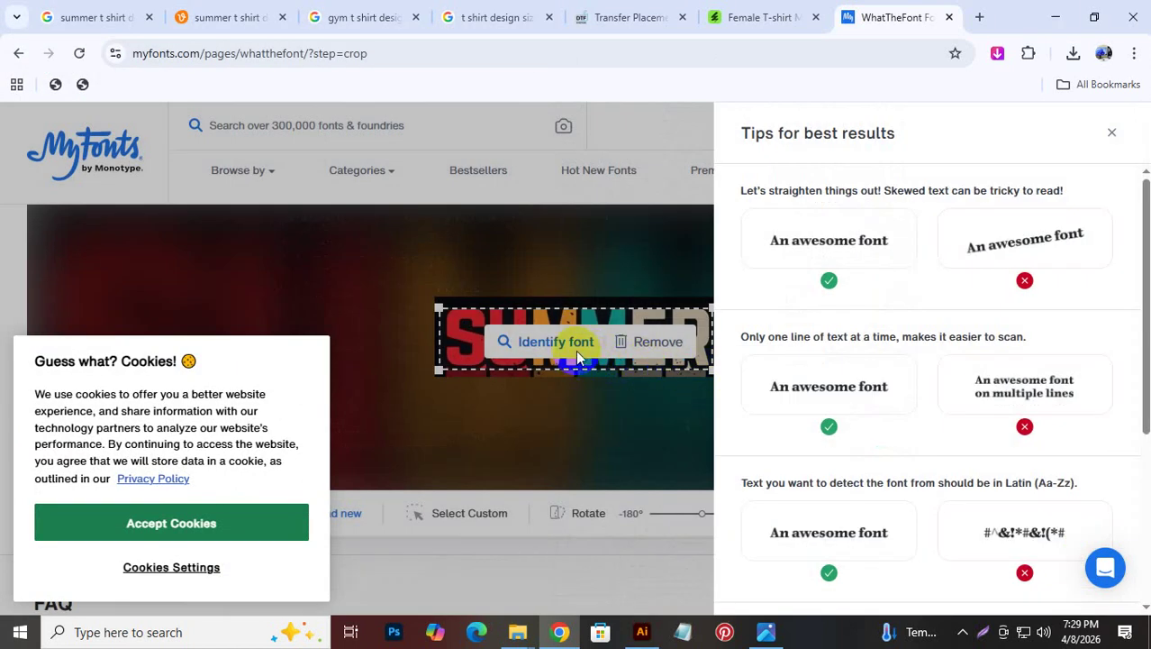
Dismiss the tips, accept the cookies and start identifying the font of the cropped SUMMER lettering
{"action": "left_click", "coordinate": [562, 341]}
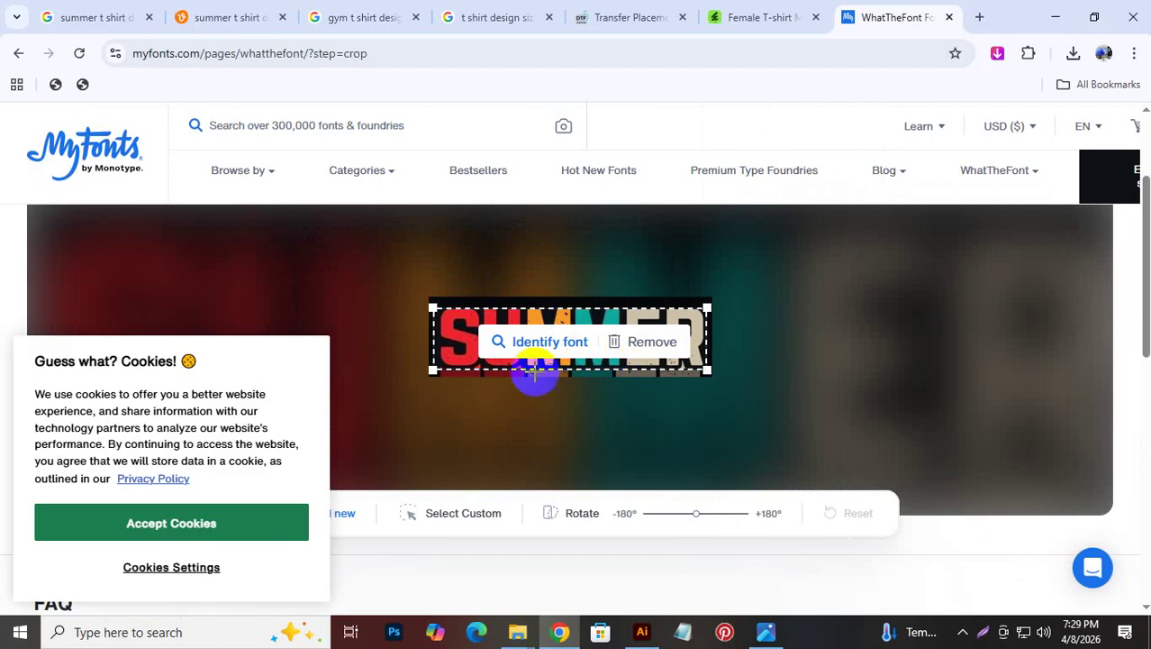
{"action": "left_click", "coordinate": [183, 525]}
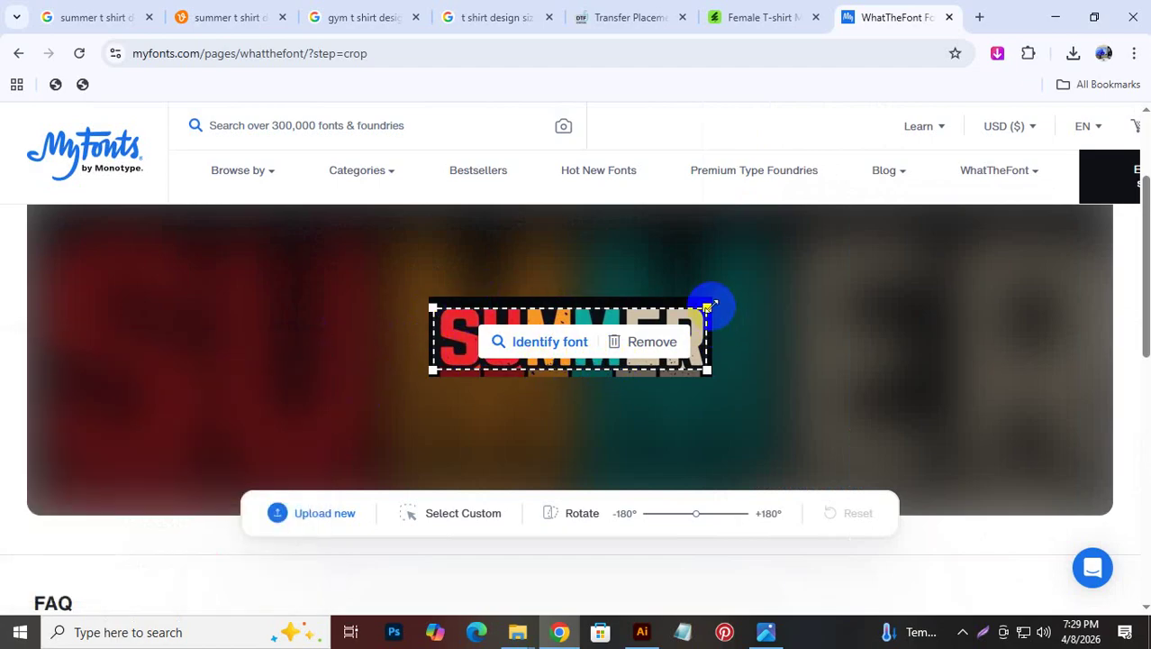
{"action": "left_click", "coordinate": [515, 344]}
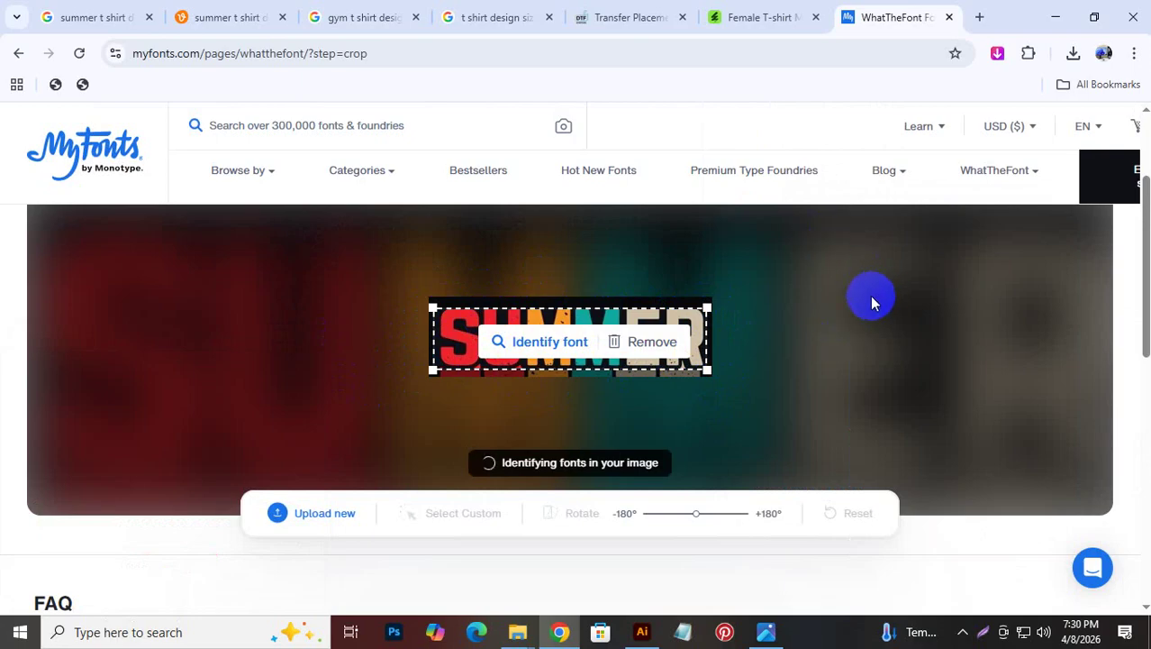
{"action": "scroll", "coordinate": [575, 425], "scroll_direction": "down", "scroll_amount": 4}
{"action": "scroll", "coordinate": [571, 419], "scroll_direction": "up", "scroll_amount": 4}
{"action": "left_click", "coordinate": [502, 341]}
Close the T-shirt design size, Transfer Placement and summer T-shirt Google search tabs, and return to WhatTheFont
{"action": "left_click", "coordinate": [548, 17]}
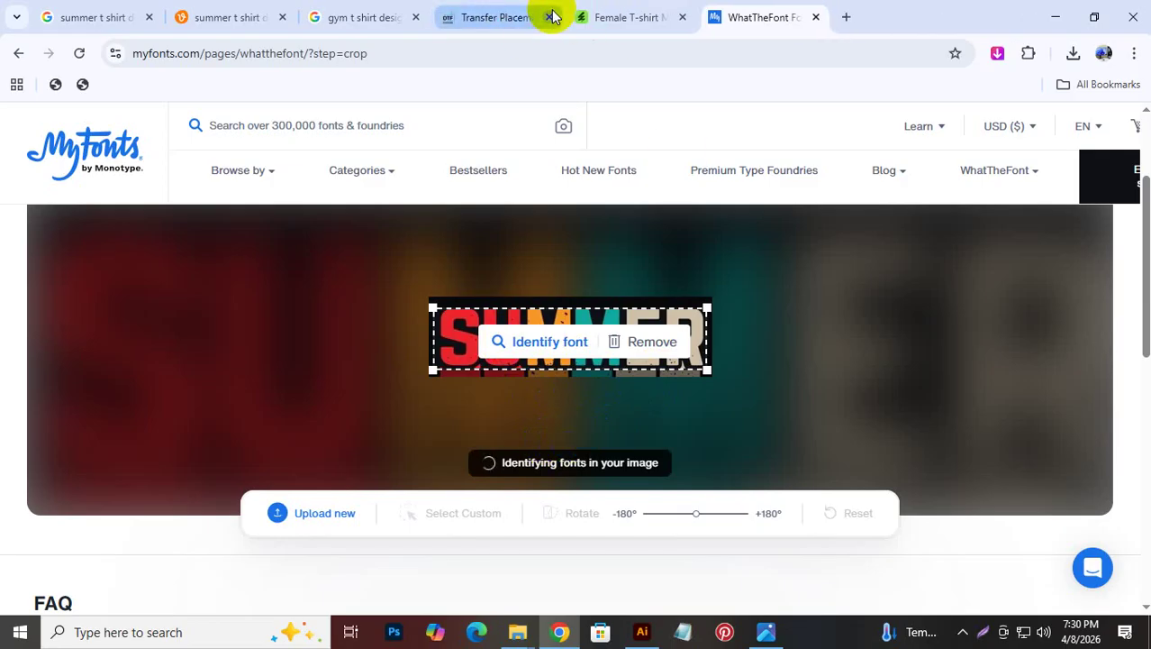
{"action": "left_click", "coordinate": [551, 17]}
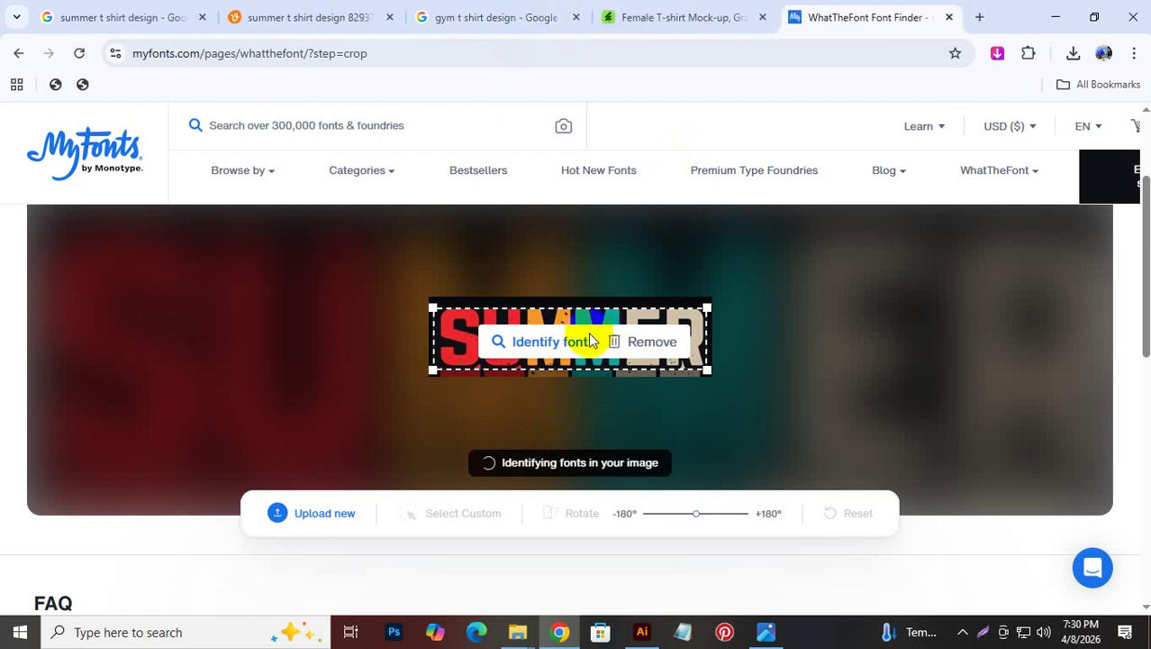
{"action": "left_click", "coordinate": [132, 7]}
{"action": "left_click", "coordinate": [202, 17]}
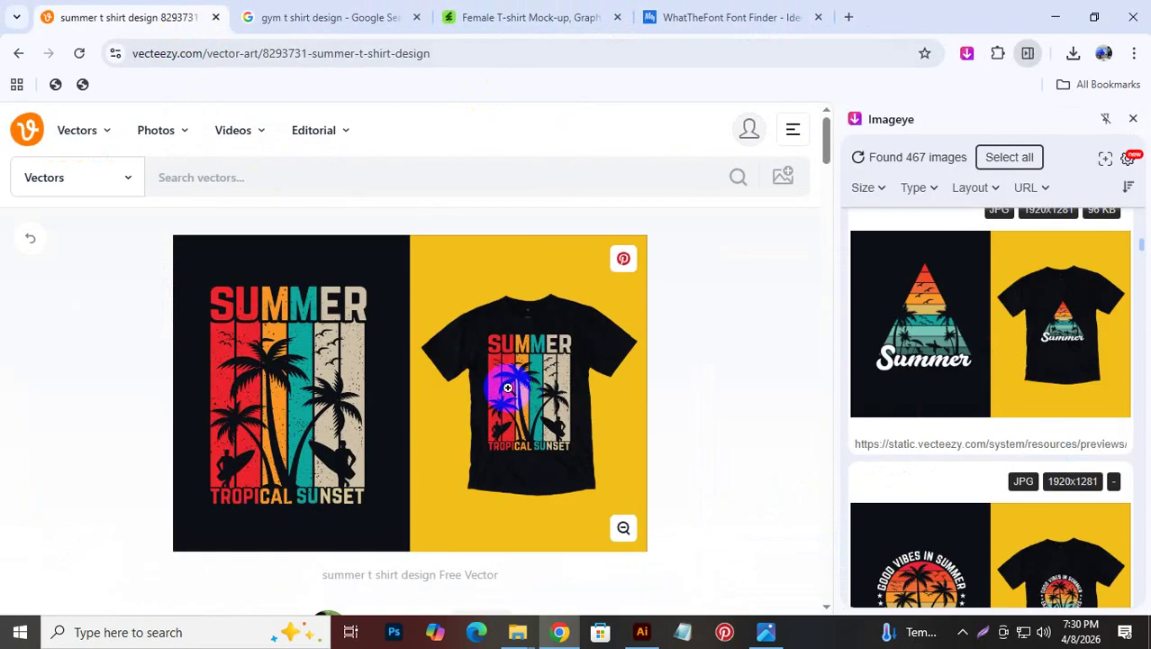
{"action": "left_click", "coordinate": [743, 25]}
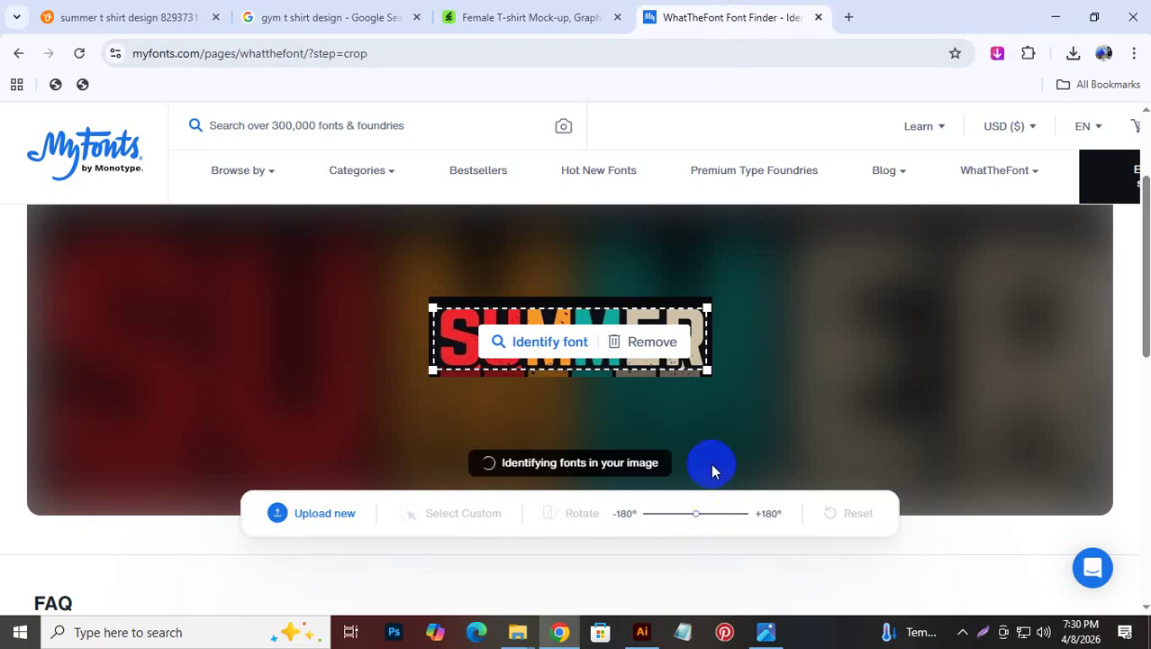
Run the font identification on the SUMMER crop again to get the list of matching fonts
{"action": "scroll", "coordinate": [712, 466], "scroll_direction": "down", "scroll_amount": 10}
{"action": "scroll", "coordinate": [715, 473], "scroll_direction": "up", "scroll_amount": 15}
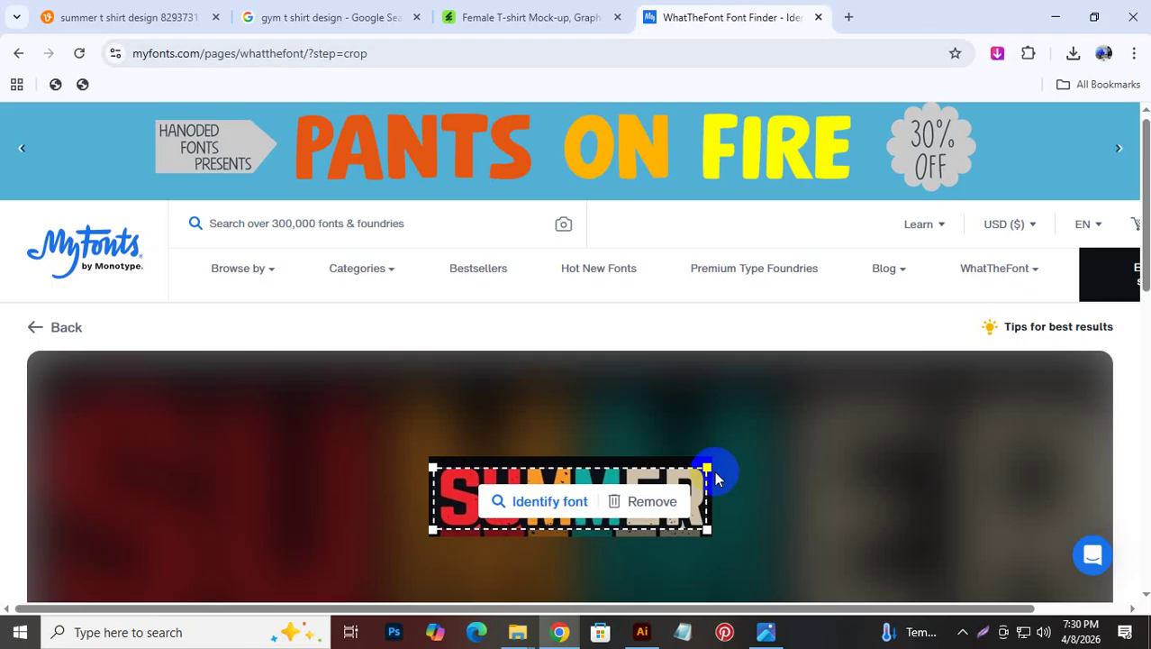
{"action": "scroll", "coordinate": [717, 479], "scroll_direction": "up", "scroll_amount": 1}
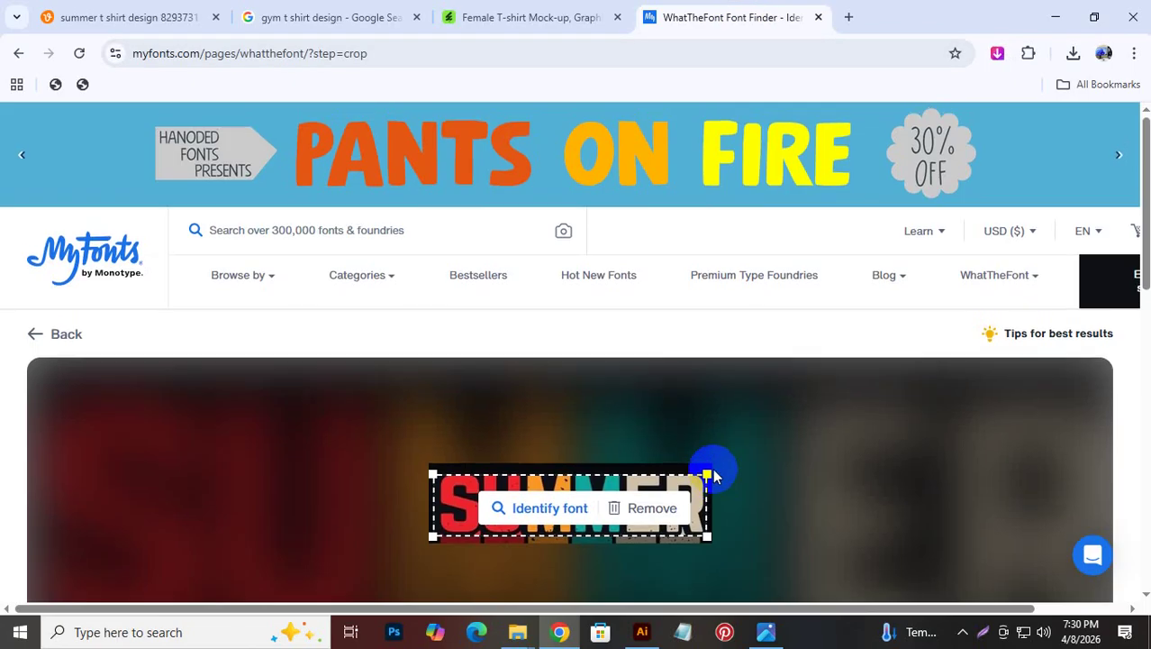
{"action": "left_click", "coordinate": [549, 508]}
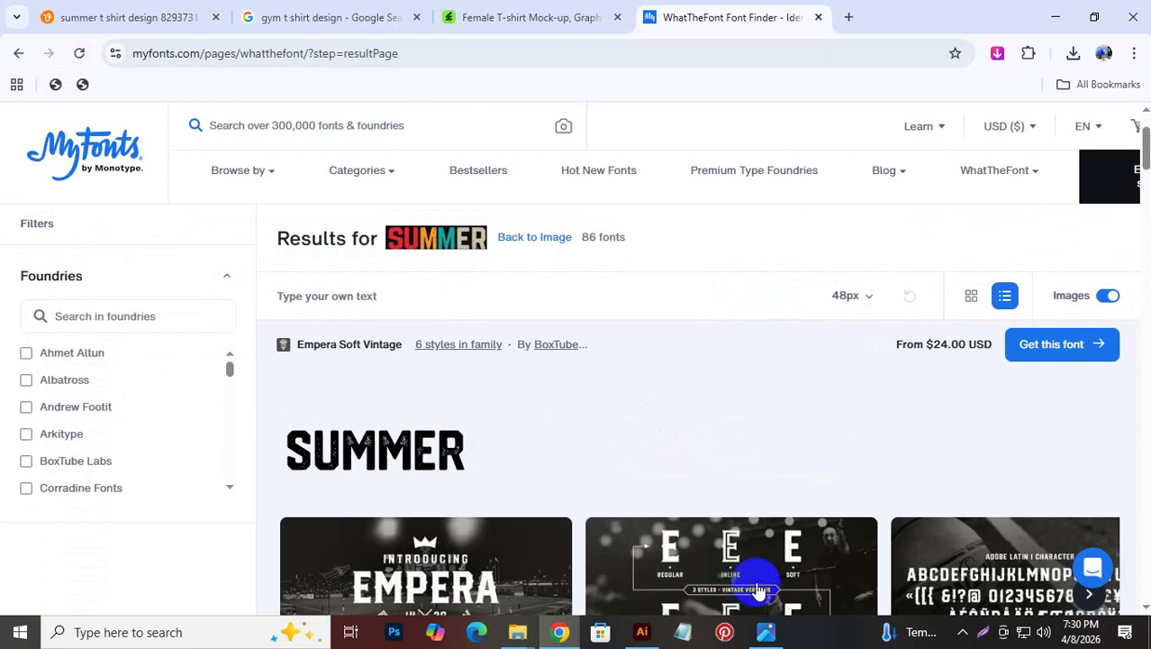
Compare the Empera Soft Vintage match with the SUMMER lettering in the reference T-shirt image, switching between Photos and the browser
{"action": "left_click", "coordinate": [766, 631]}
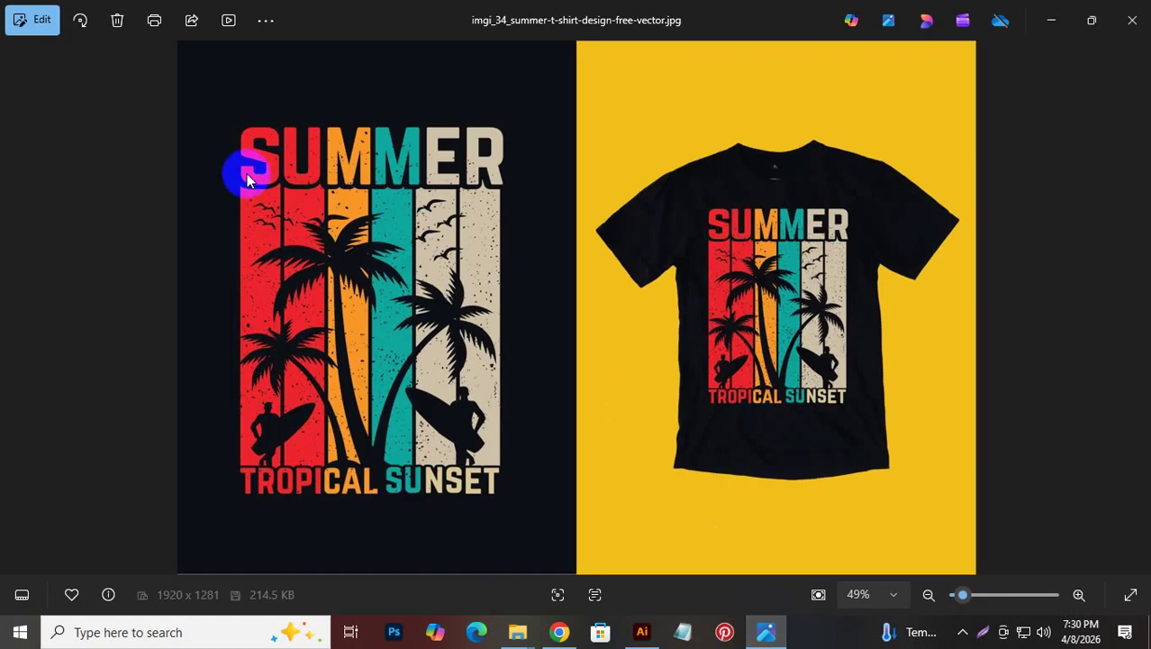
{"action": "left_click", "coordinate": [1050, 24]}
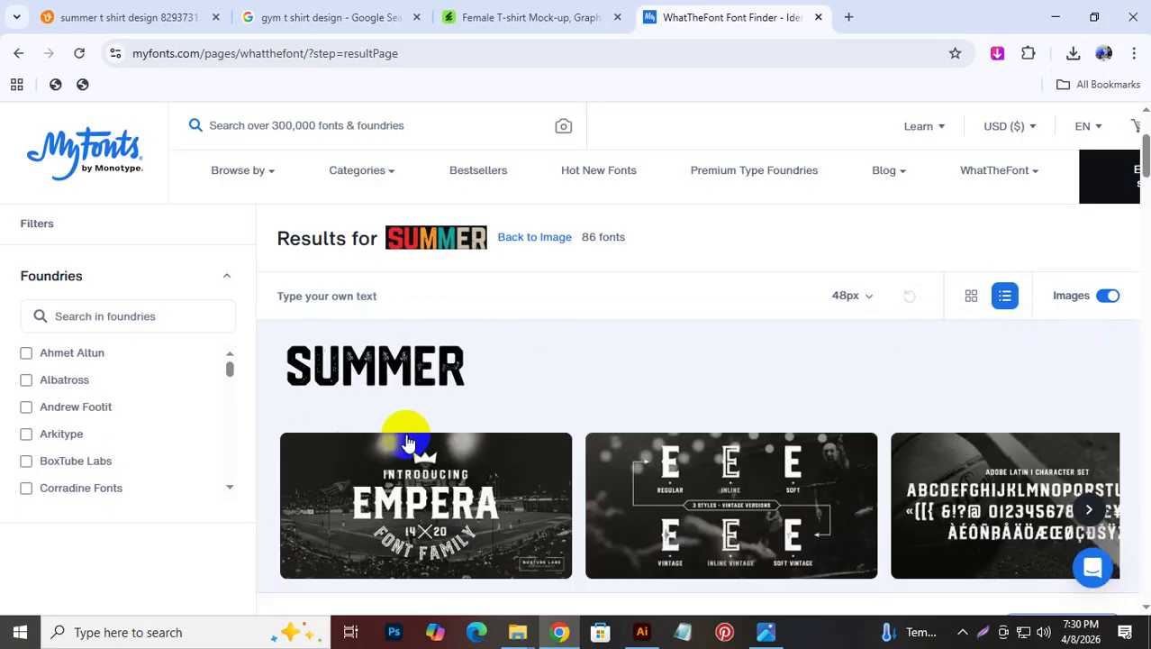
{"action": "left_click", "coordinate": [768, 634]}
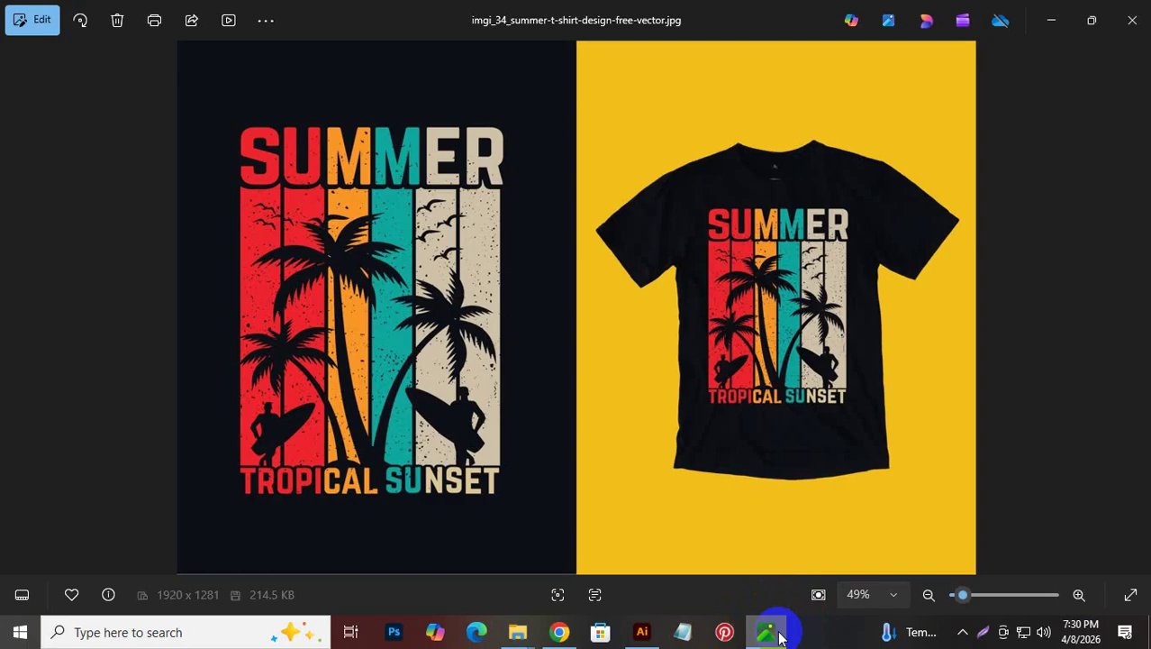
{"action": "left_click", "coordinate": [778, 634]}
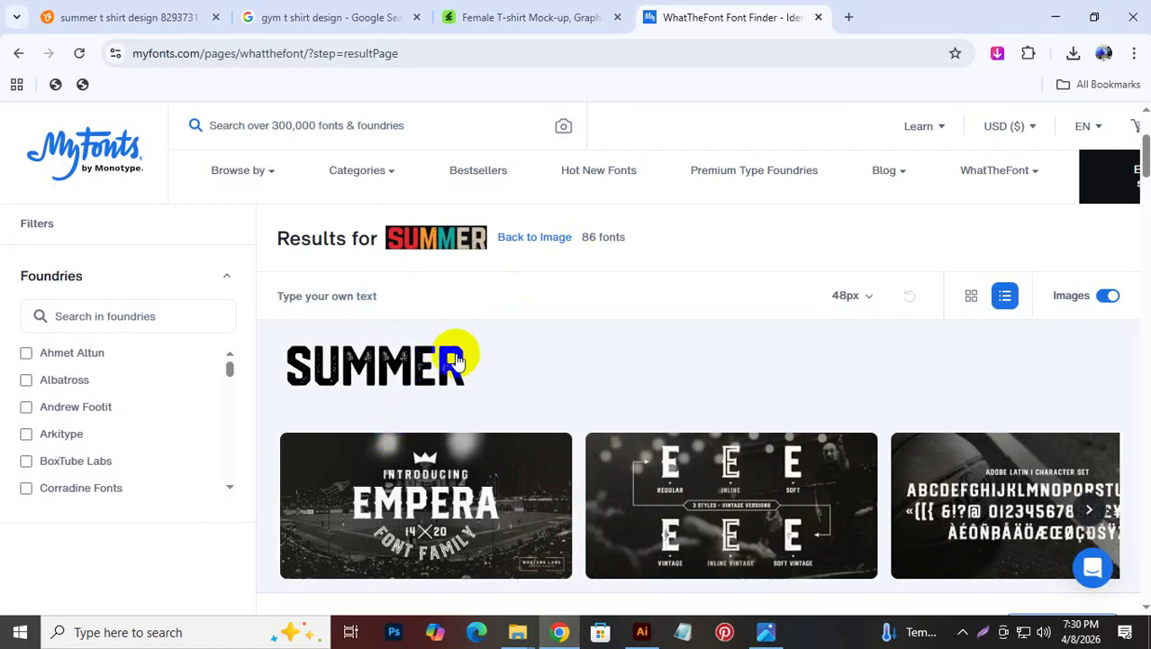
{"action": "left_click", "coordinate": [777, 635]}
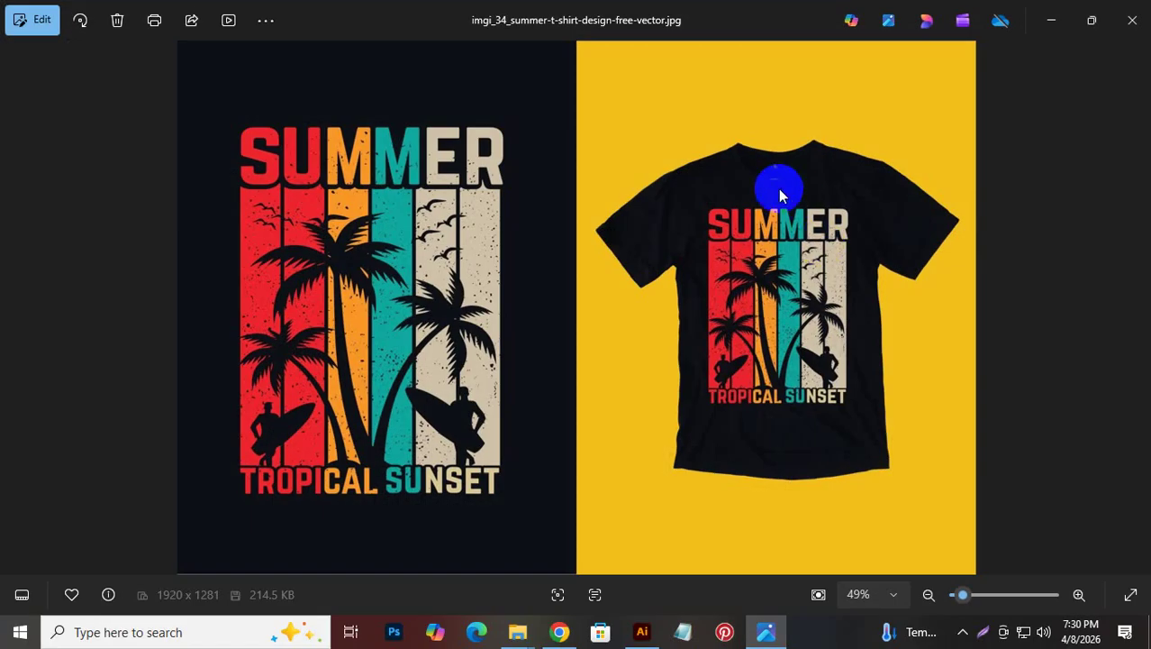
{"action": "left_click", "coordinate": [1070, 18]}
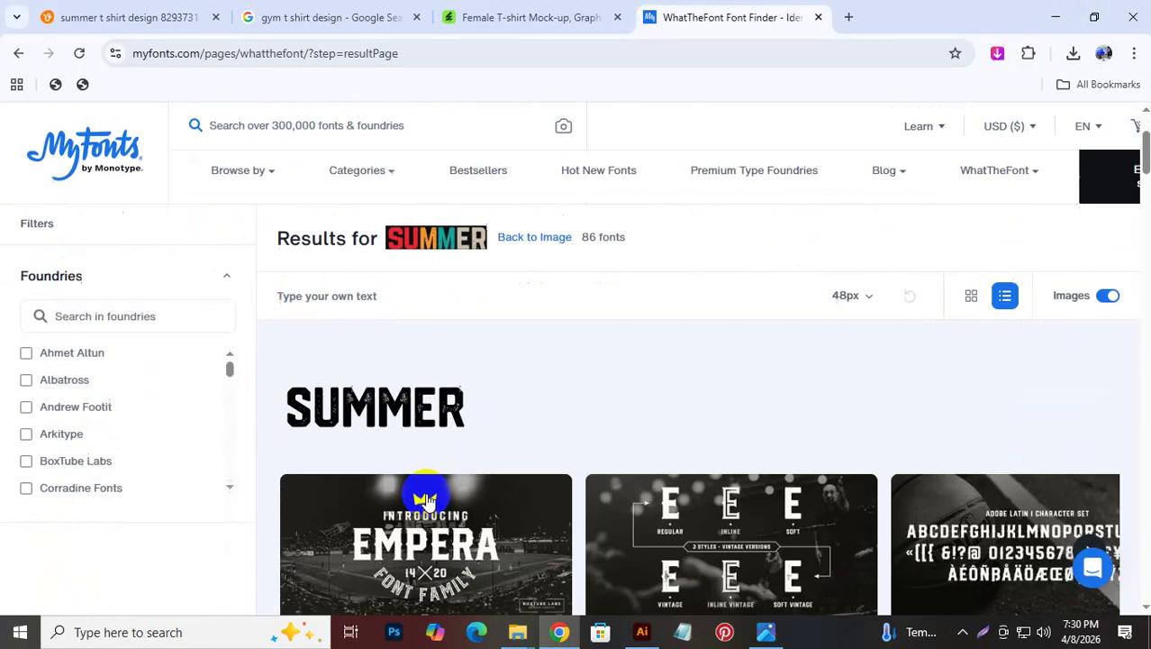
Examine the SUMMER previews of the matching fonts from Empera Soft down to TT Lakes Neue Condensed
{"action": "scroll", "coordinate": [425, 496], "scroll_direction": "down", "scroll_amount": 2}
{"action": "scroll", "coordinate": [424, 490], "scroll_direction": "up", "scroll_amount": 2}
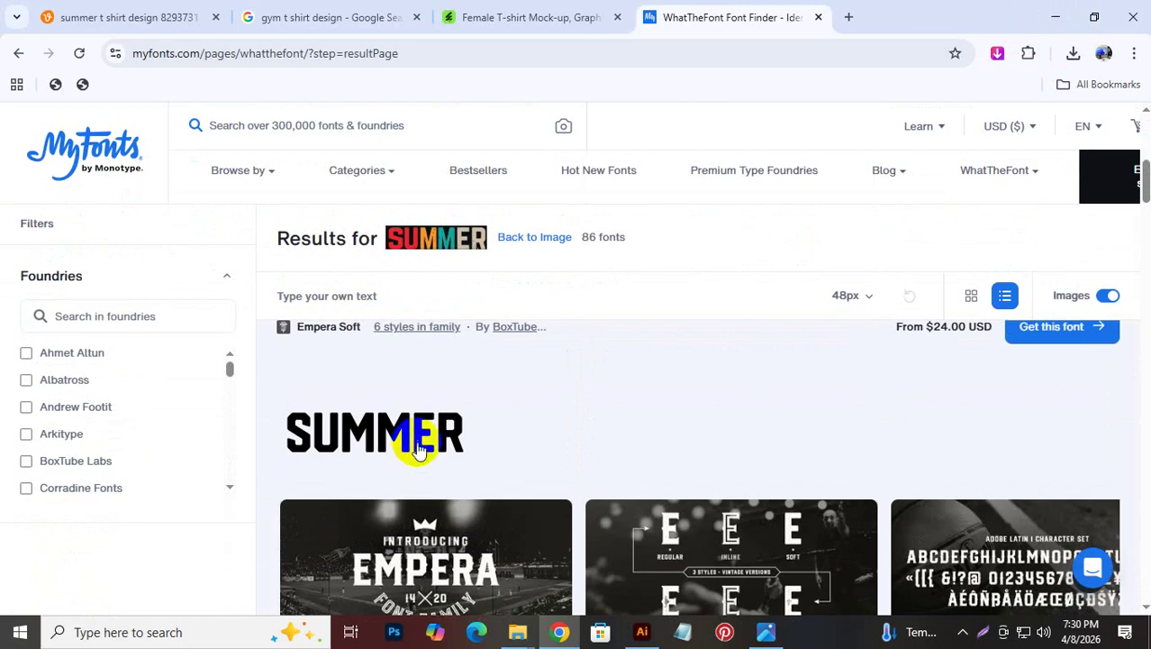
{"action": "scroll", "coordinate": [418, 451], "scroll_direction": "down", "scroll_amount": 2}
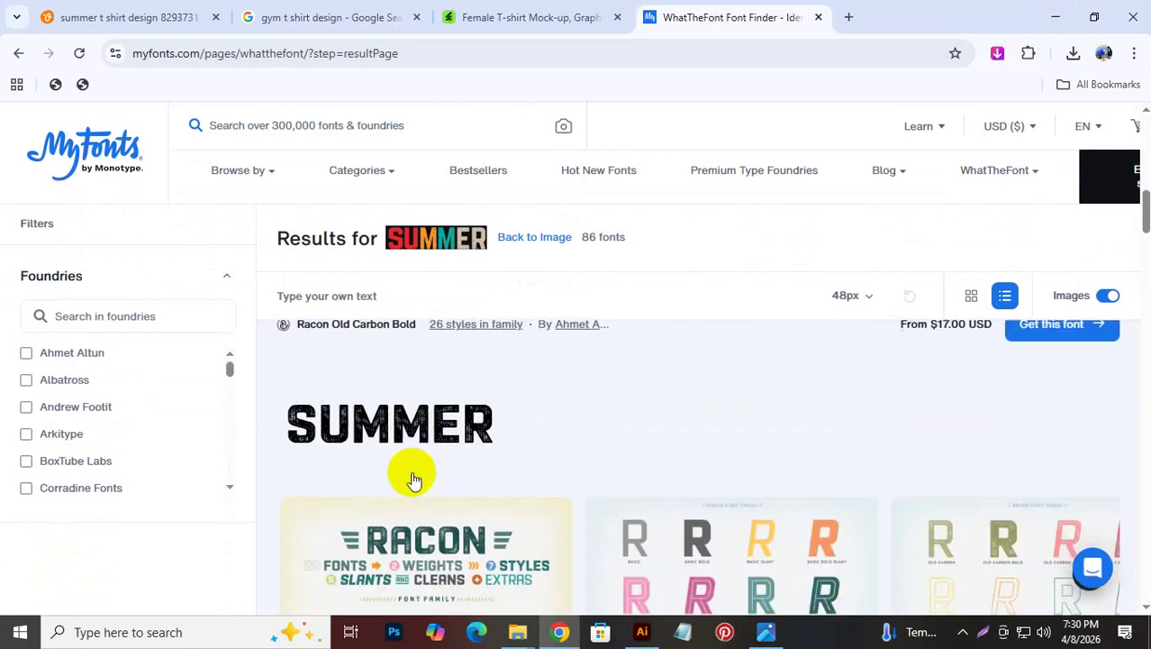
{"action": "scroll", "coordinate": [414, 480], "scroll_direction": "down", "scroll_amount": 3}
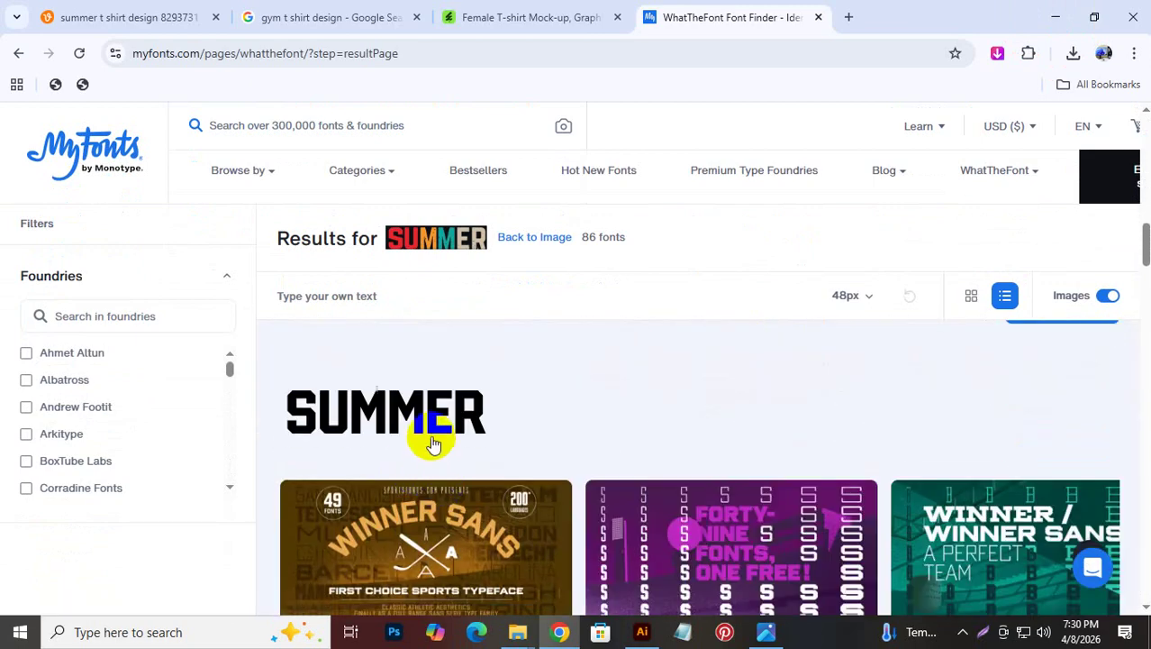
{"action": "scroll", "coordinate": [433, 443], "scroll_direction": "down", "scroll_amount": 2}
{"action": "scroll", "coordinate": [447, 455], "scroll_direction": "down", "scroll_amount": 3}
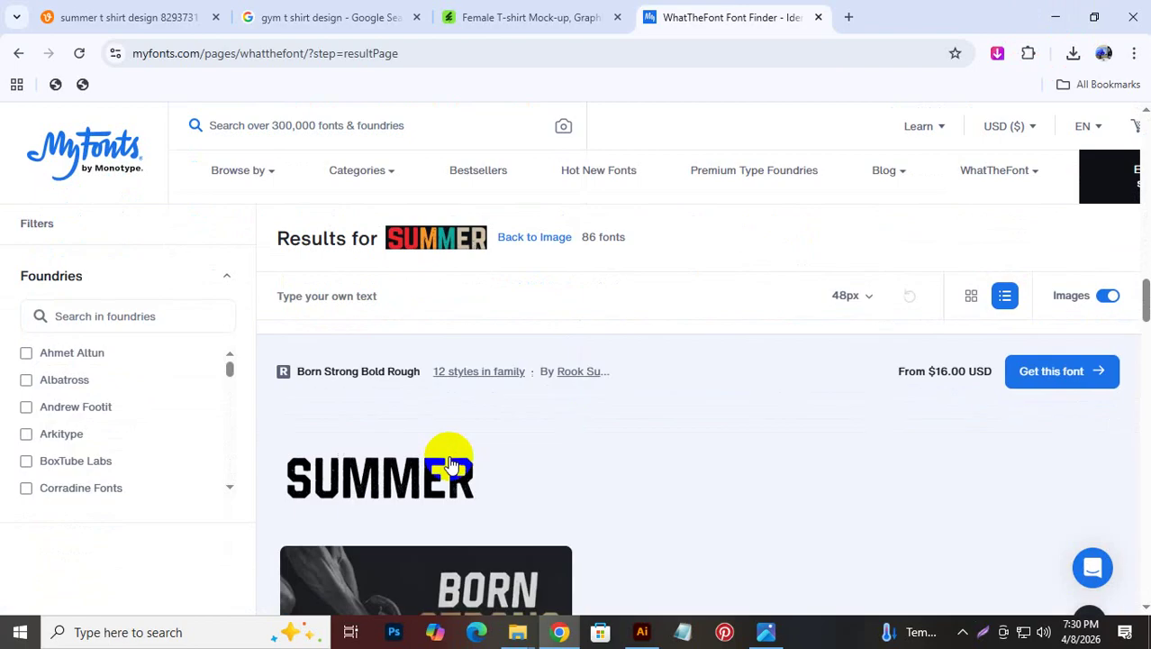
{"action": "scroll", "coordinate": [468, 491], "scroll_direction": "down", "scroll_amount": 2}
{"action": "scroll", "coordinate": [391, 383], "scroll_direction": "up", "scroll_amount": 1}
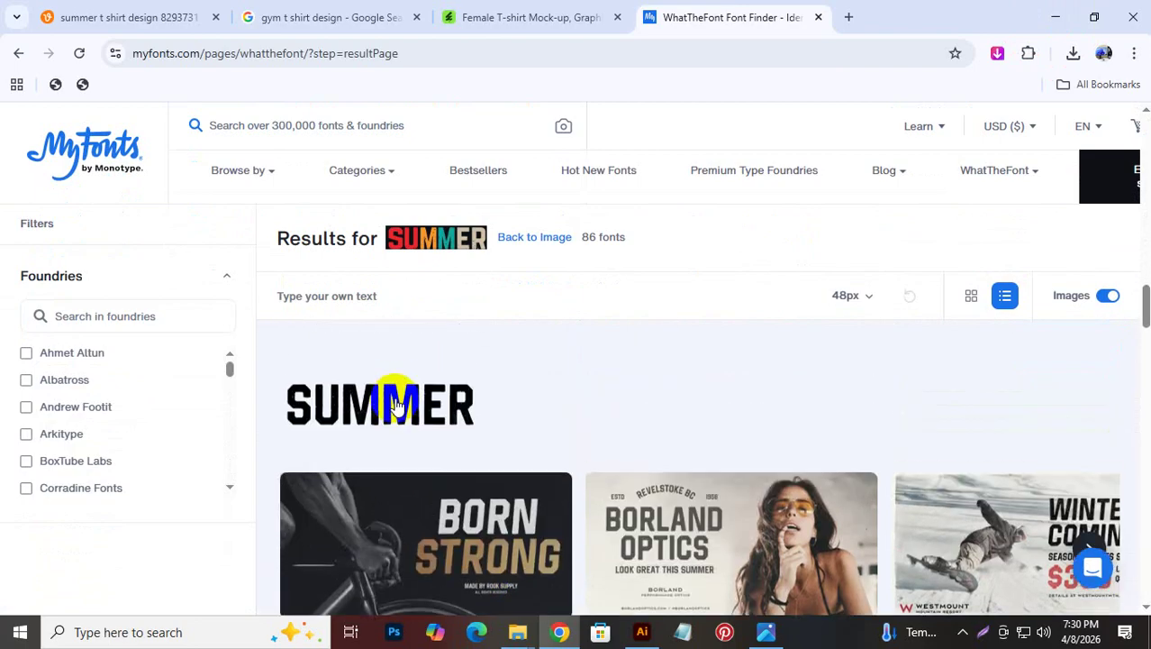
{"action": "scroll", "coordinate": [387, 432], "scroll_direction": "down", "scroll_amount": 3}
{"action": "scroll", "coordinate": [486, 563], "scroll_direction": "down", "scroll_amount": 3}
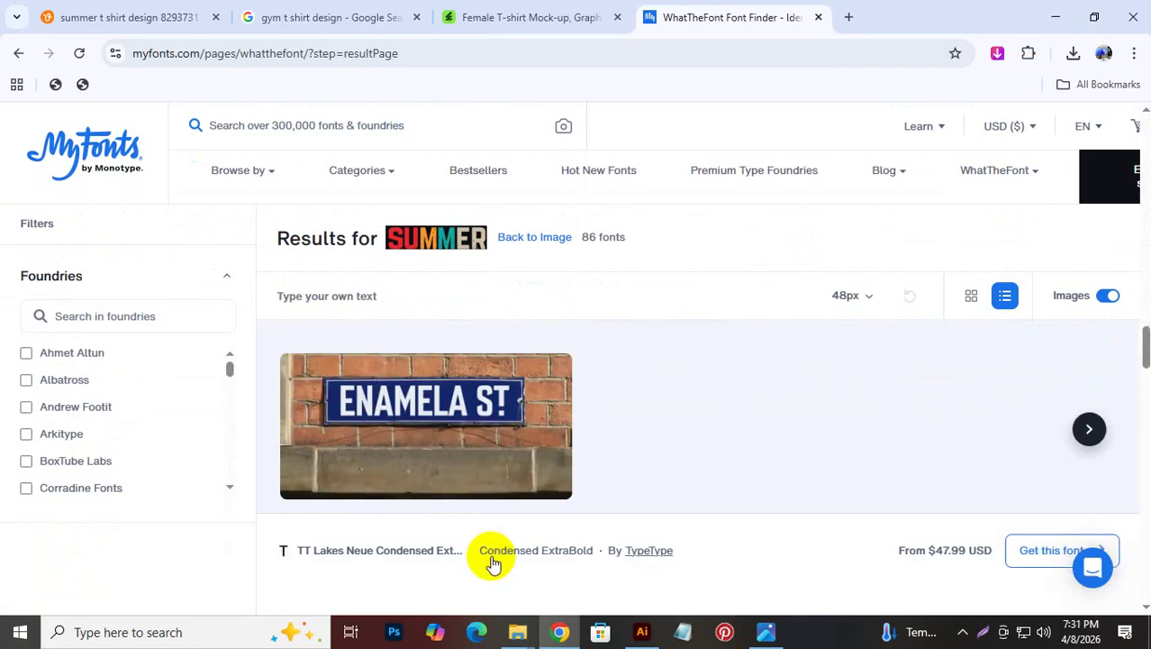
{"action": "scroll", "coordinate": [444, 505], "scroll_direction": "down", "scroll_amount": 3}
{"action": "scroll", "coordinate": [450, 509], "scroll_direction": "up", "scroll_amount": 1}
{"action": "scroll", "coordinate": [451, 509], "scroll_direction": "up", "scroll_amount": 3}
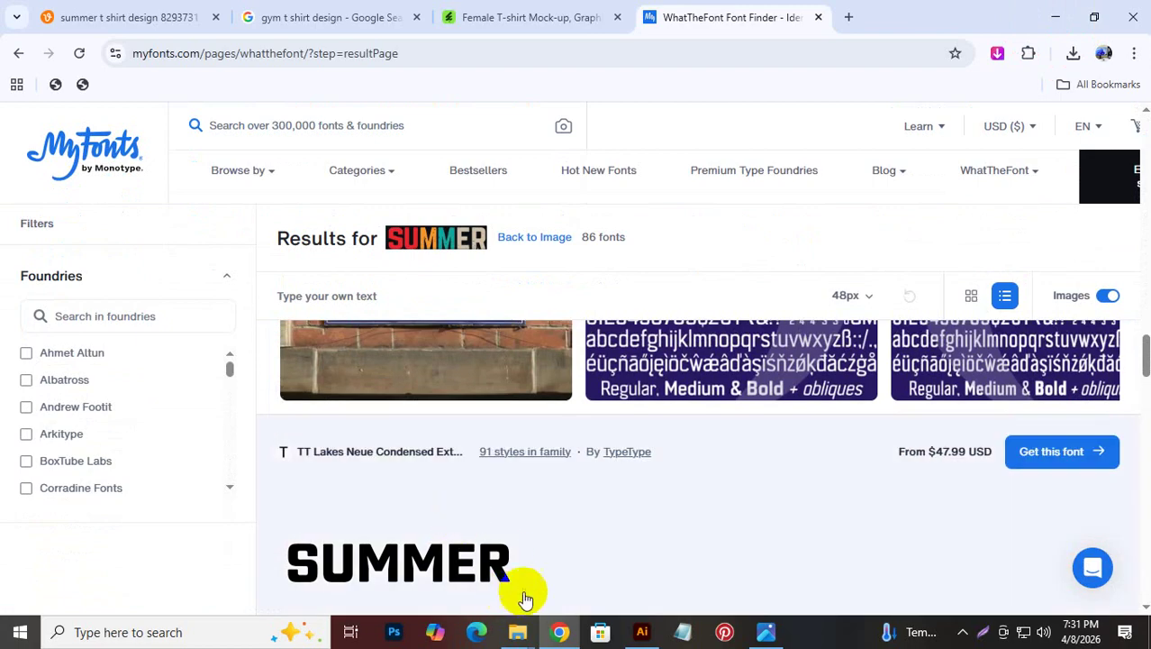
Check the TT Lakes Neue Condensed preview against the SUMMER lettering in the reference T-shirt image in Photos, ending on the font results
{"action": "left_click", "coordinate": [766, 631]}
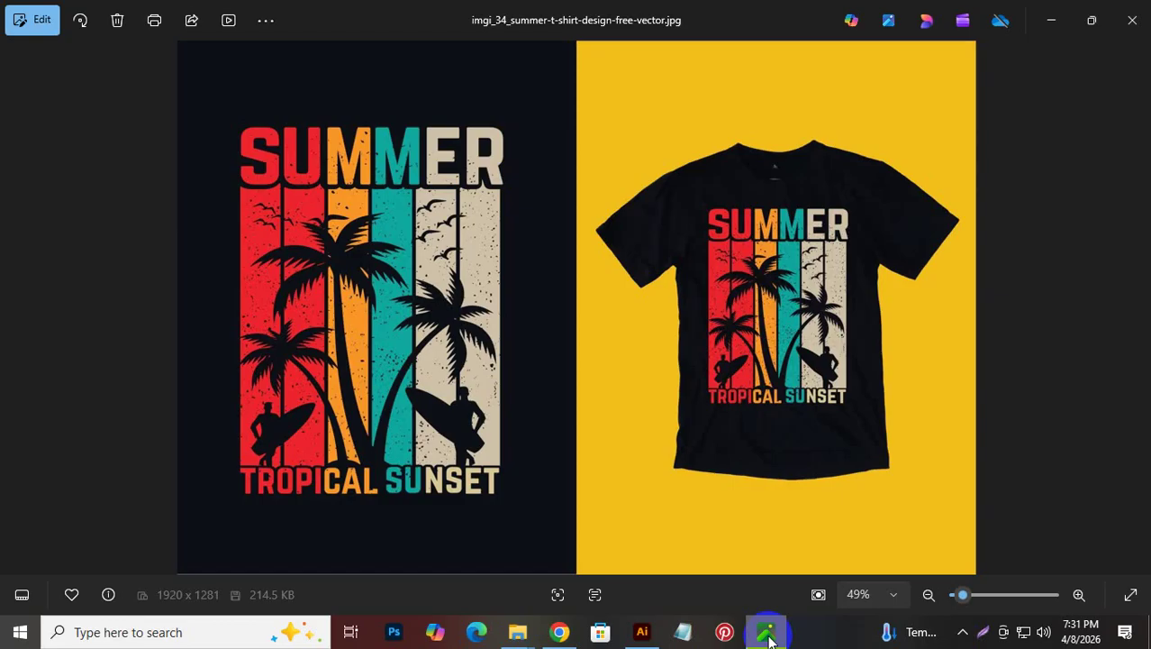
{"action": "left_click", "coordinate": [766, 633]}
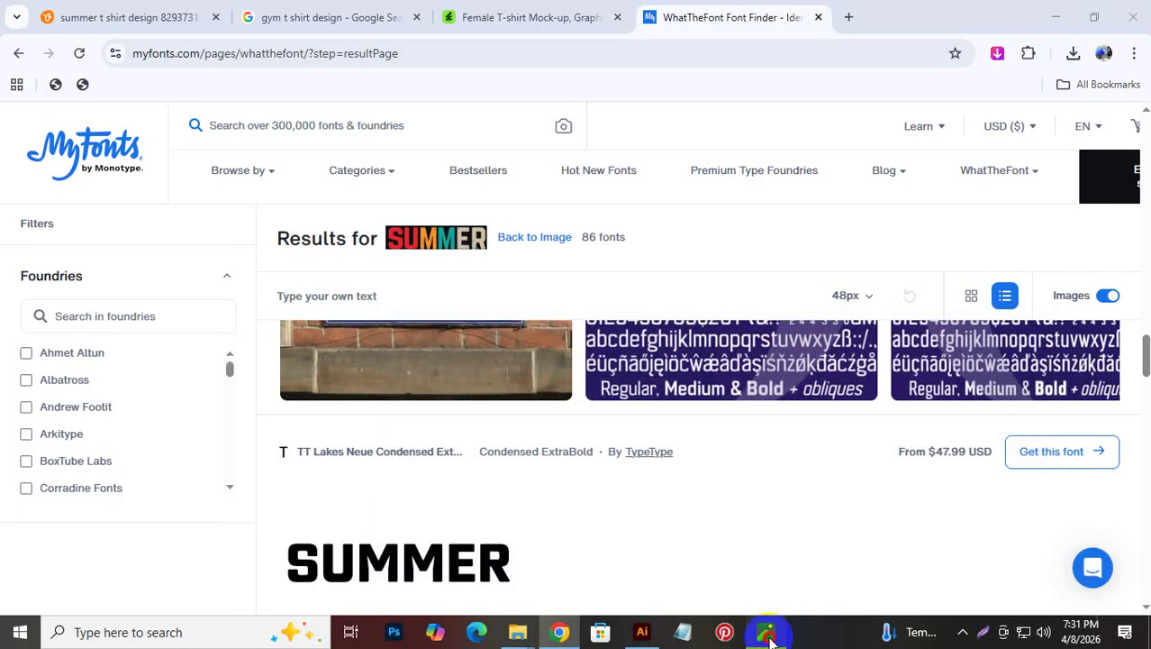
{"action": "left_click", "coordinate": [769, 636]}
{"action": "left_click", "coordinate": [769, 636]}
Examine the SUMMER previews of the further matching fonts down to Vin Sans Pro Extra Bold
{"action": "scroll", "coordinate": [477, 487], "scroll_direction": "down", "scroll_amount": 2}
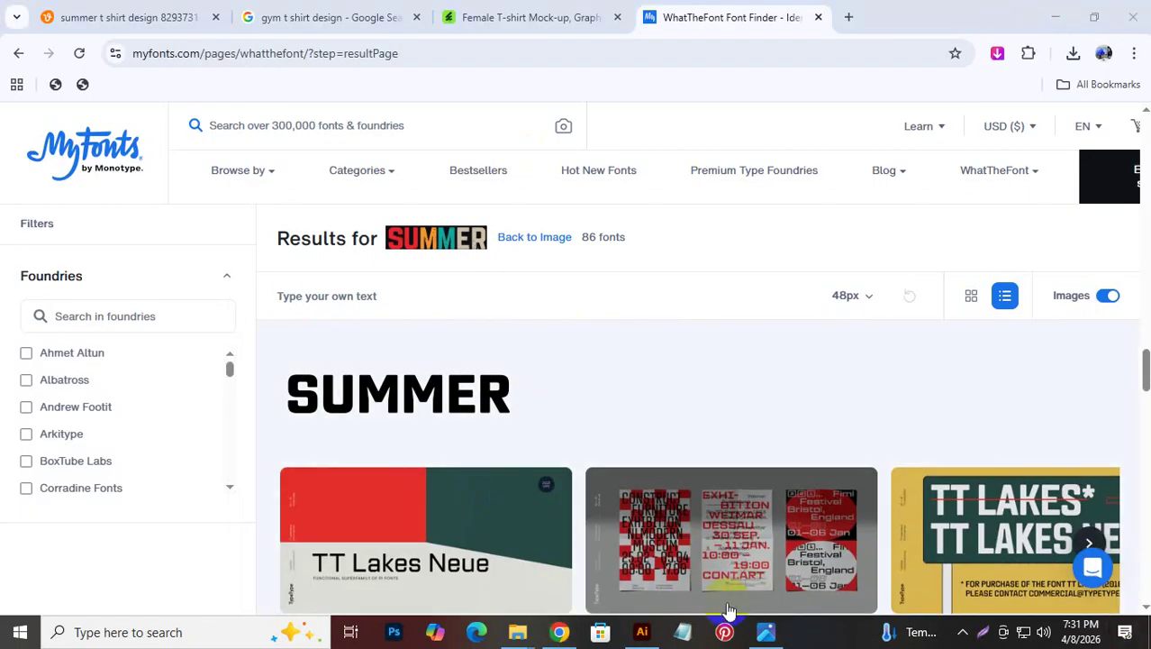
{"action": "scroll", "coordinate": [441, 491], "scroll_direction": "down", "scroll_amount": 3}
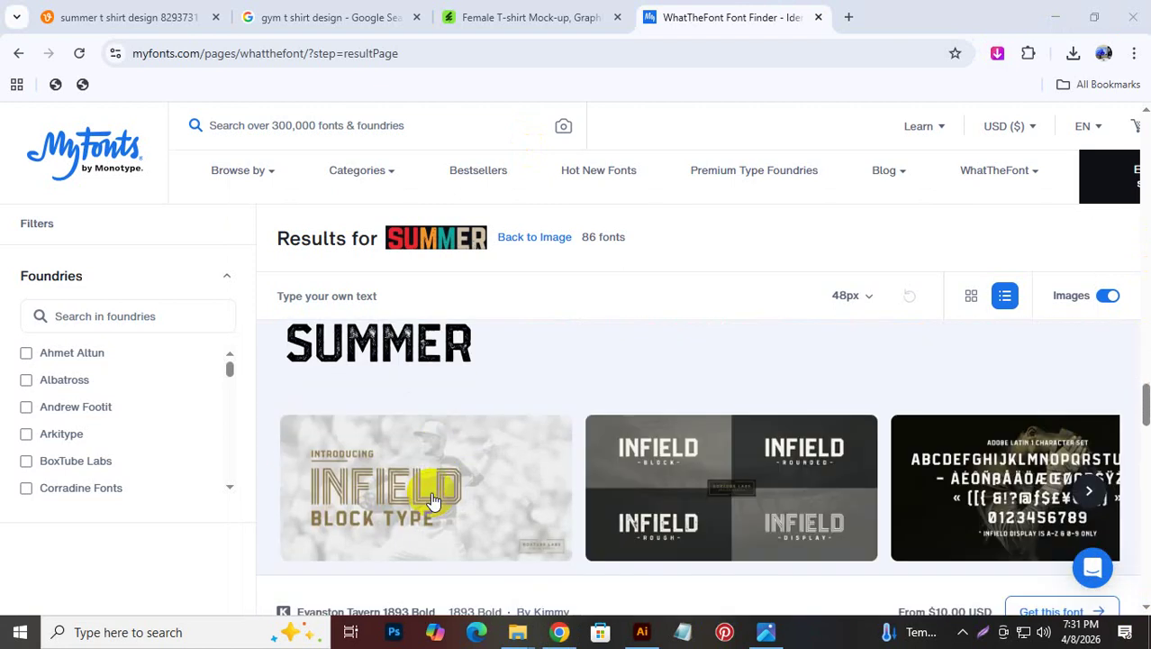
{"action": "scroll", "coordinate": [432, 500], "scroll_direction": "down", "scroll_amount": 5}
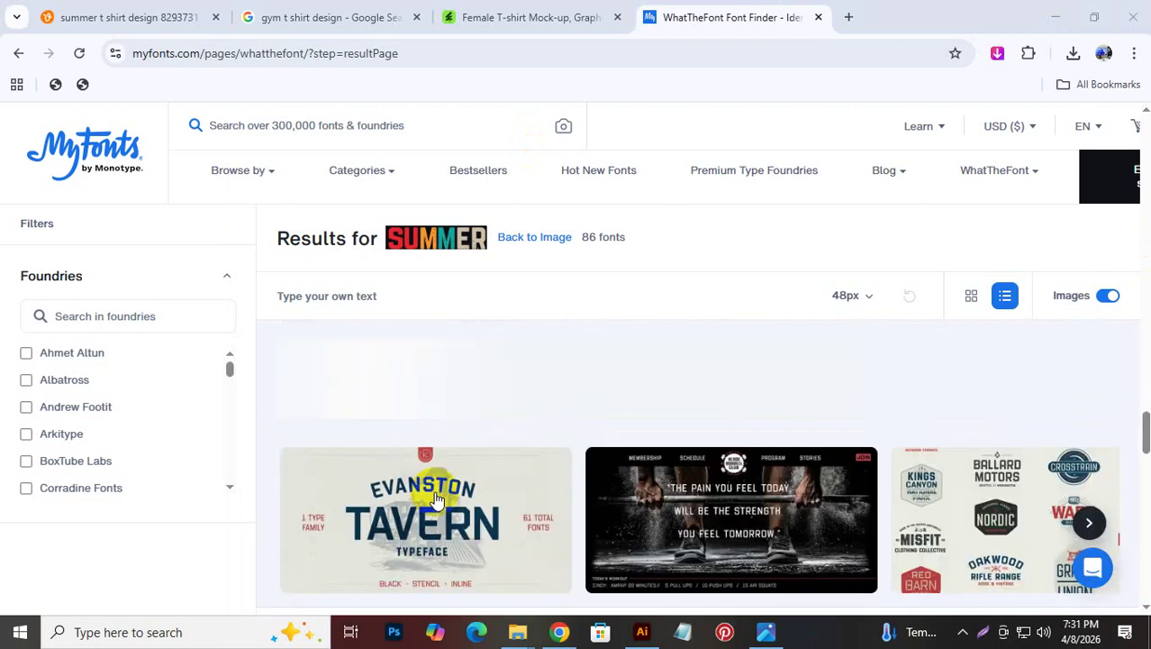
{"action": "scroll", "coordinate": [437, 496], "scroll_direction": "down", "scroll_amount": 1}
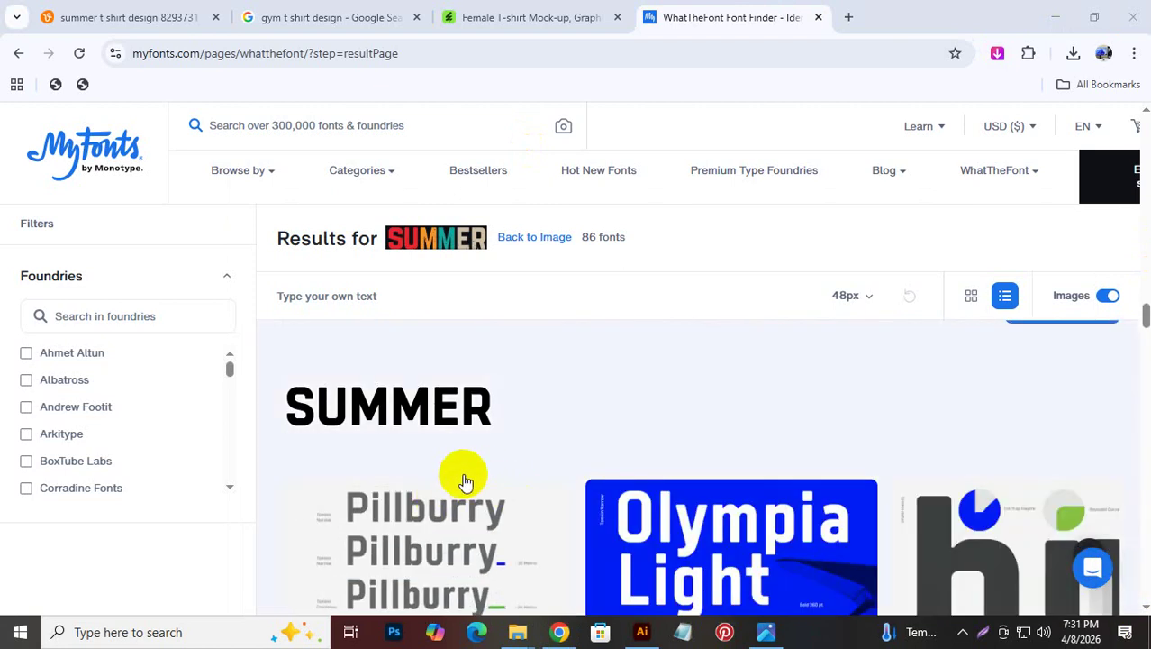
{"action": "scroll", "coordinate": [468, 474], "scroll_direction": "down", "scroll_amount": 5}
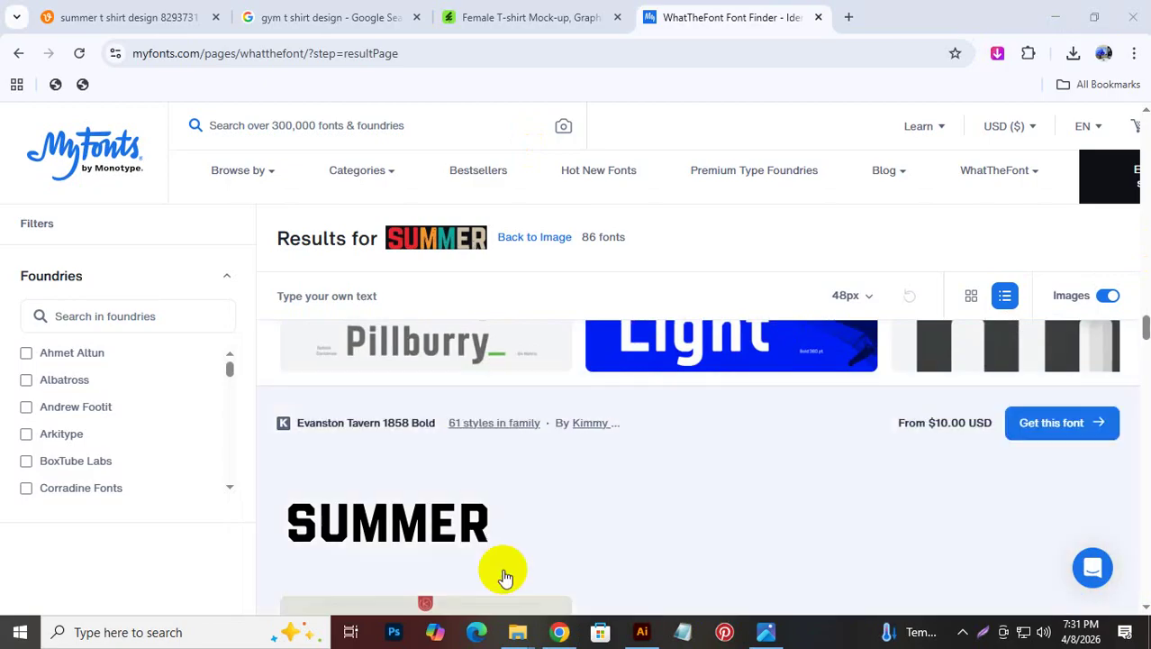
{"action": "scroll", "coordinate": [483, 506], "scroll_direction": "down", "scroll_amount": 1}
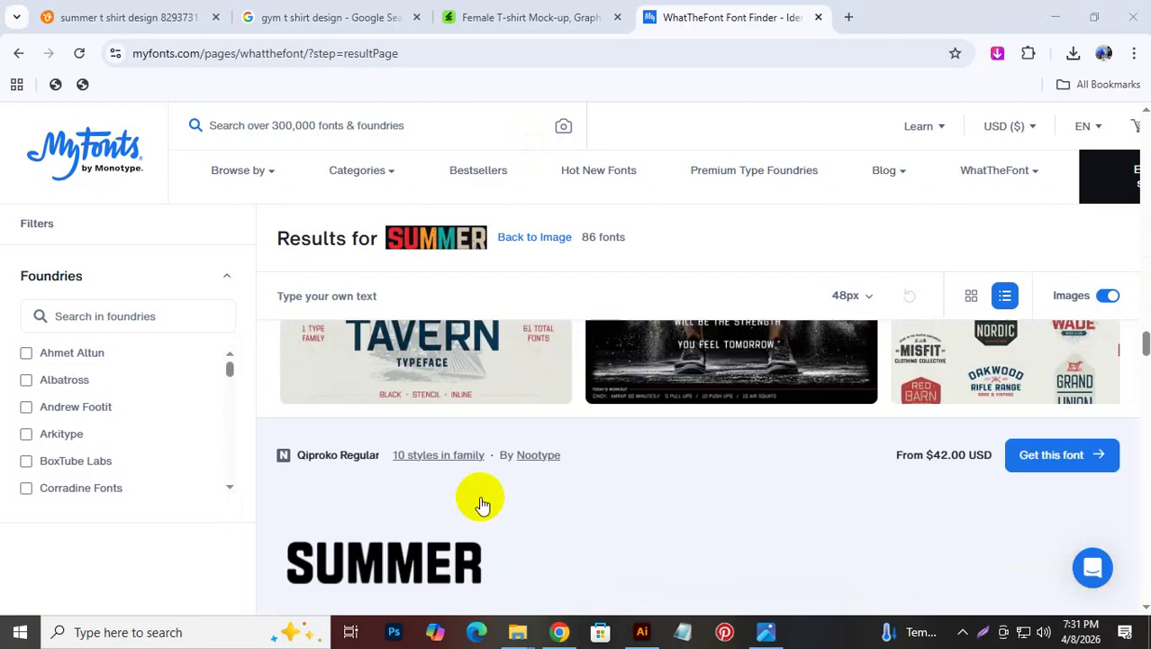
{"action": "scroll", "coordinate": [483, 503], "scroll_direction": "down", "scroll_amount": 3}
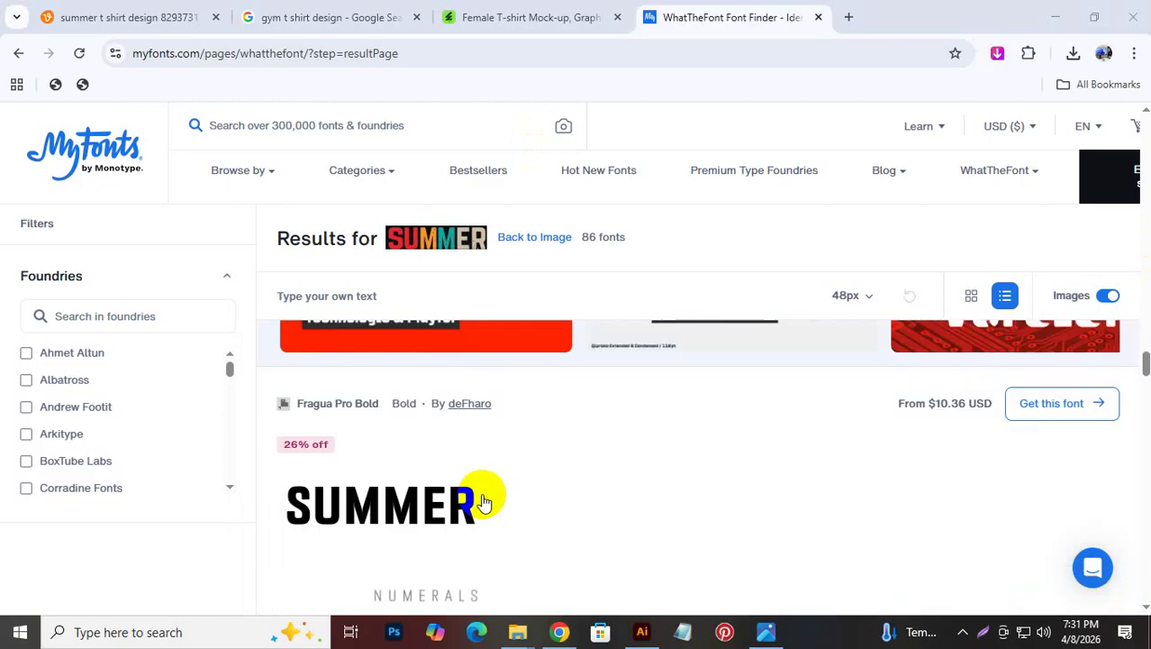
{"action": "scroll", "coordinate": [467, 548], "scroll_direction": "down", "scroll_amount": 4}
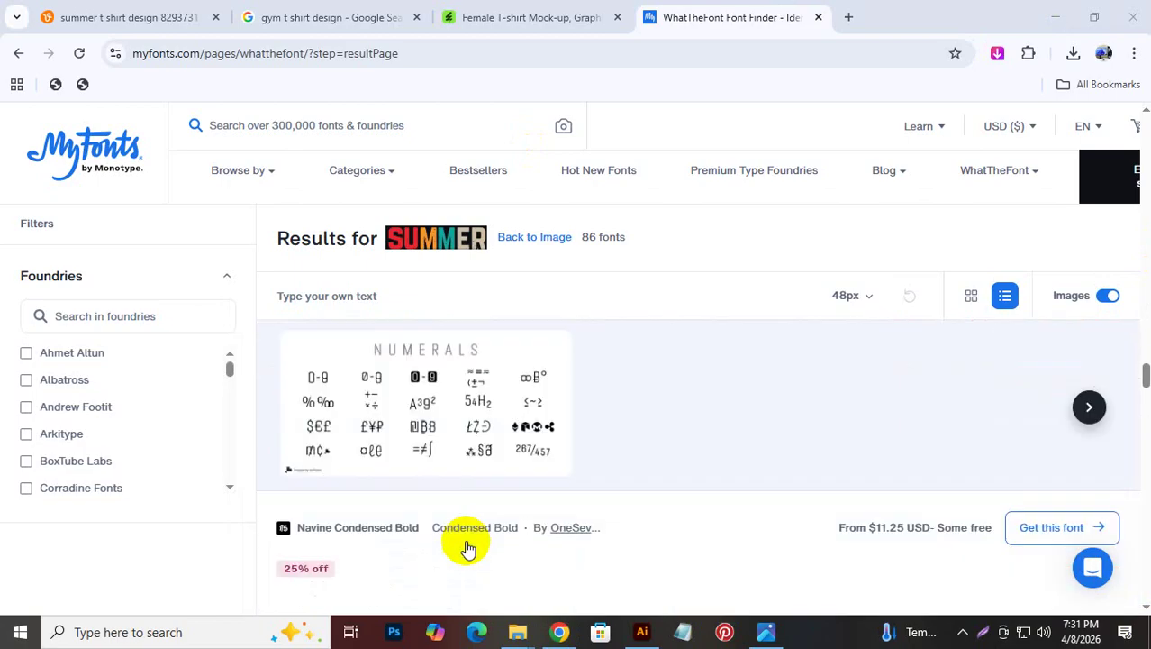
{"action": "scroll", "coordinate": [548, 565], "scroll_direction": "down", "scroll_amount": 5}
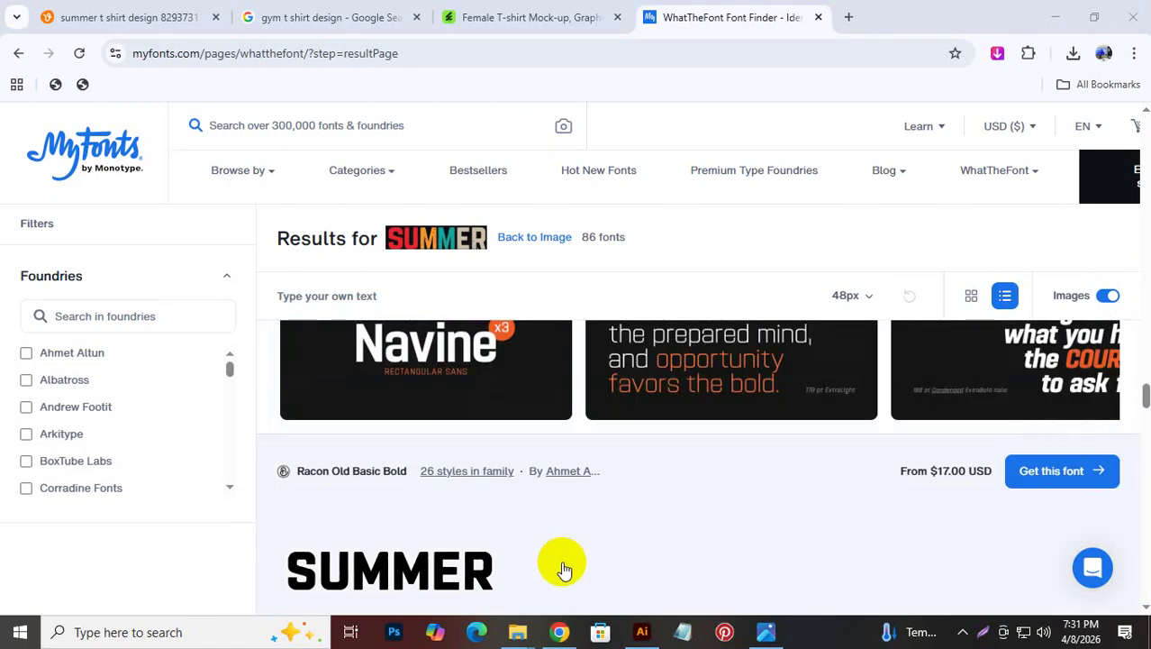
{"action": "scroll", "coordinate": [563, 569], "scroll_direction": "down", "scroll_amount": 5}
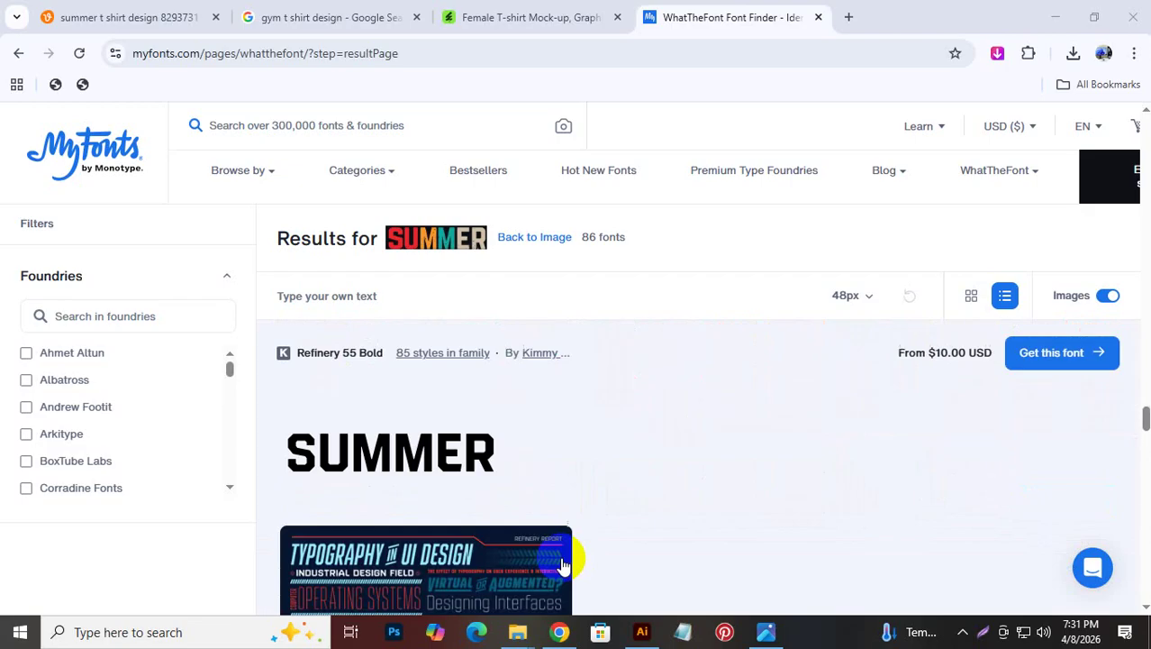
{"action": "scroll", "coordinate": [550, 563], "scroll_direction": "down", "scroll_amount": 4}
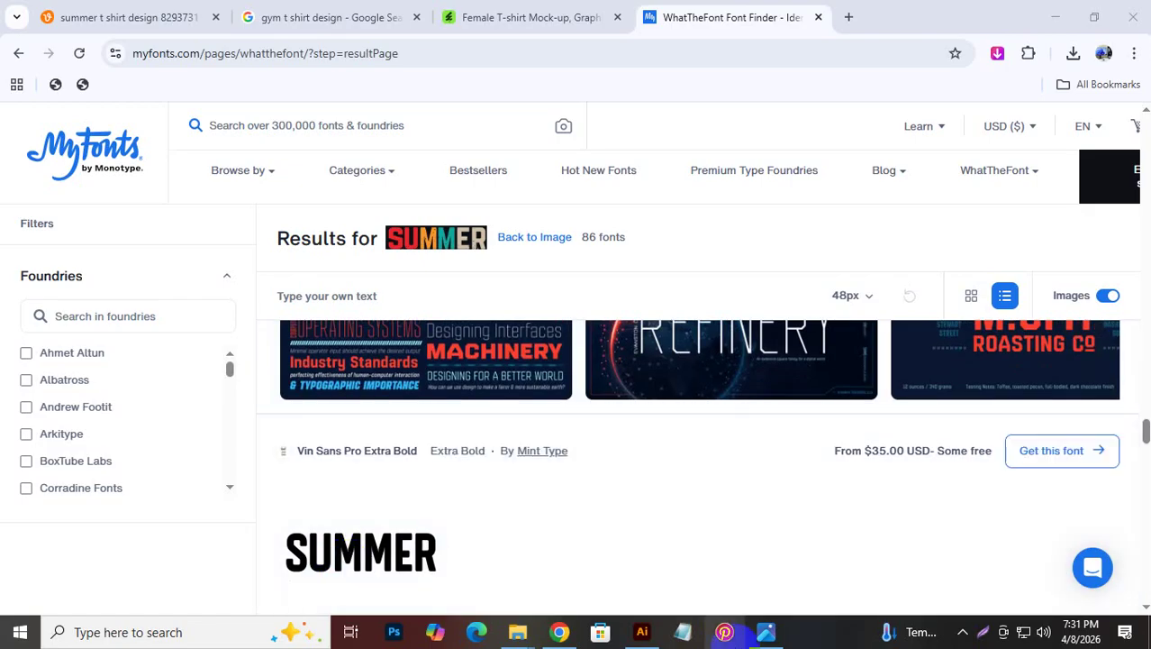
Compare the Vin Sans Pro Extra Bold preview with the reference T-shirt image's lettering in Photos, and return to the font results
{"action": "left_click", "coordinate": [766, 635]}
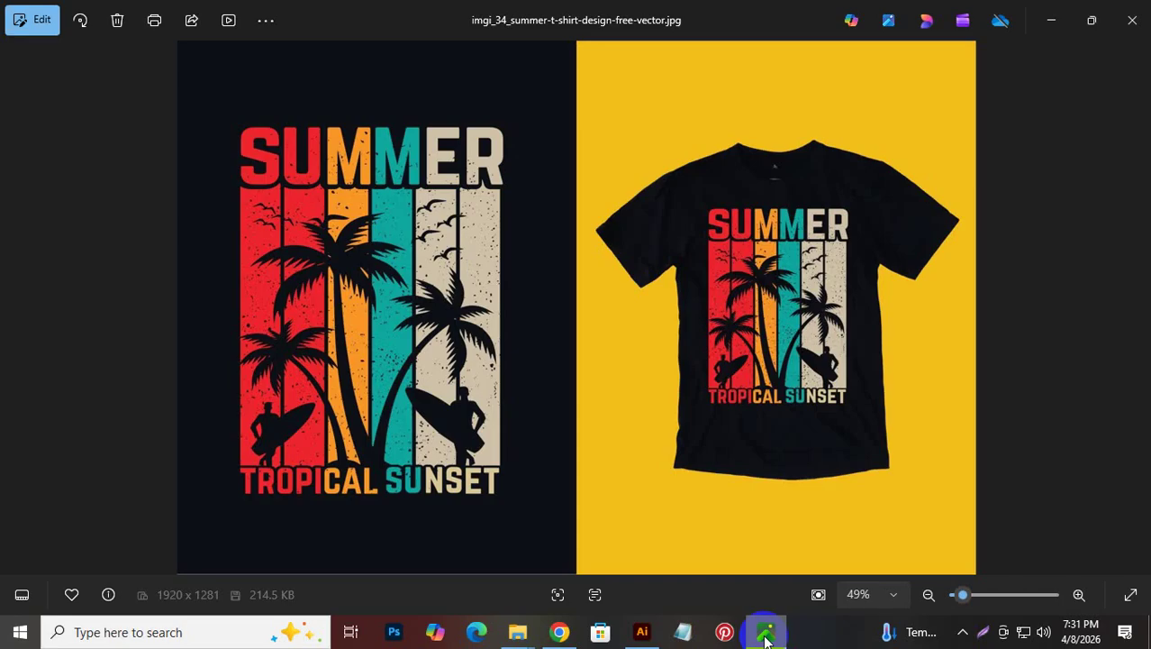
{"action": "left_click", "coordinate": [766, 634]}
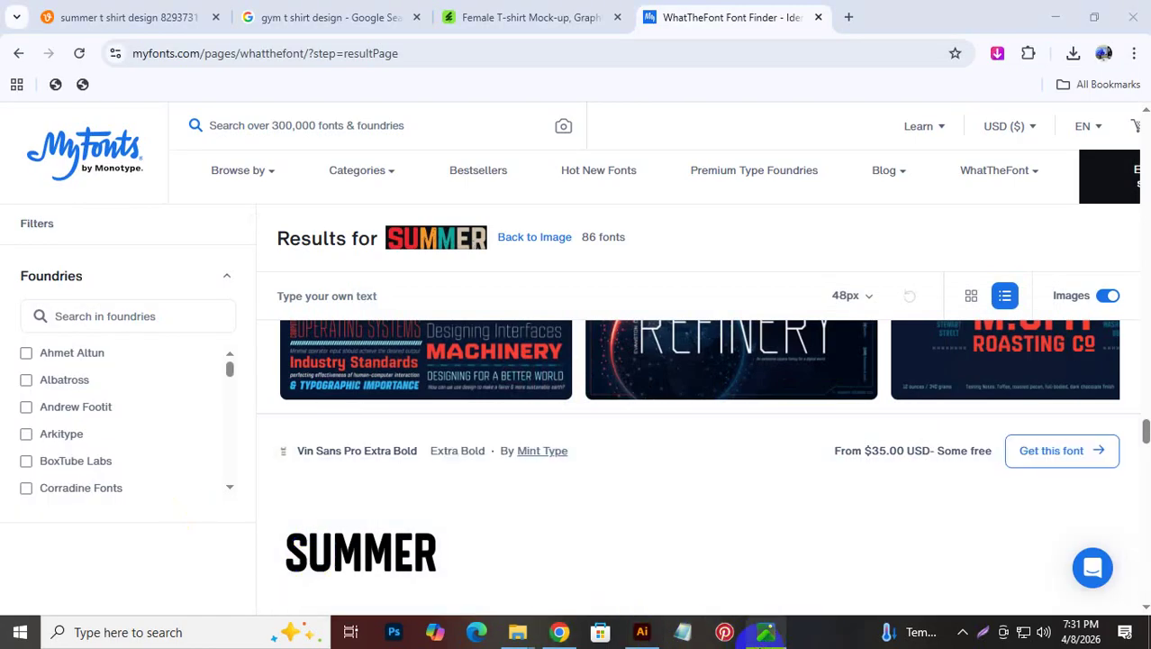
{"action": "left_click", "coordinate": [766, 635]}
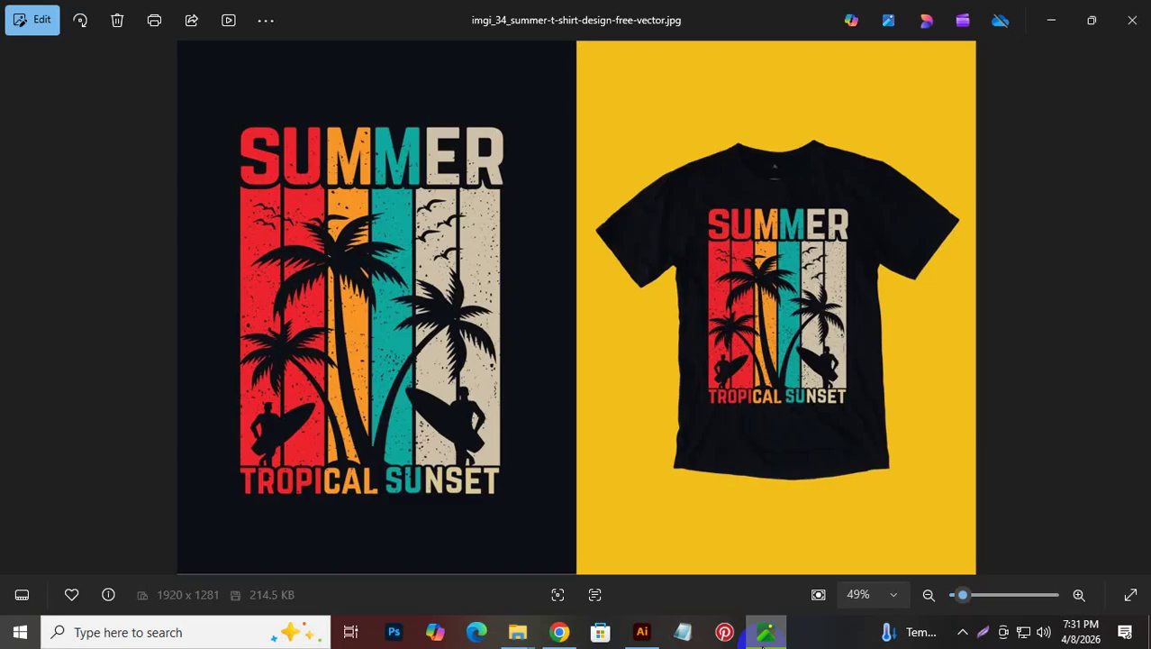
{"action": "left_click", "coordinate": [764, 640]}
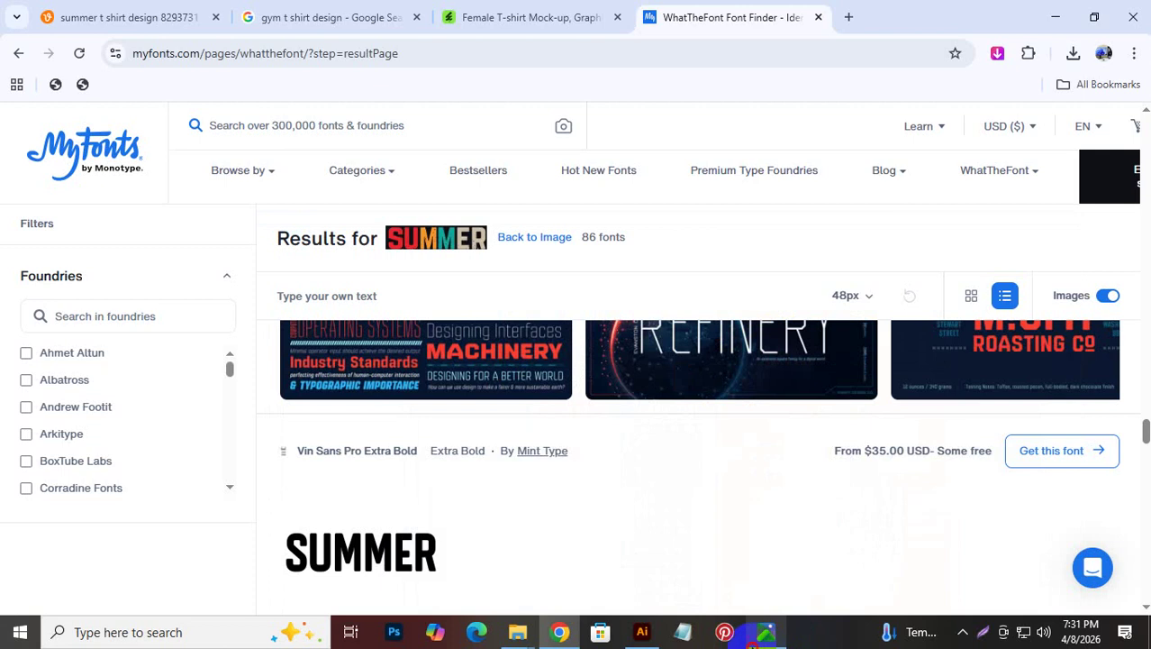
{"action": "left_click", "coordinate": [764, 638]}
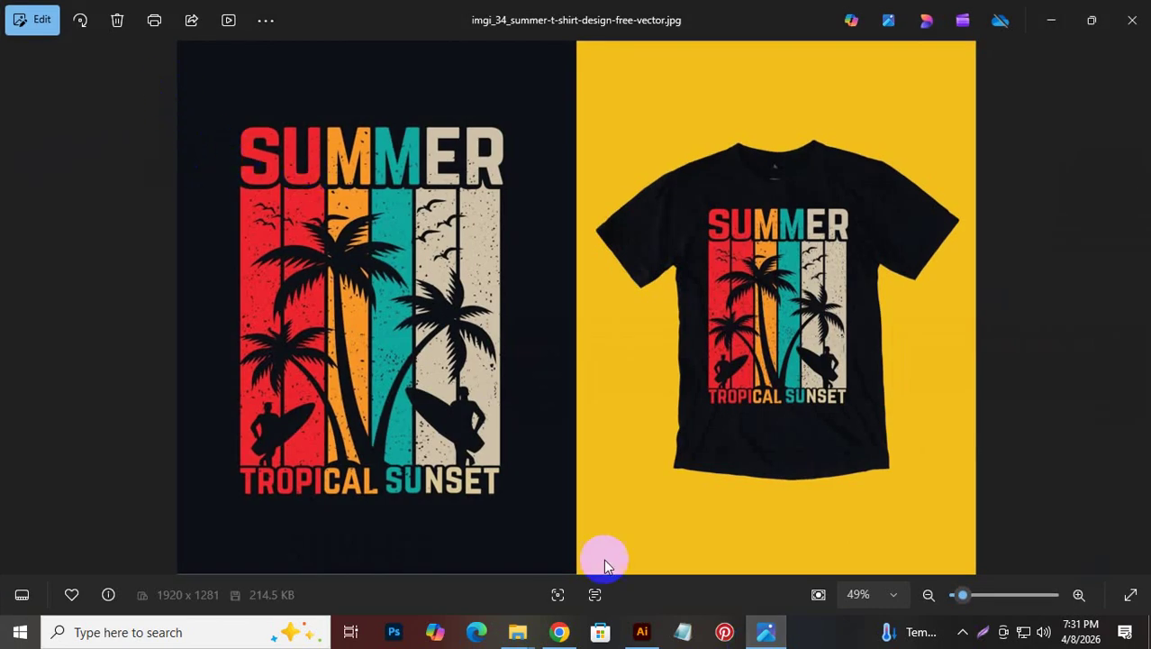
{"action": "left_click", "coordinate": [764, 638]}
Examine the SUMMER previews across the first page of WhatTheFont matches again, from Empera Soft down to the end of the list
{"action": "scroll", "coordinate": [576, 351], "scroll_direction": "up", "scroll_amount": 10}
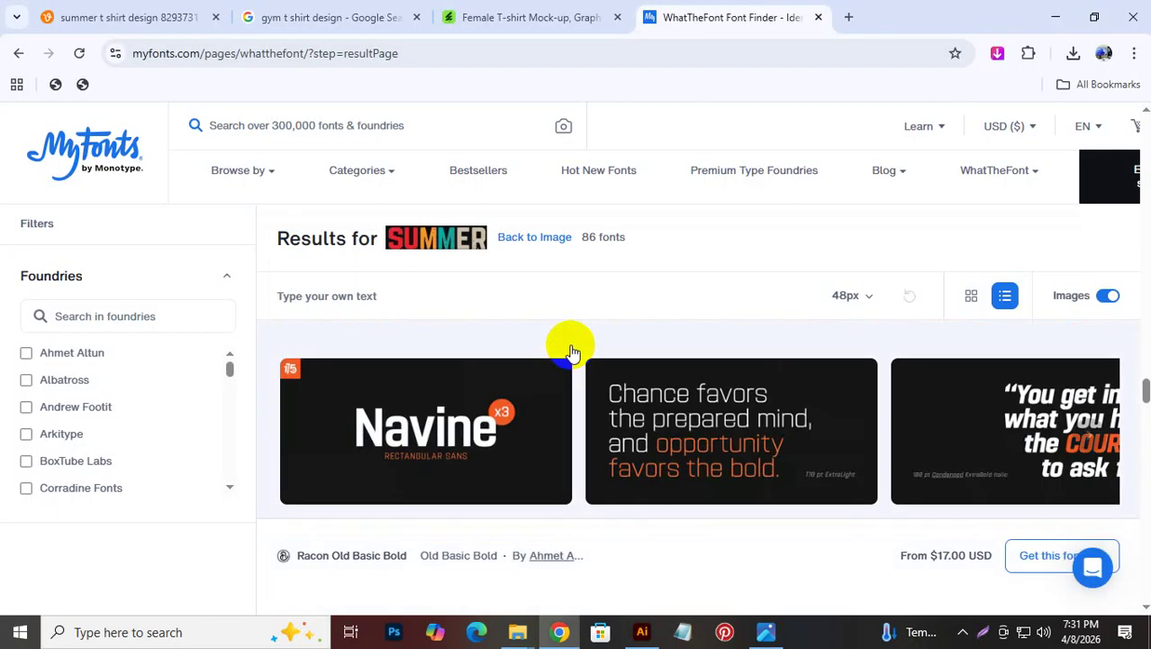
{"action": "scroll", "coordinate": [581, 360], "scroll_direction": "up", "scroll_amount": 15}
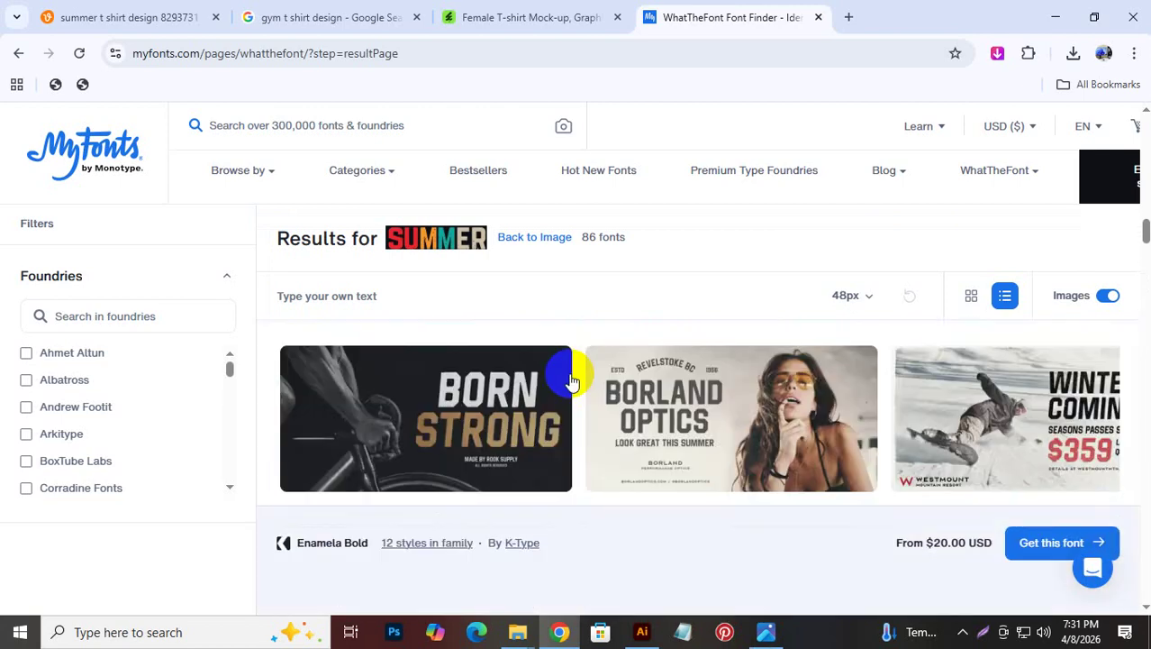
{"action": "scroll", "coordinate": [564, 392], "scroll_direction": "up", "scroll_amount": 4}
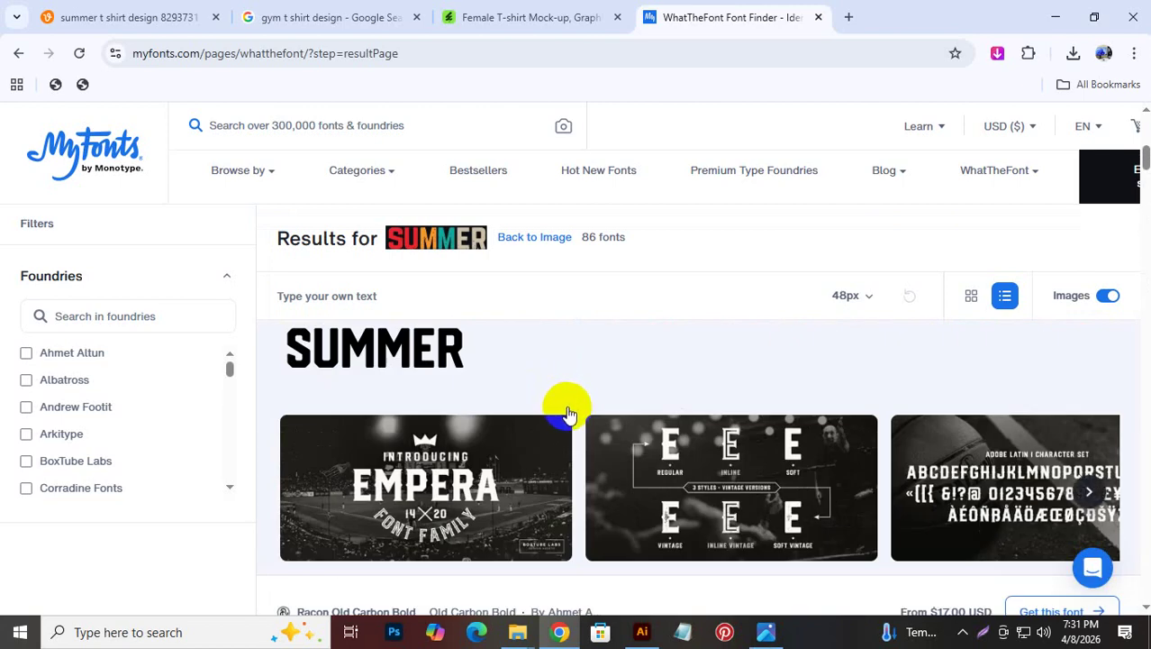
{"action": "scroll", "coordinate": [547, 411], "scroll_direction": "down", "scroll_amount": 10}
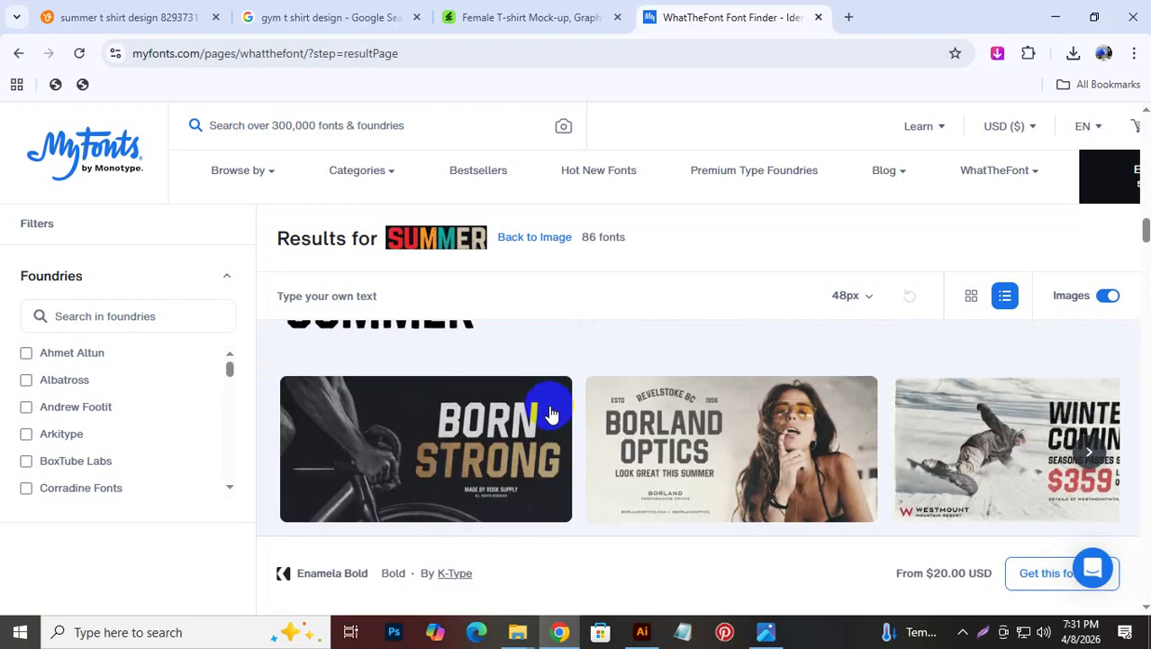
{"action": "scroll", "coordinate": [514, 436], "scroll_direction": "down", "scroll_amount": 5}
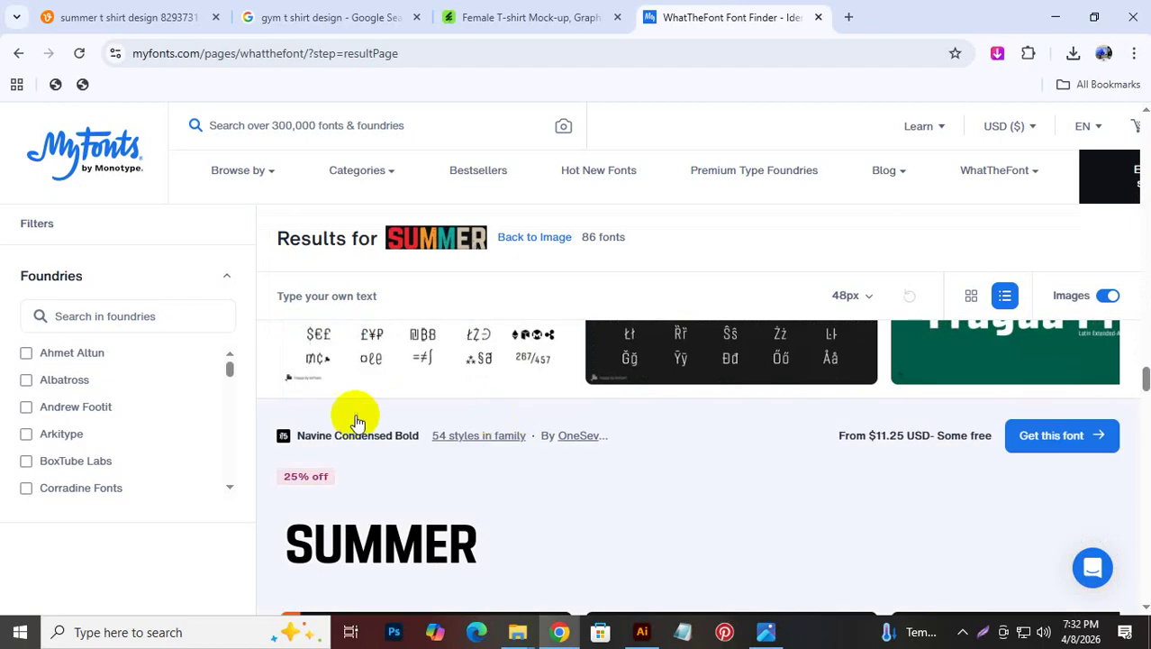
{"action": "scroll", "coordinate": [355, 411], "scroll_direction": "down", "scroll_amount": 5}
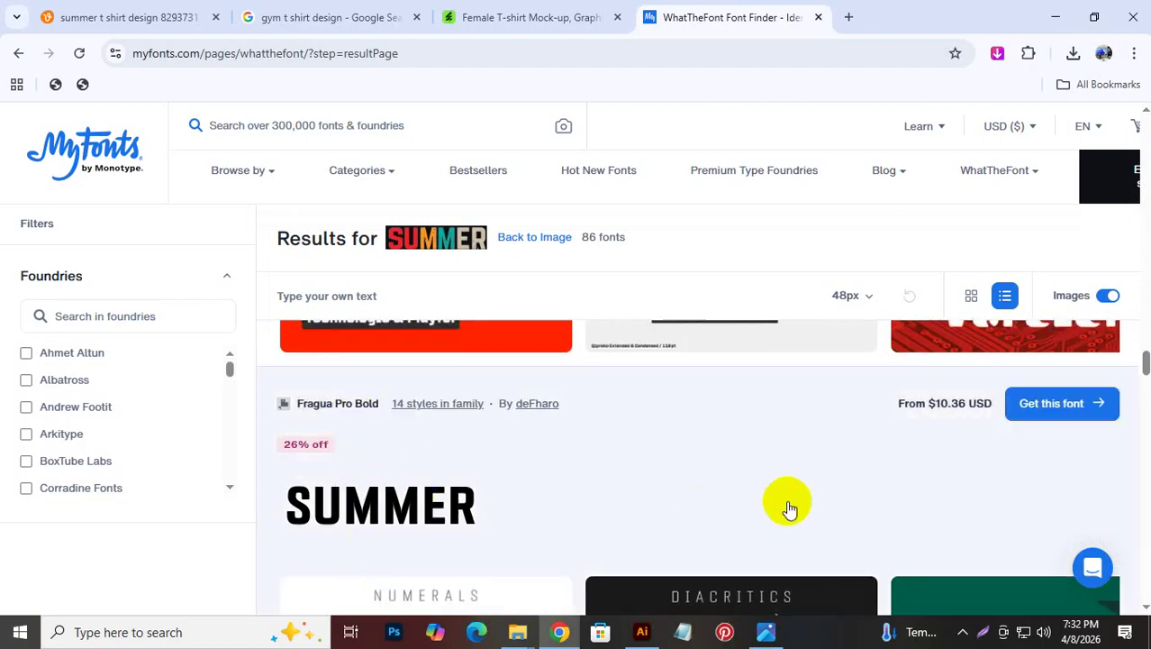
{"action": "scroll", "coordinate": [904, 468], "scroll_direction": "down", "scroll_amount": 2}
{"action": "scroll", "coordinate": [904, 468], "scroll_direction": "down", "scroll_amount": 12}
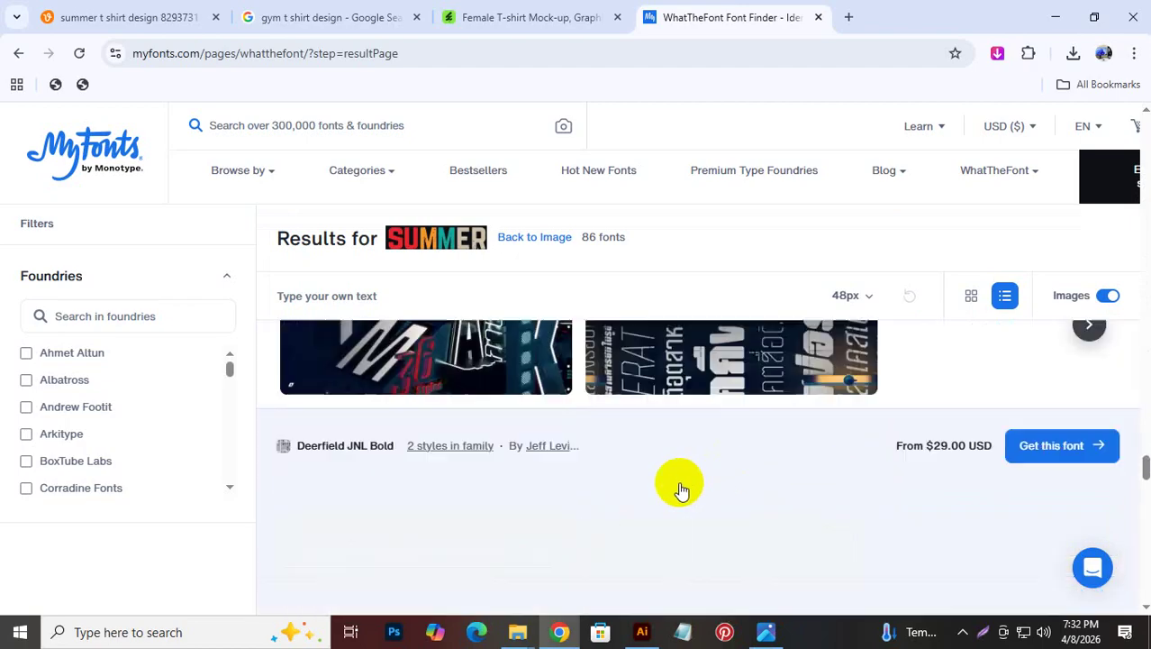
{"action": "scroll", "coordinate": [668, 489], "scroll_direction": "down", "scroll_amount": 5}
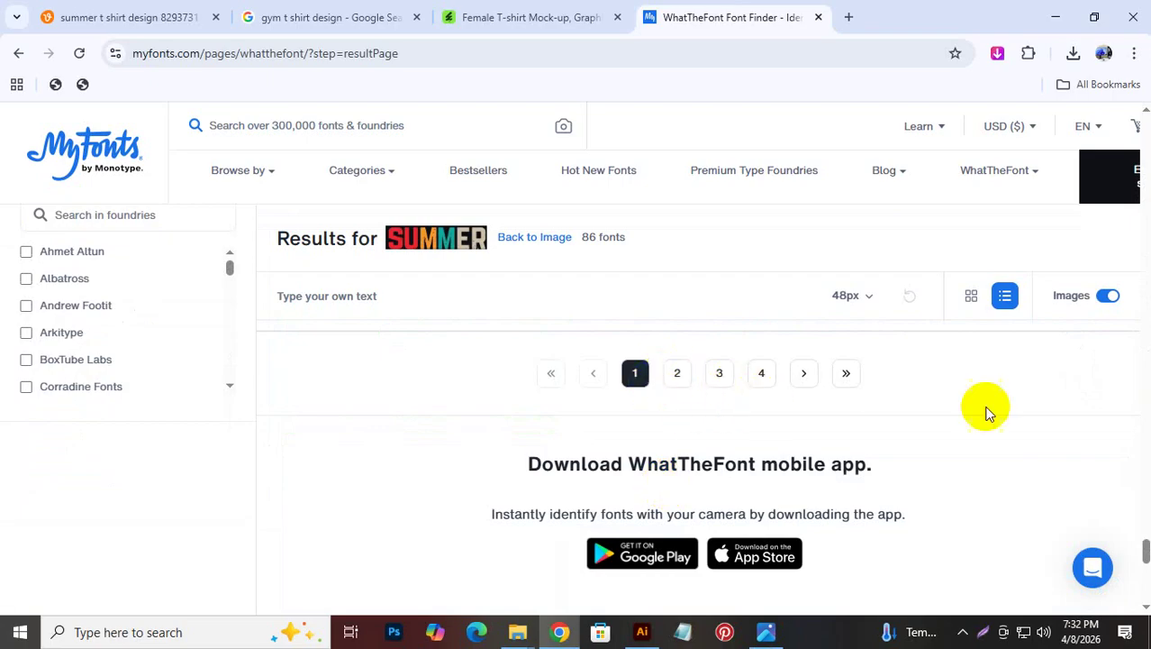
{"action": "scroll", "coordinate": [694, 329], "scroll_direction": "up", "scroll_amount": 3}
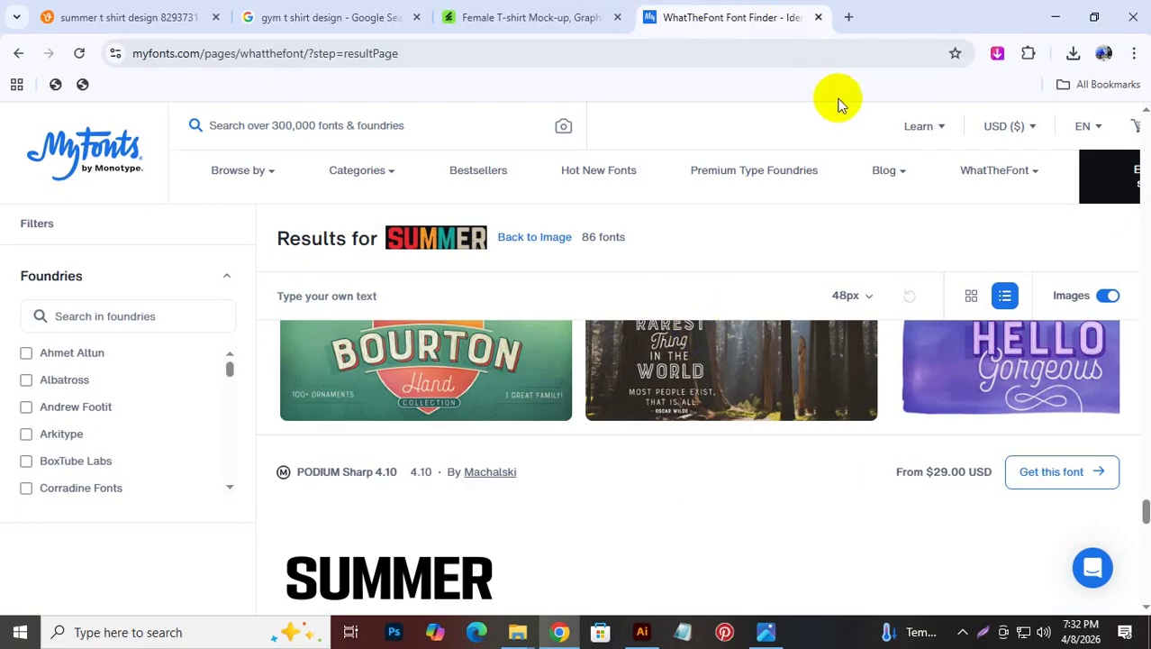
{"action": "scroll", "coordinate": [838, 324], "scroll_direction": "down", "scroll_amount": 3}
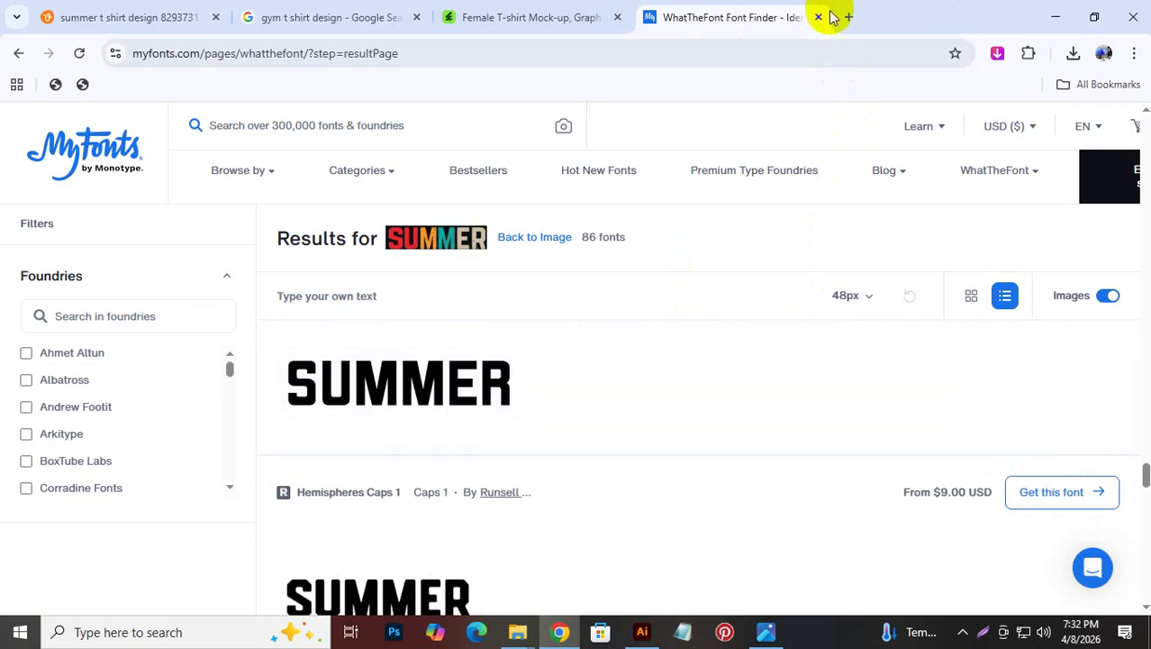
{"action": "scroll", "coordinate": [855, 386], "scroll_direction": "down", "scroll_amount": 5}
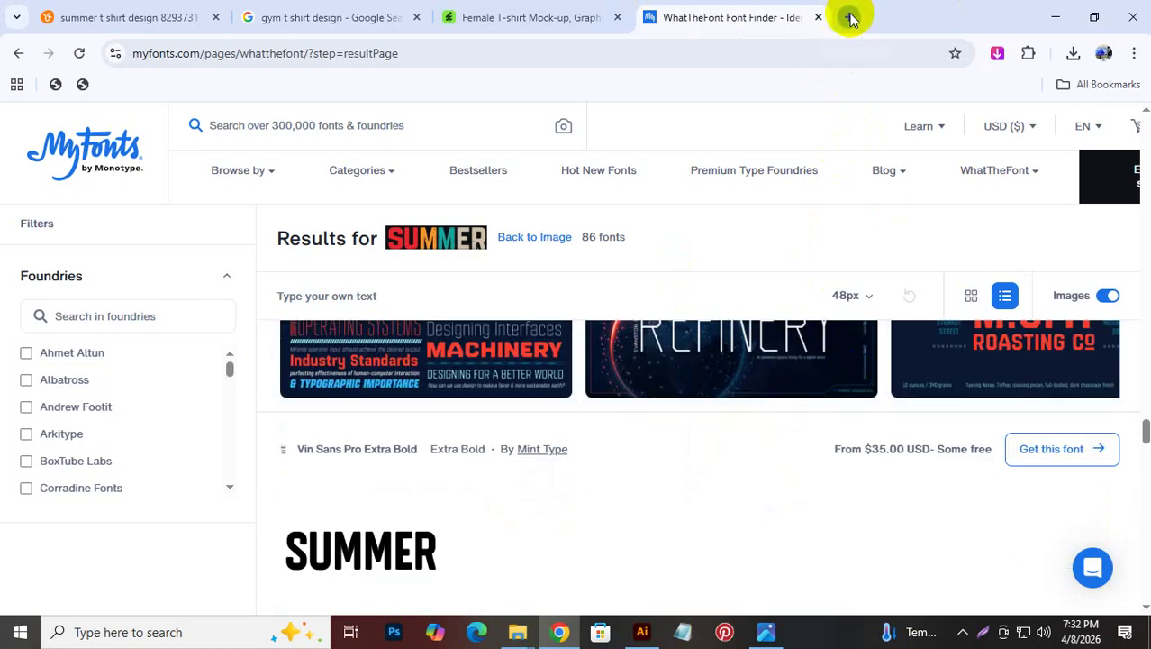
Search Google for "find my font" in a new browser tab and look over the font-identification sites
{"action": "left_click", "coordinate": [851, 18]}
{"action": "type", "text": "fin"}
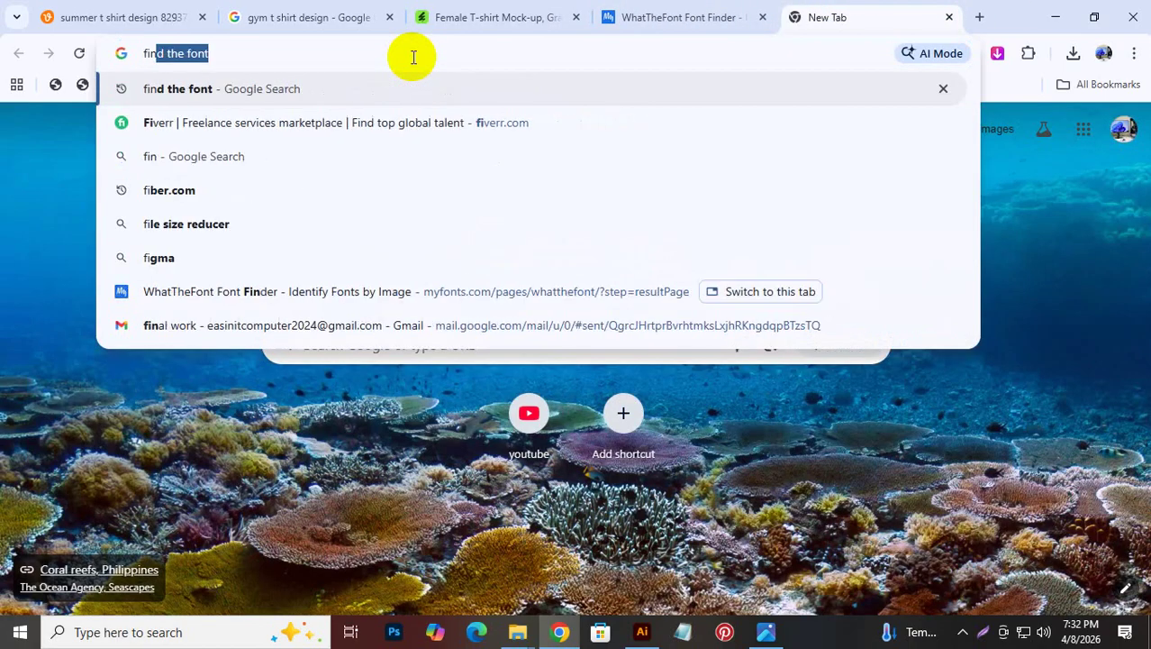
{"action": "type", "text": "d my"}
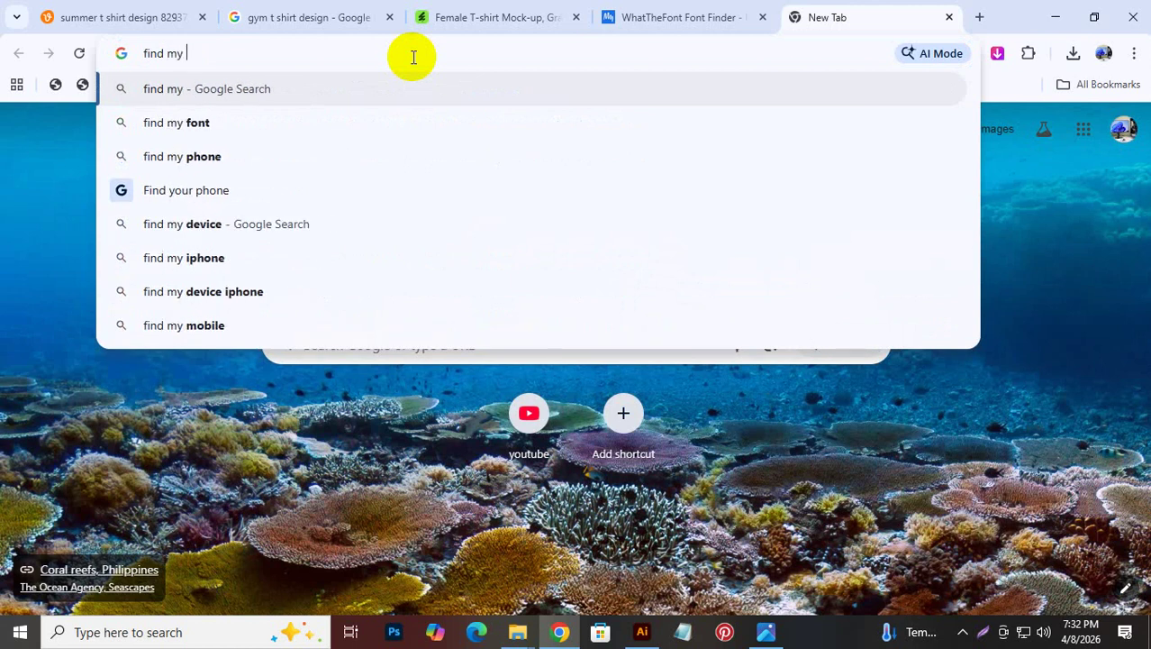
{"action": "type", "text": " f"}
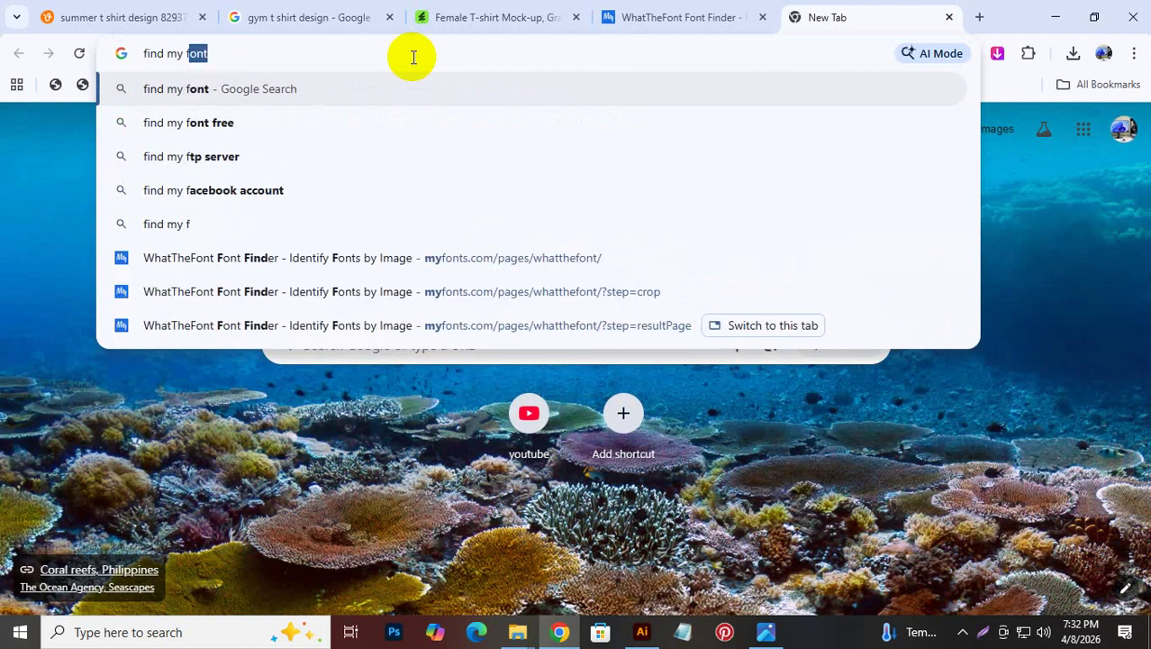
{"action": "key", "text": "Return"}
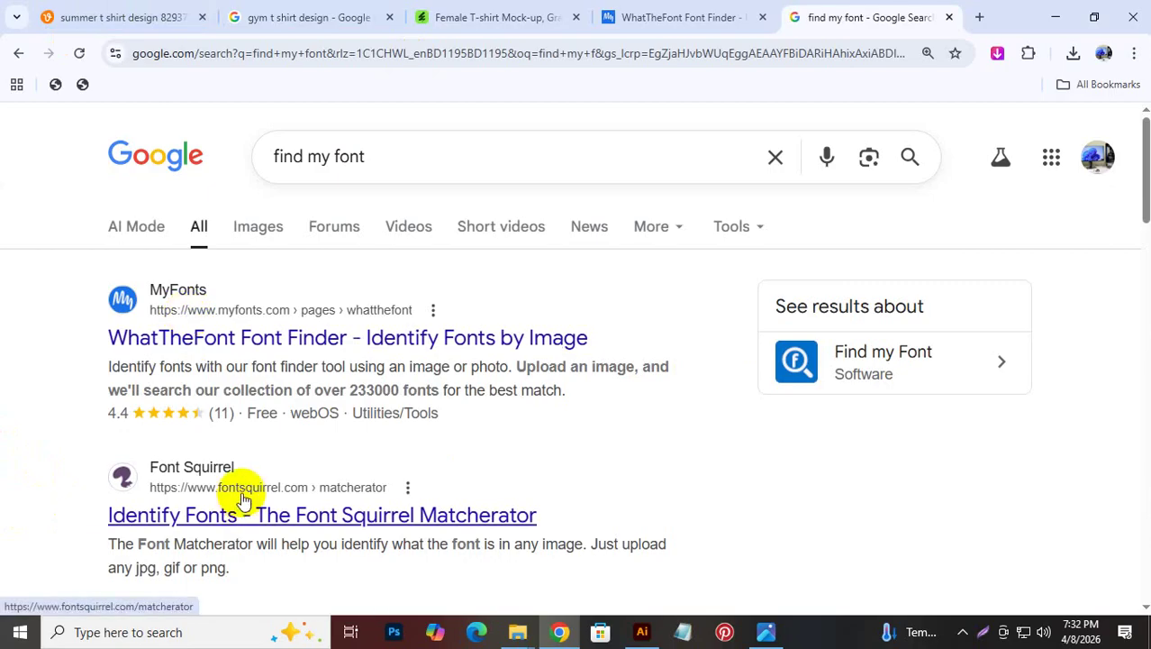
{"action": "scroll", "coordinate": [230, 495], "scroll_direction": "down", "scroll_amount": 3}
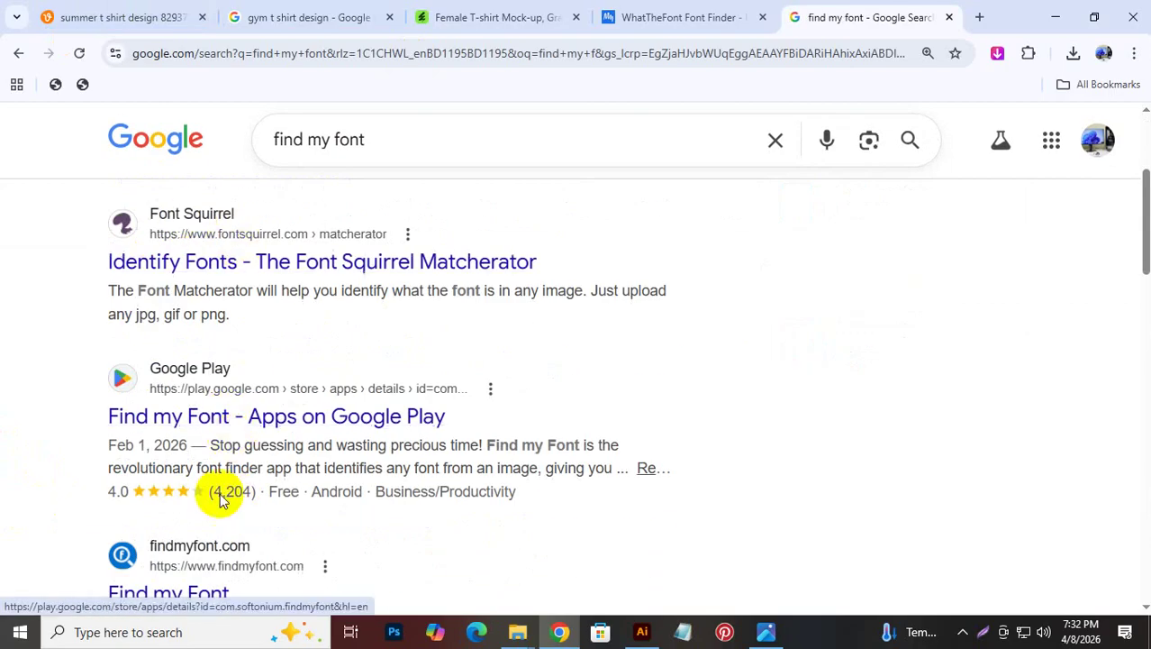
{"action": "scroll", "coordinate": [212, 504], "scroll_direction": "down", "scroll_amount": 2}
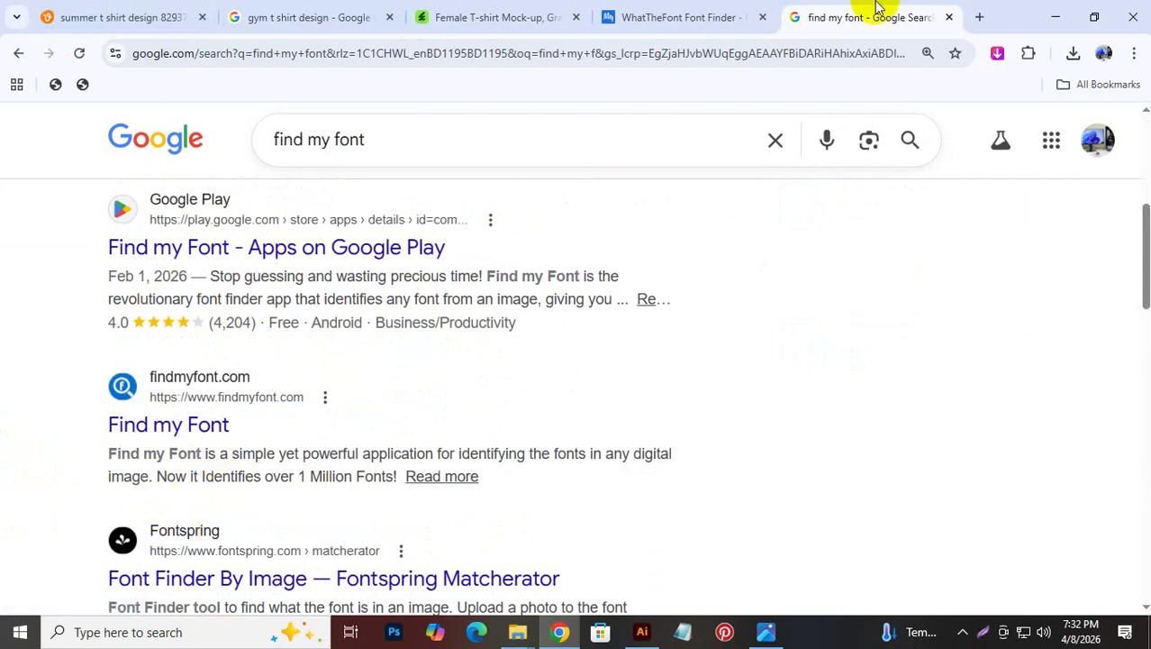
Return to the WhatTheFont results and open the product page of the Empera Soft font
{"action": "left_click", "coordinate": [728, 9]}
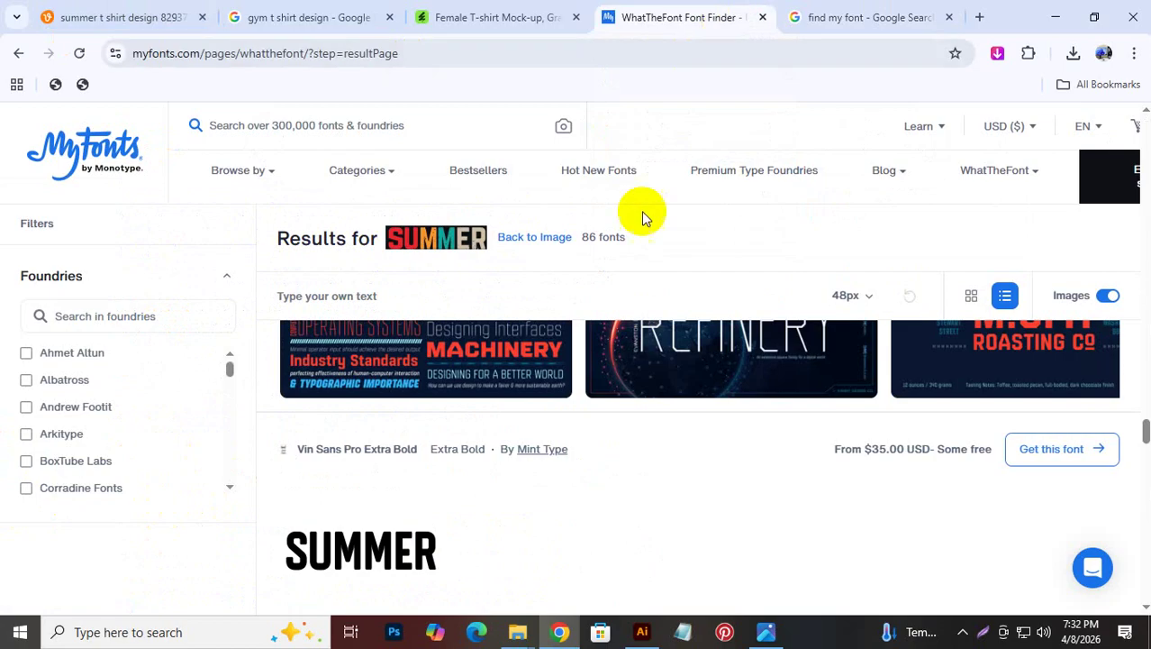
{"action": "scroll", "coordinate": [507, 473], "scroll_direction": "up", "scroll_amount": 4}
{"action": "middle_click", "coordinate": [510, 465]}
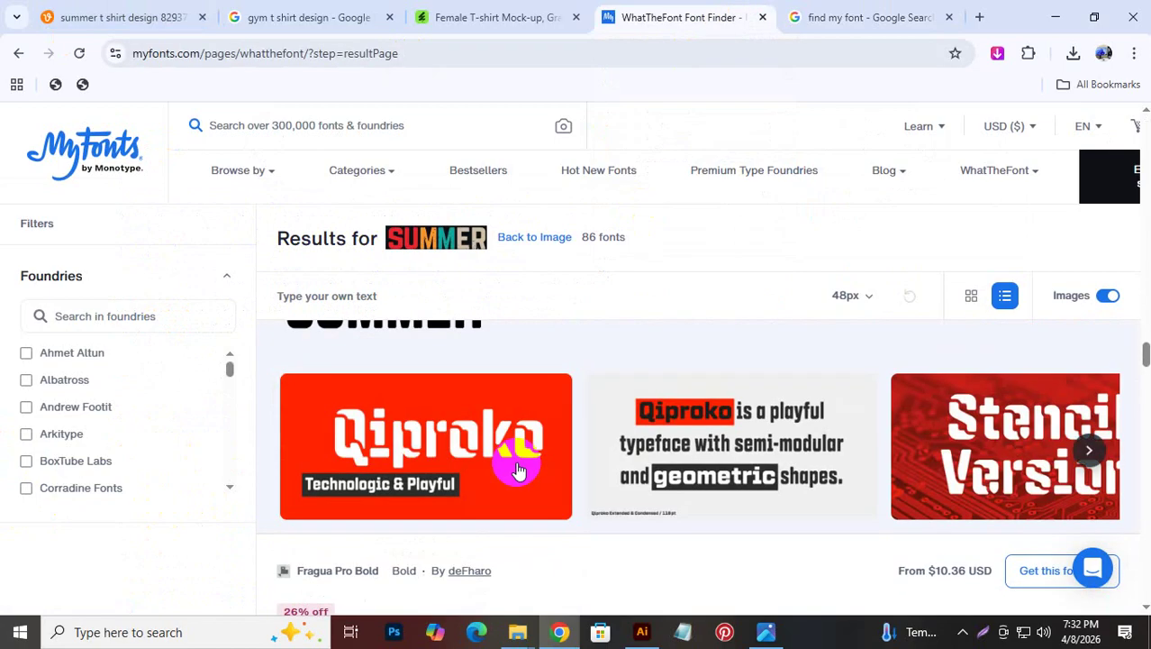
{"action": "scroll", "coordinate": [510, 460], "scroll_direction": "up", "scroll_amount": 8}
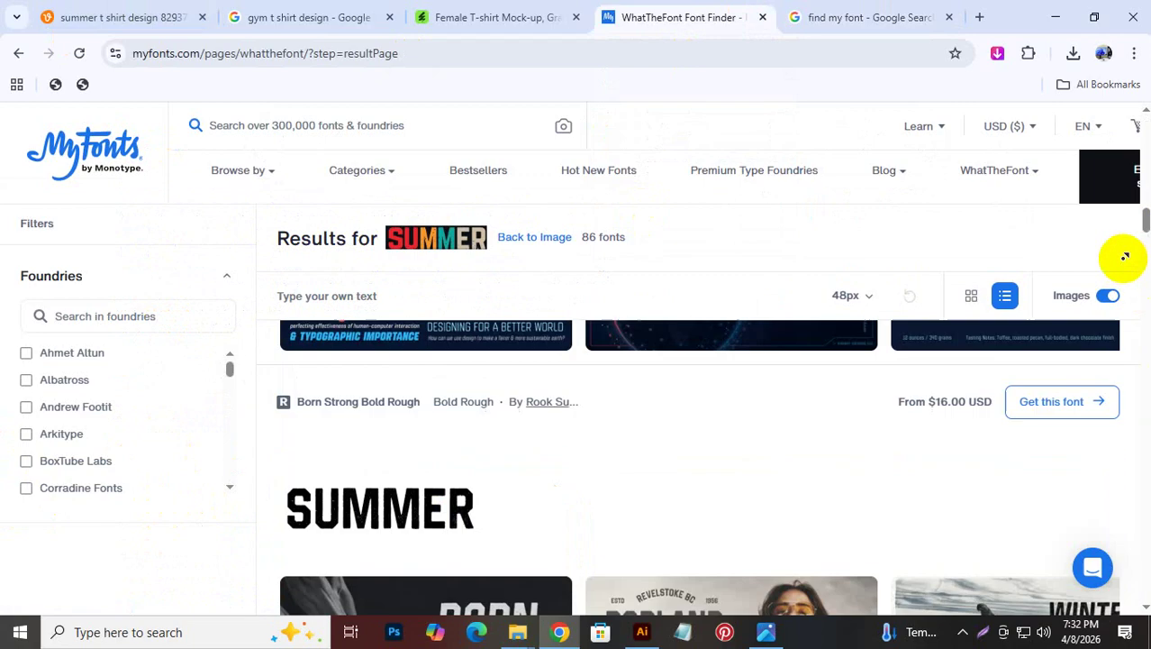
{"action": "mouse_move", "coordinate": [1088, 235]}
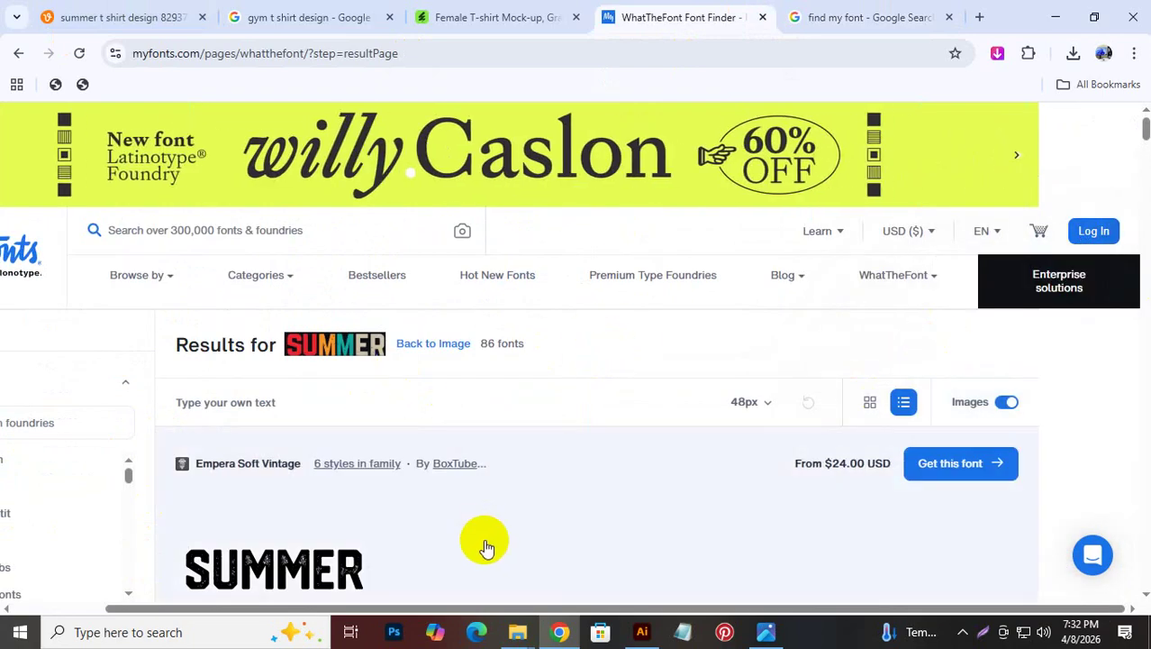
{"action": "scroll", "coordinate": [478, 523], "scroll_direction": "down", "scroll_amount": 1}
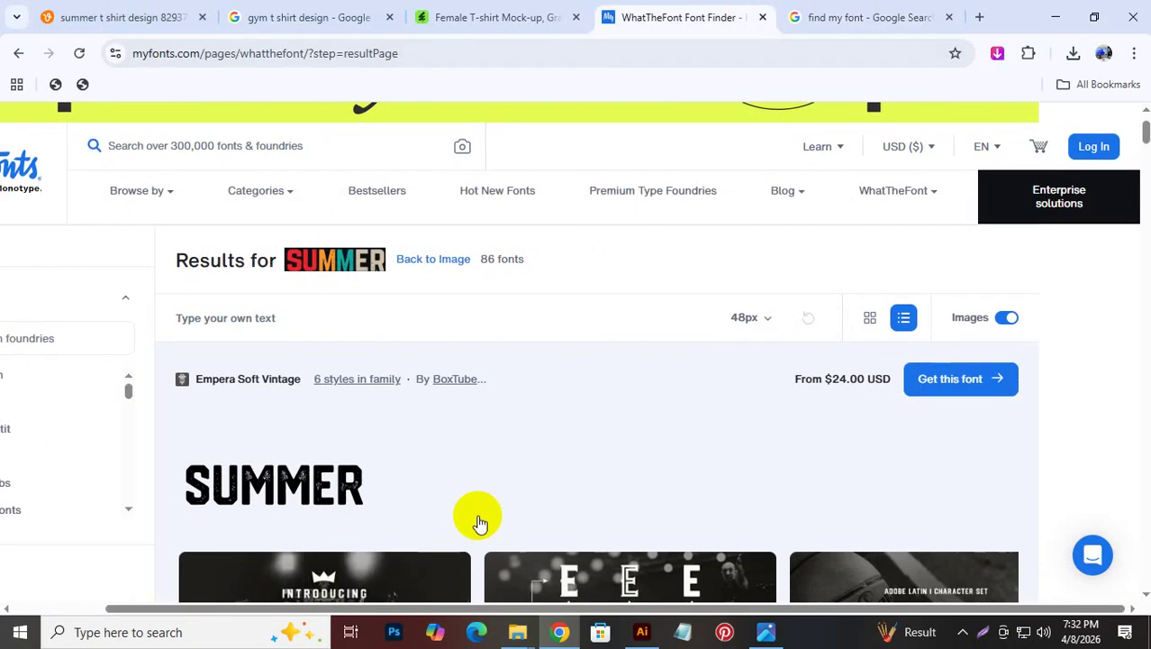
{"action": "scroll", "coordinate": [478, 523], "scroll_direction": "down", "scroll_amount": 2}
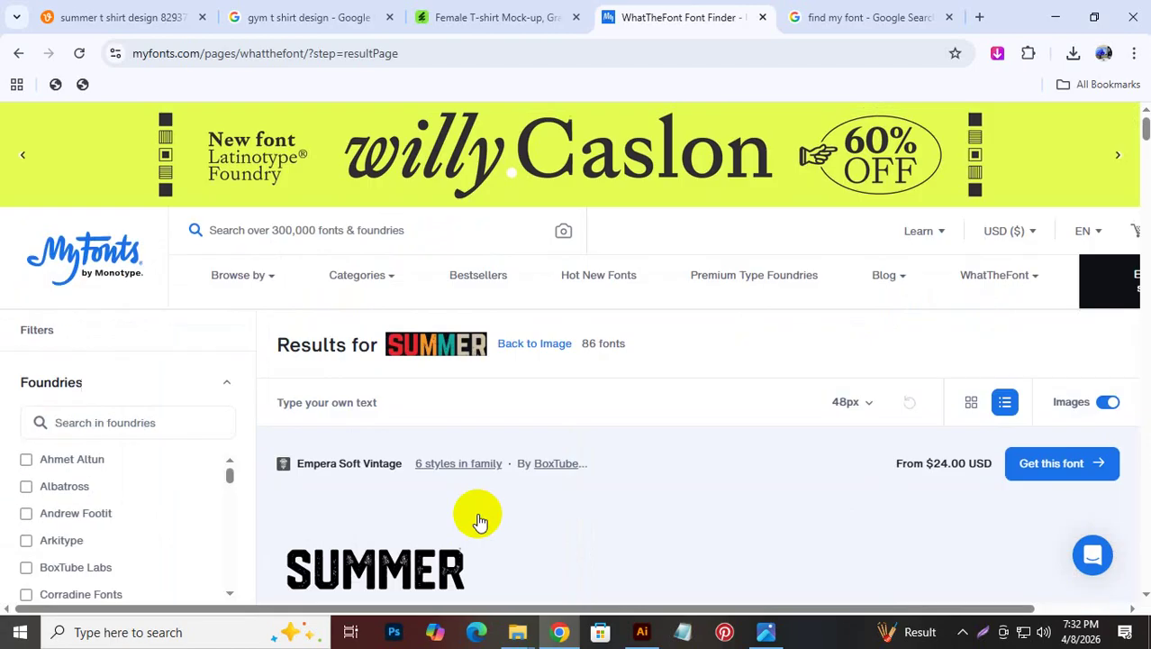
{"action": "scroll", "coordinate": [478, 522], "scroll_direction": "down", "scroll_amount": 3}
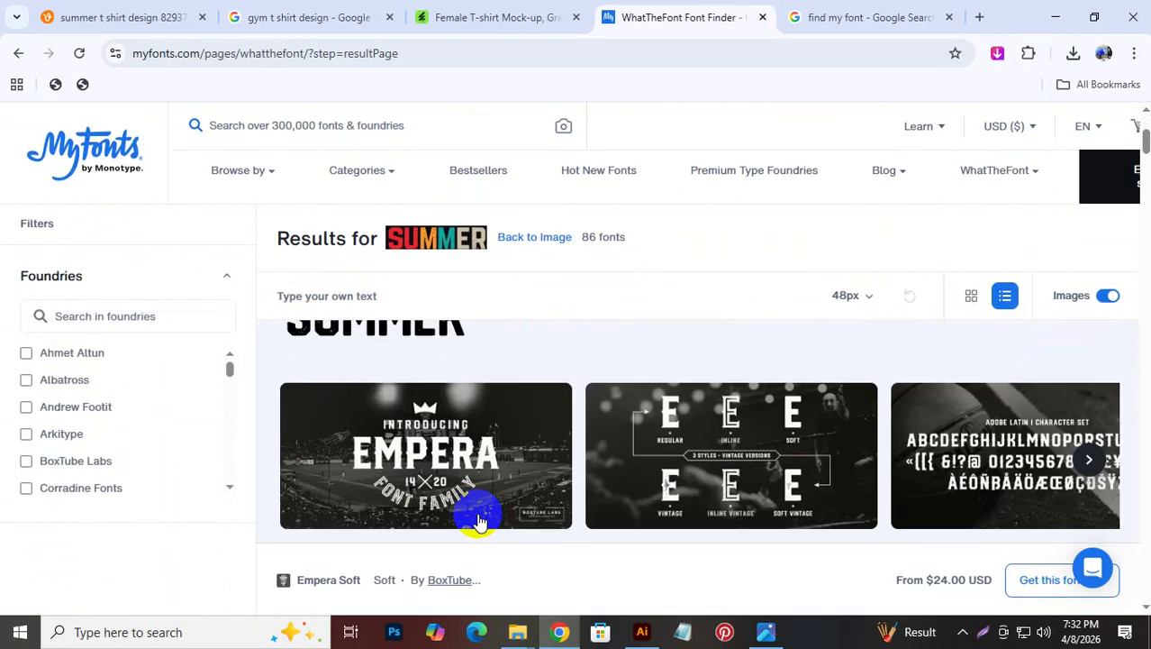
{"action": "scroll", "coordinate": [478, 519], "scroll_direction": "down", "scroll_amount": 2}
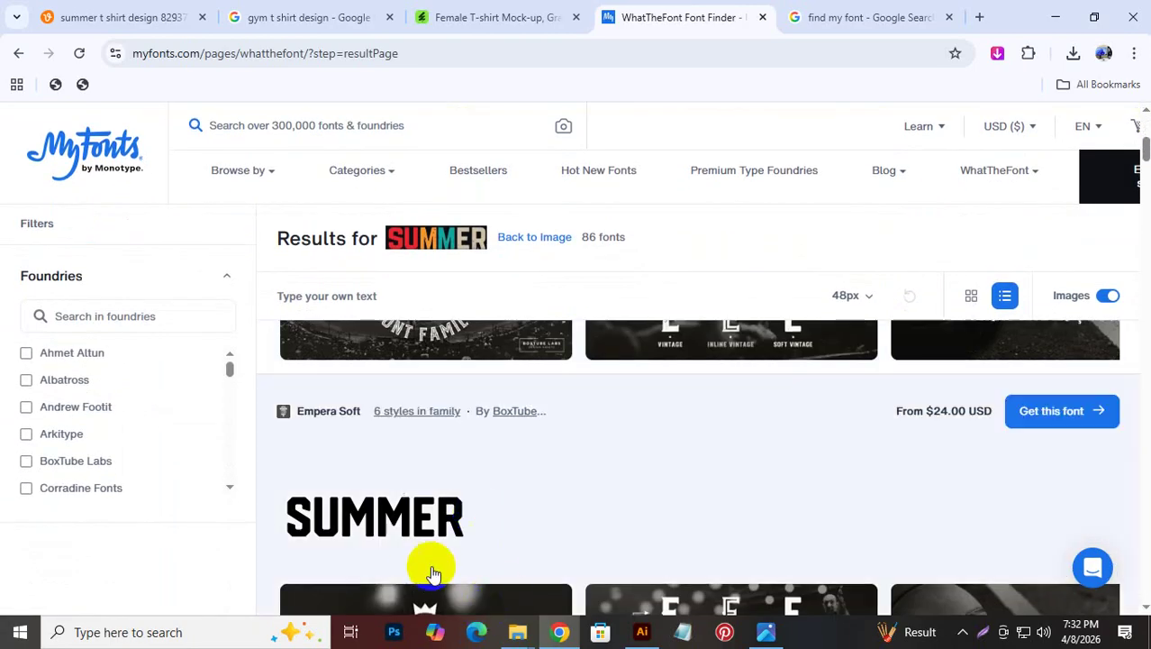
{"action": "left_click", "coordinate": [393, 527]}
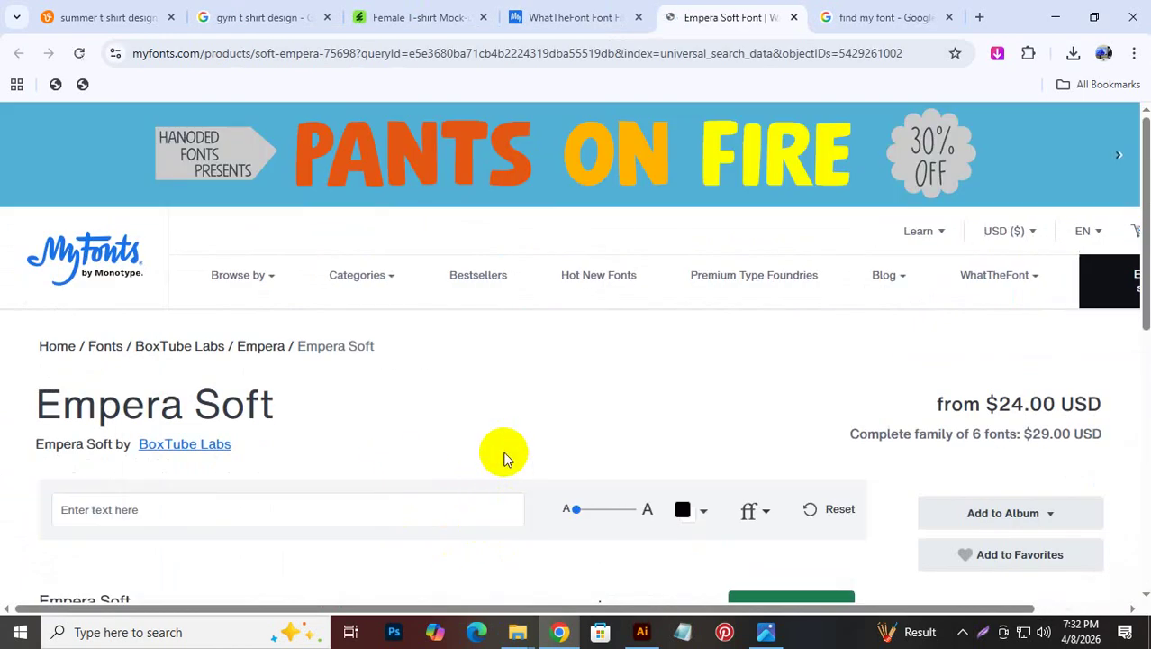
{"action": "scroll", "coordinate": [498, 445], "scroll_direction": "down", "scroll_amount": 4}
{"action": "scroll", "coordinate": [495, 442], "scroll_direction": "up", "scroll_amount": 3}
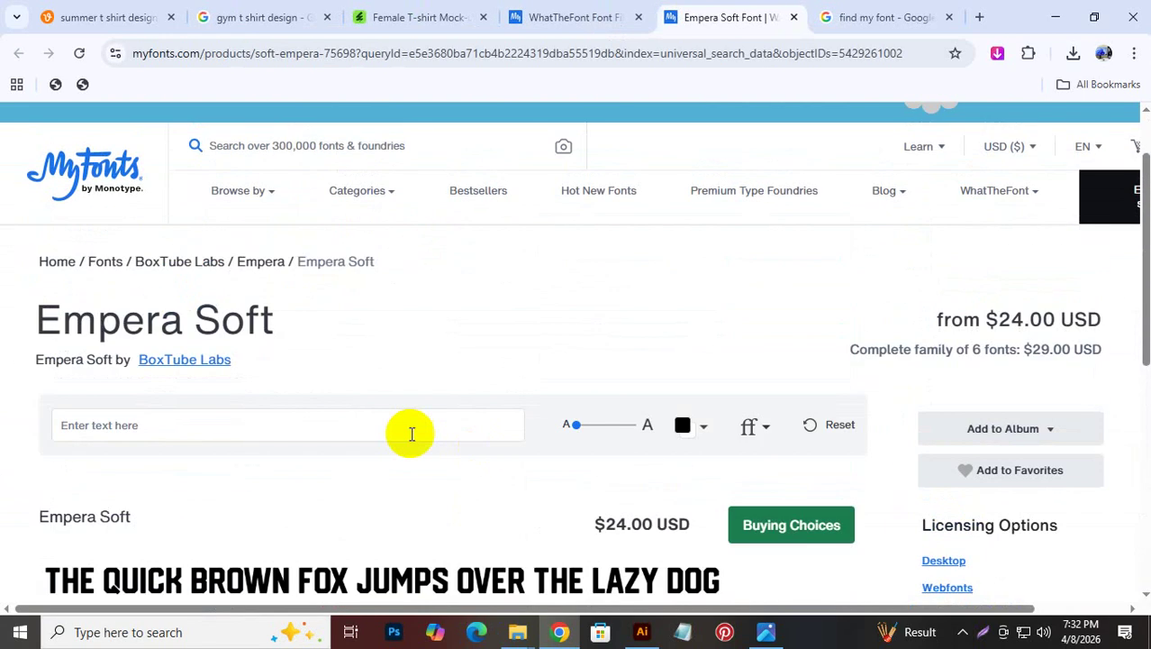
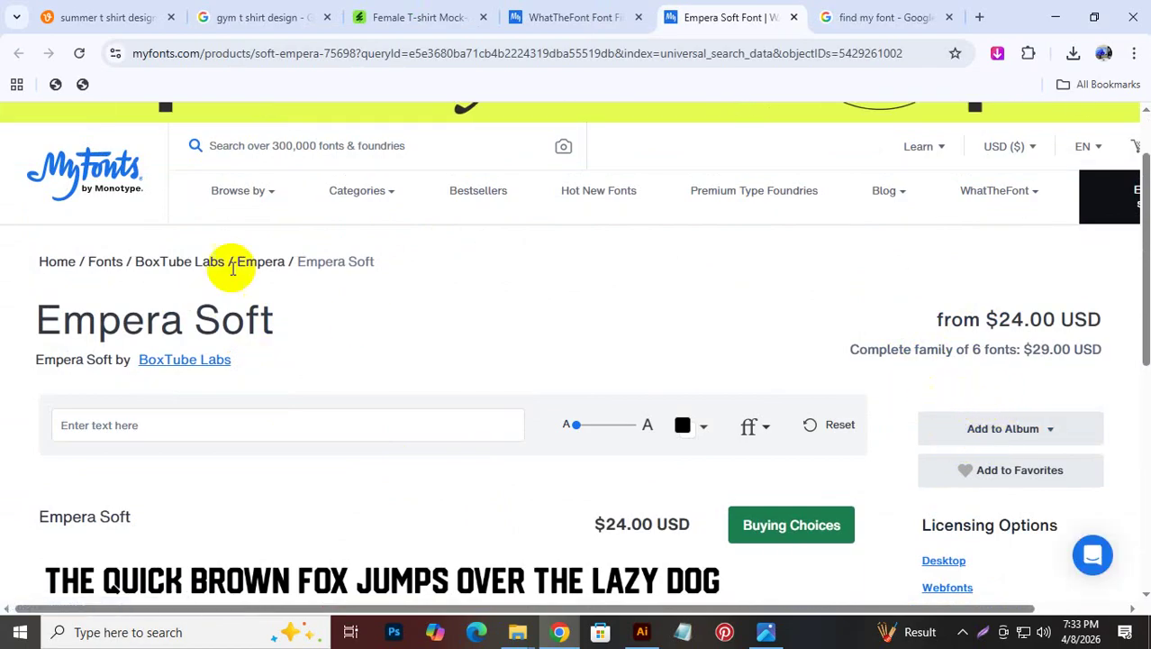
Copy the font name Empera Soft from its product page and search Google for "empera soft font free"
{"action": "left_click_drag", "start_coordinate": [24, 324], "coordinate": [283, 340]}
{"action": "right_click", "coordinate": [236, 328]}
{"action": "left_click", "coordinate": [261, 346]}
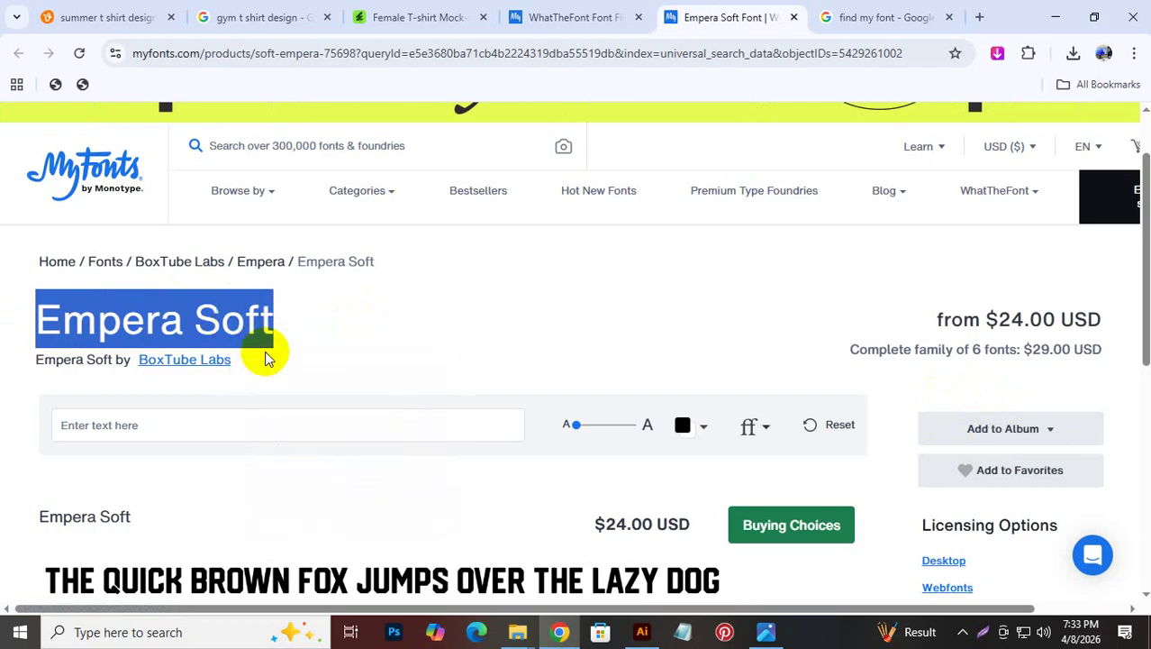
{"action": "left_click", "coordinate": [913, 17]}
{"action": "left_click_drag", "start_coordinate": [402, 144], "coordinate": [185, 151]}
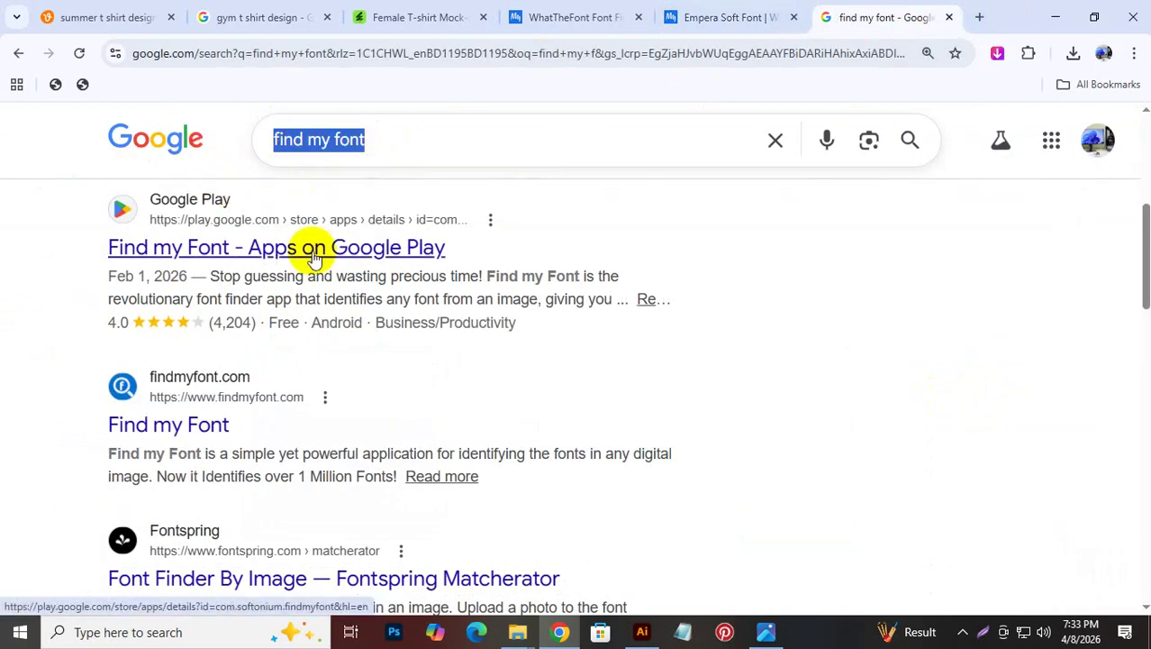
{"action": "key", "text": "ctrl+v"}
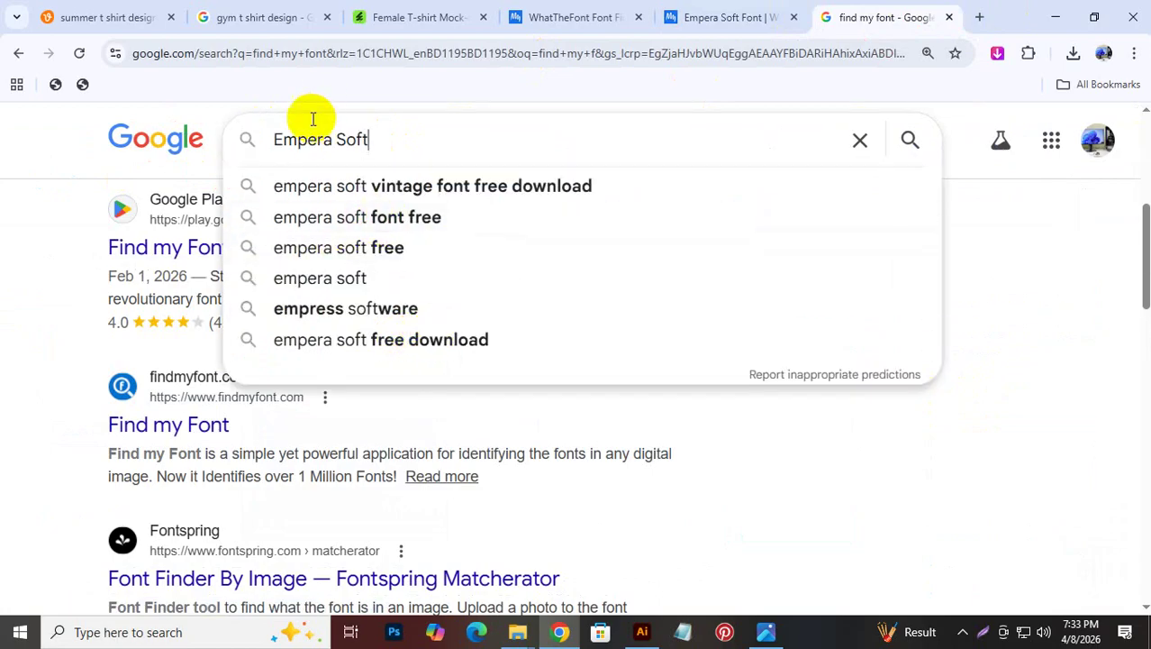
{"action": "left_click", "coordinate": [399, 221]}
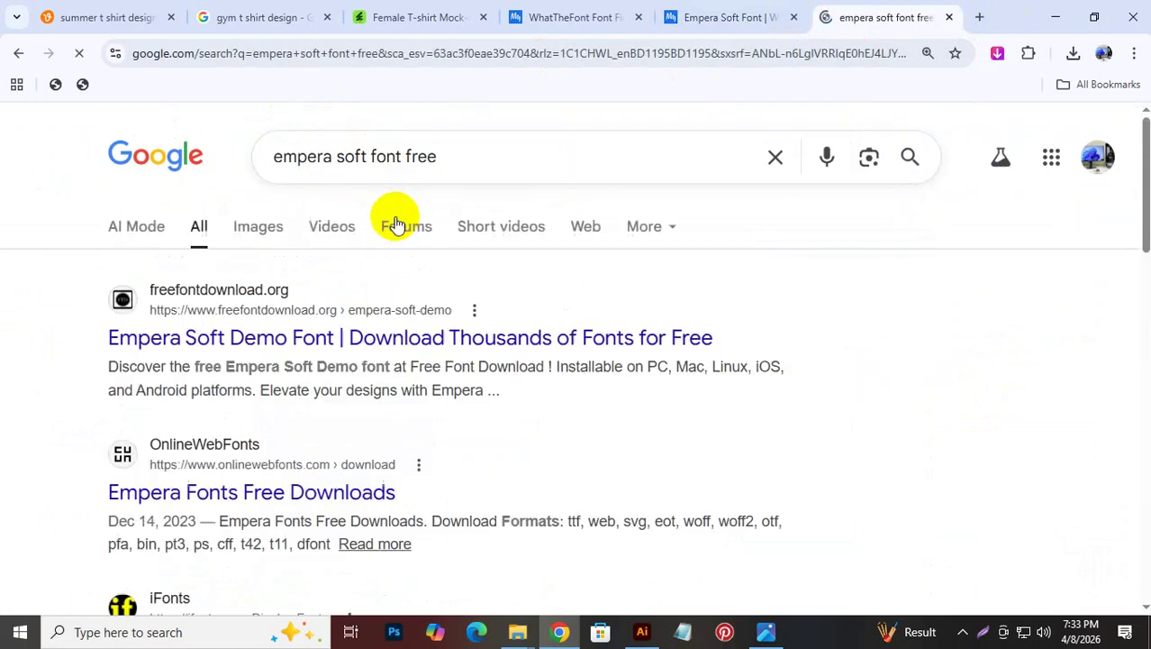
Open the Empera Soft Demo Font page on freefontdownload.org and download the font as OTF
{"action": "left_click", "coordinate": [318, 345]}
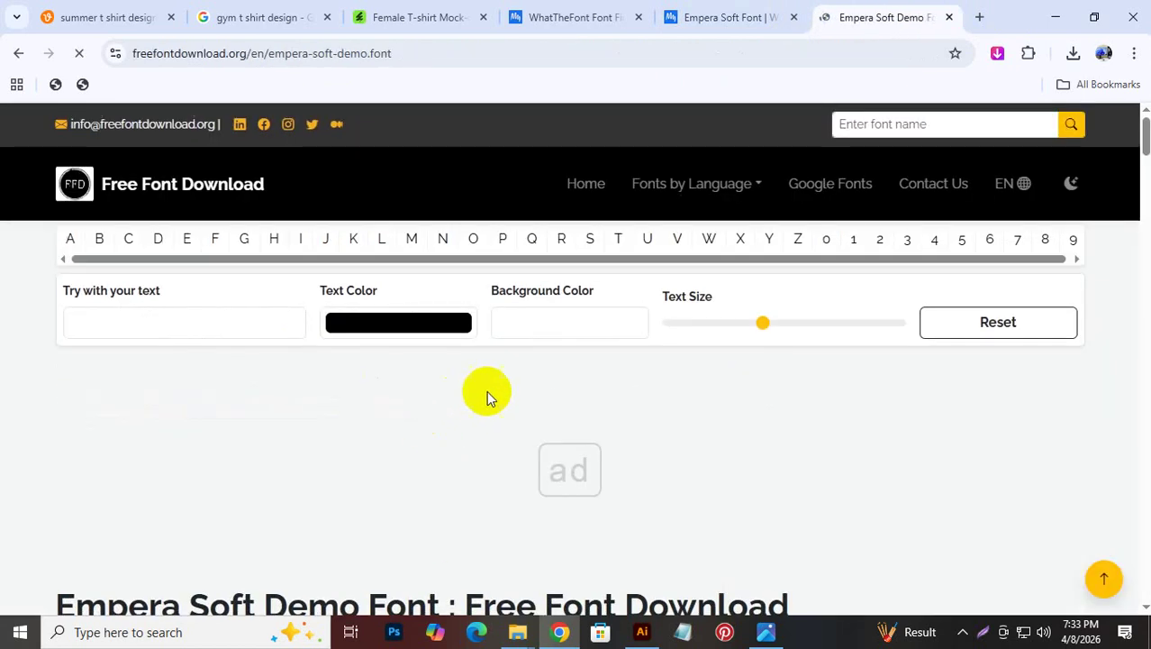
{"action": "scroll", "coordinate": [506, 401], "scroll_direction": "down", "scroll_amount": 3}
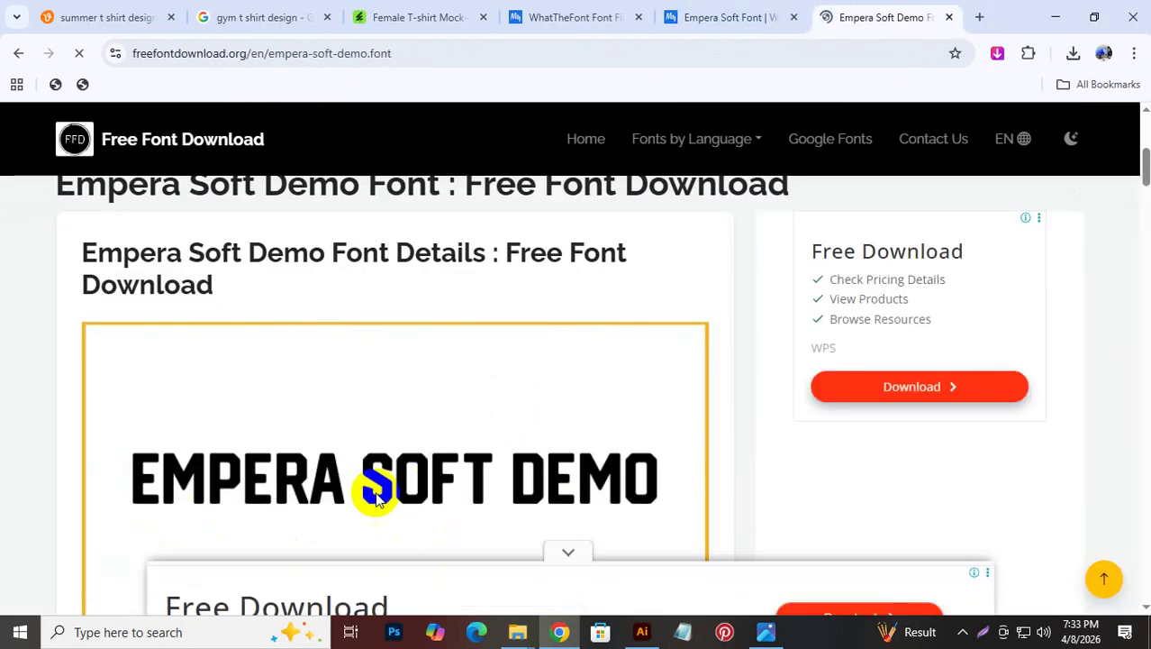
{"action": "scroll", "coordinate": [347, 486], "scroll_direction": "down", "scroll_amount": 5}
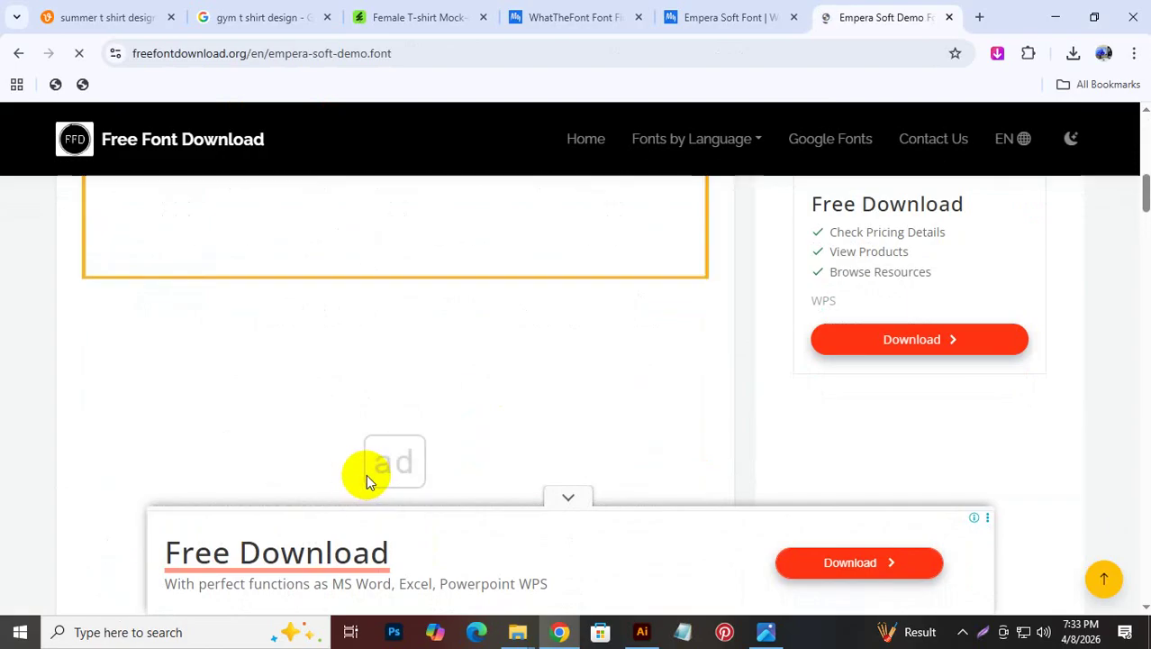
{"action": "left_click", "coordinate": [558, 499]}
{"action": "scroll", "coordinate": [526, 456], "scroll_direction": "down", "scroll_amount": 6}
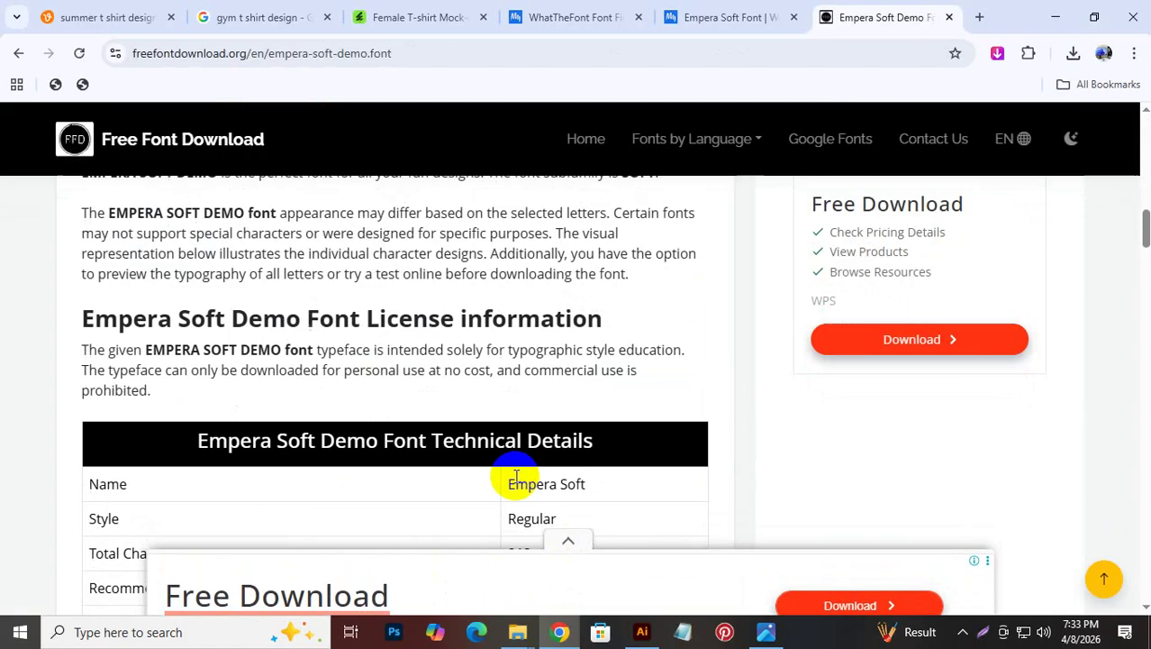
{"action": "scroll", "coordinate": [507, 484], "scroll_direction": "down", "scroll_amount": 6}
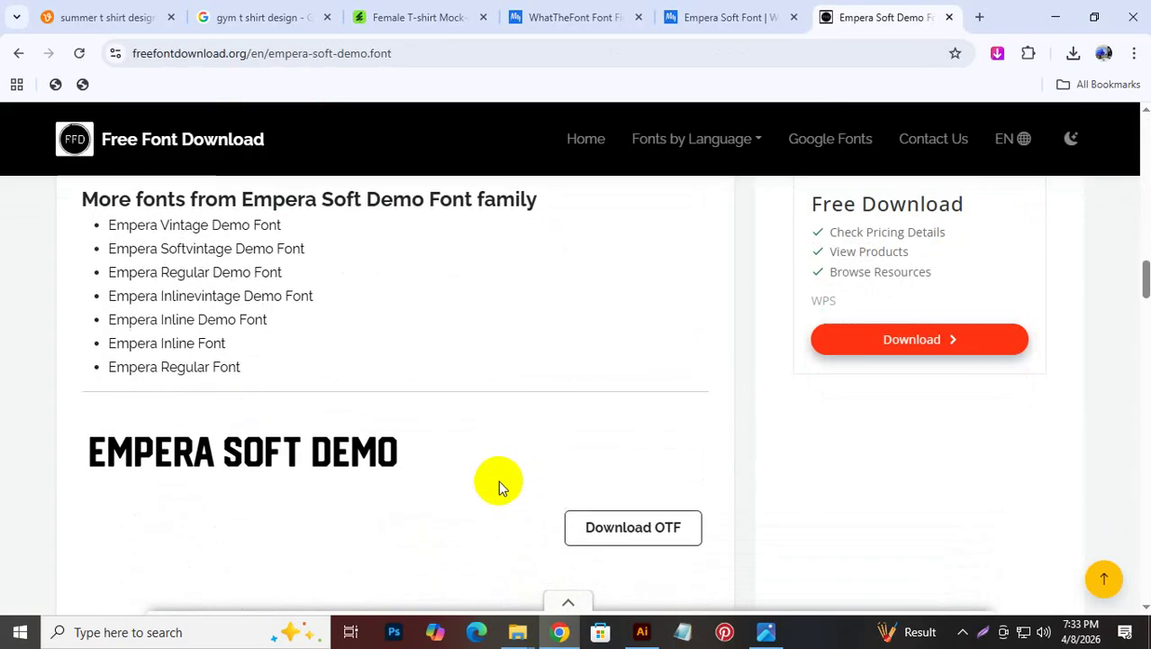
{"action": "left_click", "coordinate": [622, 457]}
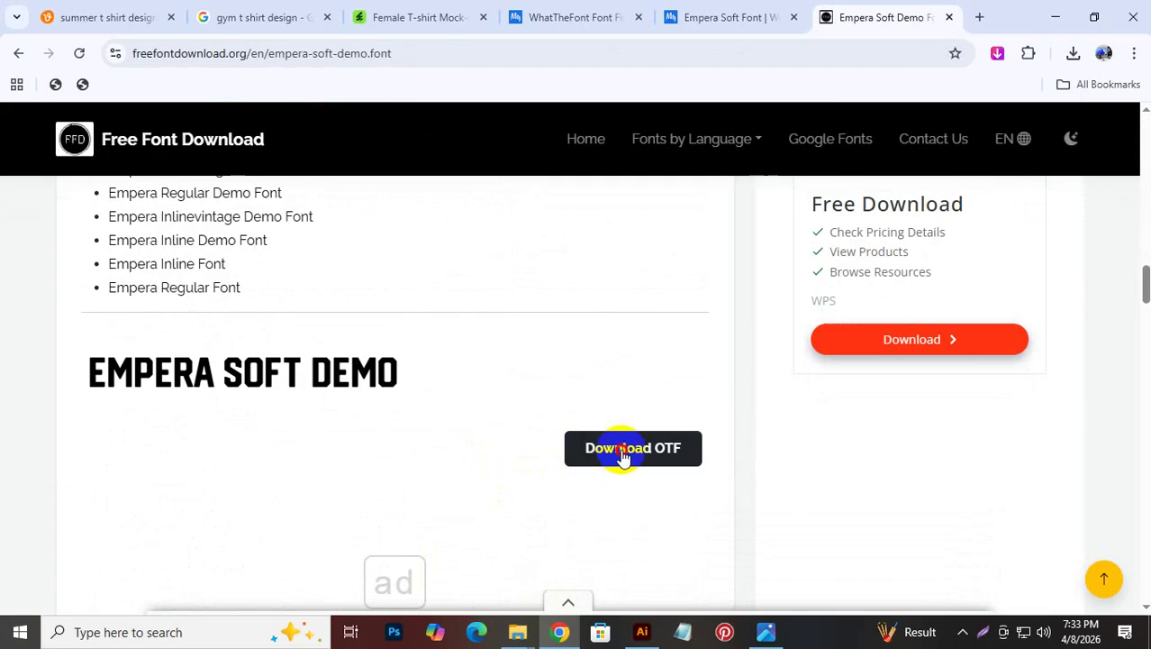
Show the downloaded empera-soft-demo_freefontdownload_org archive in its folder and extract it into a folder of the same name
{"action": "left_click", "coordinate": [1074, 53]}
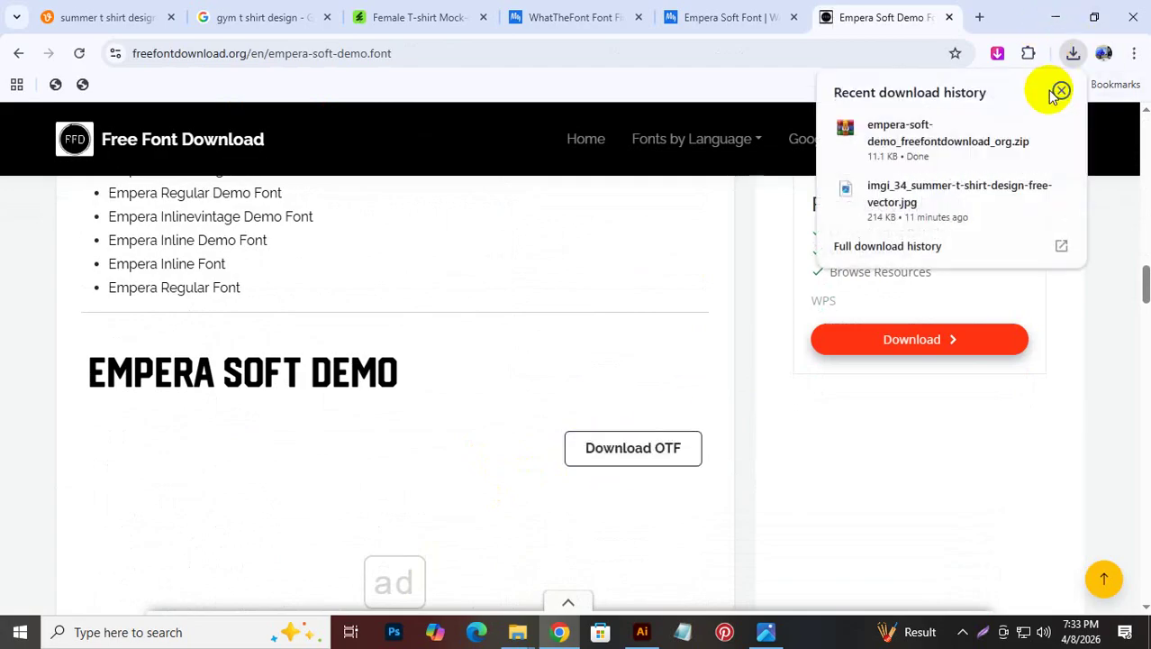
{"action": "left_click", "coordinate": [1025, 133]}
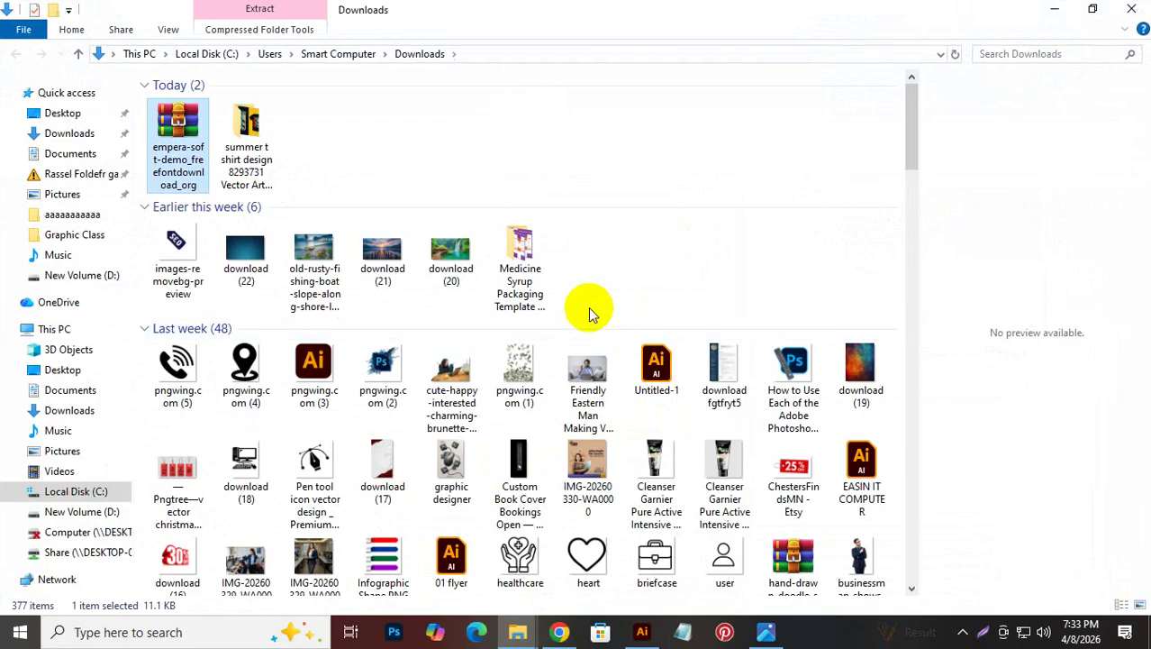
{"action": "right_click", "coordinate": [198, 127]}
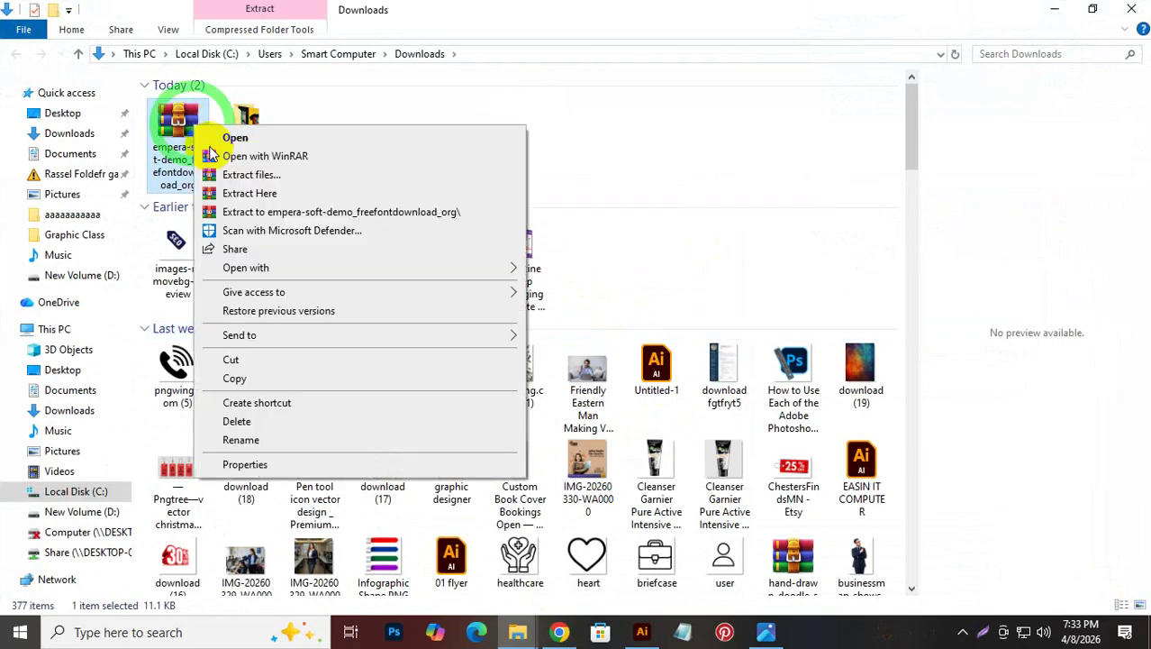
{"action": "left_click", "coordinate": [282, 214]}
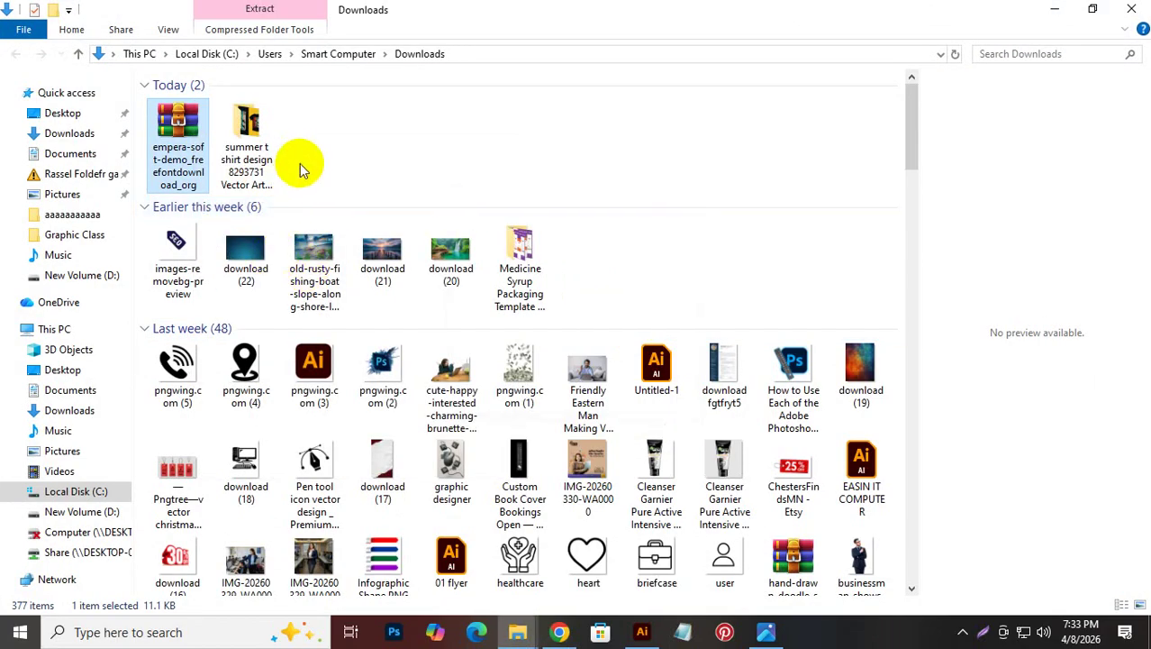
Open the empera-soft-demo OpenType file from the extracted folder and install the Empera Soft font
{"action": "double_click", "coordinate": [261, 119]}
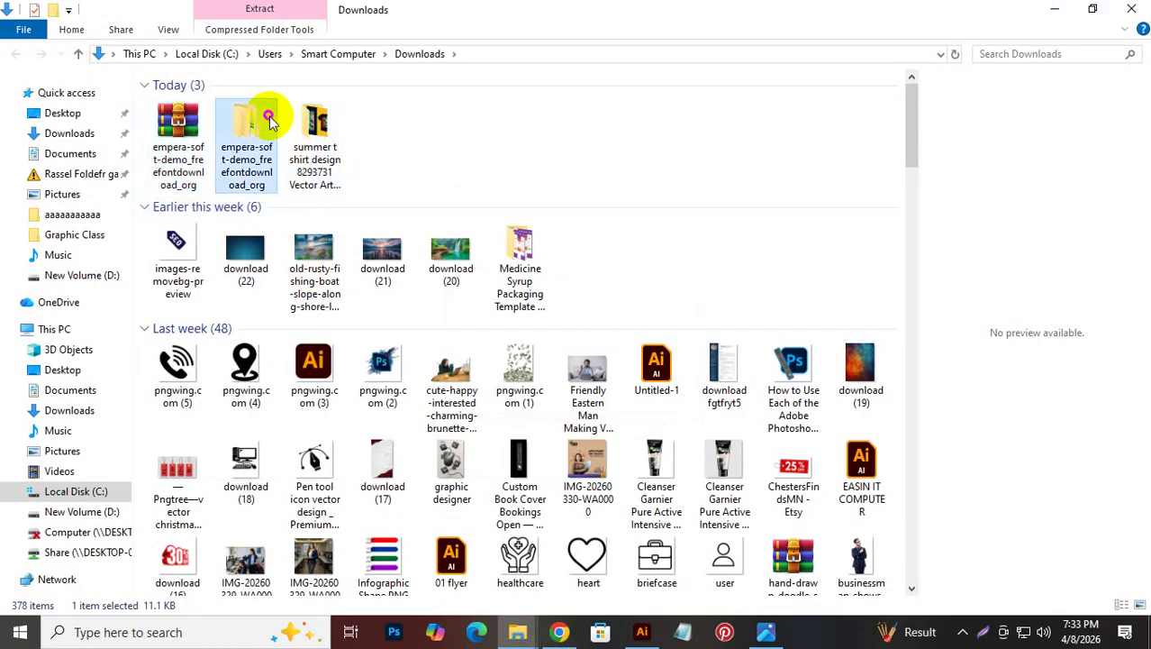
{"action": "double_click", "coordinate": [232, 106]}
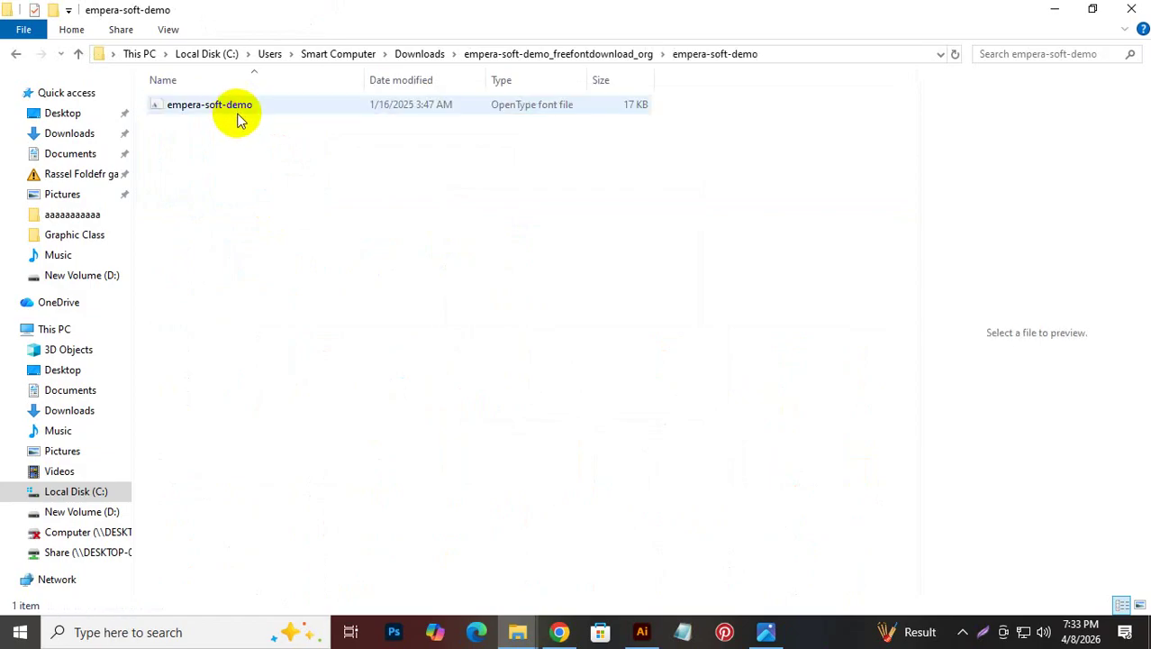
{"action": "double_click", "coordinate": [238, 117]}
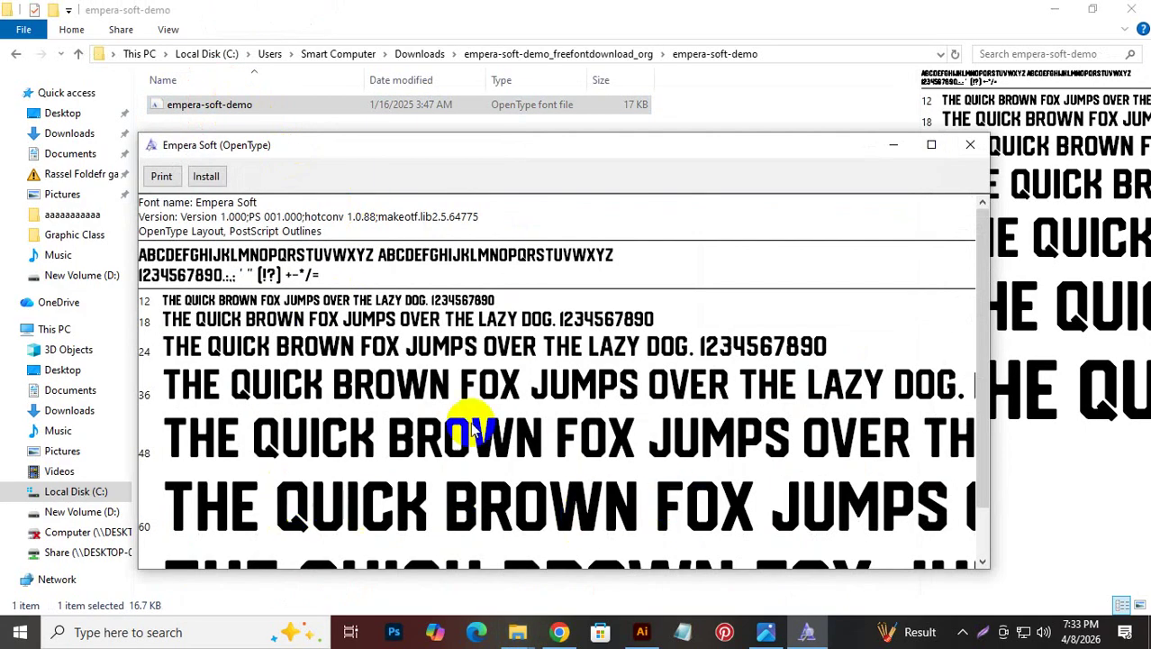
{"action": "left_click", "coordinate": [206, 177]}
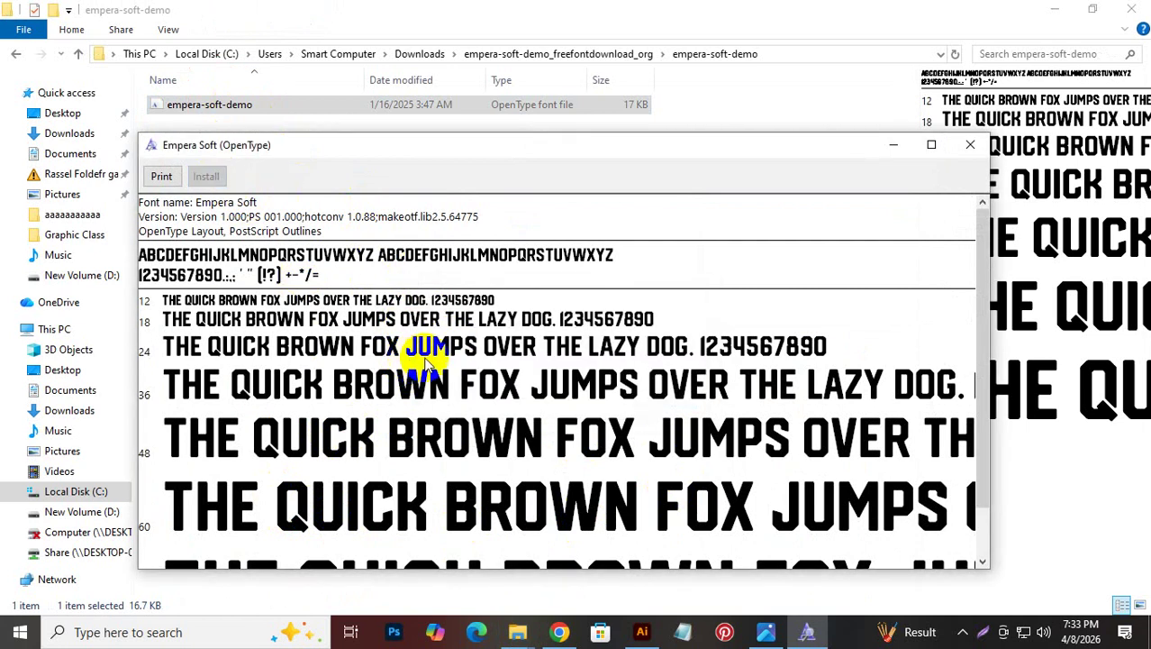
Return to the Google results in the browser and download the Empera font from OnlineWebFonts with the free, author-credit option
{"action": "left_click", "coordinate": [560, 631]}
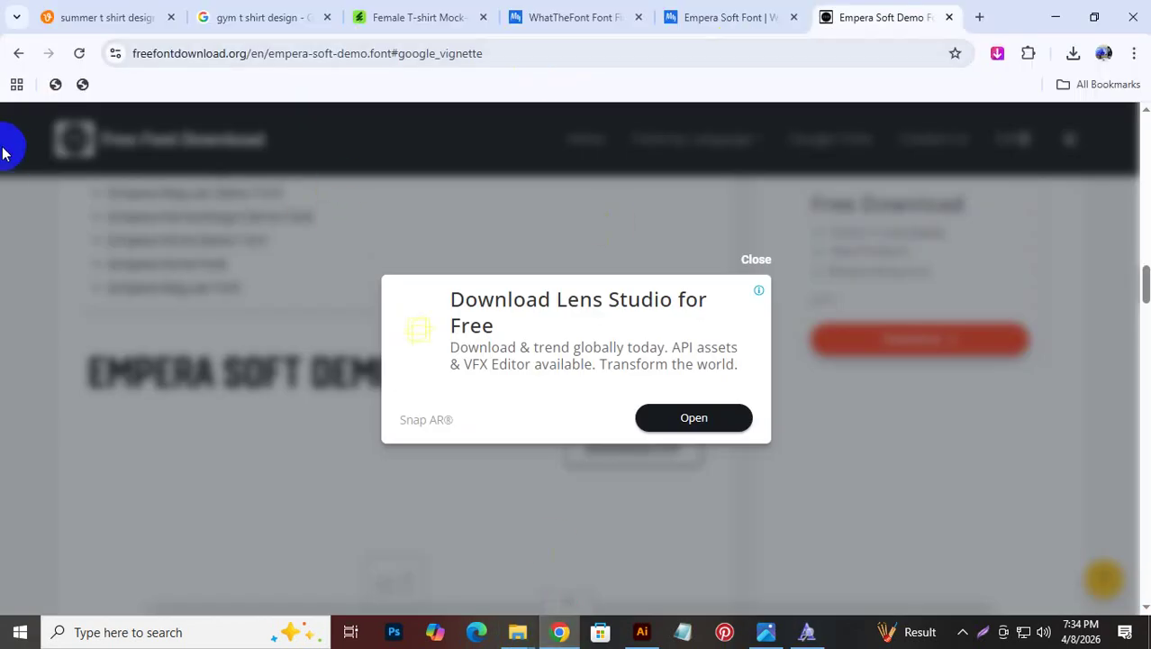
{"action": "left_click", "coordinate": [19, 56]}
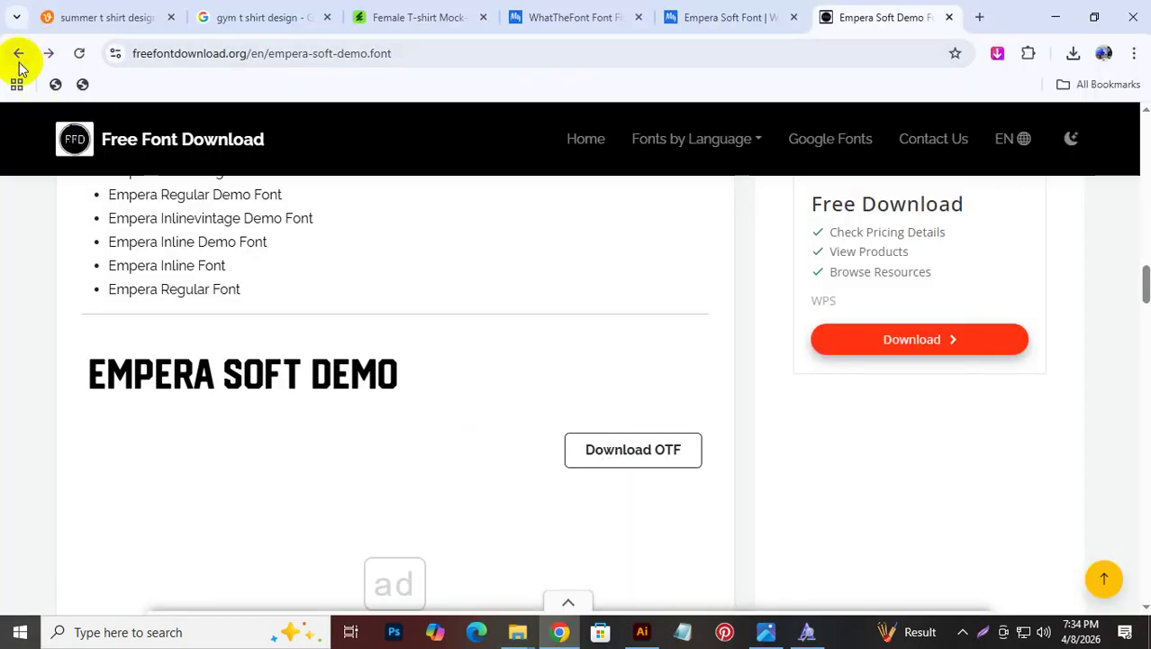
{"action": "left_click", "coordinate": [18, 58]}
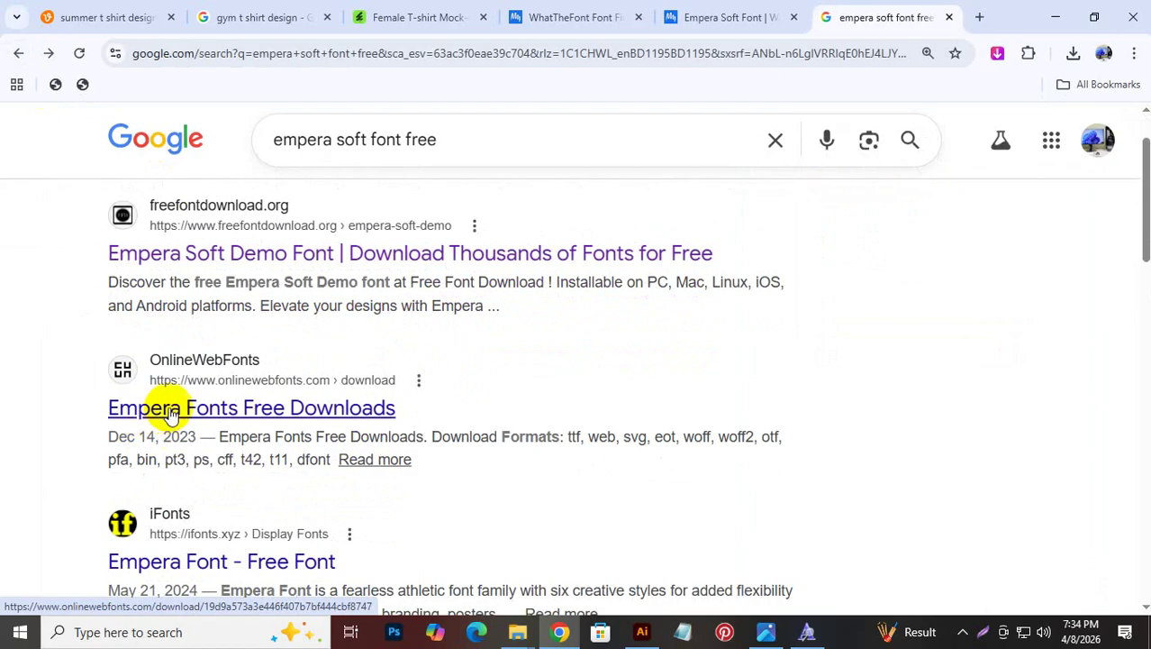
{"action": "left_click", "coordinate": [280, 411]}
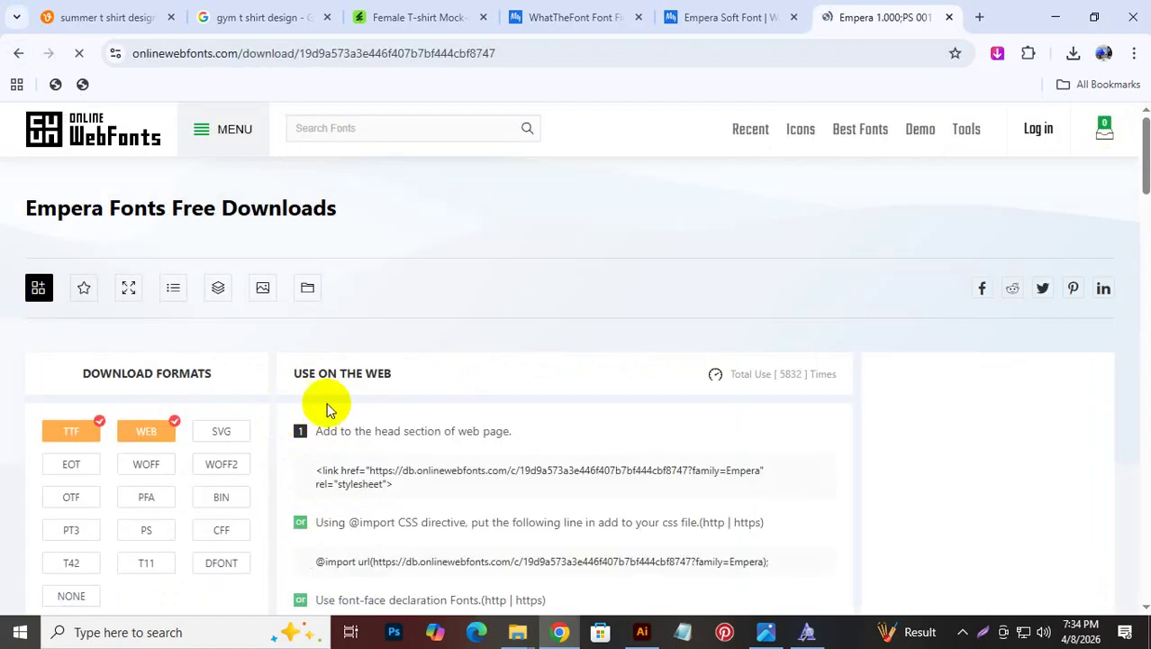
{"action": "scroll", "coordinate": [329, 404], "scroll_direction": "down", "scroll_amount": 4}
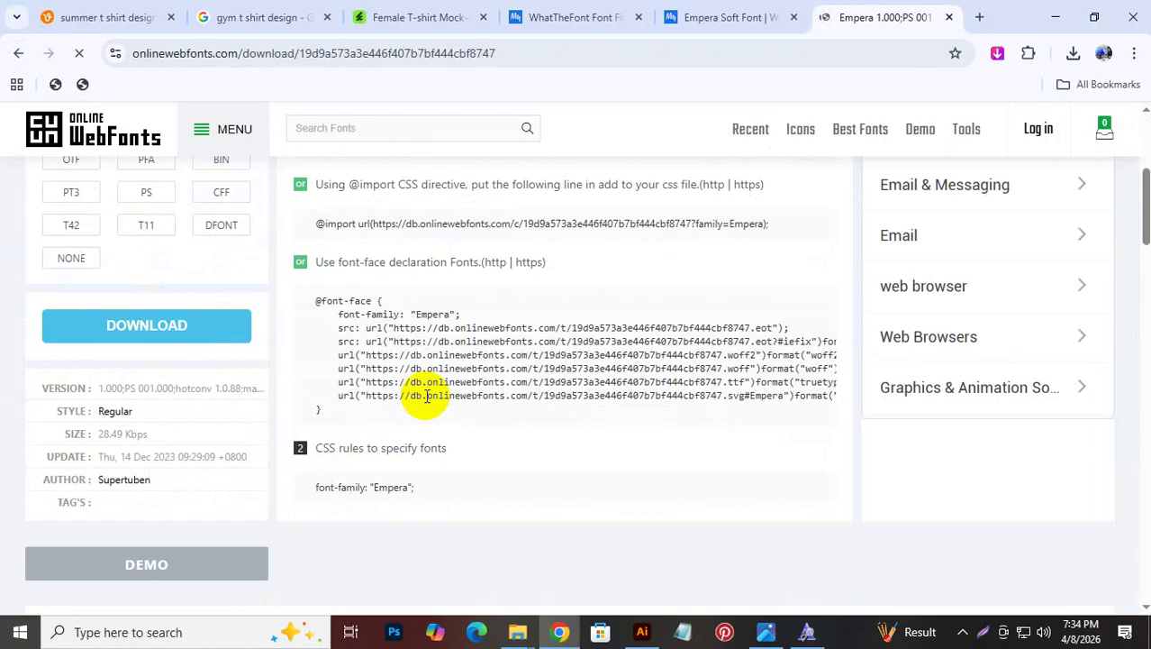
{"action": "left_click", "coordinate": [176, 327]}
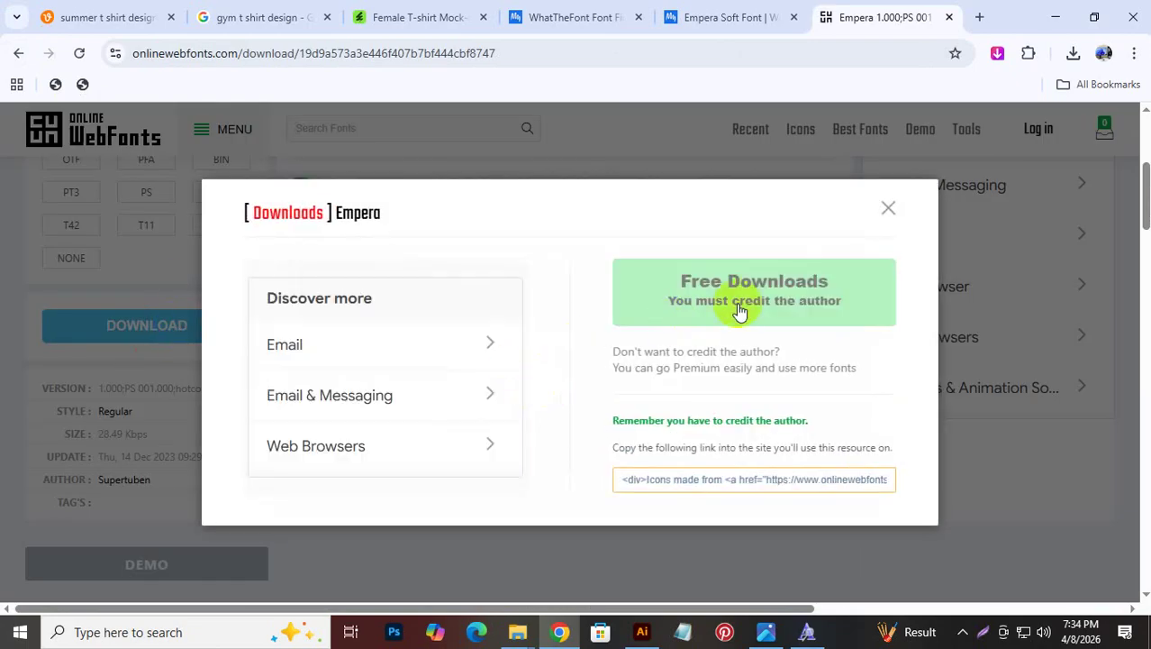
{"action": "left_click", "coordinate": [739, 311]}
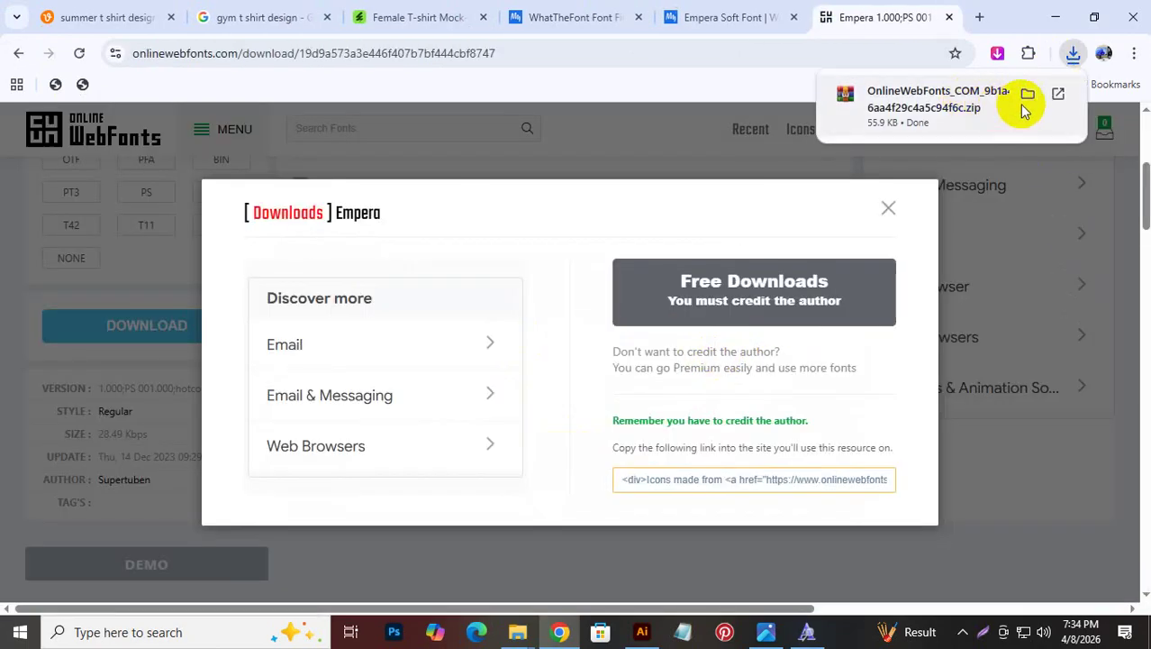
{"action": "left_click", "coordinate": [731, 131]}
{"action": "left_click", "coordinate": [890, 208]}
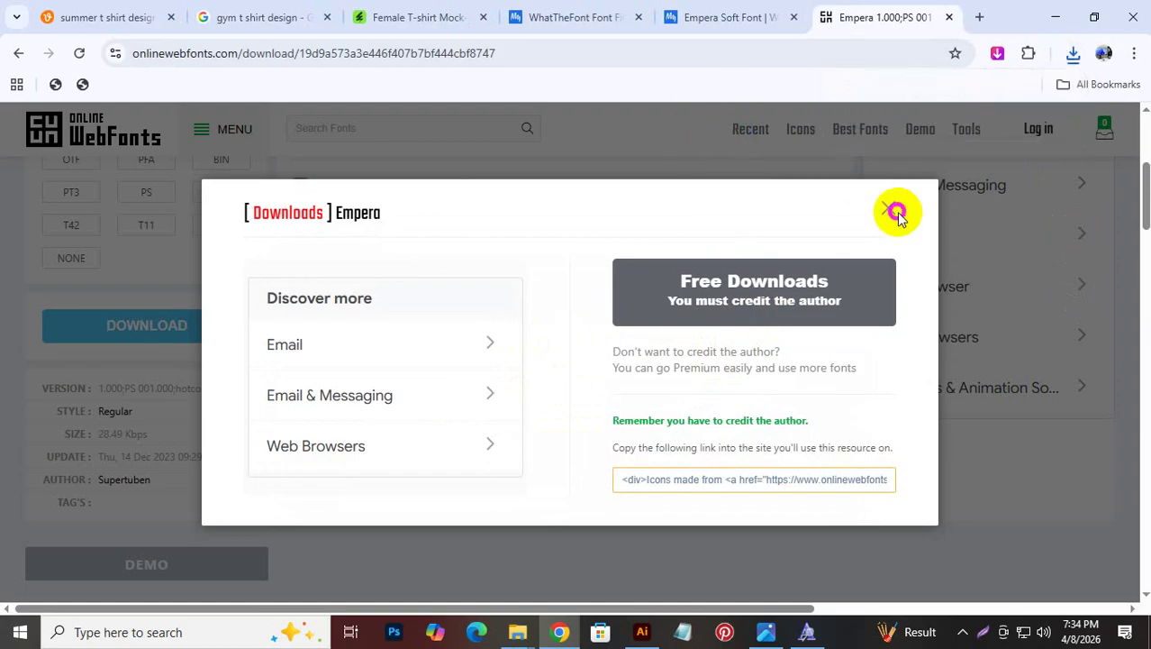
{"action": "left_click", "coordinate": [888, 208]}
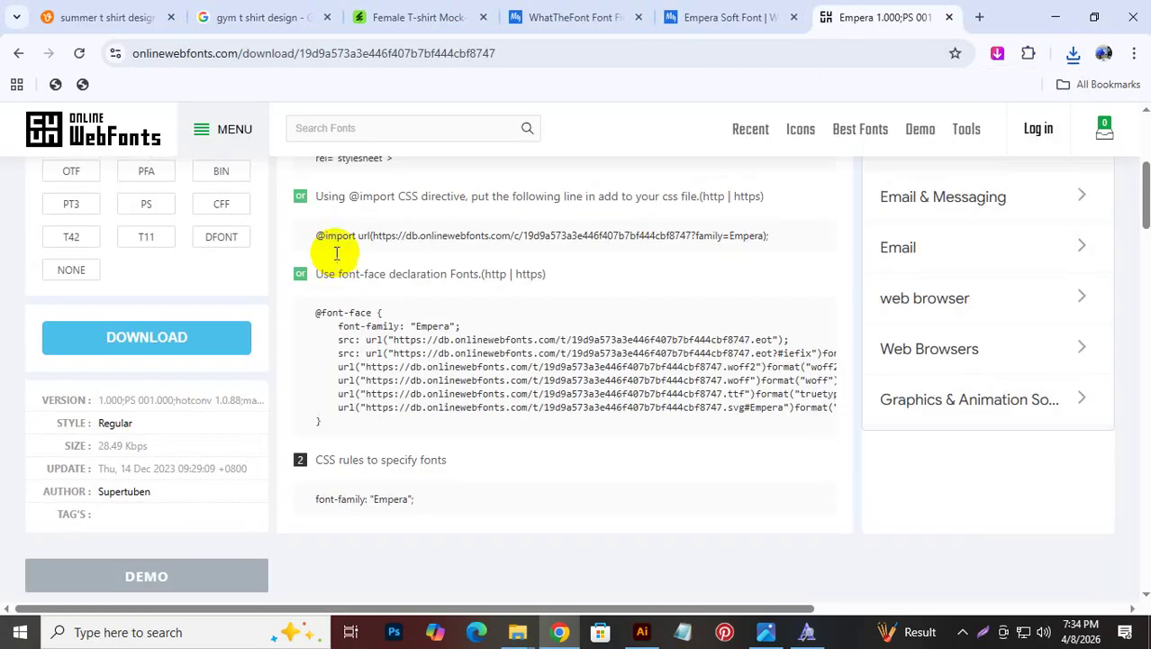
Return to the search results, look through the Empera Font page on iFonts and check the recent download history
{"action": "scroll", "coordinate": [334, 250], "scroll_direction": "up", "scroll_amount": 4}
{"action": "left_click", "coordinate": [18, 53]}
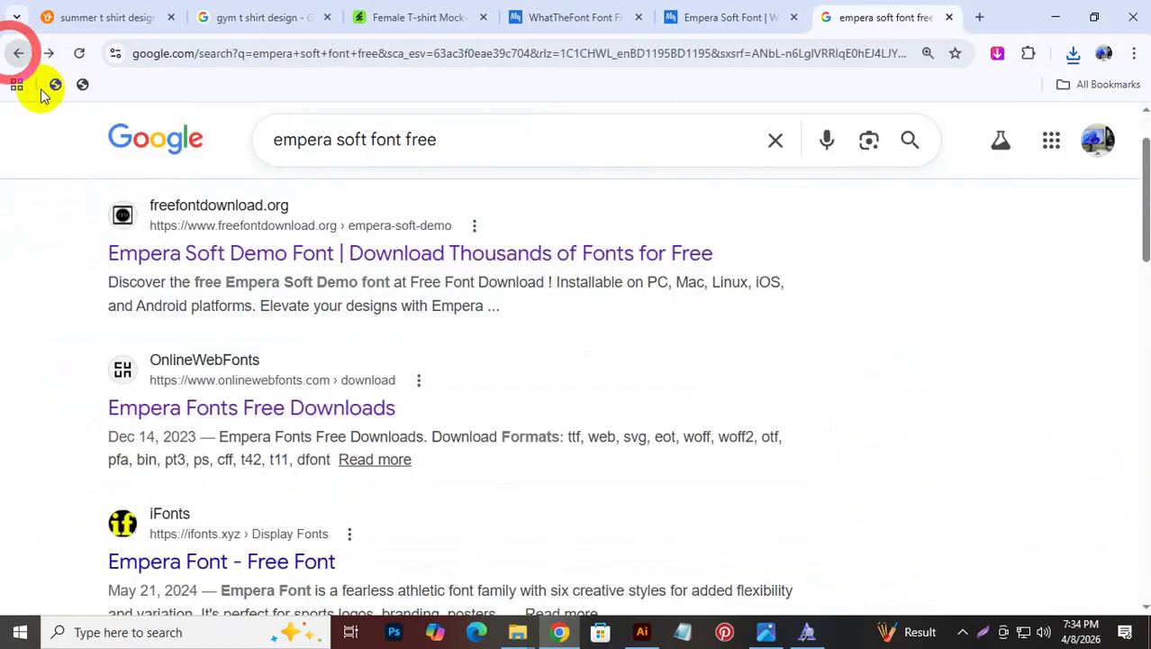
{"action": "scroll", "coordinate": [203, 360], "scroll_direction": "down", "scroll_amount": 3}
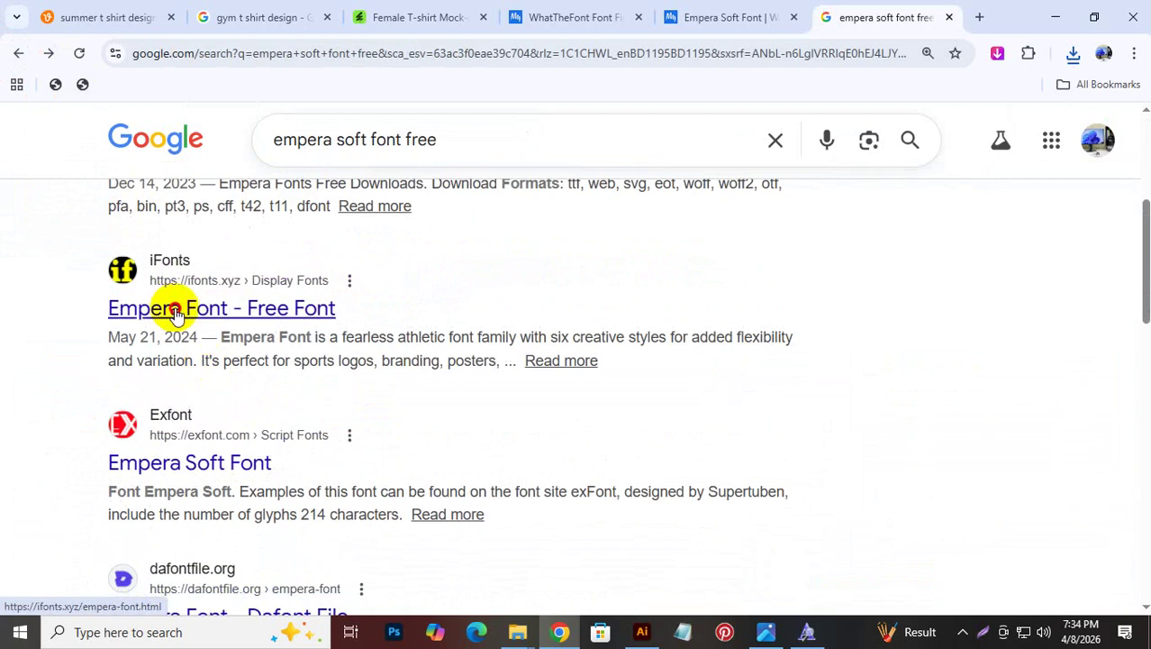
{"action": "left_click", "coordinate": [177, 314]}
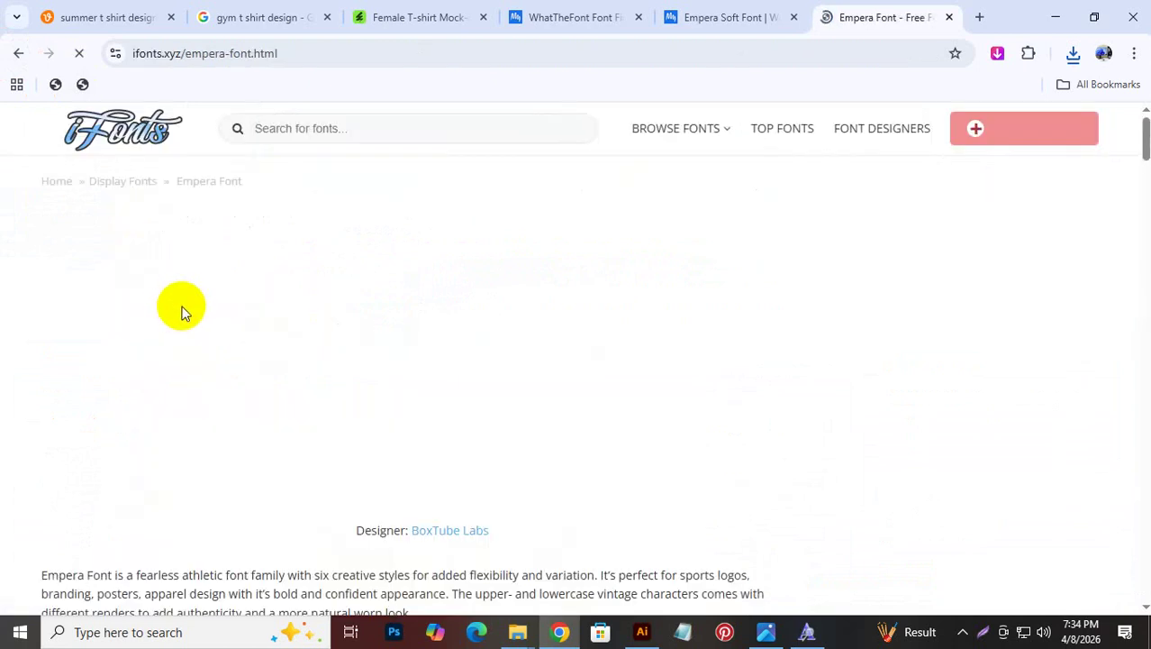
{"action": "scroll", "coordinate": [239, 353], "scroll_direction": "down", "scroll_amount": 3}
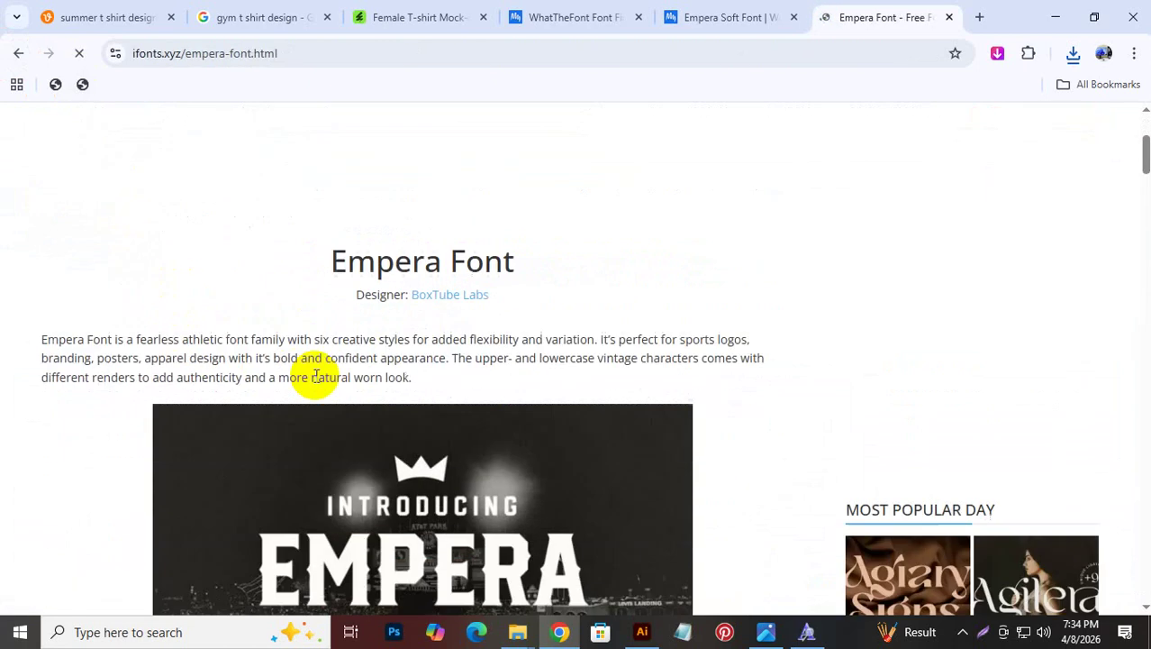
{"action": "scroll", "coordinate": [324, 377], "scroll_direction": "down", "scroll_amount": 3}
{"action": "scroll", "coordinate": [549, 415], "scroll_direction": "down", "scroll_amount": 4}
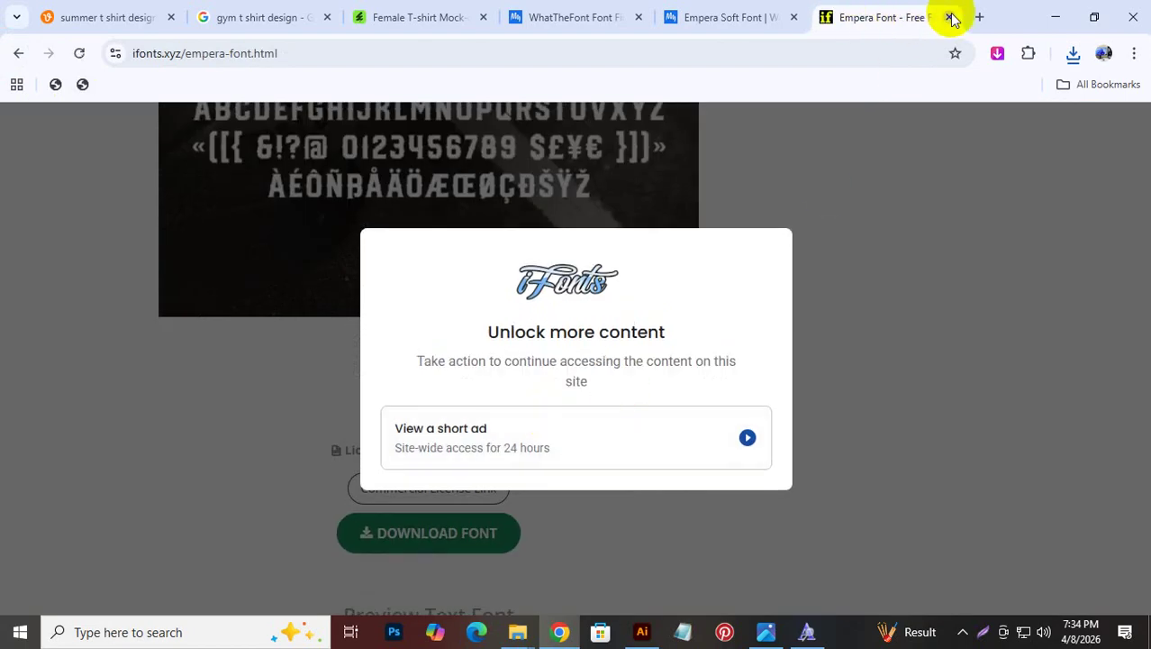
{"action": "left_click", "coordinate": [1069, 55]}
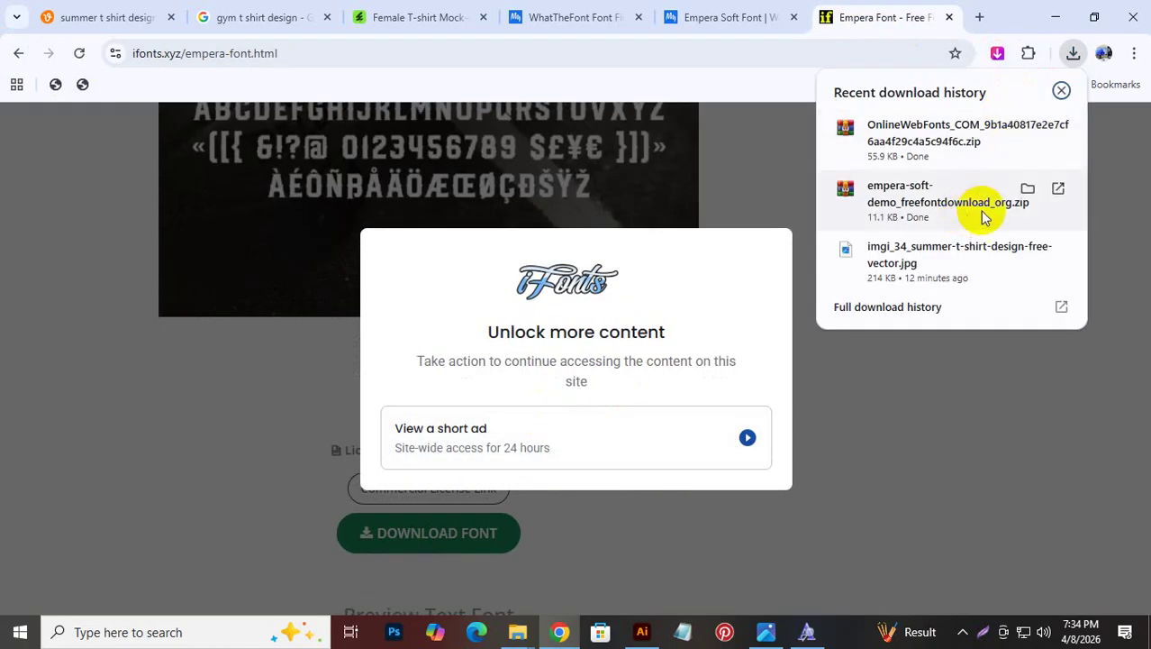
Switch to Illustrator, embed the linked summer T-shirt reference image and clear the selection
{"action": "left_click", "coordinate": [652, 634]}
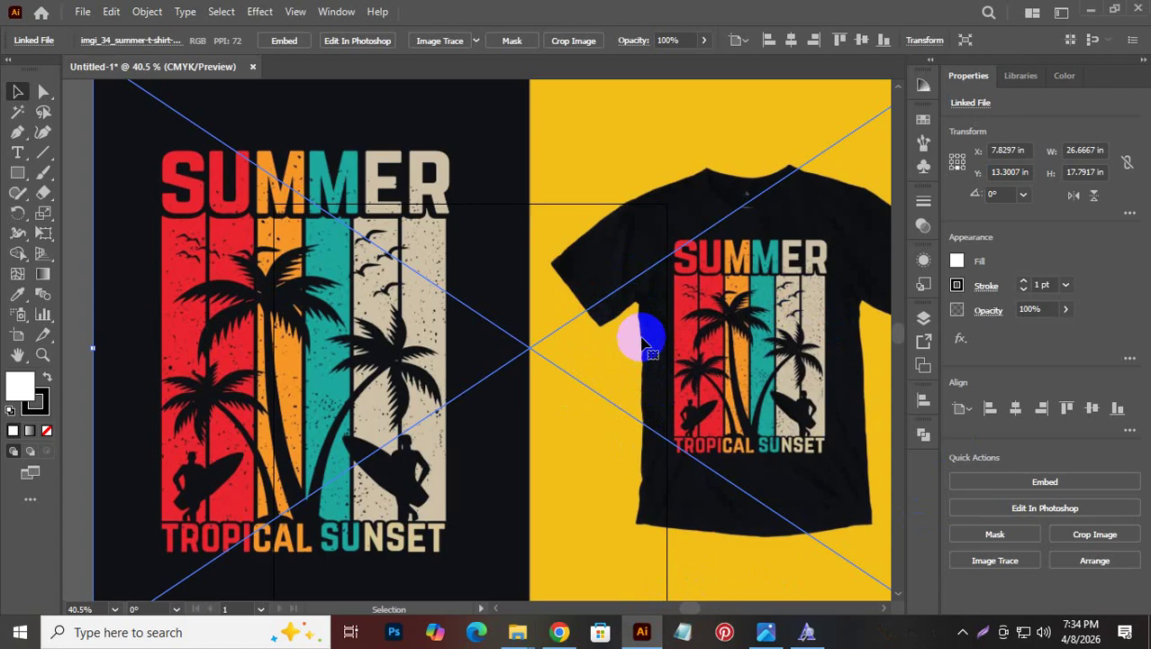
{"action": "left_click", "coordinate": [288, 41]}
{"action": "left_click", "coordinate": [439, 214]}
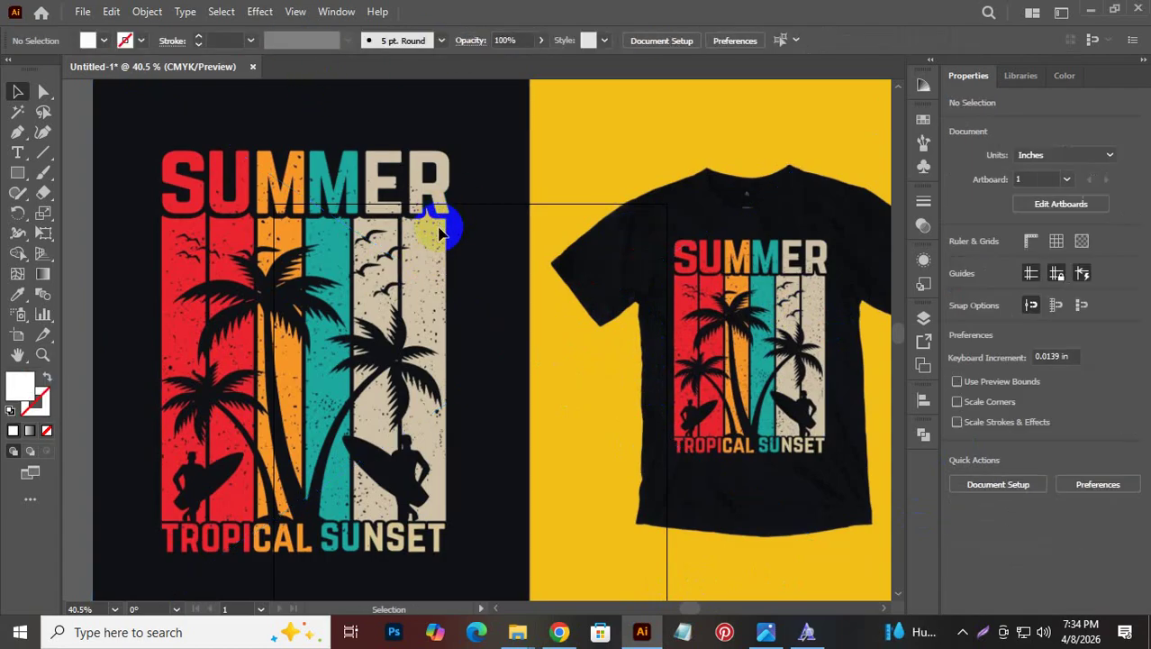
Add the text SUMMER just above the matching heading on the reference artwork
{"action": "left_click", "coordinate": [16, 155]}
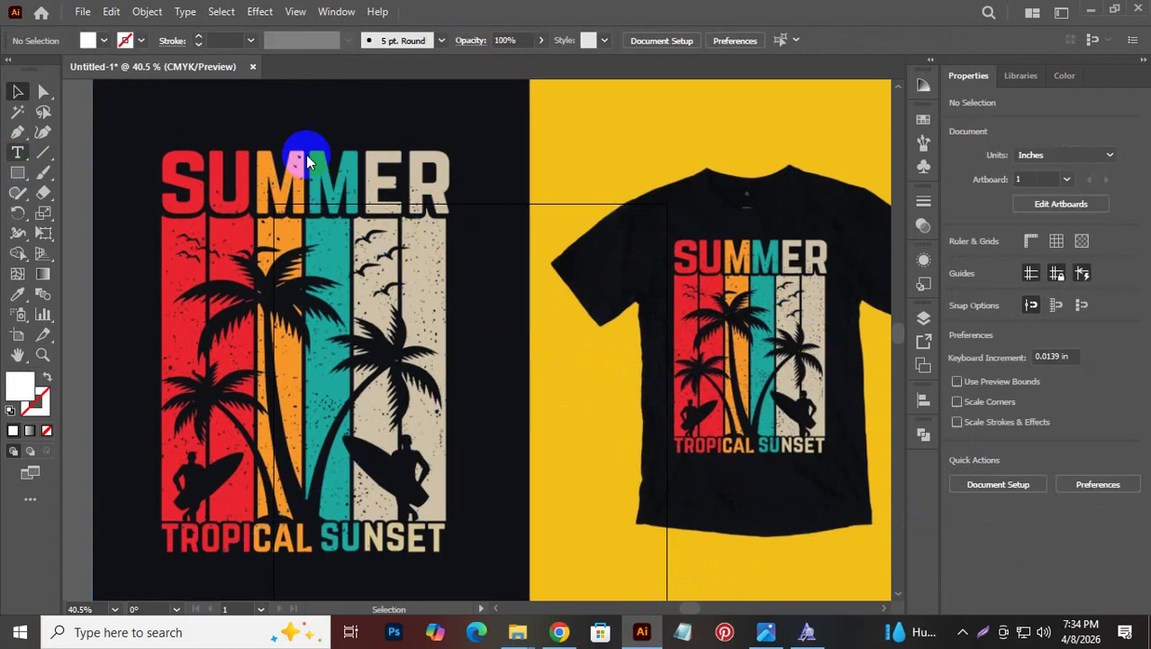
{"action": "left_click", "coordinate": [518, 624]}
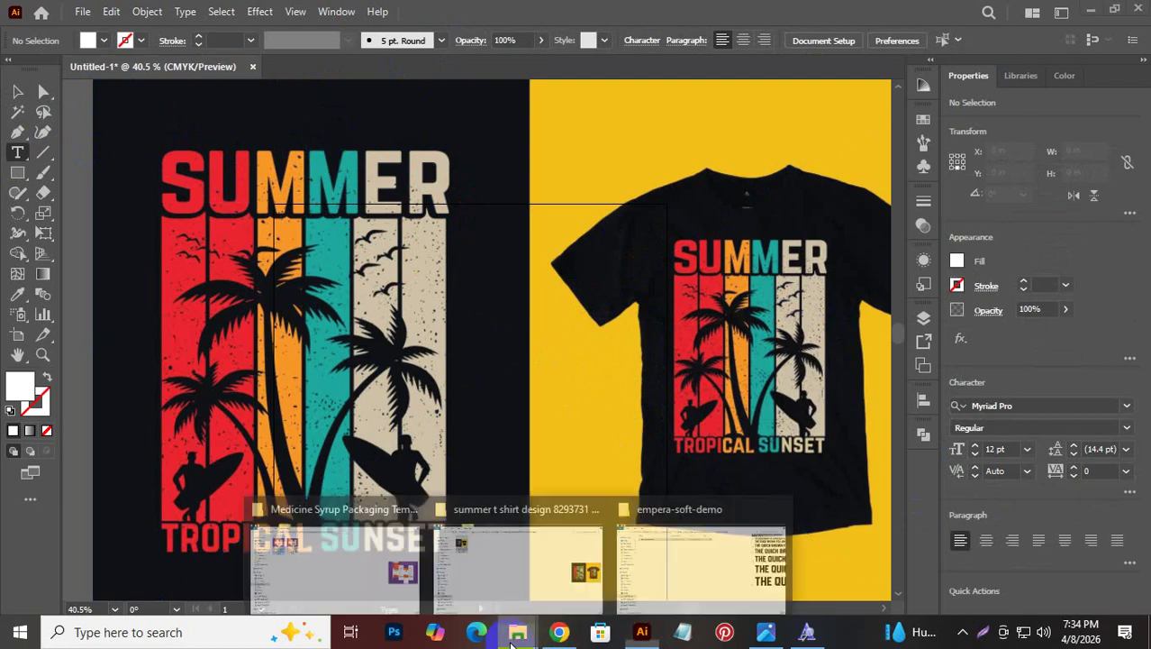
{"action": "mouse_move", "coordinate": [605, 599]}
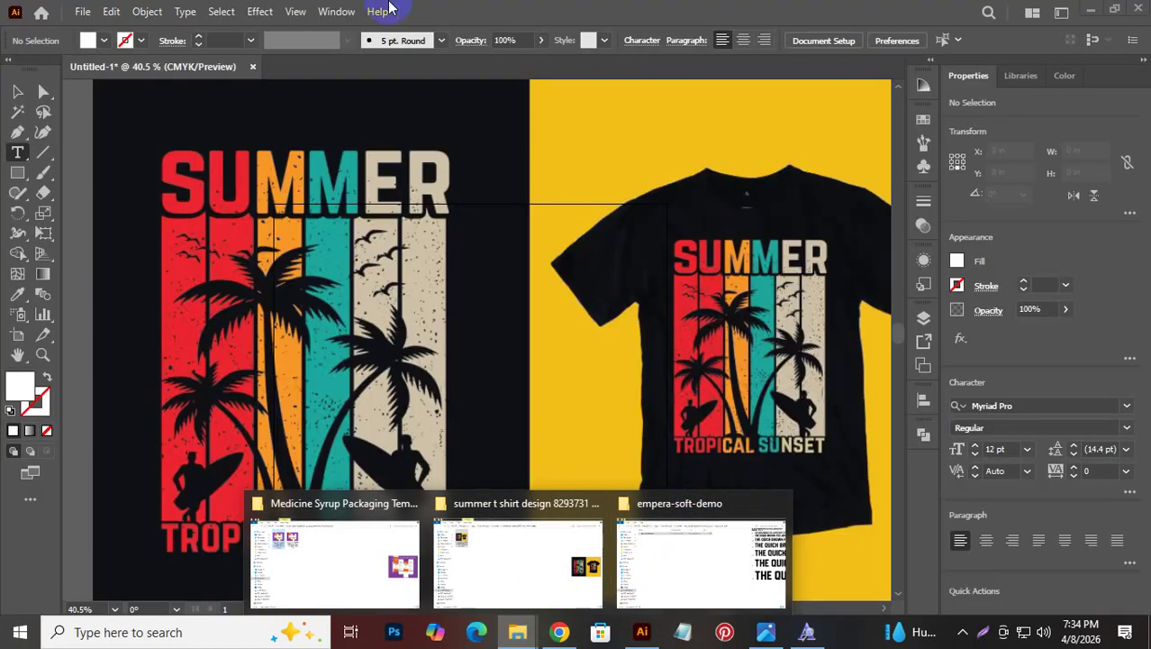
{"action": "left_click", "coordinate": [213, 127]}
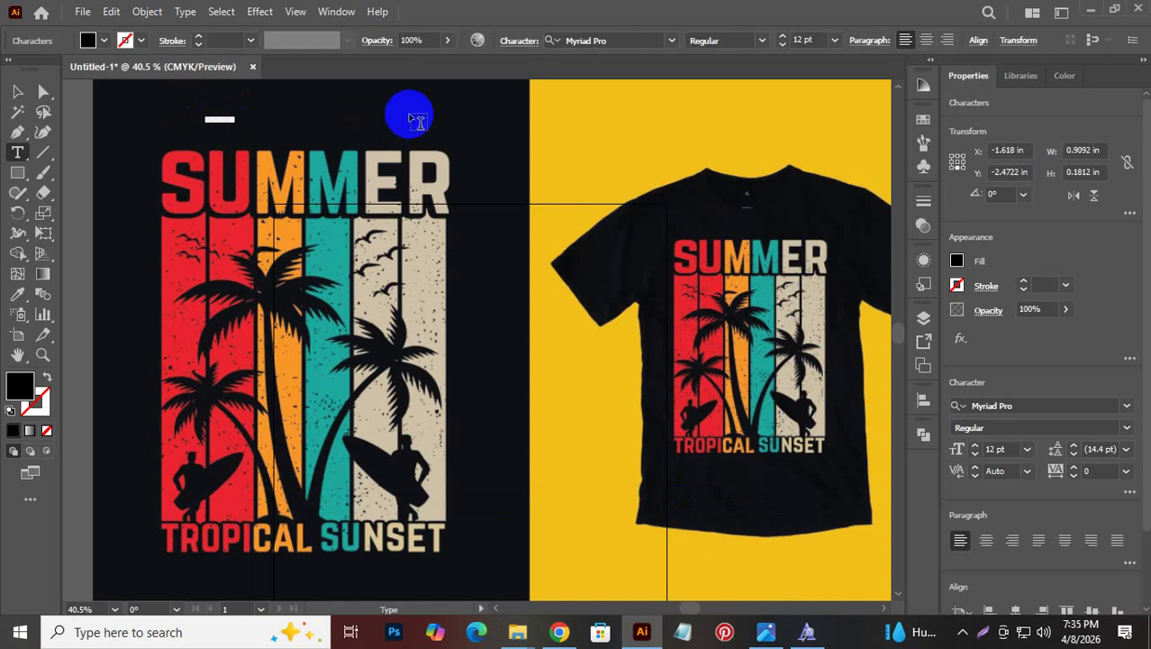
{"action": "key", "text": "BackSpace"}
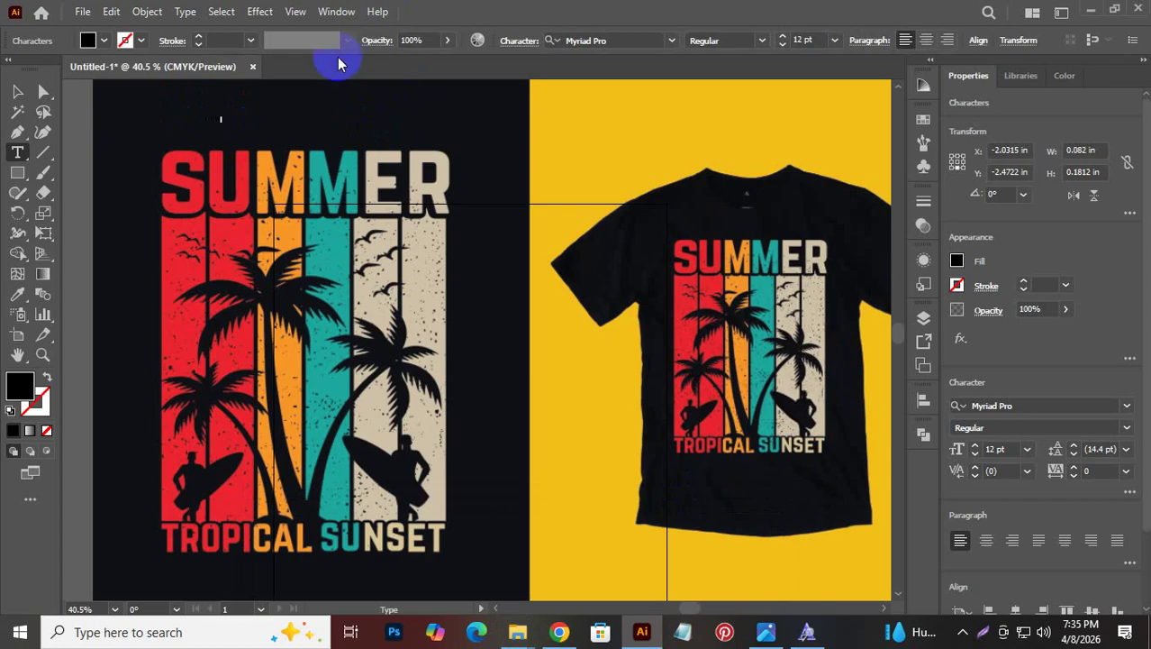
{"action": "key", "text": "BackSpace"}
{"action": "key", "text": "BackSpace"}
{"action": "key", "text": "BackSpace"}
{"action": "key", "text": "BackSpace"}
{"action": "key", "text": "BackSpace"}
{"action": "type", "text": "S"}
Set the new SUMMER text in the Empera Soft font and give it a white fill
{"action": "key", "text": "ctrl+a"}
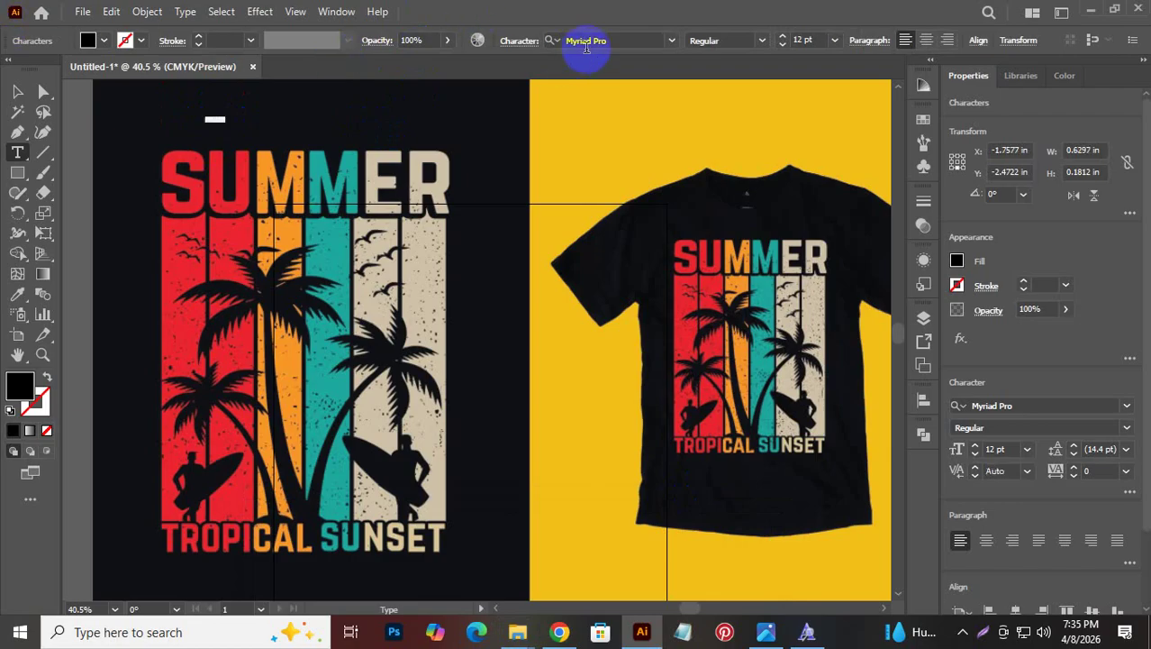
{"action": "left_click", "coordinate": [635, 40]}
{"action": "type", "text": "EM"}
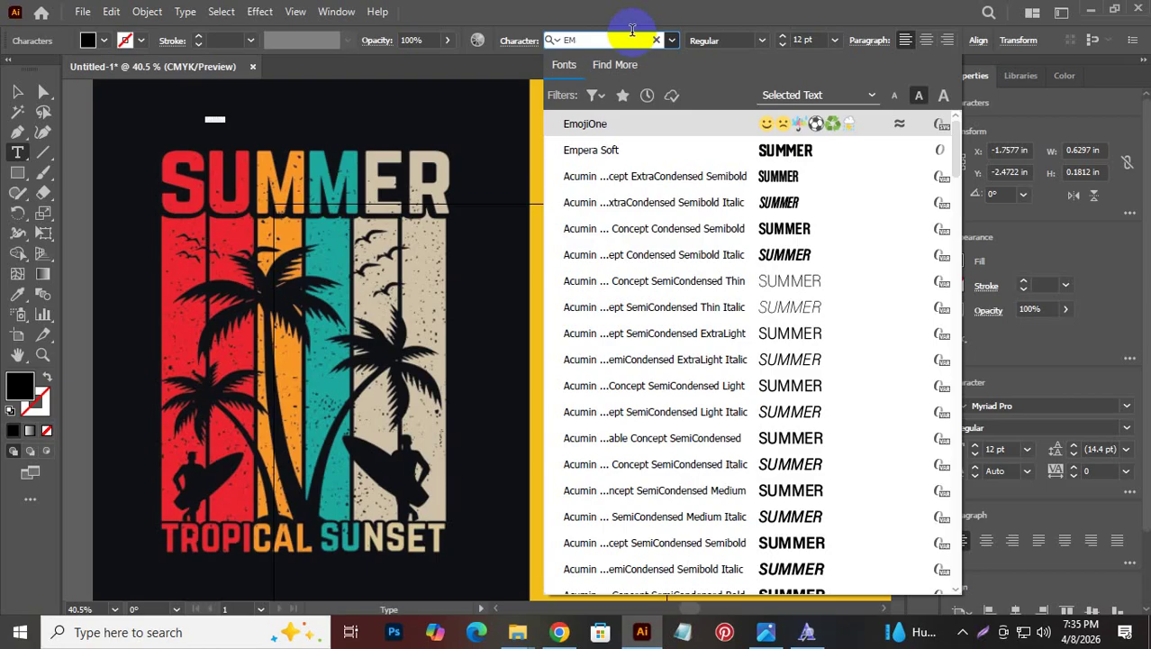
{"action": "left_click", "coordinate": [761, 153]}
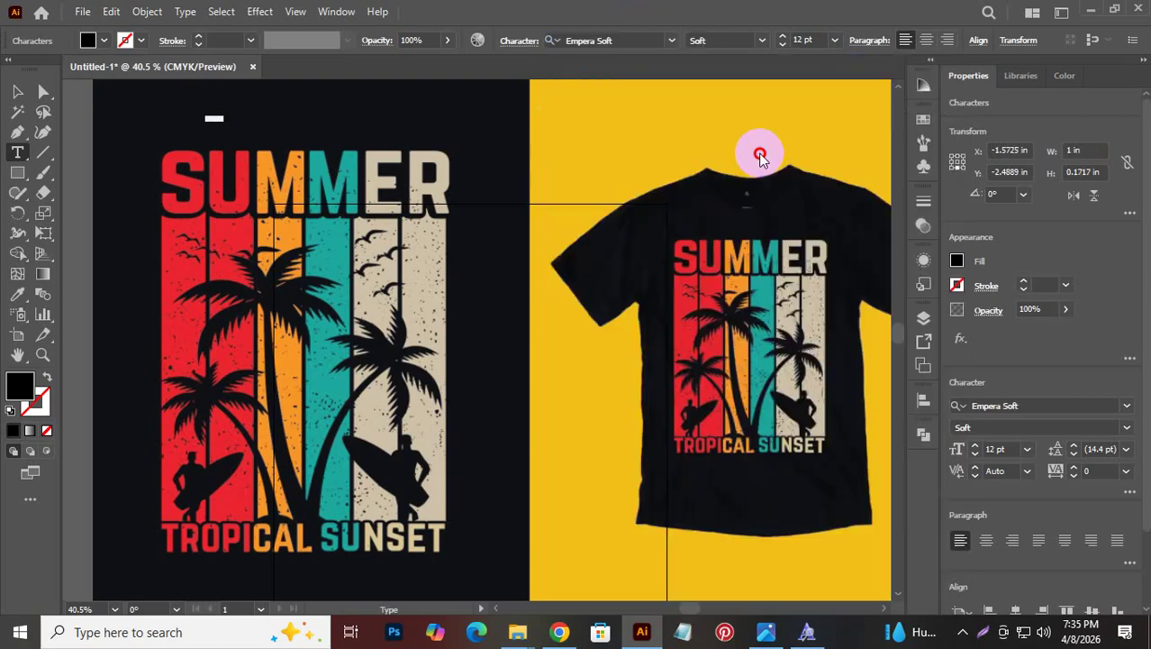
{"action": "left_click", "coordinate": [103, 41]}
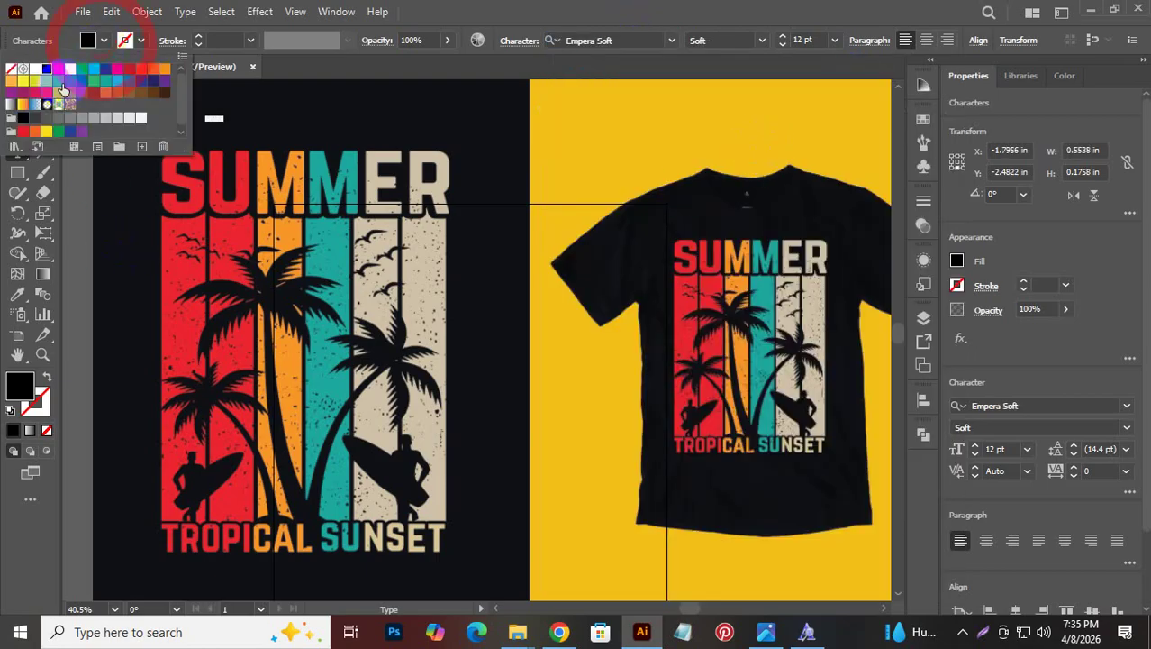
{"action": "left_click", "coordinate": [36, 72]}
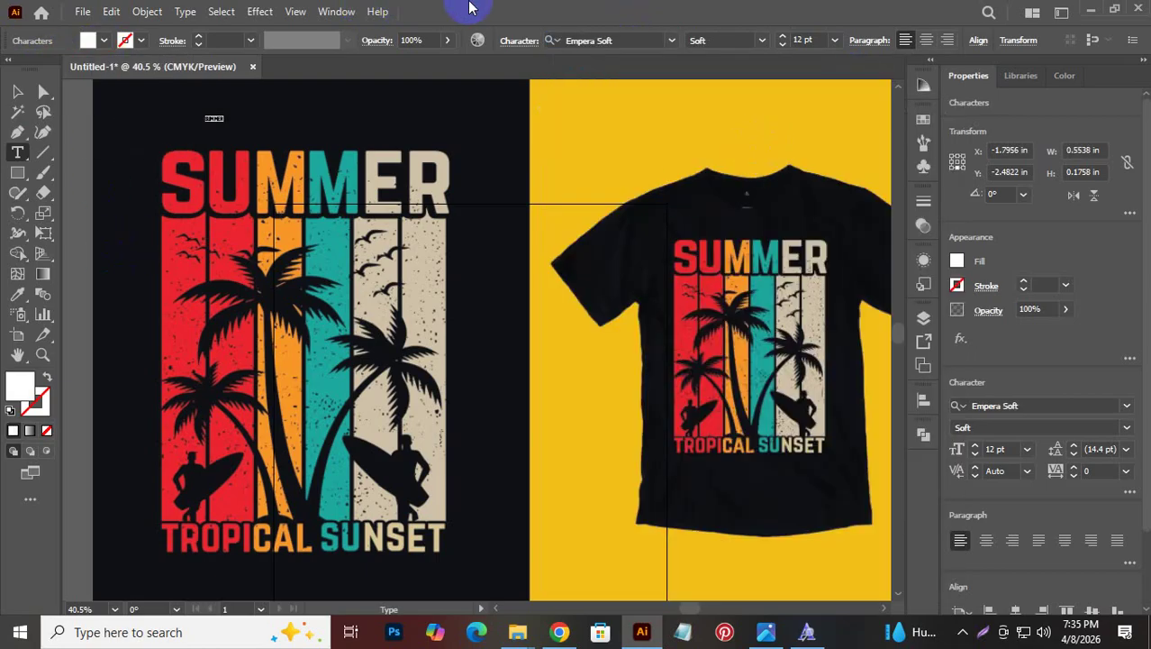
Enlarge the white SUMMER text proportionally to about 235 pt and move it over the reference artwork's stripes
{"action": "left_click", "coordinate": [18, 92]}
{"action": "left_click", "coordinate": [209, 126]}
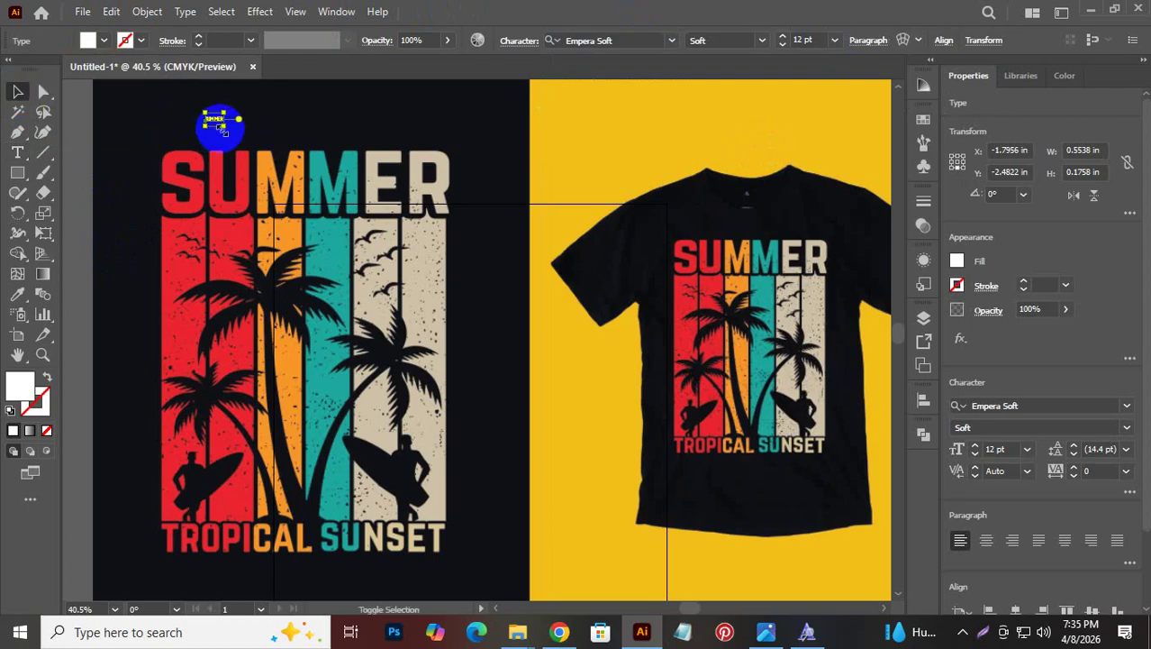
{"action": "left_click_drag", "start_coordinate": [223, 129], "coordinate": [919, 369]}
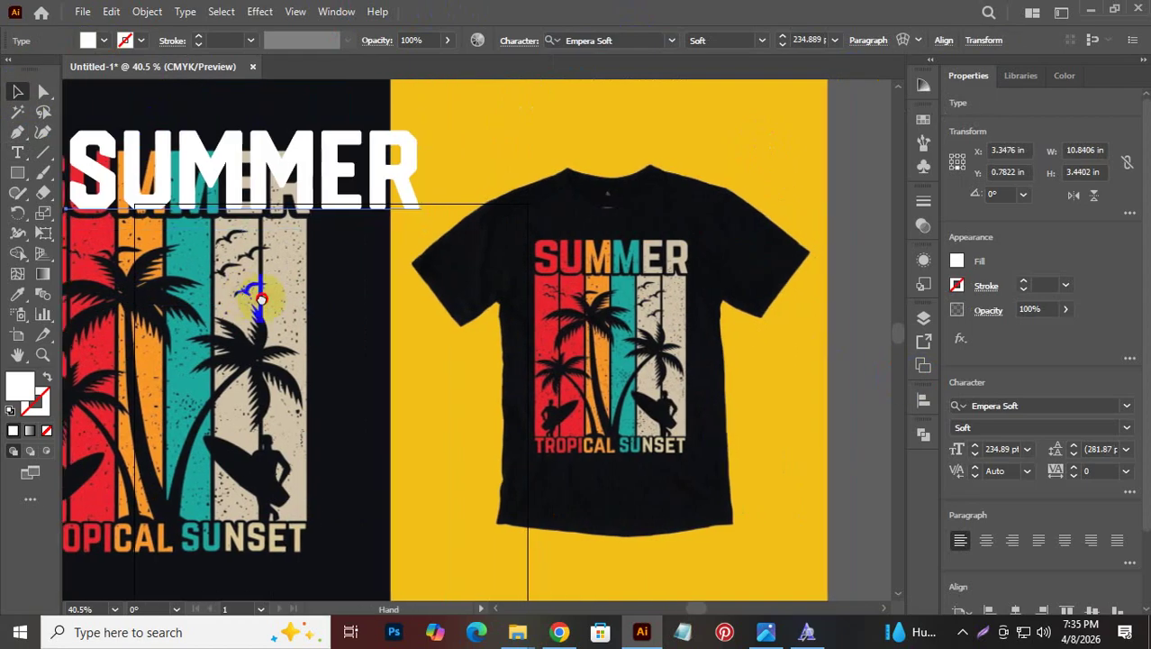
{"action": "left_click_drag", "start_coordinate": [329, 290], "coordinate": [603, 333]}
{"action": "left_click_drag", "start_coordinate": [521, 203], "coordinate": [467, 317]}
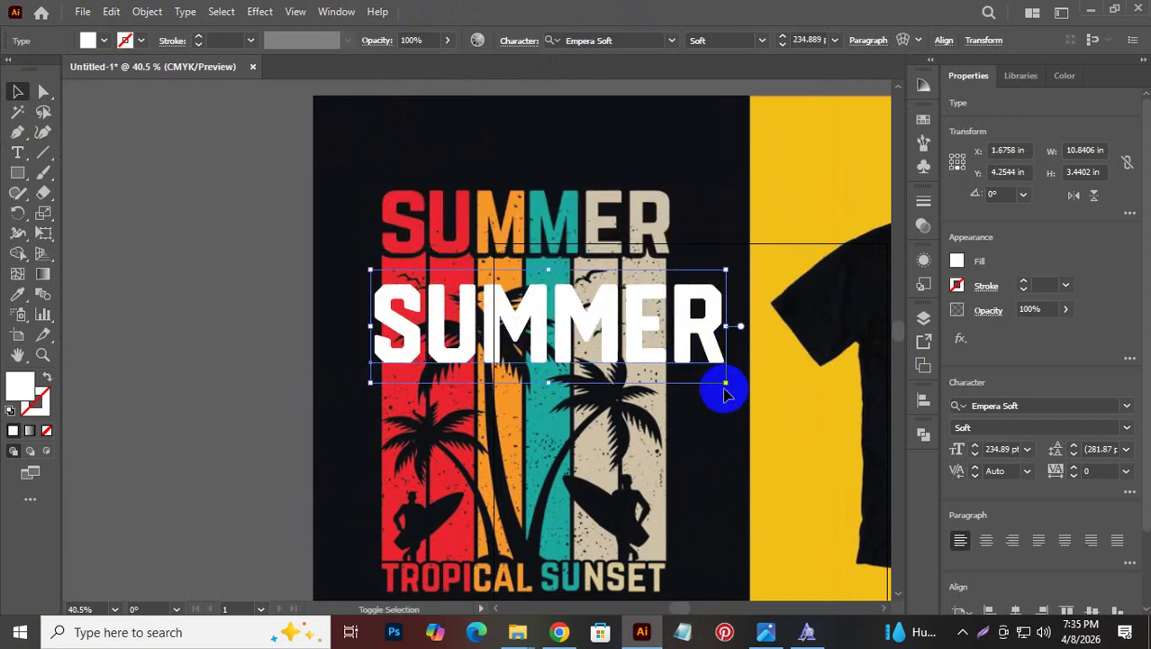
Scale the white SUMMER text down to about 192.5 pt, align it over the reference heading, and deselect it
{"action": "left_click_drag", "start_coordinate": [726, 385], "coordinate": [684, 368]}
{"action": "left_click_drag", "start_coordinate": [530, 325], "coordinate": [545, 245]}
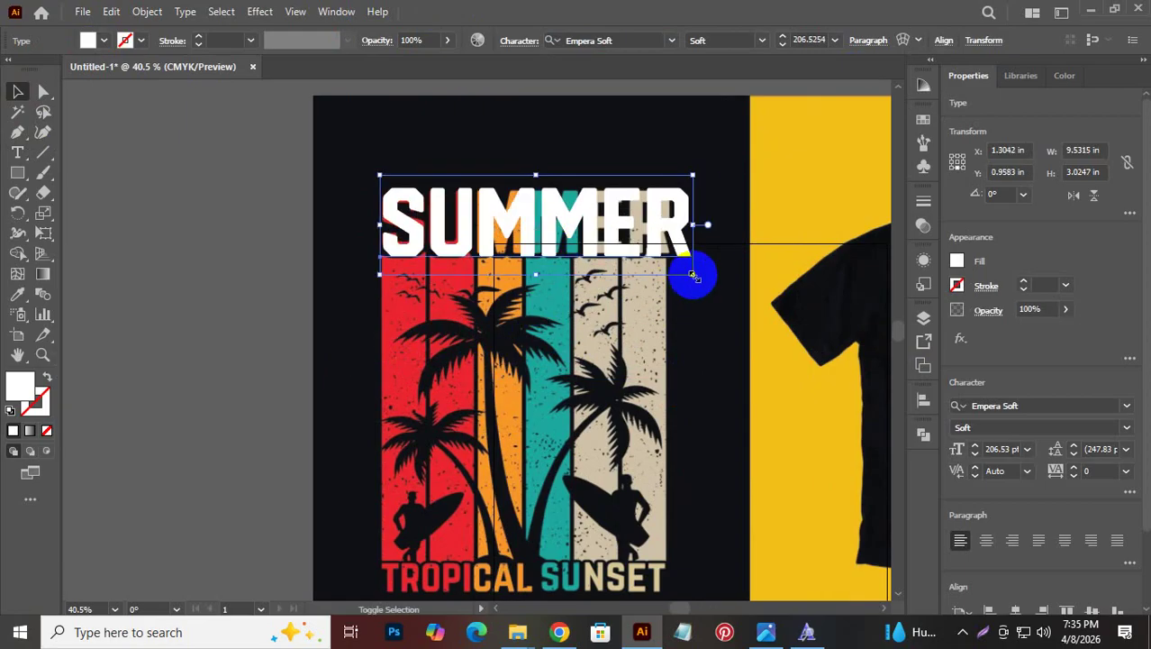
{"action": "left_click_drag", "start_coordinate": [692, 274], "coordinate": [676, 267]}
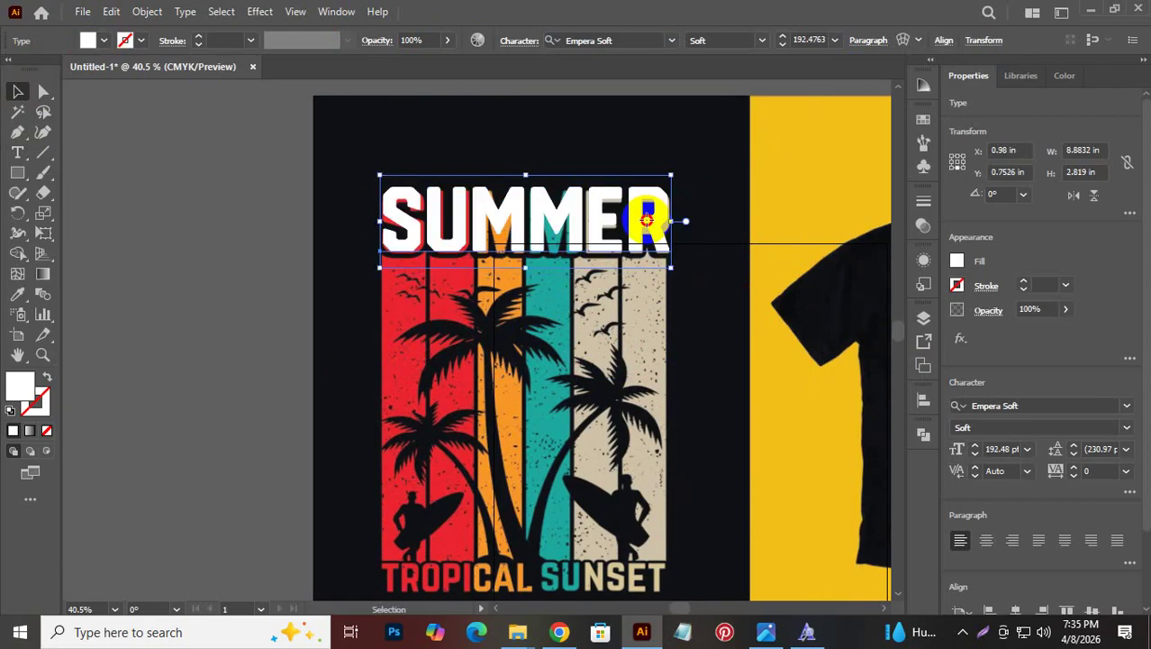
{"action": "left_click_drag", "start_coordinate": [647, 219], "coordinate": [650, 222]}
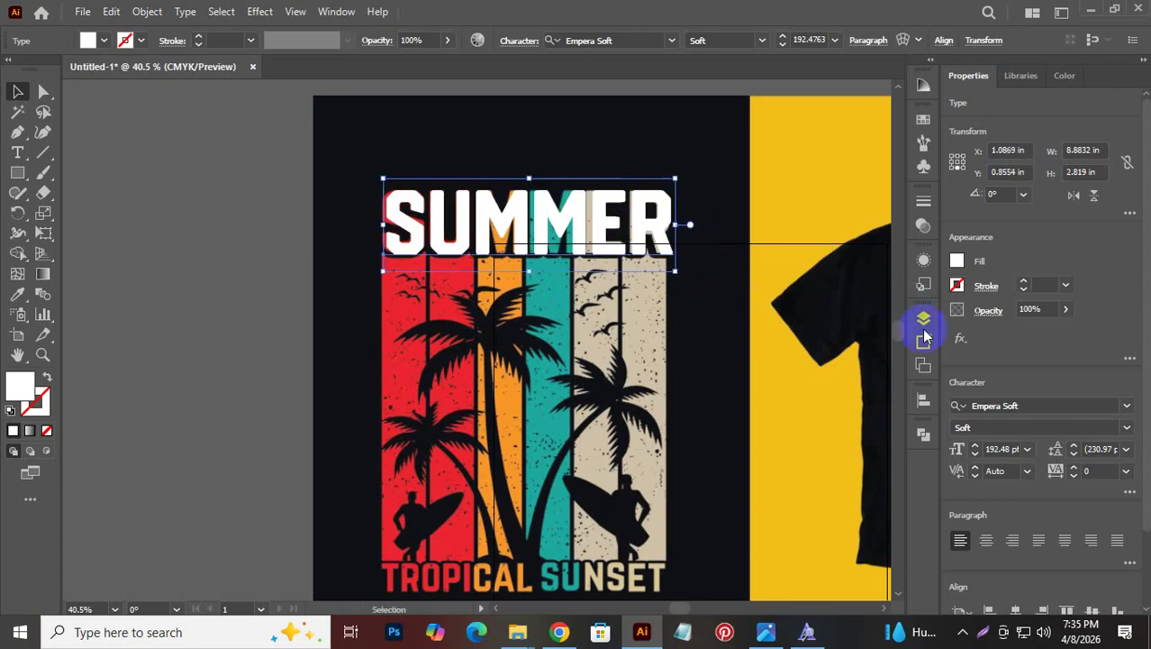
{"action": "left_click", "coordinate": [728, 287]}
{"action": "left_click_drag", "start_coordinate": [540, 208], "coordinate": [539, 213]}
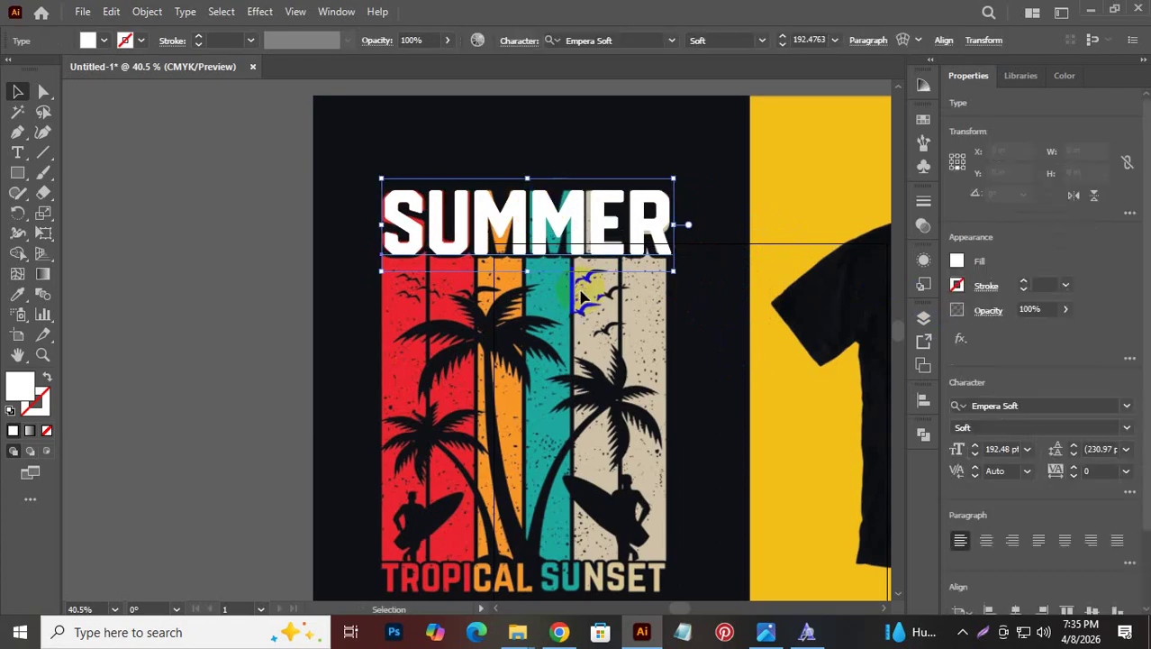
{"action": "left_click", "coordinate": [676, 386]}
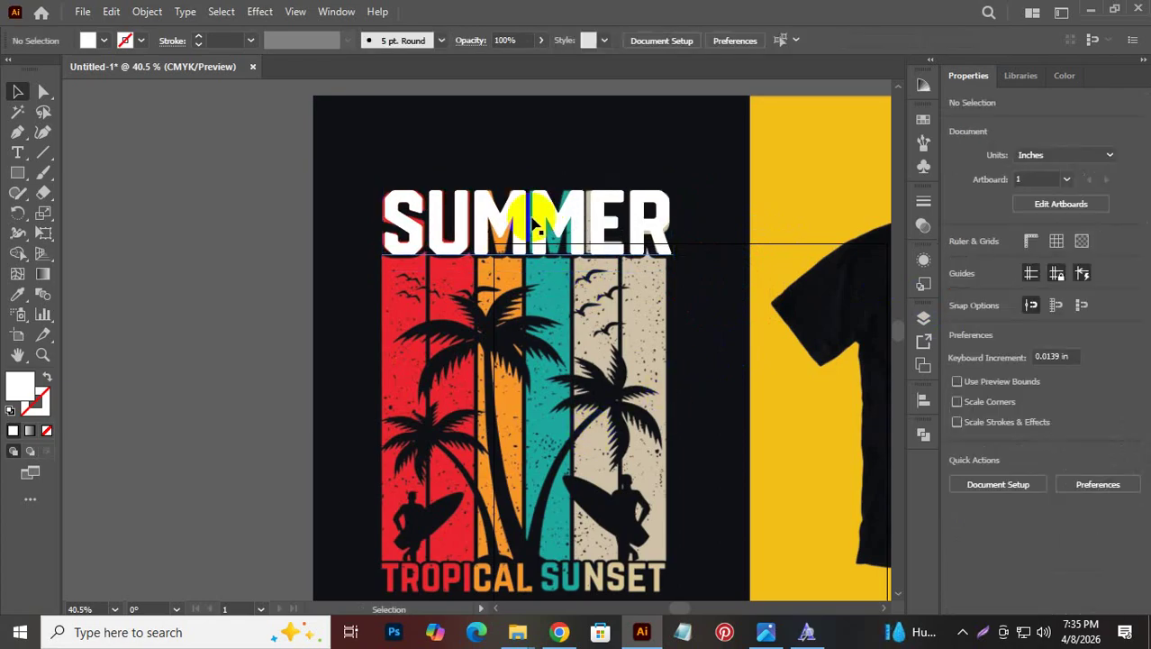
Set the white SUMMER text's tracking to -6 to match the reference heading's width, and deselect it
{"action": "scroll", "coordinate": [526, 211], "scroll_direction": "up", "scroll_amount": 3}
{"action": "left_click", "coordinate": [598, 244]}
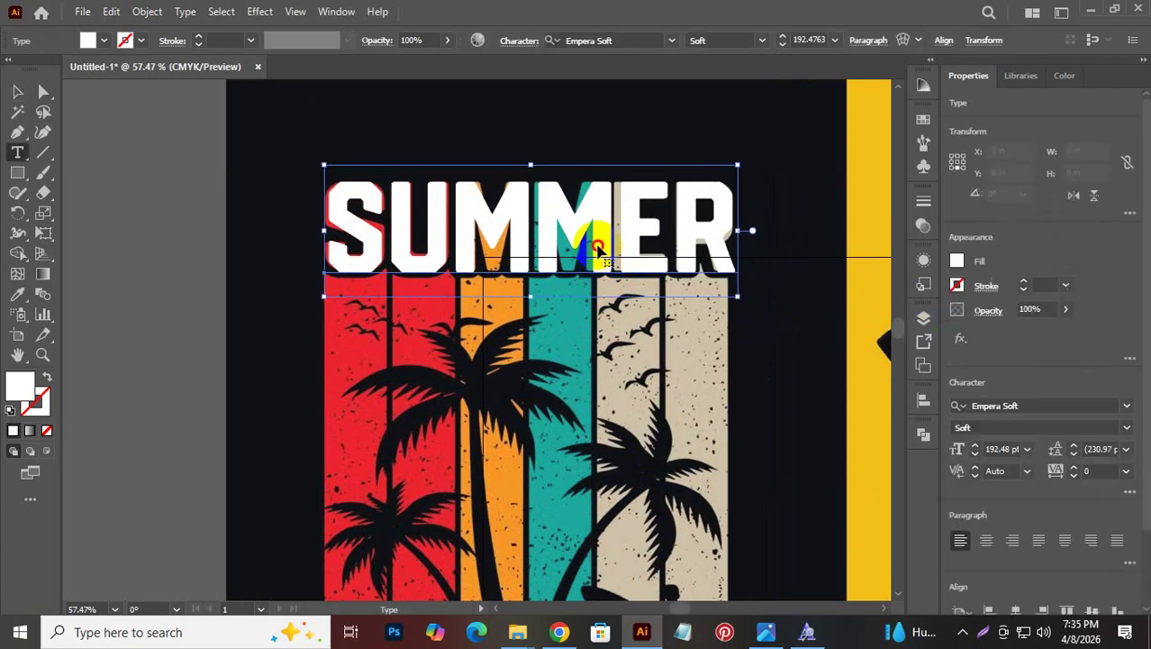
{"action": "double_click", "coordinate": [598, 244]}
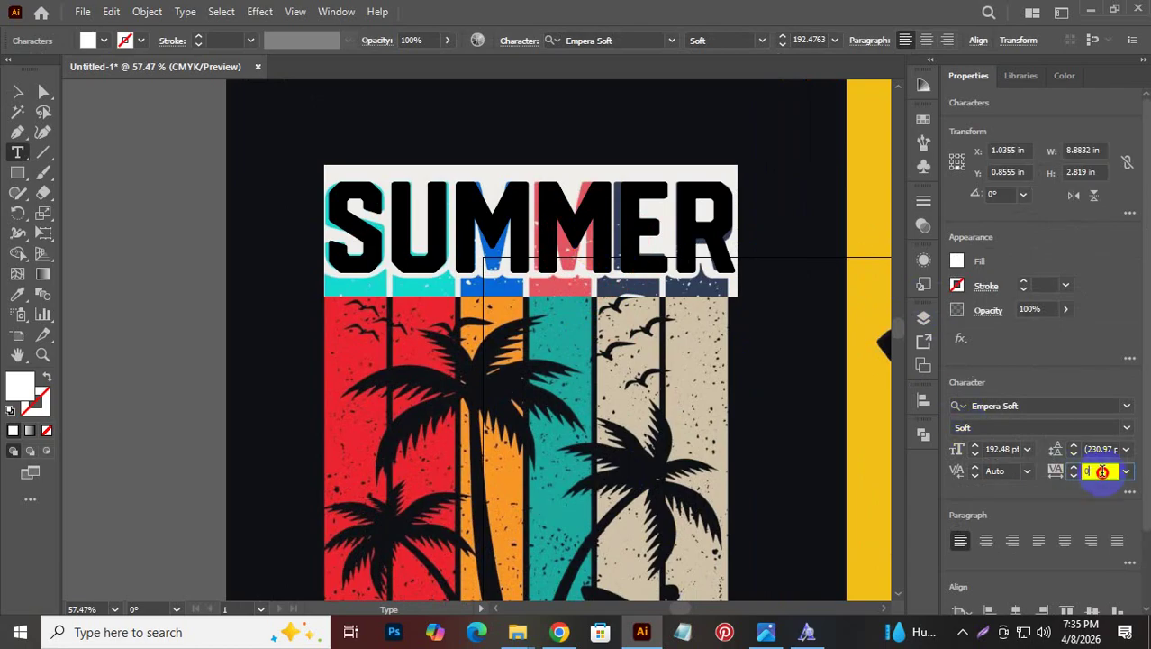
{"action": "key", "text": "Down"}
{"action": "key", "text": "Down"}
{"action": "key", "text": "Down"}
{"action": "key", "text": "Down"}
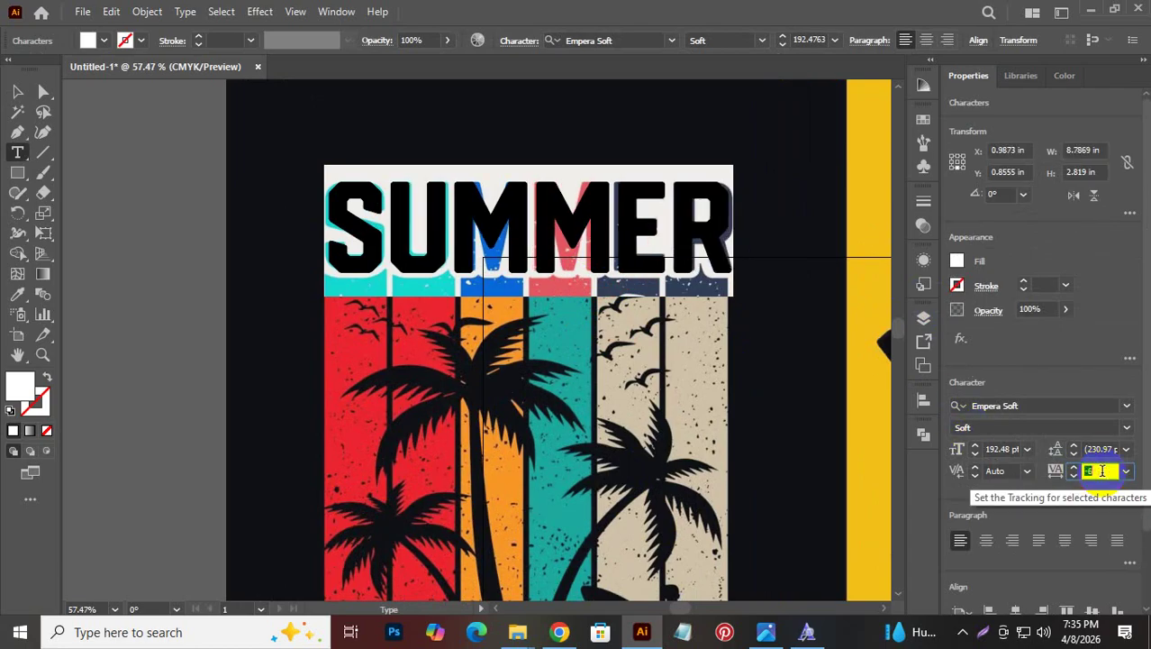
{"action": "key", "text": "Up"}
{"action": "key", "text": "Up"}
{"action": "key", "text": "Up"}
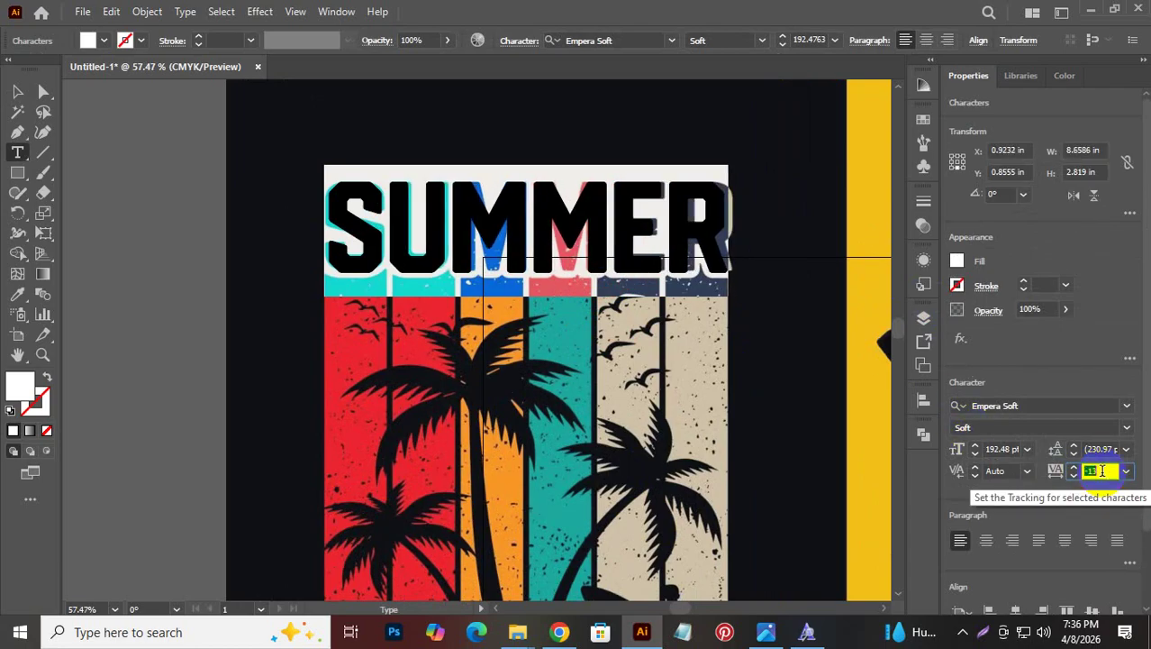
{"action": "key", "text": "Up"}
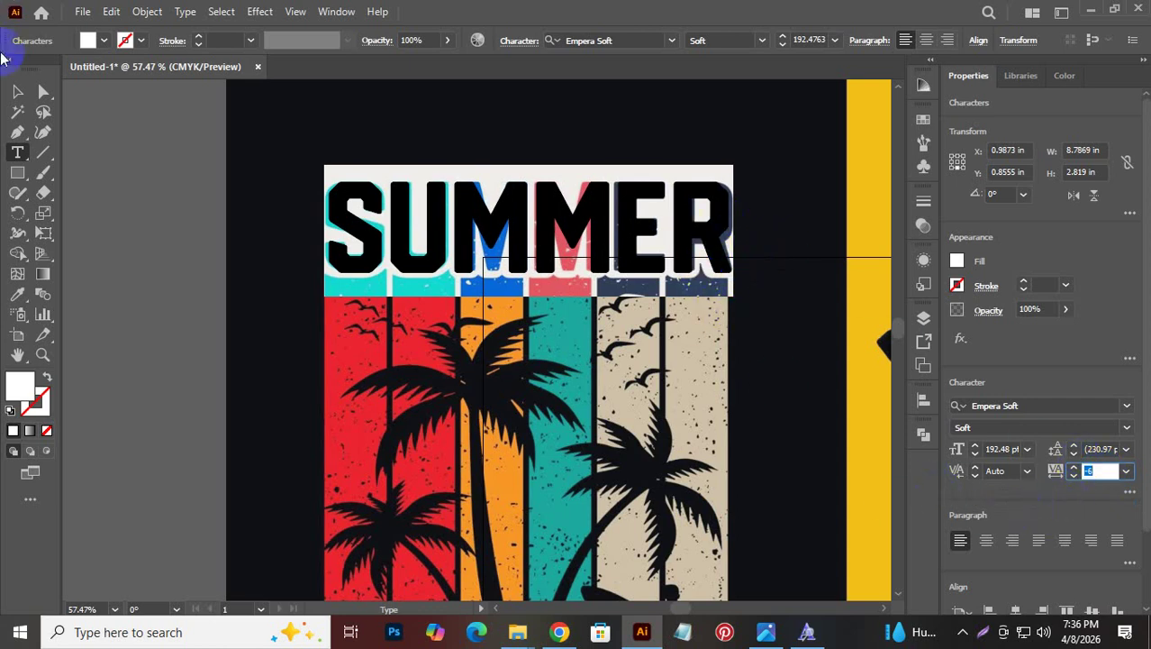
{"action": "left_click", "coordinate": [12, 94]}
{"action": "left_click", "coordinate": [244, 350]}
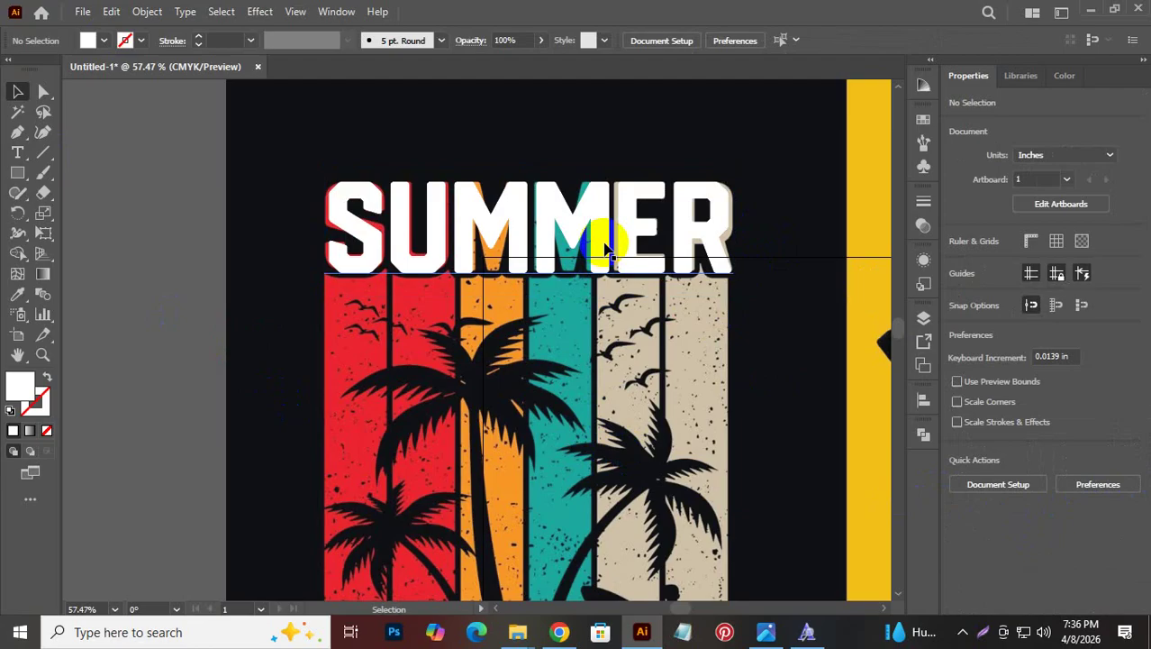
Duplicate the white SUMMER text into the empty area above the reference image
{"action": "scroll", "coordinate": [590, 271], "scroll_direction": "up", "scroll_amount": 3}
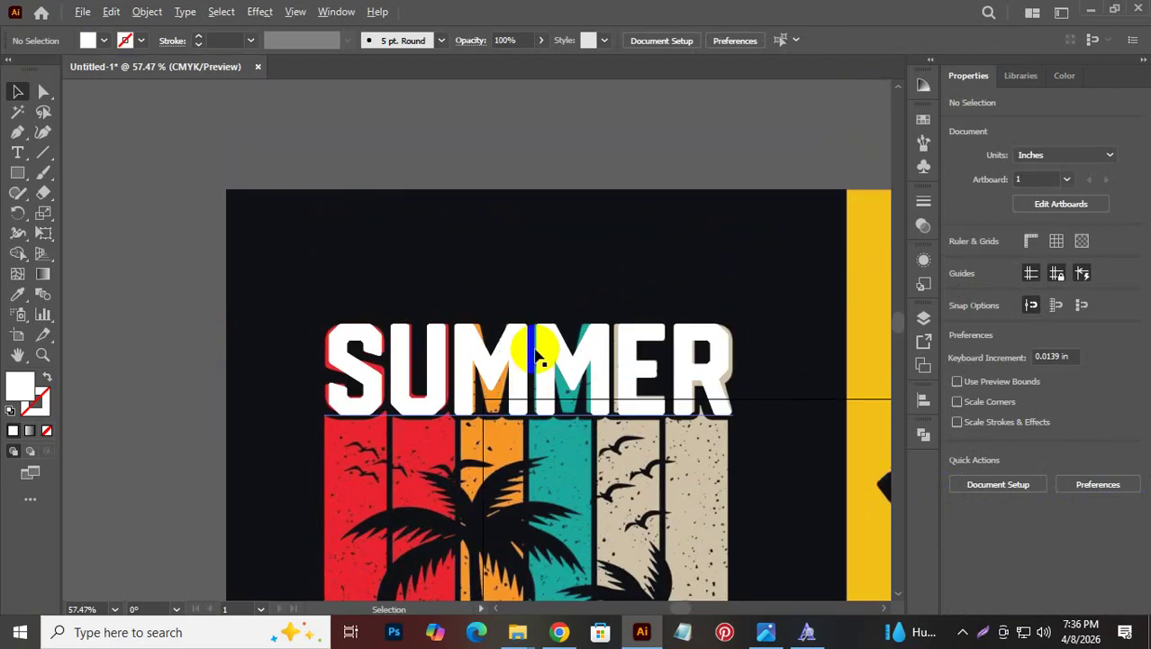
{"action": "left_click_drag", "start_coordinate": [538, 357], "coordinate": [512, 165]}
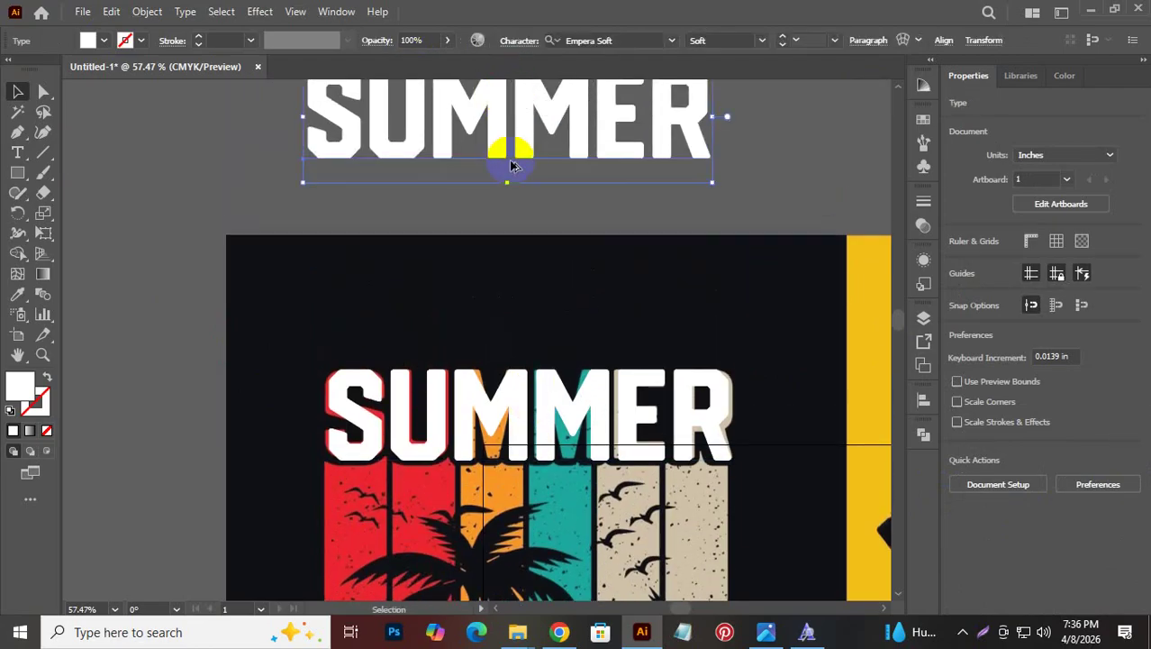
{"action": "scroll", "coordinate": [512, 175], "scroll_direction": "up", "scroll_amount": 2}
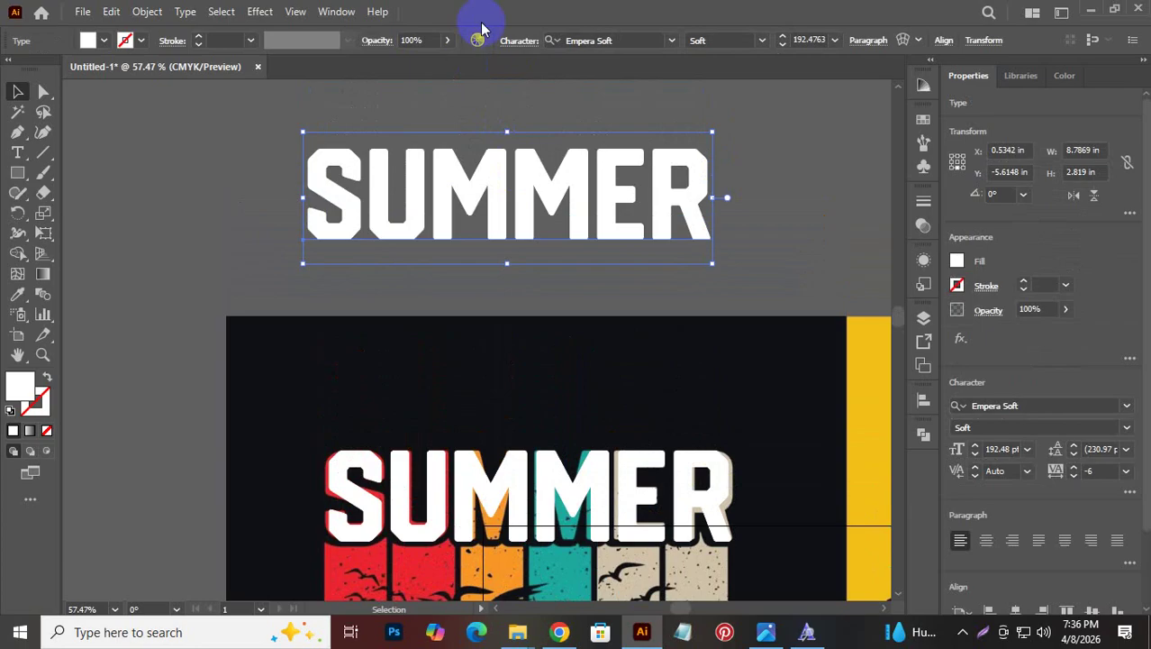
Convert the SUMMER copy above the reference image to outlines
{"action": "left_click", "coordinate": [761, 43]}
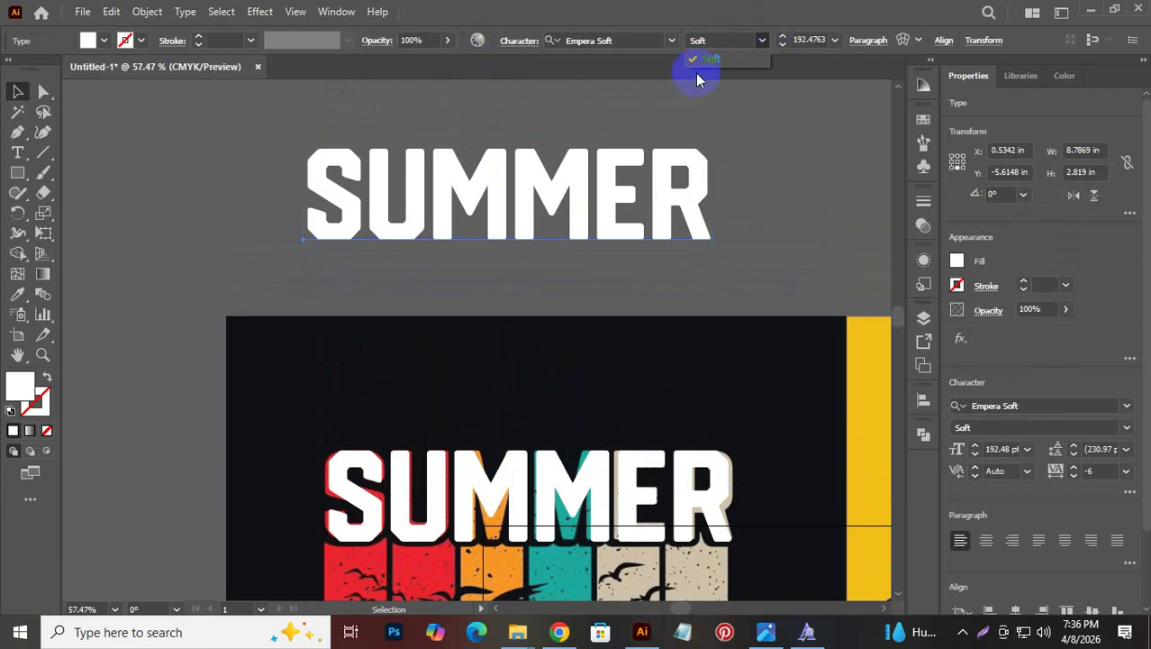
{"action": "left_click", "coordinate": [676, 175]}
{"action": "right_click", "coordinate": [663, 177]}
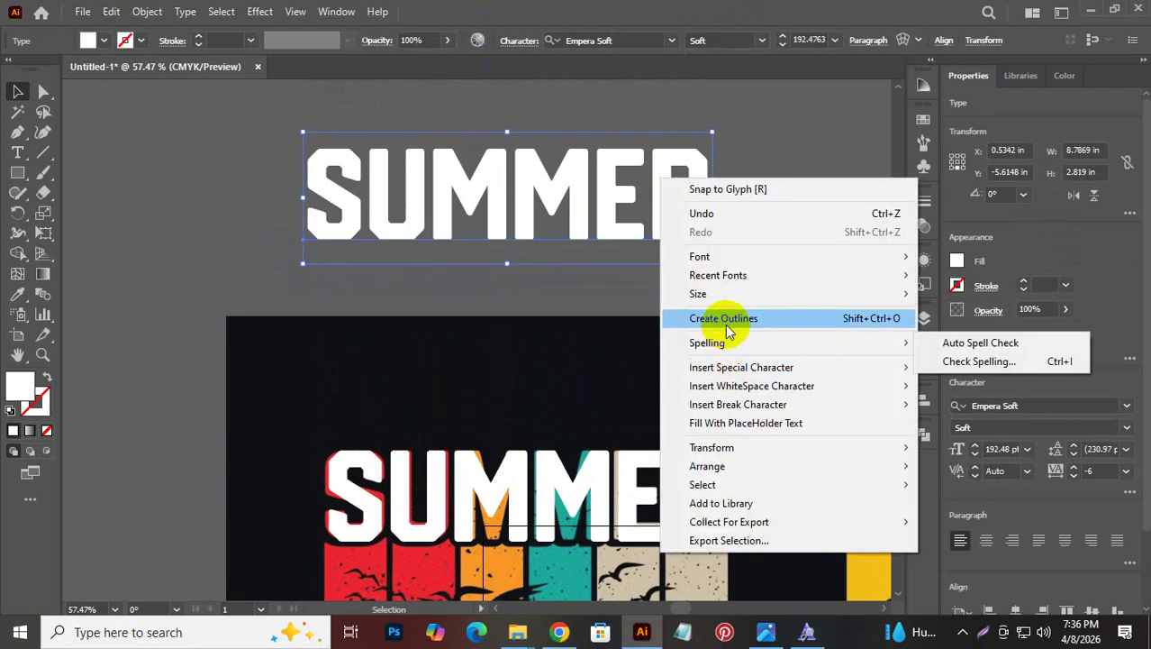
Convert the SUMMER text copy above the artwork to outlines and offset its path by 0.125 in with miter joins
{"action": "left_click", "coordinate": [725, 318]}
{"action": "left_click", "coordinate": [146, 12]}
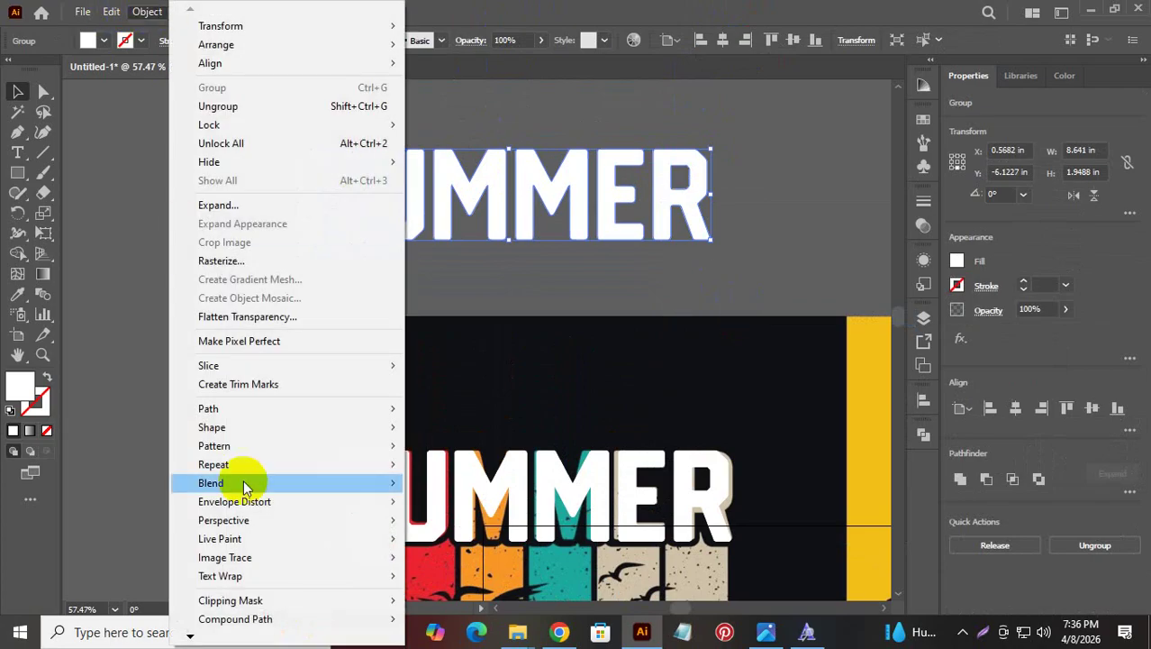
{"action": "mouse_move", "coordinate": [304, 408]}
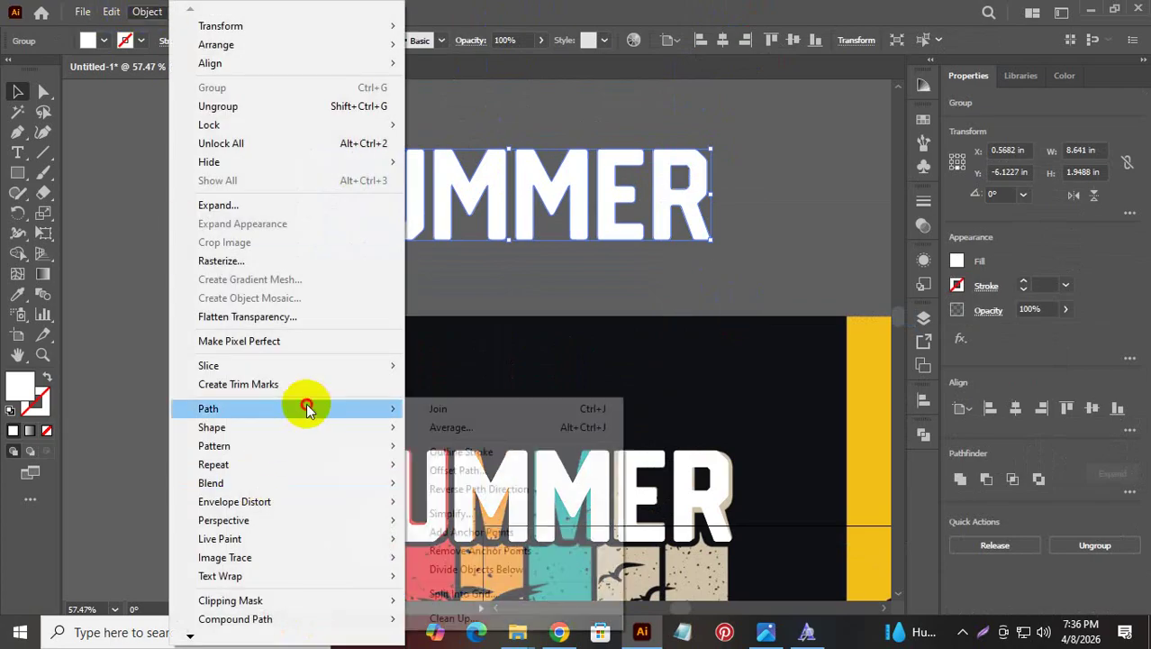
{"action": "left_click", "coordinate": [530, 469]}
{"action": "type", "text": "-0.375"}
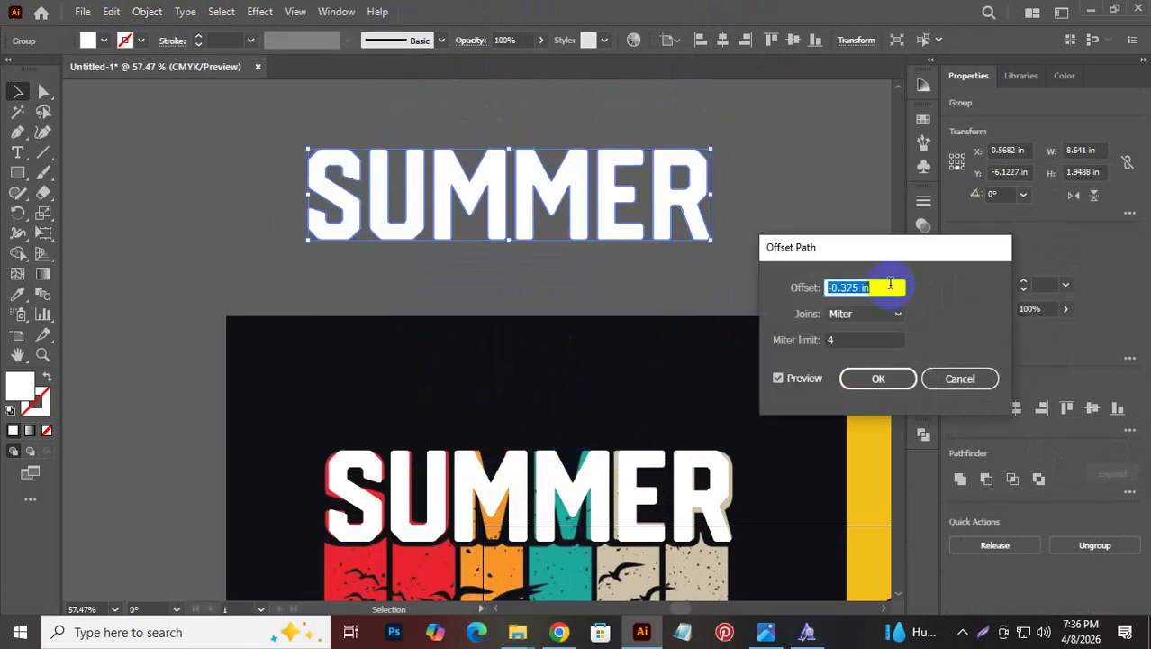
{"action": "key", "text": "Up"}
{"action": "key", "text": "Up"}
{"action": "key", "text": "Up"}
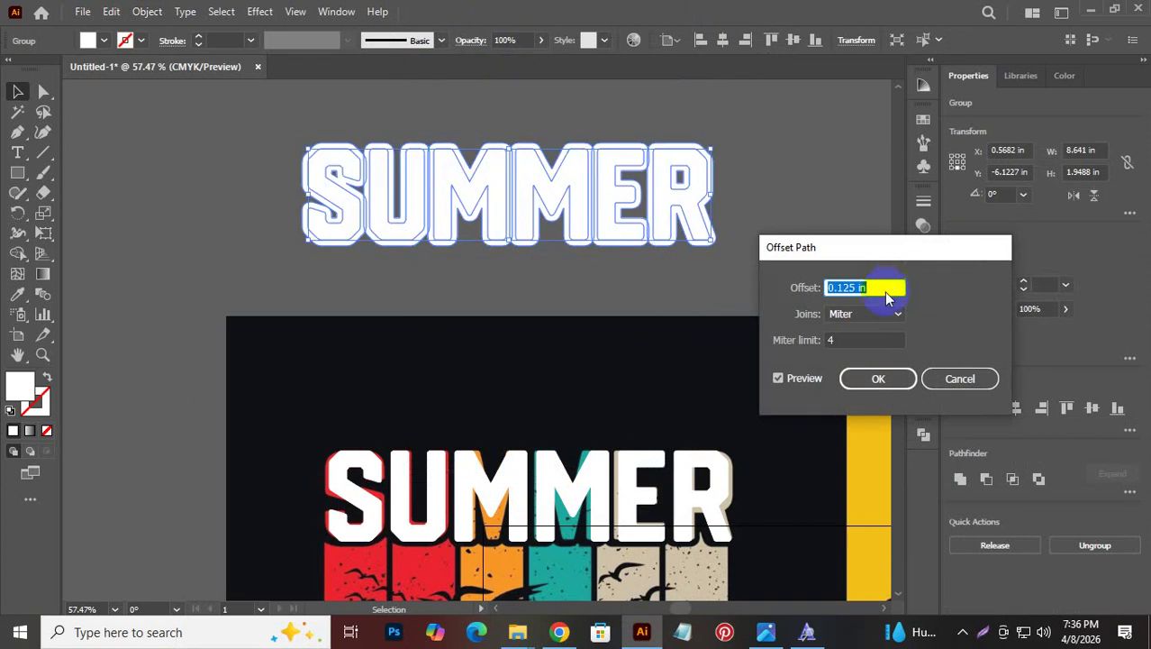
{"action": "left_click", "coordinate": [876, 379]}
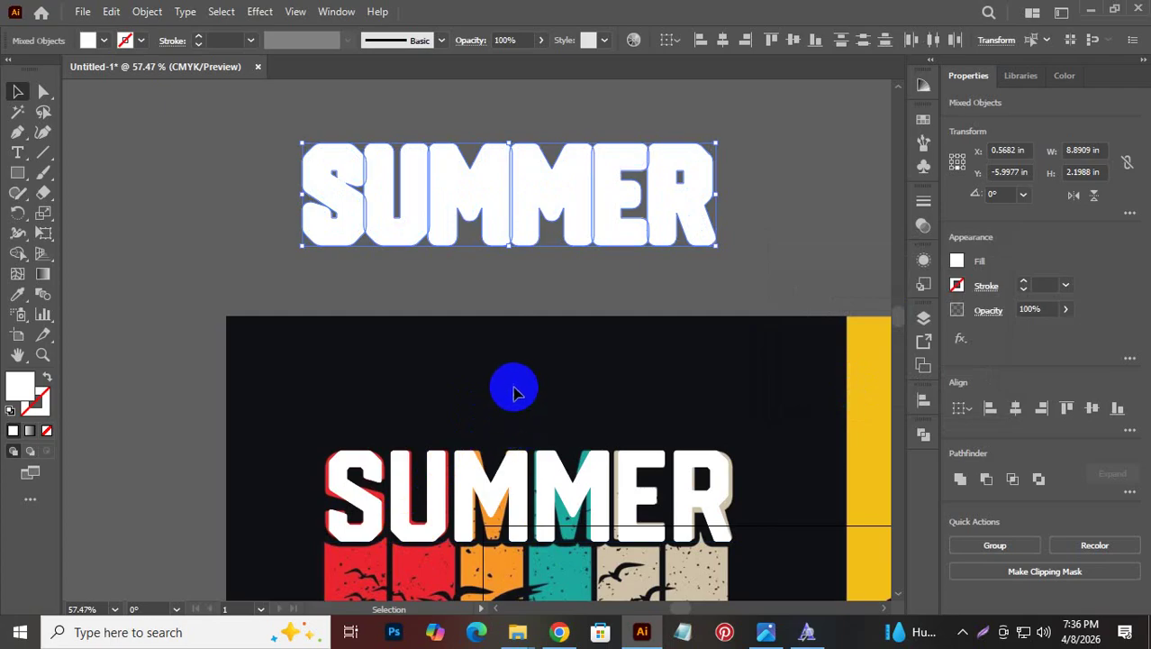
Group the SUMMER outlines with their offset, and undo back to the outlines without the offset
{"action": "left_click", "coordinate": [673, 221]}
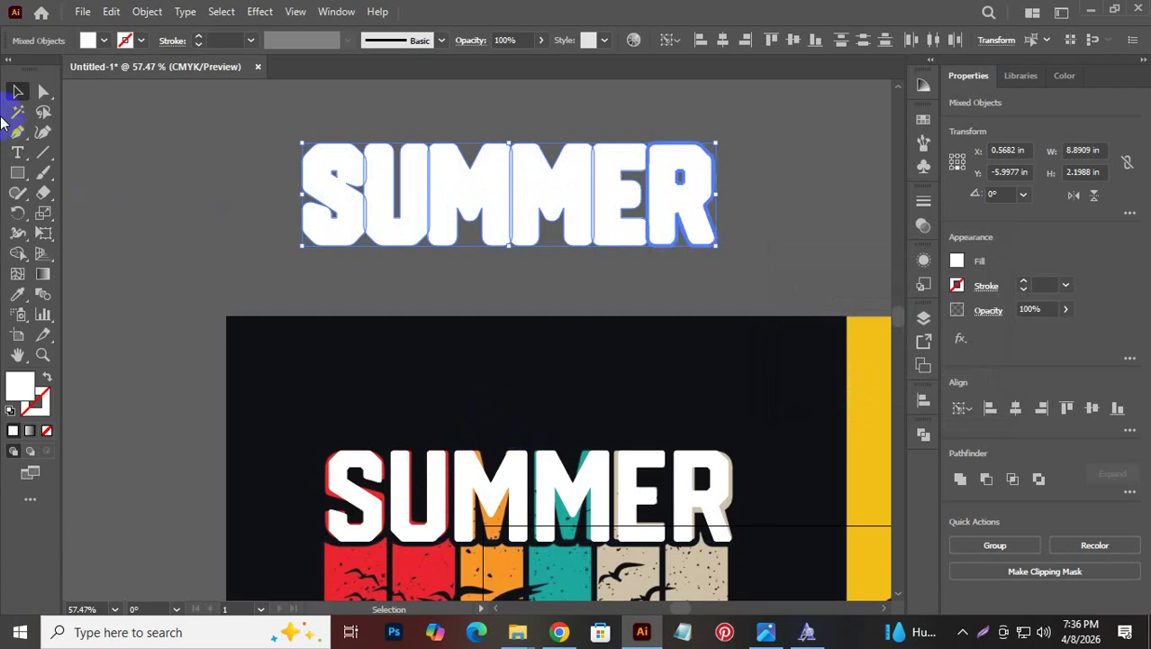
{"action": "key", "text": "ctrl+g"}
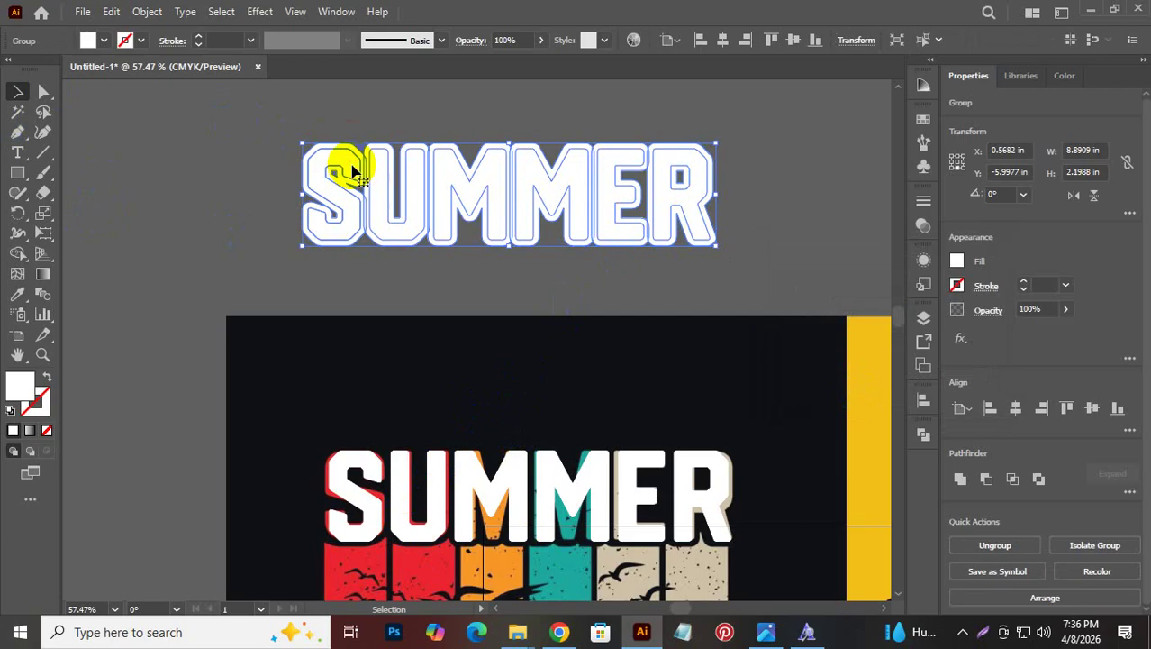
{"action": "key", "text": "ctrl+7"}
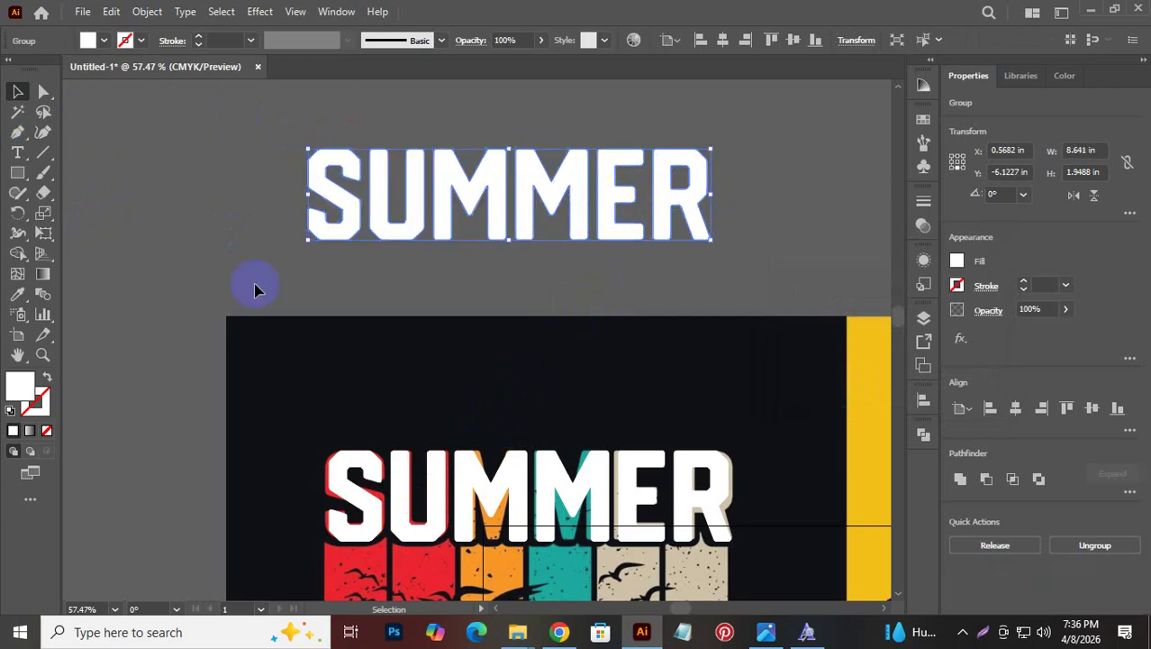
{"action": "key", "text": "a"}
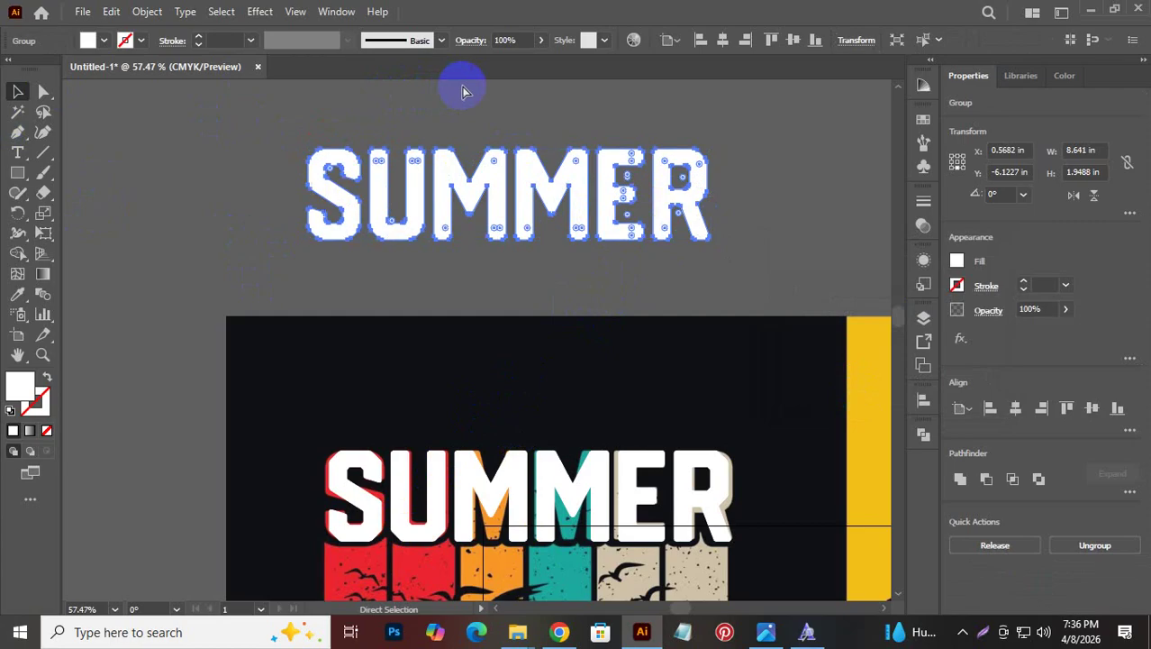
Show the rulers and change the document's measurement units to pixels
{"action": "key", "text": "ctrl+r"}
{"action": "key", "text": "v"}
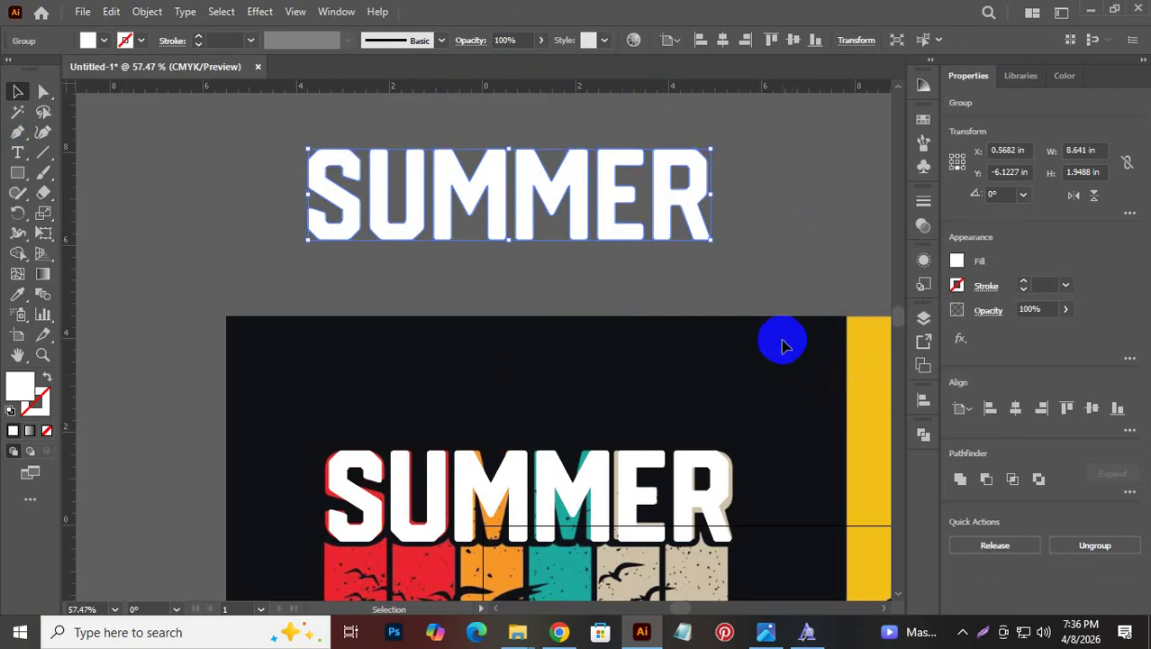
{"action": "right_click", "coordinate": [706, 98]}
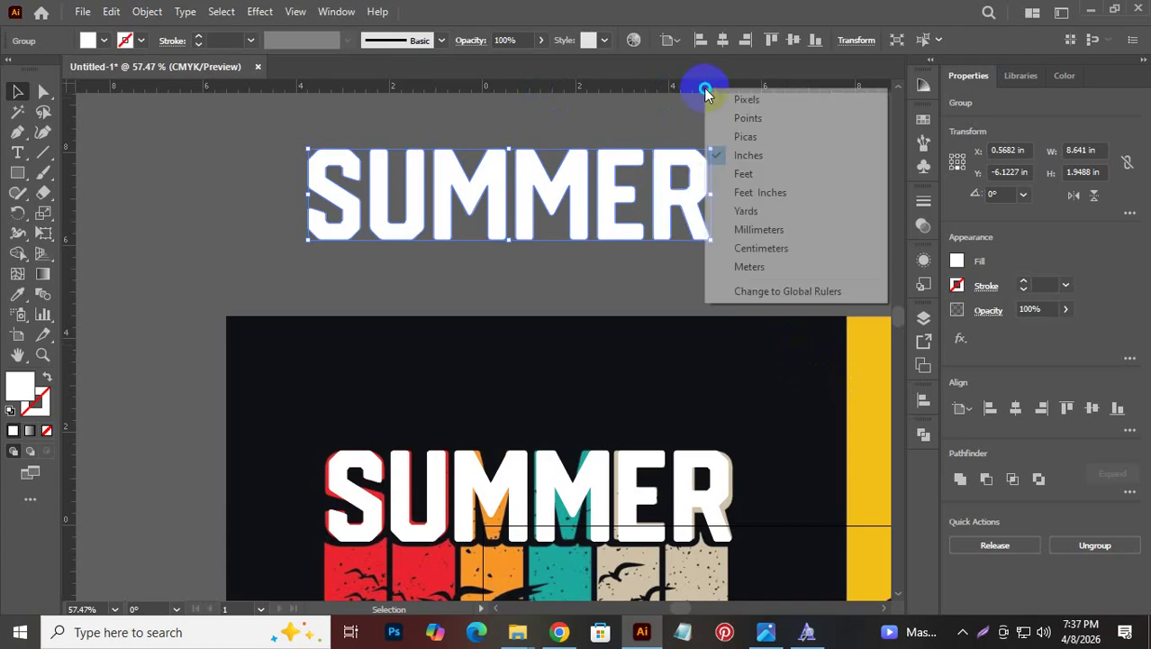
{"action": "left_click", "coordinate": [768, 101]}
Offset the outlined SUMMER lettering's path by 5 px with miter joins and a miter limit of 4
{"action": "left_click", "coordinate": [147, 12]}
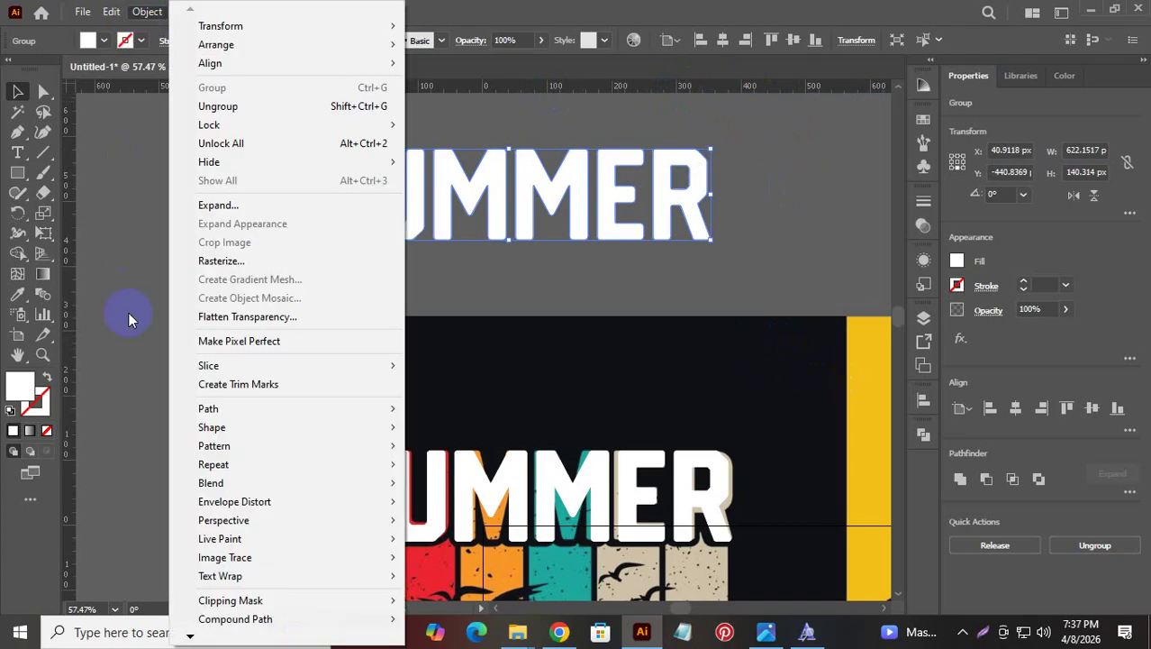
{"action": "mouse_move", "coordinate": [296, 407]}
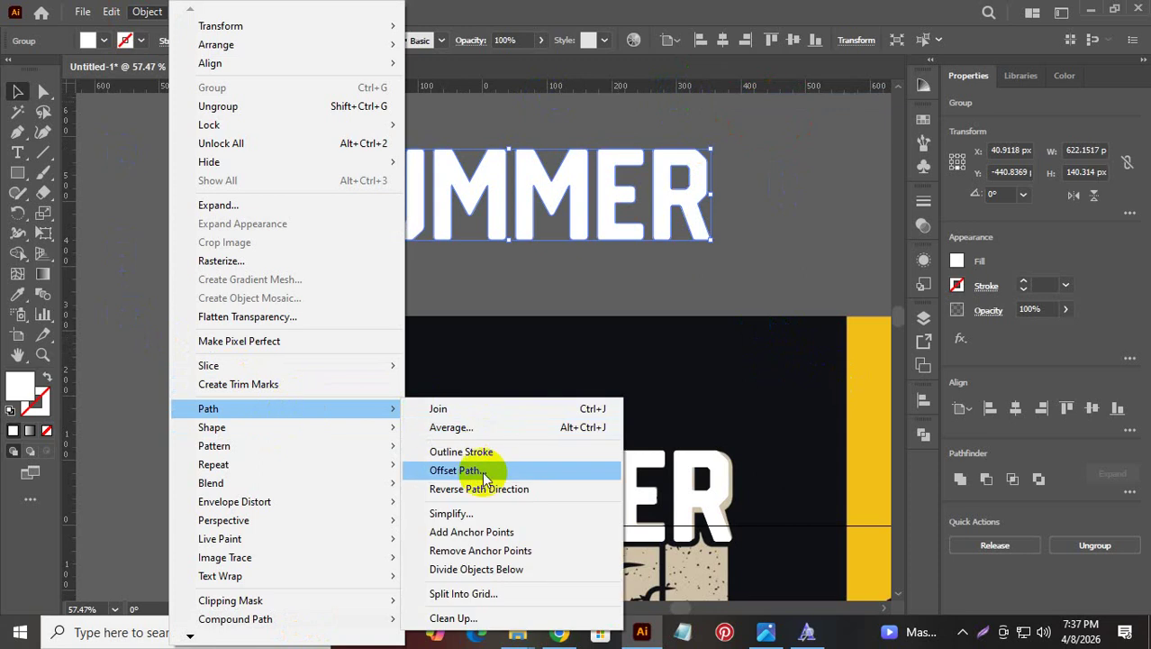
{"action": "left_click", "coordinate": [485, 478]}
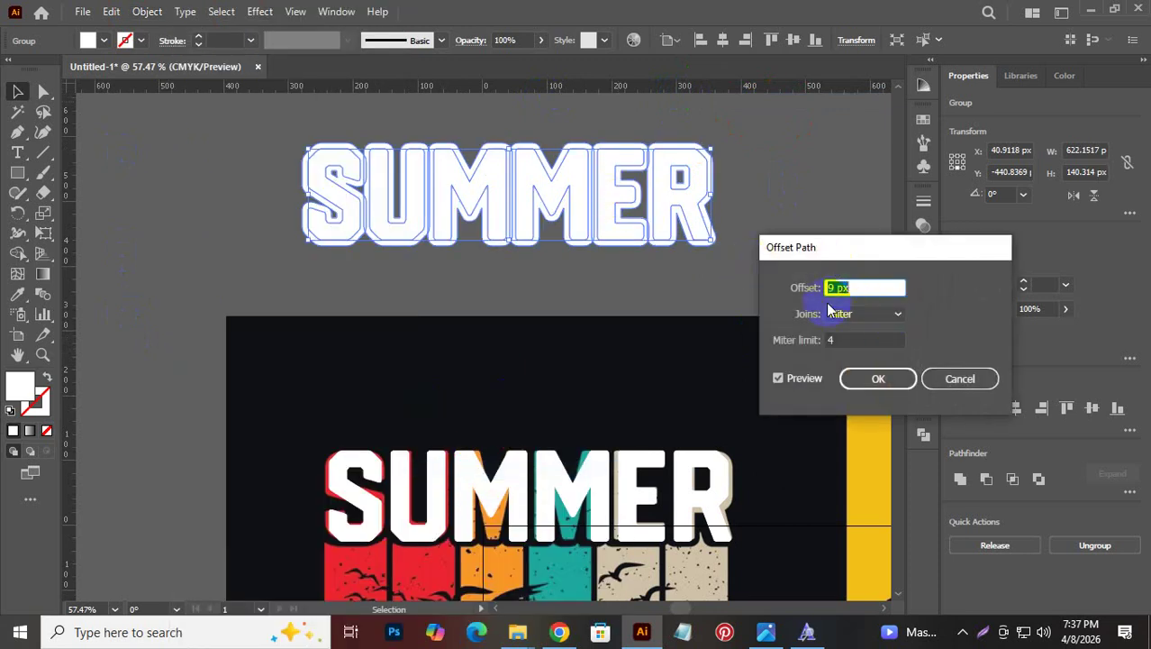
{"action": "left_click", "coordinate": [874, 288]}
{"action": "key", "text": "Down"}
{"action": "key", "text": "Down"}
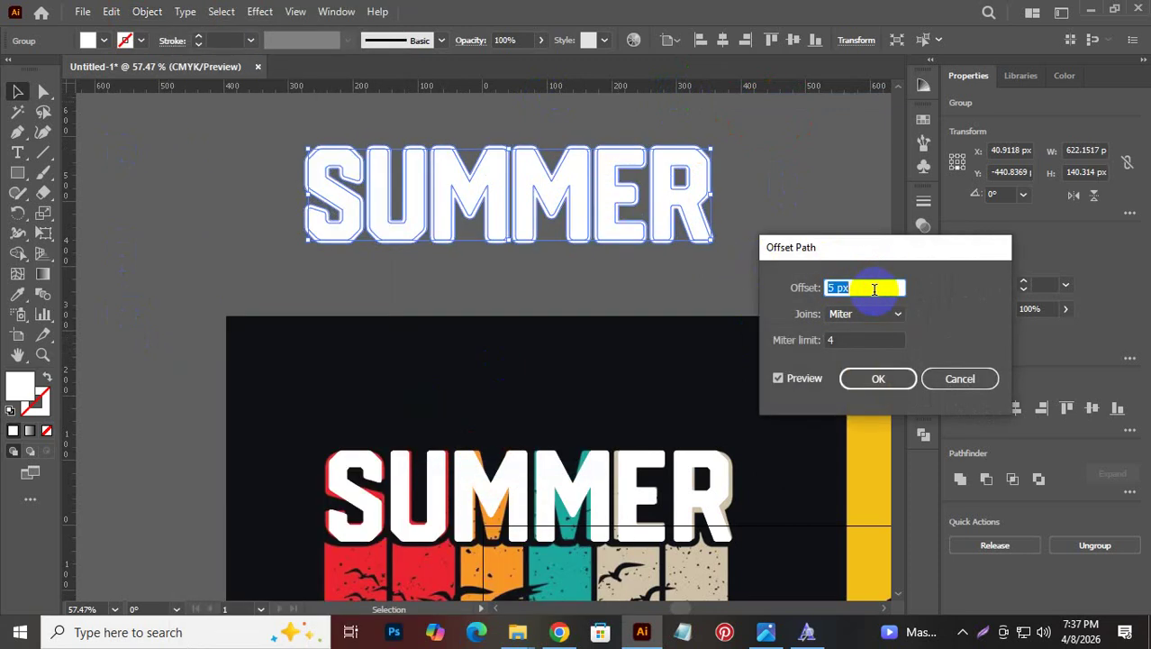
{"action": "left_click", "coordinate": [854, 378]}
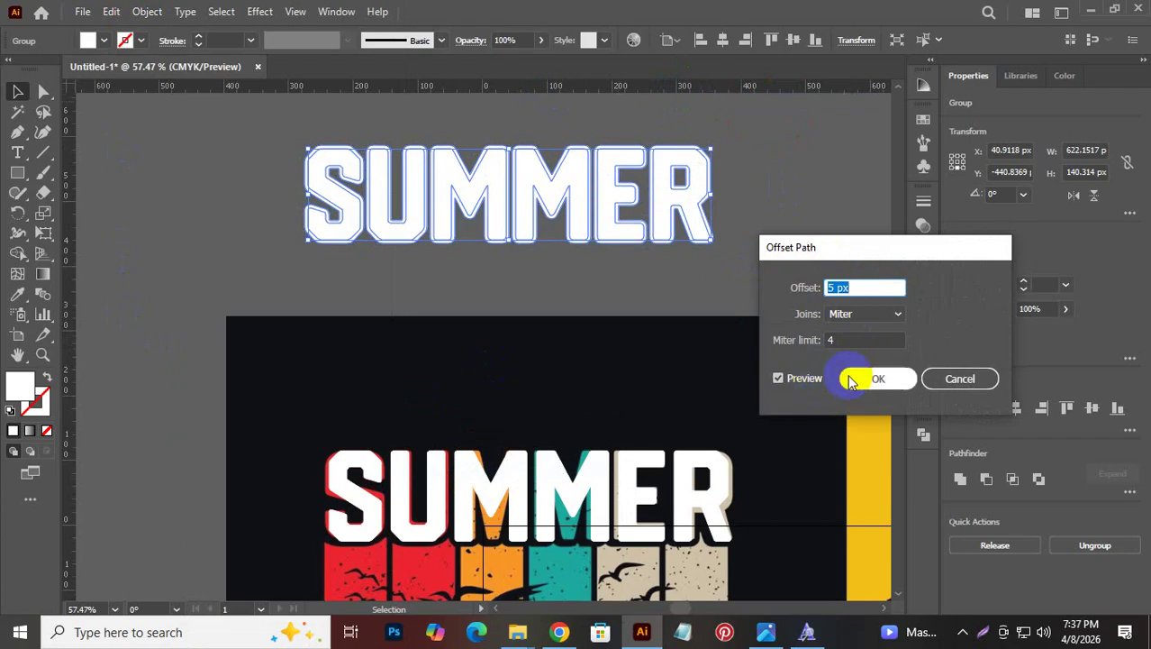
Delete the outlined SUMMER copy and its offset from the area above the artwork
{"action": "left_click", "coordinate": [778, 243]}
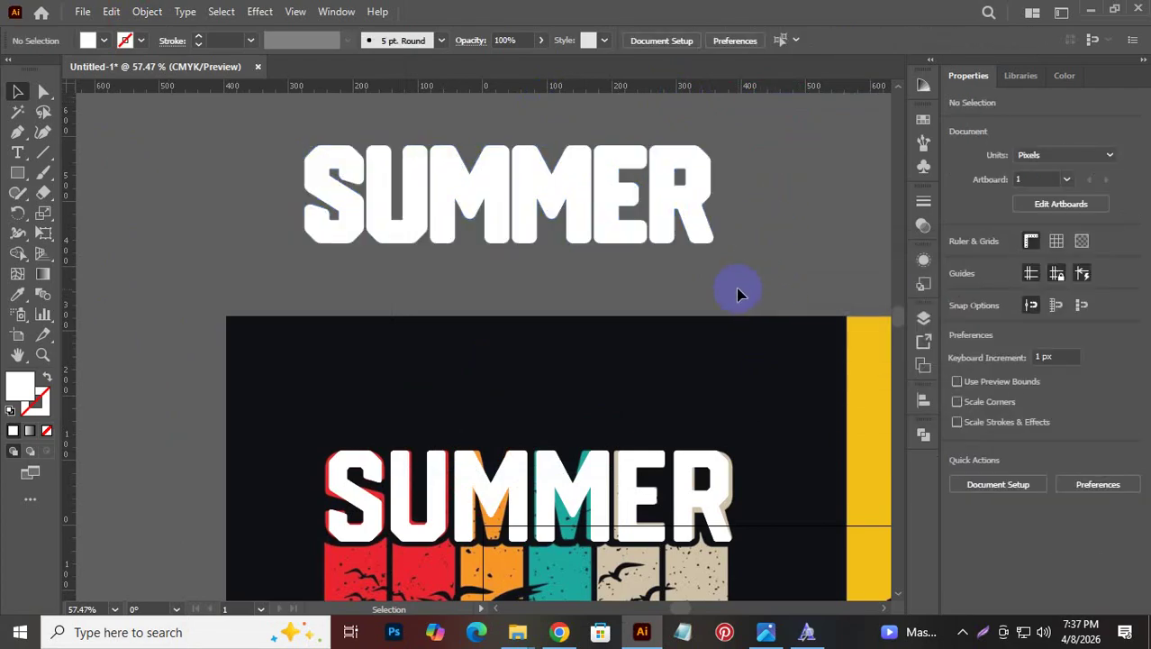
{"action": "left_click", "coordinate": [716, 187]}
{"action": "key", "text": "Delete"}
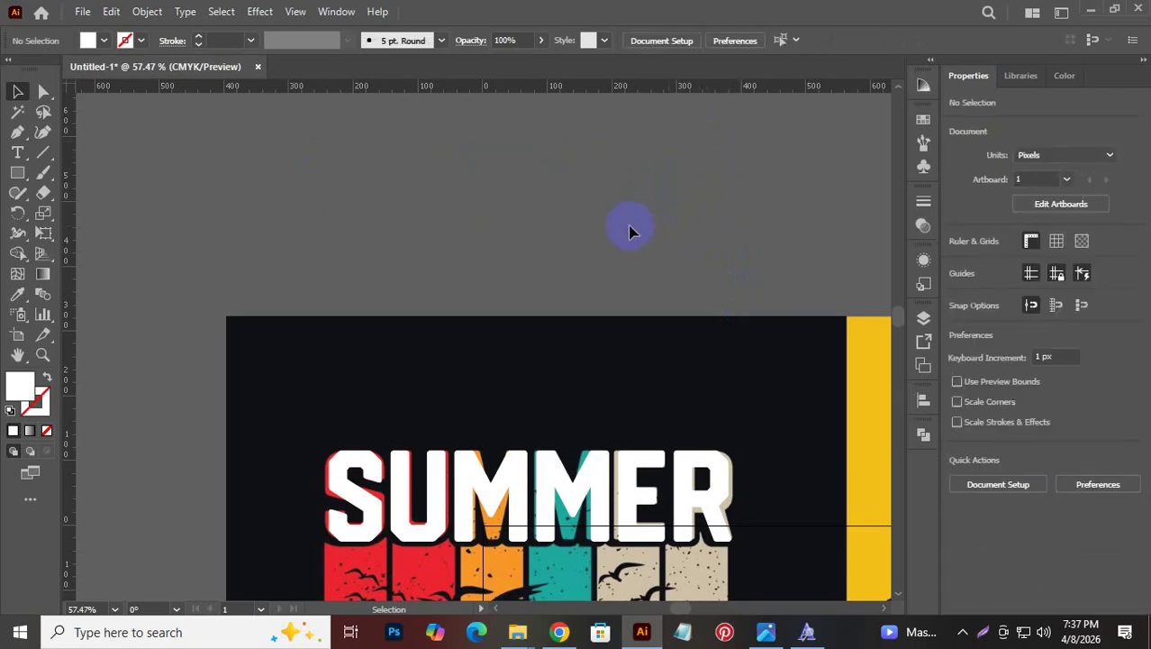
Try moving the white SUMMER text above the reference artwork's colored lettering, undo the move and deselect the text
{"action": "scroll", "coordinate": [542, 270], "scroll_direction": "down", "scroll_amount": 5}
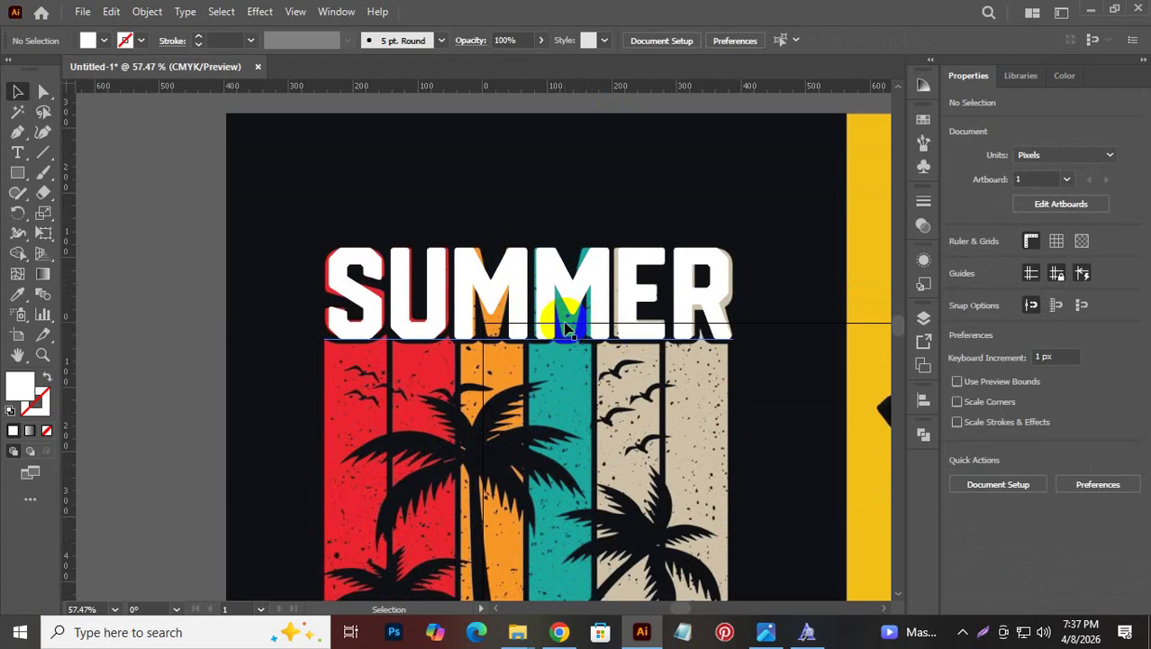
{"action": "left_click_drag", "start_coordinate": [480, 311], "coordinate": [480, 169]}
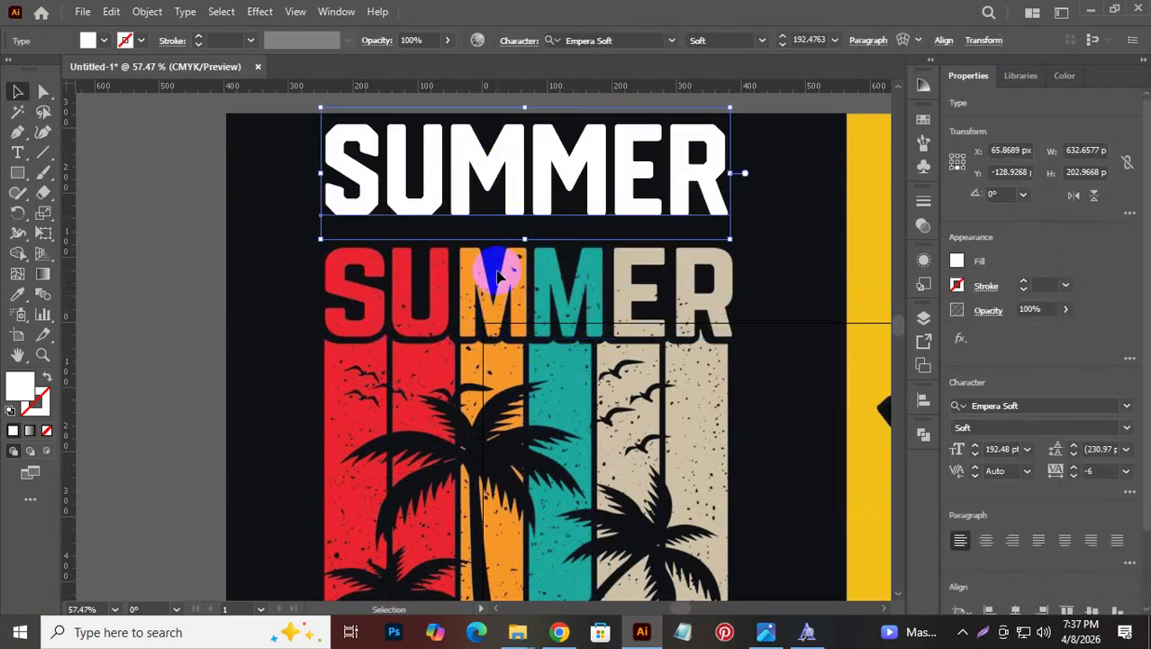
{"action": "key", "text": "a"}
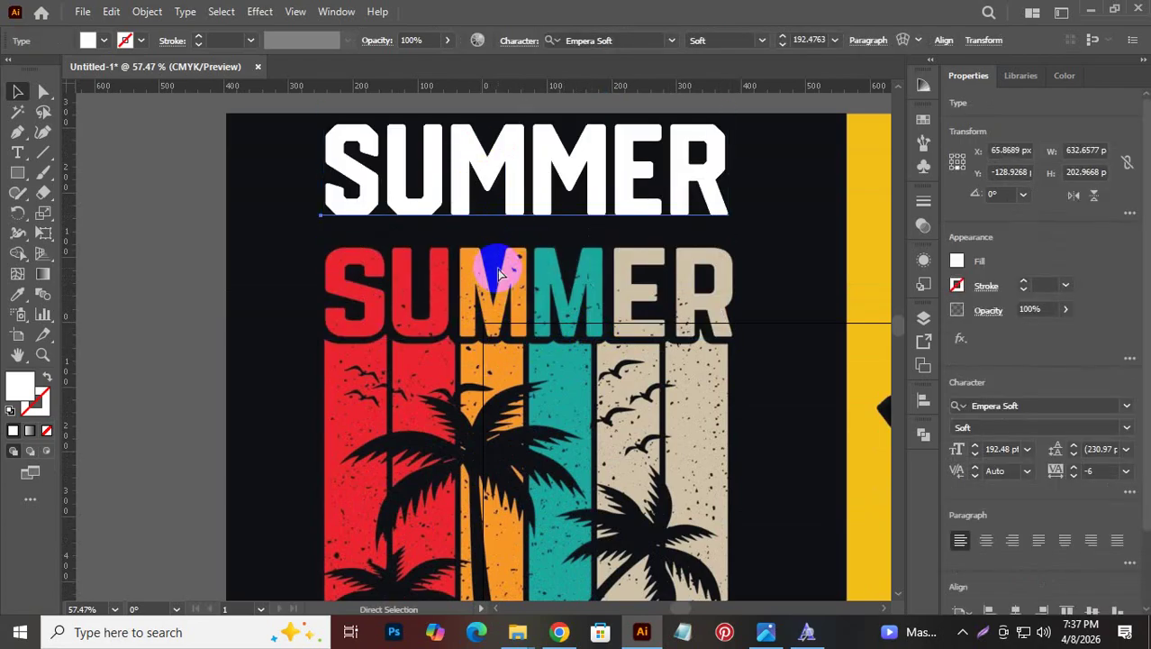
{"action": "key", "text": "ctrl+z"}
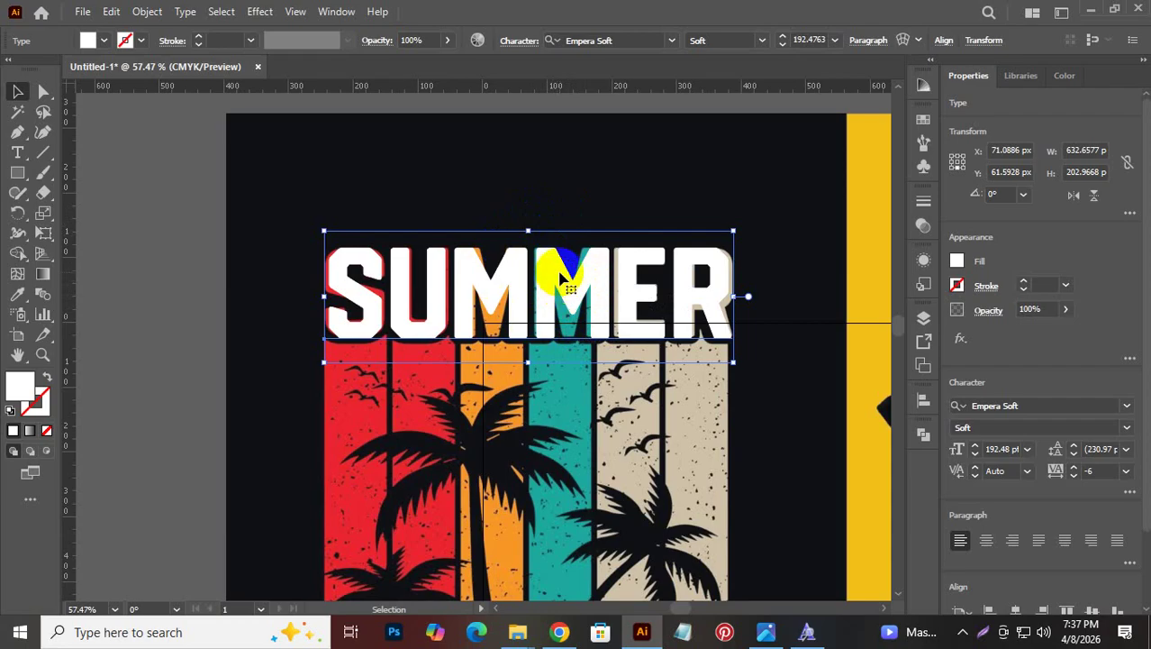
{"action": "left_click", "coordinate": [392, 178]}
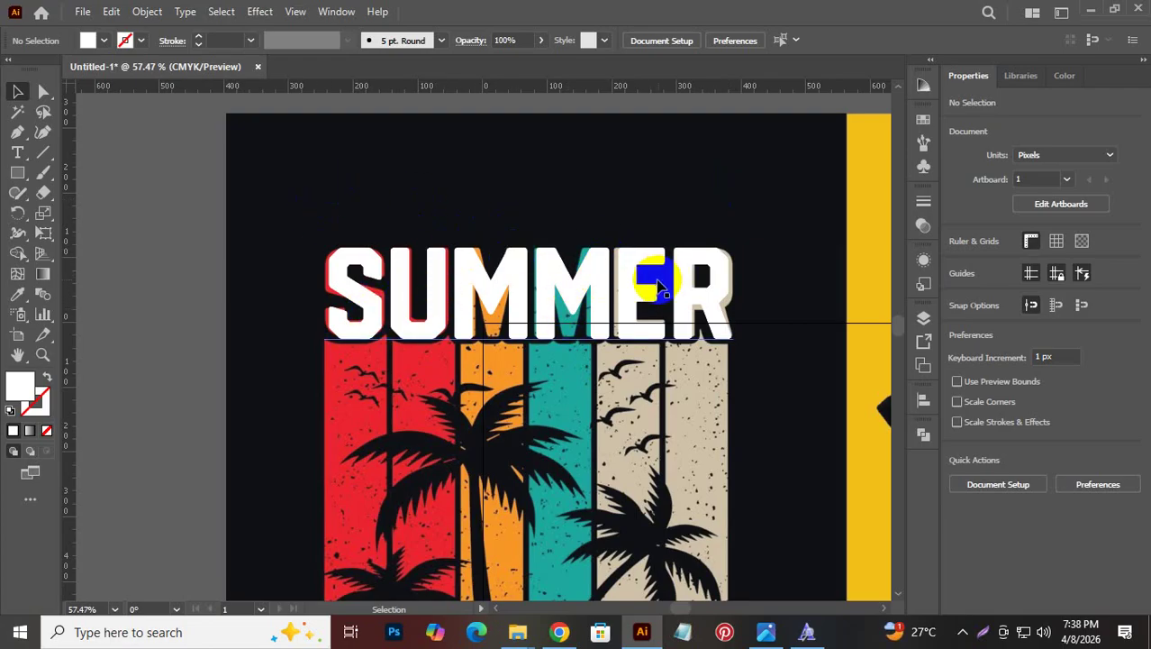
{"action": "right_click", "coordinate": [618, 280]}
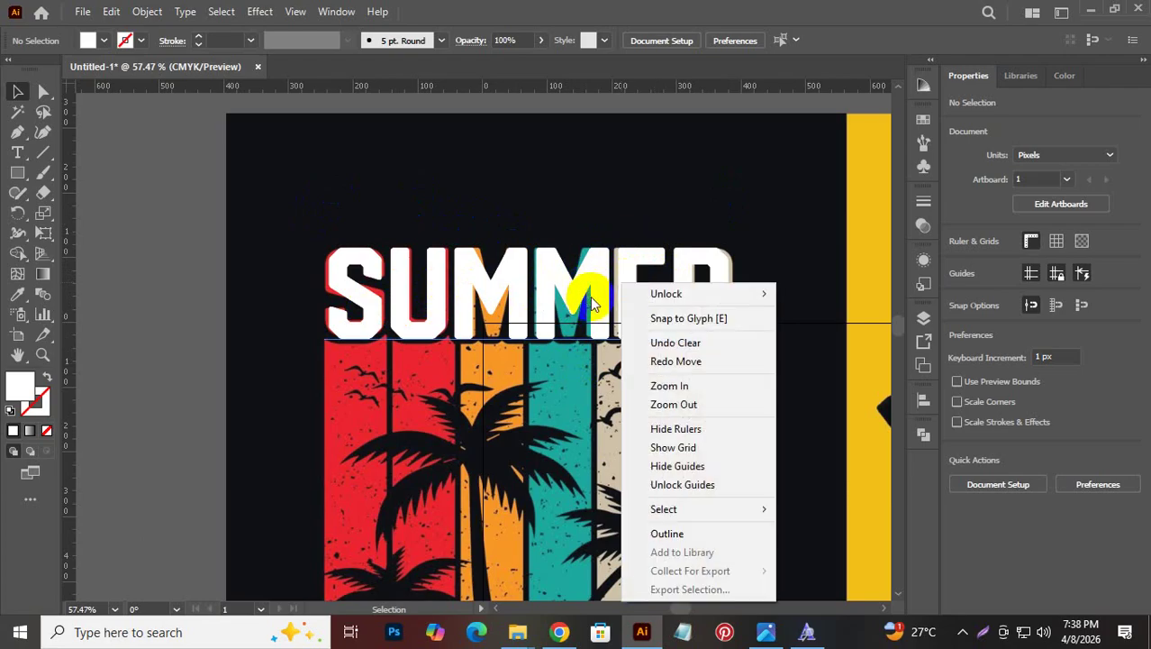
{"action": "left_click", "coordinate": [548, 193]}
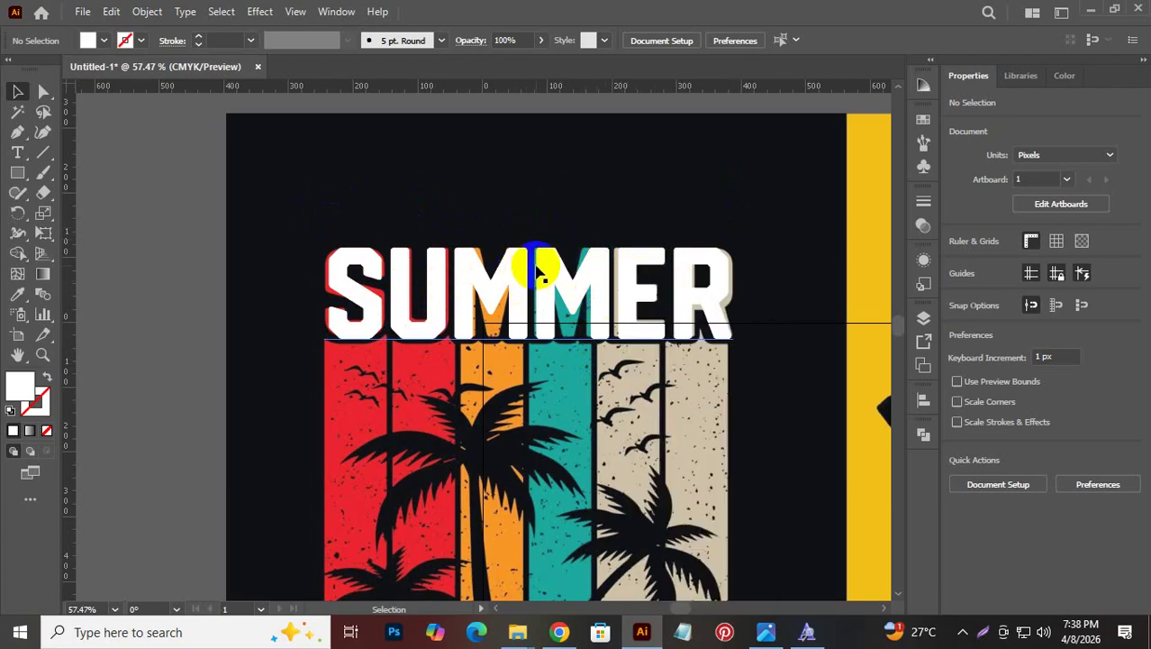
Draw a rectangle about 95 px wide over the first red stripe and raise its upper edge behind the S, about 532 px tall
{"action": "scroll", "coordinate": [540, 271], "scroll_direction": "down", "scroll_amount": 3}
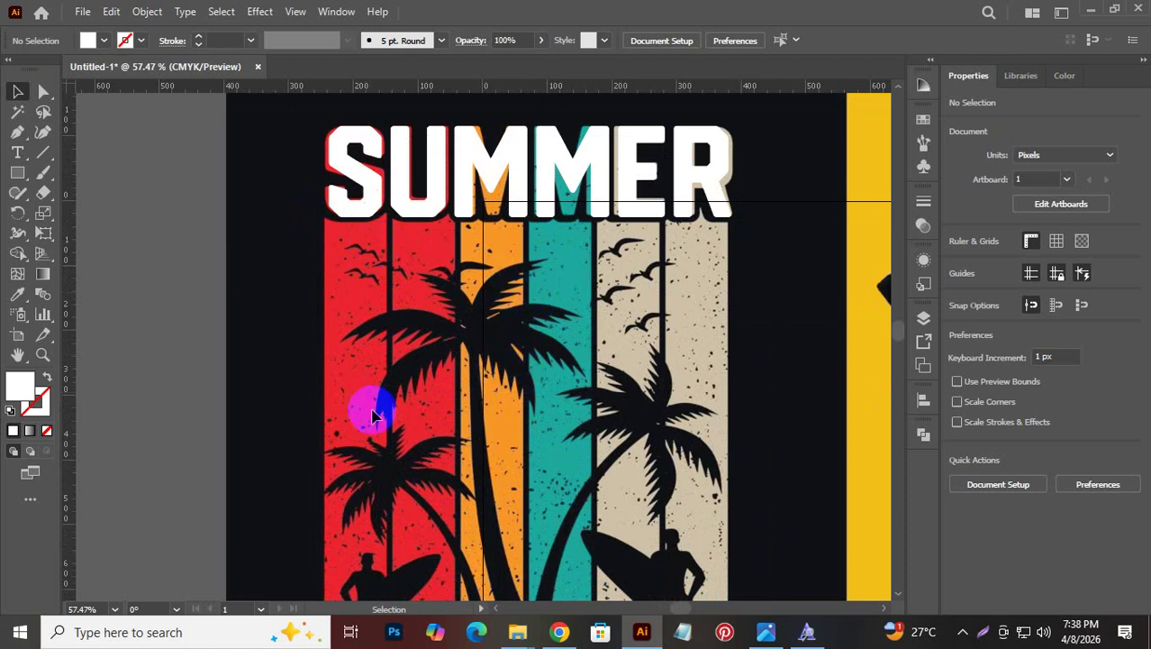
{"action": "scroll", "coordinate": [532, 437], "scroll_direction": "down", "scroll_amount": 3}
{"action": "scroll", "coordinate": [475, 455], "scroll_direction": "up", "scroll_amount": 4}
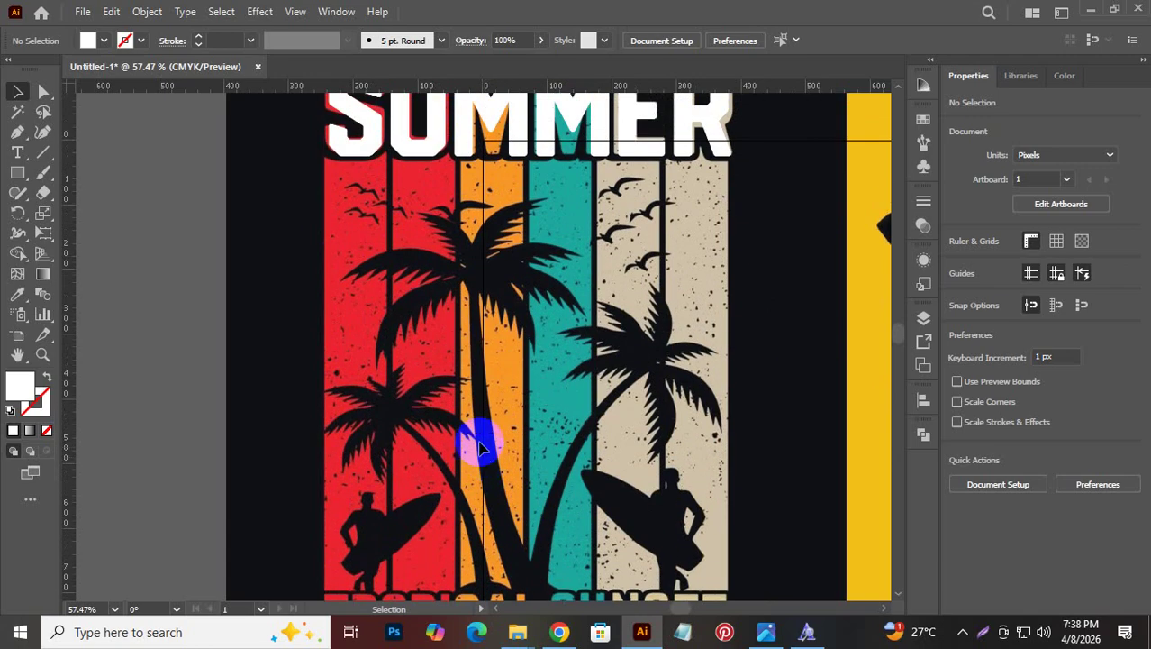
{"action": "left_click", "coordinate": [19, 172]}
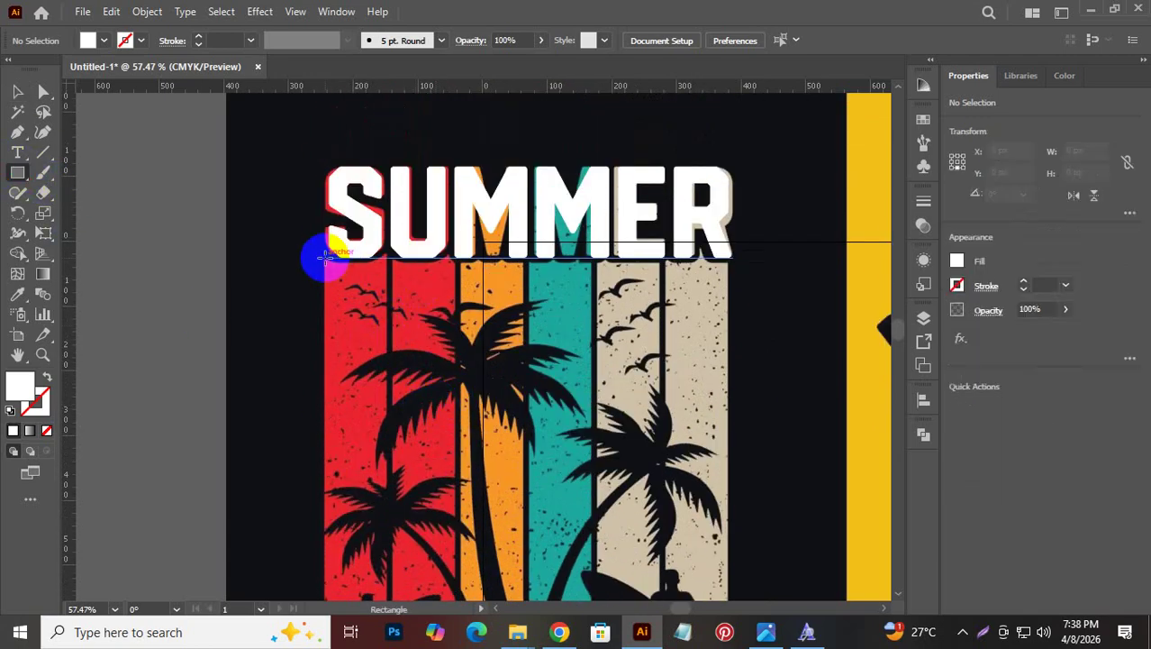
{"action": "left_click_drag", "start_coordinate": [326, 259], "coordinate": [386, 586]}
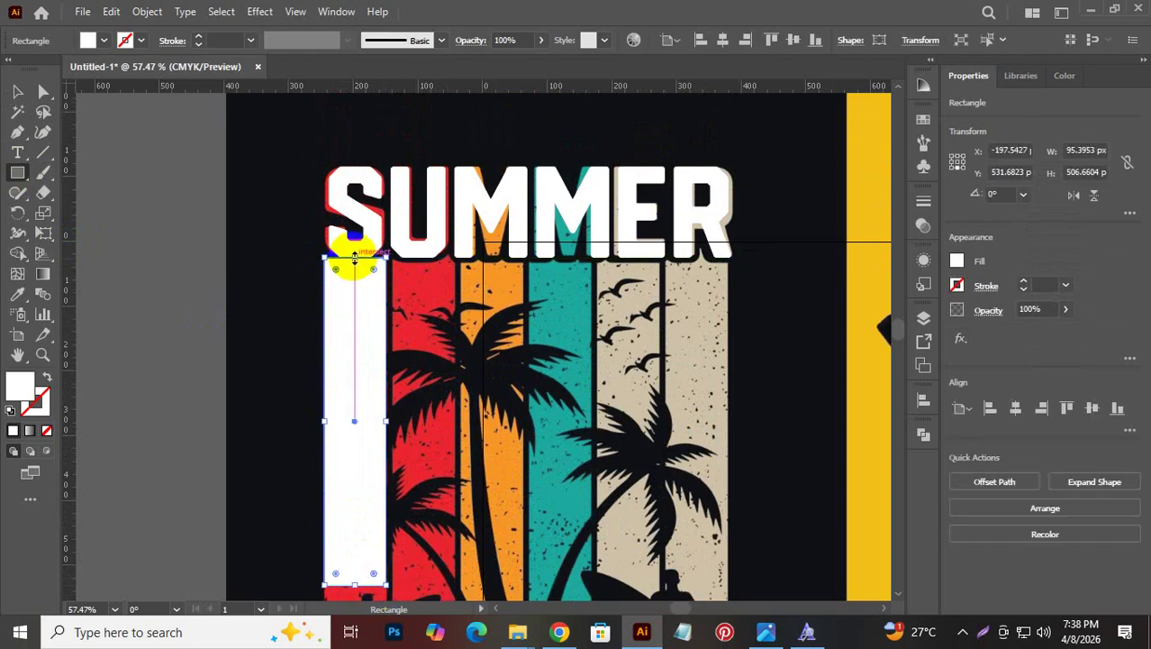
{"action": "left_click_drag", "start_coordinate": [354, 257], "coordinate": [354, 244]}
Extend the stripe rectangle's lower edge down to the TROPICAL SUNSET lettering, making it about 714 px tall
{"action": "scroll", "coordinate": [360, 396], "scroll_direction": "down", "scroll_amount": 4}
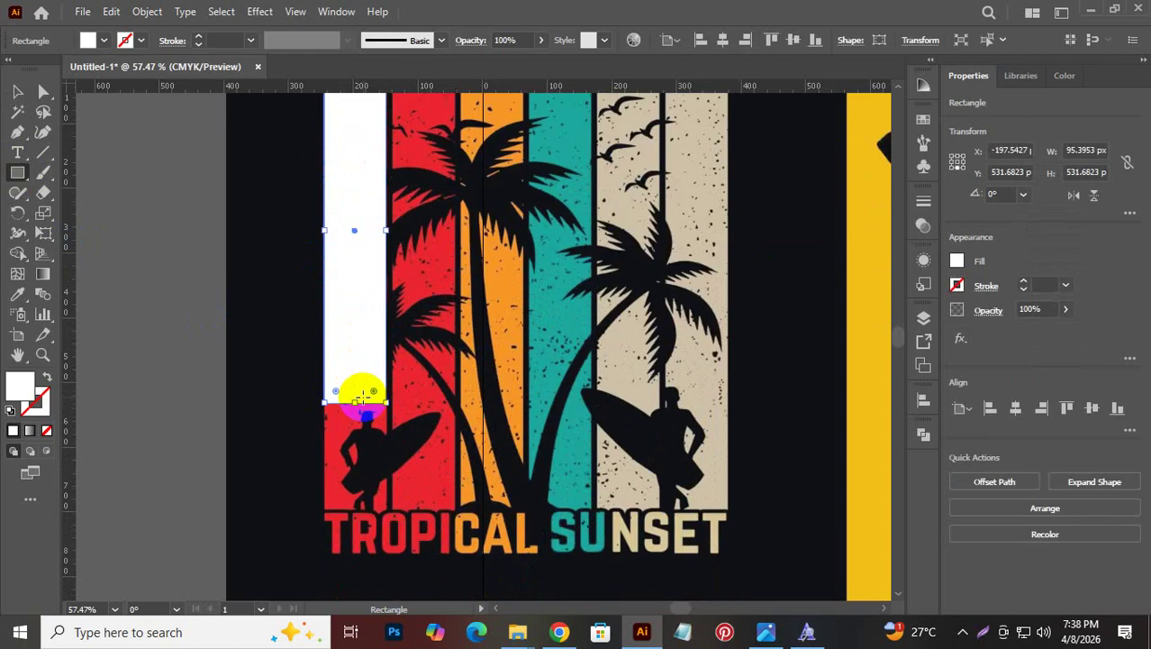
{"action": "scroll", "coordinate": [360, 396], "scroll_direction": "down", "scroll_amount": 4}
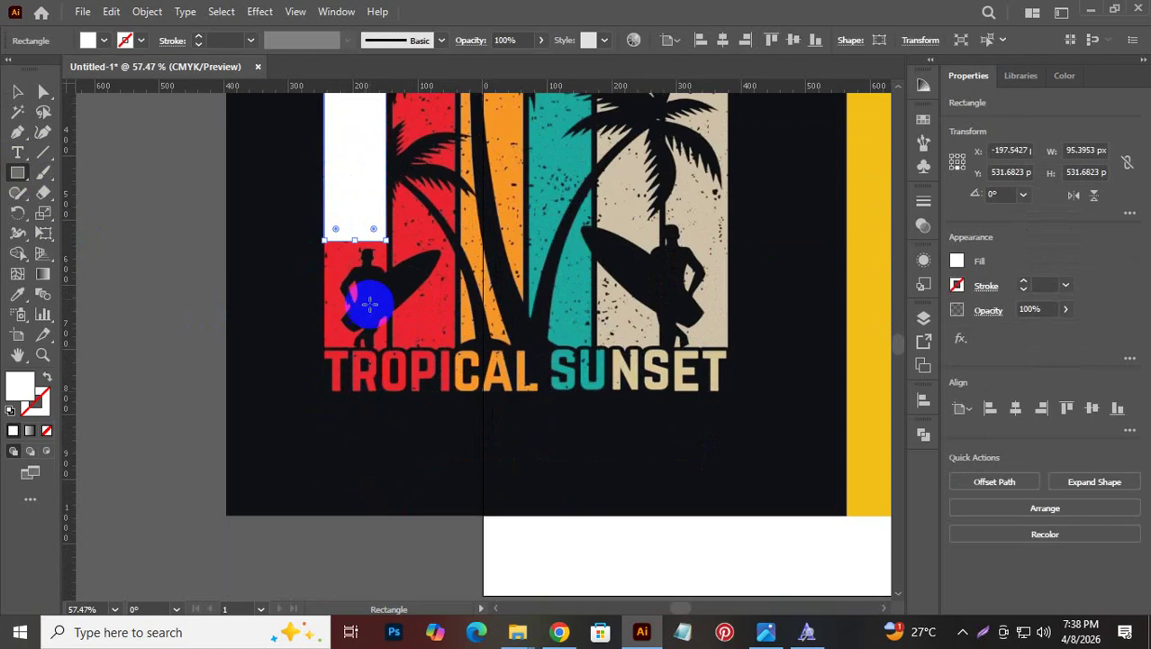
{"action": "left_click", "coordinate": [353, 241]}
{"action": "left_click", "coordinate": [579, 357]}
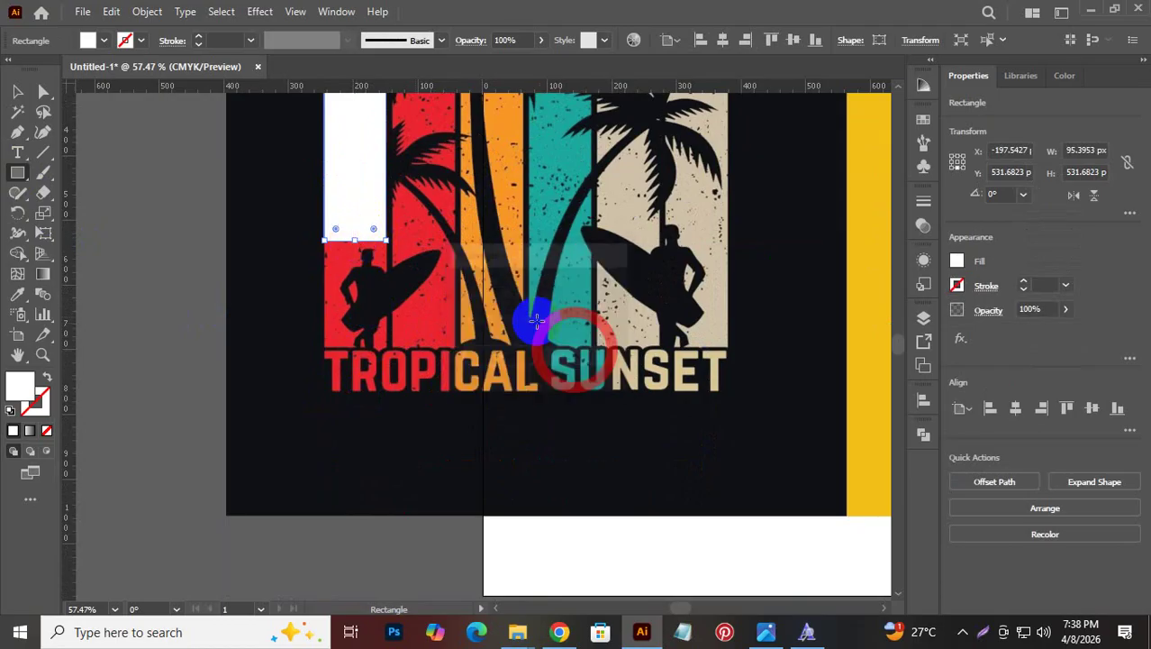
{"action": "left_click_drag", "start_coordinate": [355, 242], "coordinate": [343, 351]}
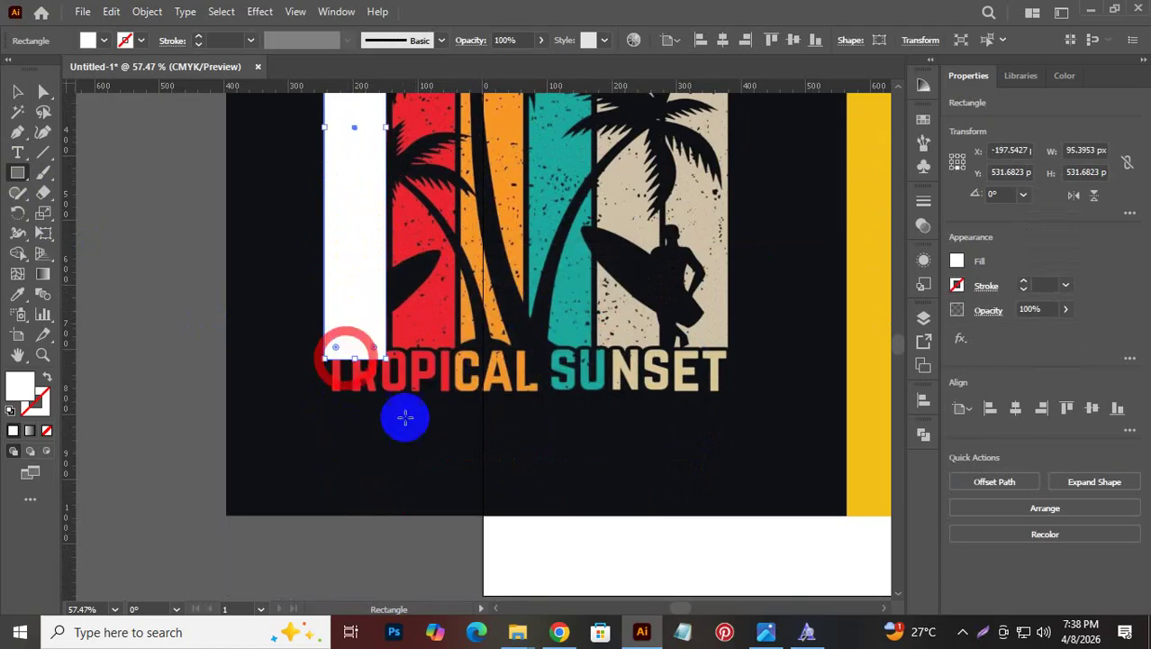
Set the stripe rectangle's fill to none so the reference artwork shows through
{"action": "scroll", "coordinate": [443, 321], "scroll_direction": "up", "scroll_amount": 3}
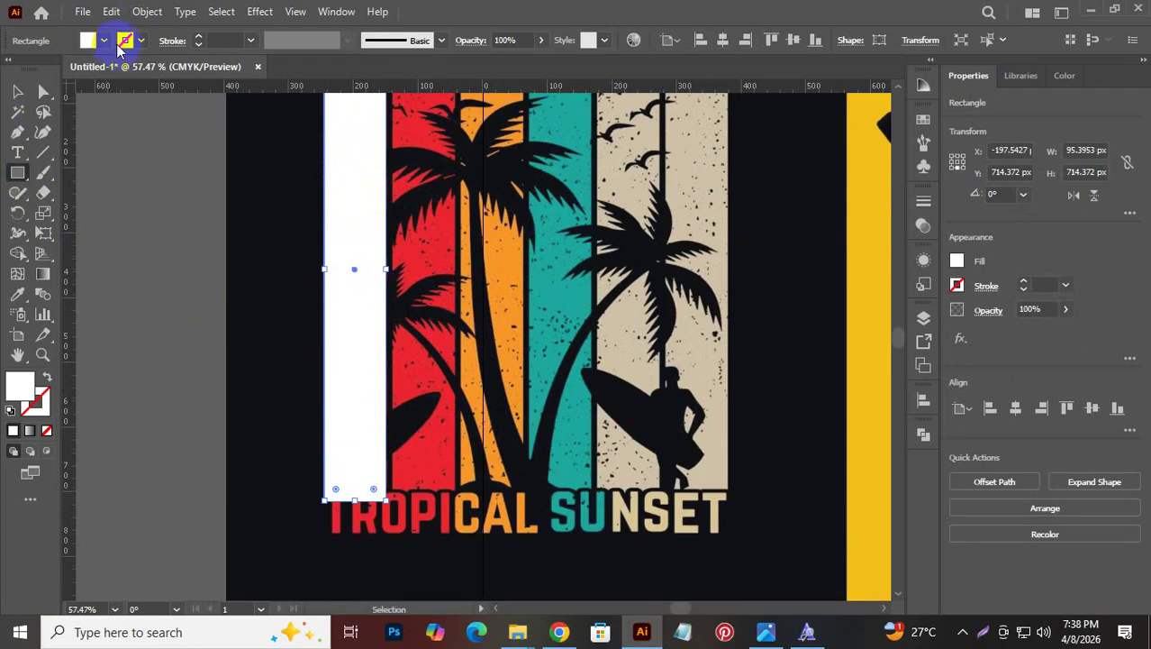
{"action": "left_click", "coordinate": [102, 39]}
{"action": "left_click", "coordinate": [12, 71]}
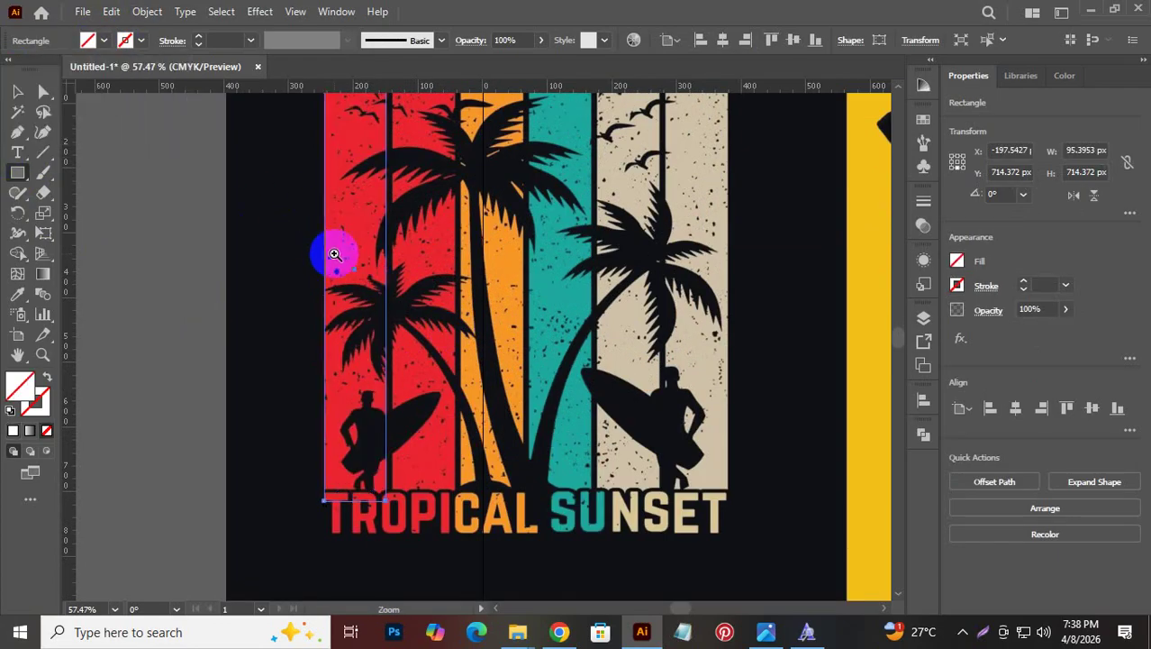
Align the stripe rectangle's side edges with the first red stripe of the artwork, making it about 96 px wide
{"action": "scroll", "coordinate": [326, 249], "scroll_direction": "up", "scroll_amount": 10}
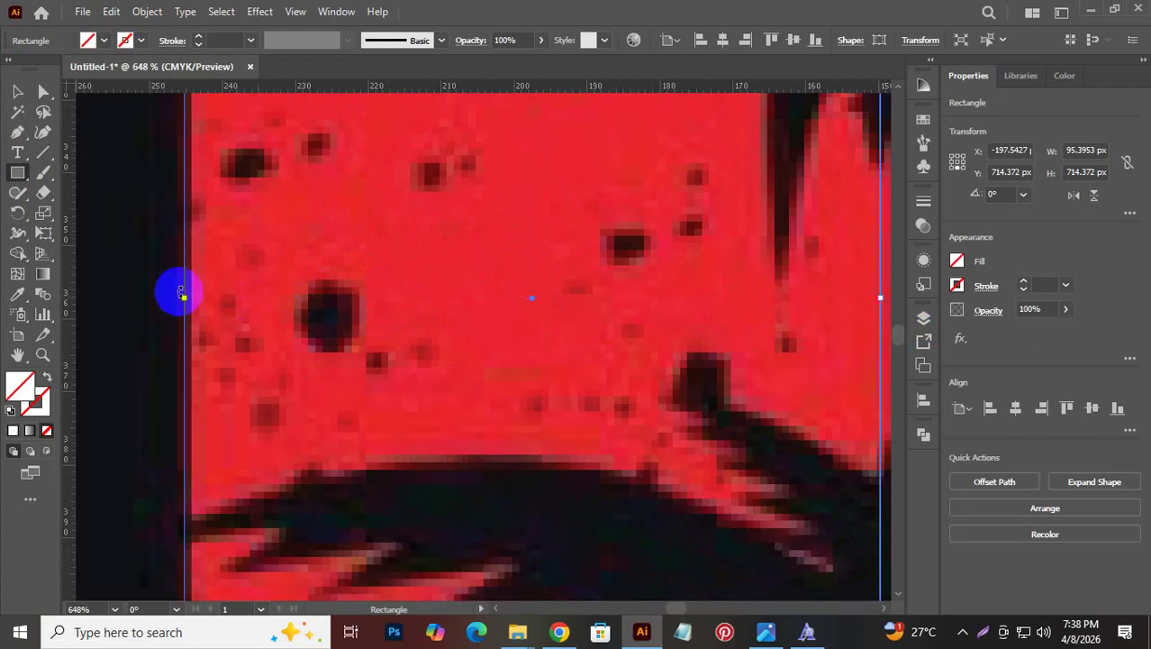
{"action": "left_click_drag", "start_coordinate": [183, 293], "coordinate": [192, 304]}
{"action": "left_click_drag", "start_coordinate": [667, 339], "coordinate": [229, 373]}
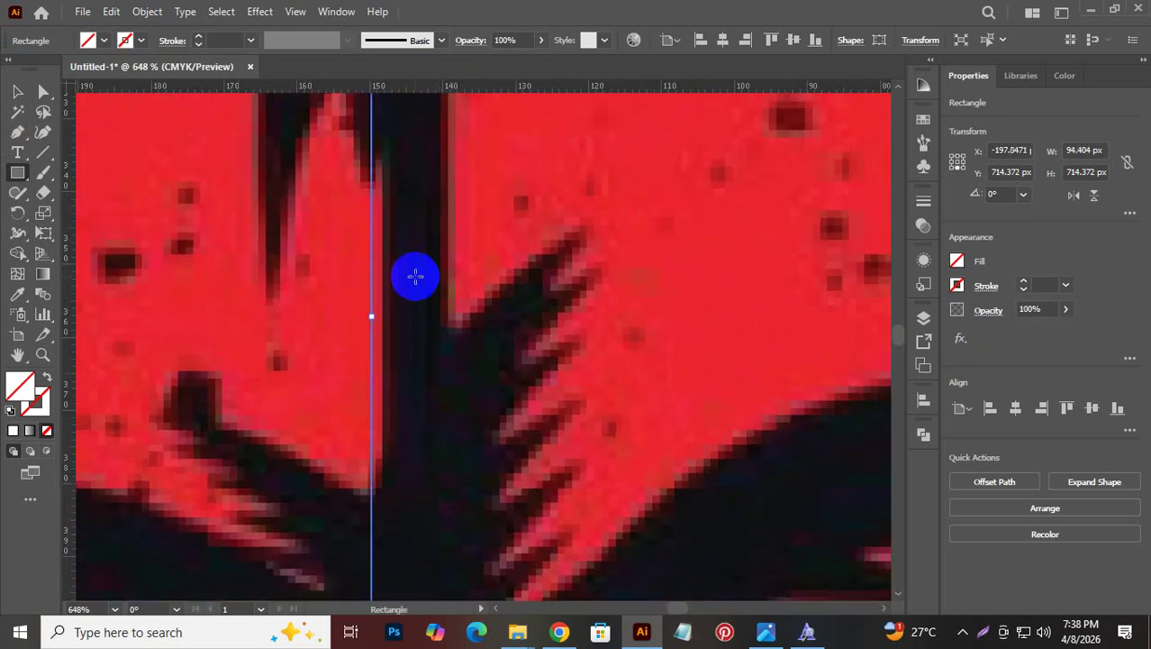
{"action": "left_click_drag", "start_coordinate": [372, 318], "coordinate": [382, 317]}
{"action": "scroll", "coordinate": [603, 326], "scroll_direction": "down", "scroll_amount": 10}
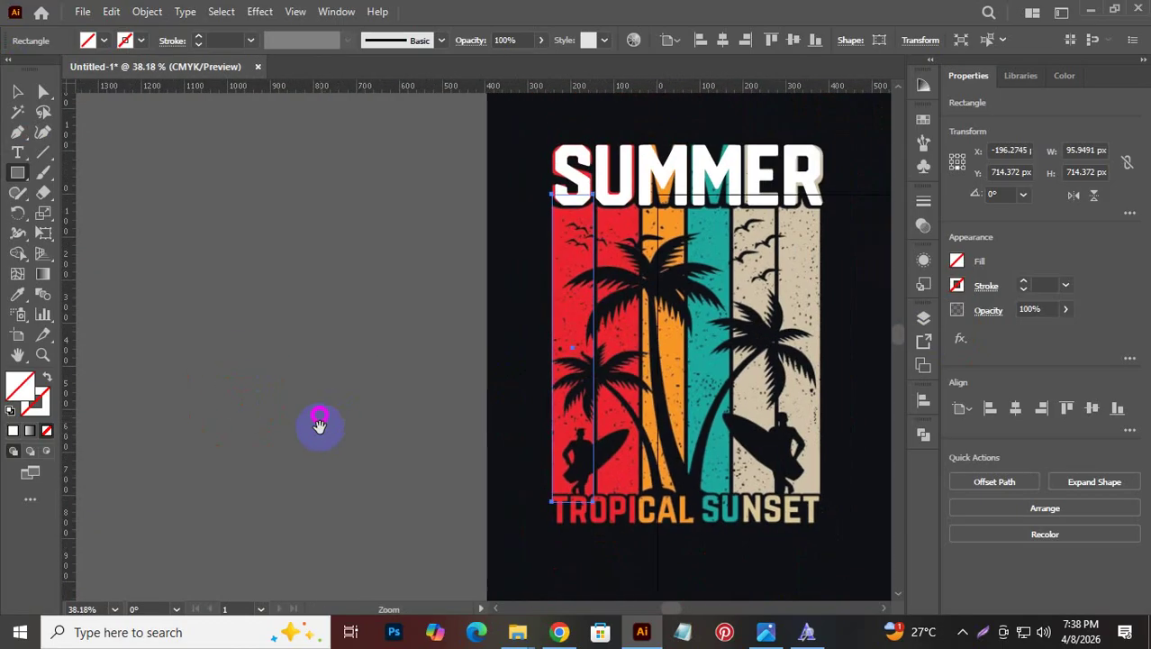
Lower the stripe rectangle's upper edge toward the SUMMER baseline and raise its lower edge at TROPICAL, making it about 686 px tall
{"action": "left_click_drag", "start_coordinate": [319, 425], "coordinate": [326, 391]}
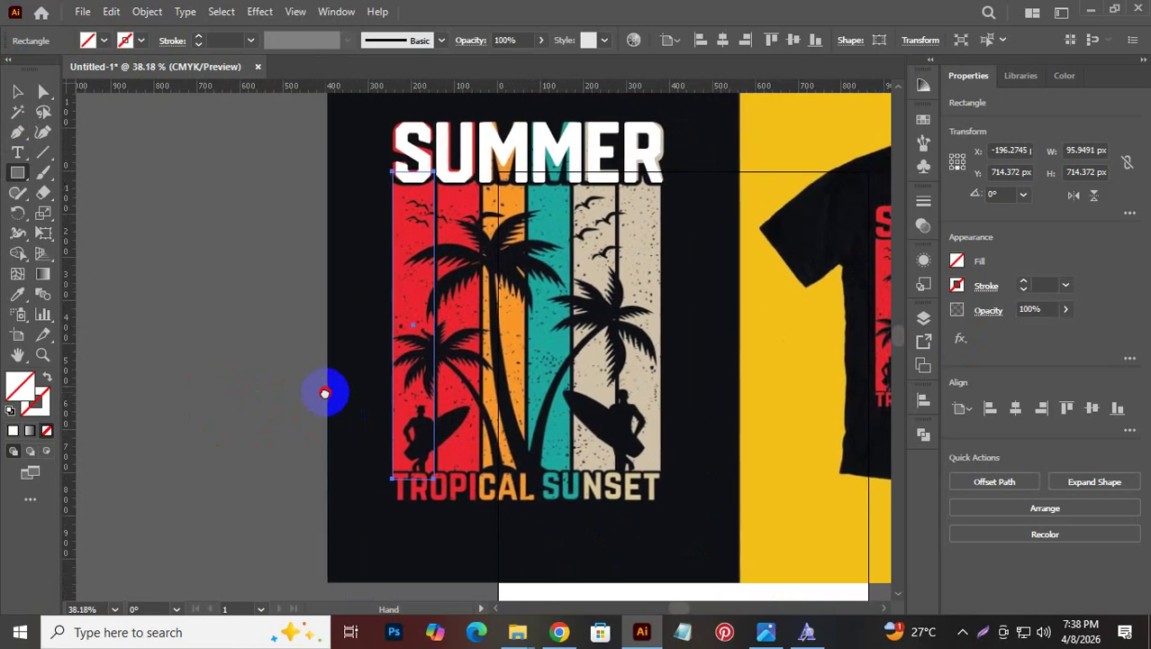
{"action": "key", "text": "z"}
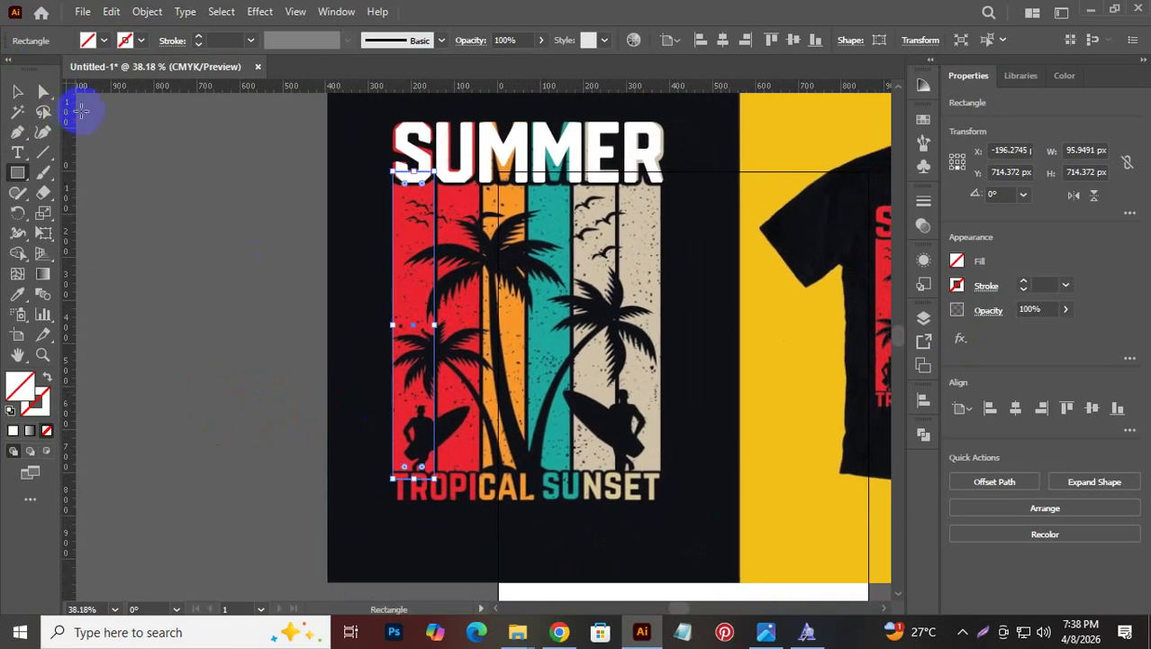
{"action": "left_click_drag", "start_coordinate": [434, 248], "coordinate": [391, 380]}
{"action": "scroll", "coordinate": [398, 378], "scroll_direction": "down", "scroll_amount": 15}
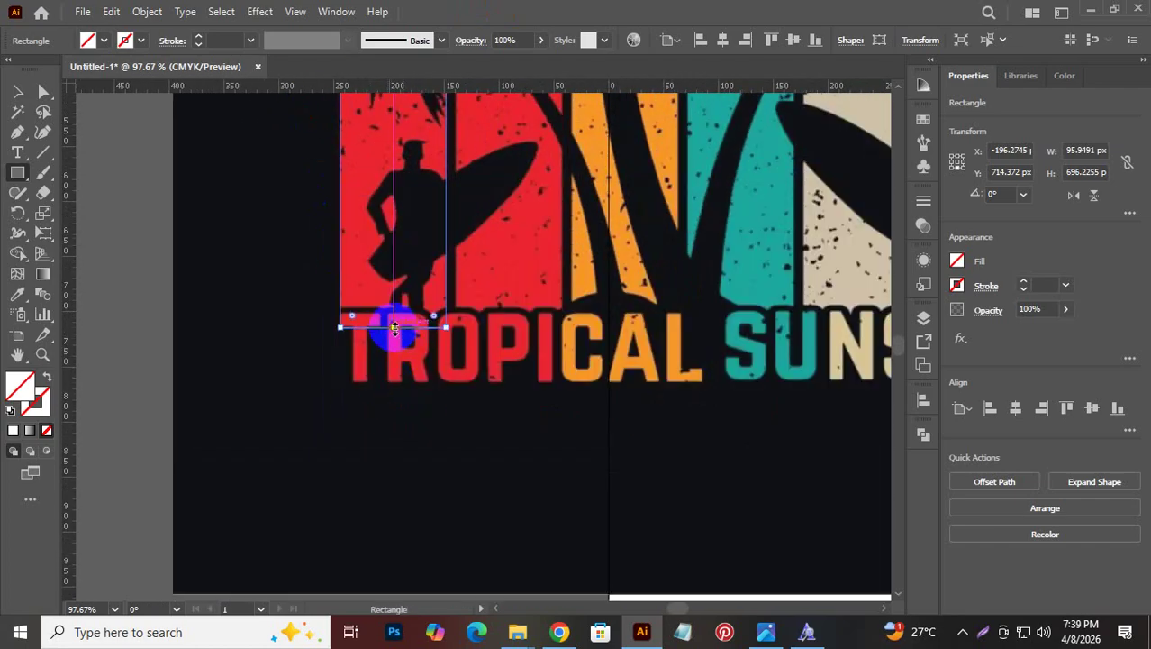
{"action": "mouse_move", "coordinate": [394, 328]}
{"action": "left_mouse_down"}
{"action": "mouse_move", "coordinate": [391, 308]}
{"action": "mouse_move", "coordinate": [398, 316]}
{"action": "left_mouse_up"}
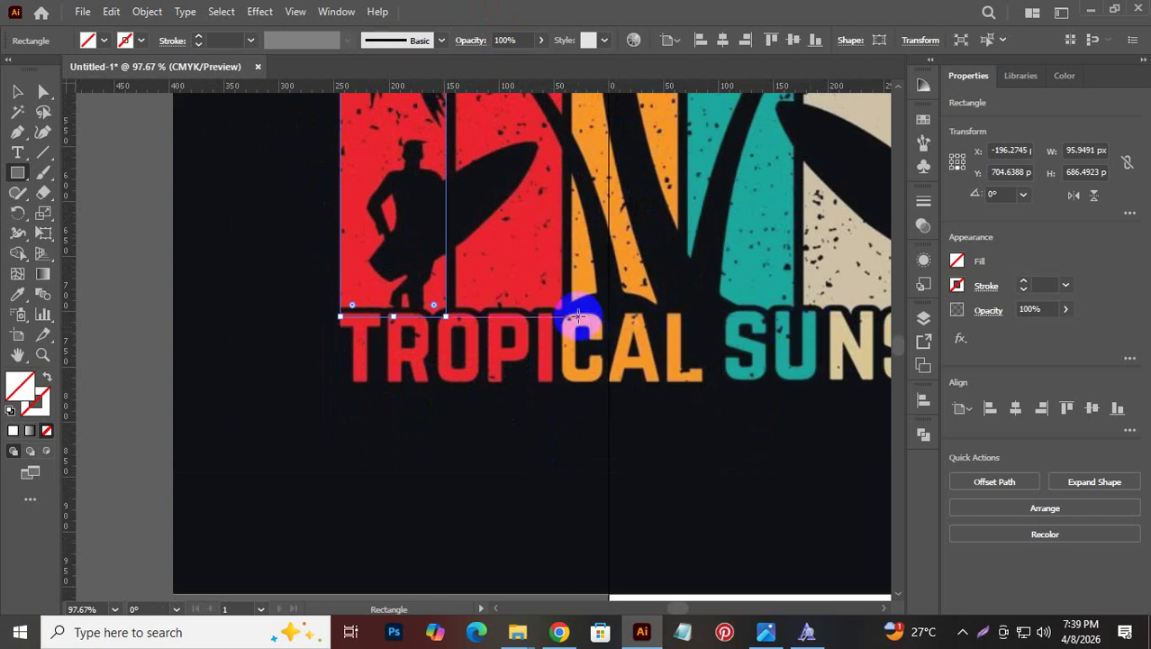
Fill the stripe rectangle with the red sampled from the reference artwork using the Eyedropper, and deselect it
{"action": "scroll", "coordinate": [542, 270], "scroll_direction": "up", "scroll_amount": 3}
{"action": "scroll", "coordinate": [542, 270], "scroll_direction": "up", "scroll_amount": 5}
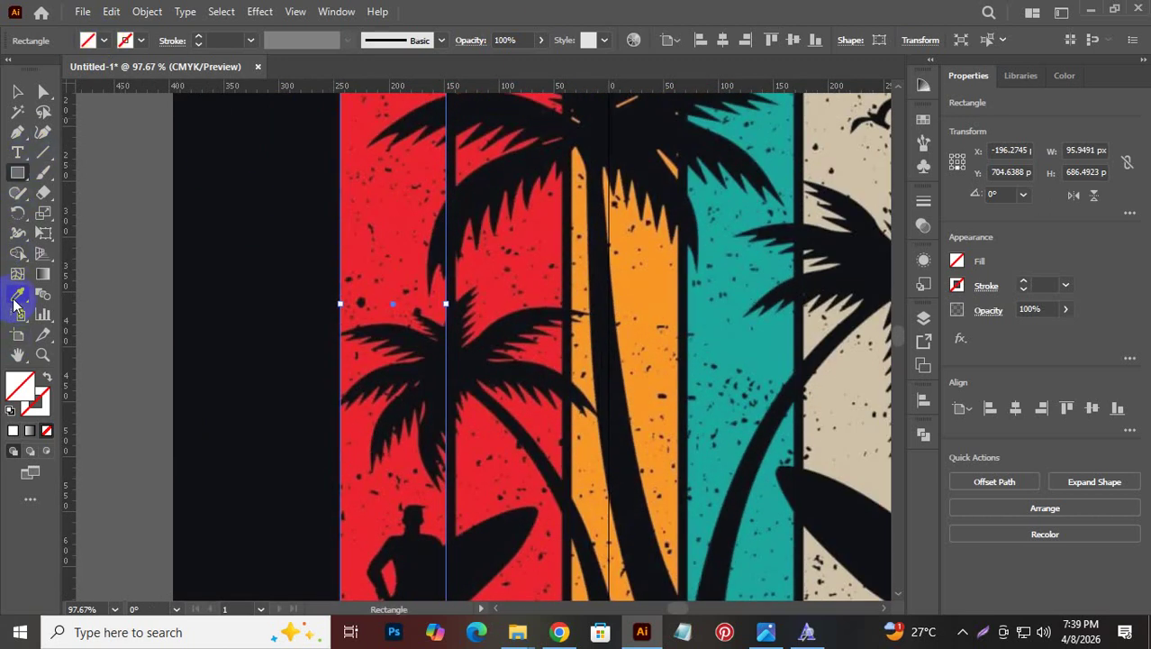
{"action": "left_click", "coordinate": [17, 294]}
{"action": "left_click", "coordinate": [391, 220]}
{"action": "left_click", "coordinate": [17, 91]}
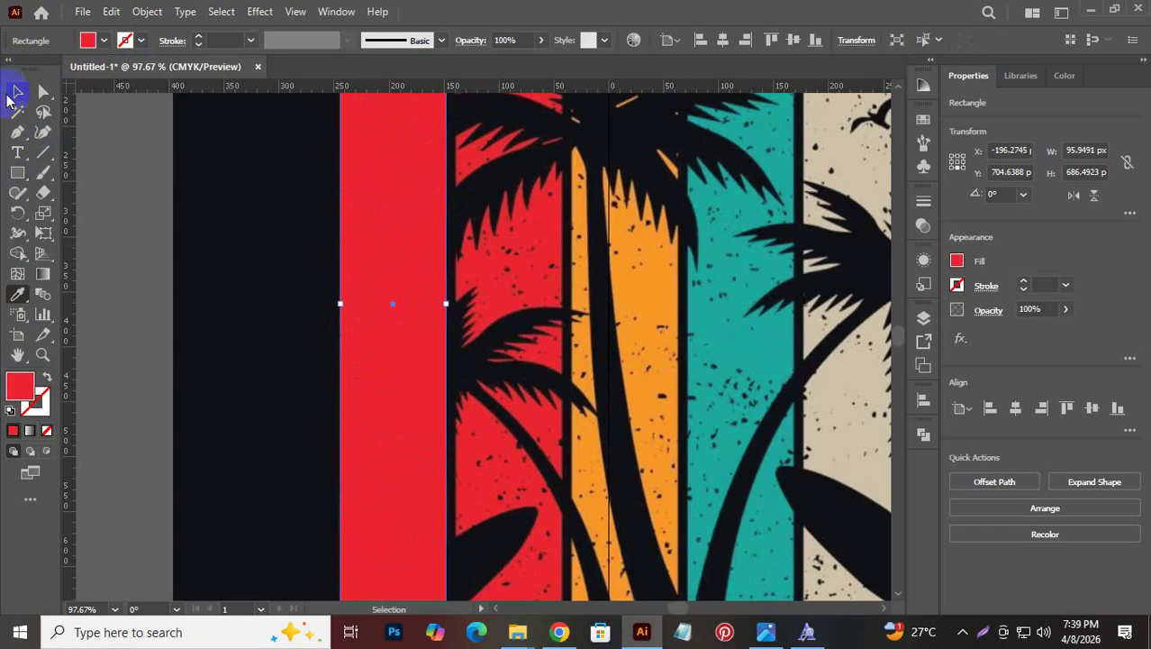
{"action": "left_click", "coordinate": [162, 244]}
Copy the red stripe onto the second stripe position, about 106 px across, and repeat the copy until six stripes cover the artwork
{"action": "scroll", "coordinate": [566, 304], "scroll_direction": "down", "scroll_amount": 5}
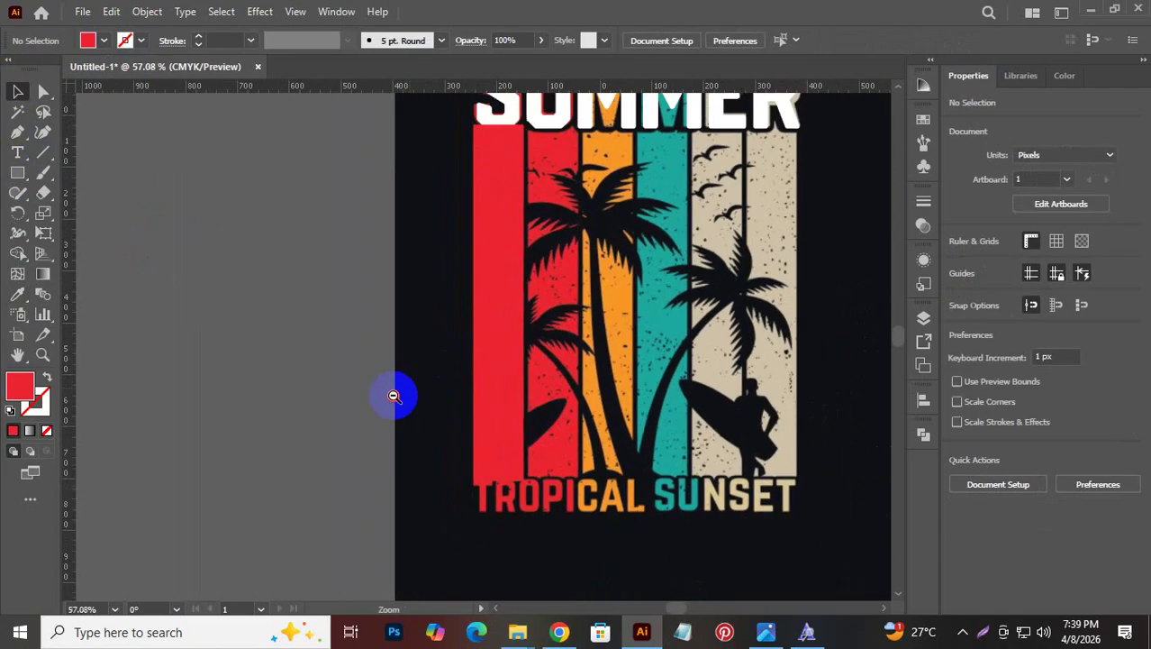
{"action": "left_click_drag", "start_coordinate": [589, 316], "coordinate": [450, 334]}
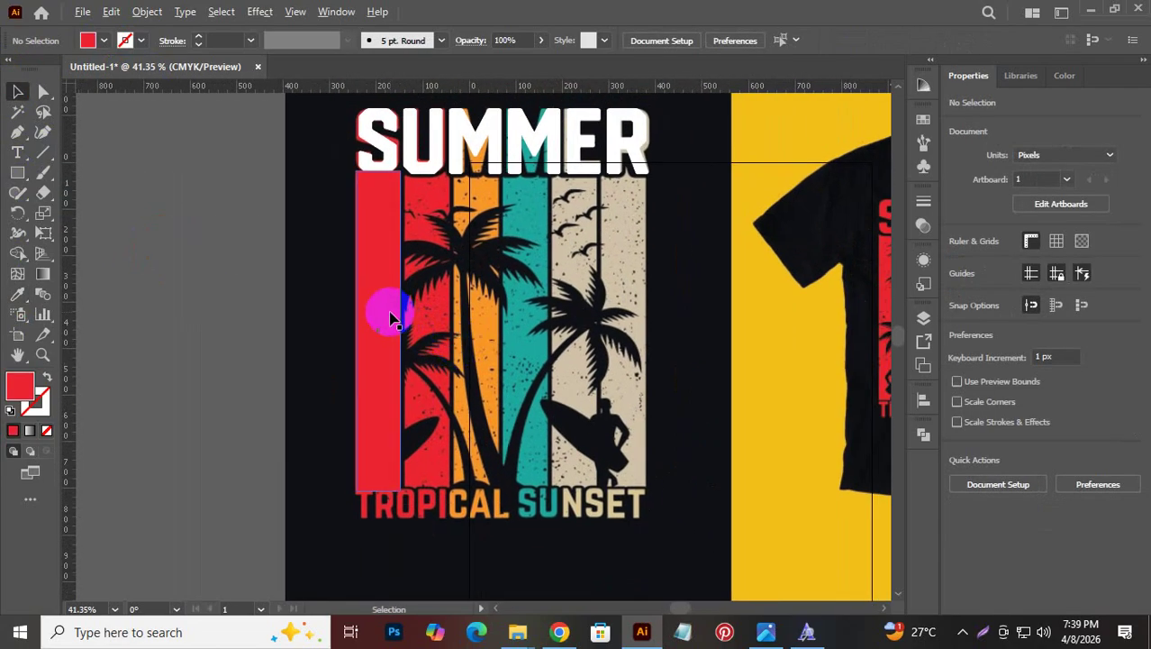
{"action": "scroll", "coordinate": [428, 315], "scroll_direction": "up", "scroll_amount": 5}
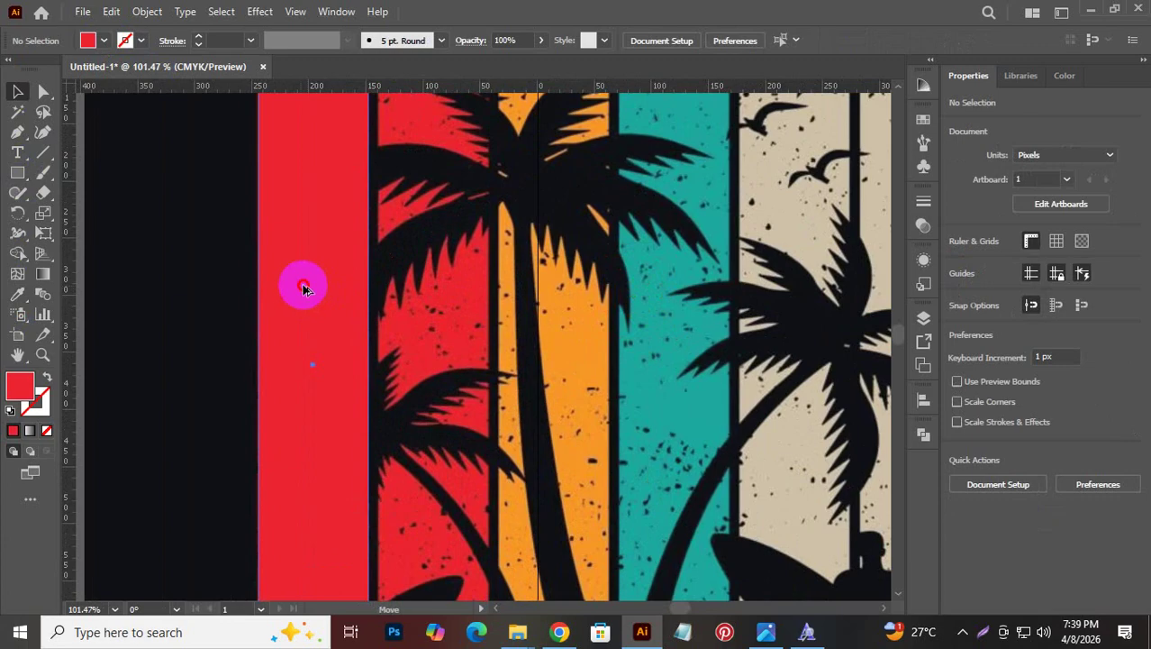
{"action": "left_click_drag", "start_coordinate": [304, 288], "coordinate": [422, 291]}
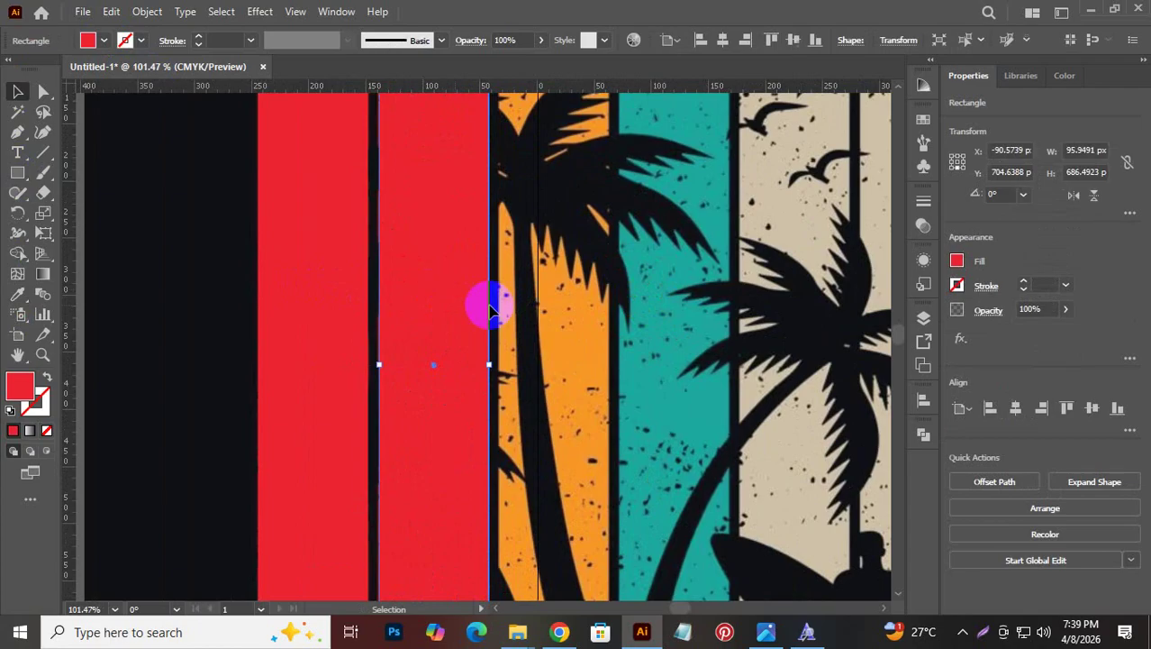
{"action": "key", "text": "ctrl+d"}
{"action": "key", "text": "ctrl+d"}
{"action": "key", "text": "ctrl+d"}
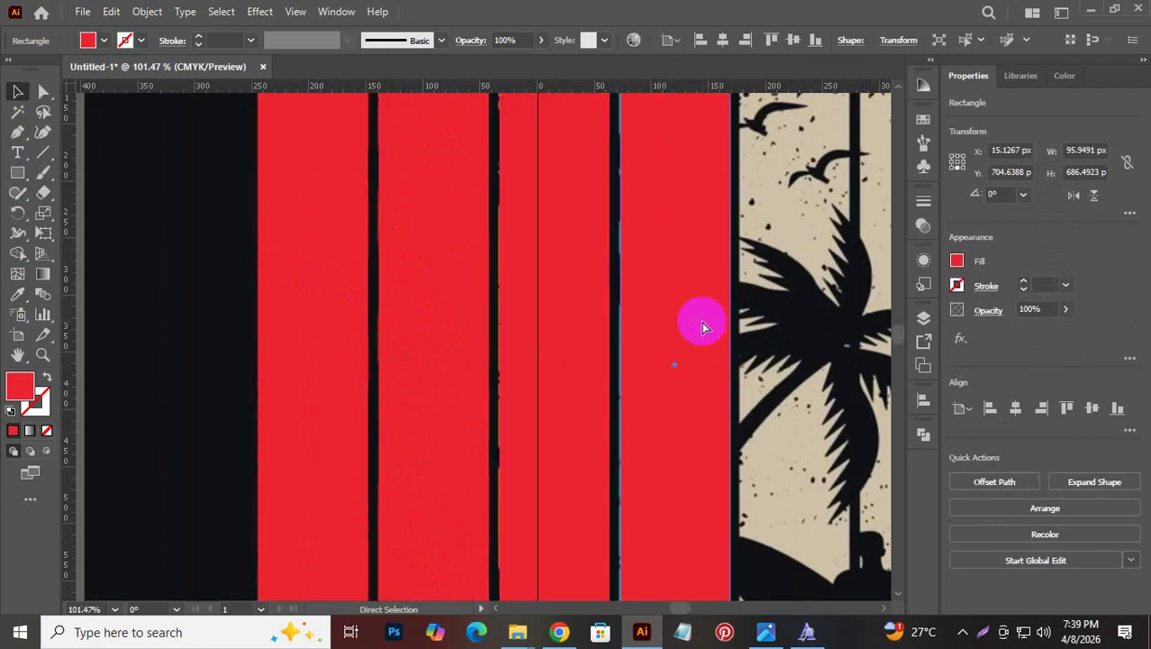
{"action": "scroll", "coordinate": [706, 326], "scroll_direction": "down", "scroll_amount": 5}
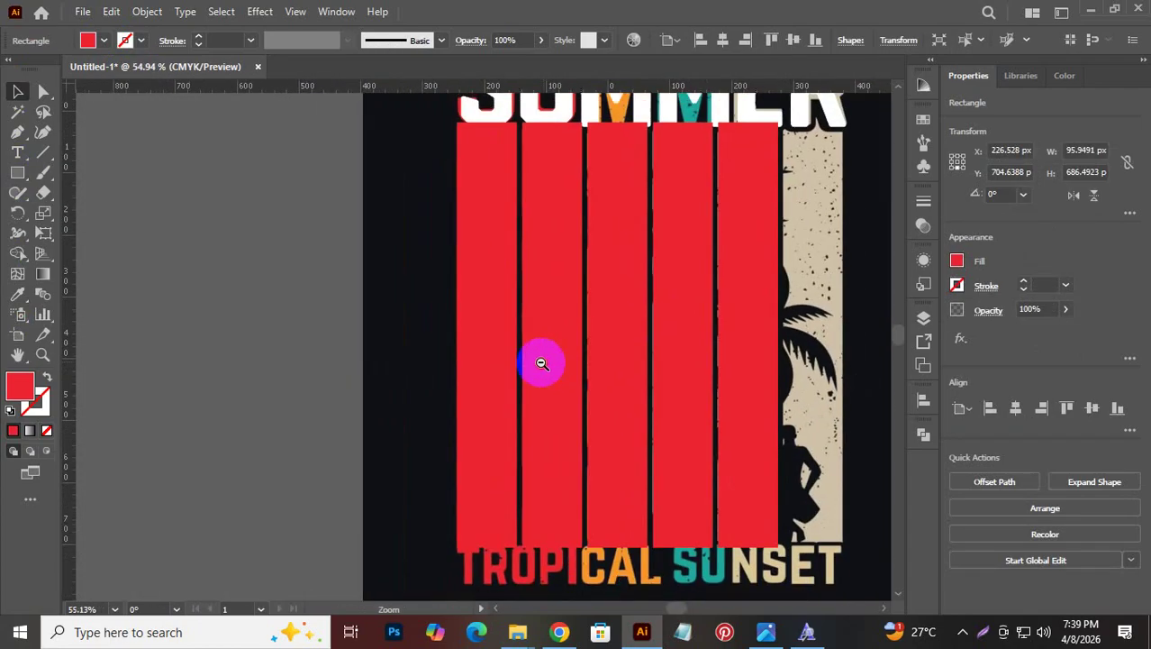
{"action": "key", "text": "ctrl+d"}
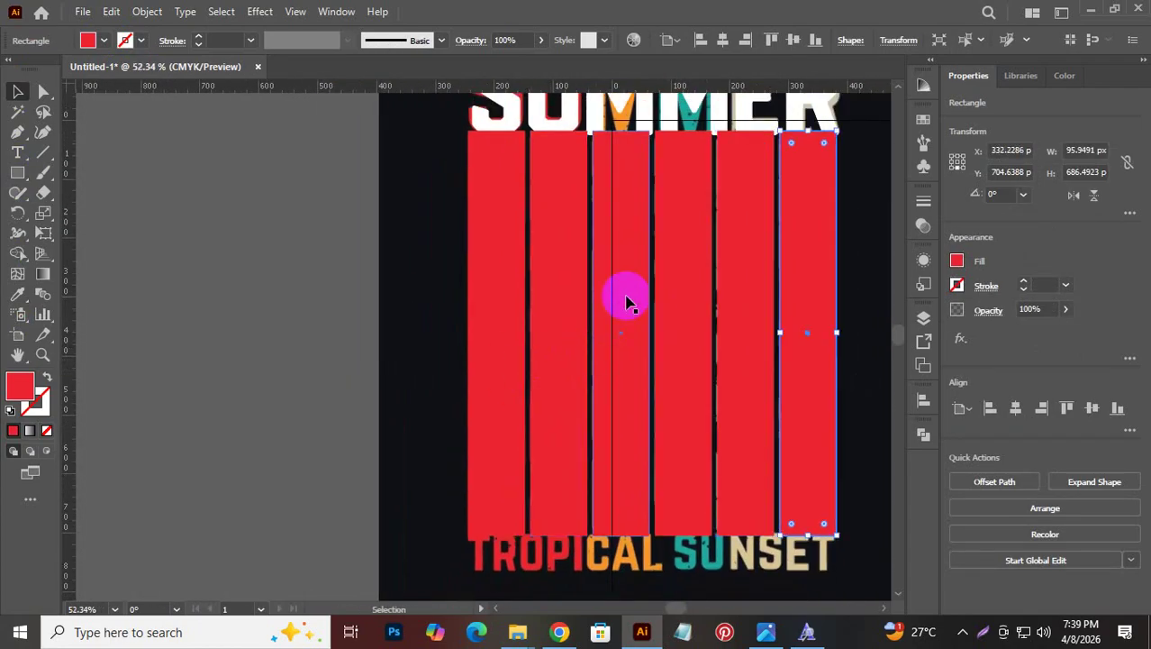
Select all six red stripes and clear them from view to expose the reference artwork
{"action": "left_click_drag", "start_coordinate": [652, 293], "coordinate": [484, 324]}
{"action": "left_click_drag", "start_coordinate": [222, 245], "coordinate": [656, 368]}
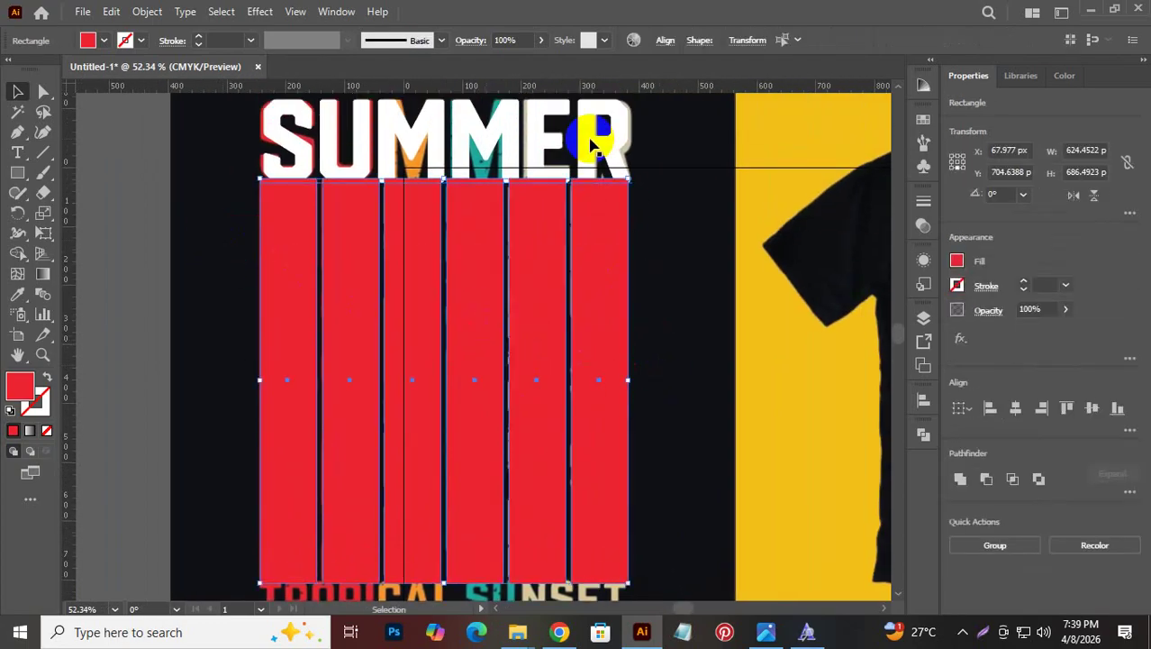
{"action": "left_click", "coordinate": [676, 238]}
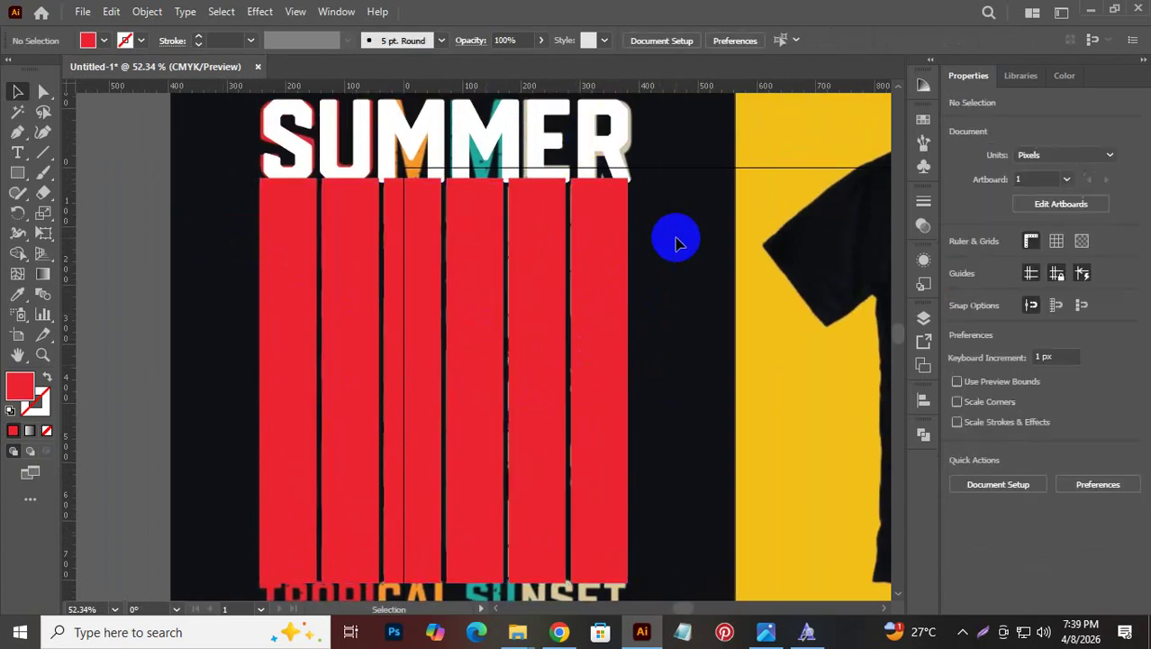
{"action": "scroll", "coordinate": [682, 252], "scroll_direction": "down", "scroll_amount": 3}
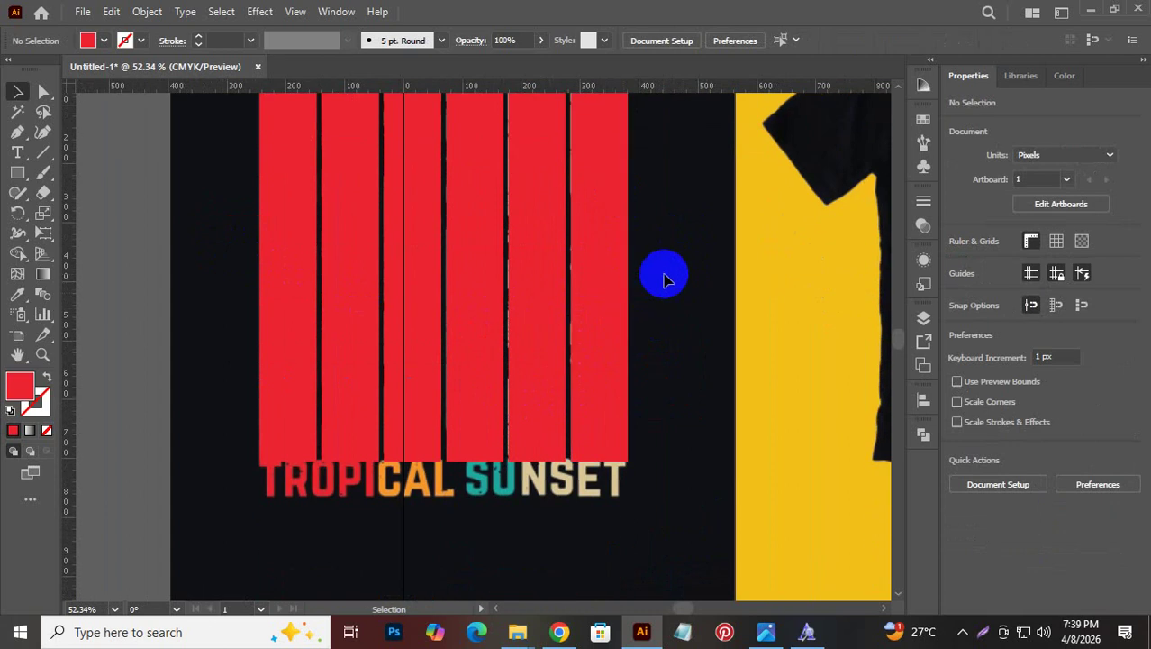
{"action": "left_click", "coordinate": [342, 290]}
{"action": "key", "text": "a"}
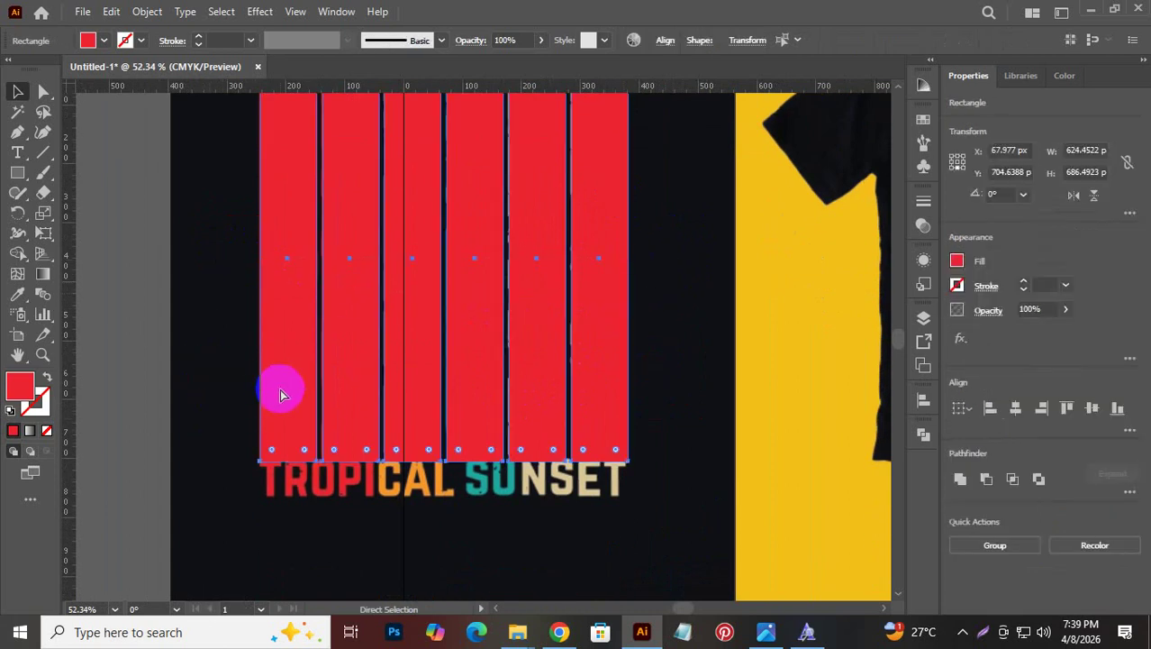
{"action": "key", "text": "Delete"}
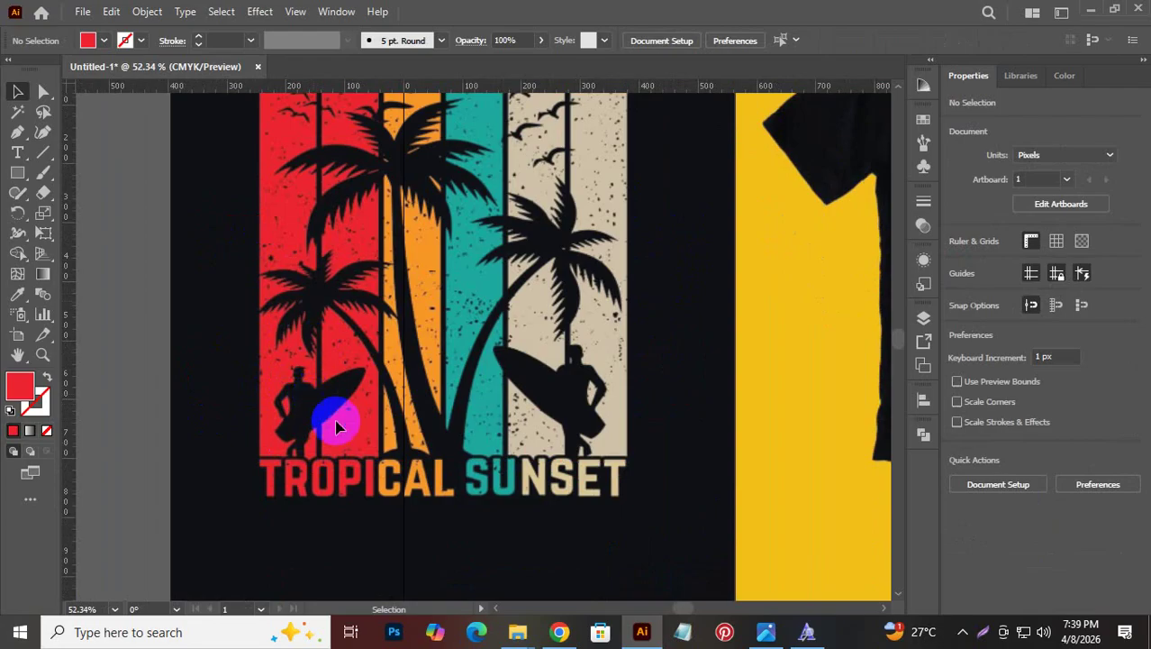
{"action": "scroll", "coordinate": [431, 338], "scroll_direction": "up", "scroll_amount": 2}
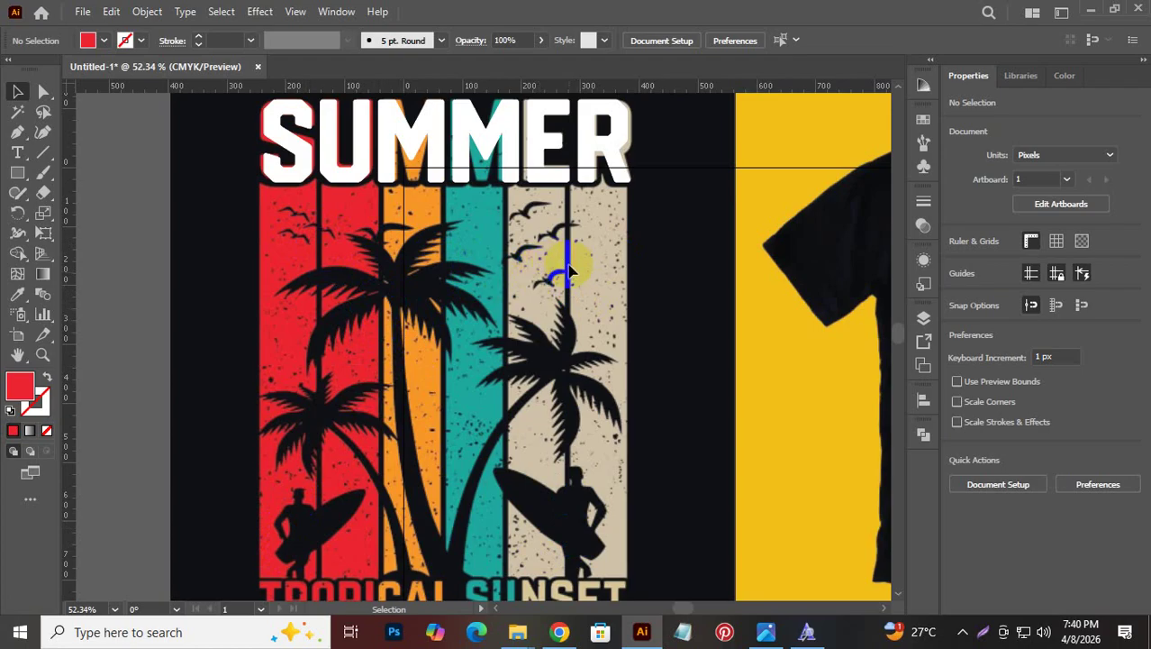
Switch to Chrome and open a new browser tab
{"action": "left_click", "coordinate": [557, 631]}
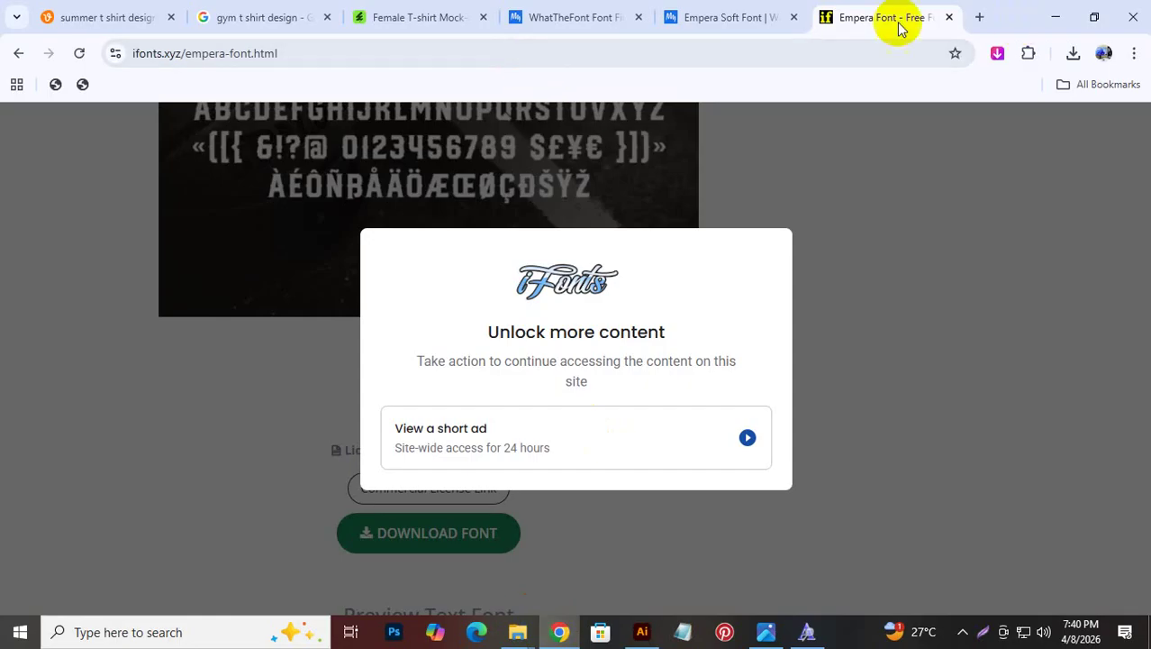
{"action": "left_click", "coordinate": [980, 17]}
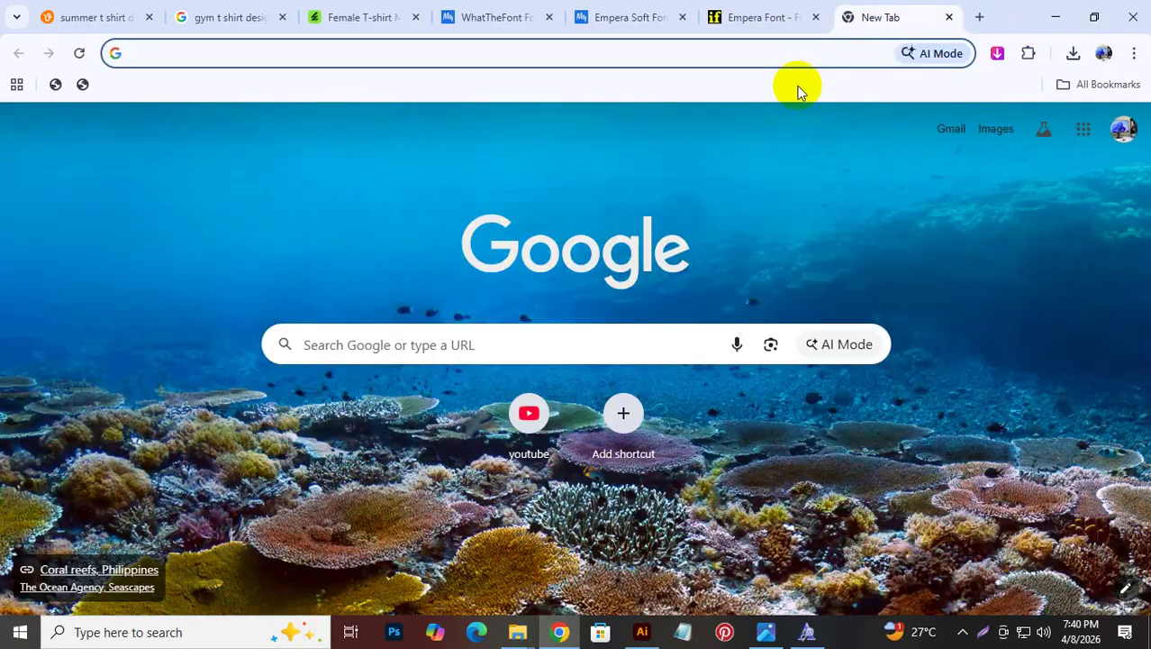
{"action": "type", "text": "B"}
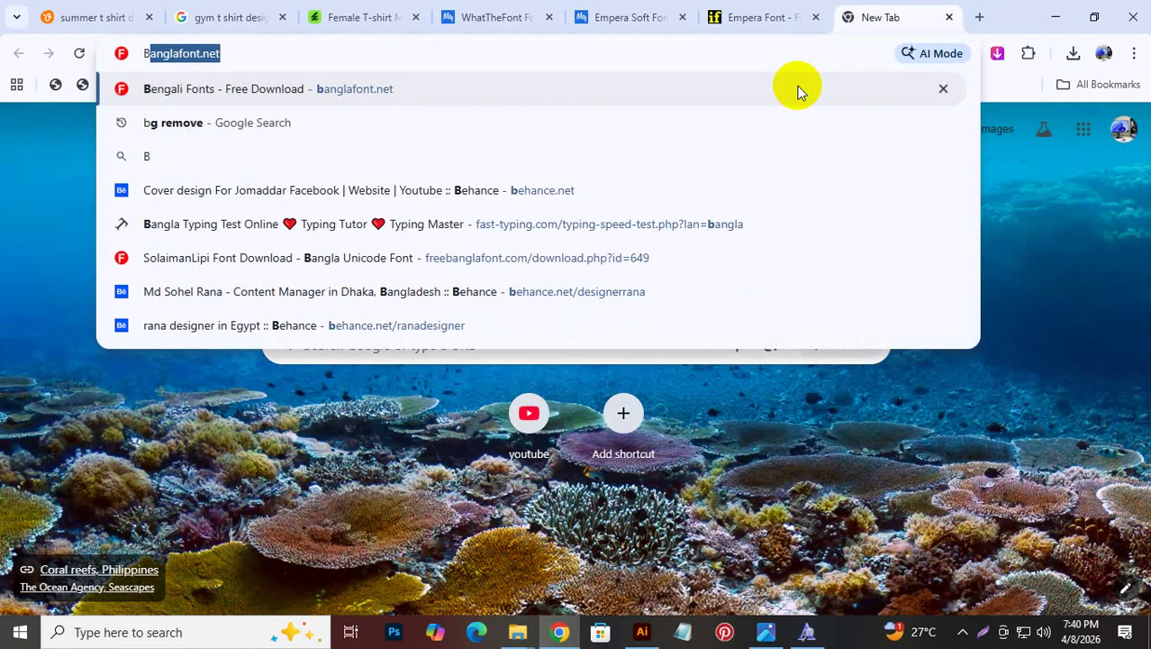
{"action": "key", "text": "Right"}
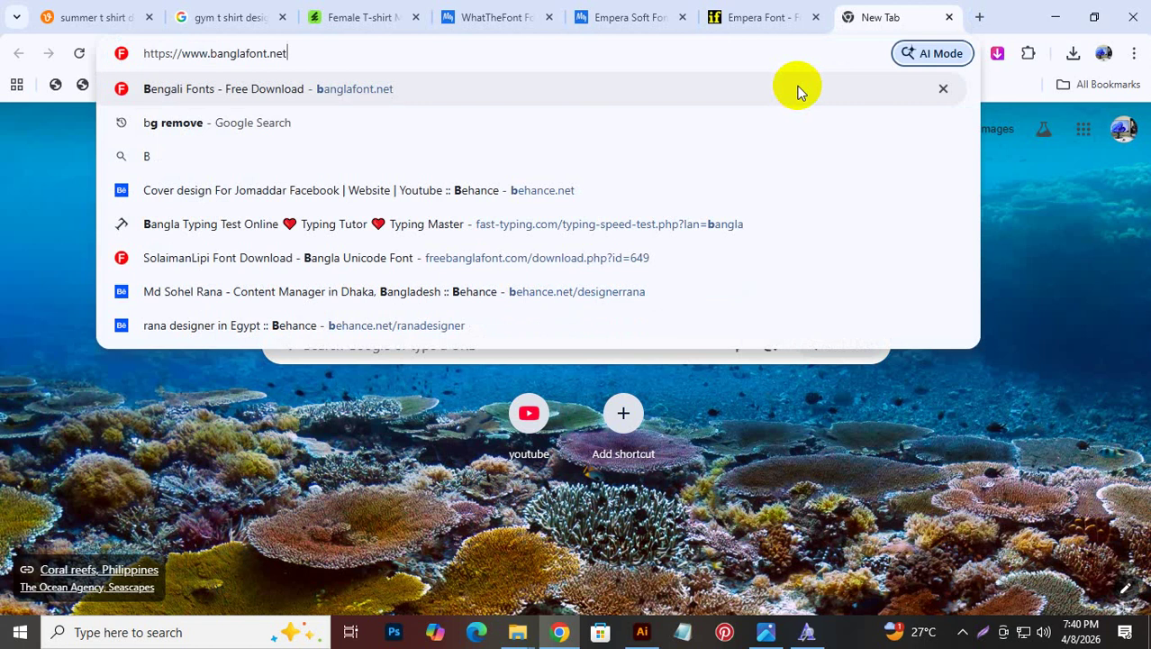
{"action": "type", "text": "ir"}
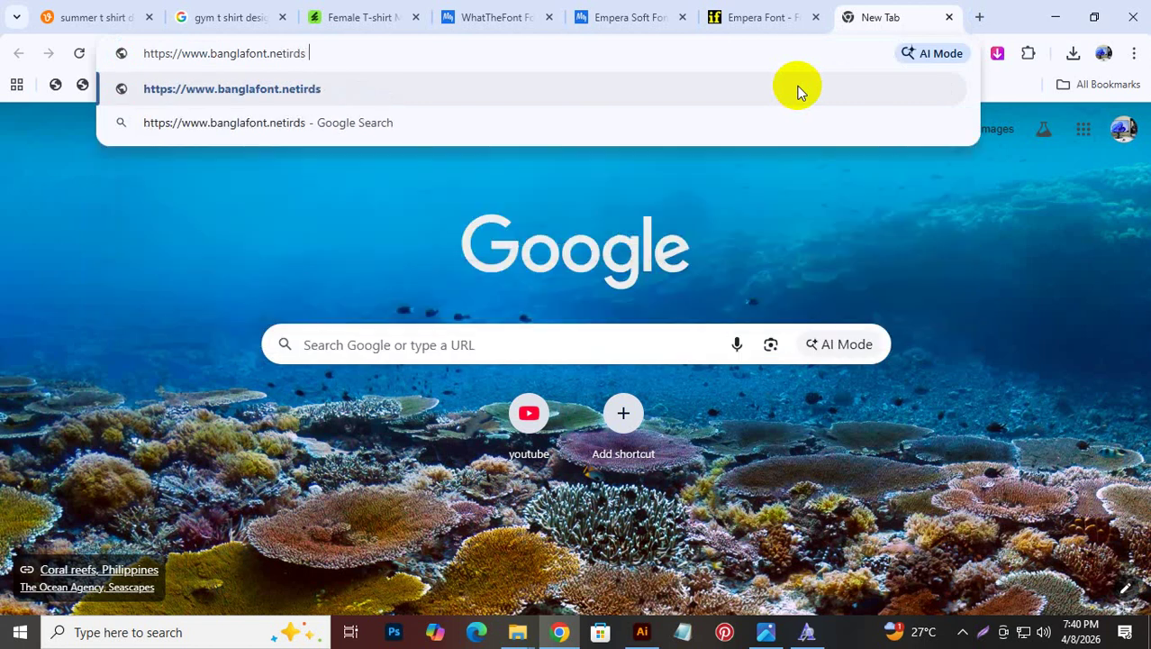
{"action": "type", "text": "ds"}
{"action": "key", "text": "ctrl+a"}
Search Google for "birds flying vector" and browse the image results for flying bird silhouettes
{"action": "type", "text": "b"}
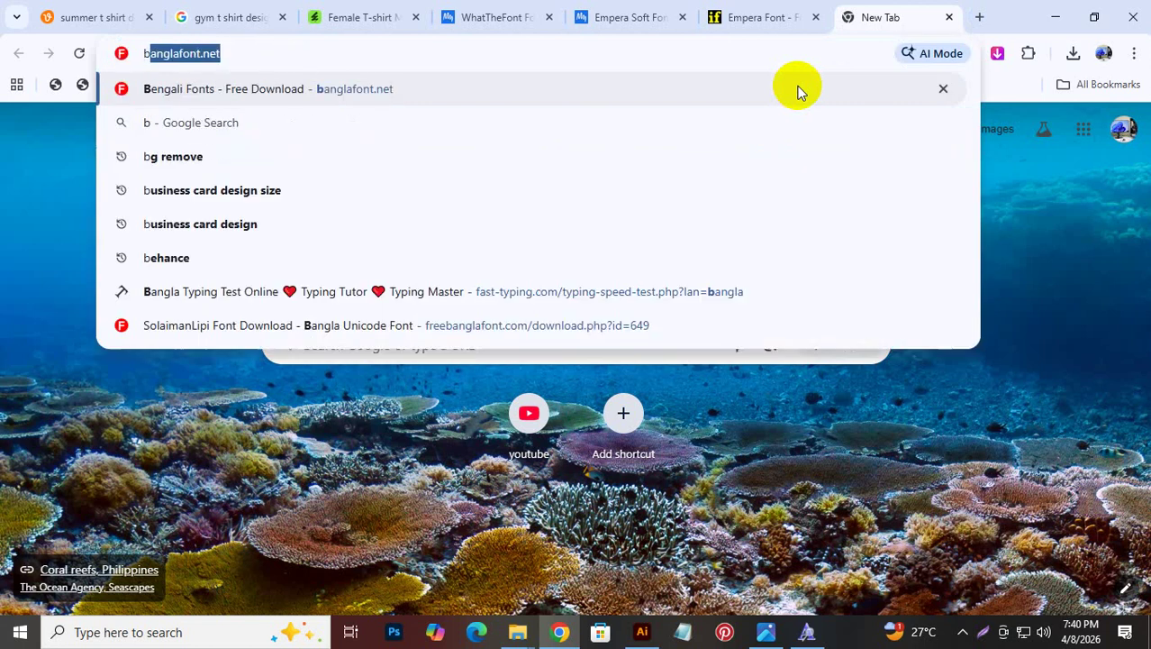
{"action": "type", "text": "irds "}
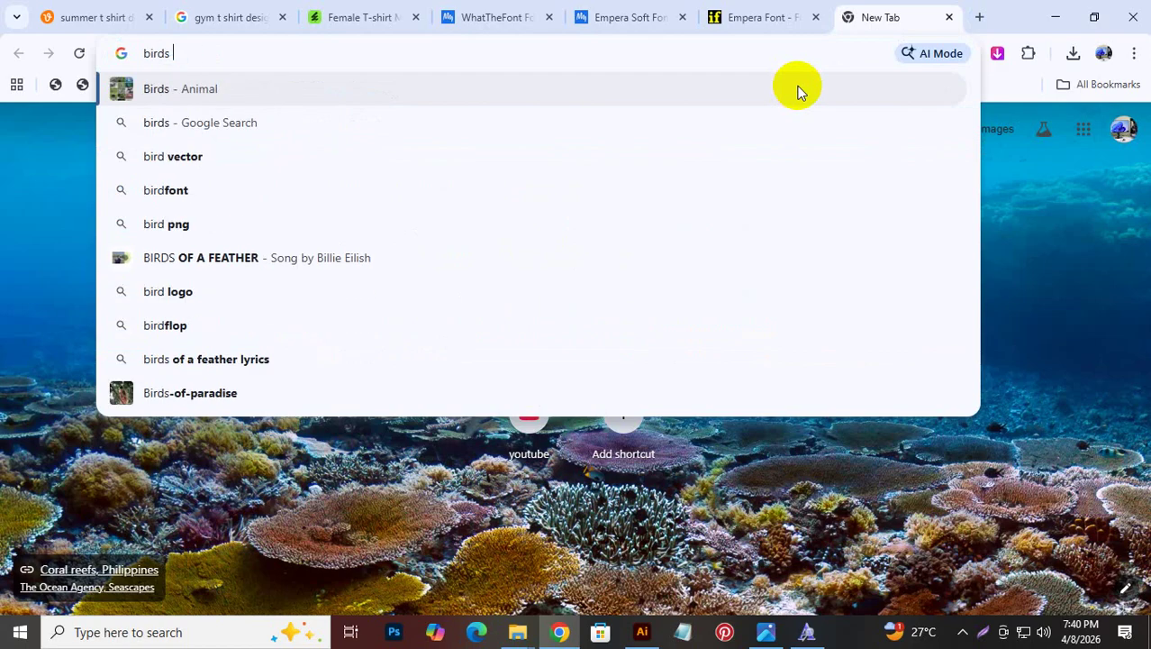
{"action": "type", "text": "fly"}
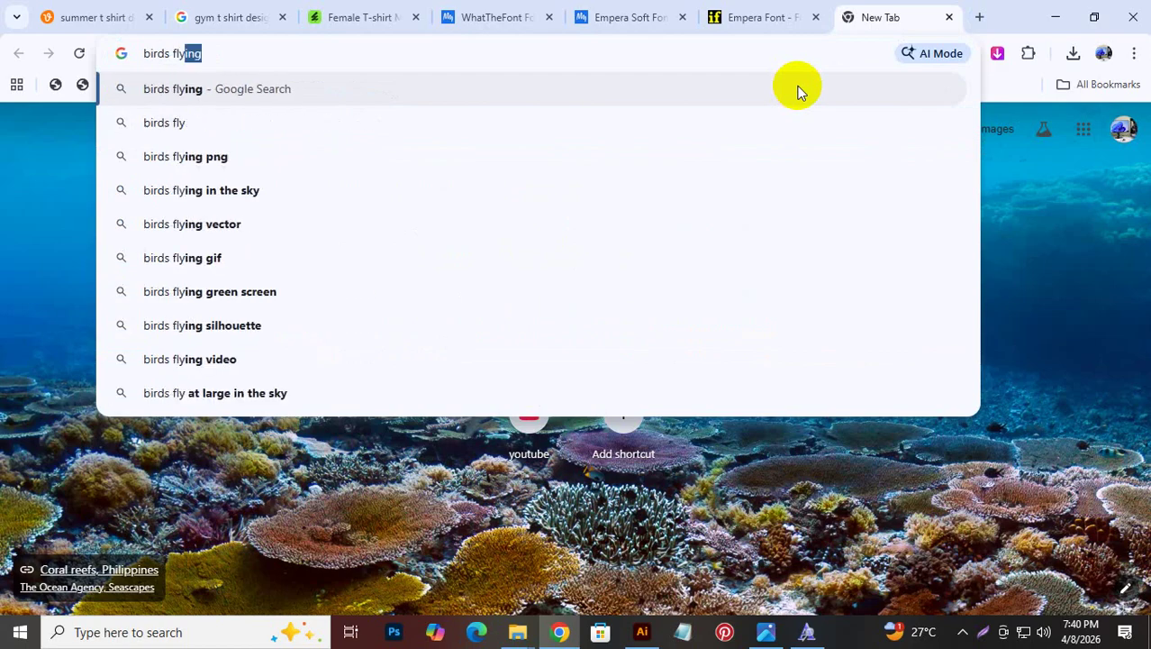
{"action": "type", "text": "ing vecto"}
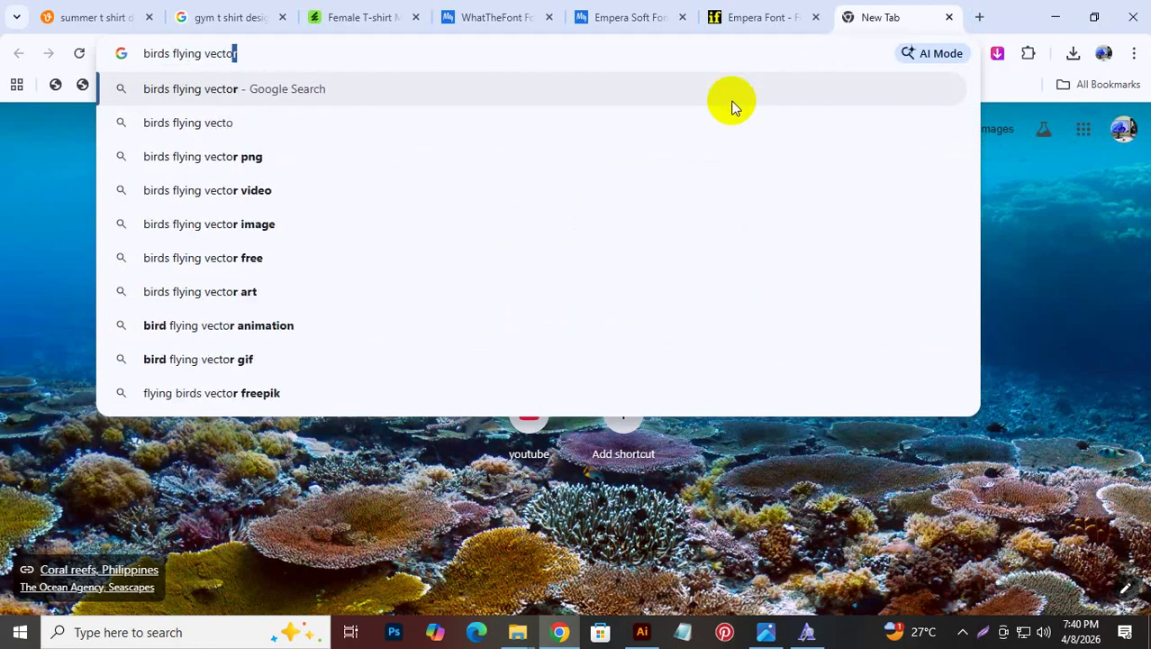
{"action": "key", "text": "Return"}
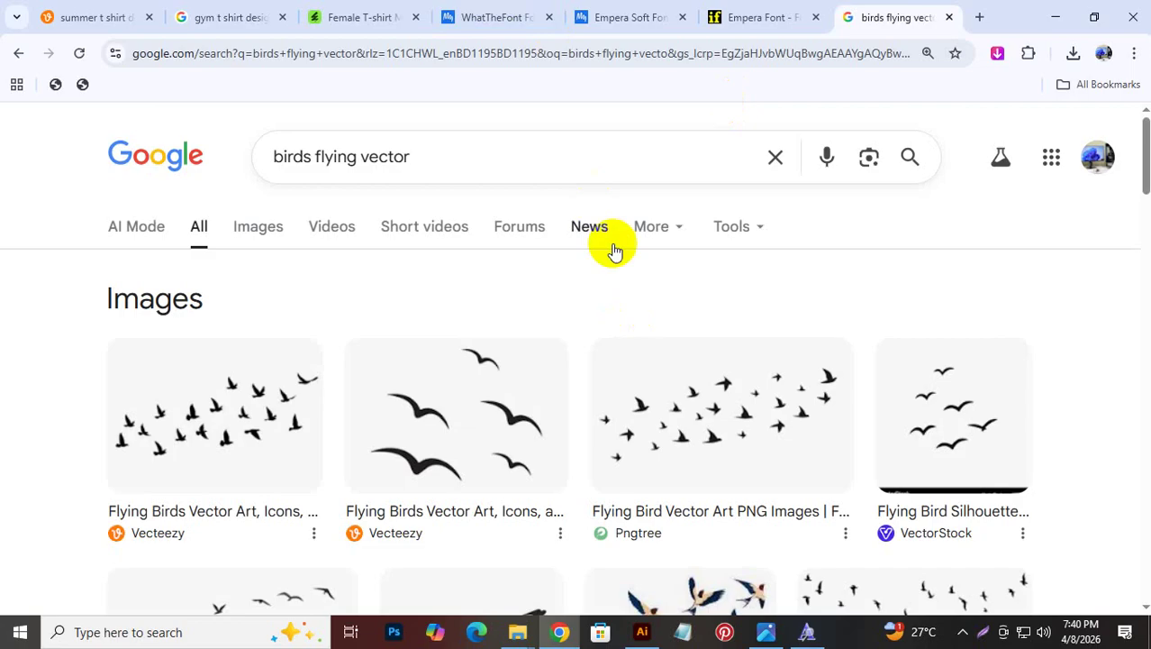
{"action": "scroll", "coordinate": [901, 433], "scroll_direction": "down", "scroll_amount": 1}
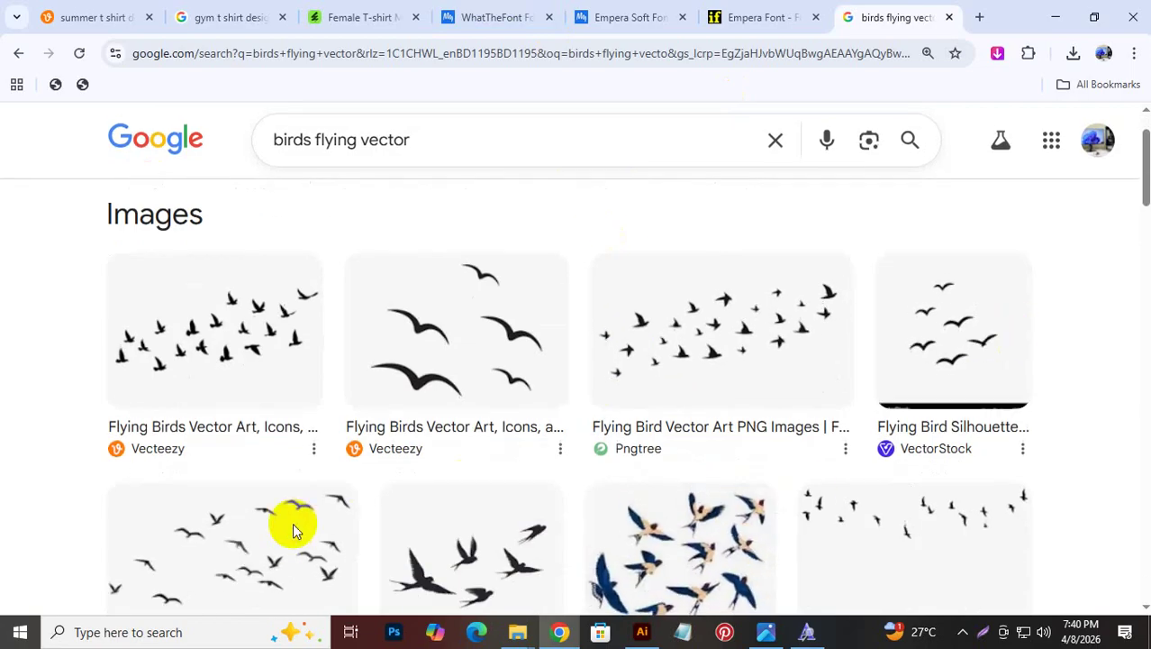
{"action": "scroll", "coordinate": [293, 530], "scroll_direction": "down", "scroll_amount": 2}
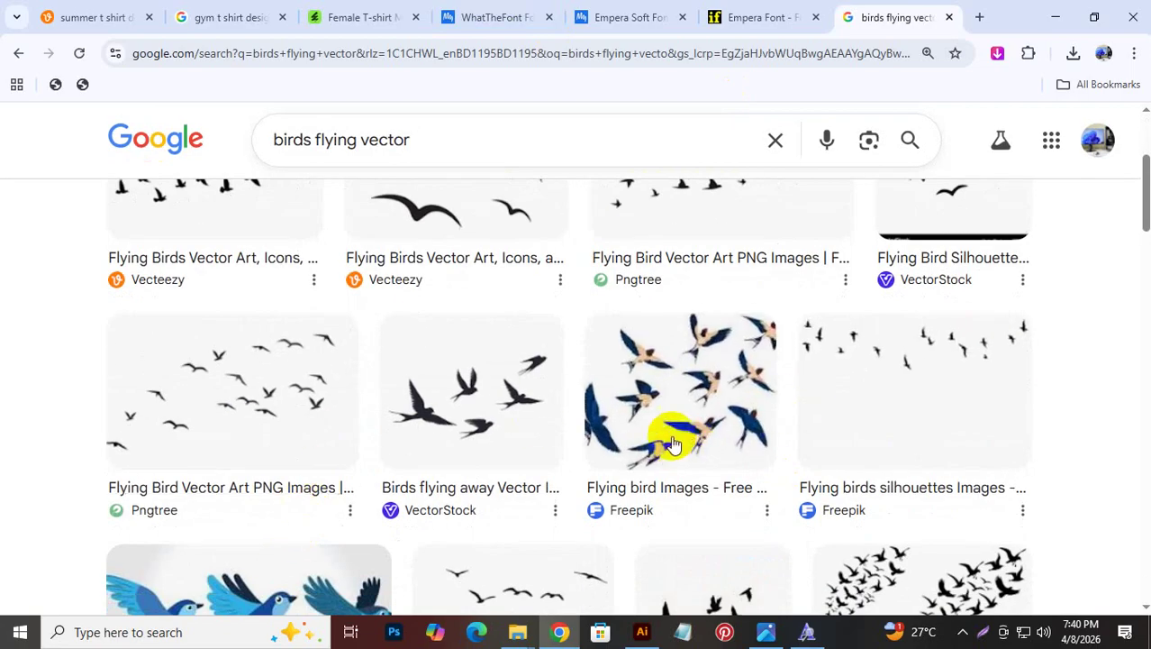
{"action": "scroll", "coordinate": [560, 500], "scroll_direction": "down", "scroll_amount": 2}
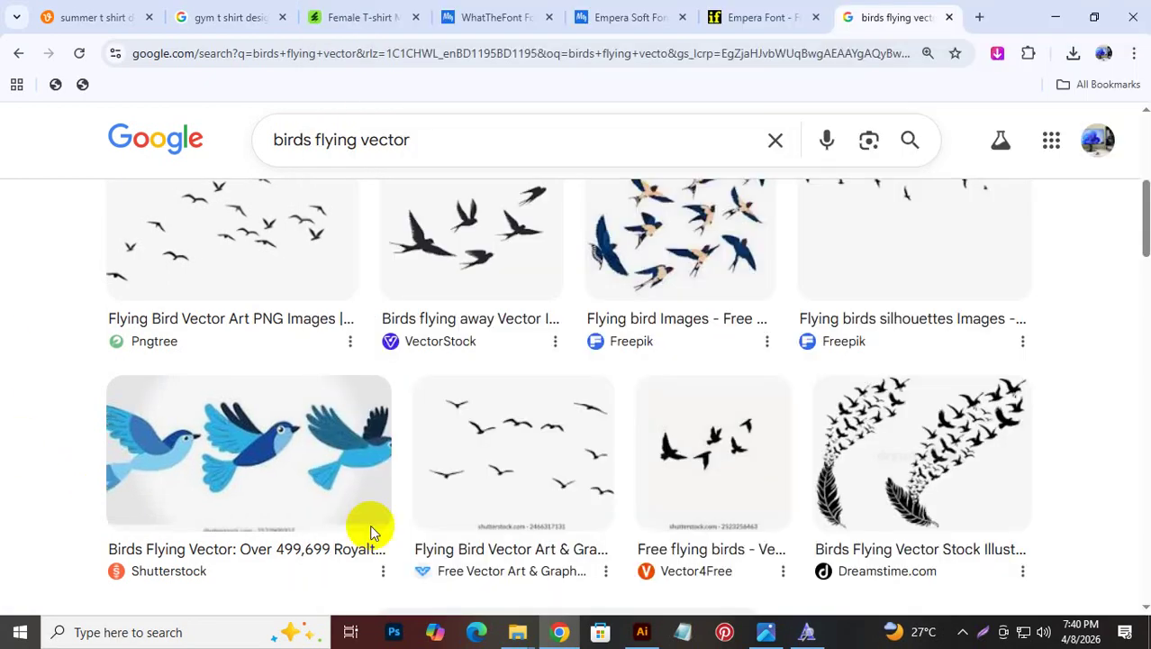
Open Vecteezy's Flying Birds vector page from the Google results and look through its first silhouettes
{"action": "scroll", "coordinate": [616, 503], "scroll_direction": "down", "scroll_amount": 4}
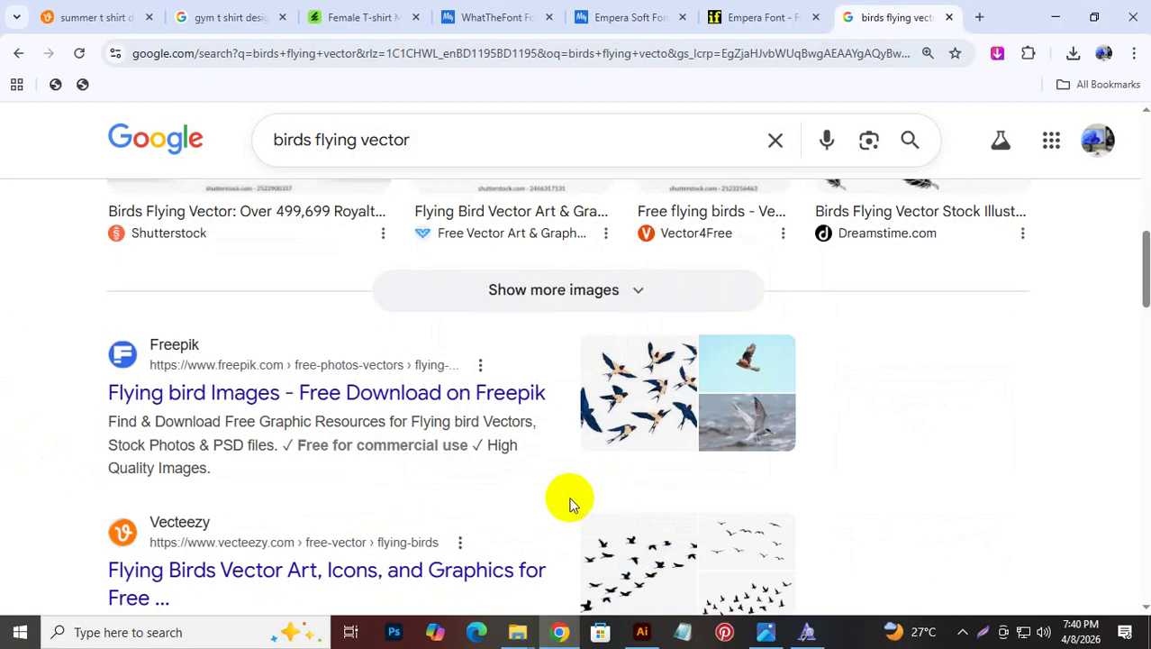
{"action": "scroll", "coordinate": [504, 505], "scroll_direction": "down", "scroll_amount": 2}
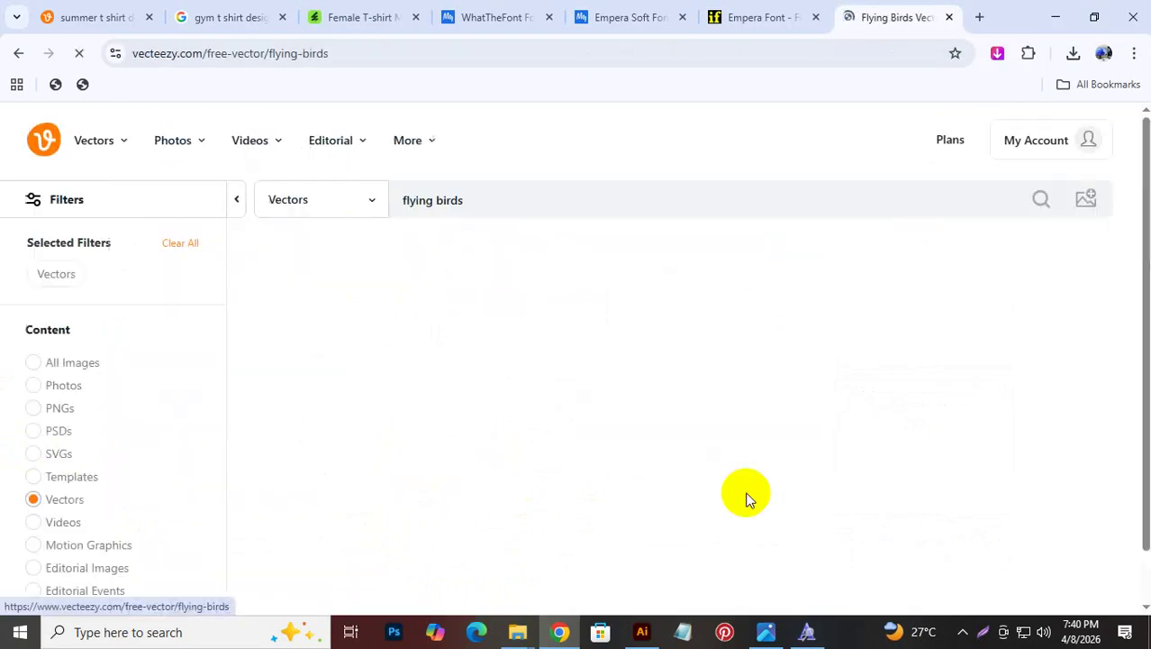
{"action": "scroll", "coordinate": [836, 423], "scroll_direction": "down", "scroll_amount": 4}
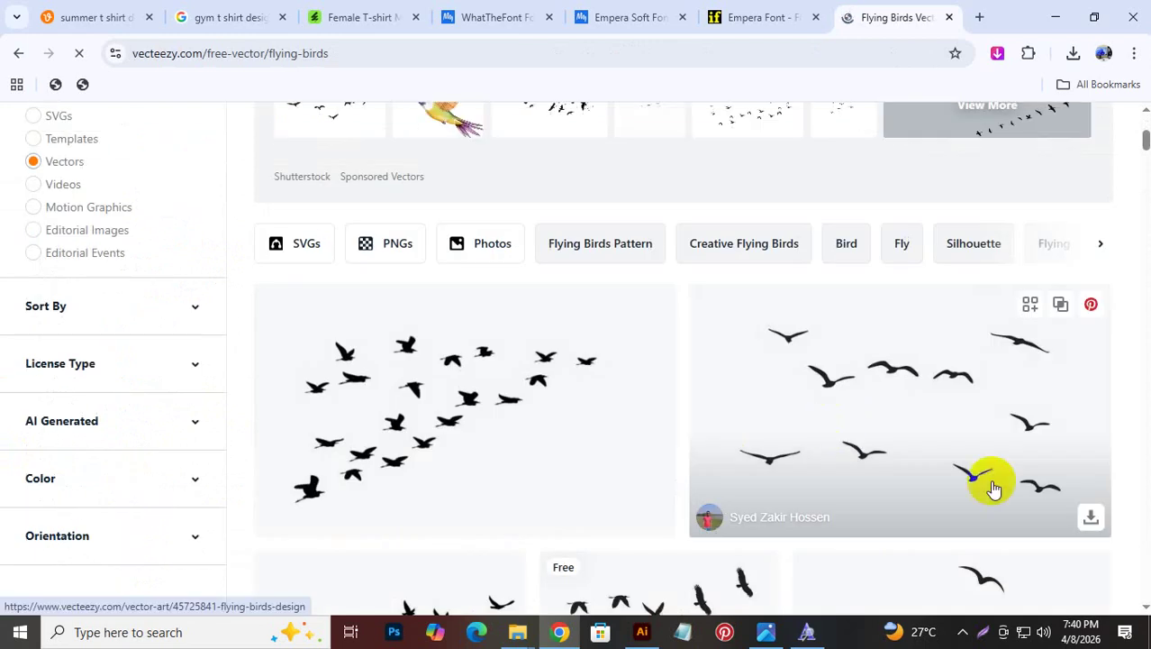
{"action": "scroll", "coordinate": [1139, 527], "scroll_direction": "down", "scroll_amount": 4}
{"action": "scroll", "coordinate": [1141, 530], "scroll_direction": "down", "scroll_amount": 4}
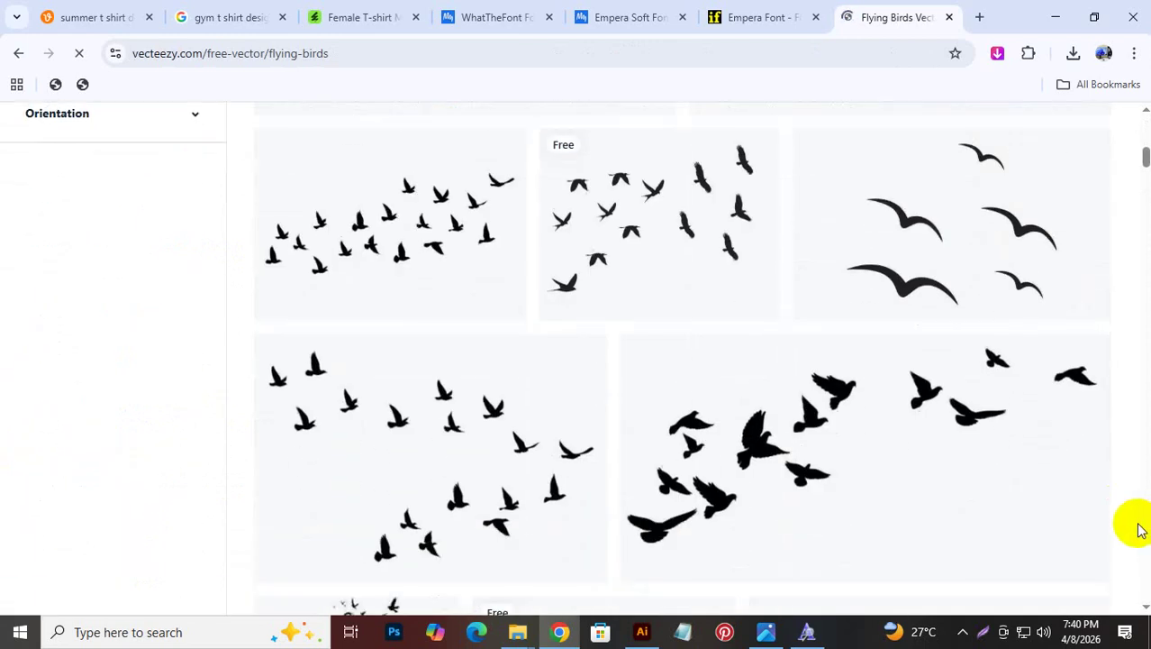
Check the bird shapes in the Illustrator reference artwork, return to Chrome and compare them with the first Vecteezy flying bird vectors
{"action": "left_click", "coordinate": [643, 633]}
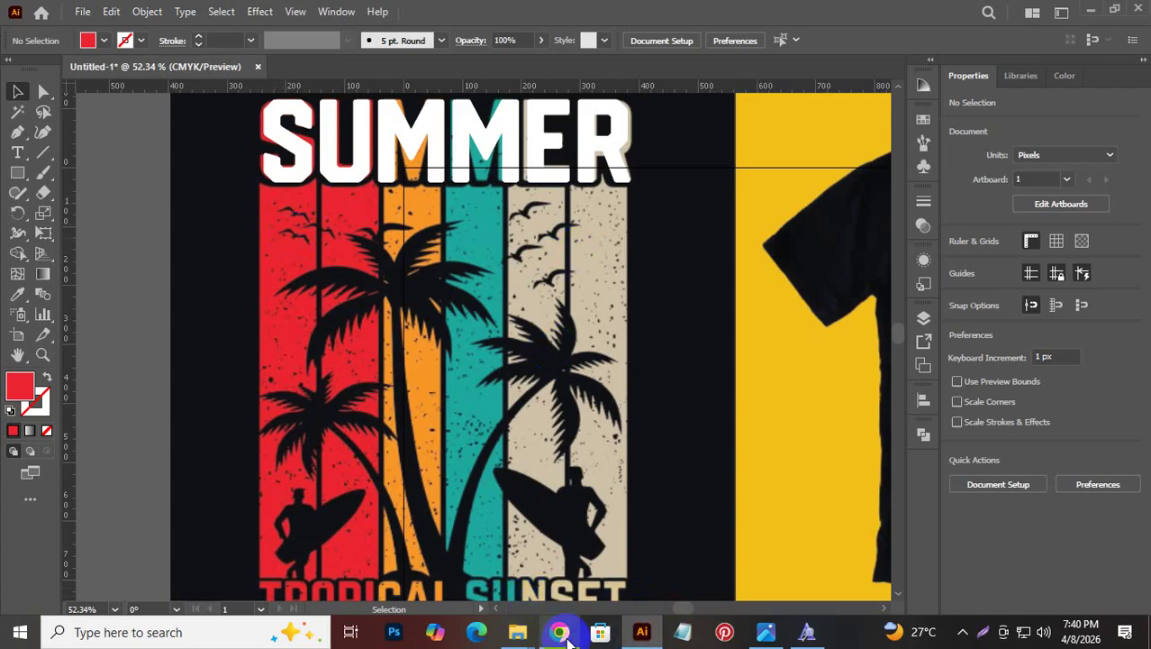
{"action": "left_click", "coordinate": [559, 633]}
{"action": "scroll", "coordinate": [712, 369], "scroll_direction": "up", "scroll_amount": 4}
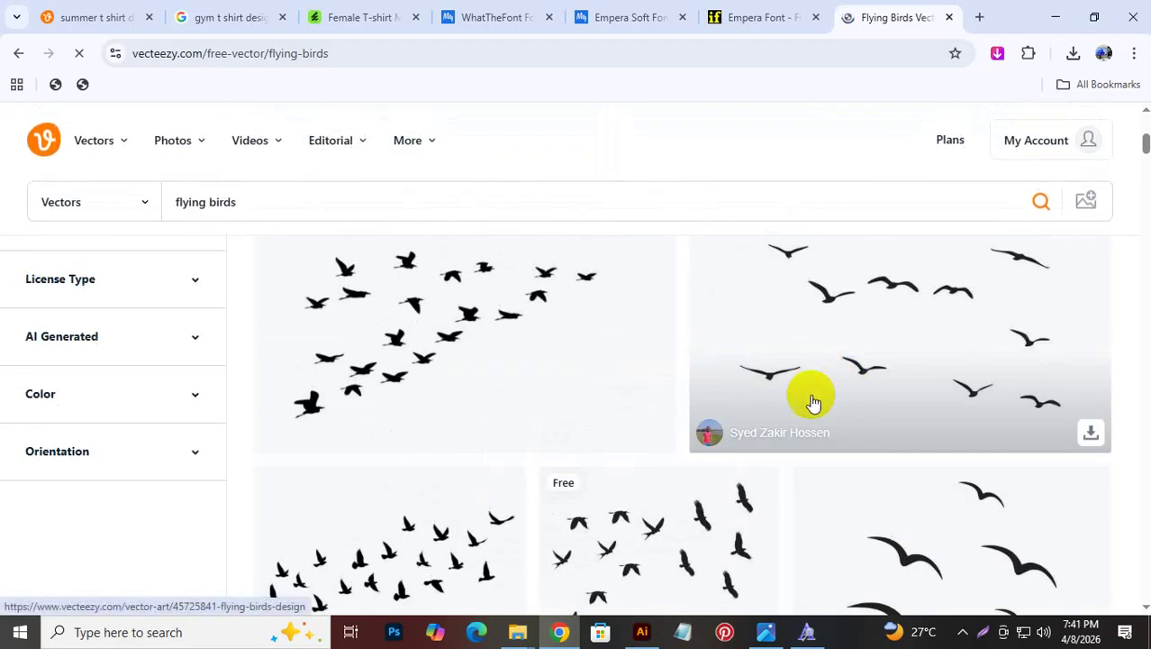
{"action": "scroll", "coordinate": [820, 432], "scroll_direction": "up", "scroll_amount": 1}
{"action": "scroll", "coordinate": [901, 450], "scroll_direction": "down", "scroll_amount": 3}
{"action": "scroll", "coordinate": [932, 443], "scroll_direction": "up", "scroll_amount": 5}
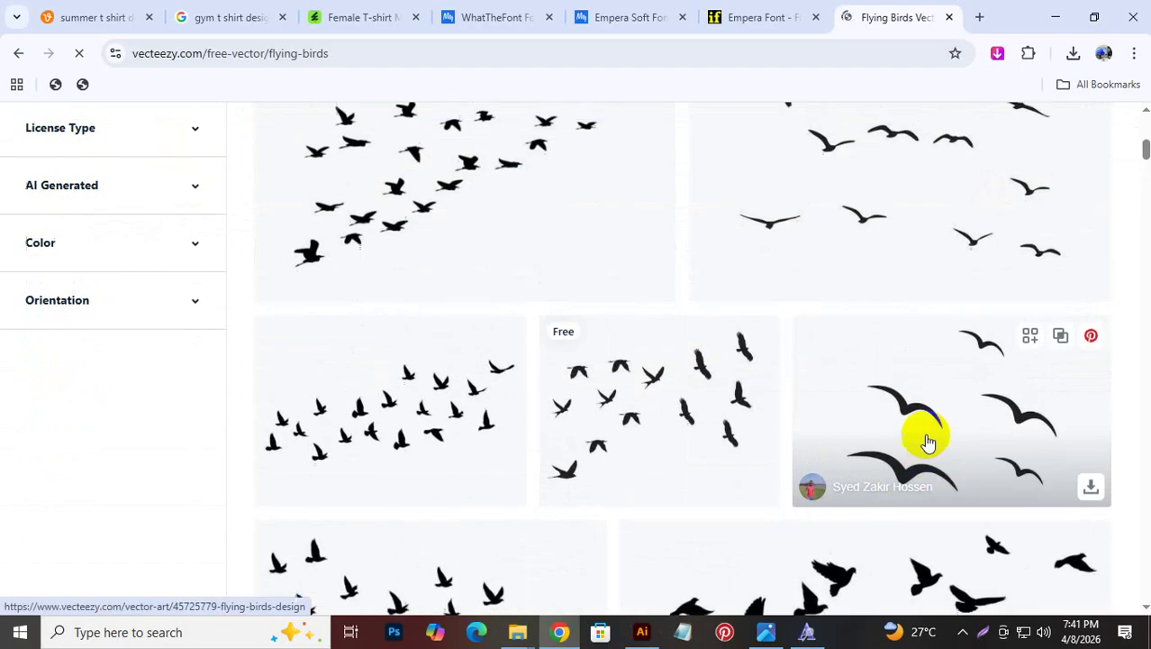
{"action": "scroll", "coordinate": [898, 433], "scroll_direction": "down", "scroll_amount": 3}
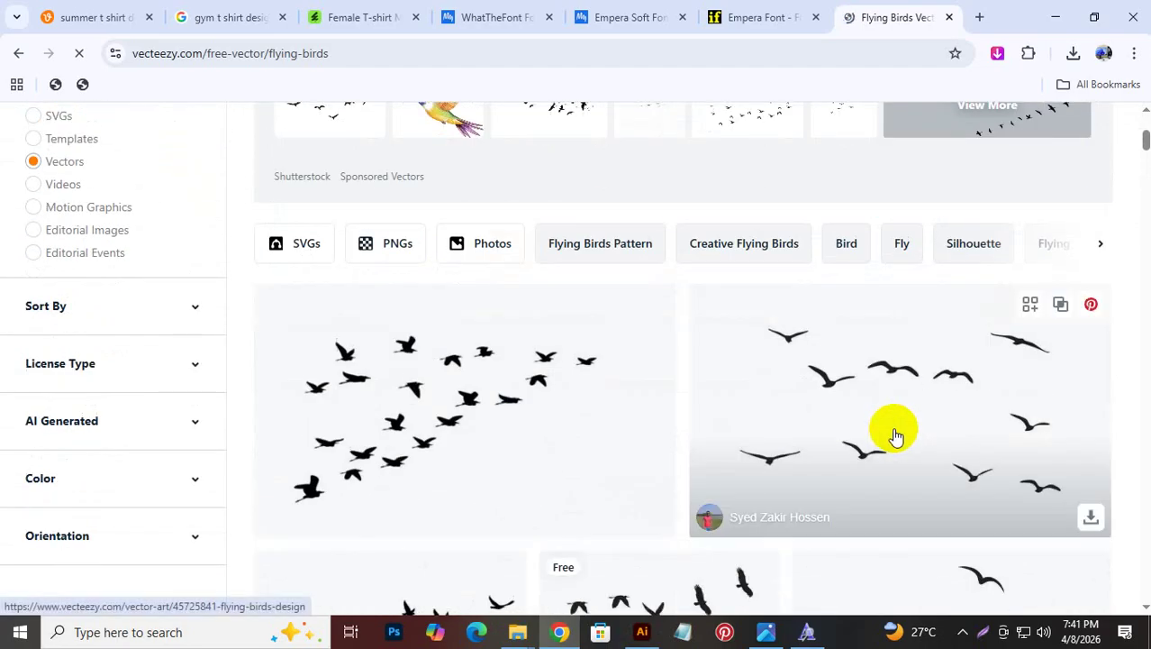
Examine the rest of the Vecteezy flying birds page for free silhouettes resembling the reference birds
{"action": "scroll", "coordinate": [892, 437], "scroll_direction": "down", "scroll_amount": 5}
{"action": "scroll", "coordinate": [888, 441], "scroll_direction": "down", "scroll_amount": 6}
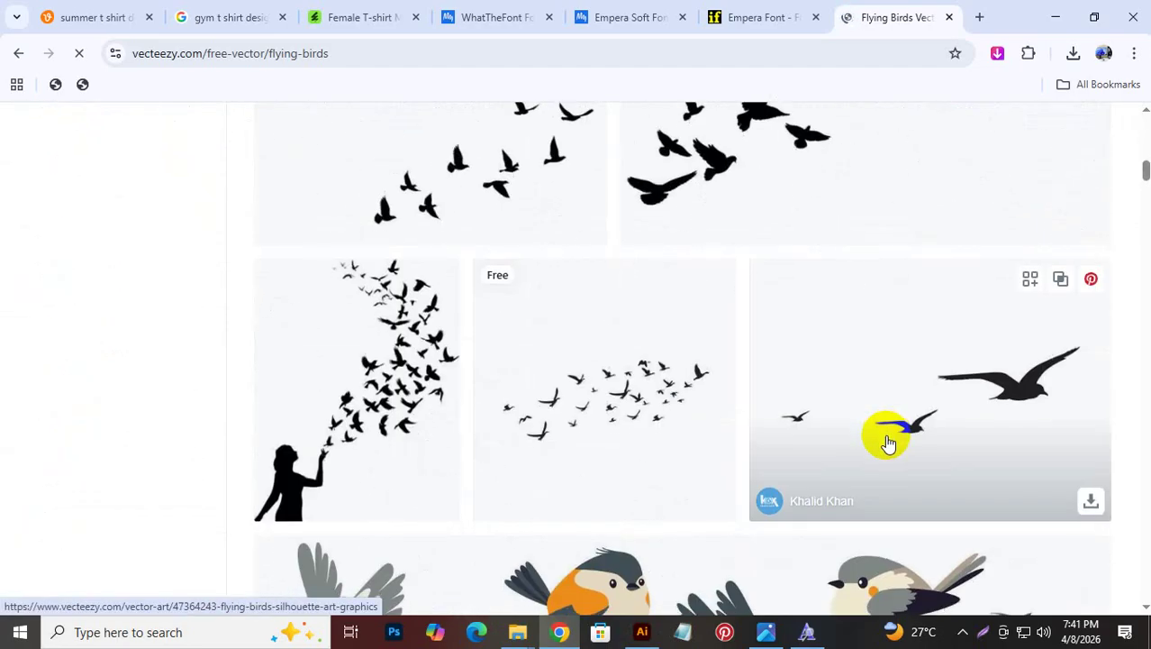
{"action": "scroll", "coordinate": [887, 443], "scroll_direction": "down", "scroll_amount": 2}
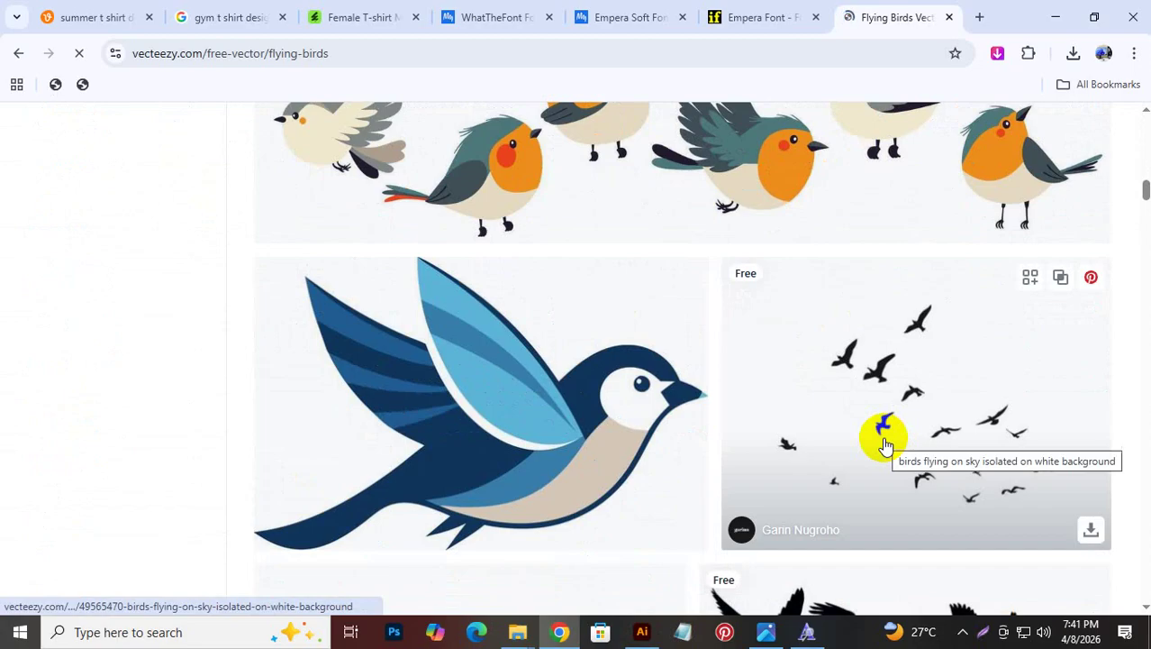
{"action": "scroll", "coordinate": [883, 443], "scroll_direction": "down", "scroll_amount": 2}
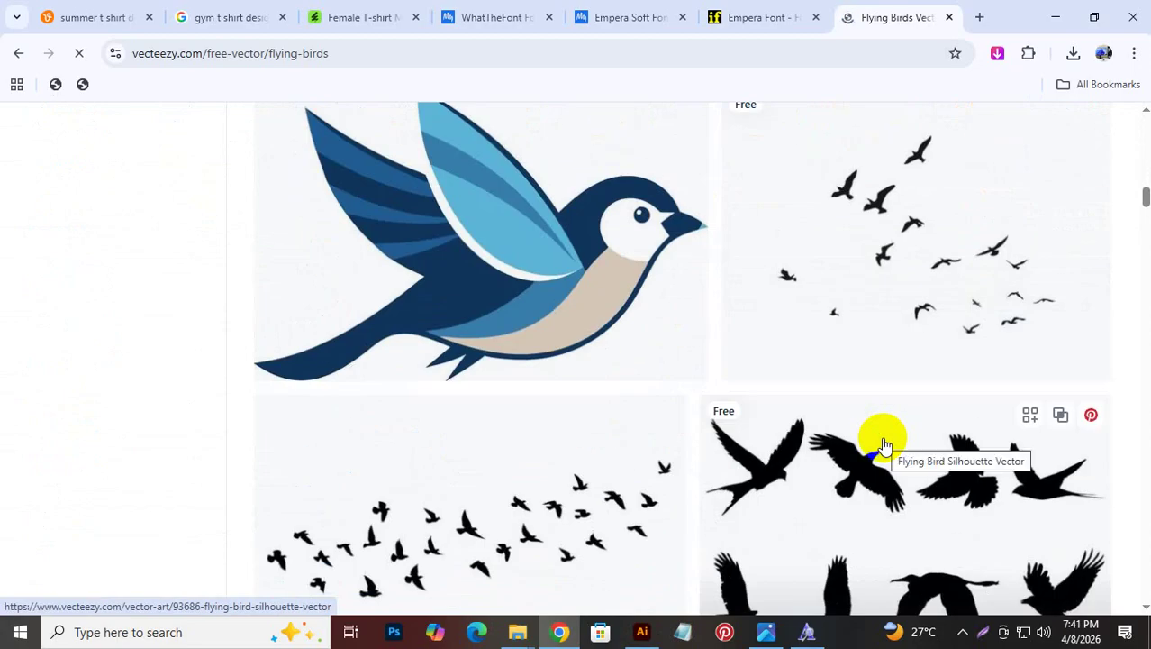
{"action": "scroll", "coordinate": [883, 443], "scroll_direction": "down", "scroll_amount": 2}
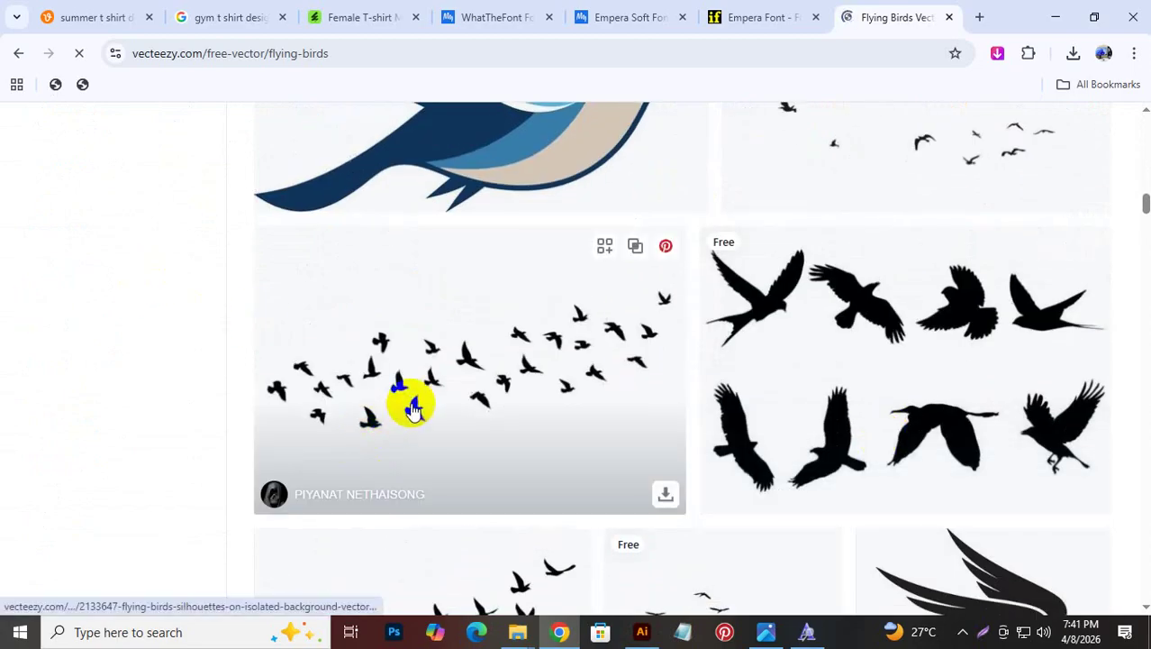
{"action": "scroll", "coordinate": [413, 410], "scroll_direction": "down", "scroll_amount": 3}
{"action": "scroll", "coordinate": [689, 449], "scroll_direction": "down", "scroll_amount": 2}
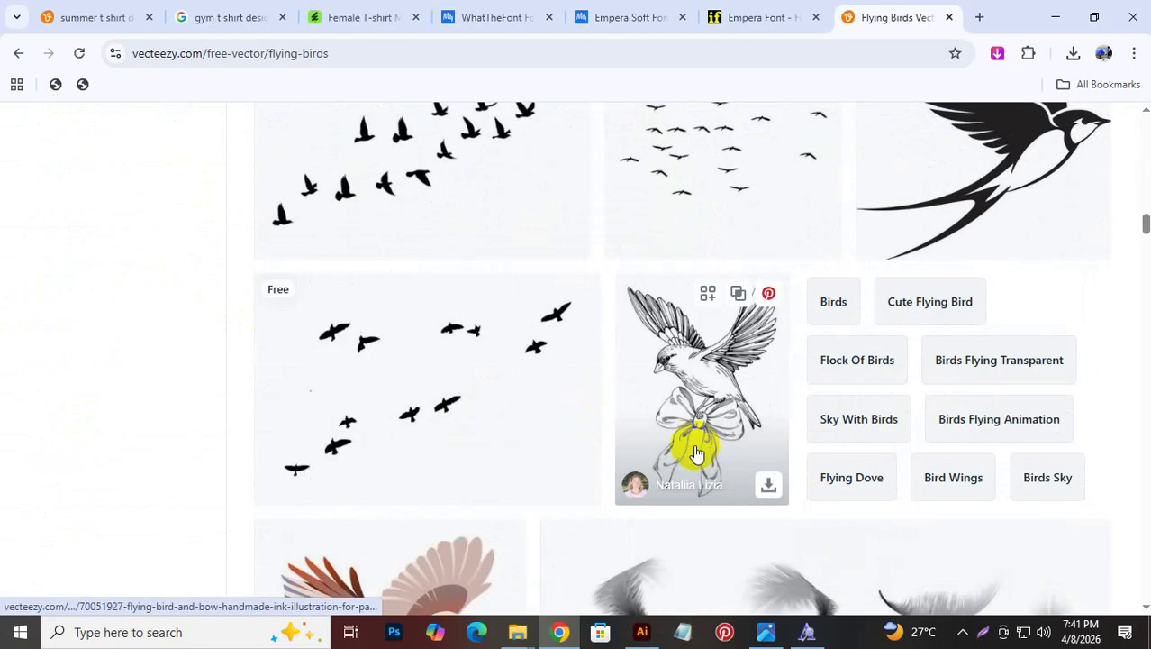
{"action": "scroll", "coordinate": [696, 453], "scroll_direction": "down", "scroll_amount": 8}
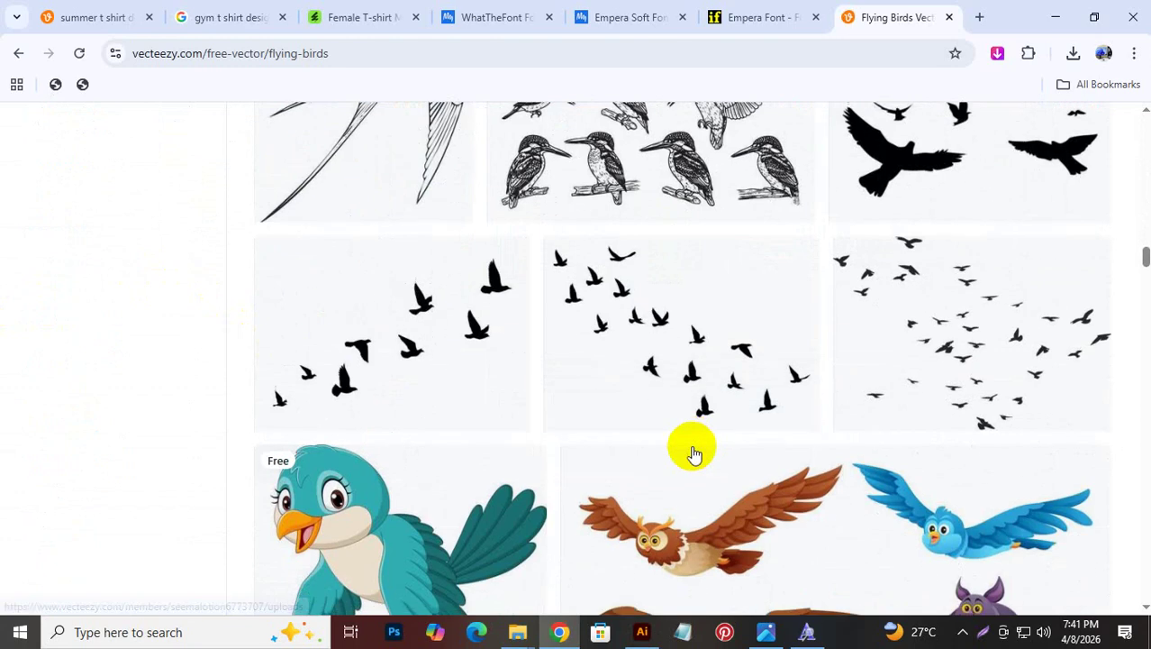
{"action": "scroll", "coordinate": [694, 452], "scroll_direction": "down", "scroll_amount": 10}
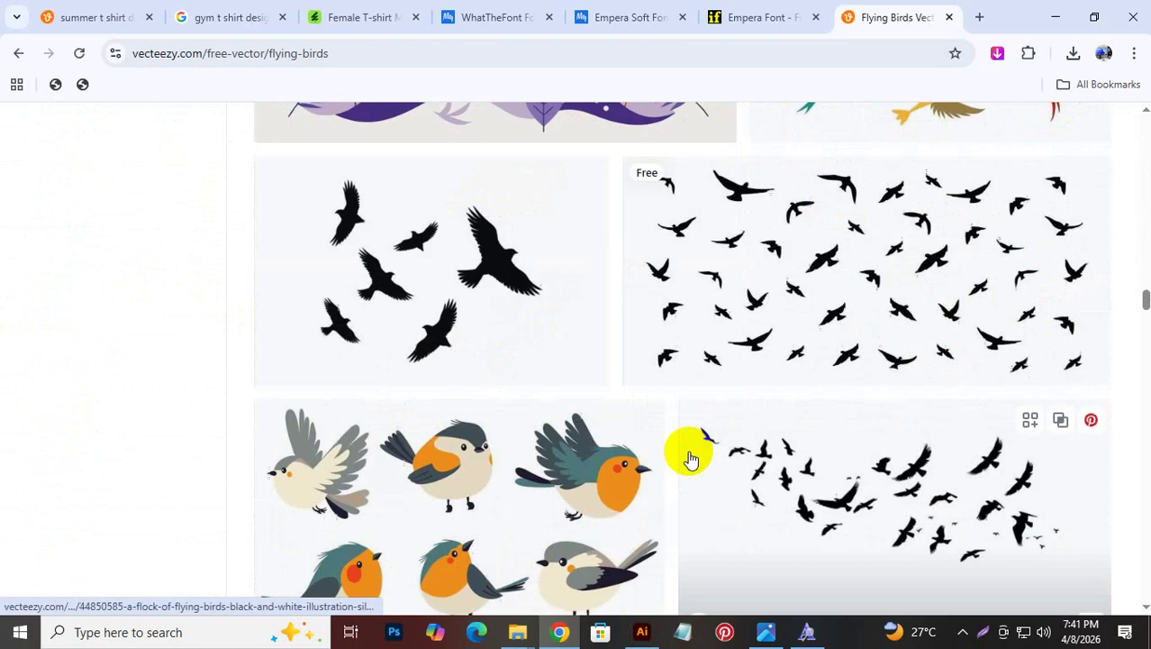
{"action": "scroll", "coordinate": [690, 459], "scroll_direction": "down", "scroll_amount": 3}
{"action": "scroll", "coordinate": [687, 456], "scroll_direction": "down", "scroll_amount": 6}
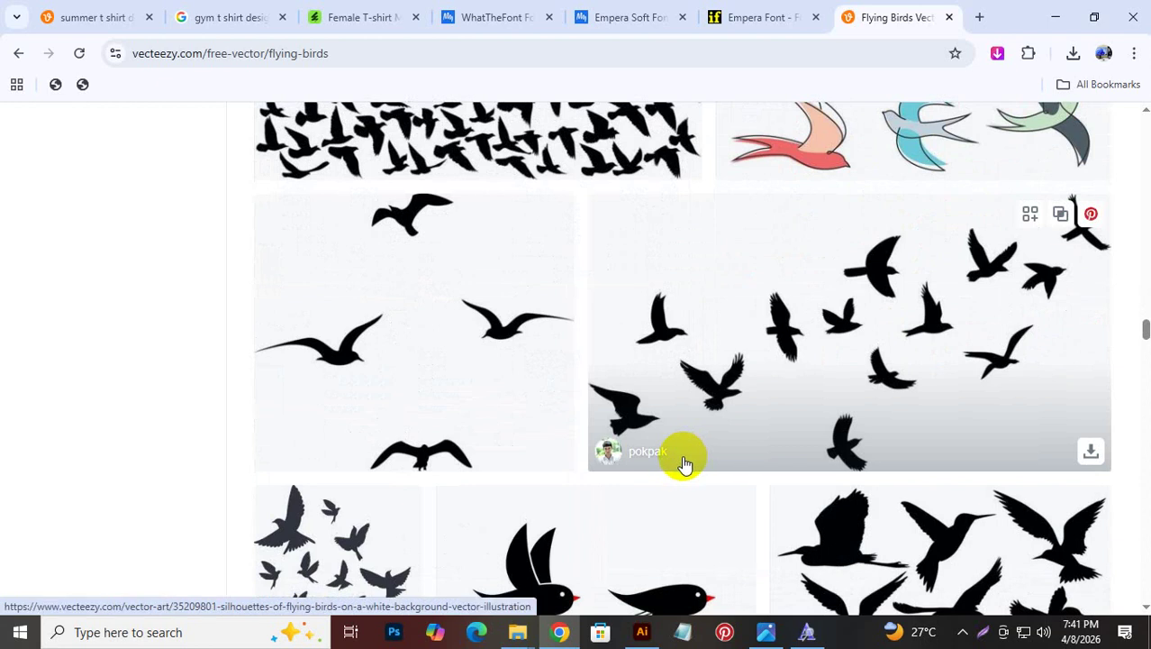
{"action": "scroll", "coordinate": [684, 464], "scroll_direction": "down", "scroll_amount": 3}
{"action": "scroll", "coordinate": [683, 466], "scroll_direction": "down", "scroll_amount": 3}
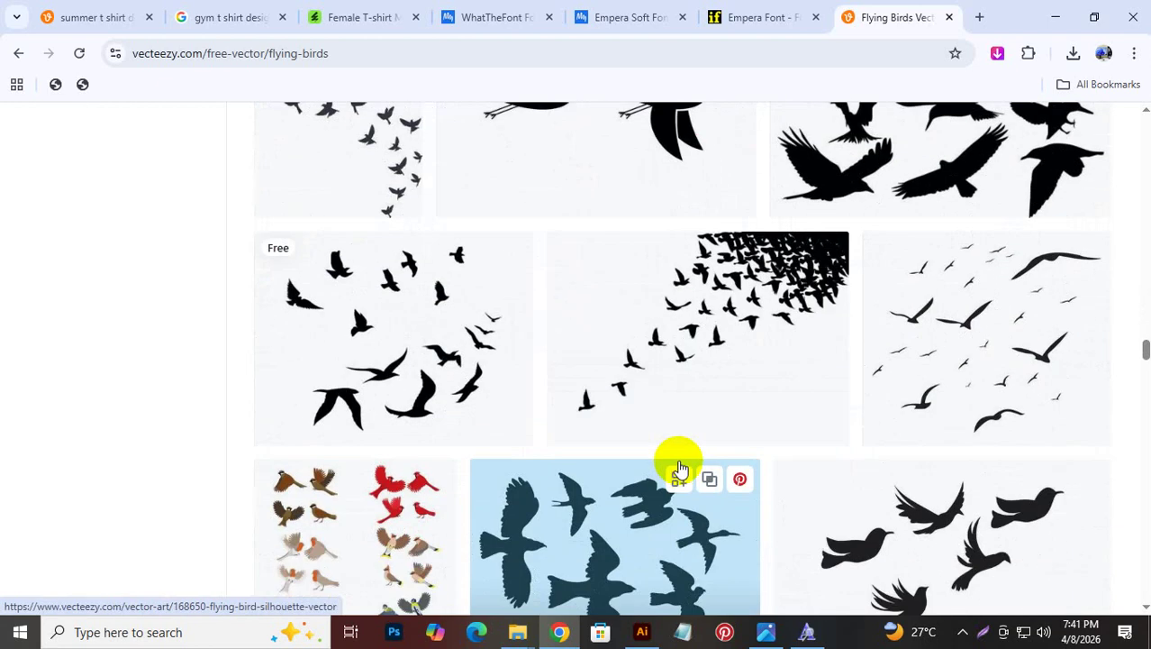
{"action": "scroll", "coordinate": [678, 475], "scroll_direction": "down", "scroll_amount": 4}
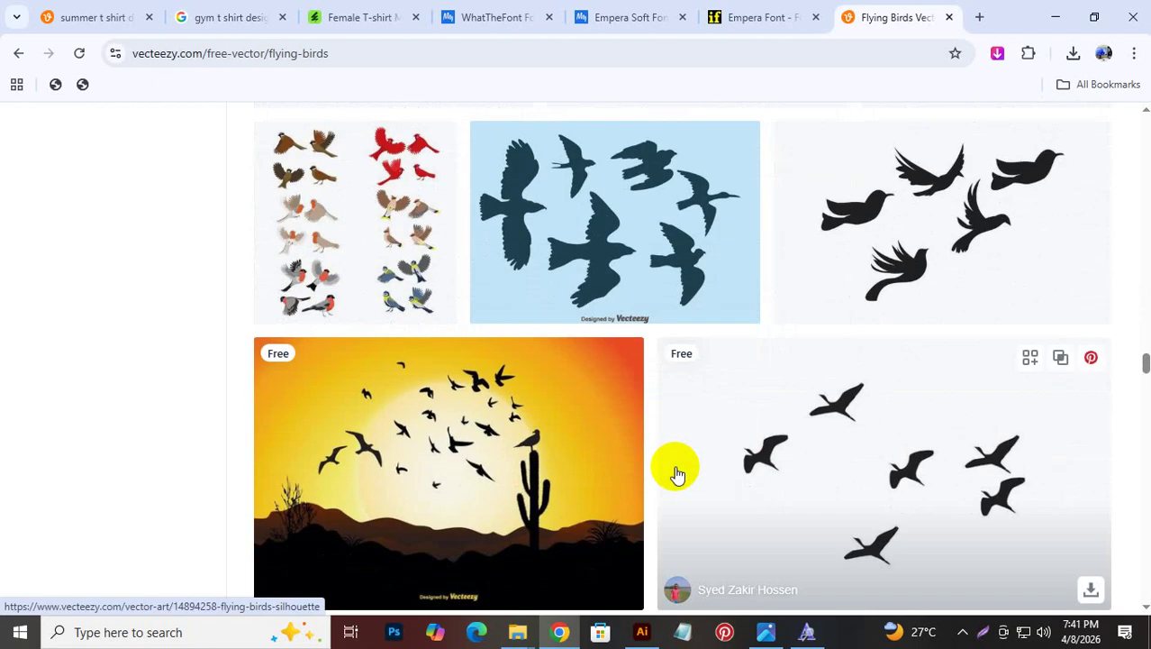
Go back to the Google results for "birds flying vector" and restrict them to images
{"action": "left_click", "coordinate": [16, 54]}
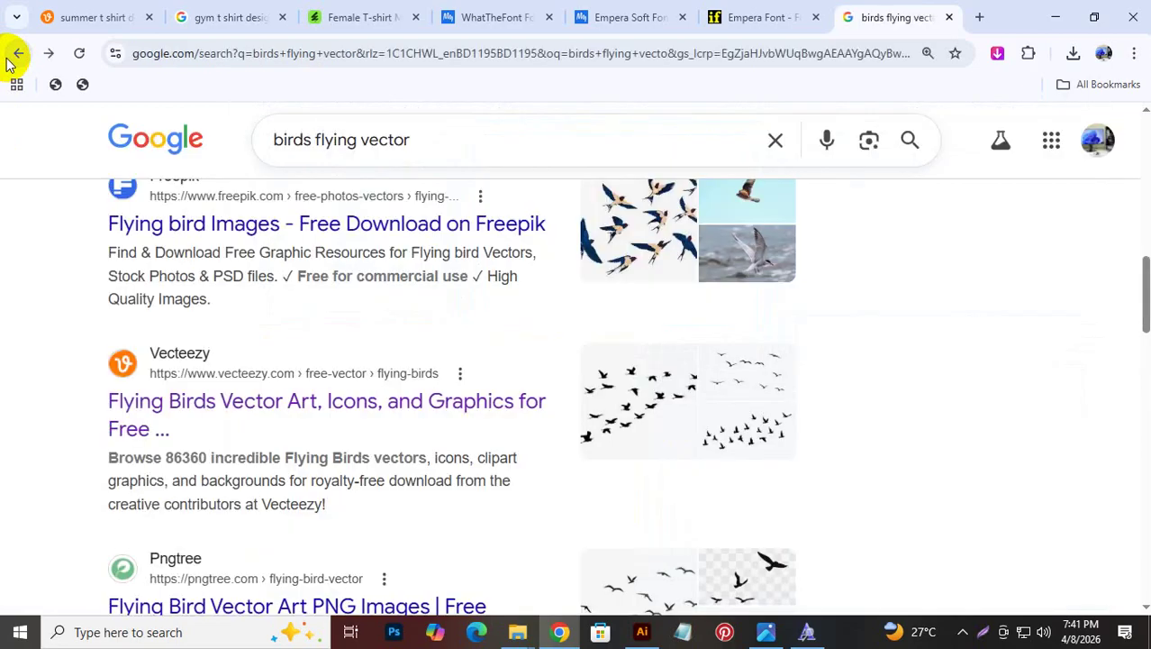
{"action": "scroll", "coordinate": [486, 289], "scroll_direction": "up", "scroll_amount": 10}
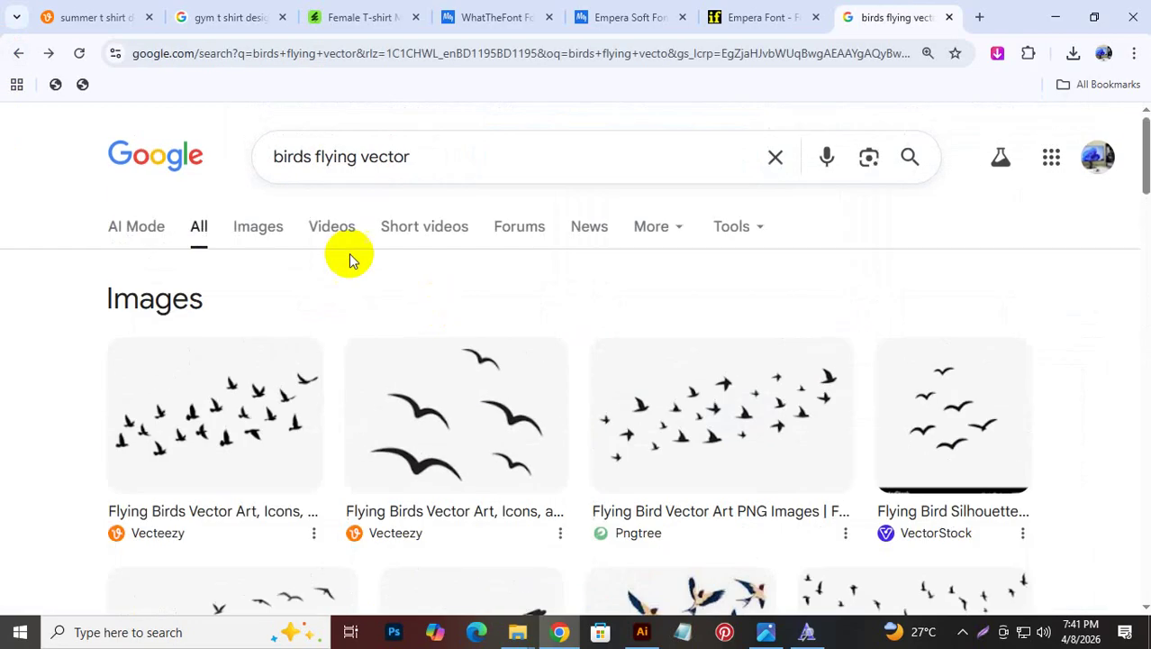
{"action": "left_click", "coordinate": [240, 228]}
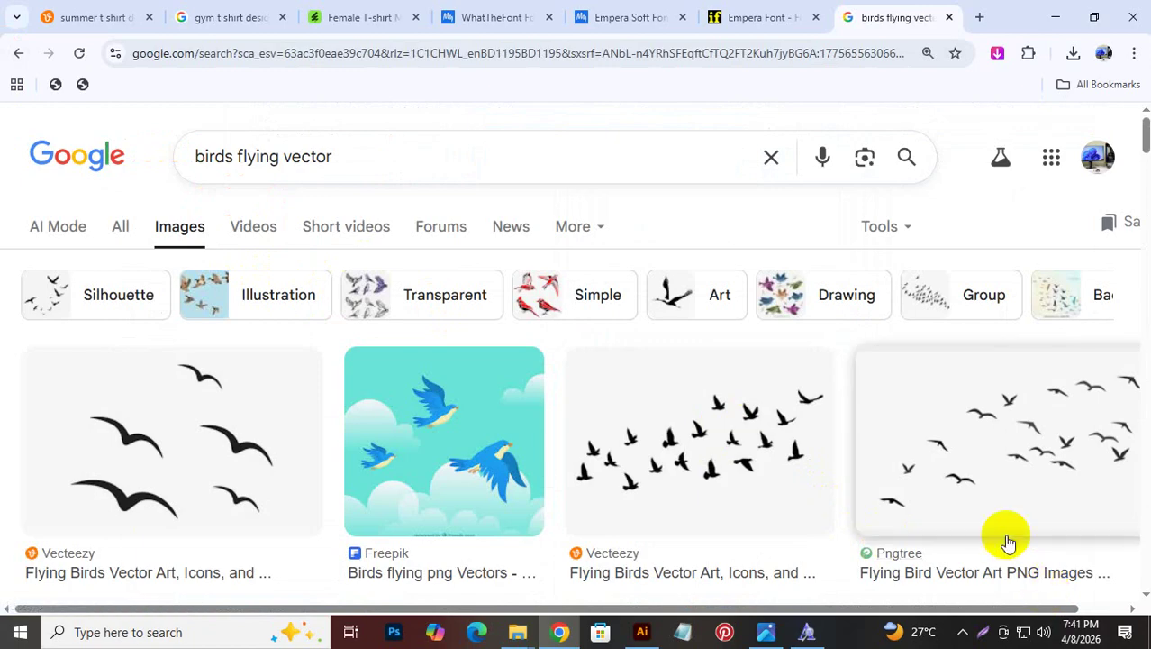
Examine the Google image results for "birds flying vector" for simple silhouettes resembling the birds in the reference artwork
{"action": "scroll", "coordinate": [1005, 540], "scroll_direction": "down", "scroll_amount": 5}
{"action": "scroll", "coordinate": [1004, 540], "scroll_direction": "down", "scroll_amount": 5}
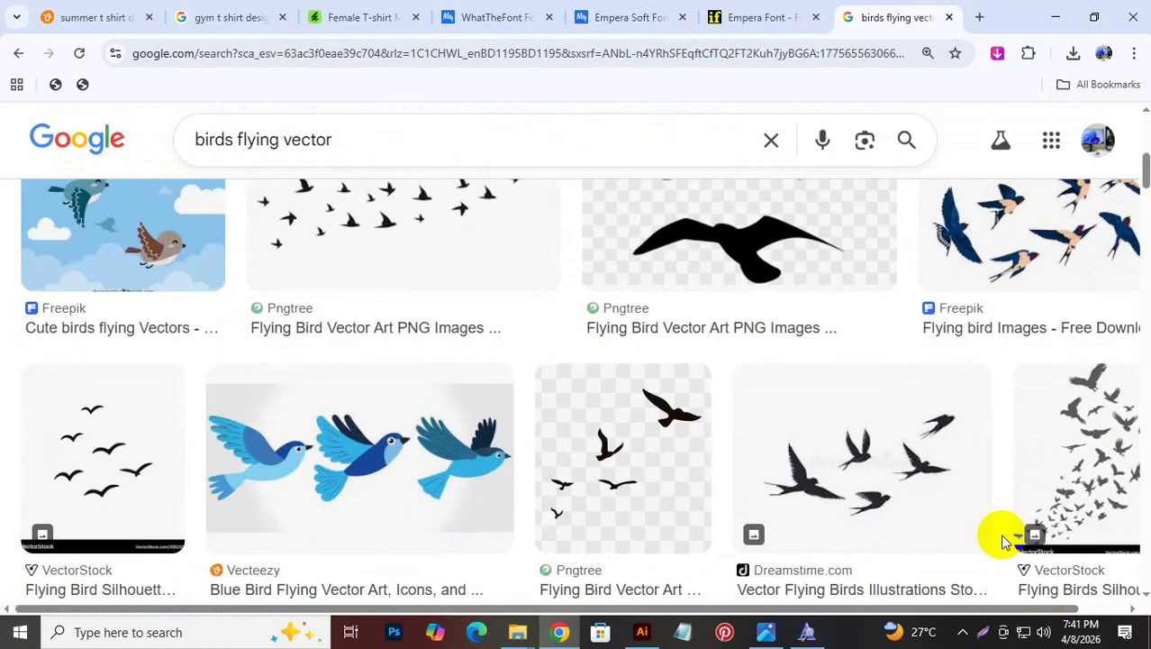
{"action": "scroll", "coordinate": [1003, 541], "scroll_direction": "down", "scroll_amount": 1}
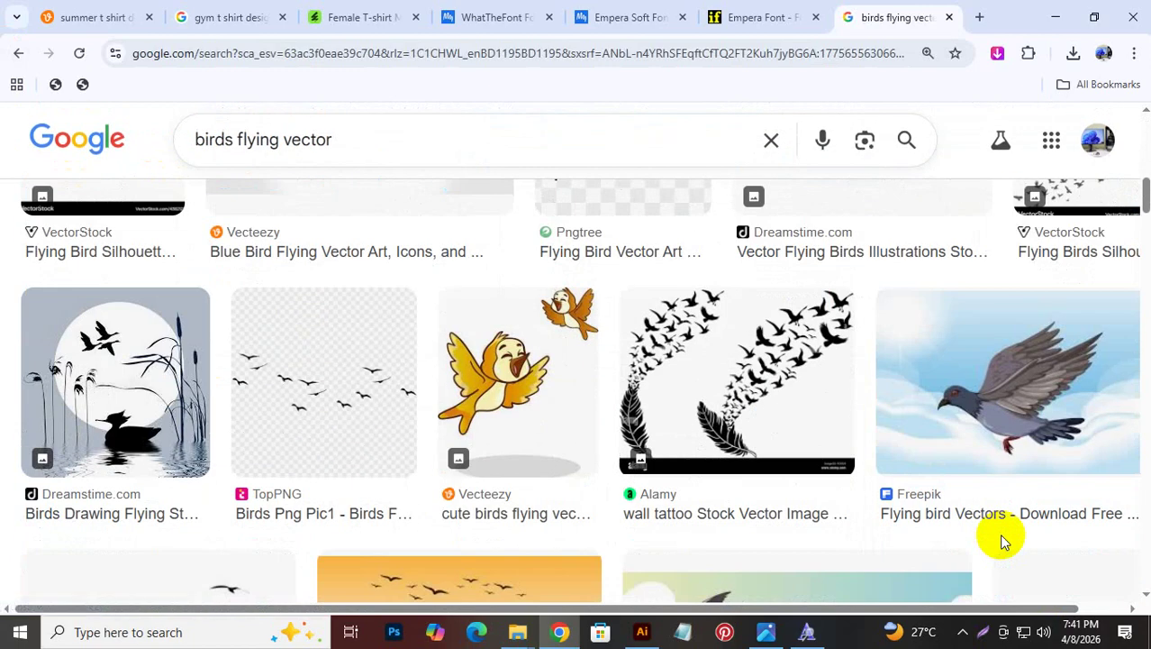
{"action": "scroll", "coordinate": [1003, 541], "scroll_direction": "down", "scroll_amount": 4}
{"action": "scroll", "coordinate": [1003, 540], "scroll_direction": "down", "scroll_amount": 5}
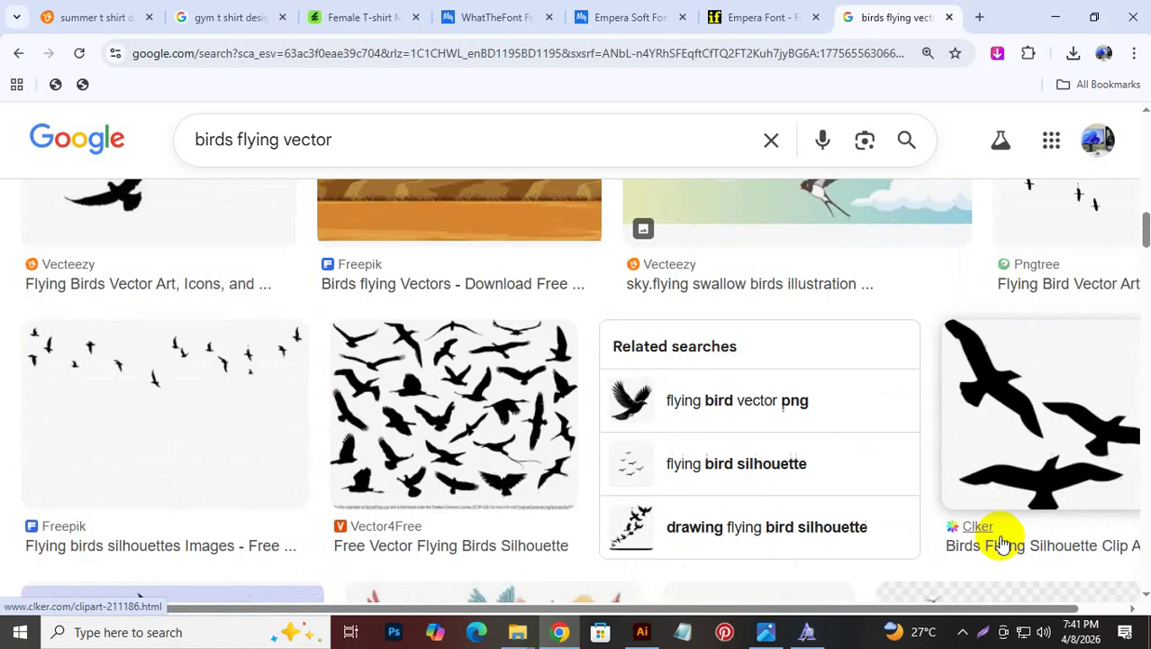
{"action": "scroll", "coordinate": [998, 543], "scroll_direction": "down", "scroll_amount": 2}
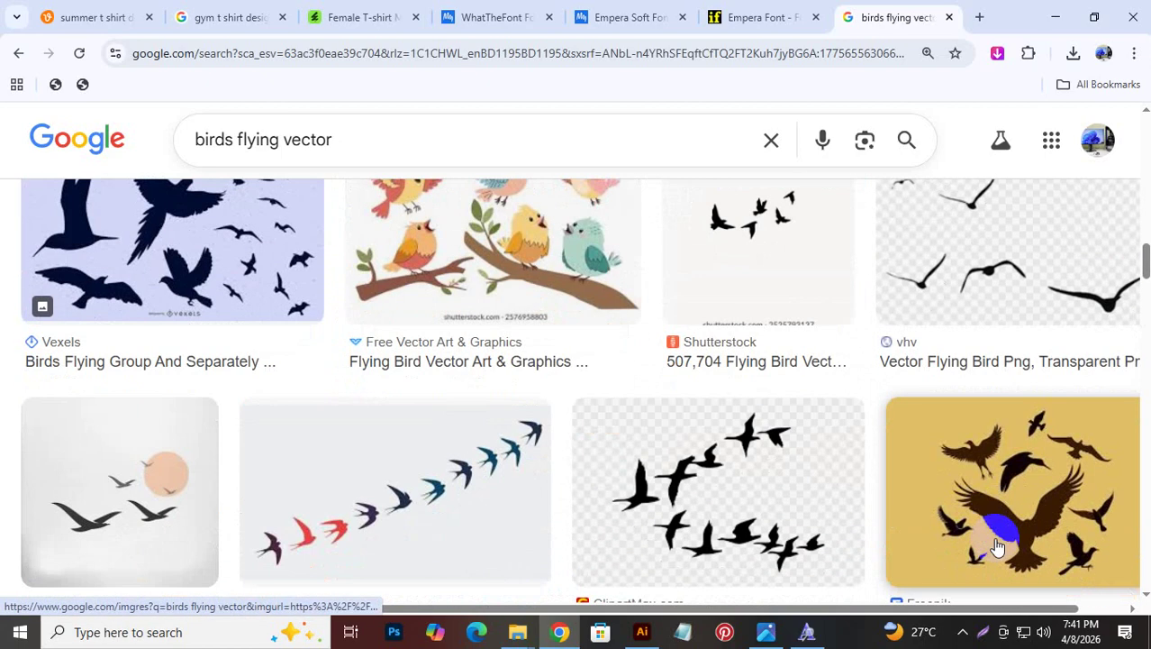
{"action": "scroll", "coordinate": [997, 546], "scroll_direction": "down", "scroll_amount": 5}
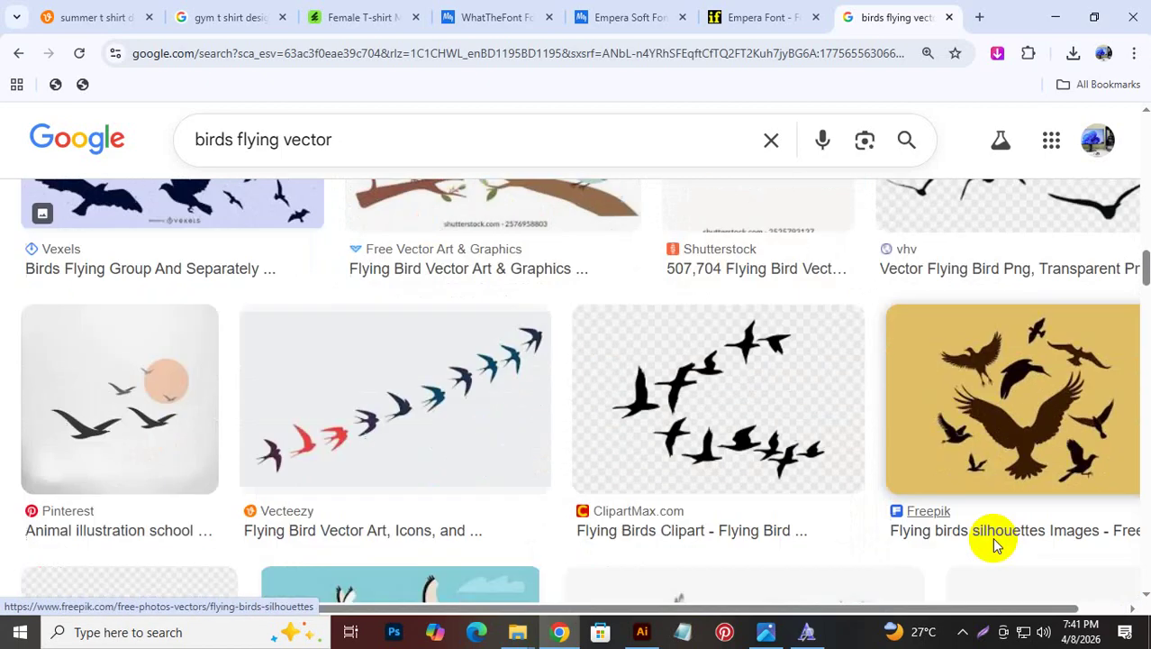
{"action": "scroll", "coordinate": [996, 546], "scroll_direction": "down", "scroll_amount": 3}
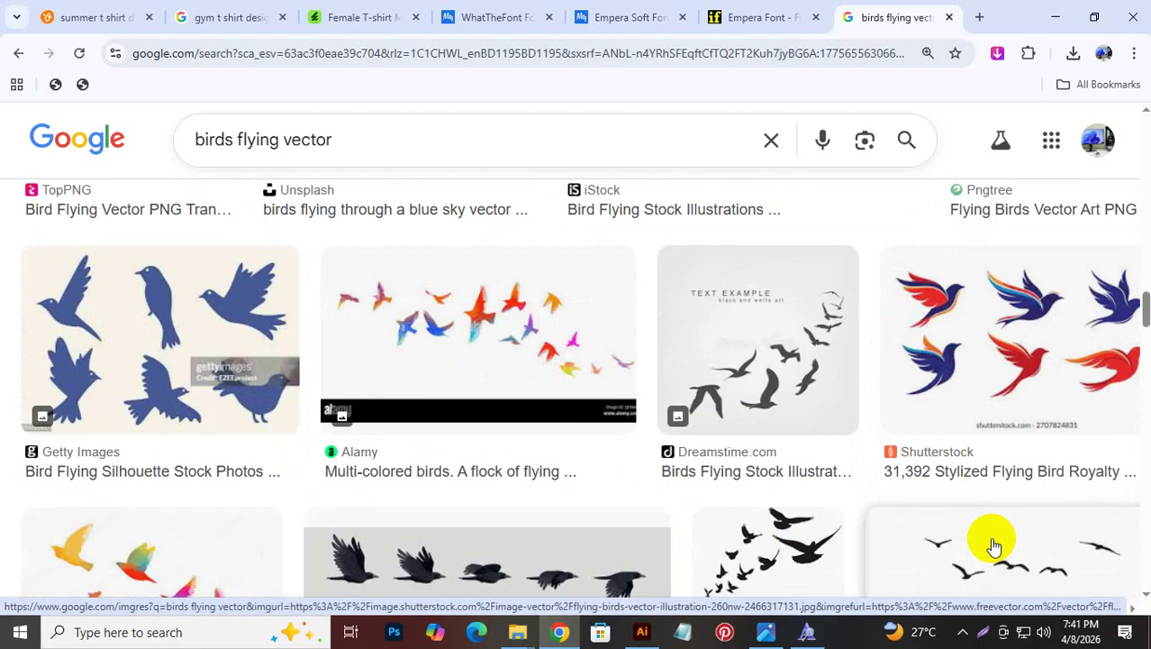
{"action": "scroll", "coordinate": [994, 546], "scroll_direction": "down", "scroll_amount": 2}
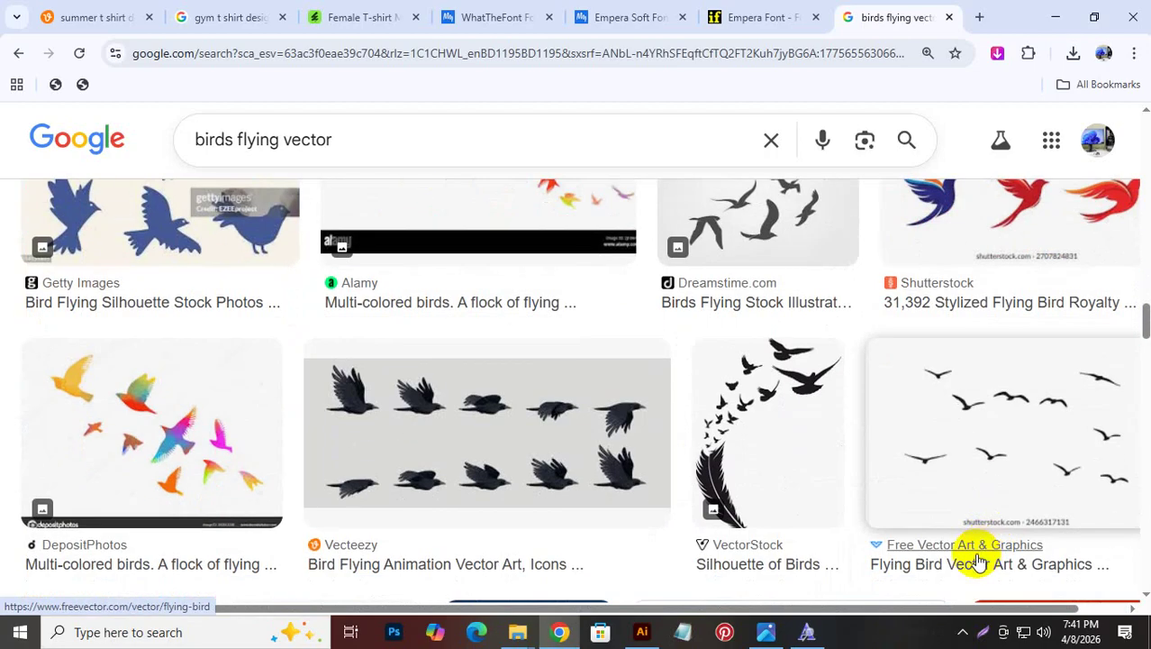
{"action": "scroll", "coordinate": [978, 560], "scroll_direction": "down", "scroll_amount": 4}
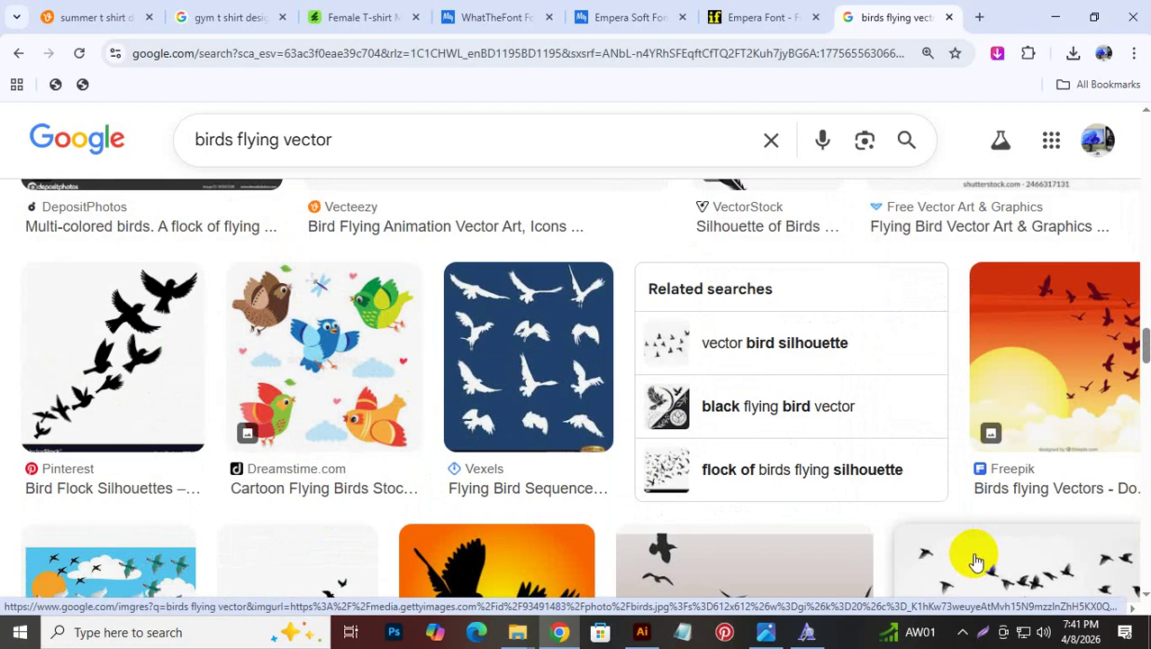
{"action": "scroll", "coordinate": [975, 560], "scroll_direction": "down", "scroll_amount": 2}
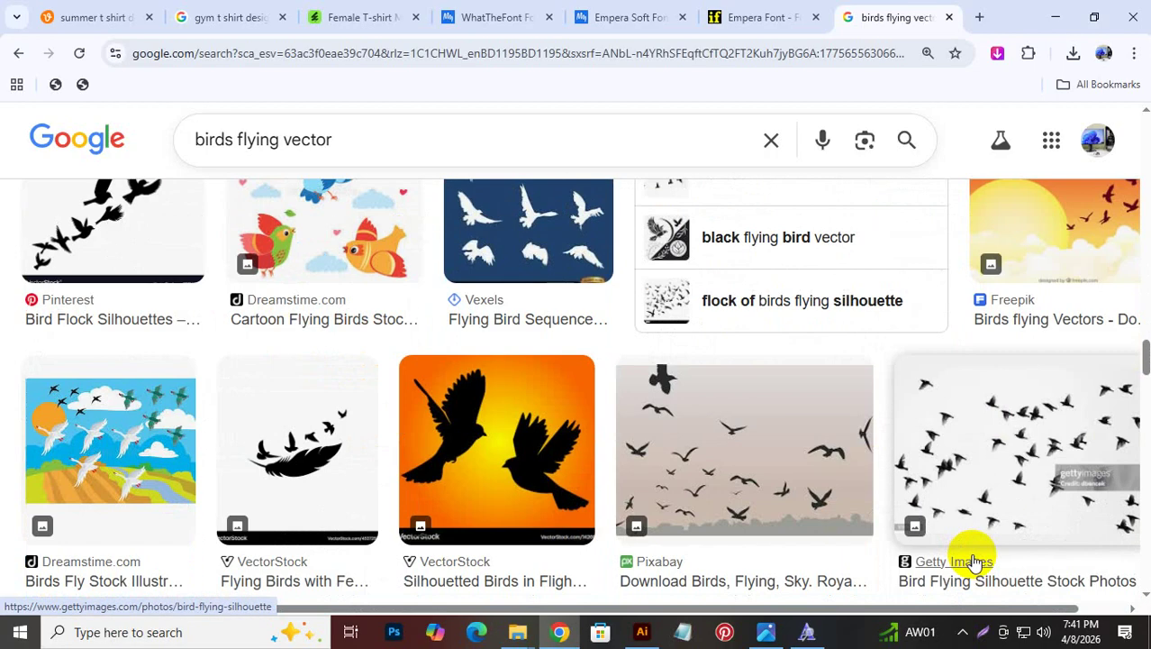
{"action": "scroll", "coordinate": [974, 561], "scroll_direction": "down", "scroll_amount": 4}
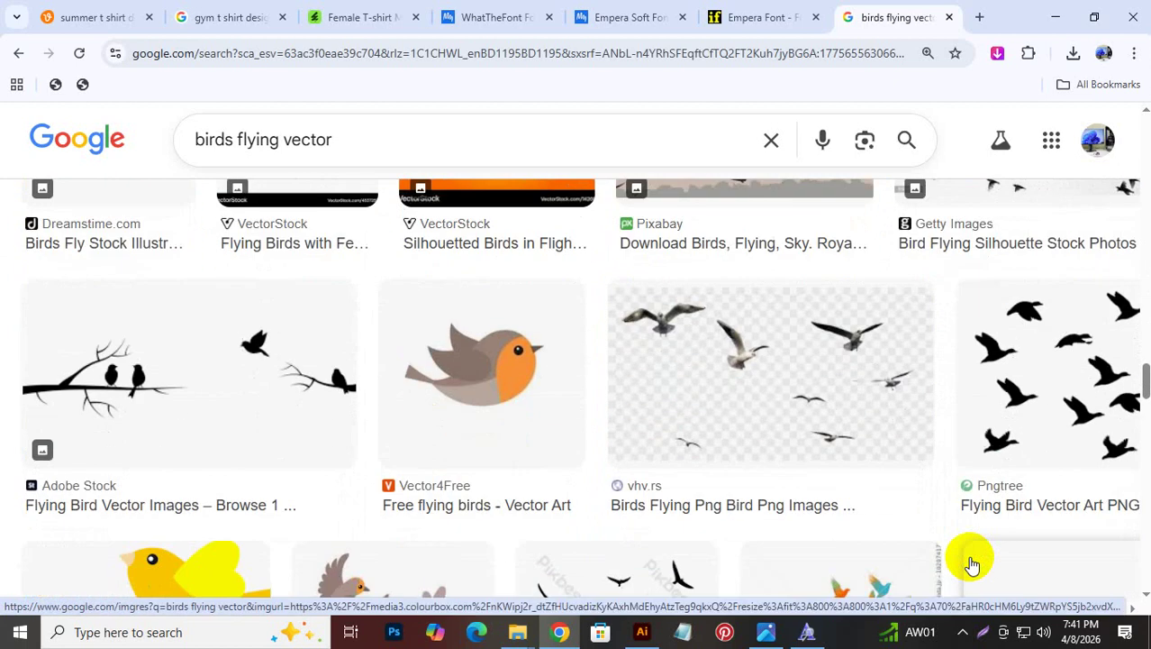
{"action": "scroll", "coordinate": [972, 563], "scroll_direction": "down", "scroll_amount": 6}
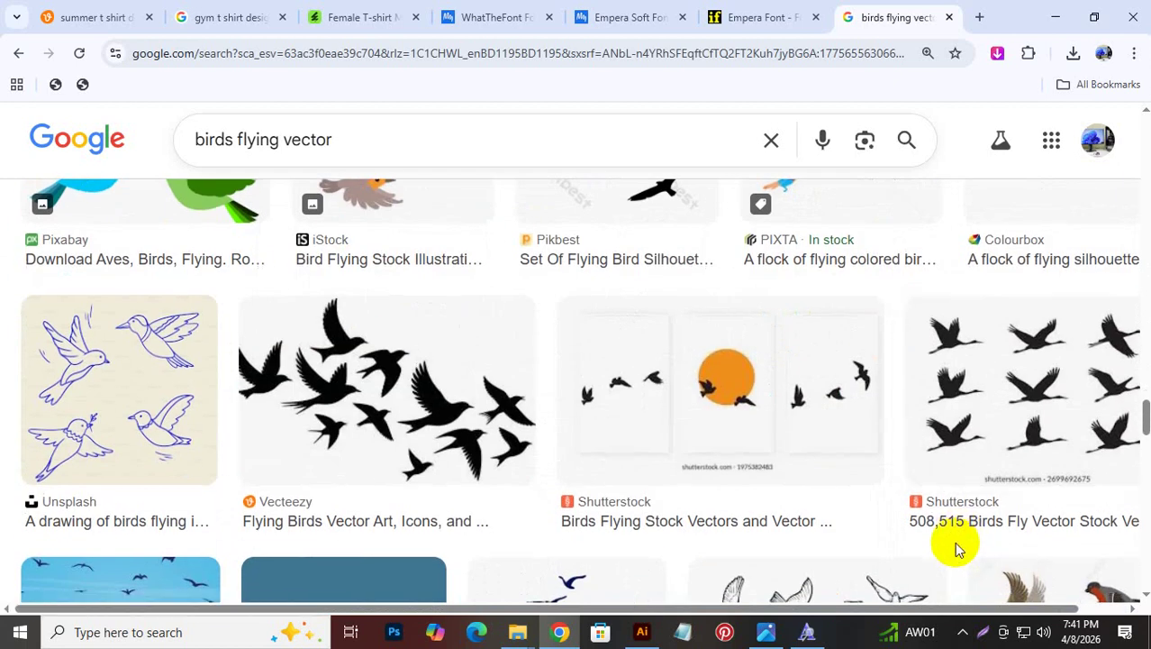
{"action": "scroll", "coordinate": [957, 548], "scroll_direction": "down", "scroll_amount": 5}
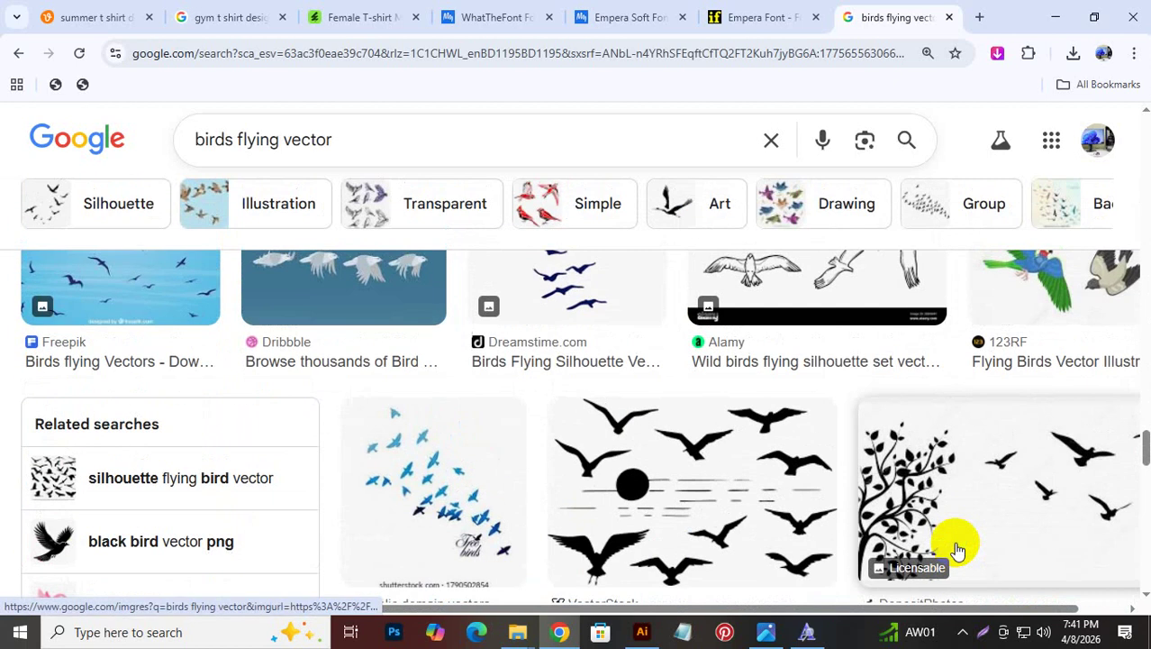
{"action": "scroll", "coordinate": [957, 550], "scroll_direction": "down", "scroll_amount": 2}
{"action": "scroll", "coordinate": [956, 550], "scroll_direction": "down", "scroll_amount": 1}
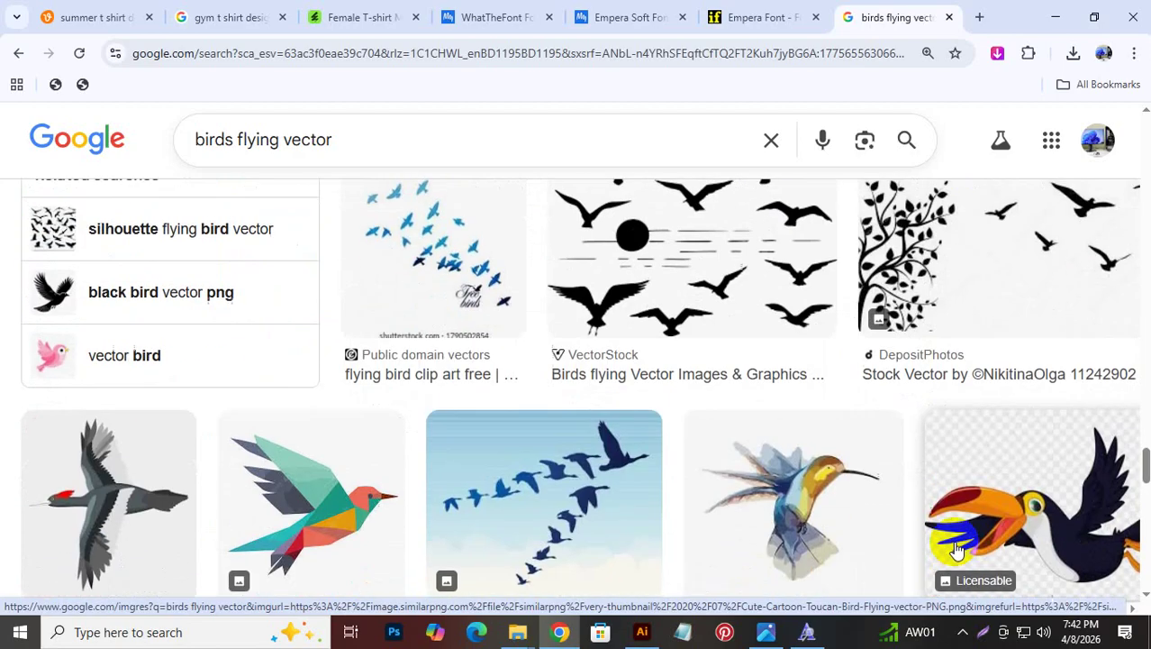
{"action": "scroll", "coordinate": [955, 551], "scroll_direction": "down", "scroll_amount": 3}
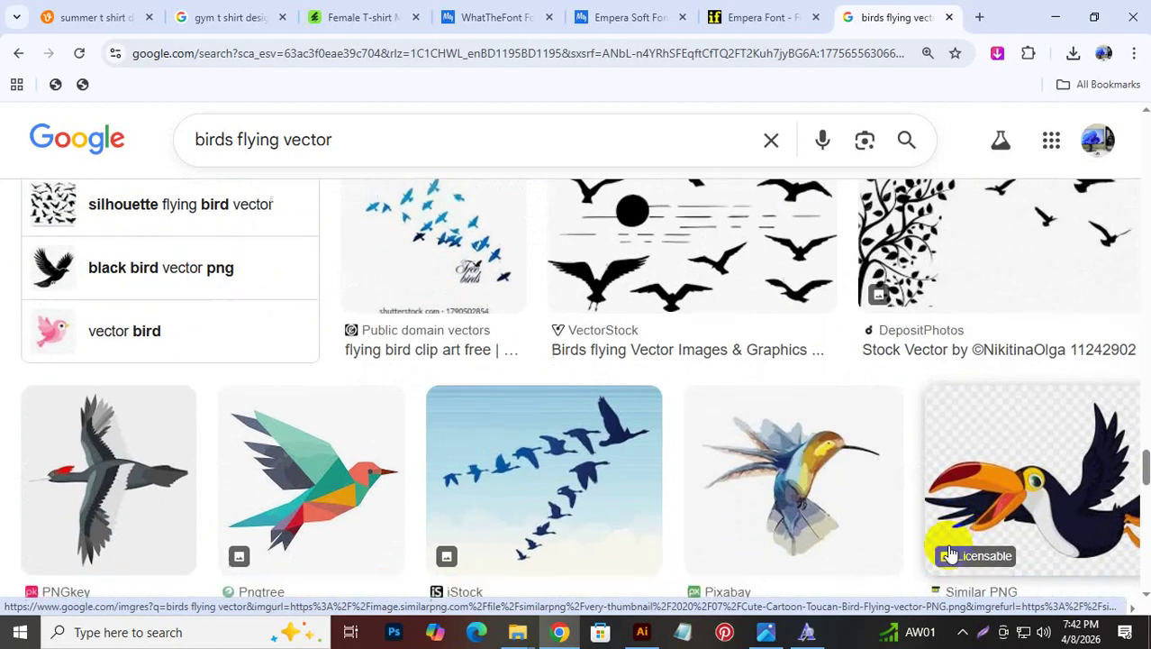
{"action": "scroll", "coordinate": [951, 552], "scroll_direction": "down", "scroll_amount": 2}
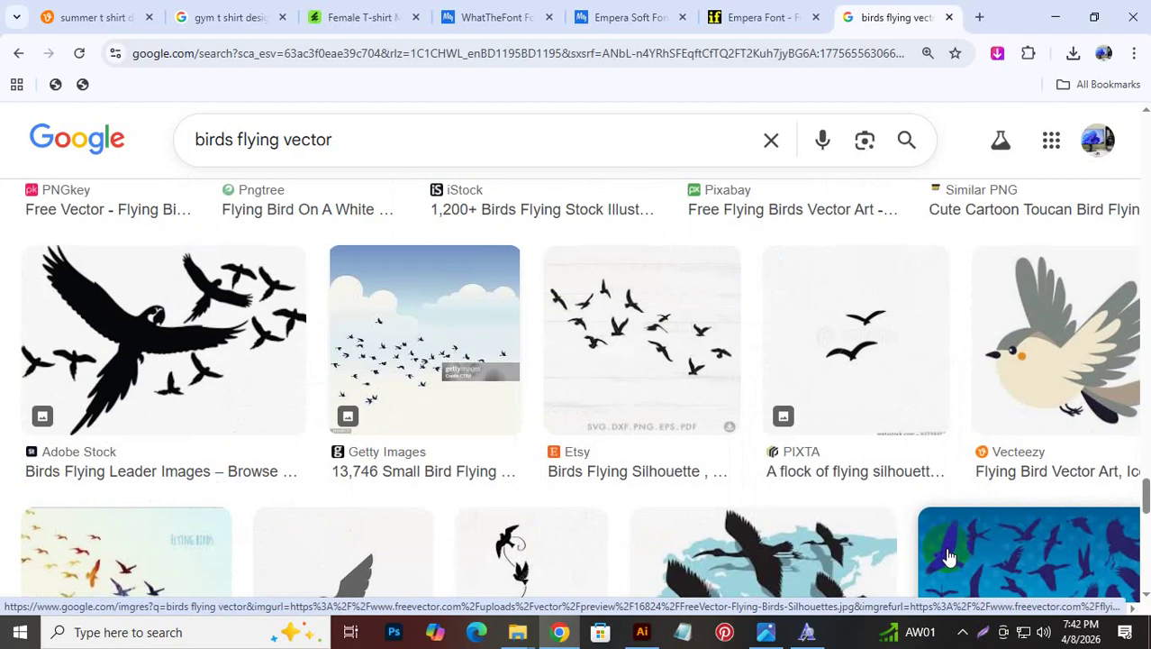
{"action": "scroll", "coordinate": [947, 556], "scroll_direction": "down", "scroll_amount": 6}
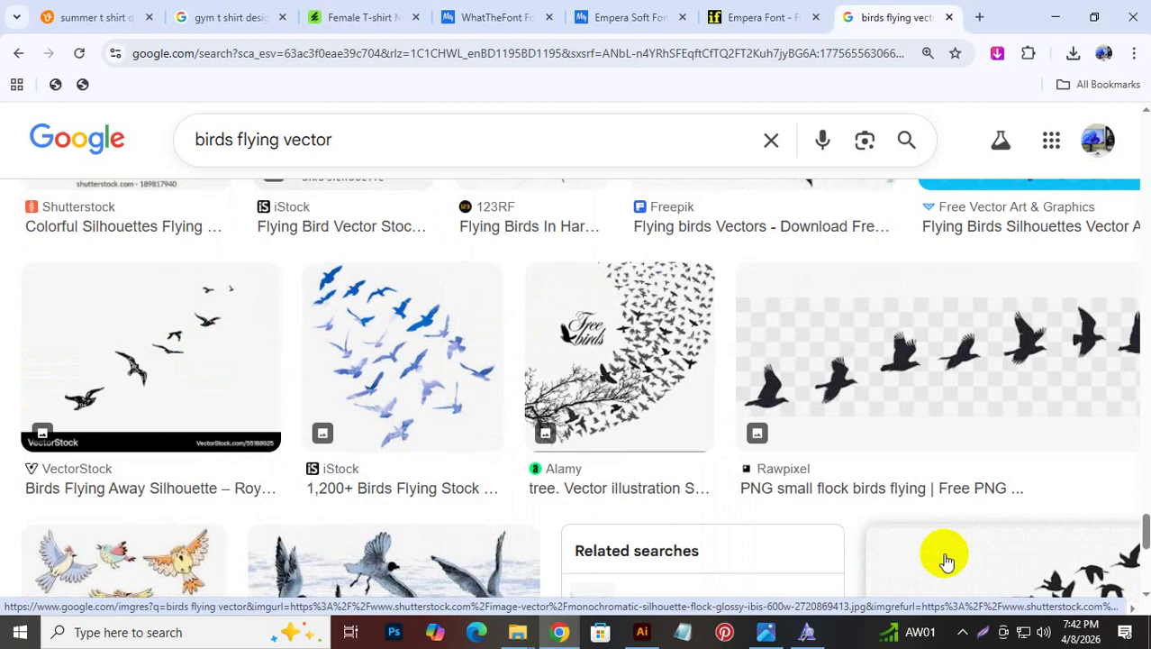
{"action": "scroll", "coordinate": [942, 558], "scroll_direction": "down", "scroll_amount": 5}
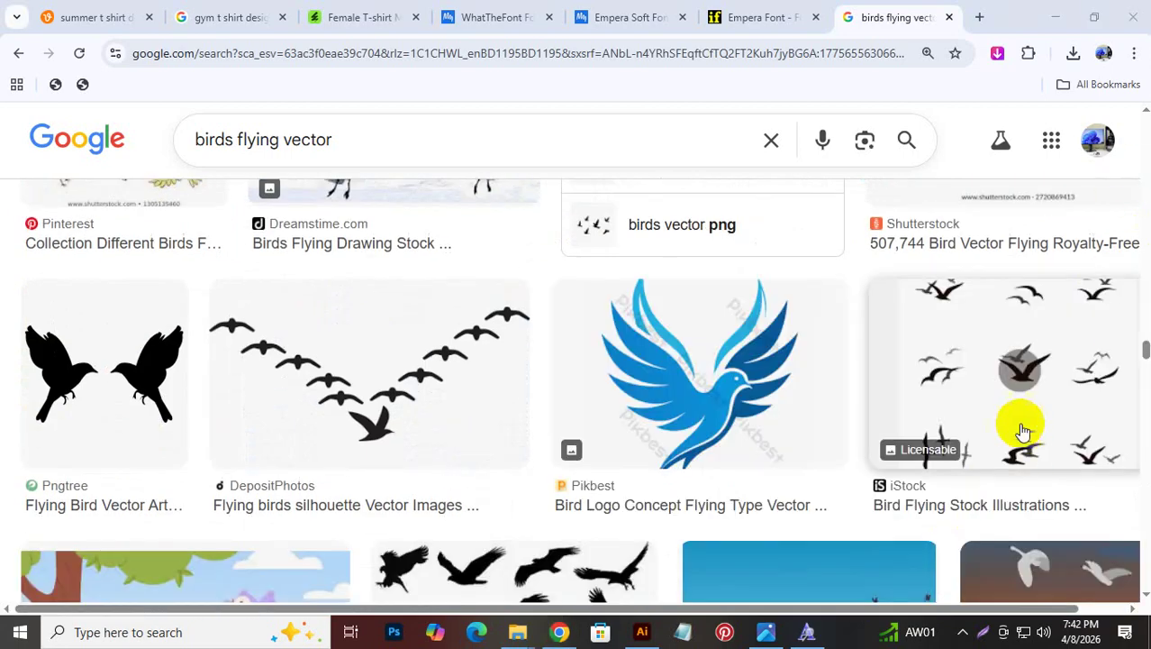
{"action": "scroll", "coordinate": [995, 435], "scroll_direction": "down", "scroll_amount": 5}
{"action": "scroll", "coordinate": [1005, 369], "scroll_direction": "up", "scroll_amount": 5}
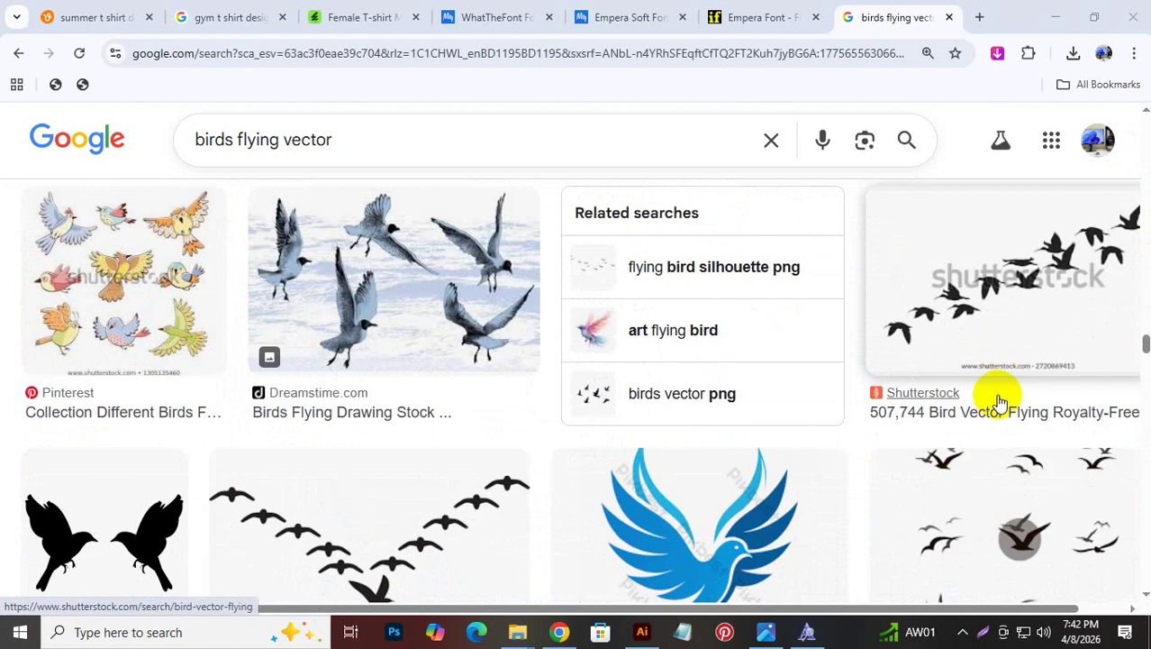
Open iStock's Bird Flying illustrations page from the image results and look through its first silhouettes
{"action": "scroll", "coordinate": [985, 495], "scroll_direction": "down", "scroll_amount": 2}
{"action": "left_click", "coordinate": [958, 494]}
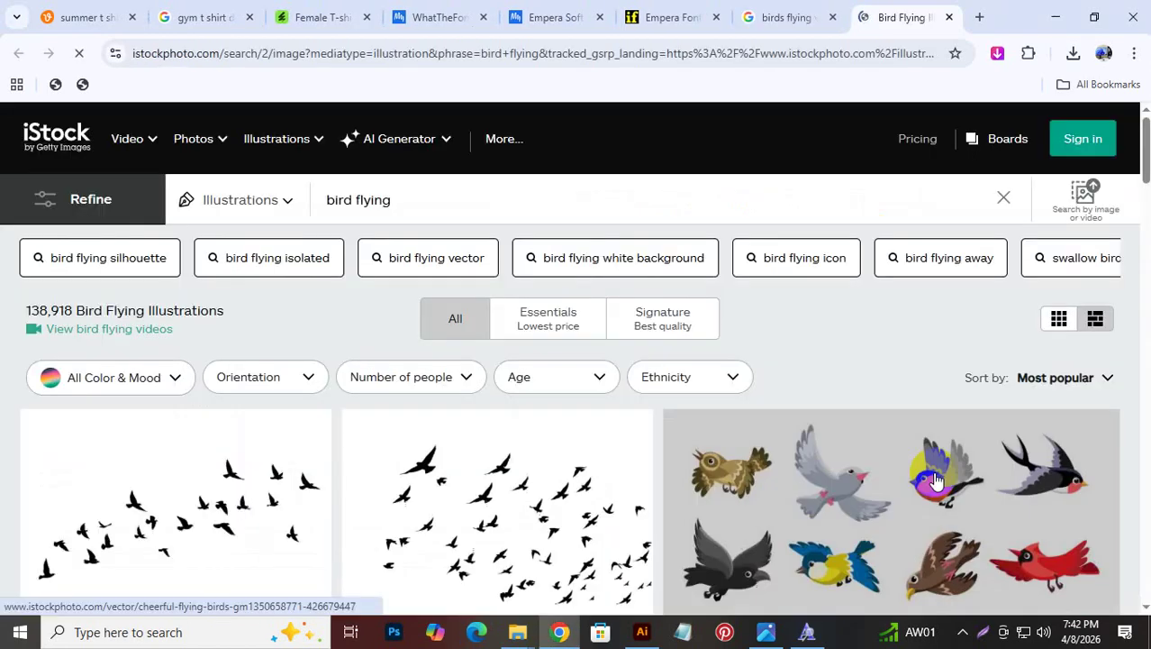
{"action": "scroll", "coordinate": [459, 426], "scroll_direction": "down", "scroll_amount": 4}
{"action": "scroll", "coordinate": [604, 552], "scroll_direction": "down", "scroll_amount": 2}
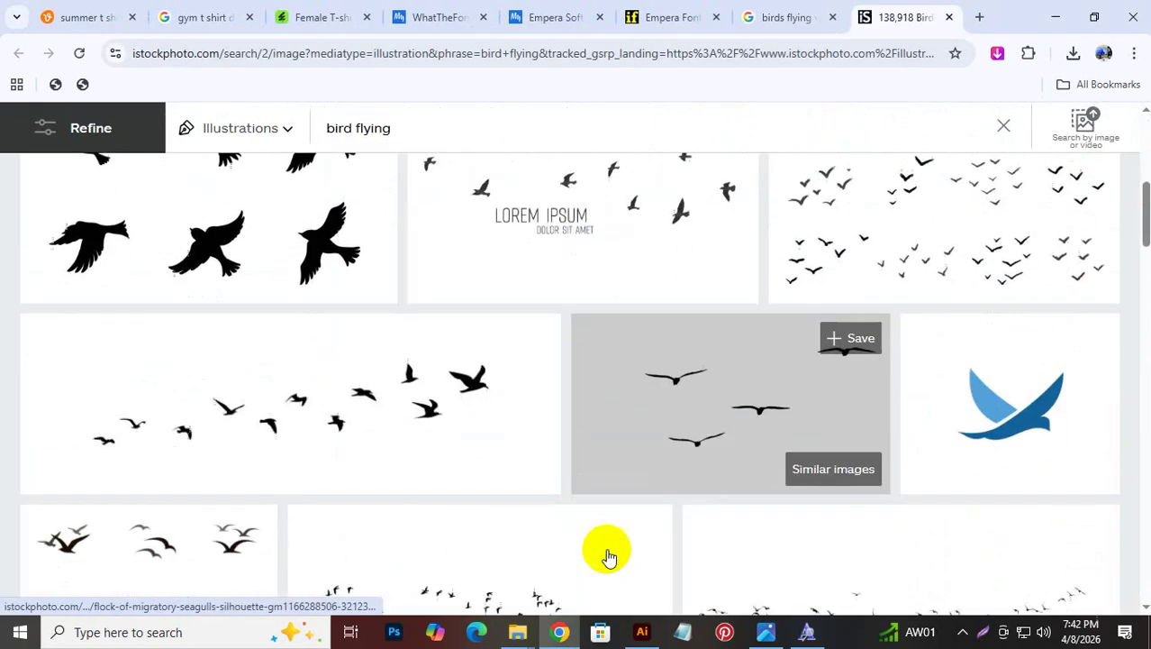
{"action": "scroll", "coordinate": [608, 556], "scroll_direction": "down", "scroll_amount": 3}
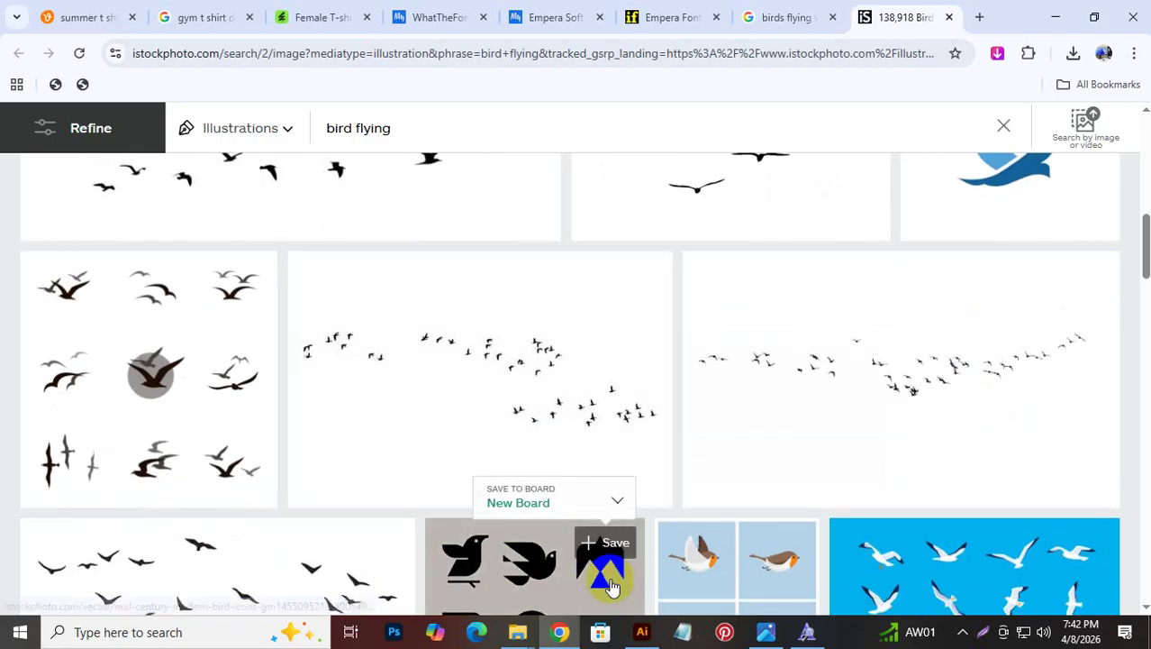
Check the birds in the Illustrator reference artwork, return to Chrome and compare them with the iStock silhouettes
{"action": "left_click", "coordinate": [642, 632]}
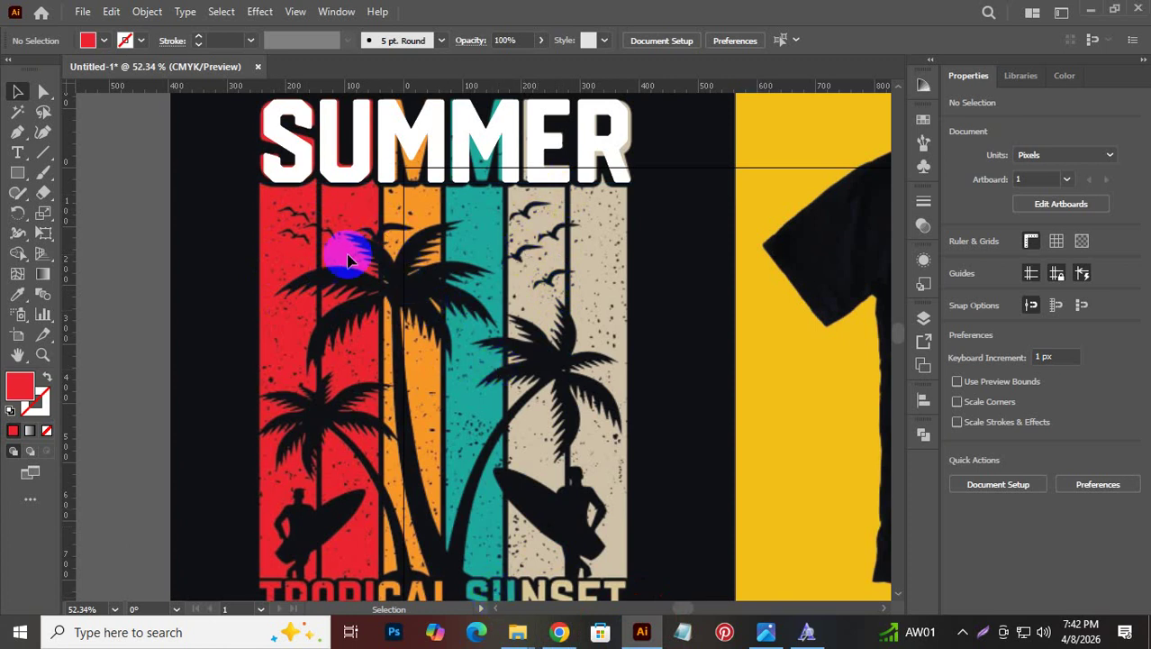
{"action": "left_click", "coordinate": [555, 635]}
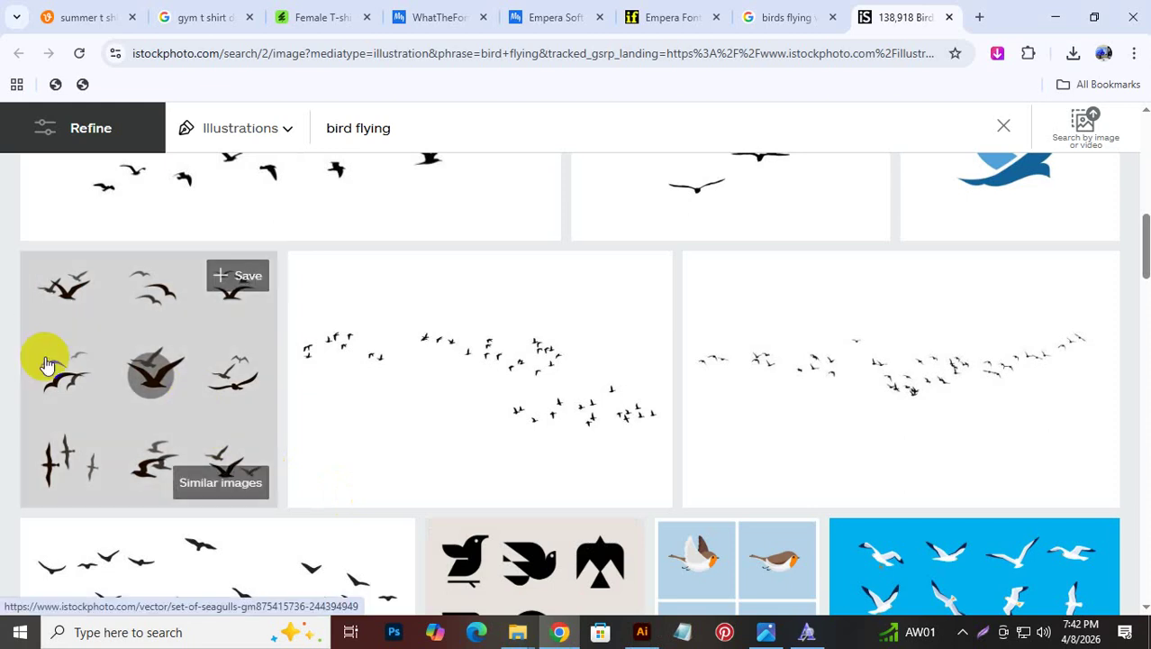
{"action": "scroll", "coordinate": [398, 465], "scroll_direction": "down", "scroll_amount": 2}
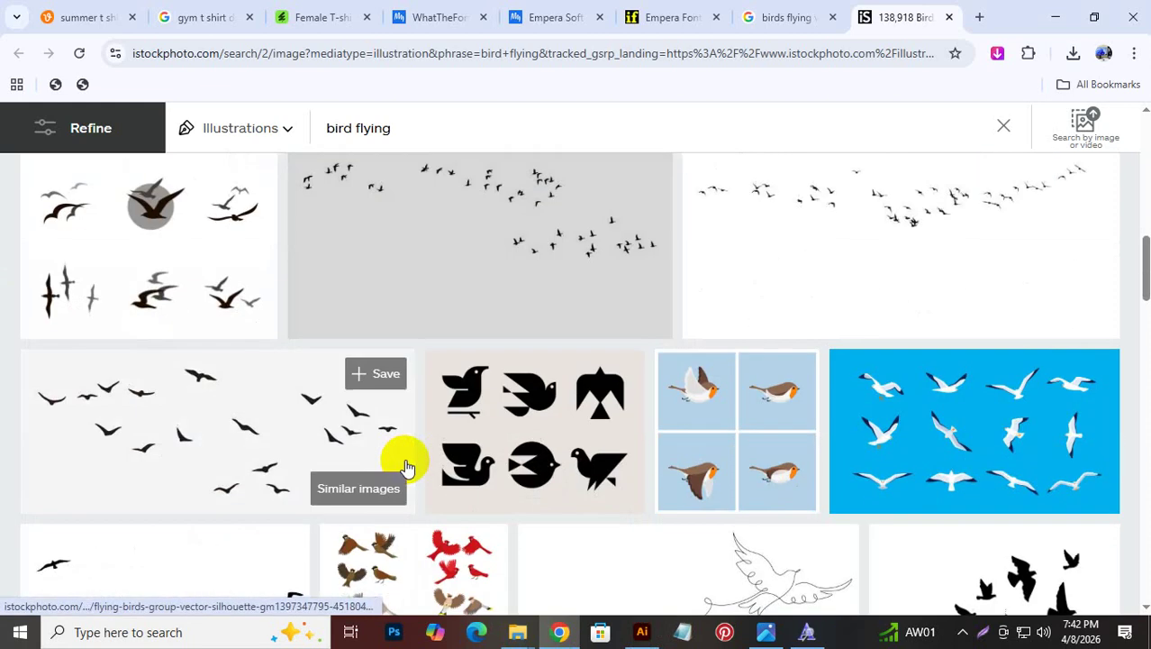
{"action": "scroll", "coordinate": [405, 433], "scroll_direction": "up", "scroll_amount": 4}
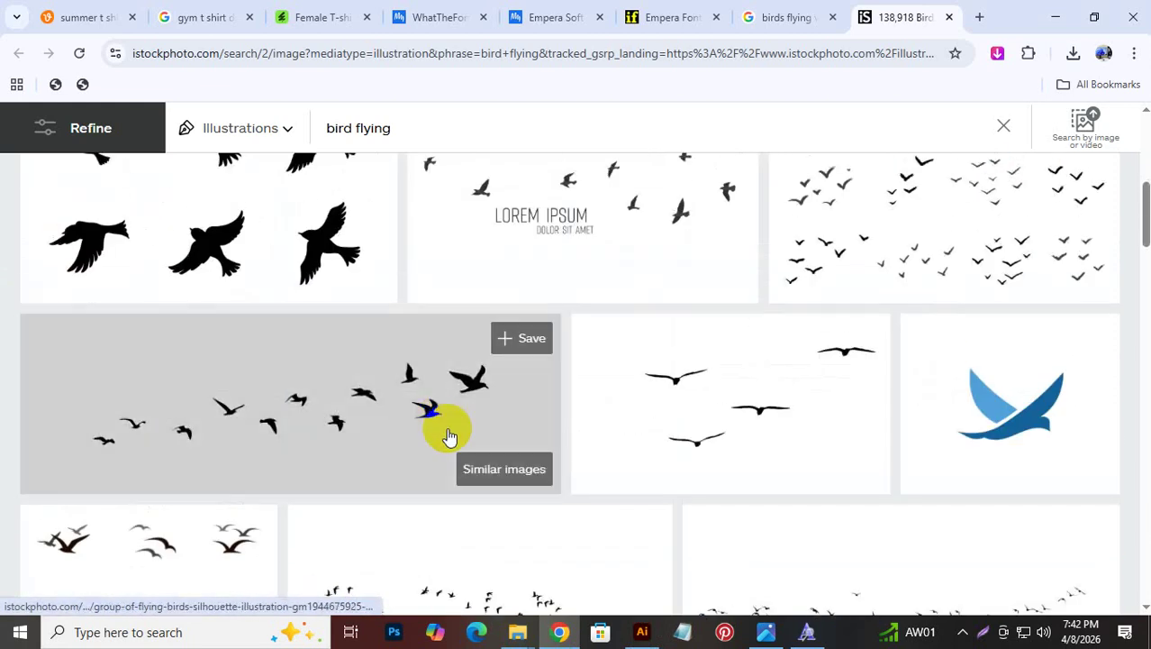
{"action": "scroll", "coordinate": [630, 487], "scroll_direction": "up", "scroll_amount": 2}
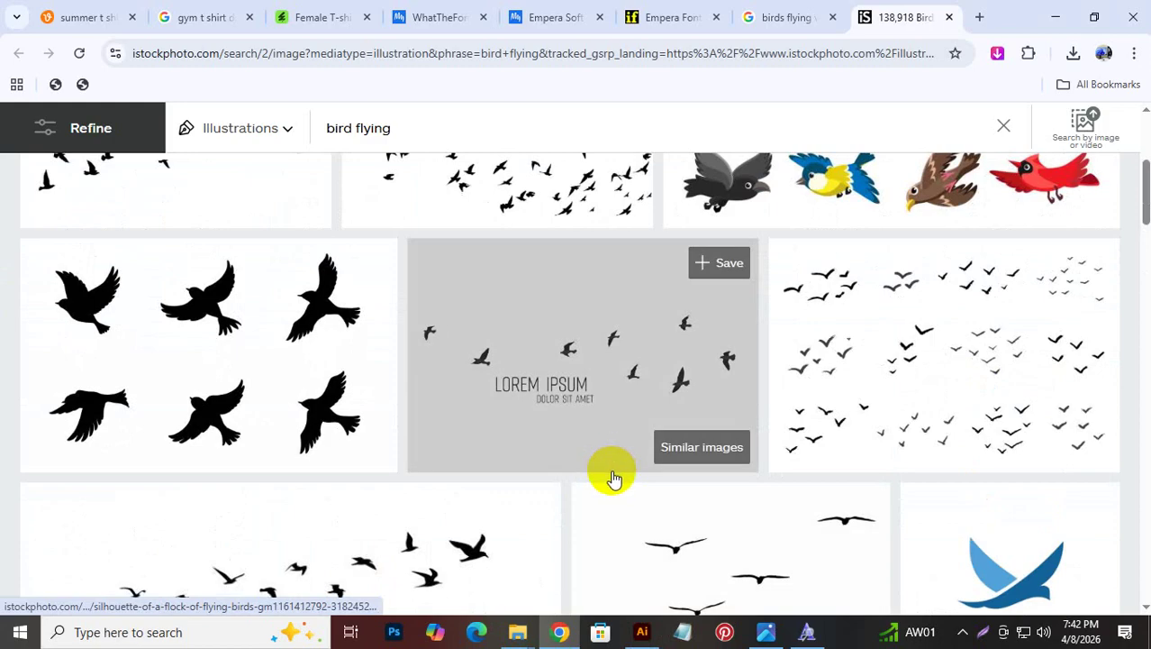
{"action": "scroll", "coordinate": [612, 463], "scroll_direction": "up", "scroll_amount": 4}
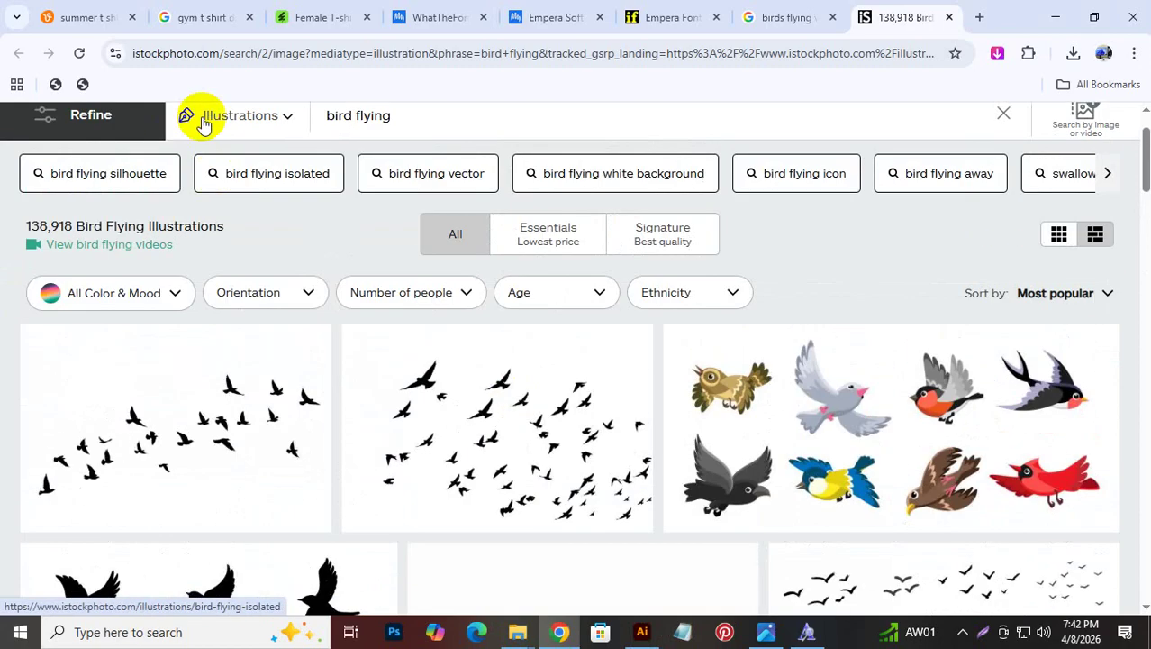
Change the iStock illustration search to "3 bird flying" and look through the results for a matching trio of birds
{"action": "left_click", "coordinate": [339, 115]}
{"action": "type", "text": "3"}
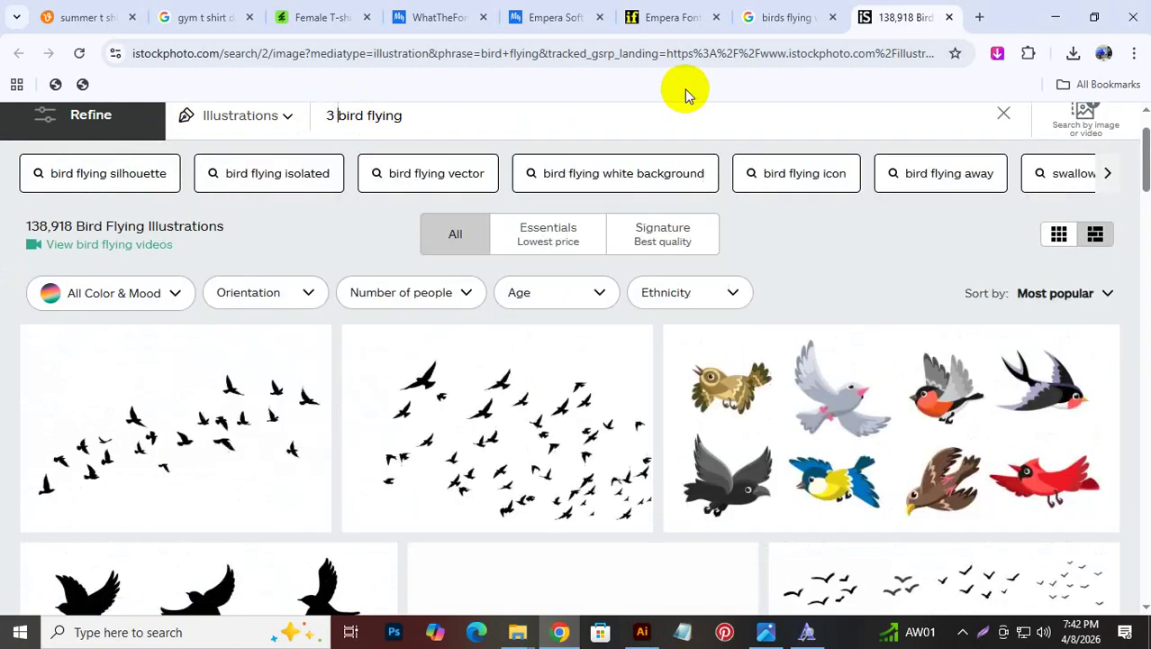
{"action": "key", "text": "Return"}
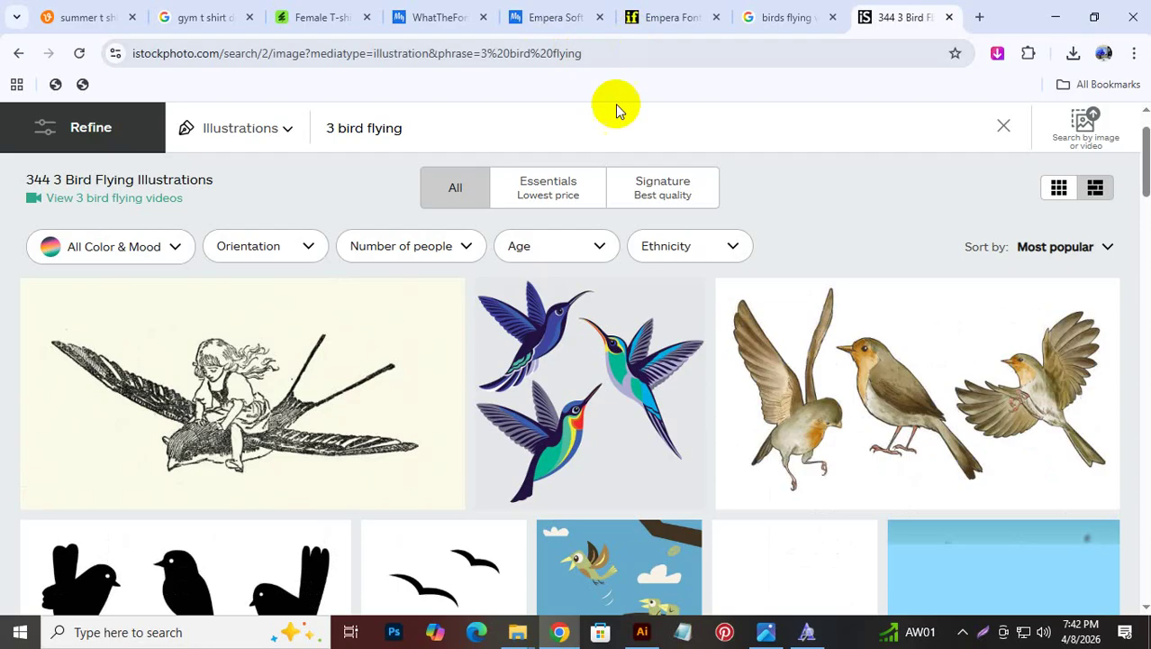
{"action": "scroll", "coordinate": [619, 391], "scroll_direction": "down", "scroll_amount": 5}
{"action": "scroll", "coordinate": [620, 390], "scroll_direction": "down", "scroll_amount": 10}
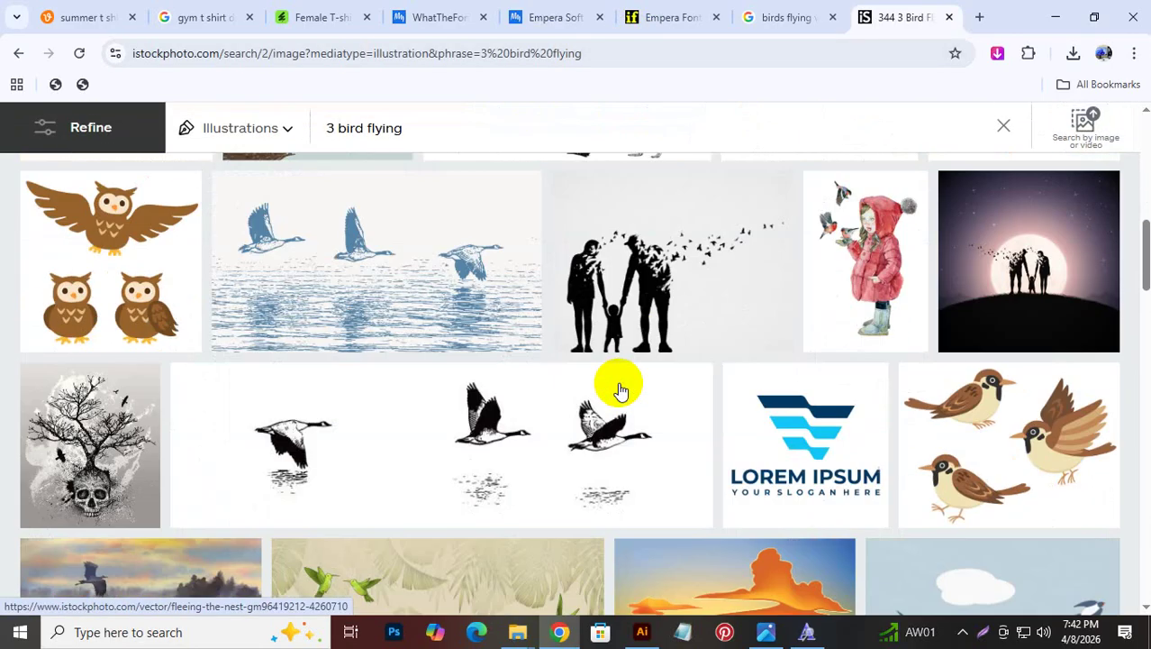
{"action": "scroll", "coordinate": [619, 390], "scroll_direction": "down", "scroll_amount": 6}
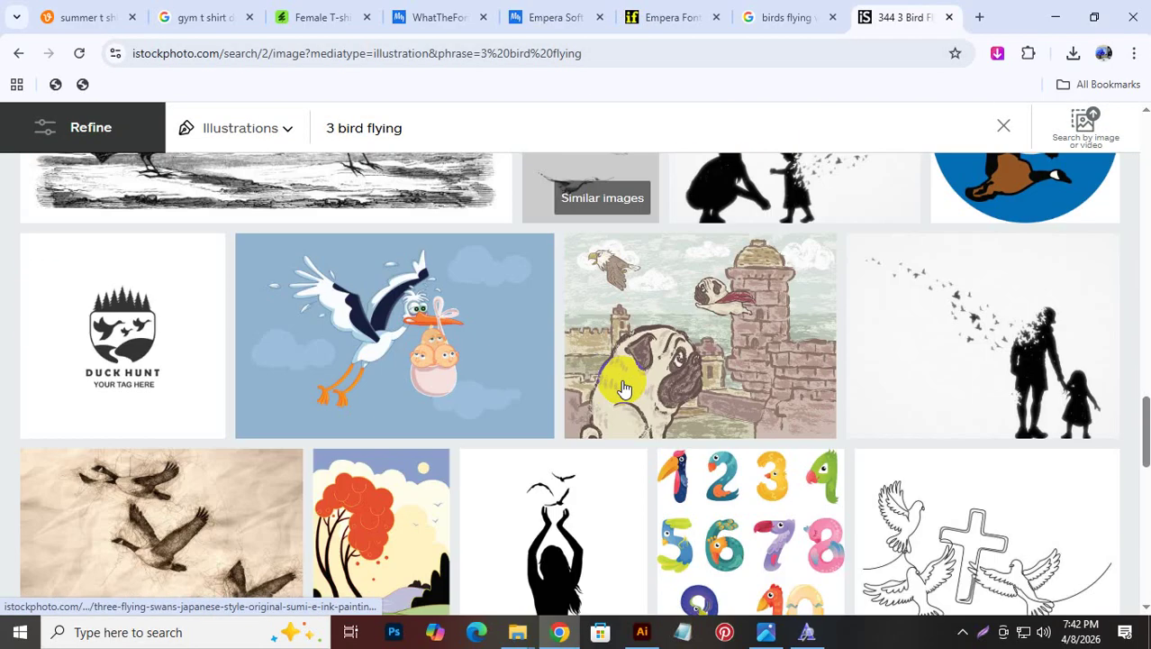
Change the iStock search back to "bird flying" and look through the silhouettes for shapes like the reference birds
{"action": "left_click", "coordinate": [314, 132]}
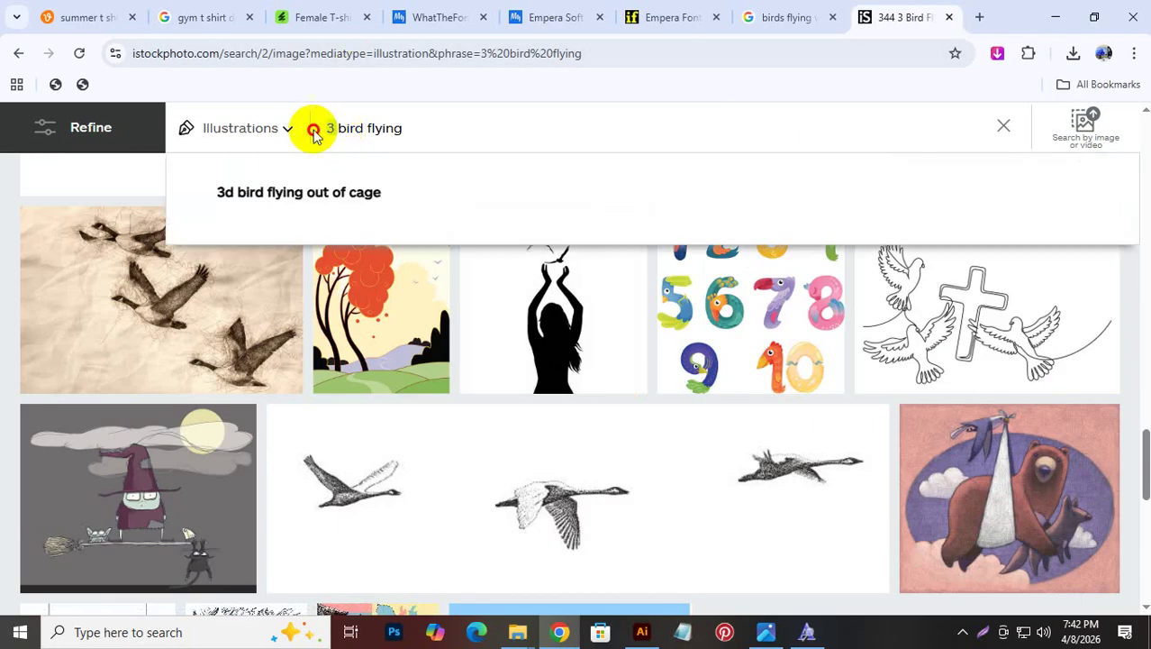
{"action": "key", "text": "Delete"}
{"action": "key", "text": "Delete"}
{"action": "key", "text": "Return"}
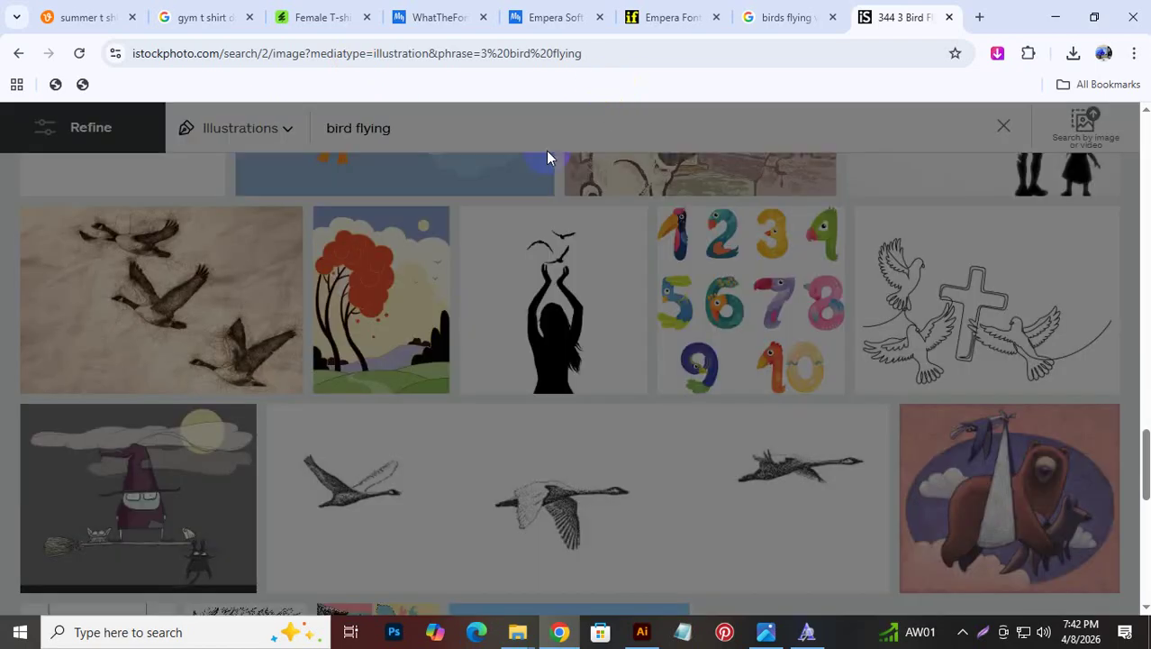
{"action": "scroll", "coordinate": [761, 469], "scroll_direction": "down", "scroll_amount": 4}
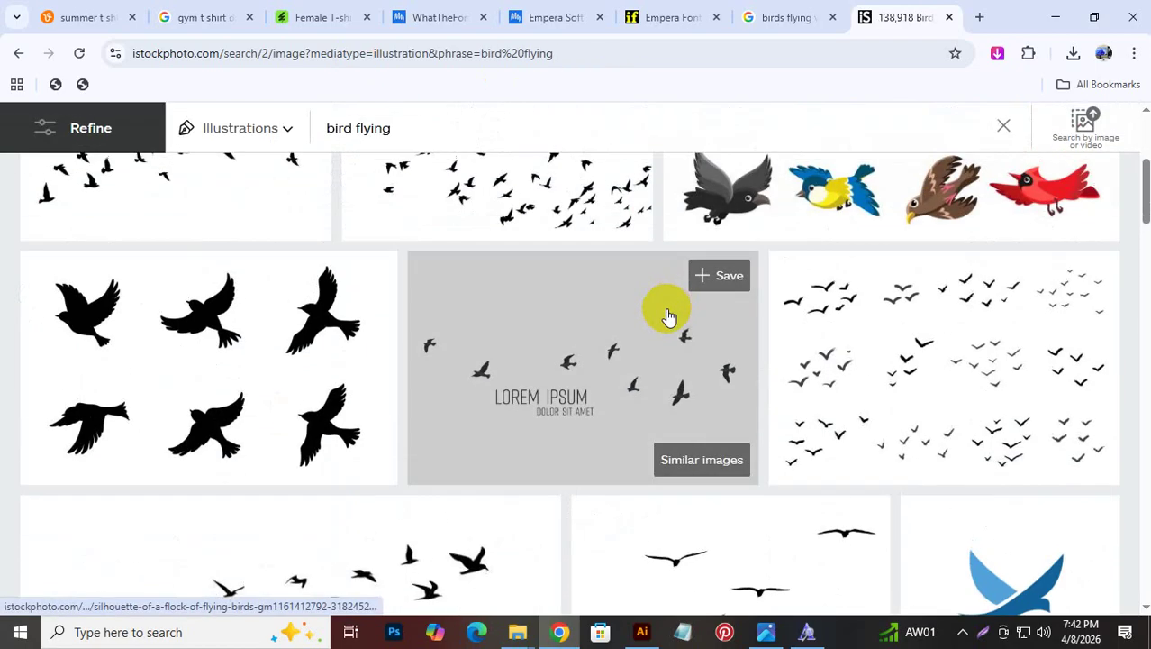
{"action": "scroll", "coordinate": [646, 354], "scroll_direction": "down", "scroll_amount": 3}
{"action": "scroll", "coordinate": [634, 385], "scroll_direction": "down", "scroll_amount": 2}
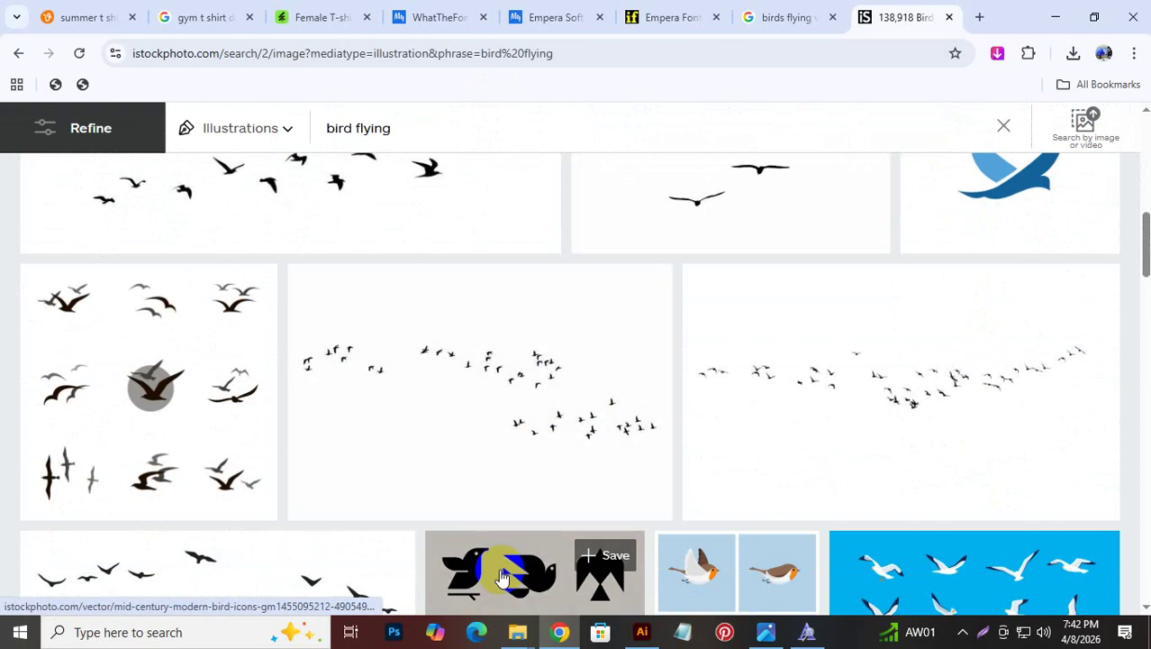
Look through the remaining "bird flying" illustrations on the first iStock results page for silhouettes resembling the reference birds
{"action": "scroll", "coordinate": [502, 576], "scroll_direction": "down", "scroll_amount": 3}
{"action": "scroll", "coordinate": [502, 577], "scroll_direction": "down", "scroll_amount": 3}
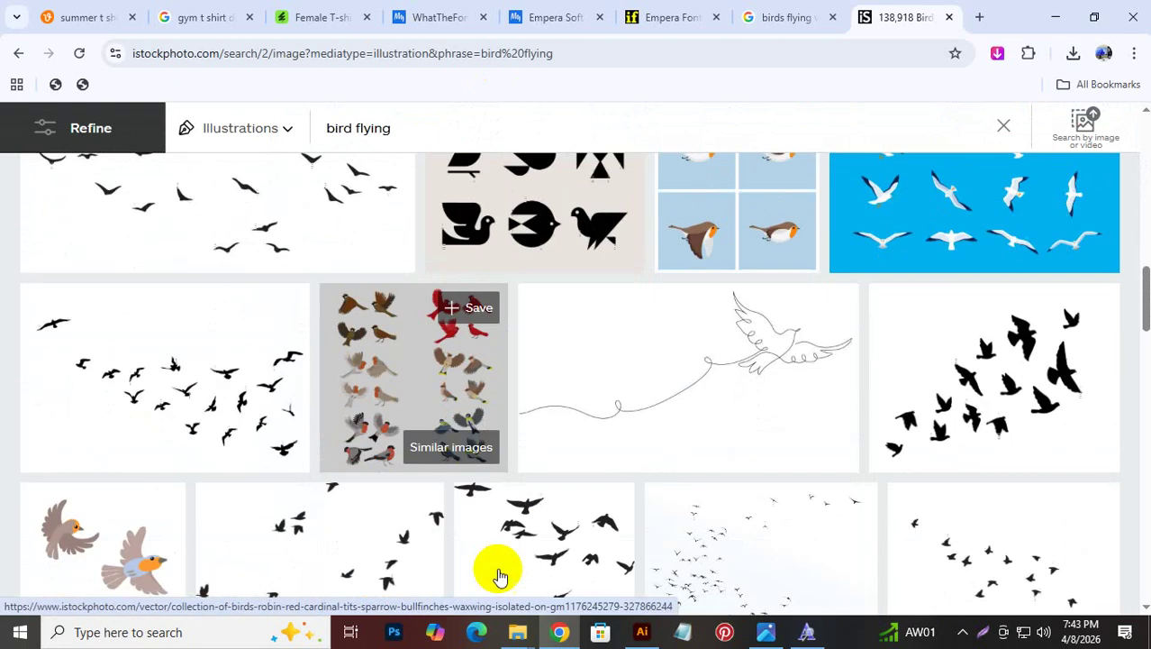
{"action": "scroll", "coordinate": [501, 577], "scroll_direction": "down", "scroll_amount": 3}
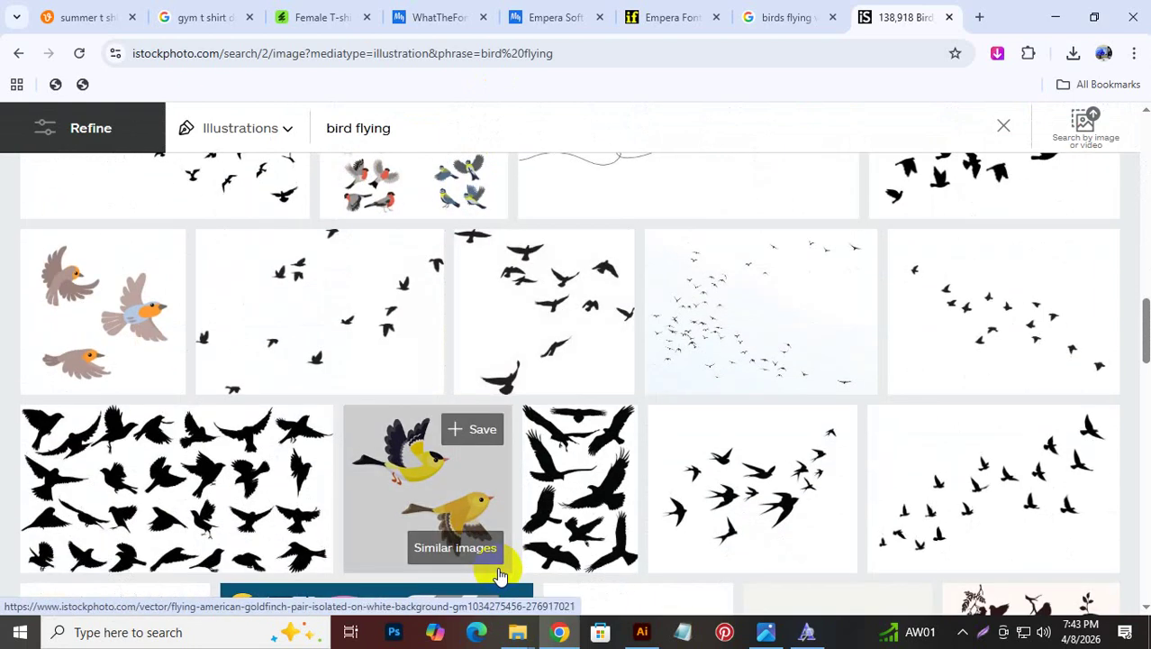
{"action": "scroll", "coordinate": [501, 577], "scroll_direction": "down", "scroll_amount": 3}
{"action": "scroll", "coordinate": [501, 576], "scroll_direction": "down", "scroll_amount": 3}
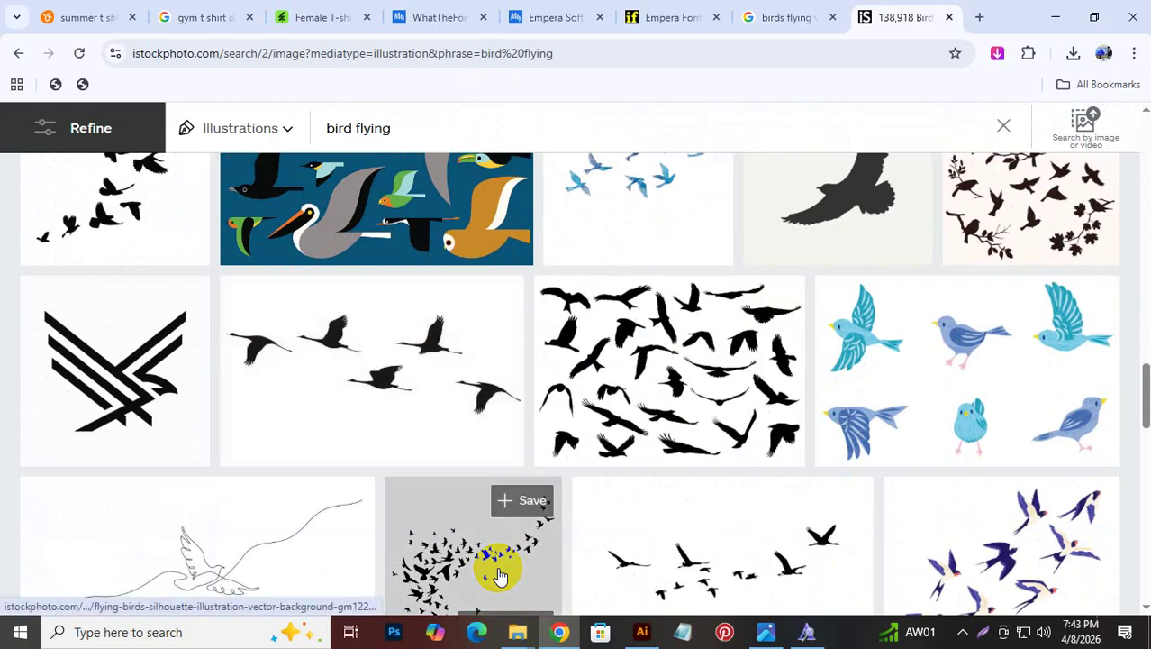
{"action": "scroll", "coordinate": [501, 577], "scroll_direction": "down", "scroll_amount": 3}
{"action": "scroll", "coordinate": [501, 577], "scroll_direction": "down", "scroll_amount": 3}
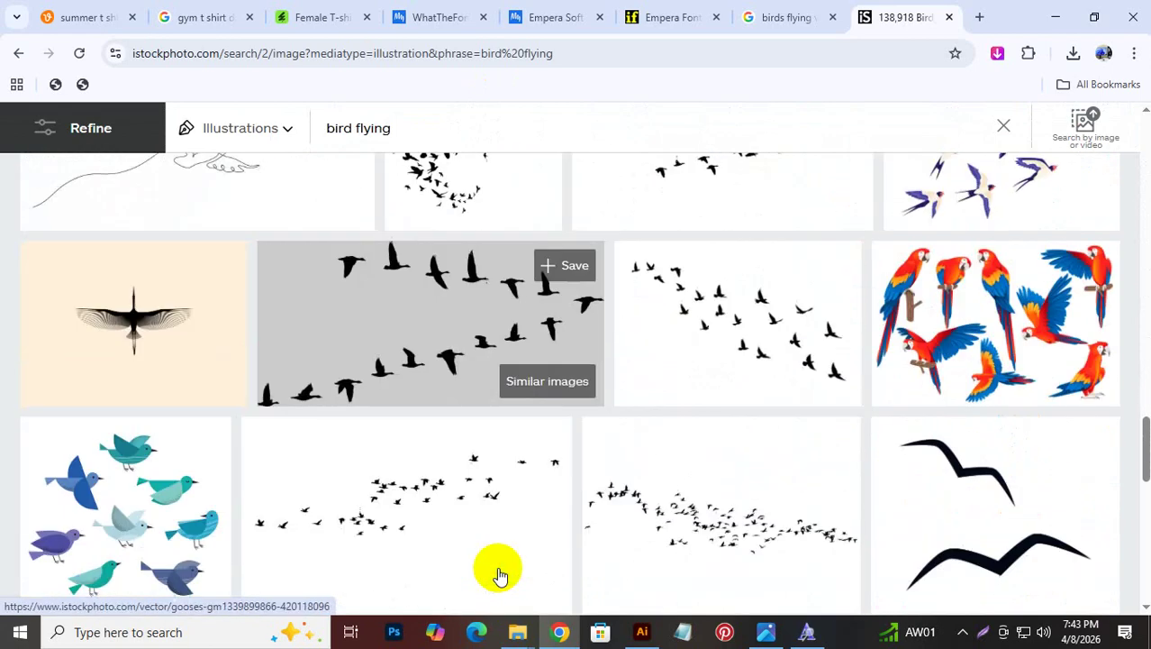
{"action": "scroll", "coordinate": [501, 577], "scroll_direction": "down", "scroll_amount": 3}
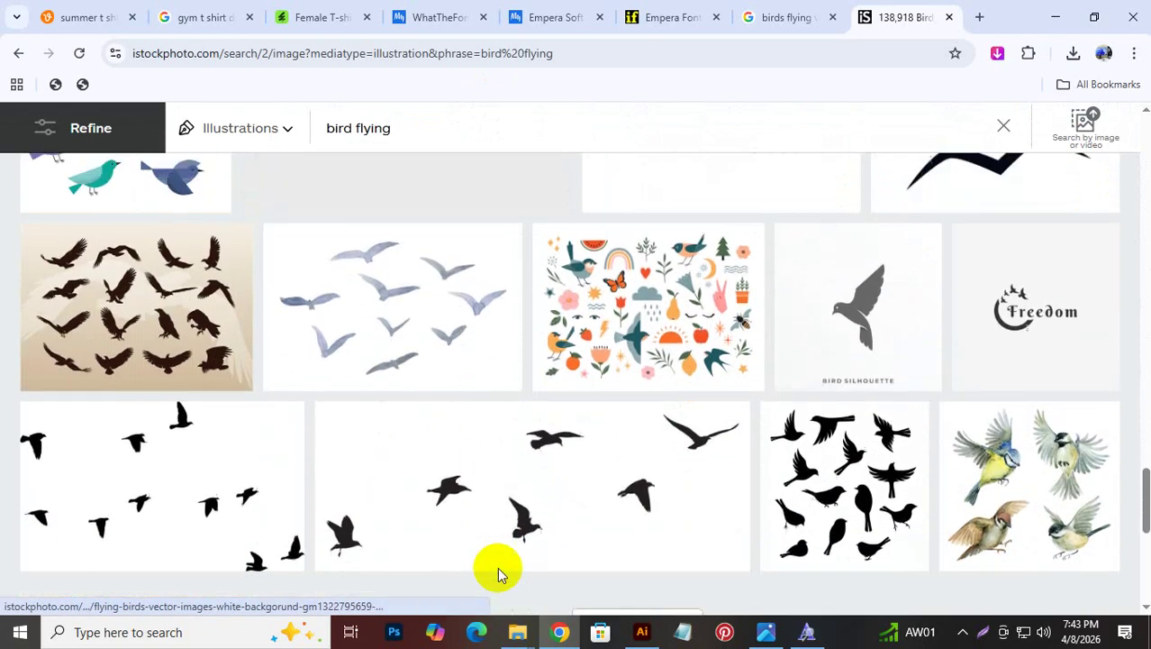
{"action": "scroll", "coordinate": [501, 576], "scroll_direction": "up", "scroll_amount": 3}
{"action": "scroll", "coordinate": [501, 577], "scroll_direction": "down", "scroll_amount": 5}
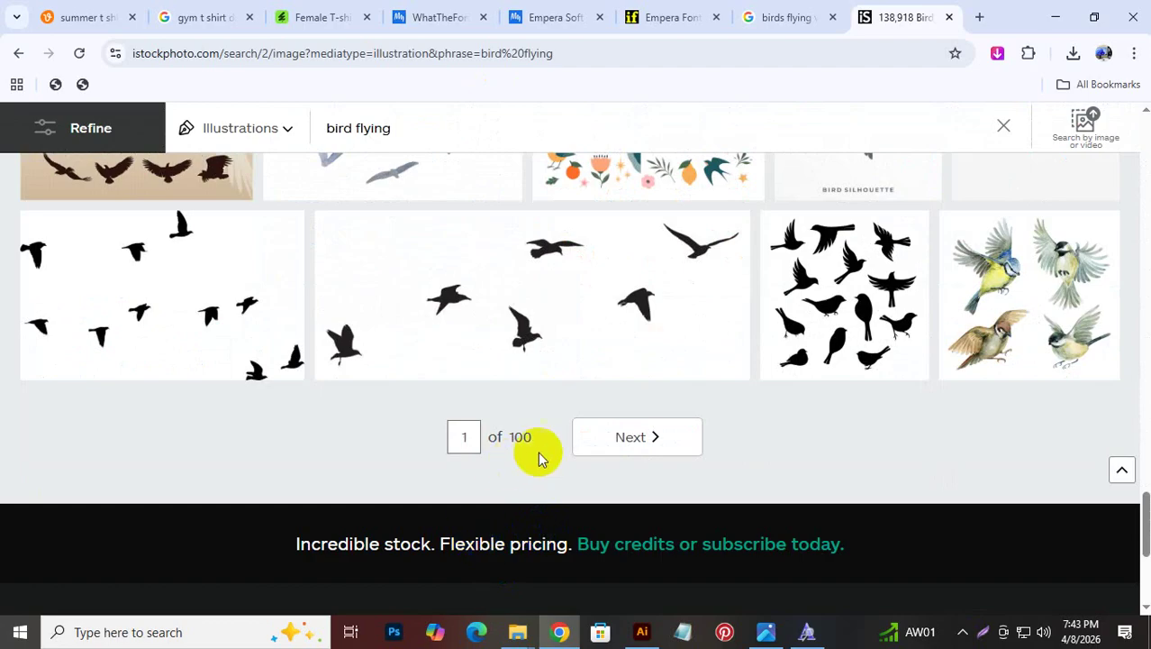
Open page 2 of the iStock "bird flying" results and look through its silhouettes for a match
{"action": "left_click", "coordinate": [586, 448]}
{"action": "scroll", "coordinate": [577, 468], "scroll_direction": "down", "scroll_amount": 3}
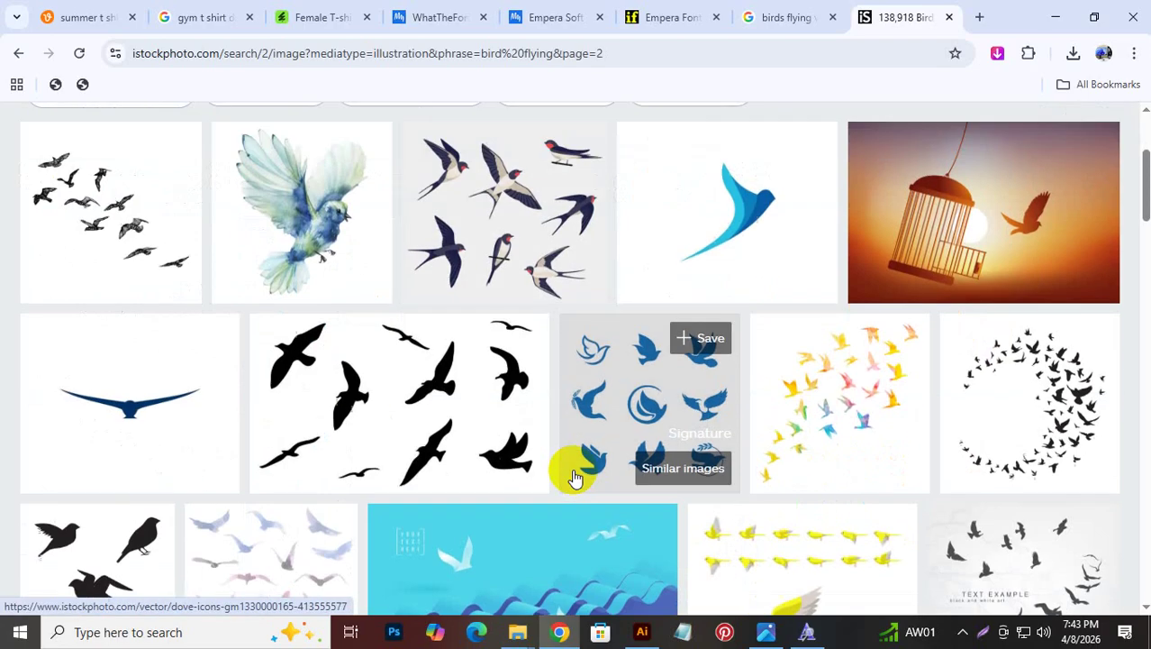
{"action": "scroll", "coordinate": [573, 476], "scroll_direction": "down", "scroll_amount": 5}
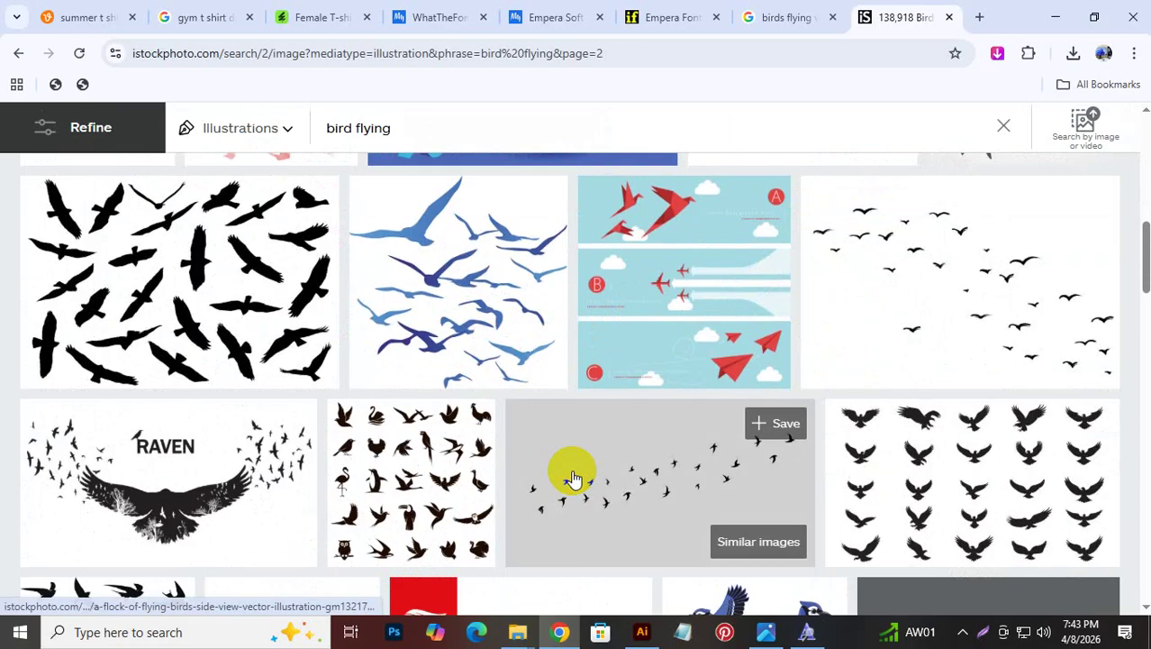
{"action": "scroll", "coordinate": [571, 470], "scroll_direction": "down", "scroll_amount": 6}
{"action": "scroll", "coordinate": [574, 478], "scroll_direction": "down", "scroll_amount": 8}
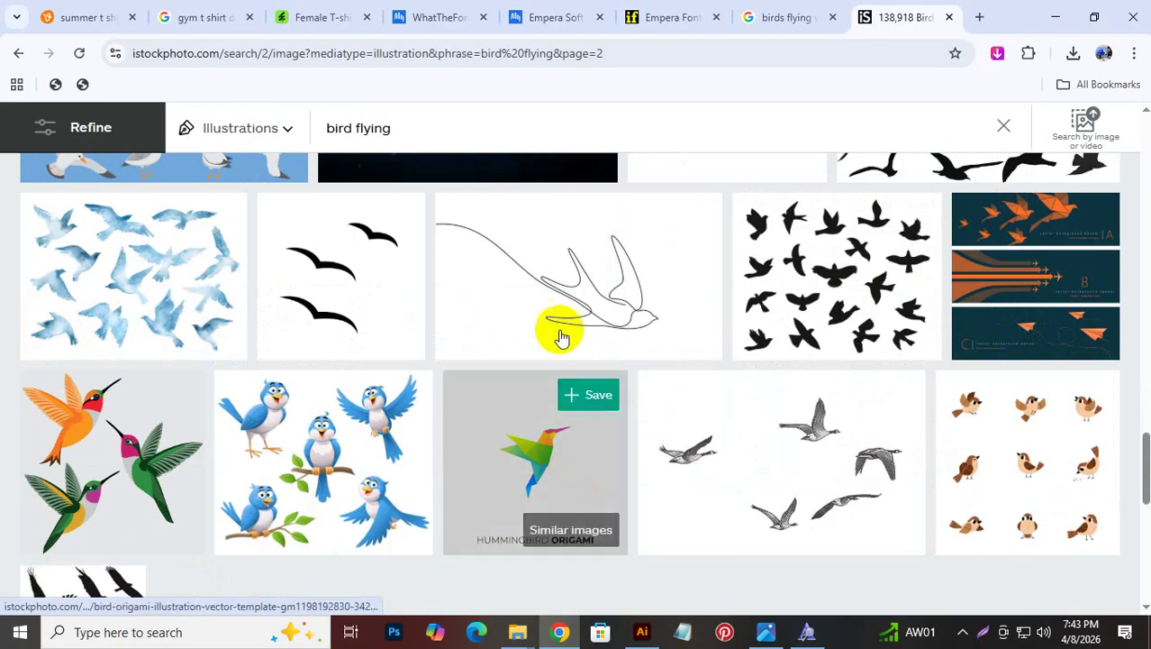
Return to the Google "birds flying vector" image results and open the VectorStock page behind the gulls-and-sun silhouette image
{"action": "left_click", "coordinate": [793, 16]}
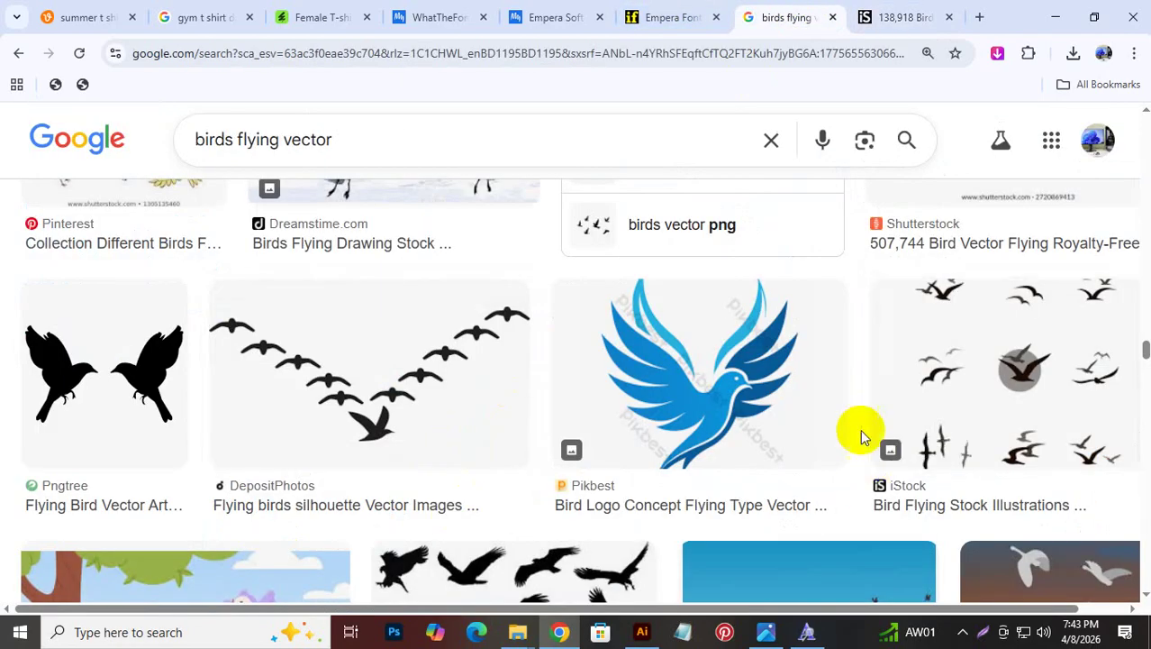
{"action": "scroll", "coordinate": [861, 431], "scroll_direction": "up", "scroll_amount": 4}
{"action": "scroll", "coordinate": [818, 475], "scroll_direction": "up", "scroll_amount": 5}
{"action": "scroll", "coordinate": [754, 468], "scroll_direction": "up", "scroll_amount": 2}
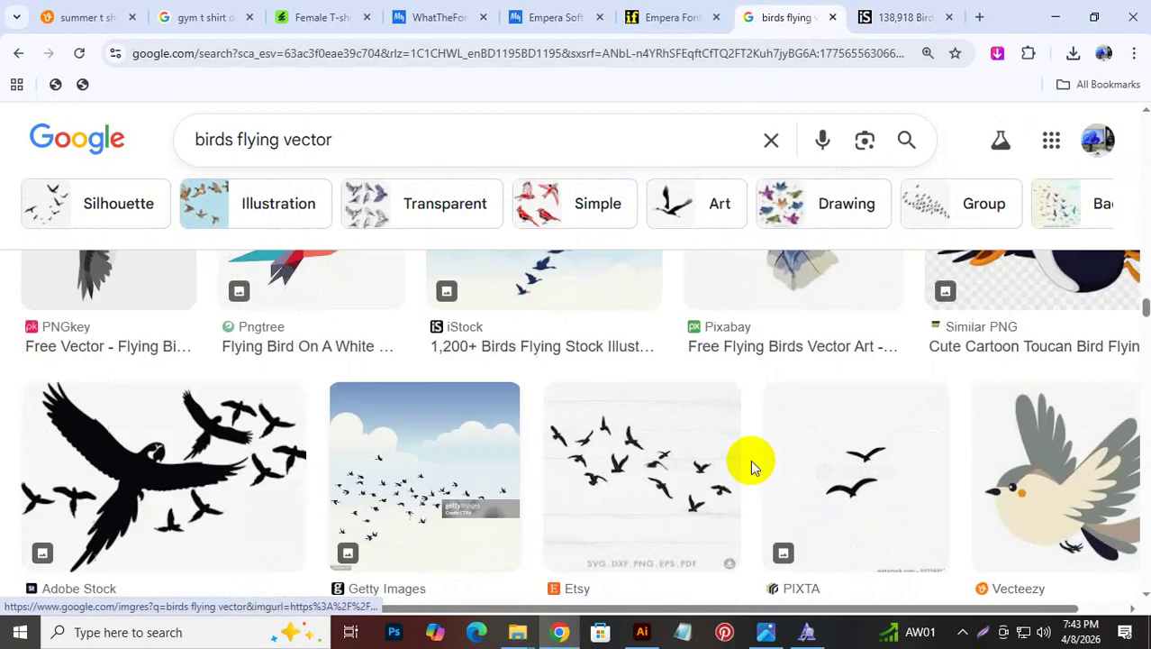
{"action": "scroll", "coordinate": [753, 467], "scroll_direction": "down", "scroll_amount": 6}
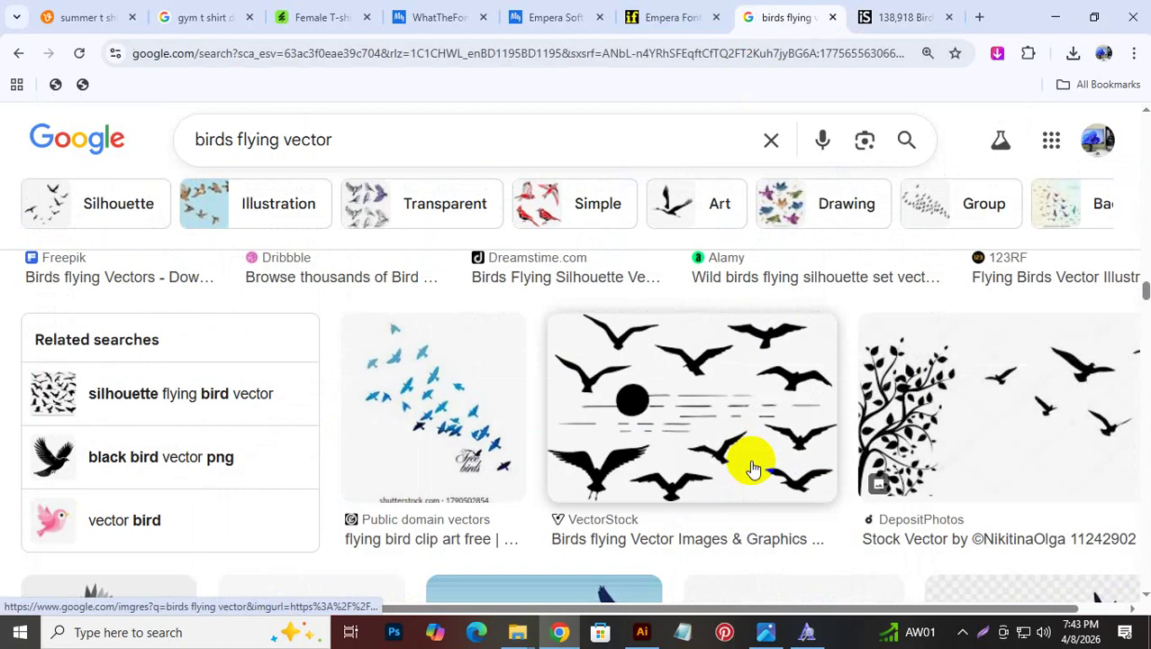
{"action": "left_click", "coordinate": [727, 385]}
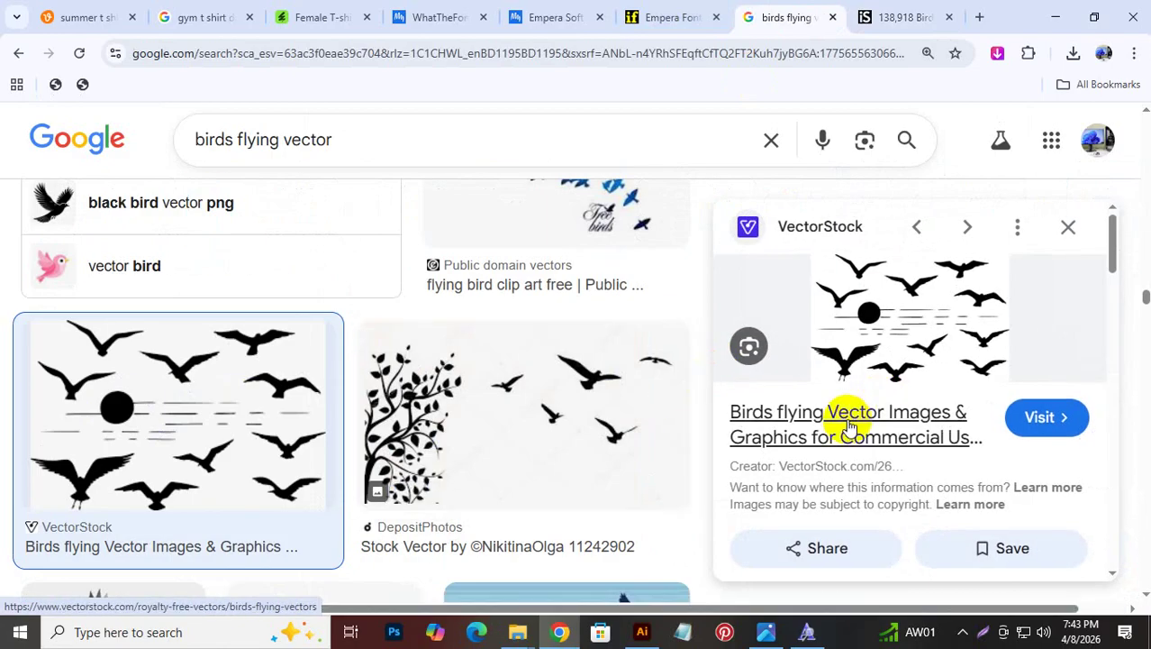
{"action": "left_click", "coordinate": [848, 423]}
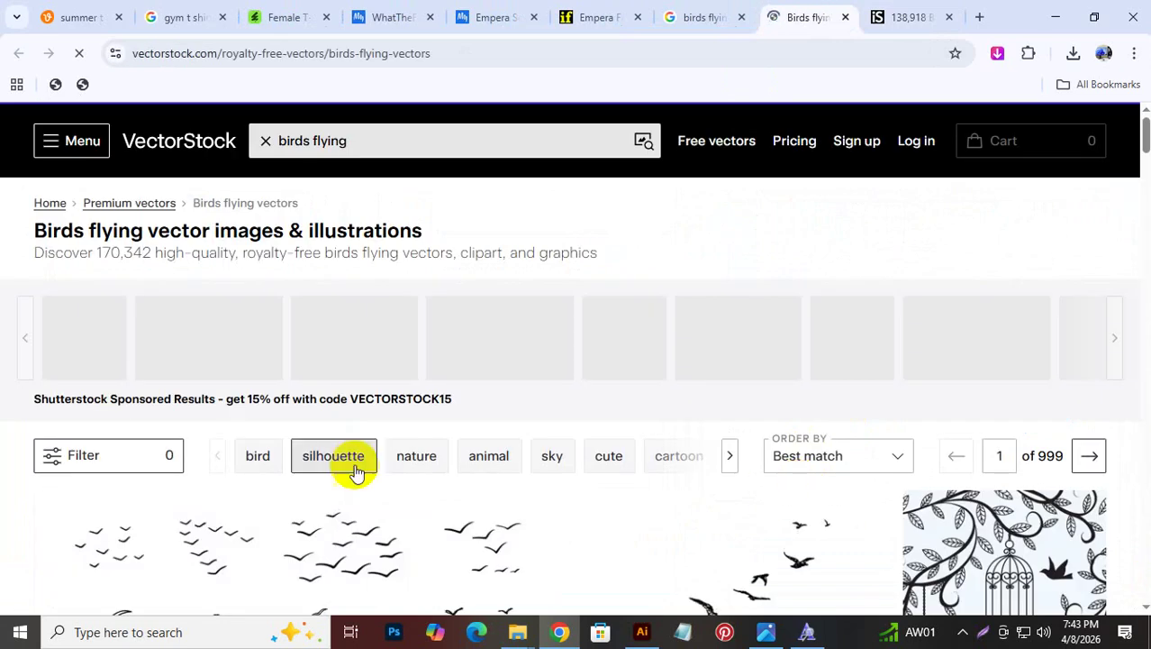
Browse VectorStock's birds flying results and open the Seagulls Silhouettes - Flying Birds Set image
{"action": "scroll", "coordinate": [334, 466], "scroll_direction": "down", "scroll_amount": 2}
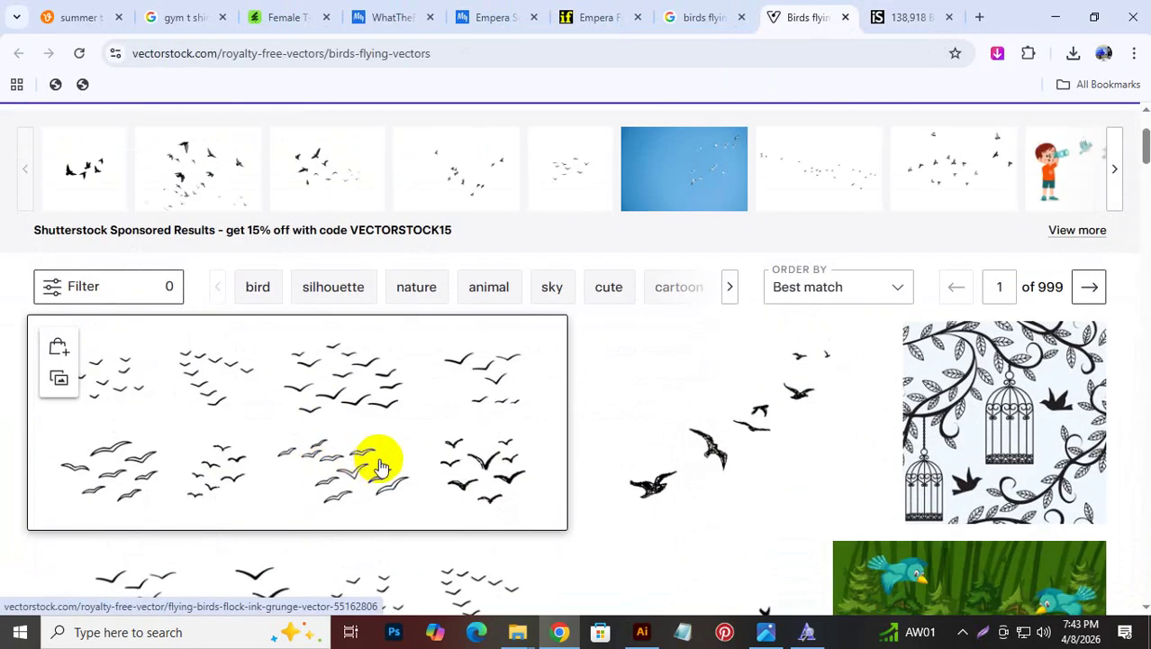
{"action": "scroll", "coordinate": [378, 467], "scroll_direction": "down", "scroll_amount": 2}
{"action": "scroll", "coordinate": [496, 483], "scroll_direction": "down", "scroll_amount": 8}
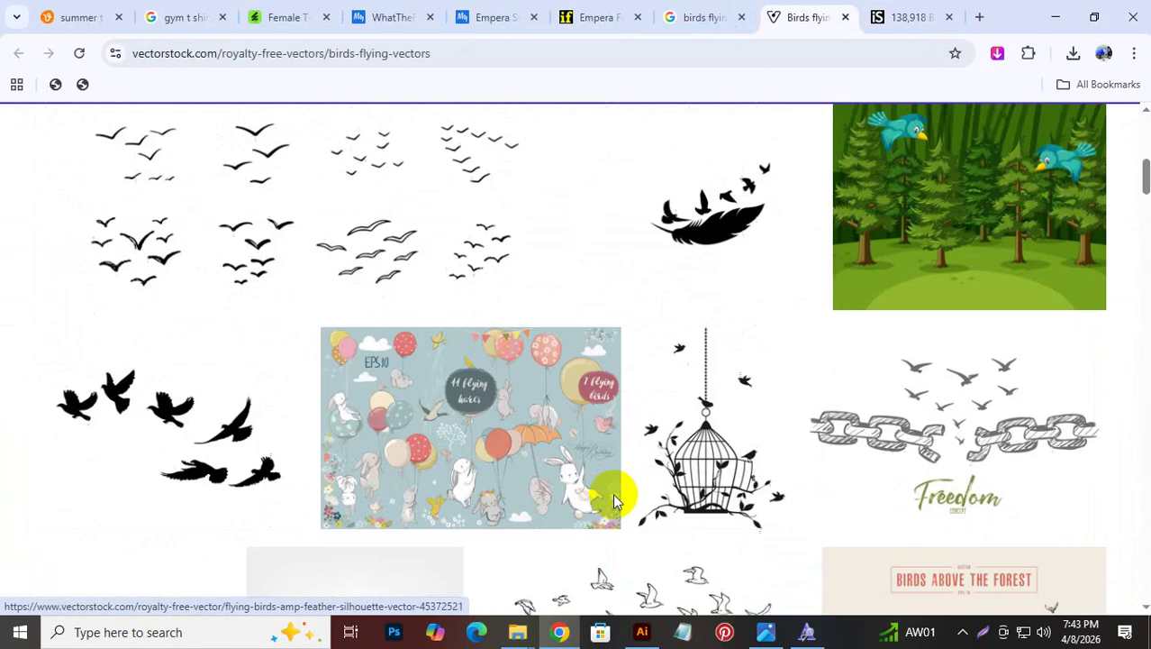
{"action": "scroll", "coordinate": [601, 498], "scroll_direction": "down", "scroll_amount": 2}
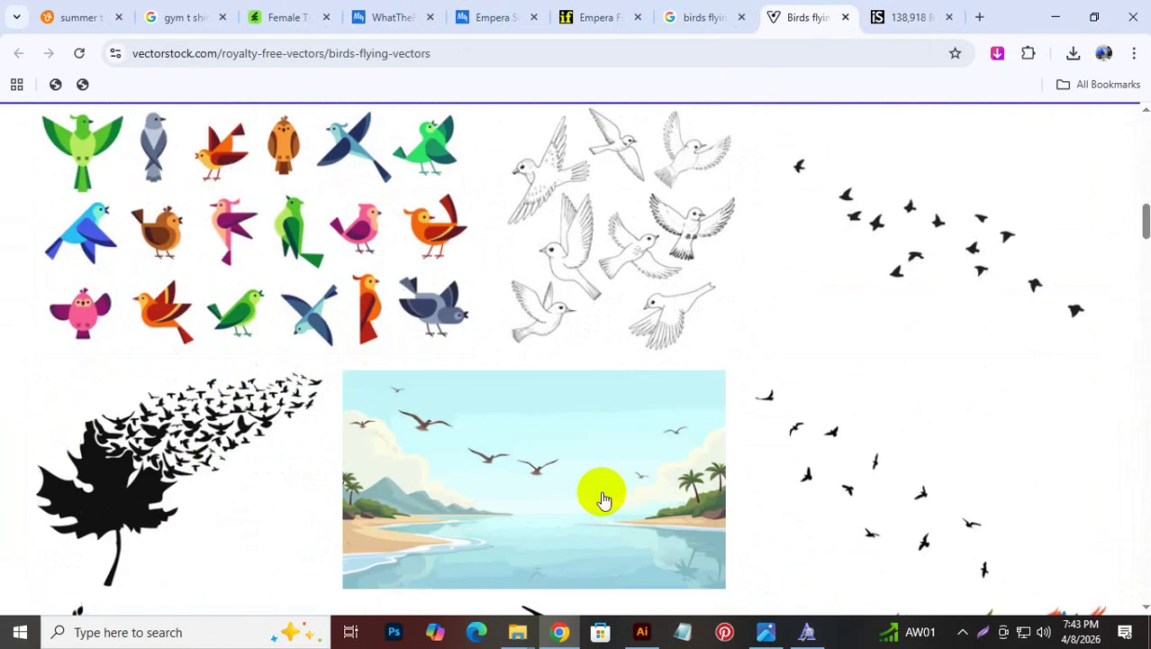
{"action": "scroll", "coordinate": [601, 497], "scroll_direction": "up", "scroll_amount": 6}
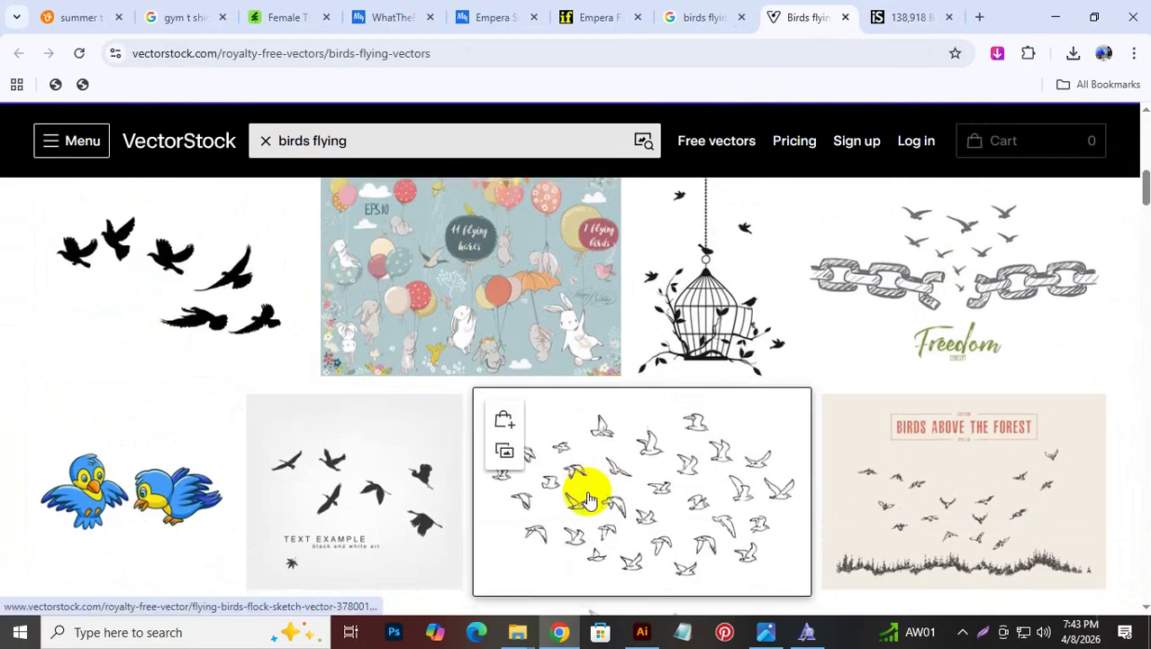
{"action": "scroll", "coordinate": [587, 486], "scroll_direction": "down", "scroll_amount": 8}
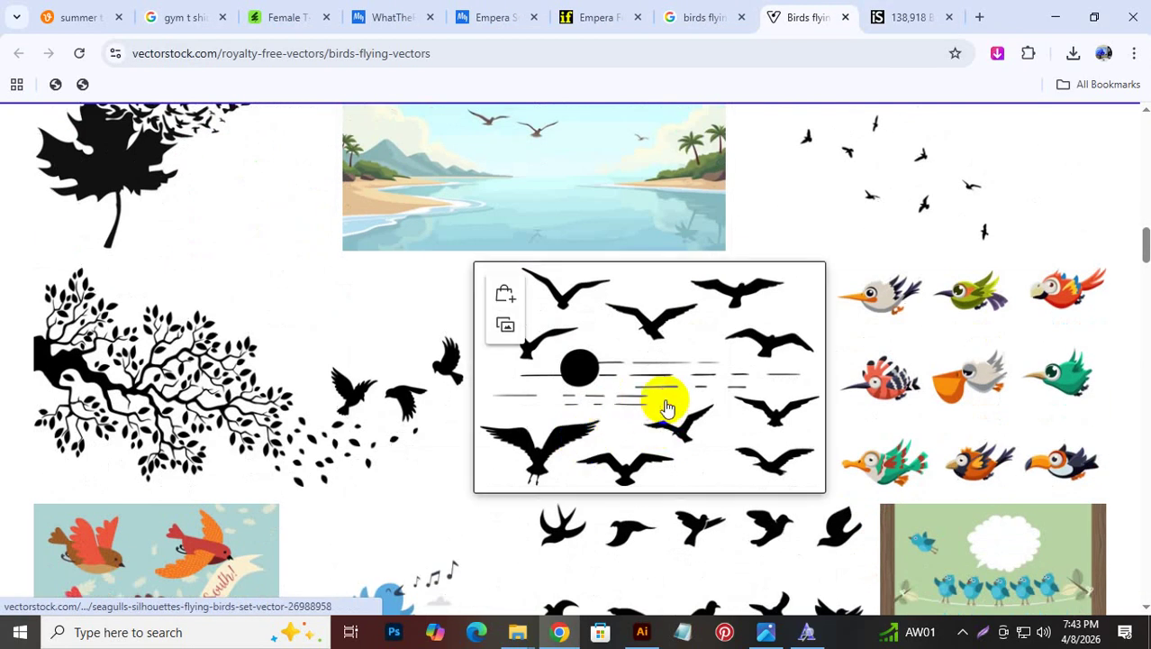
{"action": "scroll", "coordinate": [180, 397], "scroll_direction": "down", "scroll_amount": 1}
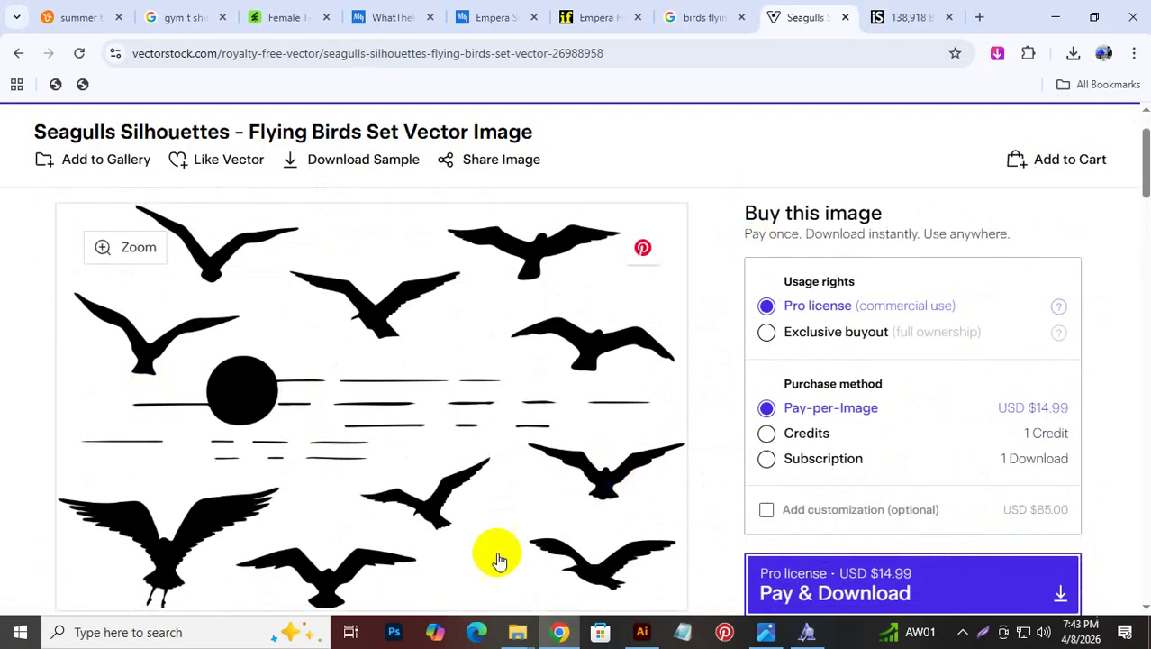
Capture a 586 x 220 px screenshot of the set's lower seagull silhouettes and copy it to the clipboard
{"action": "left_click", "coordinate": [795, 586]}
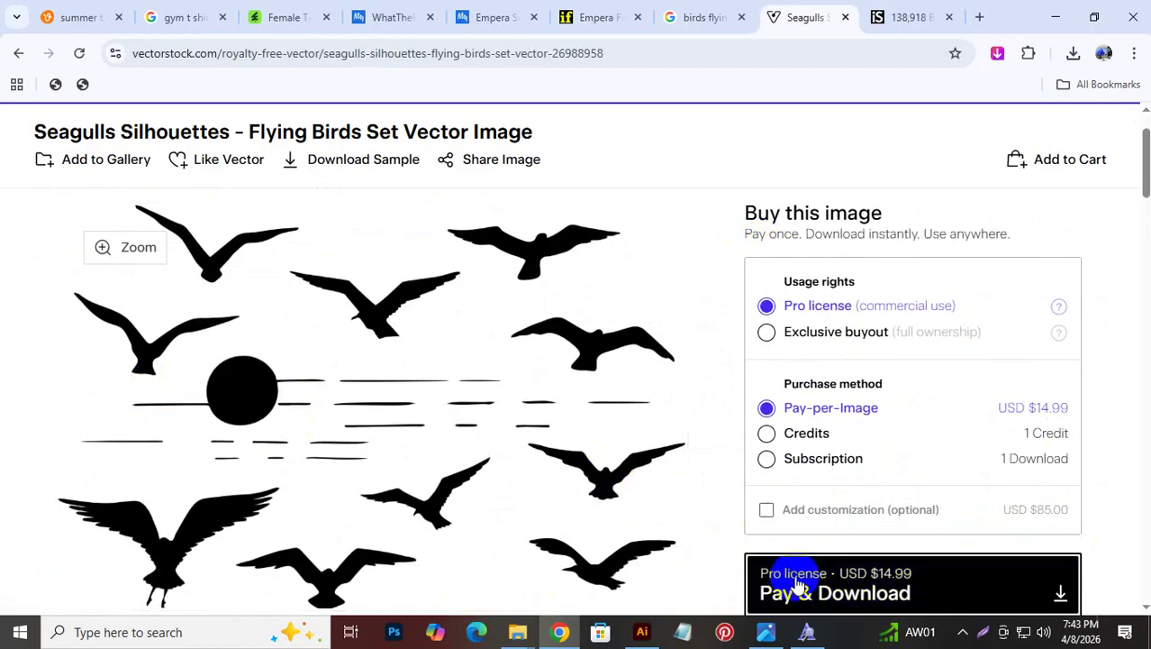
{"action": "scroll", "coordinate": [793, 581], "scroll_direction": "down", "scroll_amount": 1}
{"action": "scroll", "coordinate": [789, 576], "scroll_direction": "down", "scroll_amount": 1}
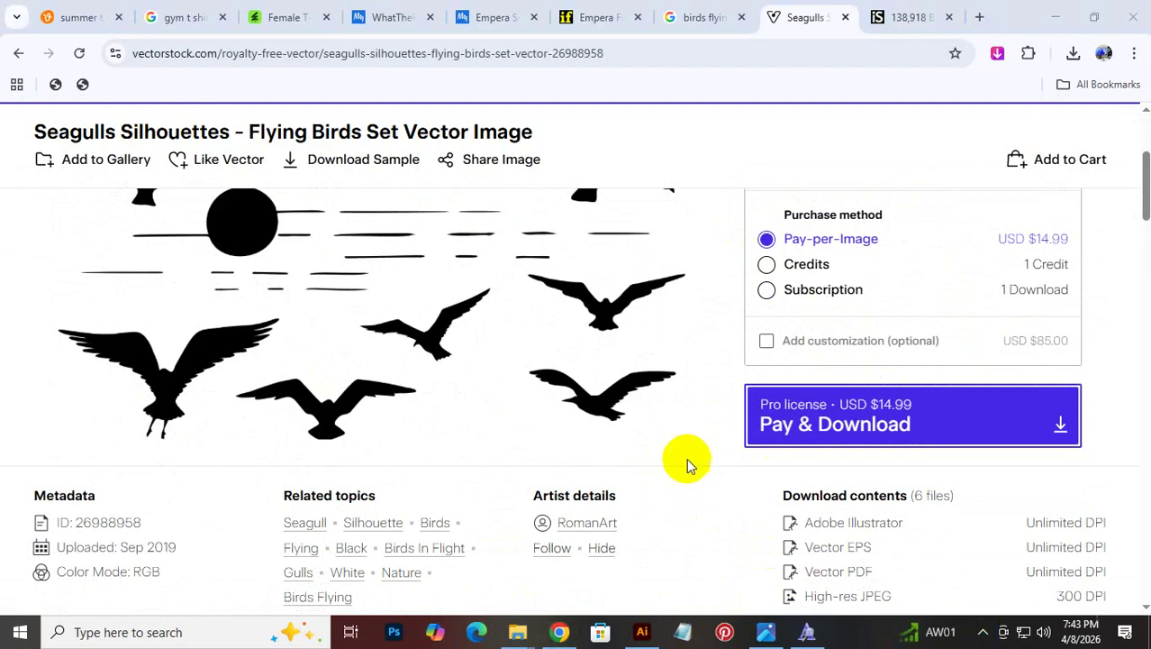
{"action": "key", "text": "alt+Tab"}
{"action": "left_click", "coordinate": [1132, 7]}
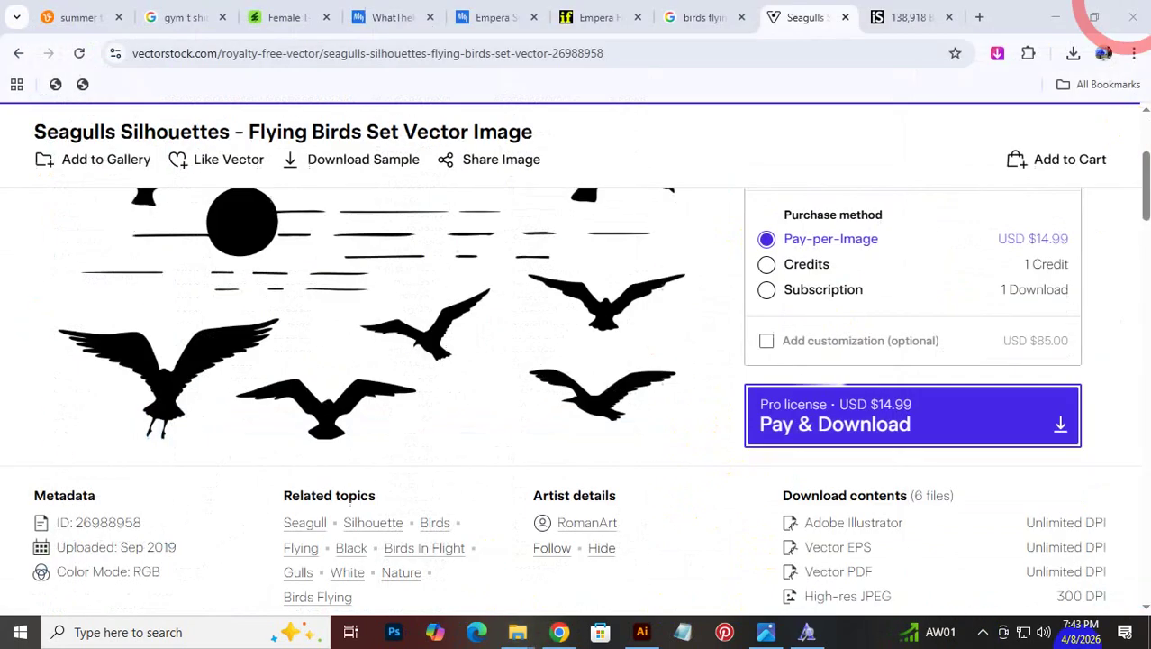
{"action": "left_click", "coordinate": [983, 632]}
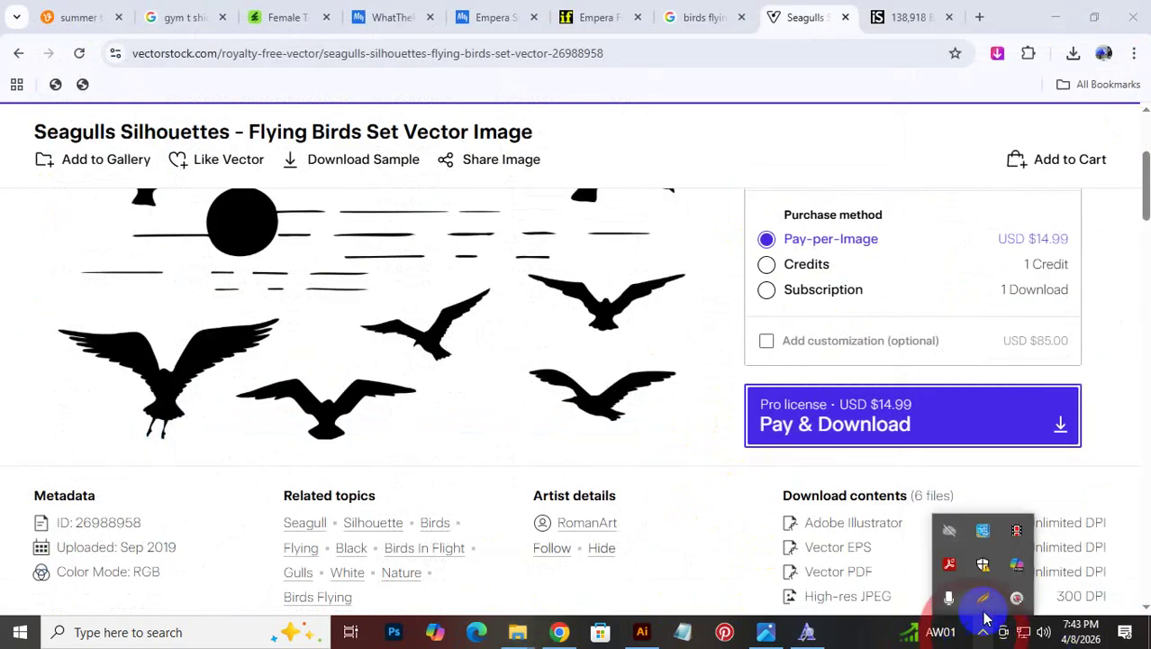
{"action": "left_click", "coordinate": [983, 597]}
{"action": "left_click_drag", "start_coordinate": [719, 446], "coordinate": [223, 261]}
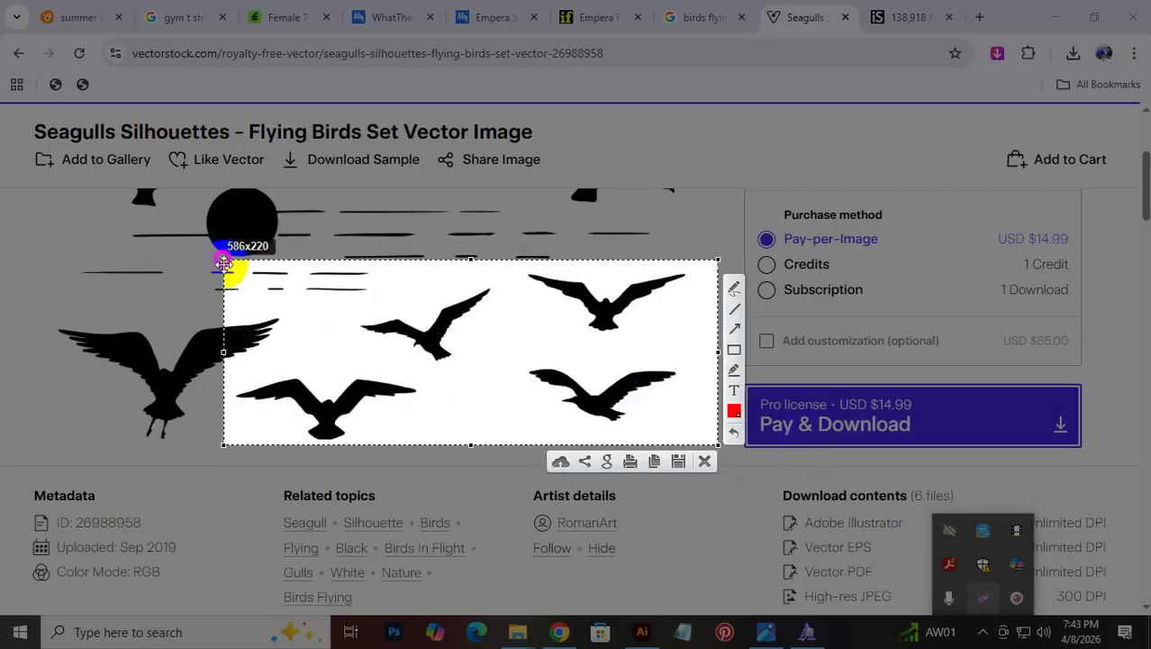
{"action": "left_click", "coordinate": [655, 462]}
Switch to Illustrator, paste the captured seagull image and place it outside the artboard beside the reference artwork
{"action": "left_click", "coordinate": [641, 631]}
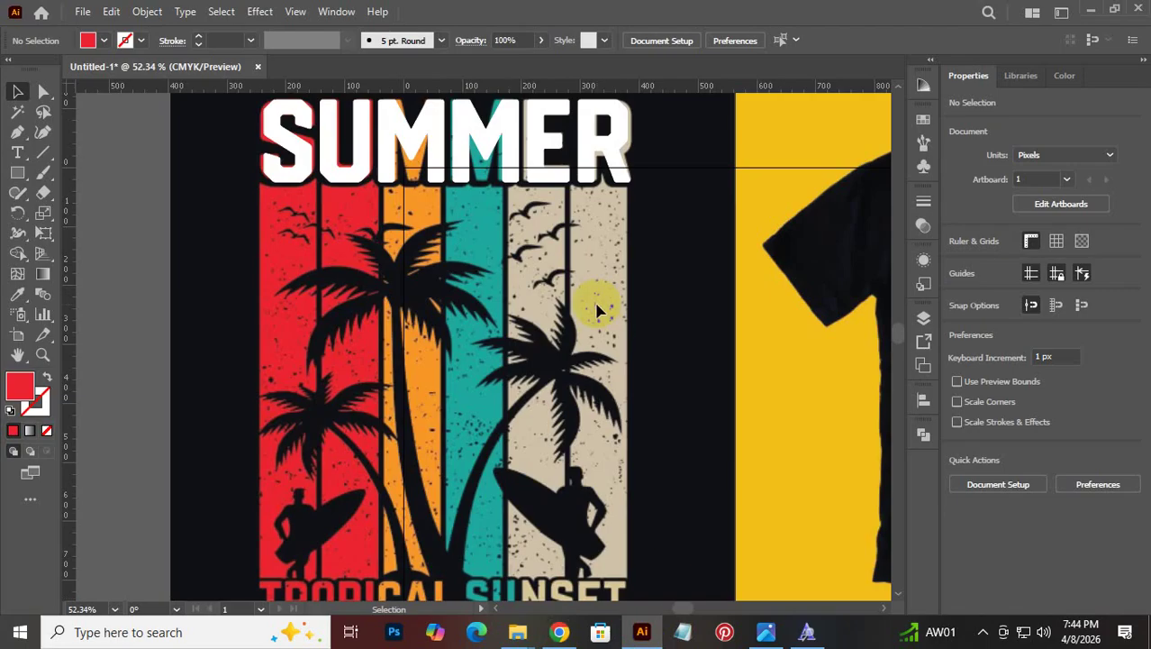
{"action": "key", "text": "ctrl+v"}
{"action": "left_click_drag", "start_coordinate": [506, 367], "coordinate": [319, 337]}
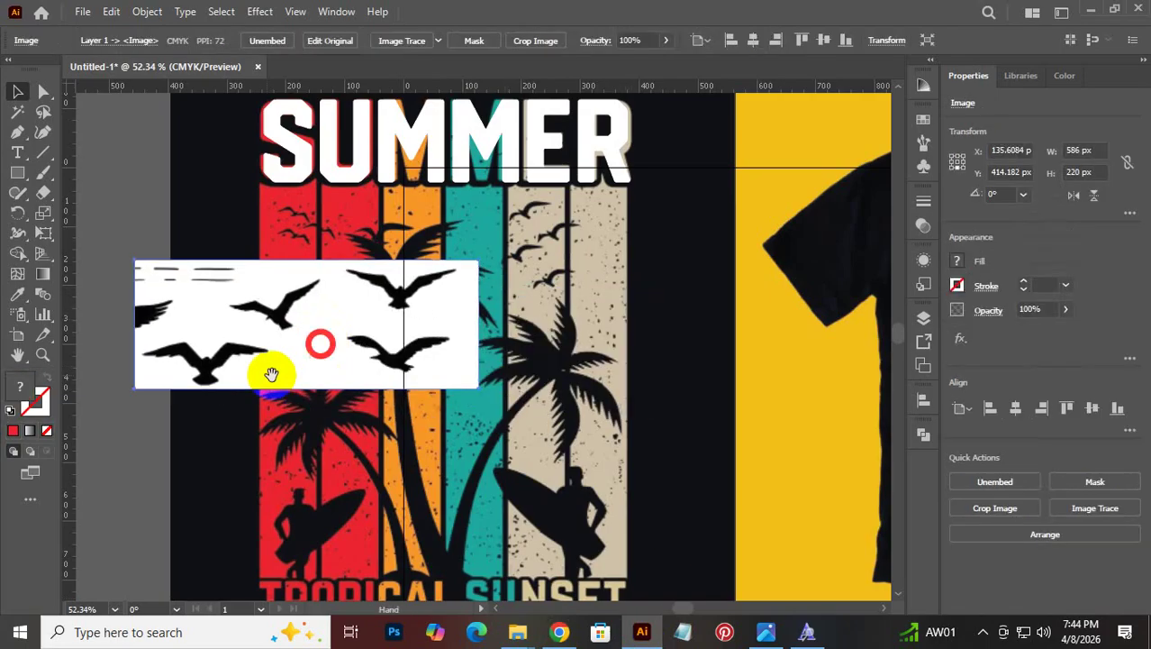
{"action": "left_click_drag", "start_coordinate": [240, 333], "coordinate": [258, 292]}
{"action": "left_click_drag", "start_coordinate": [663, 234], "coordinate": [509, 231]}
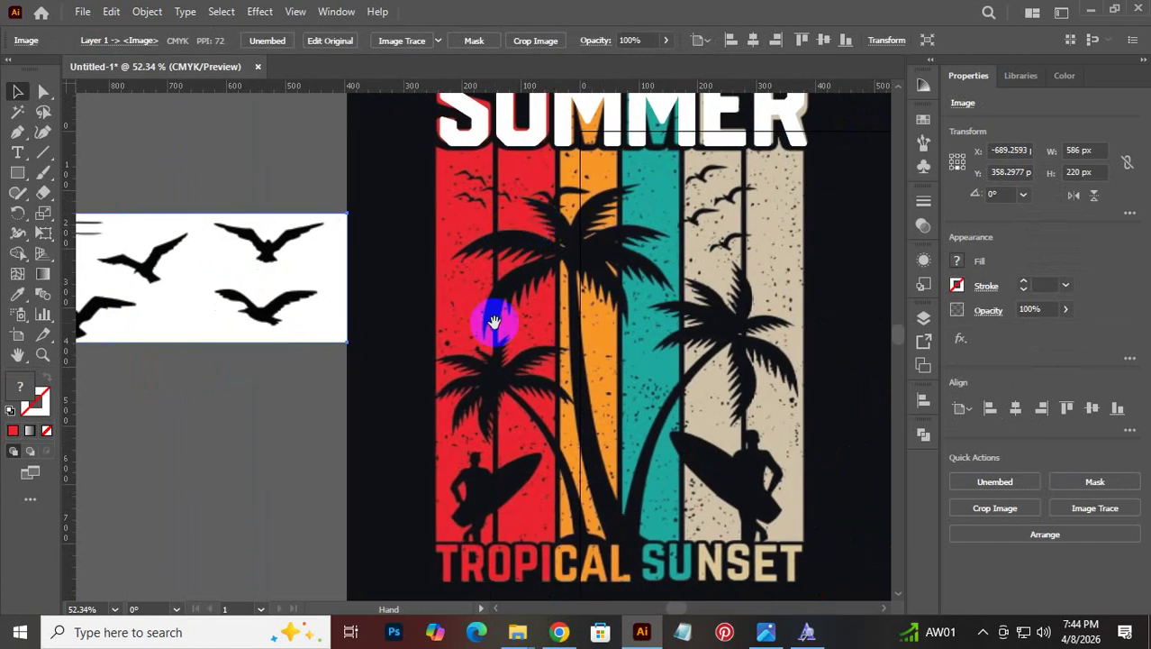
Switch to Chrome and examine the similar images on the VectorStock seagulls page, loading more of them, for other flying bird silhouettes
{"action": "left_click", "coordinate": [571, 634]}
{"action": "scroll", "coordinate": [415, 405], "scroll_direction": "up", "scroll_amount": 5}
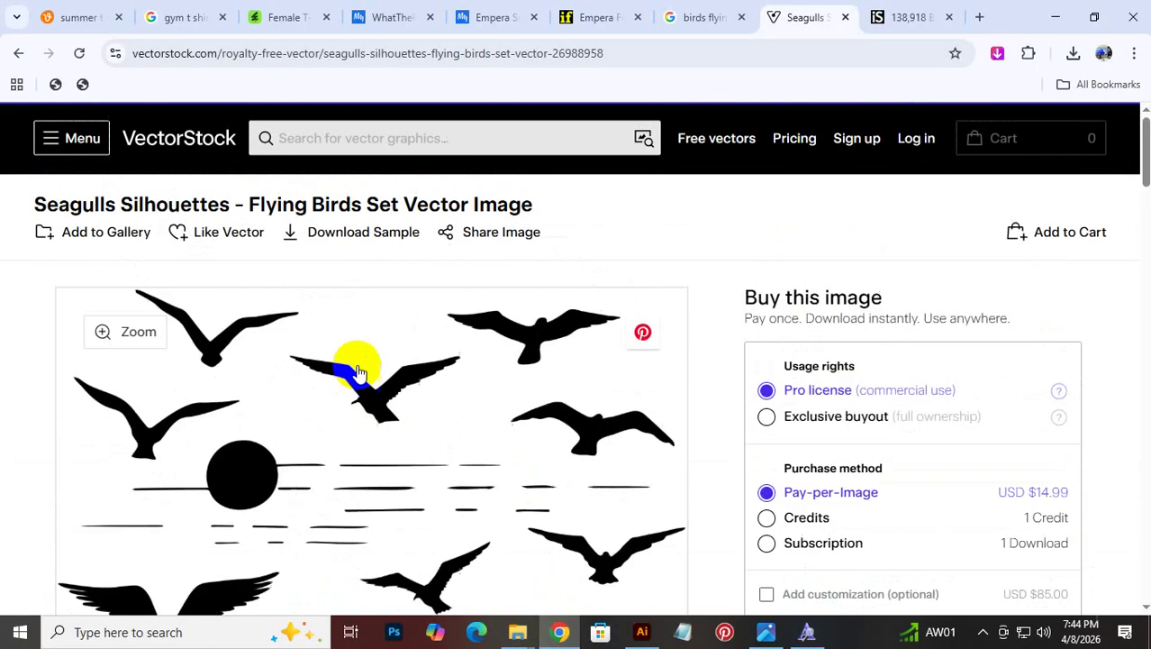
{"action": "scroll", "coordinate": [334, 361], "scroll_direction": "down", "scroll_amount": 10}
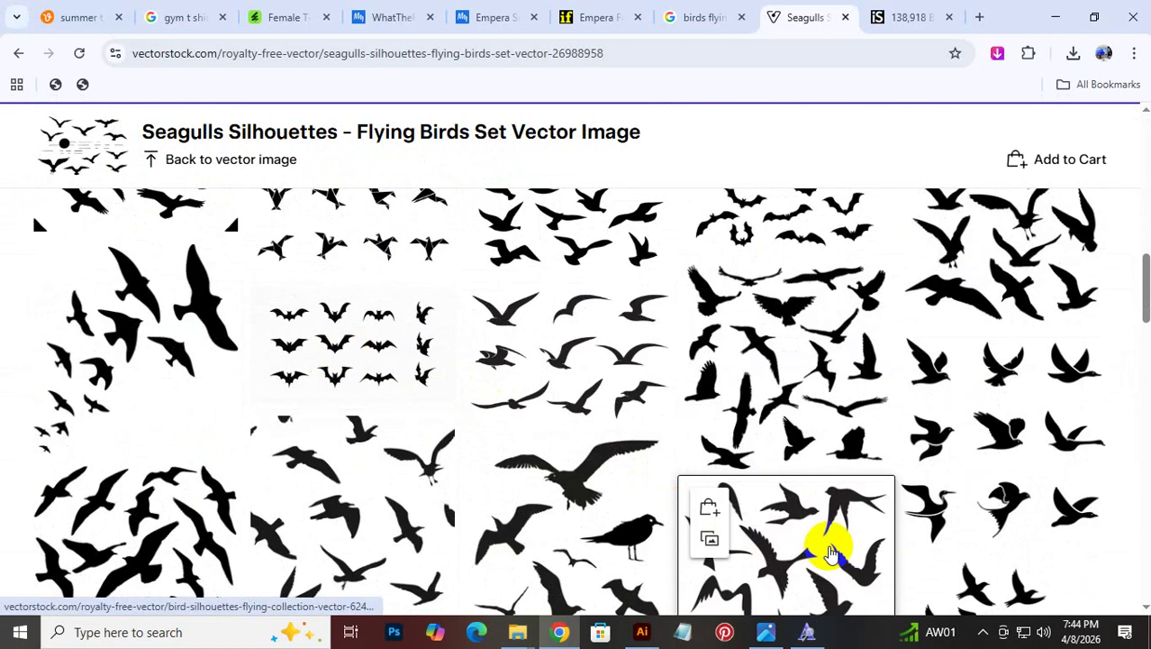
{"action": "scroll", "coordinate": [1064, 531], "scroll_direction": "down", "scroll_amount": 3}
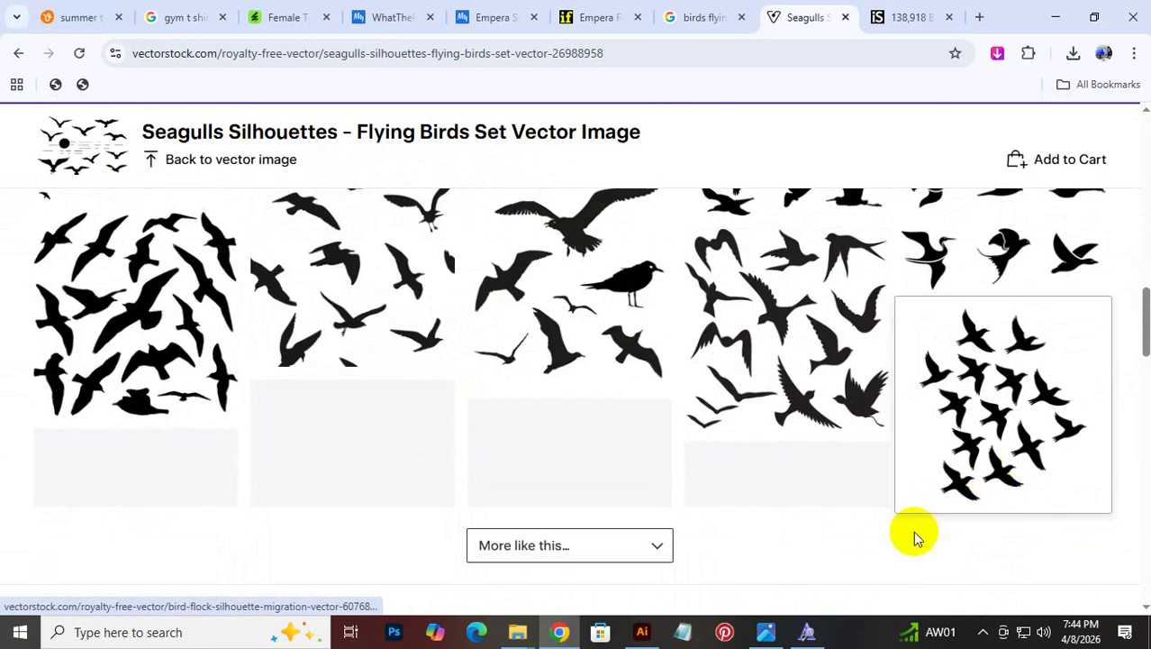
{"action": "left_click", "coordinate": [596, 552]}
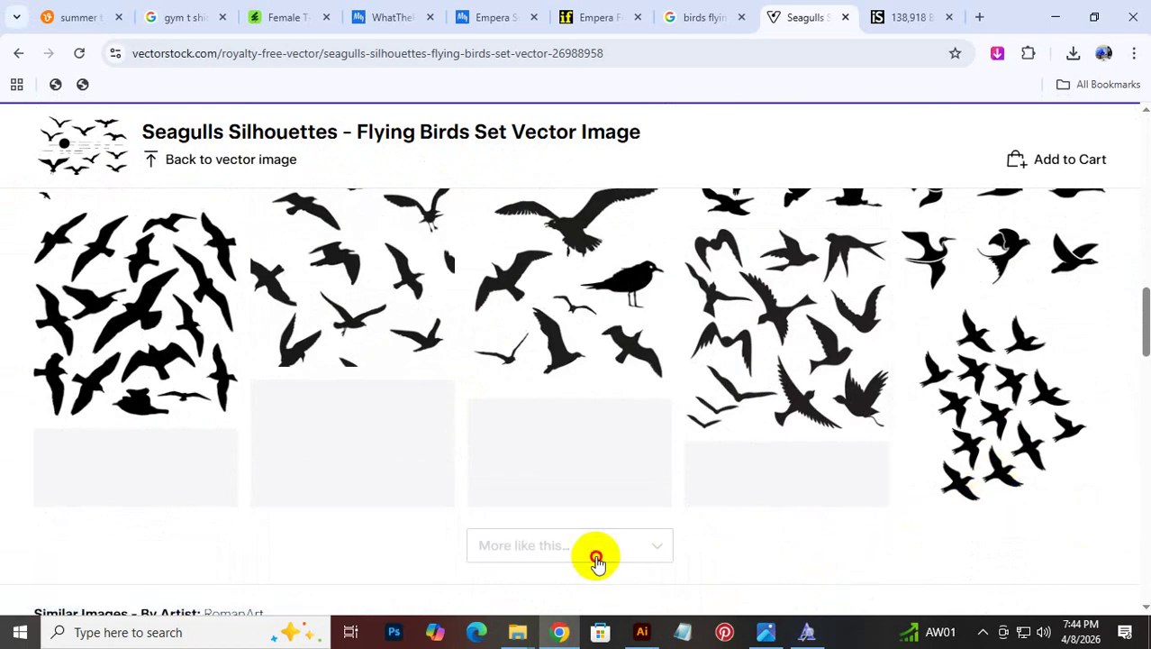
{"action": "scroll", "coordinate": [721, 476], "scroll_direction": "down", "scroll_amount": 2}
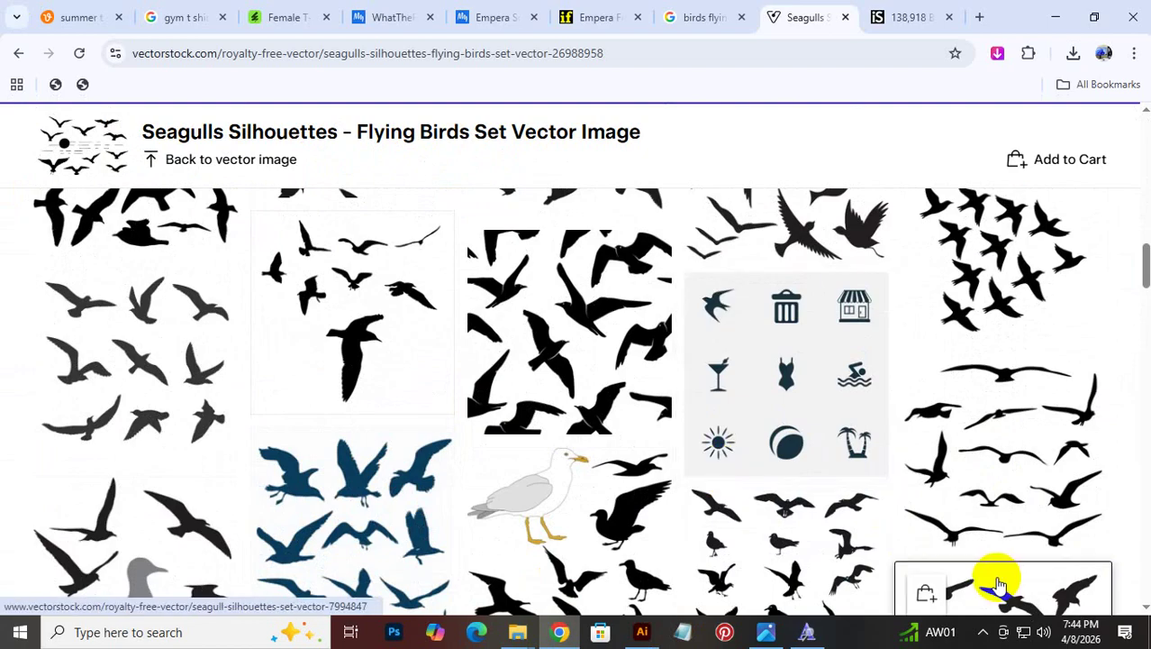
{"action": "scroll", "coordinate": [997, 584], "scroll_direction": "down", "scroll_amount": 4}
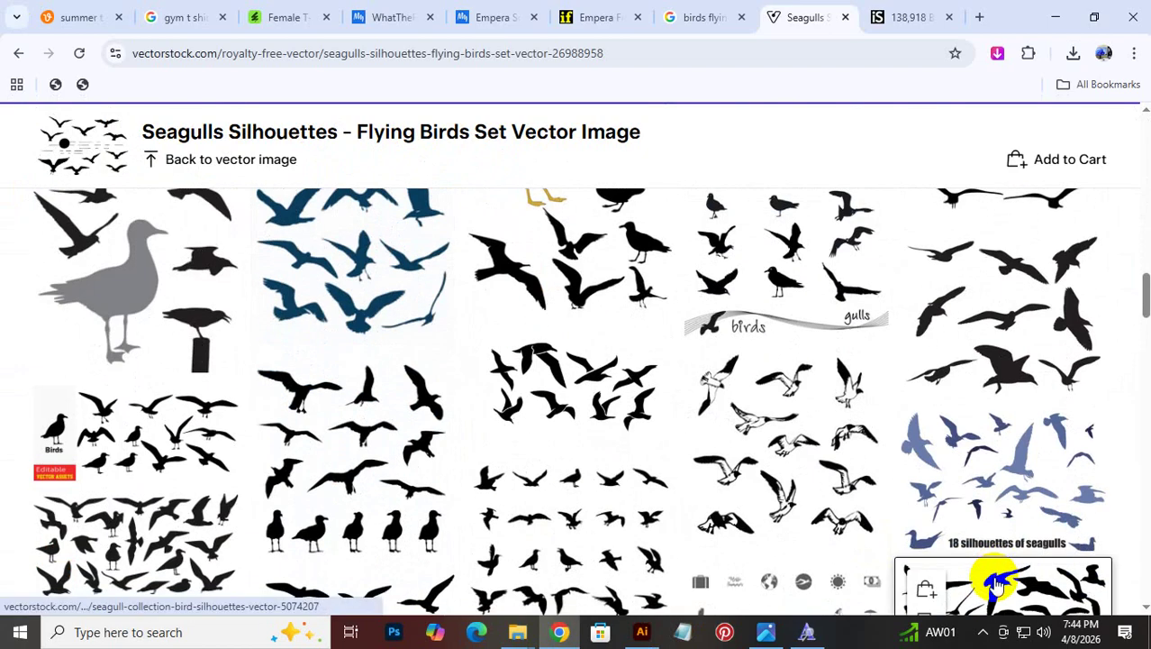
{"action": "scroll", "coordinate": [998, 584], "scroll_direction": "down", "scroll_amount": 2}
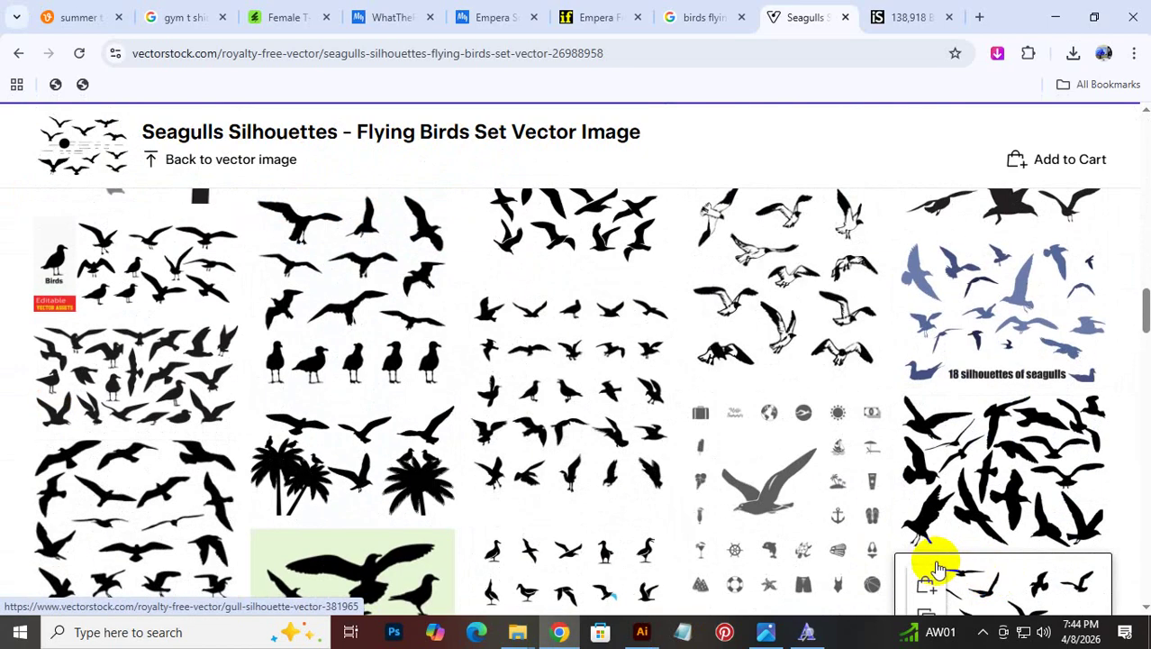
{"action": "scroll", "coordinate": [576, 478], "scroll_direction": "down", "scroll_amount": 4}
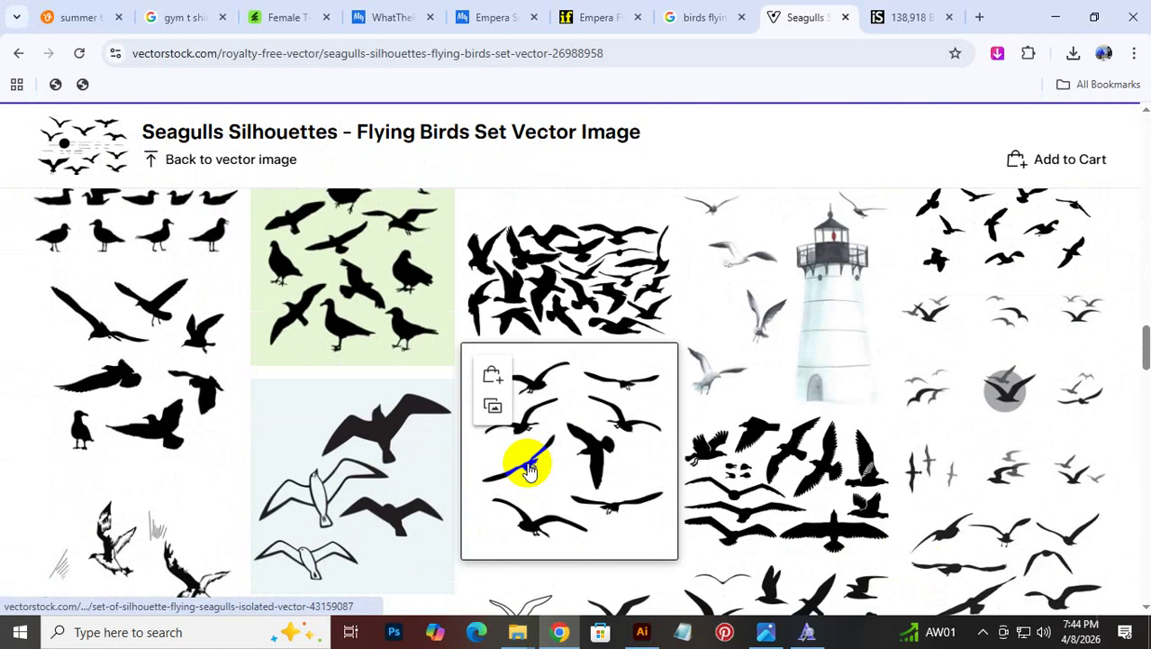
{"action": "scroll", "coordinate": [529, 469], "scroll_direction": "down", "scroll_amount": 2}
{"action": "scroll", "coordinate": [529, 468], "scroll_direction": "down", "scroll_amount": 2}
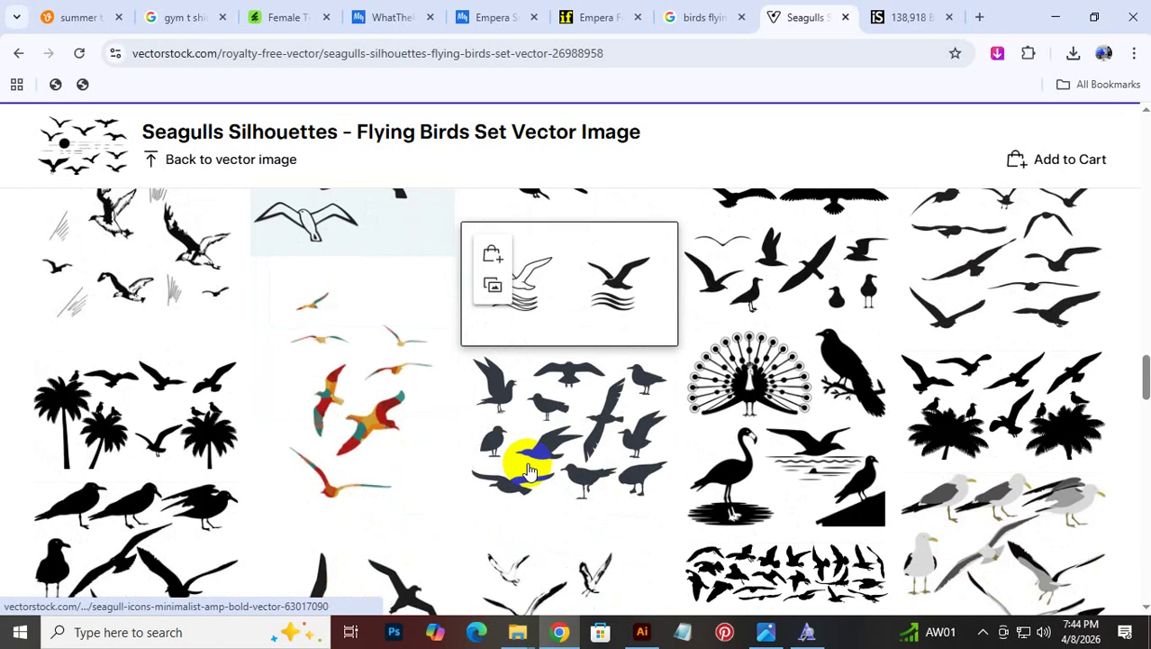
{"action": "scroll", "coordinate": [529, 468], "scroll_direction": "down", "scroll_amount": 7}
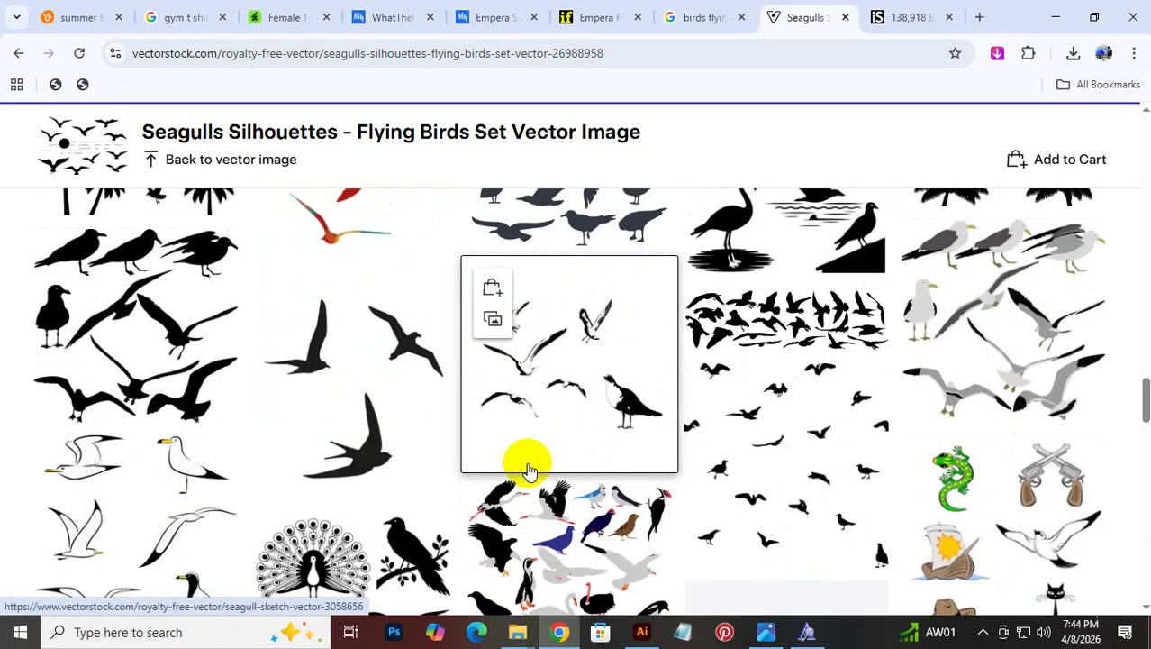
Return to the Google "birds flying vector" image results, close the image preview and look through the results for simpler bird silhouettes
{"action": "left_click", "coordinate": [682, 11]}
{"action": "scroll", "coordinate": [655, 341], "scroll_direction": "down", "scroll_amount": 3}
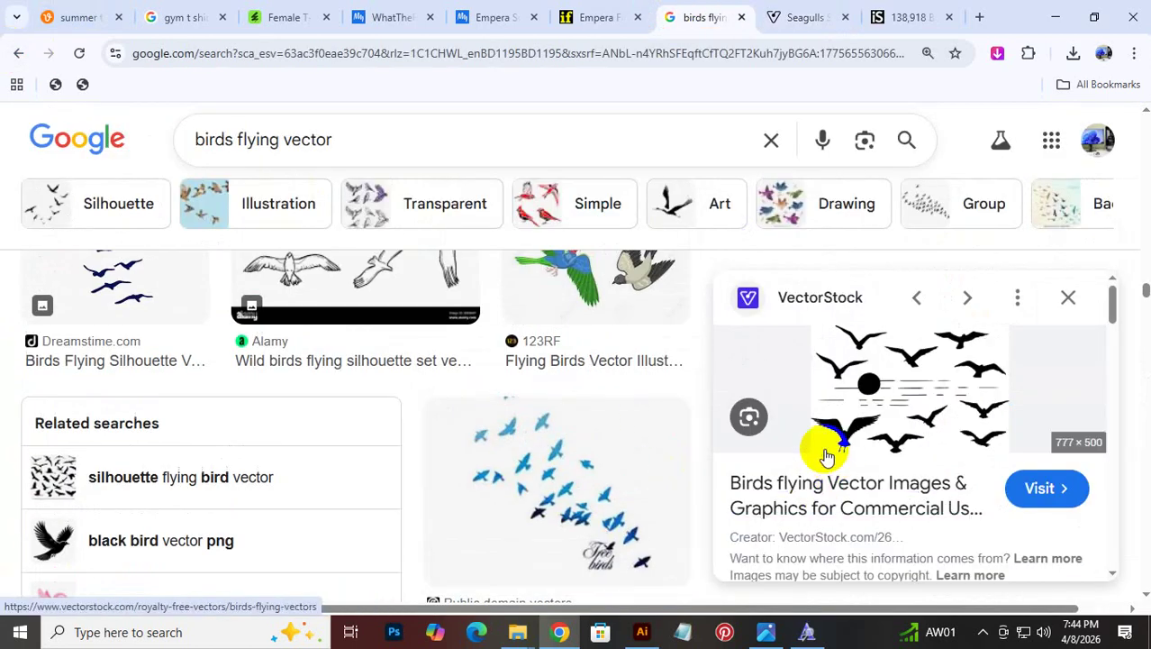
{"action": "scroll", "coordinate": [306, 369], "scroll_direction": "down", "scroll_amount": 5}
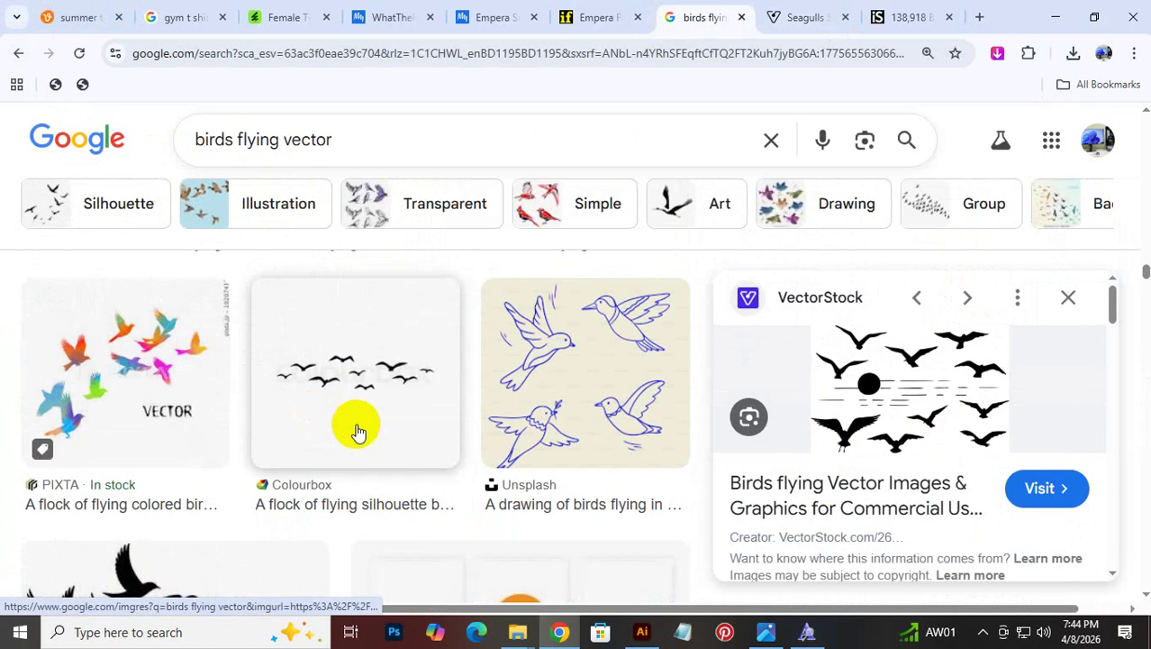
{"action": "scroll", "coordinate": [374, 453], "scroll_direction": "down", "scroll_amount": 5}
{"action": "scroll", "coordinate": [395, 449], "scroll_direction": "down", "scroll_amount": 5}
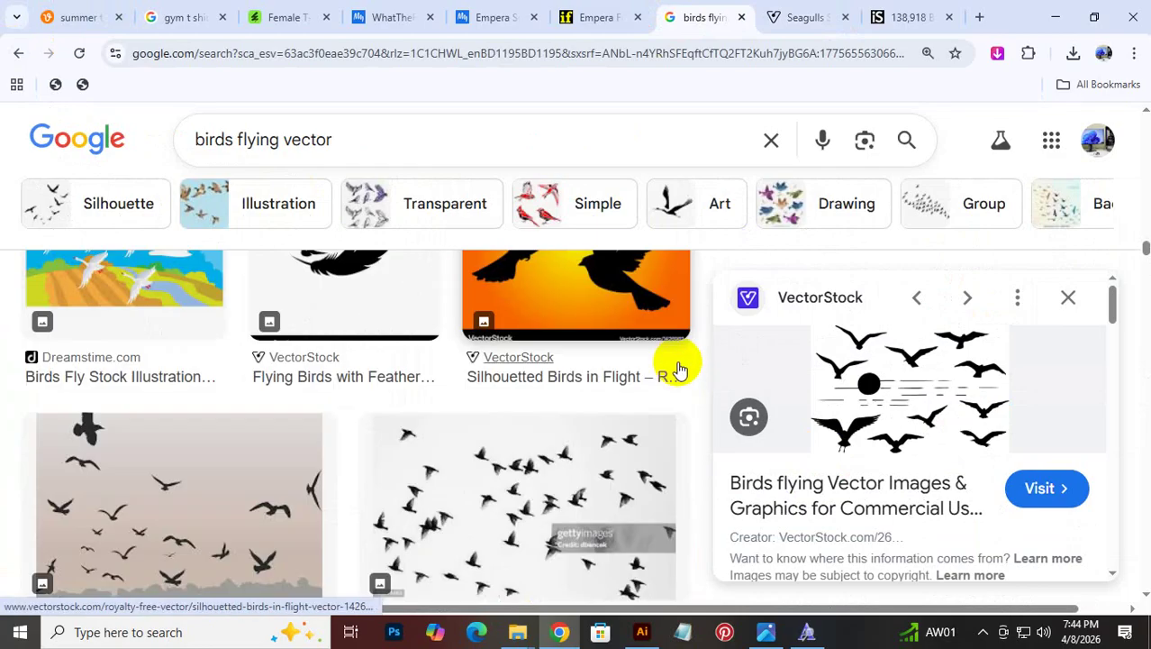
{"action": "left_click", "coordinate": [1071, 300]}
{"action": "scroll", "coordinate": [912, 437], "scroll_direction": "up", "scroll_amount": 10}
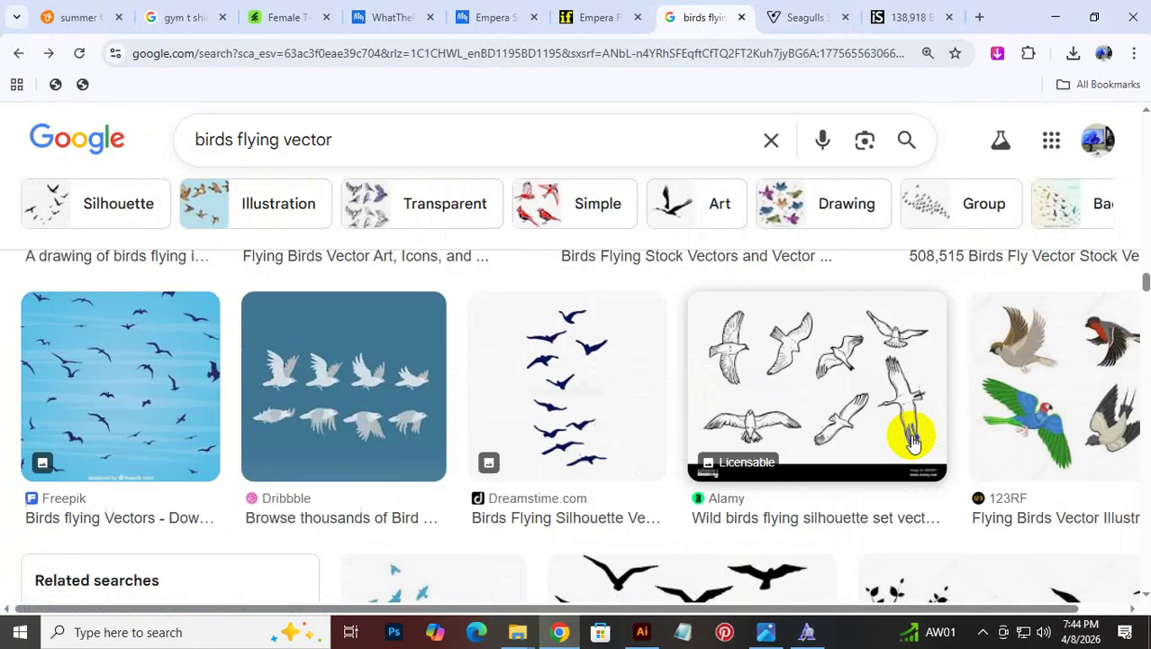
{"action": "scroll", "coordinate": [904, 448], "scroll_direction": "up", "scroll_amount": 5}
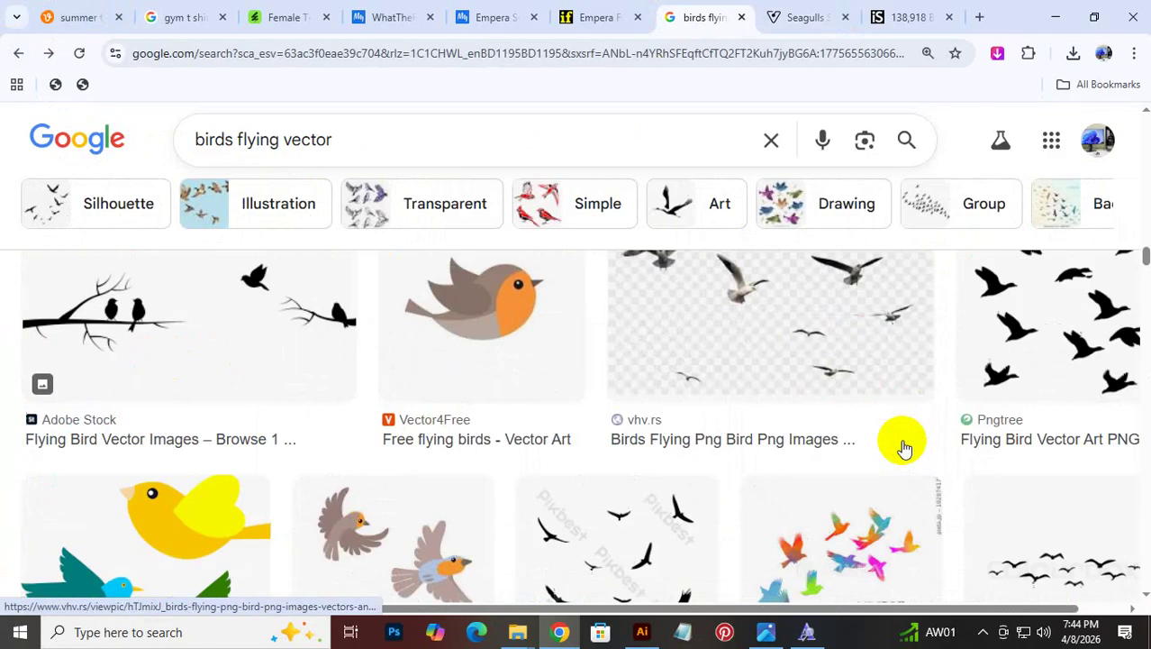
{"action": "scroll", "coordinate": [905, 448], "scroll_direction": "up", "scroll_amount": 6}
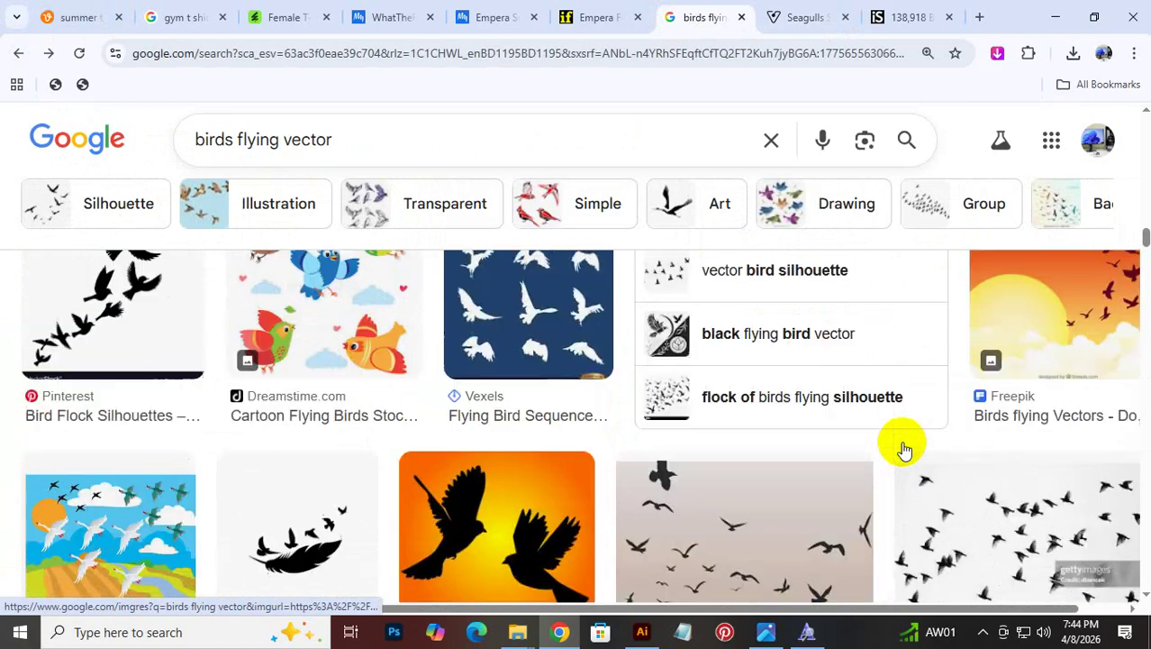
{"action": "scroll", "coordinate": [905, 451], "scroll_direction": "up", "scroll_amount": 5}
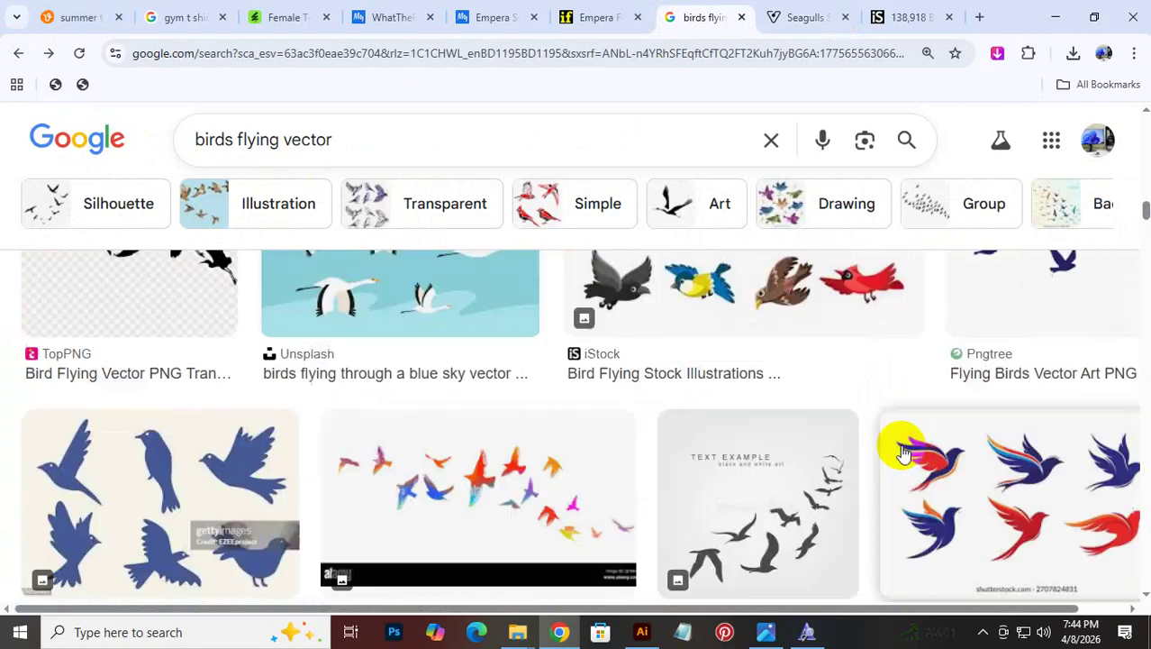
{"action": "scroll", "coordinate": [902, 451], "scroll_direction": "up", "scroll_amount": 2}
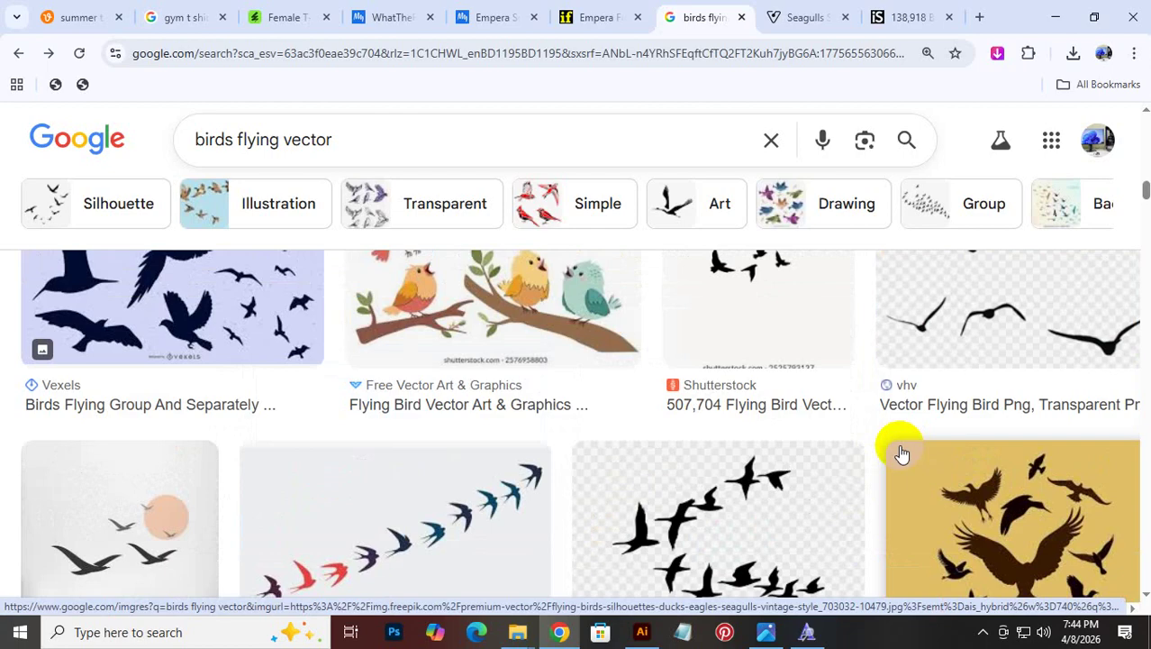
{"action": "scroll", "coordinate": [902, 453], "scroll_direction": "up", "scroll_amount": 2}
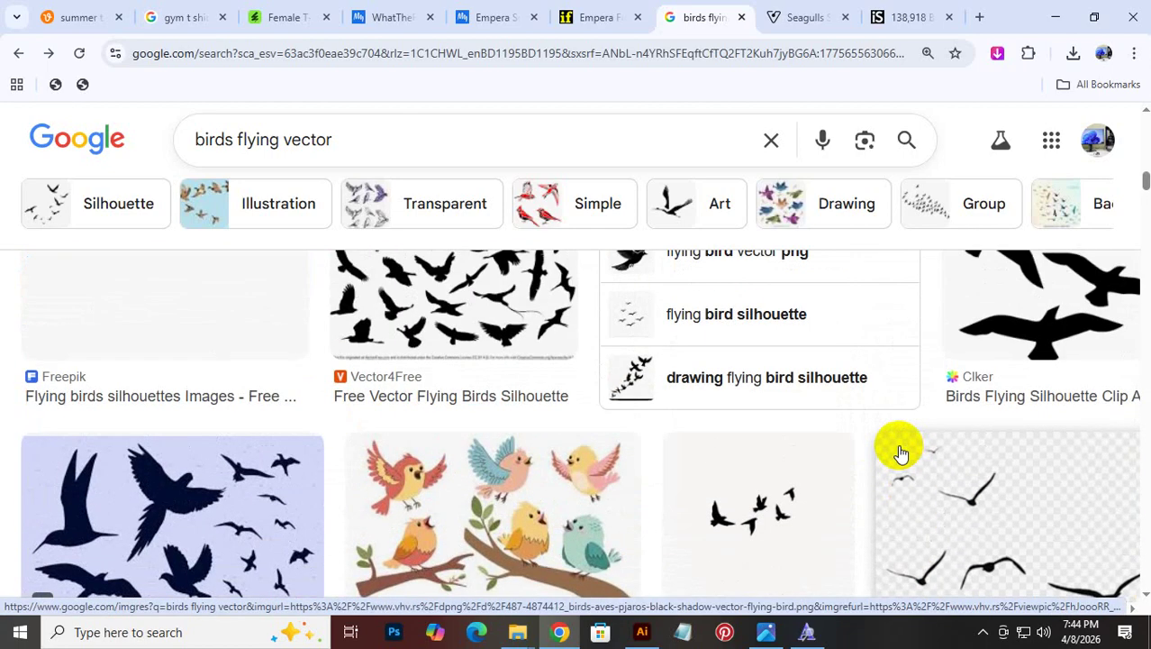
Run the related search "flying bird silhouette" and open the Pinterest board behind the image of three gliding birds
{"action": "left_click", "coordinate": [714, 313]}
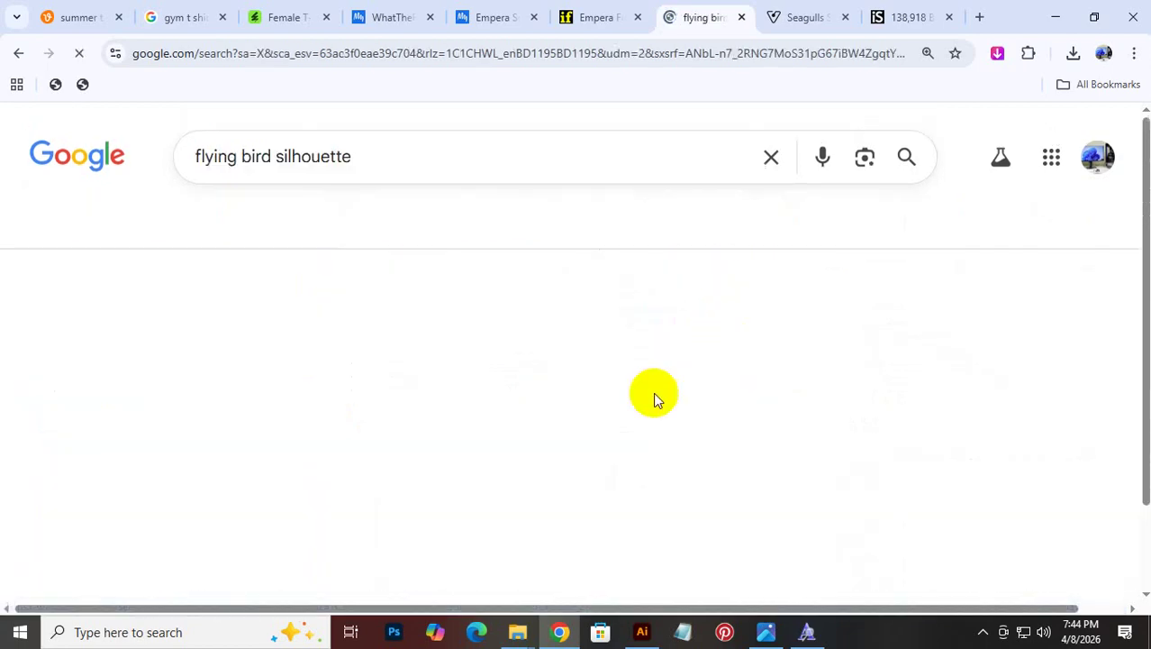
{"action": "scroll", "coordinate": [628, 389], "scroll_direction": "down", "scroll_amount": 3}
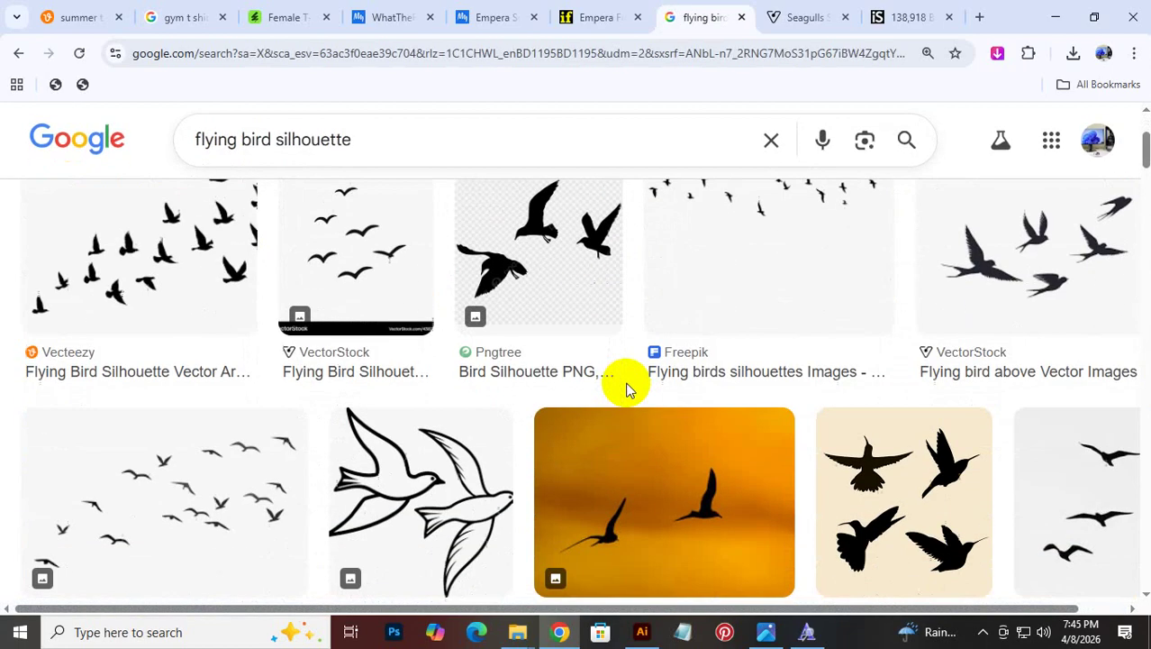
{"action": "left_click", "coordinate": [628, 389]}
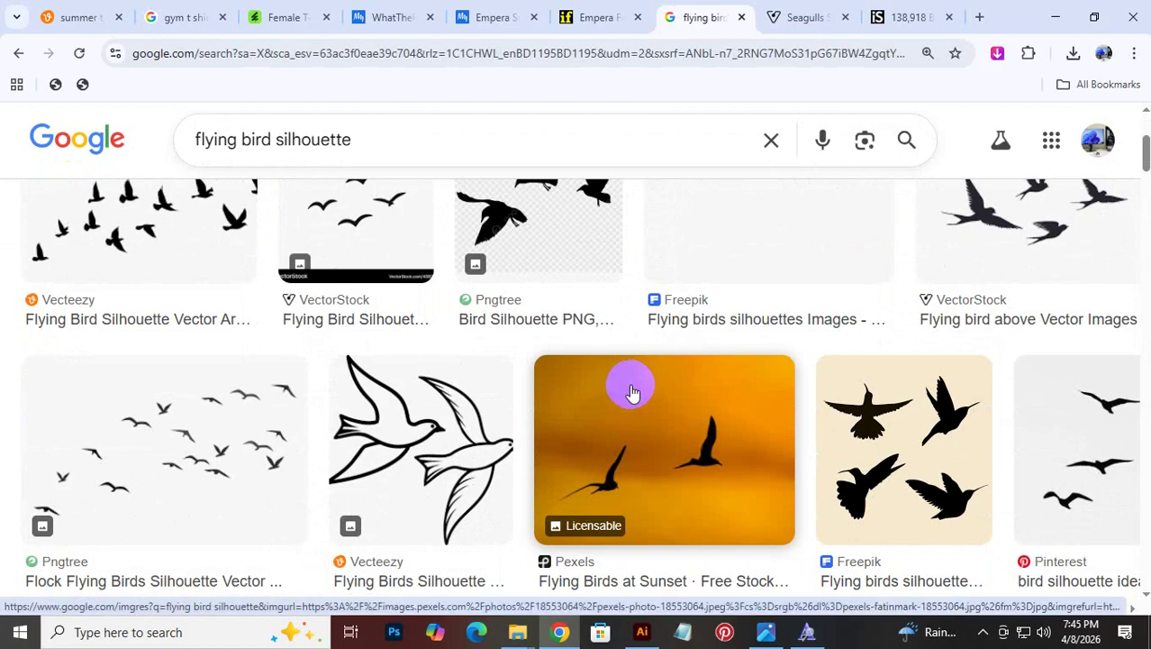
{"action": "left_click", "coordinate": [1063, 498]}
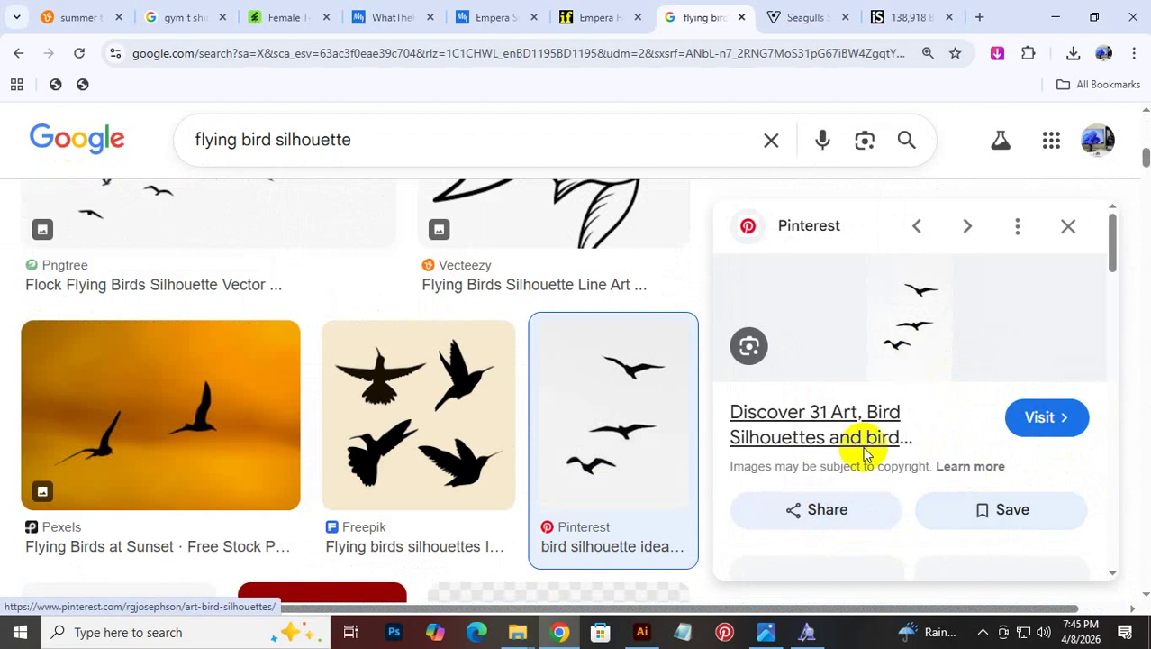
{"action": "left_click", "coordinate": [841, 419]}
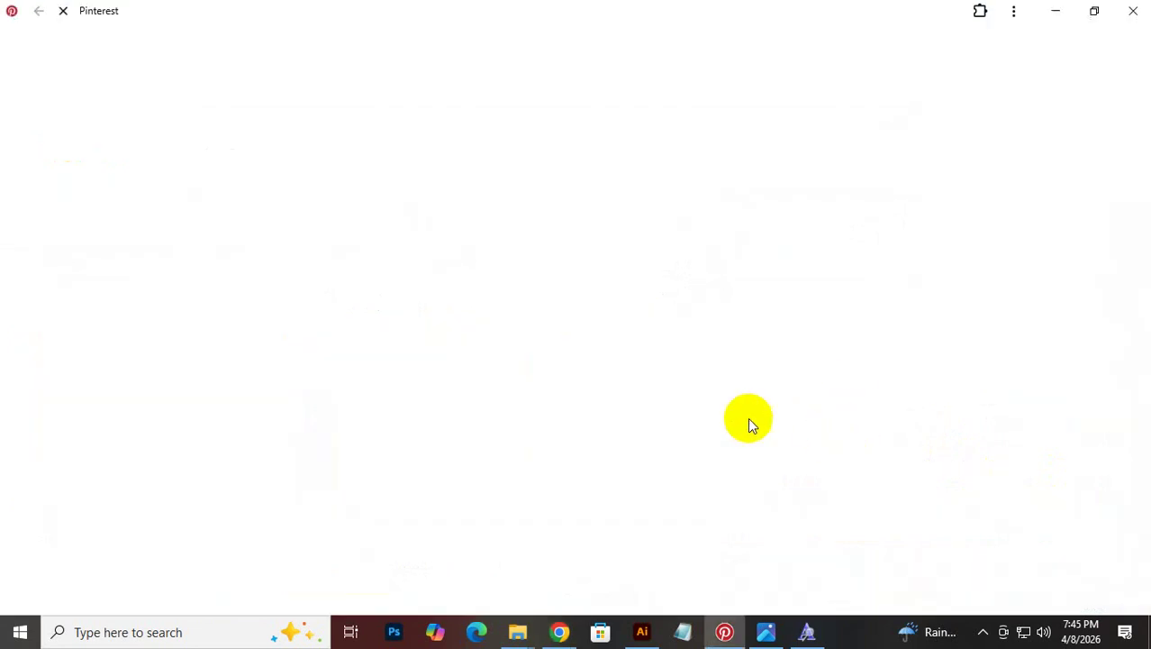
{"action": "left_click", "coordinate": [859, 111]}
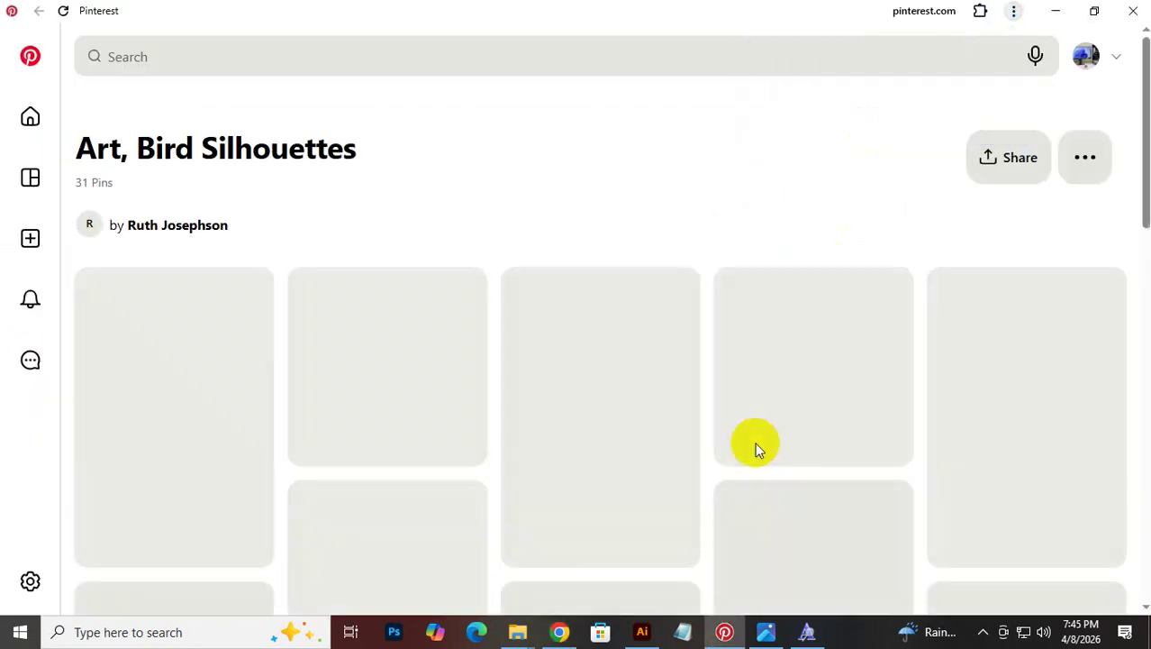
Browse the Art, Bird Silhouettes board and open the pin showing three black birds on a plain light background
{"action": "scroll", "coordinate": [621, 451], "scroll_direction": "down", "scroll_amount": 2}
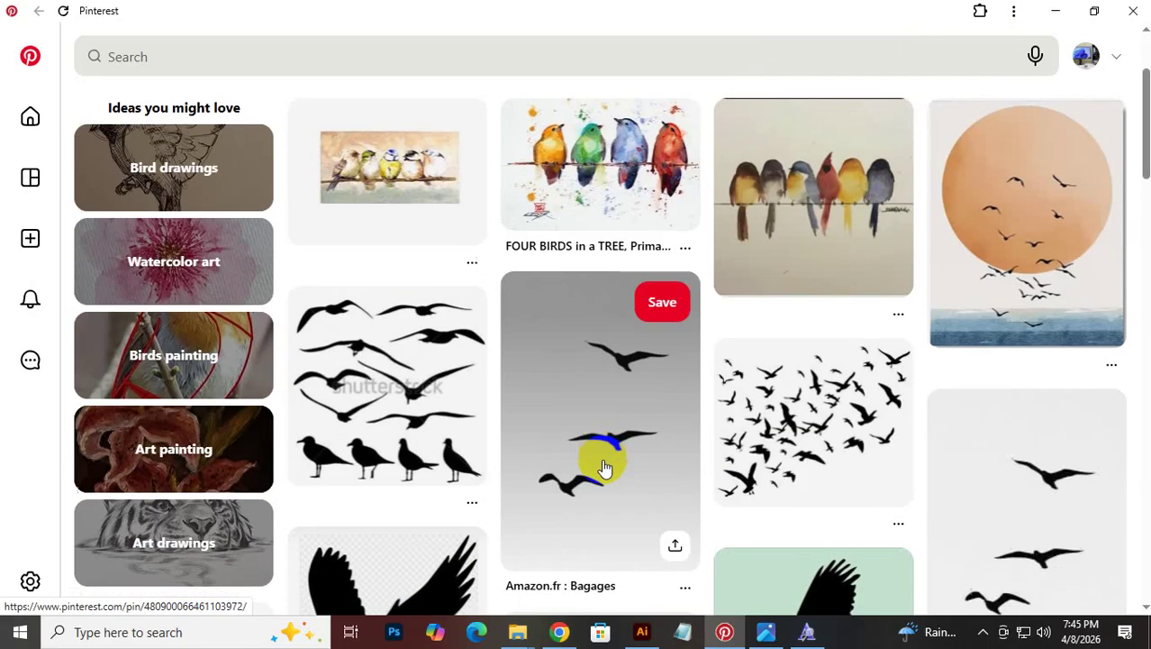
{"action": "scroll", "coordinate": [827, 531], "scroll_direction": "down", "scroll_amount": 1}
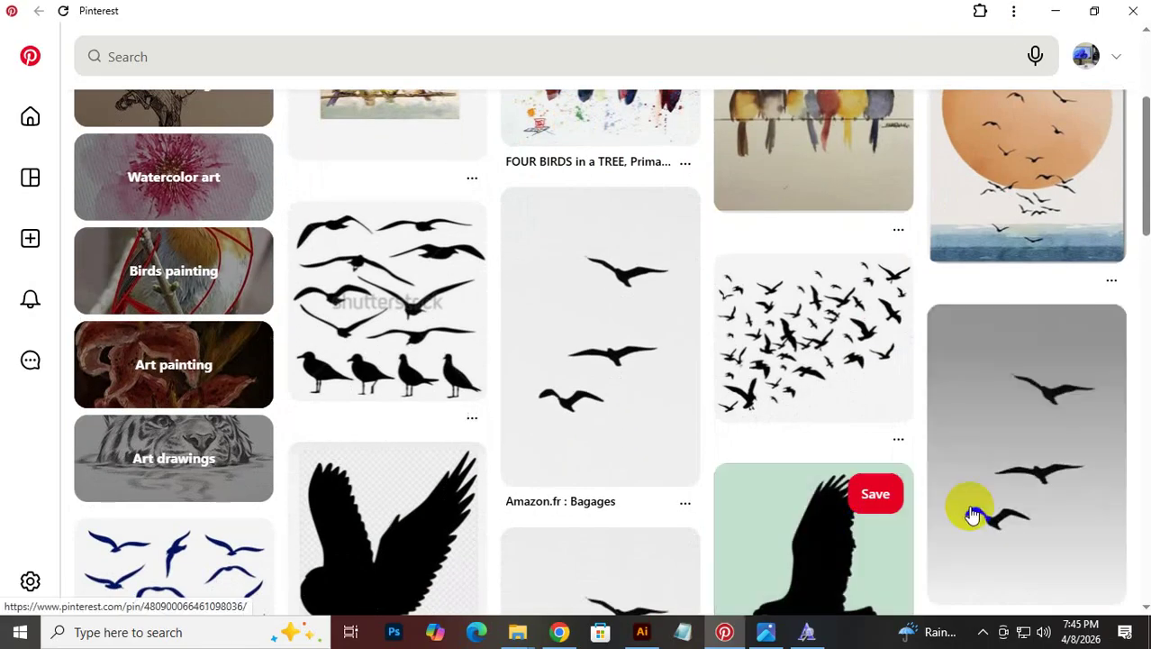
{"action": "left_click", "coordinate": [982, 496]}
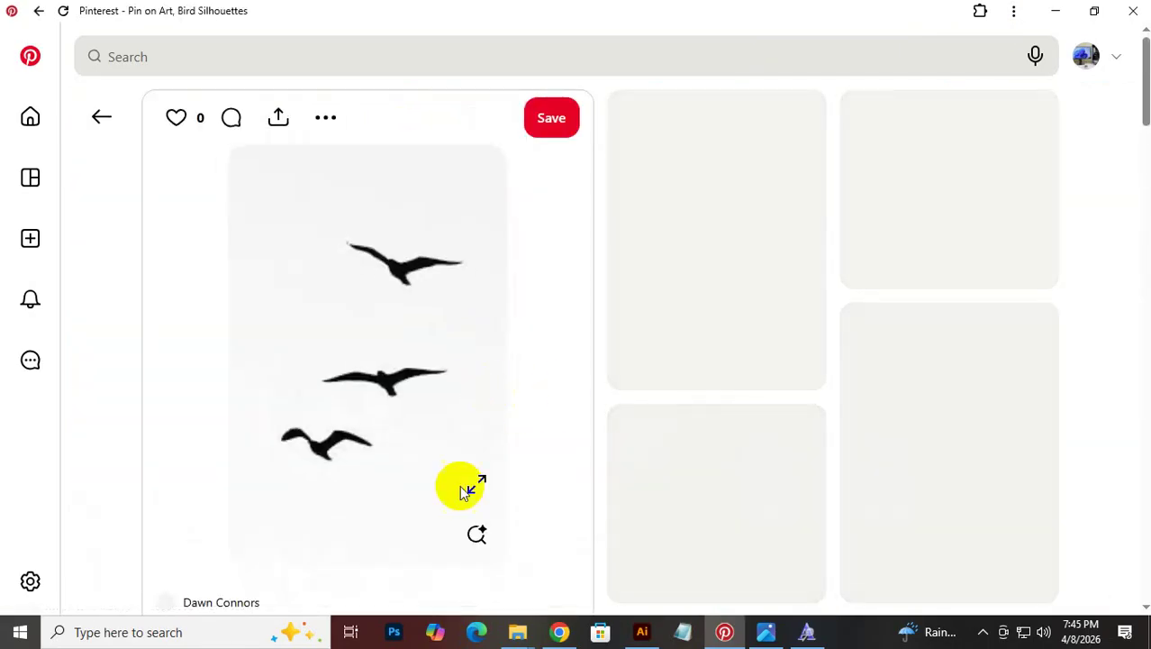
Capture a 262 x 351 px screenshot of the pin's three birds and copy it to the clipboard
{"action": "left_click", "coordinate": [983, 632]}
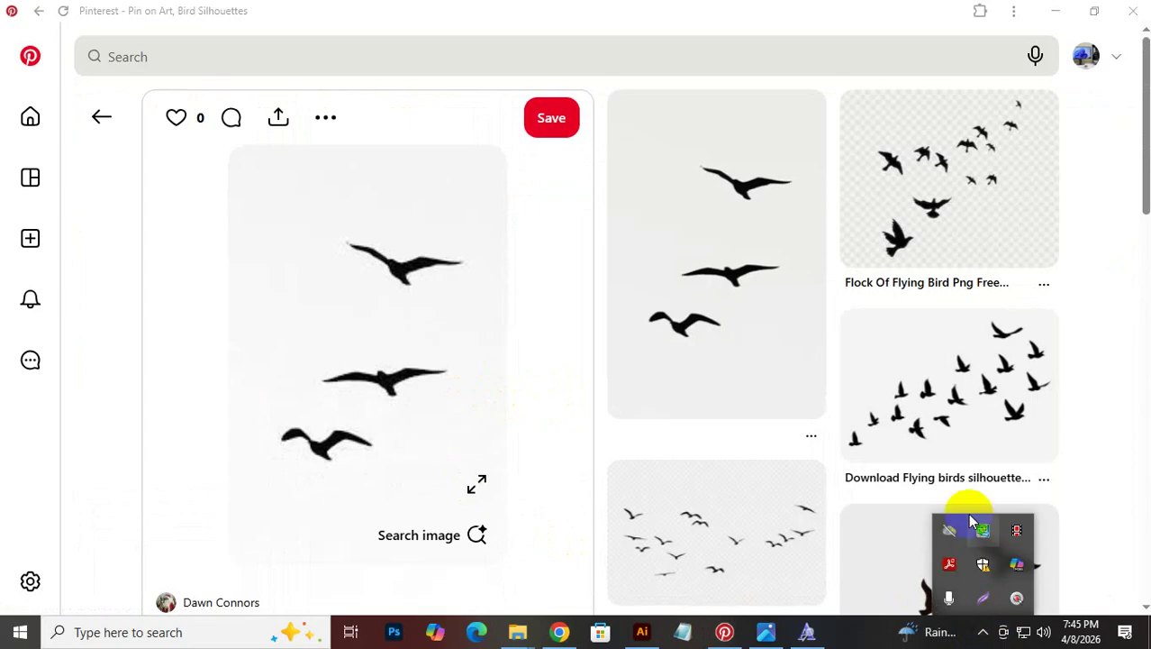
{"action": "left_click", "coordinate": [985, 597]}
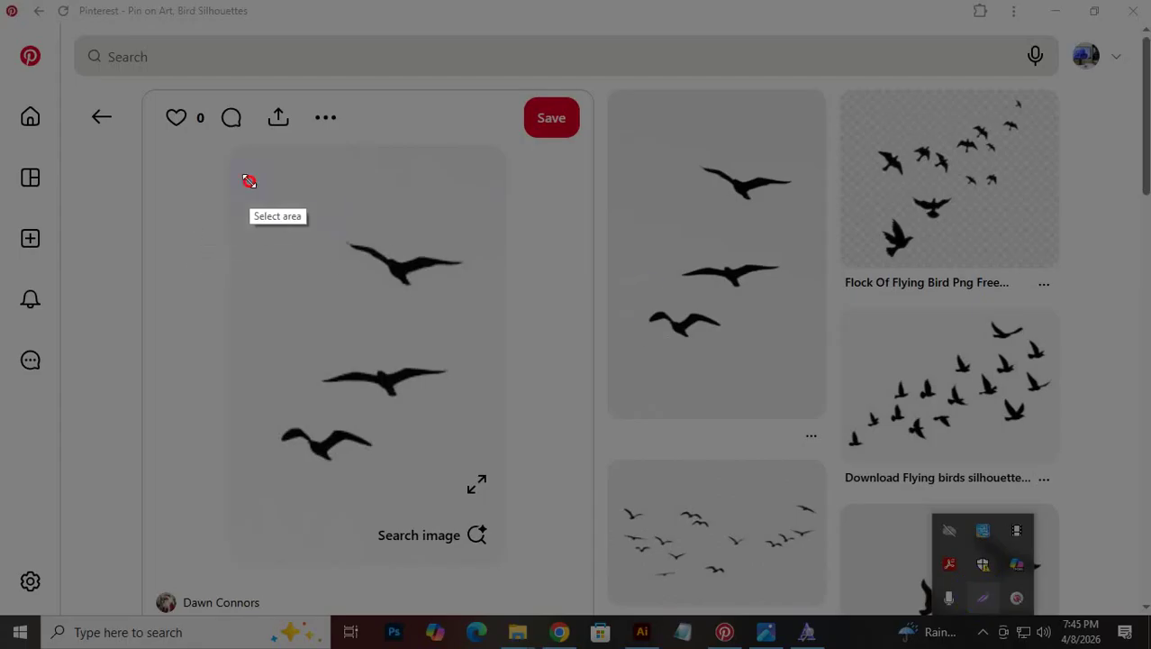
{"action": "mouse_move", "coordinate": [250, 181]}
{"action": "left_mouse_down"}
{"action": "mouse_move", "coordinate": [427, 454]}
{"action": "mouse_move", "coordinate": [453, 486]}
{"action": "mouse_move", "coordinate": [477, 491]}
{"action": "mouse_move", "coordinate": [475, 482]}
{"action": "left_mouse_up"}
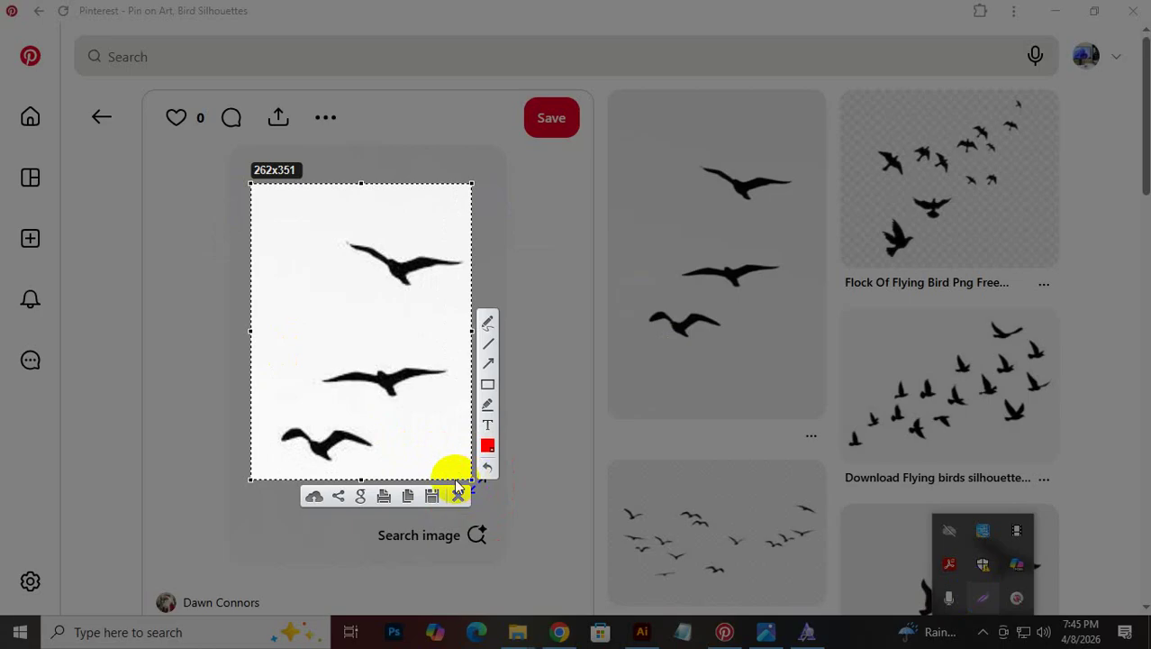
{"action": "left_click", "coordinate": [412, 495]}
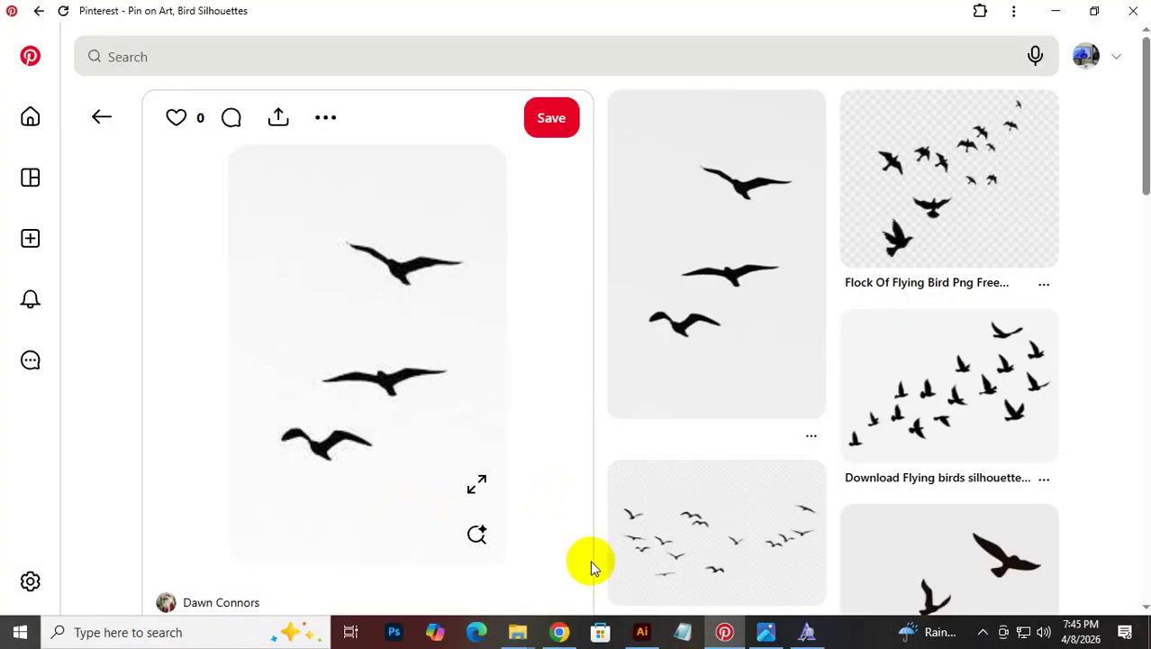
Switch to Illustrator, paste the captured three-bird image and place it outside the artboard below the seagull image
{"action": "left_click", "coordinate": [642, 632]}
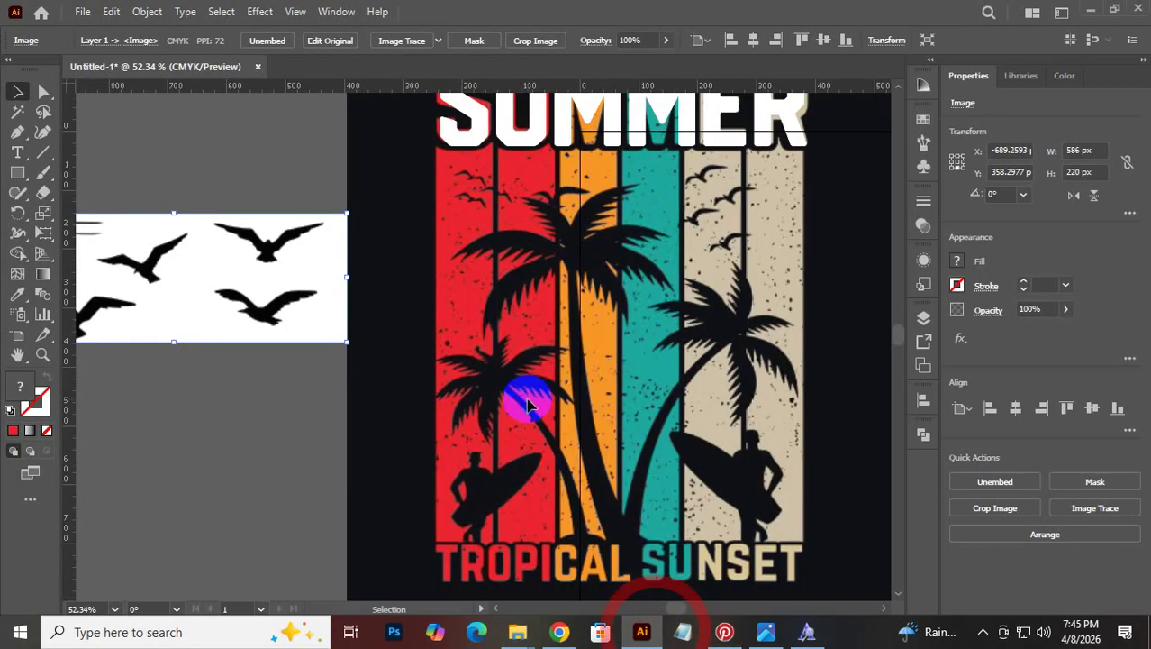
{"action": "key", "text": "ctrl+v"}
{"action": "left_click_drag", "start_coordinate": [443, 432], "coordinate": [212, 494]}
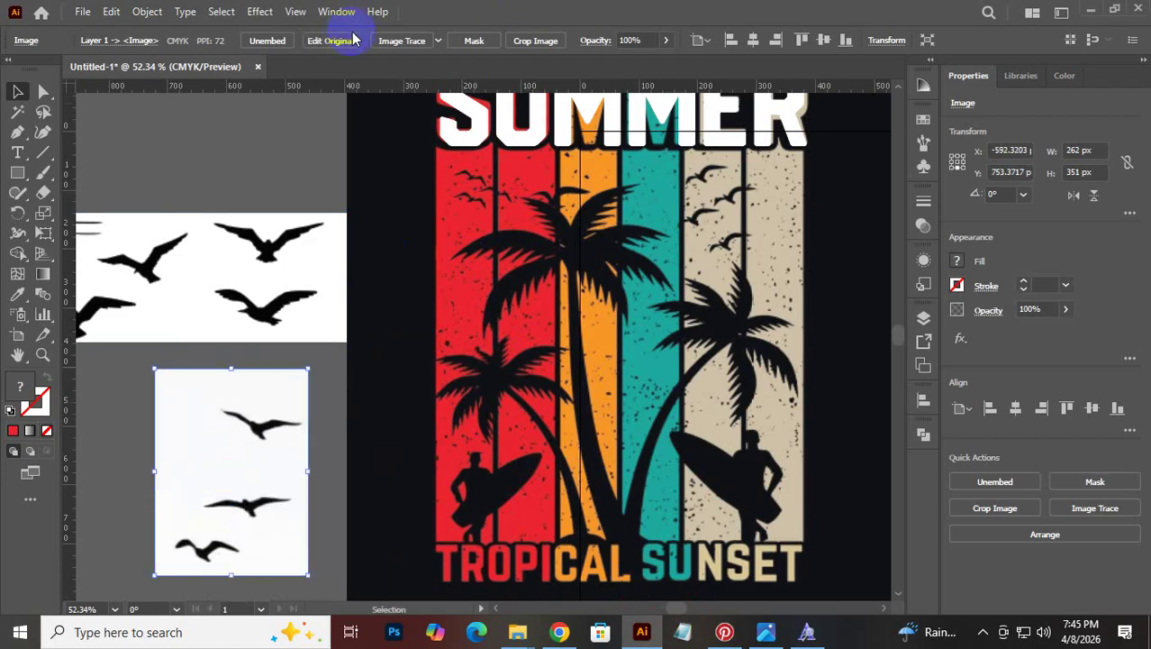
Apply Image Trace to the three-bird image and expand the tracing into vector shapes
{"action": "left_click", "coordinate": [401, 41]}
{"action": "left_click", "coordinate": [414, 42]}
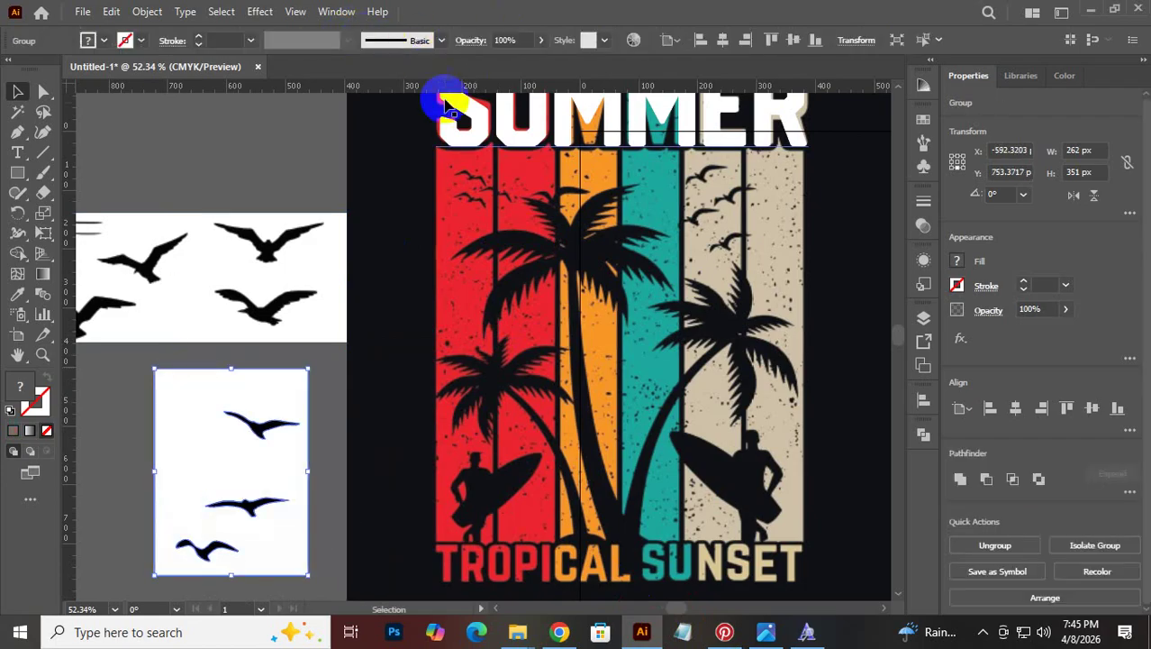
Ungroup the traced three-bird image and pull its white background away from the black birds
{"action": "left_click", "coordinate": [368, 445]}
{"action": "right_click", "coordinate": [265, 457]}
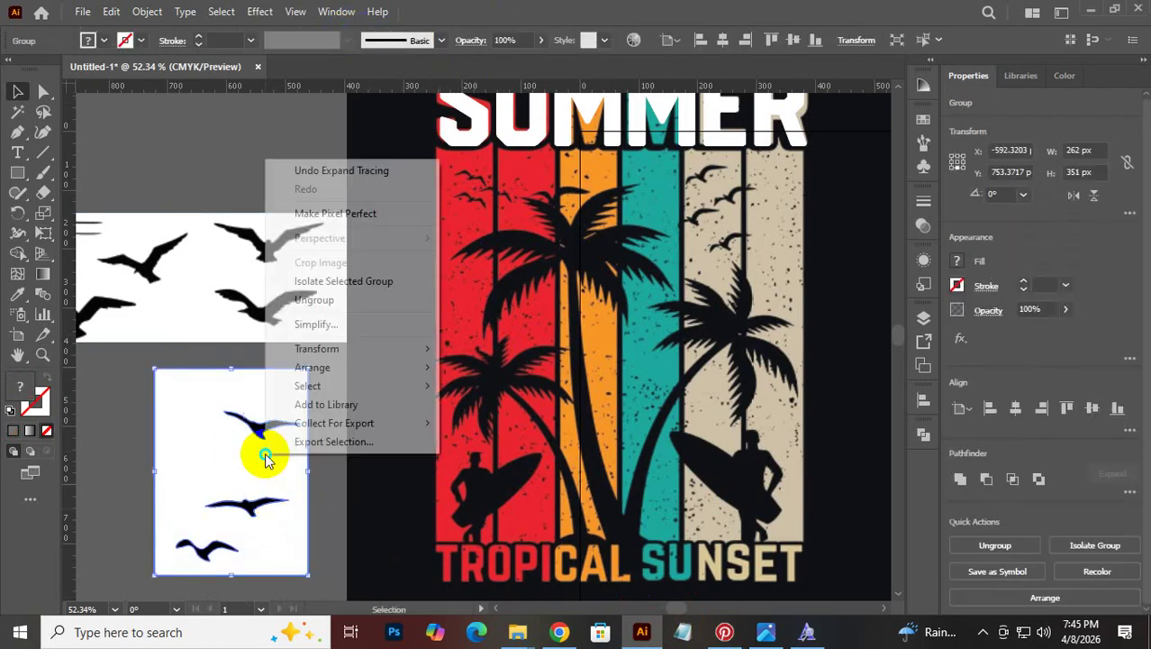
{"action": "left_click", "coordinate": [359, 305]}
{"action": "left_click", "coordinate": [319, 412]}
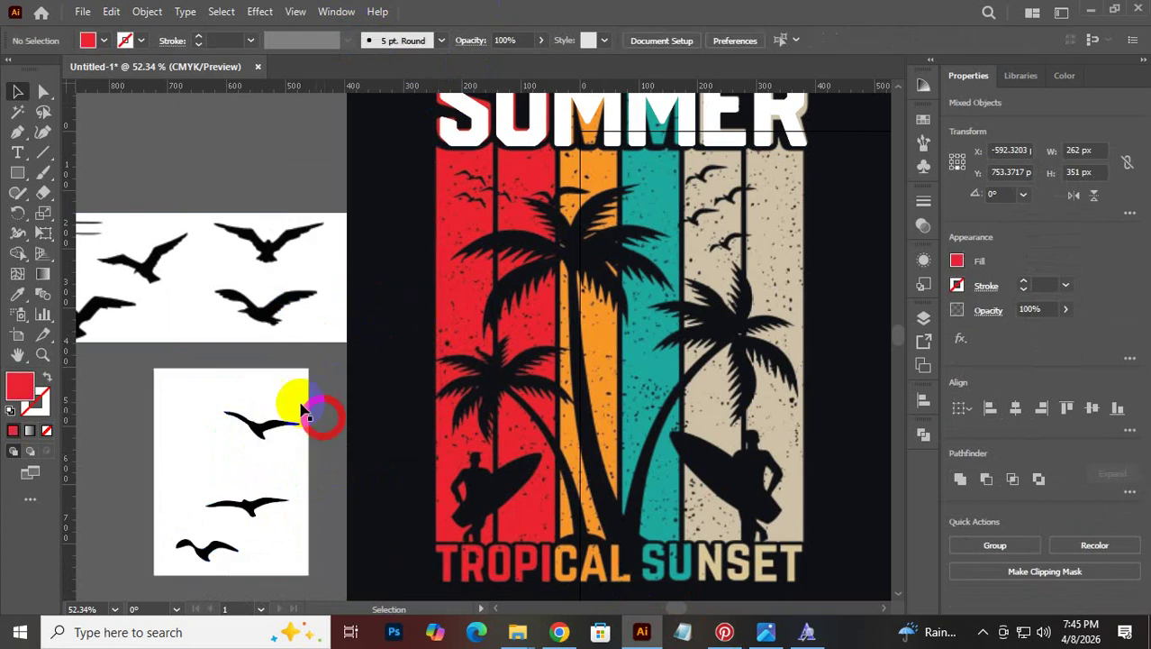
{"action": "left_click_drag", "start_coordinate": [287, 381], "coordinate": [108, 391]}
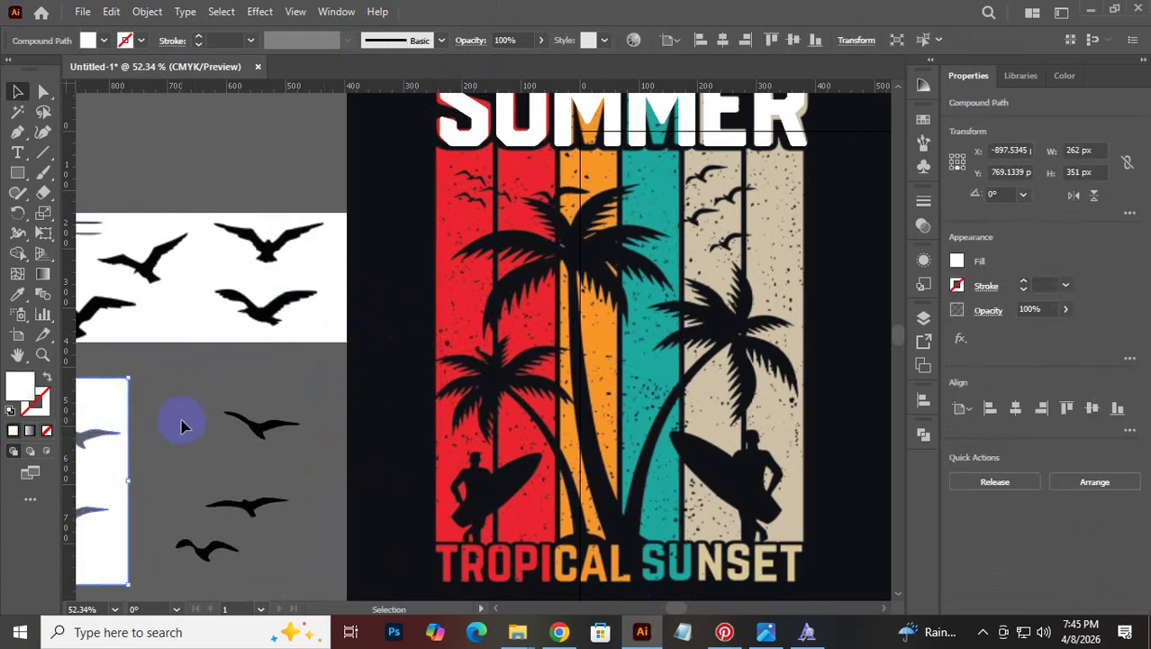
Move the three loose birds onto the artboard's beige stripes and place the lowest one over the bottom reference bird
{"action": "left_click", "coordinate": [250, 545]}
{"action": "left_click_drag", "start_coordinate": [270, 438], "coordinate": [817, 159]}
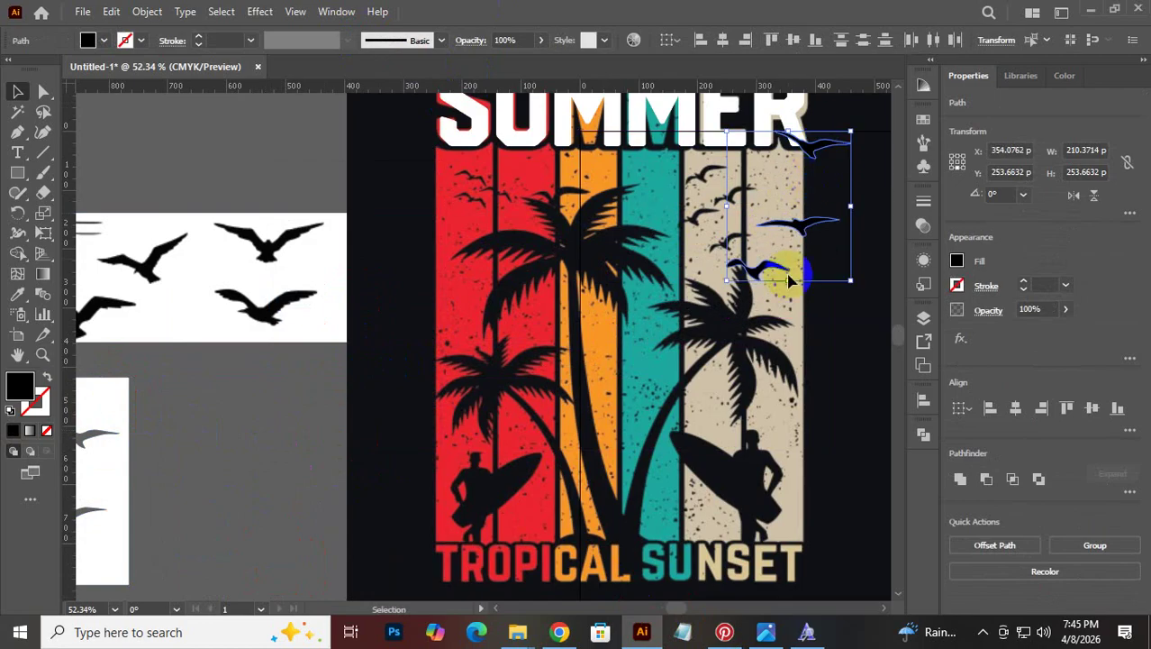
{"action": "left_click", "coordinate": [773, 263]}
{"action": "left_click_drag", "start_coordinate": [760, 273], "coordinate": [746, 212]}
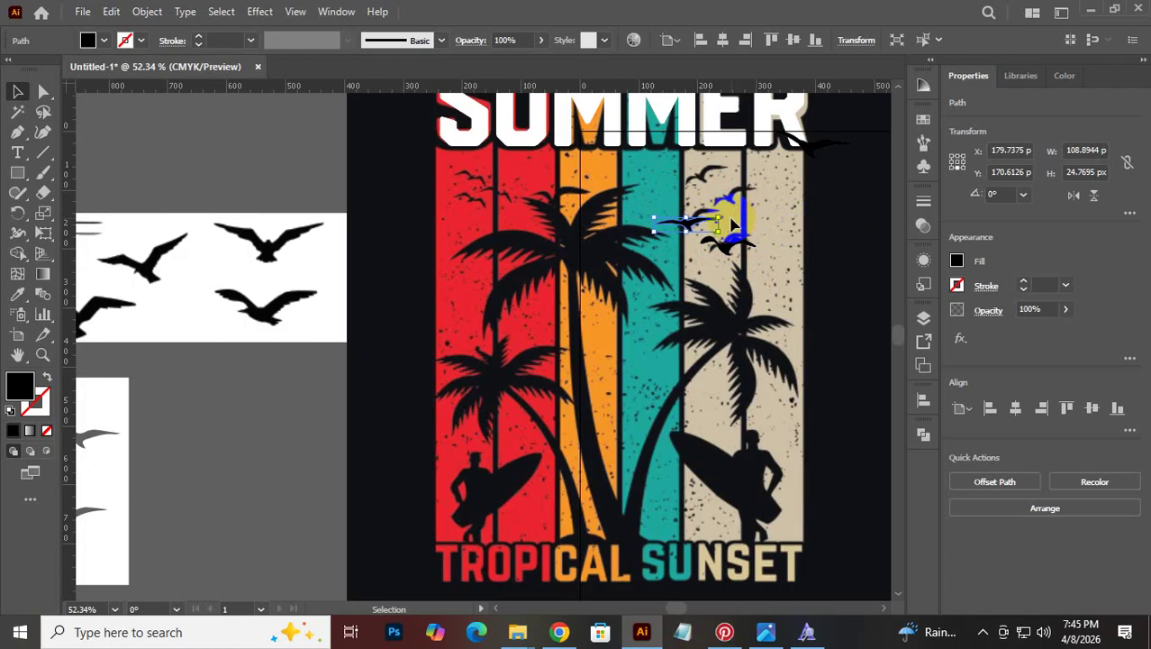
Rotate the straight-winged bird by about 17° and align it over the reference bird at the teal and beige stripe border
{"action": "left_click_drag", "start_coordinate": [728, 217], "coordinate": [728, 203]}
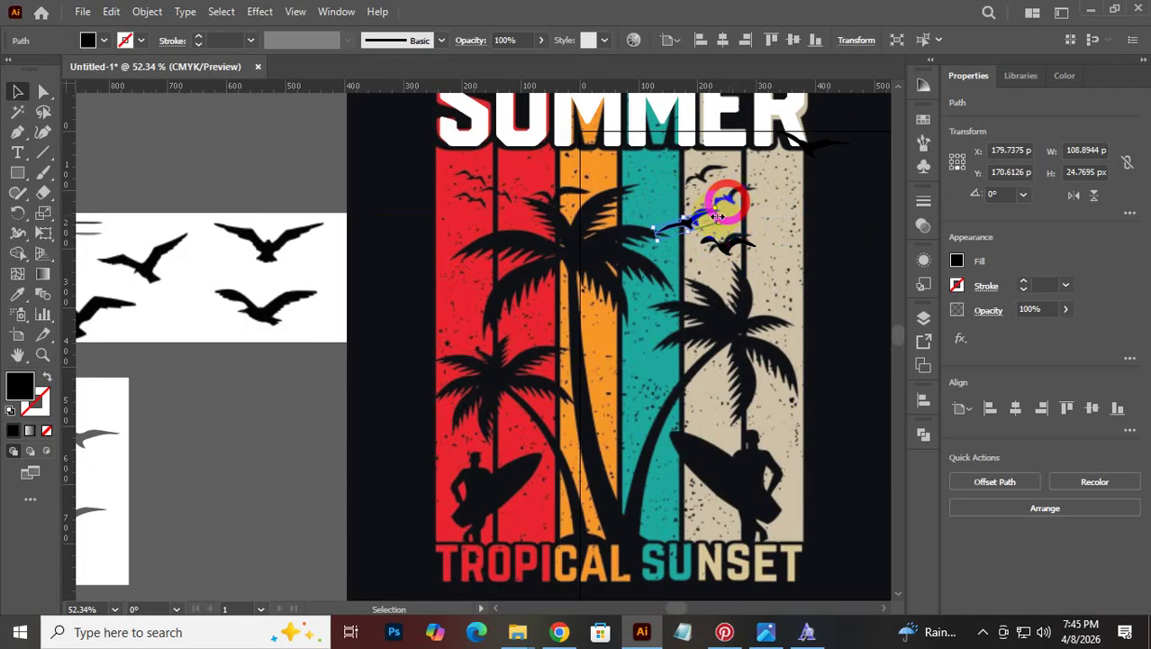
{"action": "left_click_drag", "start_coordinate": [702, 227], "coordinate": [704, 225]}
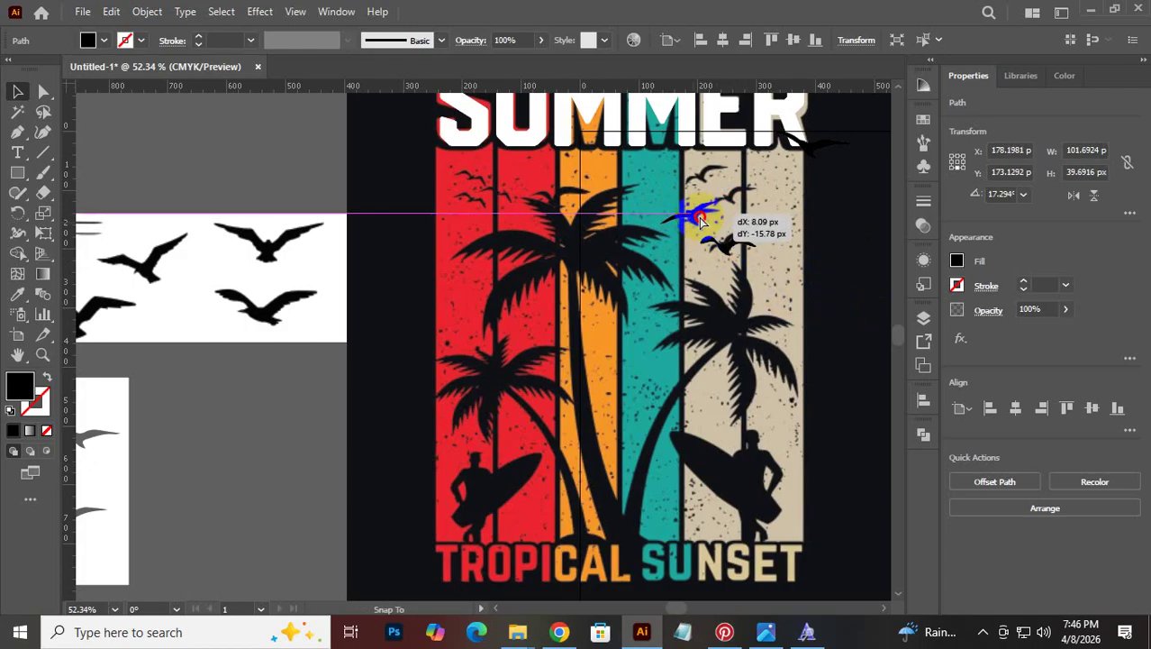
{"action": "left_click_drag", "start_coordinate": [700, 217], "coordinate": [701, 219]}
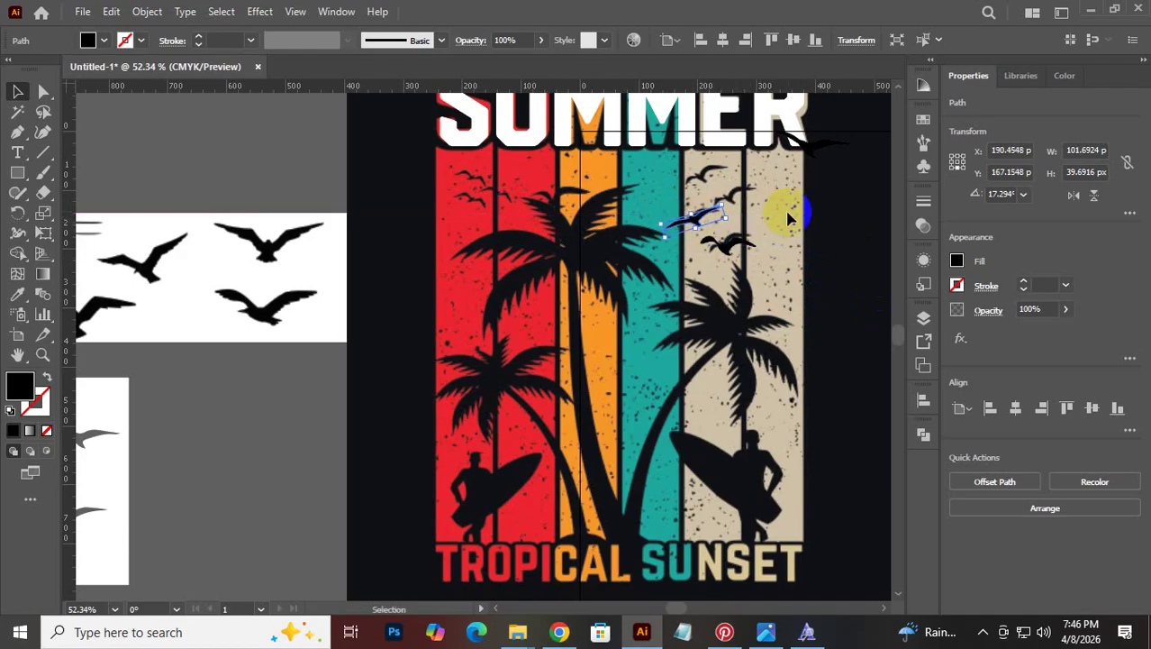
Place a copy of the wavy-winged bird over the topmost reference bird and fit the remaining bird, about 77 by 28 px, below it
{"action": "left_click", "coordinate": [822, 192]}
{"action": "left_click", "coordinate": [816, 142]}
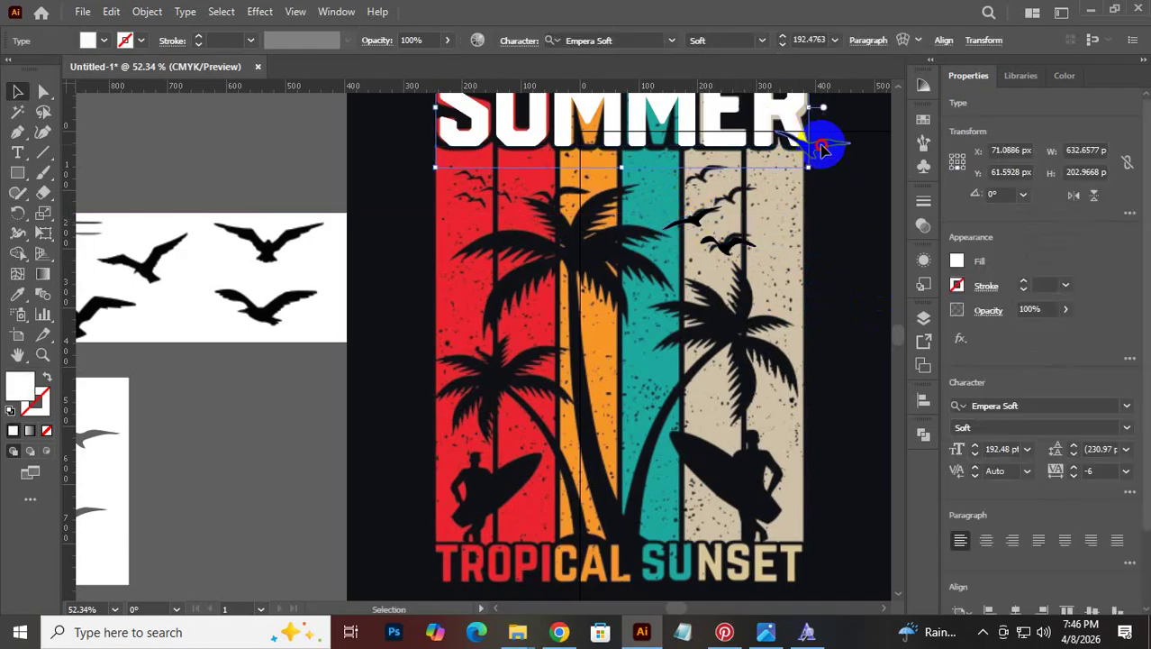
{"action": "left_click", "coordinate": [820, 149]}
{"action": "left_click_drag", "start_coordinate": [820, 149], "coordinate": [546, 259]}
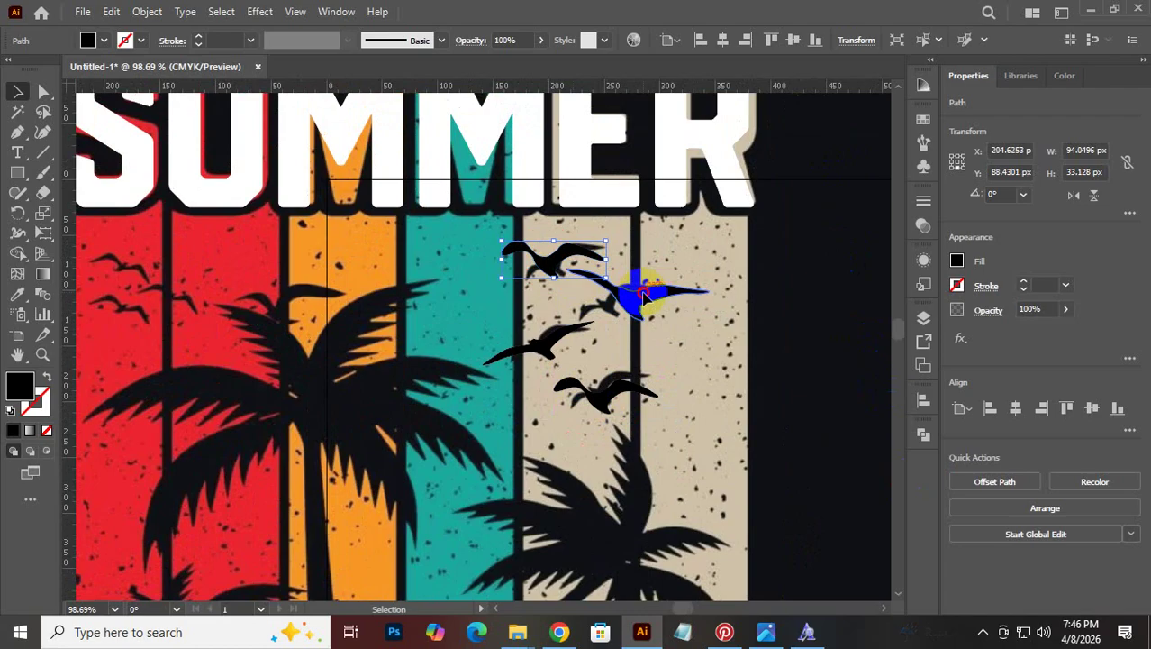
{"action": "mouse_move", "coordinate": [643, 294]}
{"action": "left_mouse_down"}
{"action": "mouse_move", "coordinate": [628, 291]}
{"action": "mouse_move", "coordinate": [629, 301]}
{"action": "left_mouse_up"}
{"action": "left_click_drag", "start_coordinate": [694, 332], "coordinate": [609, 301]}
{"action": "right_click", "coordinate": [609, 301]}
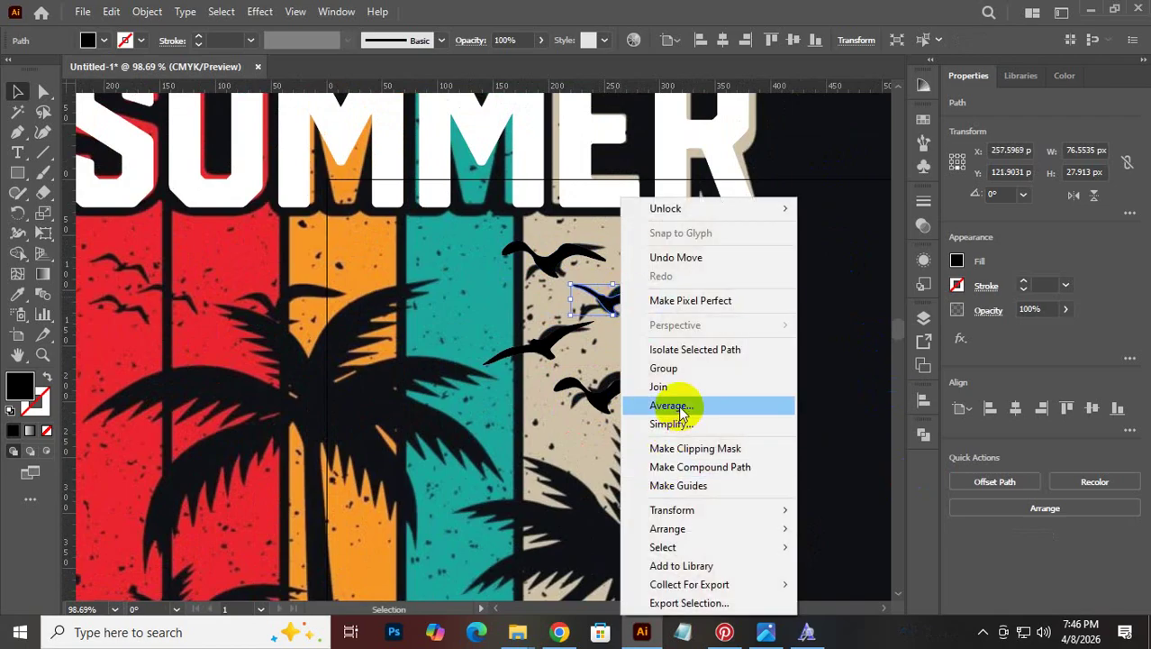
{"action": "mouse_move", "coordinate": [676, 510]}
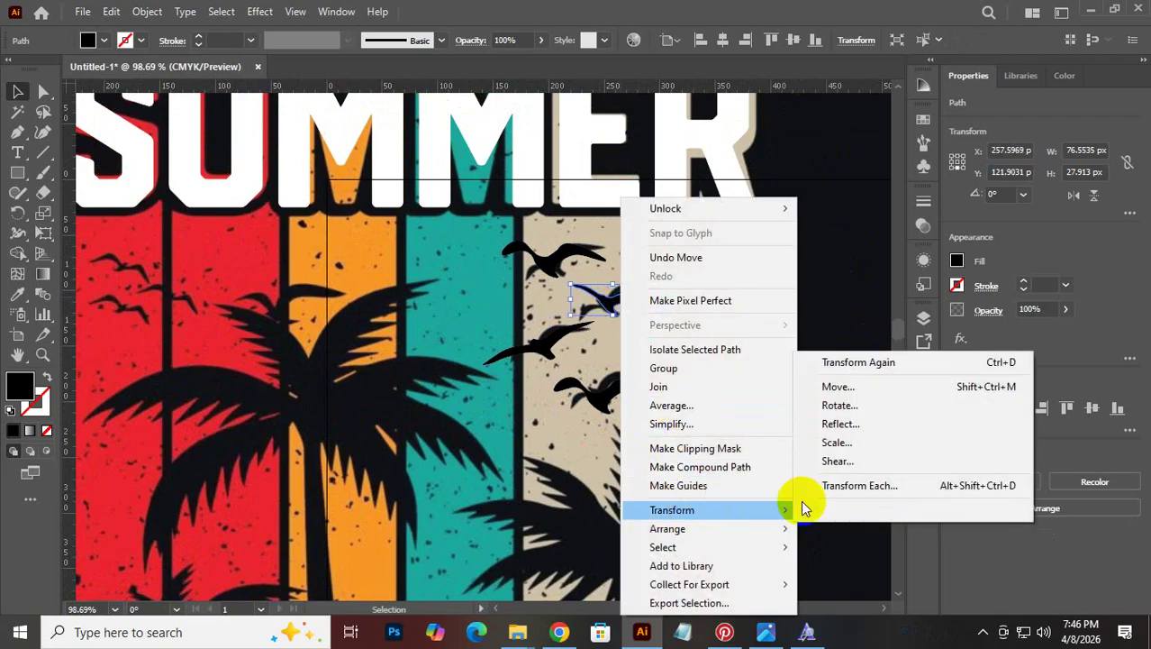
{"action": "left_click", "coordinate": [841, 424]}
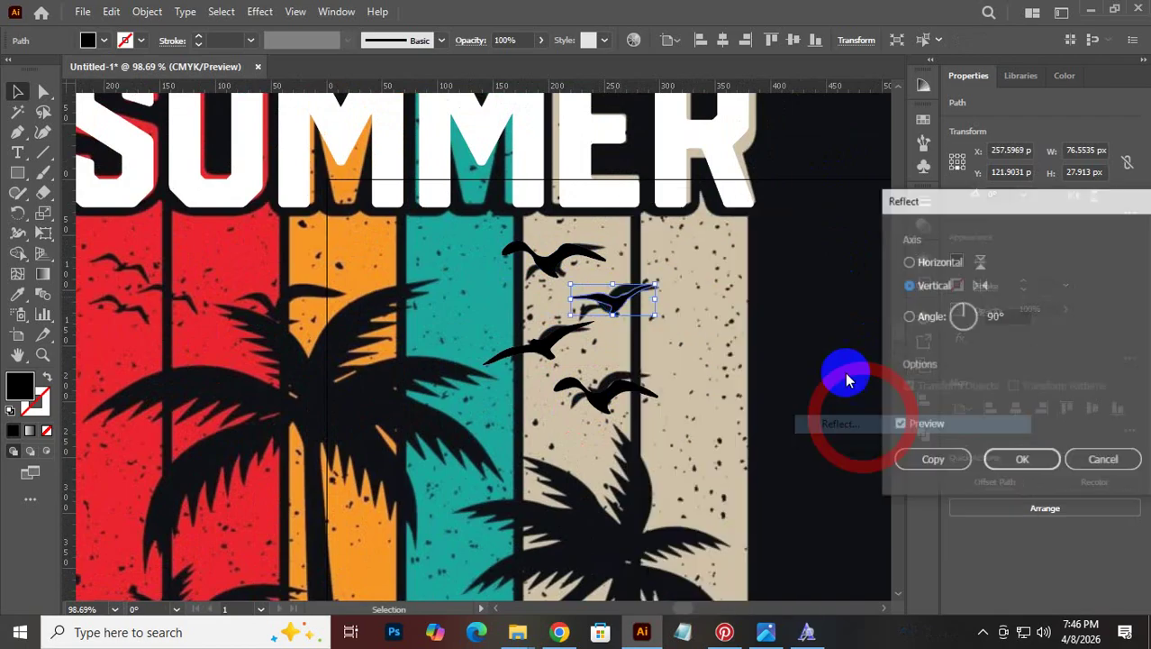
{"action": "left_click", "coordinate": [1103, 461]}
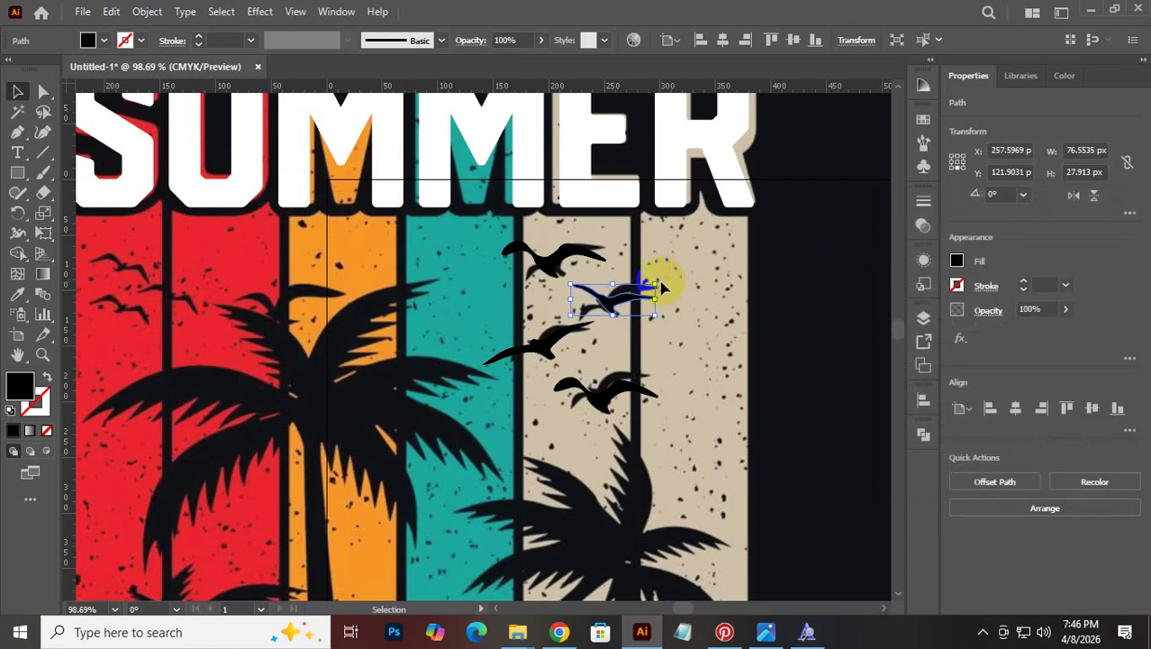
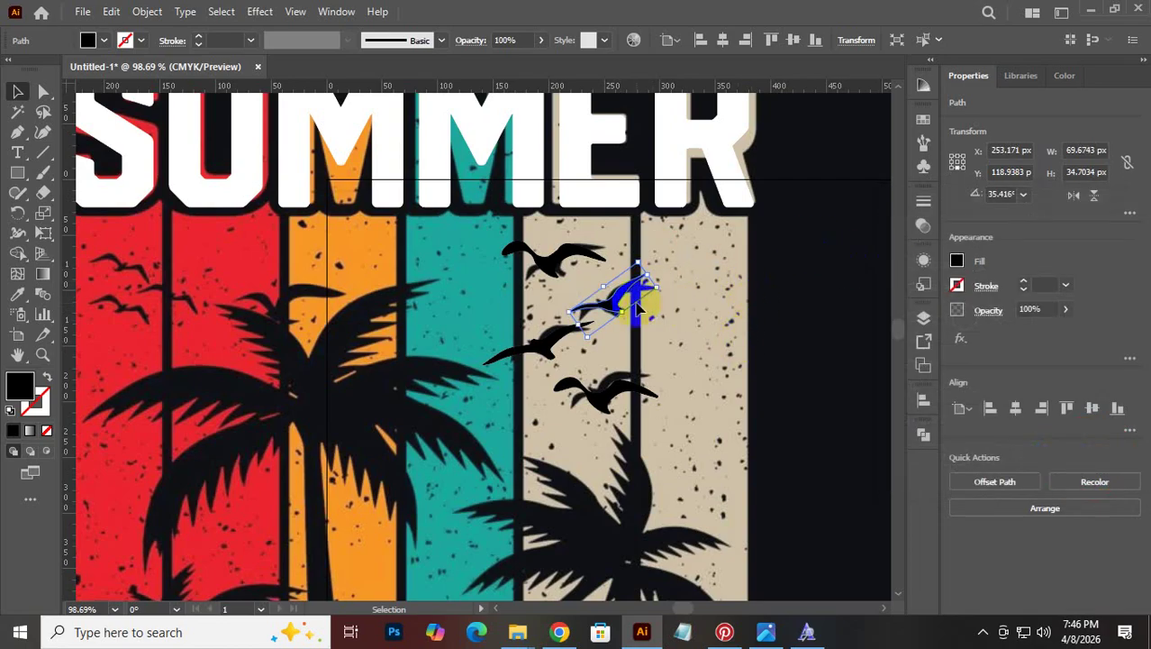
Rotate the second bird from the top by about 35° and align it over its reference bird
{"action": "left_click_drag", "start_coordinate": [628, 297], "coordinate": [618, 303]}
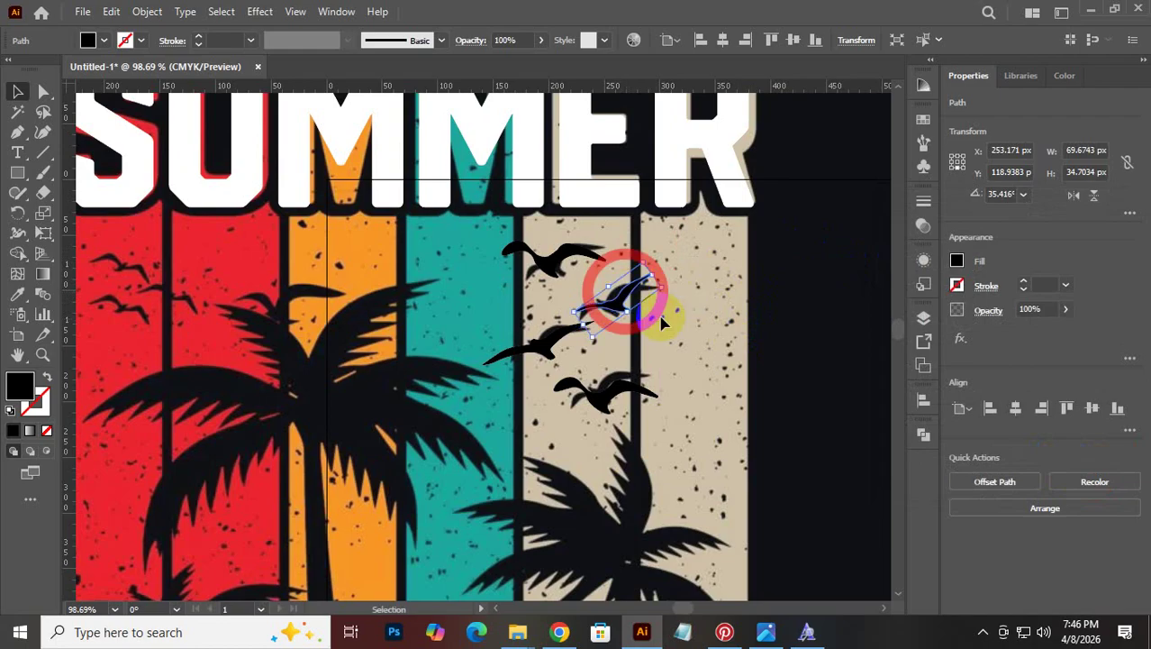
{"action": "left_click", "coordinate": [676, 333]}
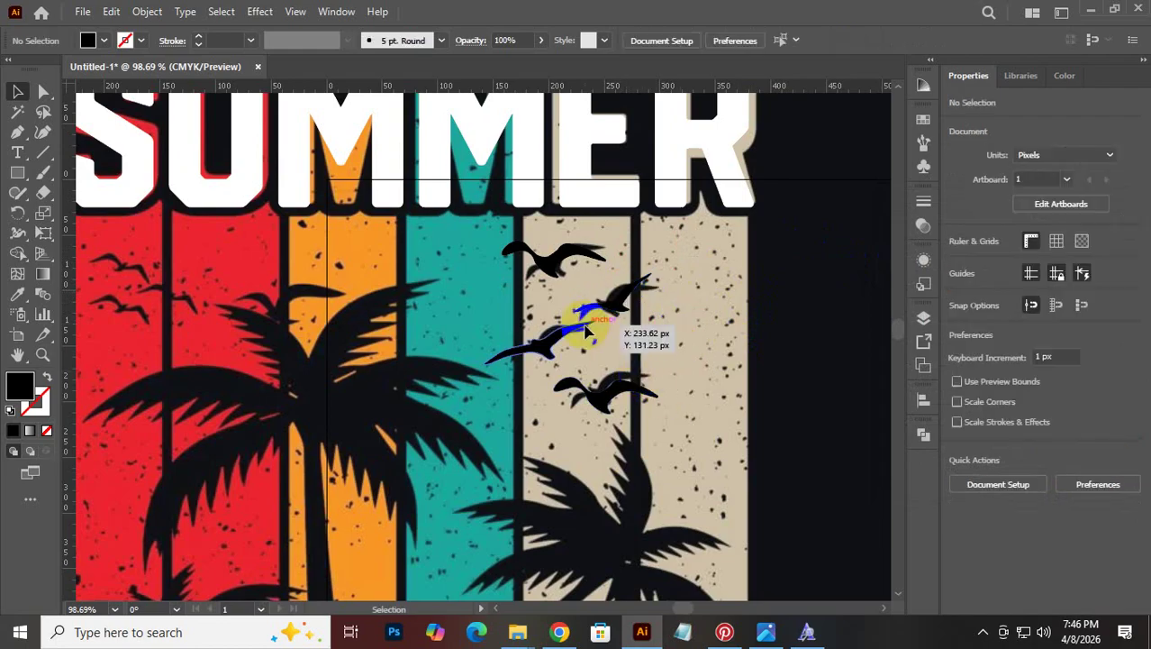
Apply Image Trace to the seagull image outside the artboard and expand the tracing into vector shapes
{"action": "key", "text": "space"}
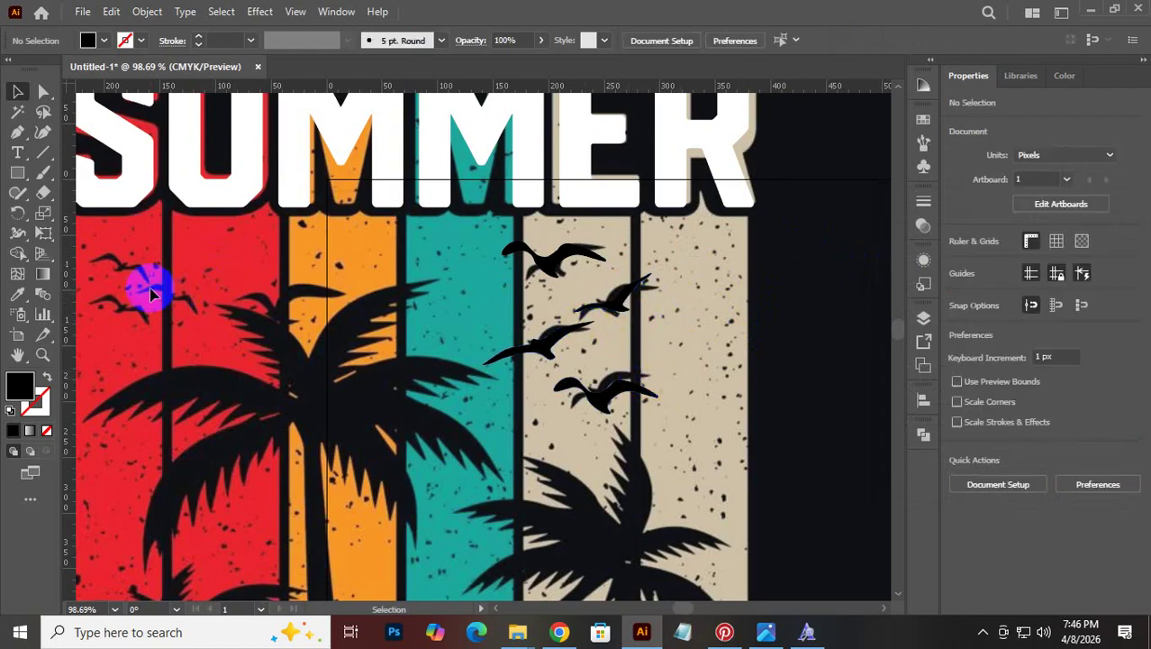
{"action": "left_click_drag", "start_coordinate": [219, 319], "coordinate": [380, 301]}
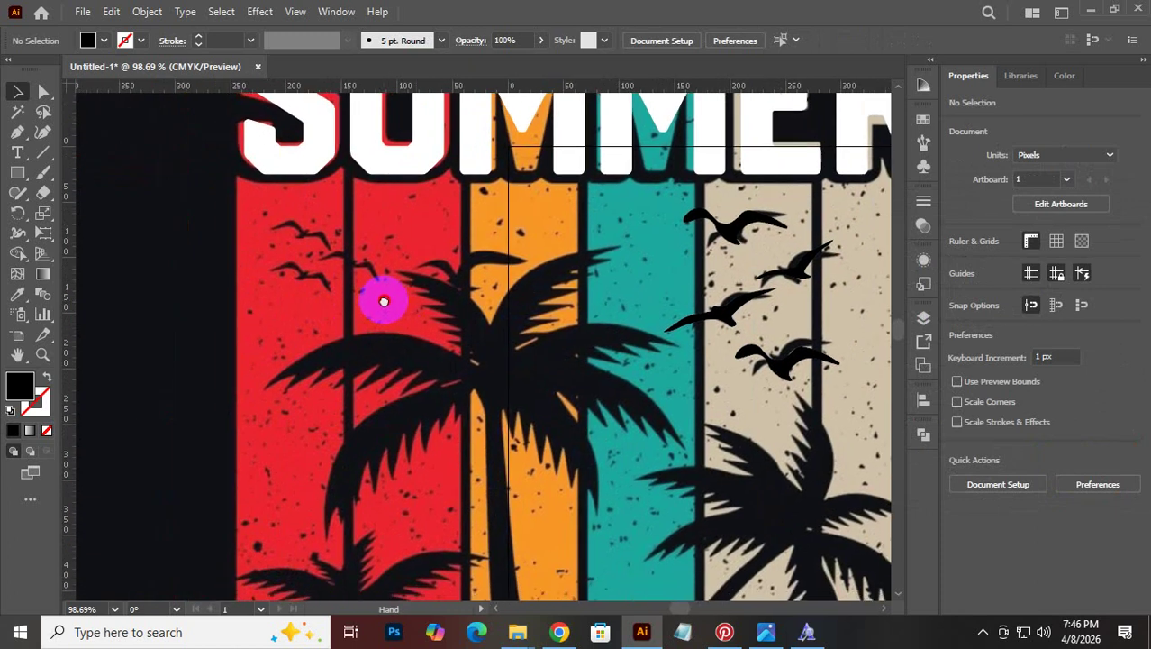
{"action": "left_click_drag", "start_coordinate": [410, 337], "coordinate": [699, 425]}
{"action": "scroll", "coordinate": [507, 509], "scroll_direction": "down", "scroll_amount": 6}
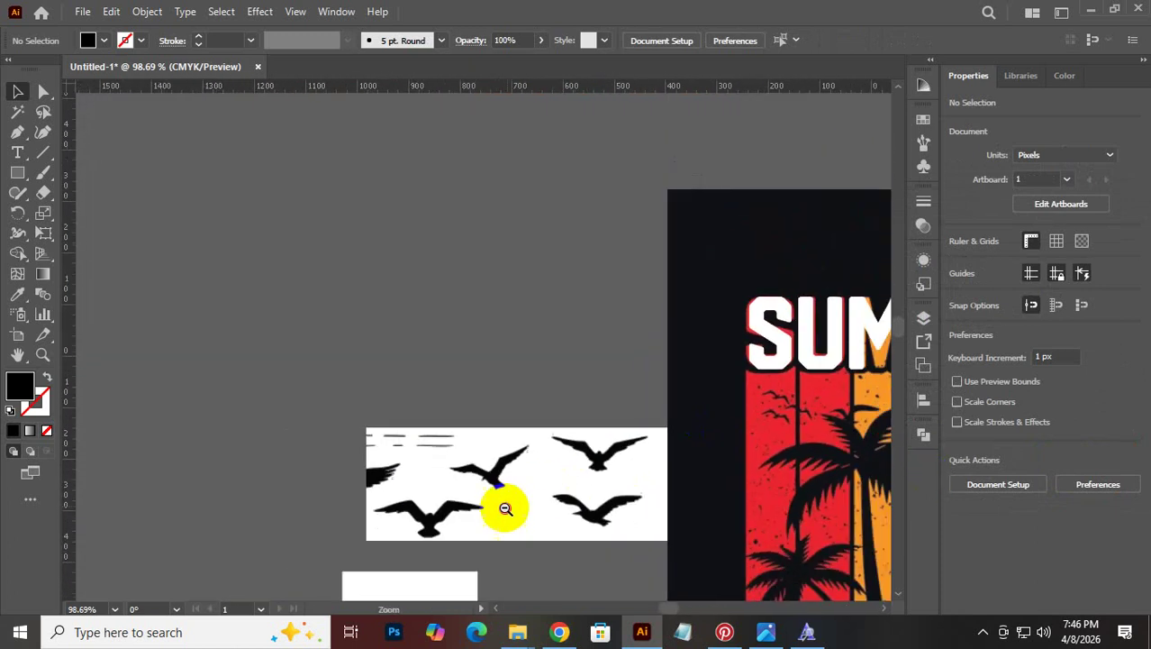
{"action": "right_click", "coordinate": [407, 321]}
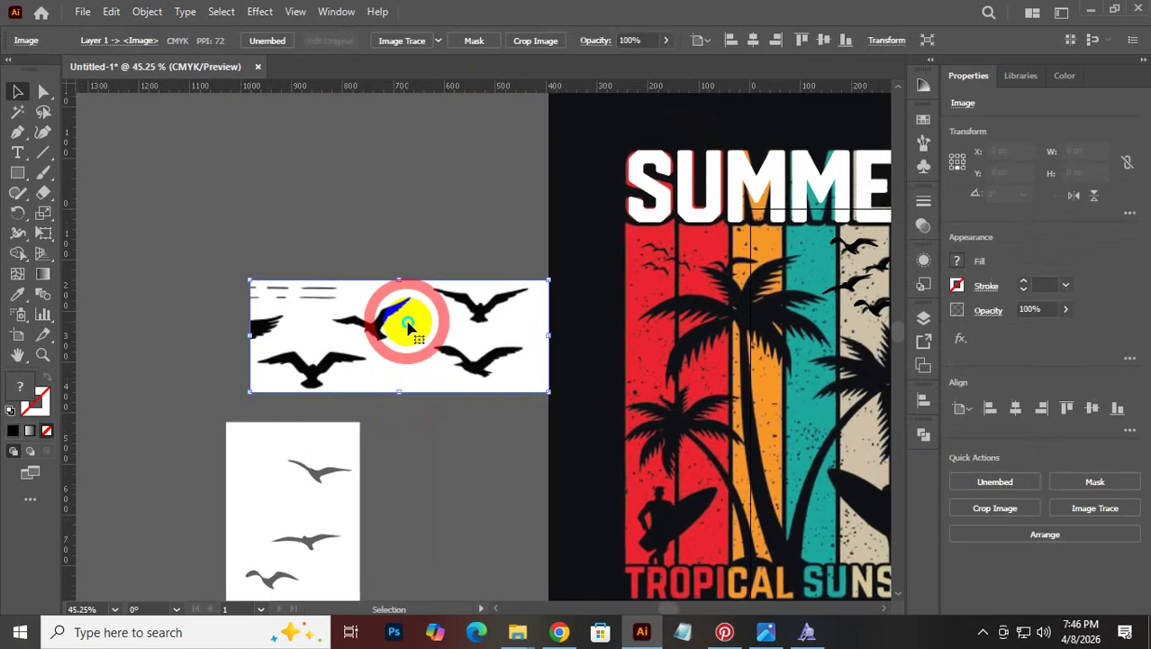
{"action": "left_click", "coordinate": [422, 152]}
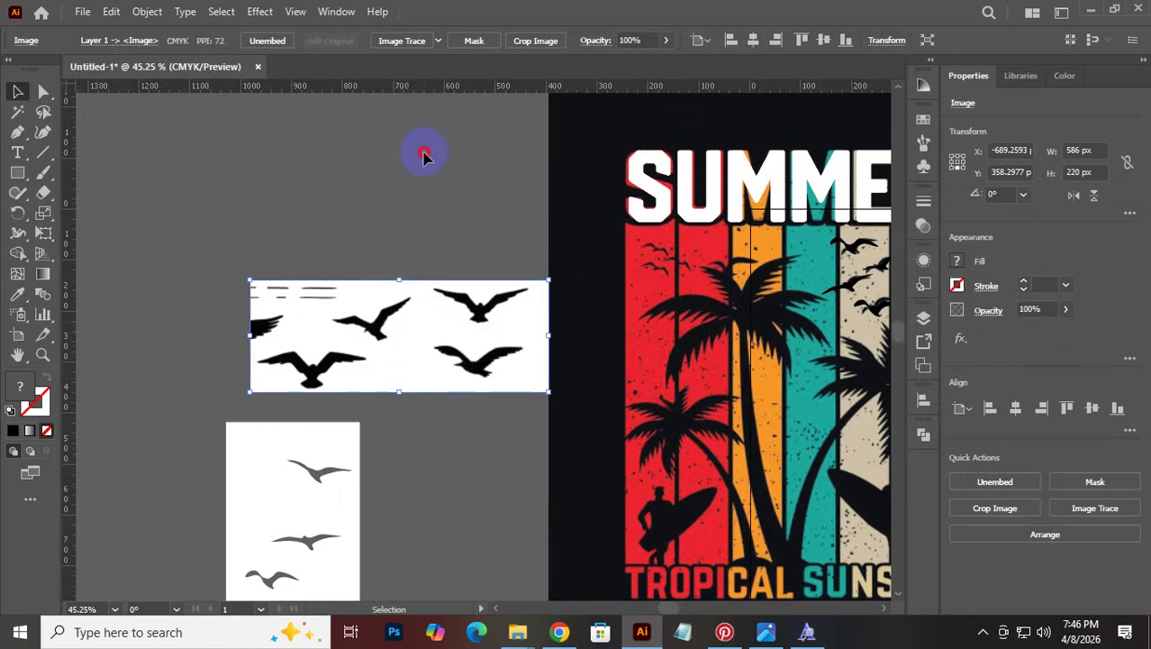
{"action": "left_click", "coordinate": [334, 315]}
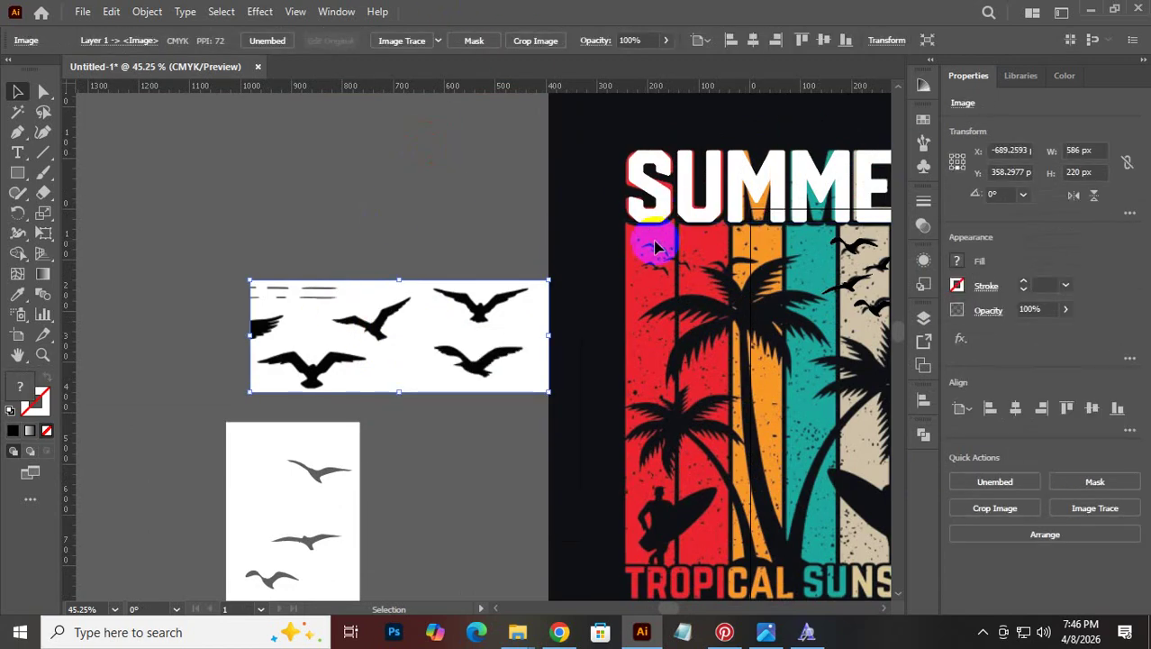
{"action": "left_click", "coordinate": [402, 41]}
{"action": "left_click", "coordinate": [431, 41]}
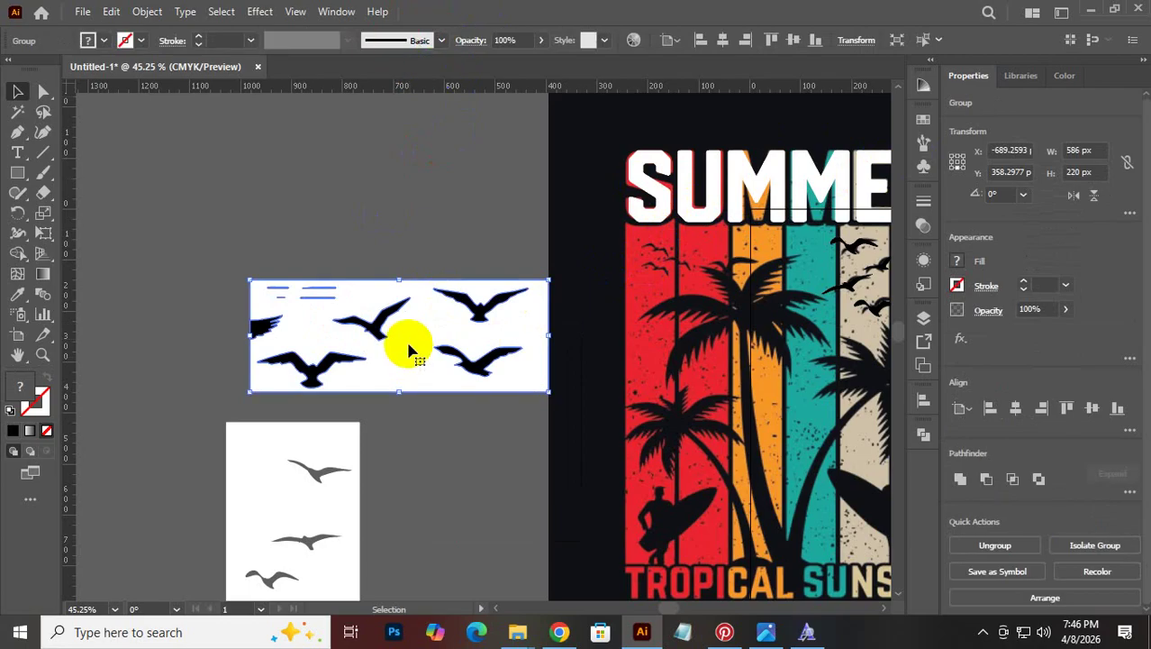
Ungroup the traced seagull image and move all its shapes up and away from the artboard edge
{"action": "right_click", "coordinate": [404, 342]}
{"action": "left_click", "coordinate": [496, 198]}
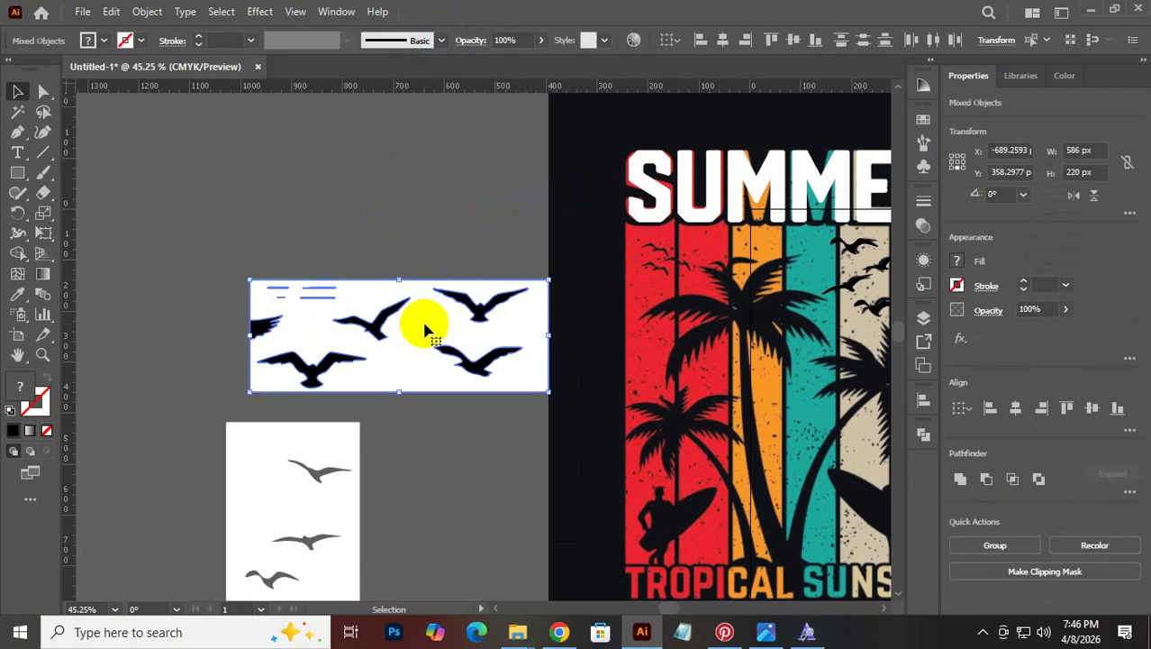
{"action": "left_click_drag", "start_coordinate": [424, 322], "coordinate": [347, 235]}
{"action": "right_click", "coordinate": [347, 234]}
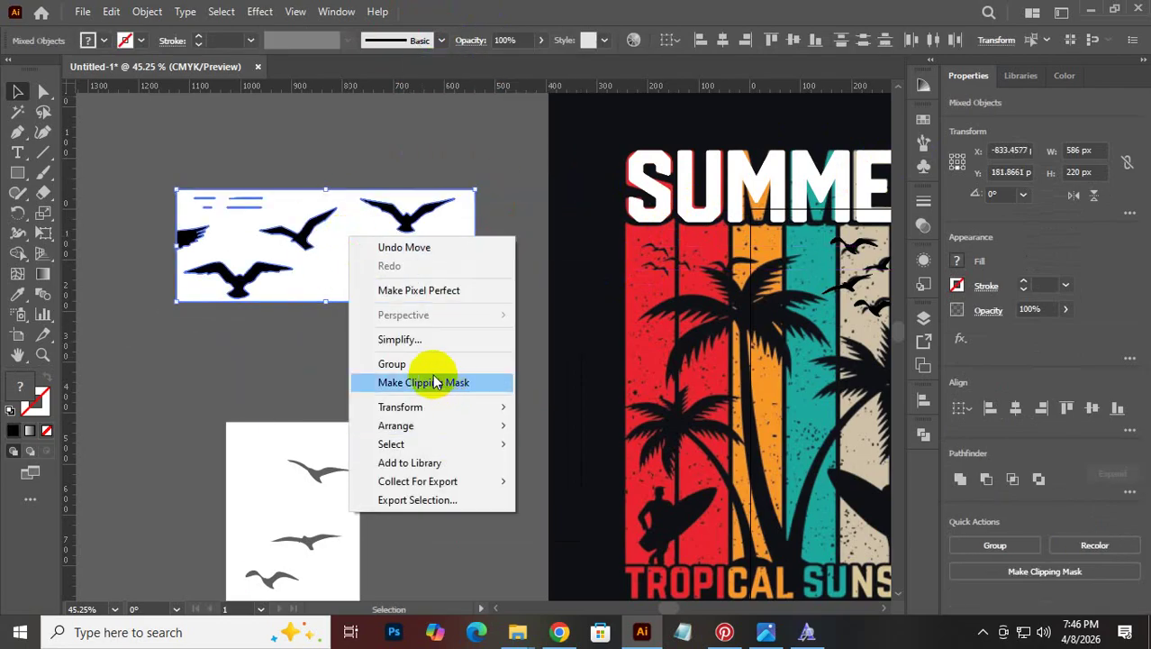
{"action": "left_click", "coordinate": [437, 382]}
{"action": "left_click", "coordinate": [373, 369]}
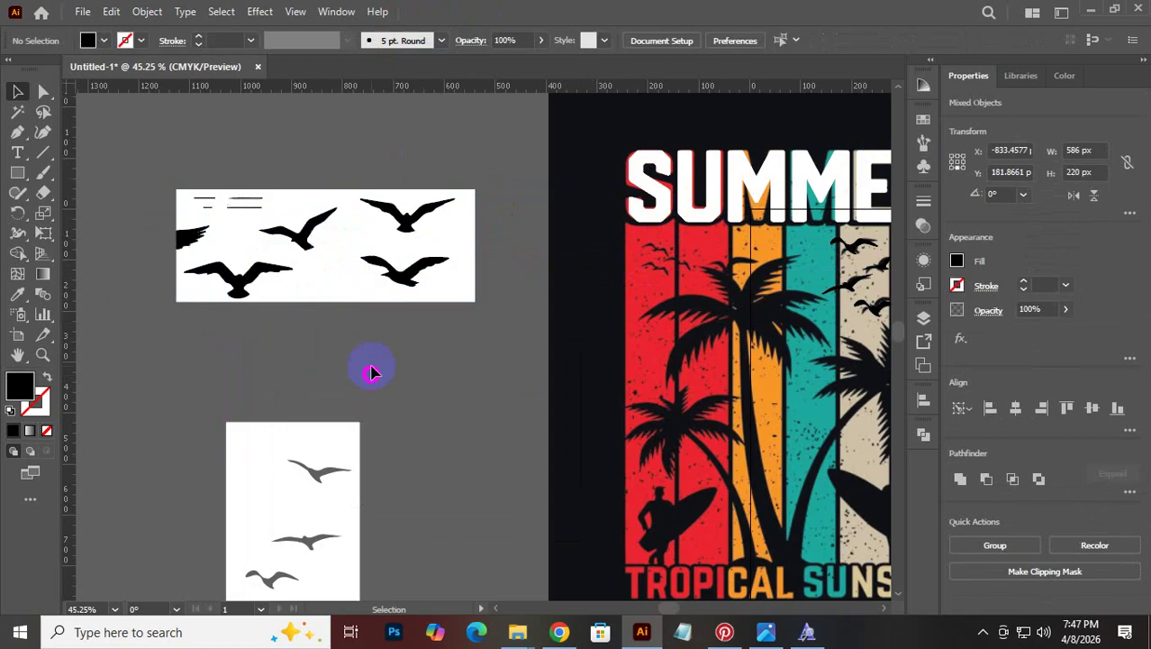
Move the white background below the seagull silhouettes and select the three complete birds farthest from the cropped wing
{"action": "left_click", "coordinate": [335, 265]}
{"action": "left_click_drag", "start_coordinate": [334, 265], "coordinate": [368, 424]}
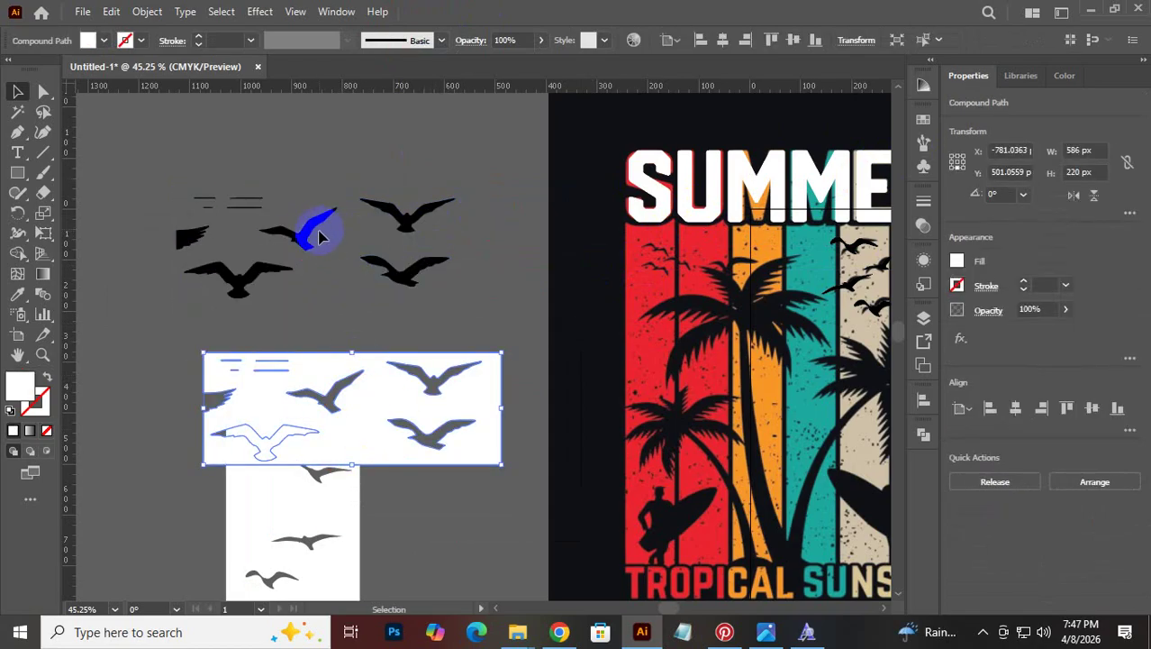
{"action": "left_click", "coordinate": [385, 265]}
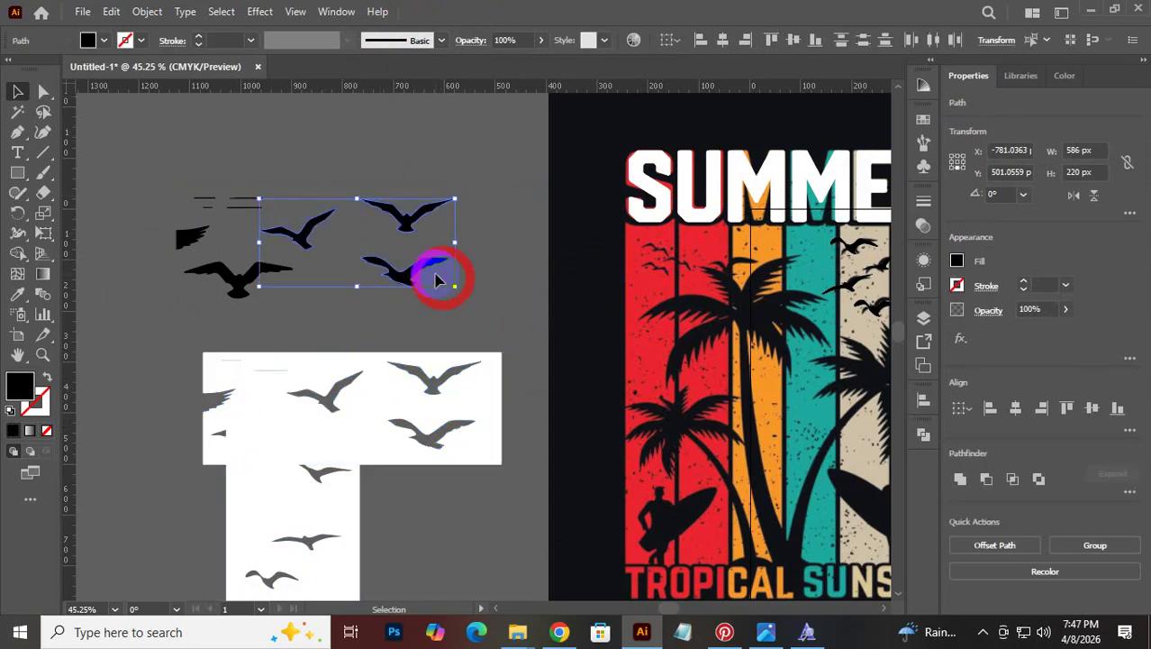
{"action": "right_click", "coordinate": [422, 265]}
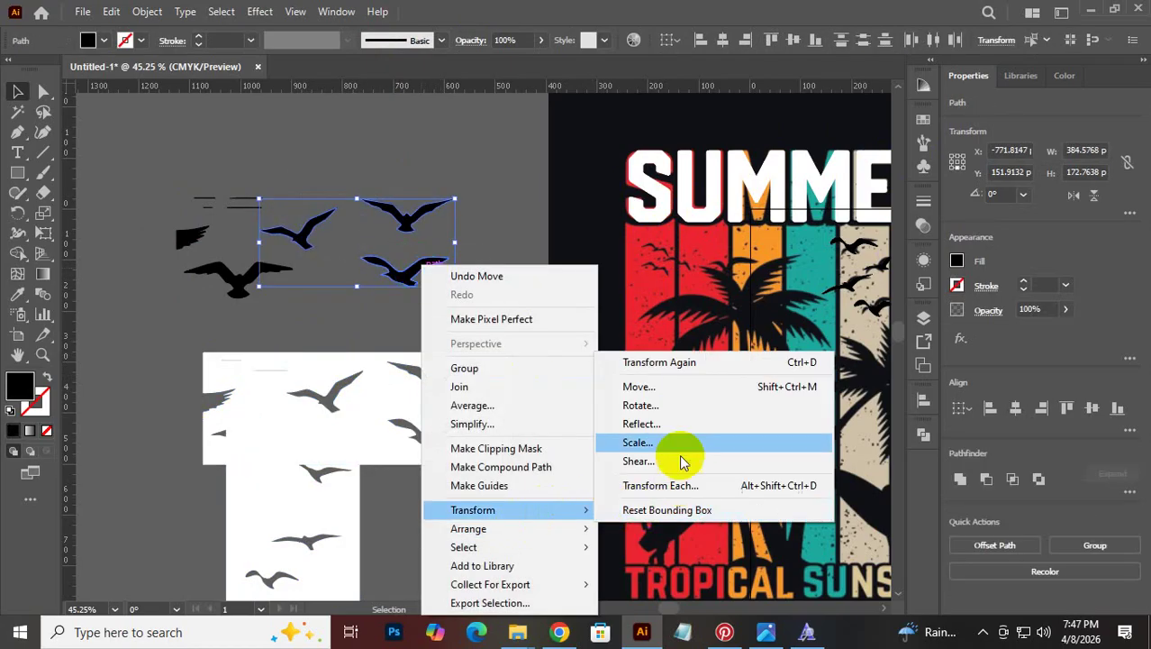
{"action": "left_click", "coordinate": [685, 423]}
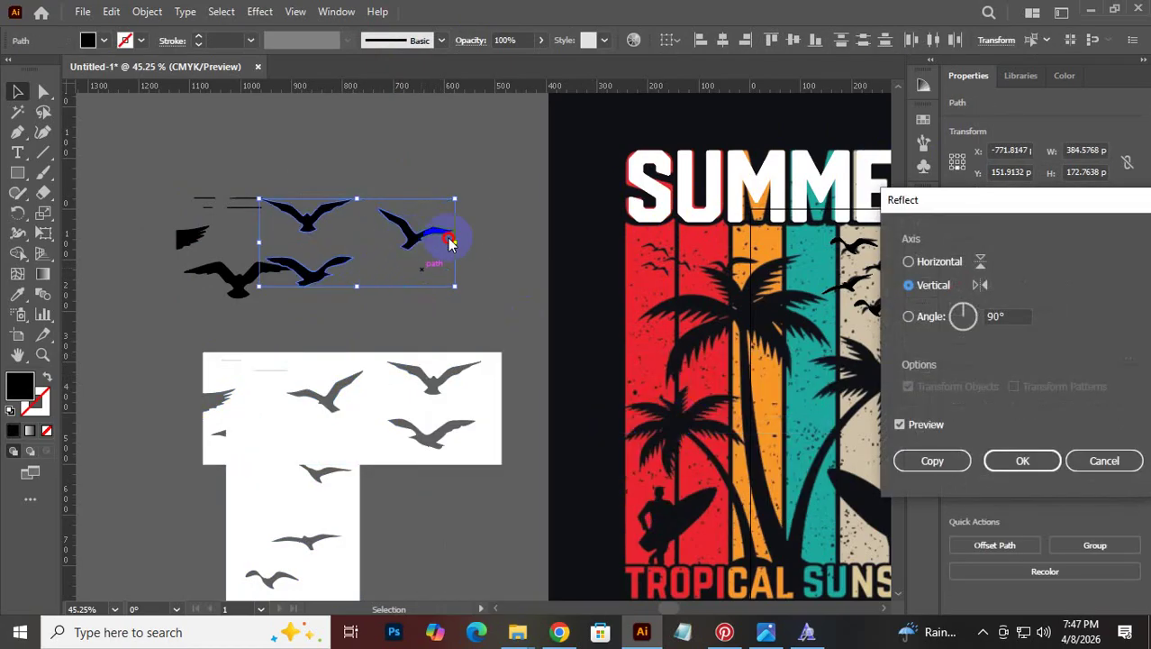
{"action": "left_click", "coordinate": [573, 243]}
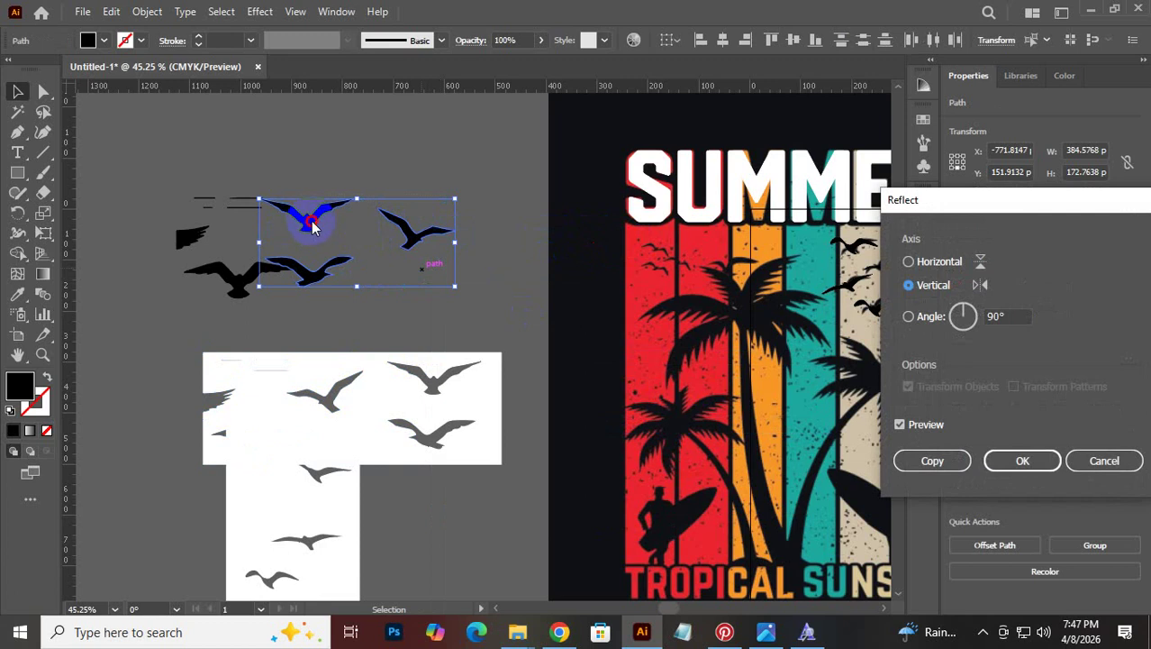
{"action": "left_click", "coordinate": [1103, 459]}
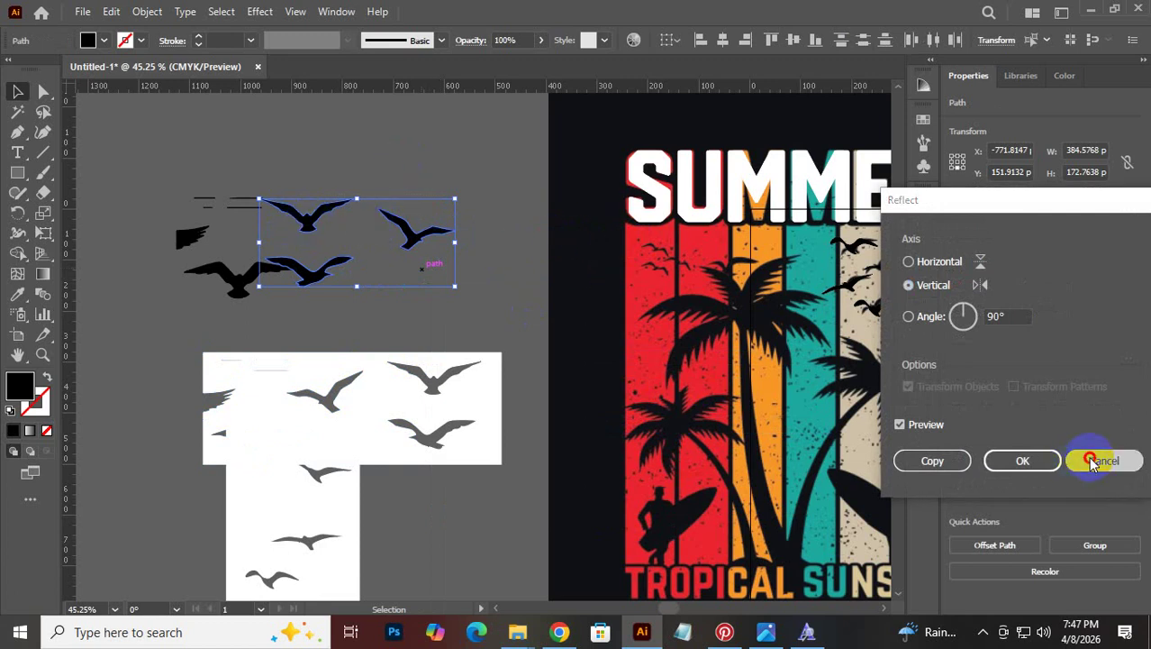
Reflect the three selected birds across the vertical axis
{"action": "right_click", "coordinate": [335, 217]}
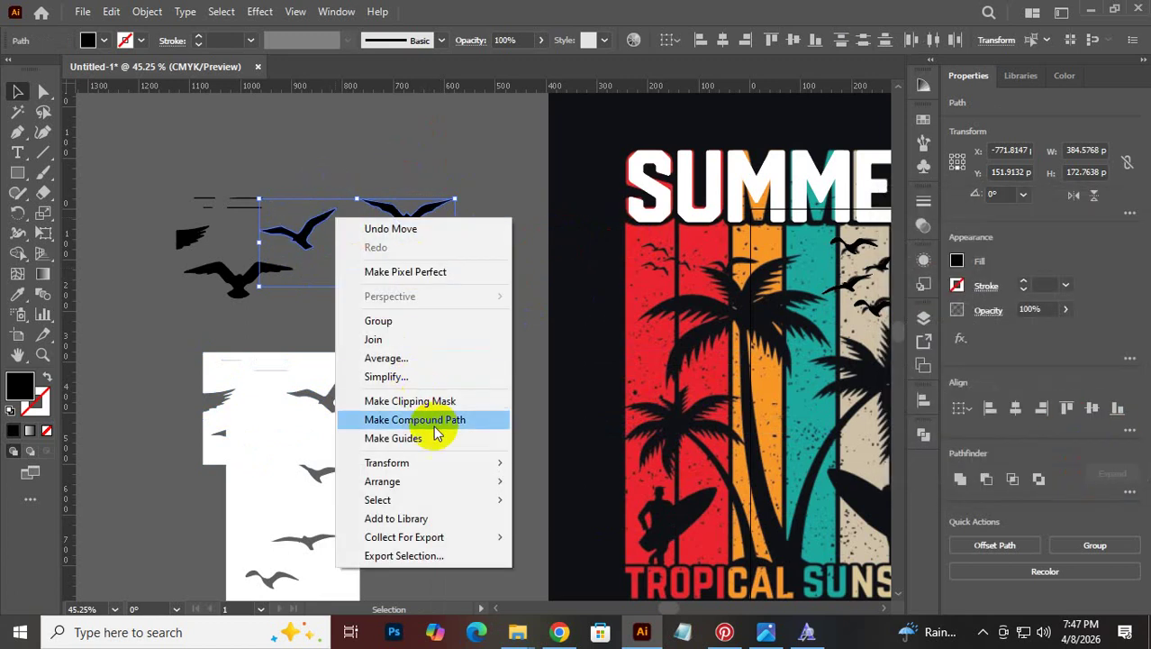
{"action": "mouse_move", "coordinate": [459, 464]}
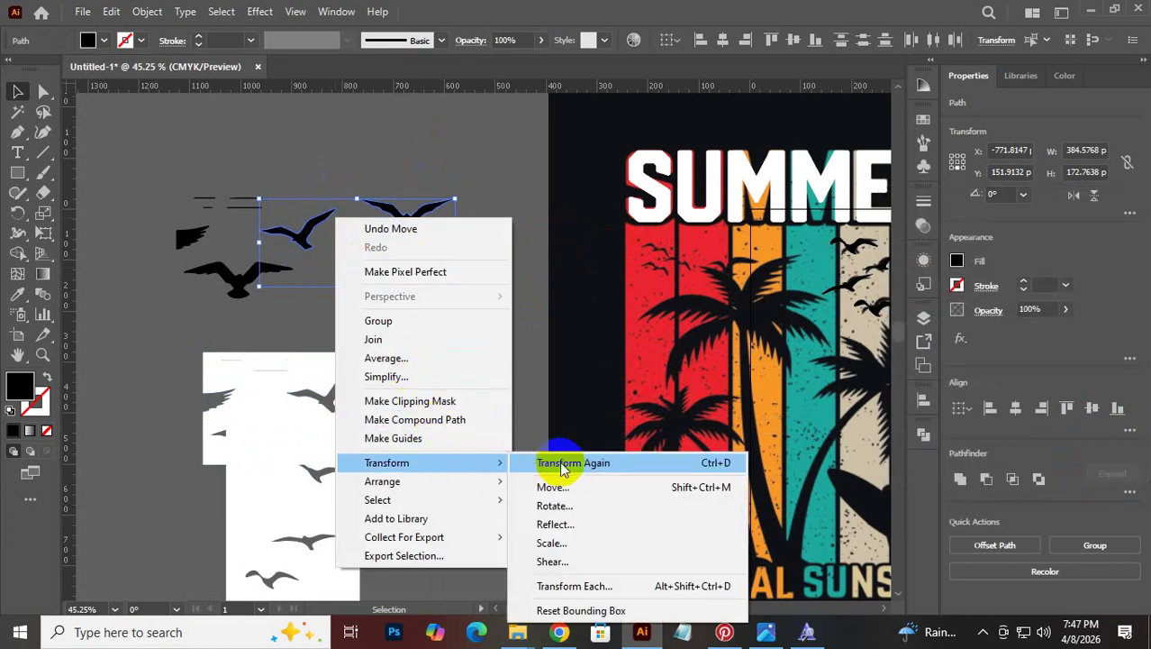
{"action": "left_click", "coordinate": [581, 523]}
{"action": "left_click", "coordinate": [1023, 460]}
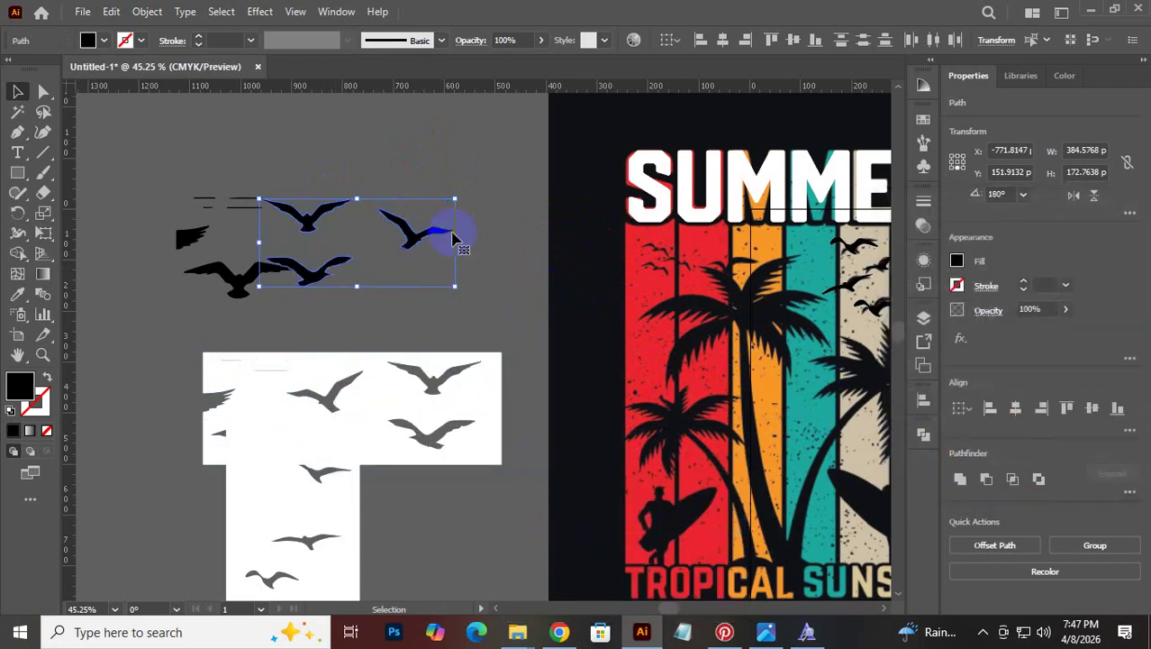
{"action": "left_click", "coordinate": [432, 216]}
{"action": "left_click_drag", "start_coordinate": [308, 209], "coordinate": [306, 205]}
{"action": "left_click", "coordinate": [388, 283]}
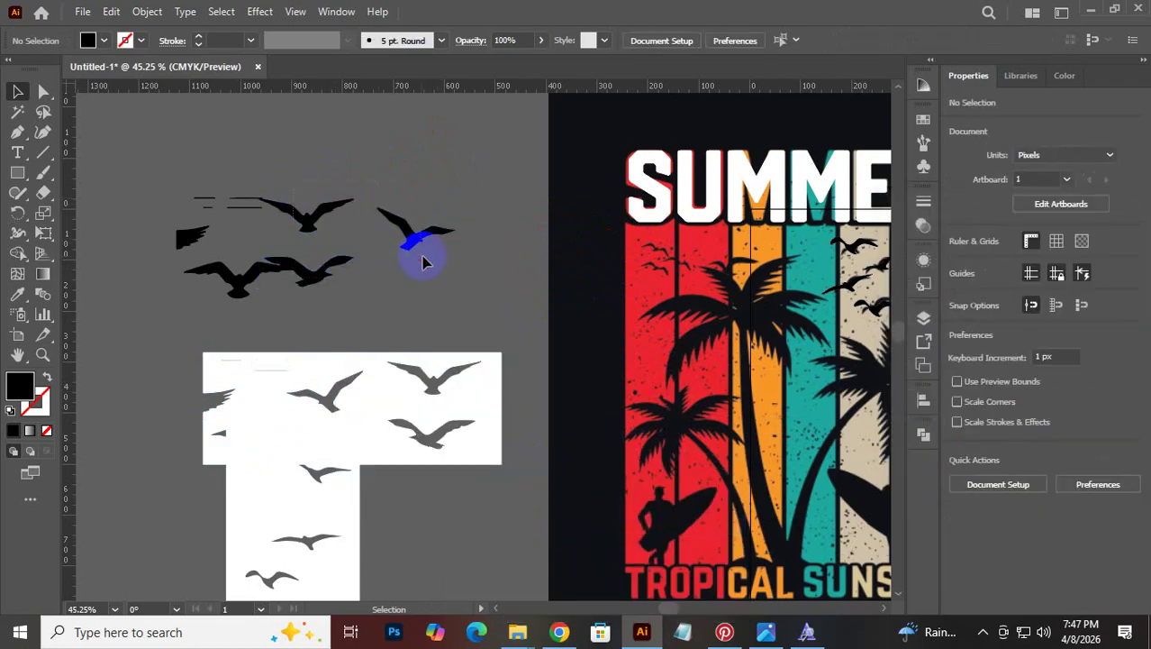
Scale the three birds down to about 173 px overall width and move them onto the red stripes
{"action": "left_click_drag", "start_coordinate": [426, 262], "coordinate": [674, 276]}
{"action": "left_click_drag", "start_coordinate": [716, 316], "coordinate": [661, 265]}
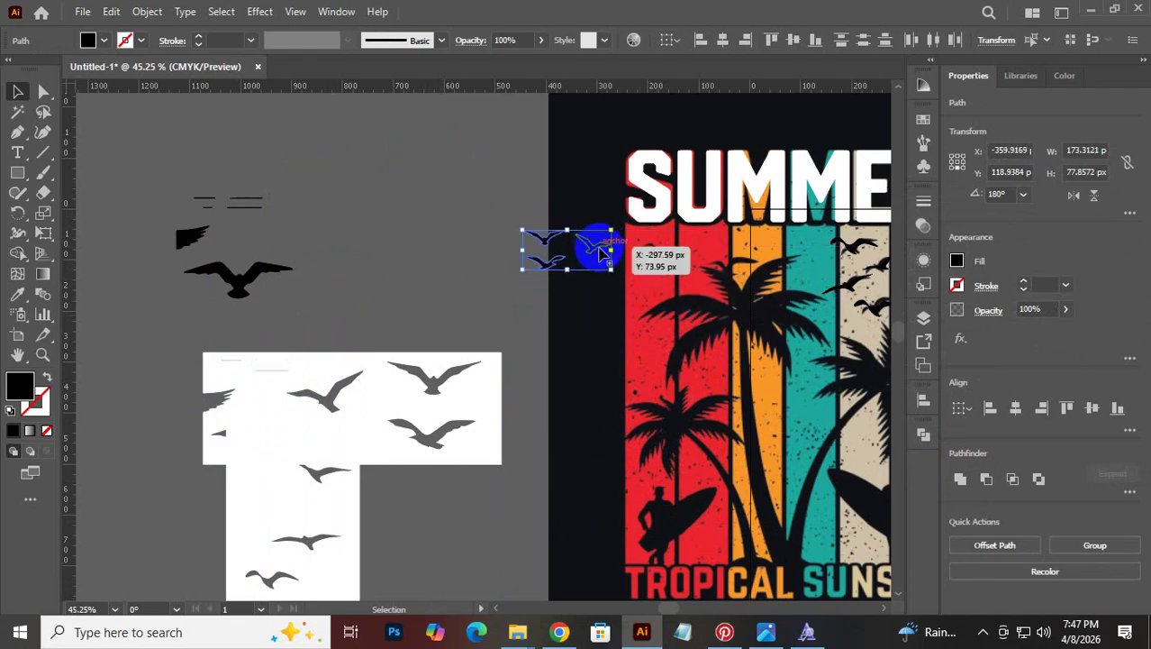
{"action": "left_click_drag", "start_coordinate": [597, 244], "coordinate": [689, 264]}
{"action": "scroll", "coordinate": [671, 261], "scroll_direction": "up", "scroll_amount": 4}
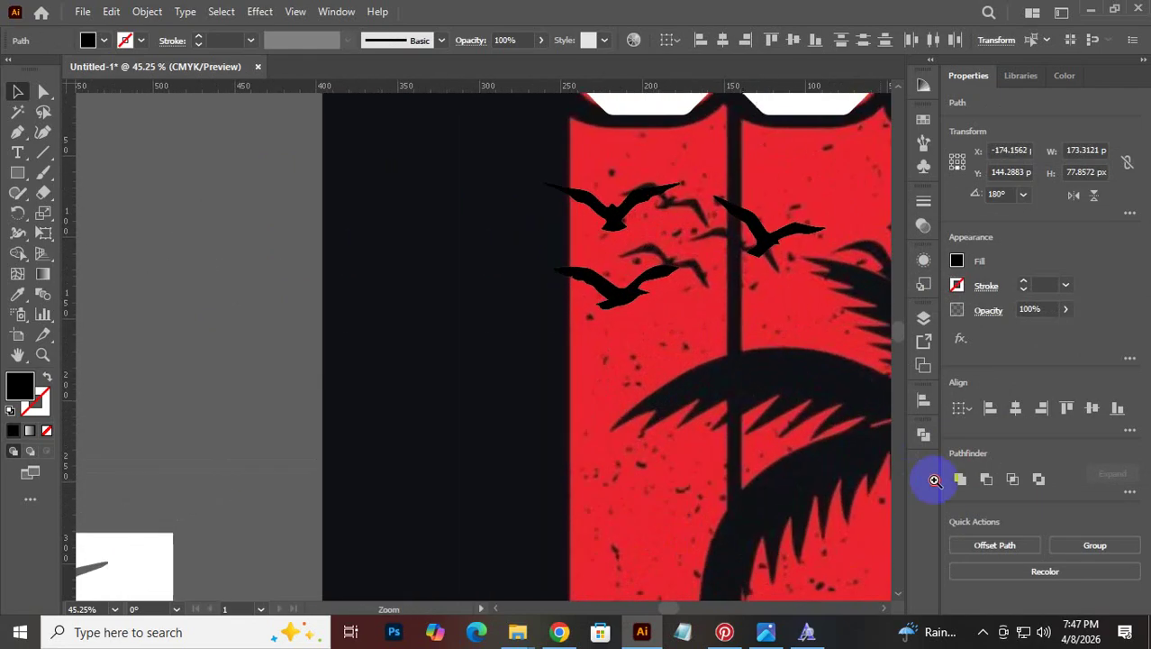
{"action": "scroll", "coordinate": [598, 326], "scroll_direction": "right", "scroll_amount": 3}
Move each of the three birds individually closer to its reference bird on the red stripes
{"action": "left_click", "coordinate": [453, 198]}
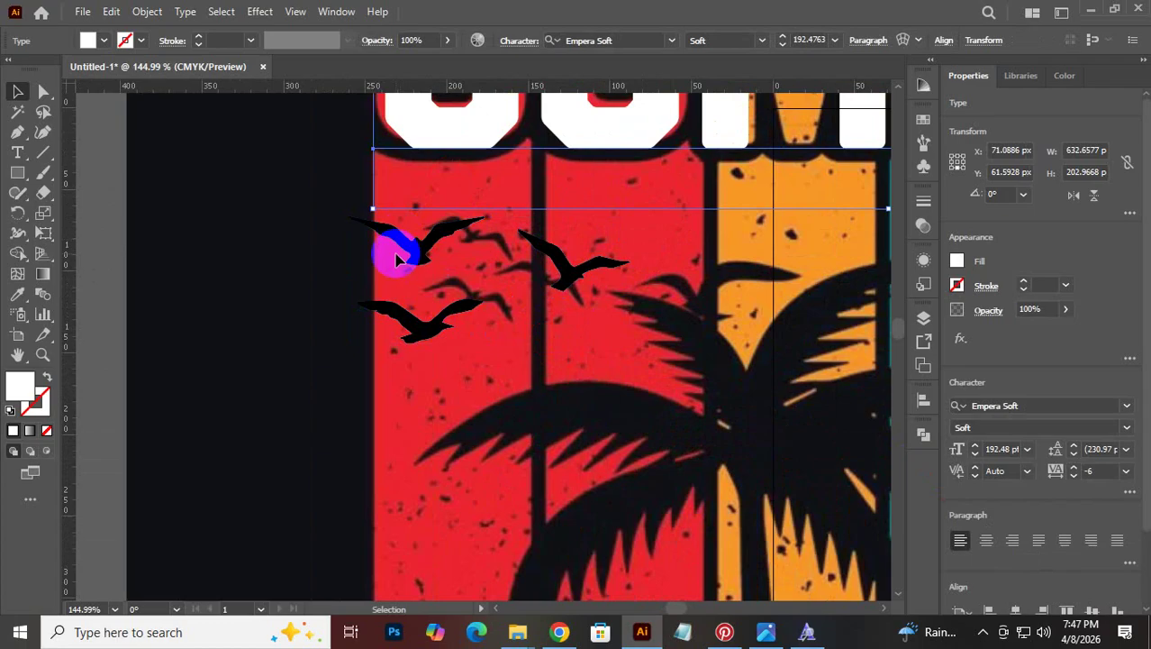
{"action": "left_click_drag", "start_coordinate": [432, 237], "coordinate": [491, 237]}
{"action": "left_click_drag", "start_coordinate": [443, 324], "coordinate": [491, 297]}
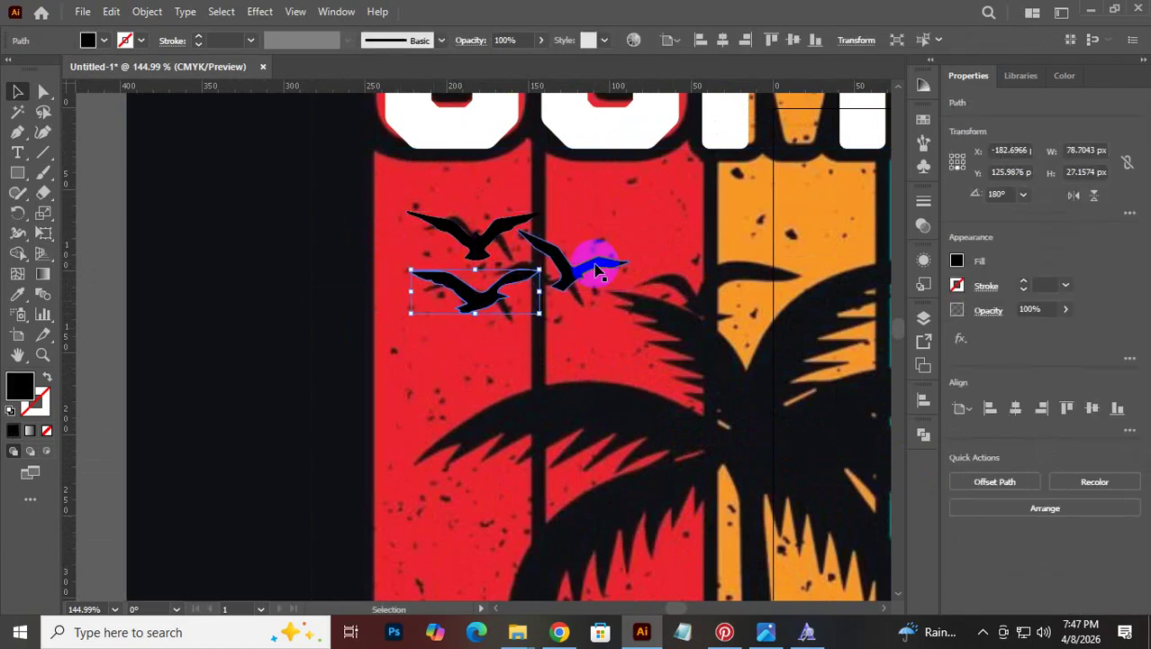
{"action": "left_click_drag", "start_coordinate": [593, 271], "coordinate": [437, 304]}
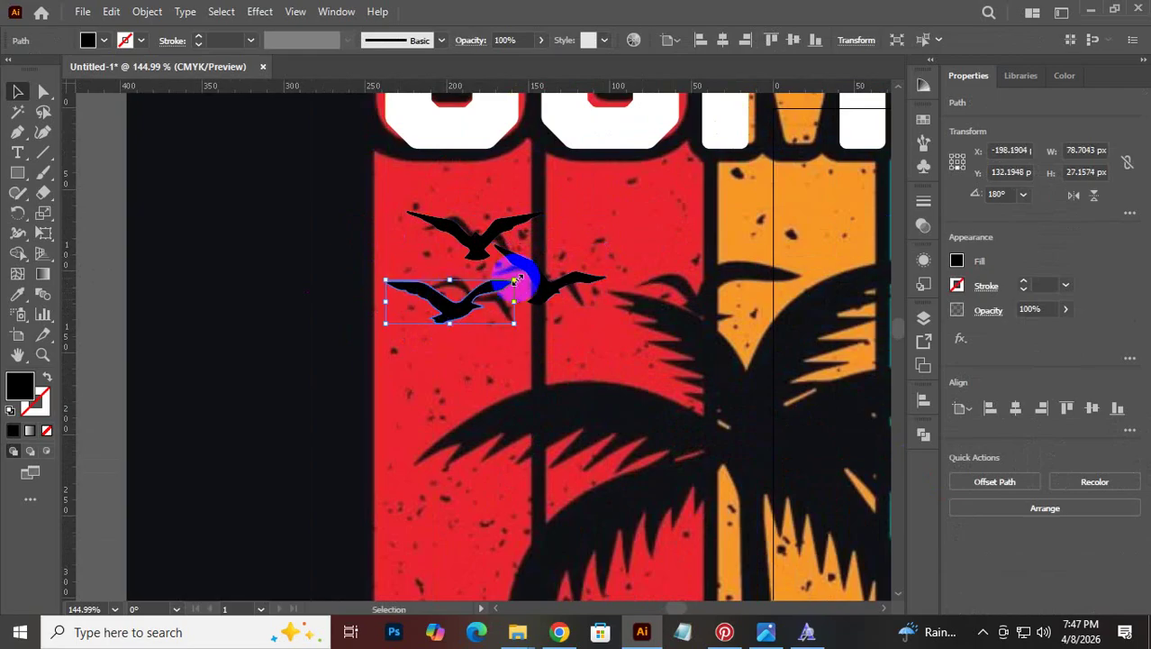
Rotate the lower-left bird by about 15° and the top bird by about 9° to follow the reference birds
{"action": "left_click_drag", "start_coordinate": [522, 280], "coordinate": [469, 305]}
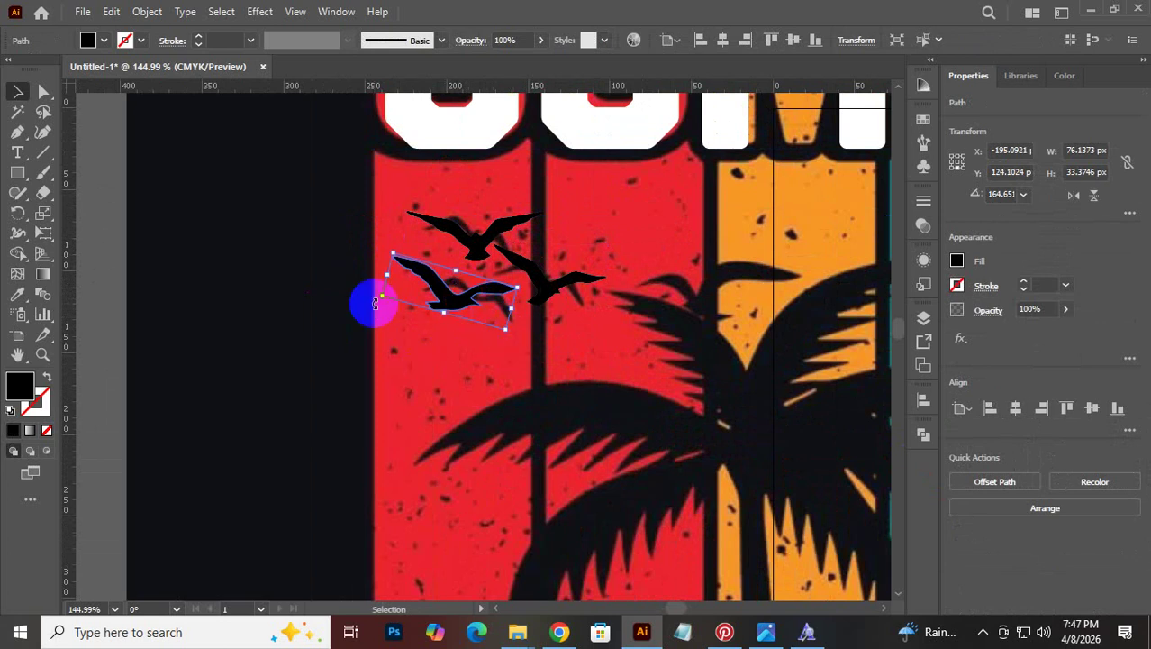
{"action": "left_click", "coordinate": [468, 233]}
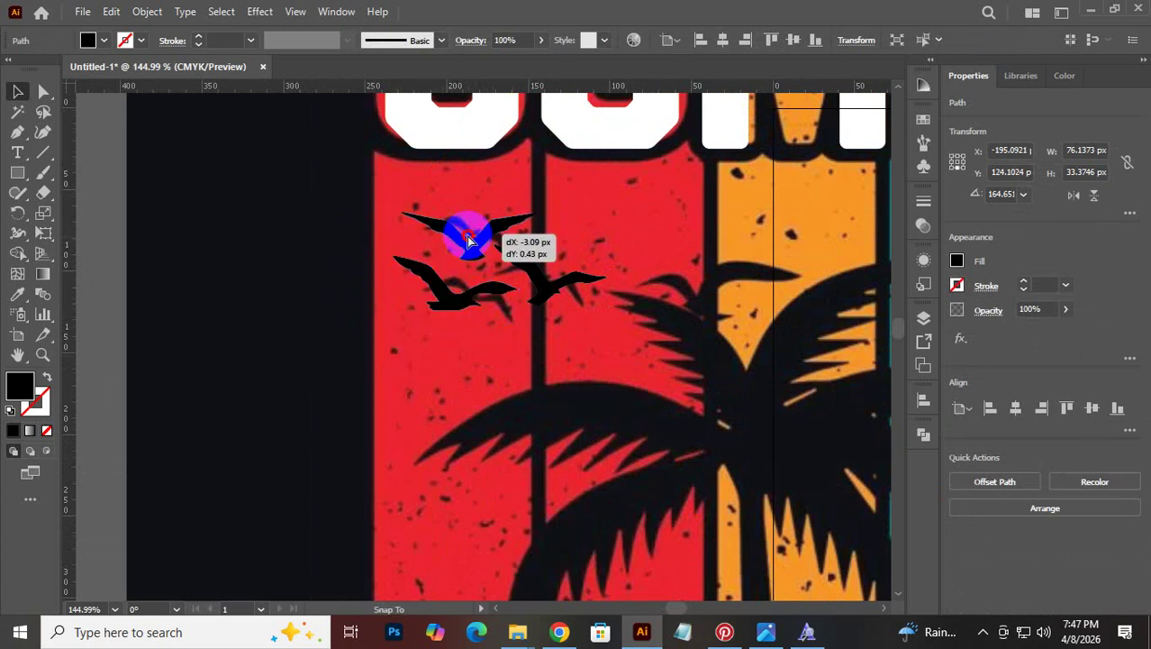
{"action": "left_click_drag", "start_coordinate": [551, 231], "coordinate": [546, 206]}
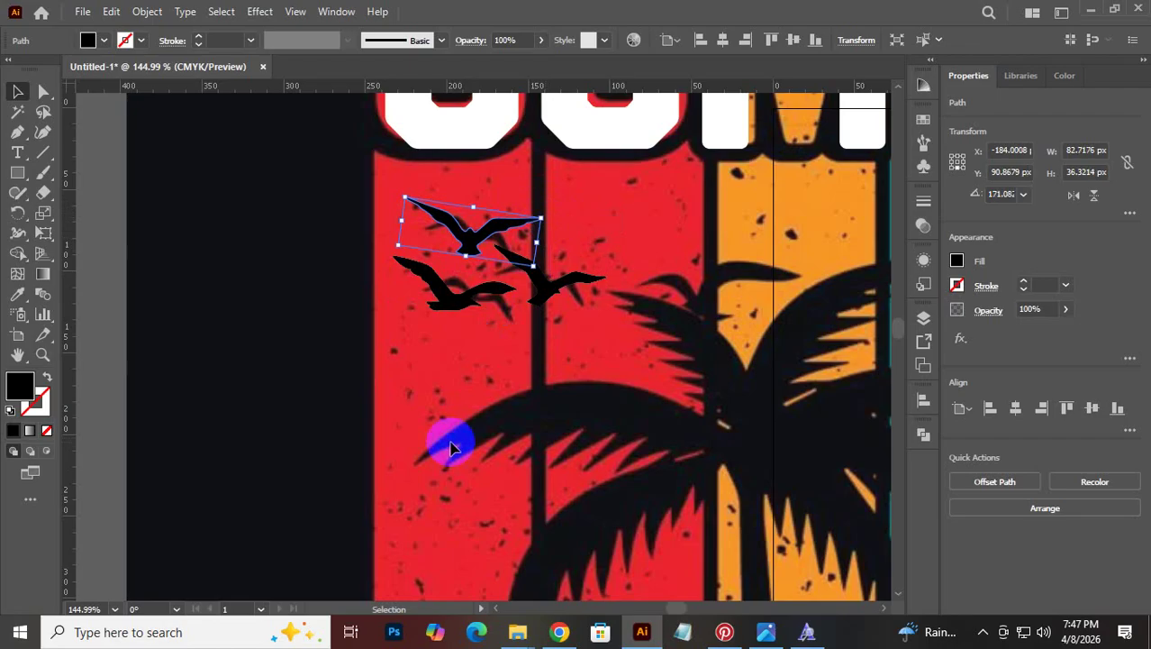
{"action": "left_click", "coordinate": [319, 357]}
Duplicate the lower-left bird and place the copy over the reference bird where the red and orange stripes meet
{"action": "scroll", "coordinate": [531, 412], "scroll_direction": "down", "scroll_amount": 6}
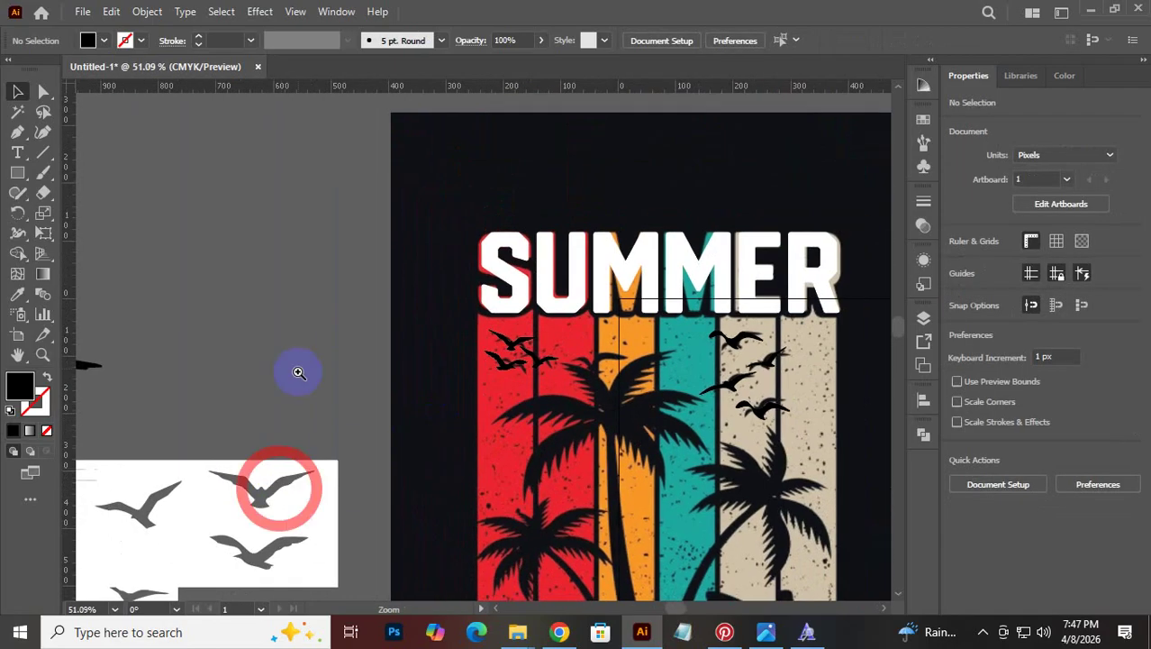
{"action": "left_click_drag", "start_coordinate": [523, 429], "coordinate": [612, 299]}
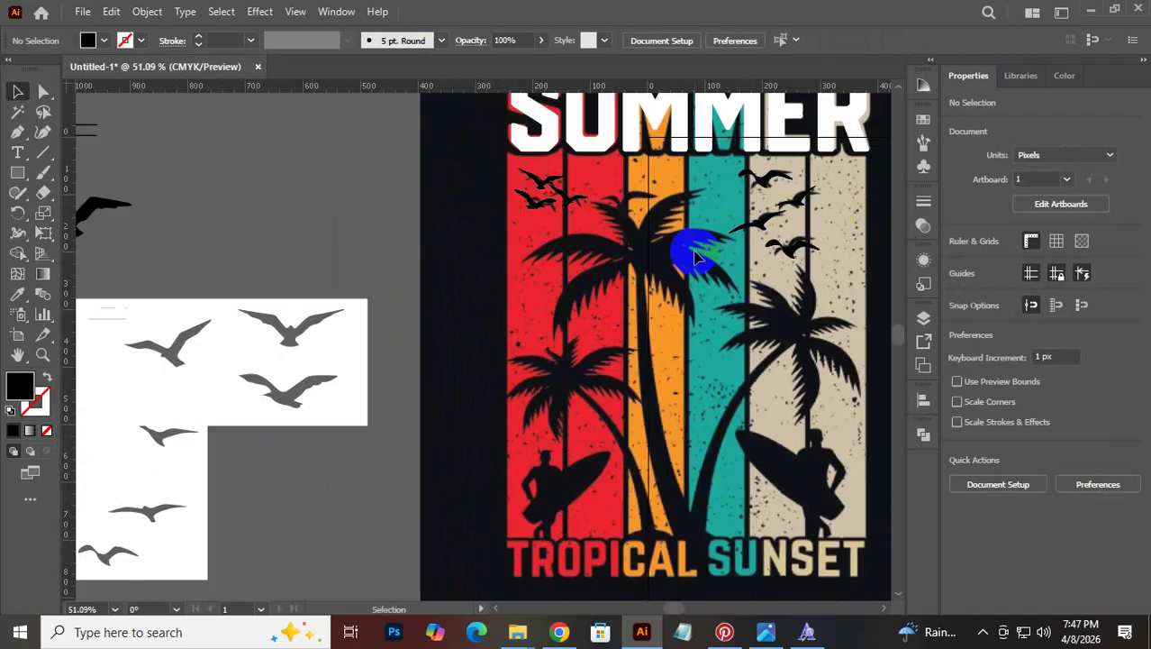
{"action": "left_click_drag", "start_coordinate": [566, 214], "coordinate": [539, 198]}
{"action": "left_click", "coordinate": [546, 262]}
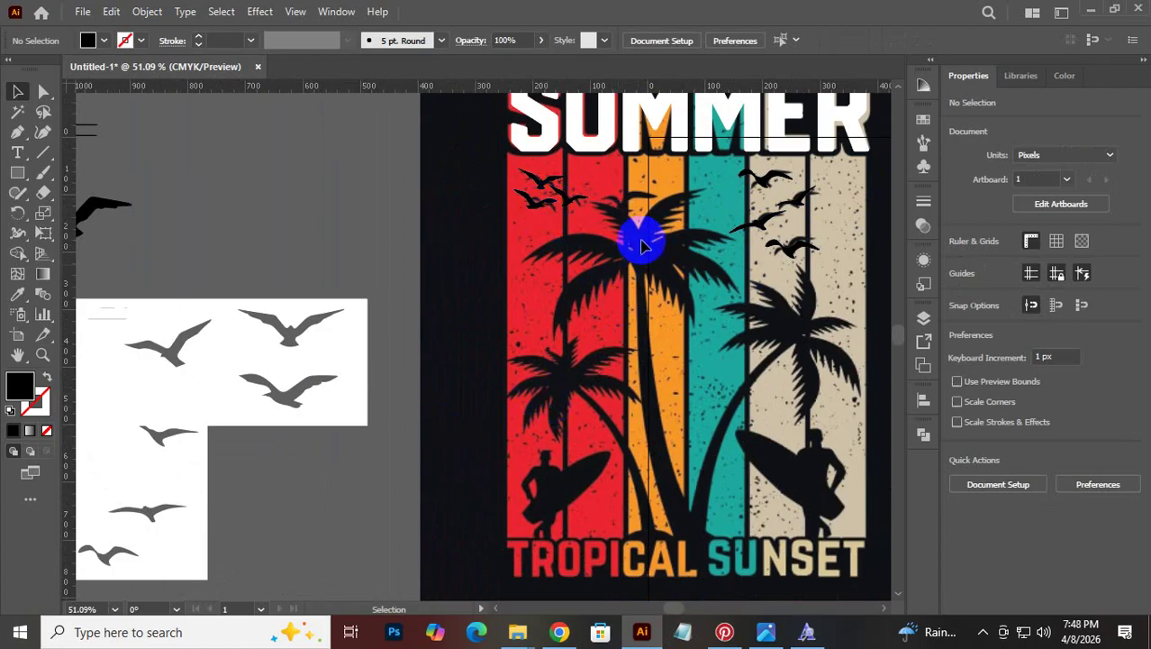
{"action": "left_click_drag", "start_coordinate": [239, 231], "coordinate": [244, 275]}
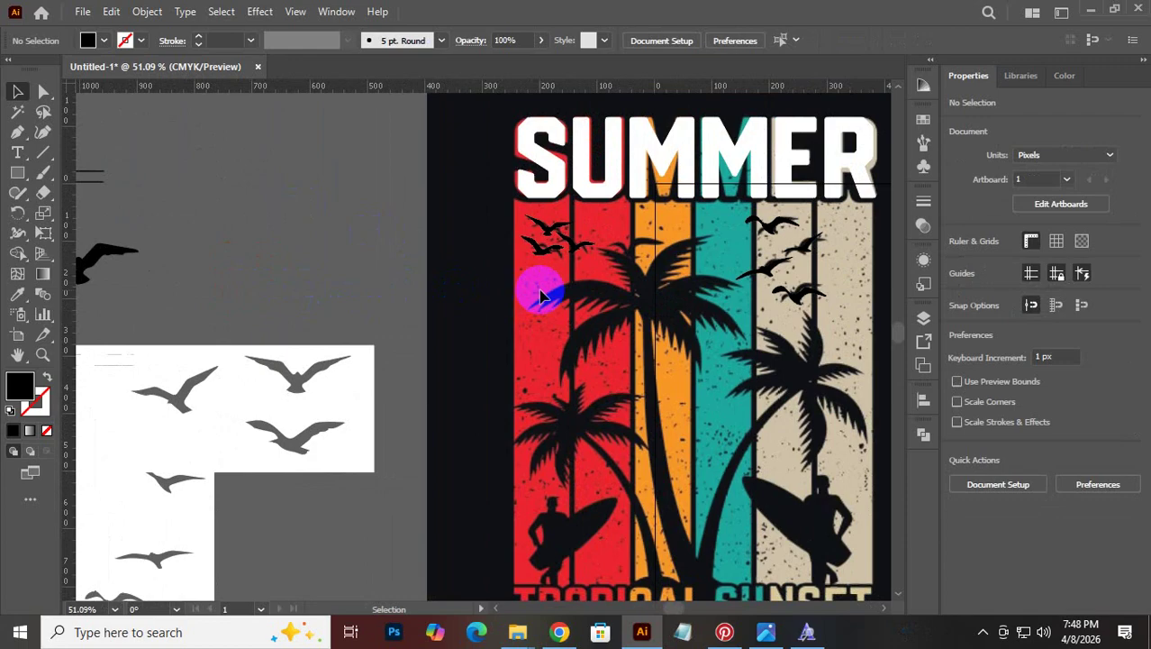
{"action": "left_click", "coordinate": [540, 250]}
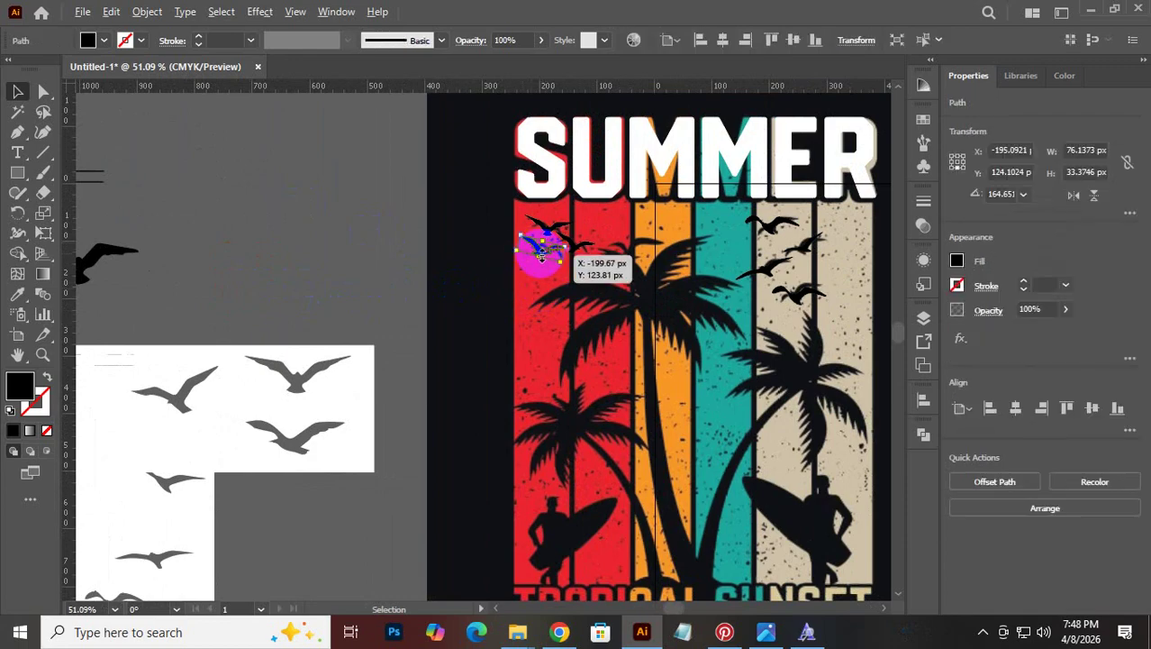
{"action": "left_click_drag", "start_coordinate": [560, 268], "coordinate": [774, 466]}
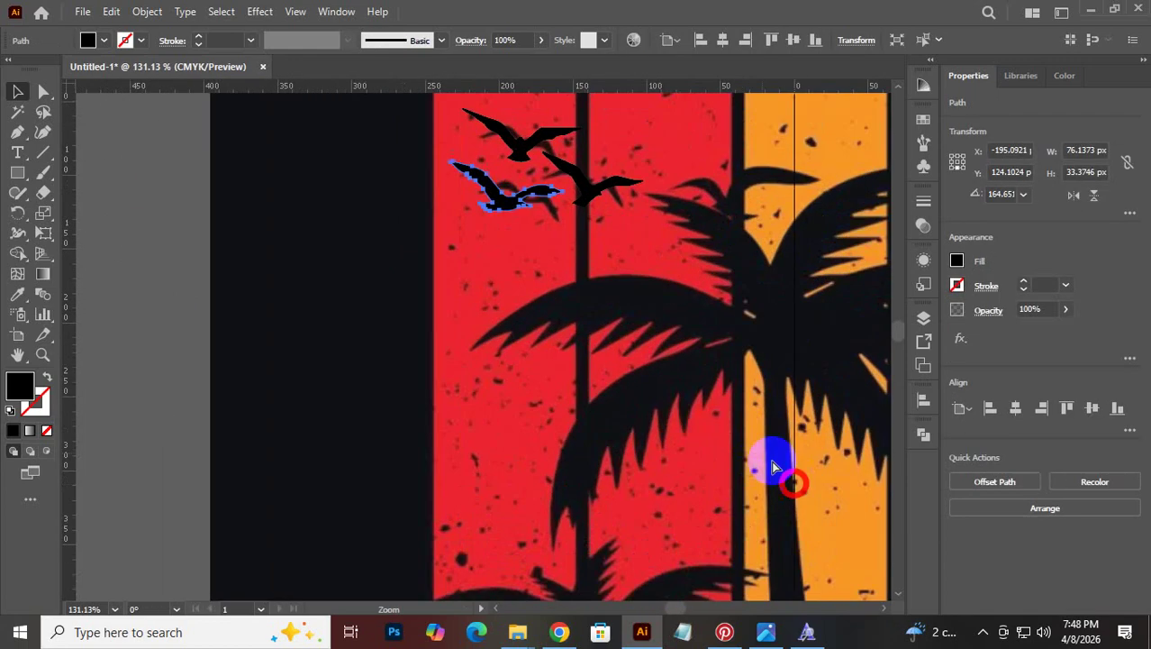
{"action": "left_click_drag", "start_coordinate": [506, 202], "coordinate": [728, 197]}
Reflect the copied bird across the vertical axis and enlarge it to about 93 px wide
{"action": "right_click", "coordinate": [728, 196]}
{"action": "mouse_move", "coordinate": [856, 509]}
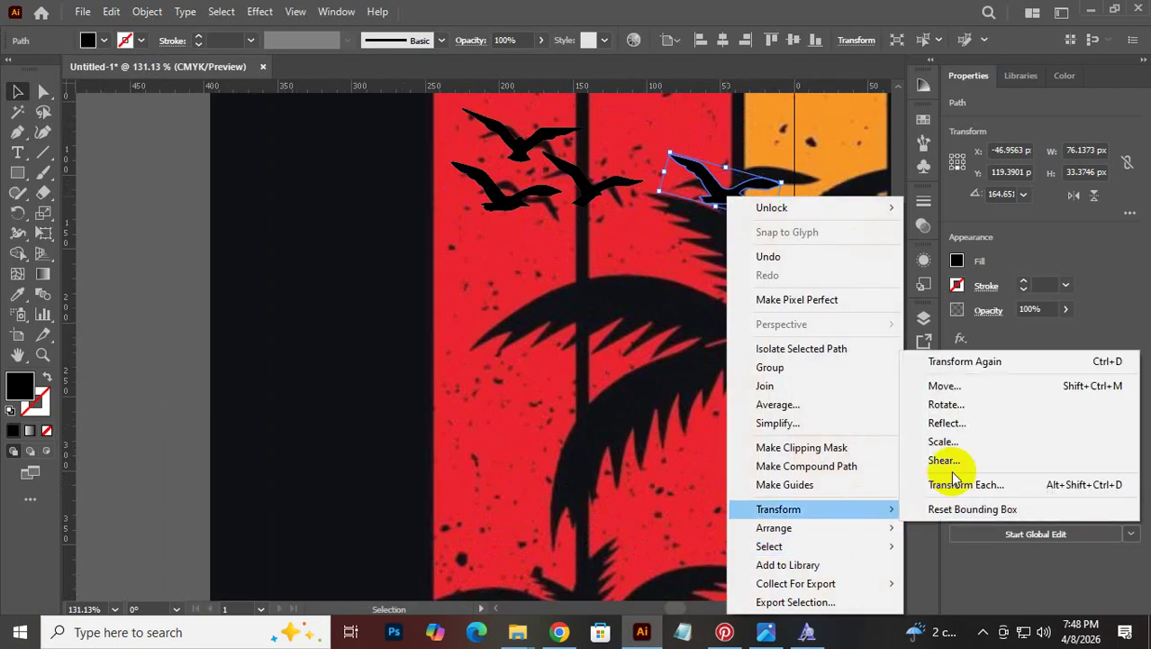
{"action": "left_click", "coordinate": [951, 423]}
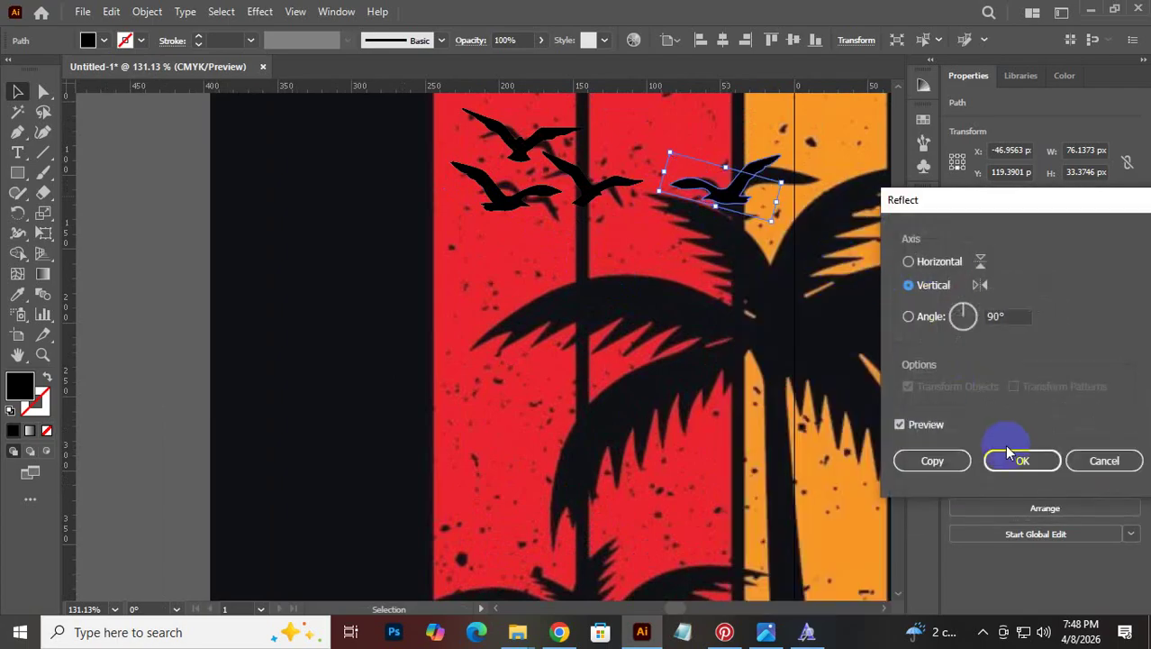
{"action": "left_click", "coordinate": [1009, 453]}
{"action": "left_click_drag", "start_coordinate": [742, 127], "coordinate": [763, 182]}
{"action": "left_click", "coordinate": [189, 225]}
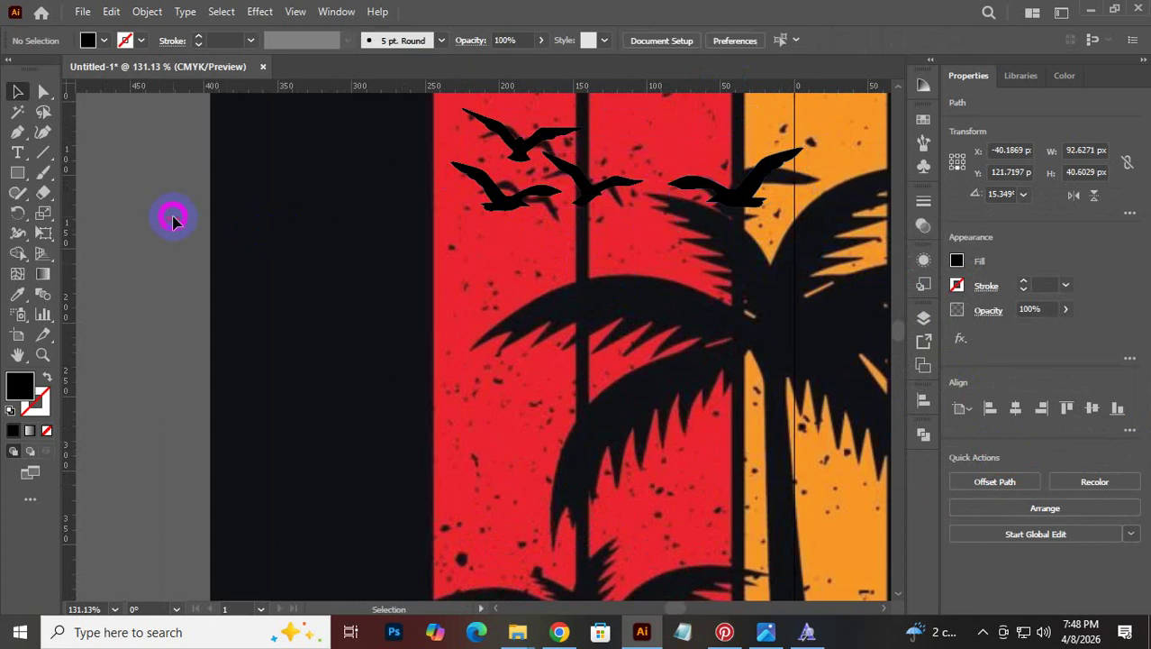
Save the document to the Desktop as "t shirt design" in Adobe Illustrator format
{"action": "left_click_drag", "start_coordinate": [581, 406], "coordinate": [392, 468]}
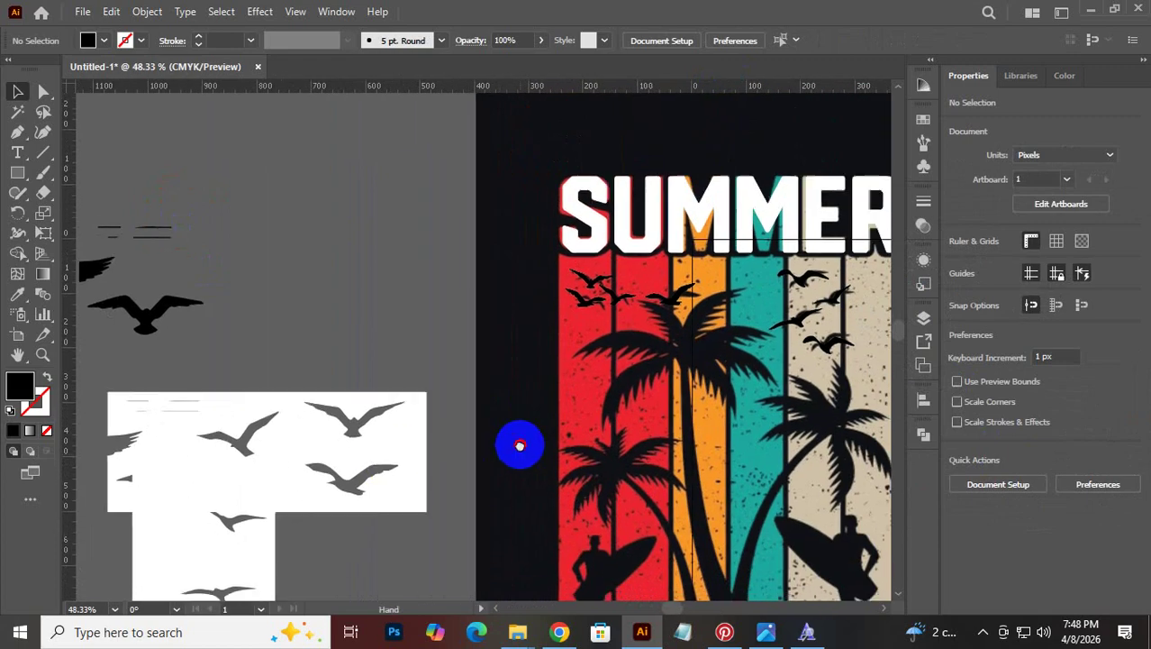
{"action": "left_click_drag", "start_coordinate": [519, 442], "coordinate": [391, 289]}
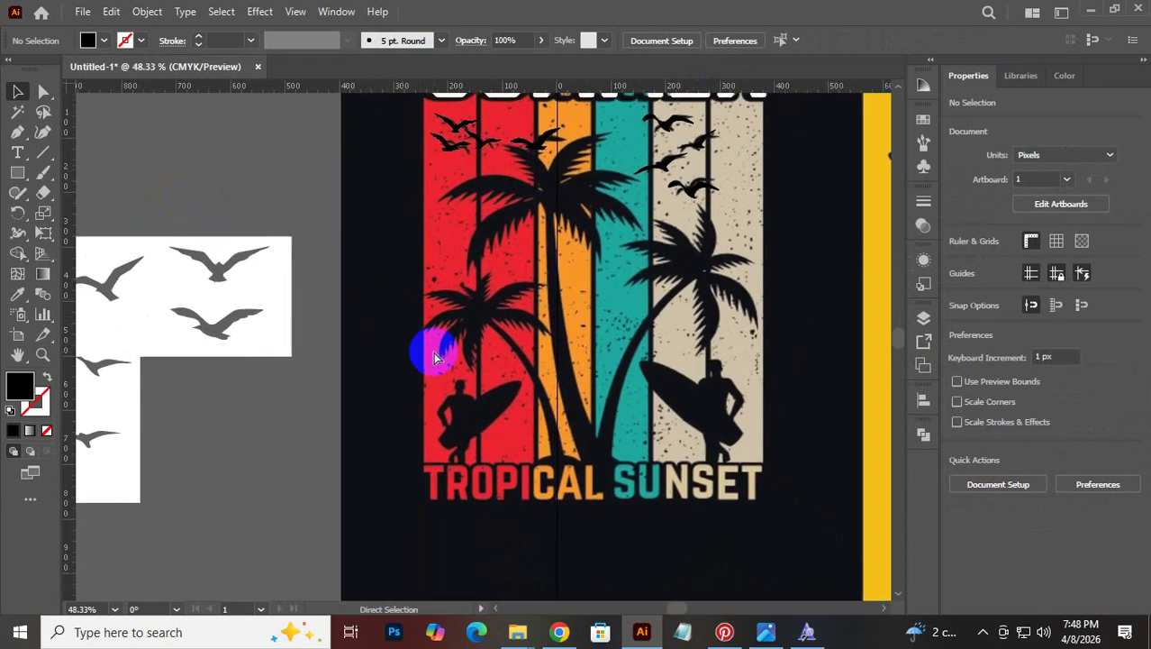
{"action": "key", "text": "ctrl+s"}
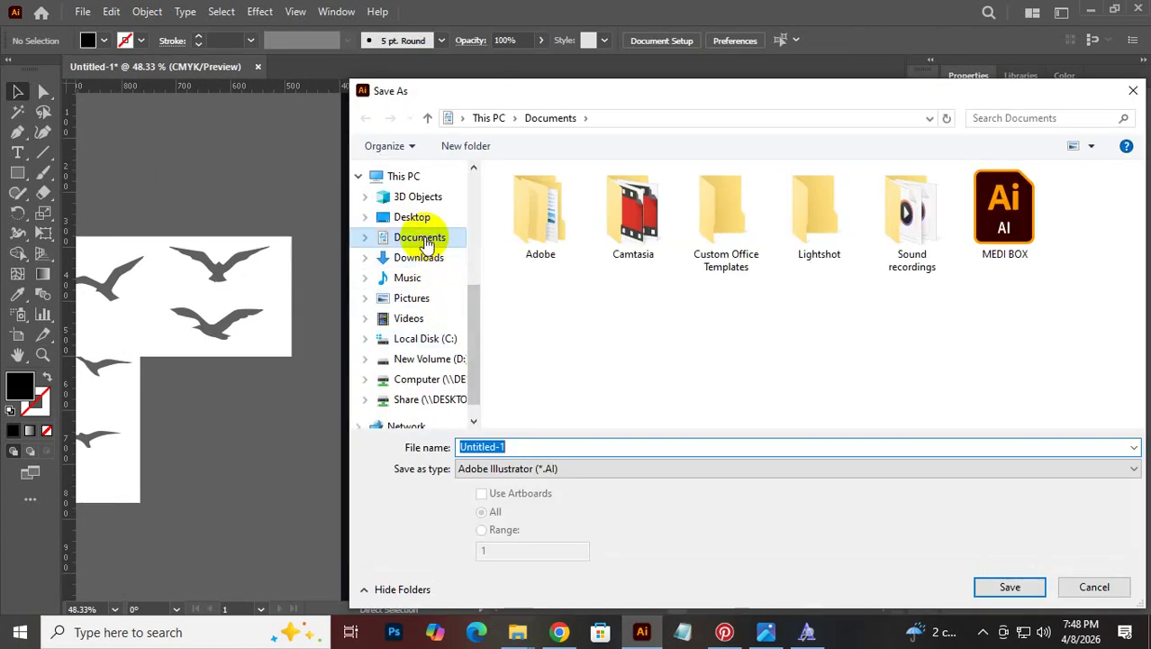
{"action": "left_click", "coordinate": [411, 217]}
{"action": "left_click", "coordinate": [513, 442]}
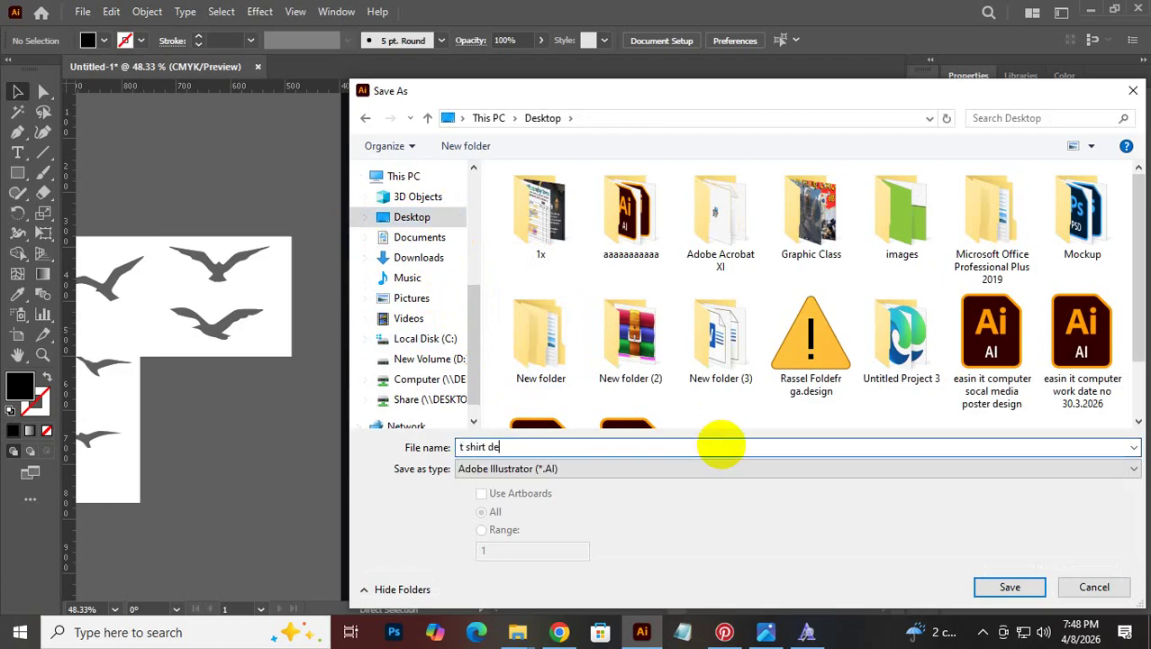
{"action": "type", "text": "t shirt design"}
{"action": "key", "text": "Return"}
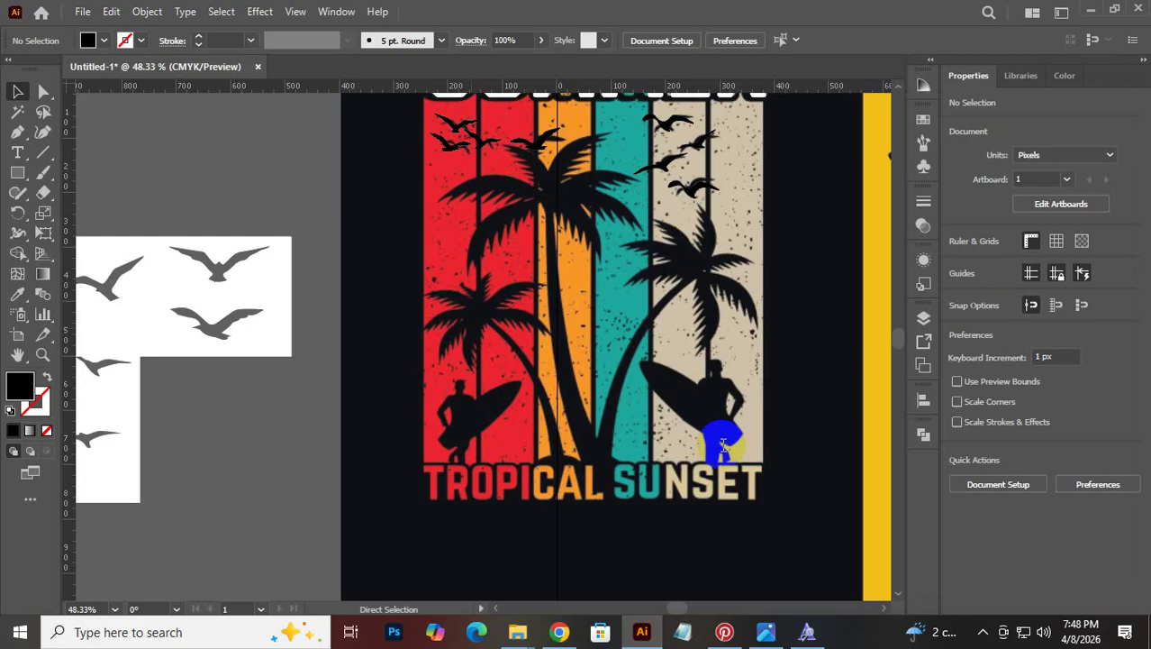
{"action": "left_click", "coordinate": [540, 74]}
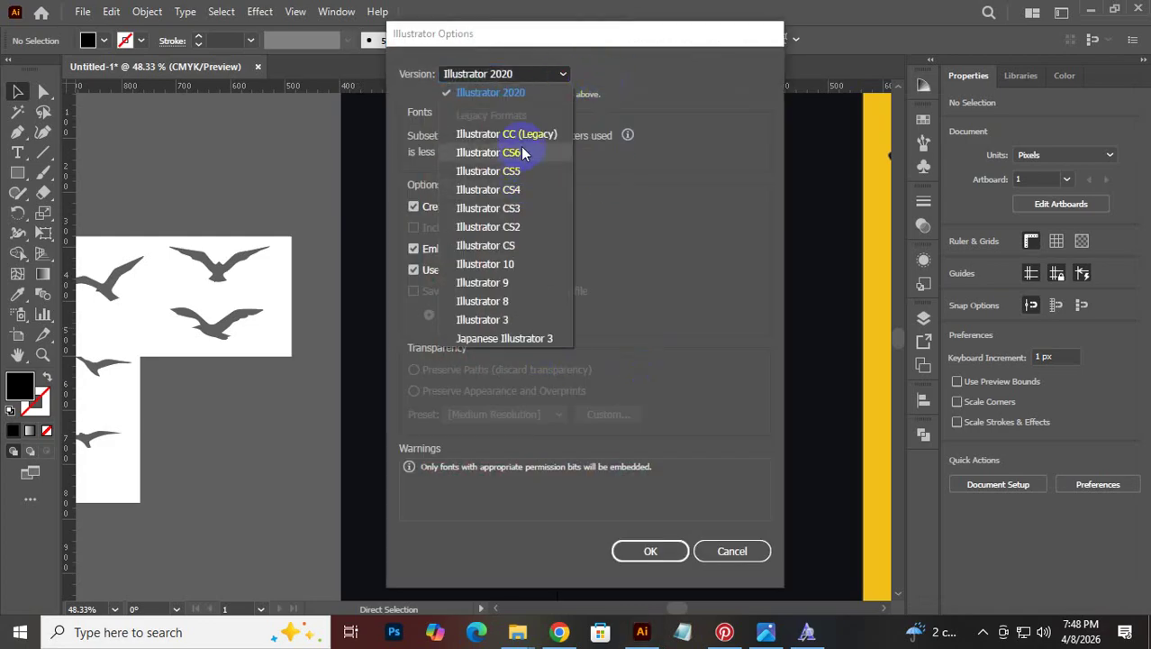
{"action": "left_click", "coordinate": [513, 108]}
{"action": "left_click", "coordinate": [677, 536]}
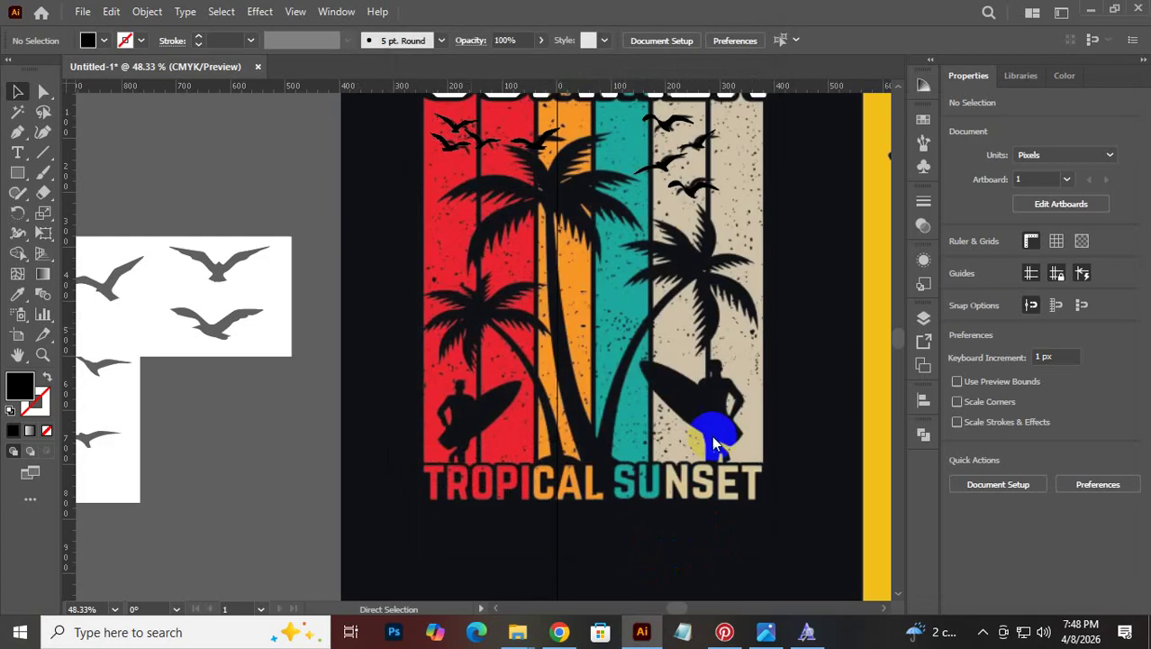
{"action": "left_click_drag", "start_coordinate": [458, 262], "coordinate": [437, 297]}
{"action": "left_click", "coordinate": [532, 633]}
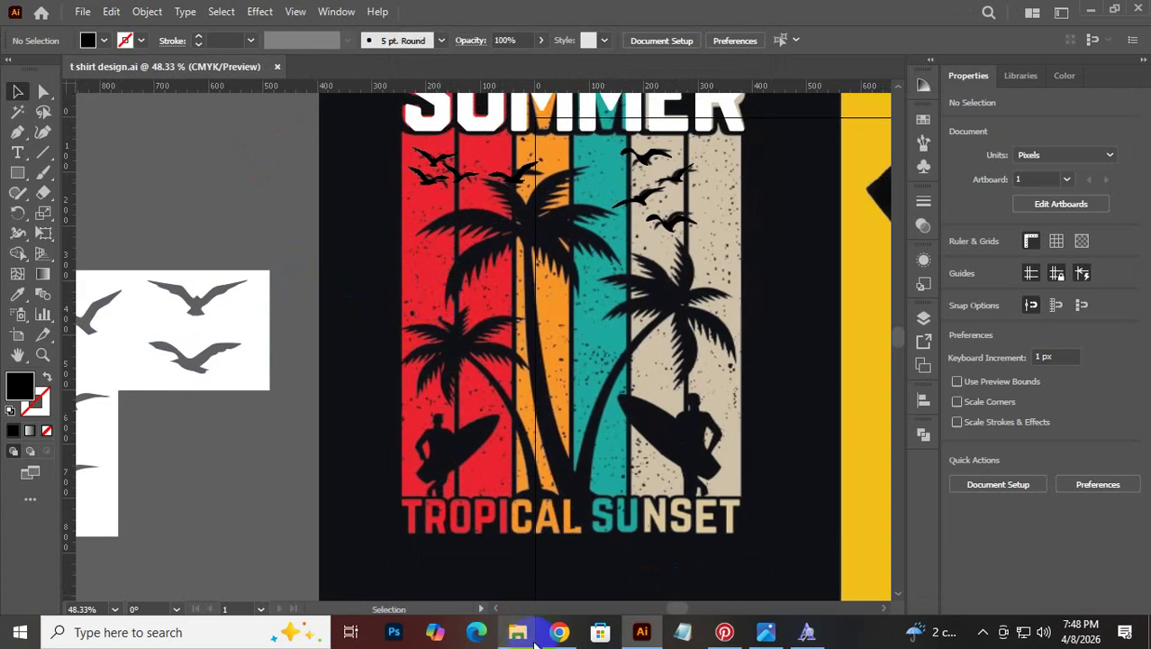
{"action": "left_click", "coordinate": [519, 634]}
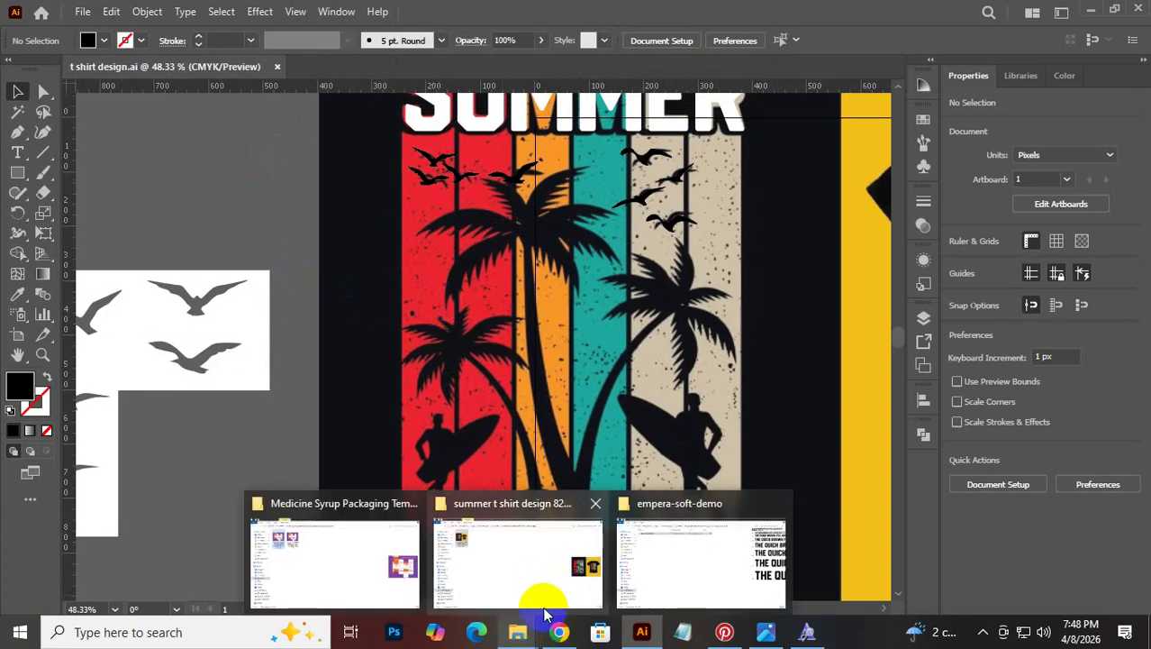
{"action": "mouse_move", "coordinate": [553, 634]}
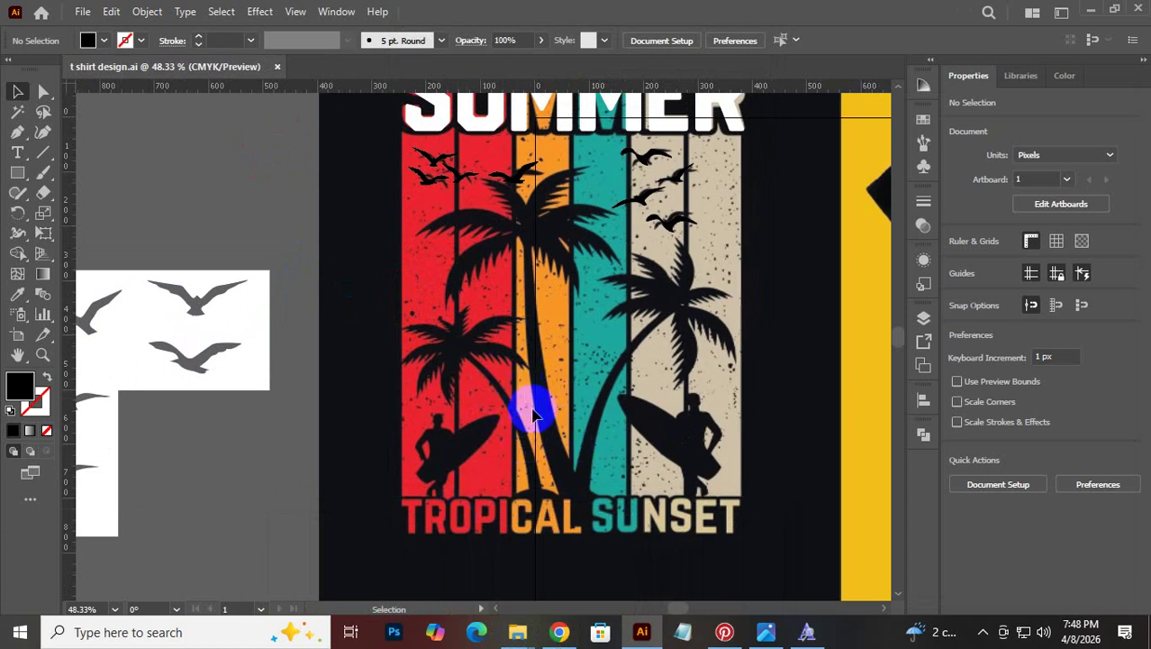
Switch to Chrome and search Google Images for "two coconut tree silhouette"
{"action": "left_click", "coordinate": [559, 632]}
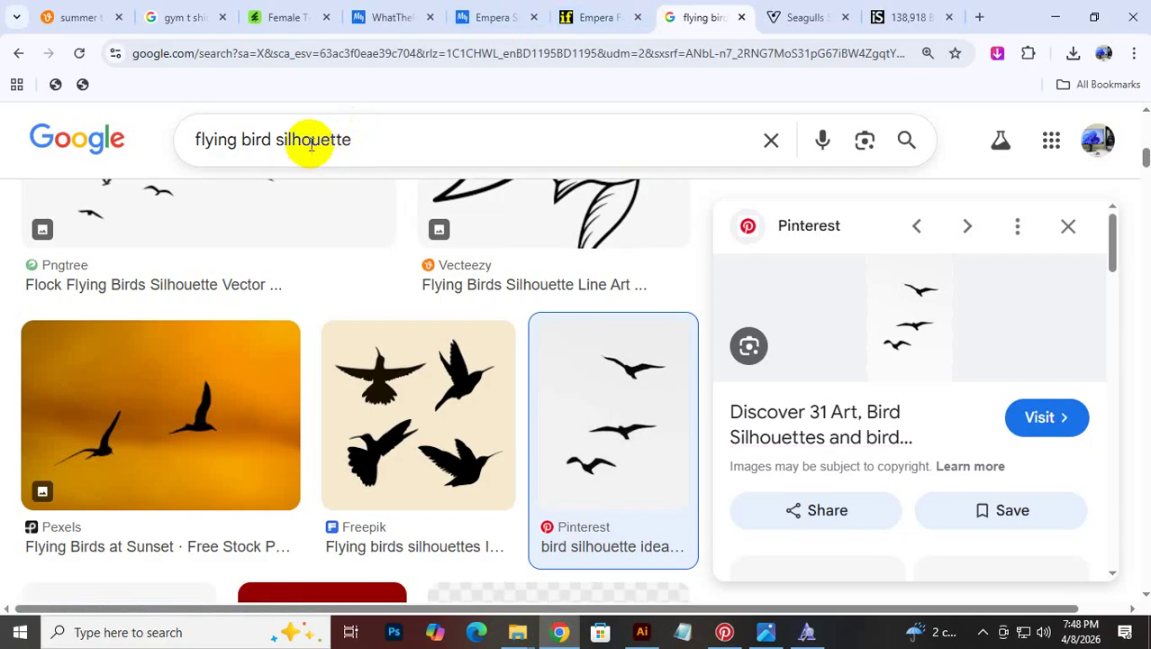
{"action": "left_click_drag", "start_coordinate": [273, 142], "coordinate": [122, 82]}
{"action": "type", "text": "t"}
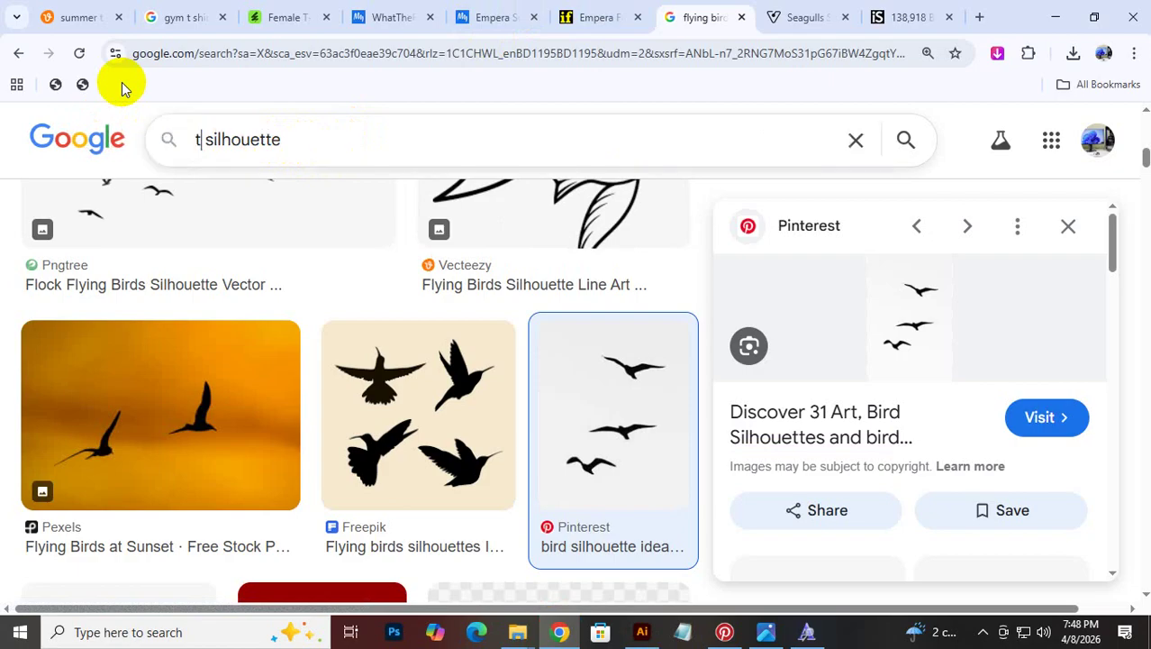
{"action": "type", "text": "wo c"}
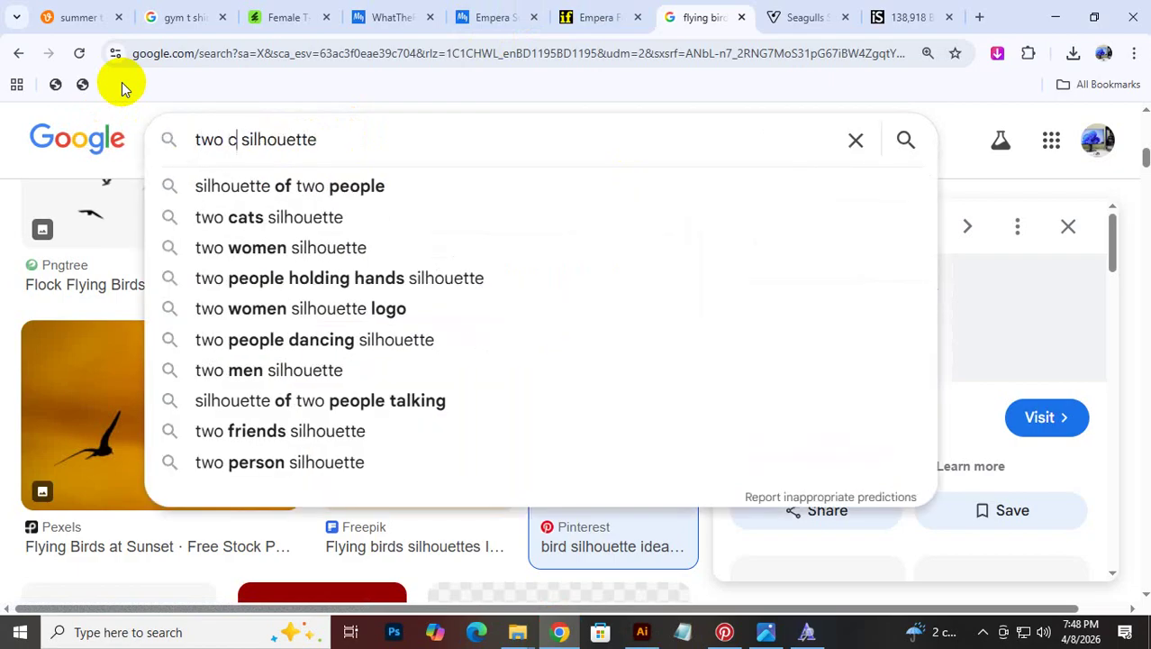
{"action": "type", "text": "ocony"}
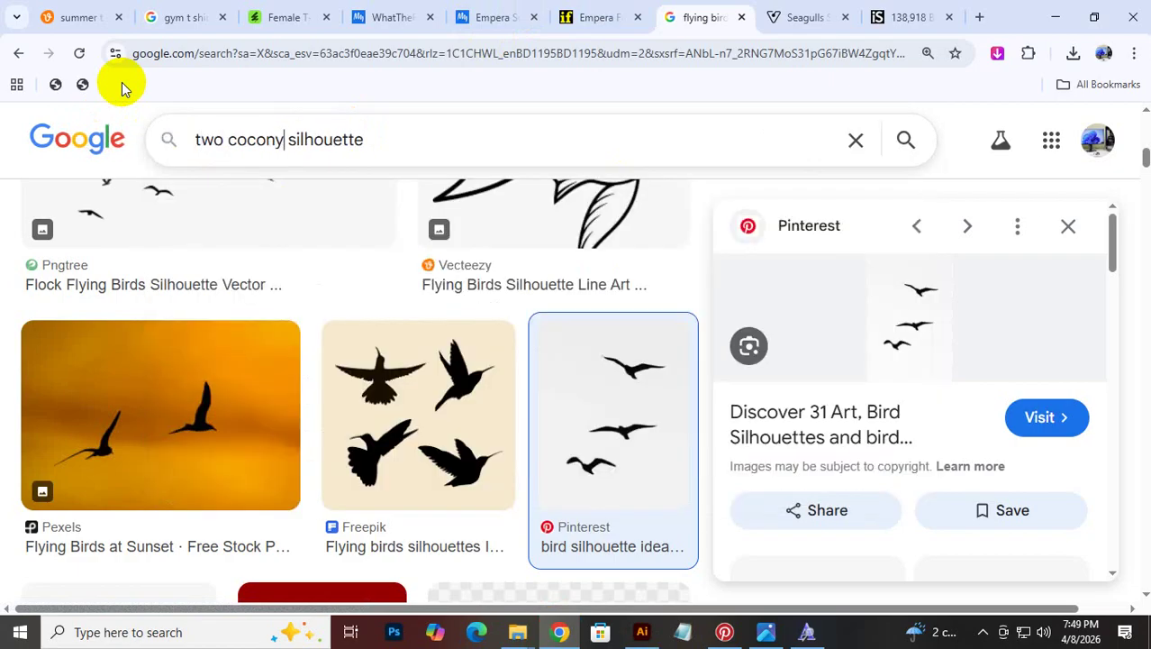
{"action": "key", "text": "BackSpace"}
{"action": "type", "text": "ut t"}
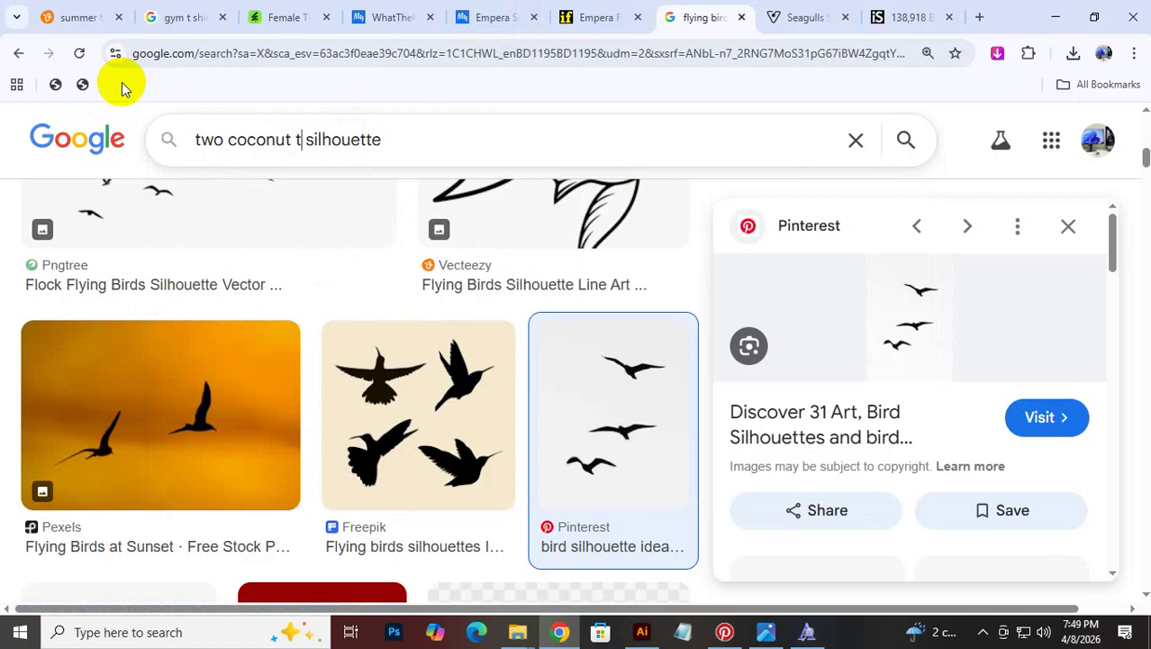
{"action": "type", "text": "ree"}
{"action": "key", "text": "Return"}
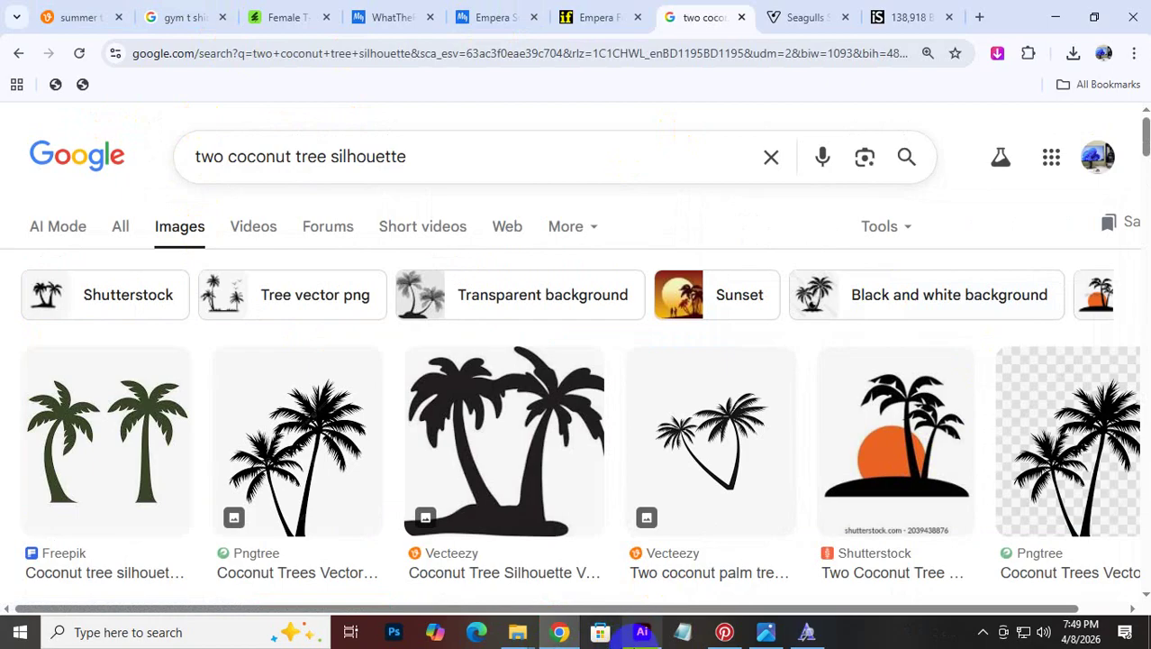
Compare the coconut tree image results with the palm trees in the Illustrator reference artwork
{"action": "left_click", "coordinate": [655, 643]}
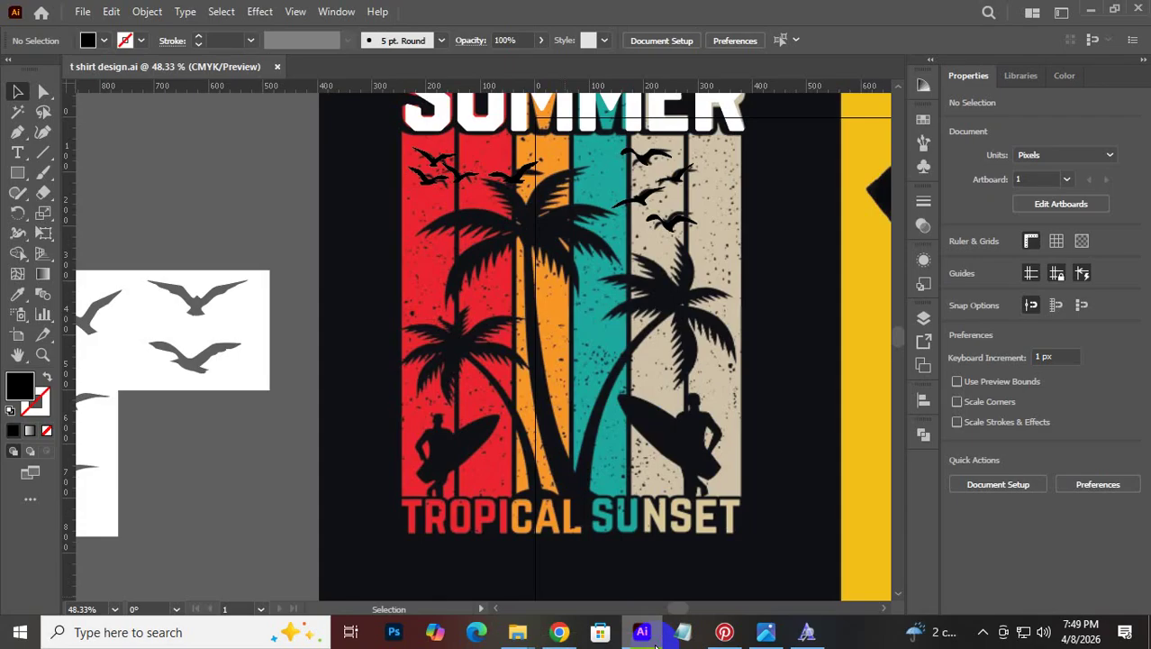
{"action": "left_click", "coordinate": [655, 643]}
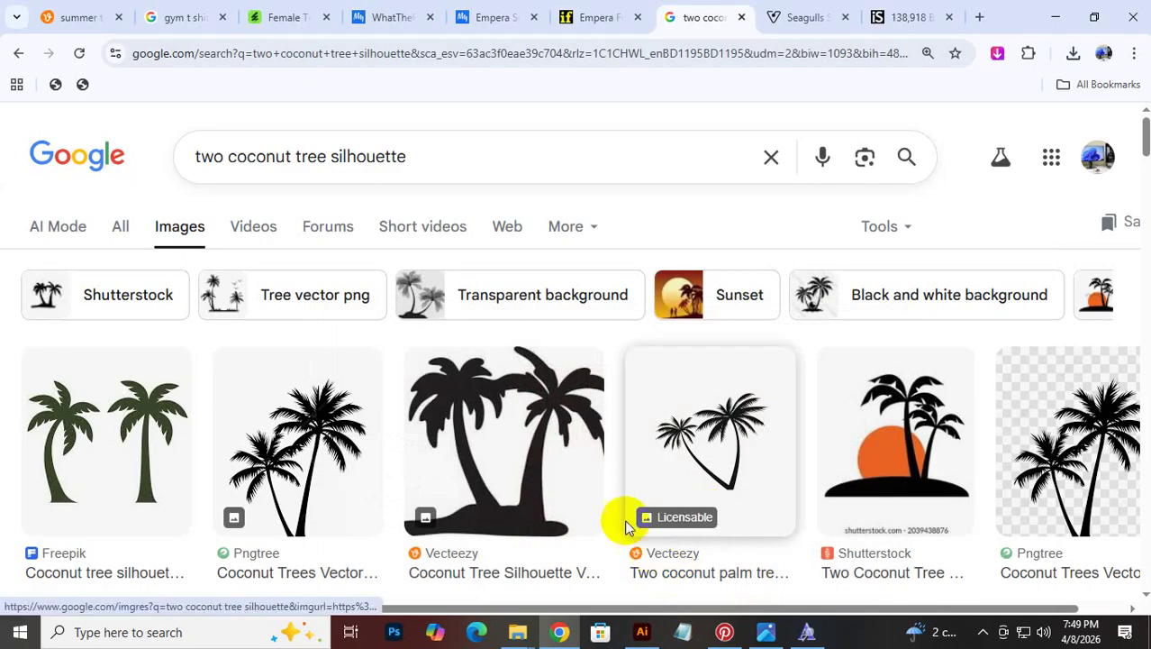
{"action": "scroll", "coordinate": [288, 491], "scroll_direction": "down", "scroll_amount": 4}
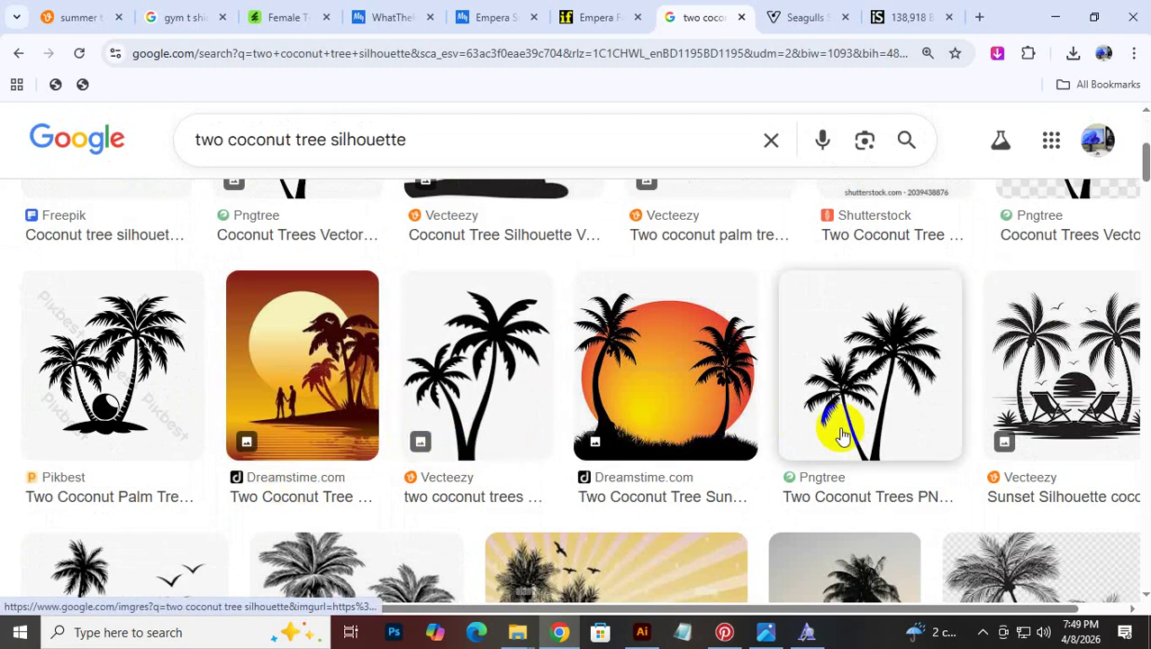
{"action": "left_click", "coordinate": [649, 634]}
{"action": "left_click", "coordinate": [652, 636]}
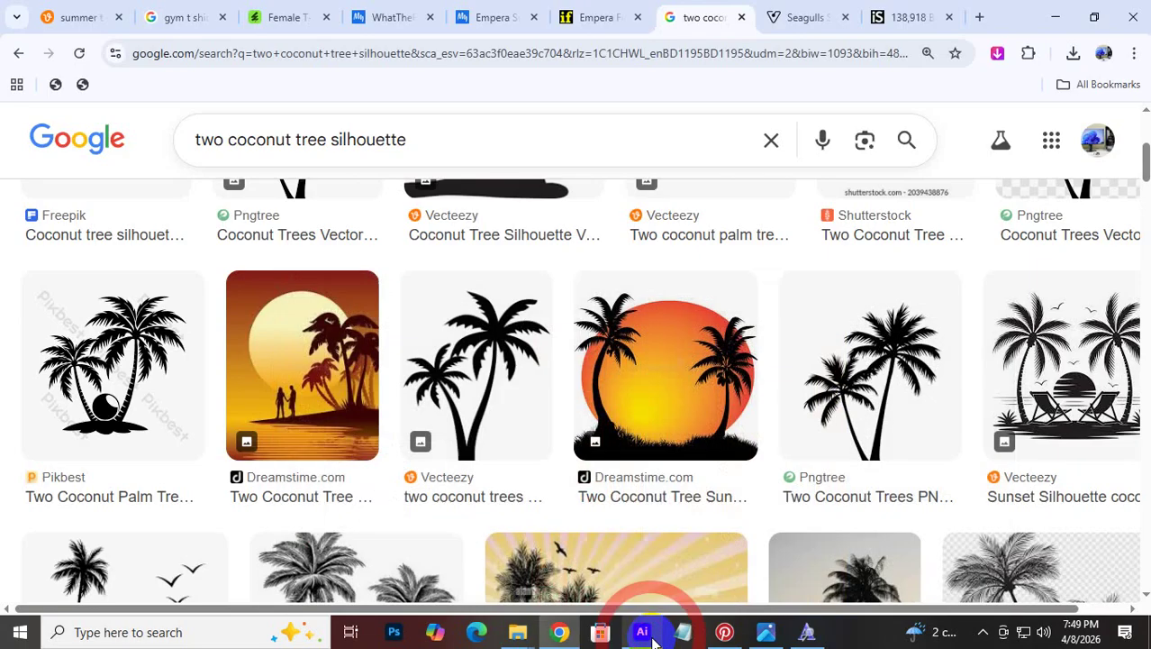
{"action": "left_click", "coordinate": [653, 636]}
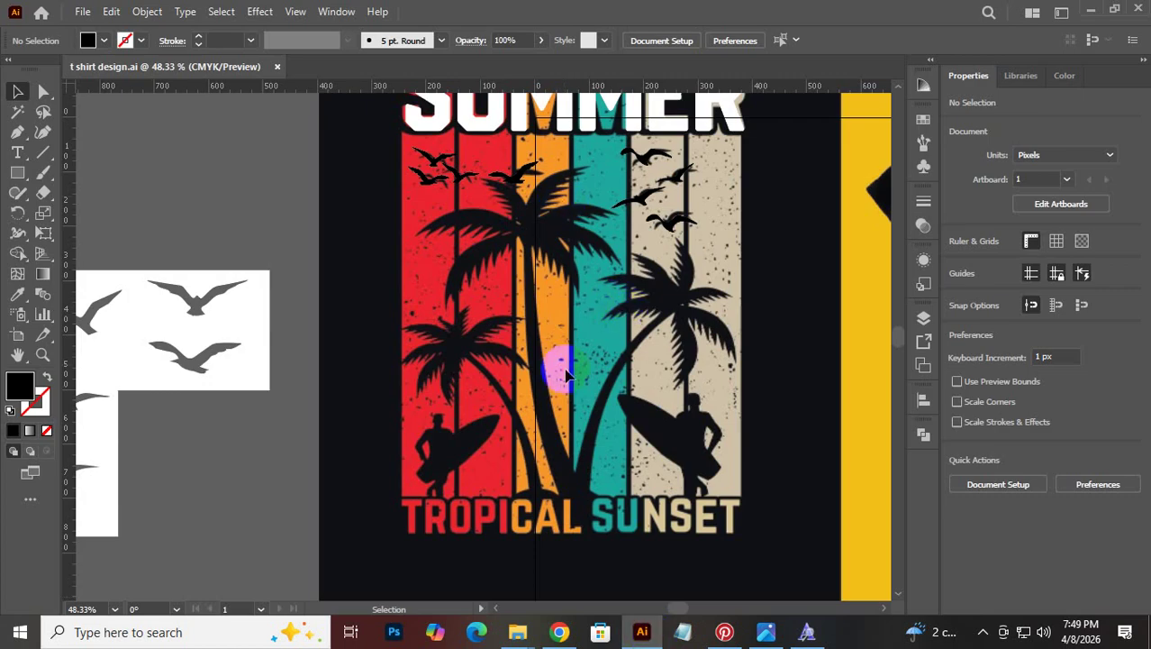
{"action": "left_click", "coordinate": [650, 635]}
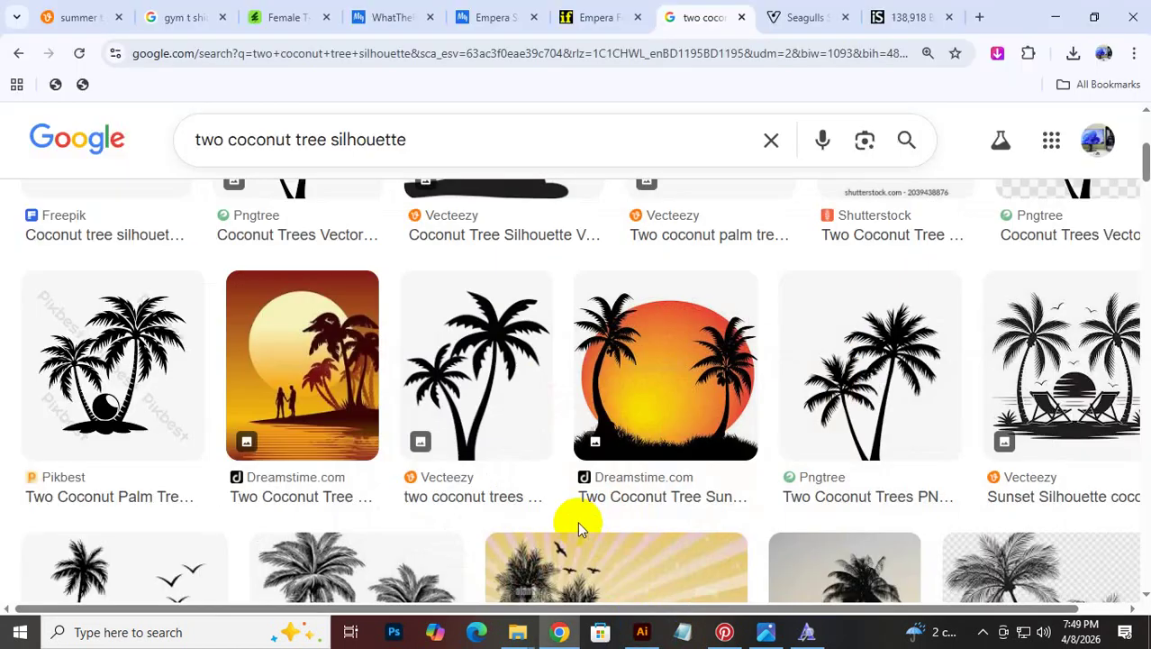
Browse the two coconut tree silhouette results for trees shaped like those in the reference design
{"action": "scroll", "coordinate": [972, 467], "scroll_direction": "down", "scroll_amount": 2}
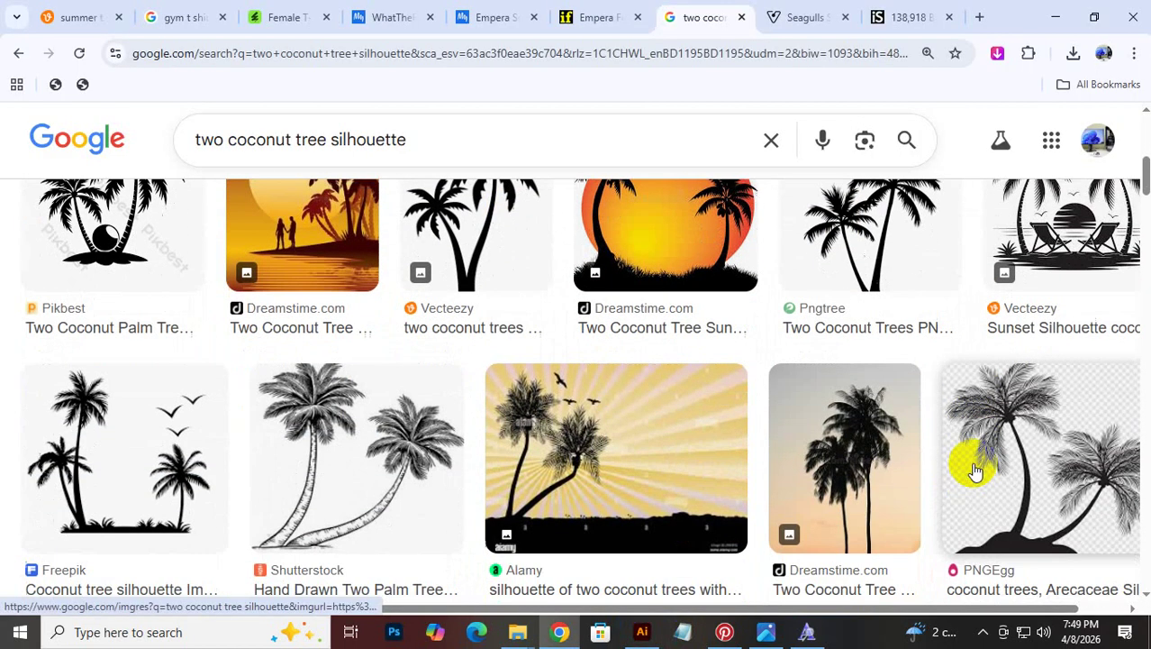
{"action": "scroll", "coordinate": [969, 477], "scroll_direction": "down", "scroll_amount": 6}
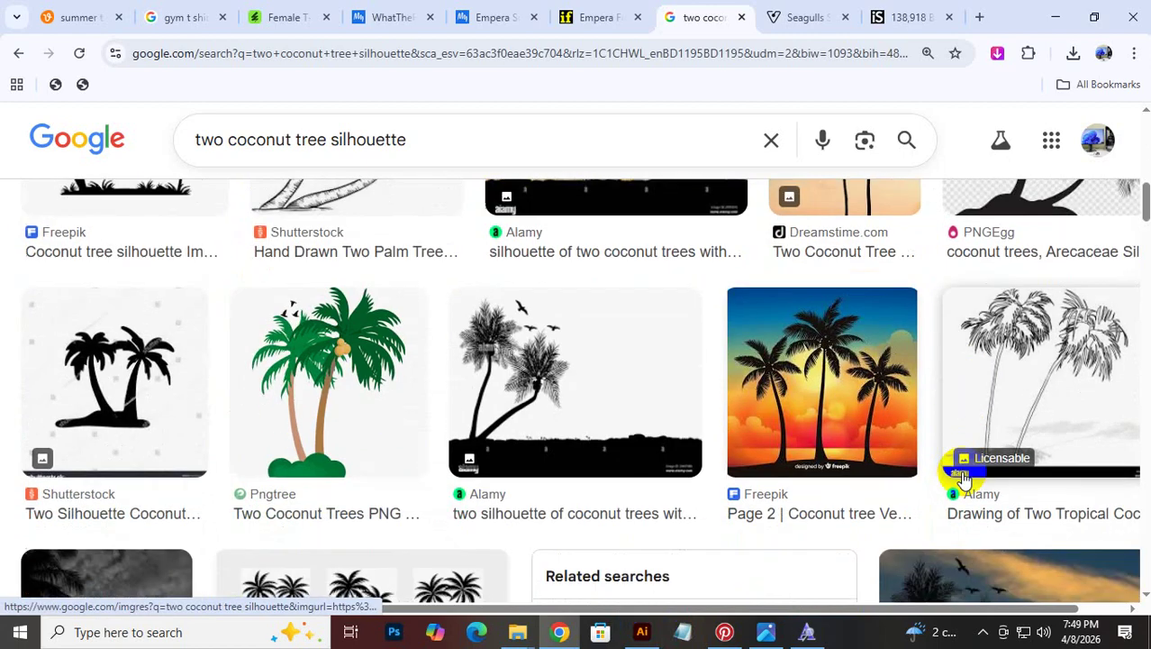
{"action": "scroll", "coordinate": [960, 484], "scroll_direction": "down", "scroll_amount": 2}
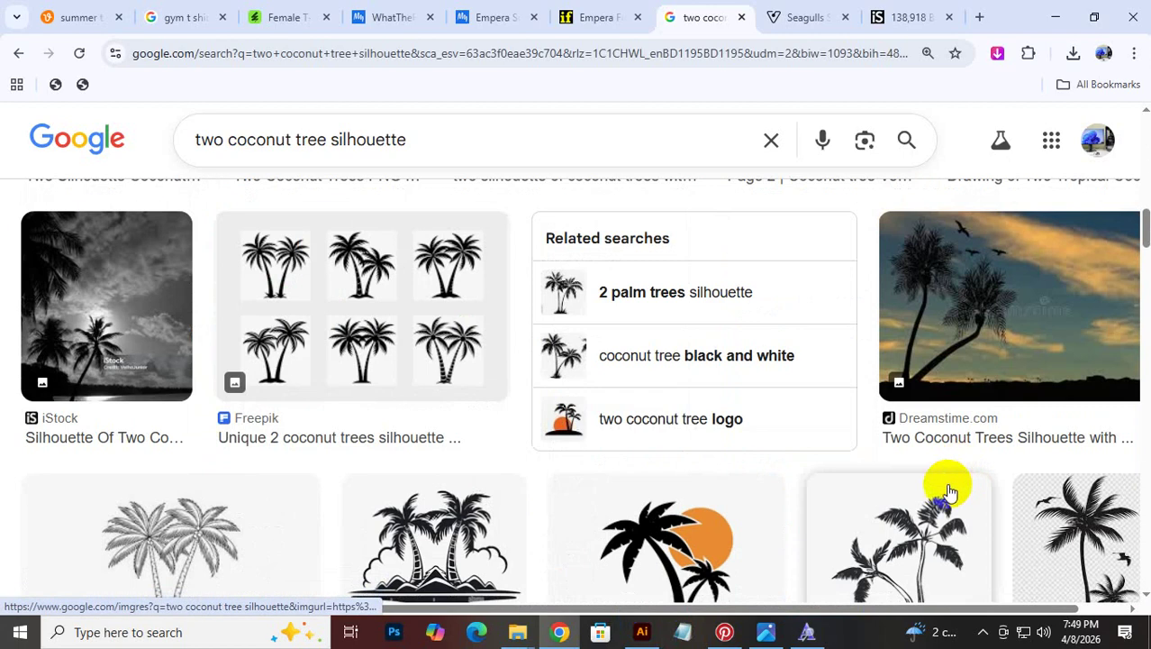
{"action": "scroll", "coordinate": [948, 492], "scroll_direction": "down", "scroll_amount": 2}
{"action": "scroll", "coordinate": [946, 492], "scroll_direction": "down", "scroll_amount": 1}
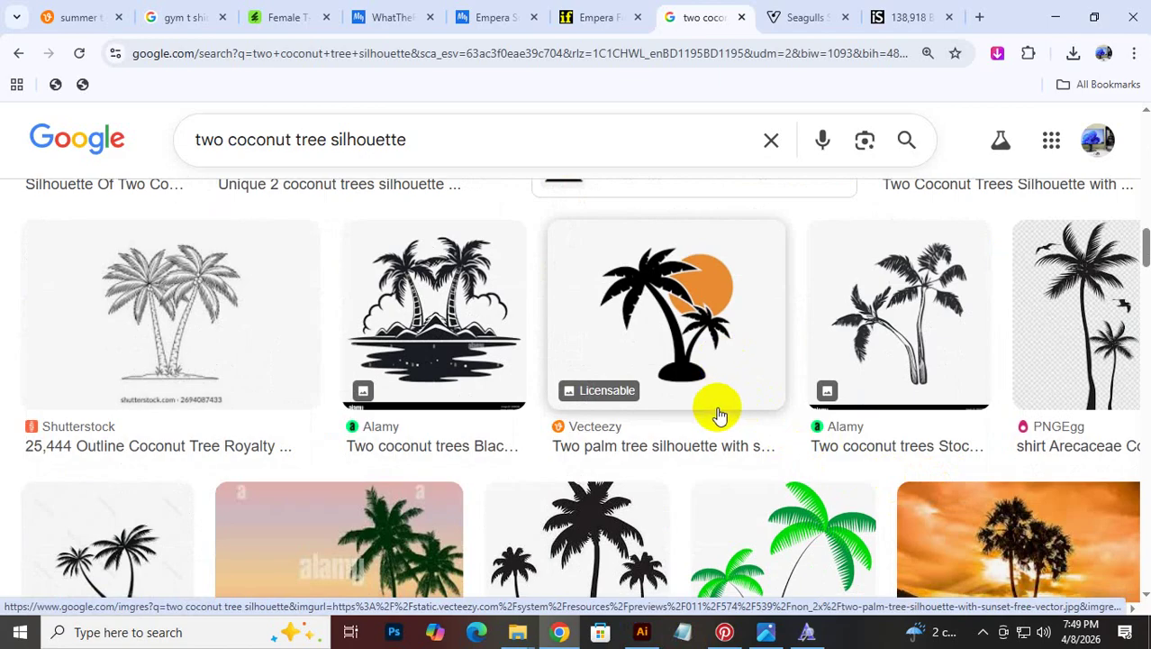
{"action": "scroll", "coordinate": [703, 388], "scroll_direction": "down", "scroll_amount": 1}
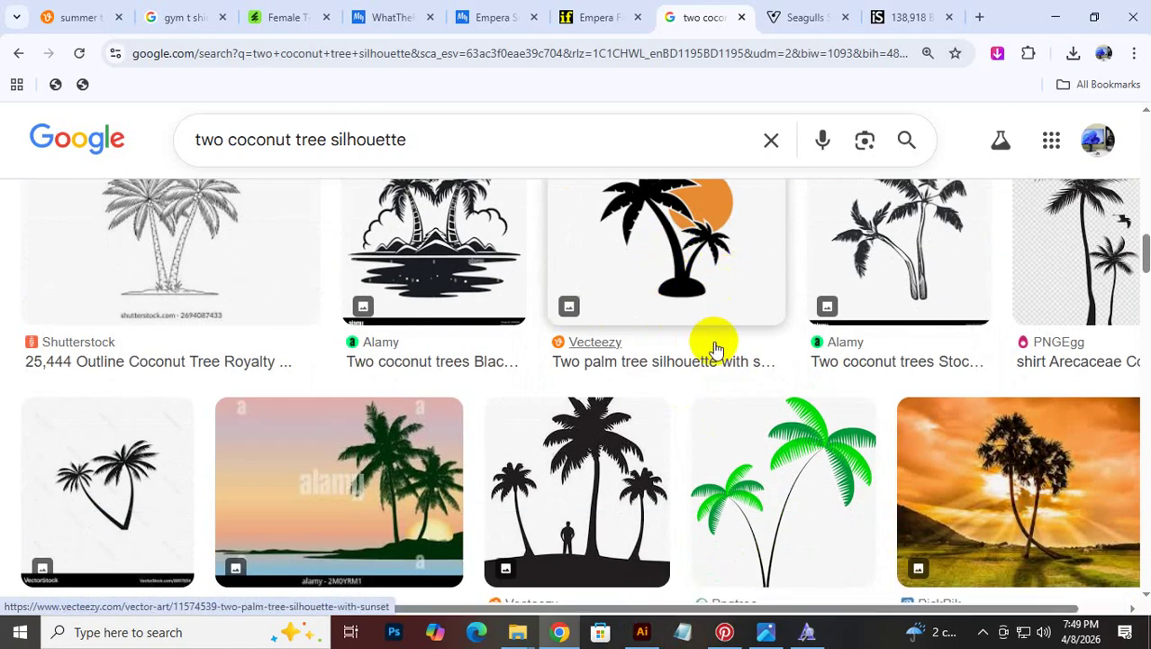
{"action": "scroll", "coordinate": [685, 396], "scroll_direction": "down", "scroll_amount": 4}
{"action": "scroll", "coordinate": [666, 453], "scroll_direction": "down", "scroll_amount": 5}
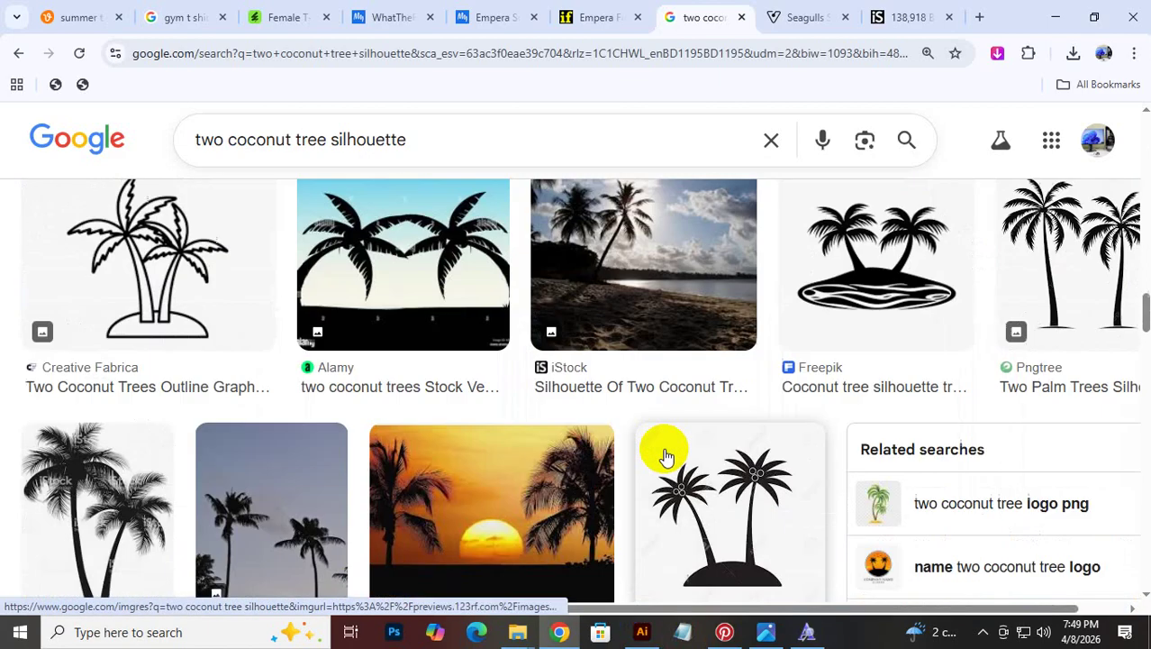
{"action": "scroll", "coordinate": [666, 455], "scroll_direction": "up", "scroll_amount": 3}
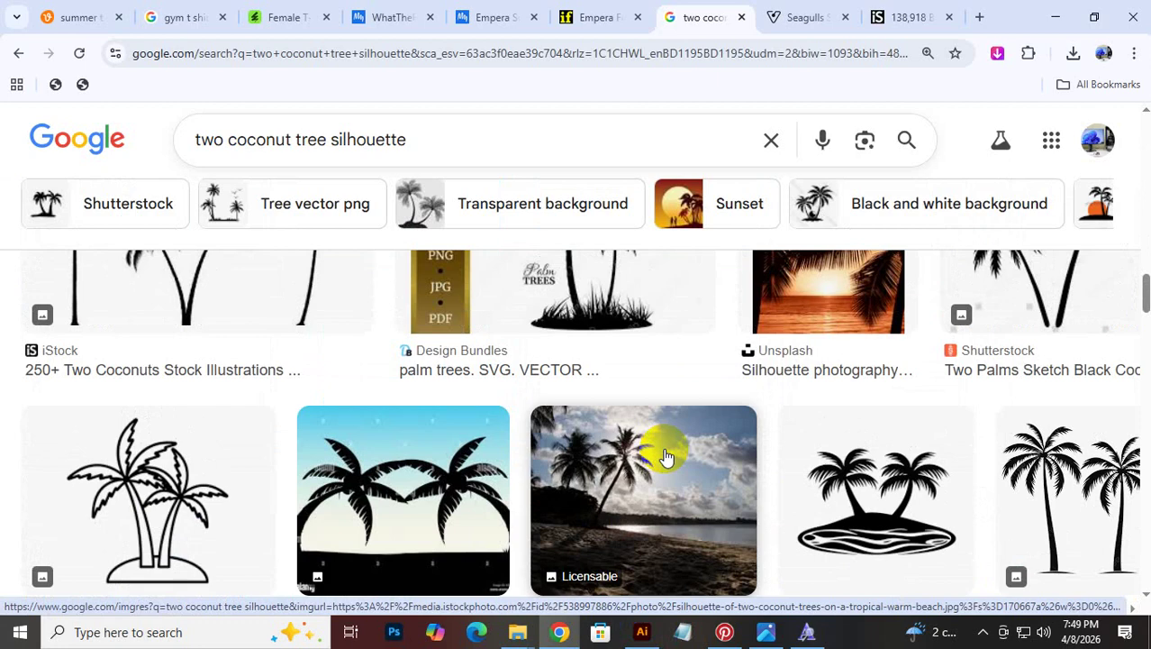
{"action": "scroll", "coordinate": [664, 459], "scroll_direction": "down", "scroll_amount": 3}
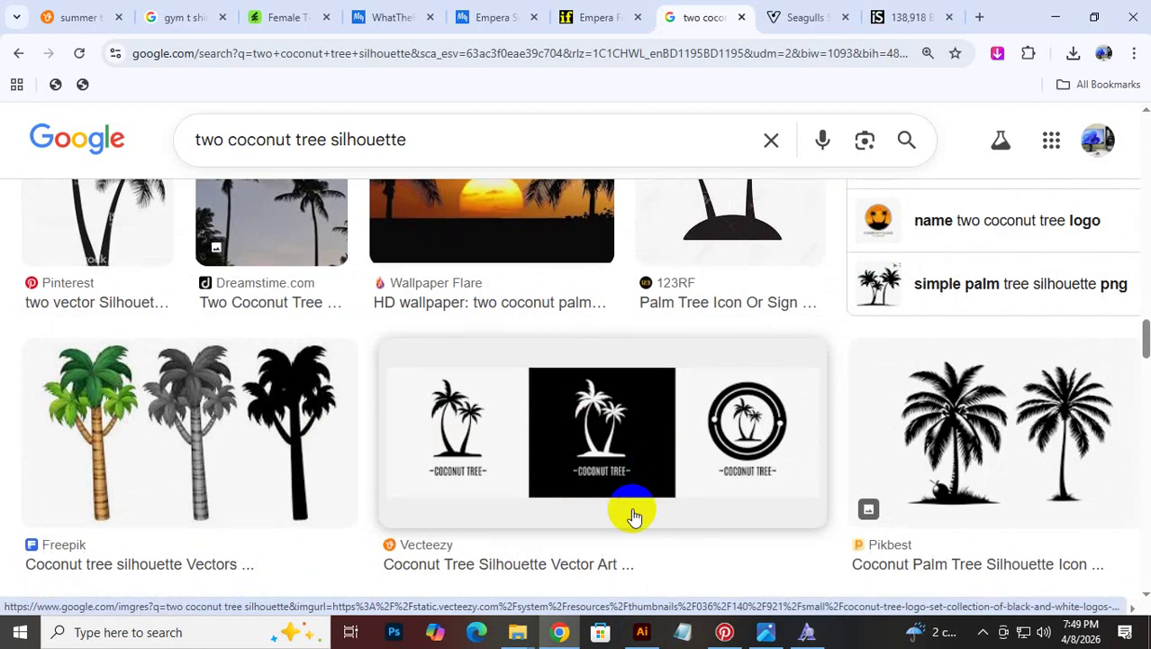
{"action": "scroll", "coordinate": [633, 520], "scroll_direction": "down", "scroll_amount": 4}
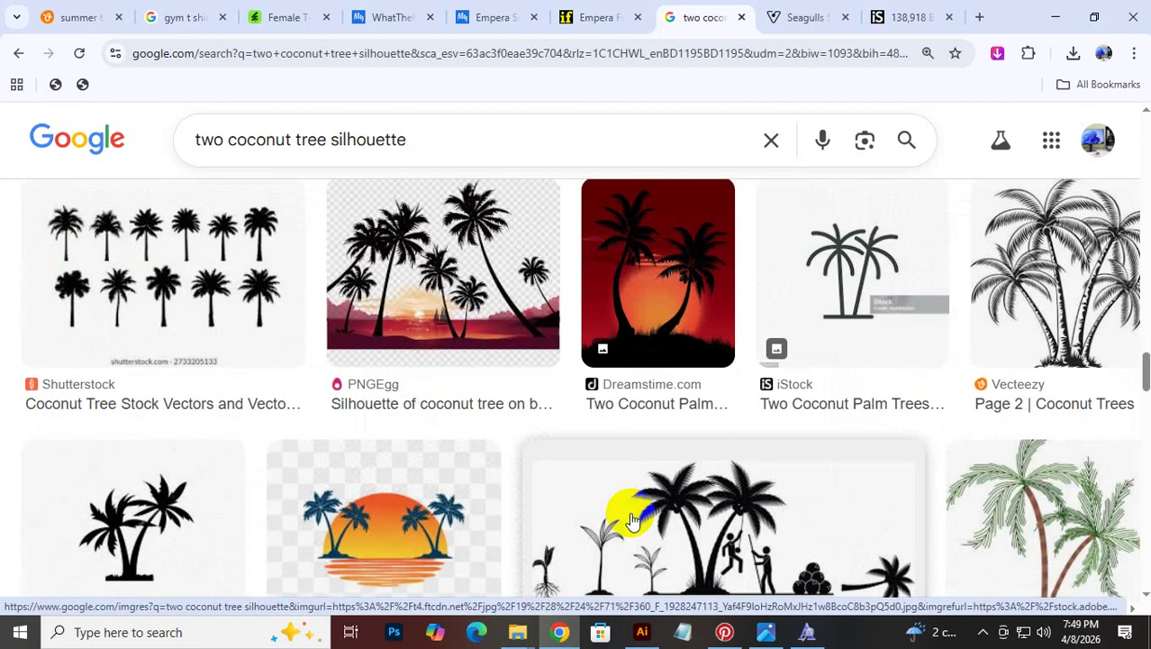
{"action": "scroll", "coordinate": [610, 507], "scroll_direction": "down", "scroll_amount": 4}
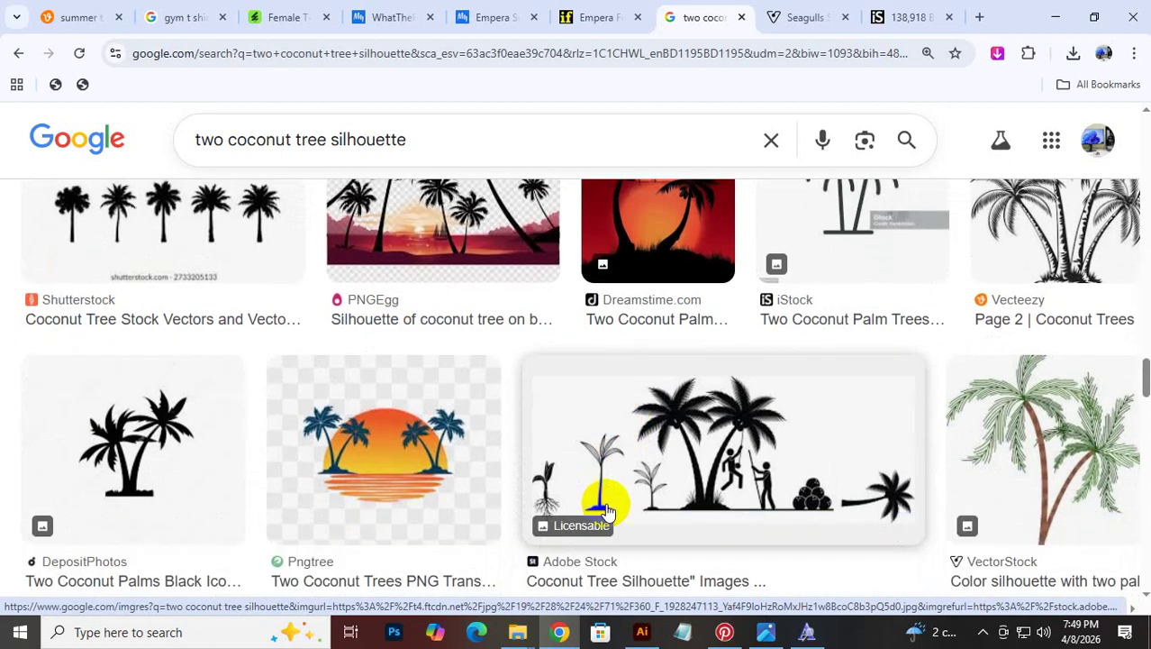
{"action": "scroll", "coordinate": [606, 514], "scroll_direction": "up", "scroll_amount": 2}
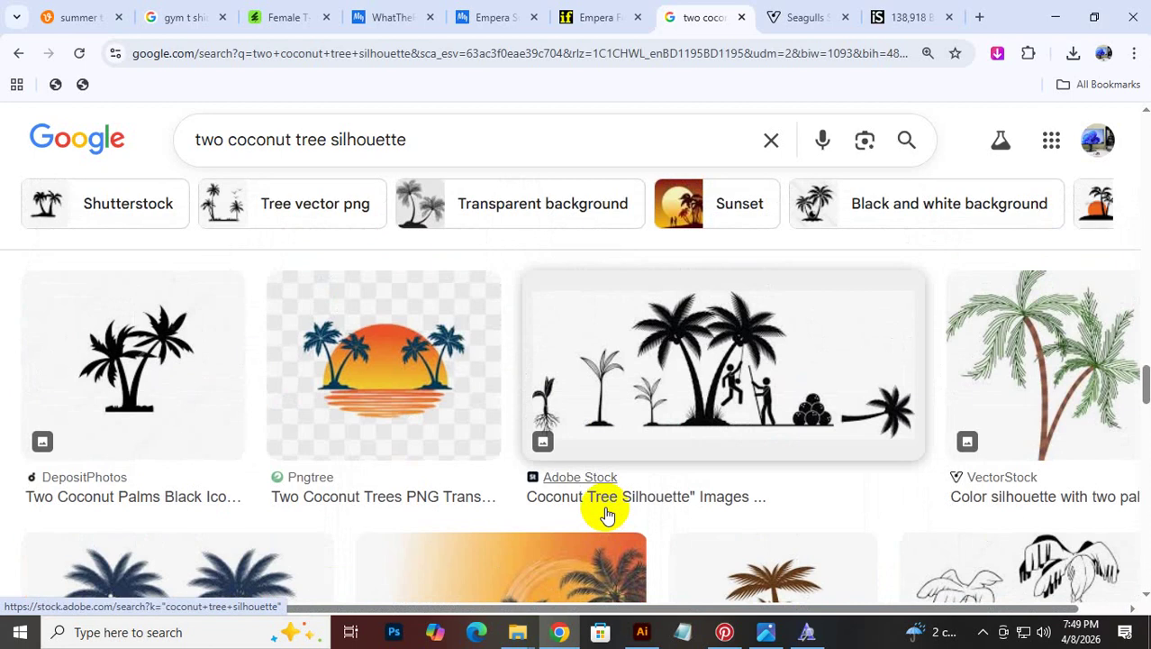
{"action": "scroll", "coordinate": [648, 545], "scroll_direction": "down", "scroll_amount": 2}
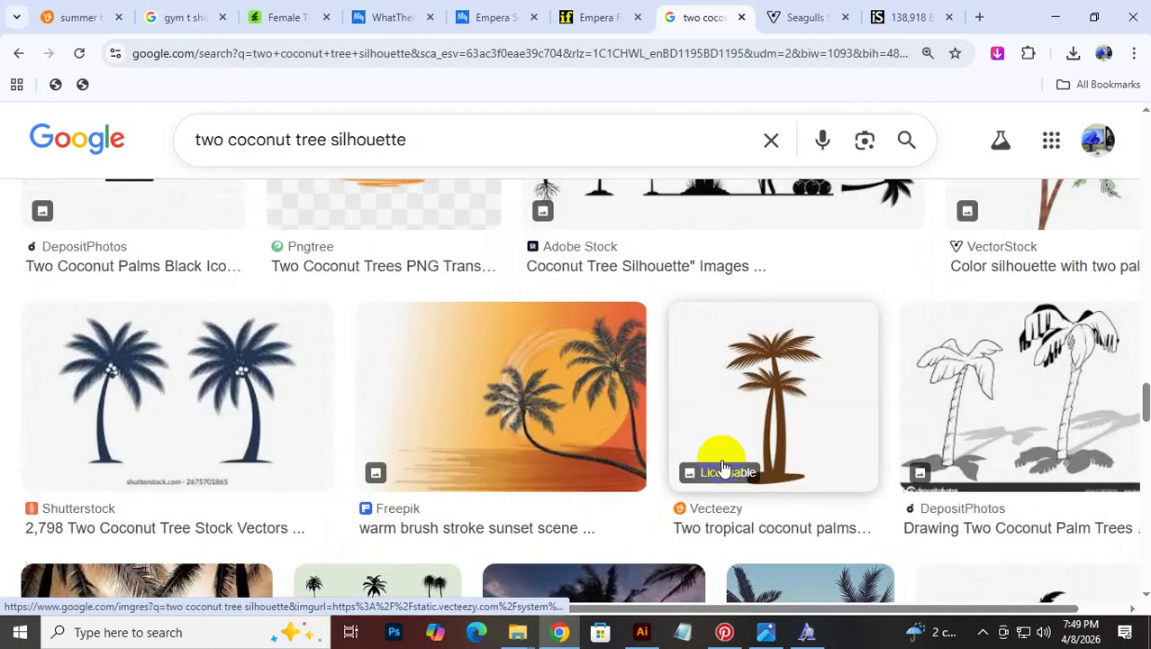
{"action": "scroll", "coordinate": [727, 468], "scroll_direction": "down", "scroll_amount": 6}
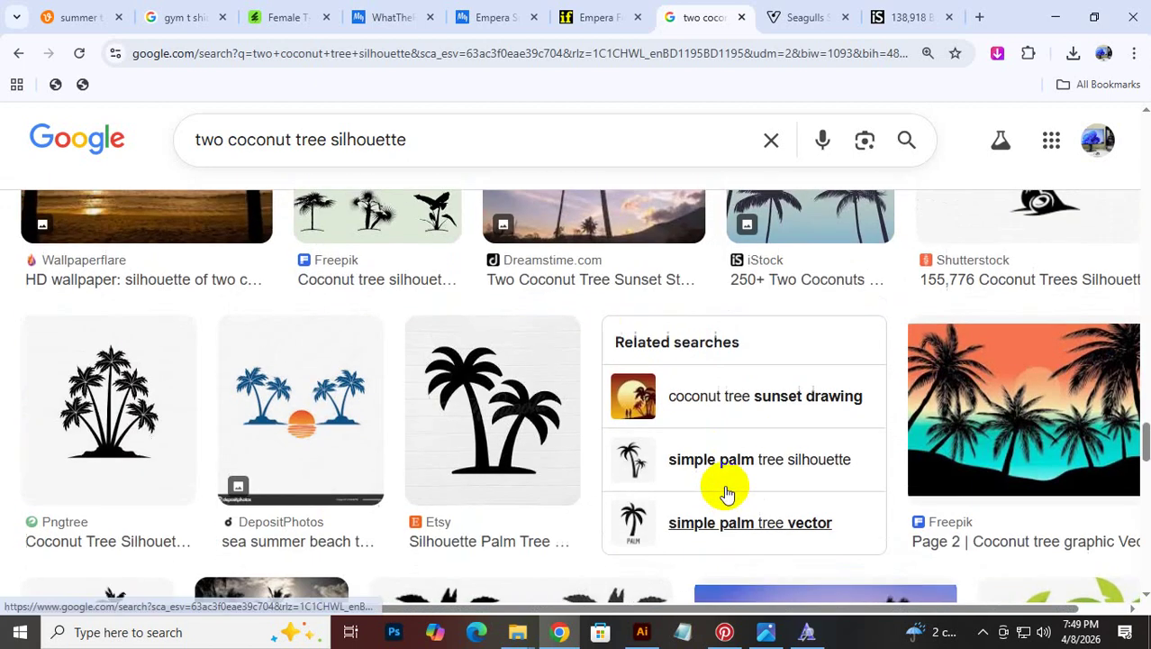
{"action": "scroll", "coordinate": [729, 505], "scroll_direction": "up", "scroll_amount": 1}
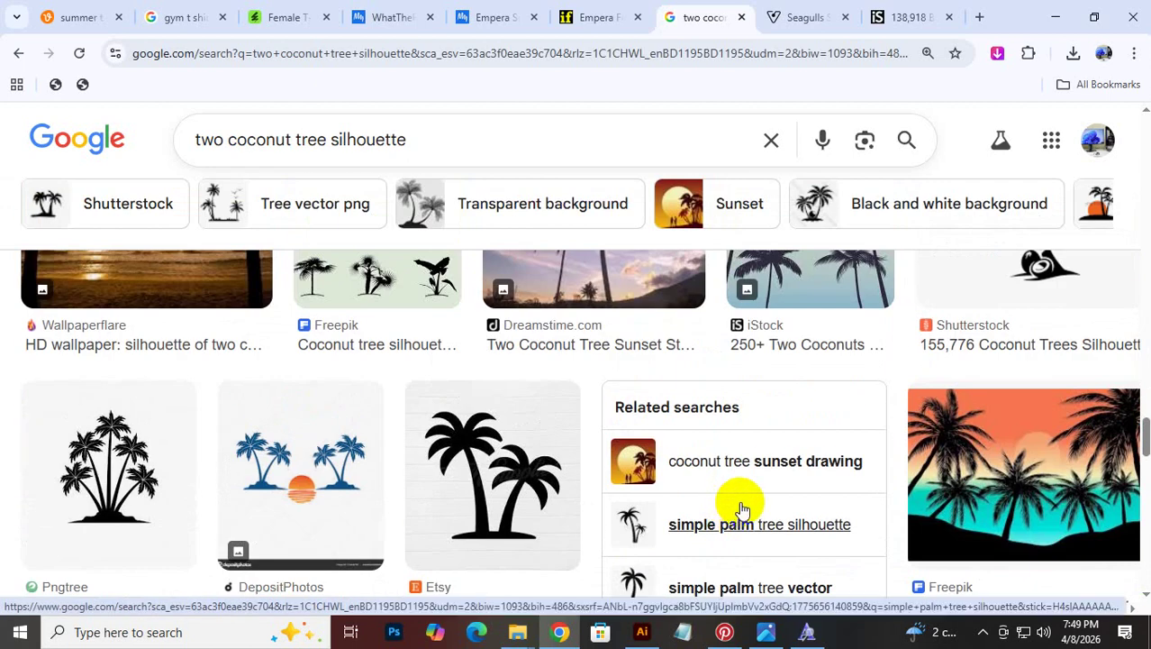
Run the related search "simple palm tree silhouette" and narrow the image results to Printable
{"action": "left_click", "coordinate": [747, 531]}
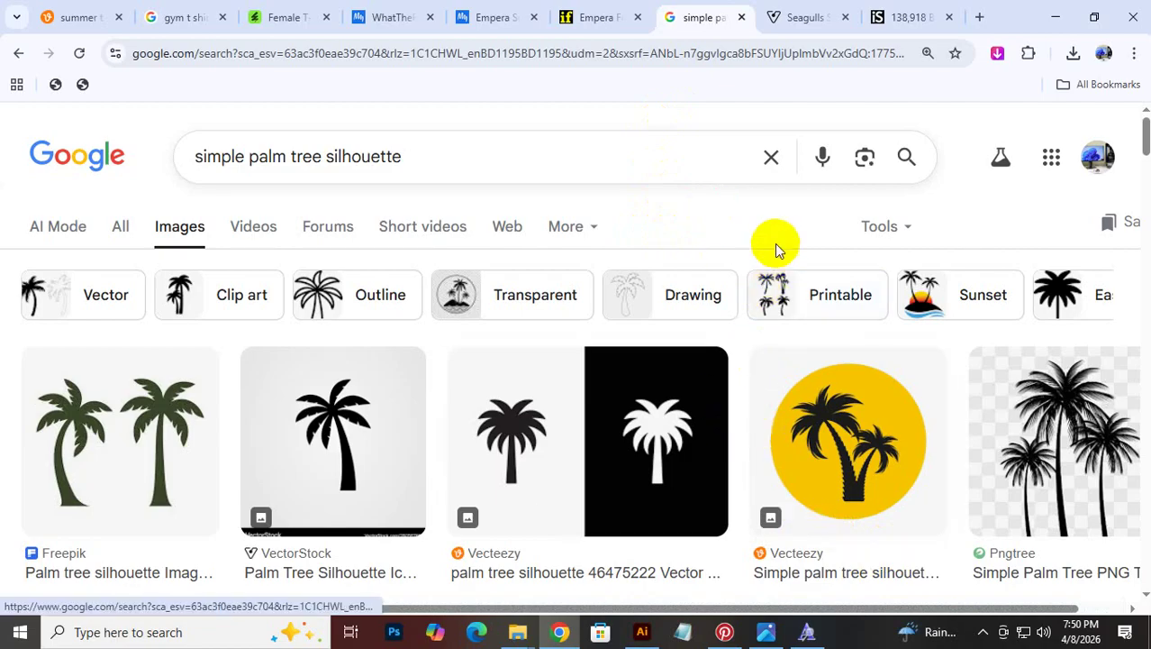
{"action": "left_click", "coordinate": [786, 309]}
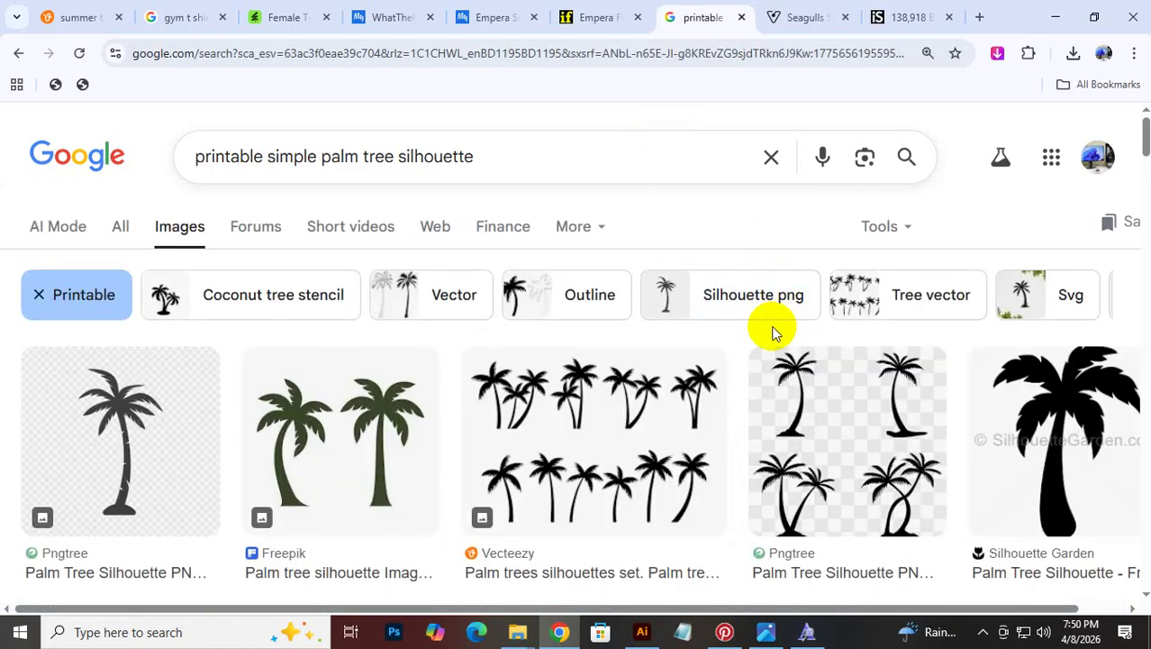
Open the Pngtree page of the result showing four palm tree silhouettes and dismiss its discount offer
{"action": "left_click", "coordinate": [802, 509]}
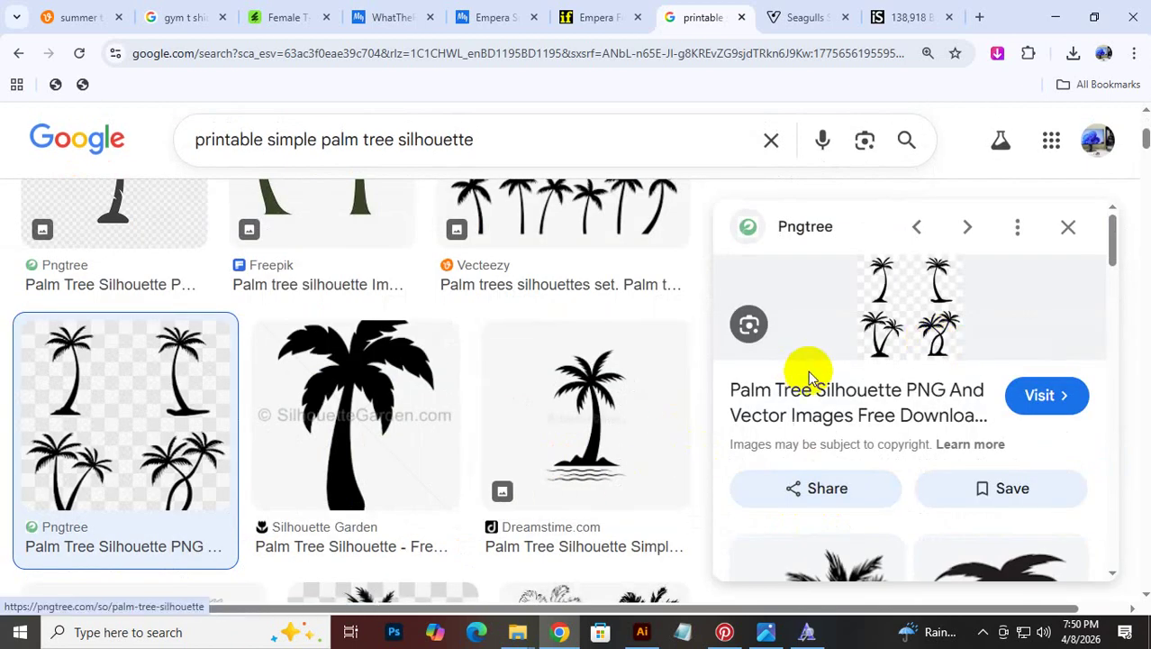
{"action": "left_click", "coordinate": [855, 389]}
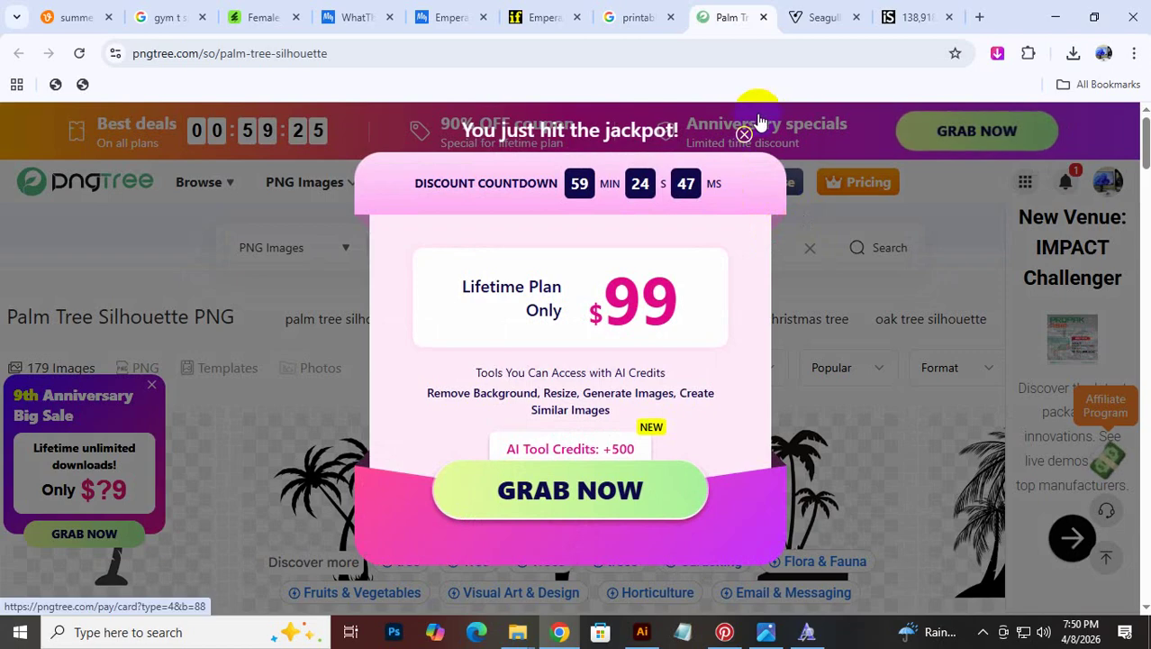
{"action": "left_click", "coordinate": [747, 134]}
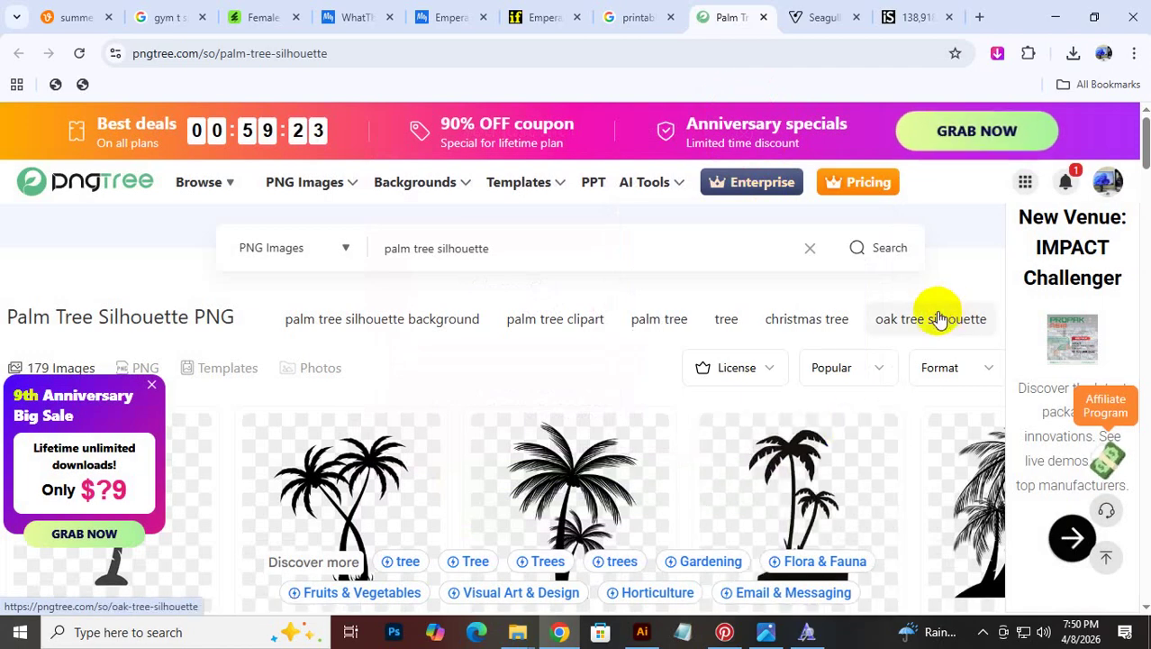
Look through the palm tree silhouette results and open the page of the set with four palm silhouettes
{"action": "scroll", "coordinate": [732, 494], "scroll_direction": "down", "scroll_amount": 2}
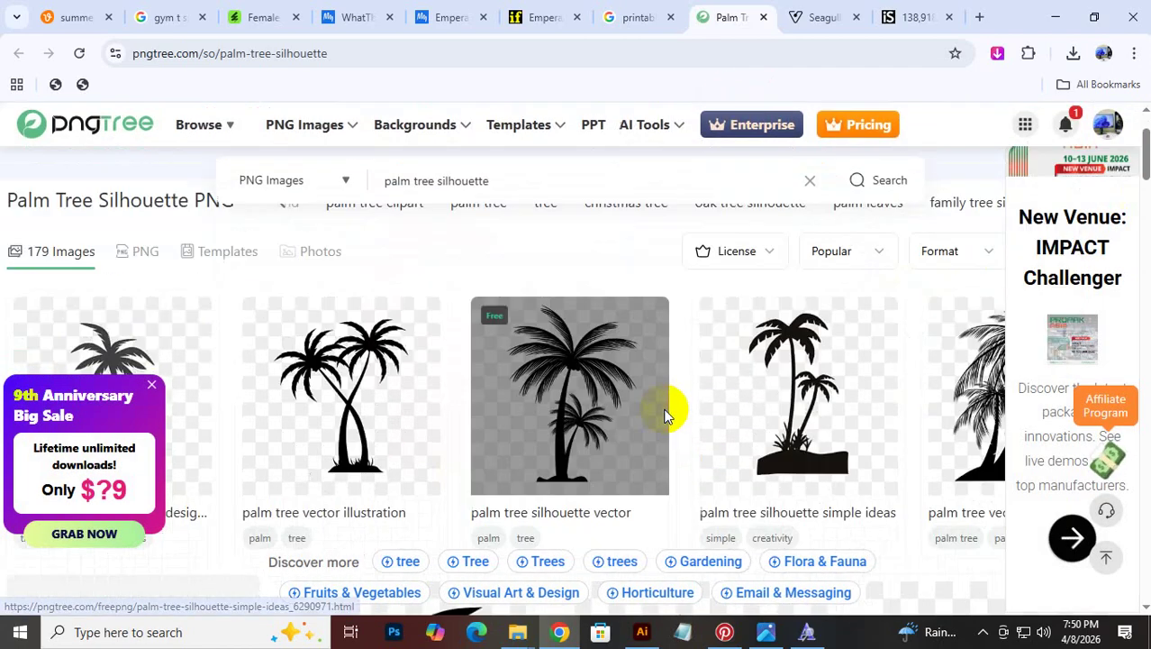
{"action": "scroll", "coordinate": [549, 473], "scroll_direction": "down", "scroll_amount": 3}
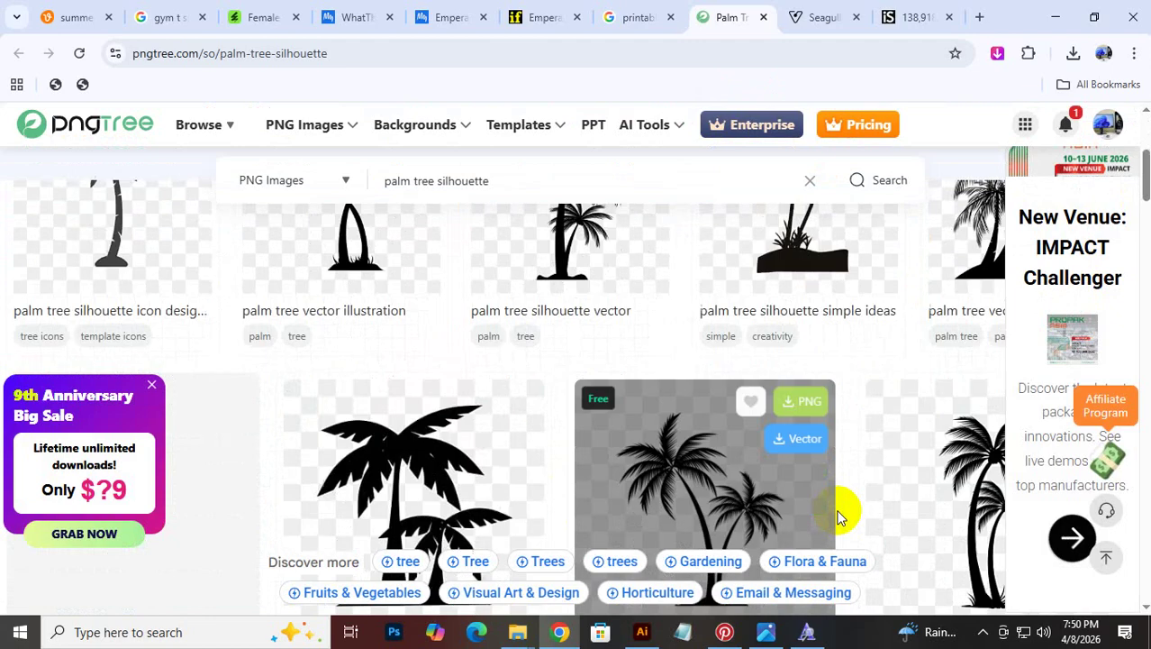
{"action": "scroll", "coordinate": [899, 443], "scroll_direction": "up", "scroll_amount": 1}
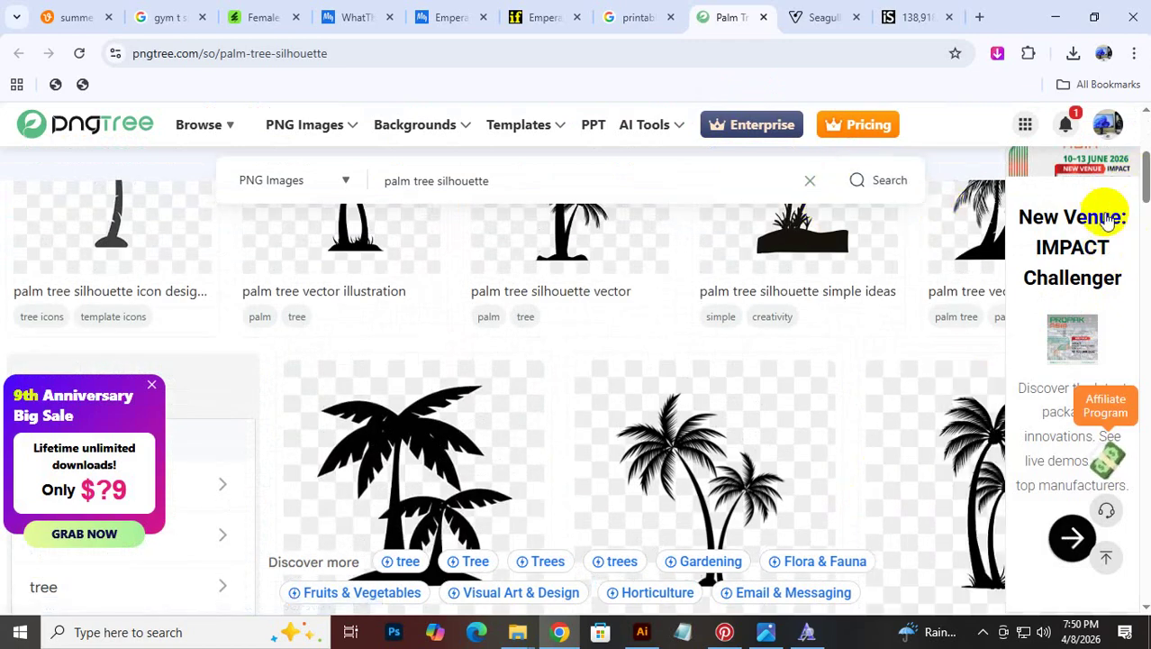
{"action": "scroll", "coordinate": [638, 301], "scroll_direction": "down", "scroll_amount": 10}
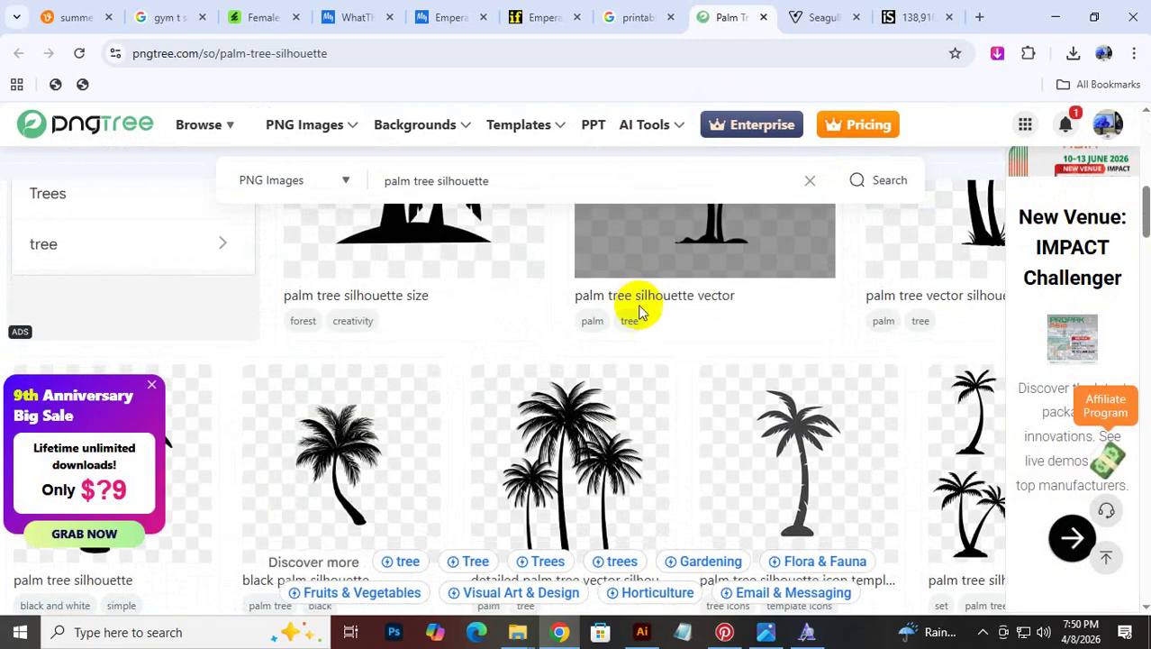
{"action": "scroll", "coordinate": [638, 382], "scroll_direction": "up", "scroll_amount": 3}
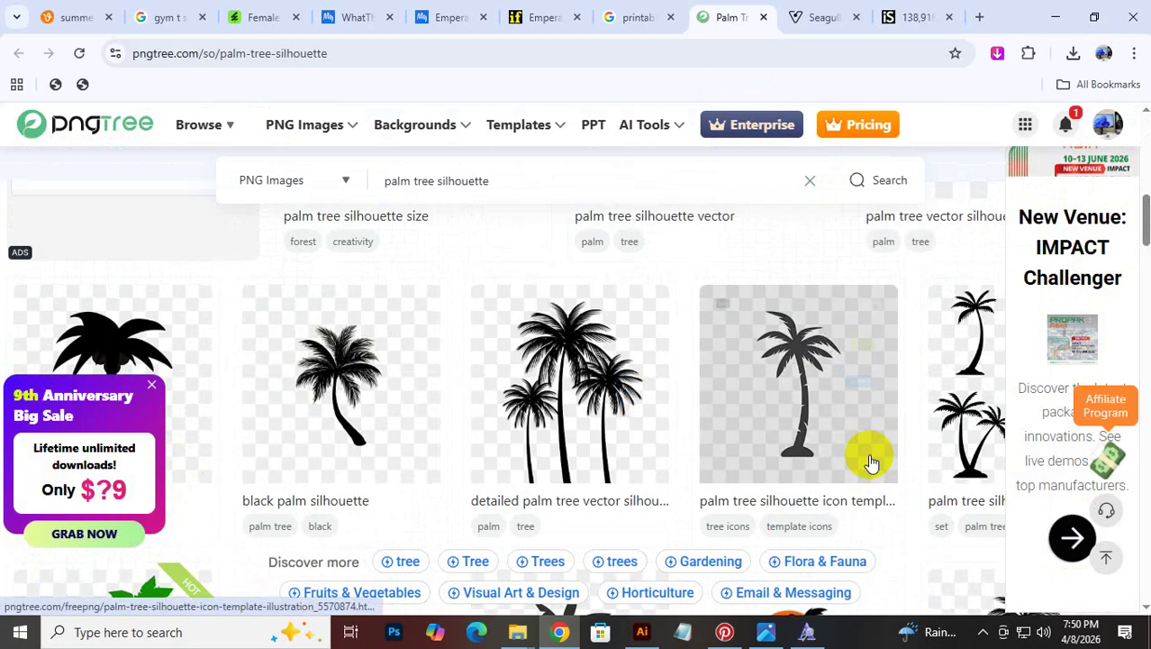
{"action": "left_click", "coordinate": [963, 477]}
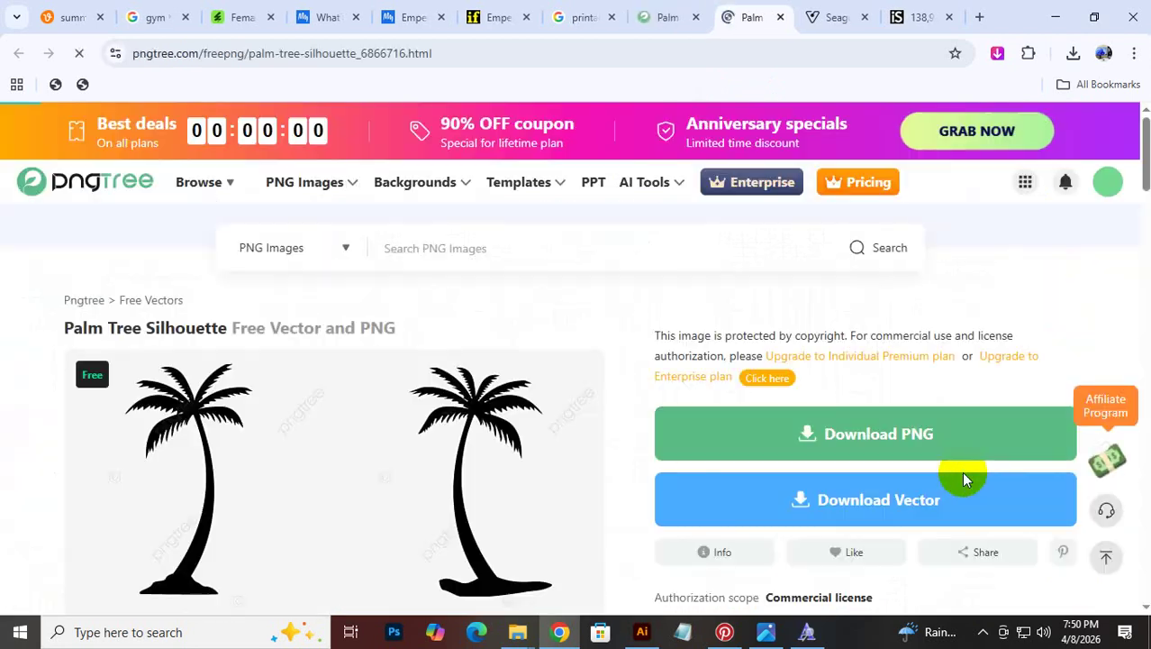
{"action": "scroll", "coordinate": [306, 407], "scroll_direction": "down", "scroll_amount": 5}
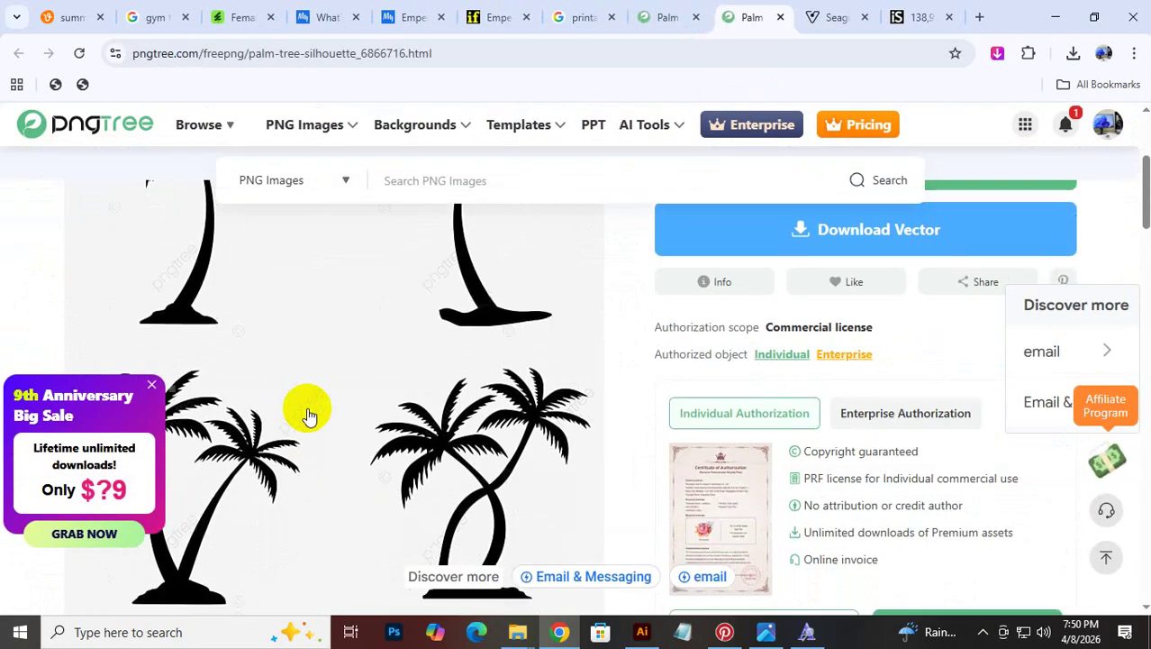
{"action": "left_click", "coordinate": [211, 335]}
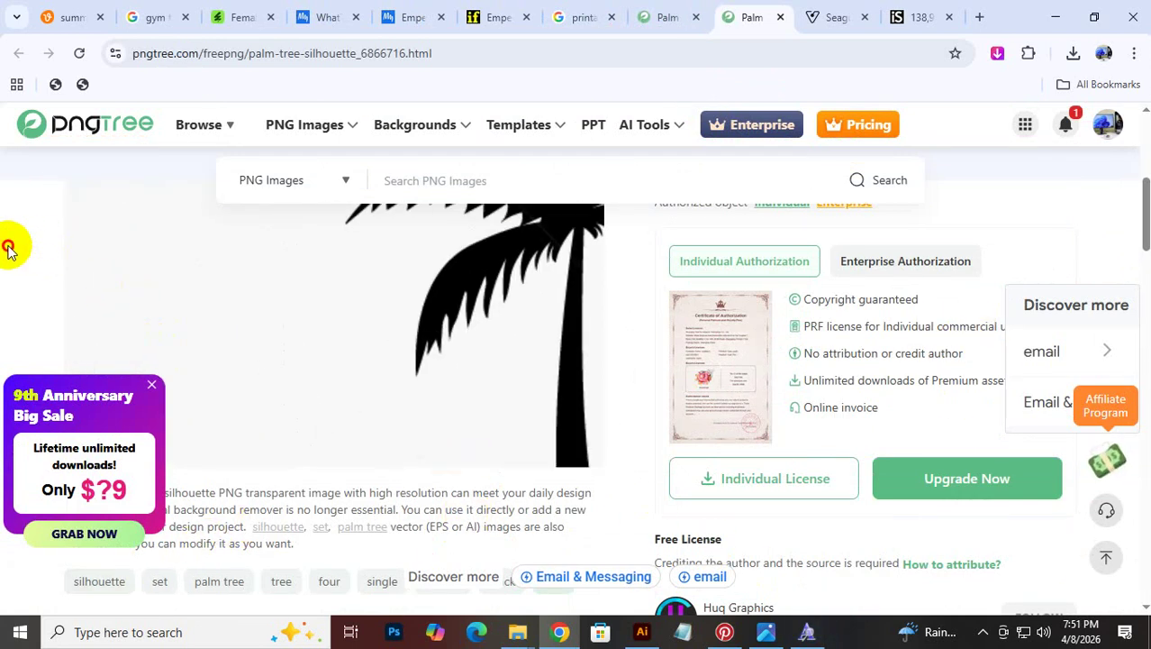
Download the 1200x1200 transparent PNG of the four palm silhouettes with Imageye
{"action": "left_click", "coordinate": [997, 53]}
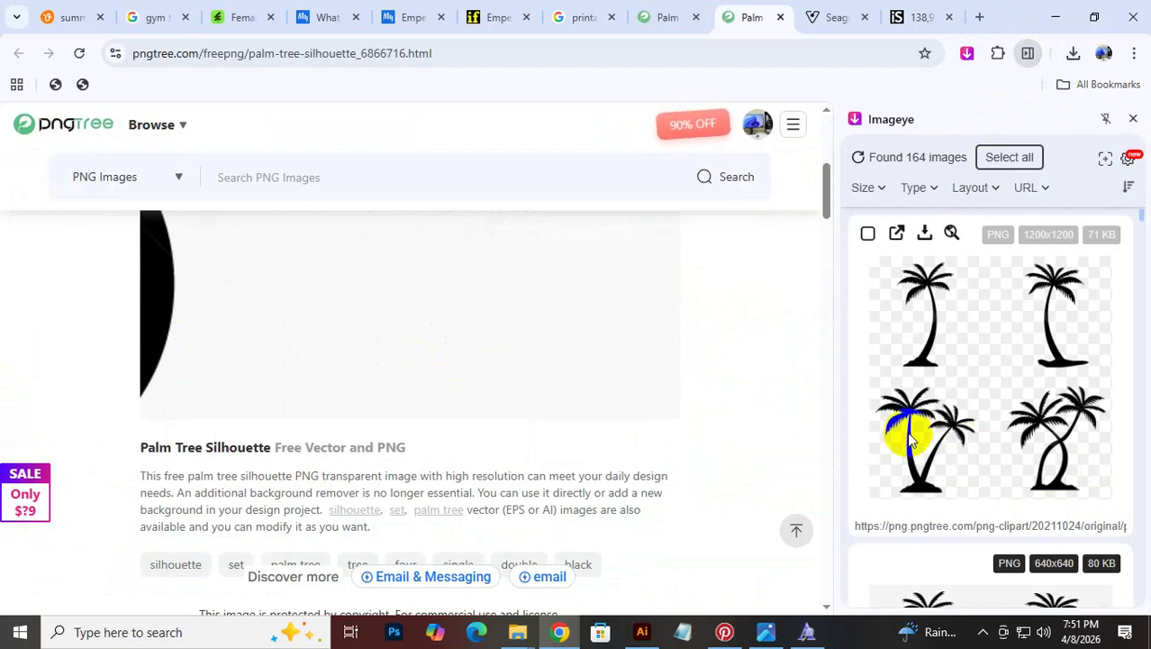
{"action": "scroll", "coordinate": [940, 407], "scroll_direction": "down", "scroll_amount": 1}
{"action": "scroll", "coordinate": [940, 407], "scroll_direction": "down", "scroll_amount": 3}
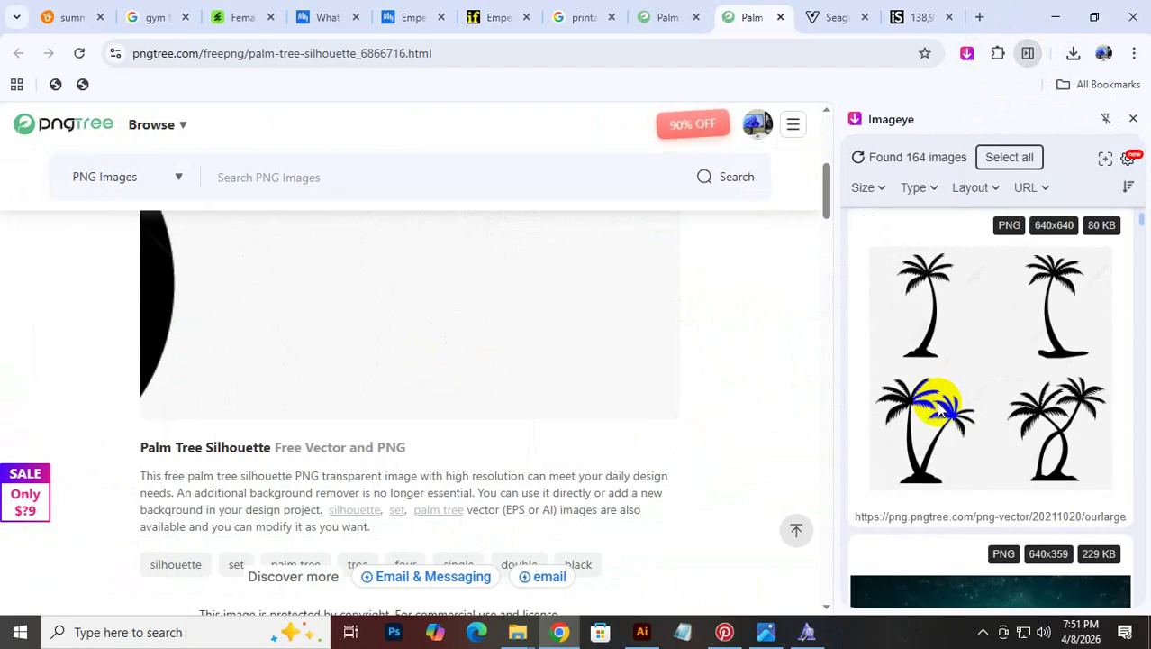
{"action": "scroll", "coordinate": [919, 485], "scroll_direction": "up", "scroll_amount": 4}
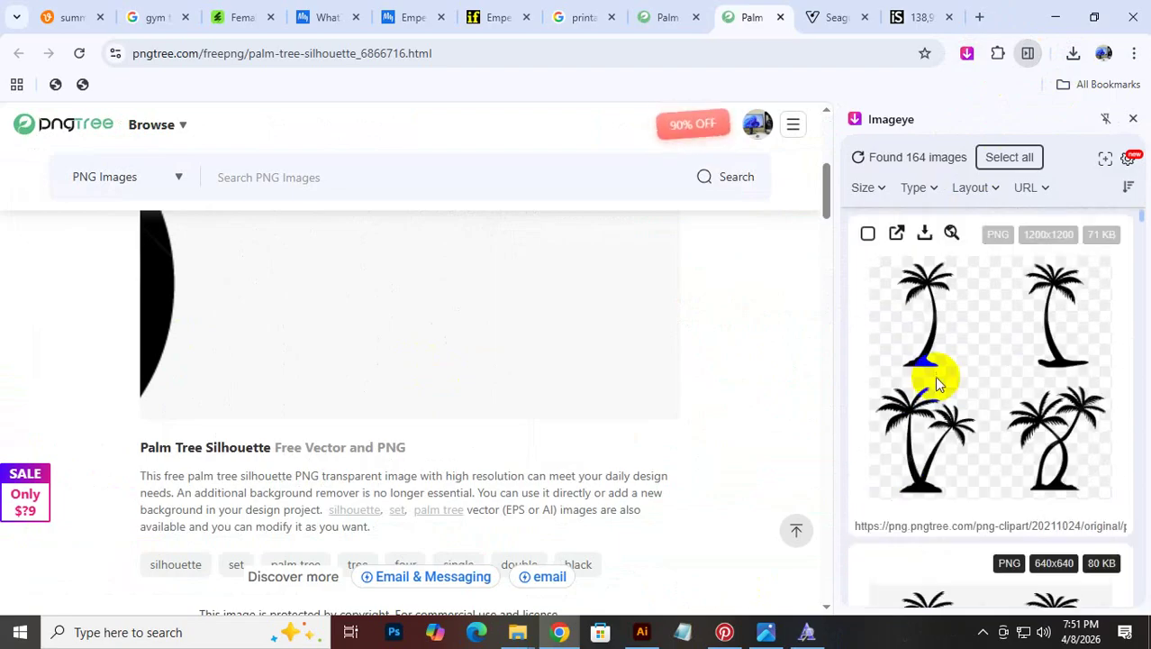
{"action": "left_click", "coordinate": [926, 234]}
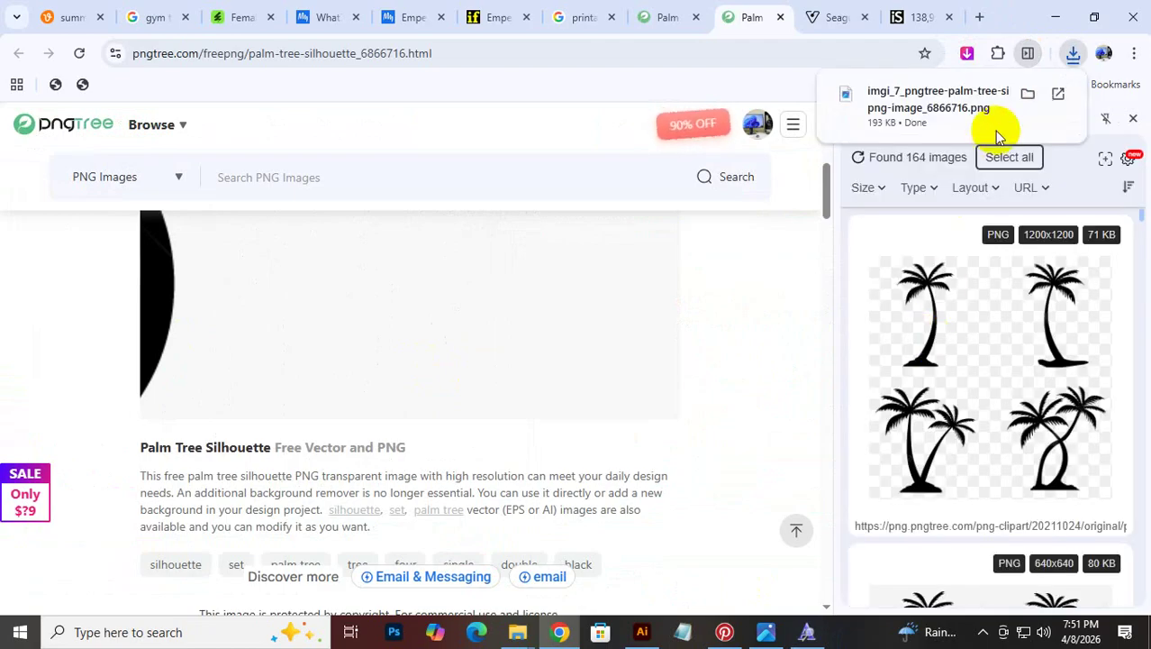
Place the downloaded palm PNG in the Illustrator T-shirt document, on the empty canvas above and left of the reference artwork
{"action": "left_click", "coordinate": [1028, 93]}
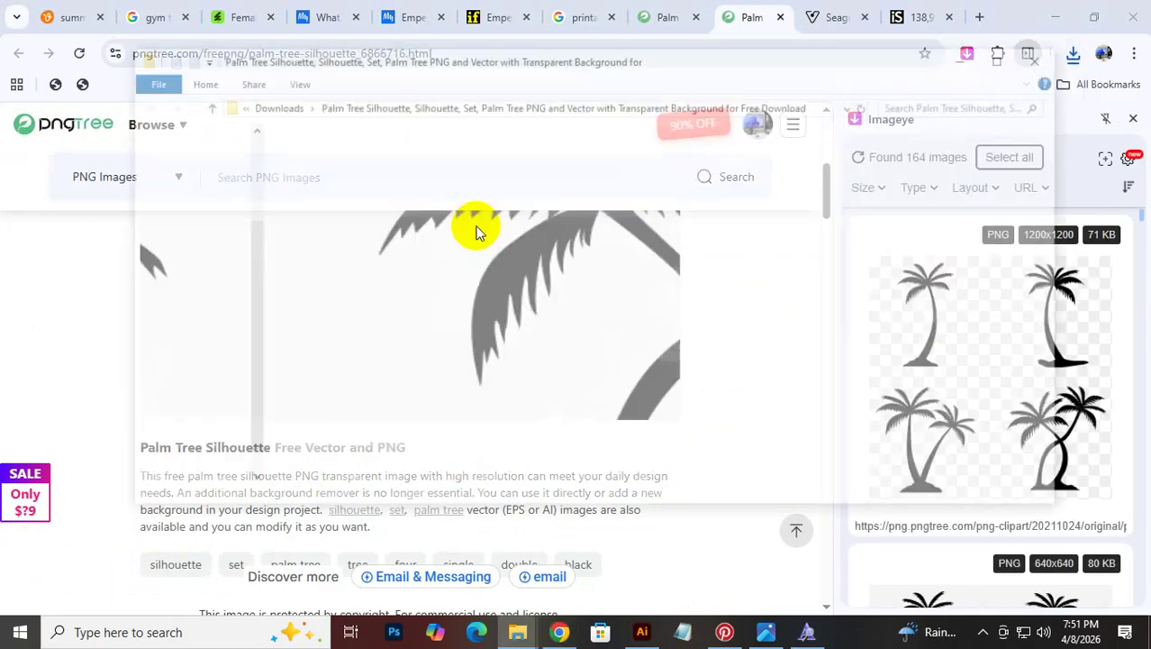
{"action": "left_click_drag", "start_coordinate": [202, 132], "coordinate": [186, 178]}
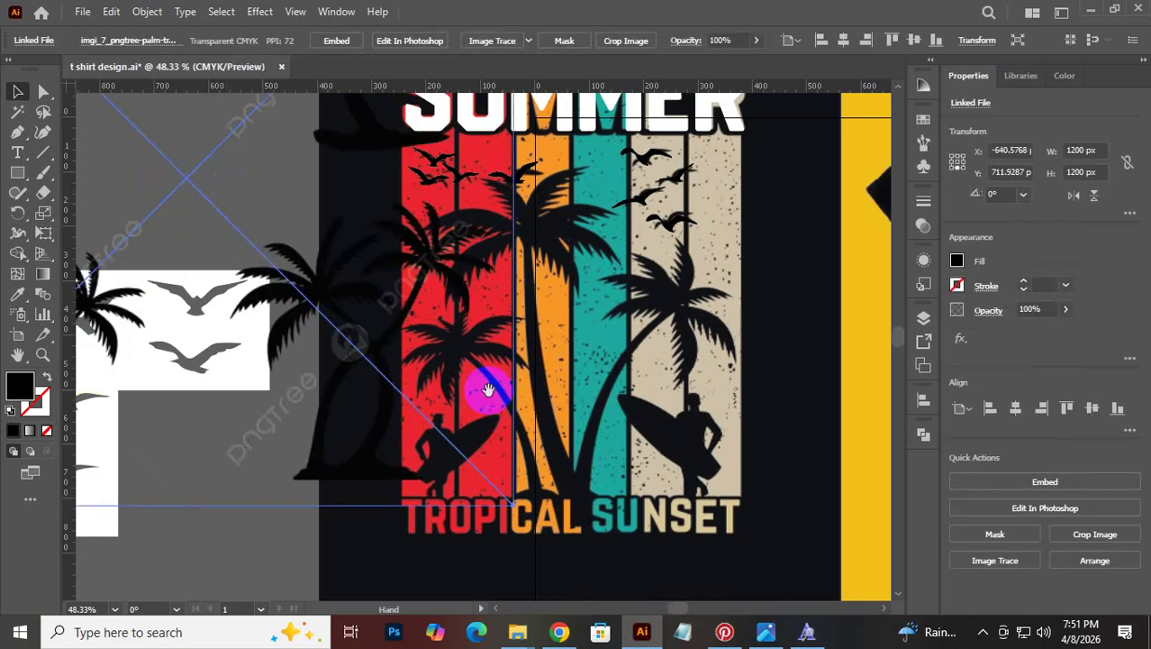
{"action": "left_click_drag", "start_coordinate": [487, 389], "coordinate": [387, 466]}
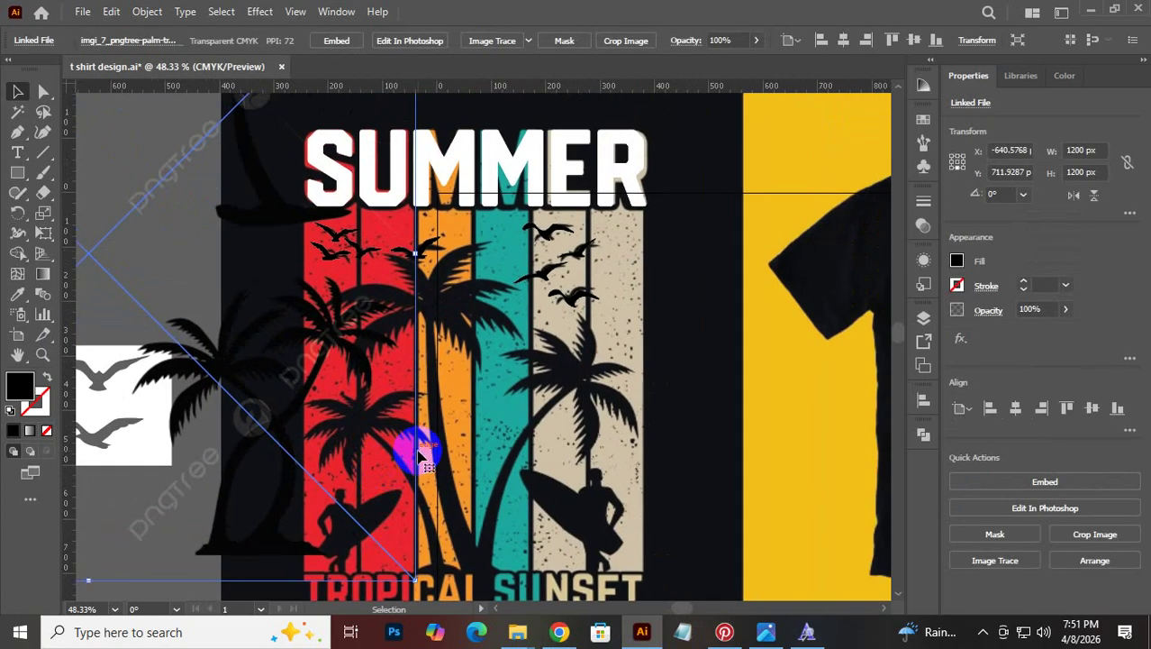
{"action": "left_click_drag", "start_coordinate": [406, 400], "coordinate": [225, 563]}
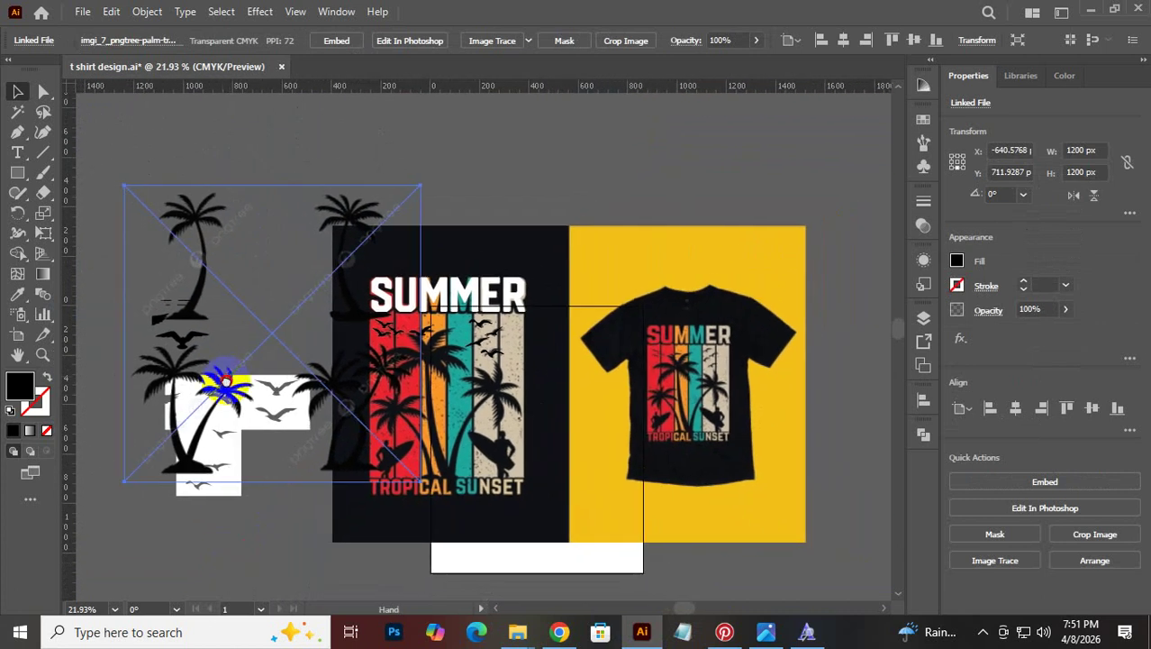
{"action": "left_click_drag", "start_coordinate": [225, 383], "coordinate": [419, 532]}
{"action": "left_click_drag", "start_coordinate": [392, 468], "coordinate": [237, 311]}
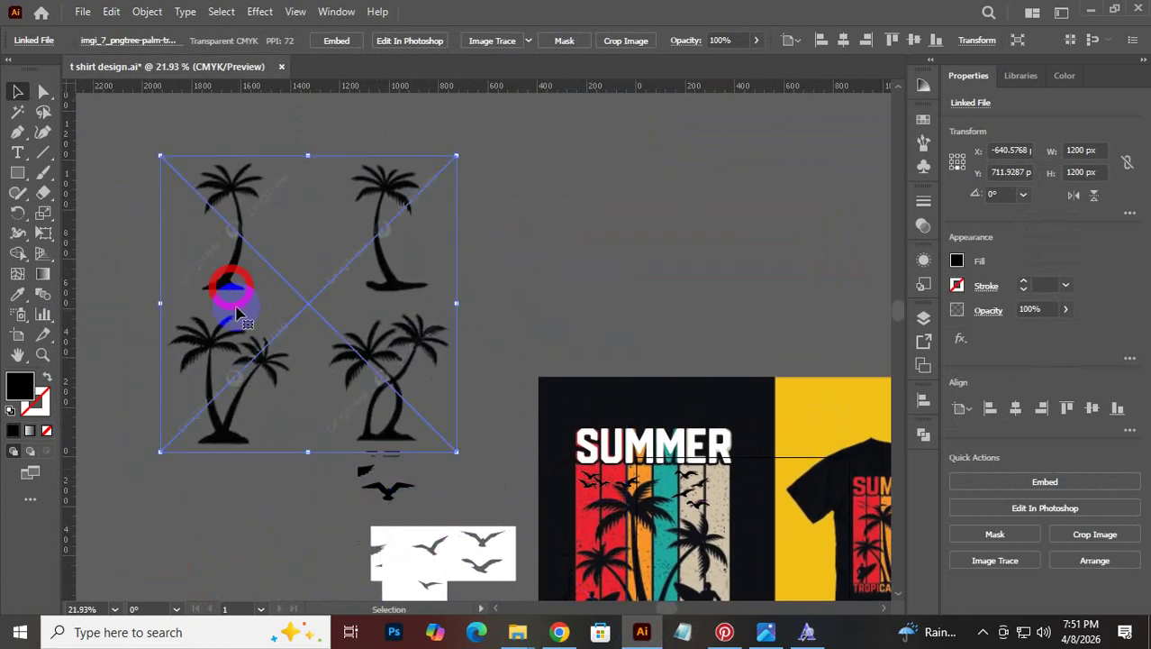
{"action": "left_click", "coordinate": [553, 240]}
{"action": "left_click_drag", "start_coordinate": [382, 378], "coordinate": [387, 338]}
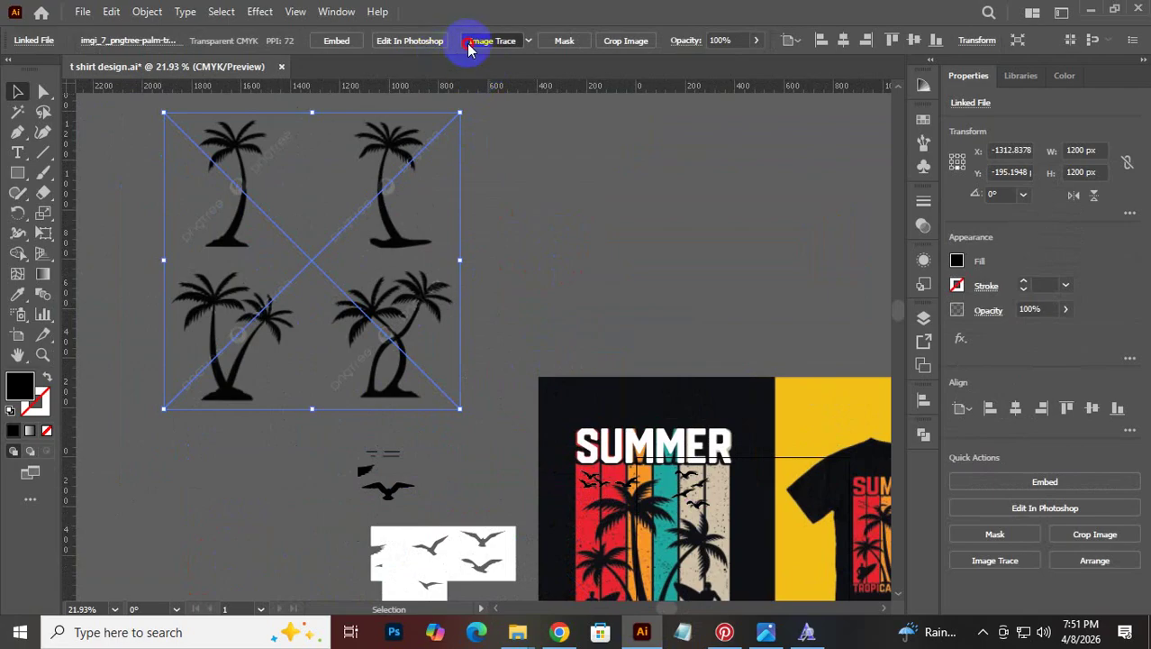
Image Trace the palm picture with the default preset, expand the tracing and ungroup it
{"action": "left_click", "coordinate": [487, 42]}
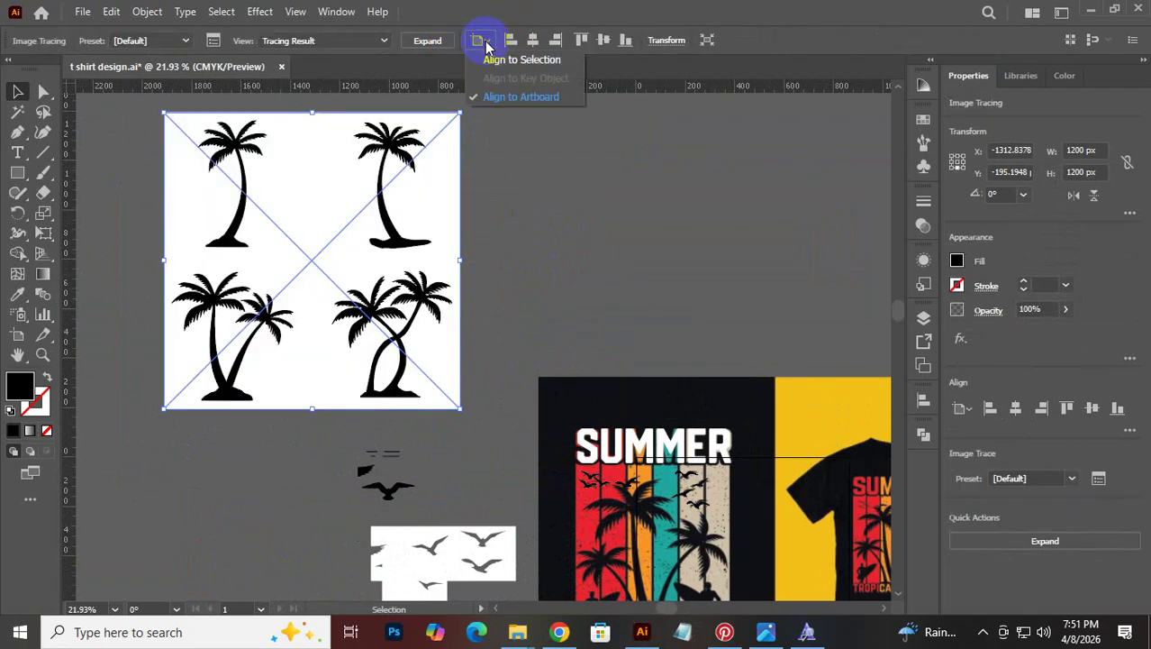
{"action": "left_click", "coordinate": [504, 97]}
{"action": "left_click", "coordinate": [432, 42]}
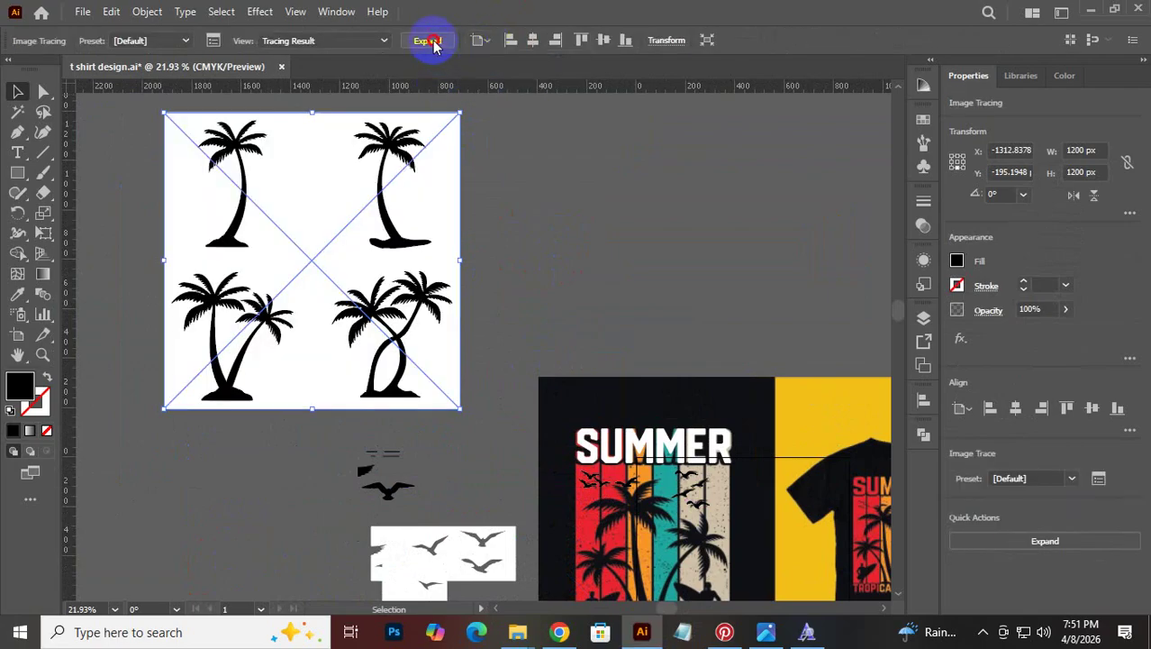
{"action": "right_click", "coordinate": [387, 200]}
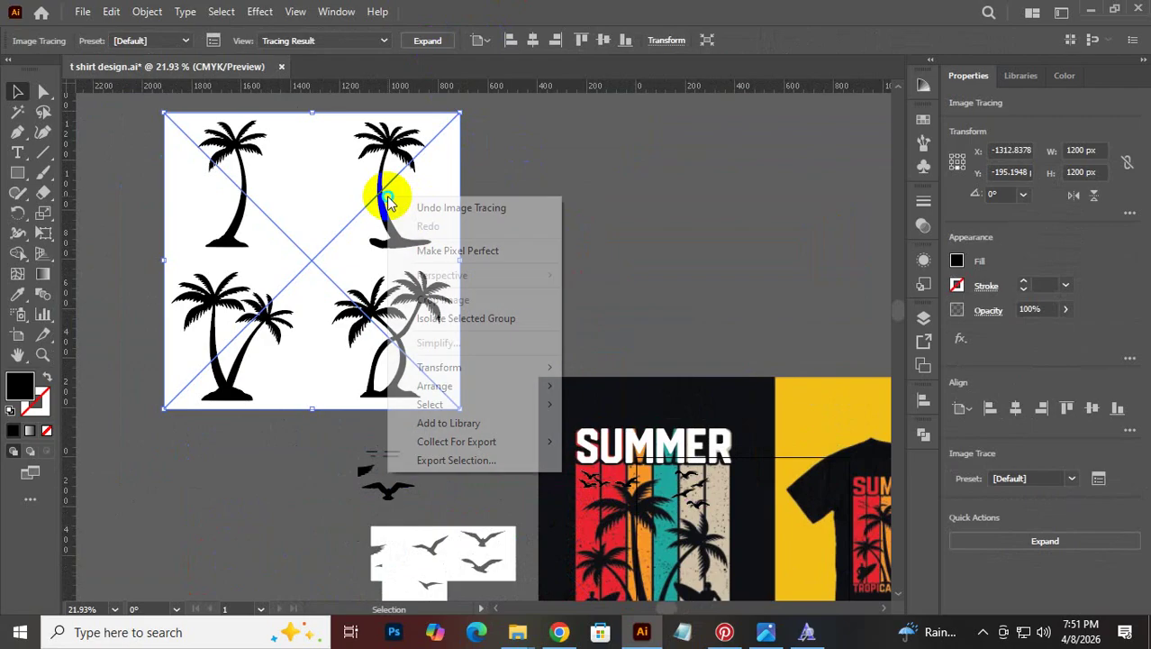
{"action": "left_click", "coordinate": [436, 41]}
{"action": "right_click", "coordinate": [393, 145]}
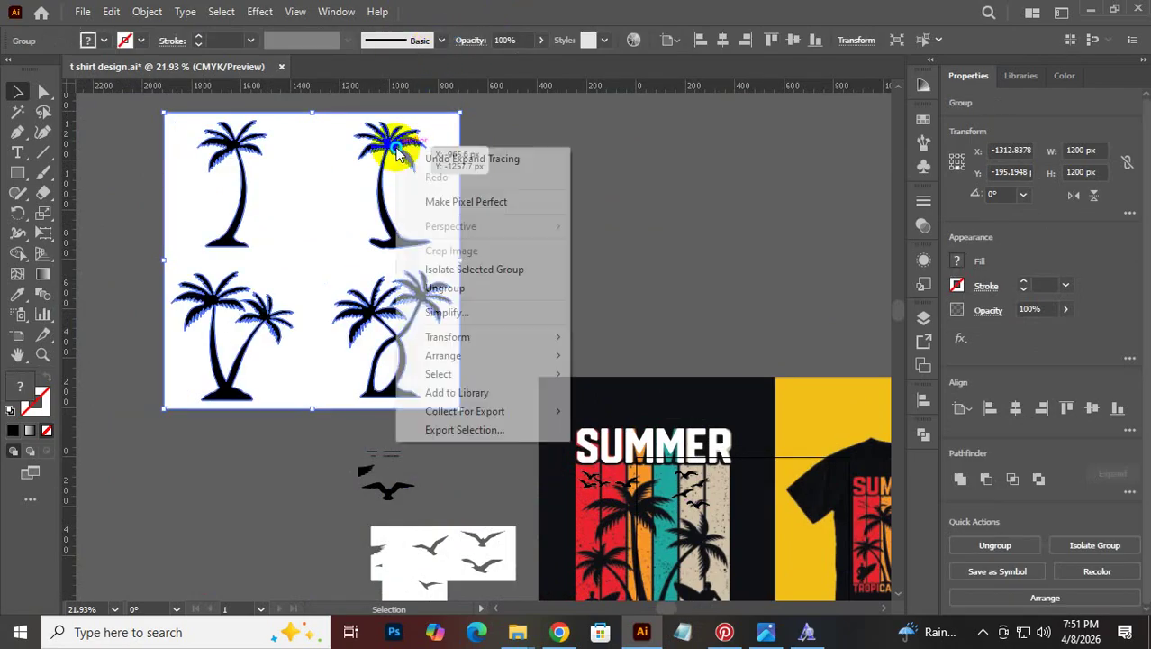
{"action": "left_click", "coordinate": [469, 286]}
{"action": "left_click", "coordinate": [581, 255]}
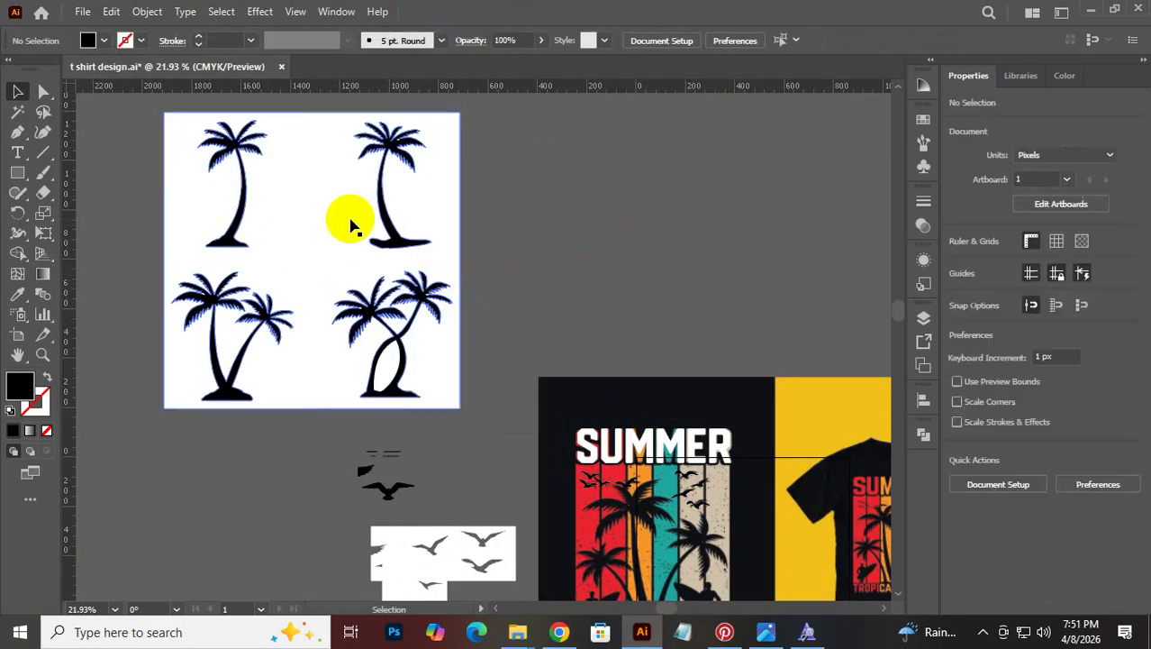
Delete the white background of the traced palms and the white fill between the two crossed trunks
{"action": "left_click_drag", "start_coordinate": [349, 220], "coordinate": [586, 181]}
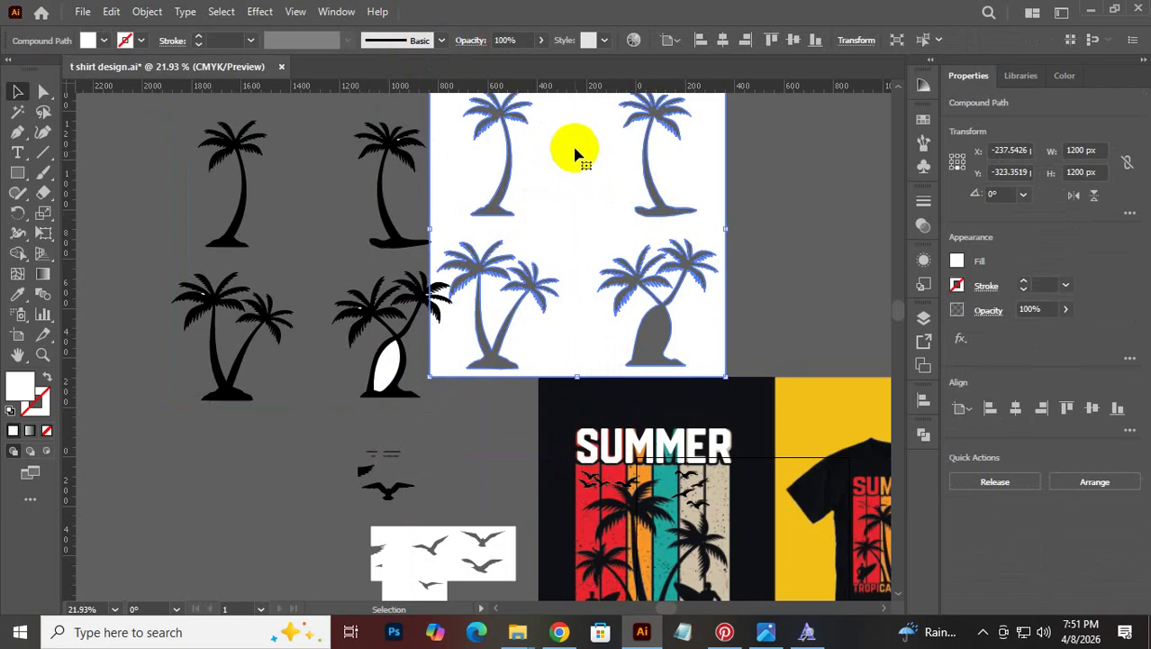
{"action": "key", "text": "Delete"}
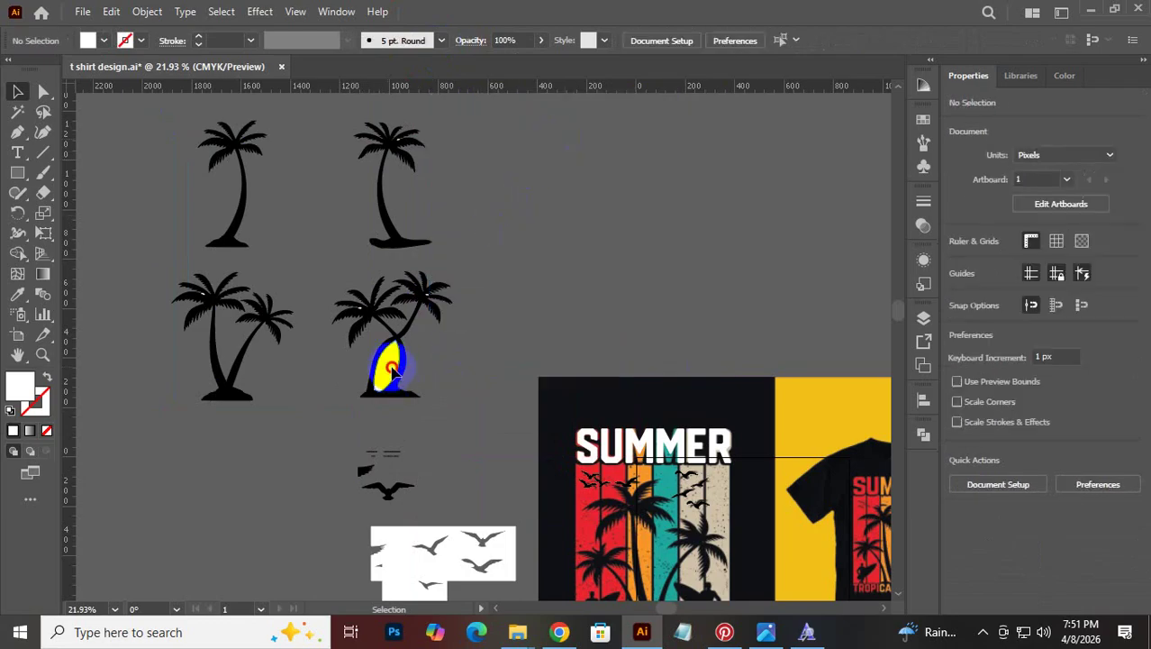
{"action": "left_click_drag", "start_coordinate": [393, 369], "coordinate": [539, 209]}
{"action": "key", "text": "Delete"}
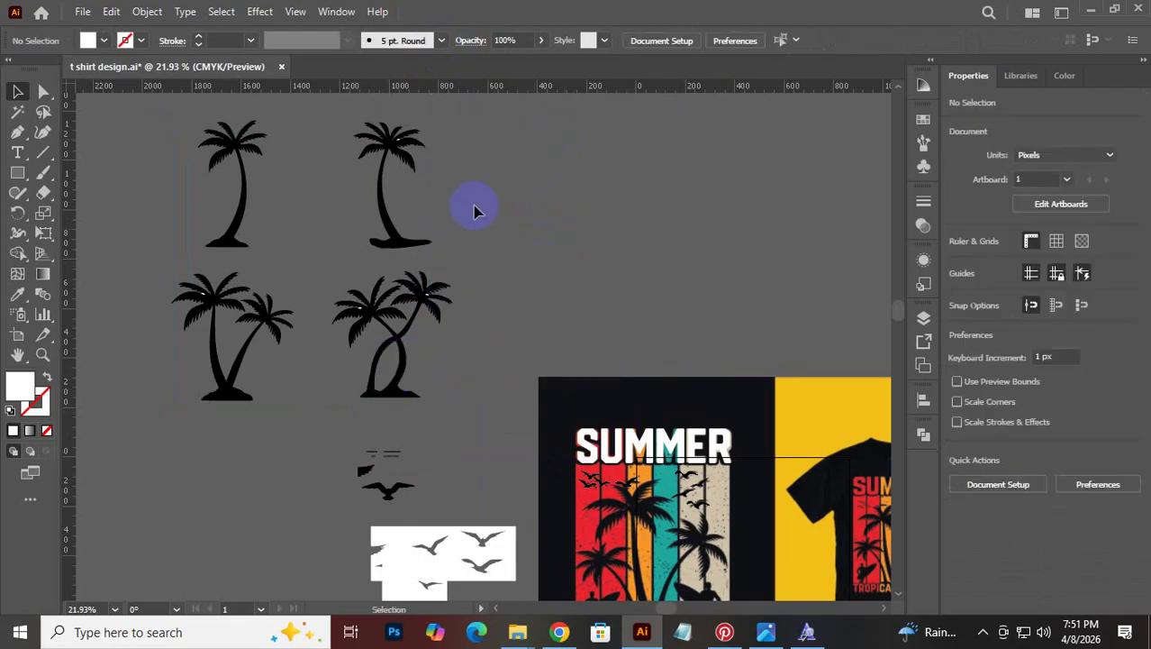
Separate the V-shaped palm pair and one single palm from the set, and move the pair onto the reference design
{"action": "left_click_drag", "start_coordinate": [207, 379], "coordinate": [616, 280]}
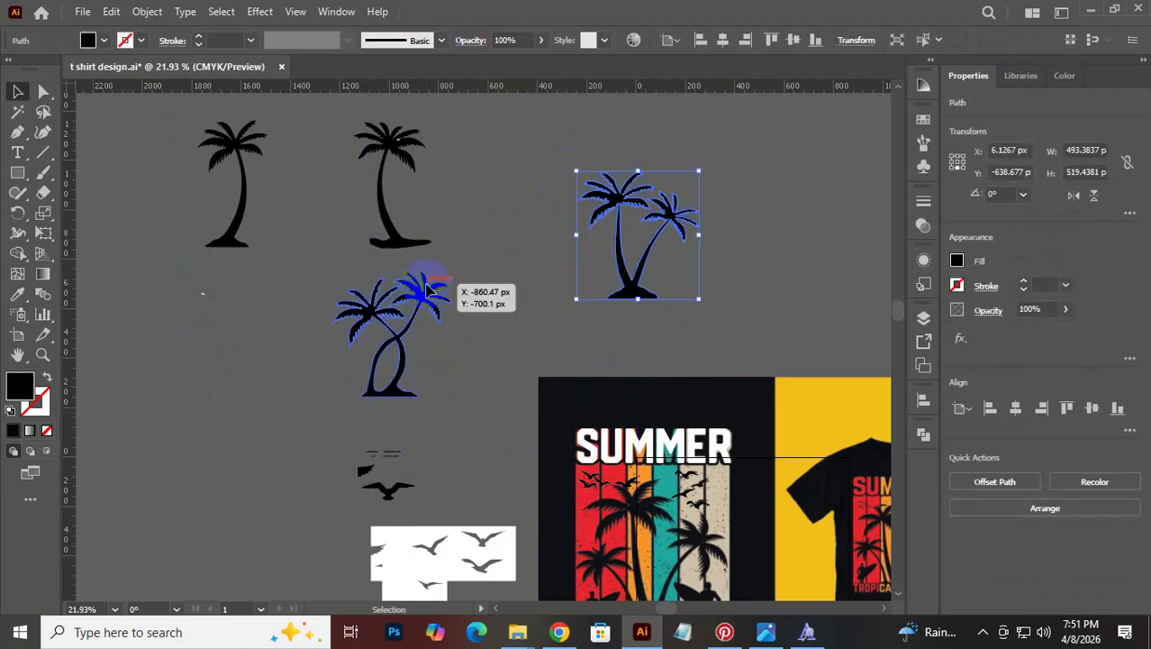
{"action": "left_click_drag", "start_coordinate": [249, 216], "coordinate": [545, 304]}
{"action": "key", "text": "space"}
{"action": "left_click_drag", "start_coordinate": [835, 368], "coordinate": [736, 313]}
{"action": "left_click_drag", "start_coordinate": [593, 185], "coordinate": [617, 527]}
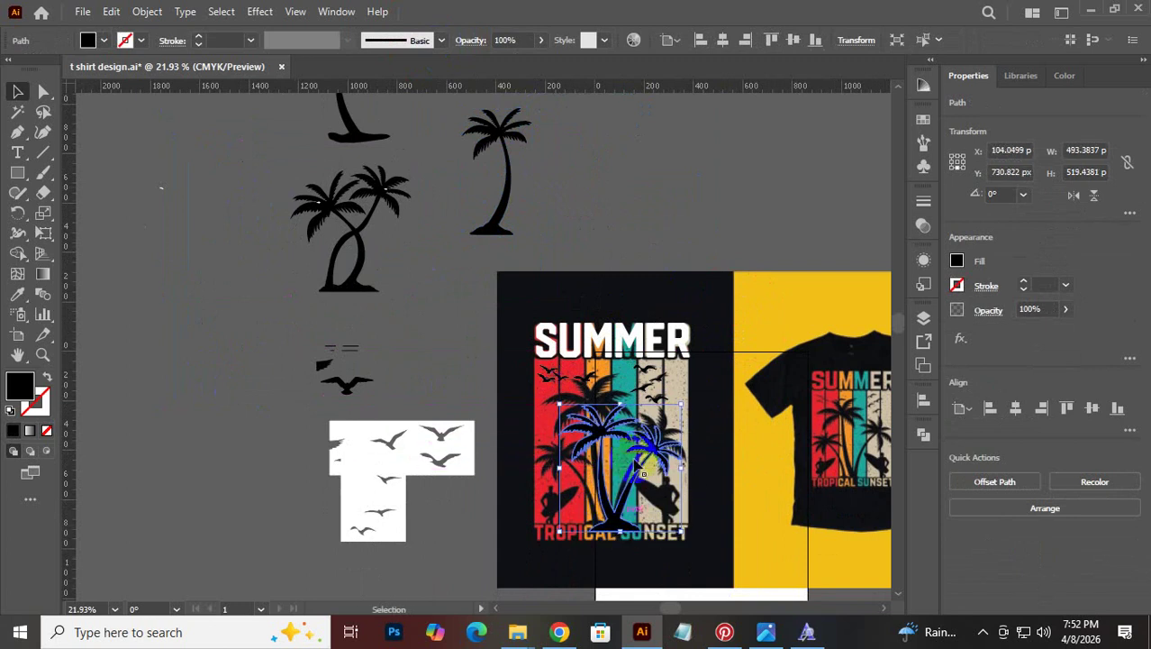
Scale the V-shaped palm pair to about 601 x 633 px and line it up with the reference palms
{"action": "left_click_drag", "start_coordinate": [684, 404], "coordinate": [702, 383]}
{"action": "left_click_drag", "start_coordinate": [674, 420], "coordinate": [662, 420]}
{"action": "scroll", "coordinate": [596, 540], "scroll_direction": "up", "scroll_amount": 2}
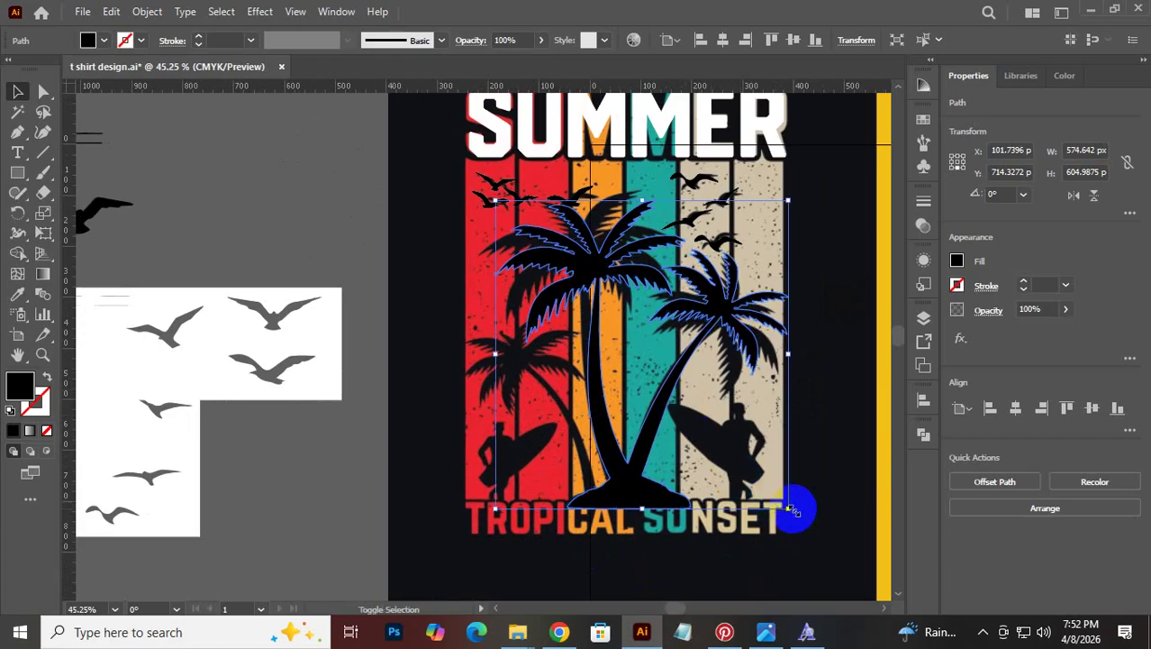
{"action": "left_click_drag", "start_coordinate": [792, 510], "coordinate": [803, 520]}
{"action": "left_click_drag", "start_coordinate": [632, 493], "coordinate": [624, 493]}
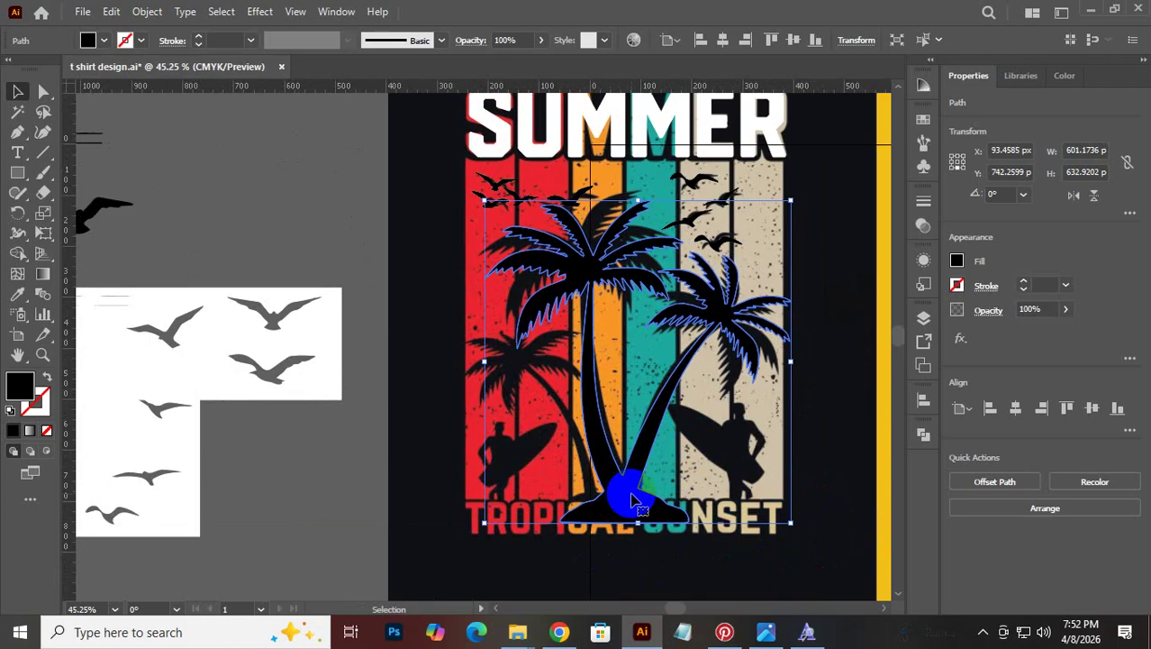
{"action": "left_click_drag", "start_coordinate": [734, 347], "coordinate": [734, 347]}
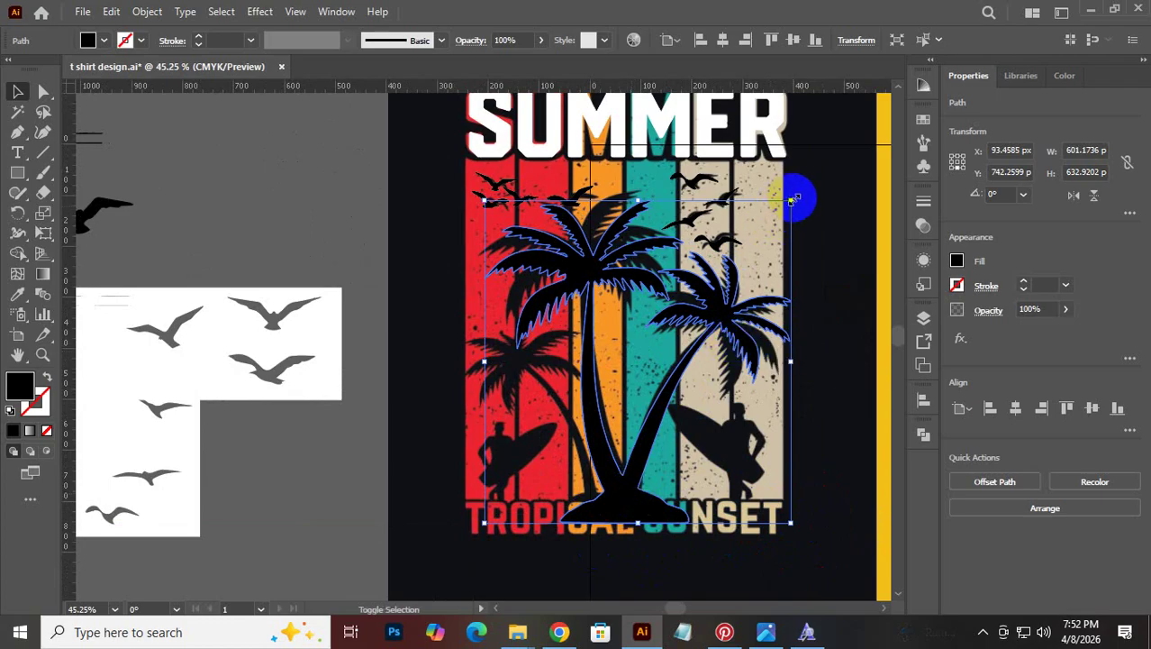
Refit the palm pair over the reference palms at about 588 x 635 px, with its base over the TROPICAL SUNSET lettering
{"action": "mouse_move", "coordinate": [791, 200]}
{"action": "left_mouse_down"}
{"action": "mouse_move", "coordinate": [776, 199]}
{"action": "mouse_move", "coordinate": [776, 215]}
{"action": "left_mouse_up"}
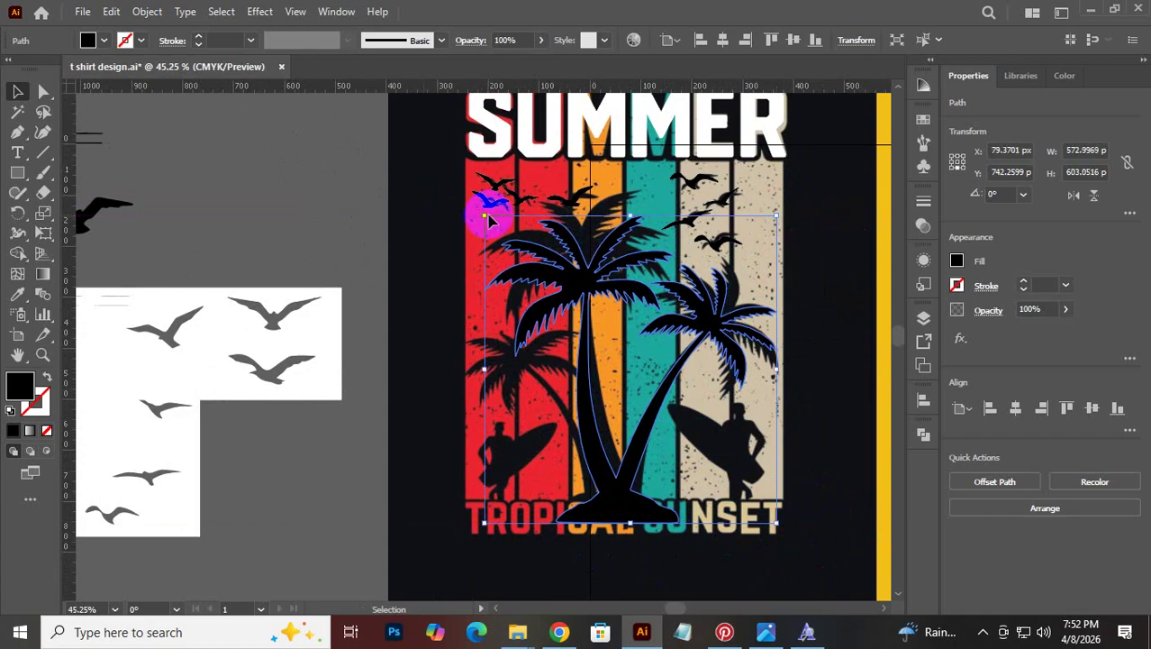
{"action": "left_click_drag", "start_coordinate": [484, 214], "coordinate": [464, 183]}
{"action": "left_click_drag", "start_coordinate": [620, 513], "coordinate": [637, 525]}
{"action": "left_click", "coordinate": [341, 231]}
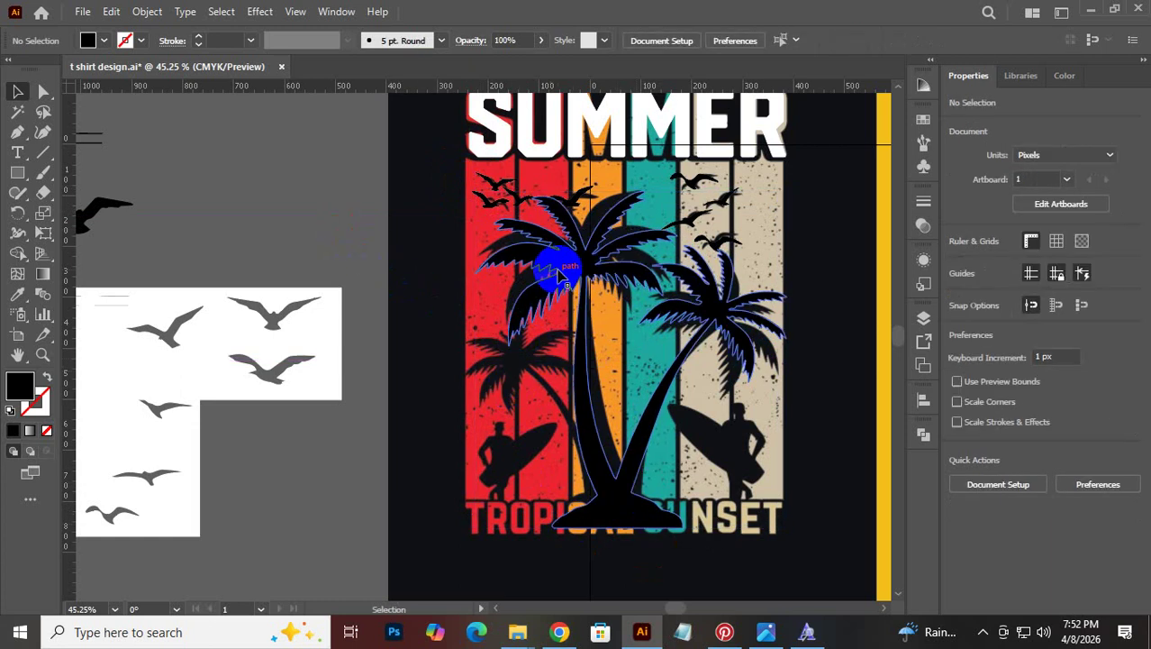
{"action": "mouse_move", "coordinate": [558, 263]}
{"action": "left_mouse_down"}
{"action": "mouse_move", "coordinate": [558, 248]}
{"action": "mouse_move", "coordinate": [545, 247]}
{"action": "mouse_move", "coordinate": [563, 335]}
{"action": "mouse_move", "coordinate": [564, 270]}
{"action": "left_mouse_up"}
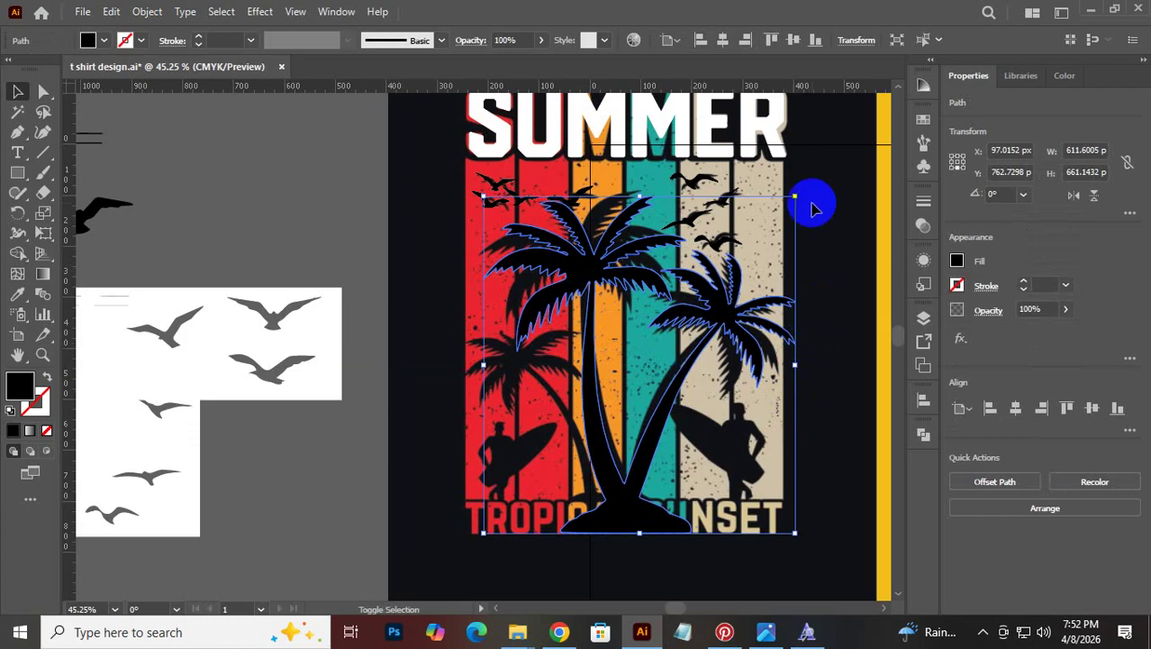
{"action": "left_click_drag", "start_coordinate": [795, 196], "coordinate": [784, 210]}
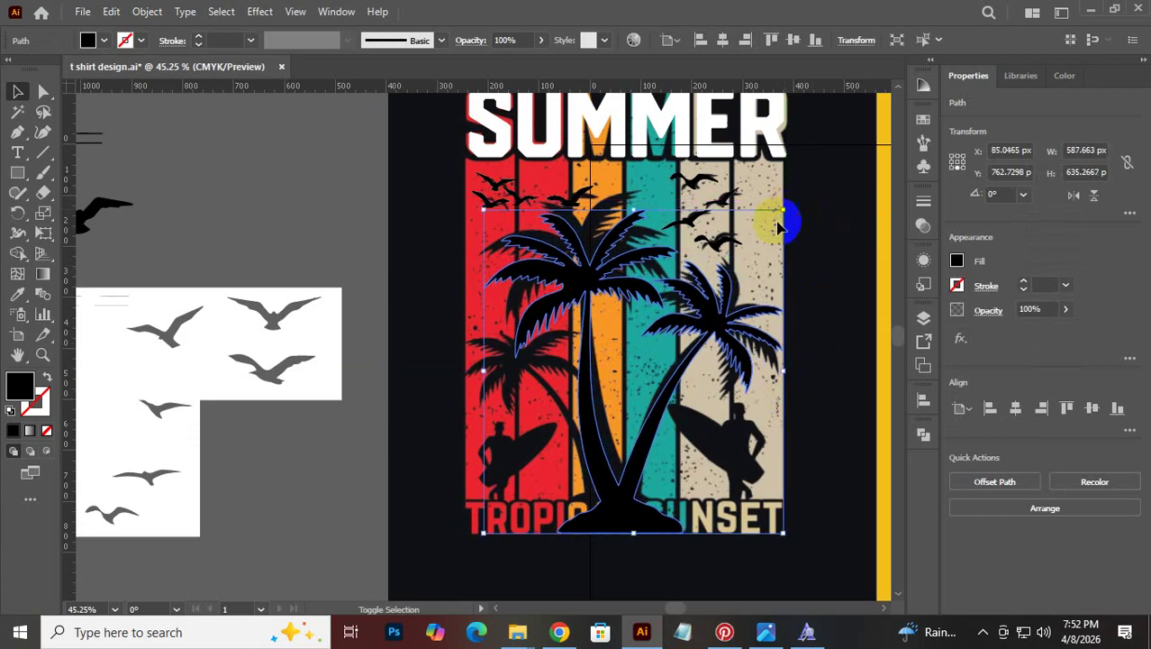
Reposition the V-shaped palm pair over the reference palms at about X 99, Y 746 px
{"action": "left_click_drag", "start_coordinate": [689, 270], "coordinate": [674, 326]}
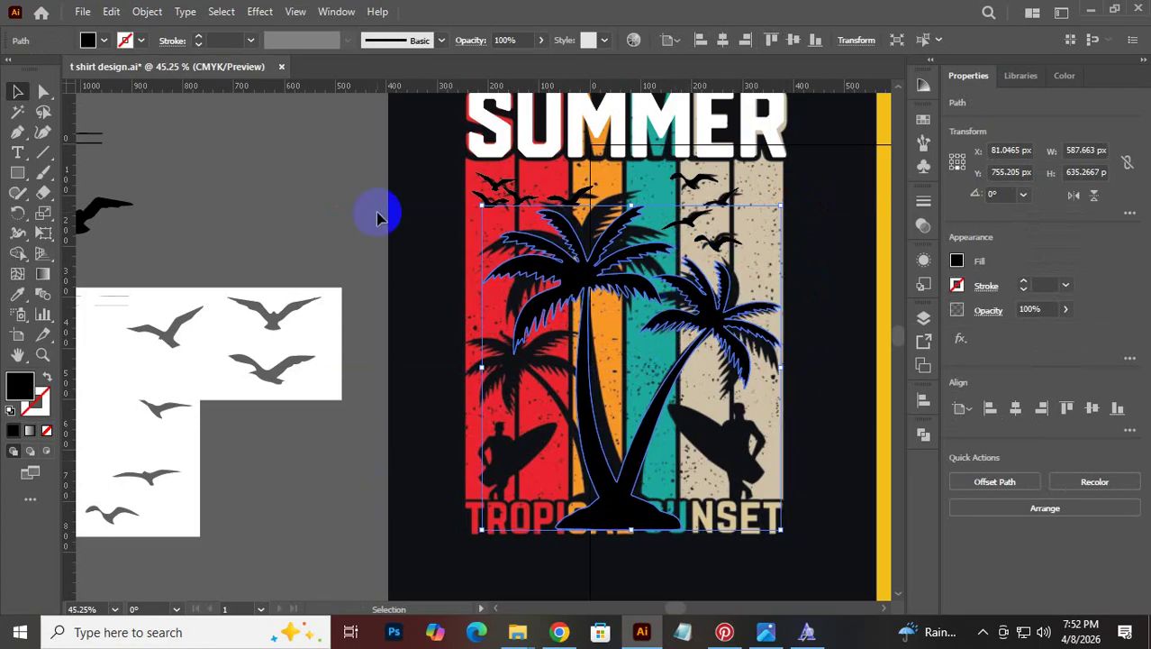
{"action": "key", "text": "Down"}
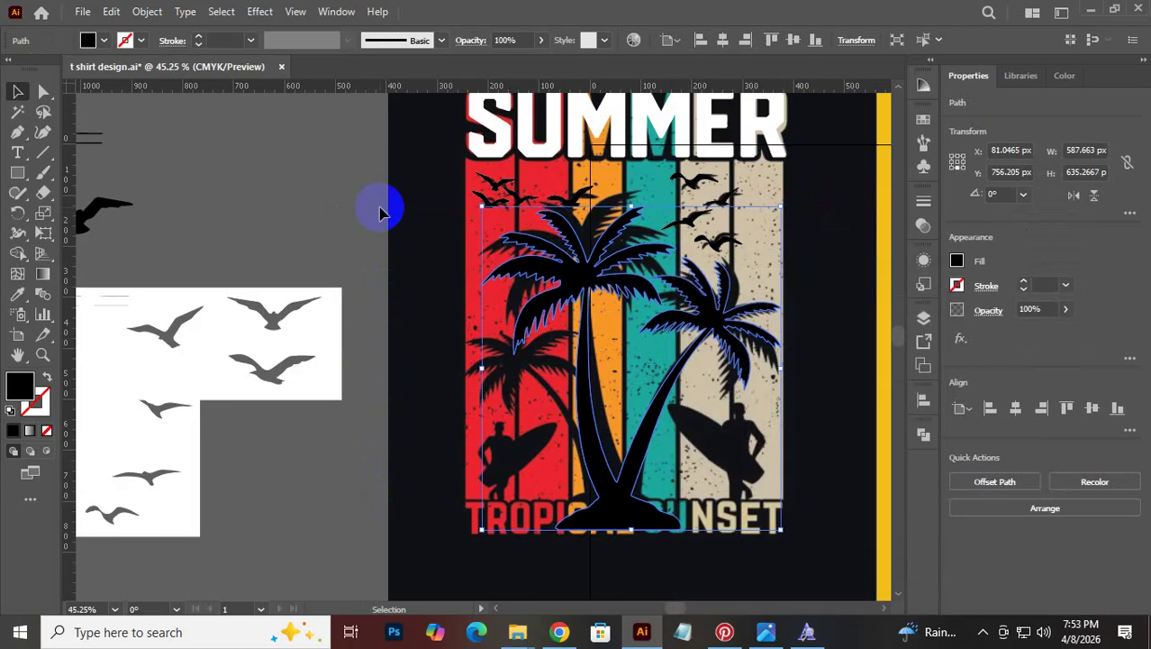
{"action": "mouse_move", "coordinate": [701, 304]}
{"action": "left_mouse_down"}
{"action": "mouse_move", "coordinate": [711, 310]}
{"action": "mouse_move", "coordinate": [699, 304]}
{"action": "mouse_move", "coordinate": [730, 290]}
{"action": "mouse_move", "coordinate": [707, 283]}
{"action": "left_mouse_up"}
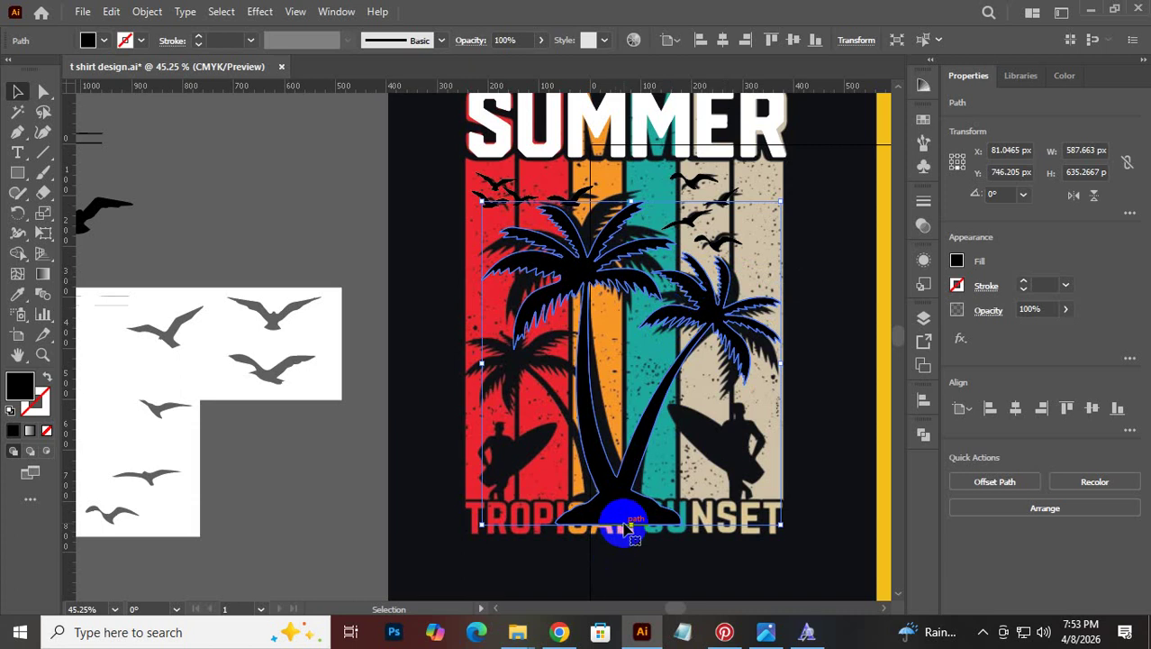
{"action": "left_click", "coordinate": [307, 221]}
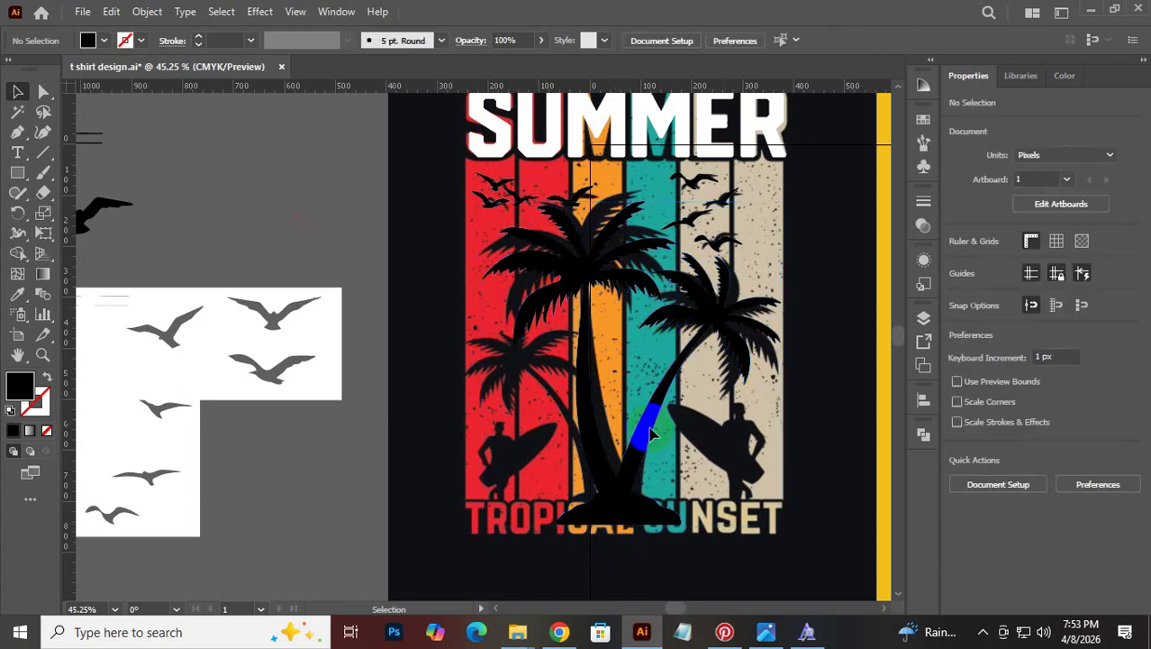
{"action": "left_click_drag", "start_coordinate": [552, 403], "coordinate": [599, 373]}
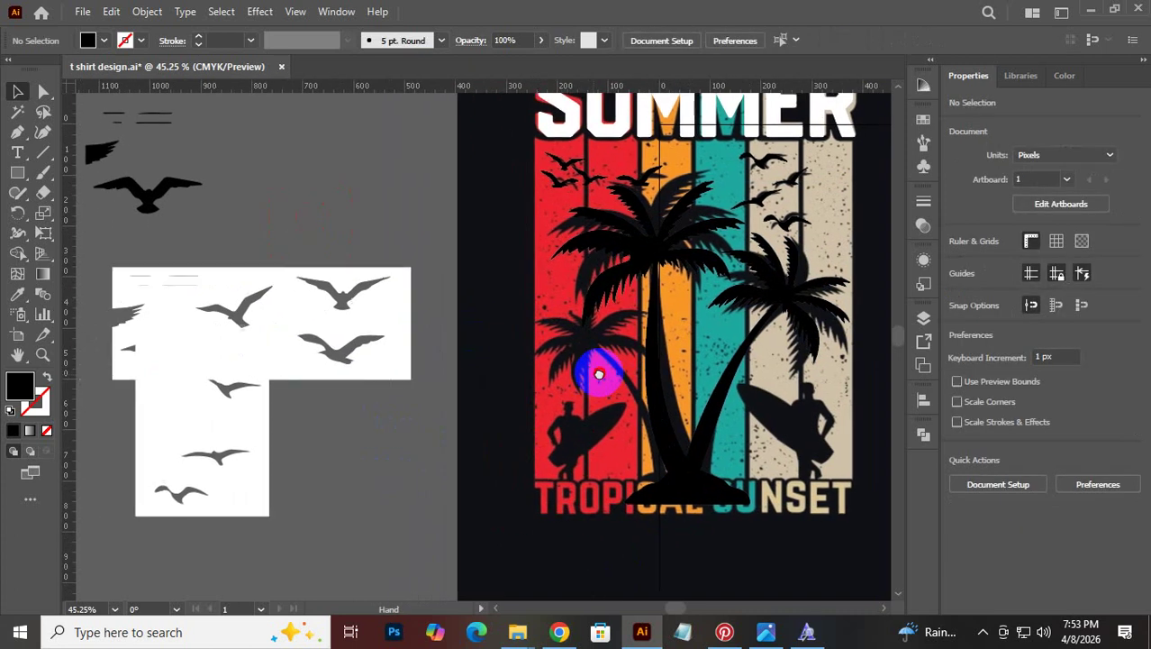
{"action": "left_click_drag", "start_coordinate": [658, 406], "coordinate": [671, 416]}
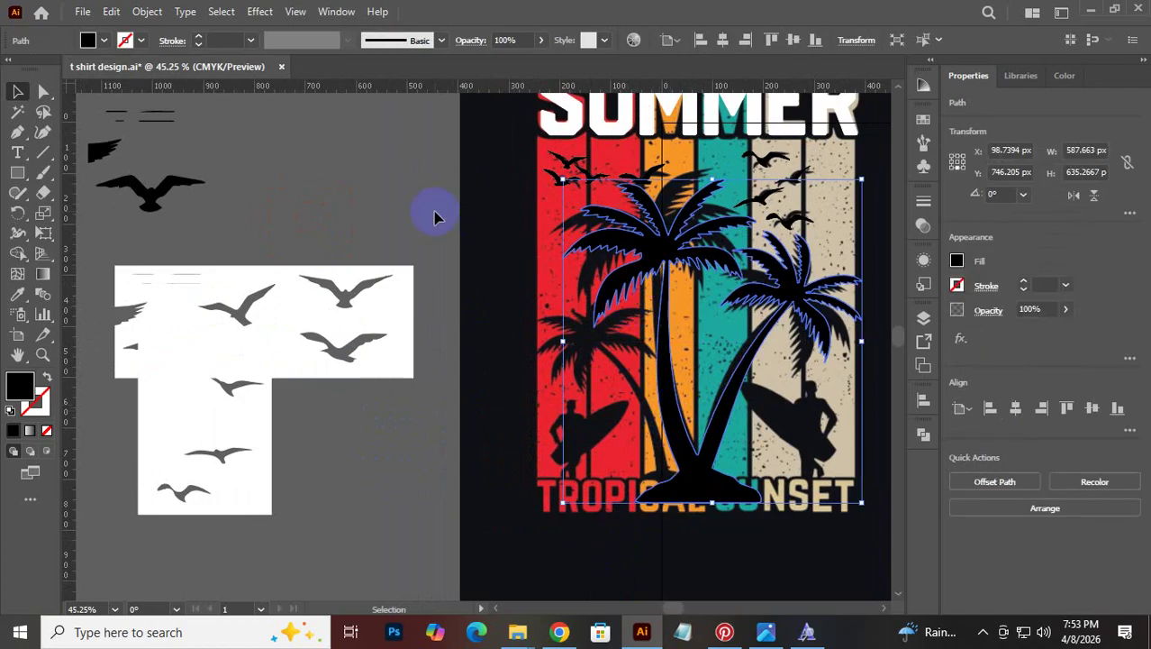
{"action": "left_click", "coordinate": [392, 172]}
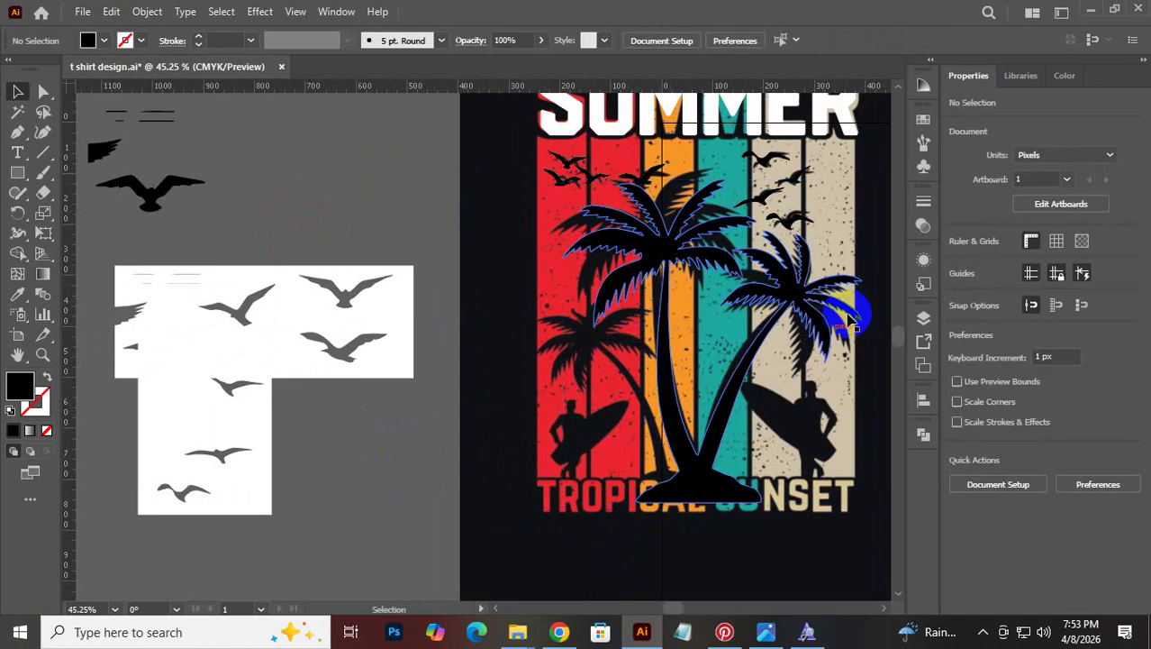
Try moving the palm pair off the artwork onto the empty pasteboard, and undo the move
{"action": "left_click_drag", "start_coordinate": [853, 309], "coordinate": [257, 187]}
{"action": "scroll", "coordinate": [604, 337], "scroll_direction": "up", "scroll_amount": 3}
{"action": "key", "text": "a"}
{"action": "left_click", "coordinate": [425, 231]}
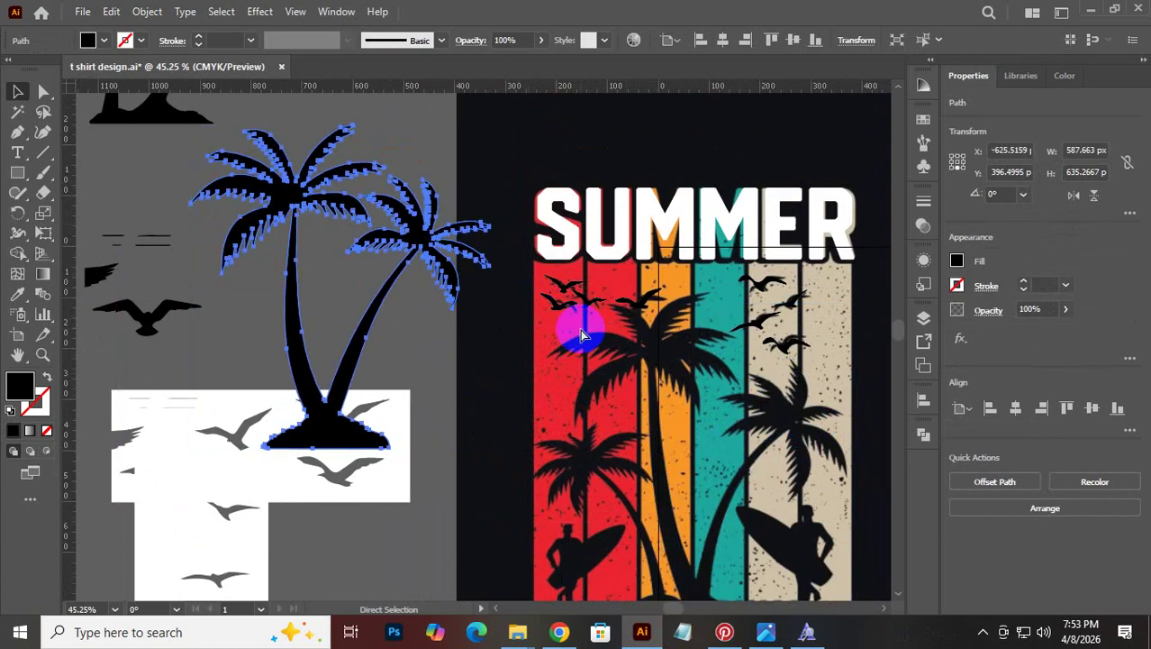
{"action": "key", "text": "ctrl+z"}
Place a copy of the palm pair beside the artwork for a close look at its outline, and delete the copy
{"action": "left_click_drag", "start_coordinate": [695, 383], "coordinate": [344, 223]}
{"action": "right_click", "coordinate": [344, 223]}
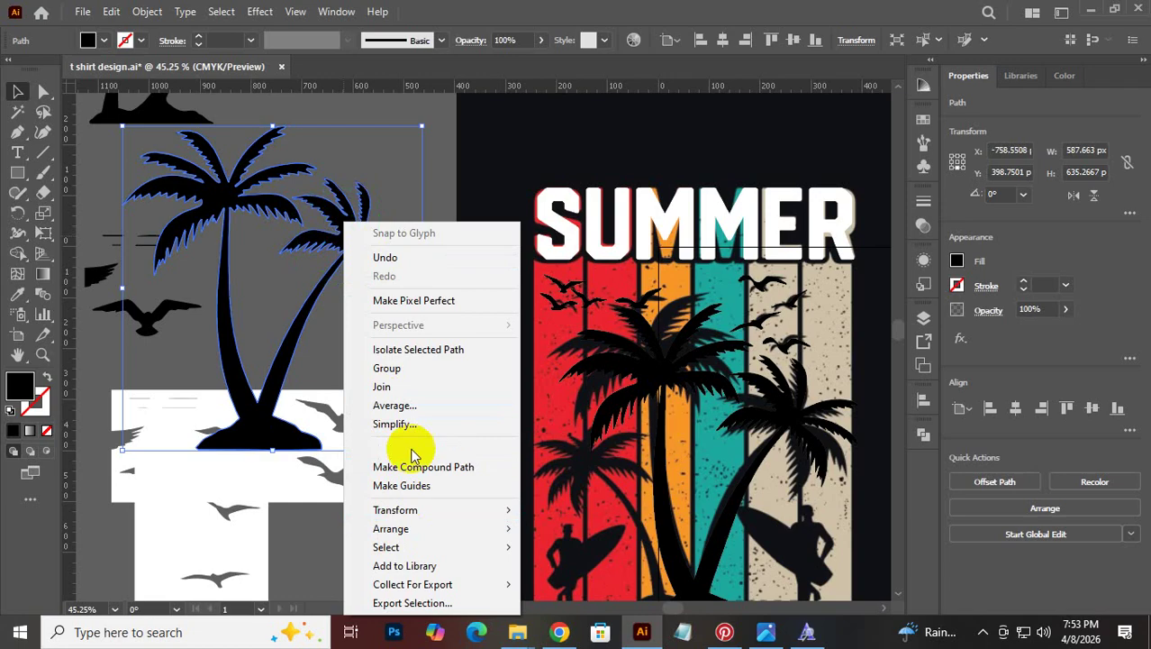
{"action": "left_click", "coordinate": [415, 162]}
{"action": "left_click", "coordinate": [356, 226]}
{"action": "right_click", "coordinate": [363, 223]}
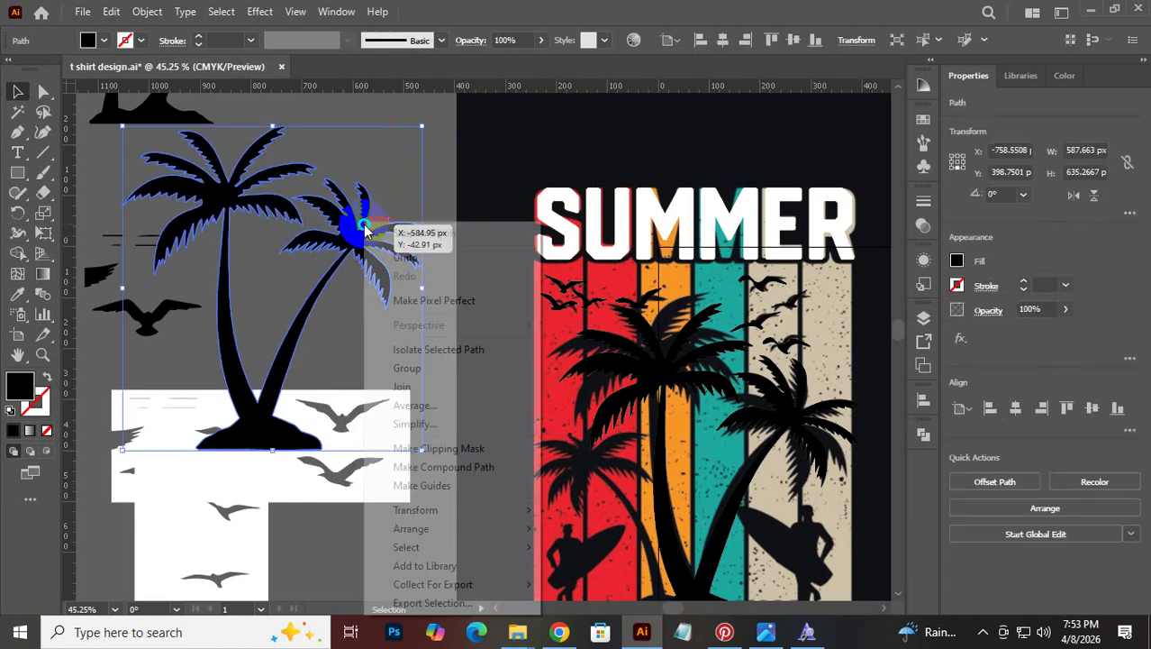
{"action": "left_click", "coordinate": [455, 151]}
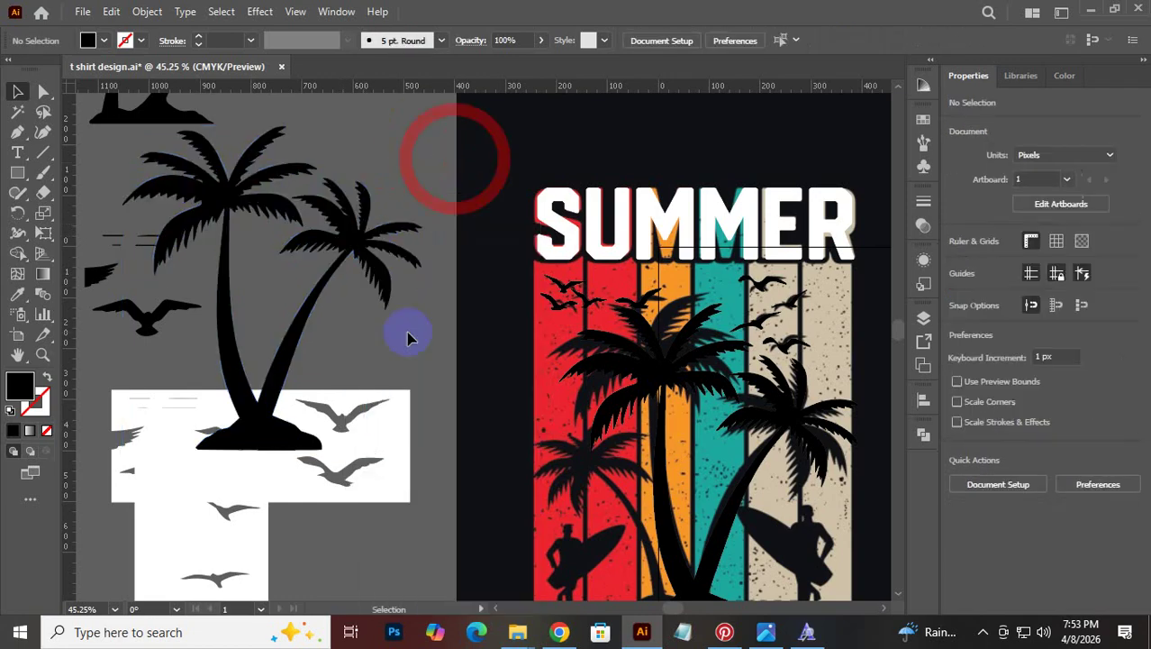
{"action": "left_click", "coordinate": [380, 256], "text": "ctrl"}
{"action": "left_click_drag", "start_coordinate": [380, 256], "coordinate": [663, 524]}
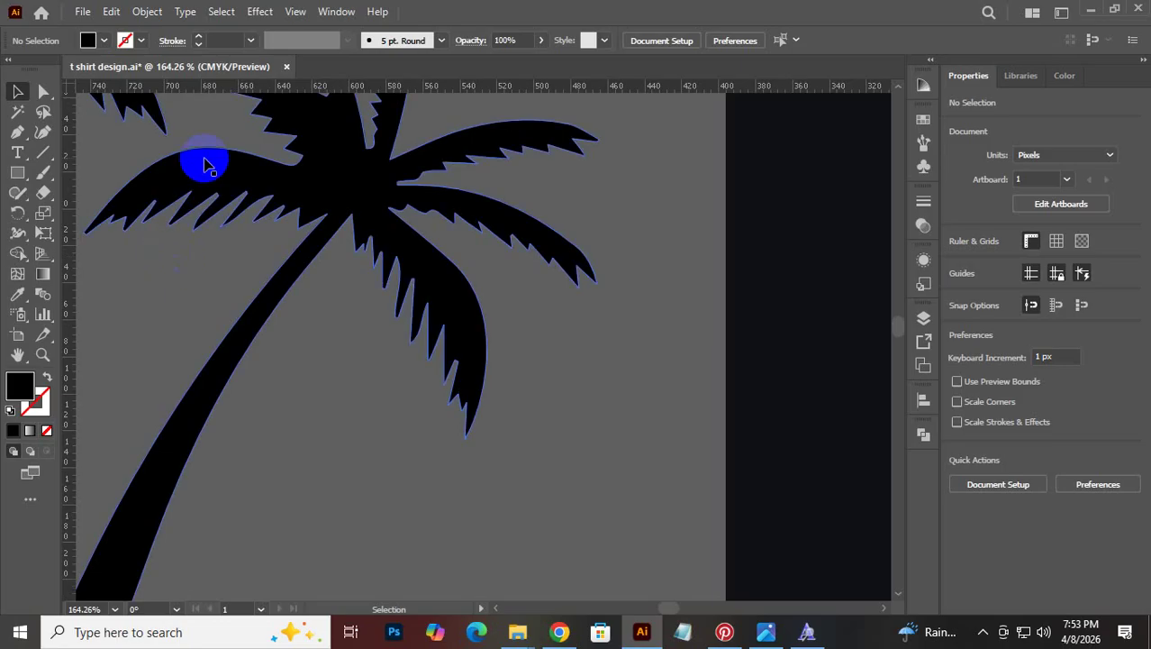
{"action": "scroll", "coordinate": [345, 336], "scroll_direction": "down", "scroll_amount": 6}
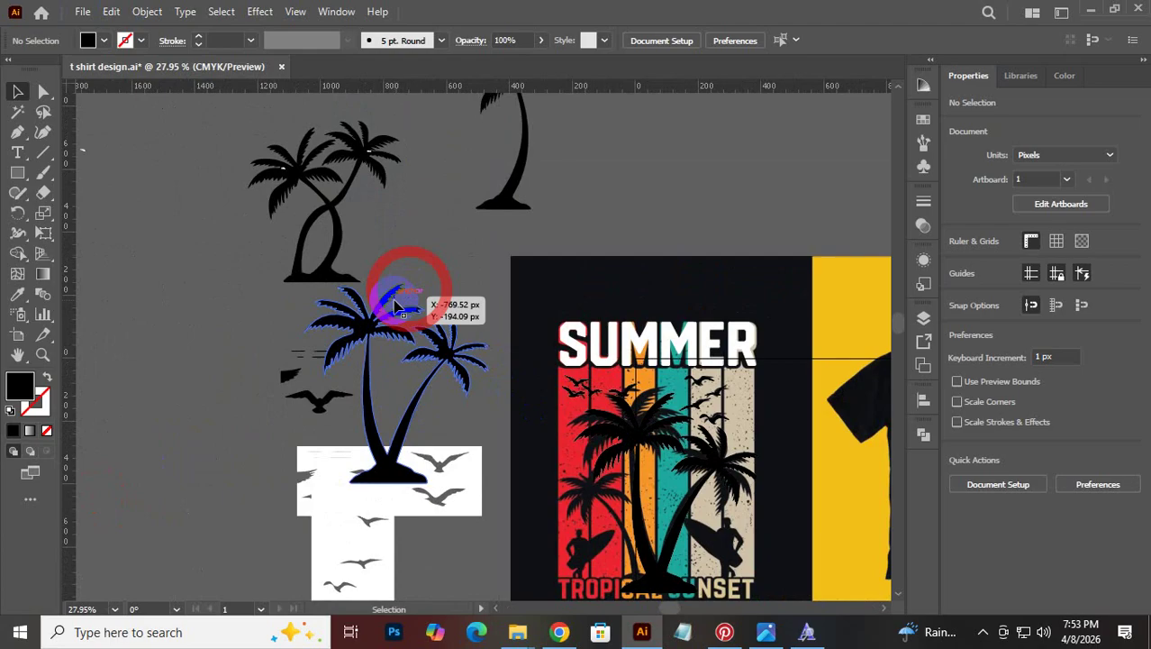
{"action": "left_click", "coordinate": [397, 306]}
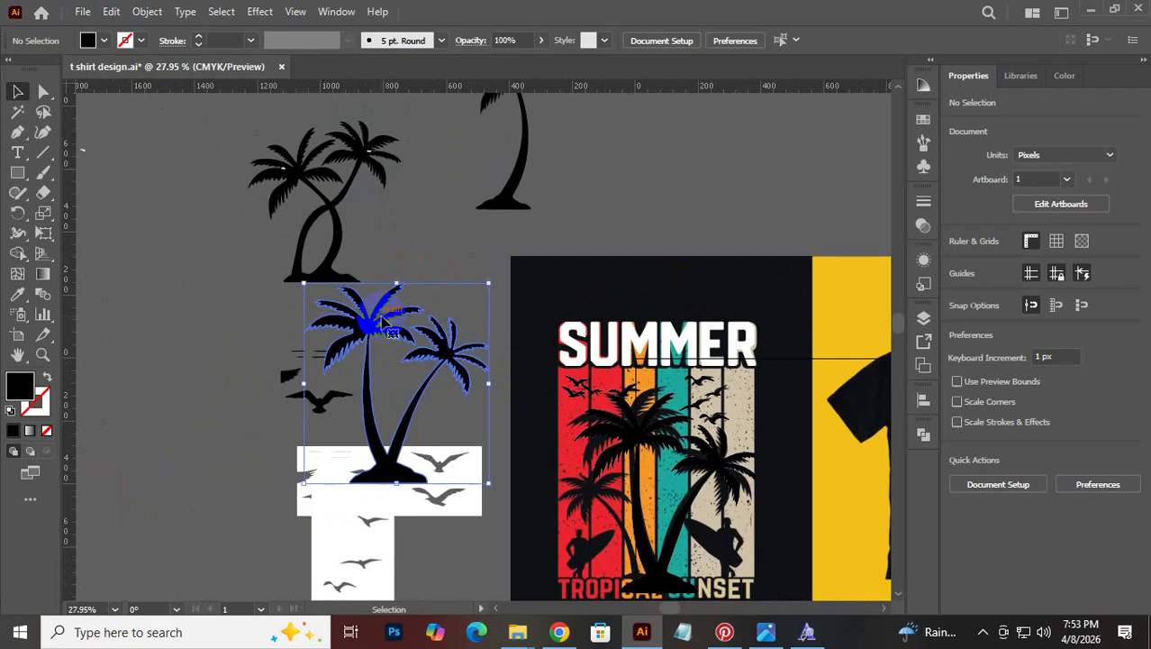
{"action": "key", "text": "Delete"}
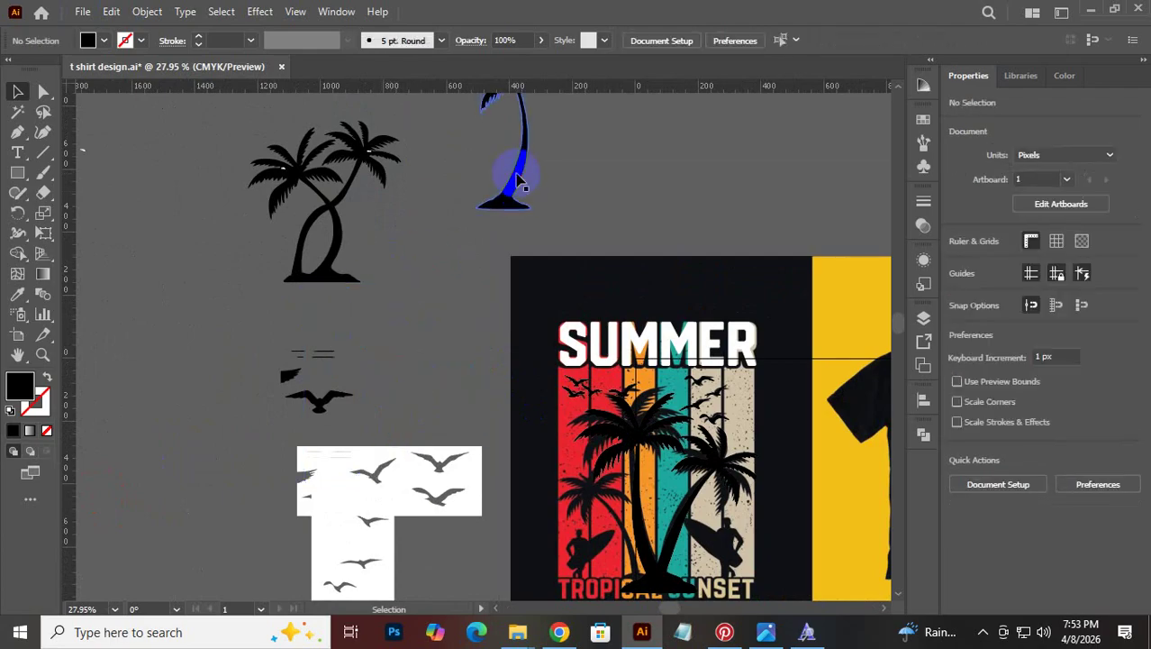
Move the single palm onto the design over the small reference palm's trunk and rotate it about 19.42°
{"action": "left_click_drag", "start_coordinate": [518, 181], "coordinate": [591, 586]}
{"action": "left_click", "coordinate": [646, 458], "text": "ctrl"}
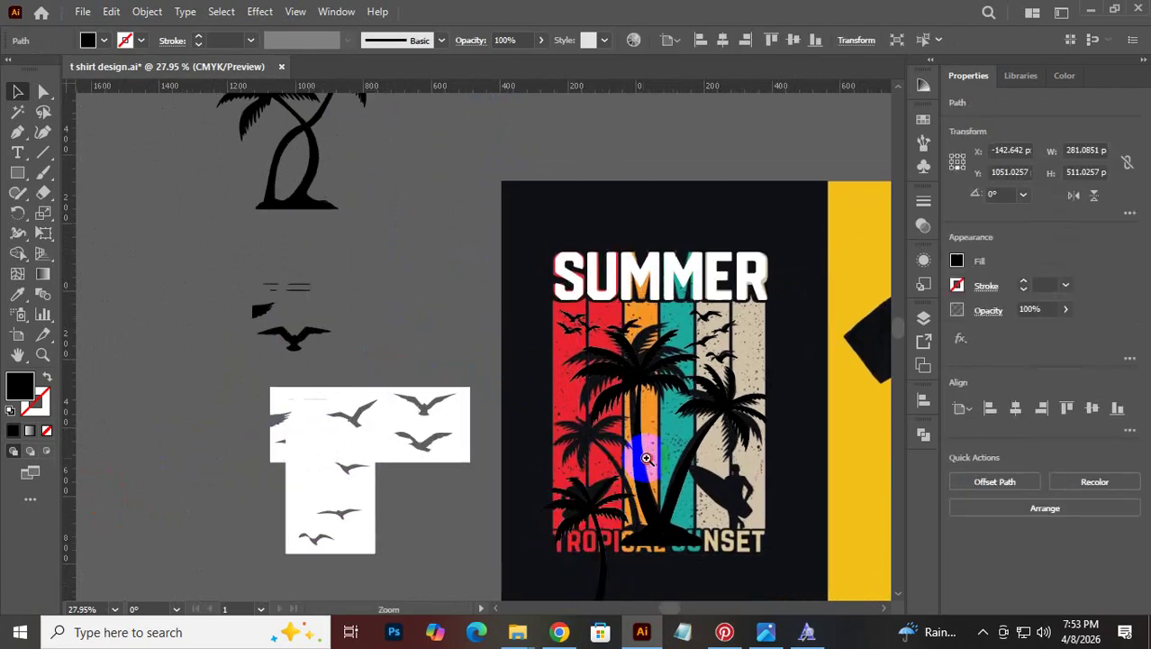
{"action": "left_click_drag", "start_coordinate": [646, 459], "coordinate": [762, 472]}
{"action": "left_click_drag", "start_coordinate": [600, 512], "coordinate": [453, 291]}
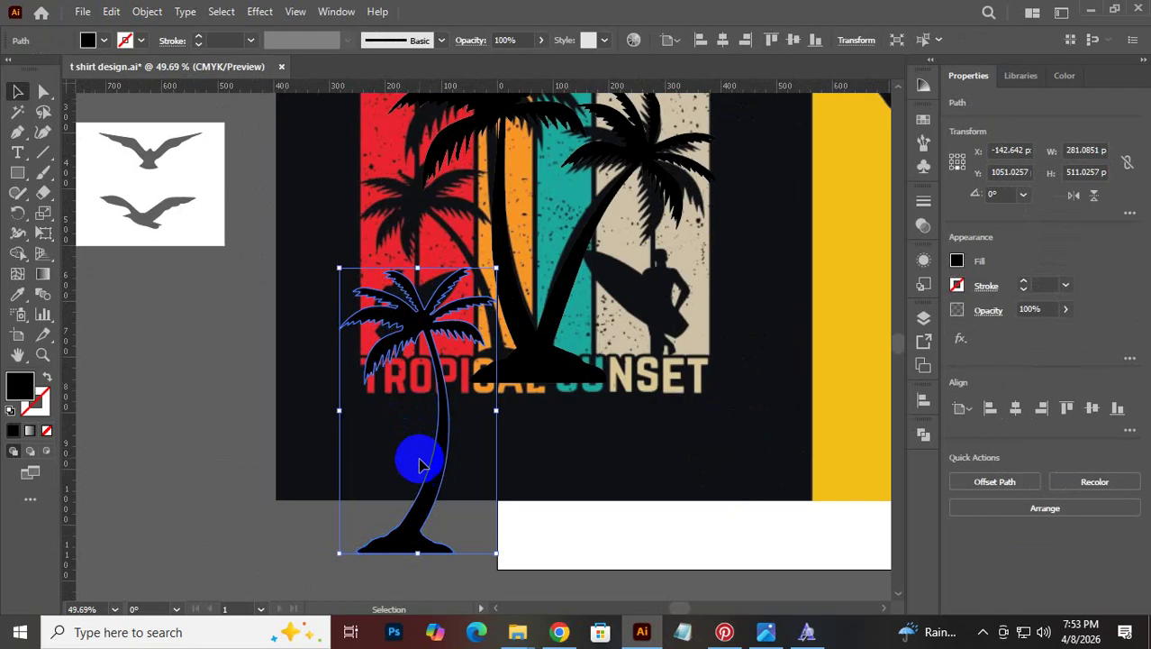
{"action": "left_click_drag", "start_coordinate": [433, 480], "coordinate": [474, 411]}
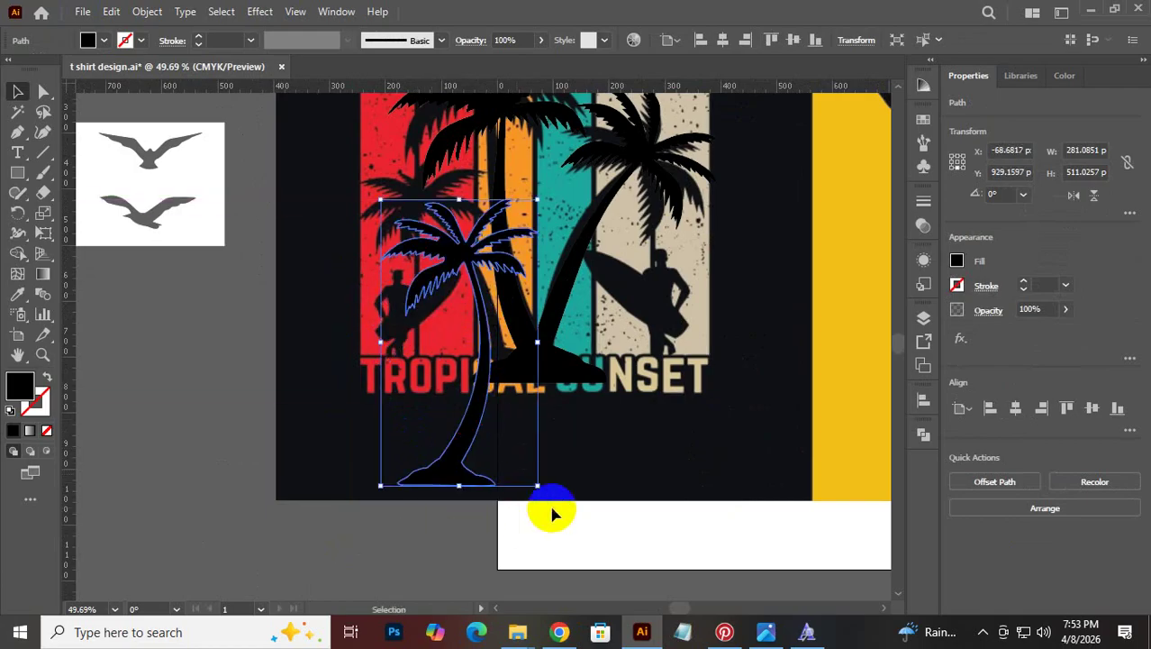
{"action": "left_click_drag", "start_coordinate": [537, 487], "coordinate": [584, 453]}
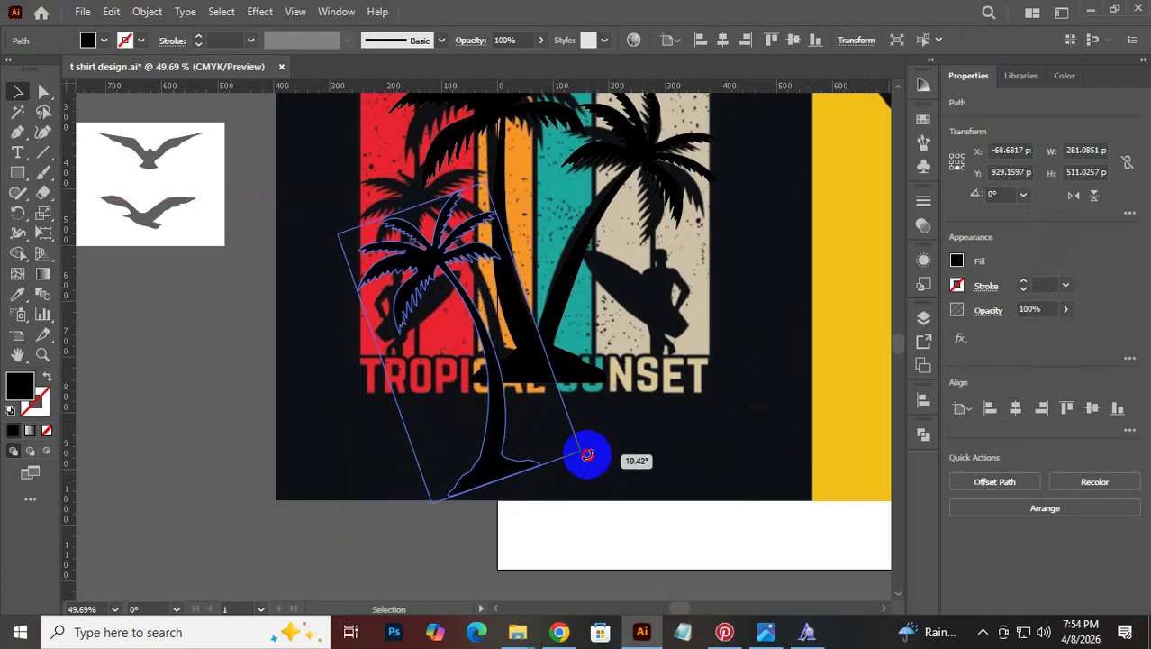
Try shifting the single palm and the palm pair together, and undo the move
{"action": "left_click", "coordinate": [488, 401]}
{"action": "mouse_move", "coordinate": [496, 427]}
{"action": "left_mouse_down"}
{"action": "mouse_move", "coordinate": [496, 394]}
{"action": "mouse_move", "coordinate": [507, 416]}
{"action": "left_mouse_up"}
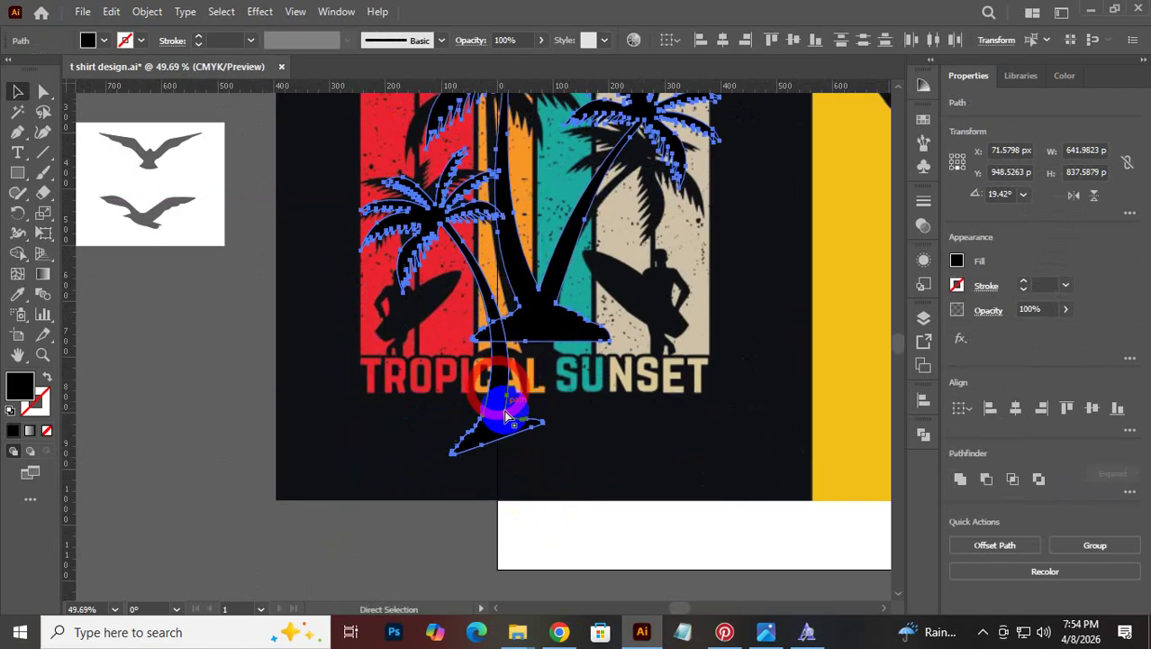
{"action": "key", "text": "ctrl+z"}
{"action": "left_click", "coordinate": [377, 552]}
Scale the tilted single palm to about 301 x 504 px, fit it over the small reference palm, and save the file
{"action": "left_click_drag", "start_coordinate": [414, 278], "coordinate": [407, 223]}
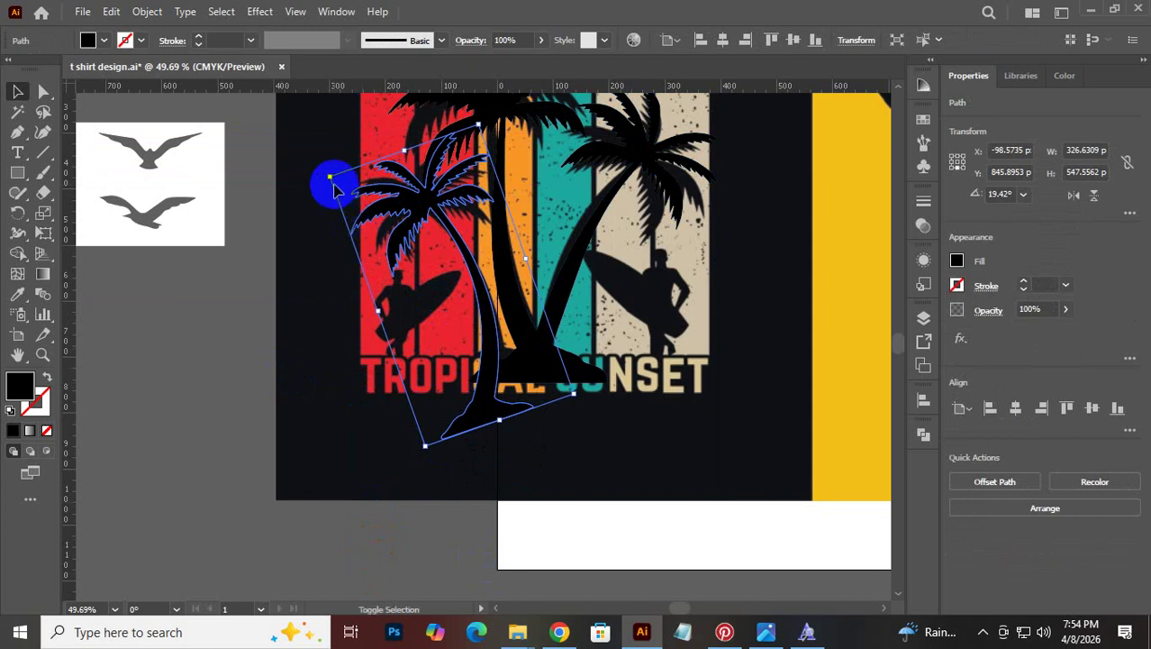
{"action": "left_click_drag", "start_coordinate": [330, 174], "coordinate": [349, 193]}
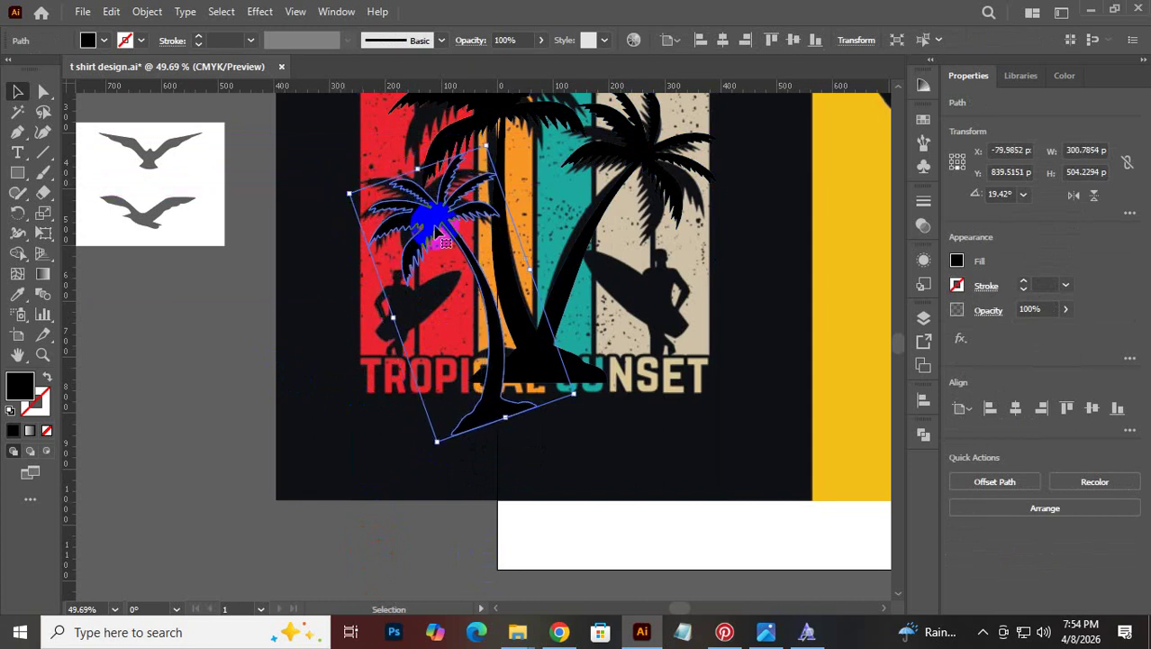
{"action": "left_click_drag", "start_coordinate": [453, 226], "coordinate": [442, 207]}
{"action": "left_click", "coordinate": [224, 365]}
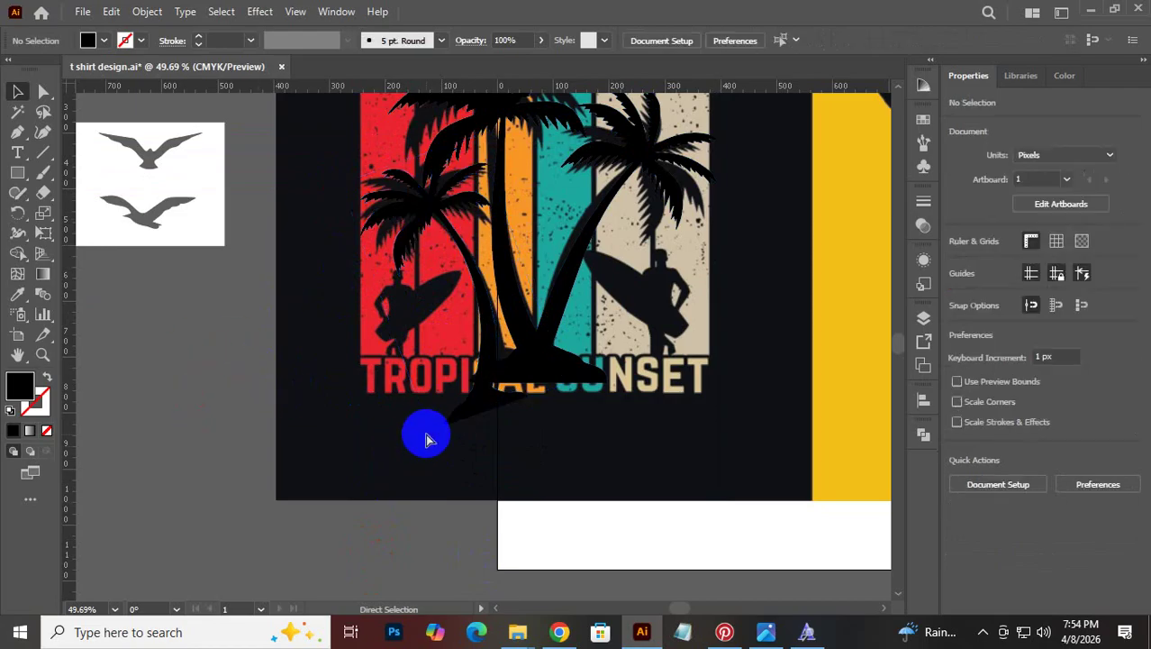
{"action": "key", "text": "ctrl+s"}
{"action": "scroll", "coordinate": [571, 455], "scroll_direction": "up", "scroll_amount": 3}
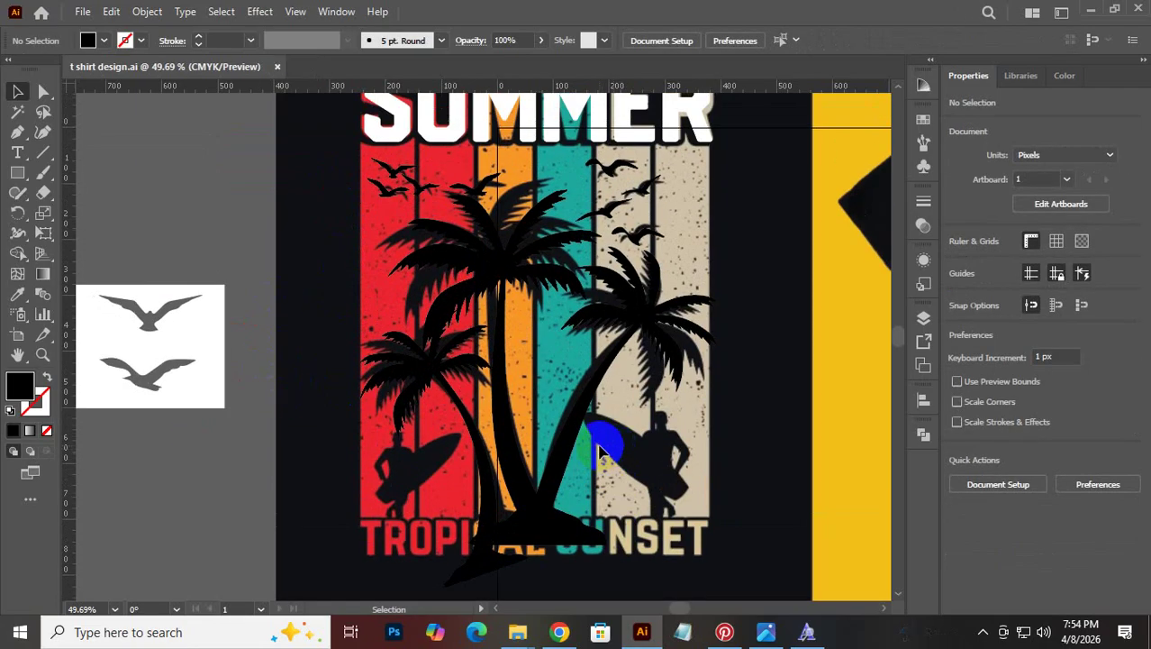
{"action": "scroll", "coordinate": [602, 451], "scroll_direction": "down", "scroll_amount": 3}
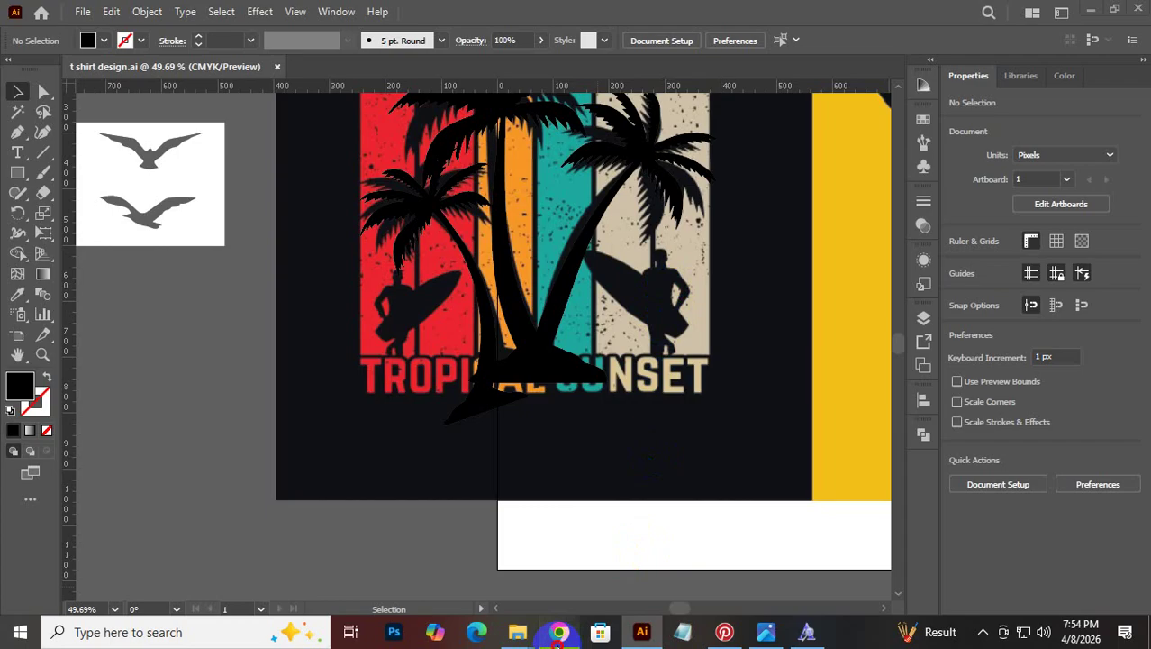
Switch to Chrome and replace the palm tree image search with a Google Images search for "surface boat"
{"action": "left_click", "coordinate": [558, 633]}
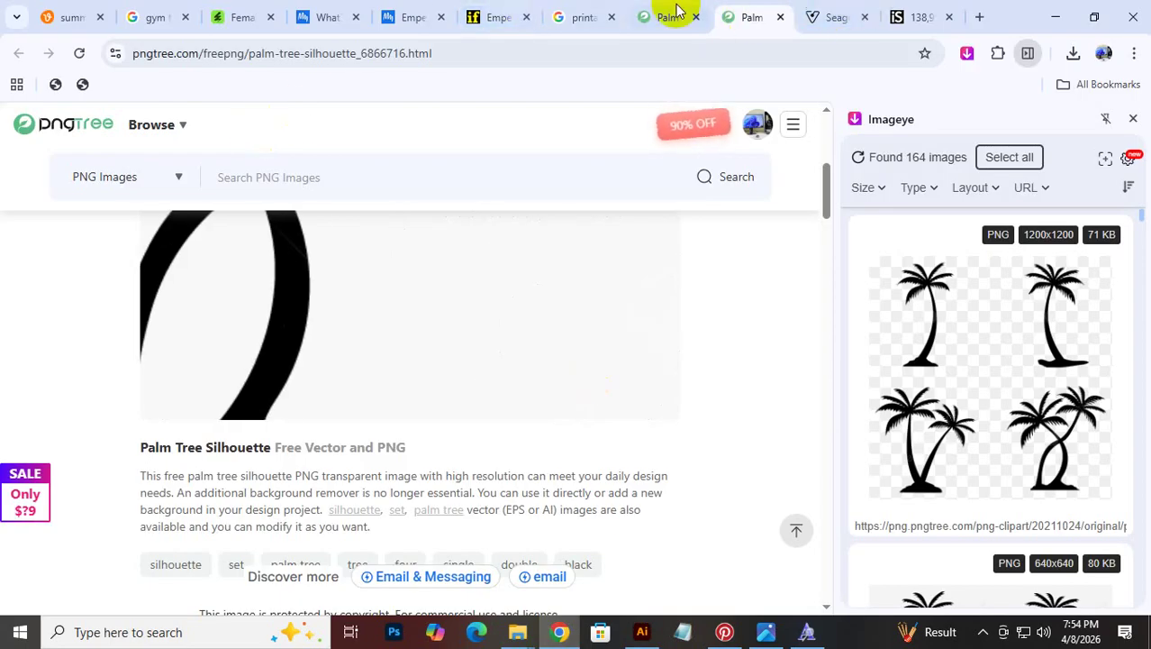
{"action": "left_click", "coordinate": [584, 16]}
{"action": "left_click_drag", "start_coordinate": [518, 142], "coordinate": [3, 129]}
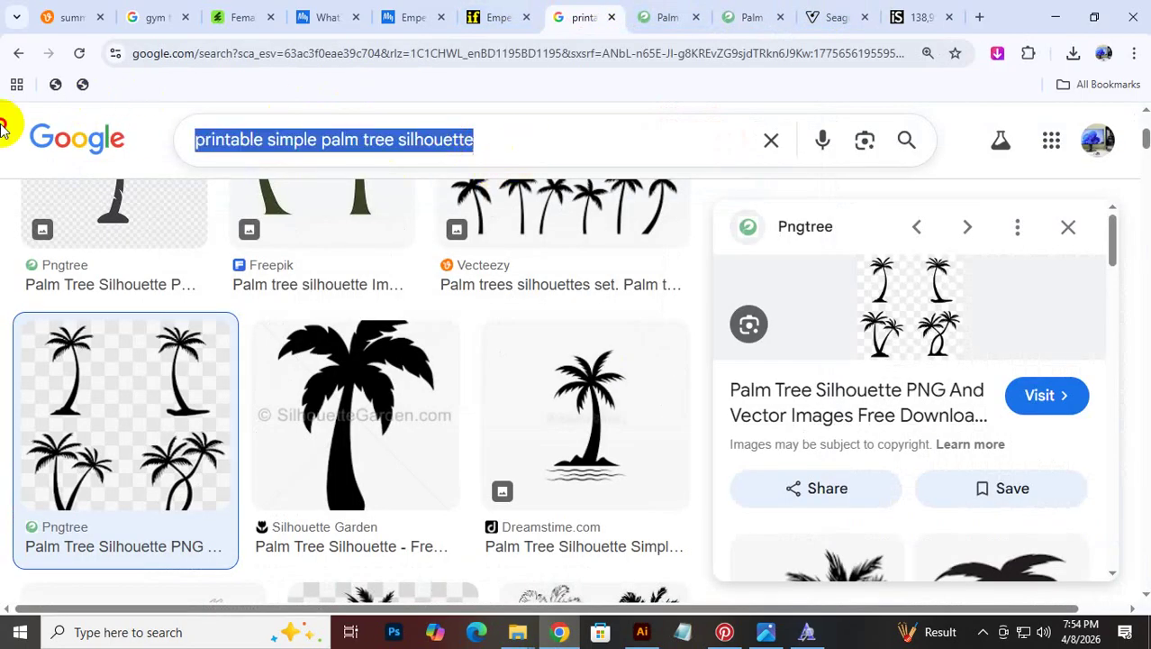
{"action": "type", "text": "sur"}
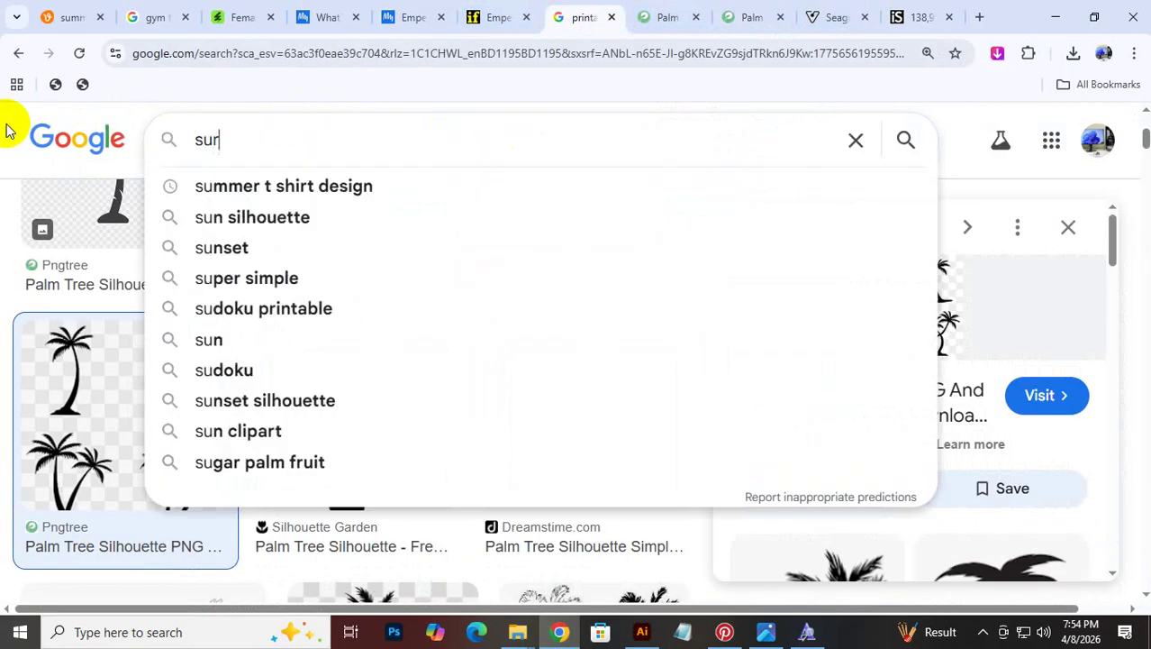
{"action": "type", "text": "fa"}
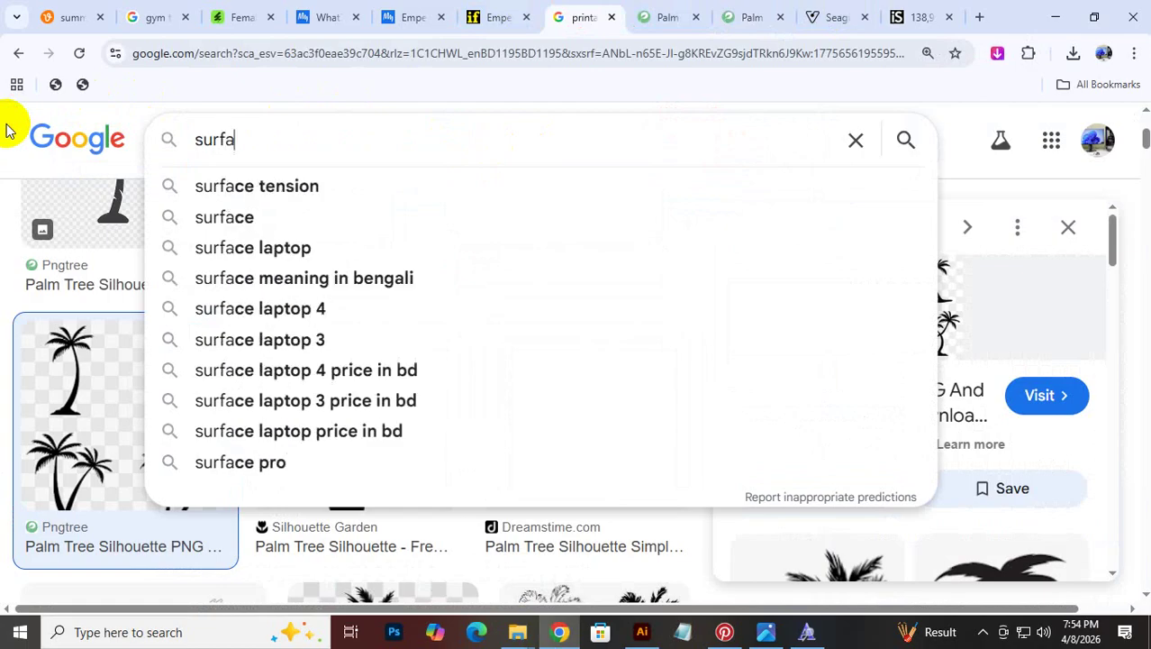
{"action": "type", "text": "ce b"}
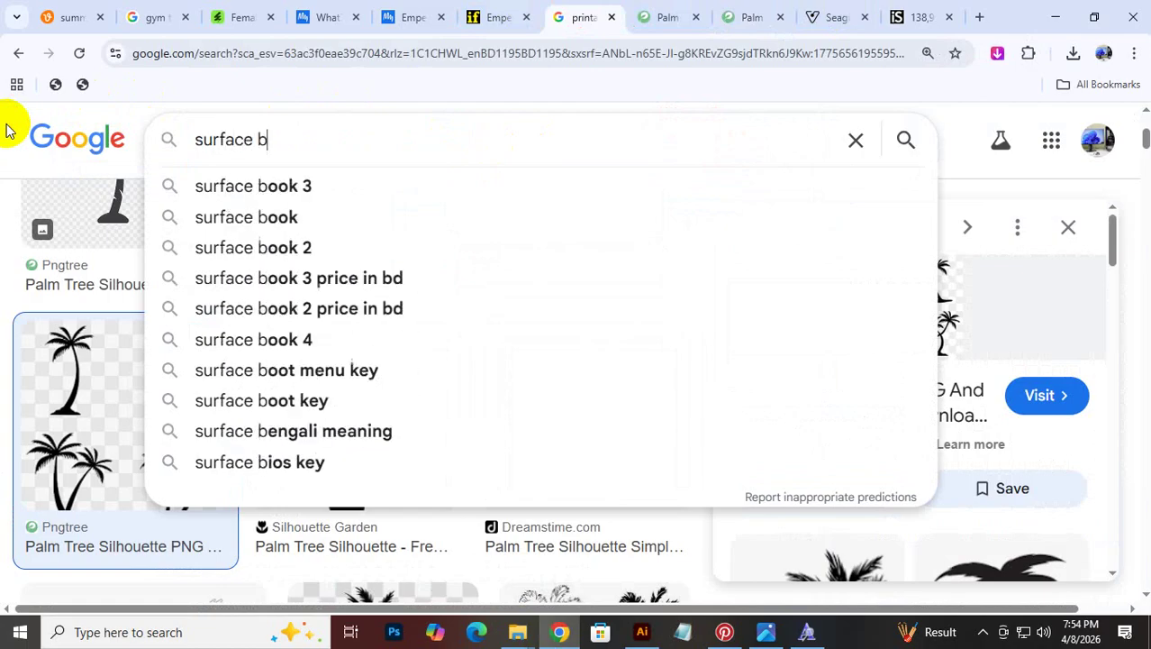
{"action": "type", "text": "oa"}
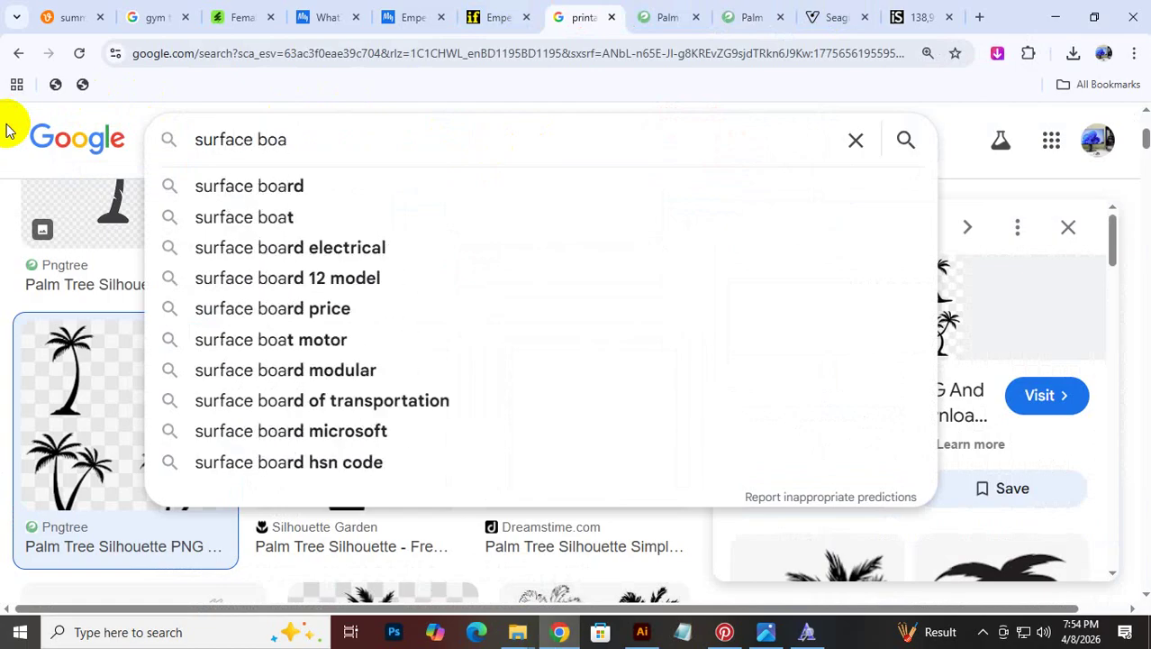
{"action": "left_click", "coordinate": [308, 216]}
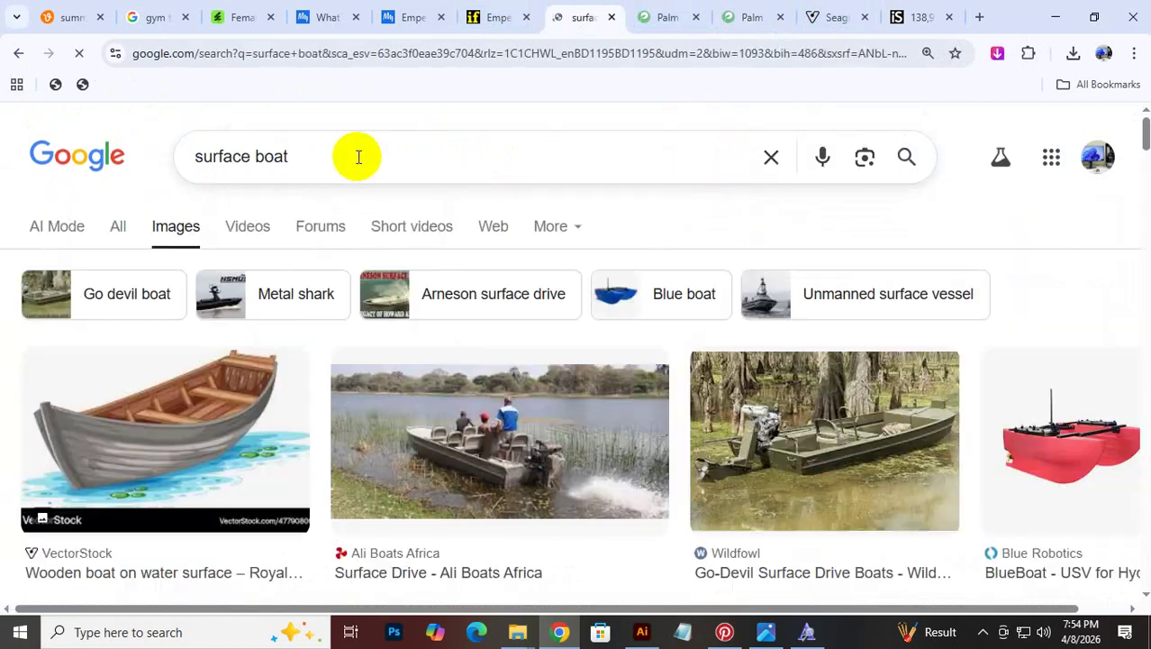
Extend the image search to "surface boat man shilhout" and browse the results for a man with a surfboard
{"action": "left_click", "coordinate": [361, 161]}
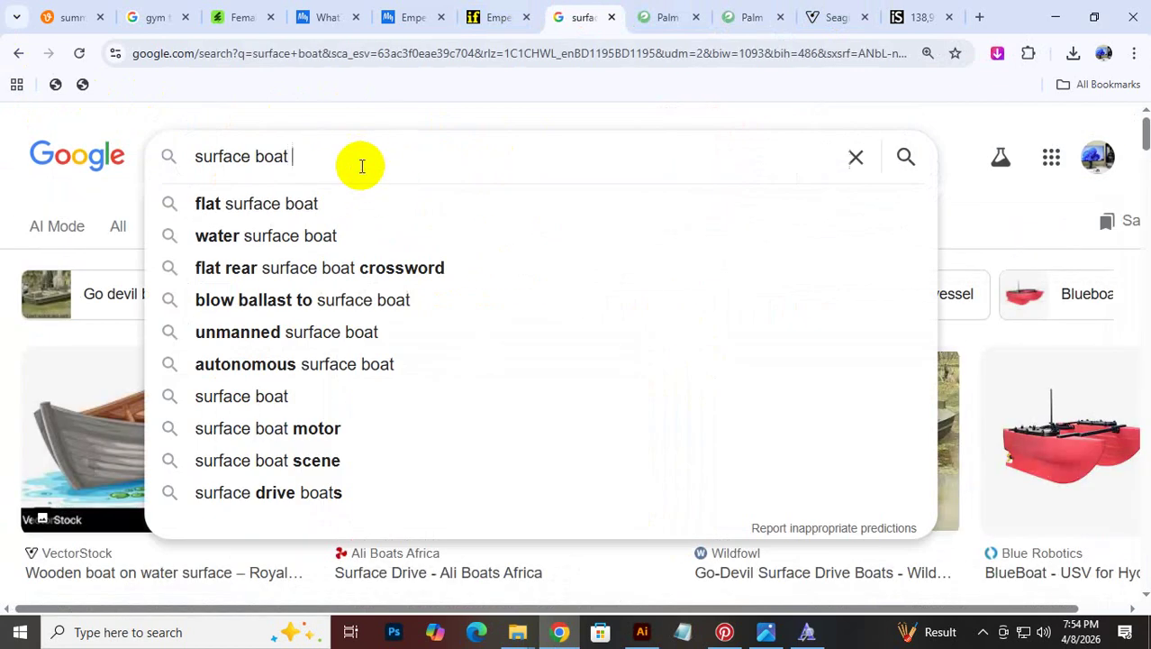
{"action": "type", "text": "man"}
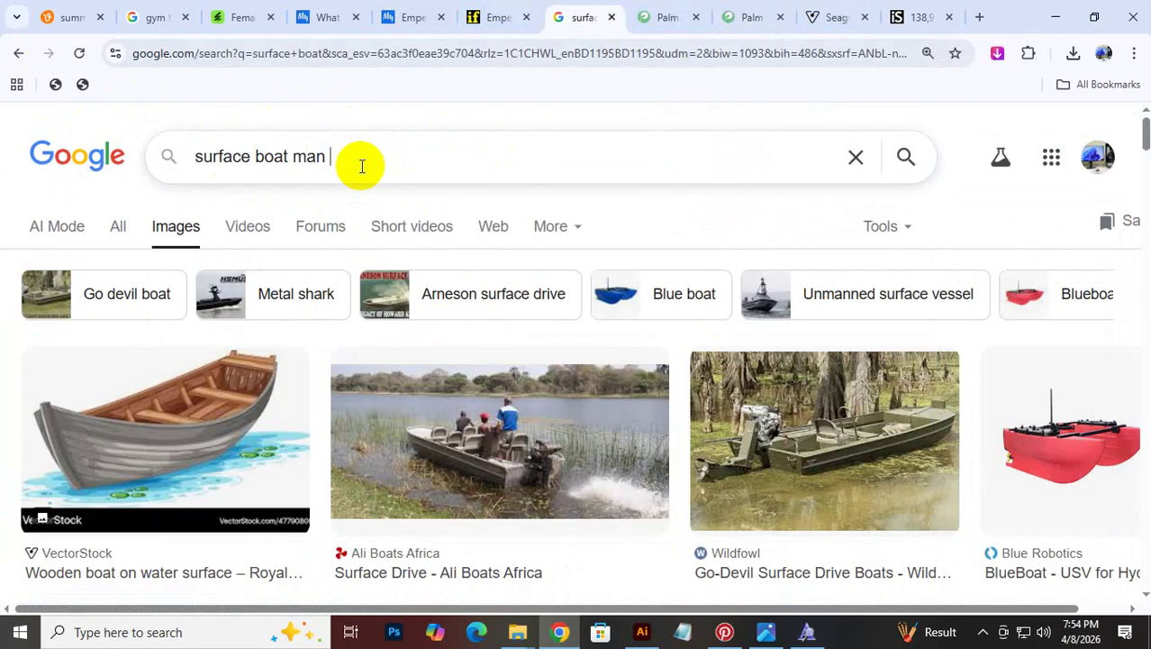
{"action": "type", "text": " shilhout"}
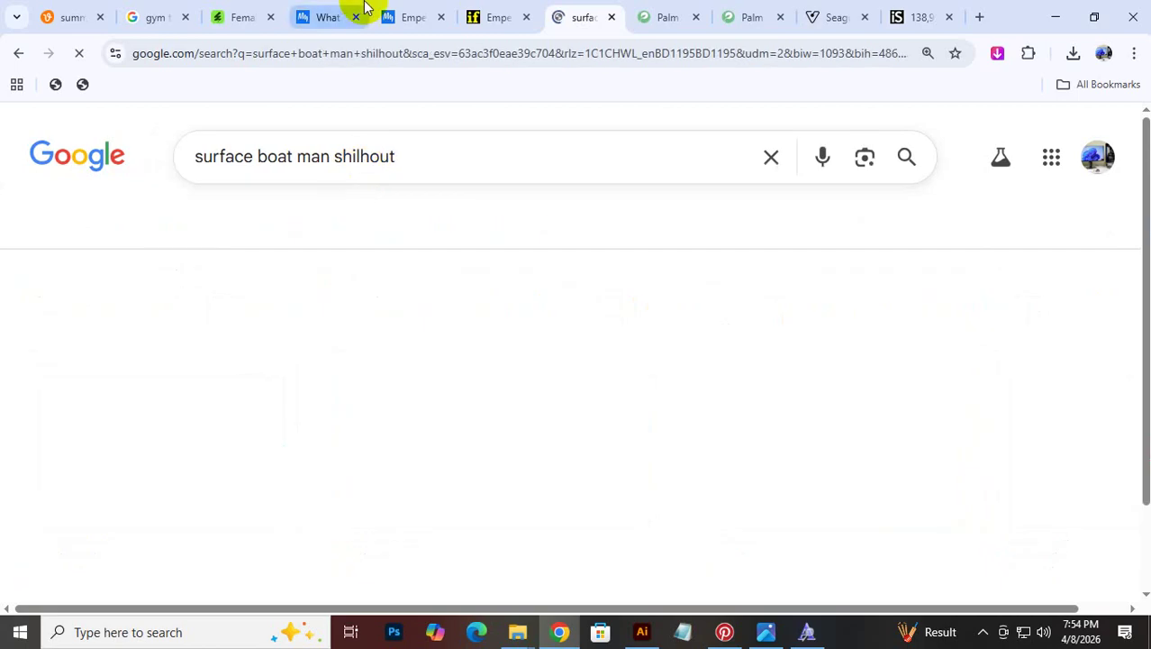
{"action": "scroll", "coordinate": [639, 312], "scroll_direction": "down", "scroll_amount": 1}
{"action": "scroll", "coordinate": [639, 312], "scroll_direction": "down", "scroll_amount": 10}
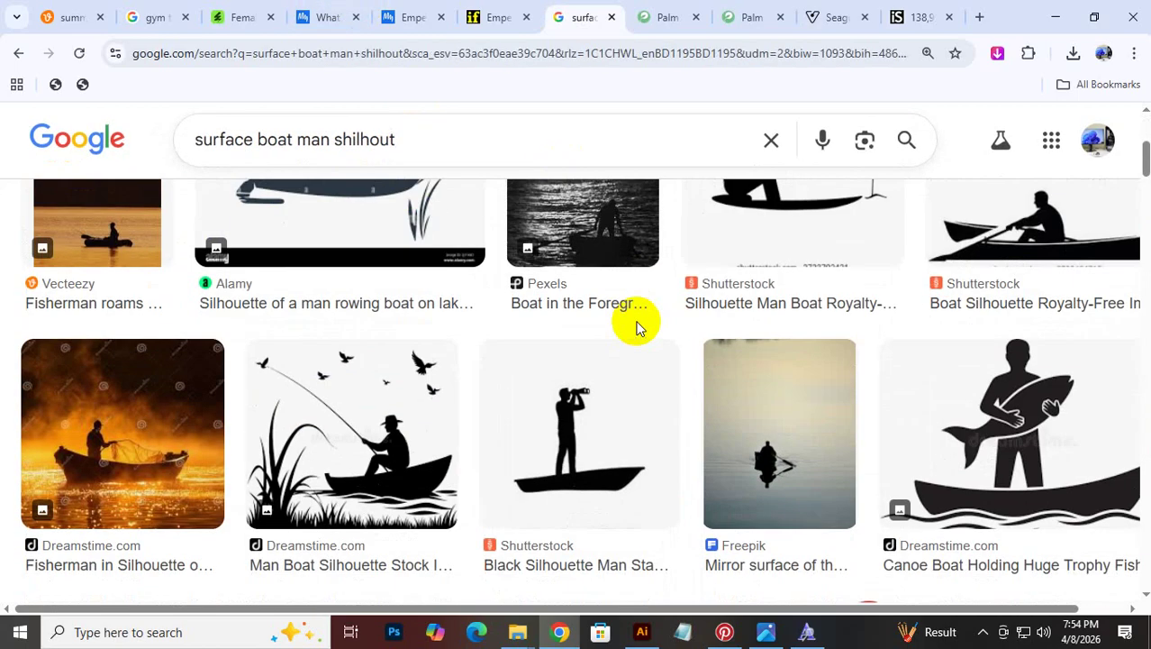
{"action": "scroll", "coordinate": [635, 329], "scroll_direction": "down", "scroll_amount": 3}
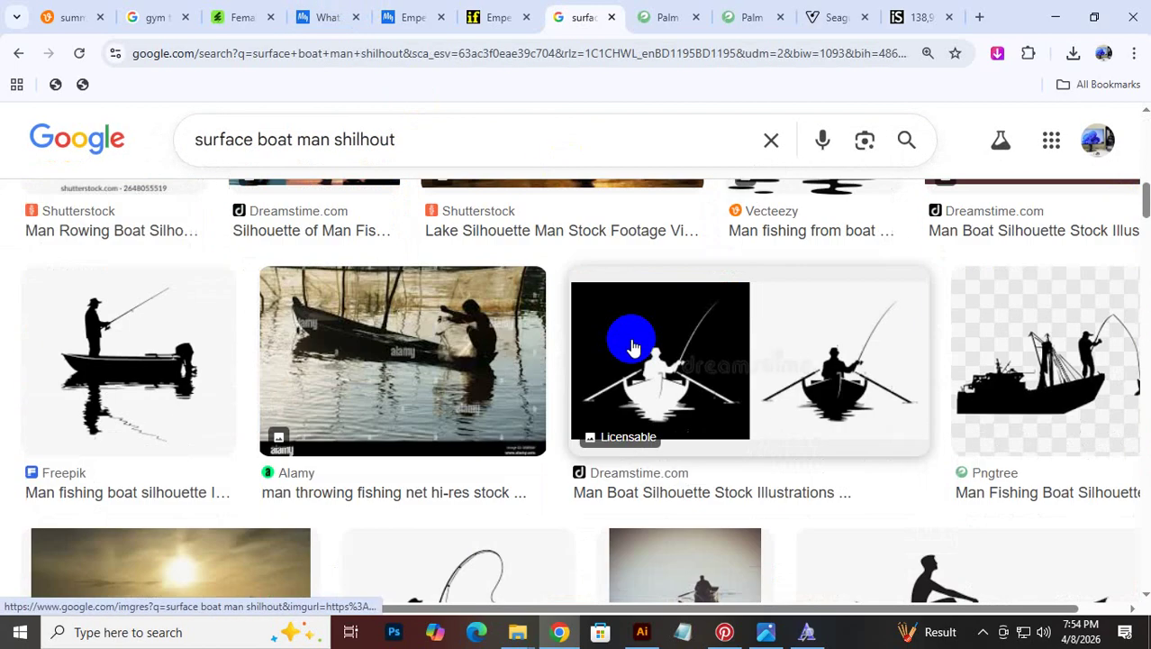
Replace the word "shilhout" in the image search query with "vecto"
{"action": "left_click_drag", "start_coordinate": [335, 146], "coordinate": [583, 175]}
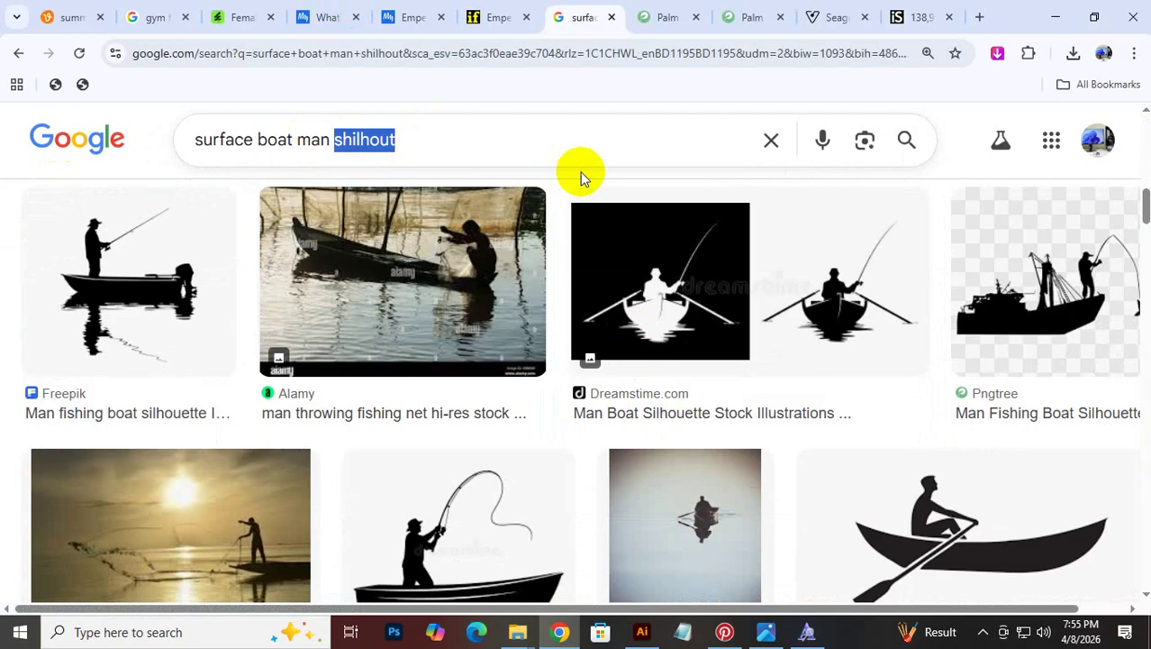
{"action": "key", "text": "BackSpace"}
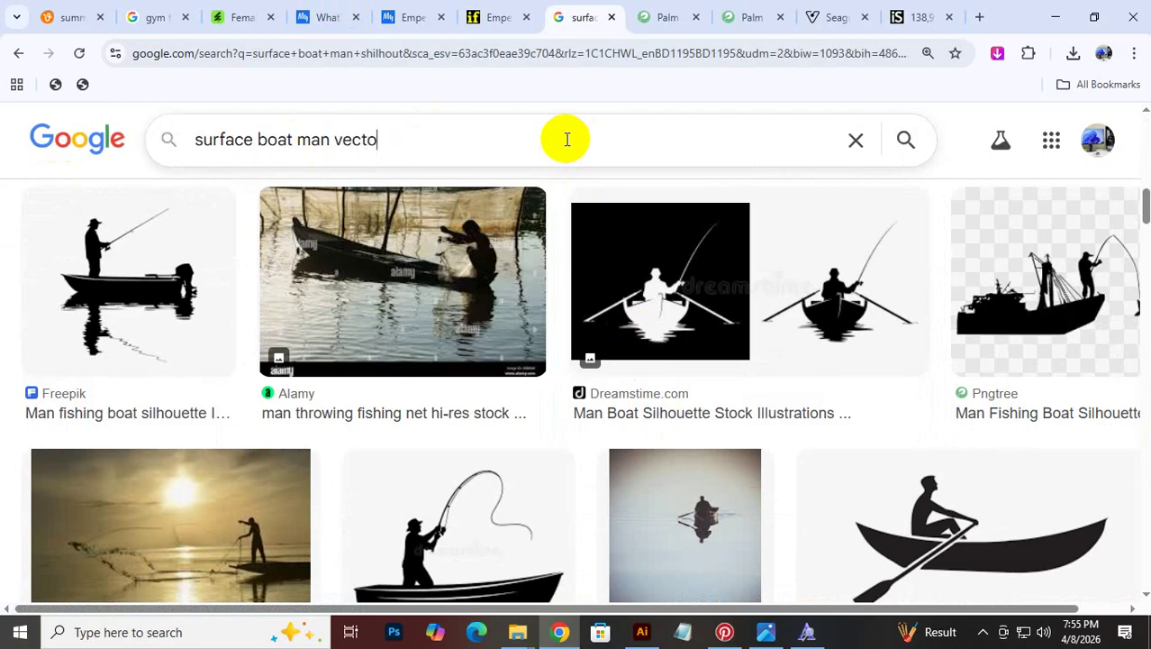
Search Google Images for "surface boat man vector" and look through the results
{"action": "key", "text": "Return"}
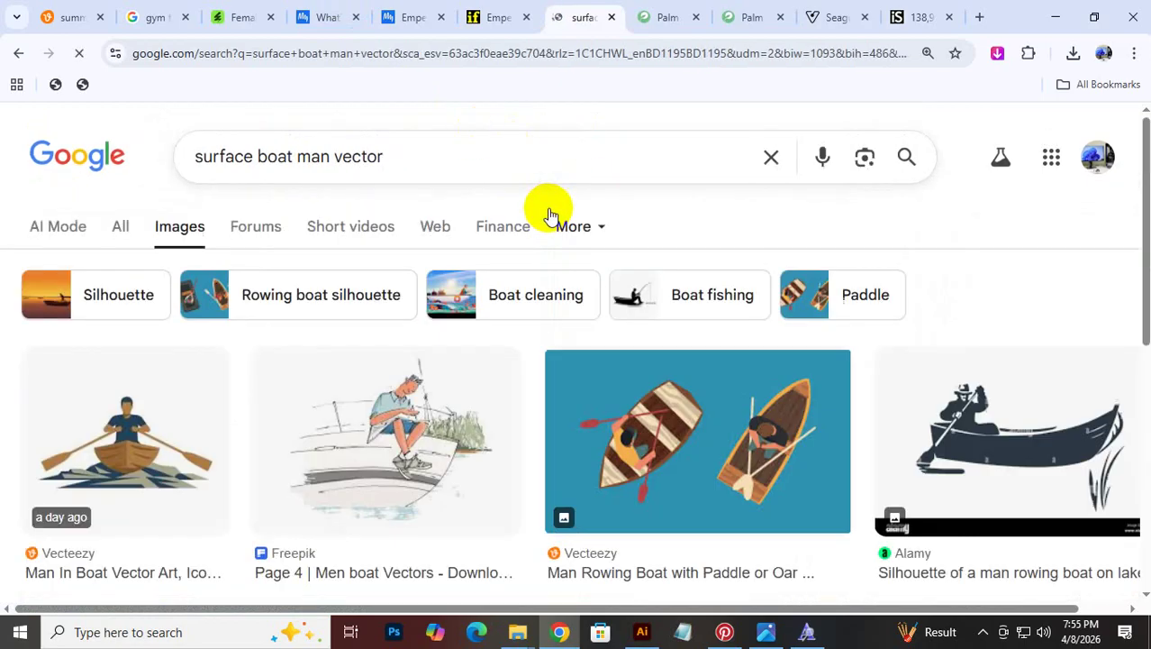
{"action": "scroll", "coordinate": [580, 355], "scroll_direction": "down", "scroll_amount": 10}
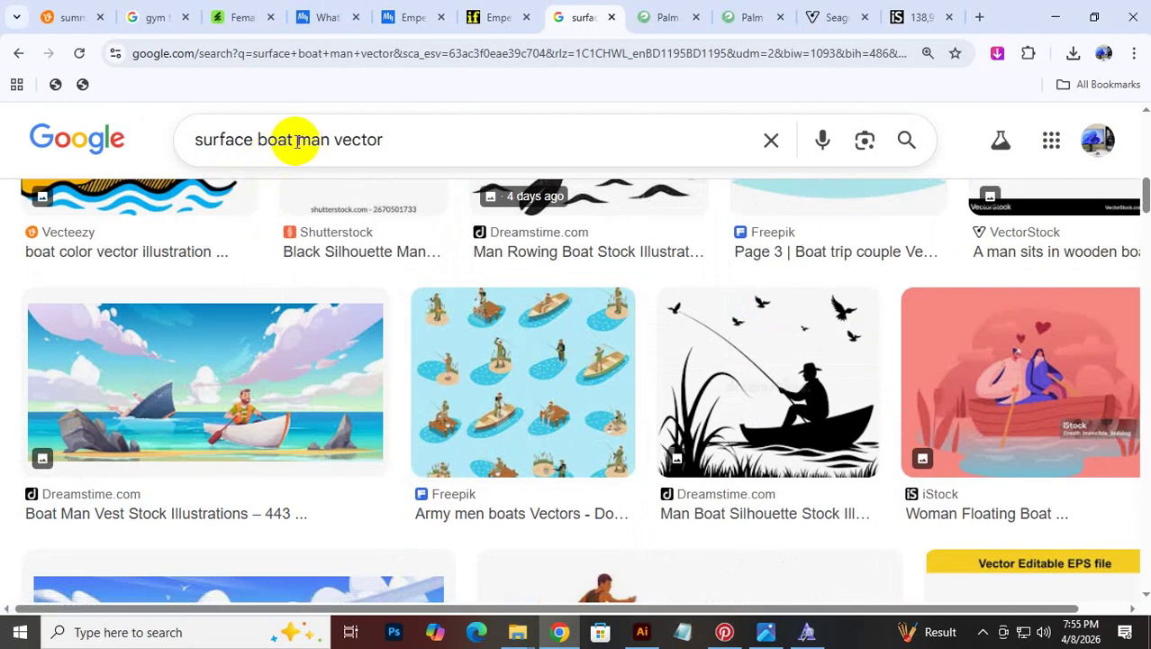
Remove "boat" from the query, search for "surface man vector" and look through the image results
{"action": "left_click_drag", "start_coordinate": [298, 141], "coordinate": [255, 150]}
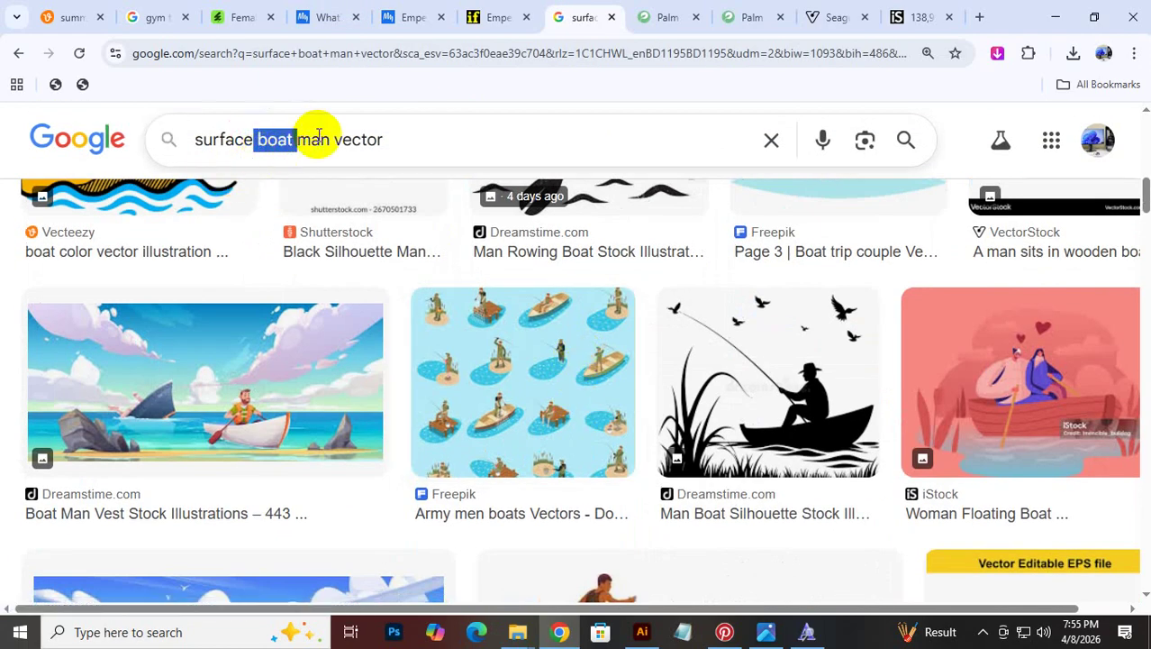
{"action": "key", "text": "Return"}
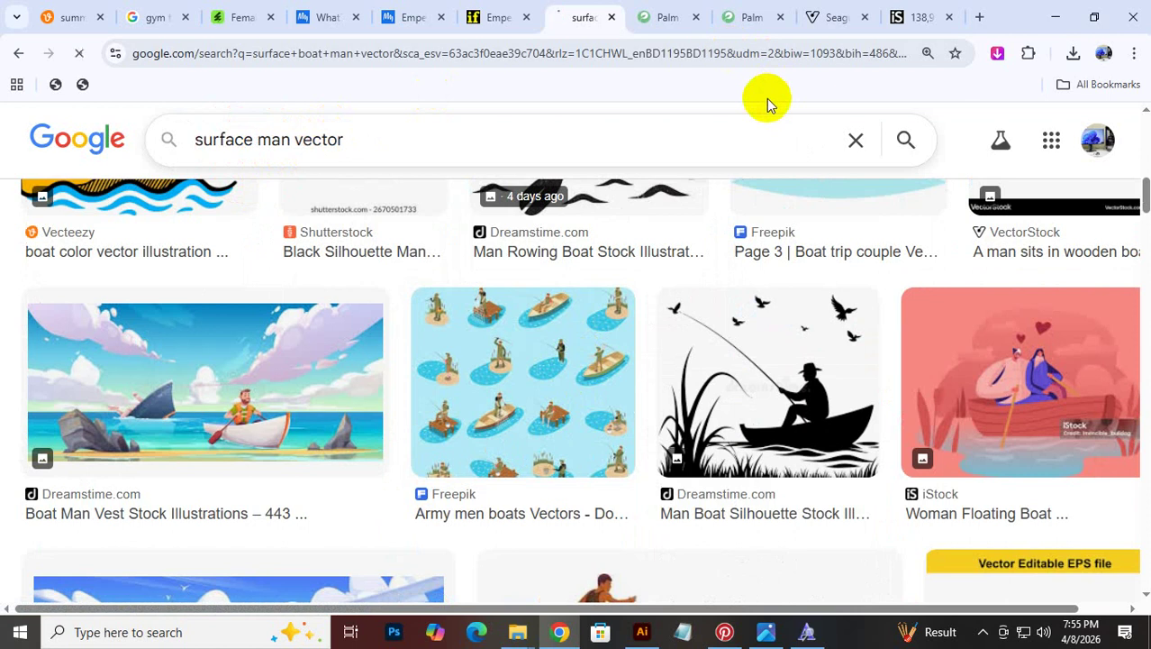
{"action": "scroll", "coordinate": [797, 526], "scroll_direction": "down", "scroll_amount": 3}
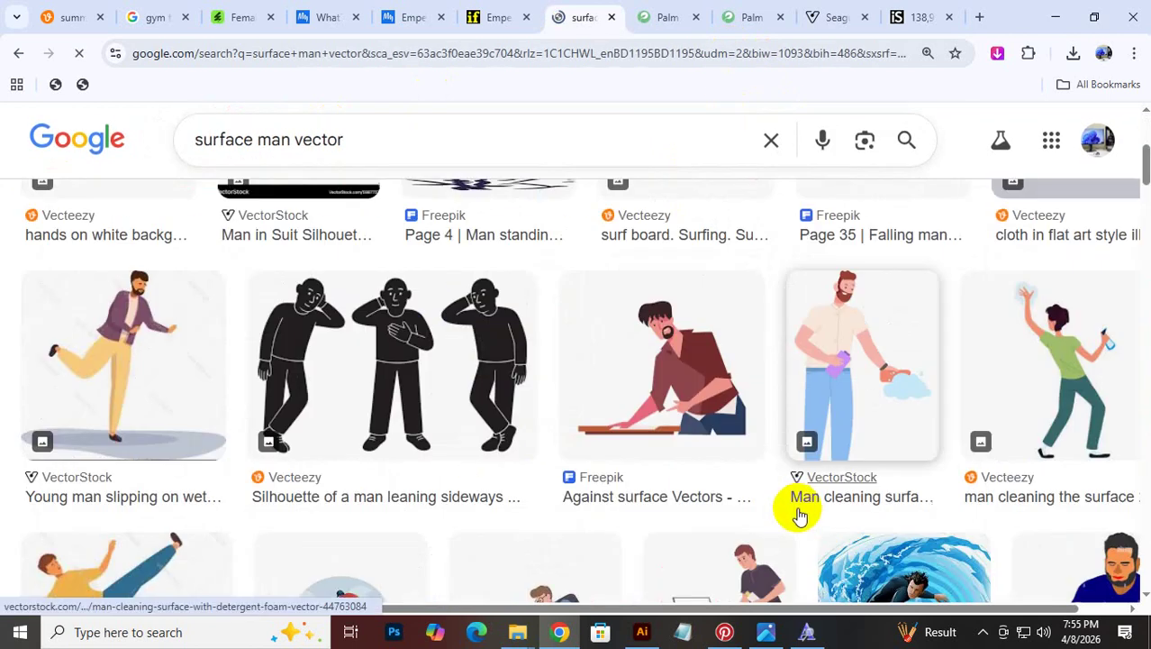
{"action": "scroll", "coordinate": [796, 510], "scroll_direction": "down", "scroll_amount": 5}
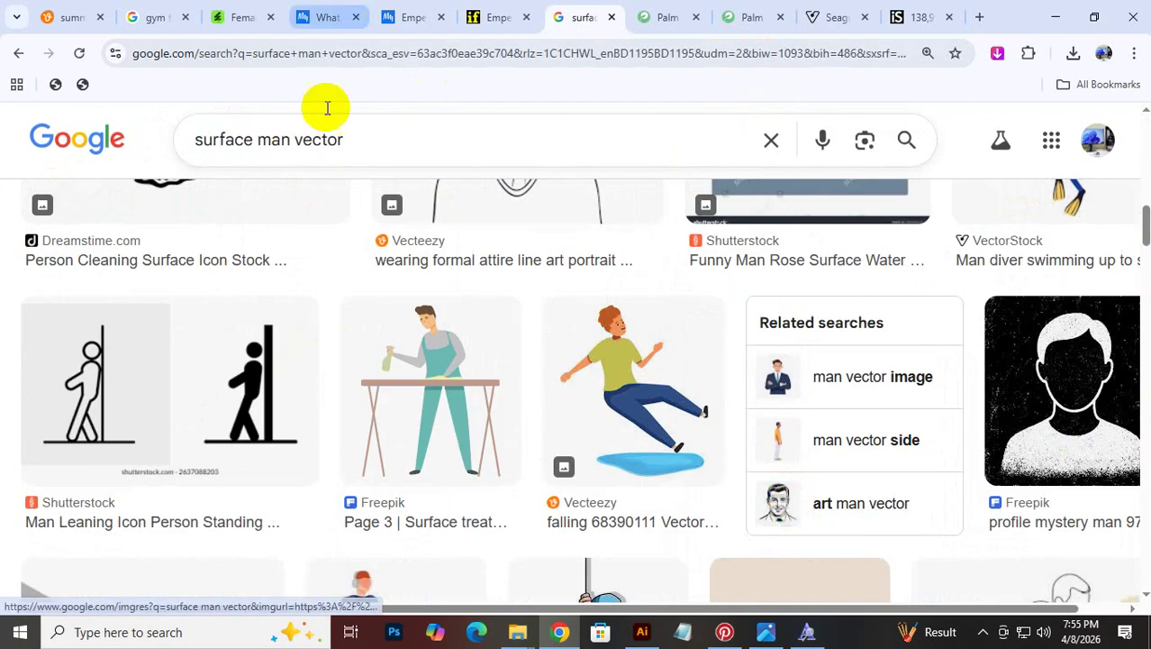
Copy "surface man" from the Google query and search Vecteezy's vectors for it
{"action": "left_click", "coordinate": [366, 140]}
{"action": "double_click", "coordinate": [320, 140]}
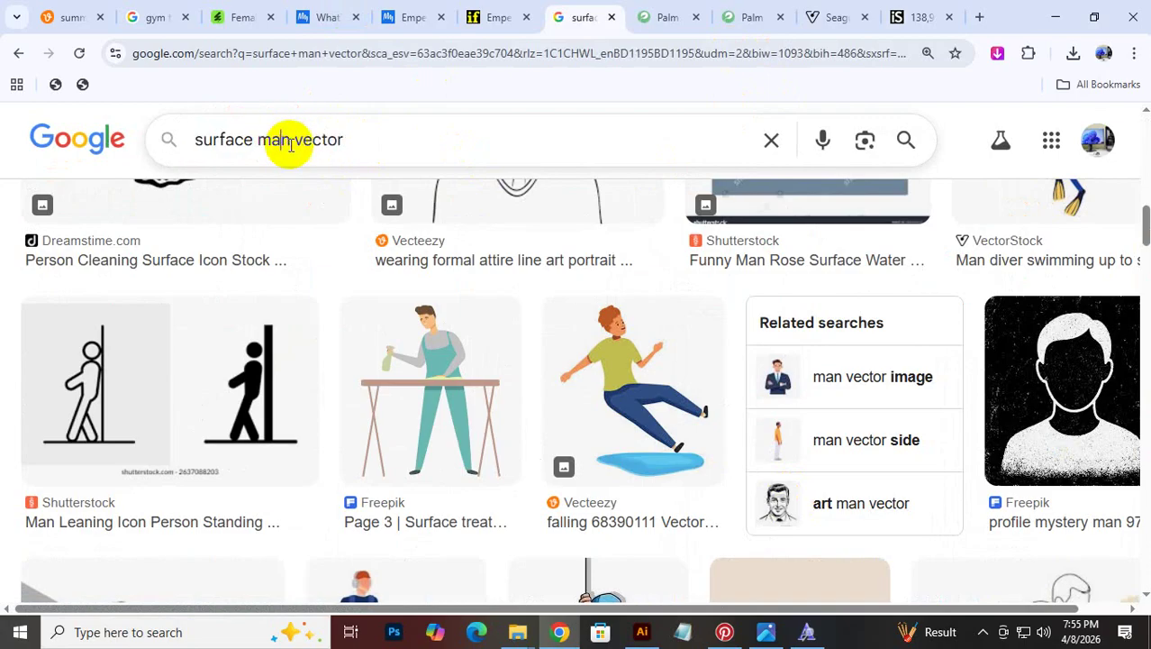
{"action": "double_click", "coordinate": [279, 139]}
{"action": "left_click_drag", "start_coordinate": [280, 139], "coordinate": [108, 184]}
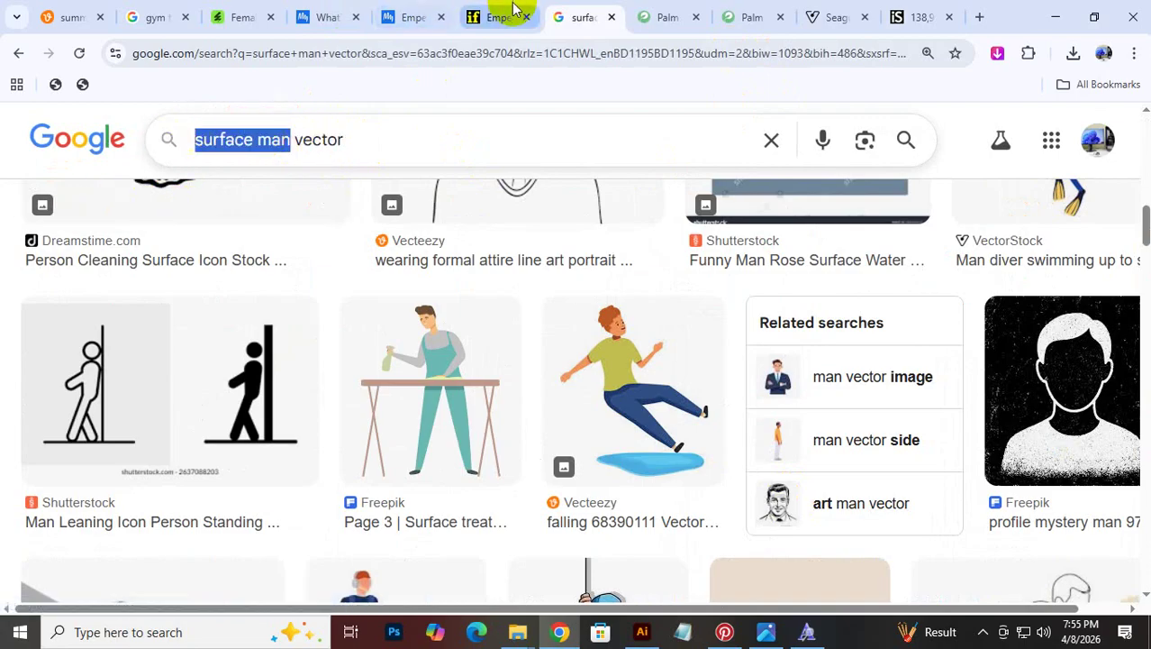
{"action": "left_click", "coordinate": [72, 17]}
{"action": "left_click", "coordinate": [327, 185]}
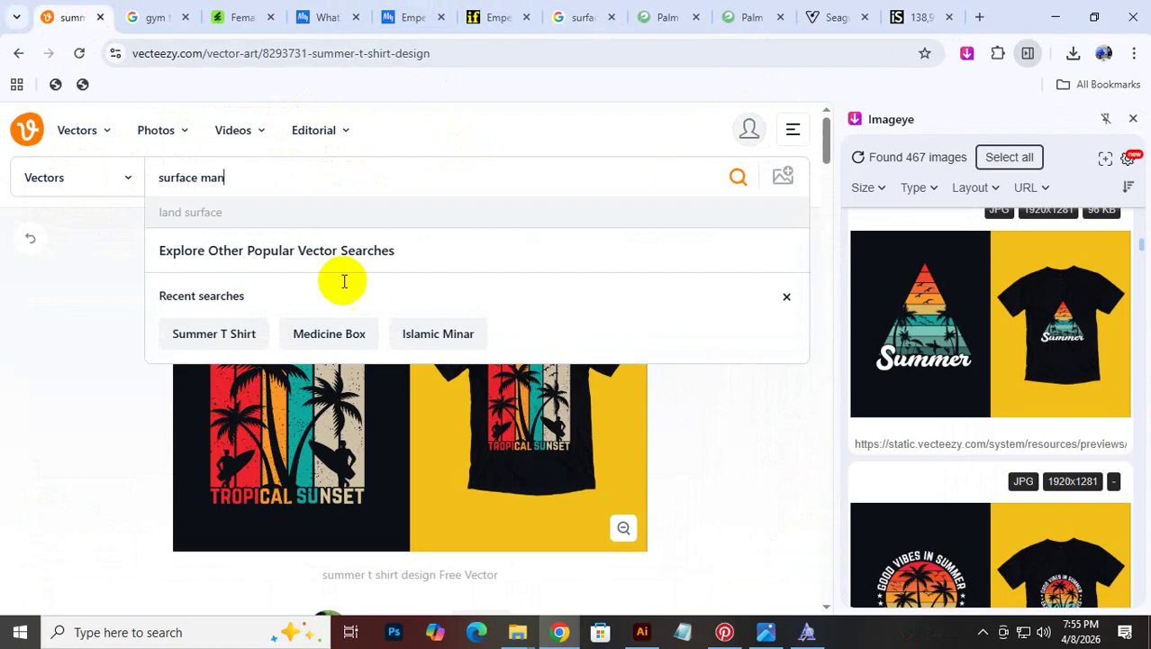
{"action": "left_click", "coordinate": [208, 489]}
{"action": "scroll", "coordinate": [208, 489], "scroll_direction": "down", "scroll_amount": 9}
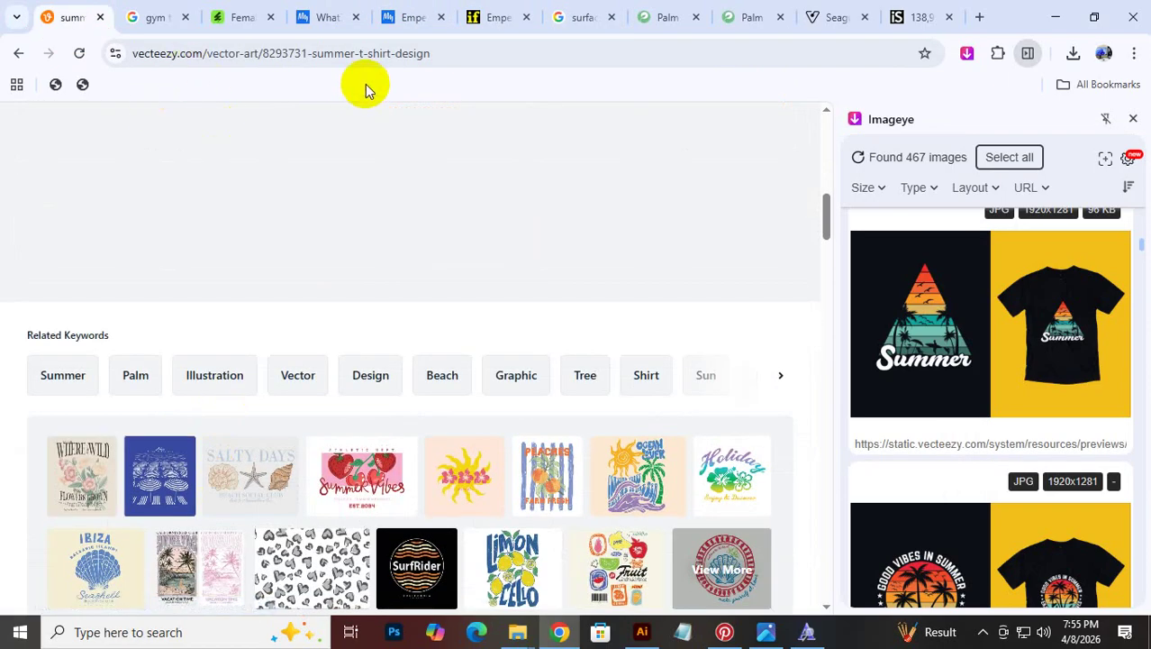
{"action": "scroll", "coordinate": [351, 167], "scroll_direction": "up", "scroll_amount": 10}
{"action": "left_click", "coordinate": [304, 173]}
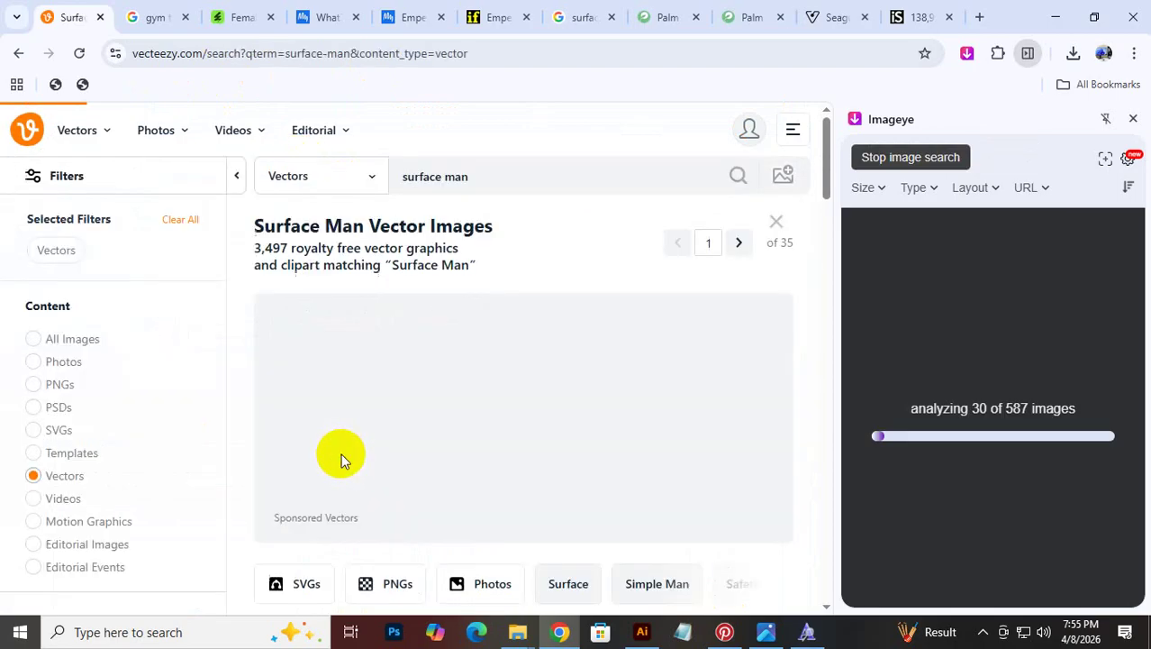
Close the Imageye panel and the Pro subscription offer, and look through Vecteezy's surface man vectors
{"action": "left_click", "coordinate": [1132, 118]}
{"action": "scroll", "coordinate": [658, 415], "scroll_direction": "down", "scroll_amount": 1}
{"action": "scroll", "coordinate": [652, 432], "scroll_direction": "down", "scroll_amount": 10}
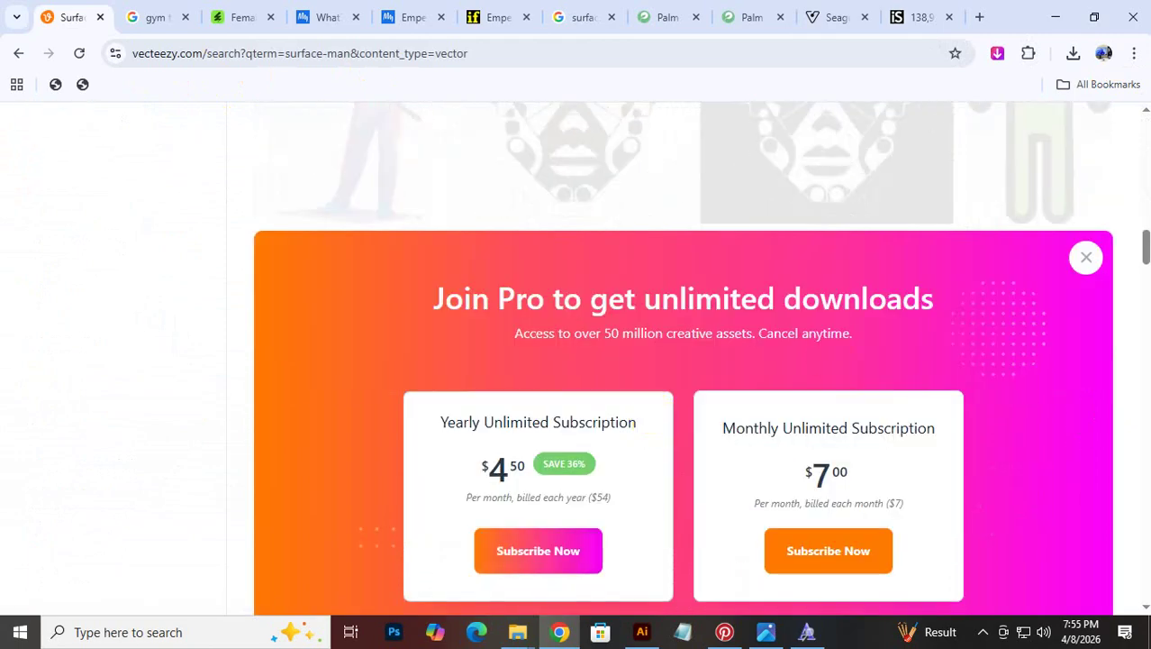
{"action": "left_click", "coordinate": [1086, 257]}
{"action": "scroll", "coordinate": [403, 443], "scroll_direction": "down", "scroll_amount": 5}
{"action": "scroll", "coordinate": [423, 464], "scroll_direction": "up", "scroll_amount": 10}
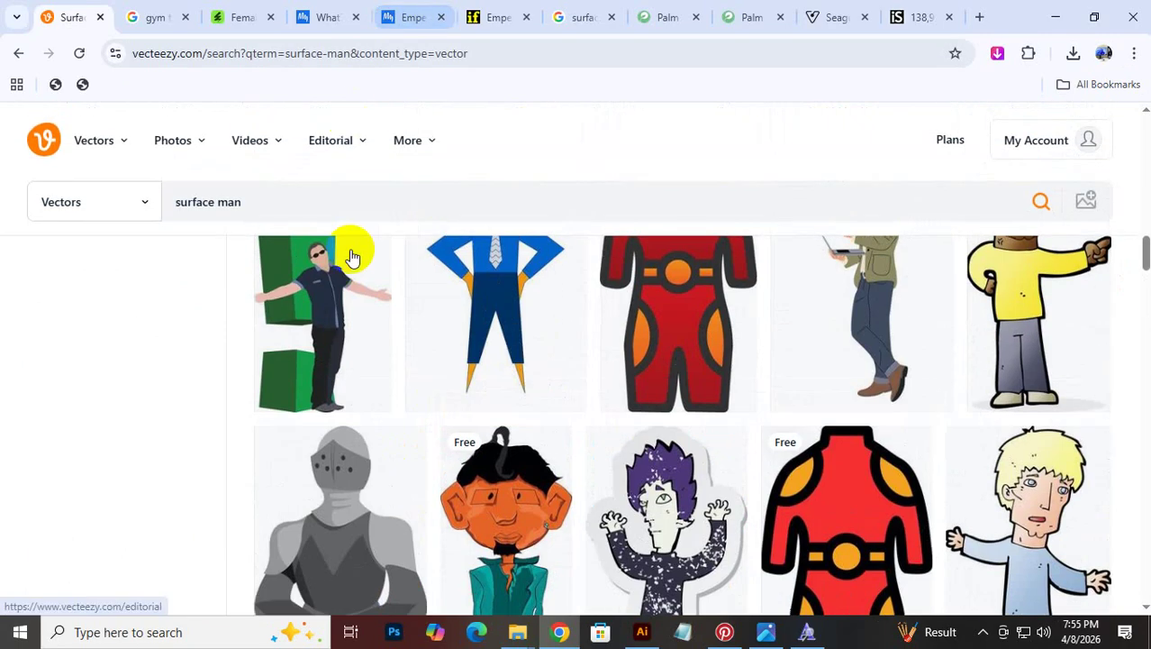
{"action": "left_click", "coordinate": [203, 202]}
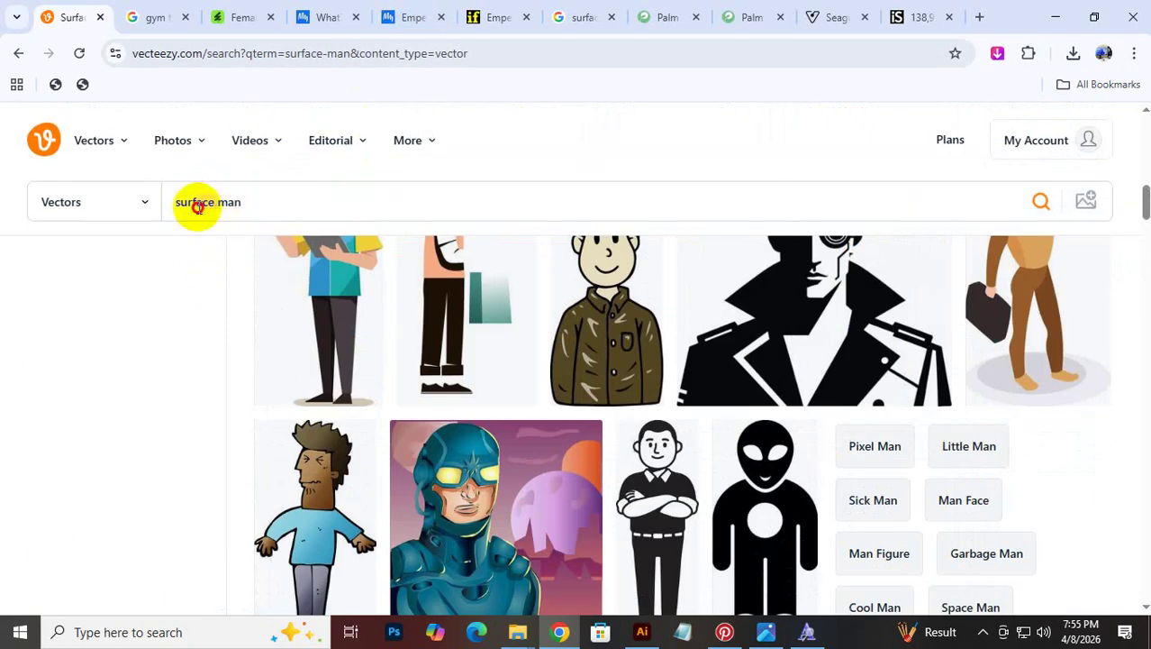
Return to Google Images, change the query to "surfacing man" and look through the results
{"action": "left_click", "coordinate": [578, 16]}
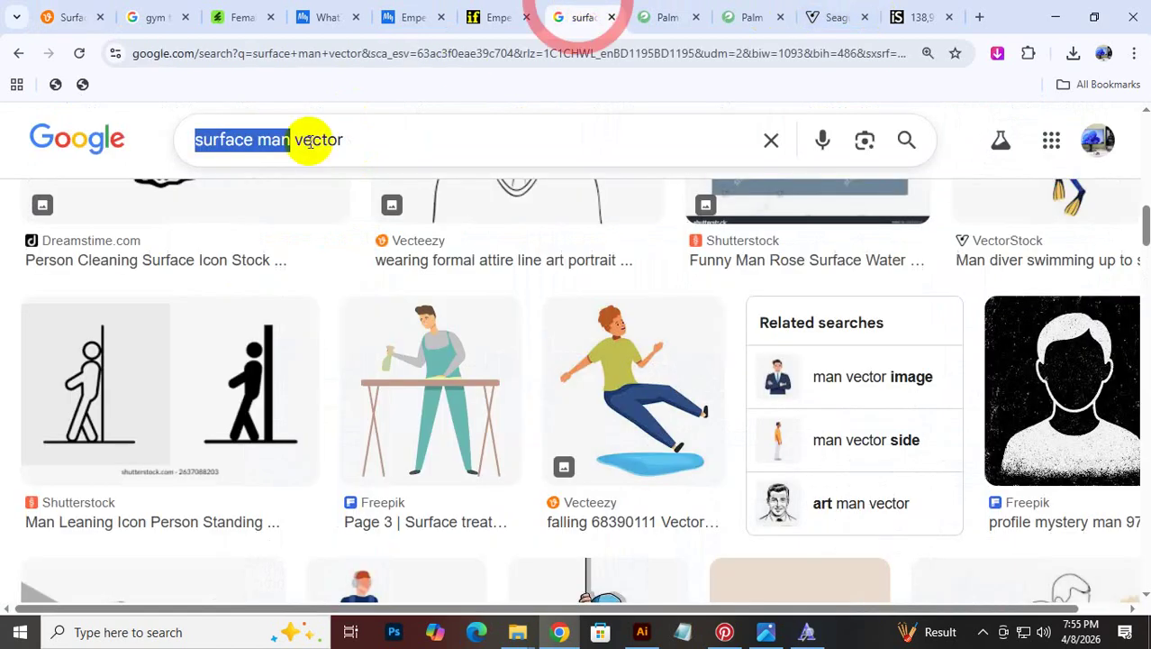
{"action": "left_click", "coordinate": [369, 112]}
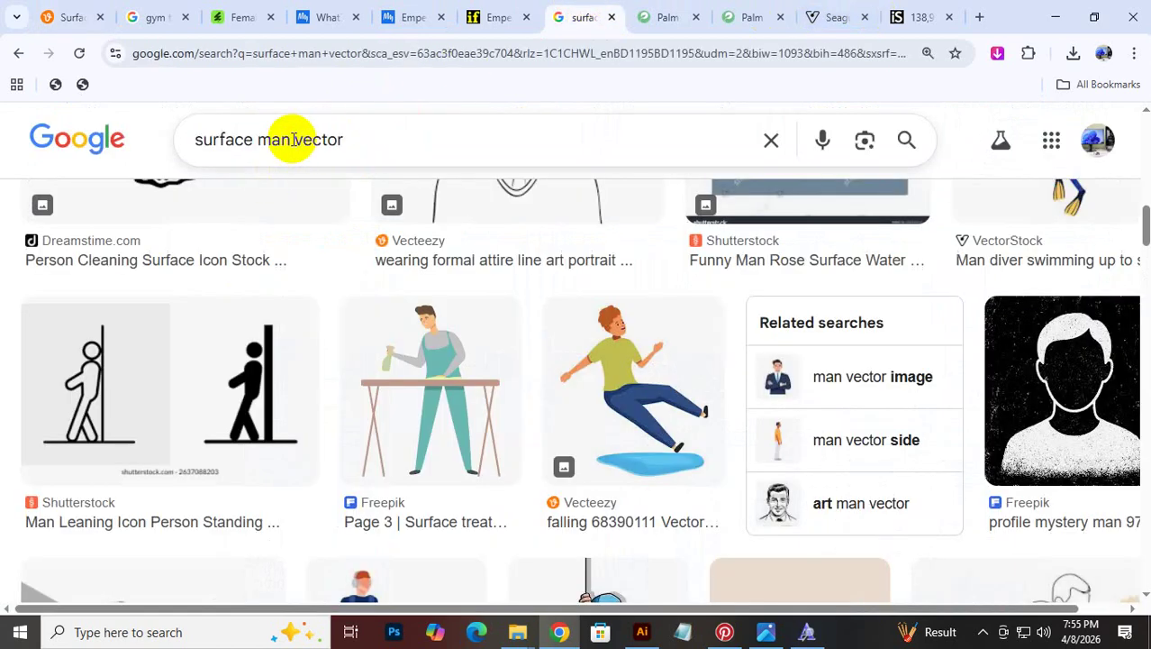
{"action": "left_click_drag", "start_coordinate": [294, 139], "coordinate": [458, 158]}
{"action": "key", "text": "BackSpace"}
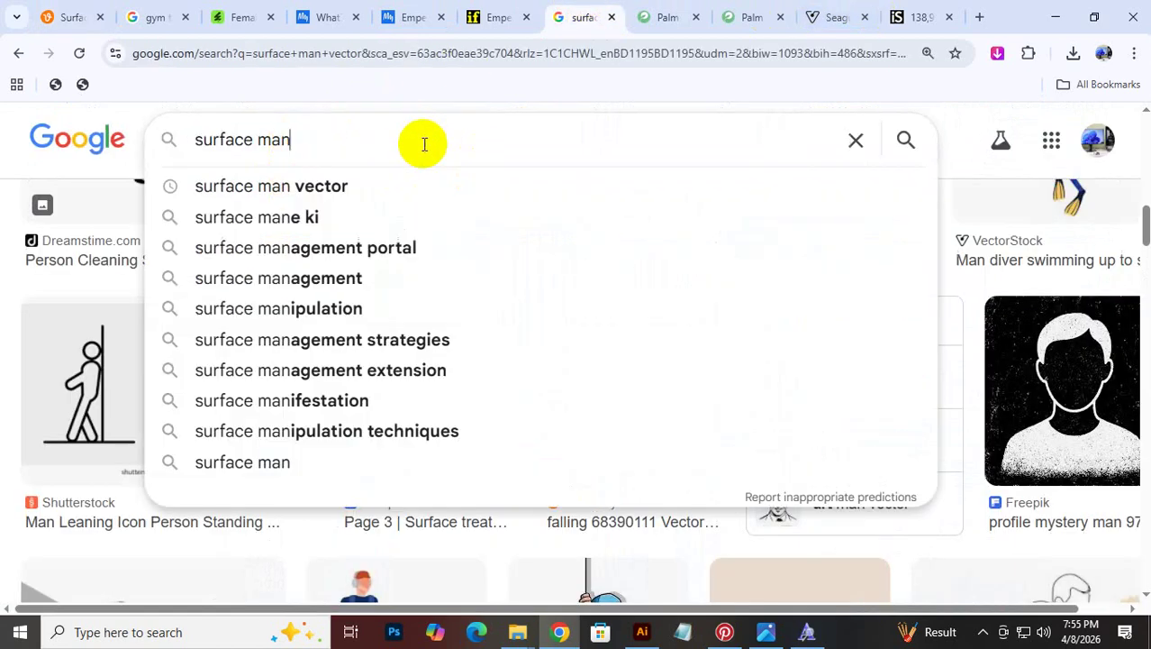
{"action": "left_click", "coordinate": [257, 140]}
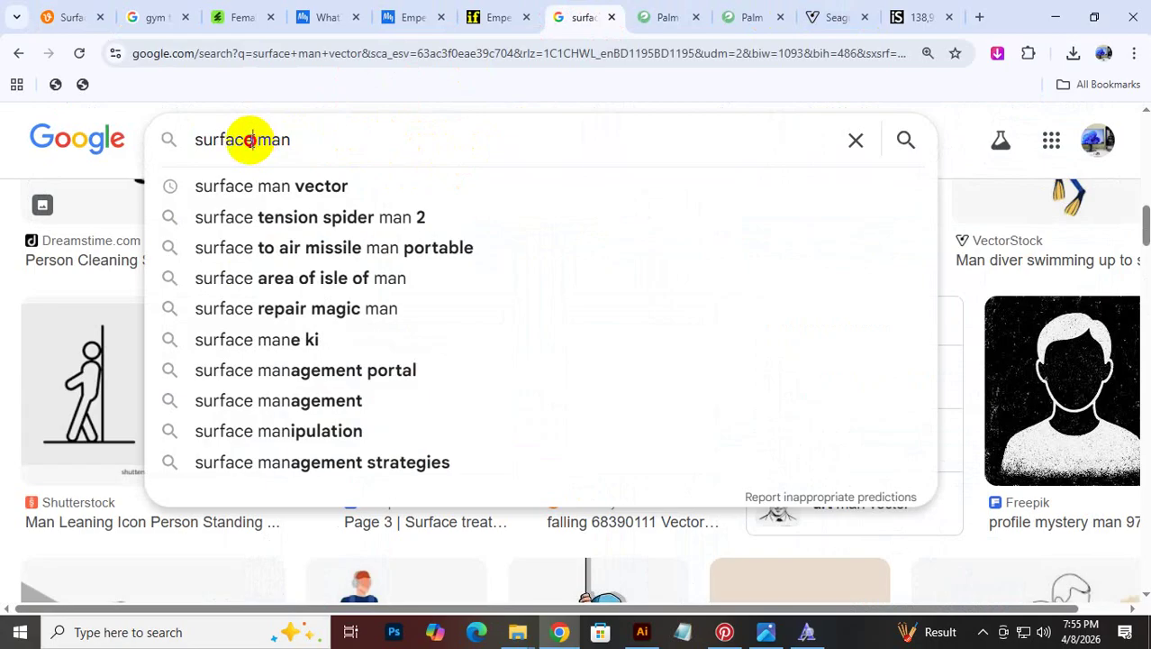
{"action": "type", "text": "ing"}
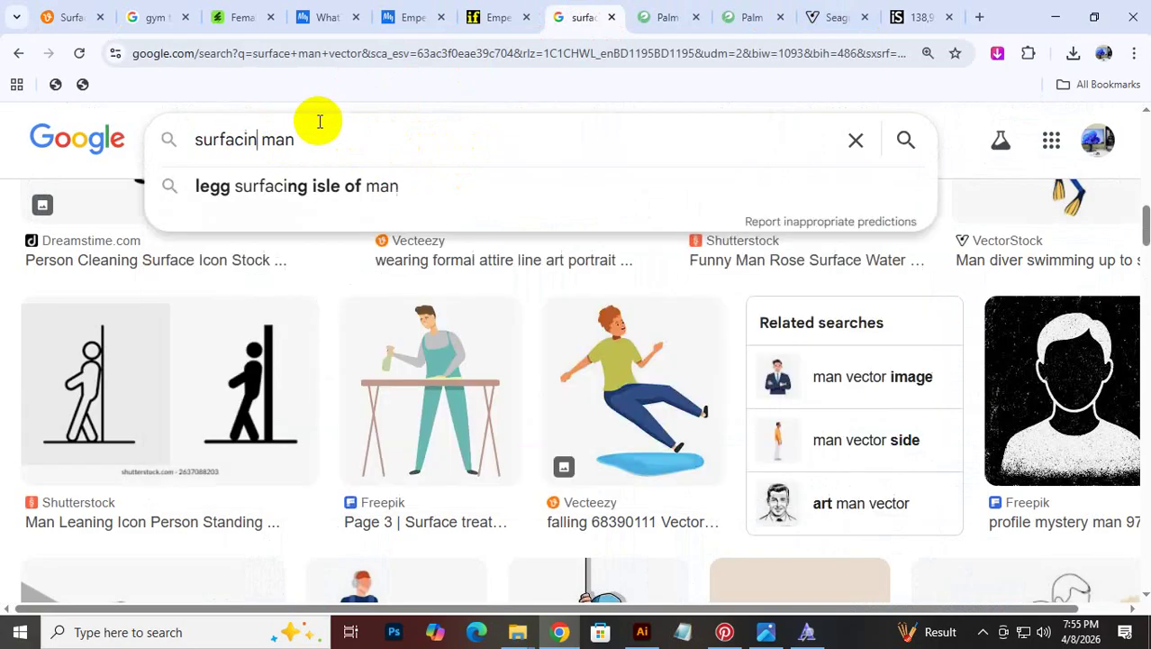
{"action": "key", "text": "Return"}
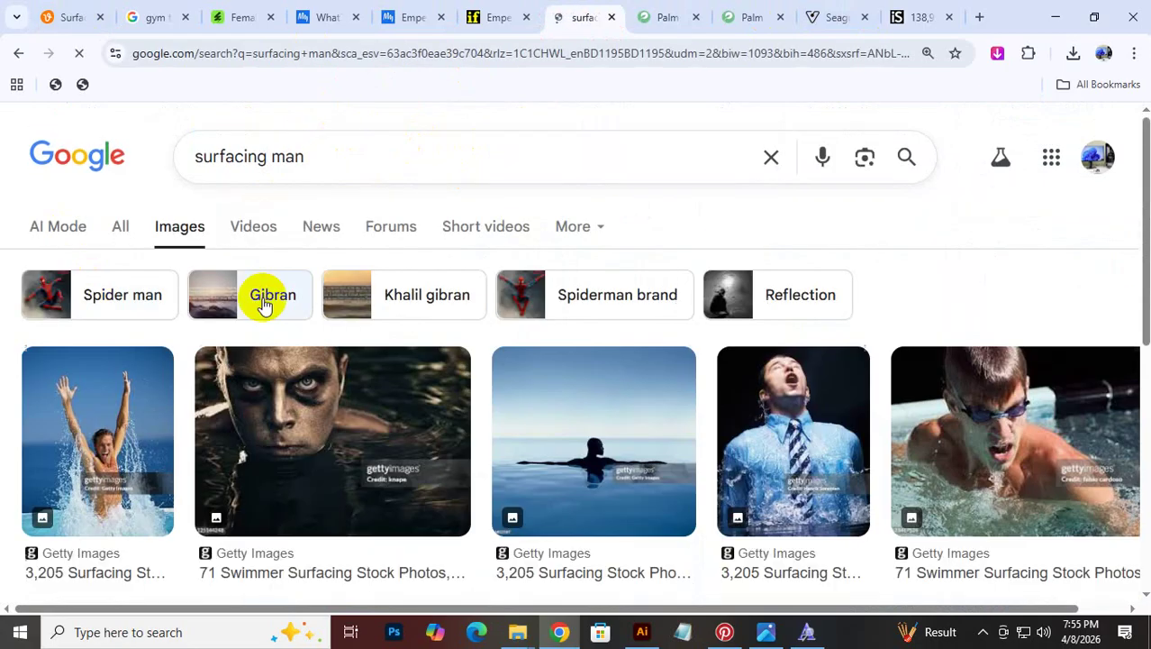
{"action": "scroll", "coordinate": [523, 306], "scroll_direction": "down", "scroll_amount": 6}
{"action": "scroll", "coordinate": [448, 284], "scroll_direction": "up", "scroll_amount": 2}
{"action": "scroll", "coordinate": [448, 285], "scroll_direction": "up", "scroll_amount": 5}
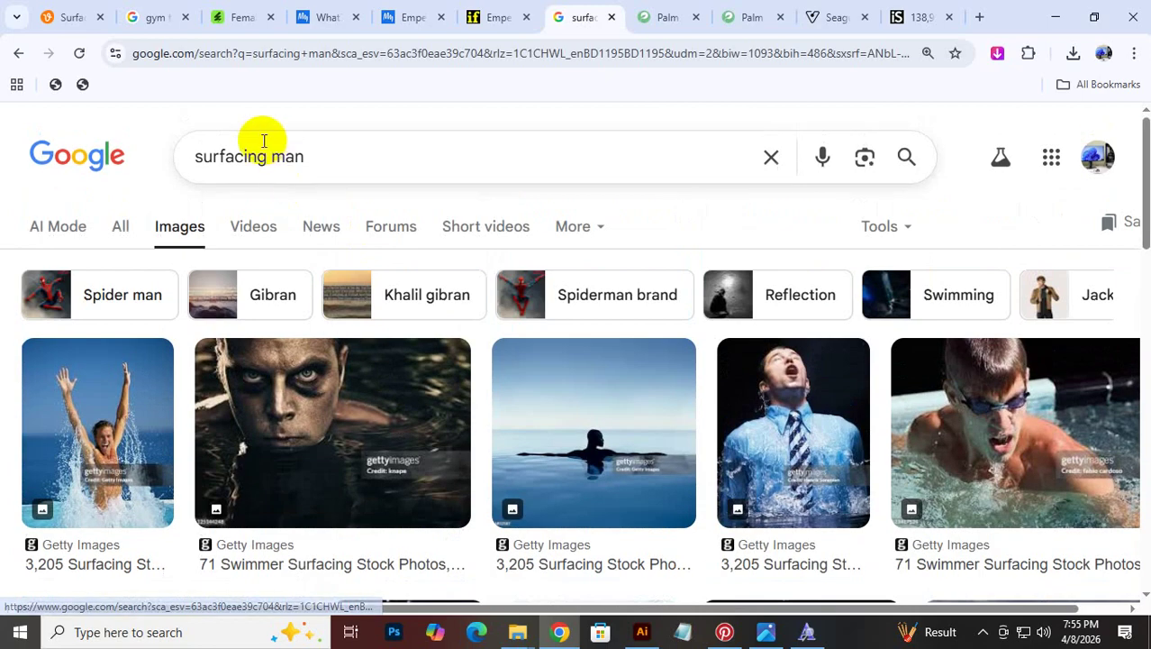
Change the query to "surfacing boat man" and look through the image results for a suitable illustration
{"action": "left_click", "coordinate": [267, 153]}
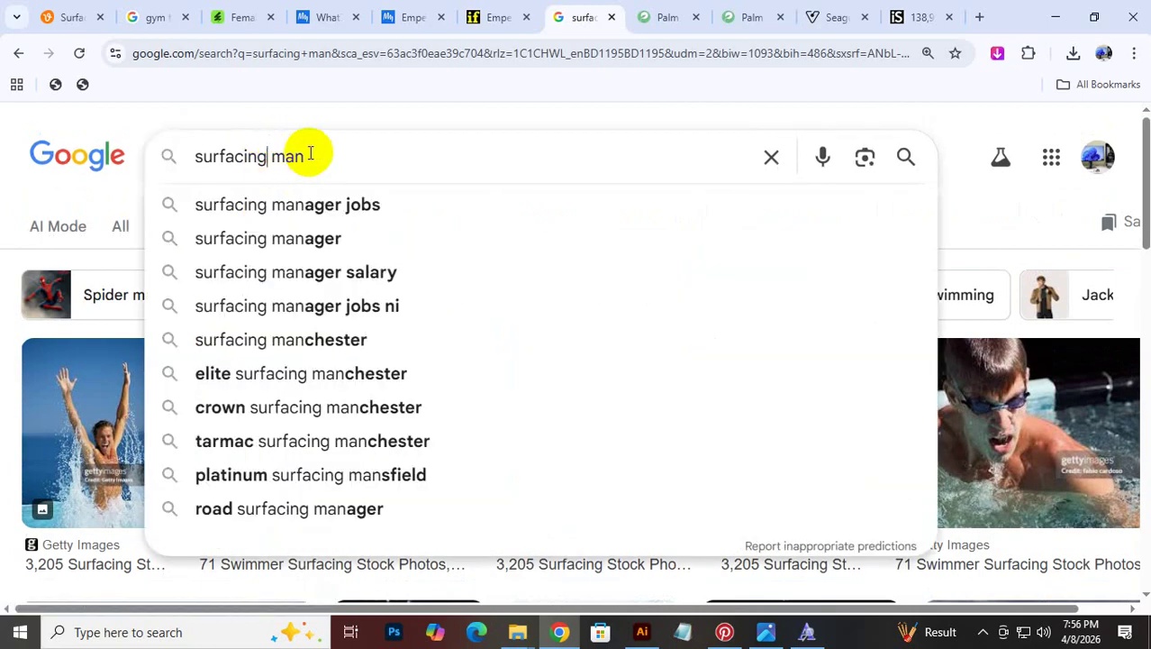
{"action": "type", "text": "boar"}
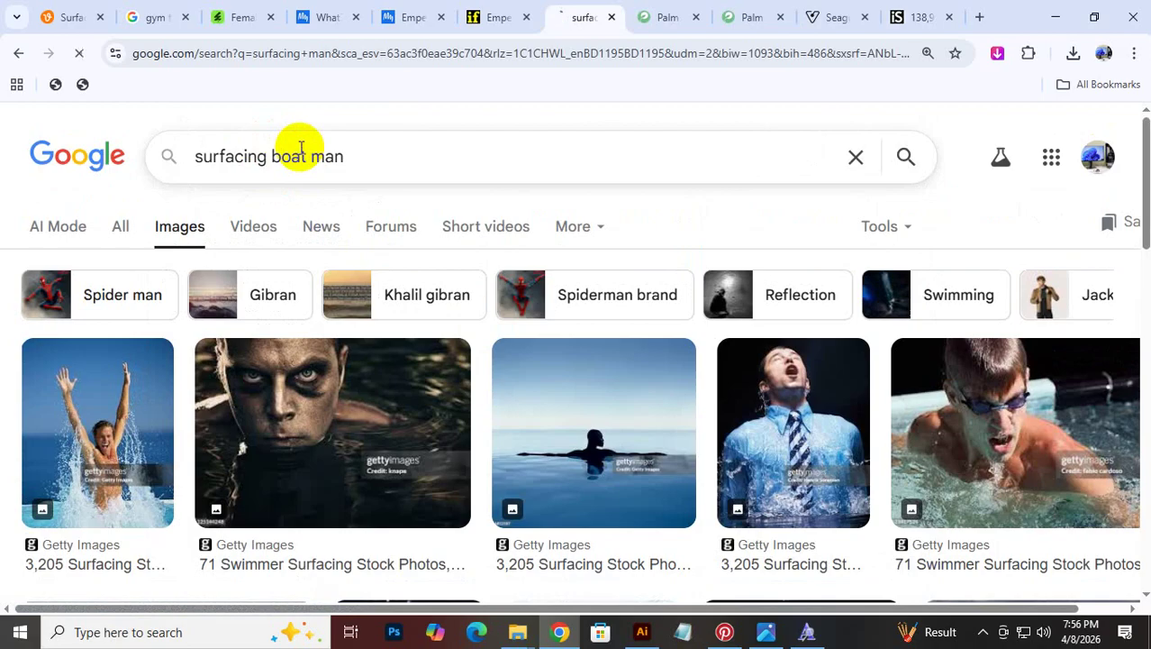
{"action": "scroll", "coordinate": [855, 446], "scroll_direction": "down", "scroll_amount": 3}
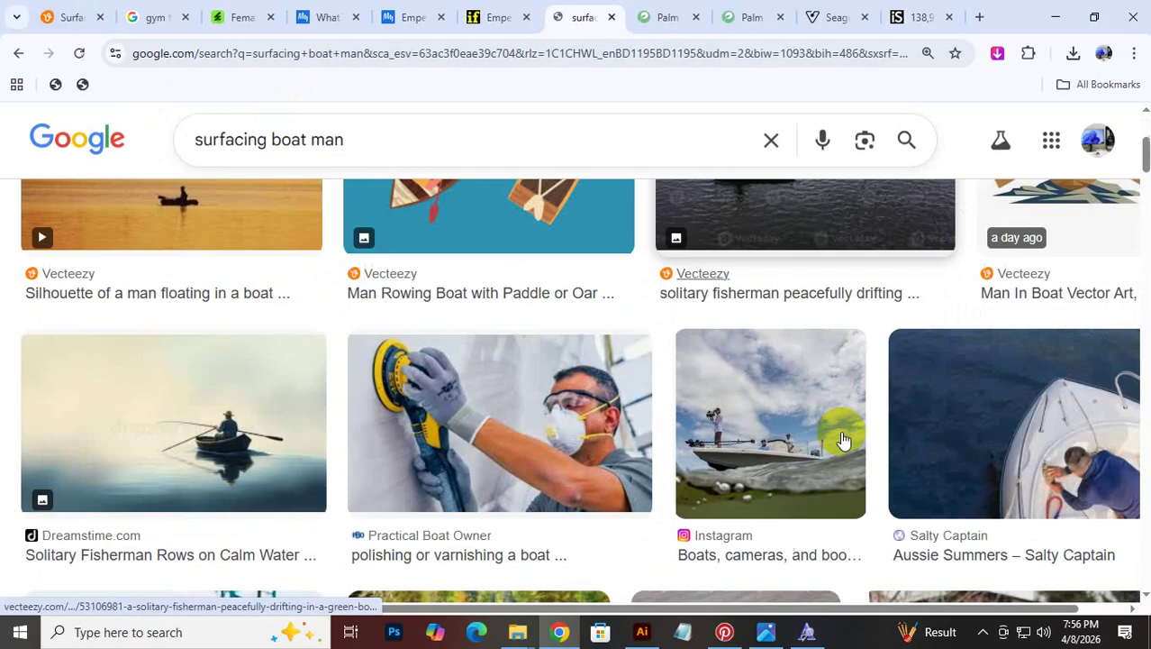
{"action": "scroll", "coordinate": [842, 440], "scroll_direction": "down", "scroll_amount": 2}
{"action": "scroll", "coordinate": [664, 380], "scroll_direction": "up", "scroll_amount": 2}
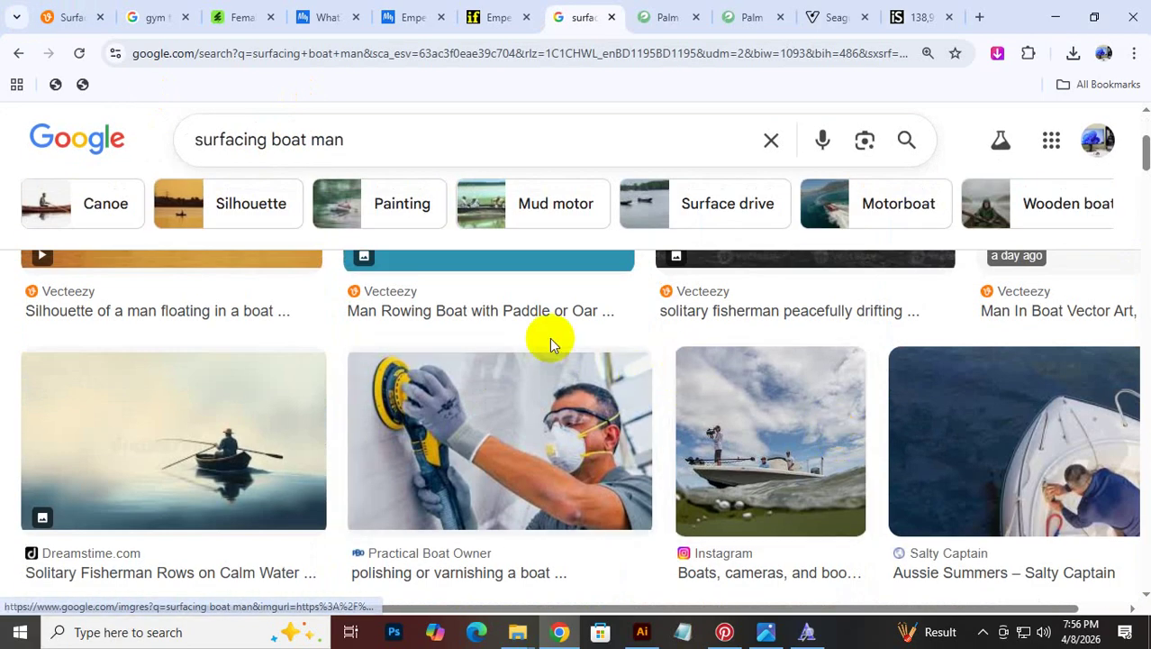
{"action": "scroll", "coordinate": [789, 374], "scroll_direction": "down", "scroll_amount": 6}
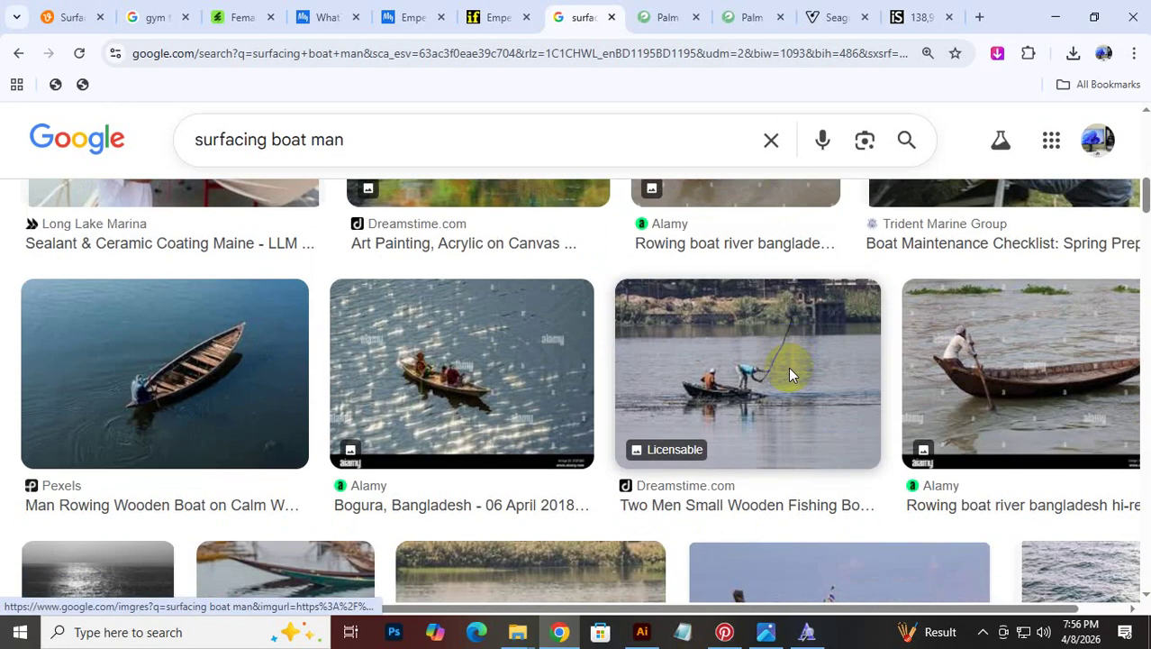
{"action": "scroll", "coordinate": [788, 374], "scroll_direction": "down", "scroll_amount": 10}
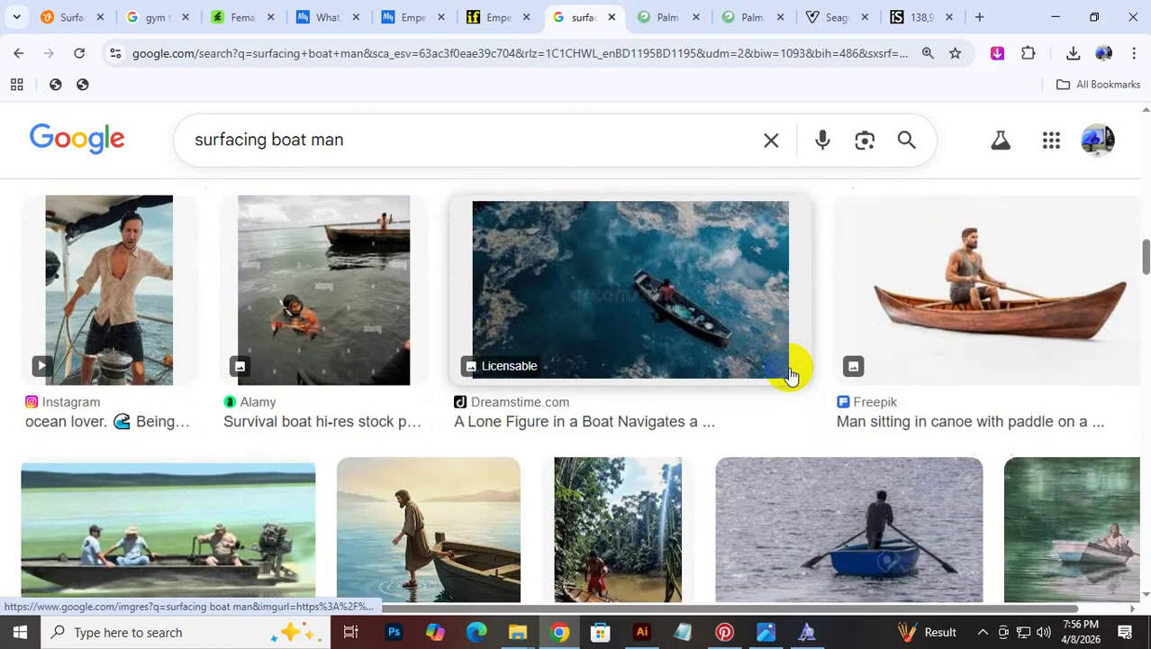
{"action": "scroll", "coordinate": [789, 374], "scroll_direction": "down", "scroll_amount": 10}
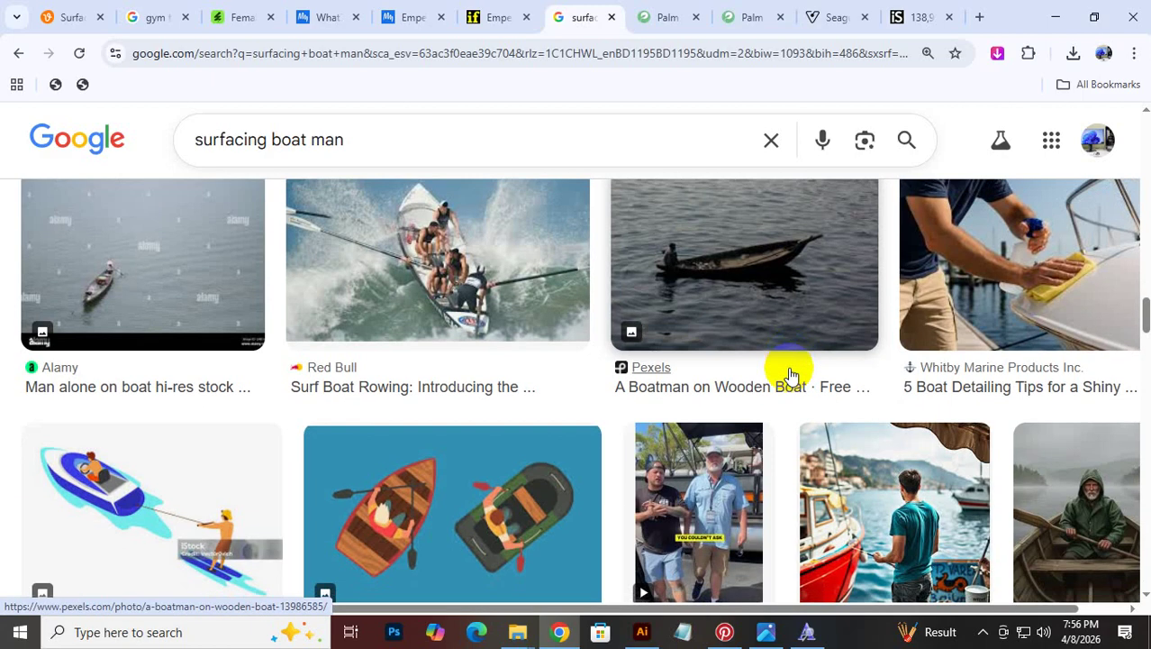
{"action": "scroll", "coordinate": [789, 374], "scroll_direction": "down", "scroll_amount": 1}
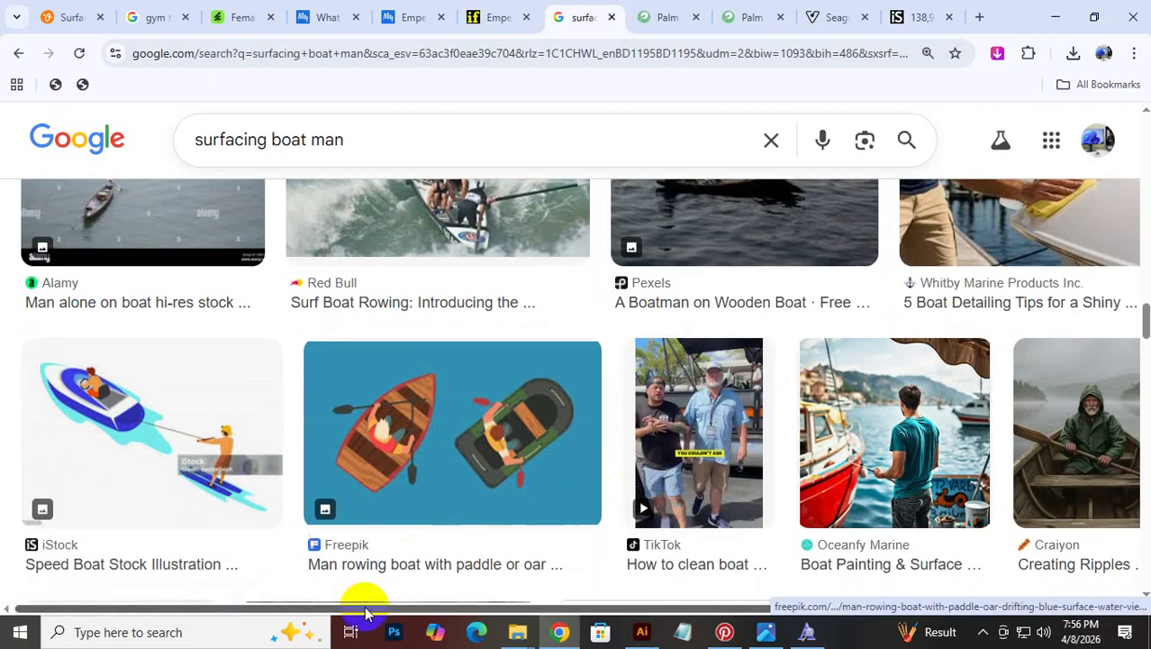
Open the iStock speed boat illustration from the results and select "Man waterskiing" in its title
{"action": "left_click", "coordinate": [148, 565]}
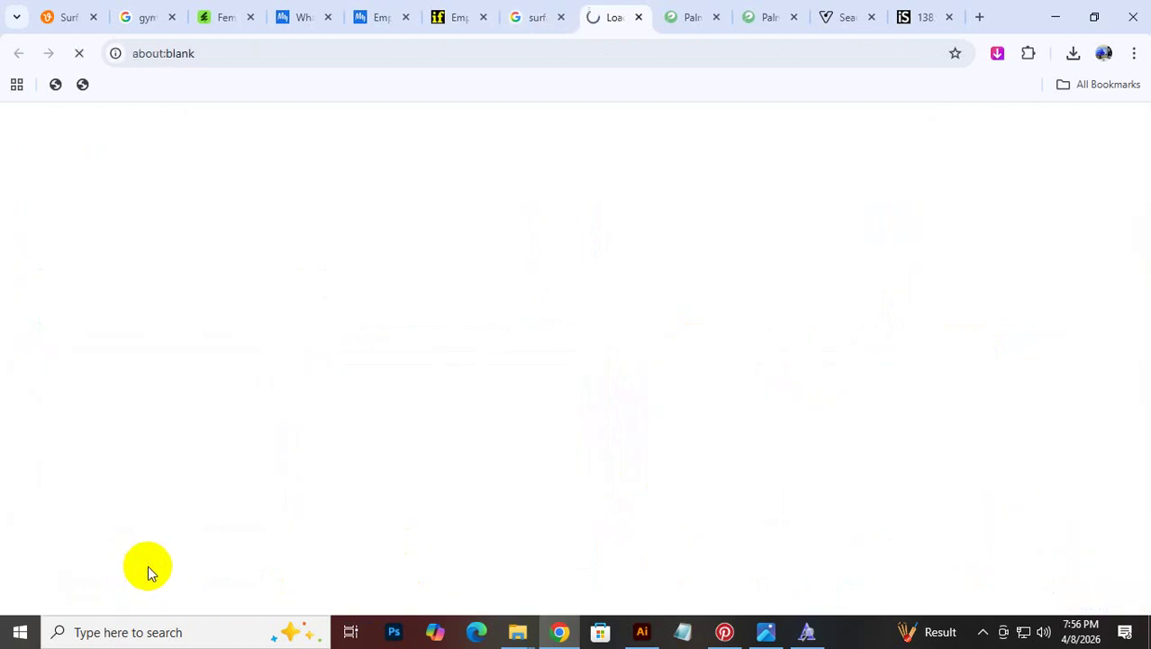
{"action": "scroll", "coordinate": [375, 449], "scroll_direction": "down", "scroll_amount": 3}
{"action": "scroll", "coordinate": [379, 447], "scroll_direction": "up", "scroll_amount": 3}
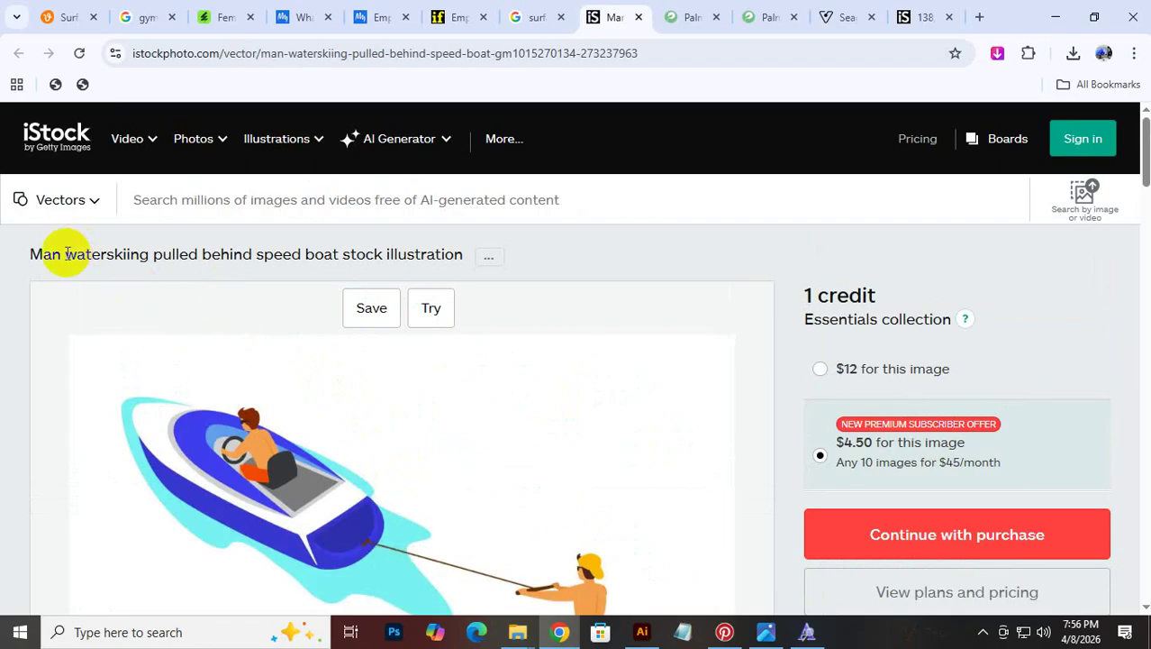
{"action": "left_click_drag", "start_coordinate": [66, 254], "coordinate": [17, 261]}
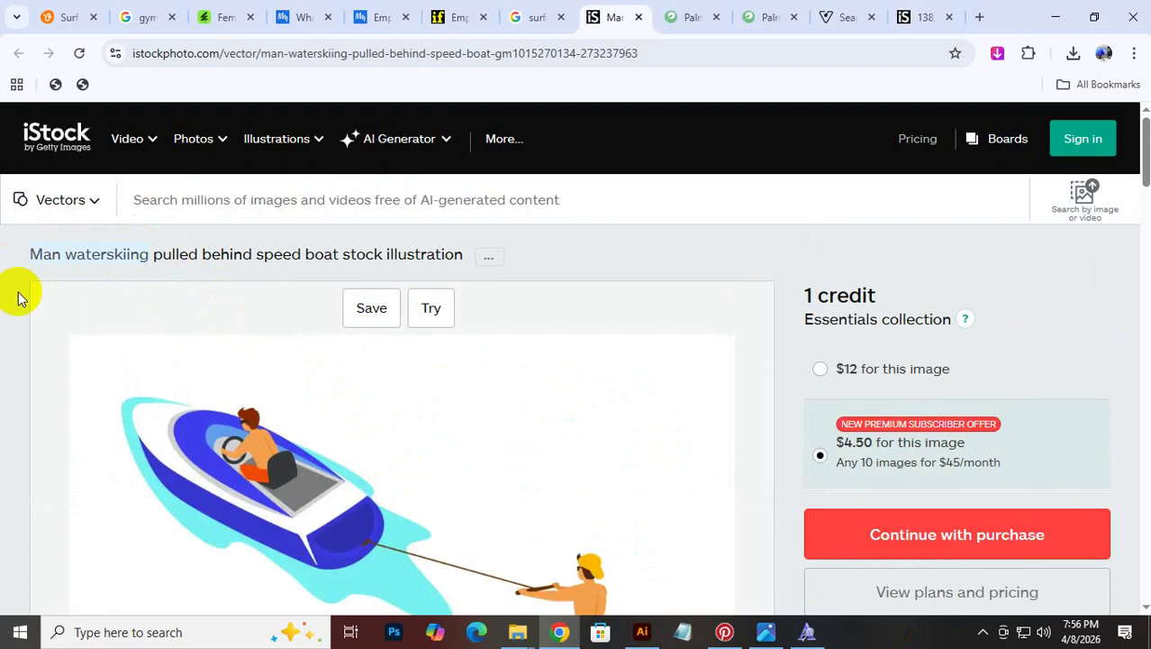
Look through the similar waterskiing illustrations on the iStock page
{"action": "scroll", "coordinate": [290, 357], "scroll_direction": "down", "scroll_amount": 15}
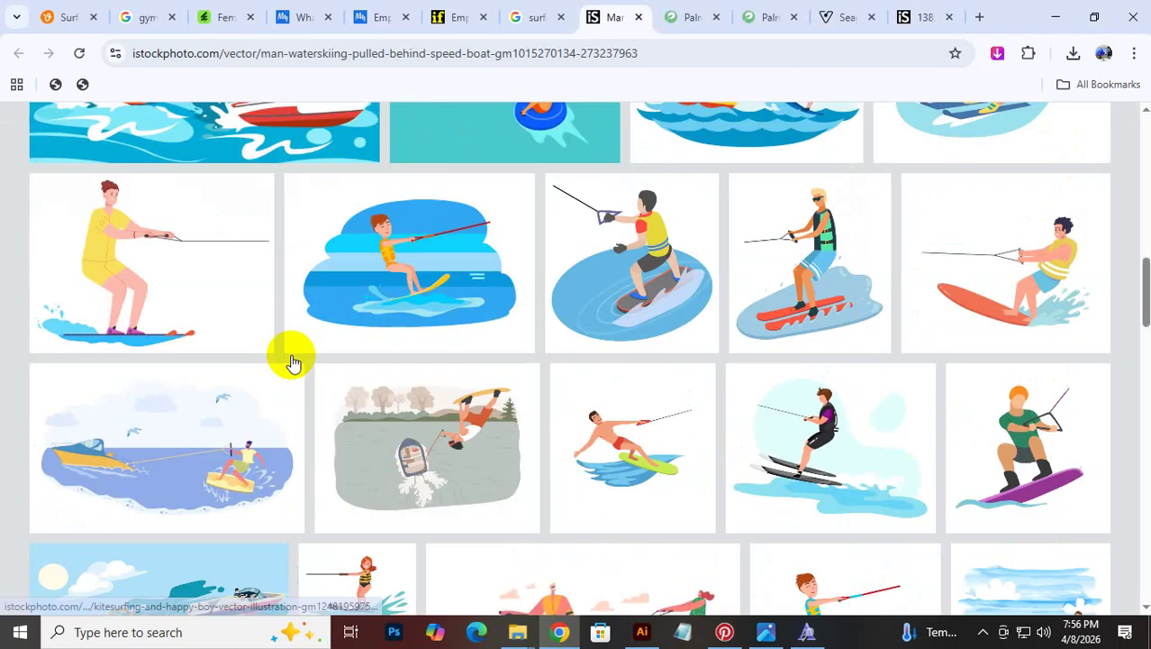
{"action": "scroll", "coordinate": [291, 358], "scroll_direction": "down", "scroll_amount": 2}
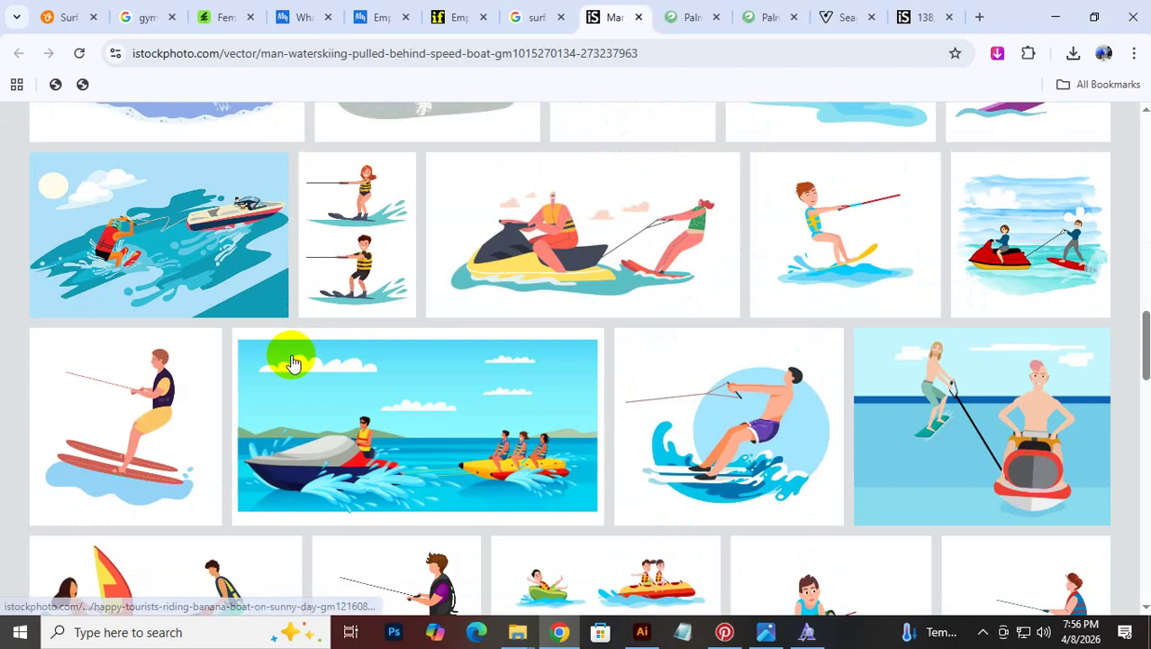
{"action": "scroll", "coordinate": [302, 361], "scroll_direction": "down", "scroll_amount": 5}
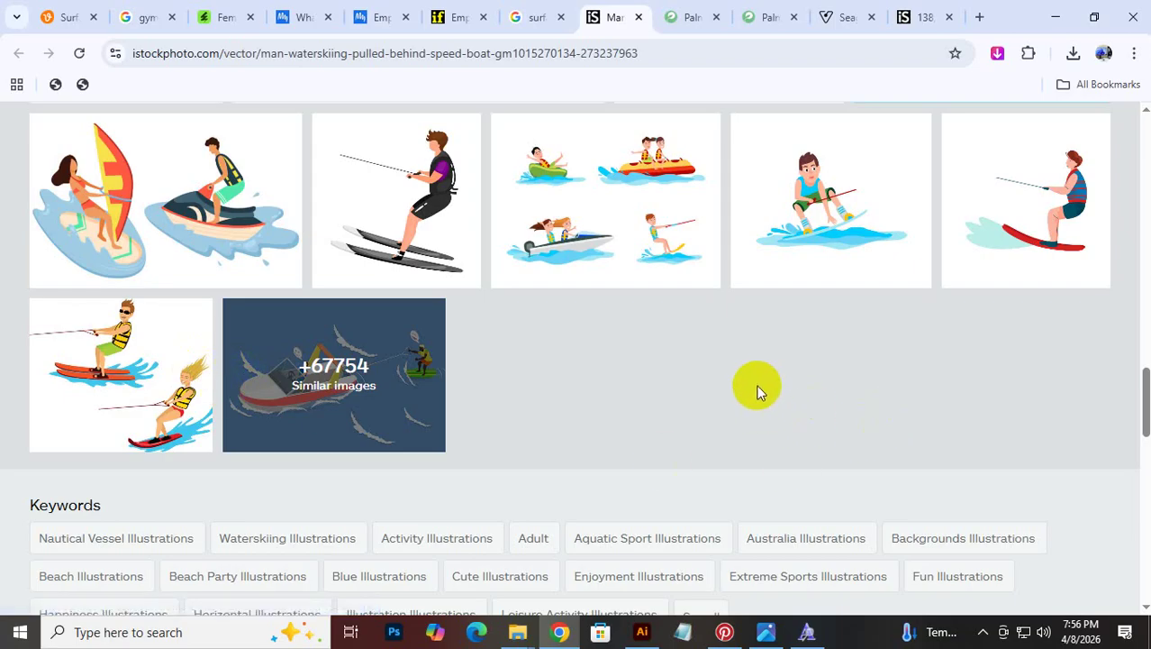
Switch to the Vecteezy page, search its vectors for "man waterskiing" and look through the results
{"action": "scroll", "coordinate": [757, 391], "scroll_direction": "up", "scroll_amount": 5}
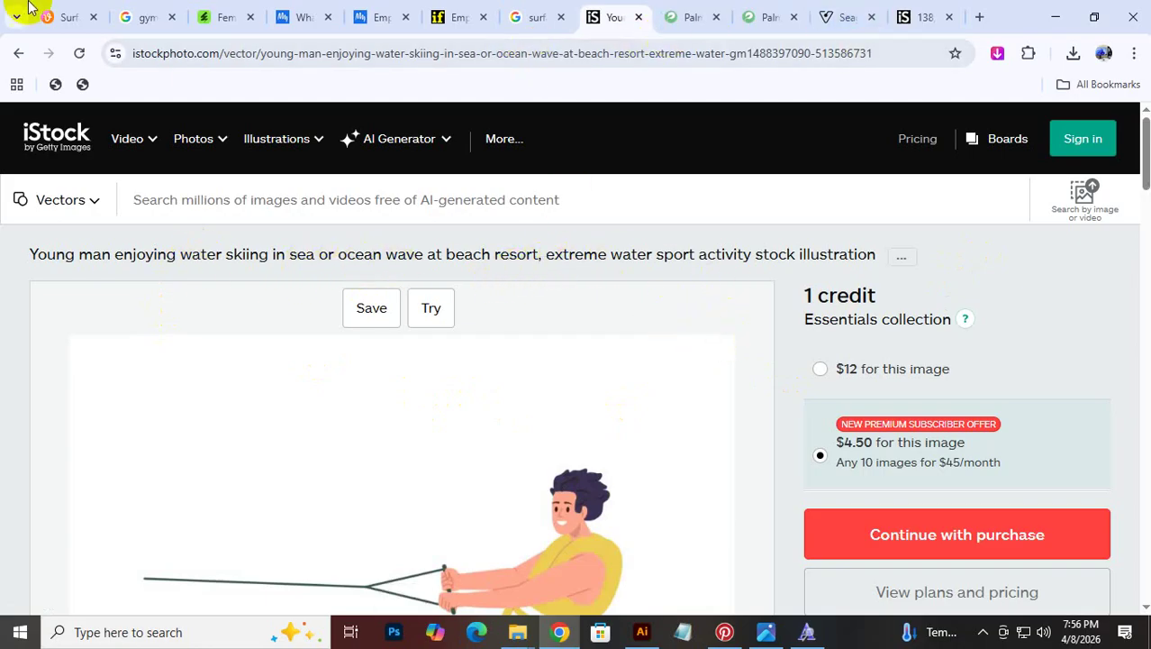
{"action": "left_click", "coordinate": [52, 16]}
{"action": "left_click_drag", "start_coordinate": [298, 199], "coordinate": [164, 203]}
{"action": "key", "text": "Return"}
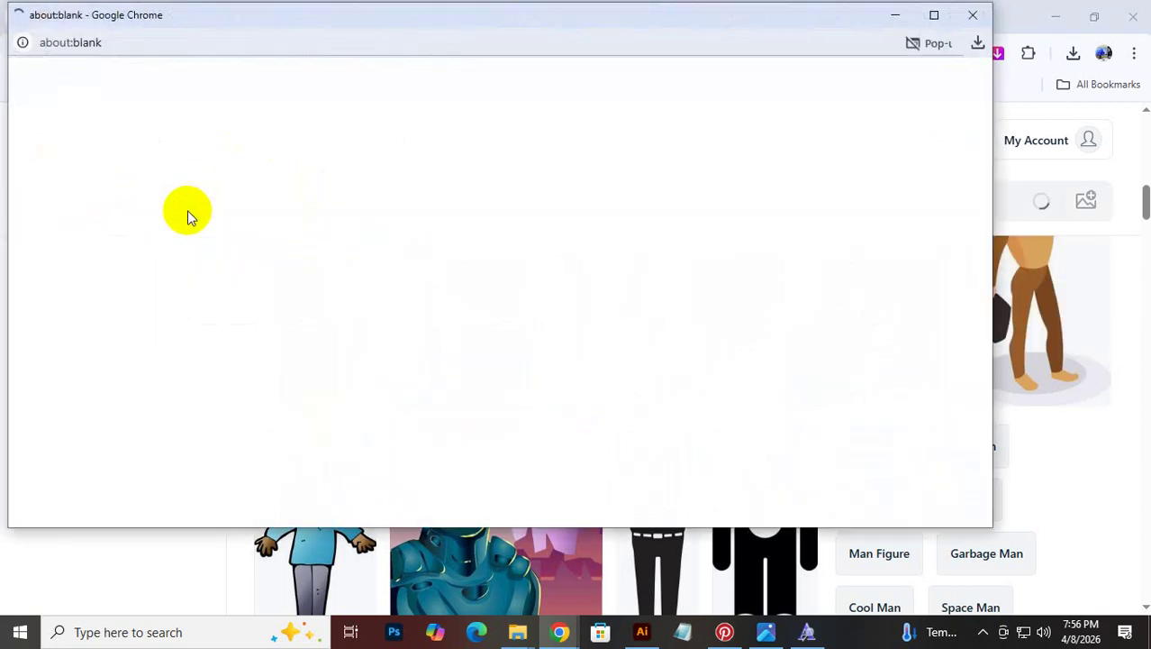
{"action": "left_click", "coordinate": [976, 18]}
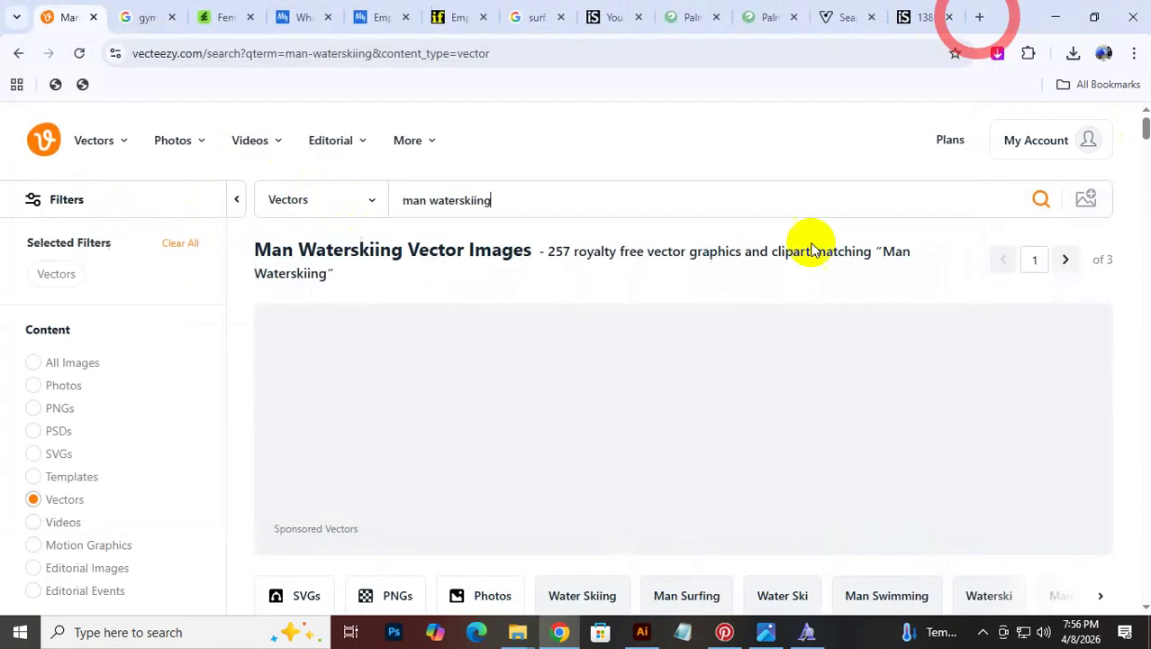
{"action": "scroll", "coordinate": [727, 446], "scroll_direction": "down", "scroll_amount": 9}
{"action": "scroll", "coordinate": [727, 448], "scroll_direction": "down", "scroll_amount": 2}
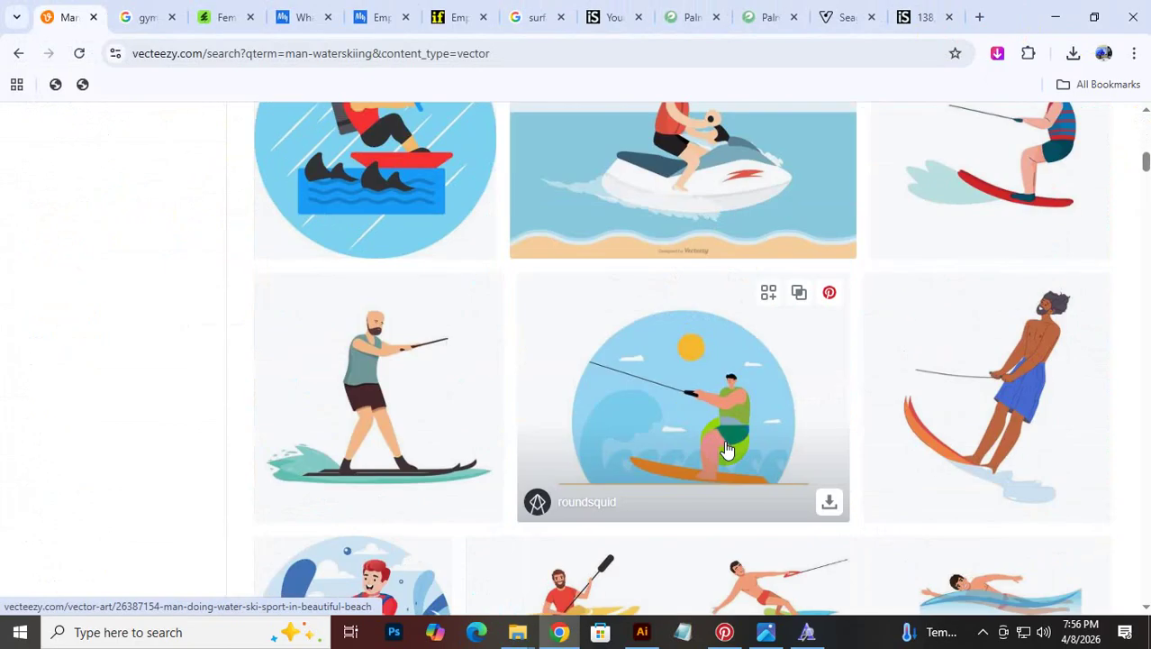
{"action": "scroll", "coordinate": [727, 448], "scroll_direction": "down", "scroll_amount": 8}
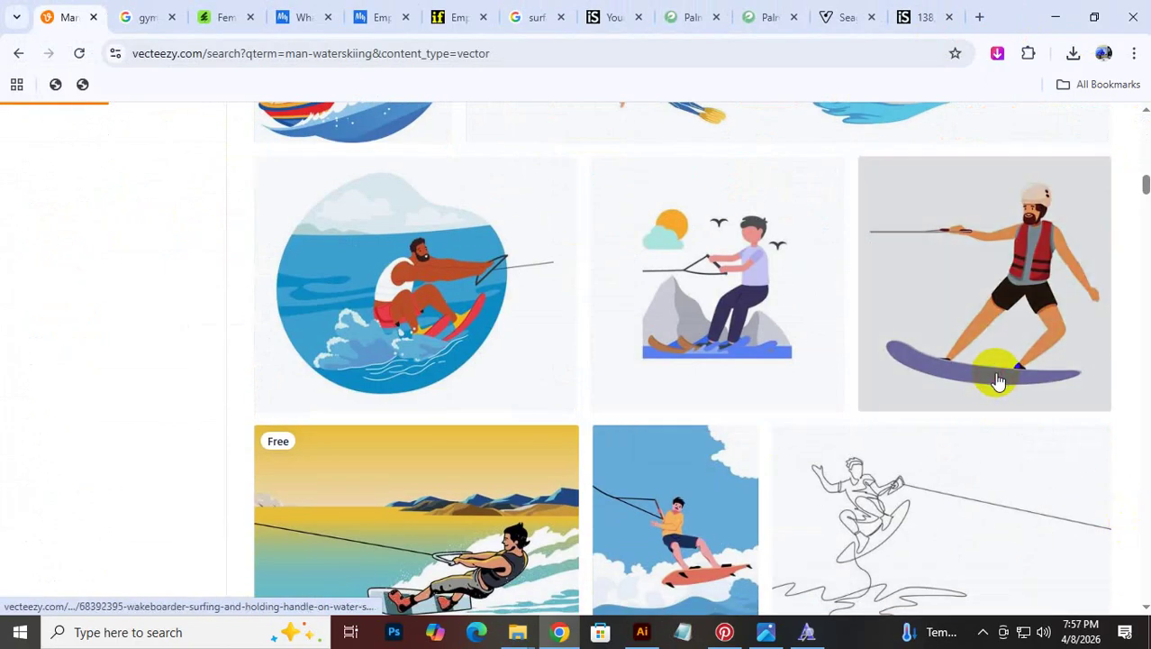
Open the vector of the wakeboarder in a red life vest and copy "water surface" from its title
{"action": "left_click", "coordinate": [997, 380]}
{"action": "scroll", "coordinate": [450, 360], "scroll_direction": "down", "scroll_amount": 4}
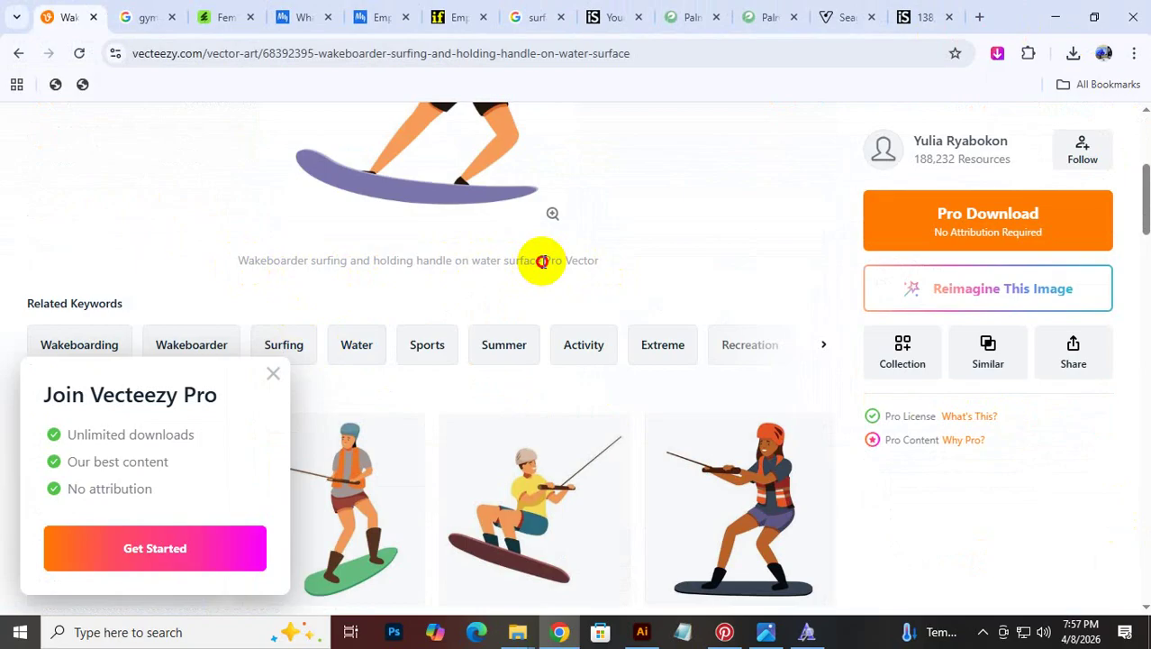
{"action": "left_click_drag", "start_coordinate": [542, 261], "coordinate": [474, 266]}
{"action": "key", "text": "ctrl+c"}
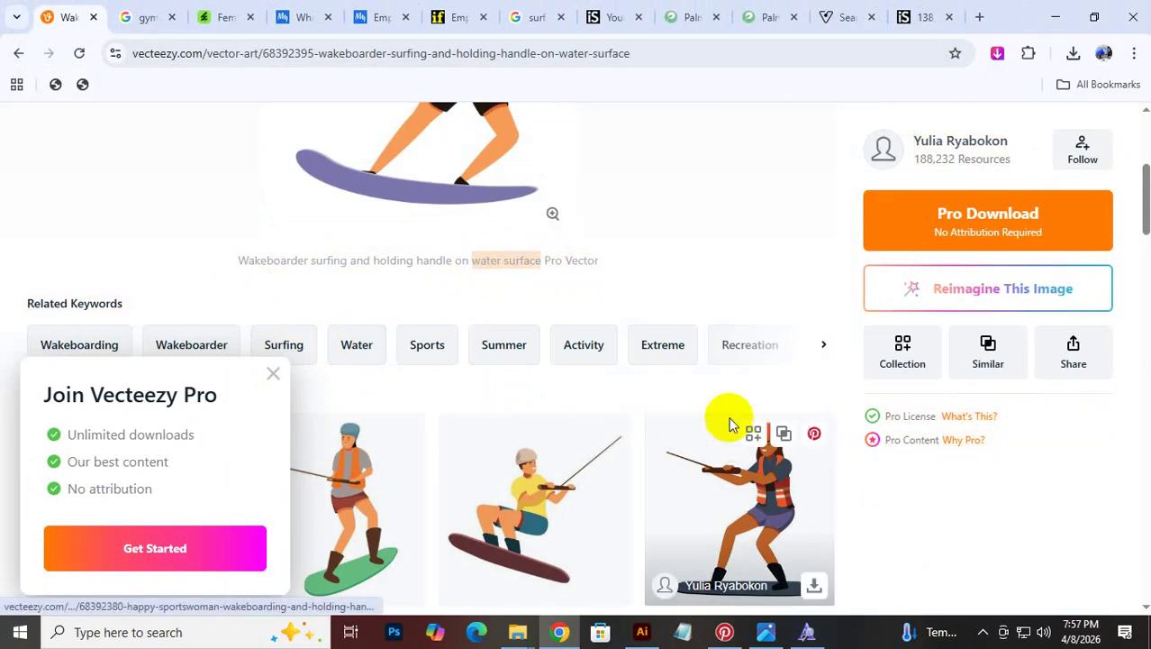
Search the vectors for the copied phrase "water surface" and look over the results
{"action": "scroll", "coordinate": [630, 241], "scroll_direction": "up", "scroll_amount": 4}
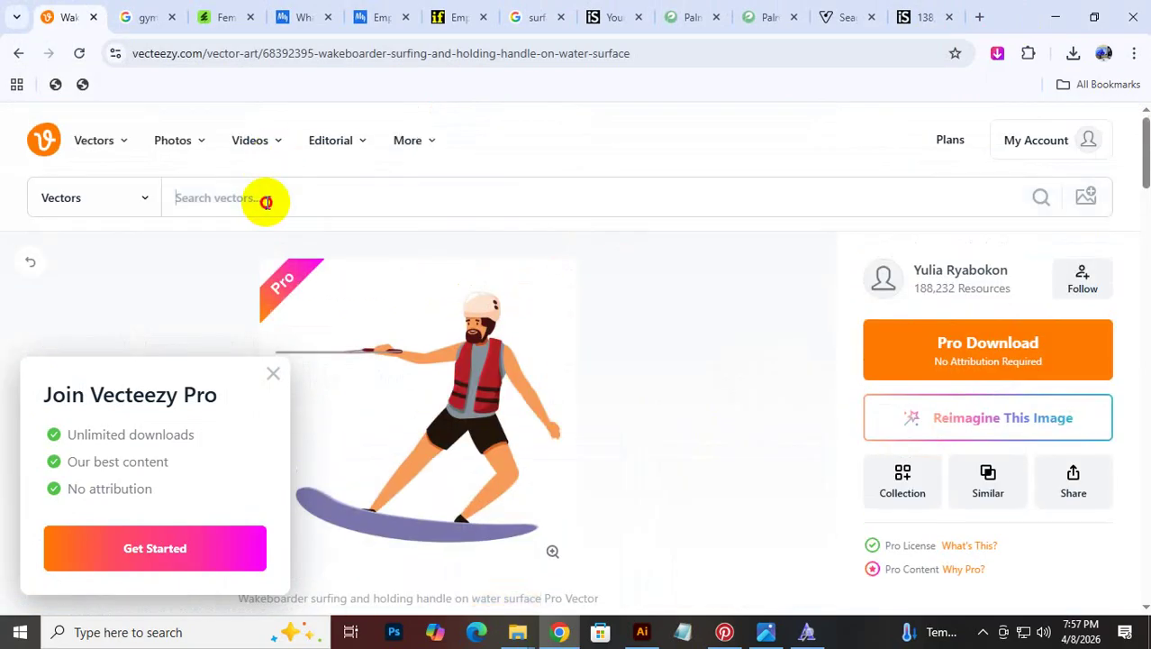
{"action": "left_click", "coordinate": [265, 198]}
{"action": "key", "text": "ctrl+v"}
{"action": "key", "text": "Return"}
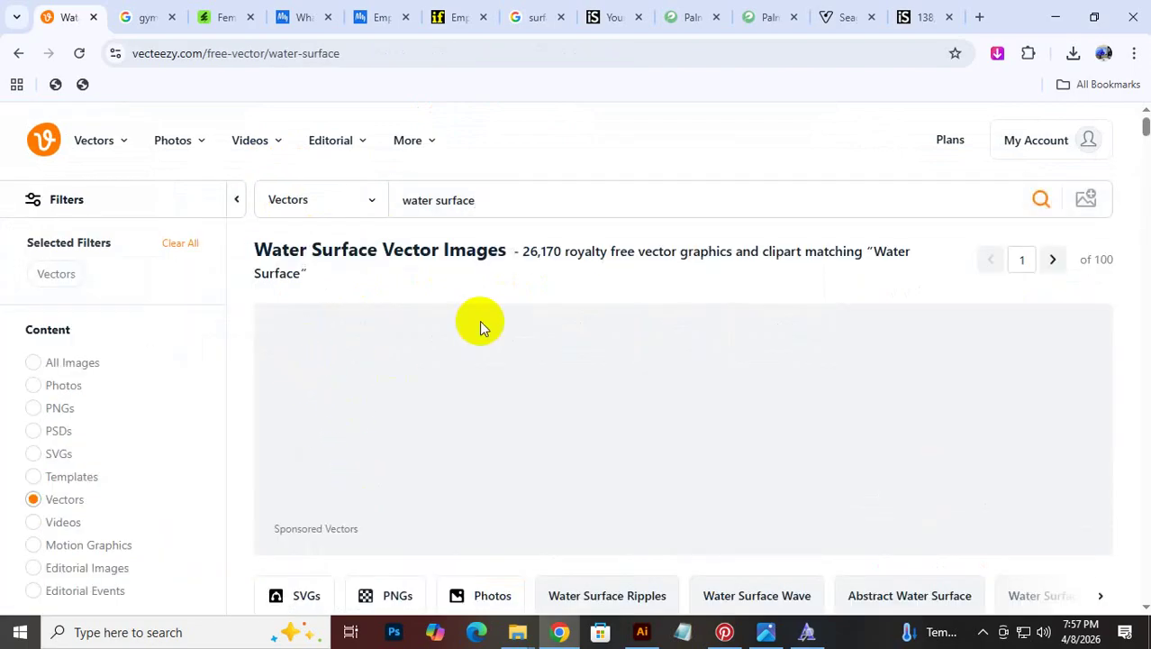
{"action": "scroll", "coordinate": [496, 378], "scroll_direction": "down", "scroll_amount": 6}
{"action": "scroll", "coordinate": [442, 175], "scroll_direction": "up", "scroll_amount": 4}
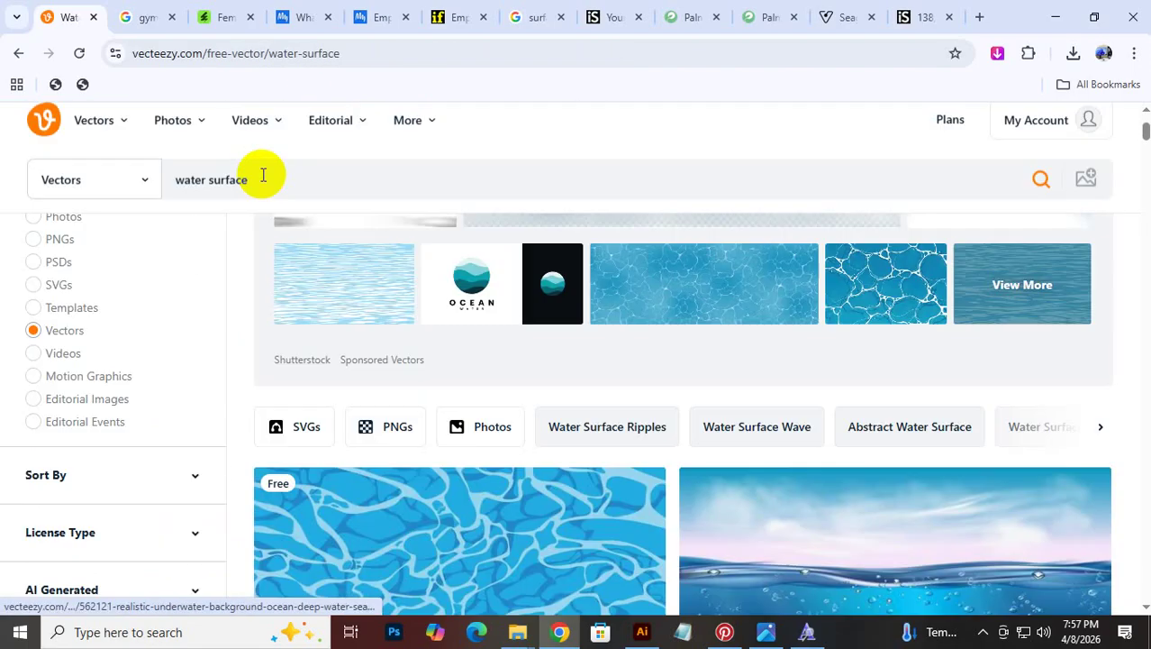
Extend the vector query to "water surface boat" and look through the boat illustrations
{"action": "left_click", "coordinate": [280, 199]}
{"action": "mouse_move", "coordinate": [376, 109]}
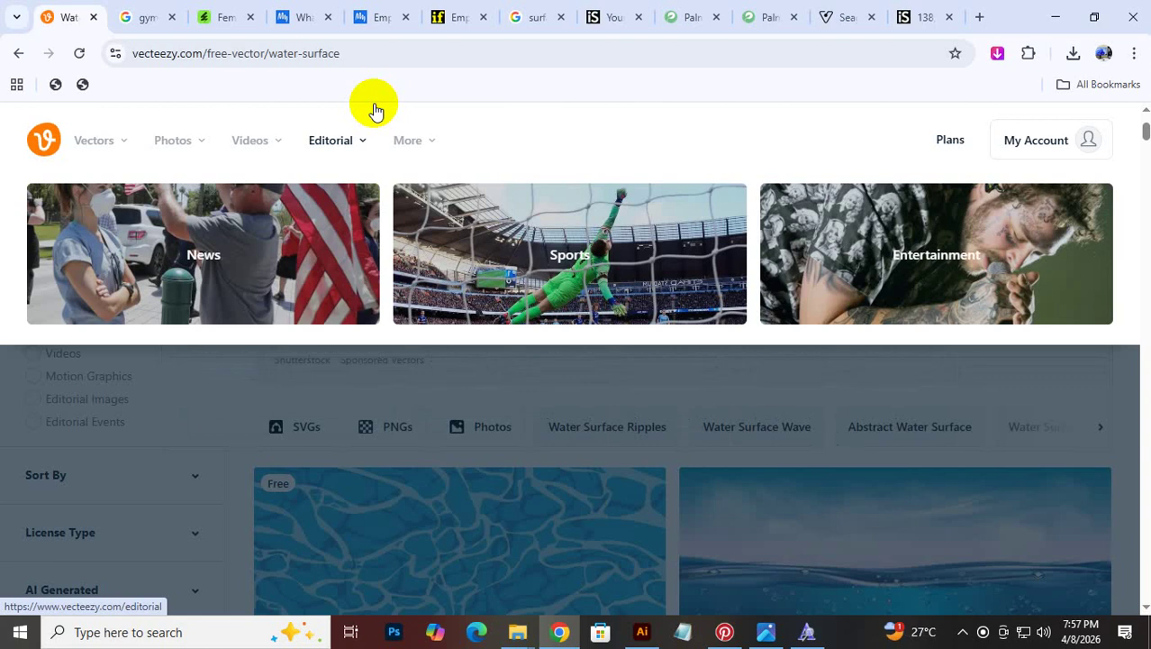
{"action": "type", "text": "boat"}
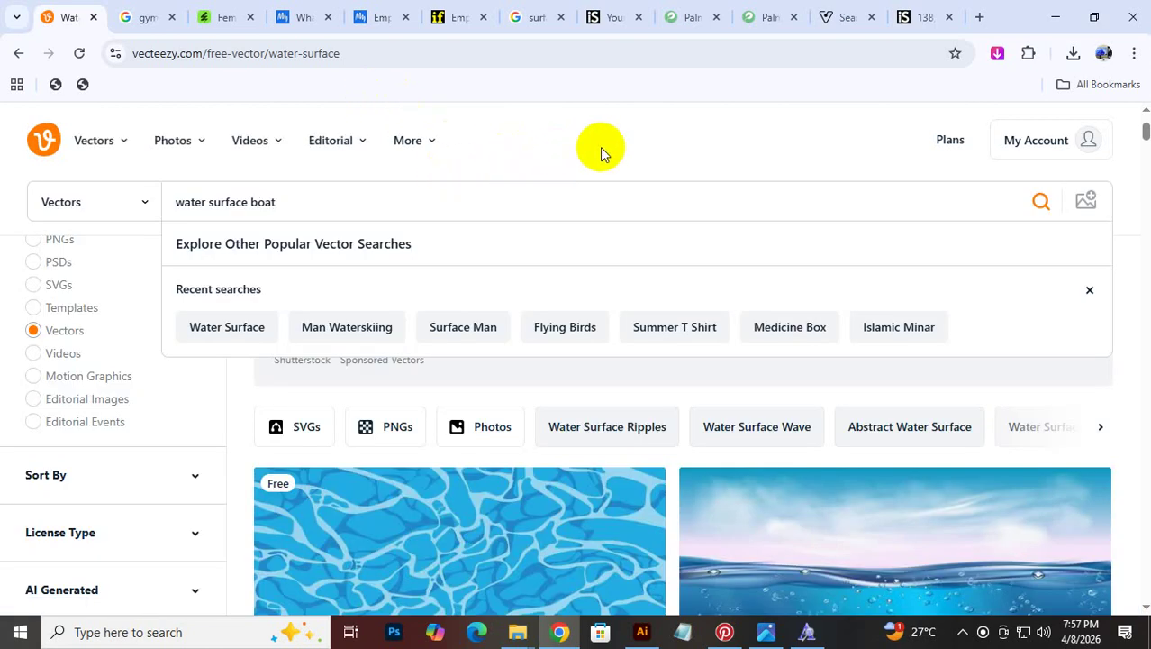
{"action": "key", "text": "Return"}
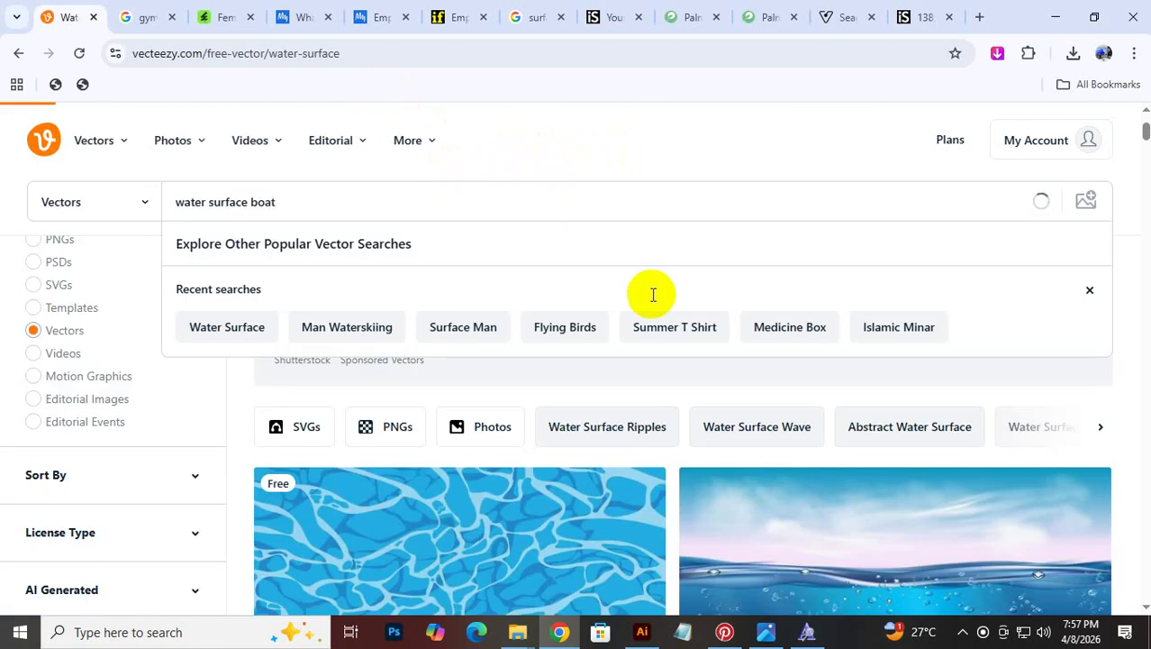
{"action": "scroll", "coordinate": [838, 408], "scroll_direction": "down", "scroll_amount": 5}
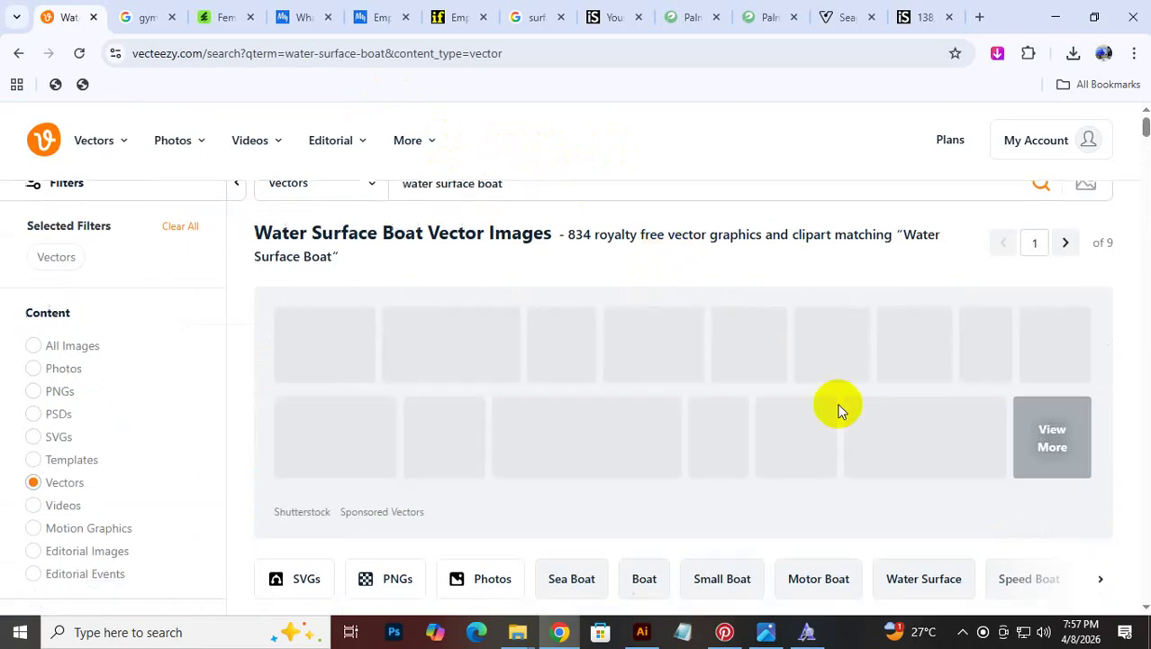
{"action": "scroll", "coordinate": [838, 411], "scroll_direction": "down", "scroll_amount": 9}
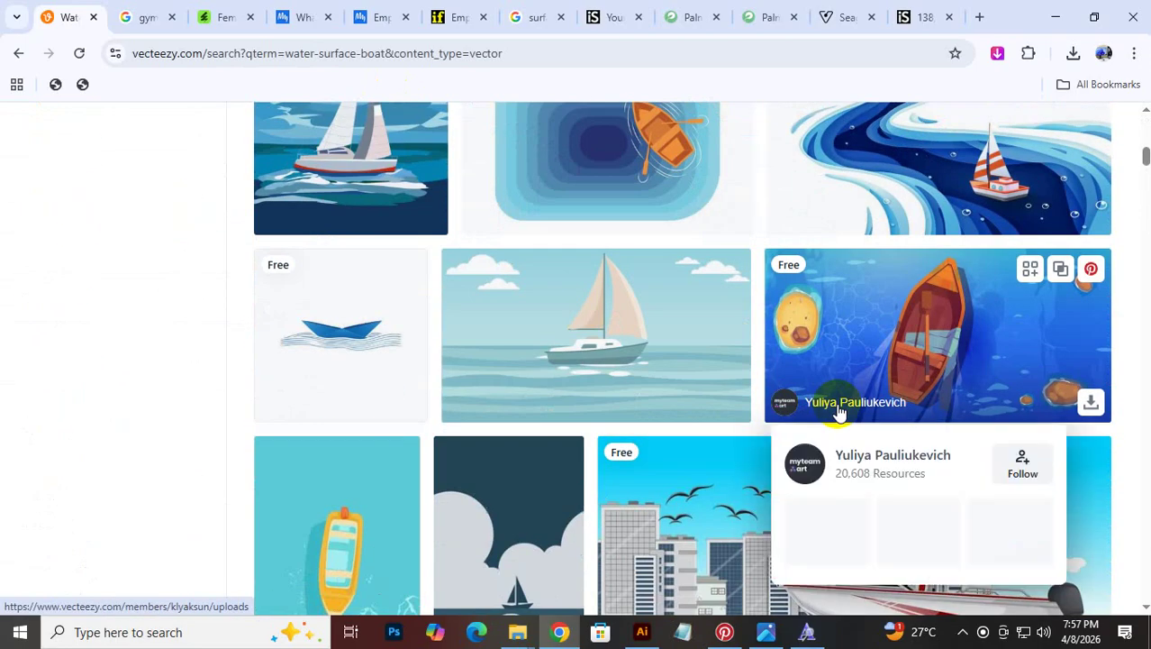
{"action": "scroll", "coordinate": [833, 407], "scroll_direction": "down", "scroll_amount": 10}
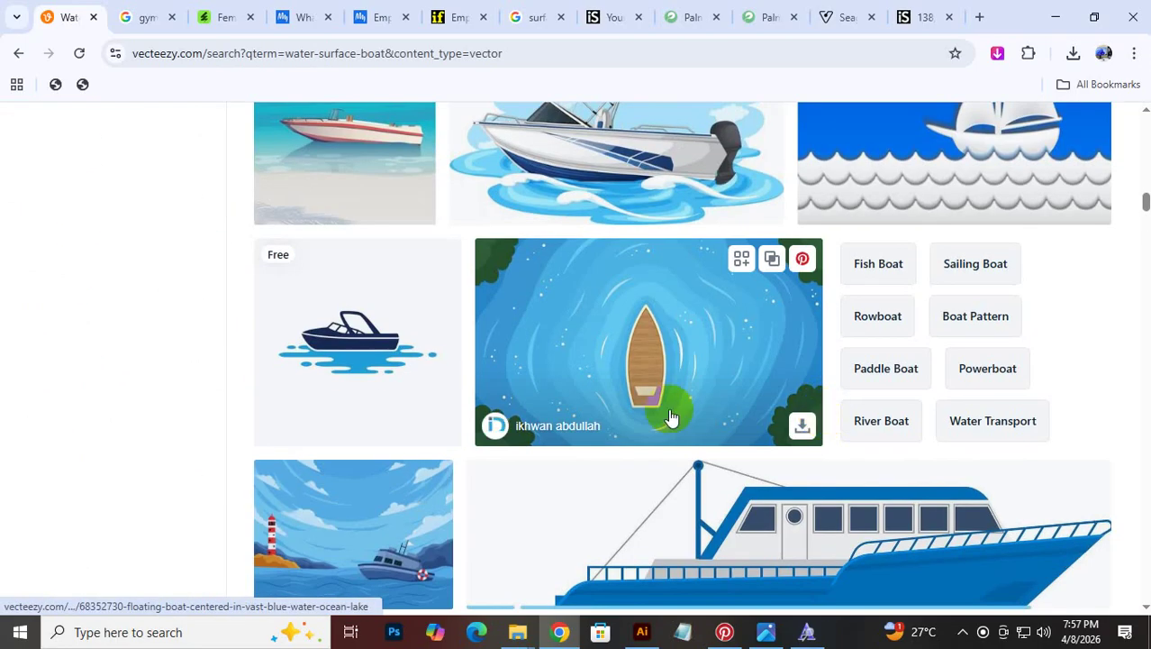
Replace the vector query with "sea beach boat" and run the search
{"action": "scroll", "coordinate": [671, 416], "scroll_direction": "up", "scroll_amount": 6}
{"action": "left_click", "coordinate": [298, 201]}
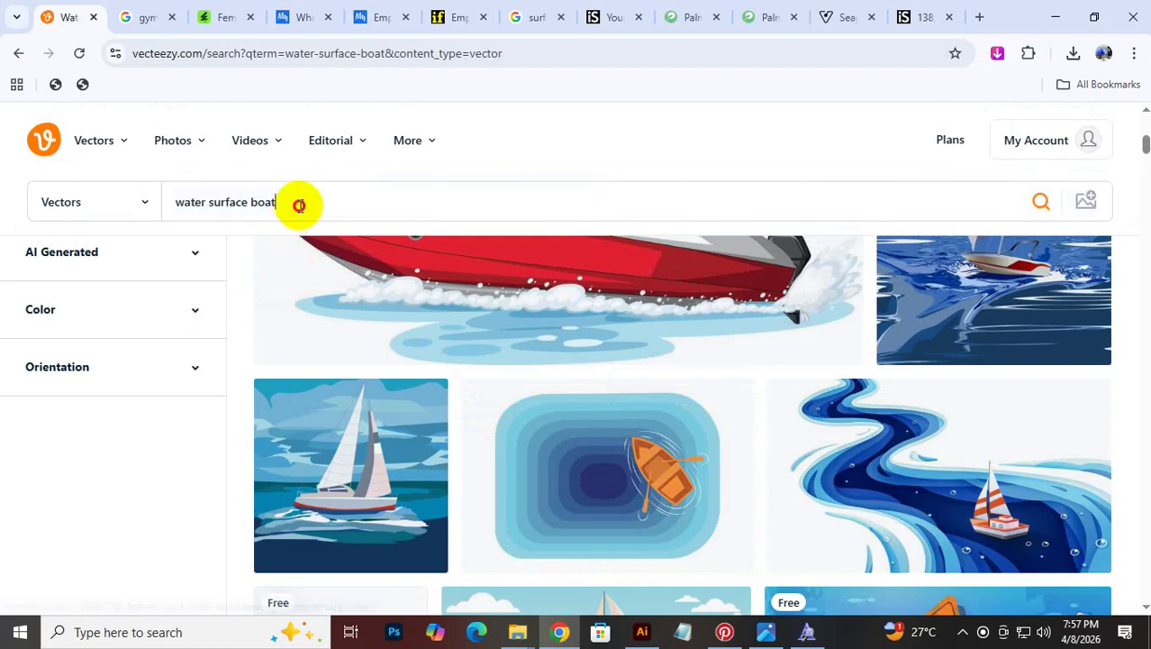
{"action": "left_click_drag", "start_coordinate": [300, 204], "coordinate": [157, 197]}
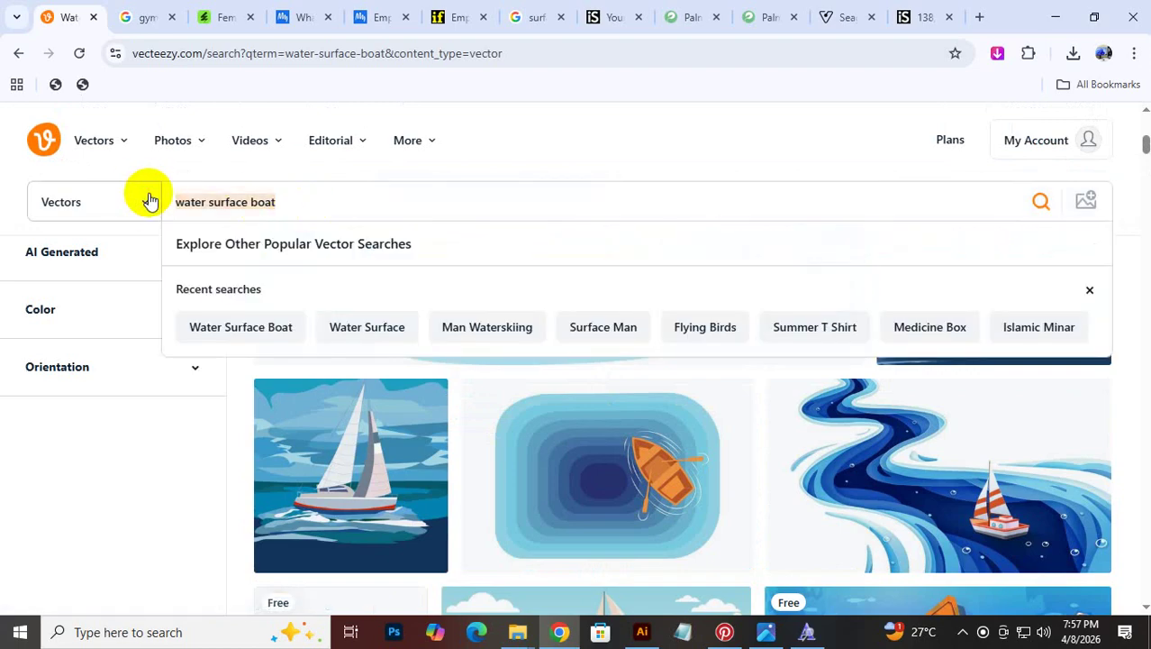
{"action": "type", "text": "sea bea"}
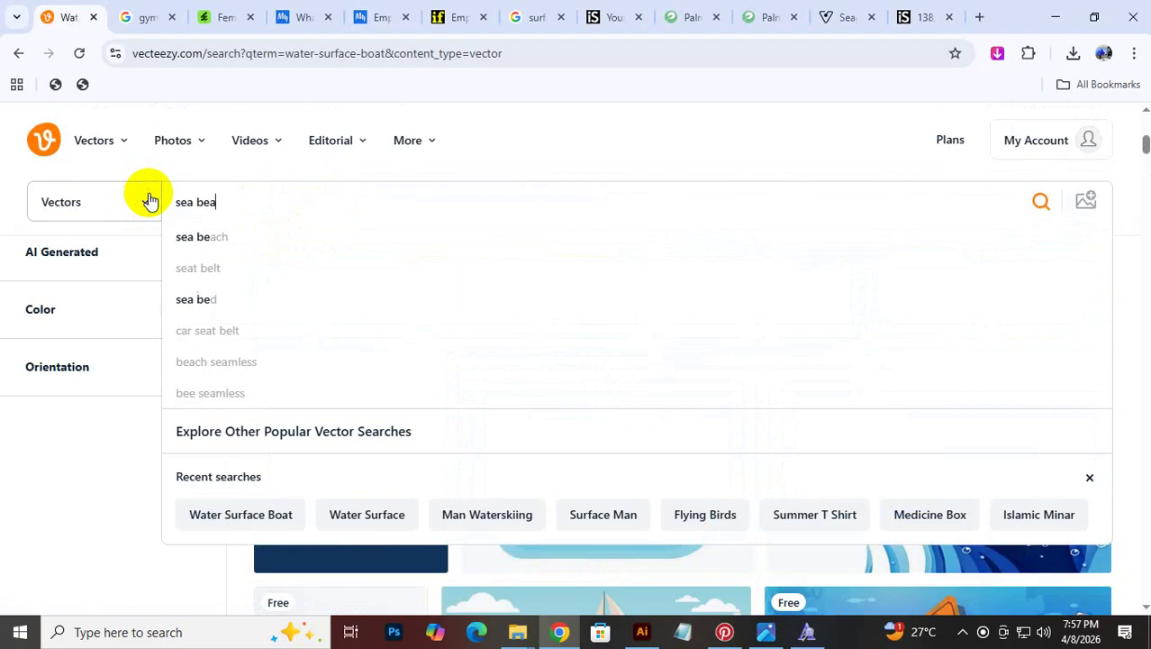
{"action": "key", "text": "BackSpace"}
{"action": "key", "text": "BackSpace"}
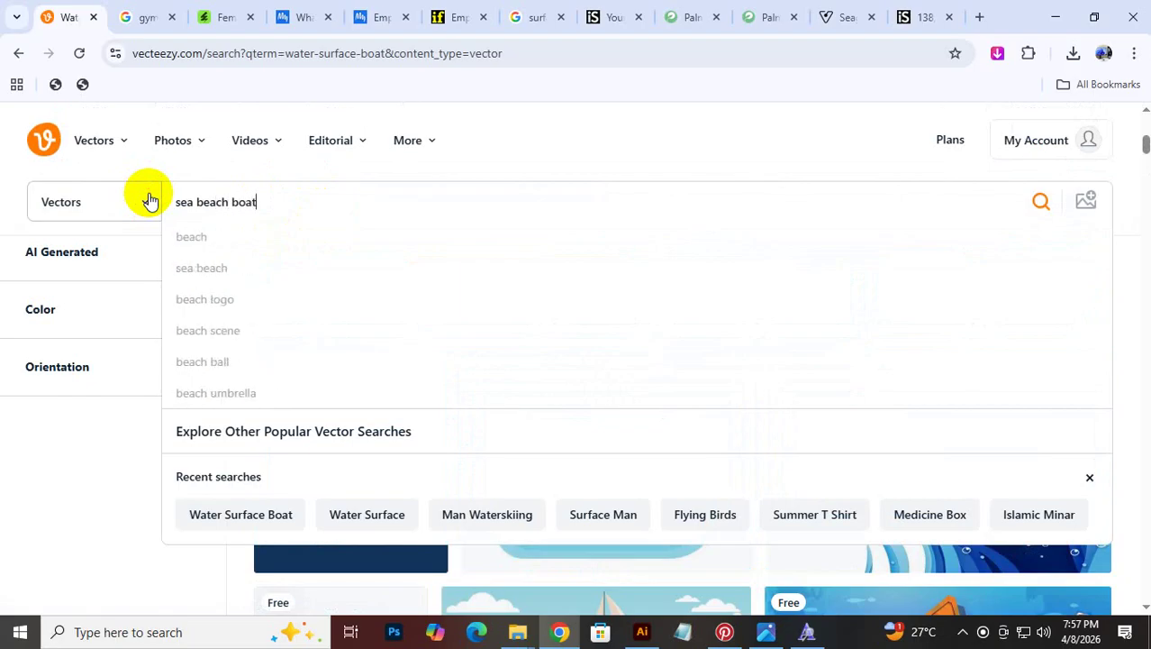
{"action": "key", "text": "Return"}
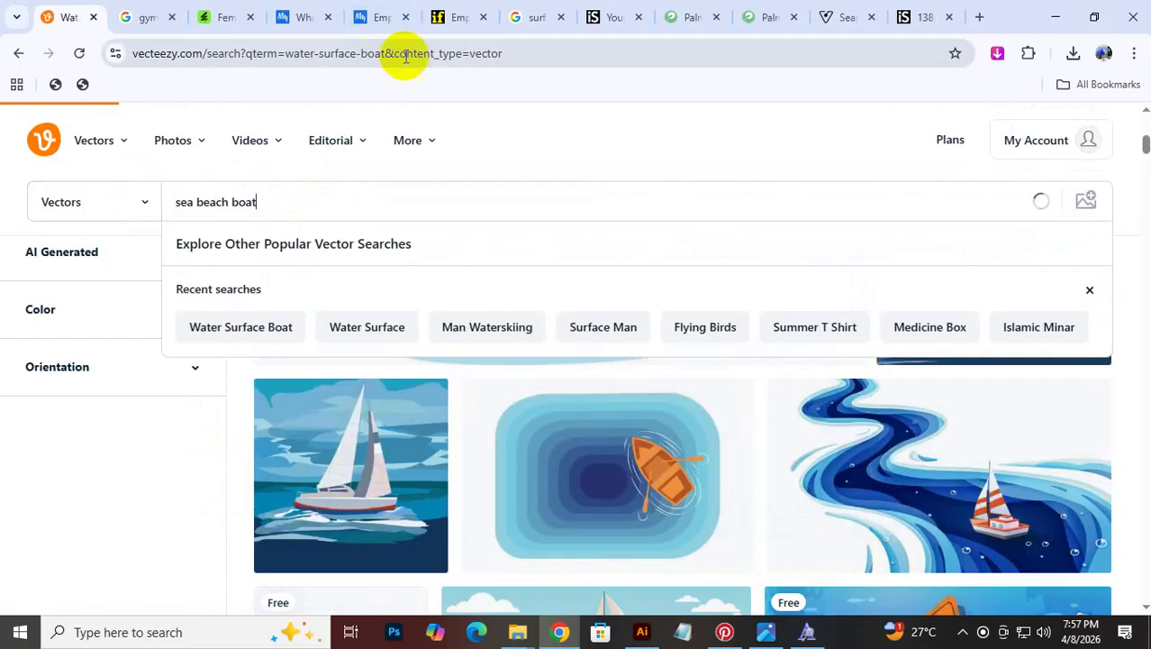
Look through the beach and boat vector results for a suitable illustration
{"action": "scroll", "coordinate": [1009, 444], "scroll_direction": "down", "scroll_amount": 10}
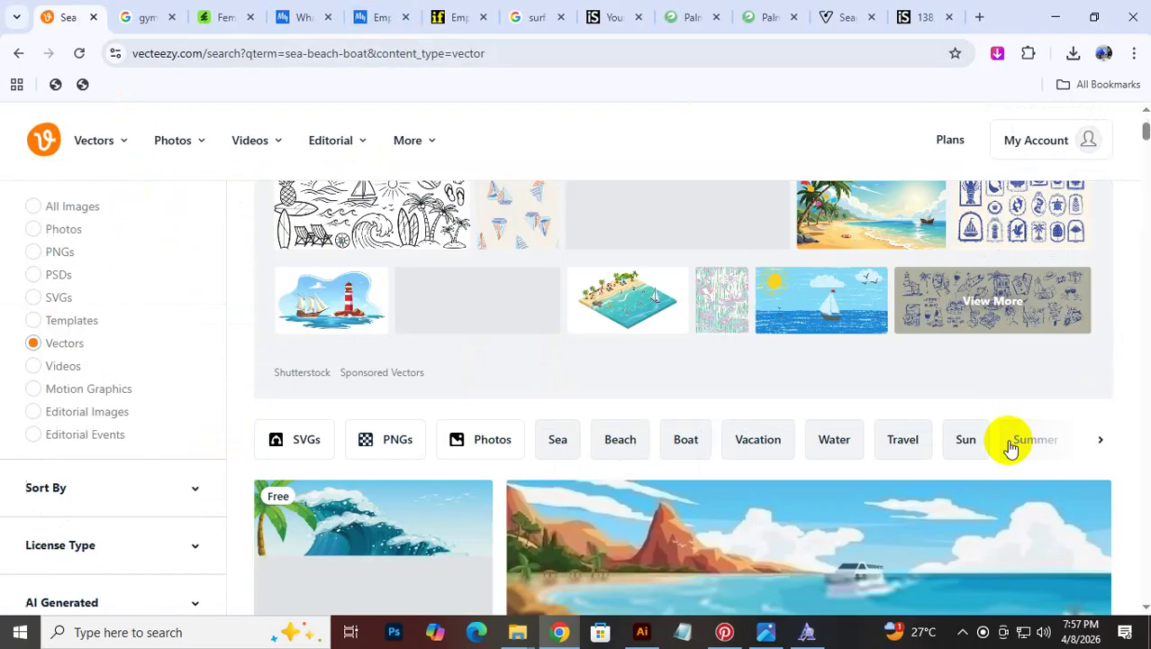
{"action": "scroll", "coordinate": [1009, 443], "scroll_direction": "down", "scroll_amount": 8}
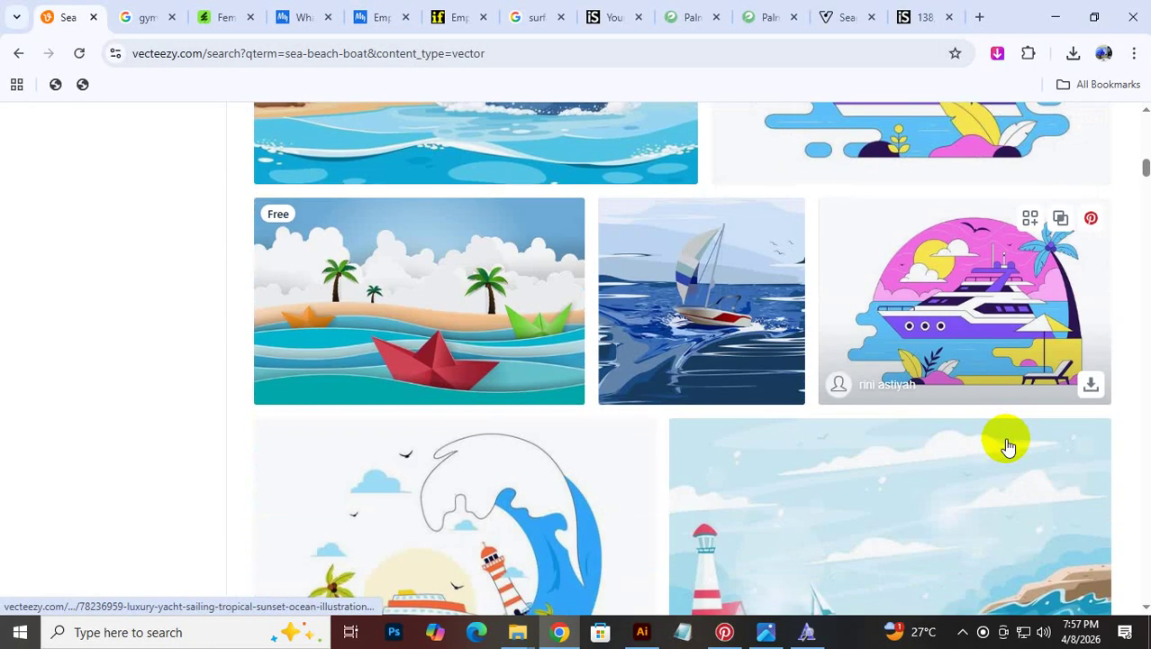
{"action": "scroll", "coordinate": [1004, 447], "scroll_direction": "down", "scroll_amount": 10}
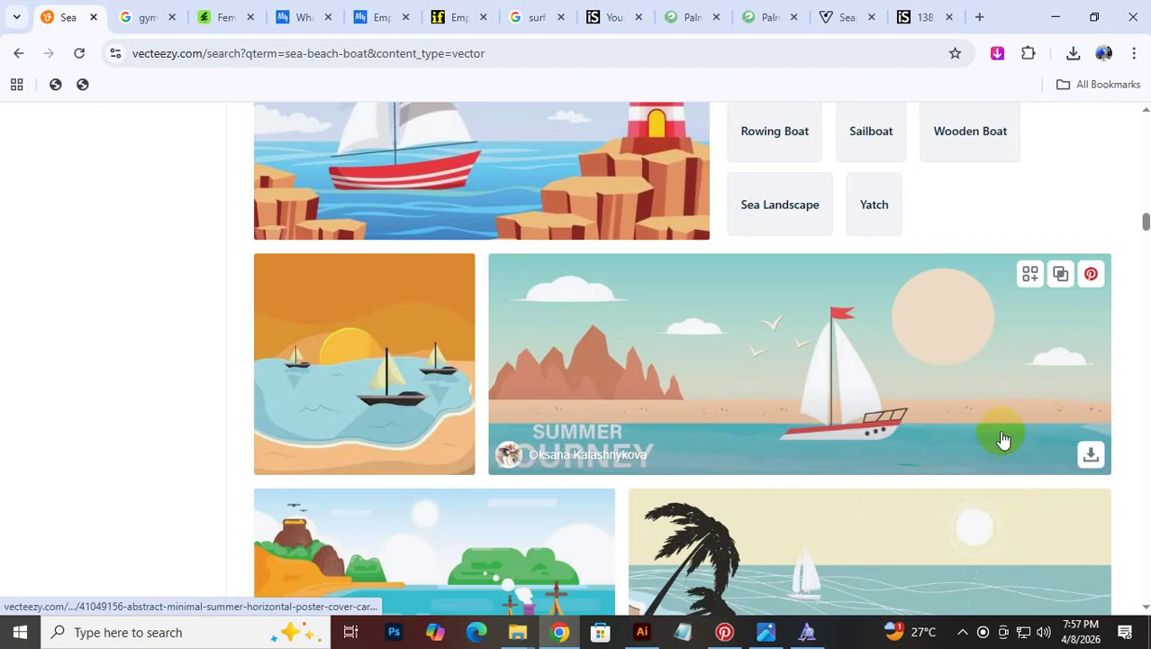
{"action": "scroll", "coordinate": [1003, 439], "scroll_direction": "down", "scroll_amount": 4}
{"action": "scroll", "coordinate": [961, 436], "scroll_direction": "down", "scroll_amount": 5}
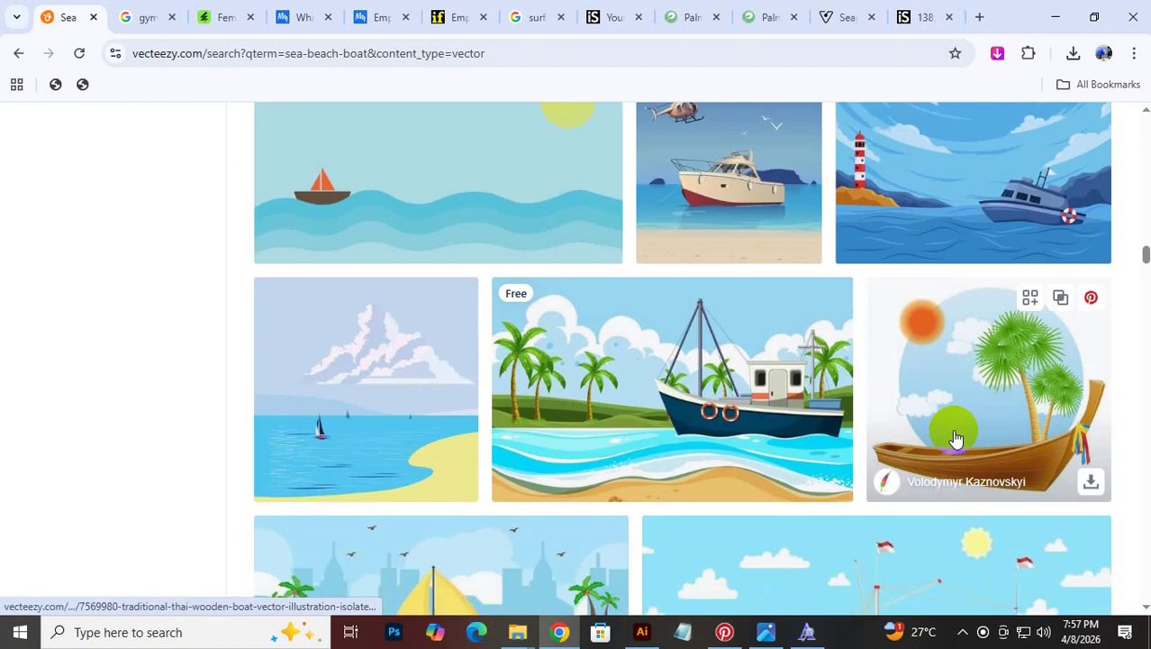
{"action": "scroll", "coordinate": [433, 376], "scroll_direction": "down", "scroll_amount": 3}
{"action": "scroll", "coordinate": [342, 162], "scroll_direction": "up", "scroll_amount": 5}
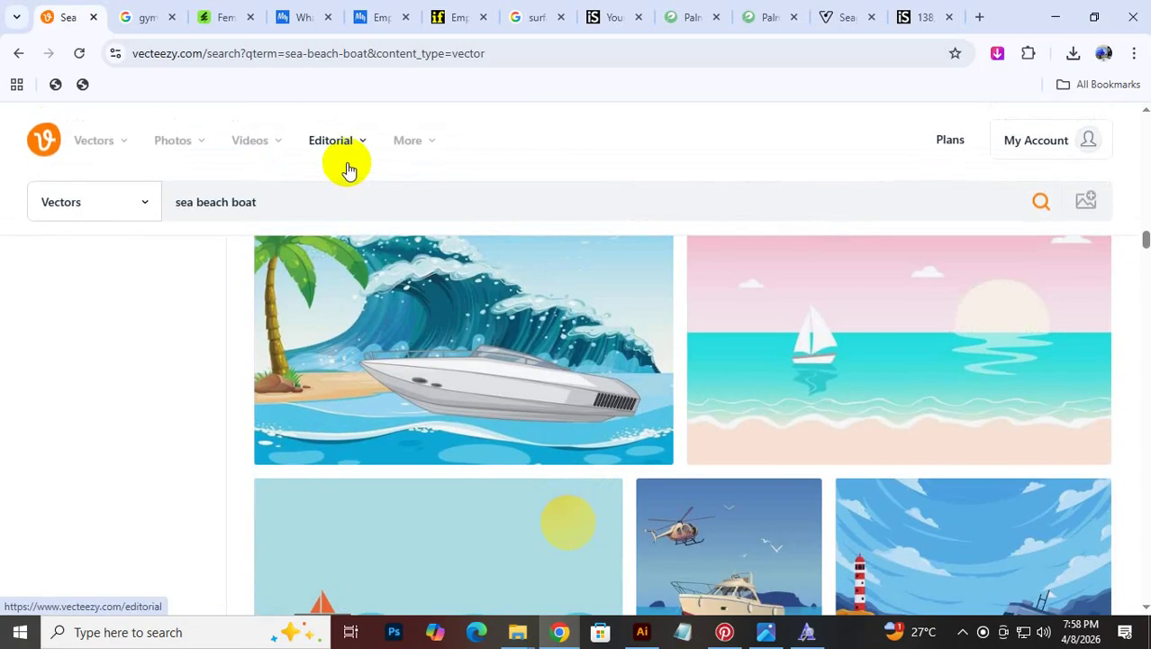
{"action": "mouse_move", "coordinate": [255, 177]}
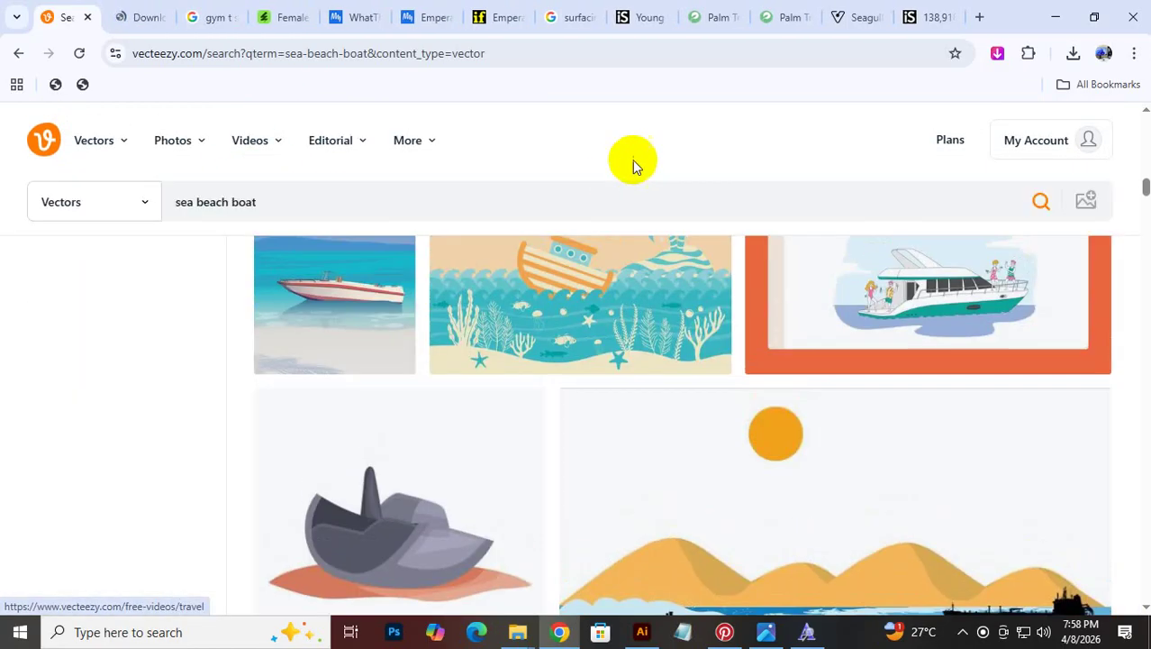
{"action": "scroll", "coordinate": [632, 162], "scroll_direction": "down", "scroll_amount": 4}
{"action": "type", "text": "s"}
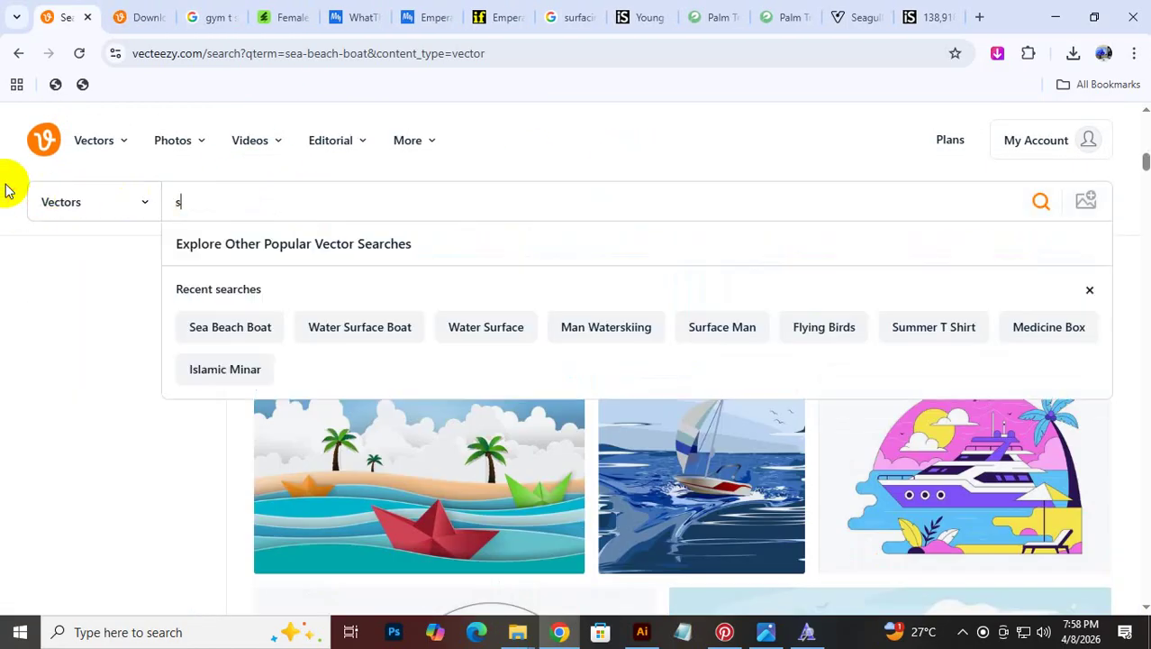
{"action": "type", "text": "ur"}
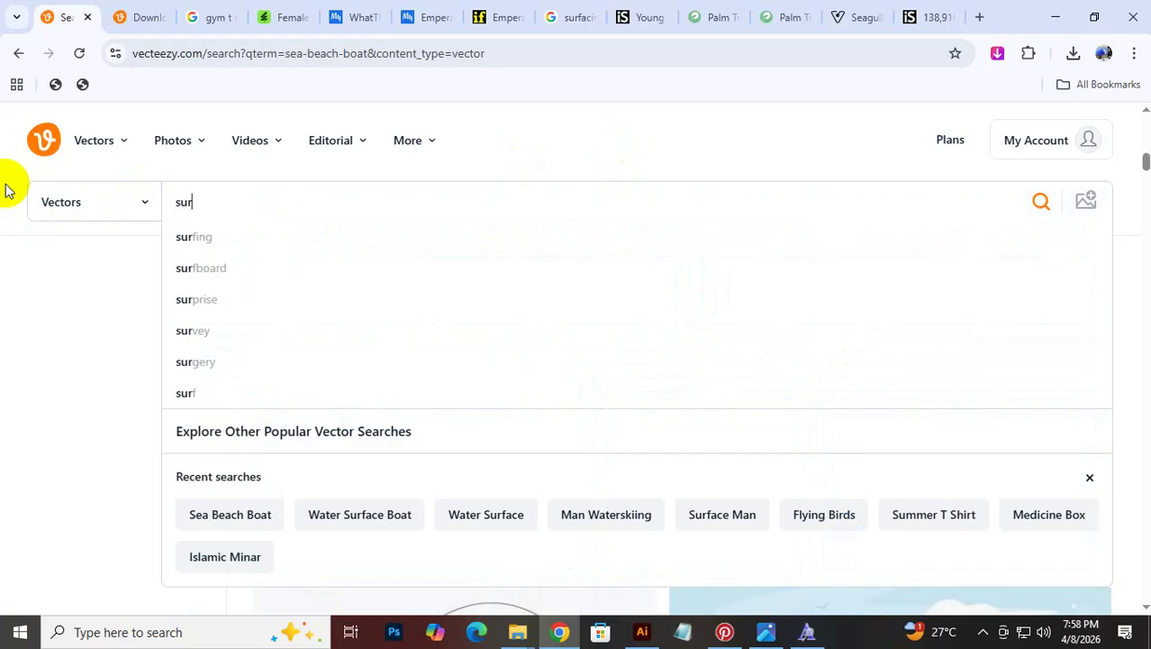
{"action": "type", "text": "facing"}
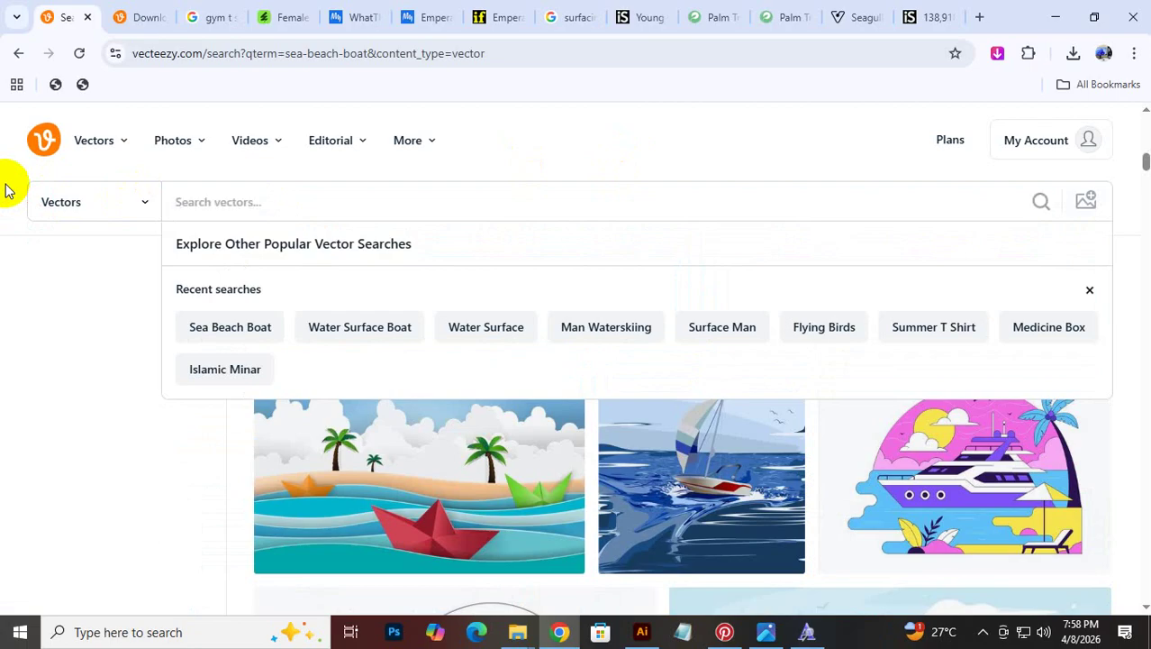
Search the vectors for "boat" and look through the boat illustrations and silhouettes
{"action": "type", "text": "boat"}
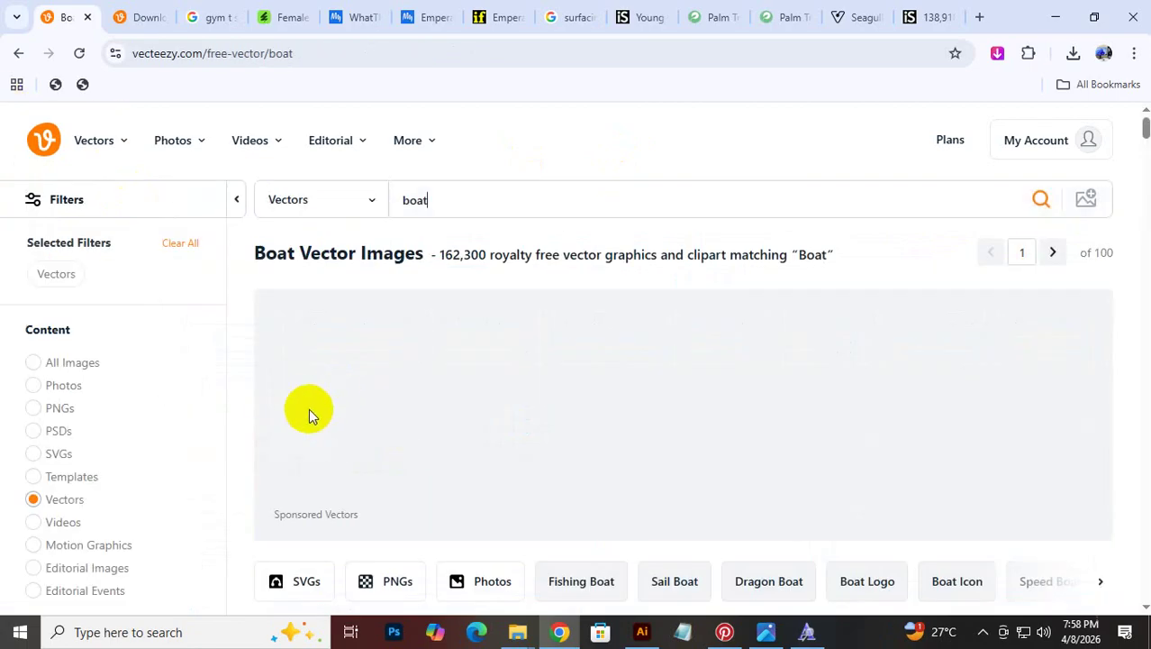
{"action": "scroll", "coordinate": [655, 419], "scroll_direction": "down", "scroll_amount": 6}
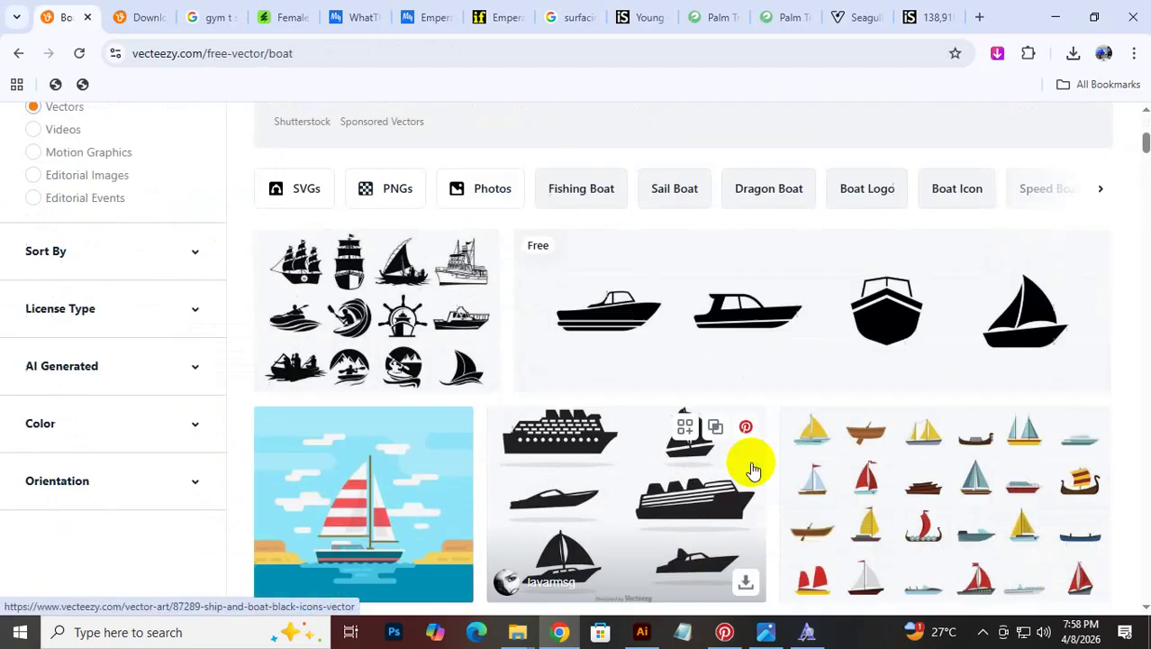
{"action": "scroll", "coordinate": [804, 441], "scroll_direction": "down", "scroll_amount": 4}
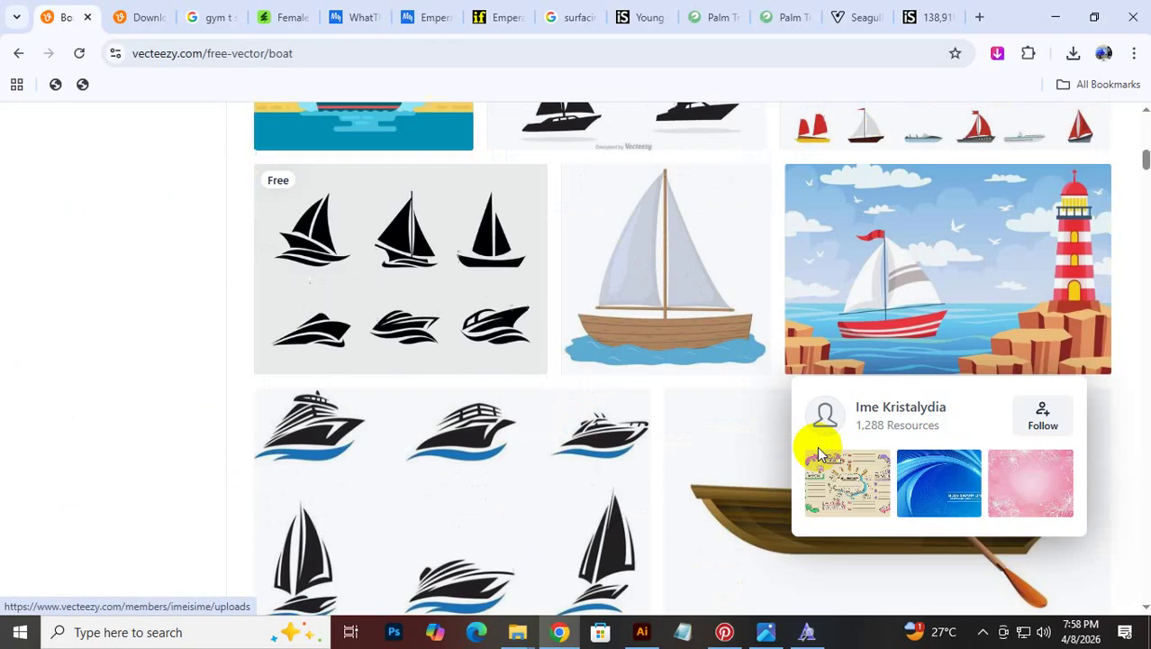
{"action": "scroll", "coordinate": [579, 524], "scroll_direction": "down", "scroll_amount": 4}
{"action": "scroll", "coordinate": [579, 524], "scroll_direction": "down", "scroll_amount": 9}
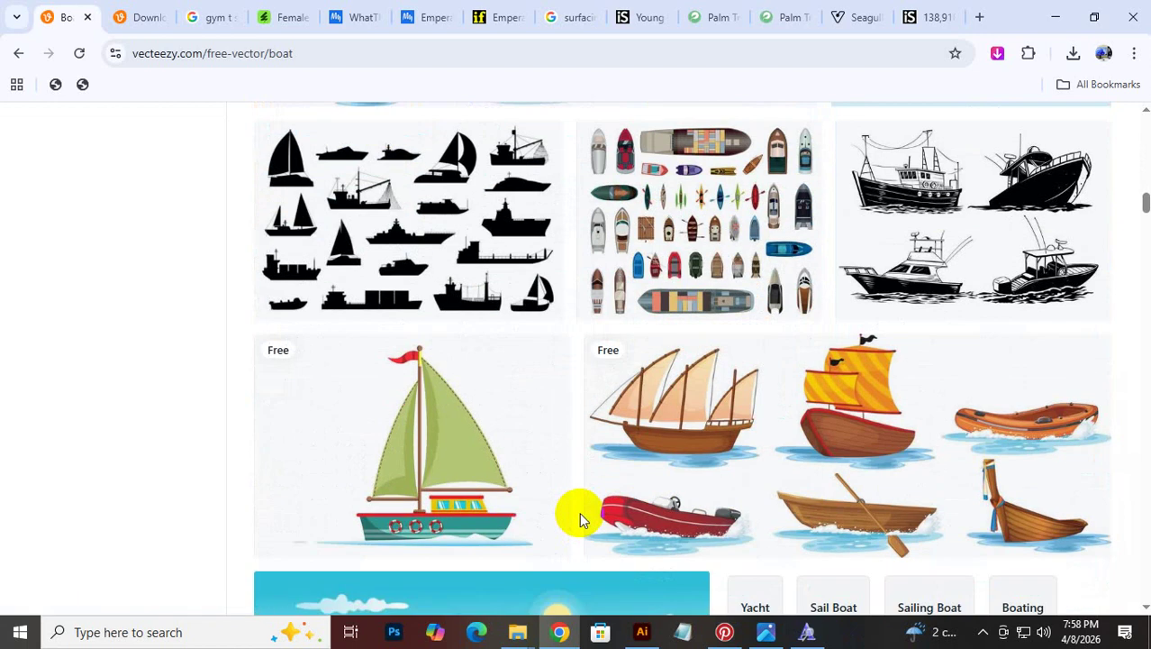
{"action": "scroll", "coordinate": [581, 520], "scroll_direction": "down", "scroll_amount": 3}
{"action": "scroll", "coordinate": [328, 241], "scroll_direction": "up", "scroll_amount": 8}
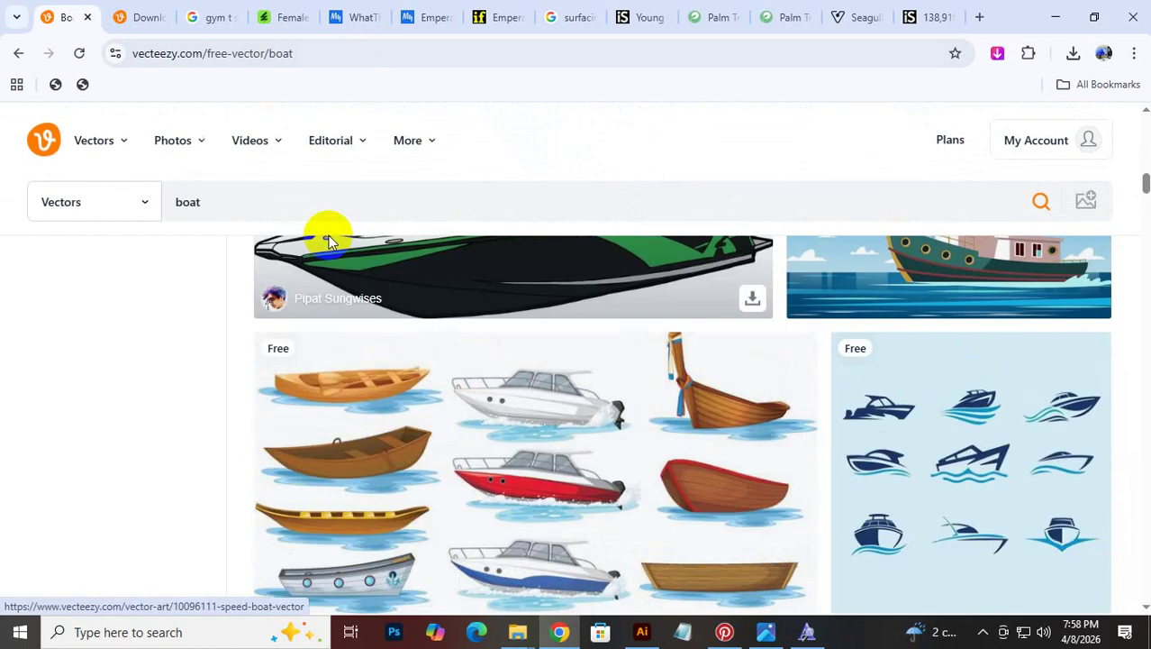
Change the vector query to "sea boat" and run the search
{"action": "scroll", "coordinate": [270, 245], "scroll_direction": "down", "scroll_amount": 3}
{"action": "left_click", "coordinate": [176, 200]}
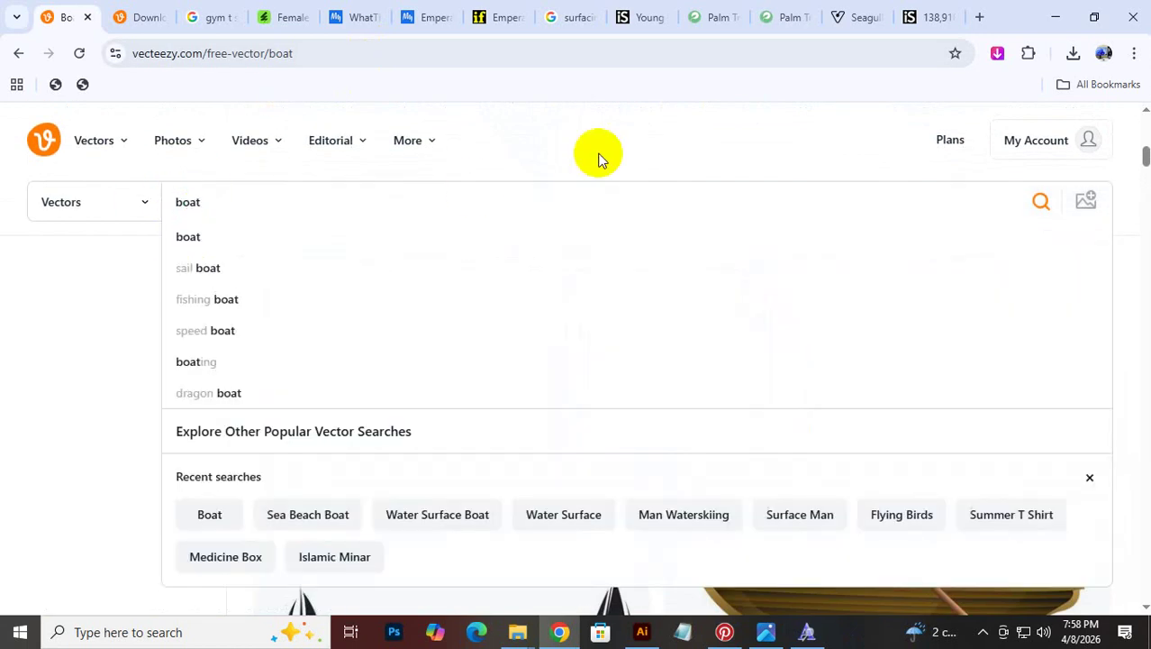
{"action": "type", "text": "sea"}
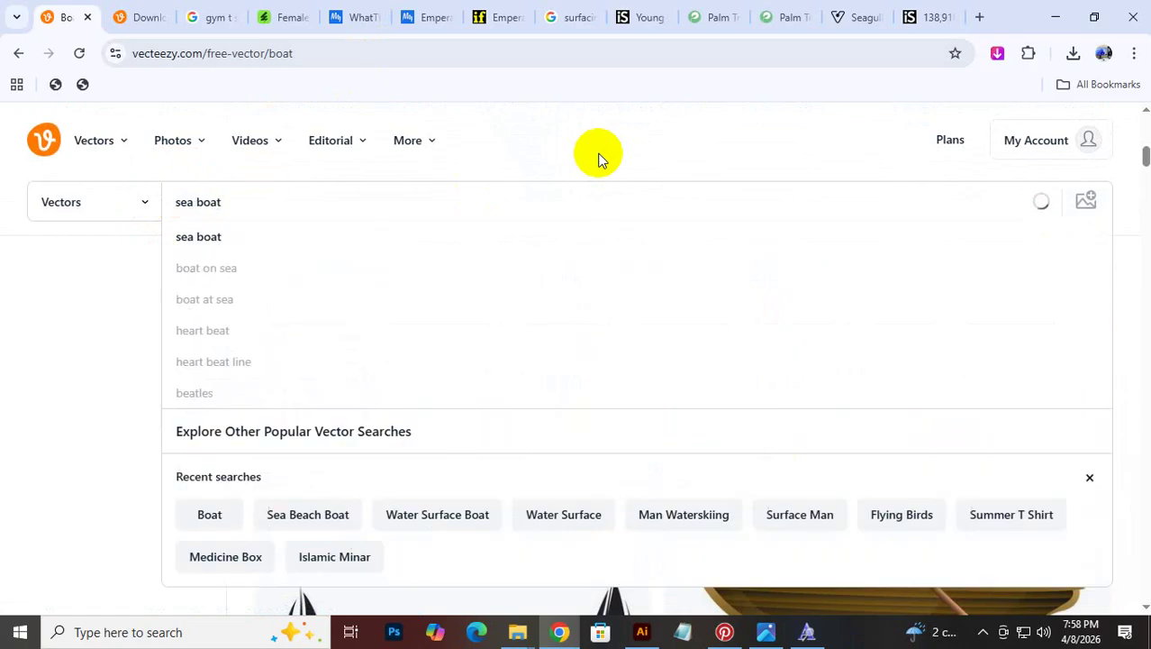
{"action": "key", "text": "Return"}
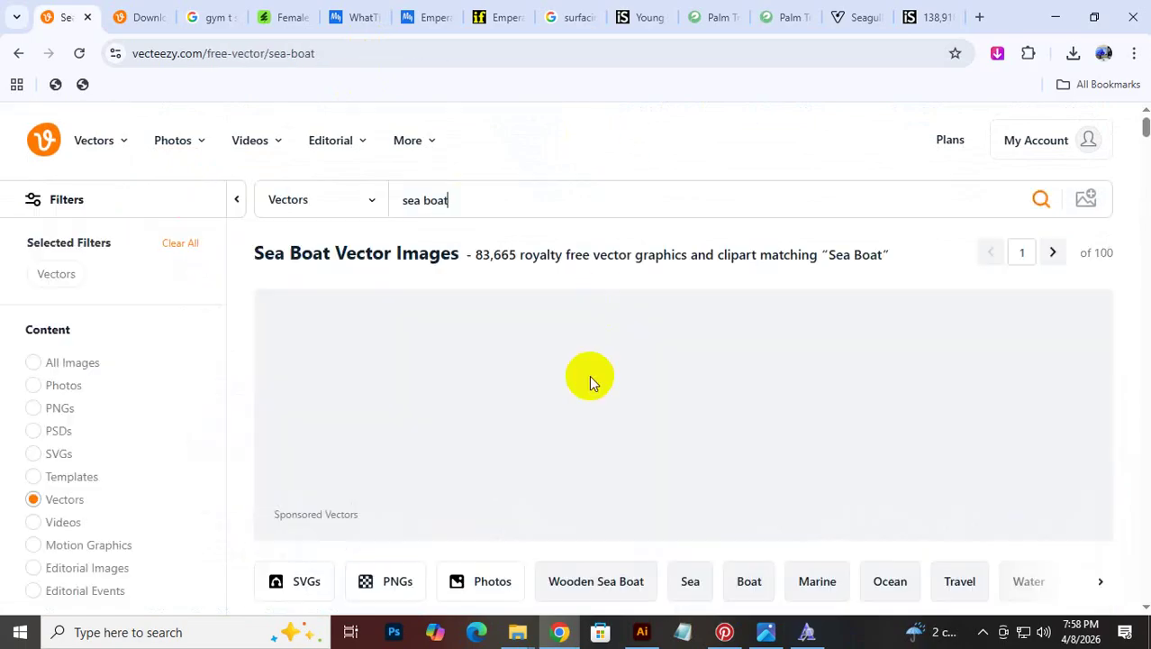
Look through the "sea boat" vector results for a boat illustration or silhouette that suits the design
{"action": "scroll", "coordinate": [586, 370], "scroll_direction": "down", "scroll_amount": 5}
{"action": "scroll", "coordinate": [581, 351], "scroll_direction": "down", "scroll_amount": 8}
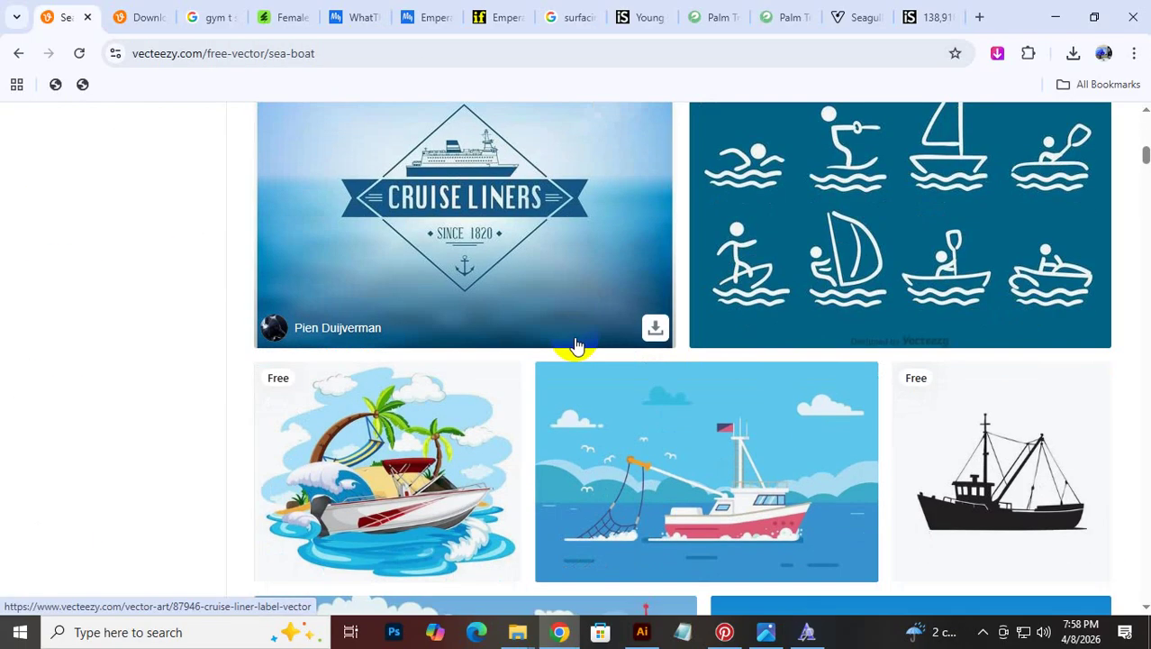
{"action": "scroll", "coordinate": [576, 345], "scroll_direction": "down", "scroll_amount": 10}
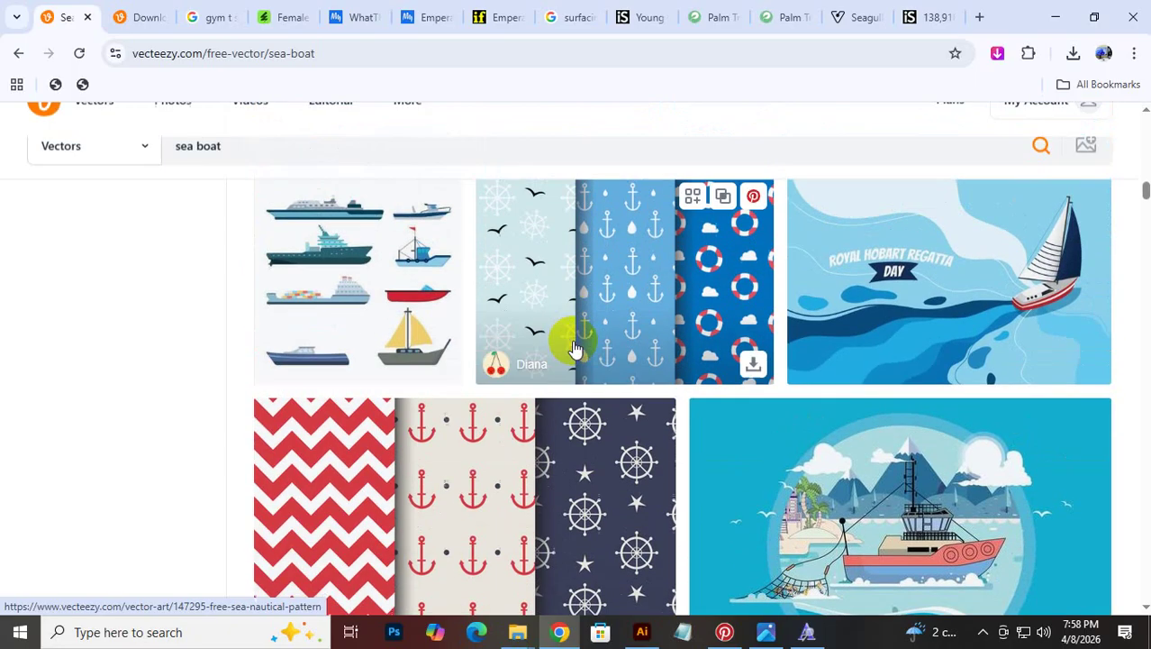
{"action": "scroll", "coordinate": [721, 469], "scroll_direction": "down", "scroll_amount": 3}
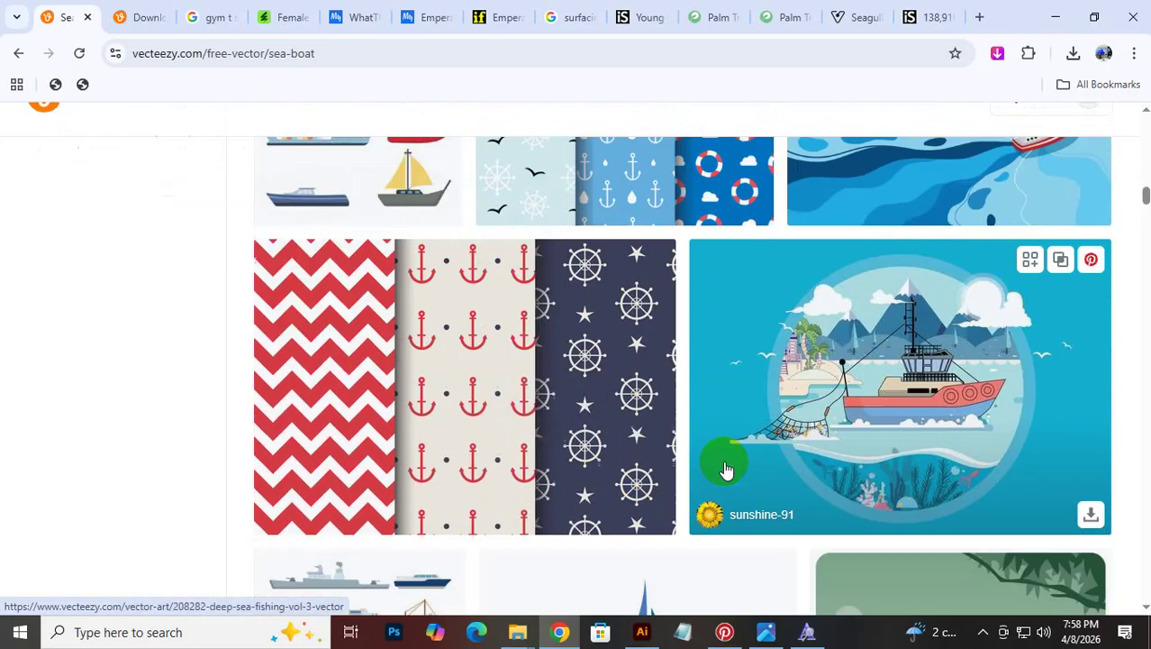
{"action": "scroll", "coordinate": [725, 470], "scroll_direction": "down", "scroll_amount": 7}
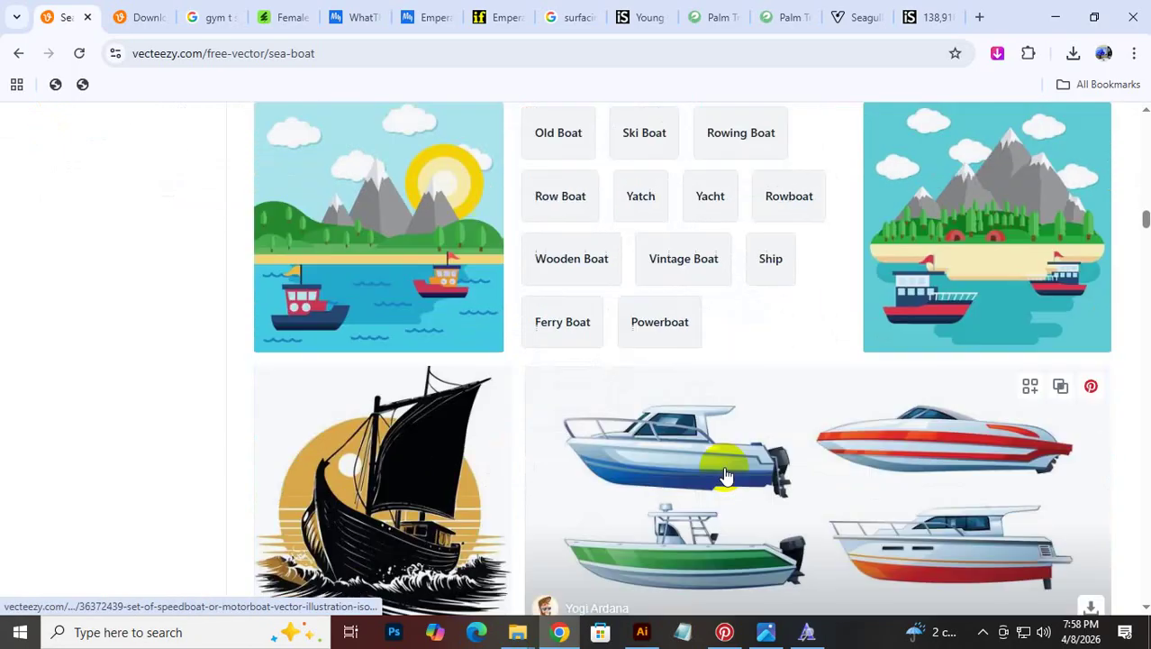
{"action": "scroll", "coordinate": [727, 475], "scroll_direction": "down", "scroll_amount": 4}
{"action": "scroll", "coordinate": [726, 470], "scroll_direction": "down", "scroll_amount": 5}
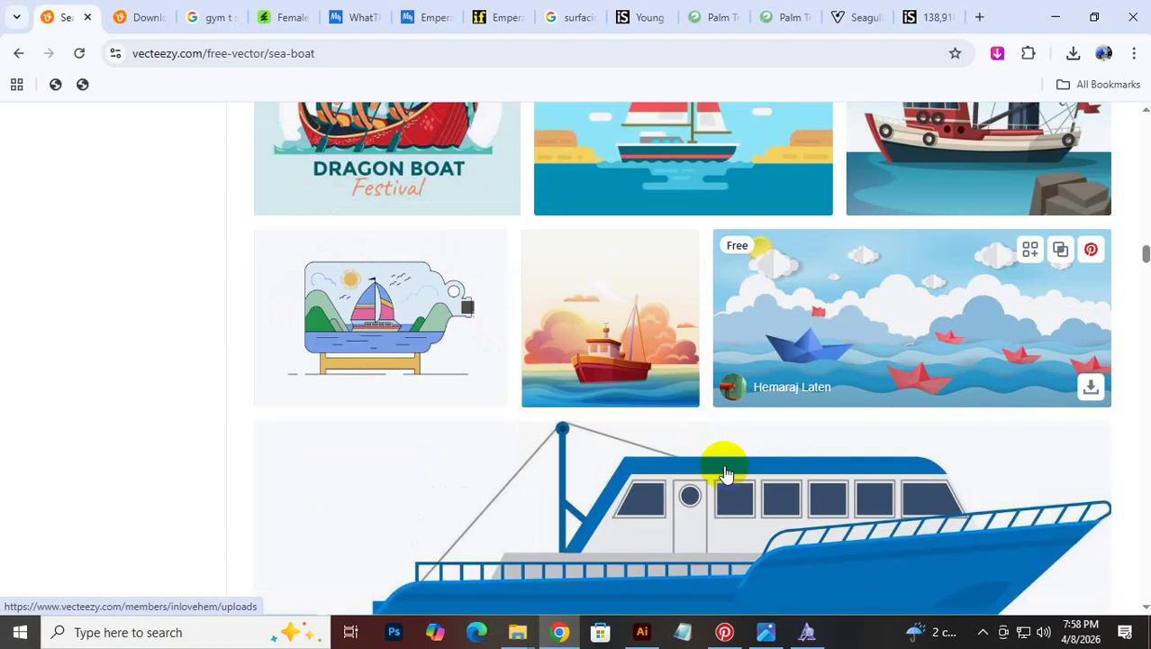
{"action": "scroll", "coordinate": [727, 471], "scroll_direction": "up", "scroll_amount": 8}
{"action": "scroll", "coordinate": [277, 245], "scroll_direction": "up", "scroll_amount": 7}
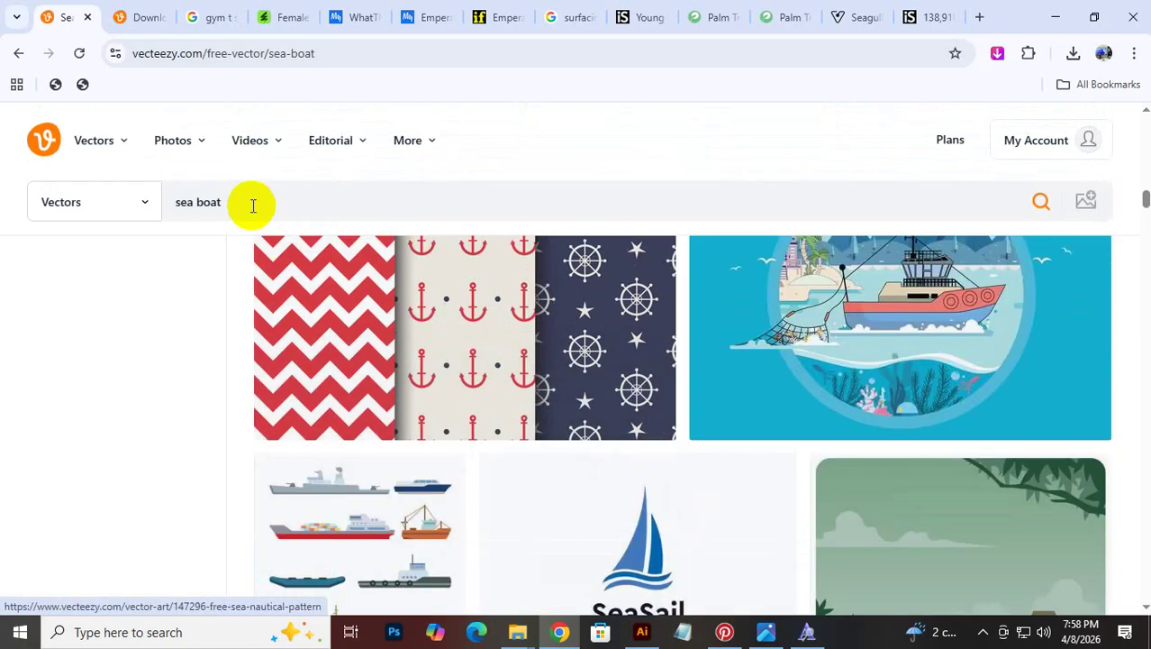
Look through the Google image results for "surfacing boat man", and return to the Vecteezy "sea boat" results
{"action": "left_click", "coordinate": [583, 16]}
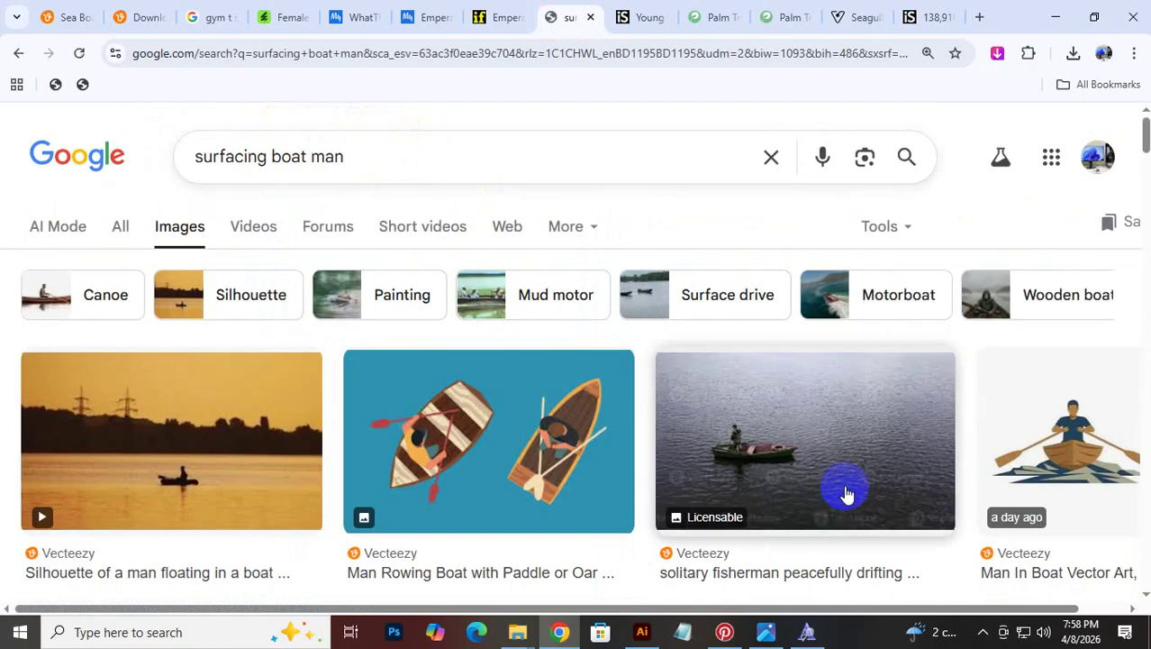
{"action": "scroll", "coordinate": [844, 486], "scroll_direction": "down", "scroll_amount": 6}
{"action": "scroll", "coordinate": [846, 488], "scroll_direction": "down", "scroll_amount": 8}
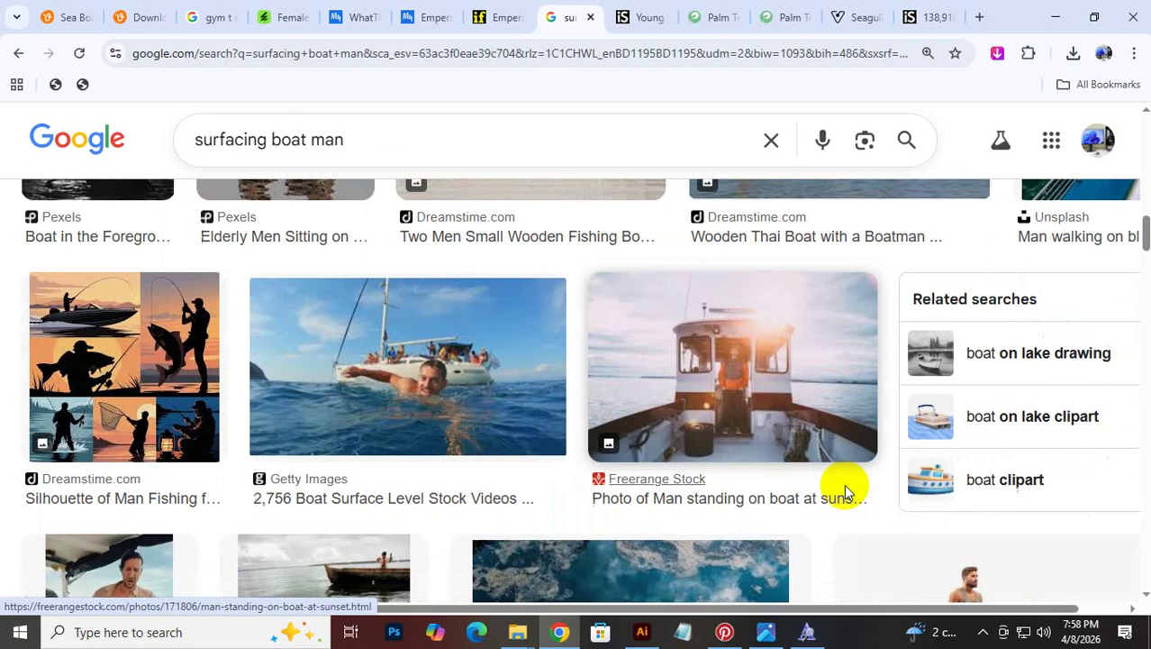
{"action": "scroll", "coordinate": [846, 492], "scroll_direction": "up", "scroll_amount": 3}
{"action": "scroll", "coordinate": [845, 486], "scroll_direction": "down", "scroll_amount": 3}
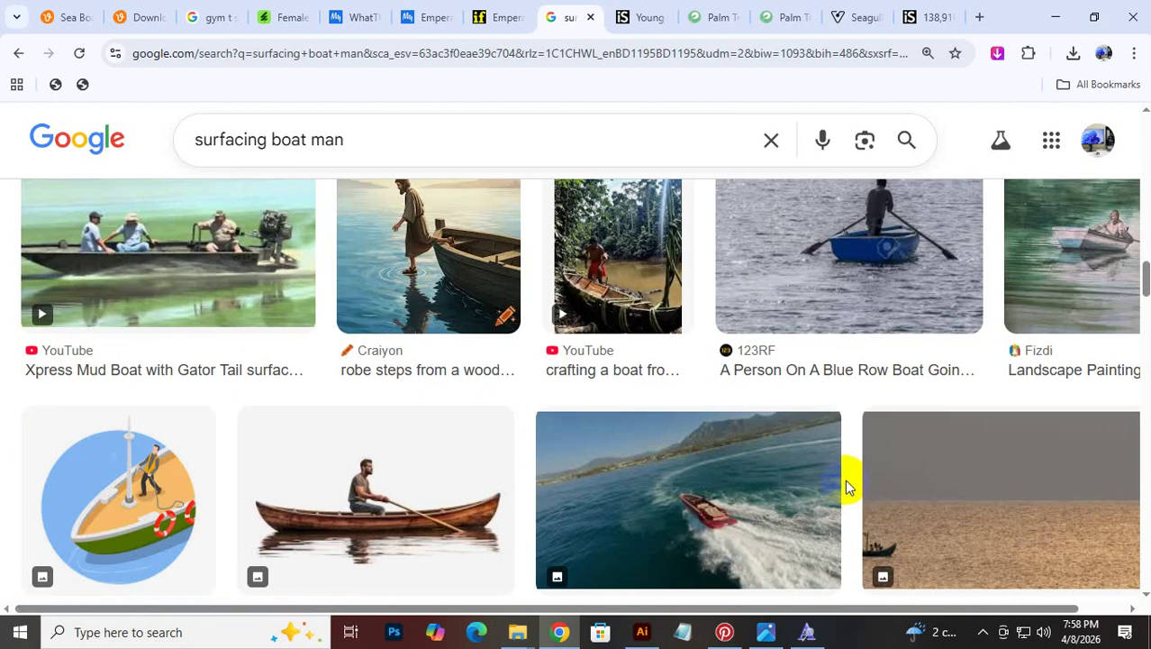
{"action": "scroll", "coordinate": [856, 455], "scroll_direction": "down", "scroll_amount": 5}
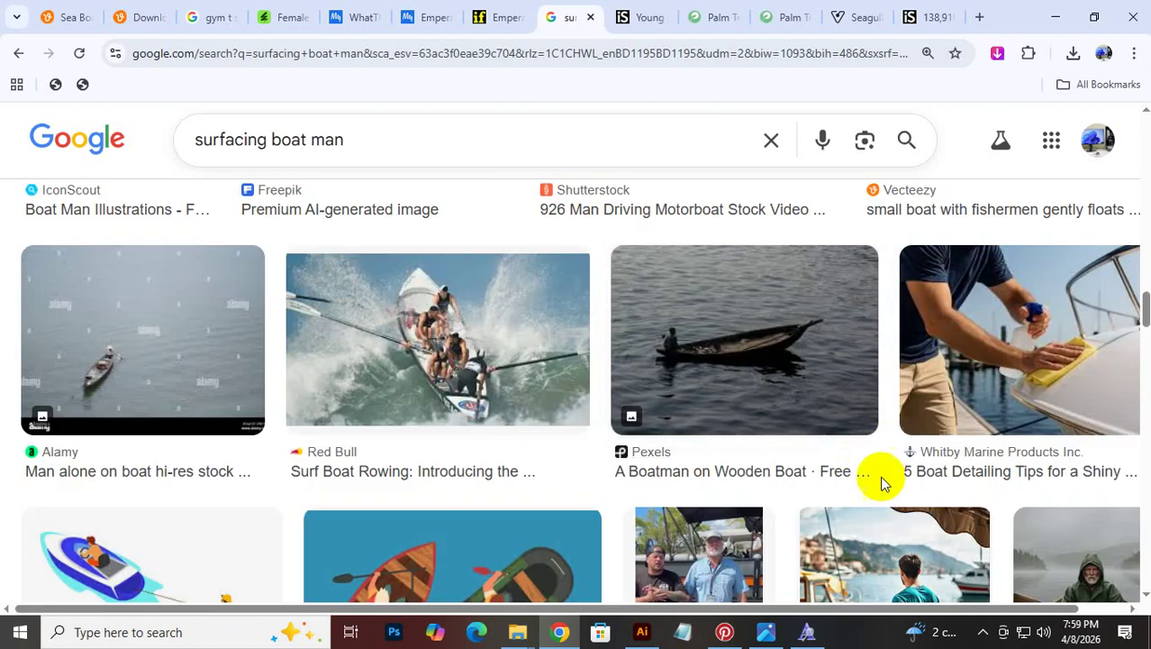
{"action": "scroll", "coordinate": [865, 451], "scroll_direction": "down", "scroll_amount": 3}
{"action": "scroll", "coordinate": [838, 399], "scroll_direction": "down", "scroll_amount": 3}
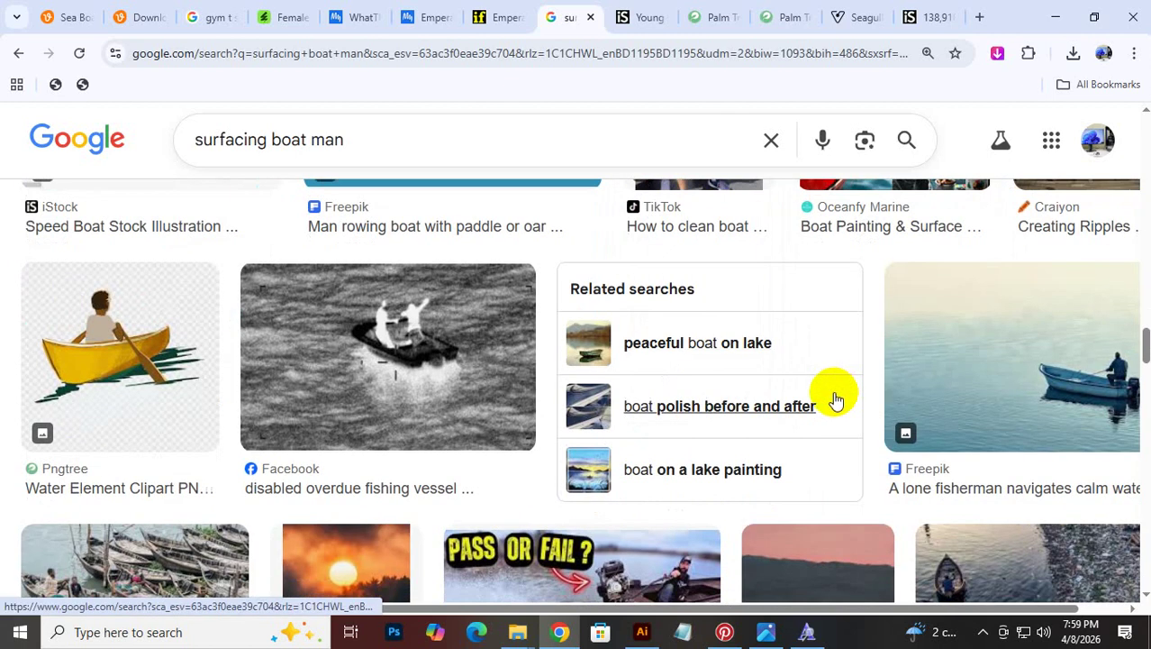
{"action": "scroll", "coordinate": [834, 401], "scroll_direction": "down", "scroll_amount": 3}
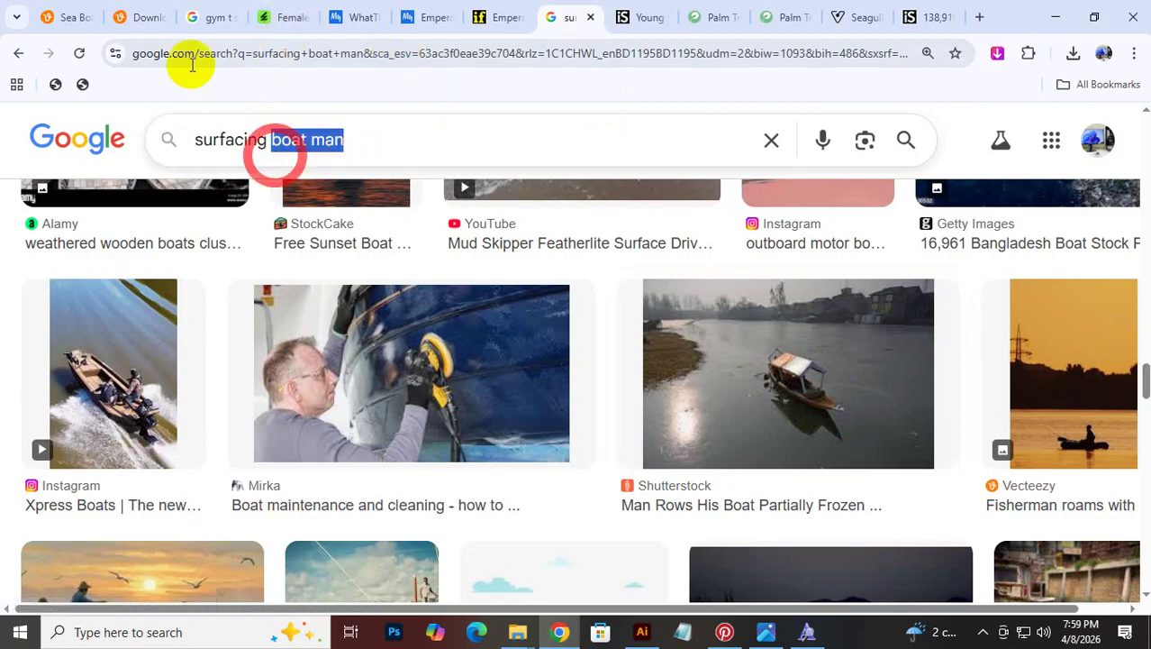
{"action": "left_click", "coordinate": [149, 16]}
{"action": "left_click", "coordinate": [49, 11]}
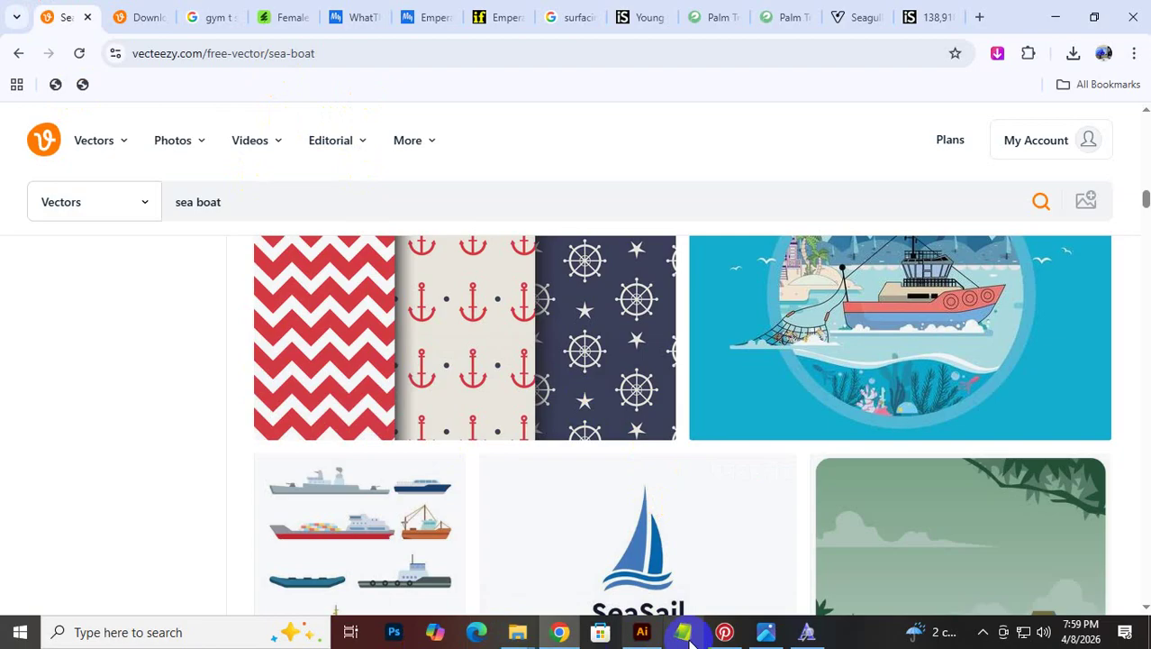
Switch to the summer T-shirt reference image in Photos, capture the larger surfer silhouette with its surfboard, and save the screenshot as a JPEG on the Desktop
{"action": "left_click", "coordinate": [765, 630]}
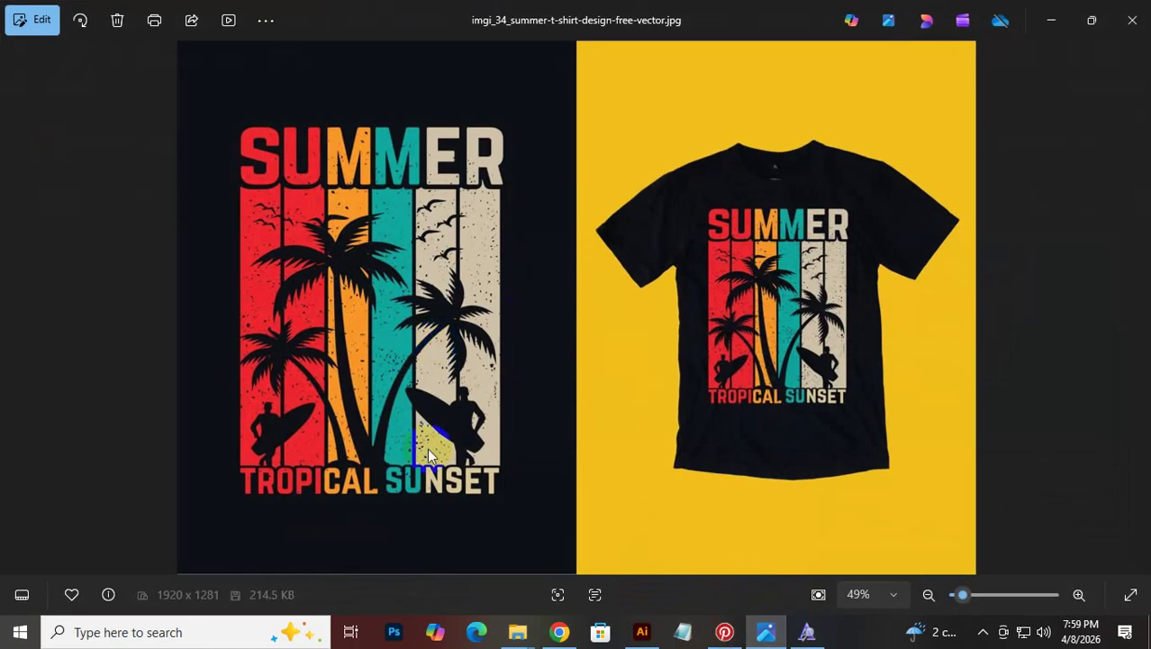
{"action": "left_click", "coordinate": [983, 633]}
{"action": "left_click", "coordinate": [983, 597]}
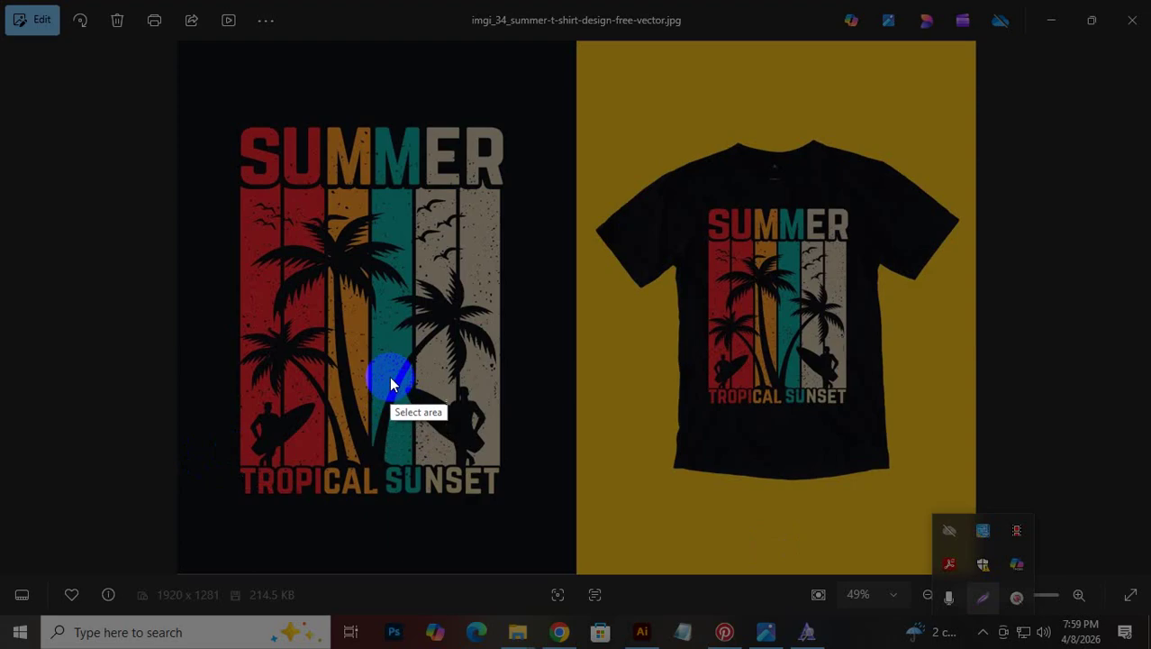
{"action": "left_click_drag", "start_coordinate": [399, 377], "coordinate": [494, 470]}
{"action": "left_click", "coordinate": [458, 488]}
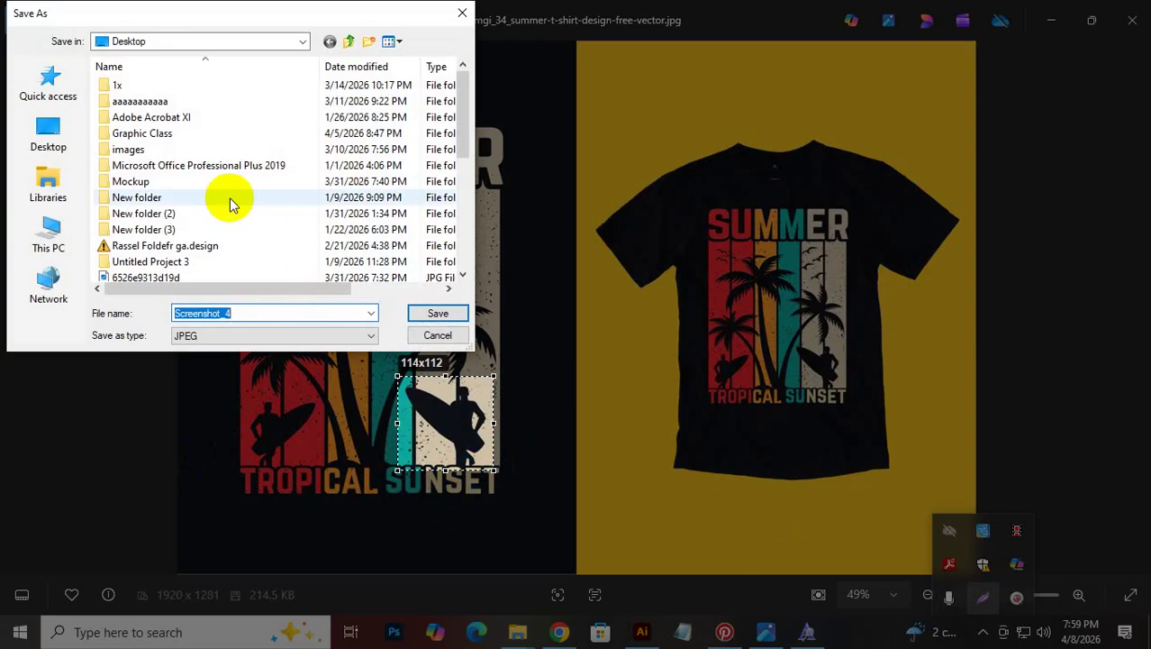
{"action": "left_click", "coordinate": [48, 135]}
{"action": "left_click", "coordinate": [437, 313]}
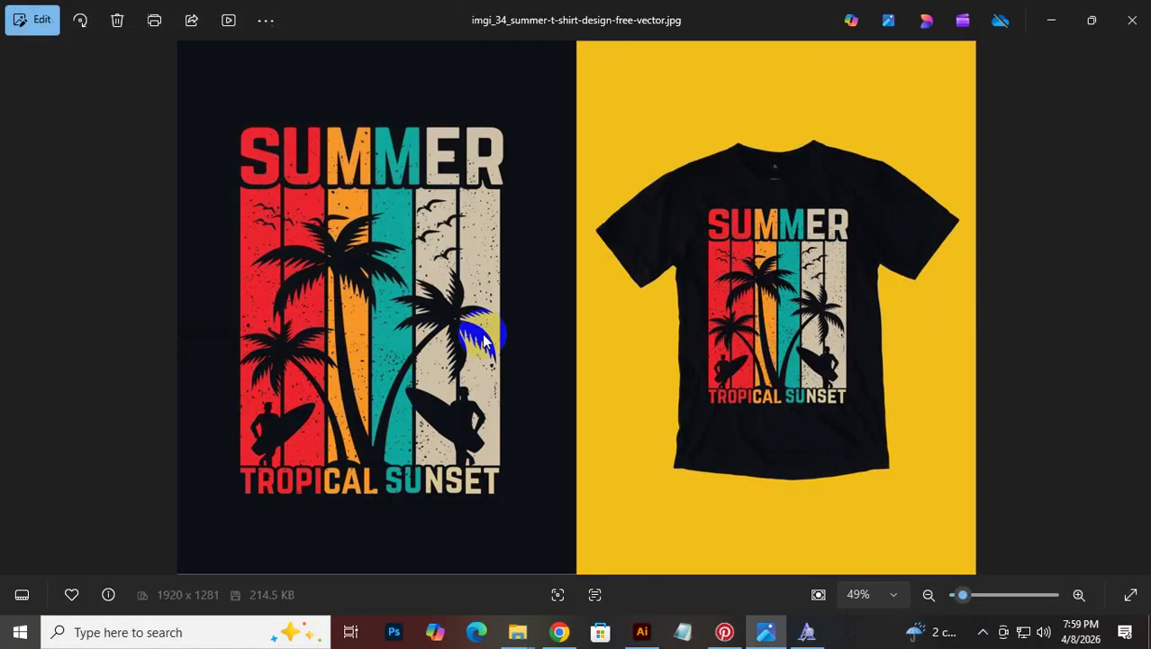
Switch to Chrome and run a Google Lens image search with the Screenshot_4 file from the Desktop
{"action": "left_click", "coordinate": [559, 632]}
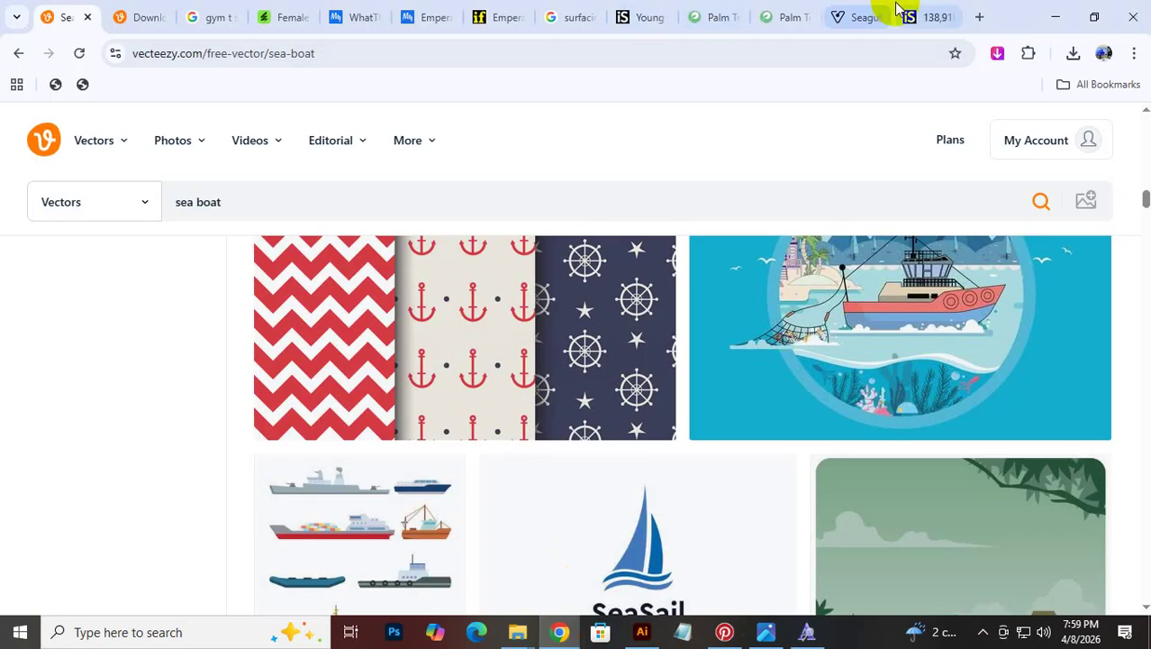
{"action": "left_click", "coordinate": [584, 26]}
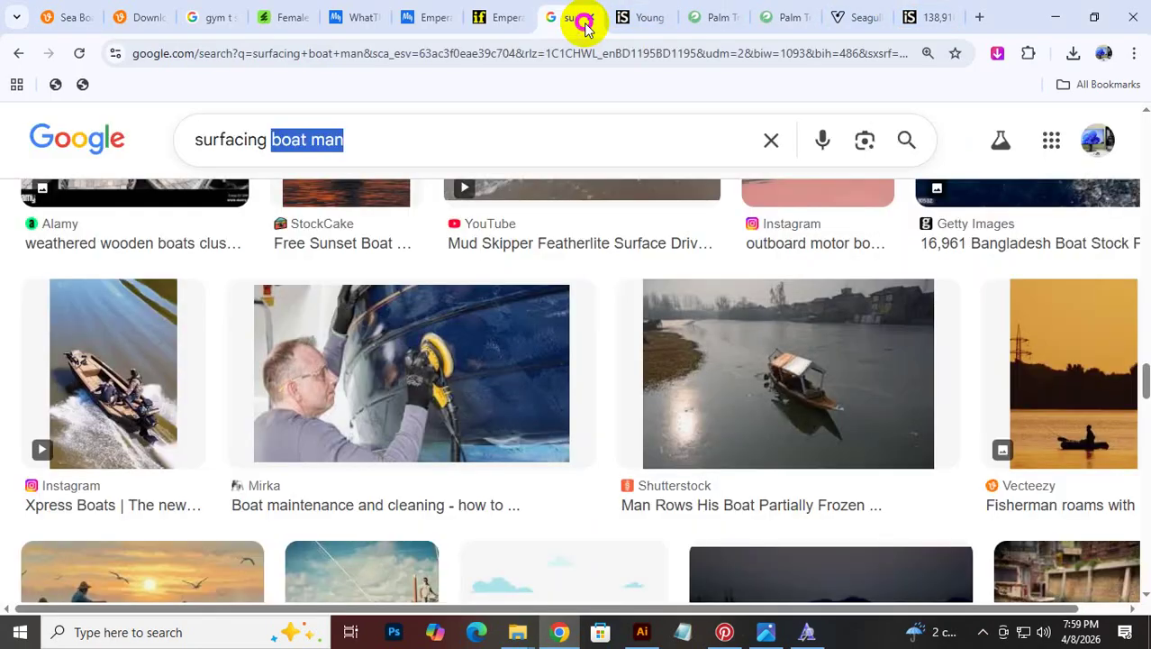
{"action": "left_click", "coordinate": [867, 137]}
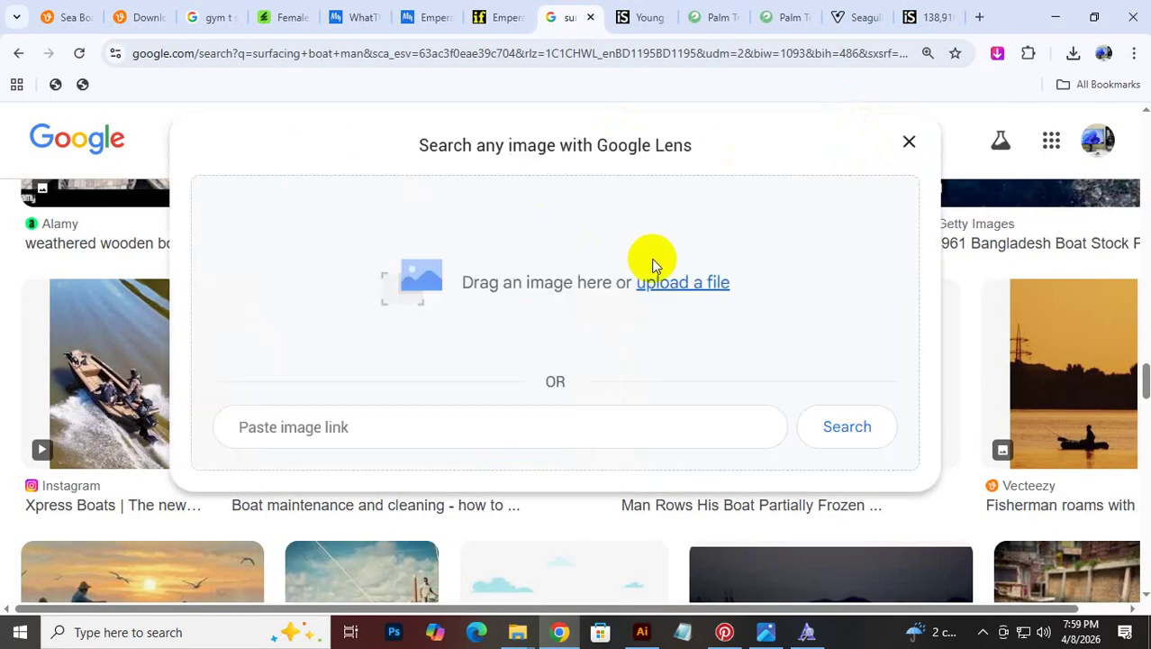
{"action": "left_click", "coordinate": [655, 285]}
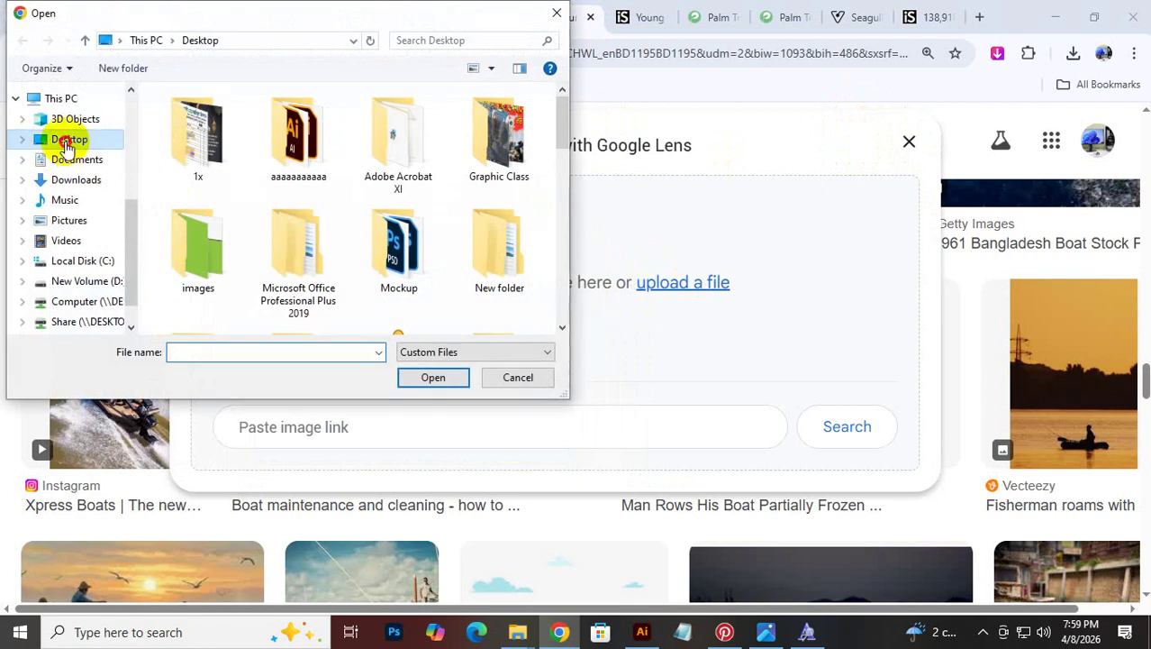
{"action": "scroll", "coordinate": [464, 180], "scroll_direction": "down", "scroll_amount": 3}
{"action": "scroll", "coordinate": [406, 234], "scroll_direction": "down", "scroll_amount": 5}
{"action": "scroll", "coordinate": [352, 285], "scroll_direction": "up", "scroll_amount": 2}
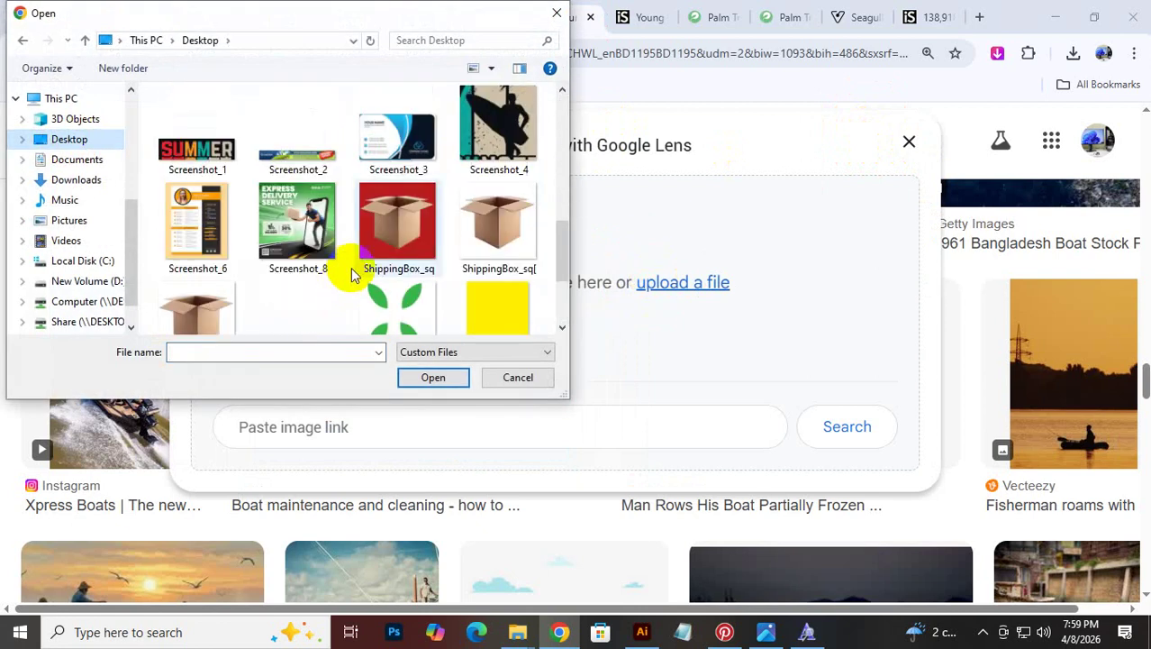
{"action": "double_click", "coordinate": [487, 126]}
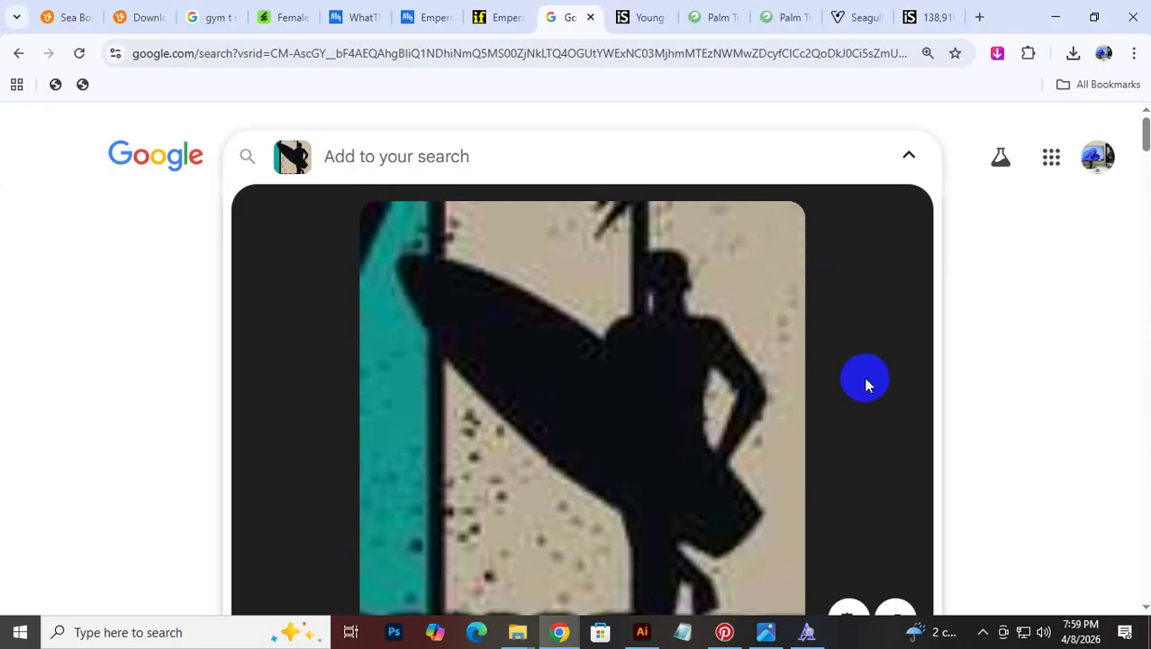
Look through the visually similar image results for a silhouette of a surfer holding a surfboard
{"action": "scroll", "coordinate": [775, 379], "scroll_direction": "down", "scroll_amount": 3}
{"action": "scroll", "coordinate": [685, 433], "scroll_direction": "up", "scroll_amount": 3}
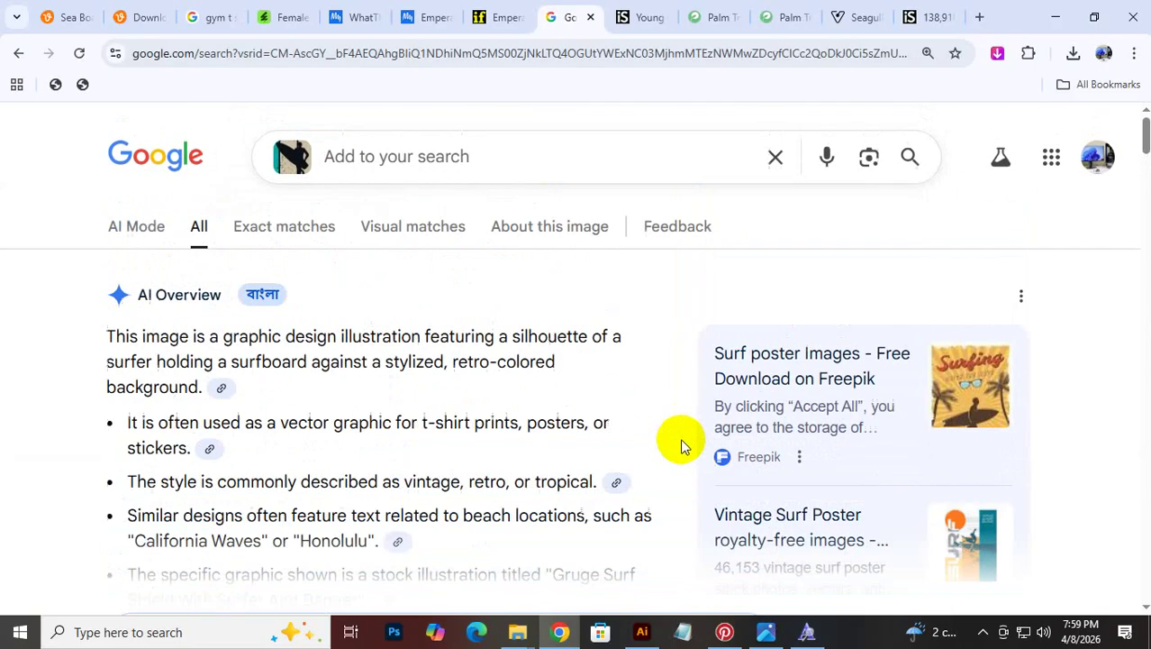
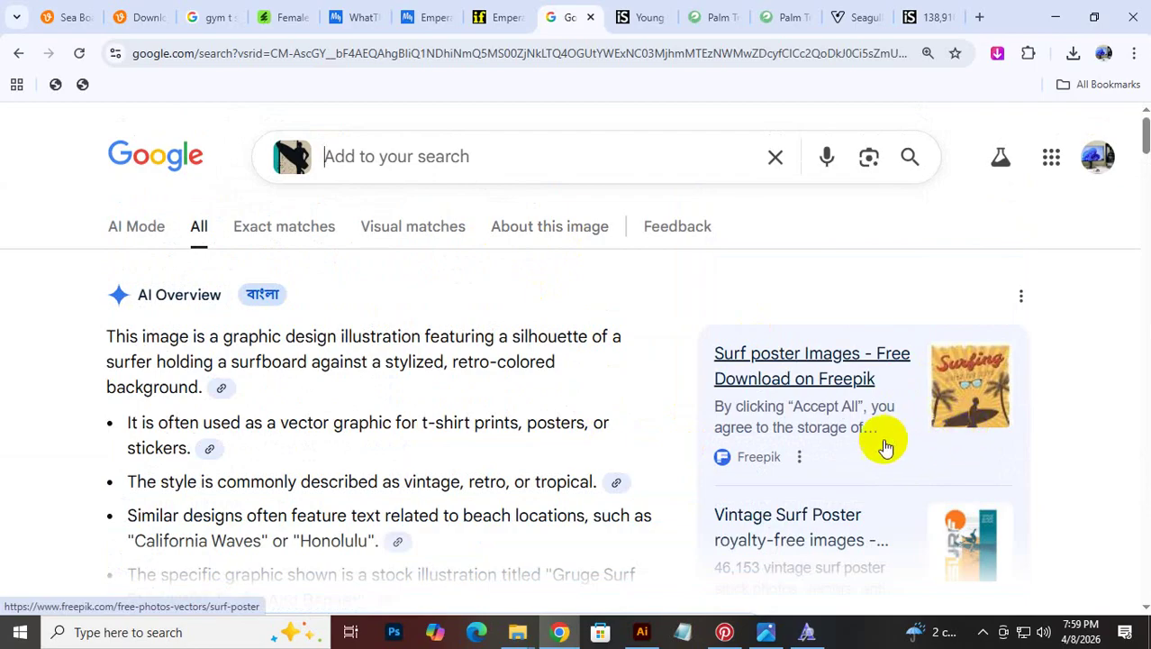
{"action": "scroll", "coordinate": [873, 460], "scroll_direction": "down", "scroll_amount": 5}
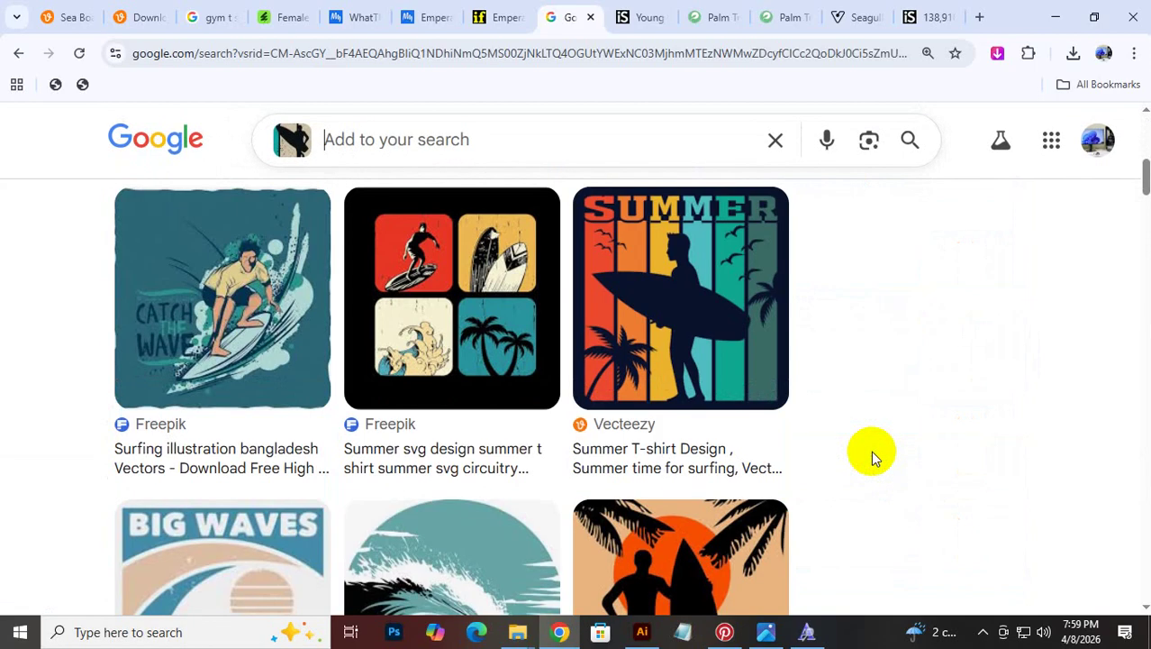
{"action": "scroll", "coordinate": [785, 473], "scroll_direction": "down", "scroll_amount": 1}
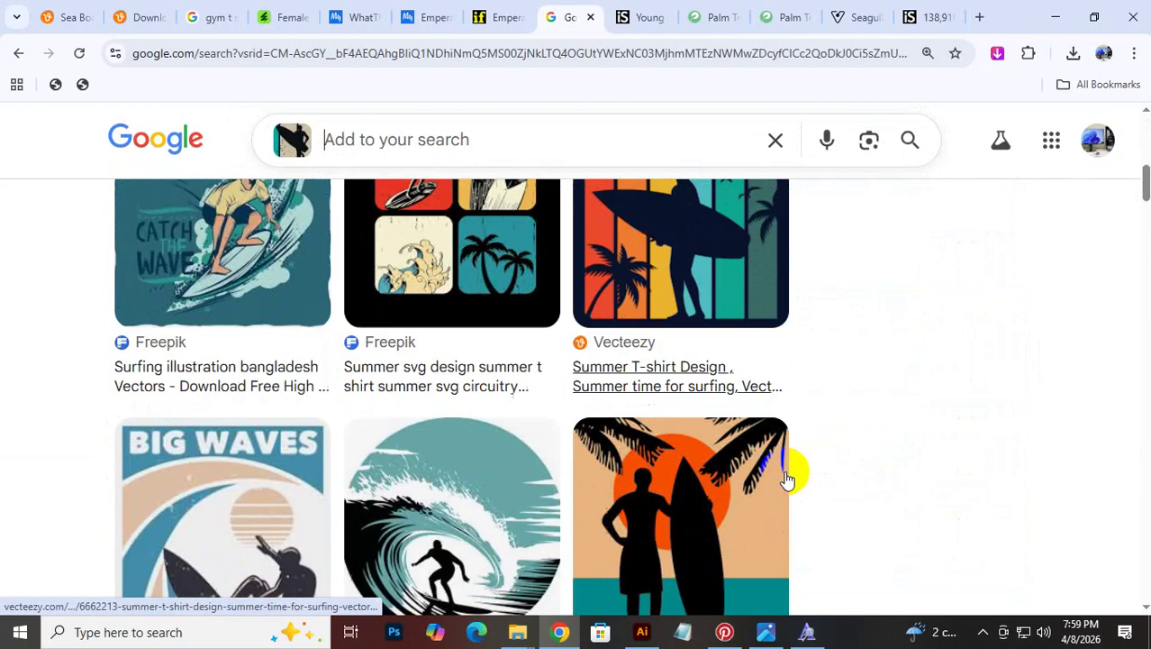
{"action": "scroll", "coordinate": [786, 480], "scroll_direction": "down", "scroll_amount": 4}
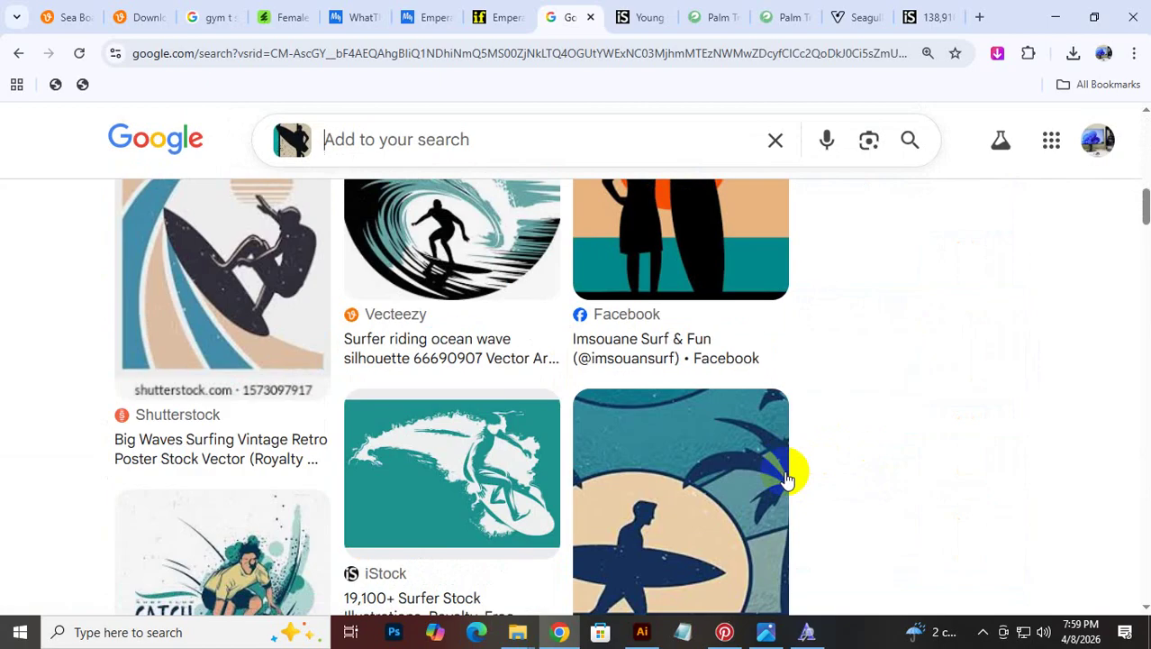
{"action": "scroll", "coordinate": [786, 479], "scroll_direction": "down", "scroll_amount": 10}
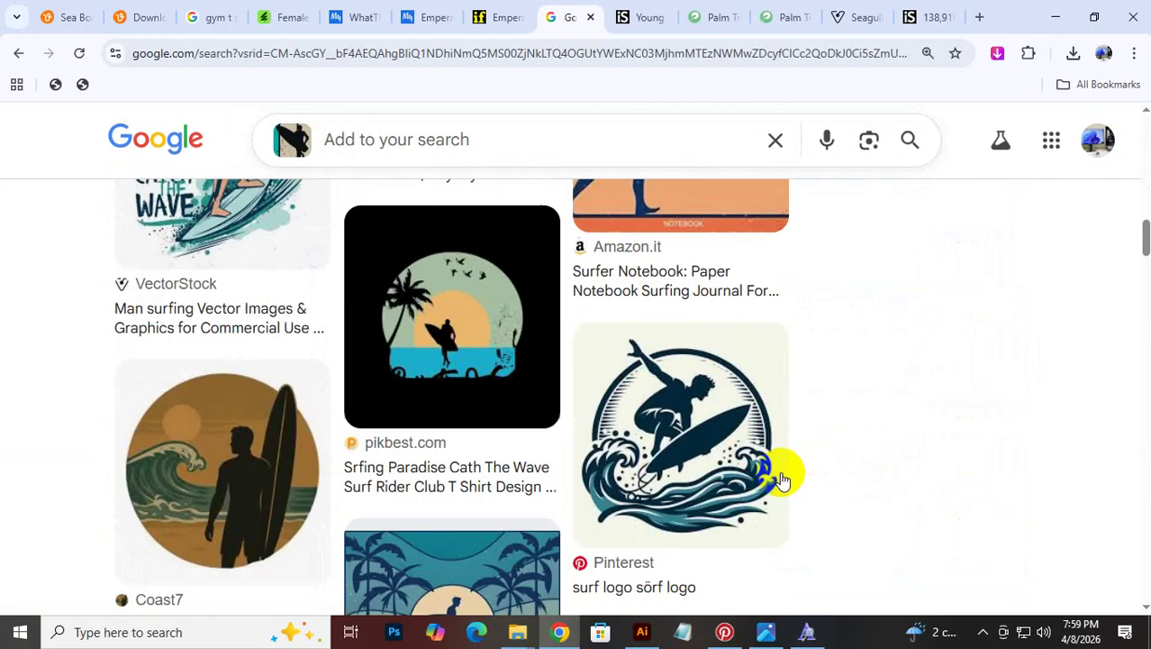
{"action": "scroll", "coordinate": [783, 480], "scroll_direction": "down", "scroll_amount": 10}
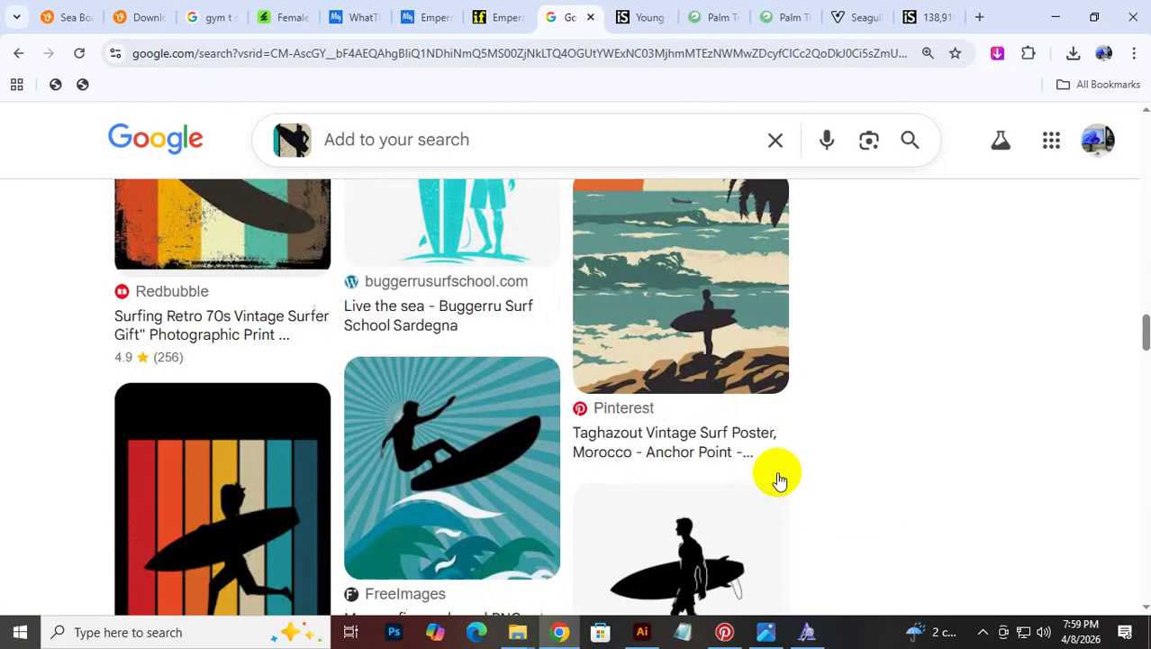
Open the source page of the "Live the sea" Buggerru Surf School image result
{"action": "left_click", "coordinate": [467, 331]}
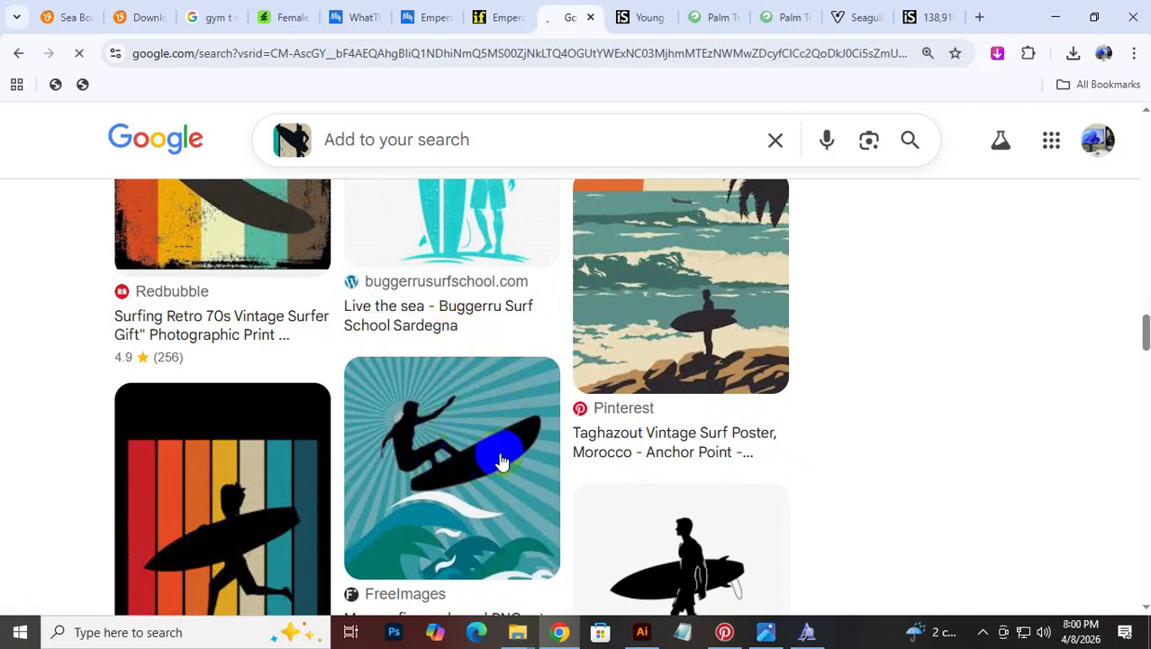
{"action": "scroll", "coordinate": [501, 456], "scroll_direction": "down", "scroll_amount": 2}
{"action": "left_click", "coordinate": [665, 587]}
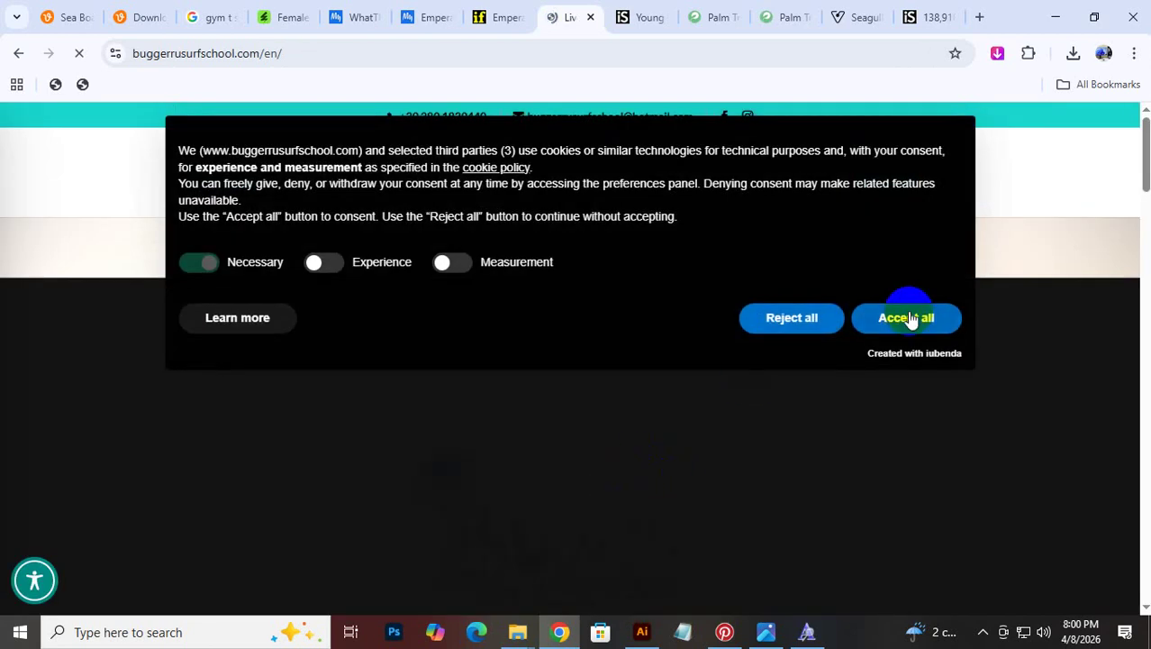
Accept all cookies on the surf school site, look over its homepage, and return to the Google image results
{"action": "left_click", "coordinate": [901, 318]}
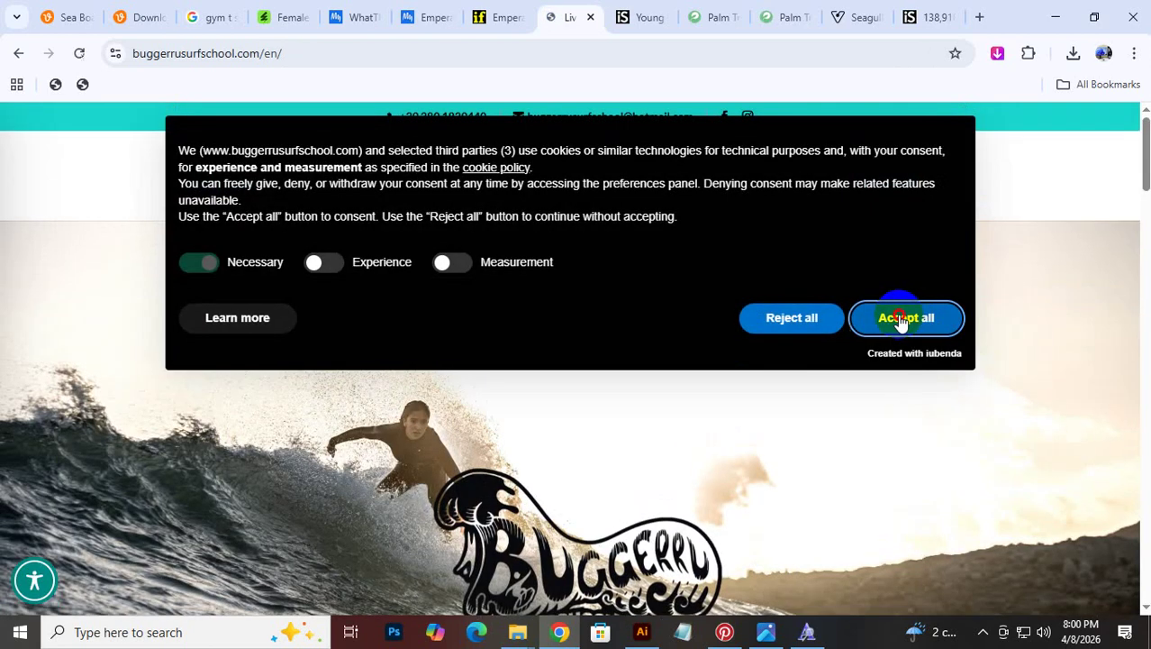
{"action": "scroll", "coordinate": [450, 224], "scroll_direction": "down", "scroll_amount": 8}
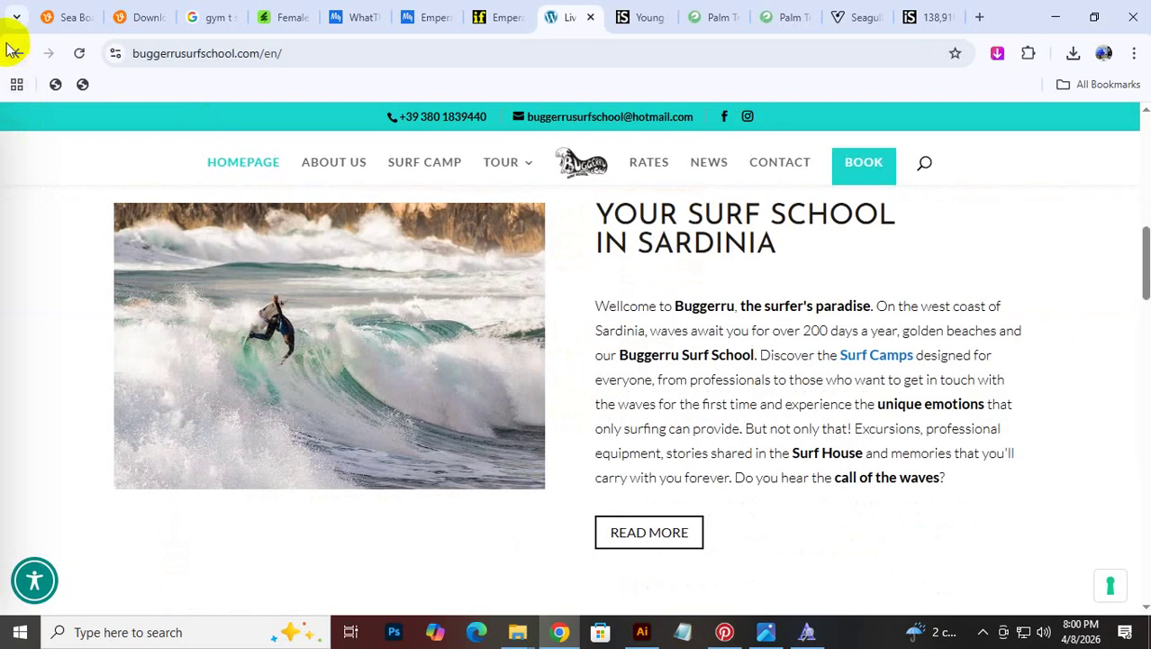
{"action": "left_click", "coordinate": [9, 47]}
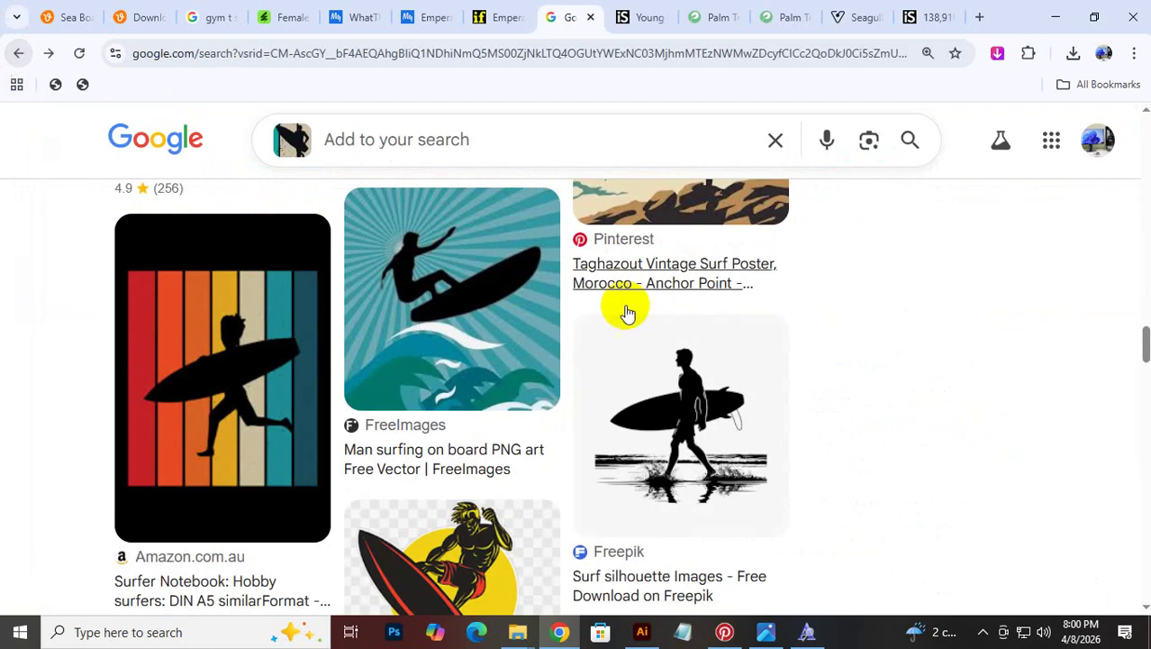
Open the Freepik "Surf silhouette Images" result and close the unneeded tab just before it
{"action": "left_click", "coordinate": [639, 565]}
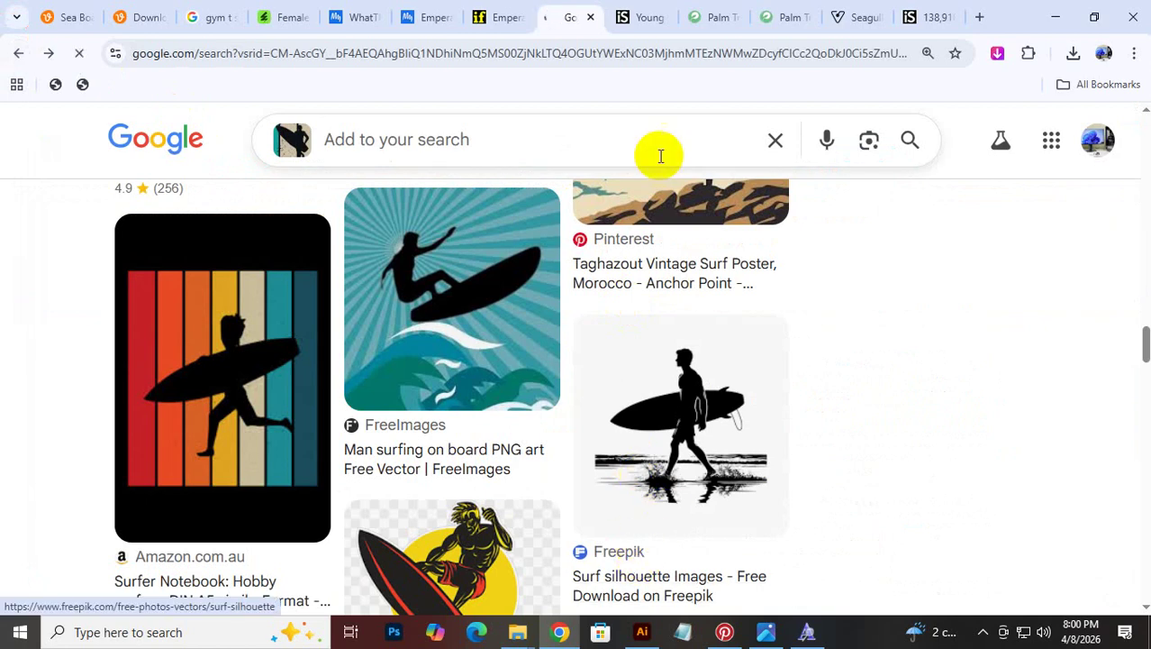
{"action": "left_click", "coordinate": [508, 17]}
{"action": "left_click", "coordinate": [520, 17]}
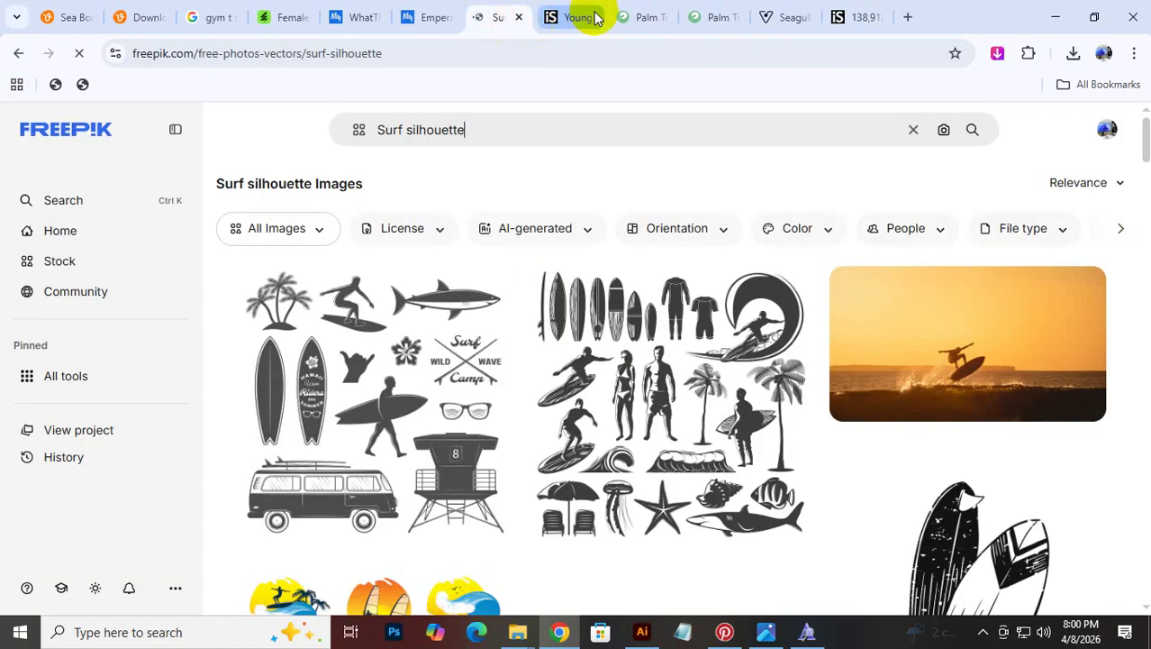
{"action": "left_click", "coordinate": [586, 18]}
{"action": "left_click", "coordinate": [507, 17]}
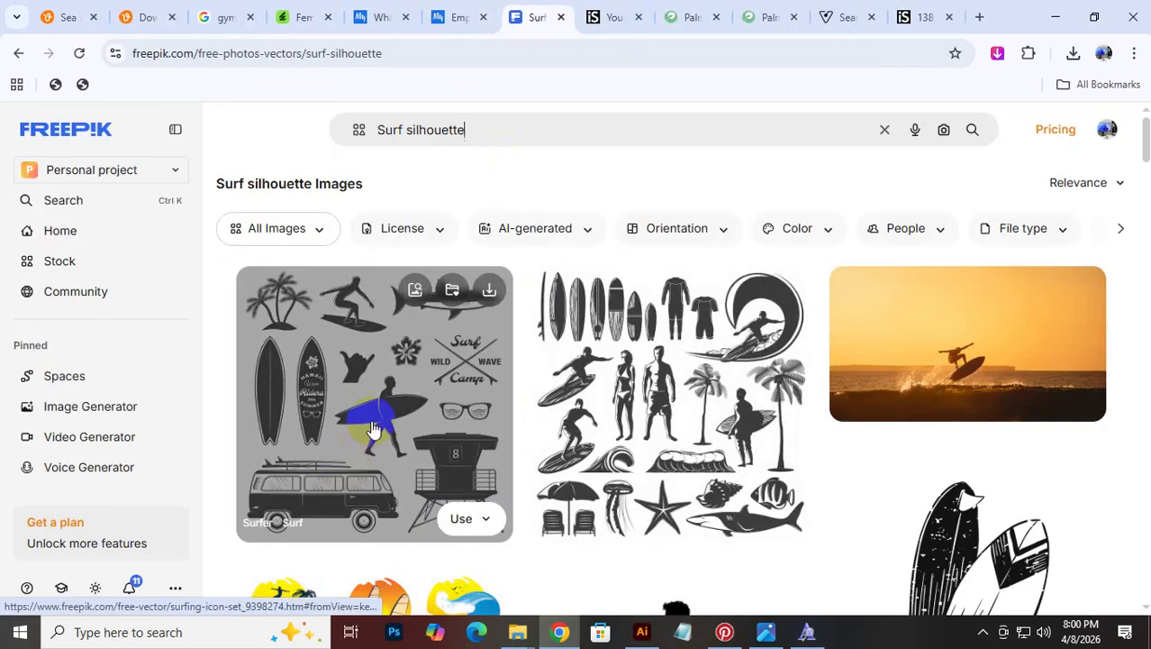
Compare the Freepik surf silhouettes with the T-shirt design in Illustrator, and open the vector of a standing surfer beside an upright surfboard
{"action": "scroll", "coordinate": [766, 383], "scroll_direction": "down", "scroll_amount": 3}
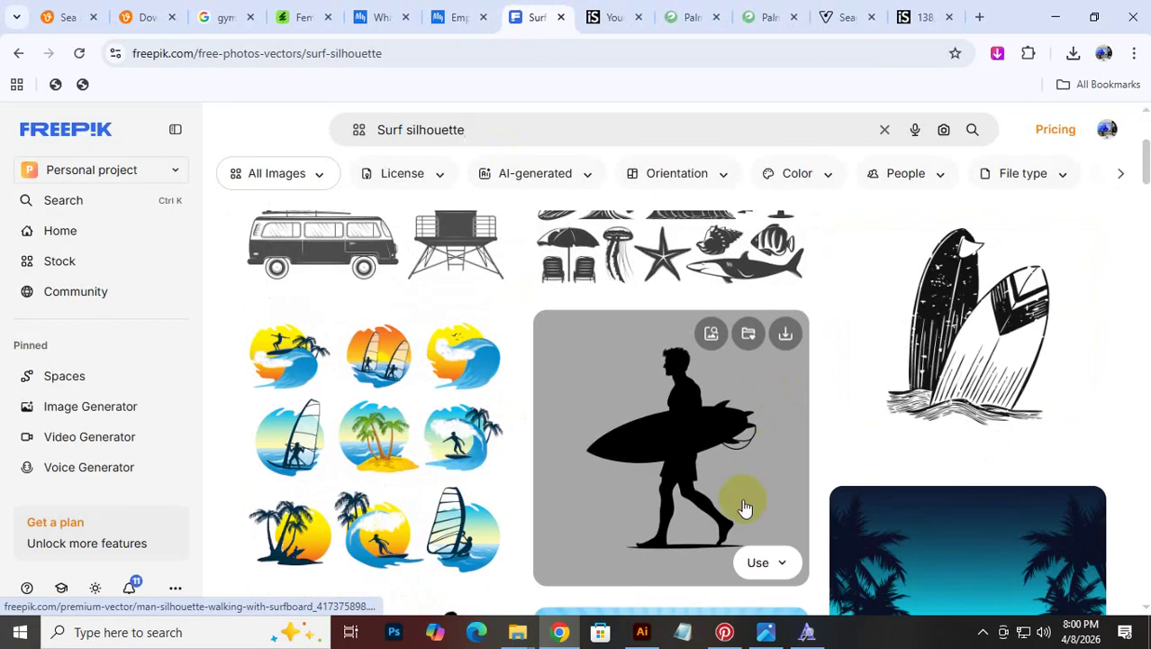
{"action": "scroll", "coordinate": [720, 532], "scroll_direction": "down", "scroll_amount": 4}
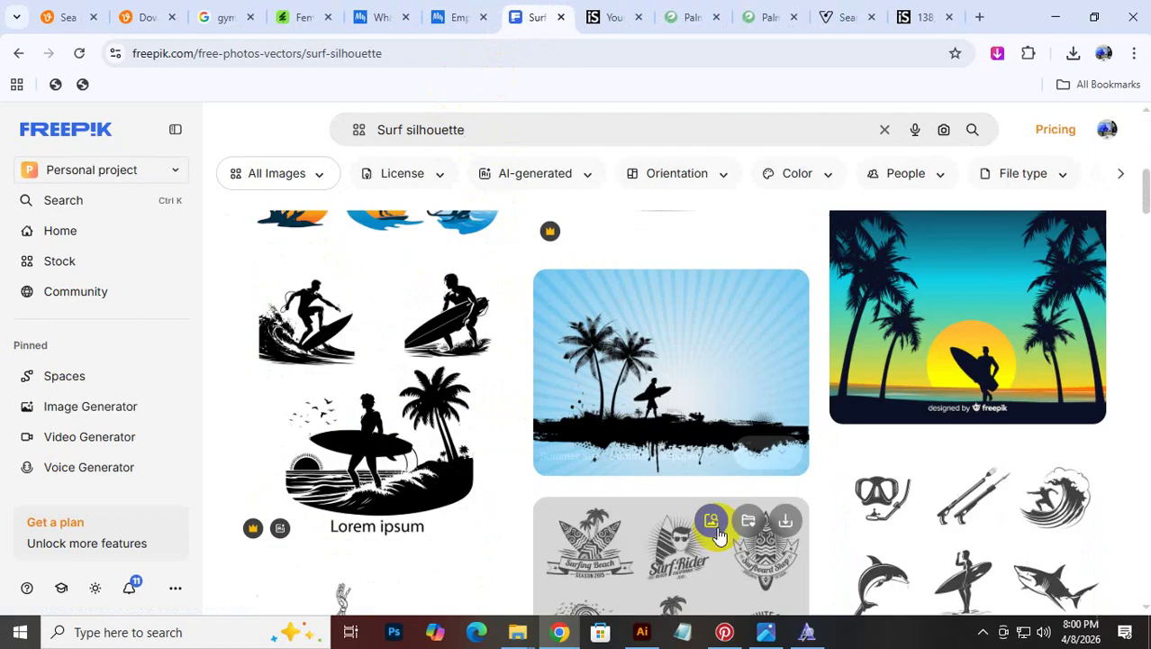
{"action": "scroll", "coordinate": [721, 531], "scroll_direction": "down", "scroll_amount": 8}
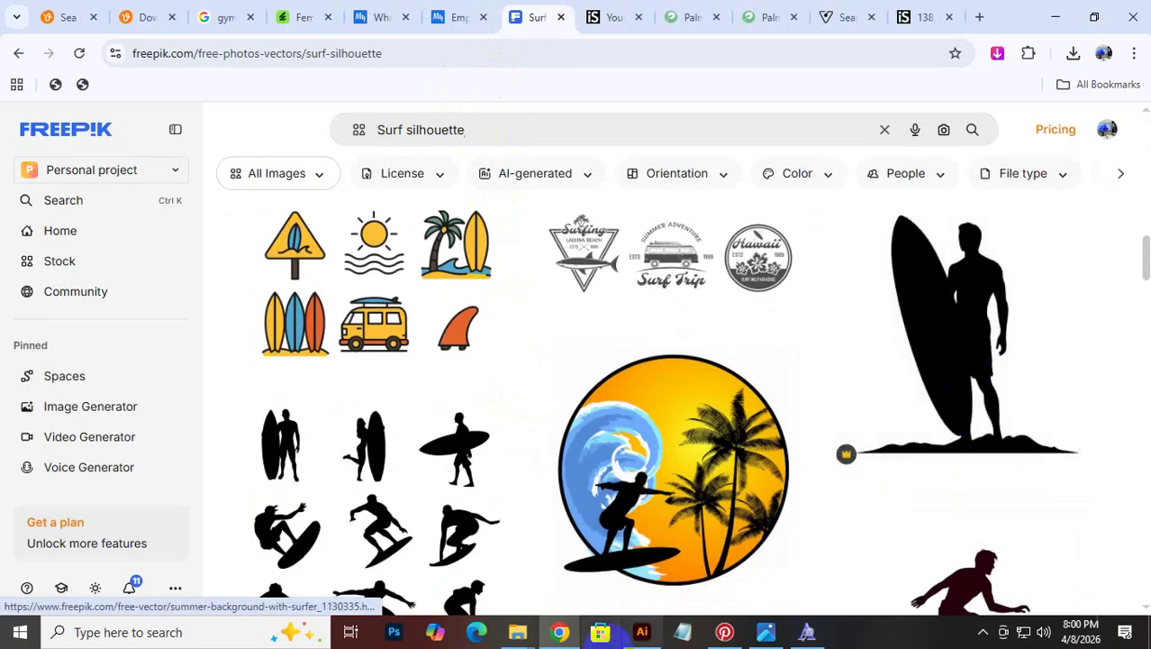
{"action": "left_click", "coordinate": [643, 632]}
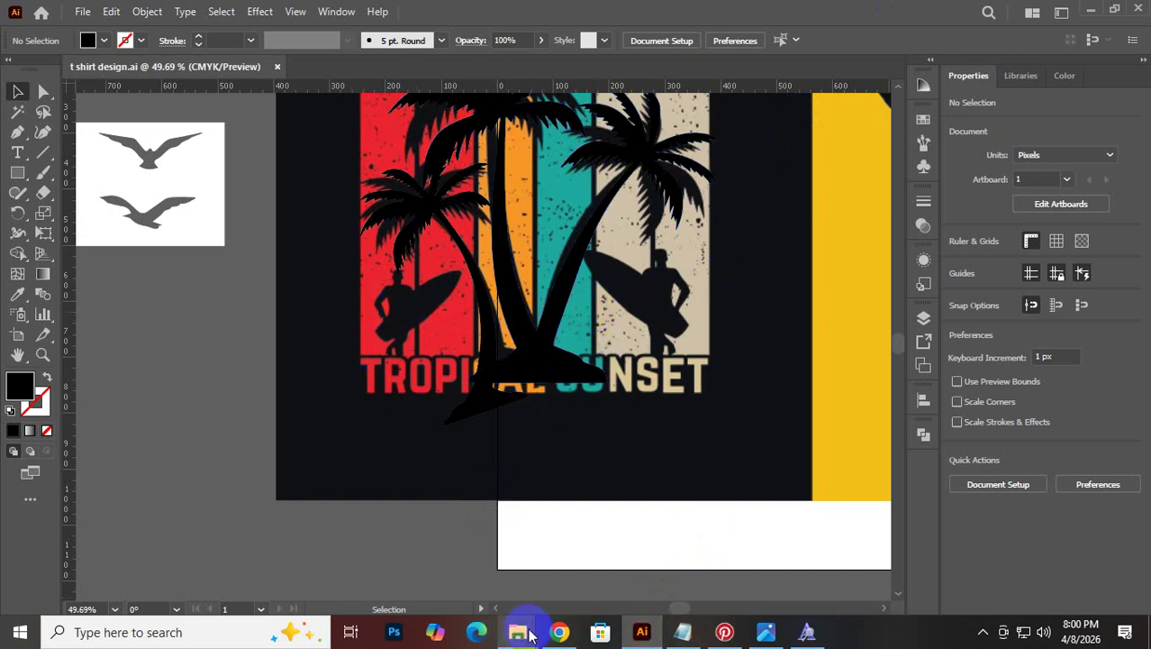
{"action": "left_click", "coordinate": [561, 632]}
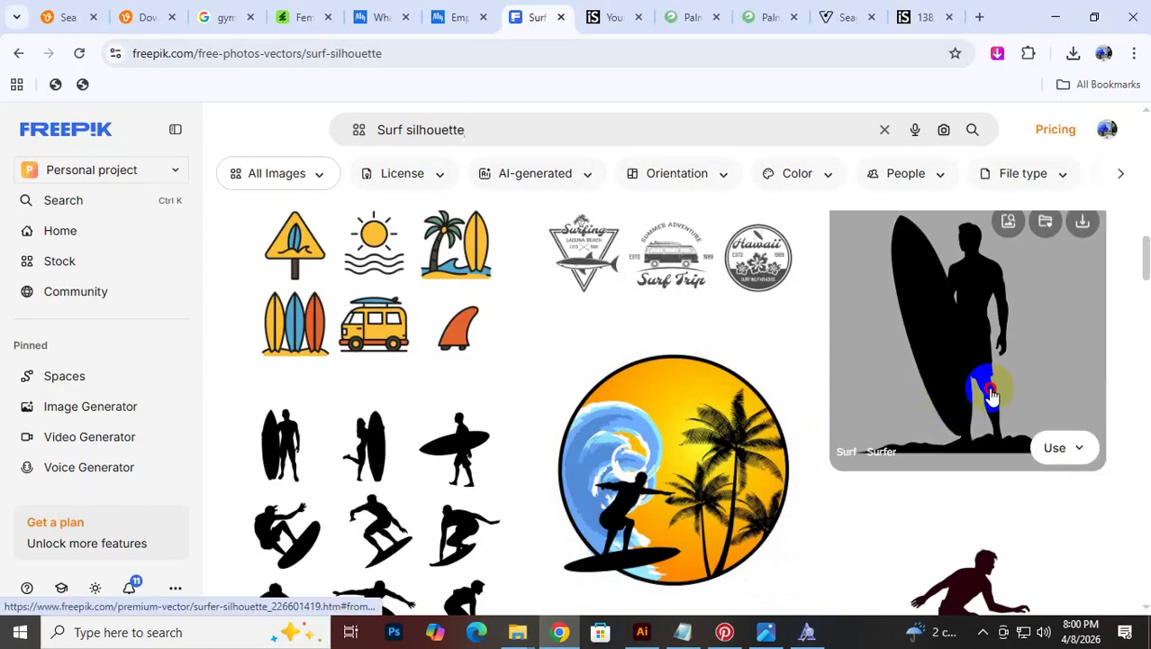
{"action": "left_click", "coordinate": [961, 404]}
{"action": "left_click", "coordinate": [501, 374]}
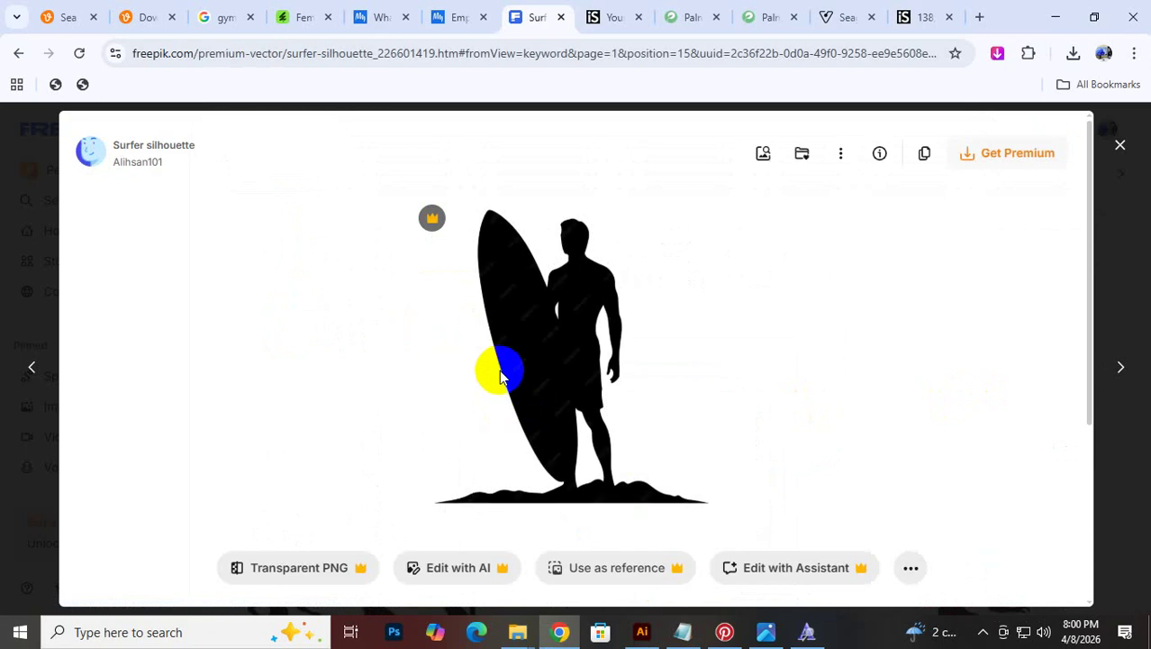
Look through the related surfer silhouettes suggested under the vector and return to its large preview
{"action": "scroll", "coordinate": [500, 372], "scroll_direction": "down", "scroll_amount": 3}
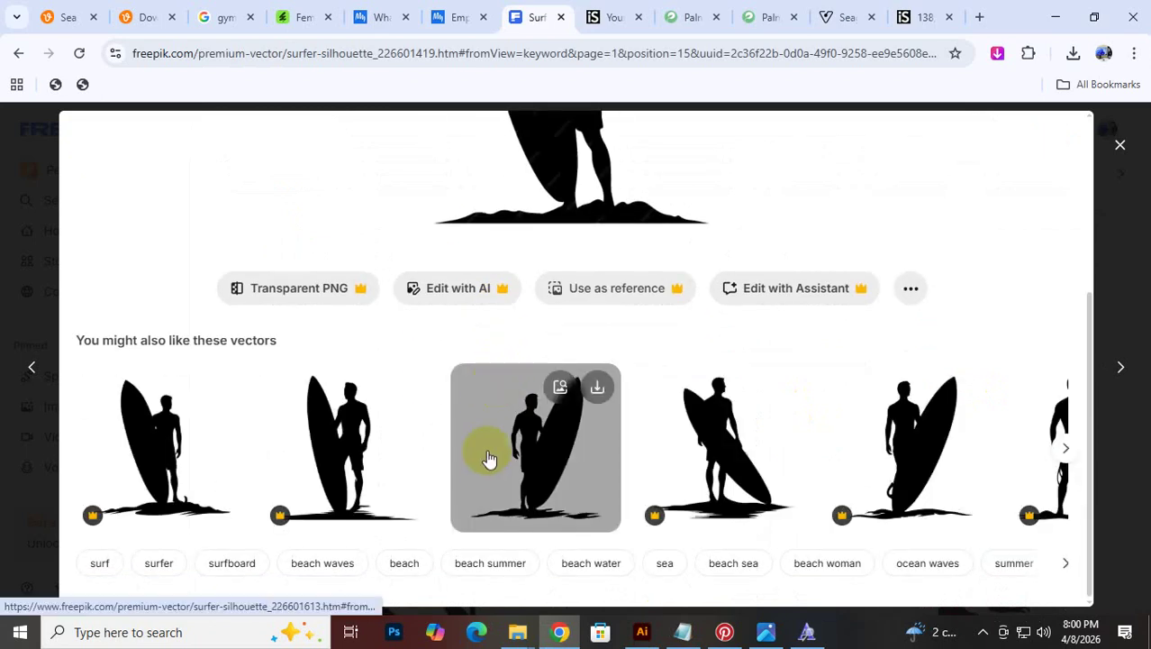
{"action": "left_click", "coordinate": [1140, 457]}
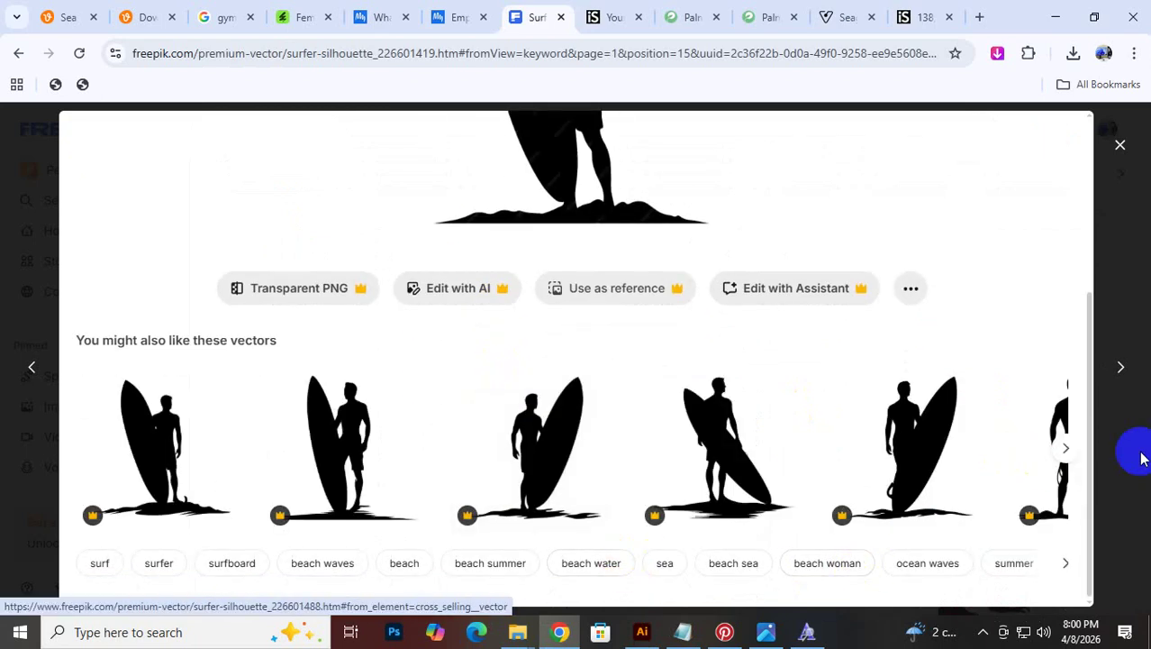
{"action": "left_click", "coordinate": [1065, 453]}
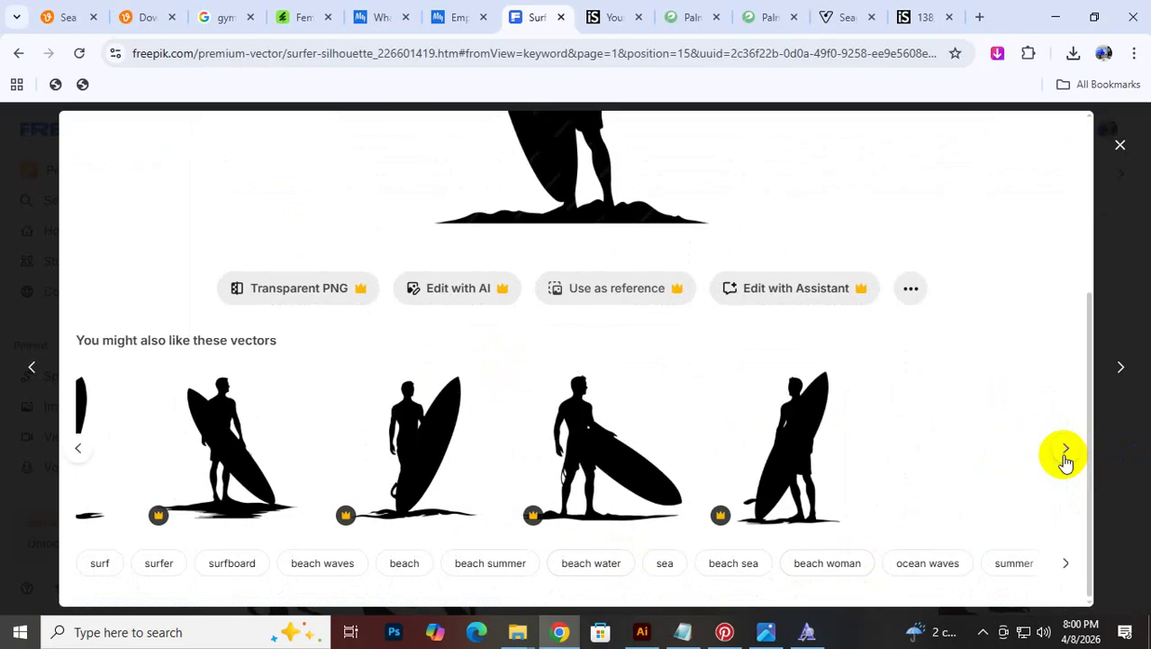
{"action": "left_click", "coordinate": [1065, 458]}
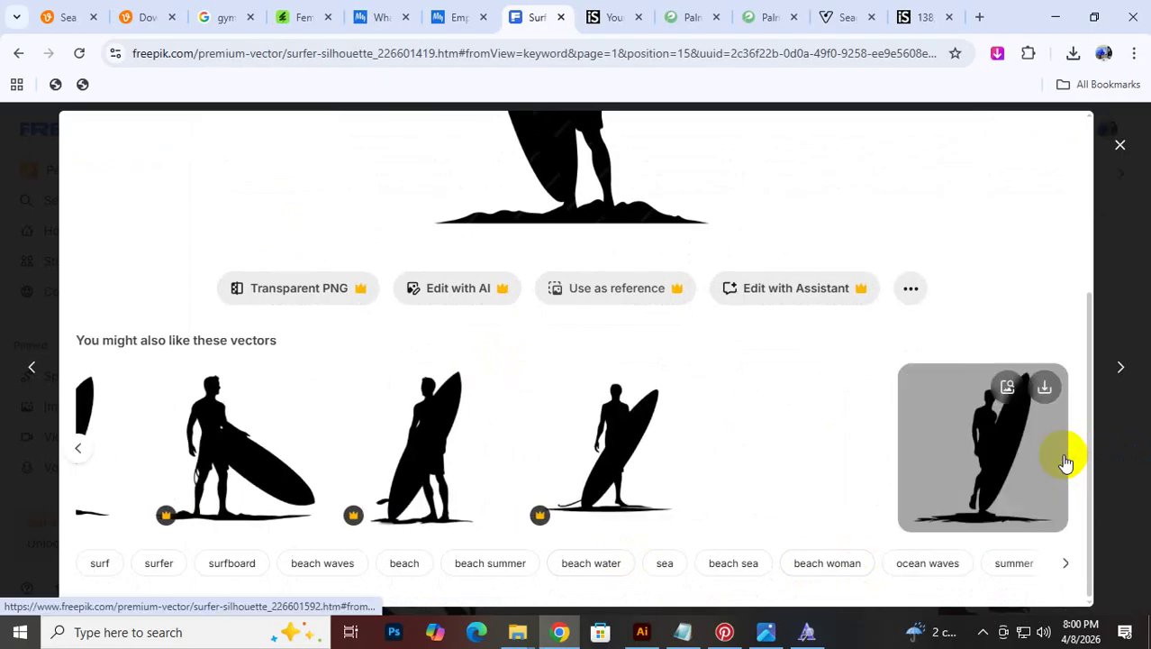
{"action": "scroll", "coordinate": [396, 301], "scroll_direction": "up", "scroll_amount": 3}
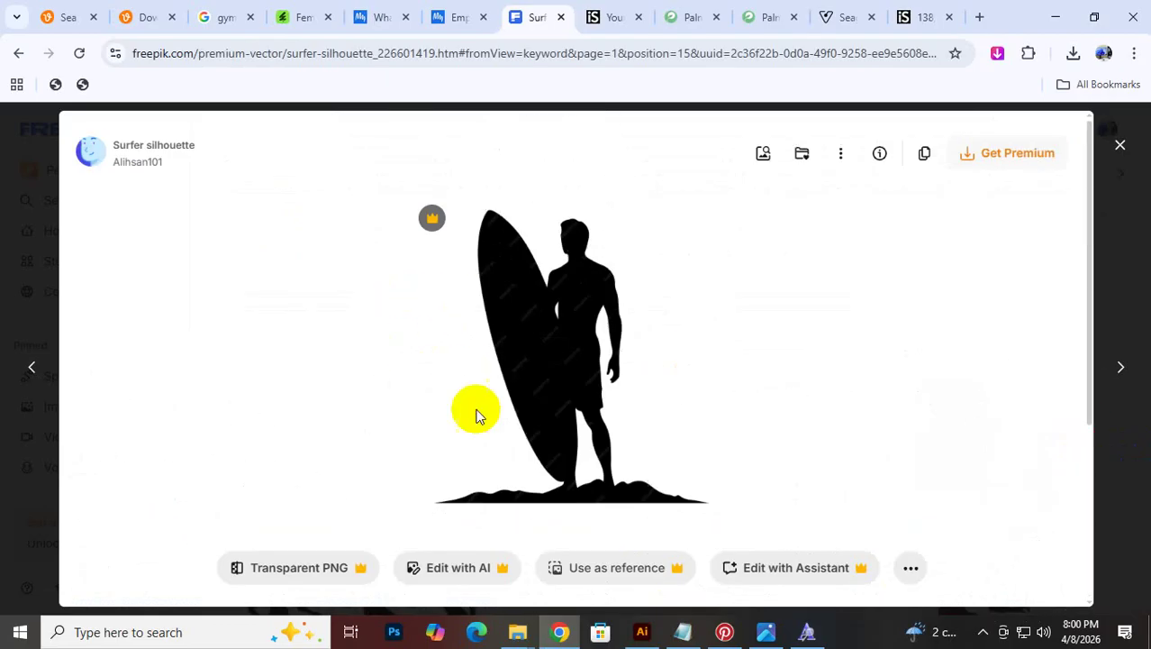
Capture a screenshot area of about 306 by 367 px around the surfer silhouette preview and copy it to the clipboard
{"action": "left_click", "coordinate": [981, 634]}
{"action": "left_click", "coordinate": [975, 601]}
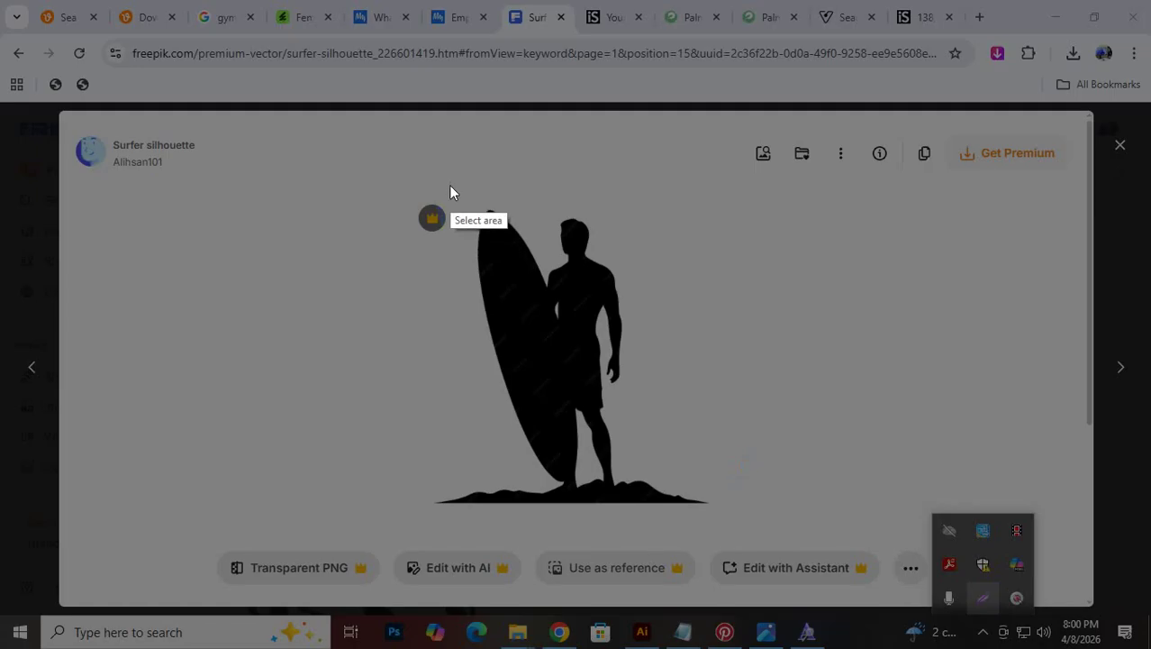
{"action": "left_click_drag", "start_coordinate": [448, 191], "coordinate": [705, 500]}
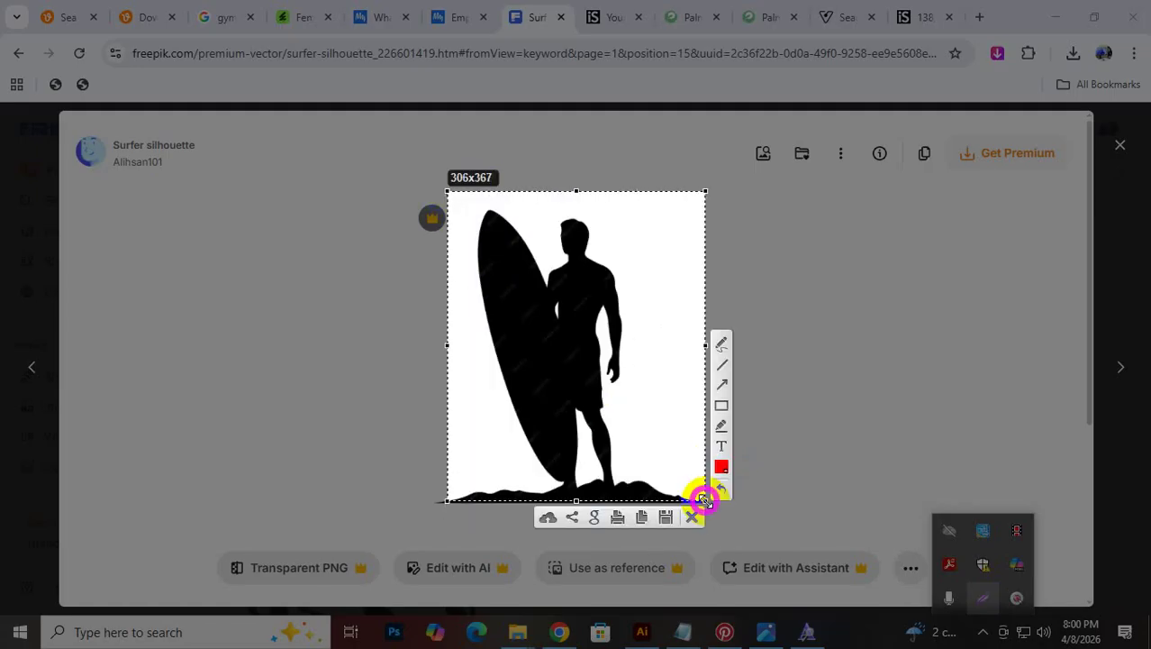
{"action": "left_click", "coordinate": [641, 517]}
Switch to Illustrator, paste the surfer screenshot, and place it on the empty canvas beside the design, below the bird images
{"action": "left_click", "coordinate": [638, 633]}
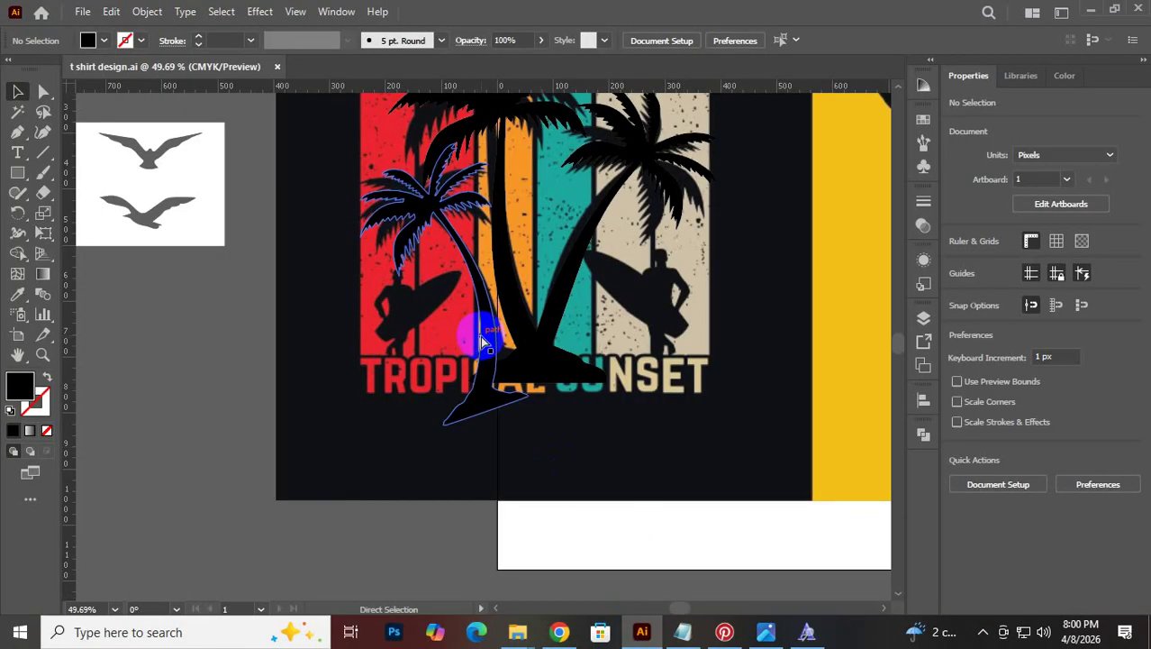
{"action": "key", "text": "ctrl+v"}
{"action": "left_click_drag", "start_coordinate": [498, 340], "coordinate": [179, 434]}
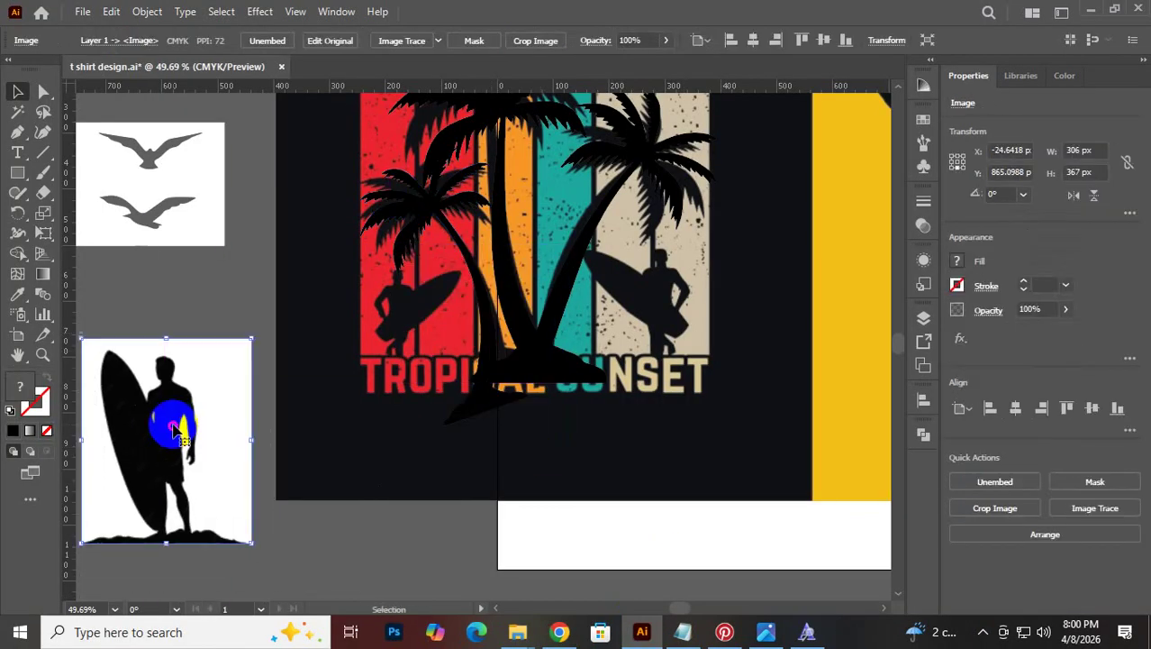
Image Trace the surfer screenshot with the default preset, expand the tracing, and ungroup the result
{"action": "scroll", "coordinate": [270, 316], "scroll_direction": "down", "scroll_amount": 2}
{"action": "scroll", "coordinate": [270, 316], "scroll_direction": "left", "scroll_amount": 3}
{"action": "left_click", "coordinate": [401, 40]}
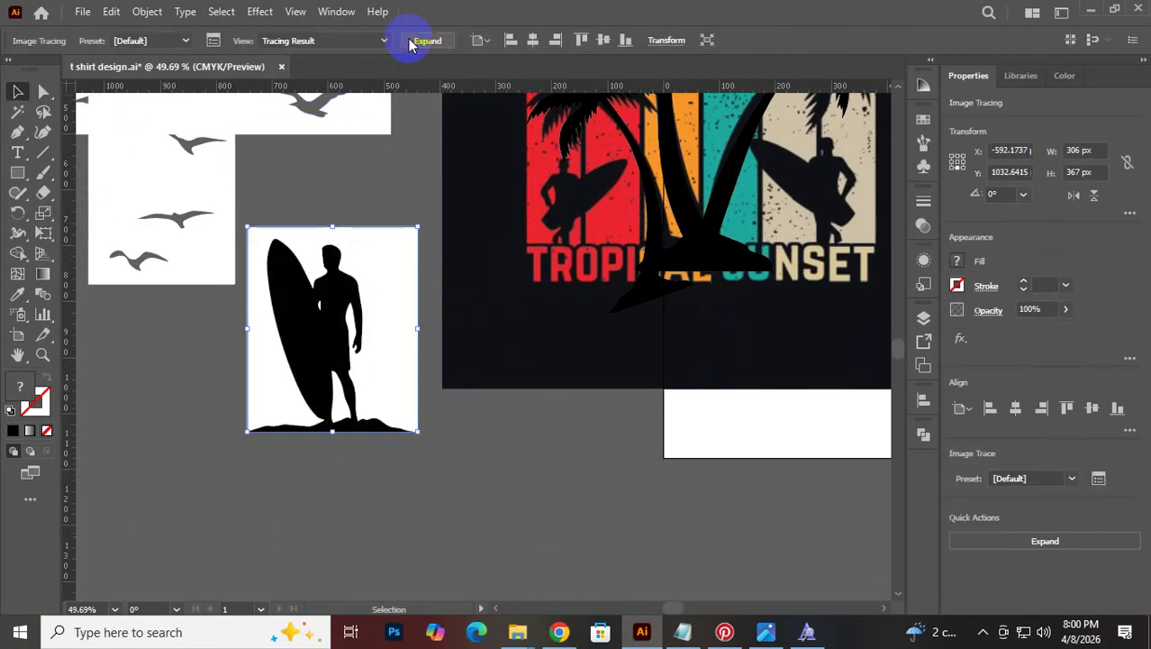
{"action": "left_click", "coordinate": [410, 42]}
{"action": "right_click", "coordinate": [383, 289]}
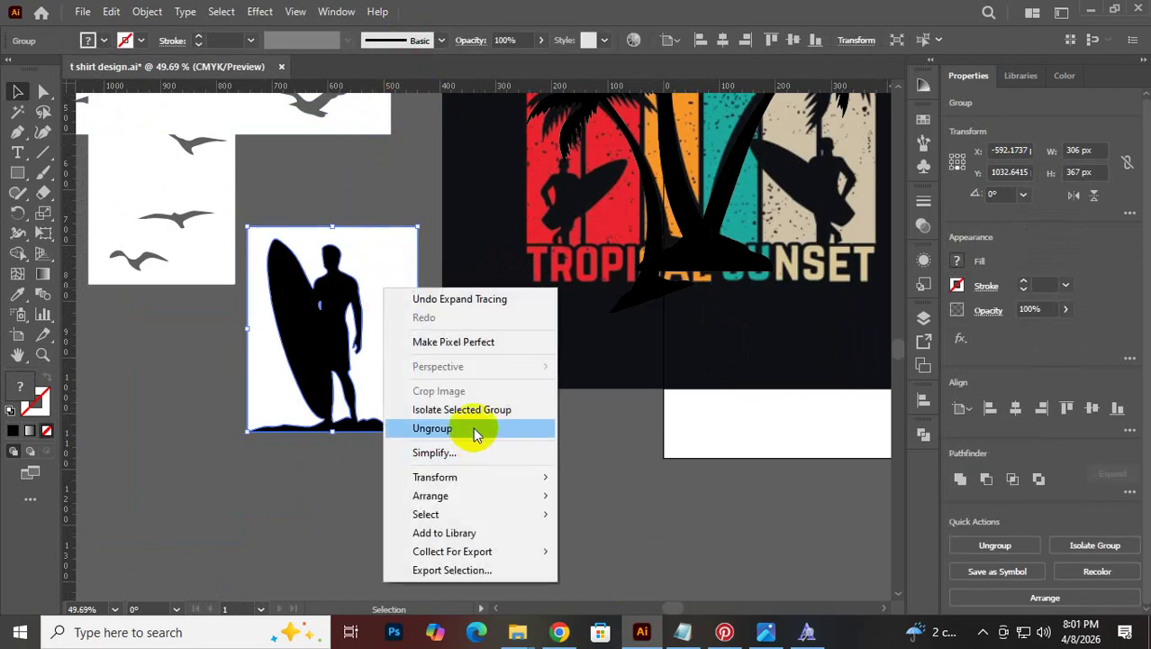
{"action": "left_click", "coordinate": [469, 430]}
{"action": "left_click", "coordinate": [513, 511]}
Pull the black surfer shape off its white background and park it on the empty canvas below the T-shirt design
{"action": "left_click_drag", "start_coordinate": [335, 341], "coordinate": [778, 237]}
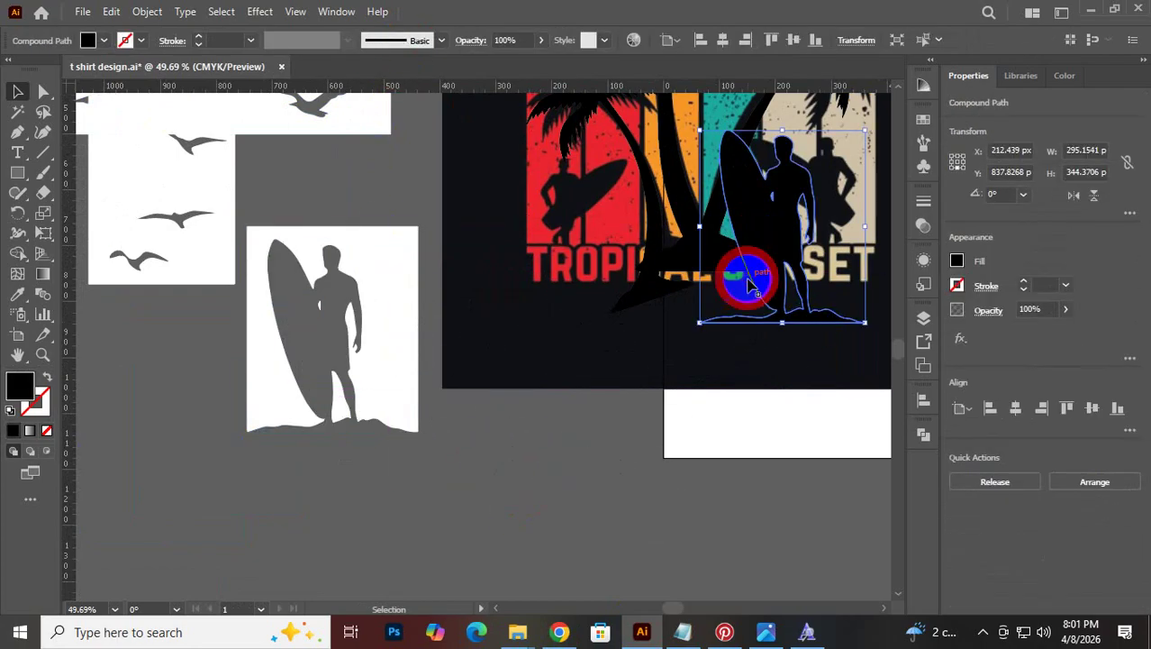
{"action": "left_click_drag", "start_coordinate": [752, 285], "coordinate": [450, 532]}
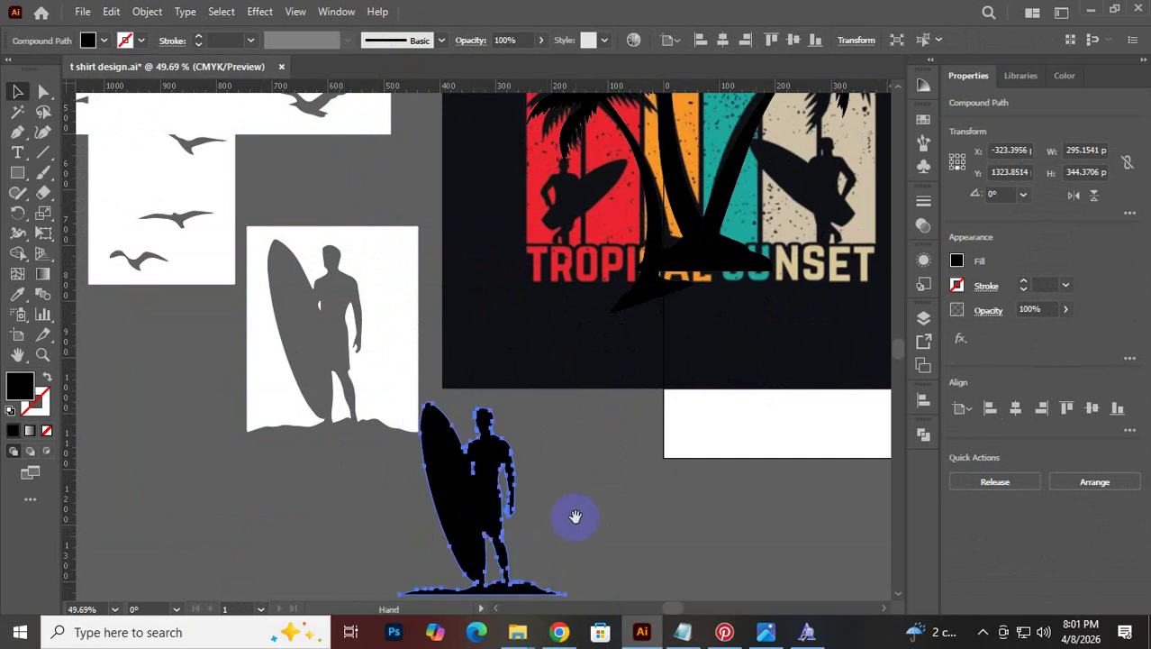
{"action": "left_click", "coordinate": [572, 529], "text": "ctrl"}
{"action": "left_click_drag", "start_coordinate": [581, 385], "coordinate": [465, 609]}
Move the surfer shape onto the beige stripe over the reference surfer and scale it to about 199 by 232 px
{"action": "left_click_drag", "start_coordinate": [192, 563], "coordinate": [669, 229]}
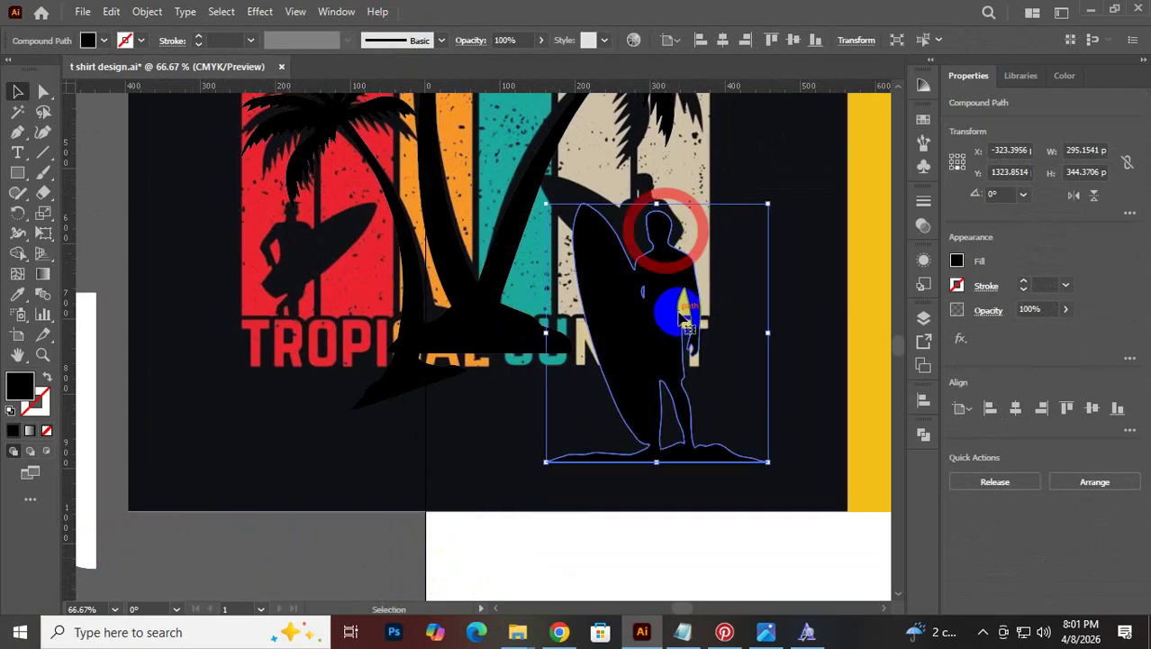
{"action": "left_click_drag", "start_coordinate": [769, 465], "coordinate": [738, 363]}
{"action": "left_click_drag", "start_coordinate": [630, 301], "coordinate": [637, 250]}
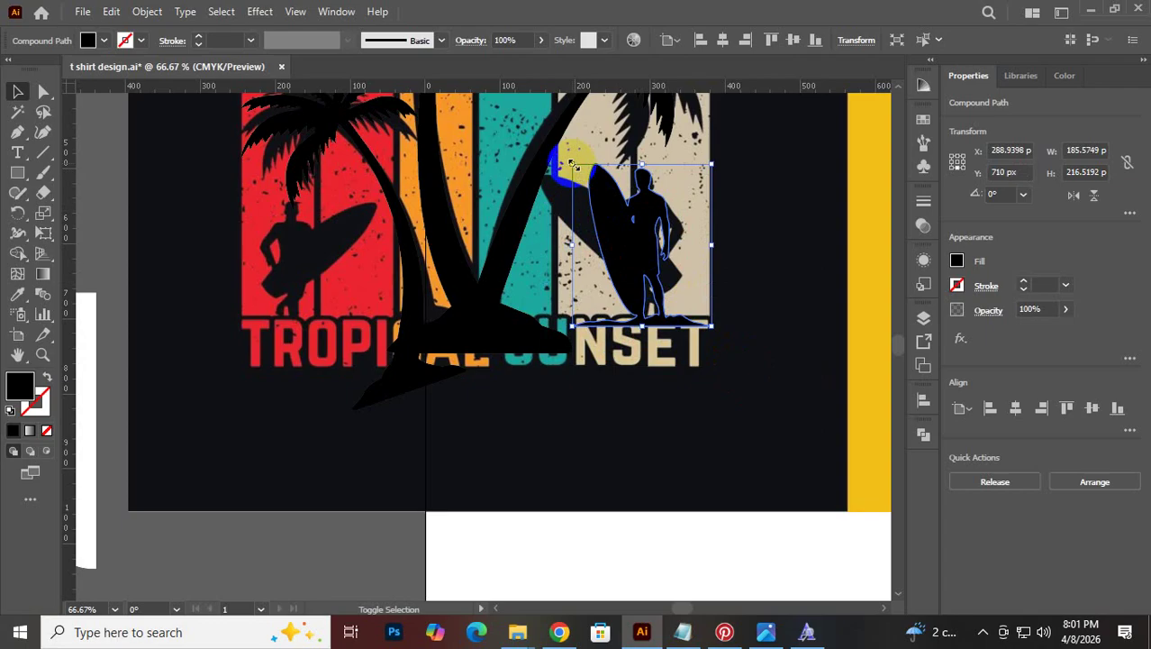
{"action": "left_click_drag", "start_coordinate": [567, 162], "coordinate": [560, 153]}
{"action": "left_click_drag", "start_coordinate": [646, 215], "coordinate": [653, 219]}
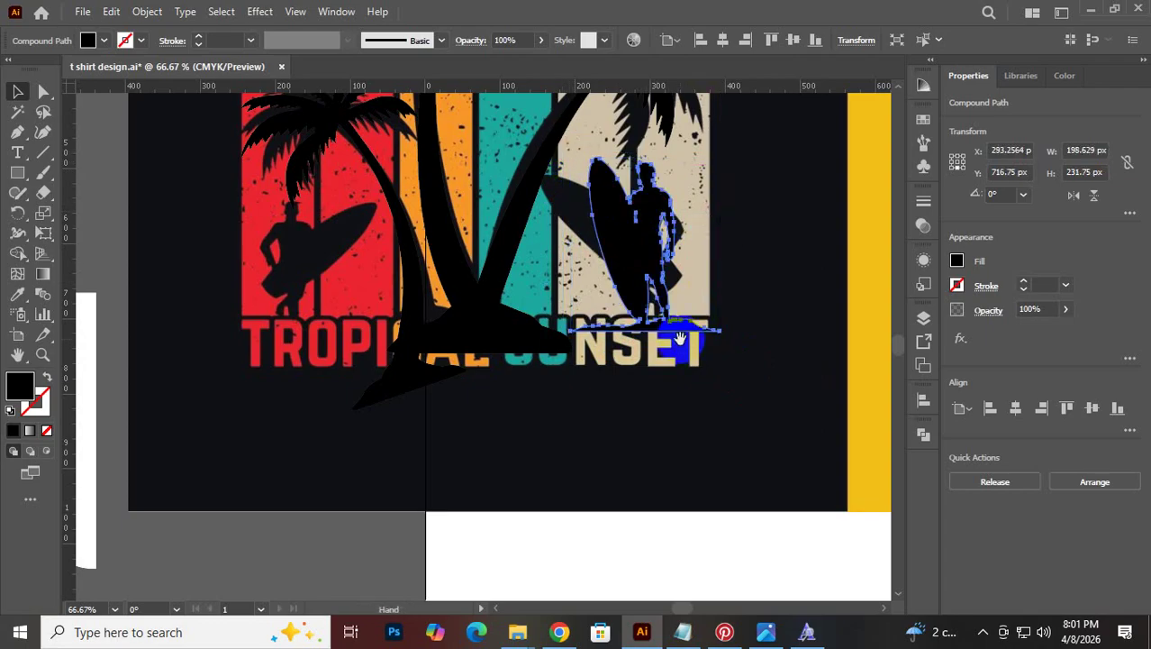
Align the surfer's base with the top of the SUNSET lettering and scale the shape down to about 189 by 221 px
{"action": "scroll", "coordinate": [680, 339], "scroll_direction": "up", "scroll_amount": 2}
{"action": "mouse_move", "coordinate": [675, 324]}
{"action": "left_mouse_down"}
{"action": "mouse_move", "coordinate": [678, 303]}
{"action": "mouse_move", "coordinate": [654, 307]}
{"action": "mouse_move", "coordinate": [668, 313]}
{"action": "left_mouse_up"}
{"action": "scroll", "coordinate": [728, 285], "scroll_direction": "up", "scroll_amount": 4}
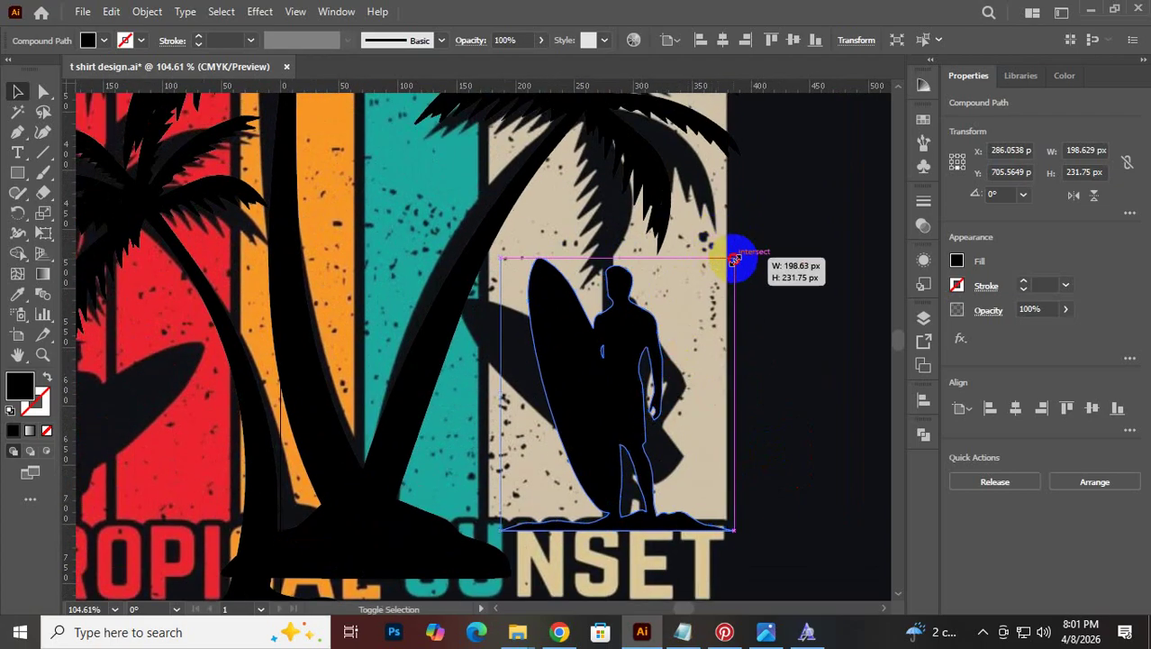
{"action": "left_click_drag", "start_coordinate": [733, 260], "coordinate": [724, 270]}
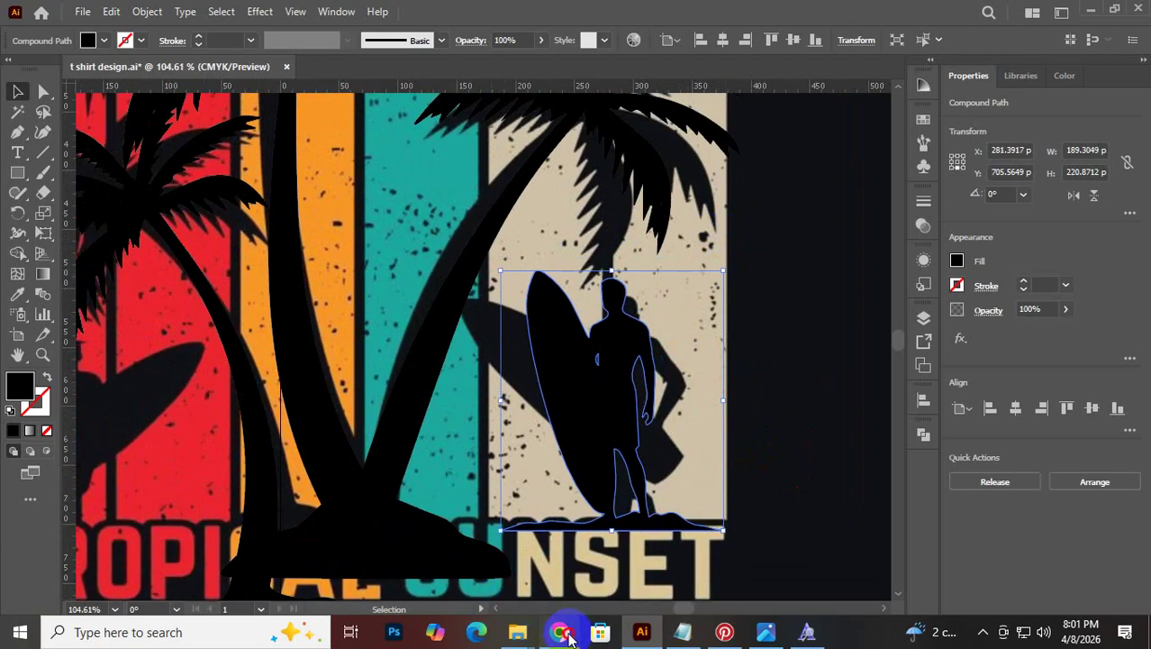
Switch to Freepik in Chrome and browse the related vectors and surf silhouette results for another surfer carrying a surfboard
{"action": "left_click", "coordinate": [568, 637]}
{"action": "scroll", "coordinate": [531, 319], "scroll_direction": "down", "scroll_amount": 3}
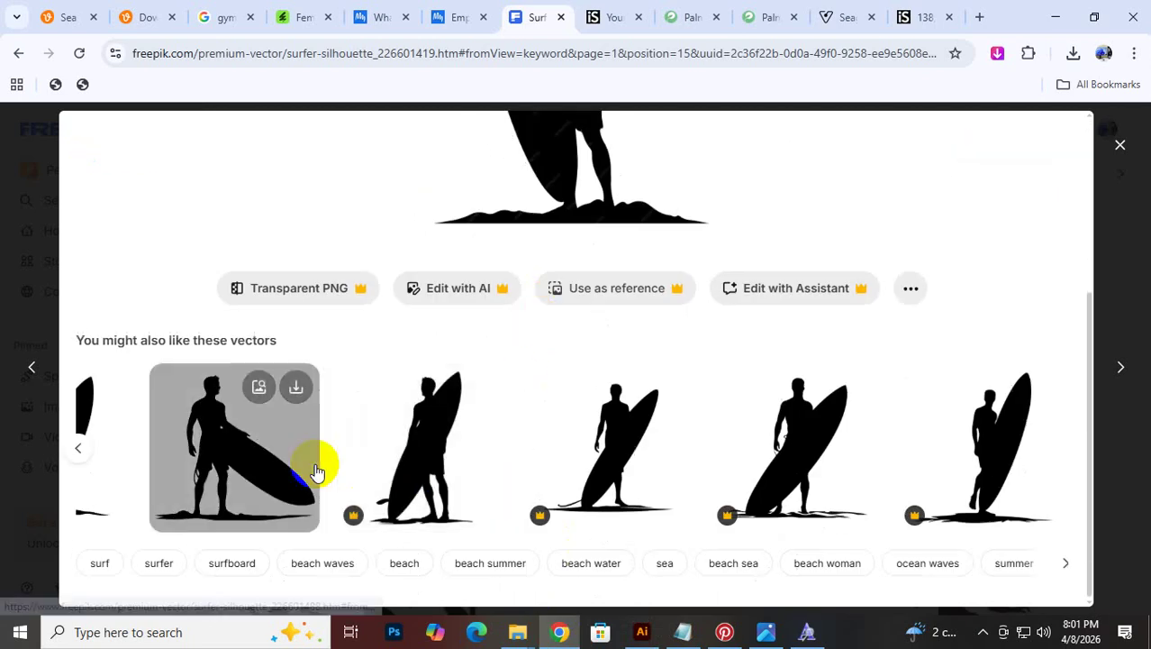
{"action": "left_click", "coordinate": [86, 448]}
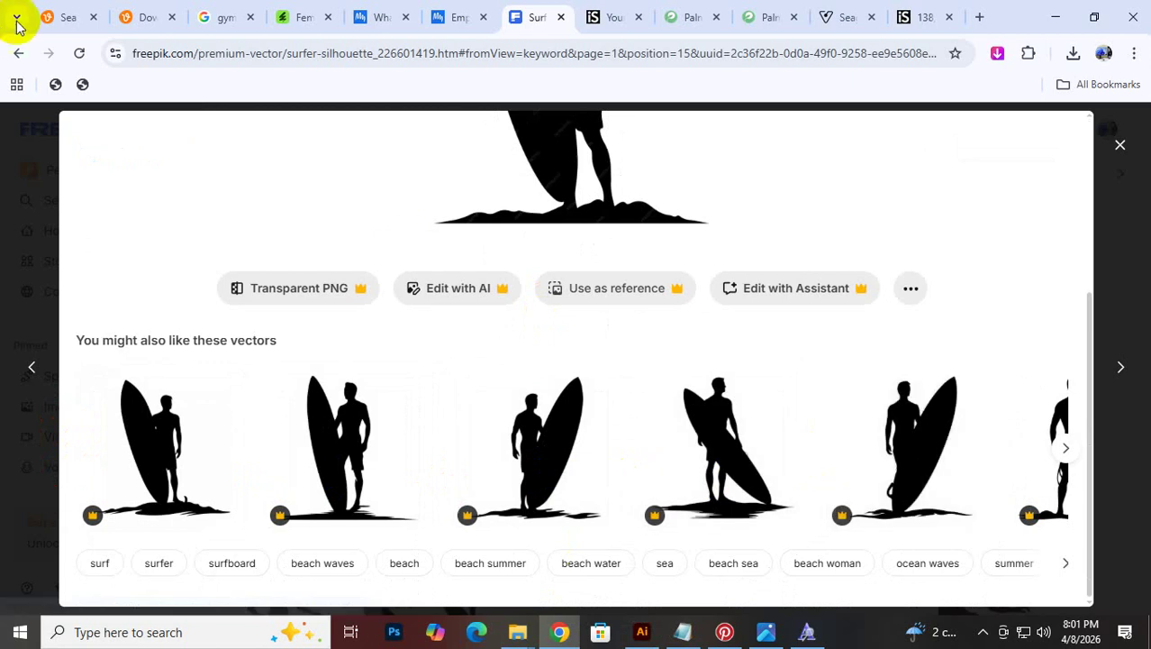
{"action": "left_click", "coordinate": [8, 200]}
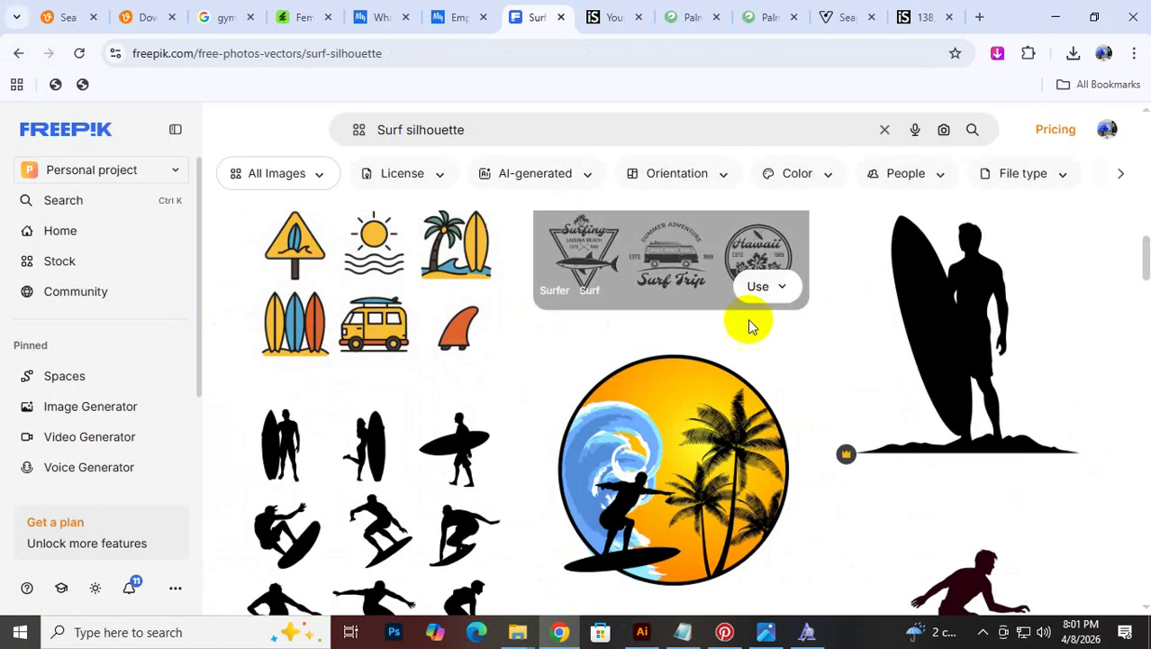
{"action": "scroll", "coordinate": [681, 442], "scroll_direction": "down", "scroll_amount": 2}
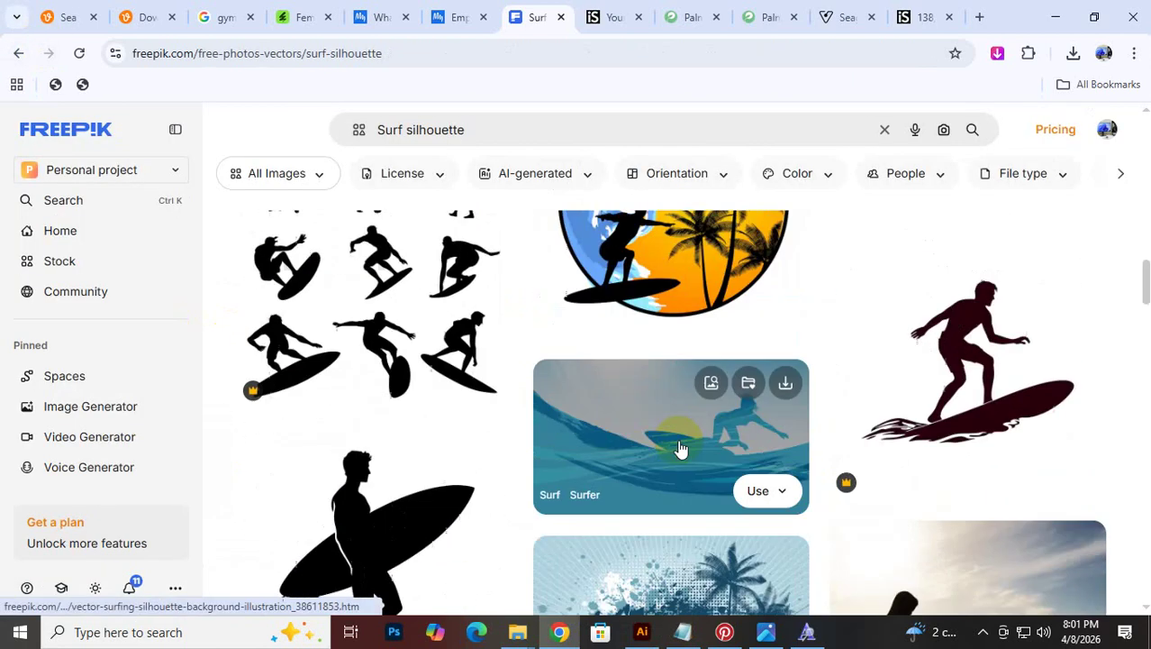
{"action": "scroll", "coordinate": [674, 442], "scroll_direction": "up", "scroll_amount": 2}
{"action": "scroll", "coordinate": [674, 450], "scroll_direction": "down", "scroll_amount": 5}
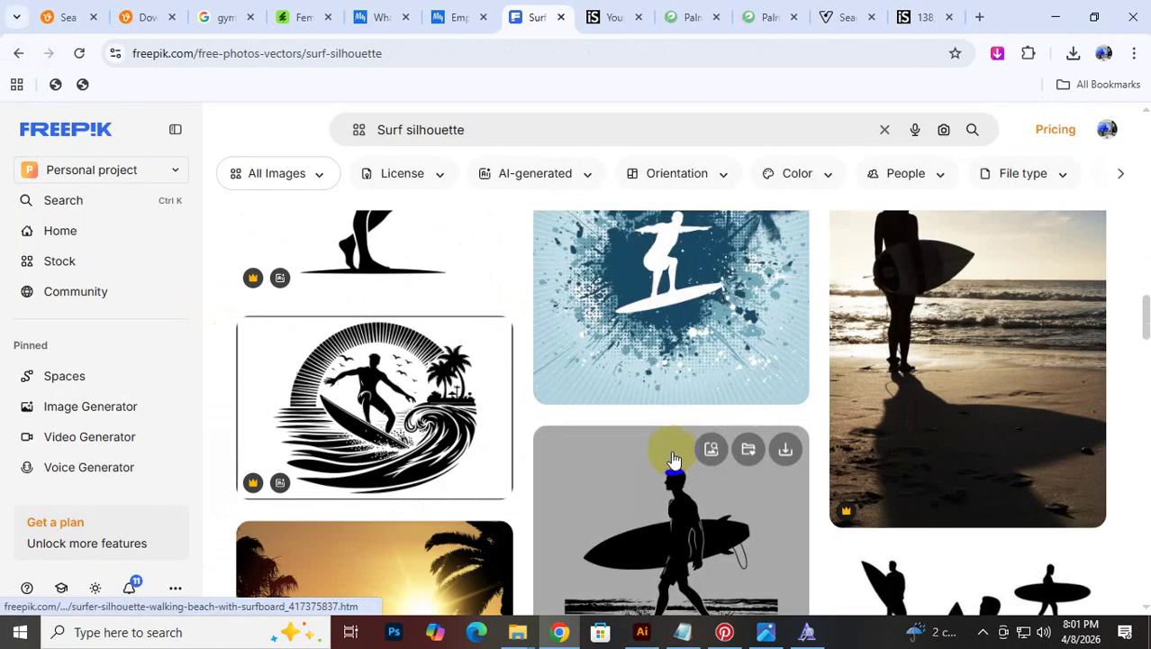
Search Freepik for "walk Surf silhouette" and look through the results for a walking surfer silhouette
{"action": "left_click", "coordinate": [378, 129]}
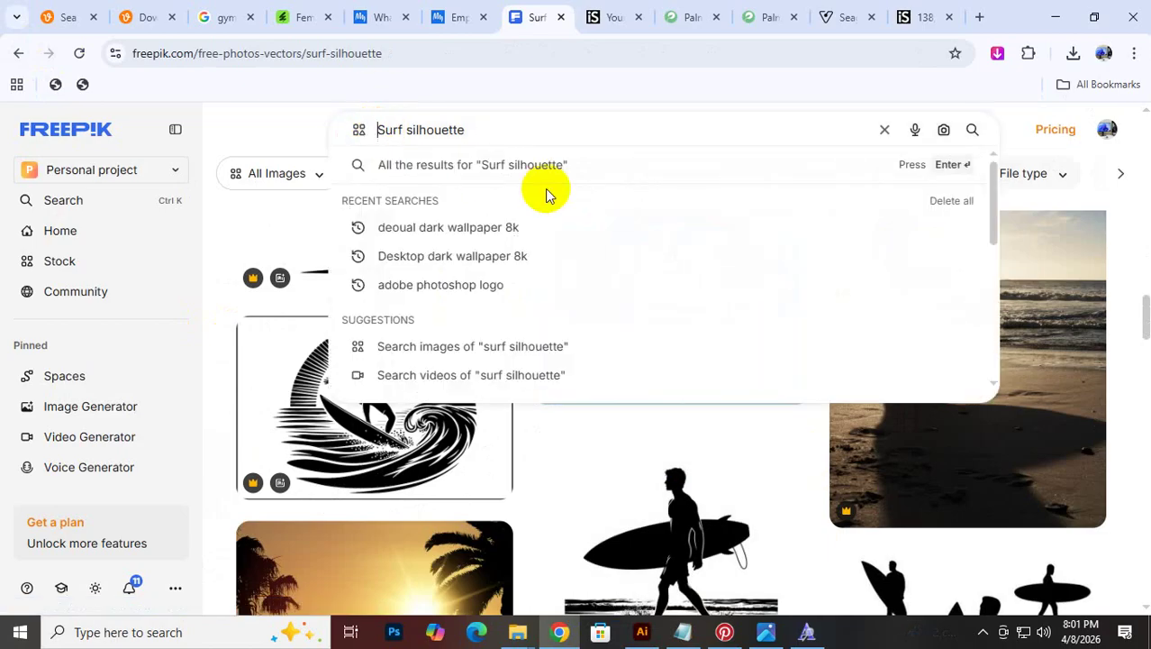
{"action": "type", "text": "walk"}
{"action": "key", "text": "Return"}
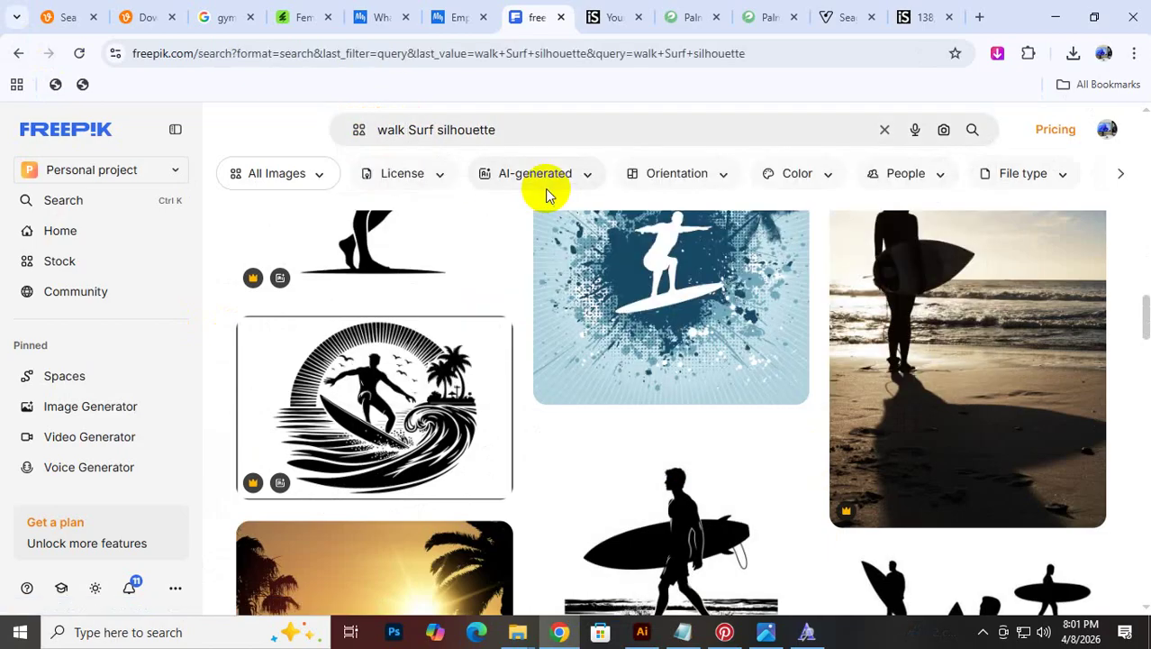
{"action": "scroll", "coordinate": [497, 329], "scroll_direction": "down", "scroll_amount": 3}
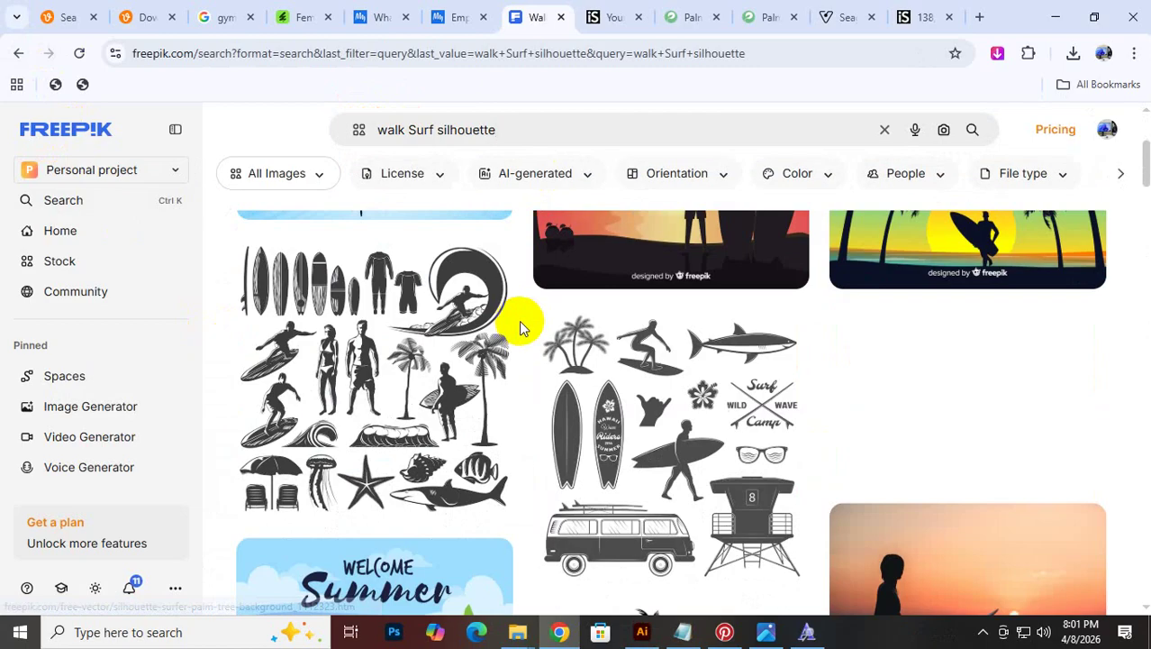
{"action": "scroll", "coordinate": [782, 532], "scroll_direction": "down", "scroll_amount": 6}
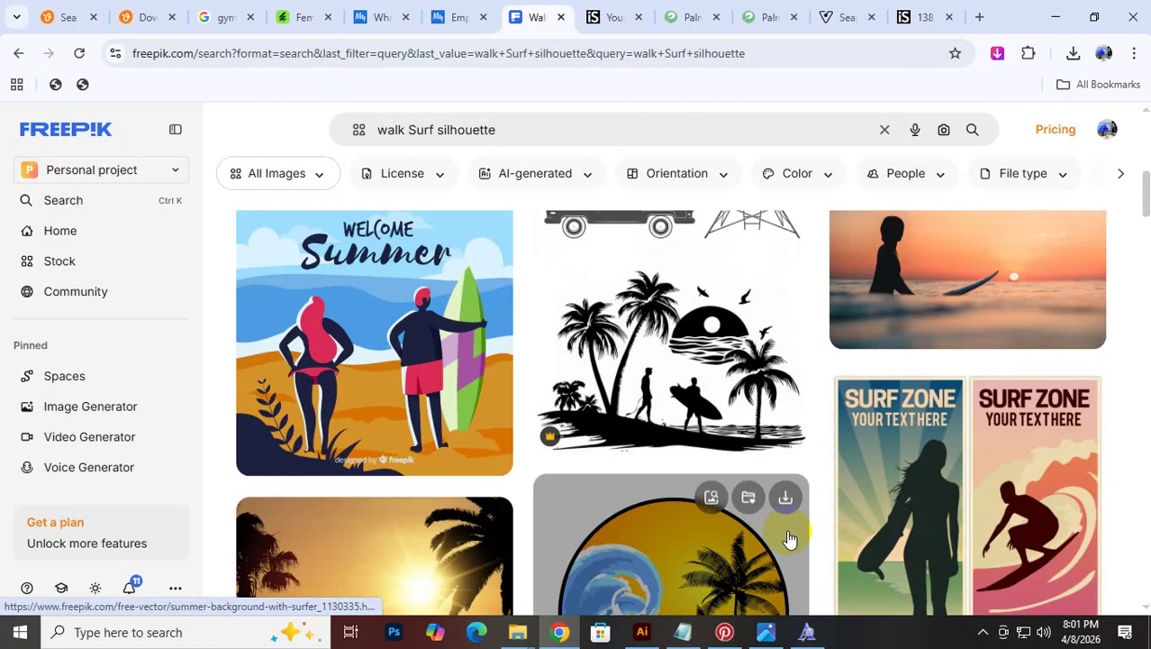
{"action": "scroll", "coordinate": [788, 538], "scroll_direction": "down", "scroll_amount": 3}
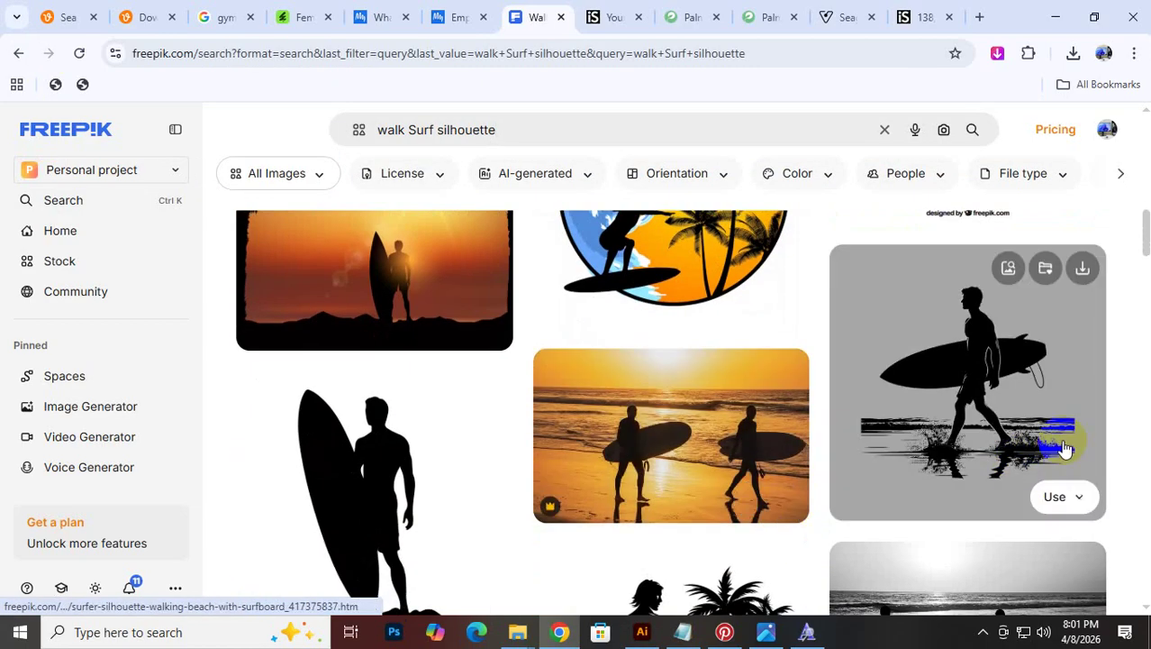
{"action": "scroll", "coordinate": [725, 532], "scroll_direction": "down", "scroll_amount": 2}
{"action": "scroll", "coordinate": [606, 515], "scroll_direction": "down", "scroll_amount": 6}
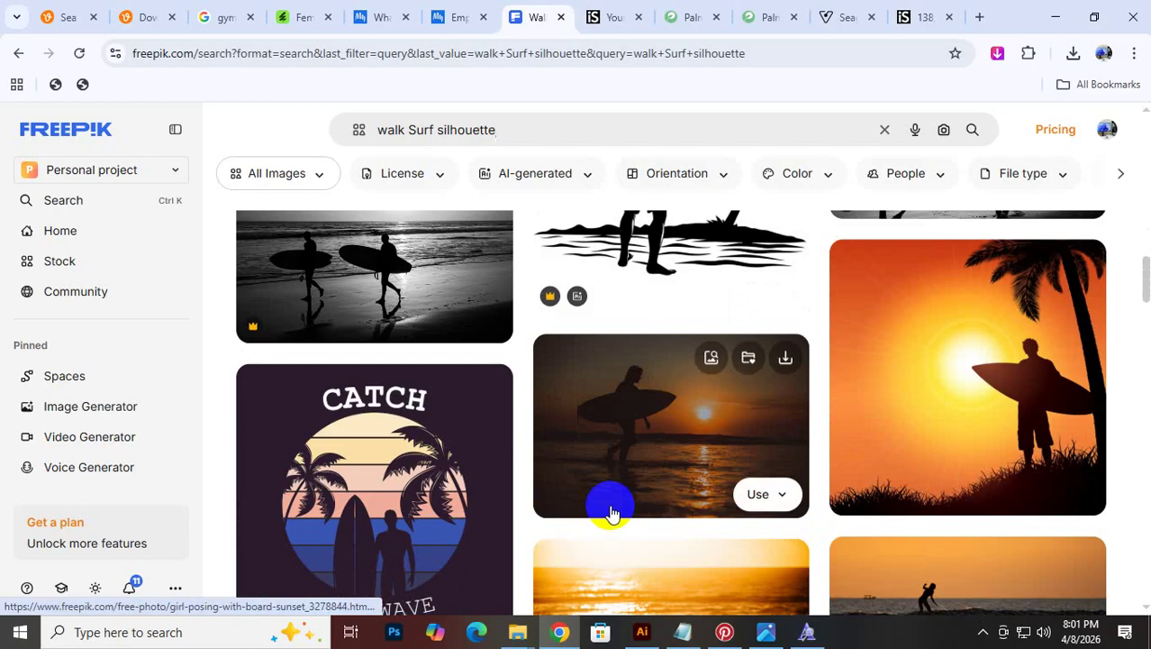
{"action": "scroll", "coordinate": [613, 504], "scroll_direction": "up", "scroll_amount": 5}
{"action": "scroll", "coordinate": [956, 399], "scroll_direction": "up", "scroll_amount": 2}
{"action": "scroll", "coordinate": [956, 536], "scroll_direction": "down", "scroll_amount": 5}
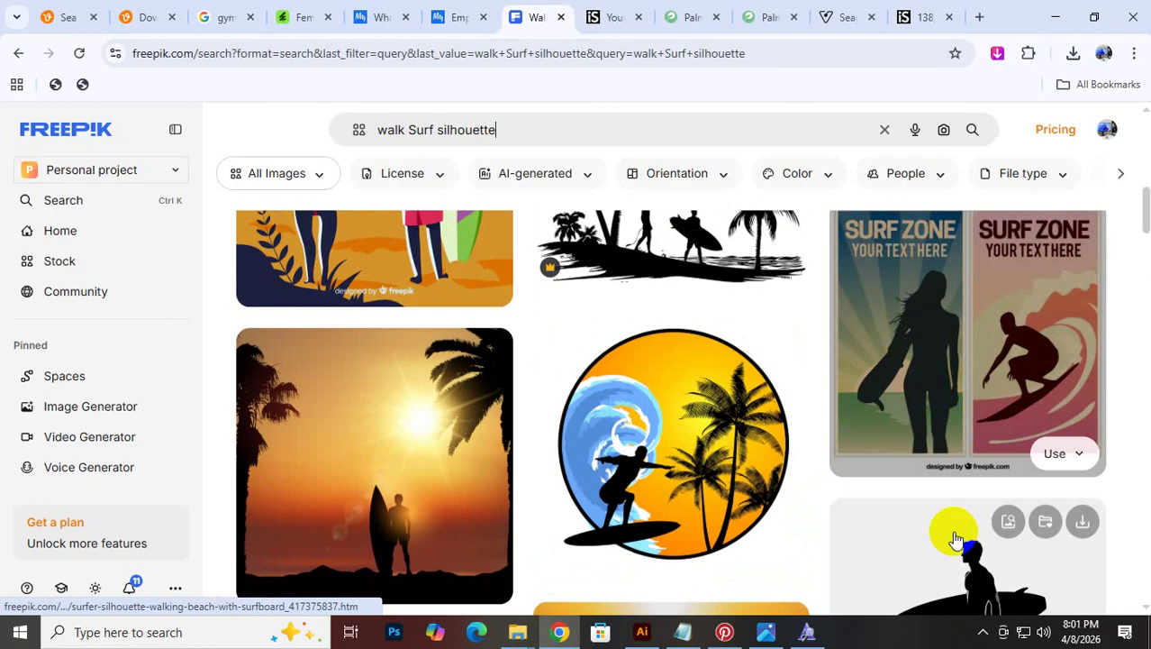
Copy "Surfer silhouette walking" from the title of the beach-walking surfer vector and search Freepik for that phrase
{"action": "left_click", "coordinate": [956, 535]}
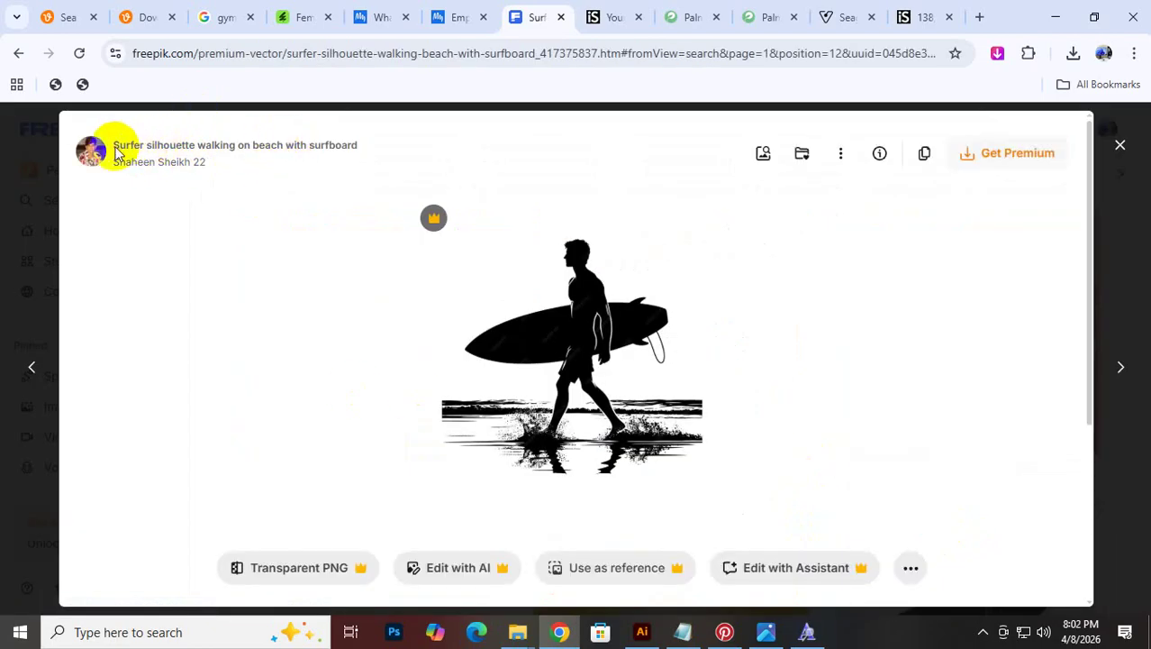
{"action": "left_click_drag", "start_coordinate": [114, 146], "coordinate": [202, 142]}
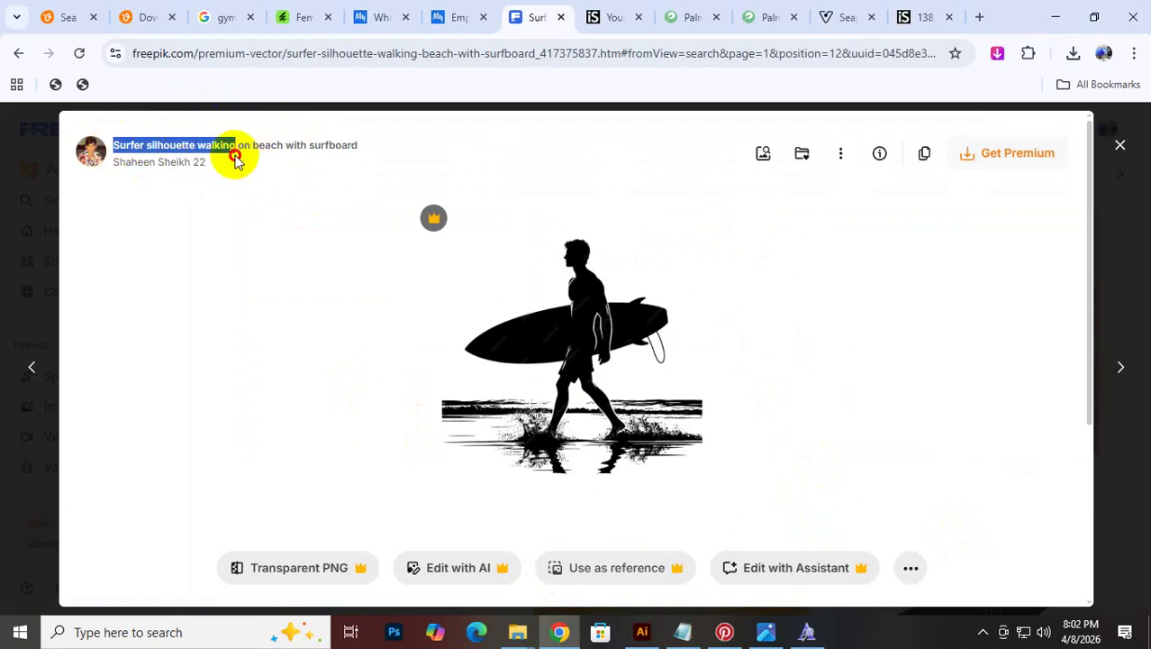
{"action": "left_click", "coordinate": [2, 172]}
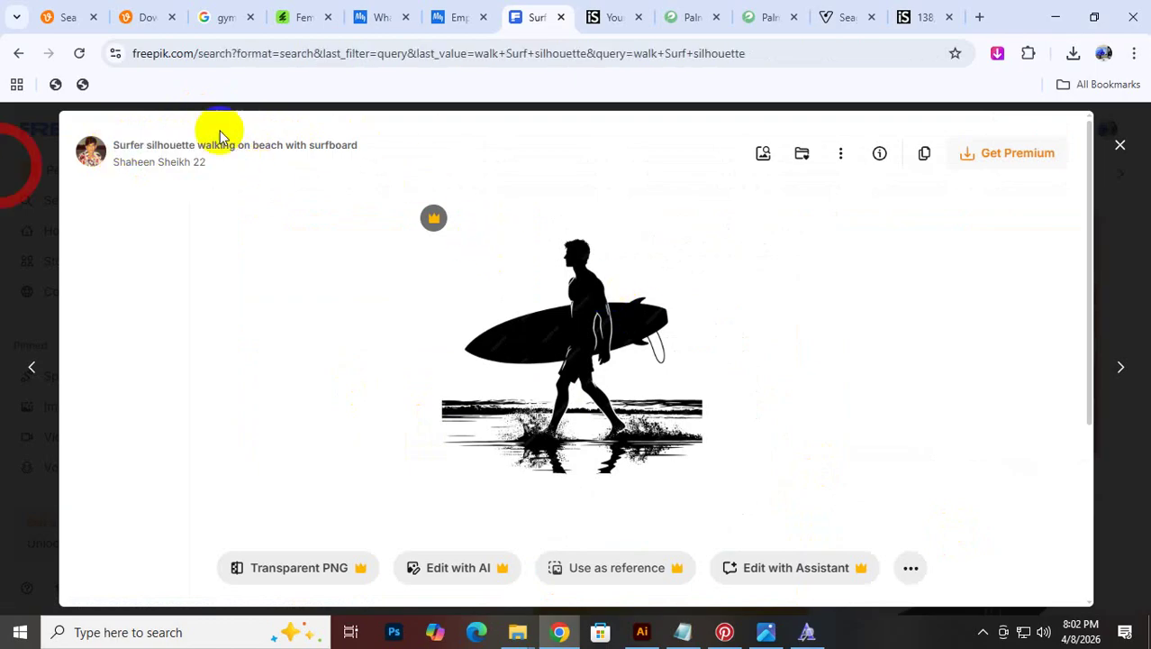
{"action": "left_click", "coordinate": [535, 128]}
{"action": "key", "text": "ctrl+a"}
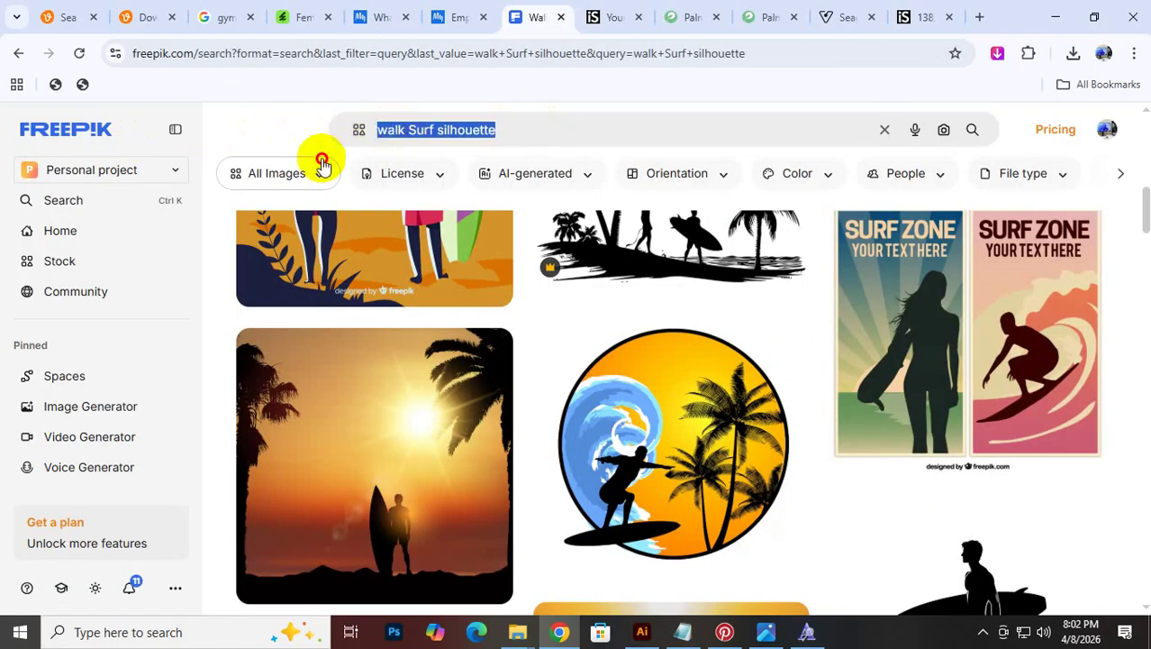
{"action": "type", "text": "Surfer silhouette walking"}
{"action": "key", "text": "Return"}
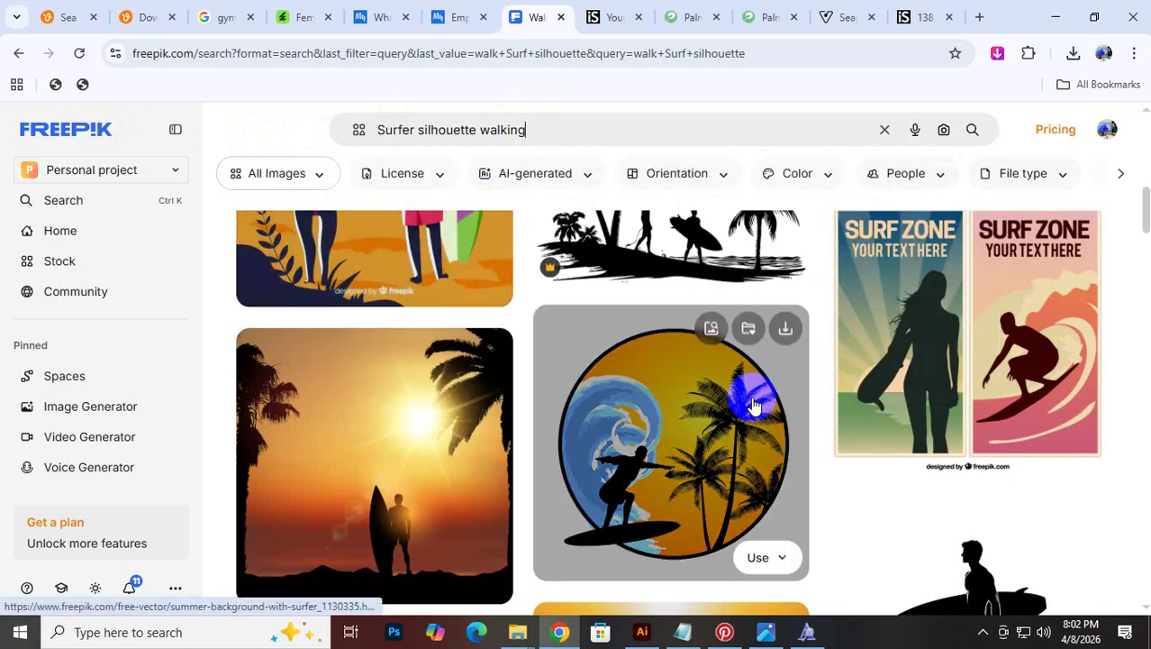
Look through the walking surfer results for a clean black silhouette of a man carrying a surfboard
{"action": "scroll", "coordinate": [763, 394], "scroll_direction": "down", "scroll_amount": 8}
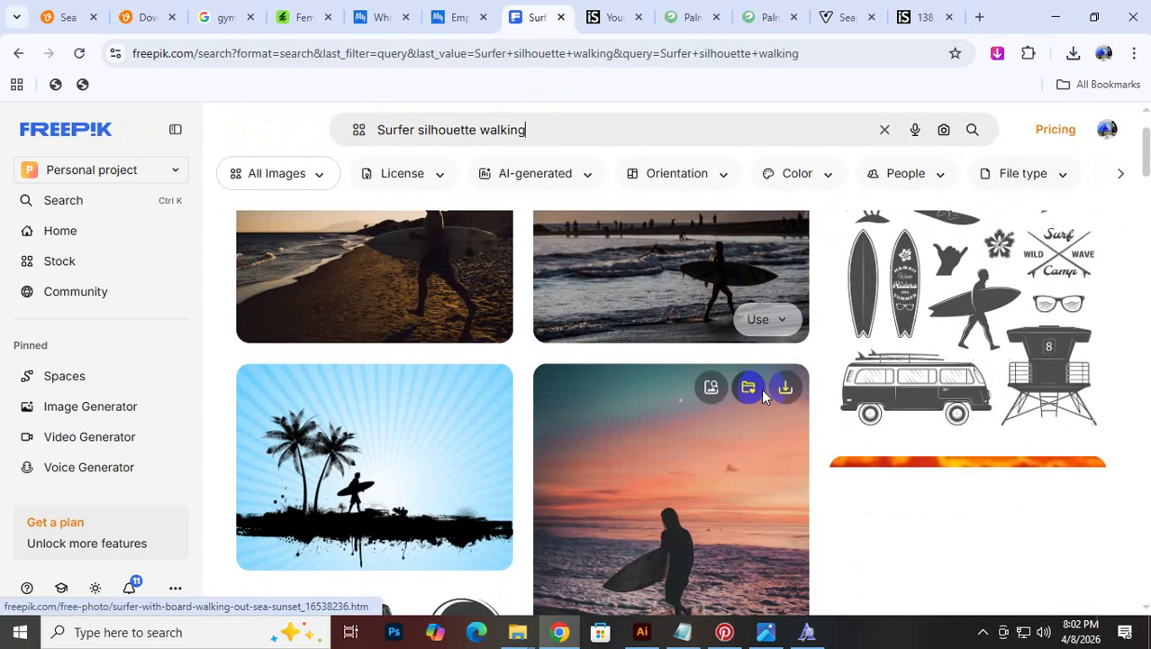
{"action": "scroll", "coordinate": [737, 408], "scroll_direction": "down", "scroll_amount": 2}
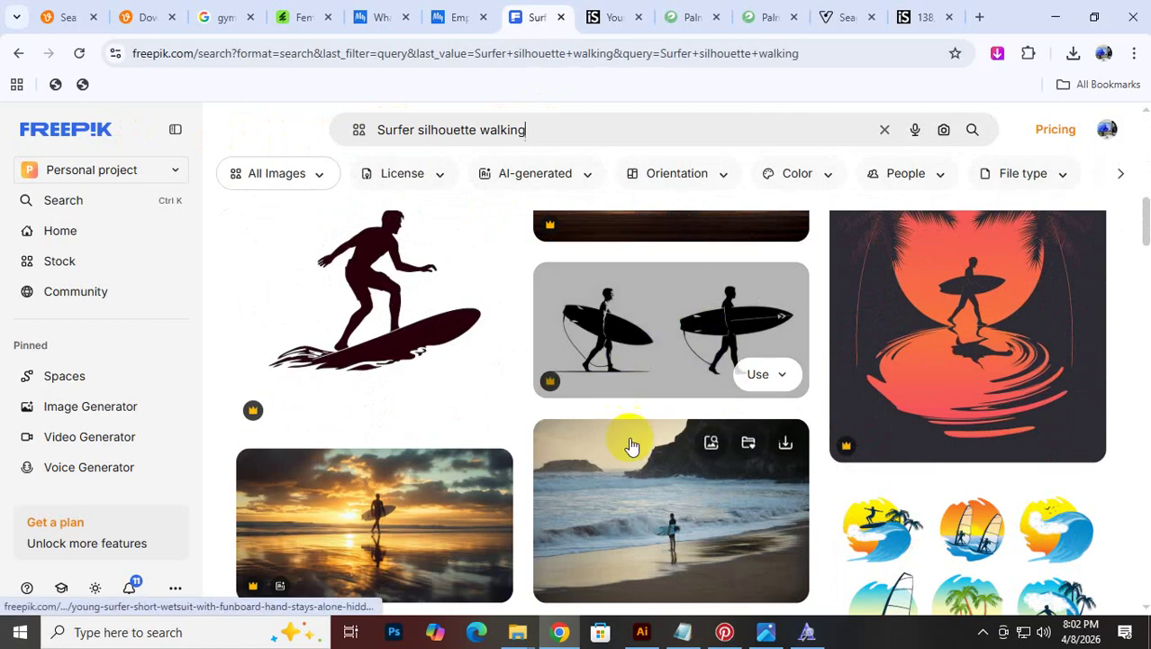
{"action": "scroll", "coordinate": [703, 487], "scroll_direction": "down", "scroll_amount": 7}
{"action": "scroll", "coordinate": [733, 523], "scroll_direction": "down", "scroll_amount": 1}
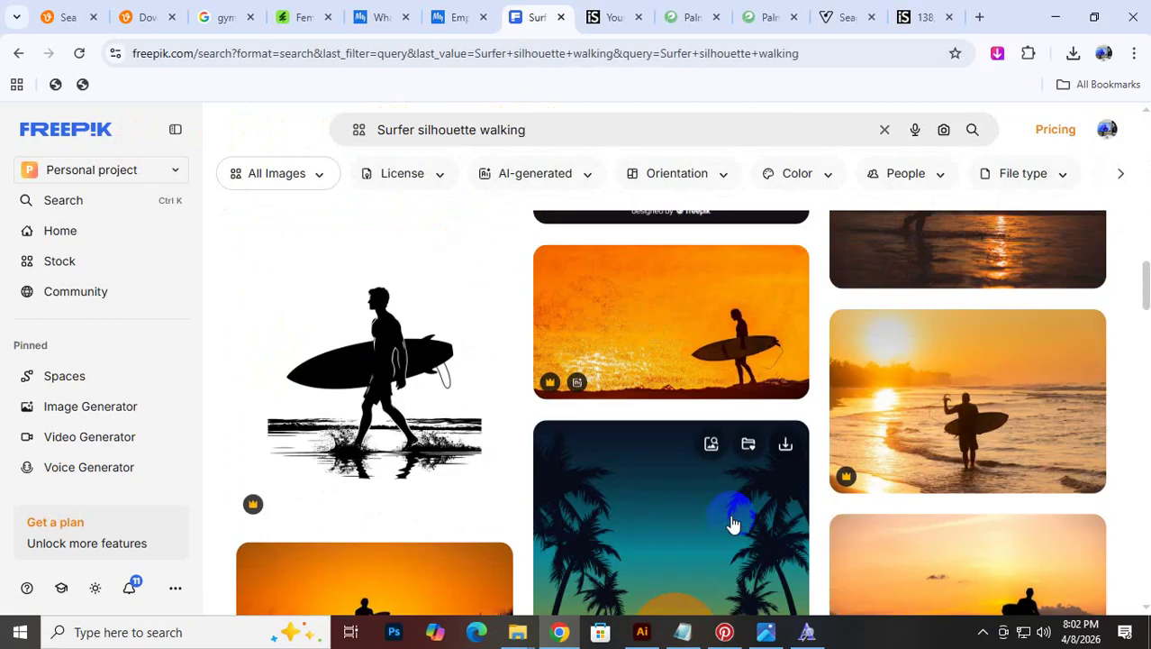
{"action": "scroll", "coordinate": [732, 523], "scroll_direction": "down", "scroll_amount": 10}
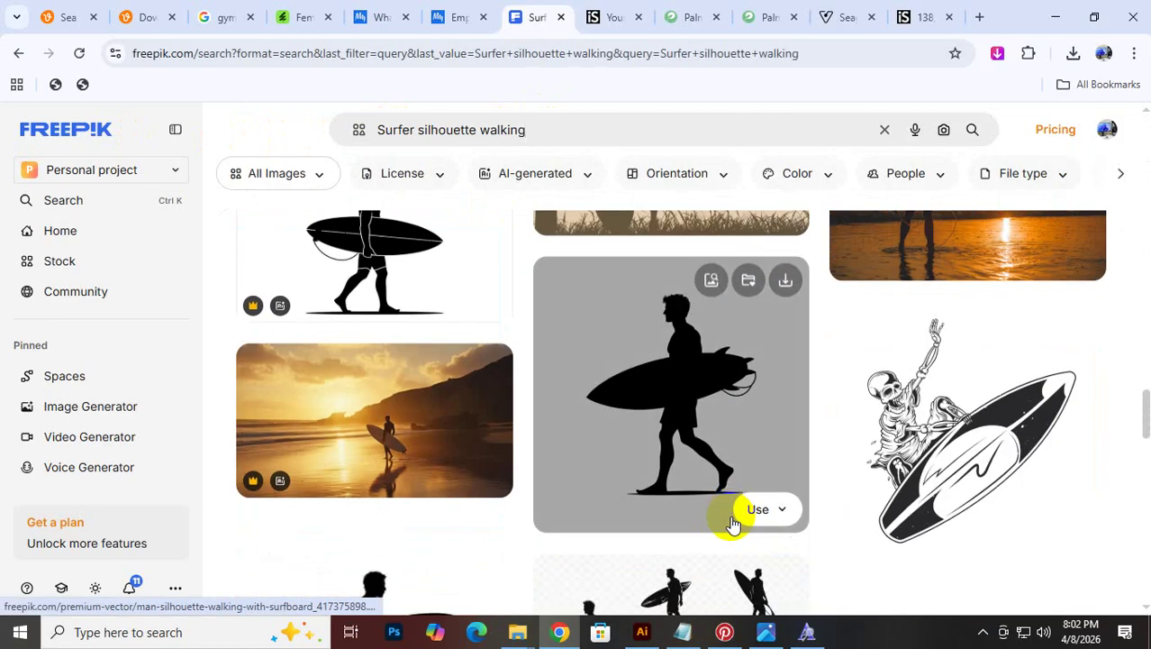
{"action": "left_click", "coordinate": [678, 501]}
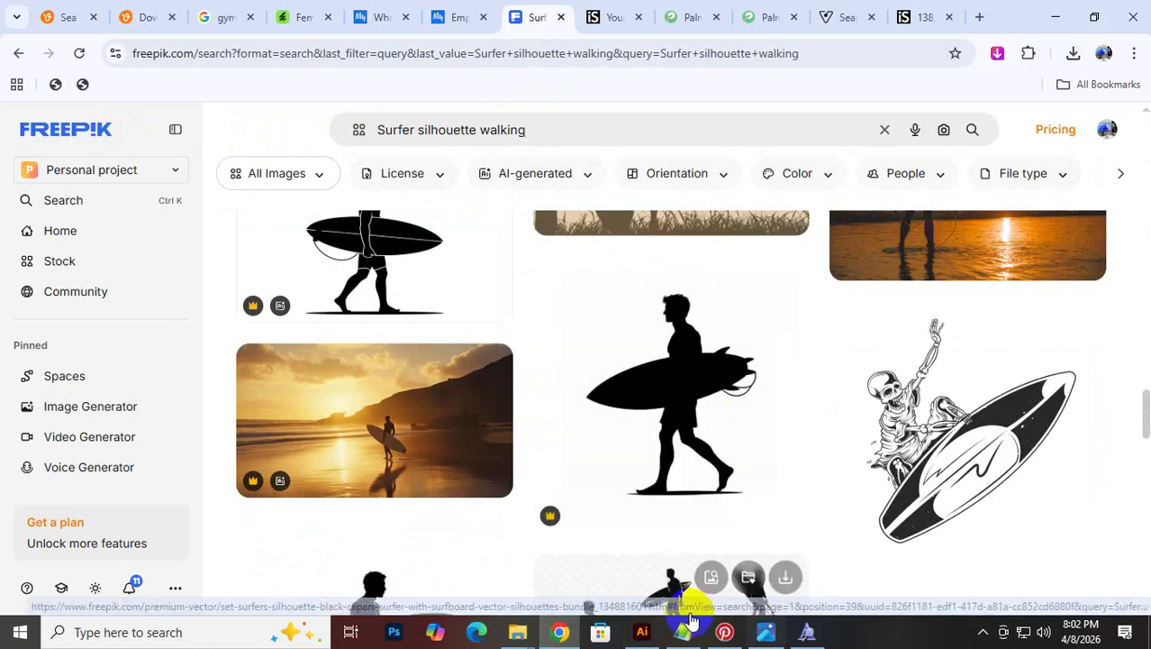
Check the reference surfer on the red stripe in Illustrator, and open the "Man silhouette walking with surfboard" vector on Freepik
{"action": "left_click", "coordinate": [642, 632]}
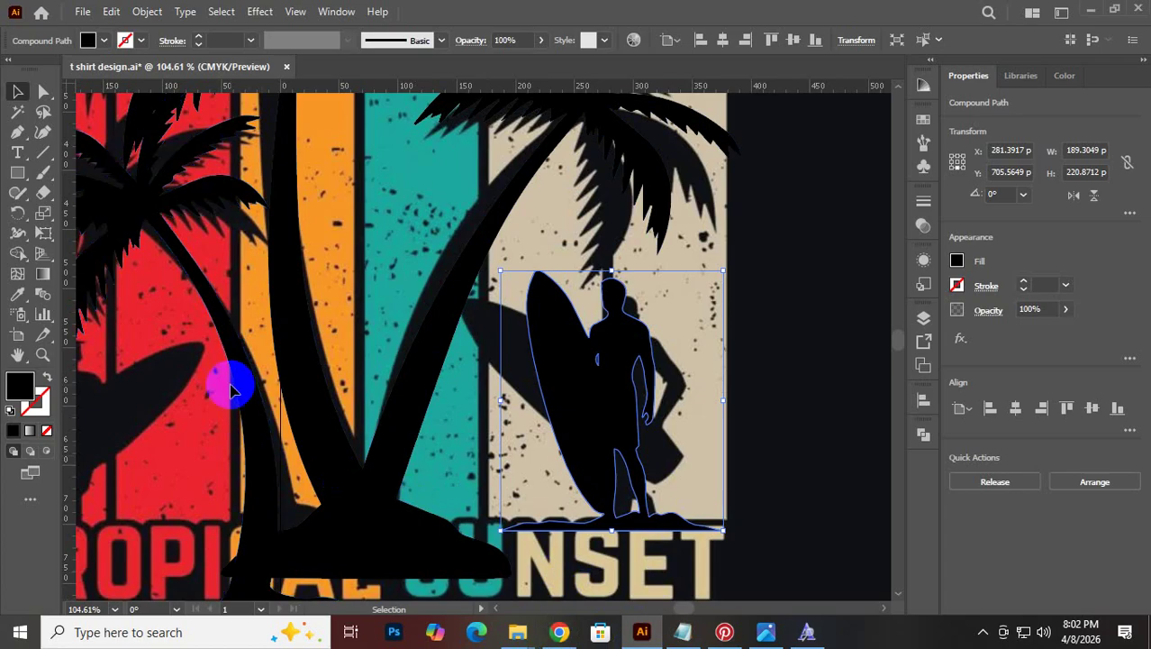
{"action": "left_click_drag", "start_coordinate": [185, 386], "coordinate": [380, 351]}
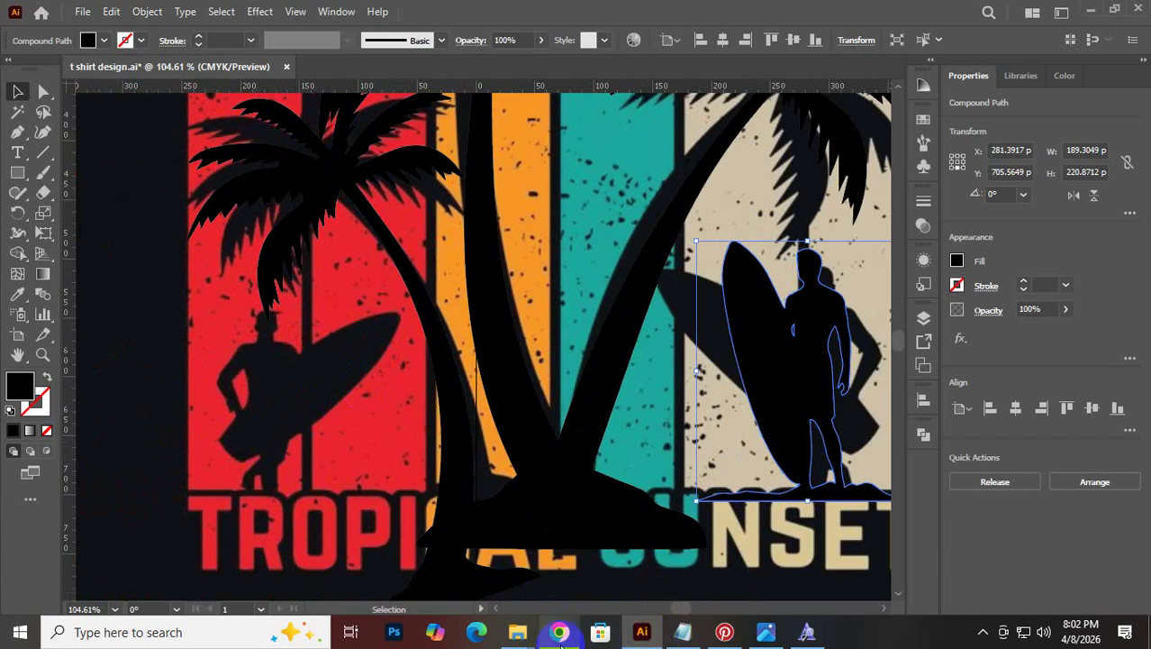
{"action": "left_click", "coordinate": [559, 632]}
{"action": "left_click", "coordinate": [705, 412]}
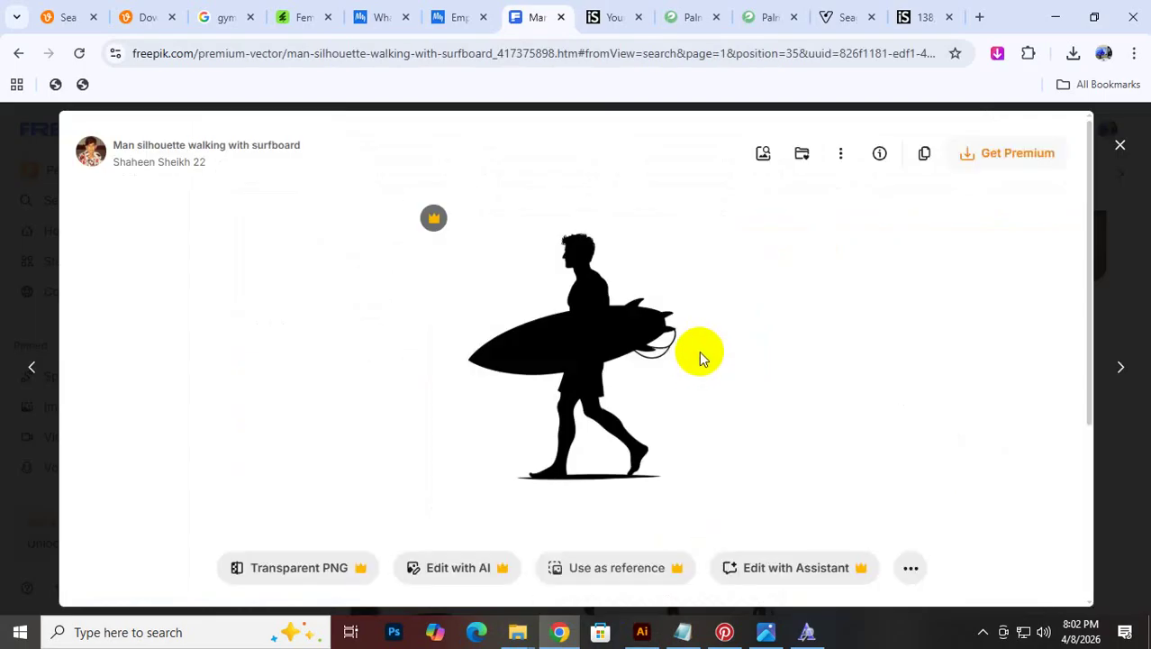
Copy a 297x357 px screenshot of the walking surfer silhouette and paste it into the T-shirt design in Illustrator
{"action": "left_click", "coordinate": [983, 634]}
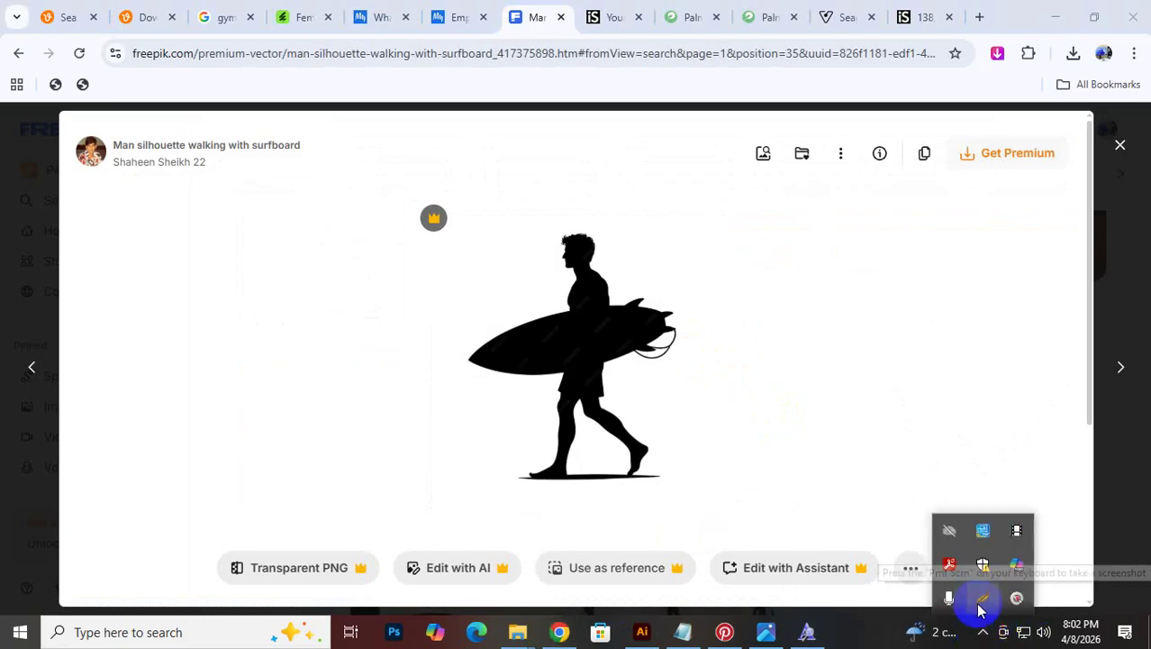
{"action": "left_click", "coordinate": [982, 598]}
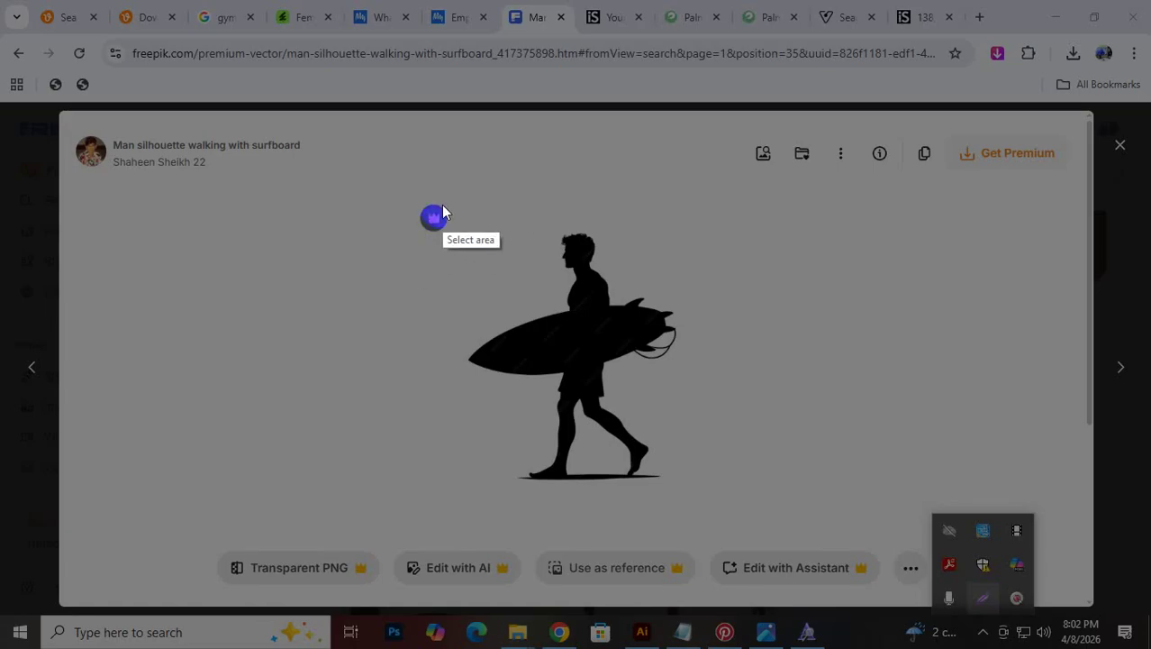
{"action": "mouse_move", "coordinate": [443, 205]}
{"action": "left_mouse_down"}
{"action": "mouse_move", "coordinate": [521, 419]}
{"action": "mouse_move", "coordinate": [681, 483]}
{"action": "mouse_move", "coordinate": [692, 506]}
{"action": "left_mouse_up"}
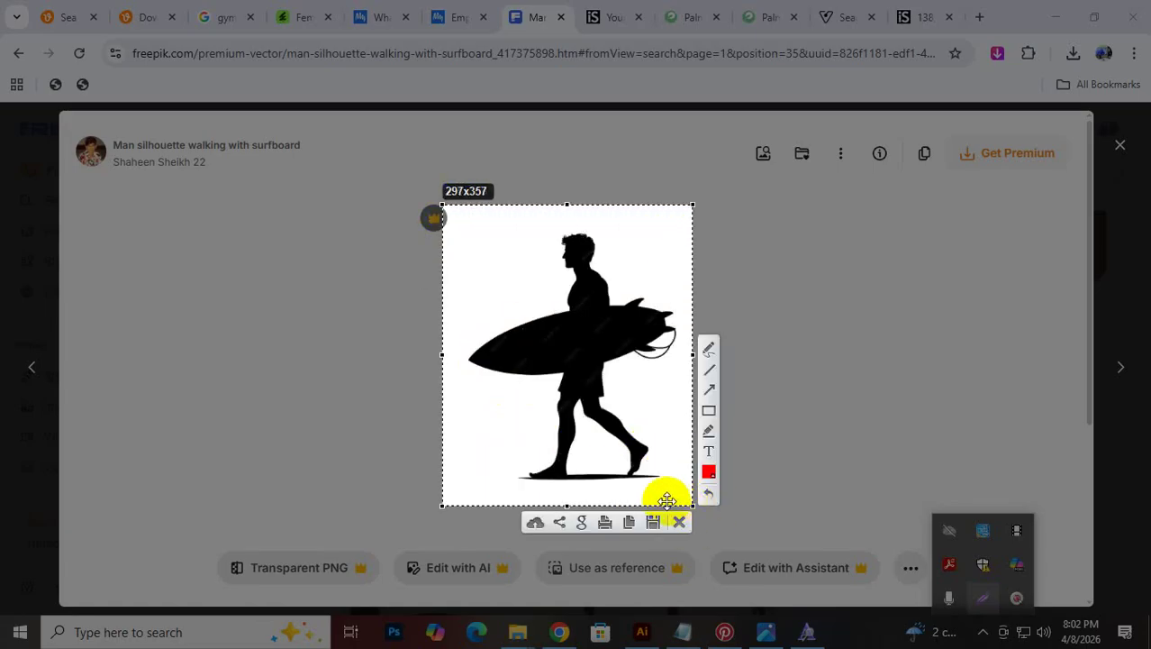
{"action": "left_click", "coordinate": [630, 523]}
{"action": "left_click", "coordinate": [642, 631]}
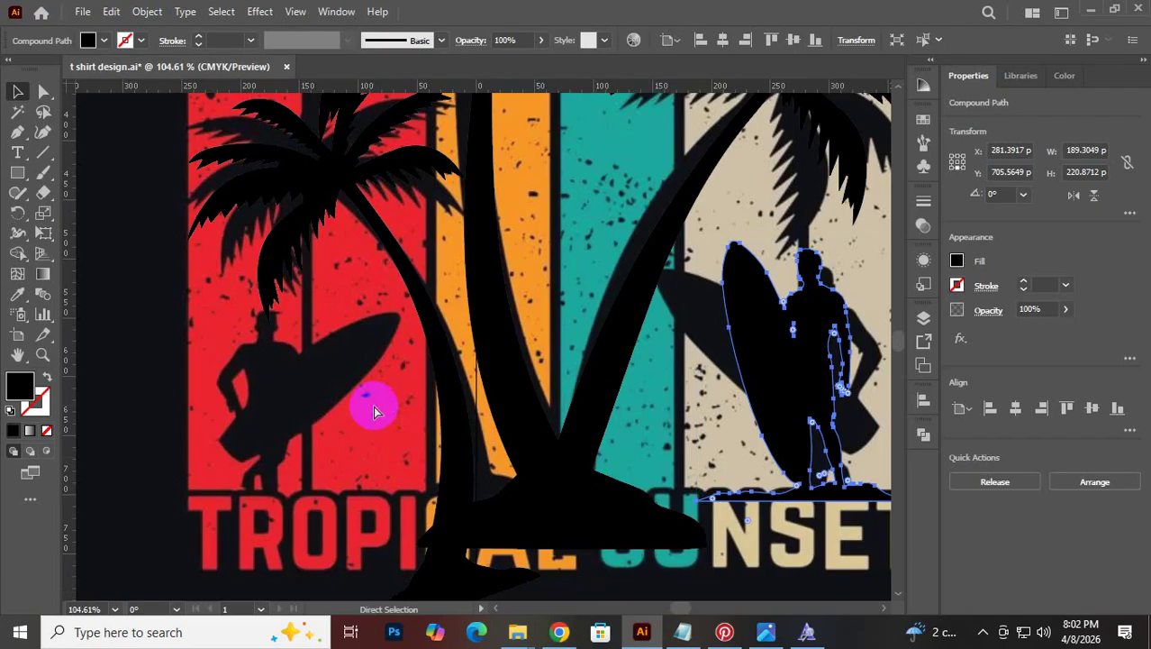
{"action": "key", "text": "ctrl+v"}
Delete the leftover white bird and surfer tracing backgrounds beside the design, including the remaining small white surfer fragments
{"action": "scroll", "coordinate": [617, 329], "scroll_direction": "down", "scroll_amount": 5}
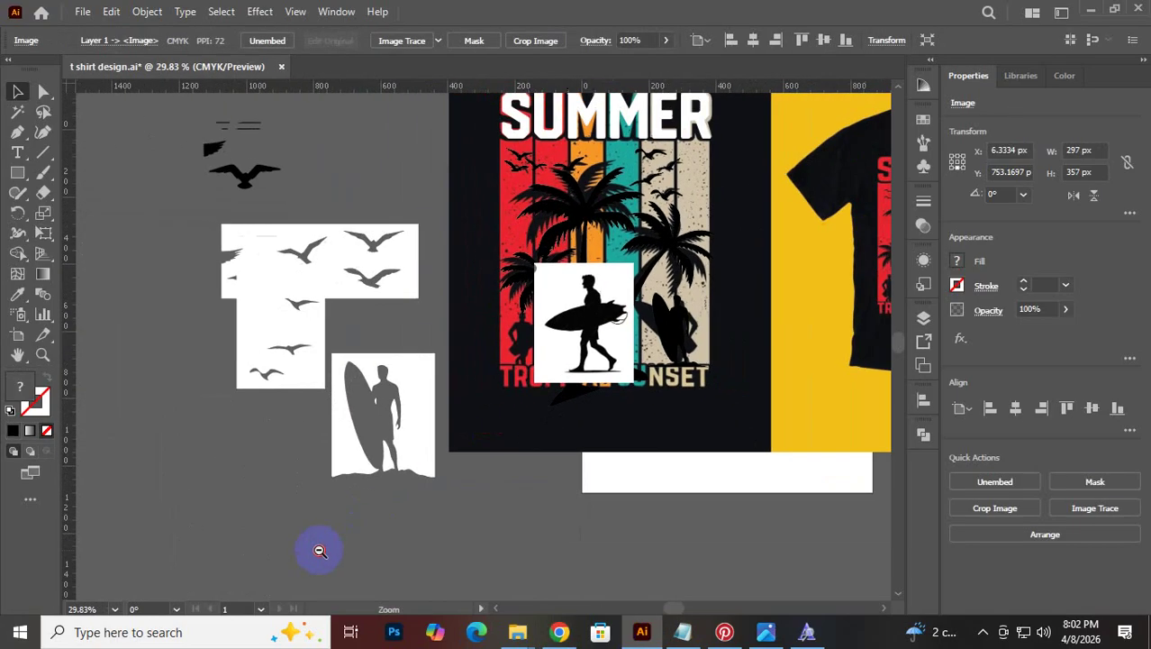
{"action": "left_click_drag", "start_coordinate": [309, 253], "coordinate": [254, 236]}
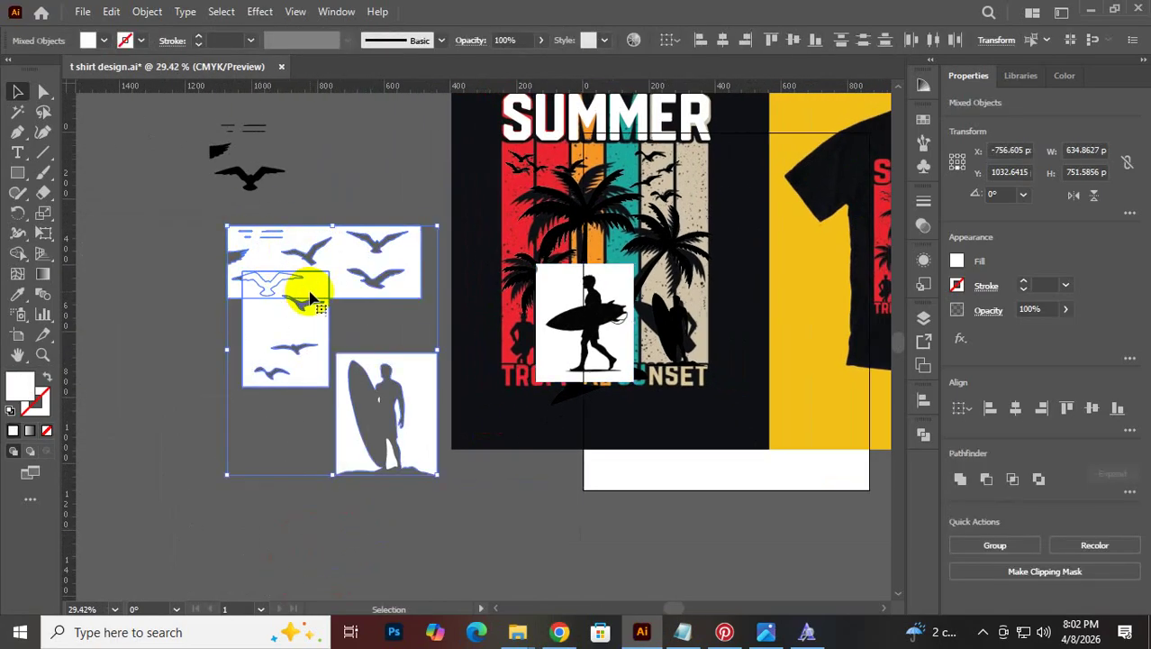
{"action": "left_click_drag", "start_coordinate": [326, 285], "coordinate": [322, 281]}
{"action": "key", "text": "Return"}
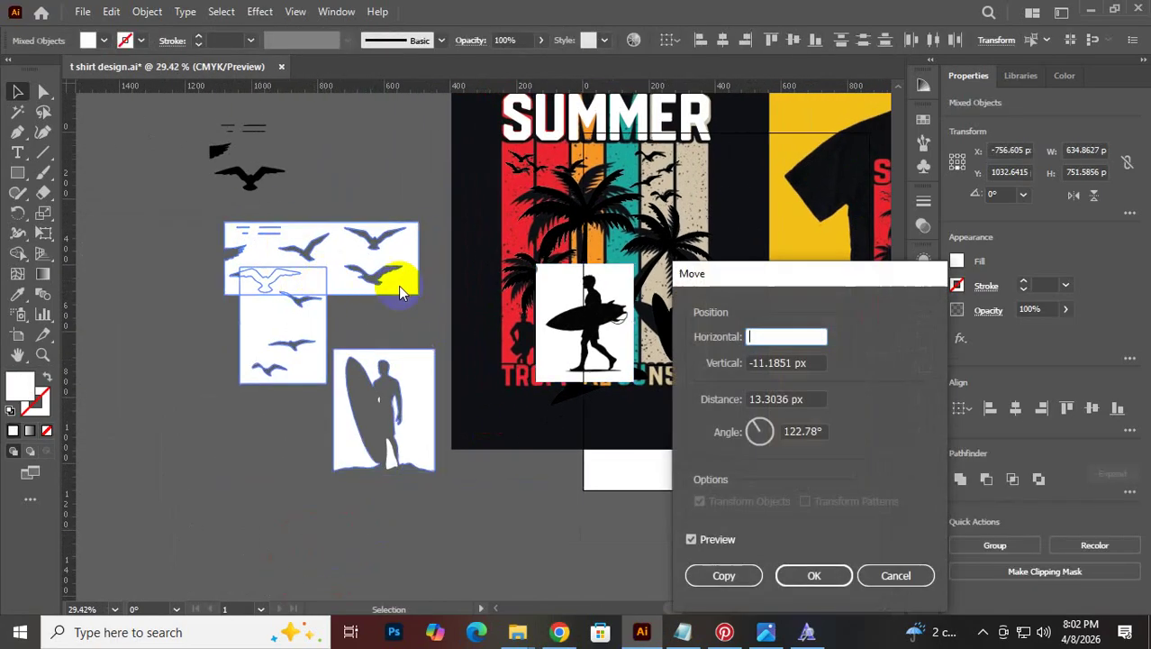
{"action": "left_click", "coordinate": [886, 575]}
{"action": "key", "text": "Delete"}
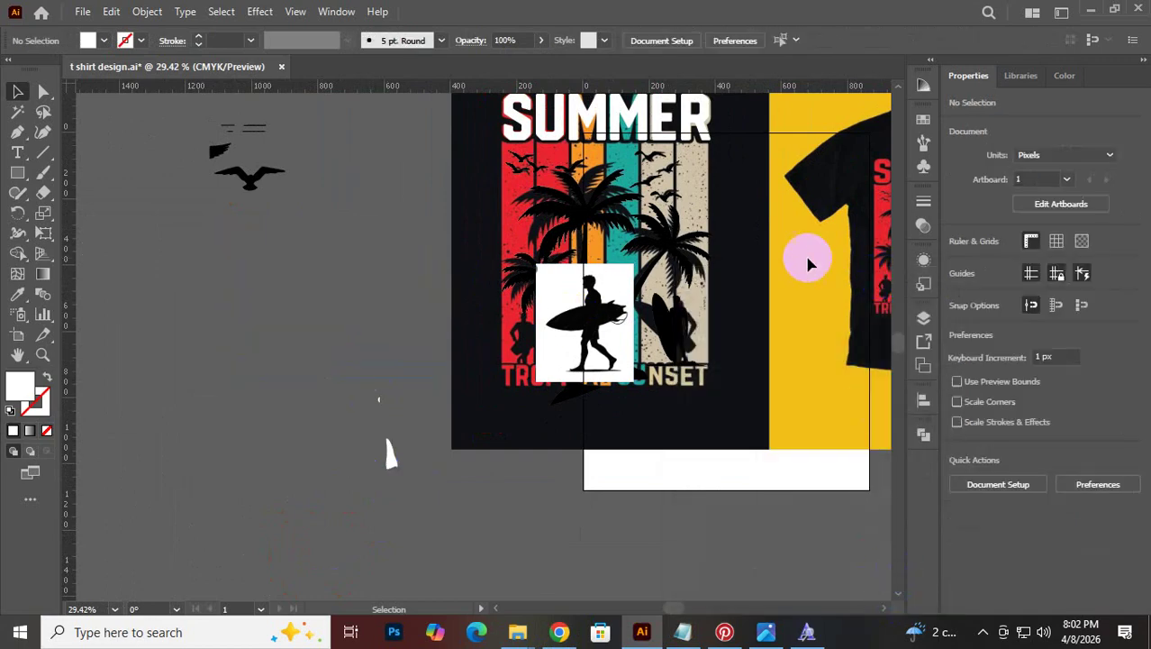
{"action": "left_click", "coordinate": [390, 453]}
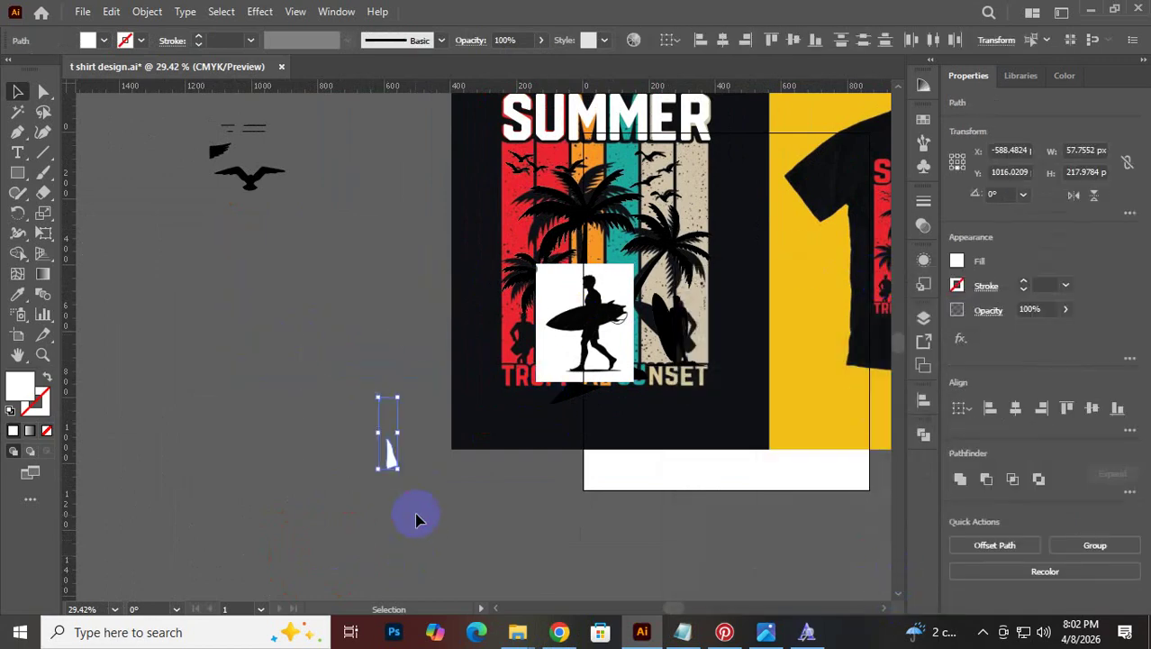
{"action": "key", "text": "Delete"}
Move the pasted walking surfer image off the T-shirt design onto the empty canvas beside it
{"action": "left_click_drag", "start_coordinate": [606, 340], "coordinate": [327, 384]}
{"action": "scroll", "coordinate": [271, 383], "scroll_direction": "up", "scroll_amount": 2}
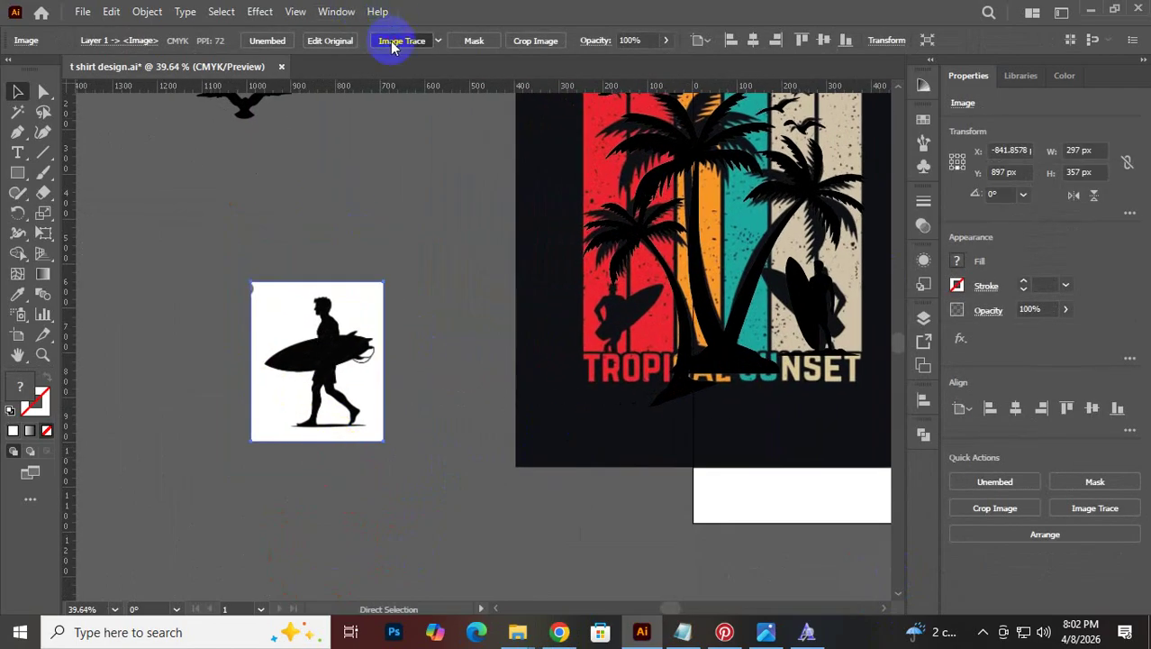
Image-trace the walking surfer picture, expand and ungroup the tracing, and move the black silhouette off its white background
{"action": "left_click", "coordinate": [401, 40]}
{"action": "left_click", "coordinate": [420, 43]}
{"action": "right_click", "coordinate": [318, 329]}
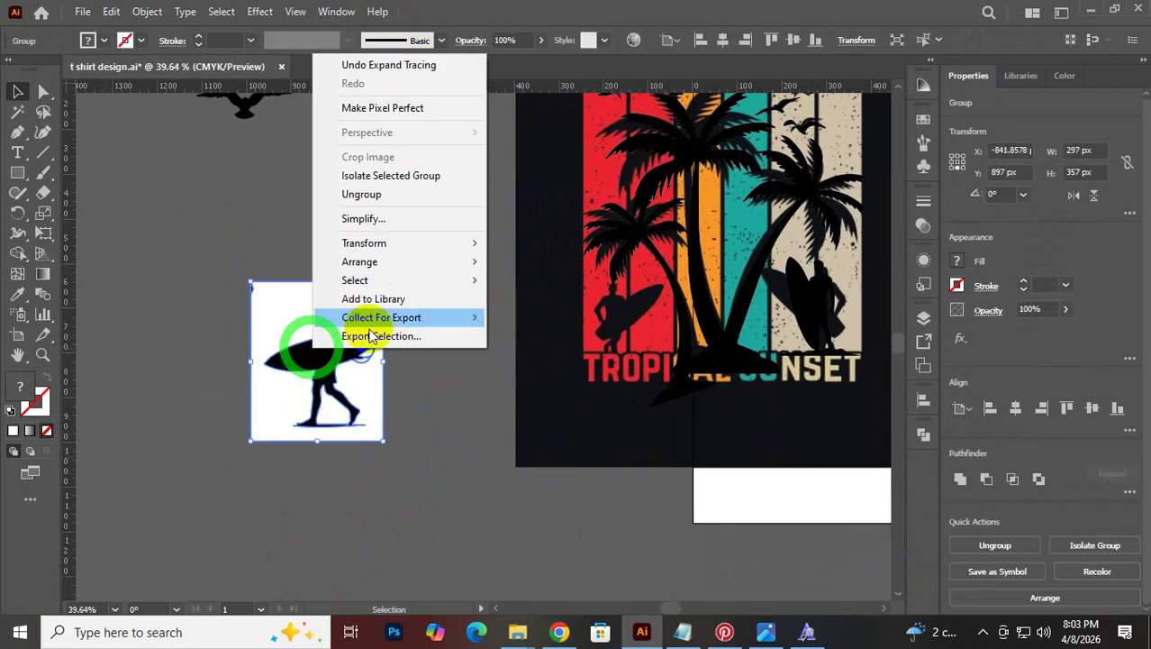
{"action": "left_click", "coordinate": [382, 197]}
{"action": "left_click", "coordinate": [393, 216]}
{"action": "mouse_move", "coordinate": [342, 324]}
{"action": "left_mouse_down"}
{"action": "mouse_move", "coordinate": [352, 335]}
{"action": "mouse_move", "coordinate": [450, 184]}
{"action": "left_mouse_up"}
Delete the traced white background and the small white fragment left over beside the walking surfer silhouette
{"action": "left_click_drag", "start_coordinate": [357, 439], "coordinate": [361, 509]}
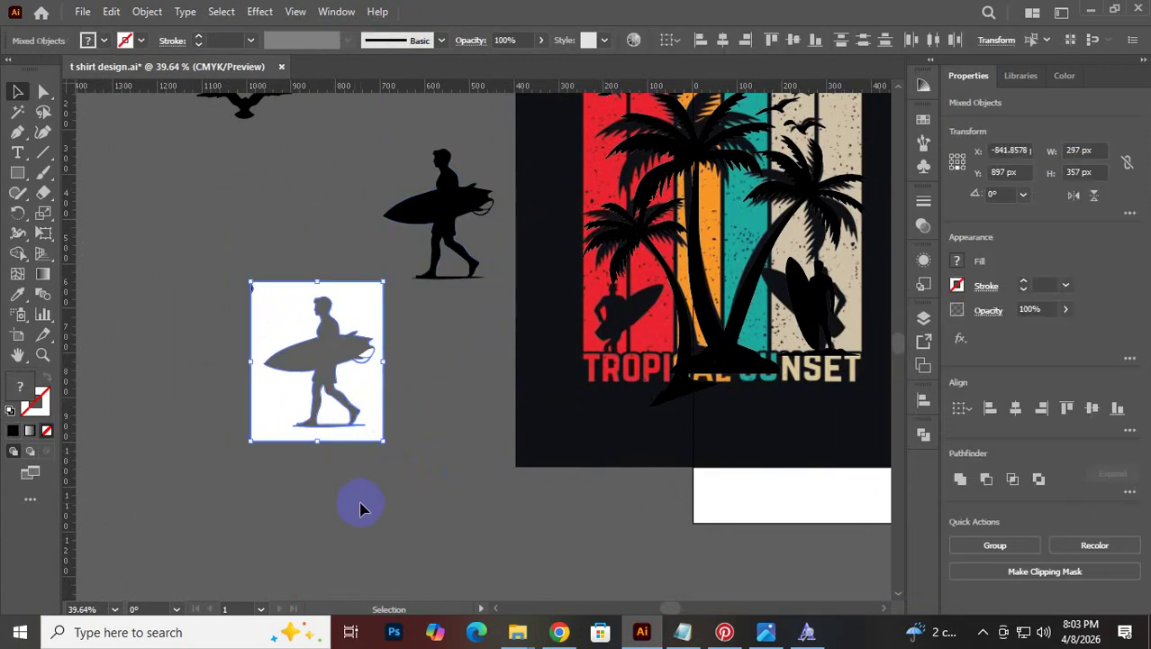
{"action": "key", "text": "Delete"}
{"action": "left_click", "coordinate": [366, 352]}
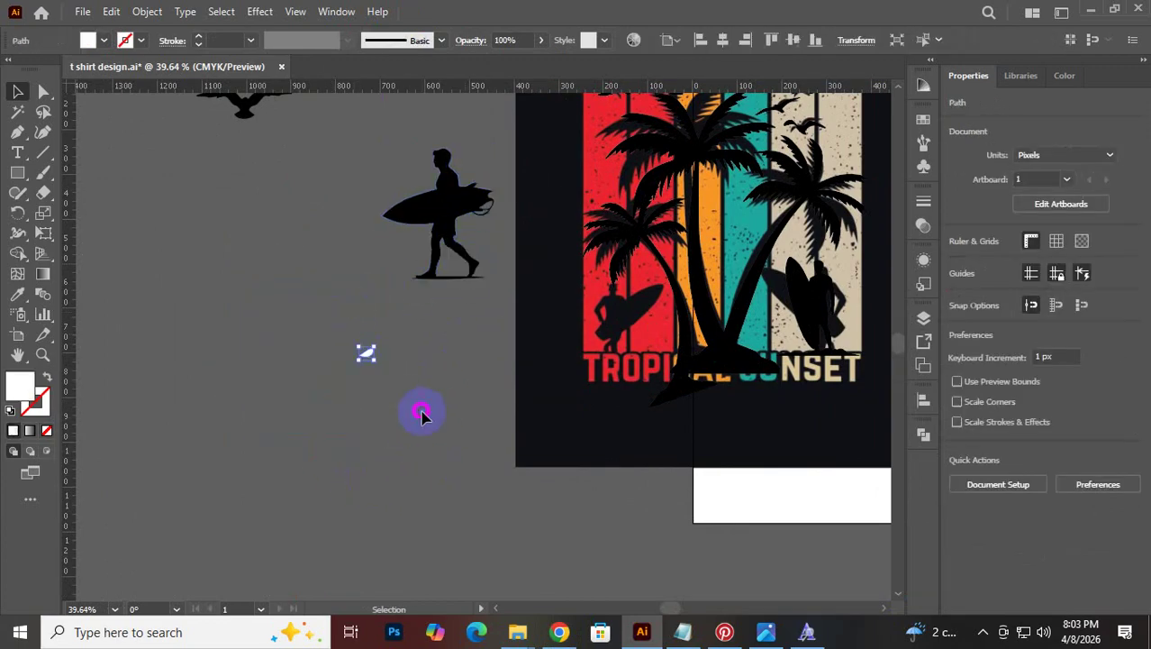
{"action": "left_click", "coordinate": [470, 385]}
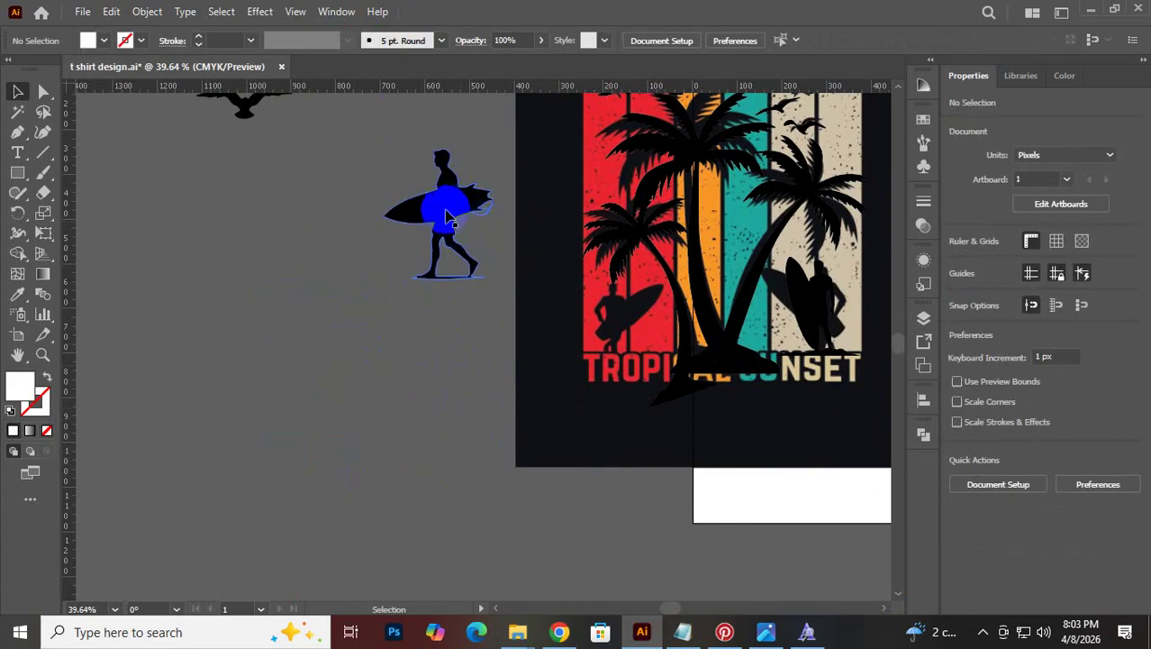
Reflect the walking surfer silhouette across the vertical axis and move it onto the reference surfer on the red stripe
{"action": "left_click_drag", "start_coordinate": [446, 217], "coordinate": [478, 316]}
{"action": "right_click", "coordinate": [473, 302]}
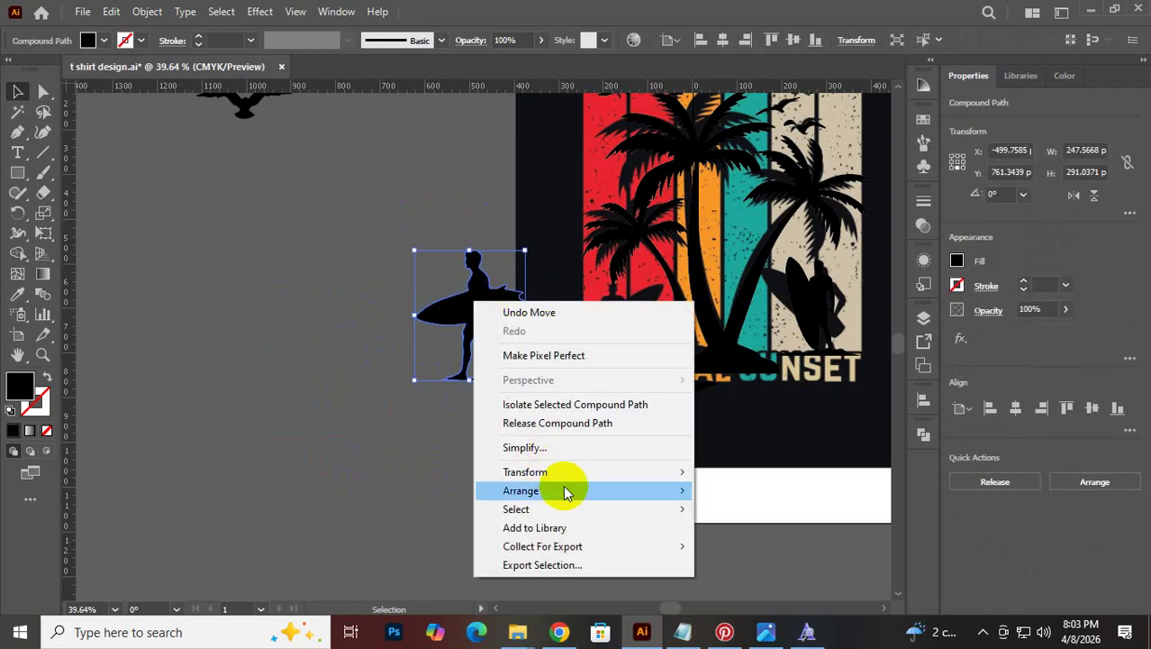
{"action": "mouse_move", "coordinate": [663, 474]}
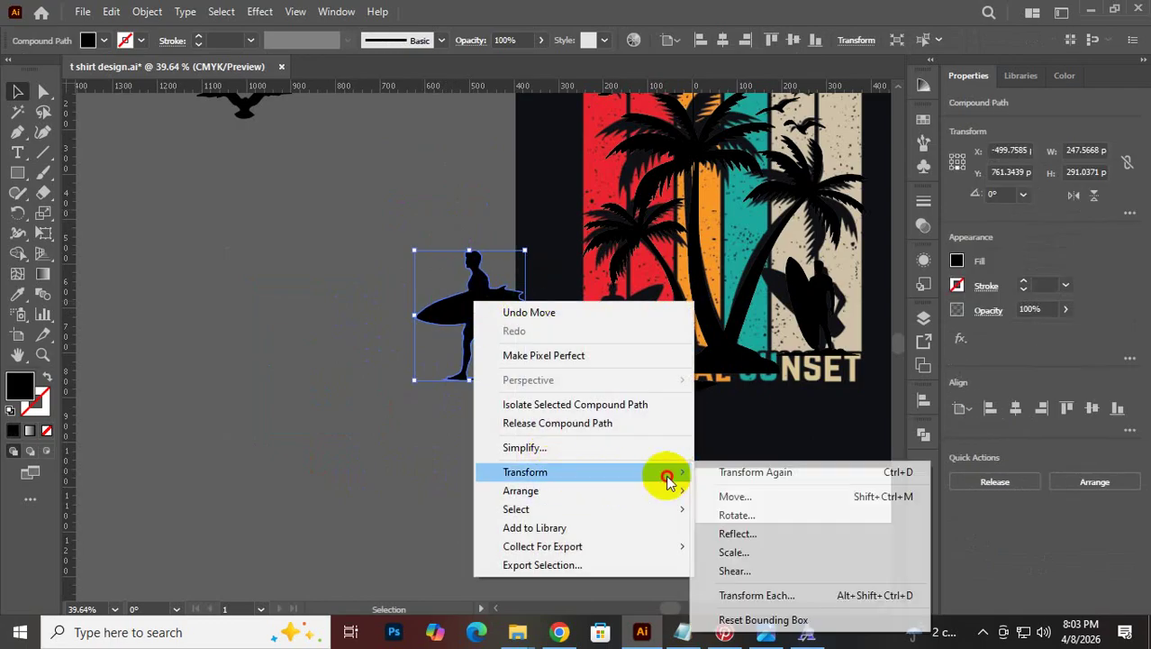
{"action": "left_click", "coordinate": [758, 532]}
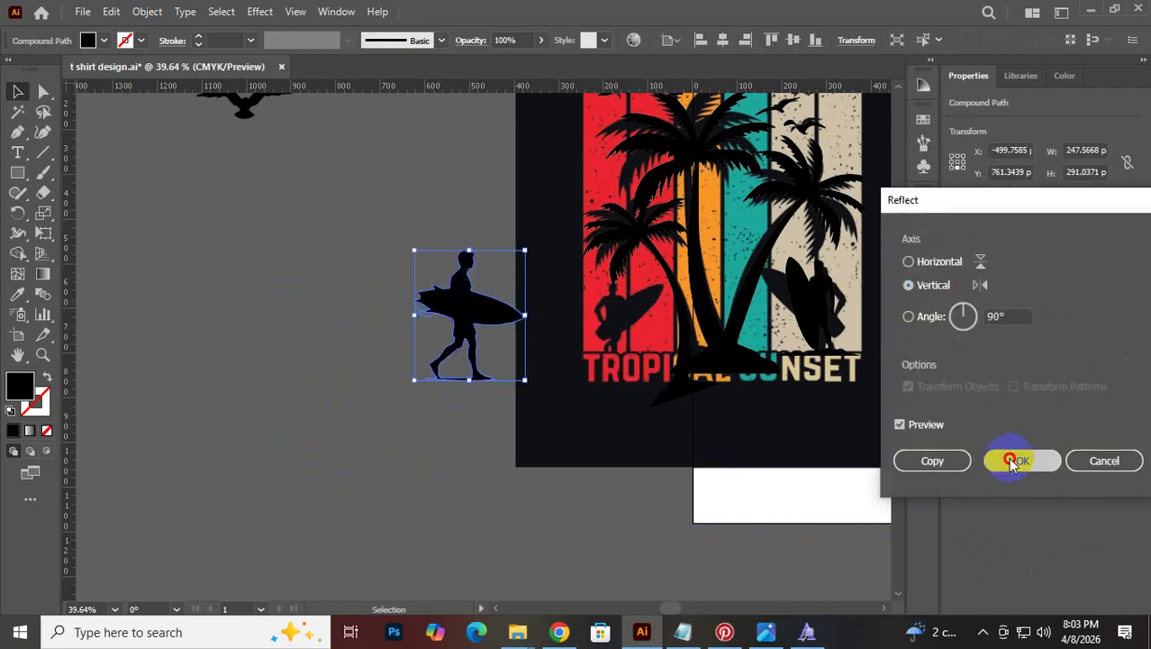
{"action": "left_click", "coordinate": [1013, 462]}
{"action": "left_click_drag", "start_coordinate": [488, 285], "coordinate": [630, 333]}
{"action": "left_click_drag", "start_coordinate": [568, 403], "coordinate": [588, 352]}
{"action": "scroll", "coordinate": [781, 380], "scroll_direction": "up", "scroll_amount": 4}
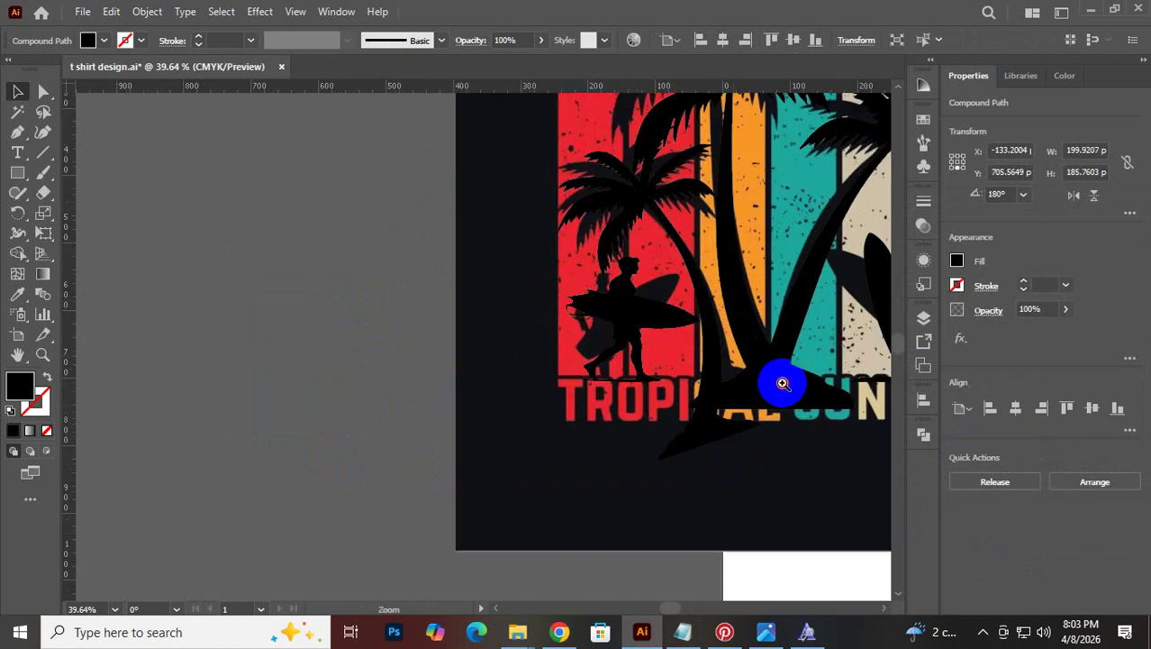
{"action": "key", "text": "a"}
{"action": "key", "text": "ctrl+z"}
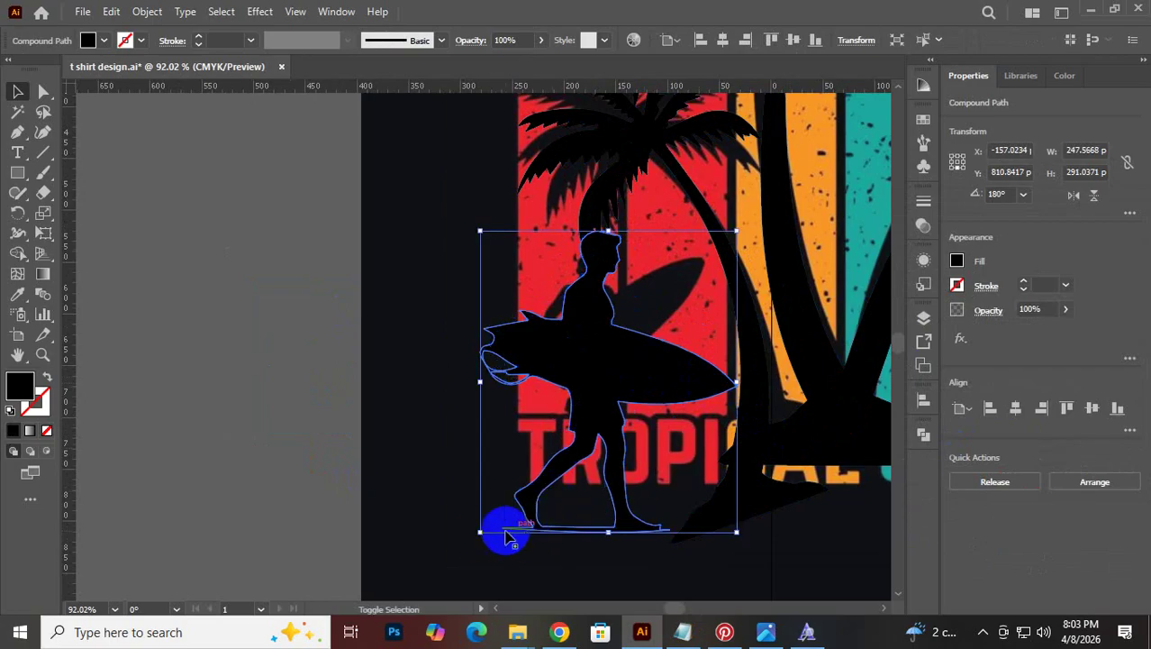
Scale the walking surfer down proportionally and place it over the reference surfer, with its feet just above the TROPICAL lettering
{"action": "left_click_drag", "start_coordinate": [482, 533], "coordinate": [541, 439]}
{"action": "left_click_drag", "start_coordinate": [615, 382], "coordinate": [581, 407]}
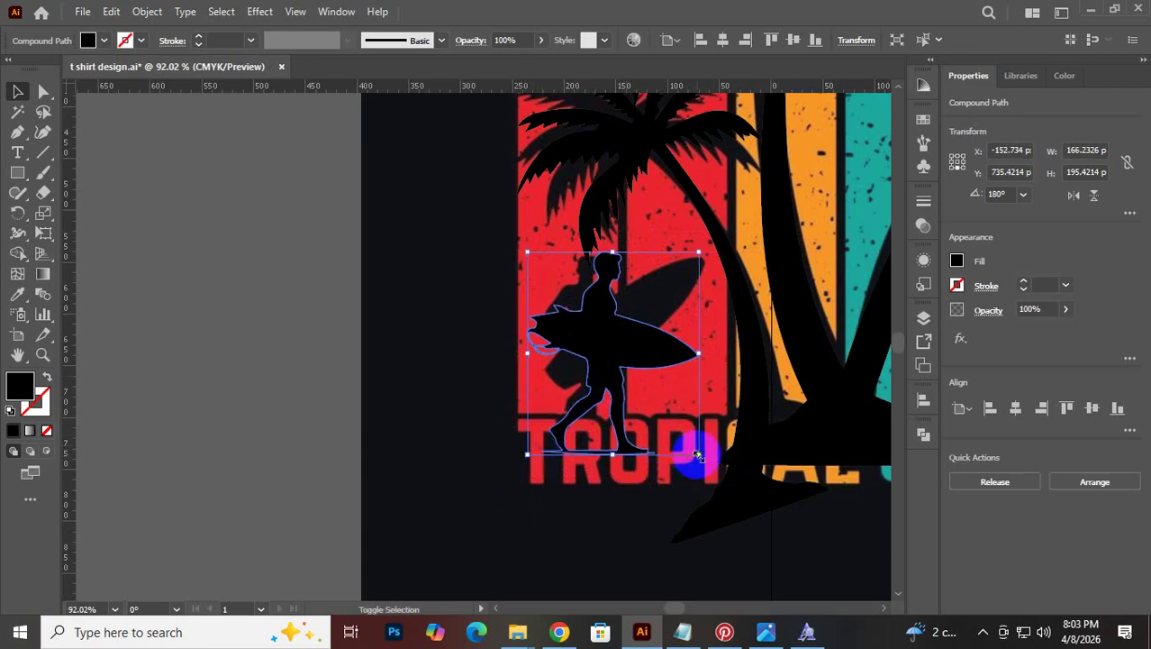
{"action": "left_click_drag", "start_coordinate": [699, 455], "coordinate": [672, 419]}
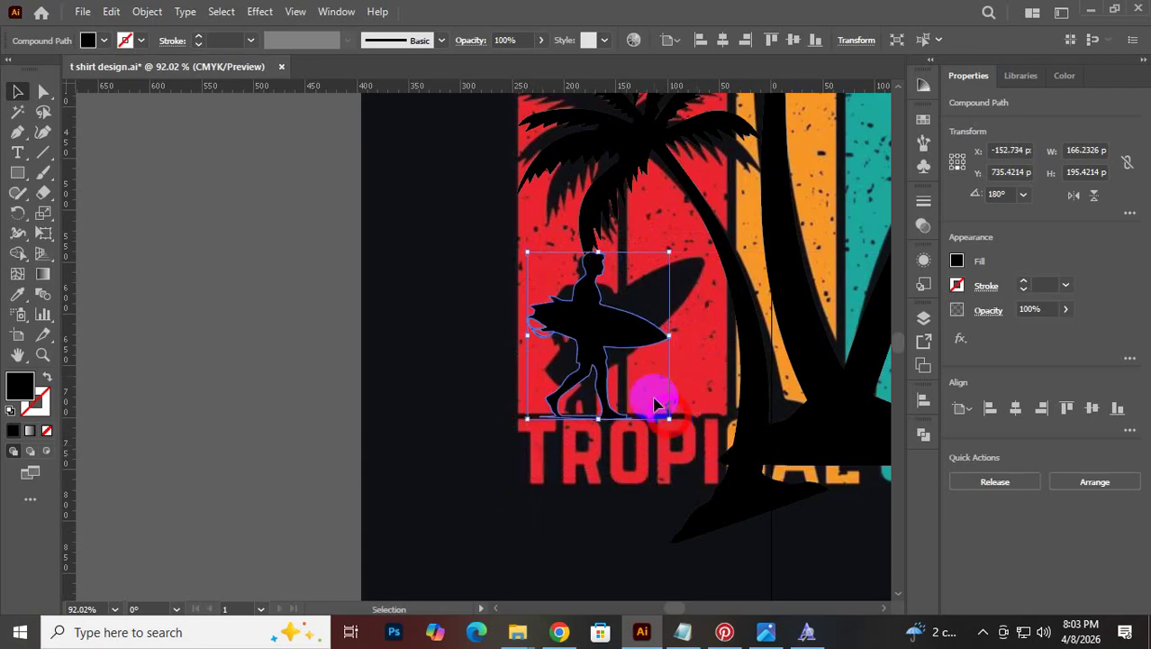
{"action": "left_click_drag", "start_coordinate": [628, 349], "coordinate": [635, 350]}
Nudge the small traced palm tree above the walking surfer up 6 px and shift it slightly to the right
{"action": "left_click", "coordinate": [651, 134]}
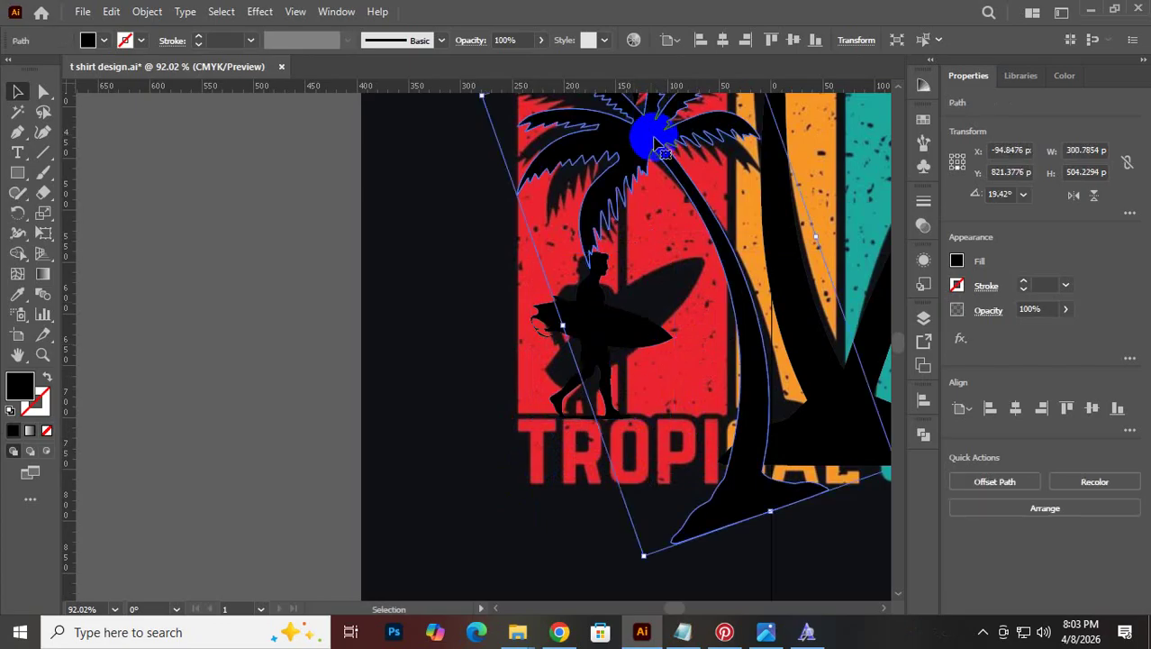
{"action": "key", "text": "Up"}
{"action": "key", "text": "Up"}
{"action": "key", "text": "Up"}
{"action": "key", "text": "Up"}
{"action": "key", "text": "Up"}
{"action": "key", "text": "Up"}
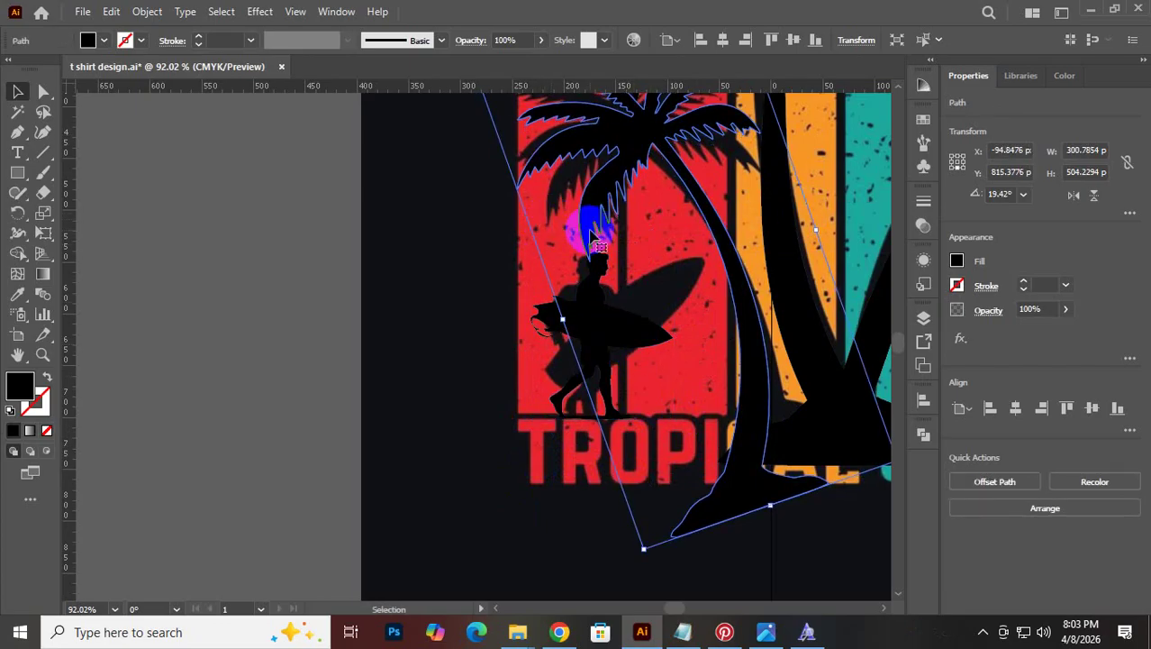
{"action": "left_click_drag", "start_coordinate": [590, 236], "coordinate": [598, 237]}
{"action": "left_click", "coordinate": [290, 265]}
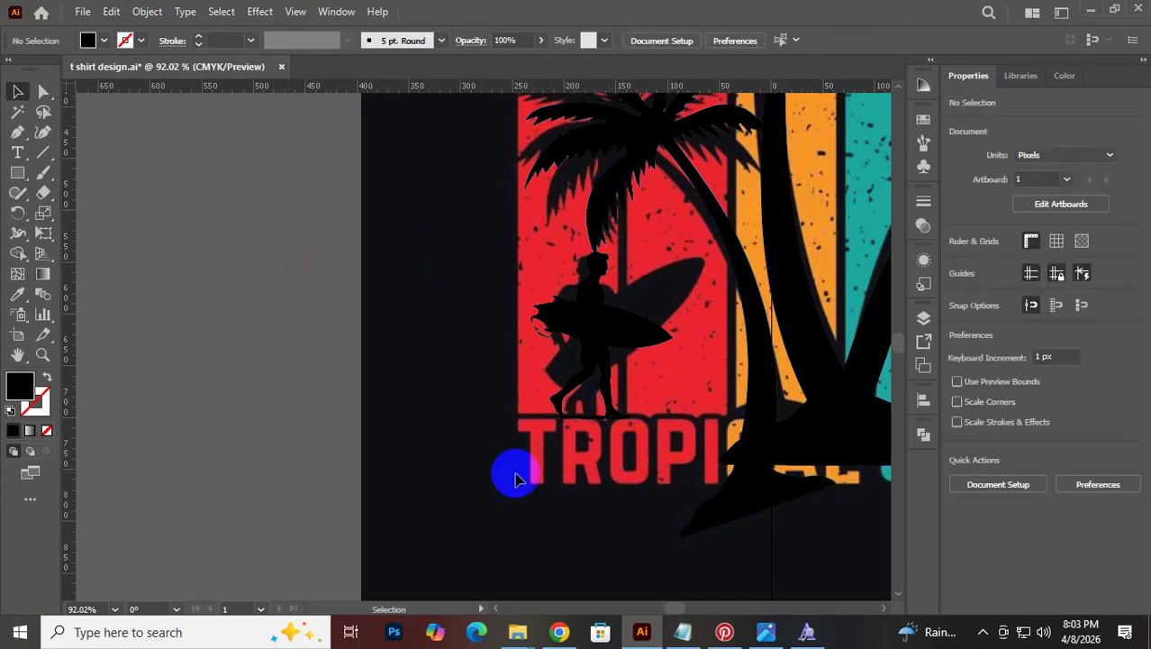
Hide the traced palm trees and surfers so the reference TROPICAL SUNSET lettering is uncovered
{"action": "left_click_drag", "start_coordinate": [514, 473], "coordinate": [359, 423]}
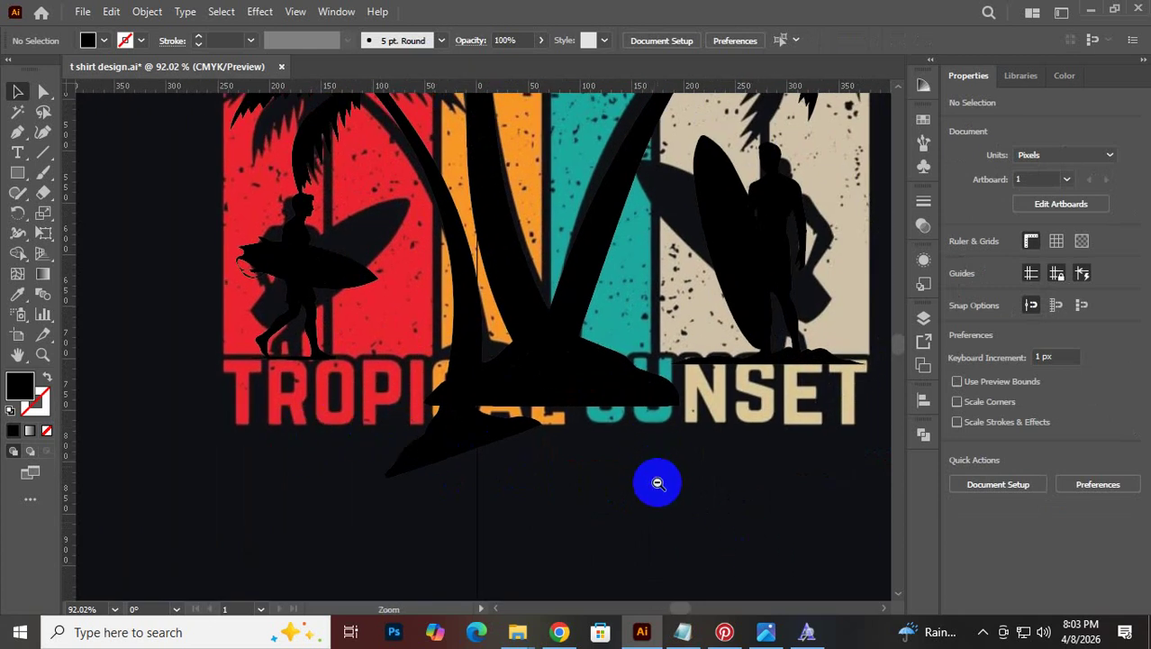
{"action": "left_click_drag", "start_coordinate": [658, 484], "coordinate": [379, 580]}
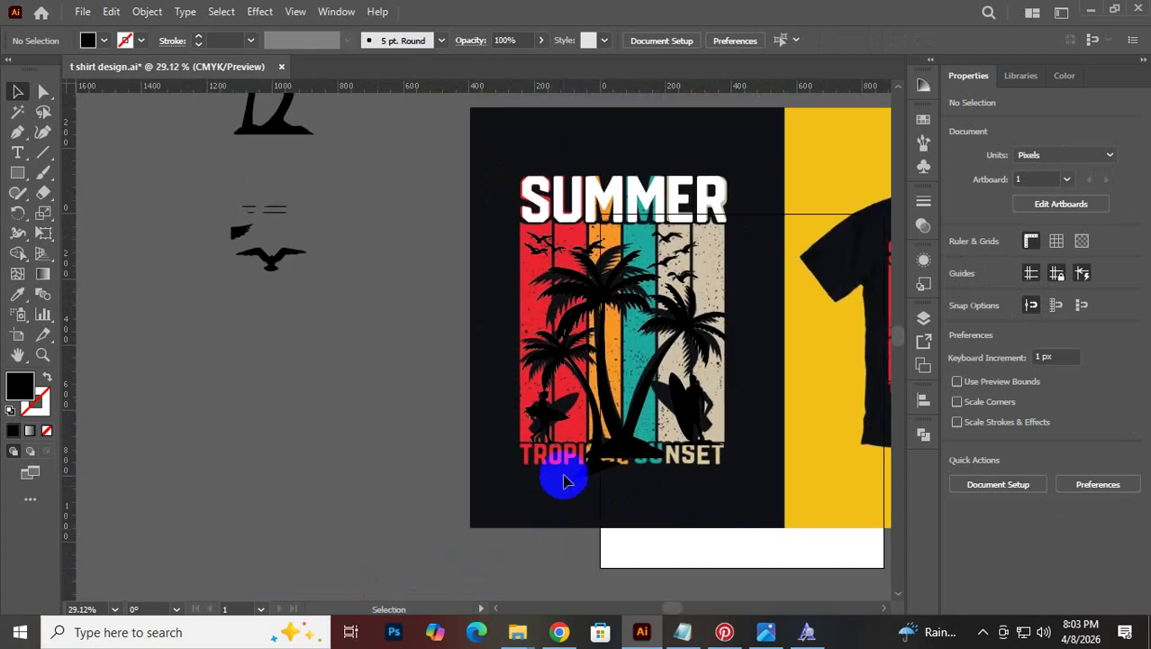
{"action": "left_click_drag", "start_coordinate": [715, 488], "coordinate": [539, 406]}
{"action": "key", "text": "ctrl+shift+a"}
{"action": "left_click_drag", "start_coordinate": [618, 463], "coordinate": [817, 436]}
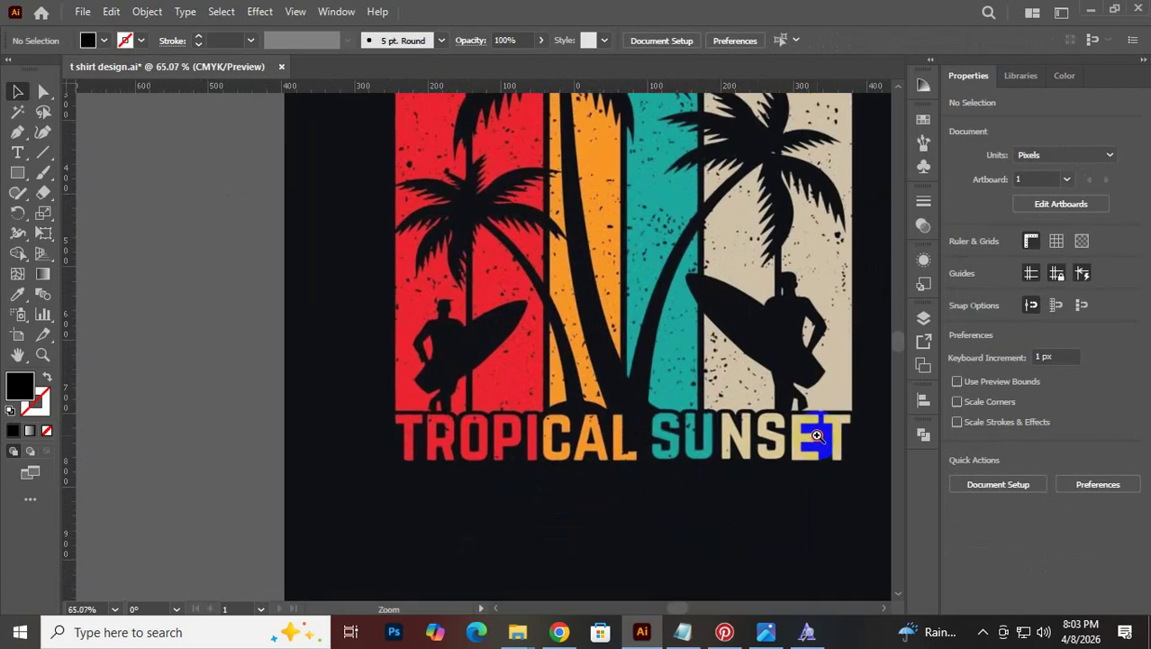
{"action": "left_click_drag", "start_coordinate": [591, 487], "coordinate": [526, 336]}
Add the text TROPICAL SUNSET in white Empera Soft below the reference lettering and enlarge it to about 87.38 pt
{"action": "left_click", "coordinate": [17, 152]}
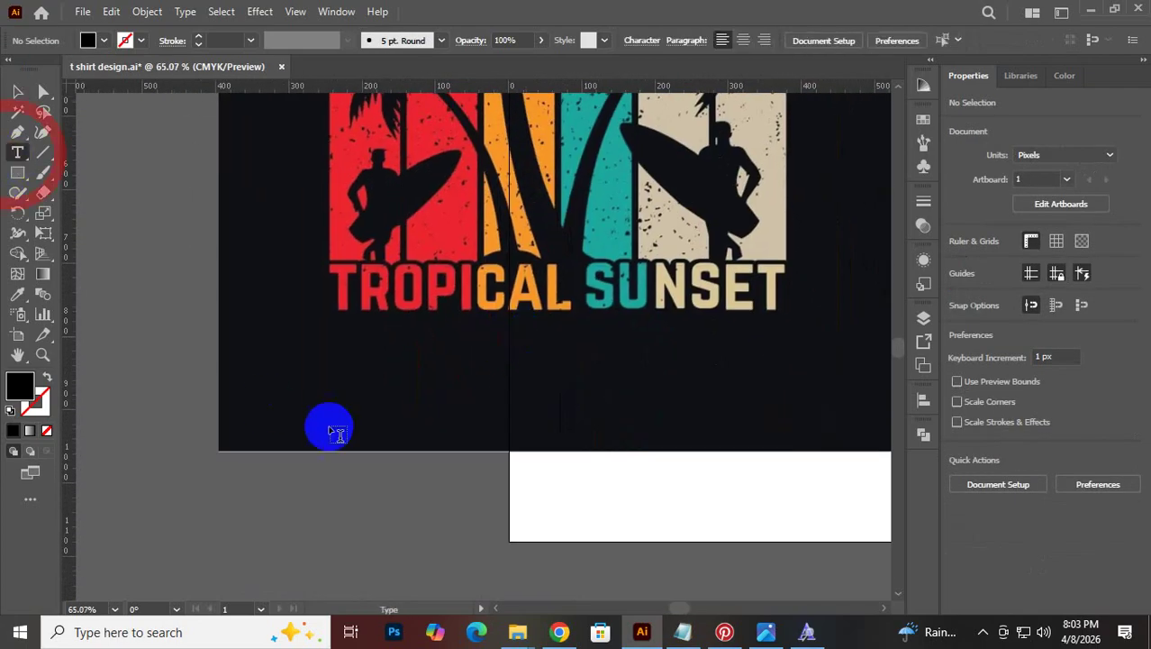
{"action": "left_click", "coordinate": [335, 373]}
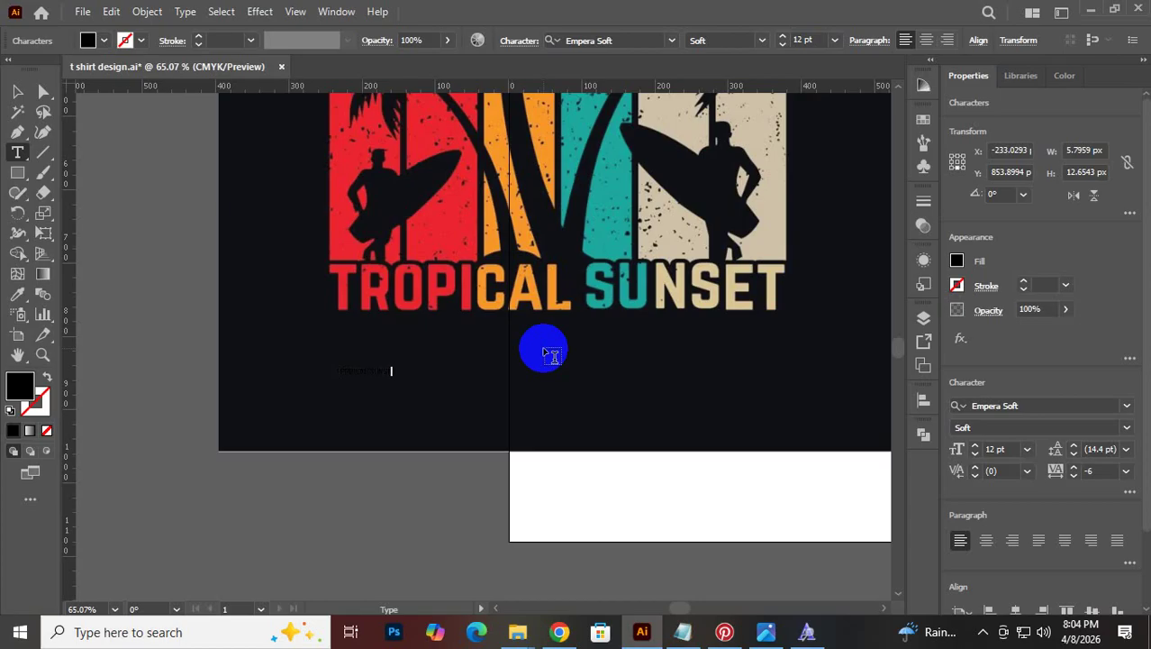
{"action": "key", "text": "Escape"}
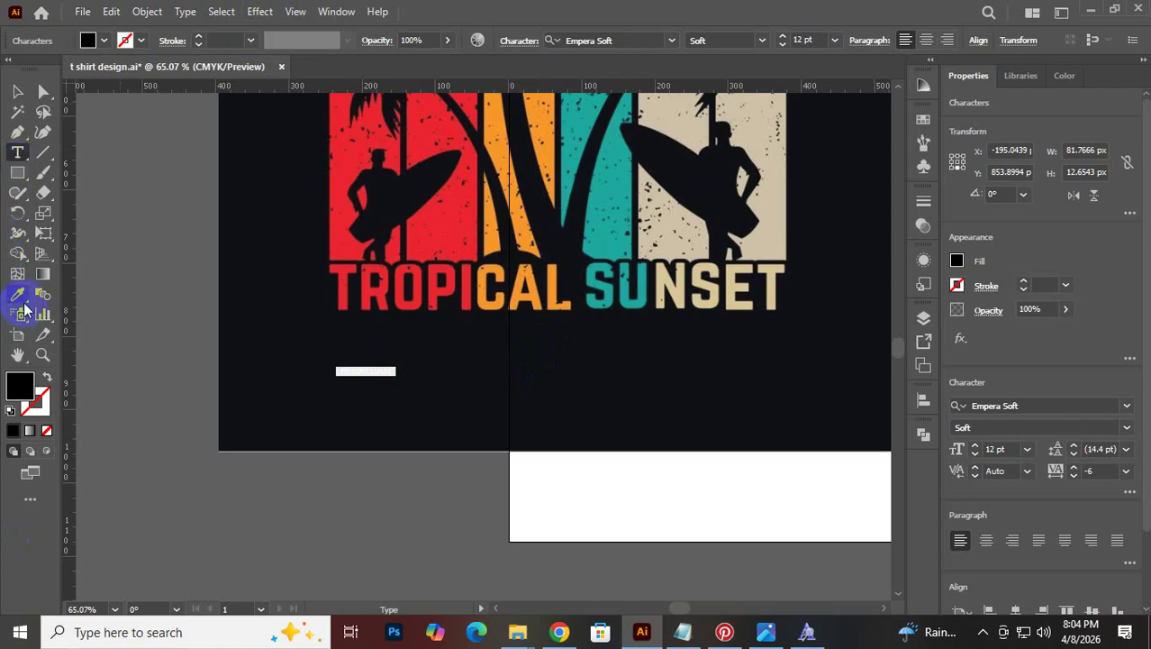
{"action": "left_click", "coordinate": [566, 475]}
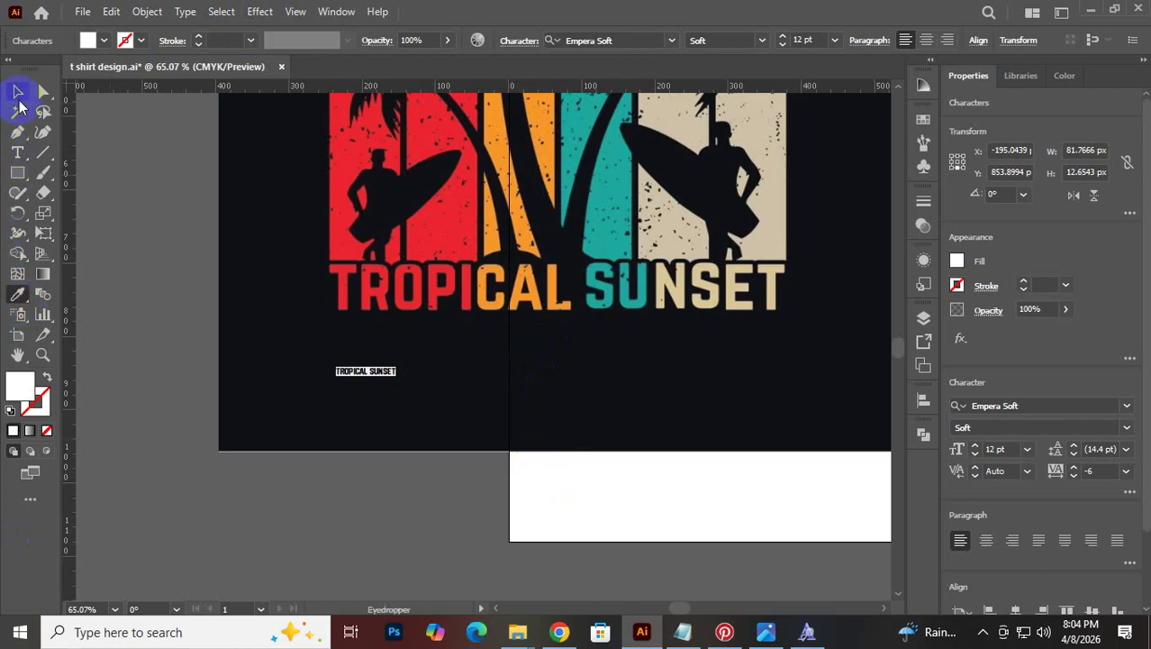
{"action": "left_click", "coordinate": [17, 91]}
{"action": "left_click", "coordinate": [373, 368]}
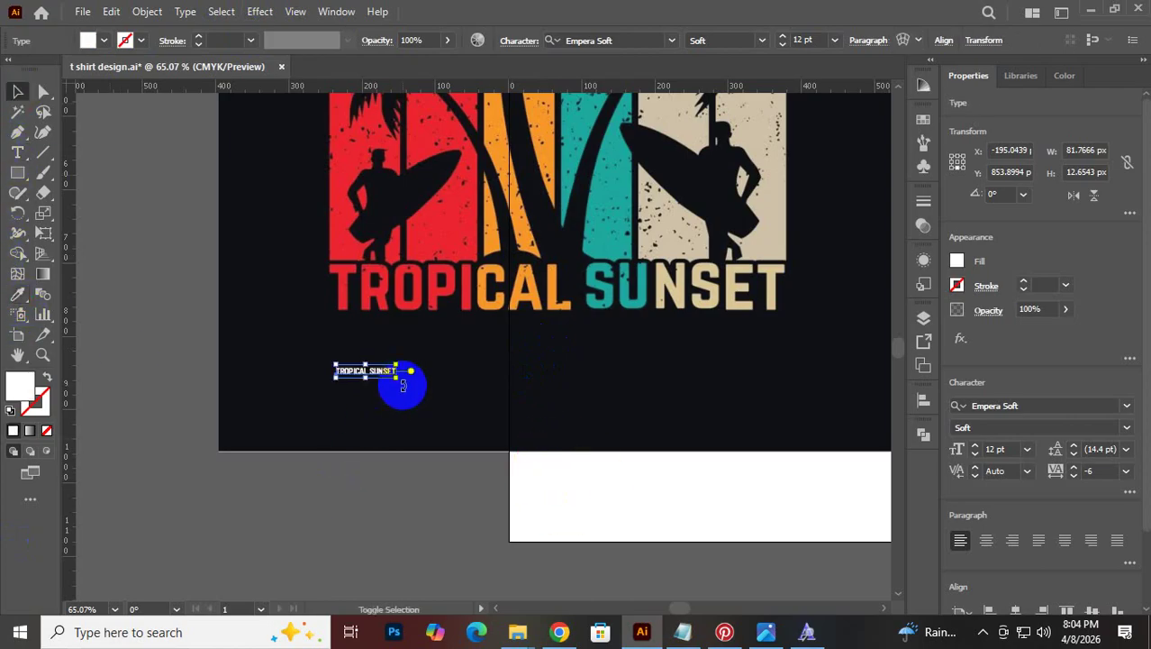
{"action": "left_click_drag", "start_coordinate": [395, 380], "coordinate": [780, 465]}
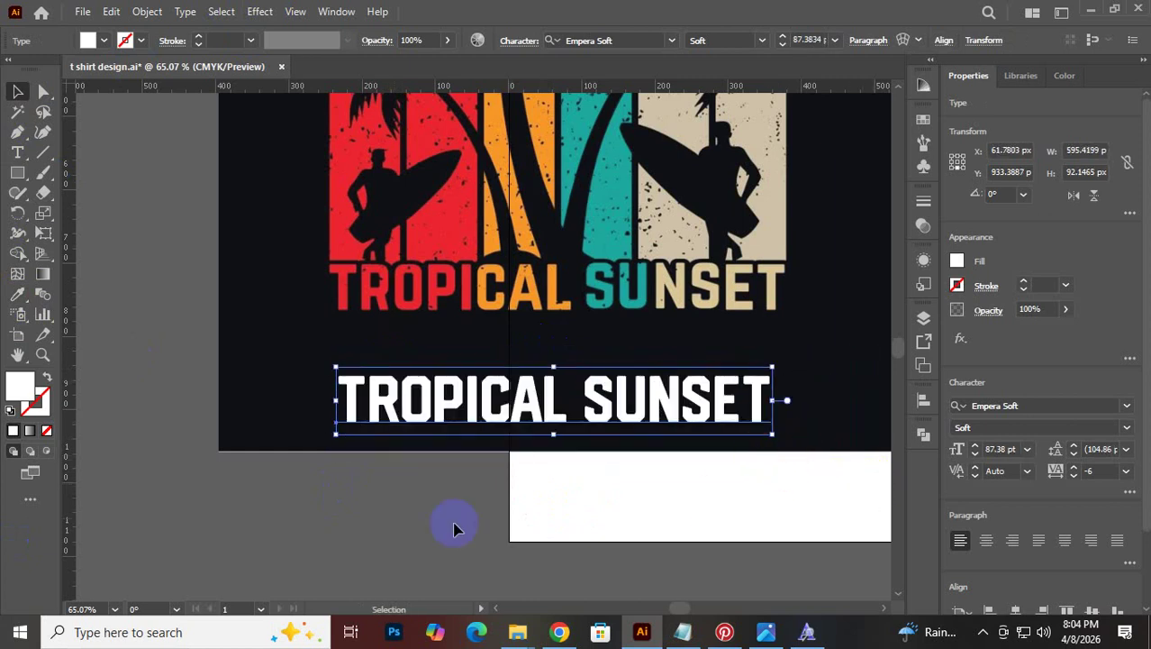
Move the white TROPICAL SUNSET text over the reference lettering, aligning its left edge with the red stripe
{"action": "left_click", "coordinate": [401, 496]}
{"action": "left_click_drag", "start_coordinate": [462, 428], "coordinate": [451, 303]}
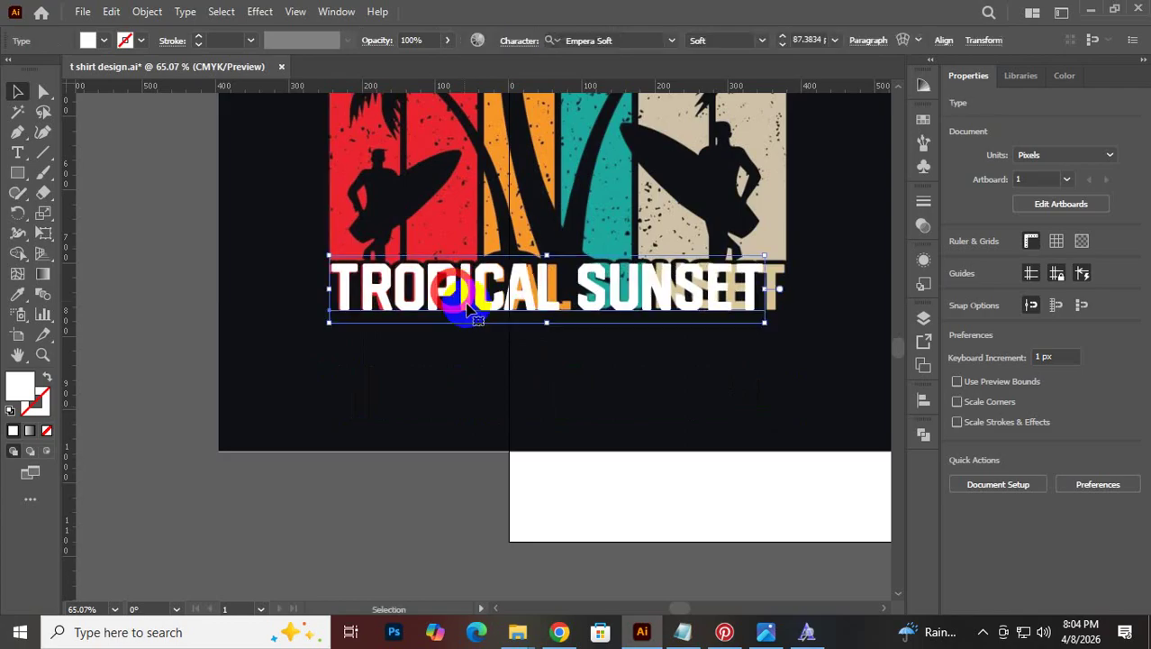
{"action": "key", "text": "Left"}
{"action": "key", "text": "Left"}
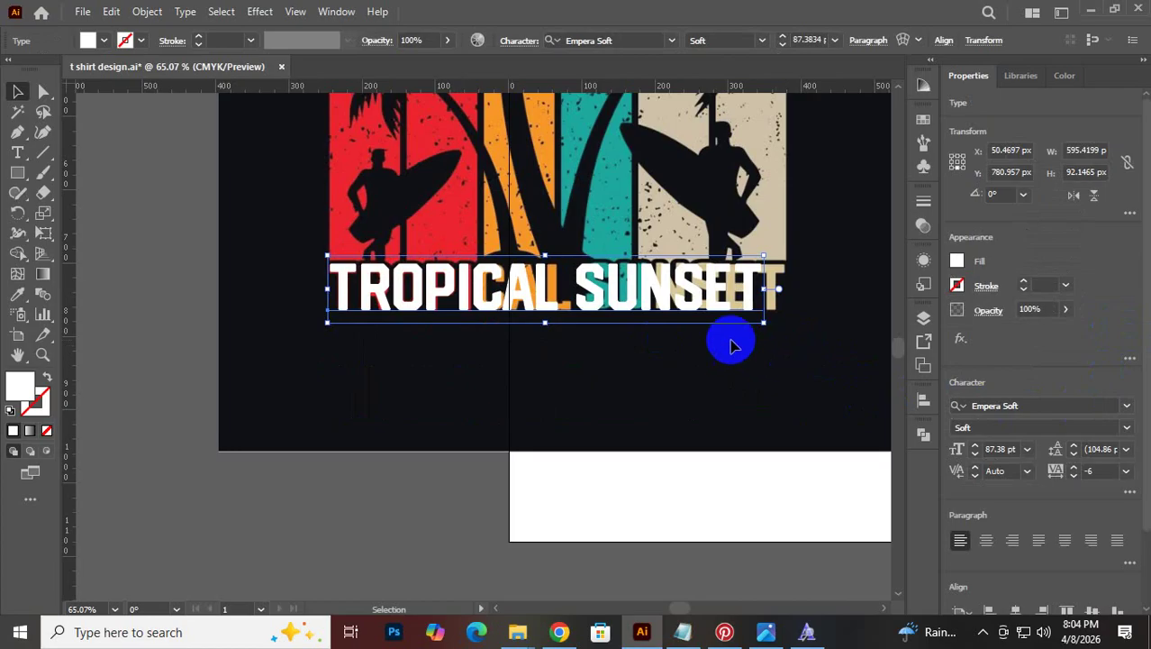
Set the tracking of the TROPICAL SUNSET text to 20 to match the width of the reference lettering
{"action": "left_click", "coordinate": [605, 310]}
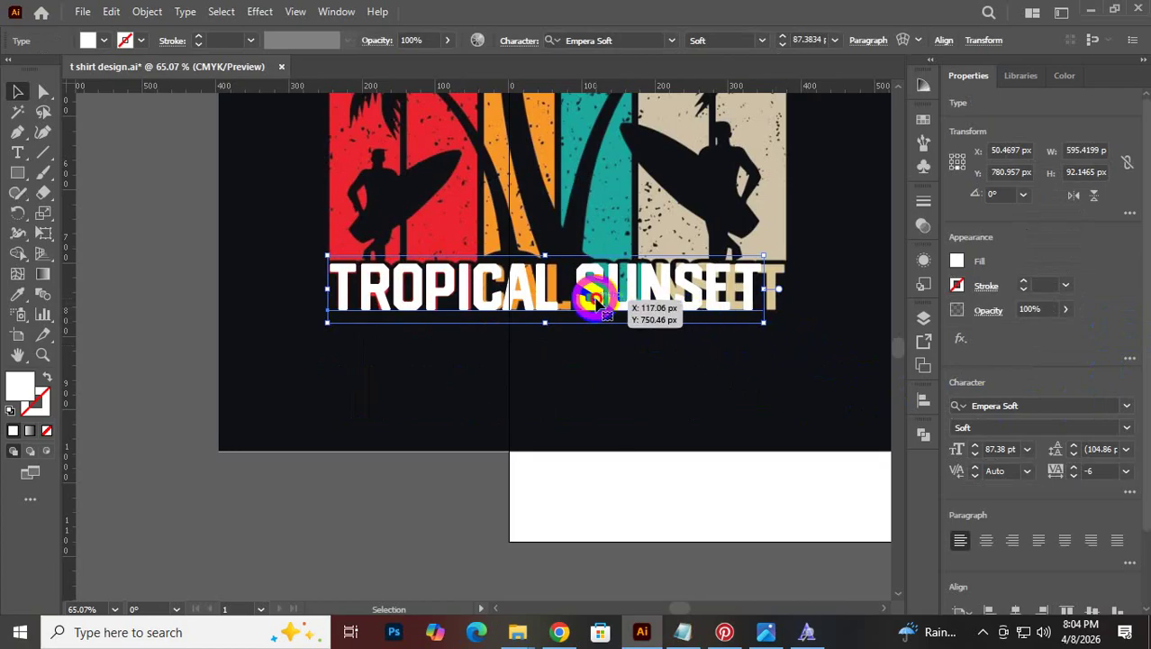
{"action": "double_click", "coordinate": [605, 310]}
{"action": "scroll", "coordinate": [1101, 471], "scroll_direction": "up", "scroll_amount": 13}
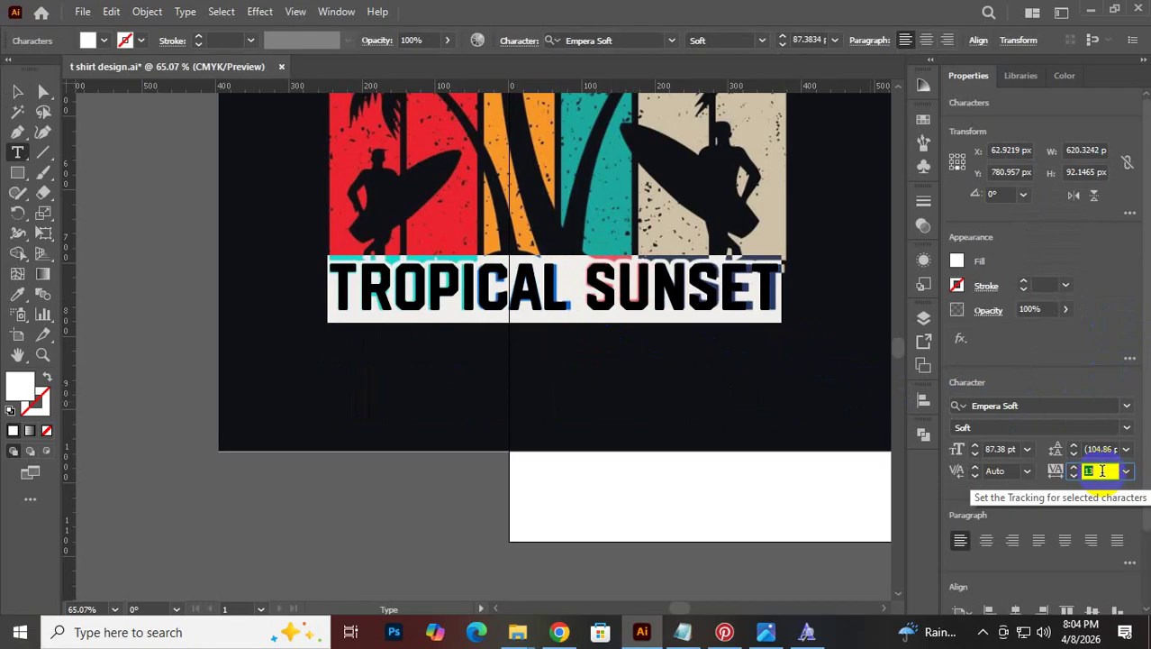
{"action": "scroll", "coordinate": [1101, 470], "scroll_direction": "up", "scroll_amount": 6}
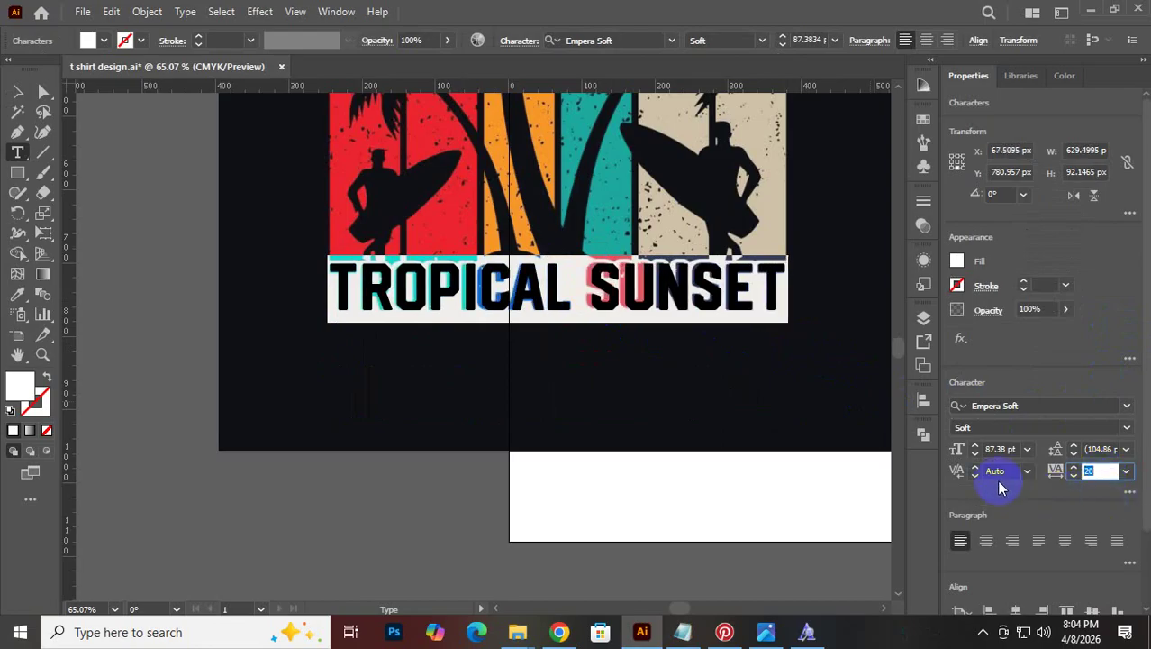
{"action": "key", "text": "ctrl+shift+a"}
Show all hidden artwork again and delete the stray empty text object beside the dark reference background
{"action": "left_click_drag", "start_coordinate": [723, 419], "coordinate": [411, 506]}
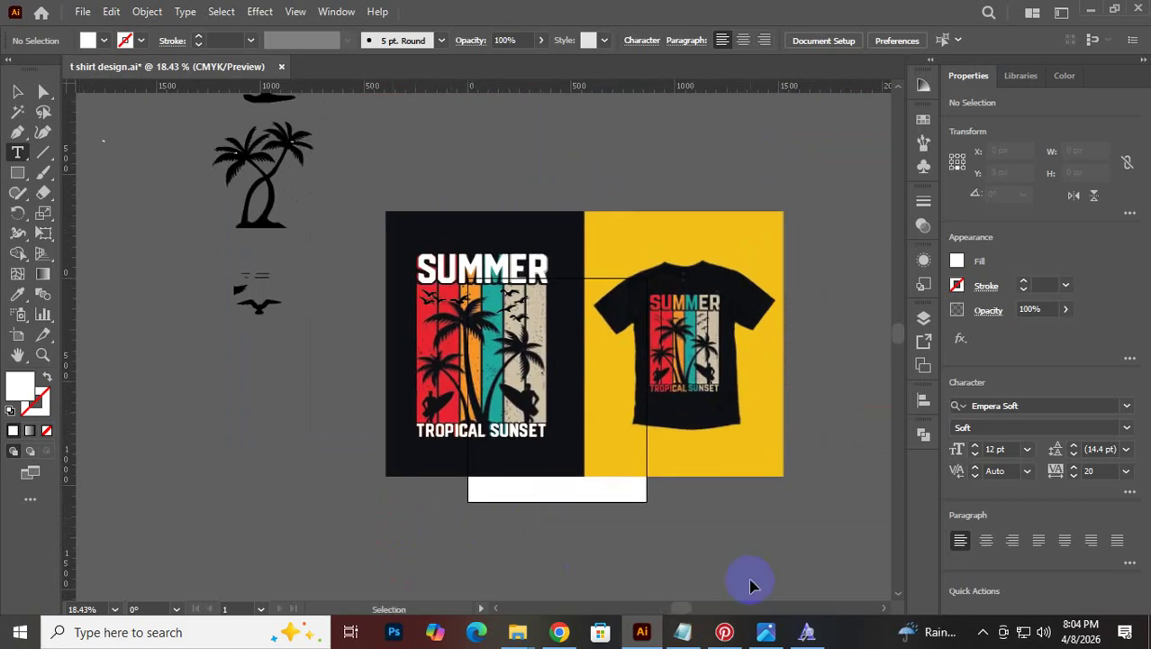
{"action": "key", "text": "ctrl+z"}
{"action": "key", "text": "ctrl+z"}
{"action": "key", "text": "ctrl+z"}
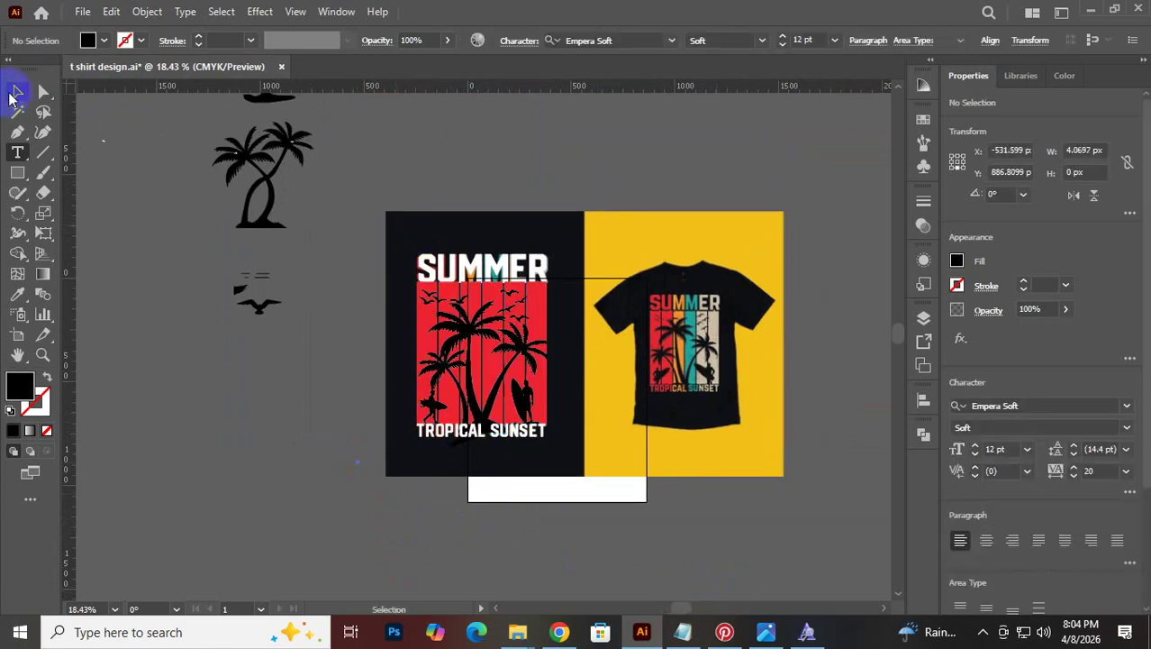
{"action": "left_click", "coordinate": [15, 94]}
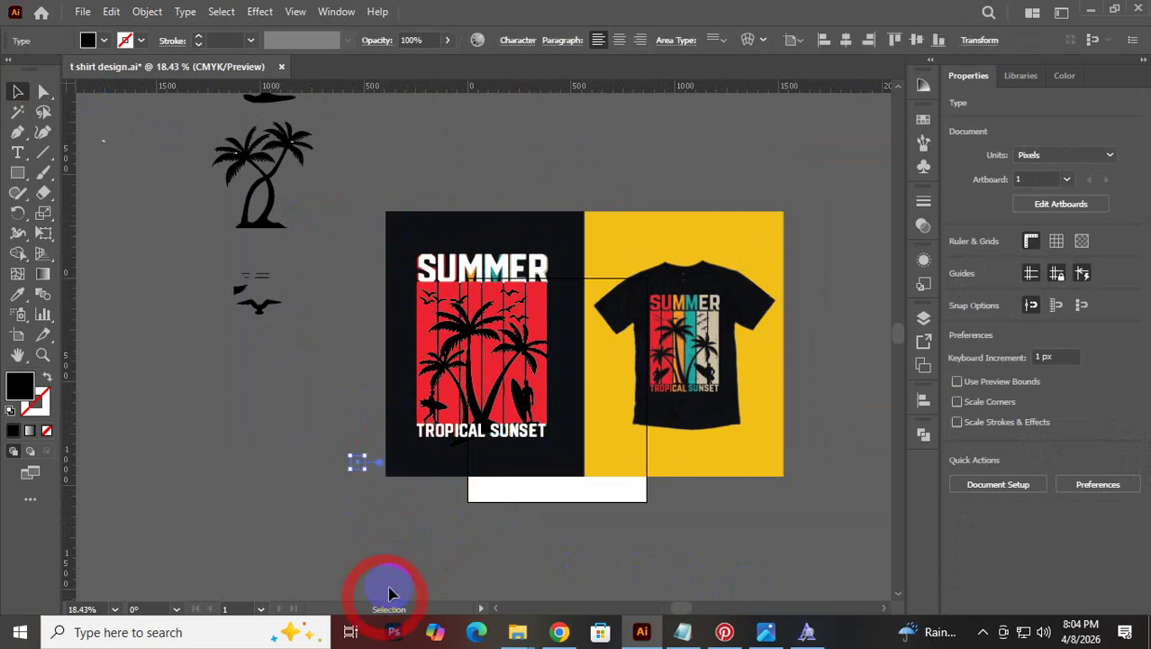
{"action": "left_click", "coordinate": [579, 500]}
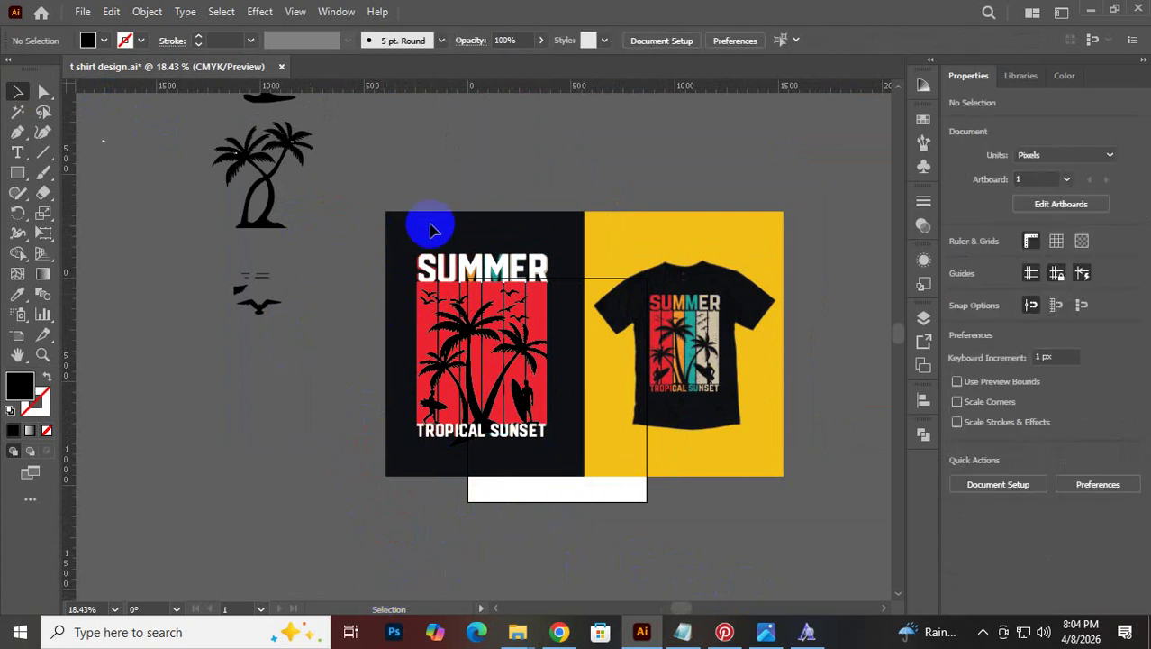
Move the reference T-shirt image off the artboard to the left, and move the recreated design onto the white artboard
{"action": "left_click", "coordinate": [457, 227]}
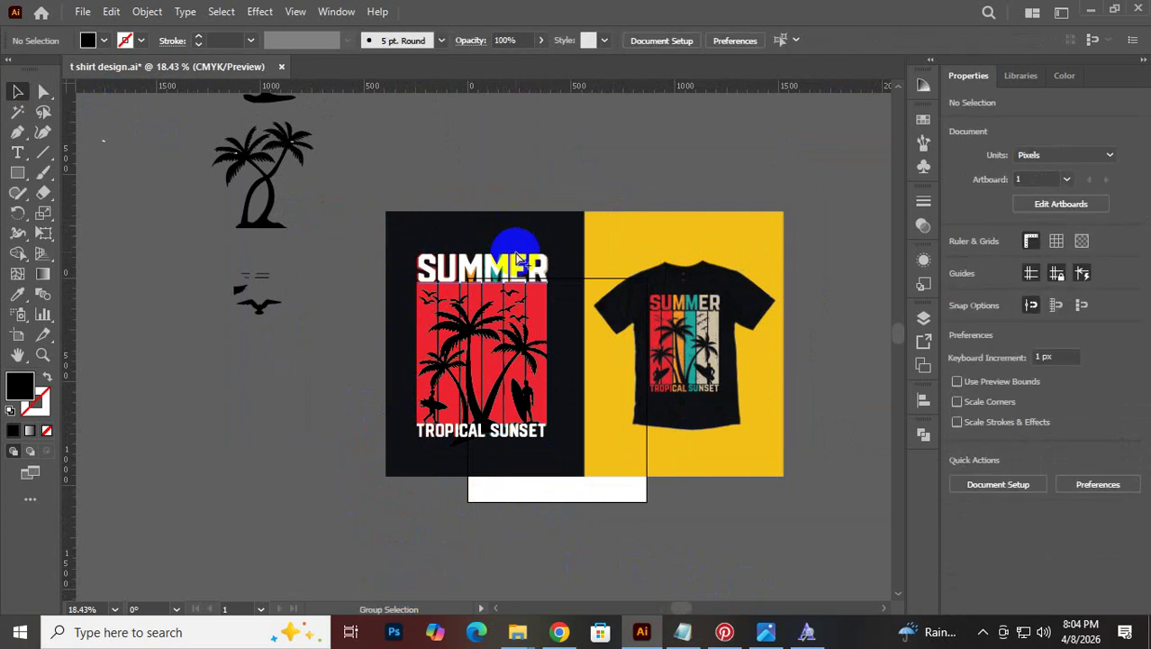
{"action": "left_click", "coordinate": [542, 185]}
{"action": "left_click_drag", "start_coordinate": [651, 247], "coordinate": [269, 293]}
{"action": "left_click", "coordinate": [455, 192]}
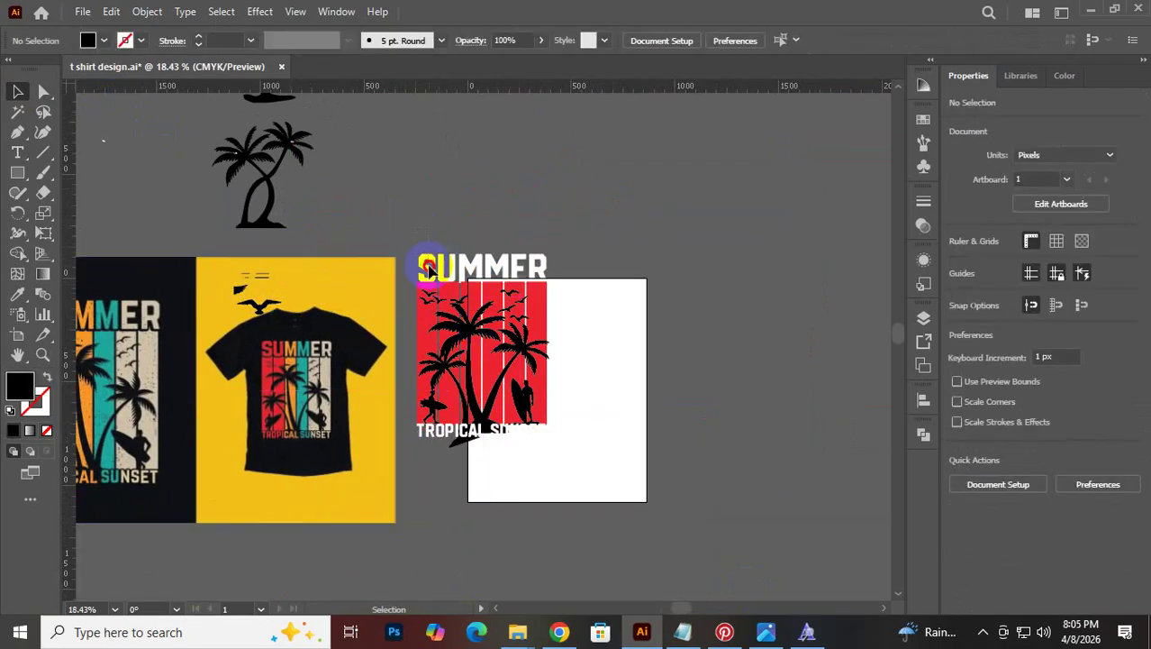
{"action": "left_click_drag", "start_coordinate": [429, 271], "coordinate": [576, 487]}
{"action": "left_click_drag", "start_coordinate": [537, 405], "coordinate": [622, 434]}
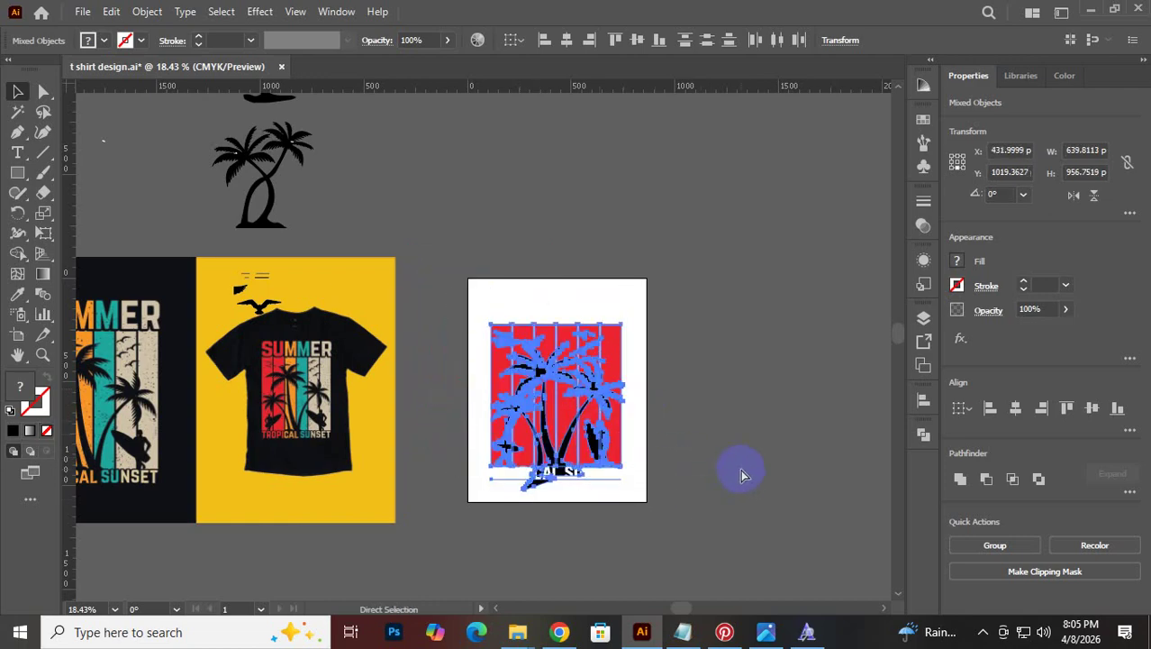
Group the recreated design and center it on the artboard
{"action": "key", "text": "ctrl+g"}
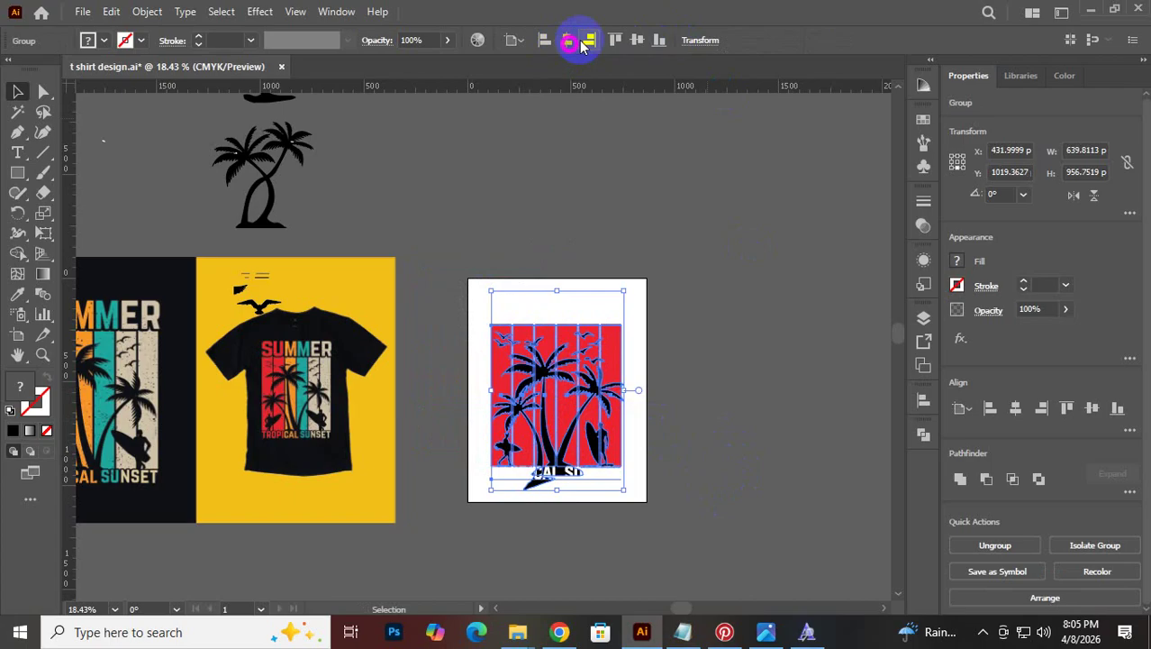
{"action": "left_click", "coordinate": [766, 238]}
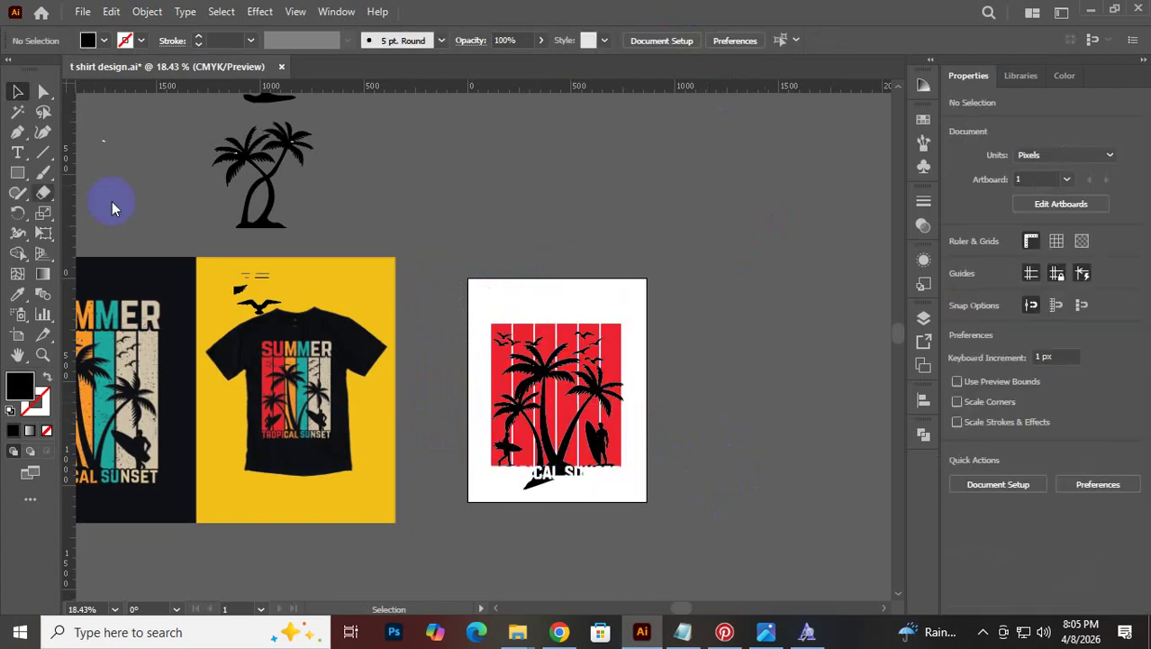
Draw an 864 × 1080 px rectangle covering the artboard and fill it with yellow sampled from the reference T-shirt image
{"action": "left_click", "coordinate": [17, 174]}
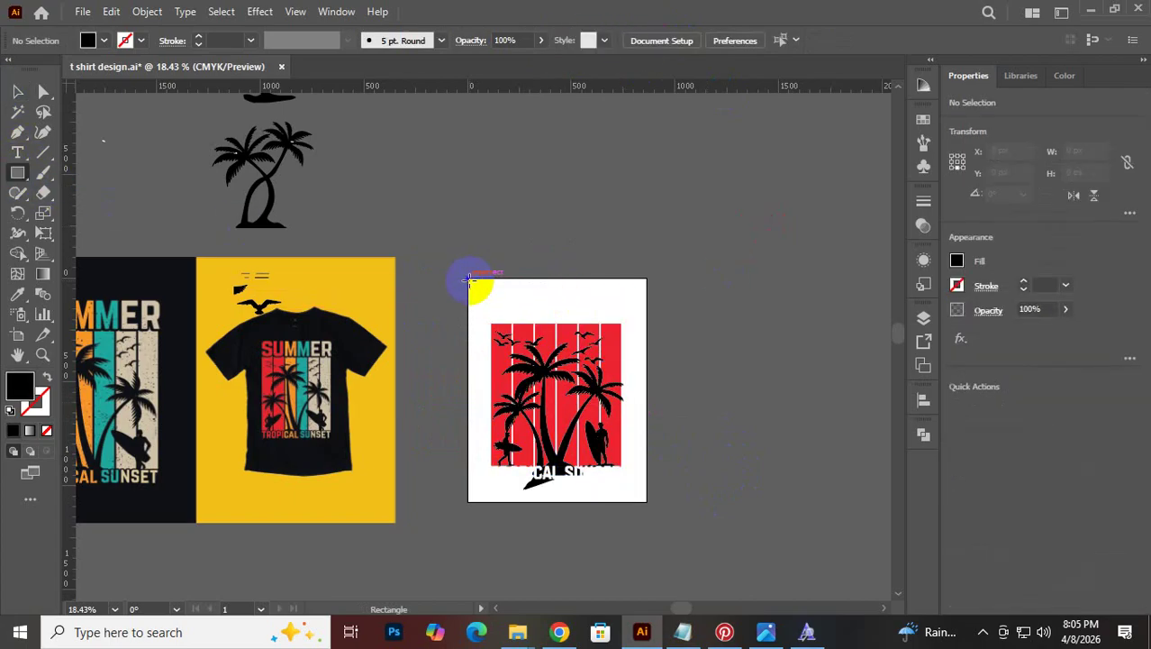
{"action": "left_click_drag", "start_coordinate": [468, 278], "coordinate": [646, 503]}
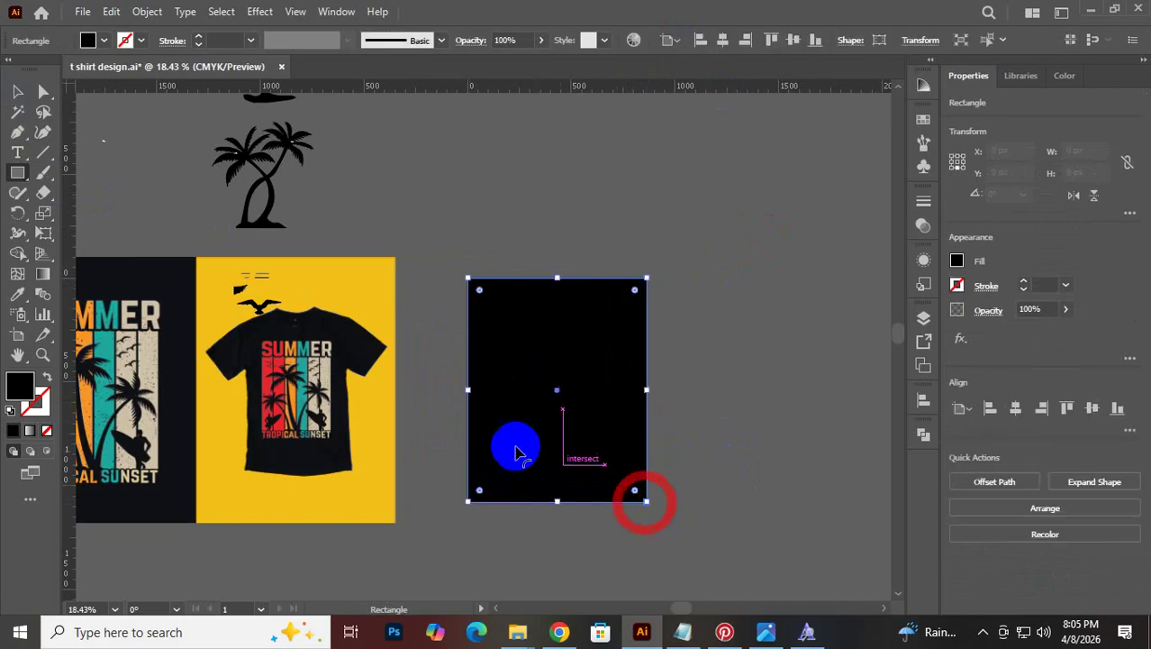
{"action": "left_click", "coordinate": [17, 294]}
{"action": "left_click", "coordinate": [301, 275]}
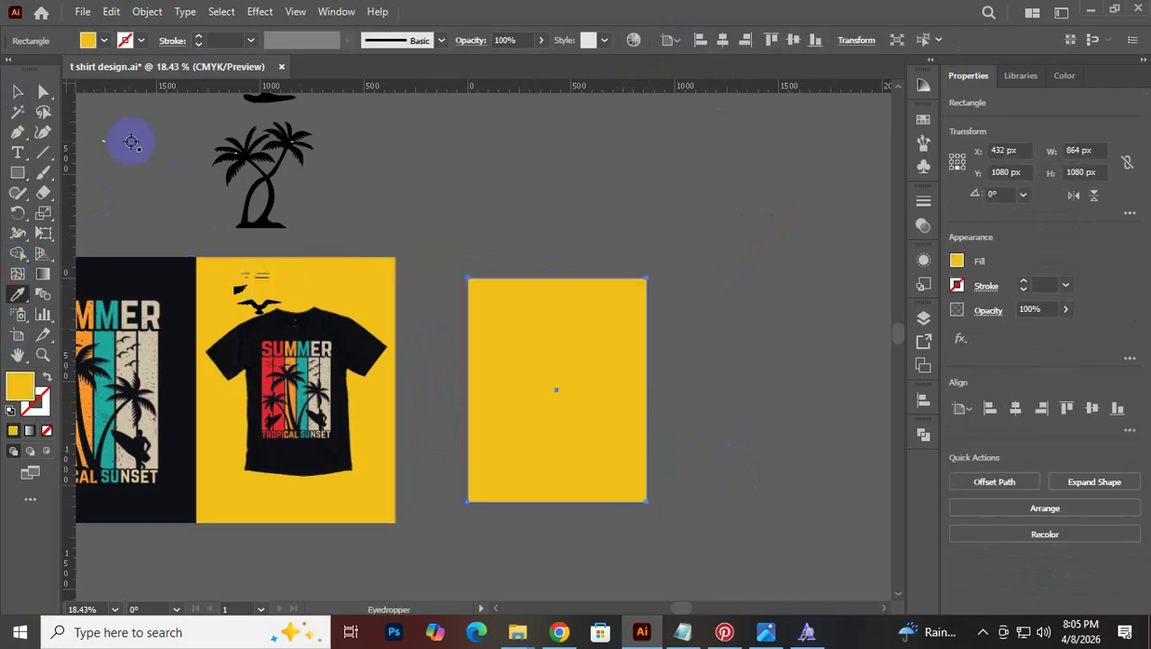
{"action": "left_click", "coordinate": [18, 91]}
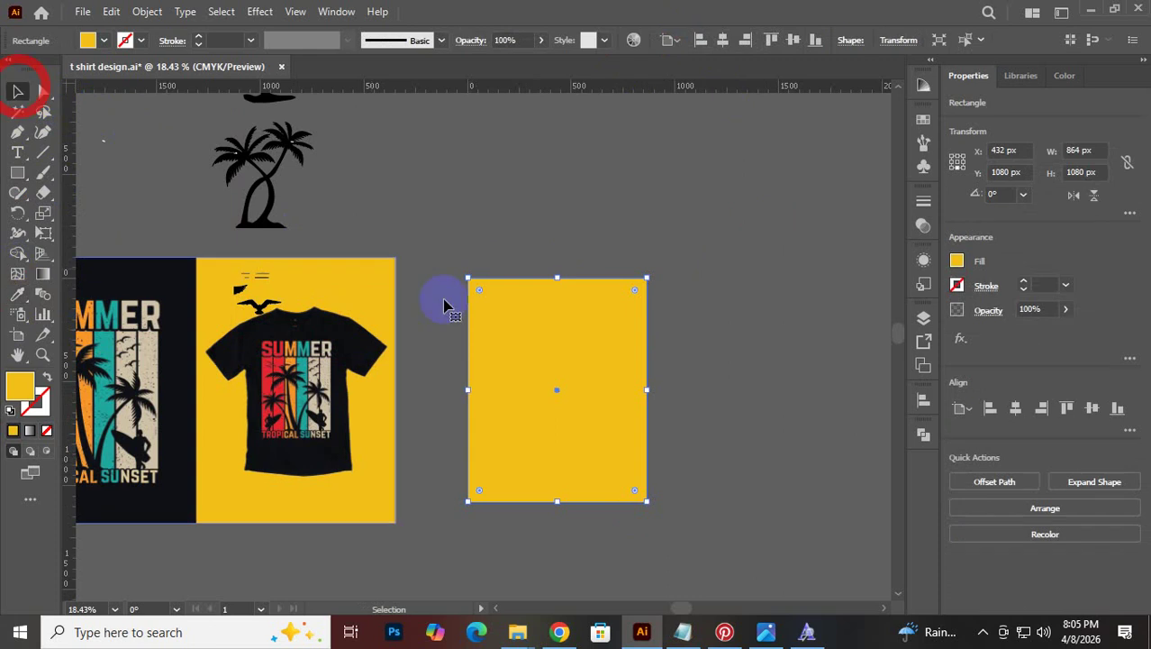
{"action": "left_click", "coordinate": [721, 305]}
Send the yellow rectangle to the back, behind the SUMMER TROPICAL SUNSET design
{"action": "right_click", "coordinate": [525, 371]}
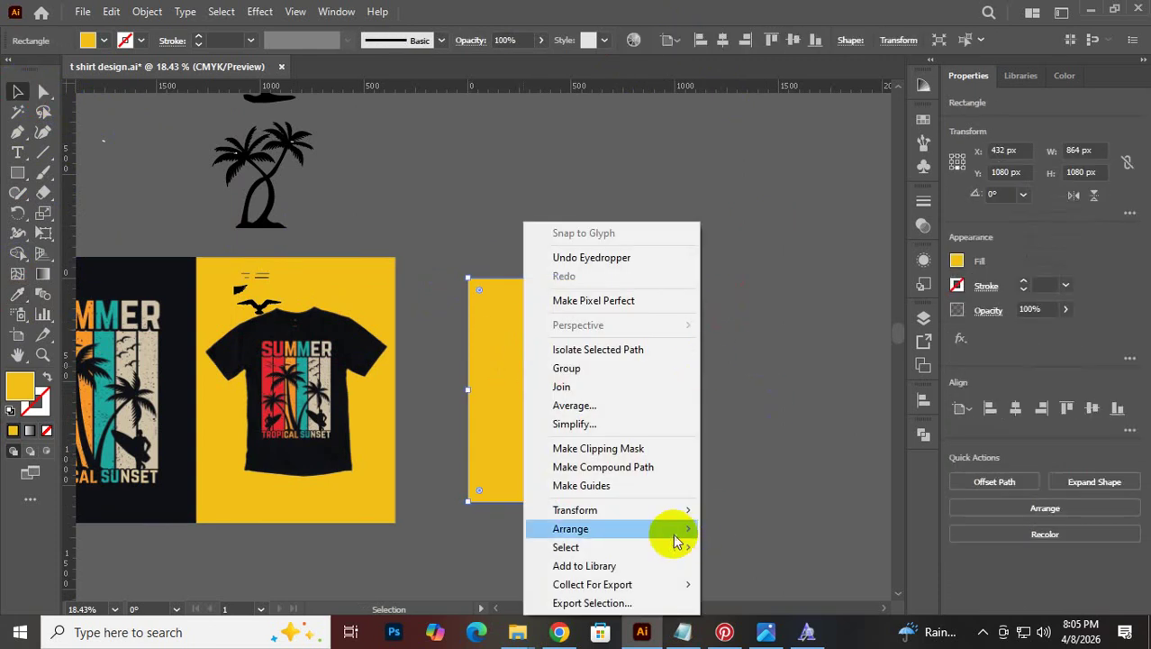
{"action": "mouse_move", "coordinate": [676, 540]}
{"action": "left_click", "coordinate": [767, 443]}
{"action": "left_click", "coordinate": [780, 418]}
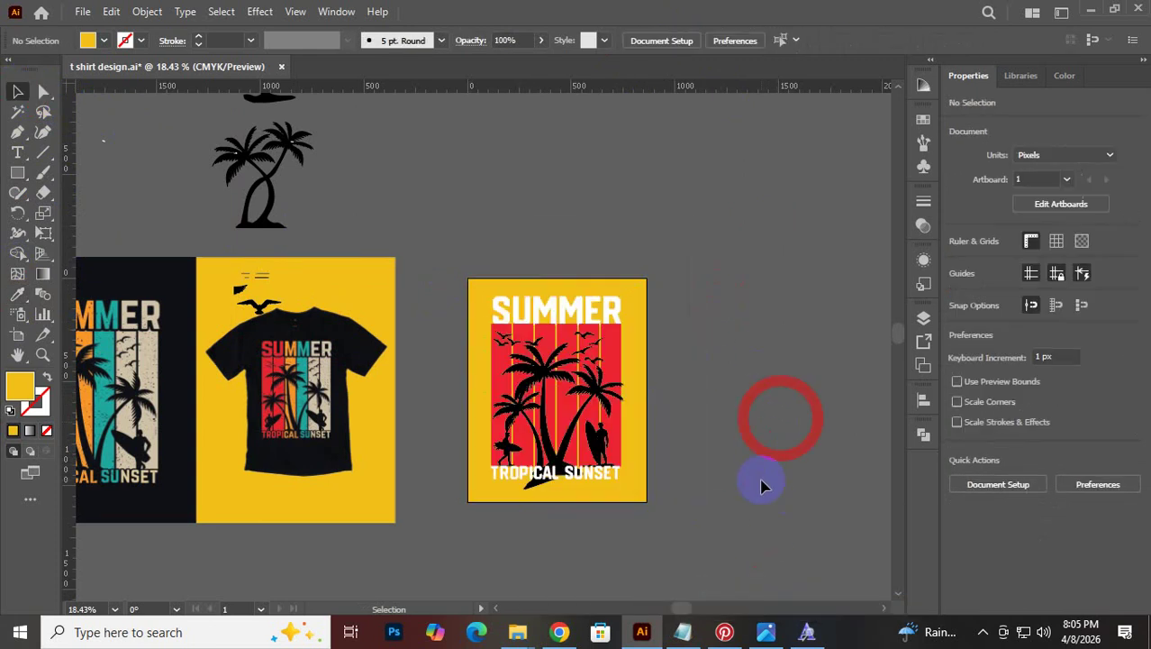
Move the reference T-shirt image to the right of the artboard, with its dark design panel next to the artwork
{"action": "scroll", "coordinate": [397, 411], "scroll_direction": "up", "scroll_amount": 3}
{"action": "left_click_drag", "start_coordinate": [219, 396], "coordinate": [320, 369]}
{"action": "left_click_drag", "start_coordinate": [458, 364], "coordinate": [252, 359]}
{"action": "left_click_drag", "start_coordinate": [135, 324], "coordinate": [661, 322]}
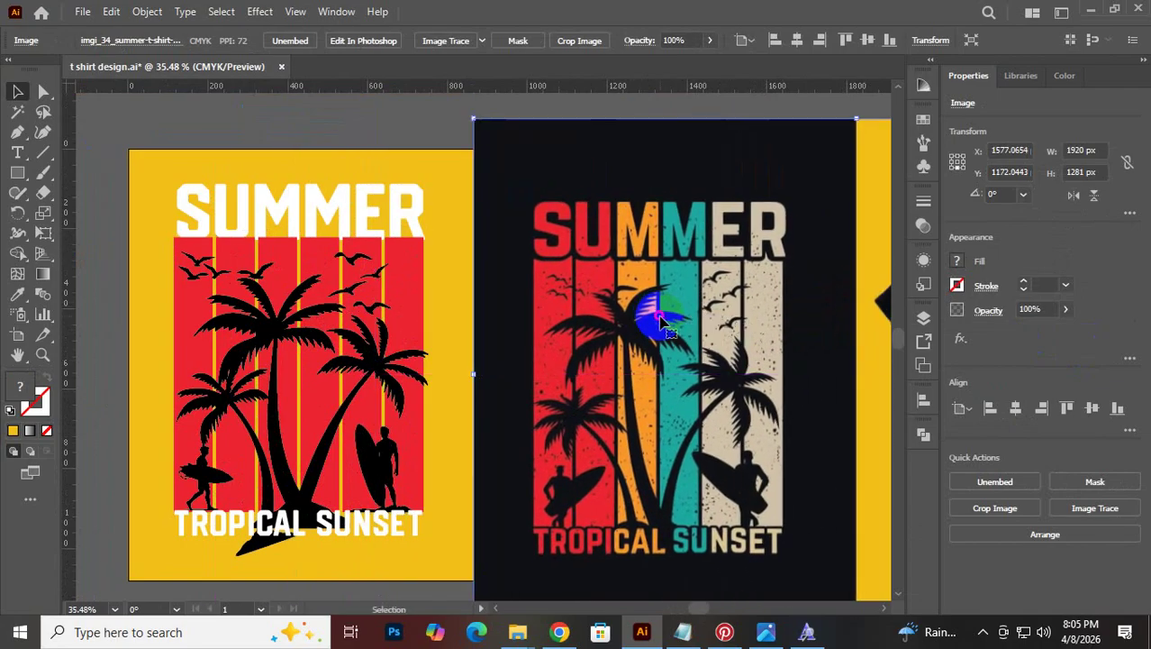
{"action": "left_click", "coordinate": [279, 126]}
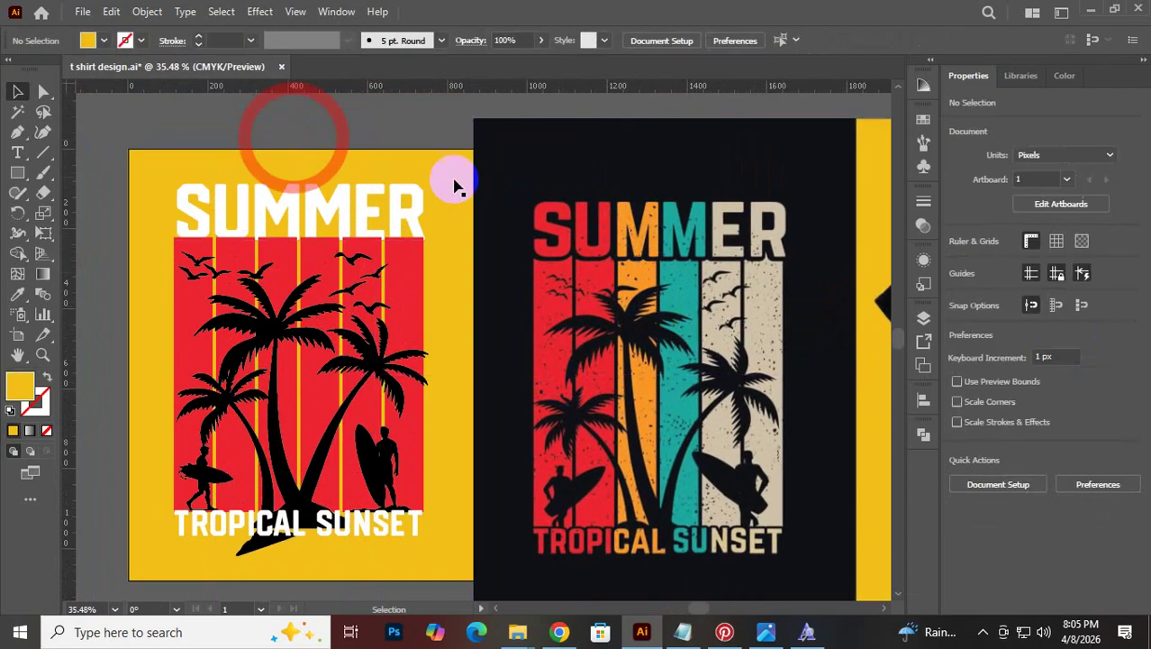
Lock the yellow background rectangle and ungroup the recreated design
{"action": "left_click_drag", "start_coordinate": [393, 369], "coordinate": [458, 308]}
{"action": "left_click_drag", "start_coordinate": [381, 290], "coordinate": [455, 309]}
{"action": "left_click", "coordinate": [392, 157]}
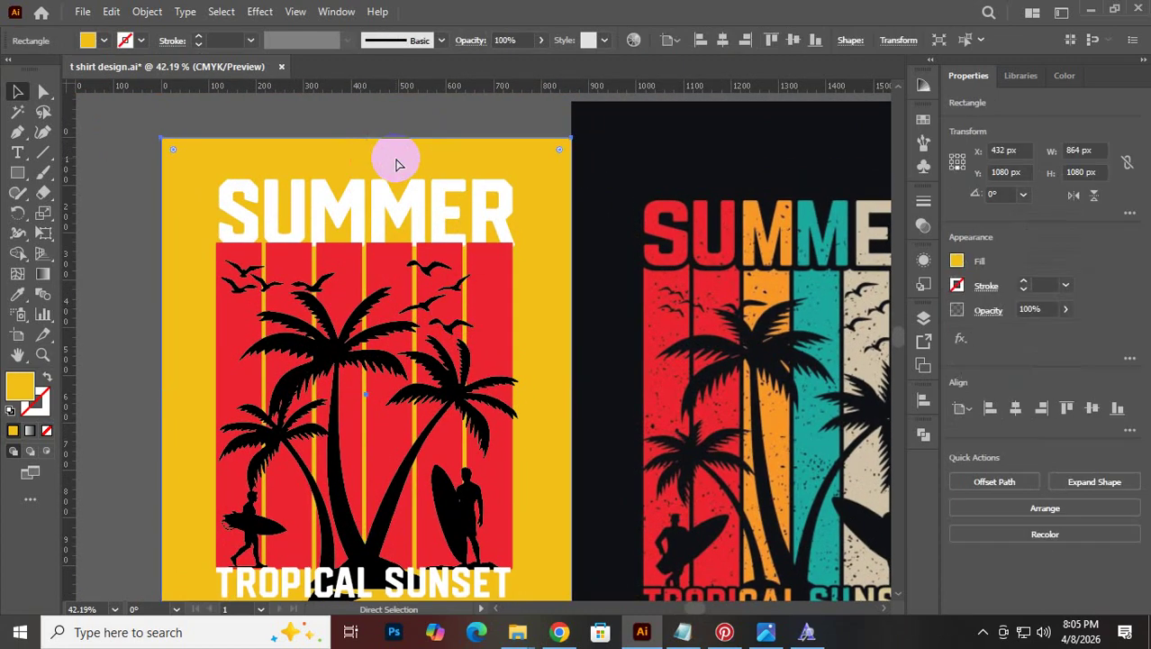
{"action": "left_click", "coordinate": [403, 196]}
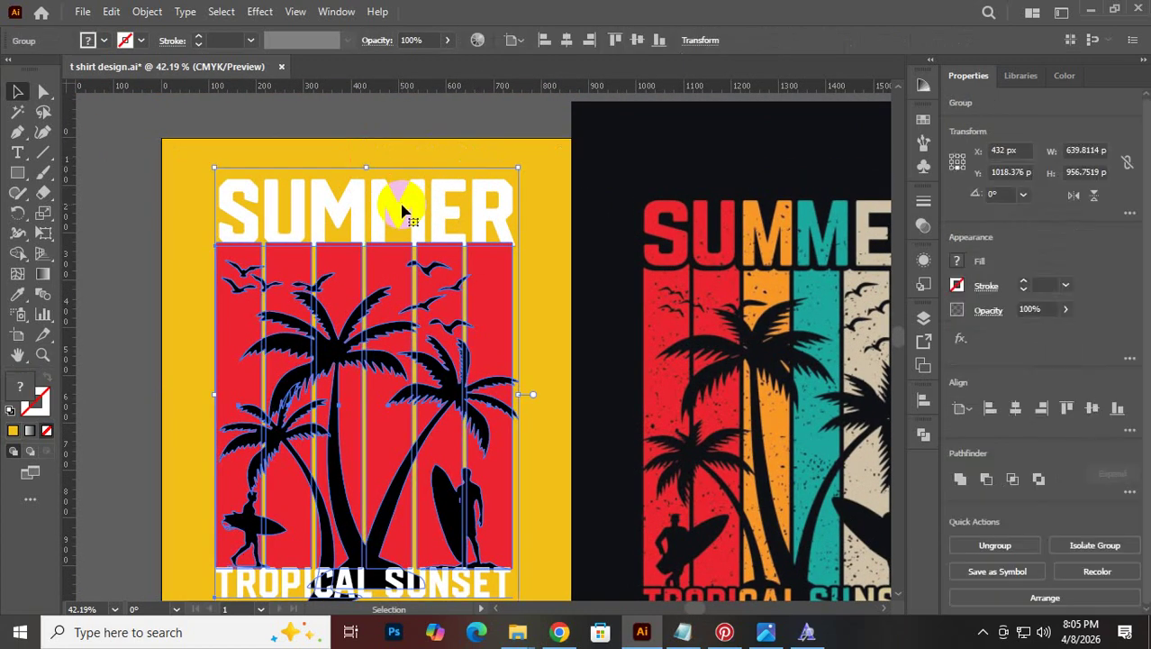
{"action": "right_click", "coordinate": [278, 225]}
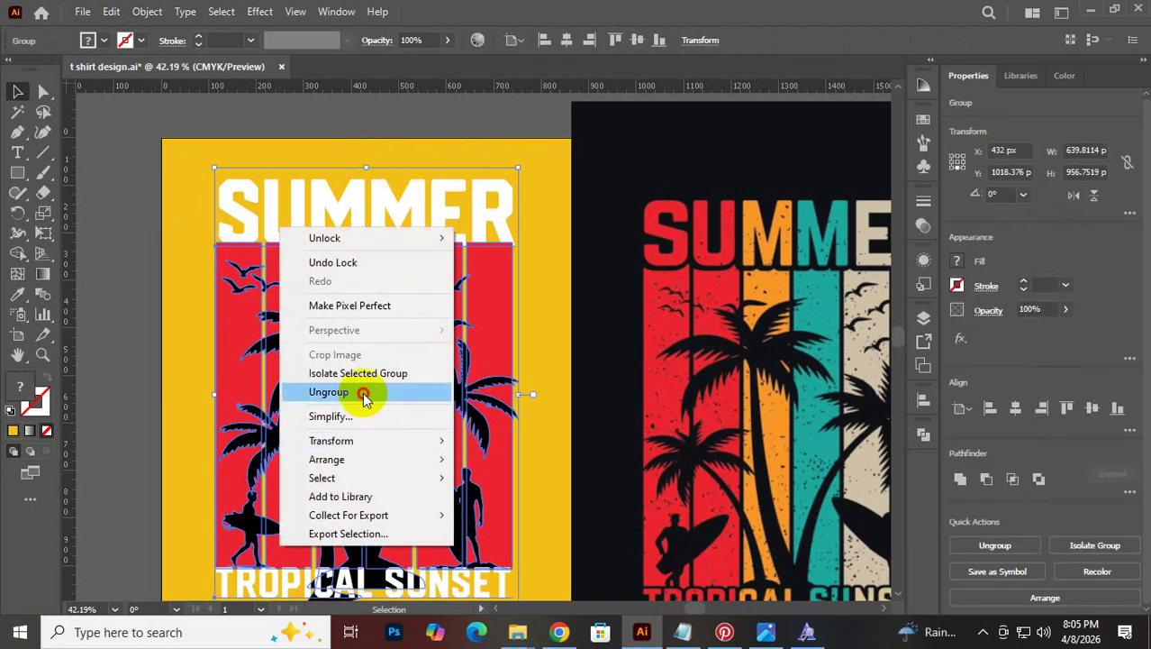
{"action": "left_click", "coordinate": [368, 393]}
{"action": "left_click", "coordinate": [196, 156]}
Convert the SUMMER text to outlines
{"action": "left_click", "coordinate": [345, 219]}
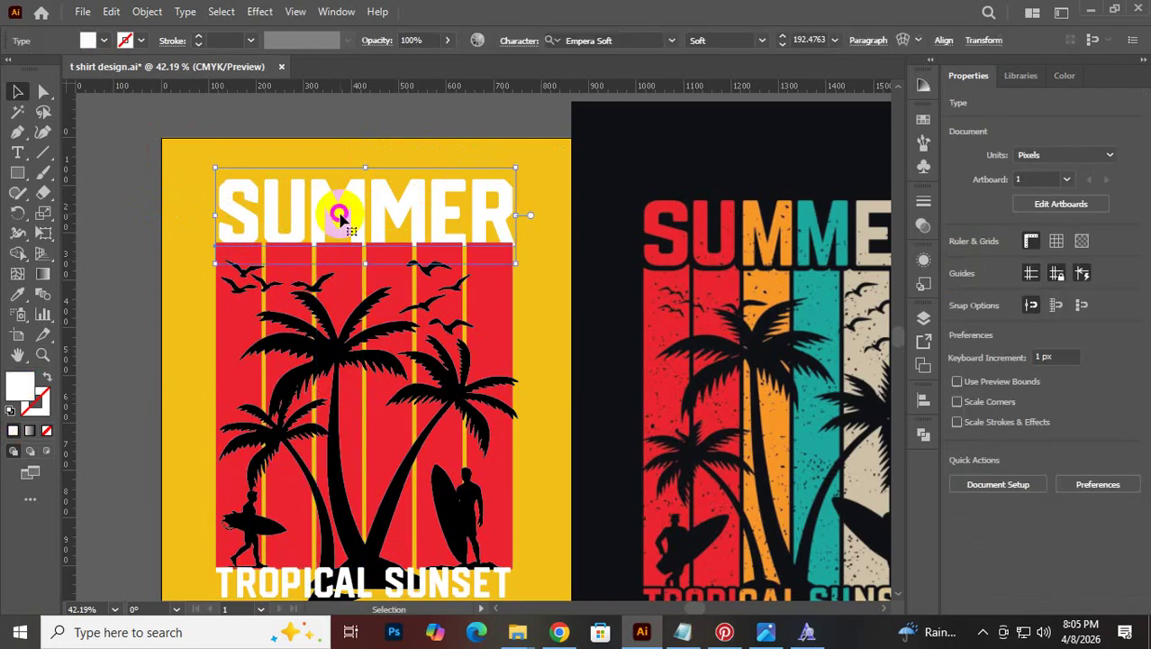
{"action": "right_click", "coordinate": [351, 224]}
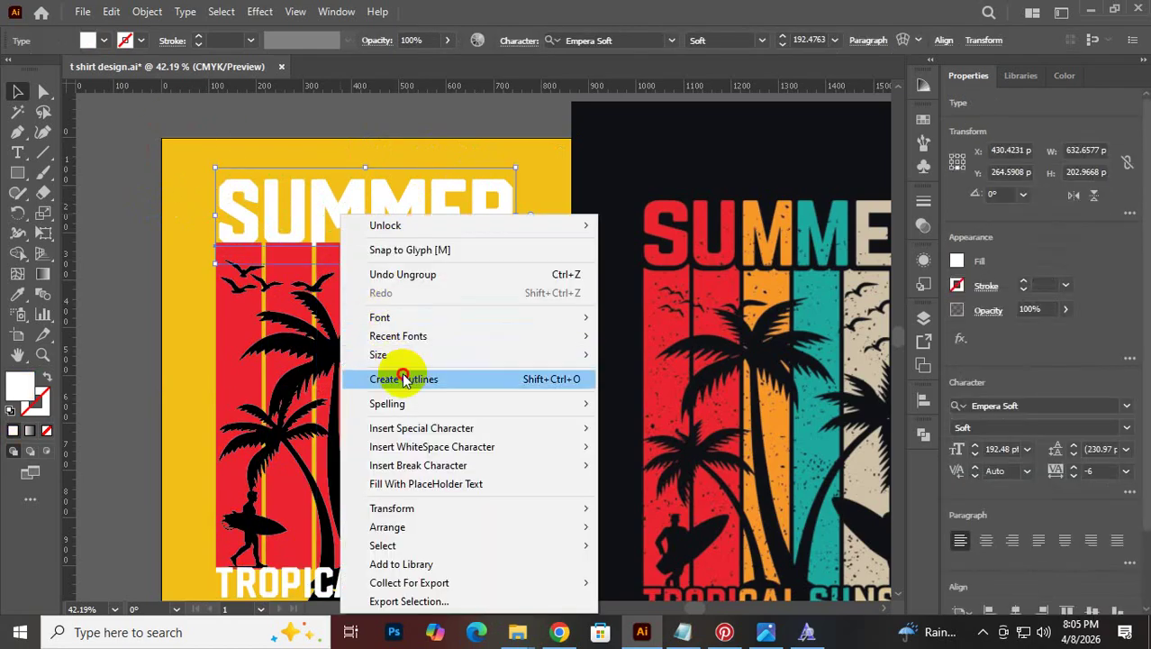
{"action": "left_click", "coordinate": [403, 379]}
{"action": "left_click", "coordinate": [549, 162]}
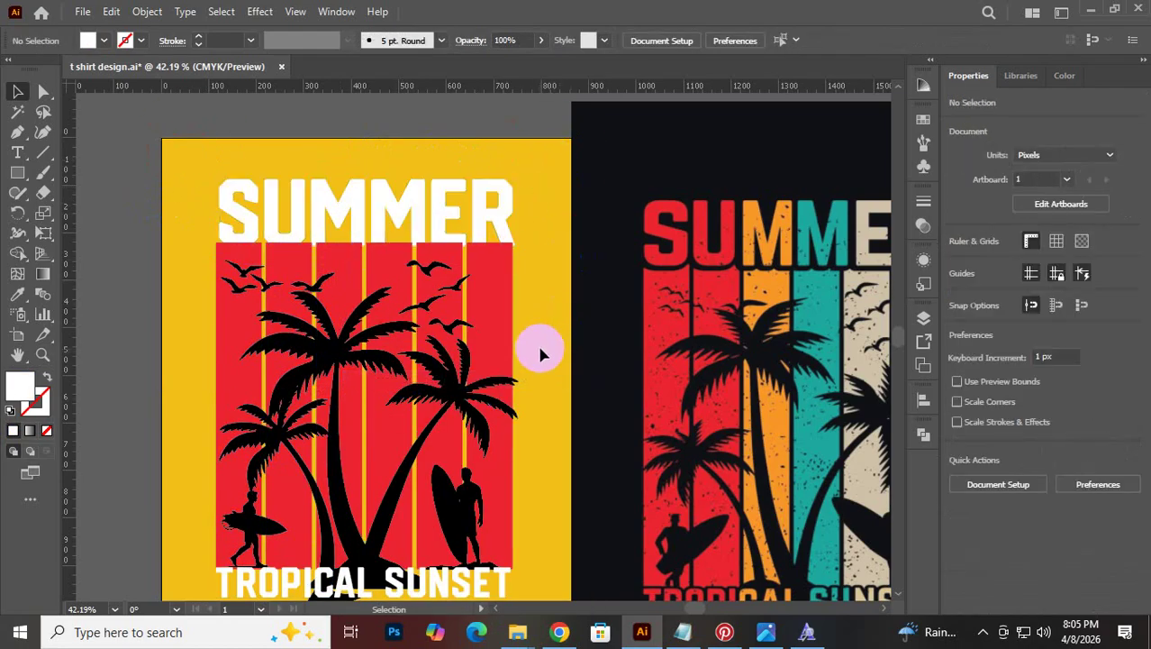
Offset the outlined SUMMER lettering by 8 px with miter joins and a miter limit of 4
{"action": "left_click_drag", "start_coordinate": [551, 328], "coordinate": [497, 306]}
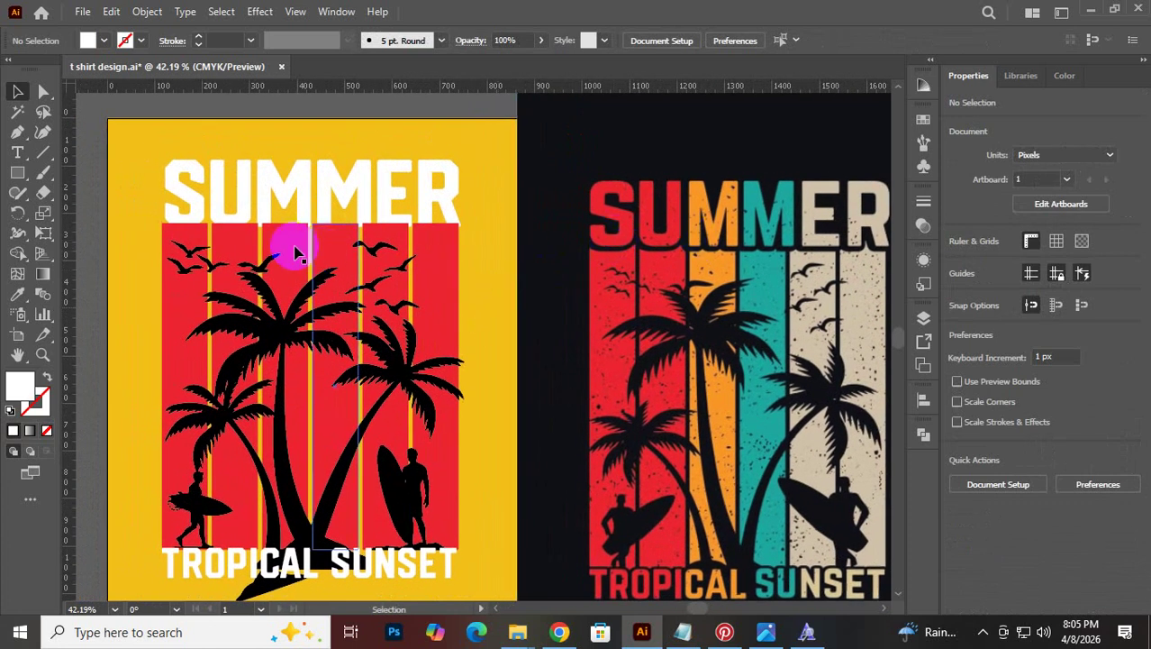
{"action": "left_click", "coordinate": [185, 189]}
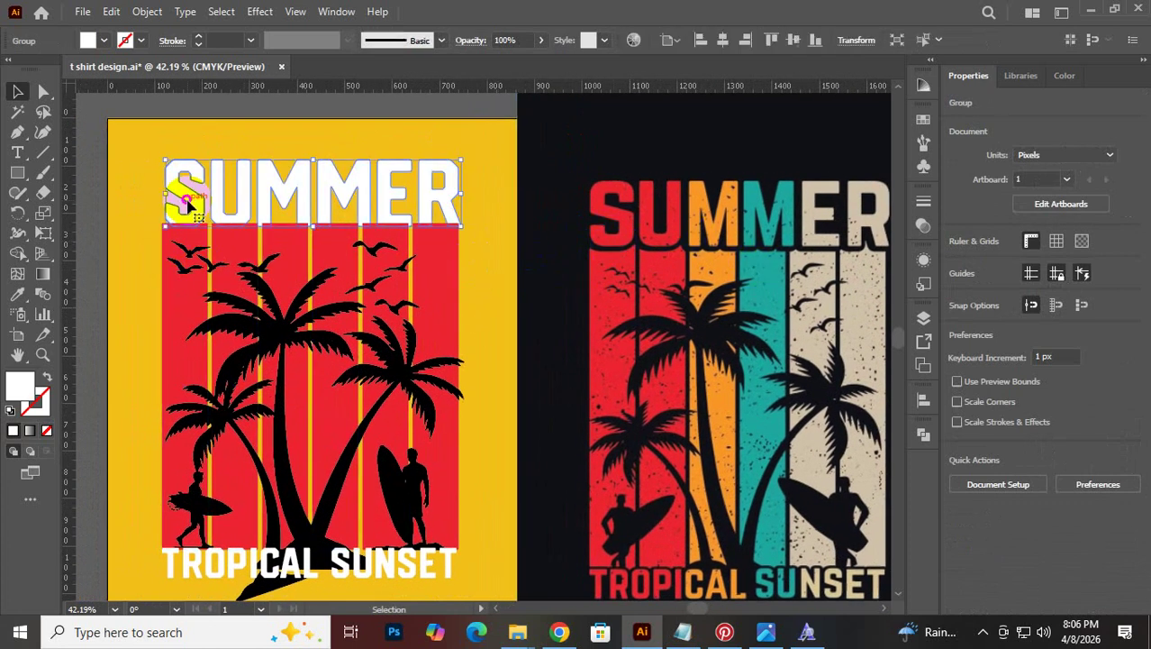
{"action": "left_click", "coordinate": [147, 11]}
{"action": "mouse_move", "coordinate": [368, 408]}
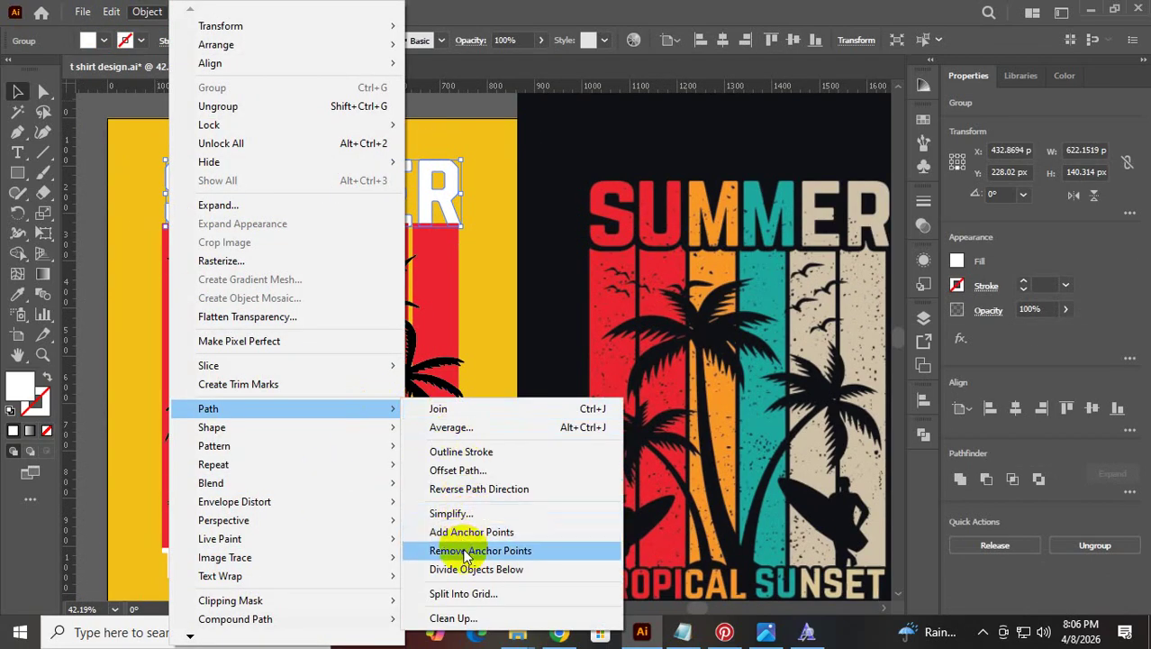
{"action": "left_click", "coordinate": [482, 469]}
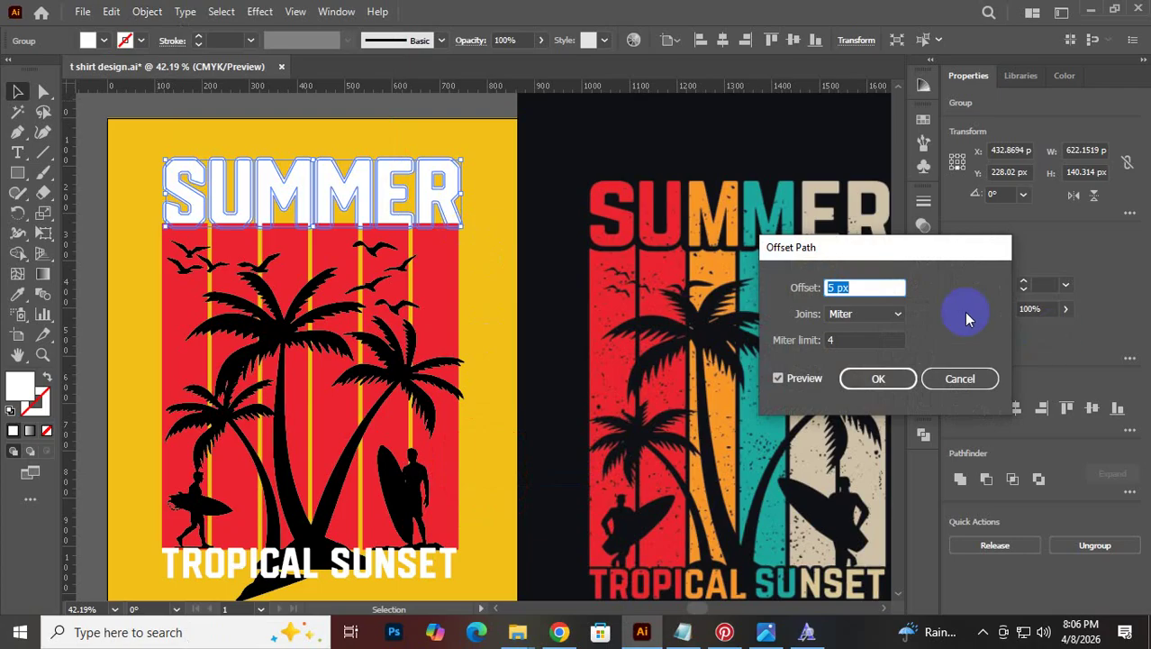
{"action": "left_click", "coordinate": [874, 288]}
{"action": "key", "text": "Up"}
{"action": "key", "text": "Up"}
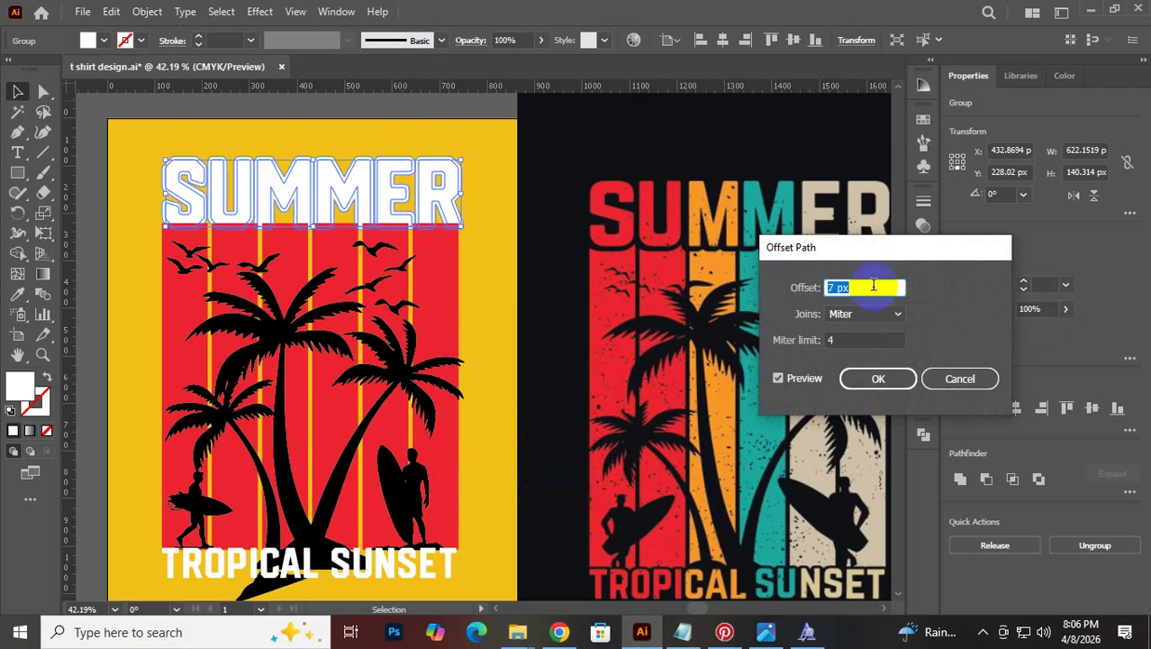
{"action": "key", "text": "Up"}
{"action": "key", "text": "Up"}
{"action": "key", "text": "Up"}
{"action": "key", "text": "Up"}
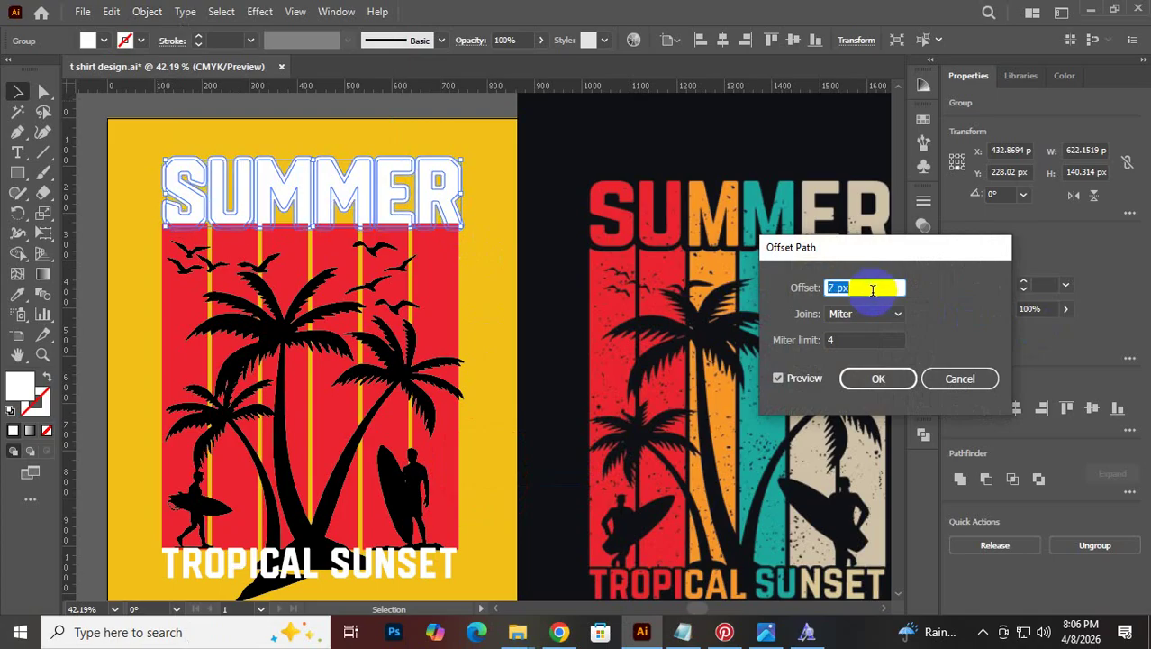
{"action": "key", "text": "Up"}
{"action": "key", "text": "Up"}
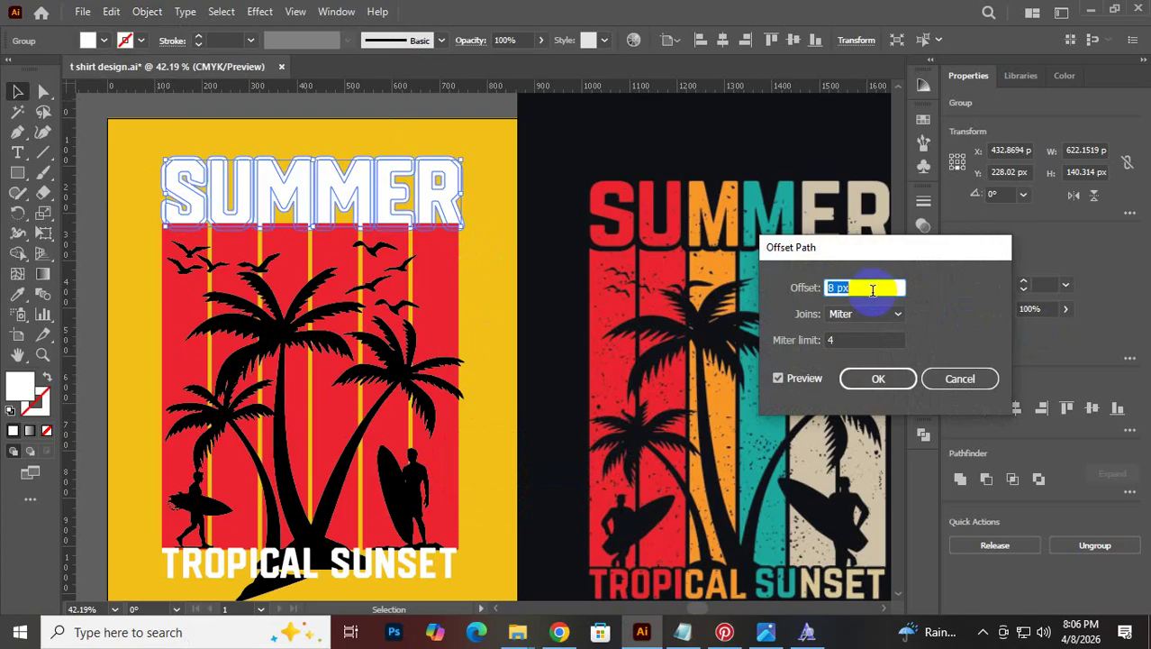
{"action": "left_click", "coordinate": [865, 378]}
{"action": "left_click", "coordinate": [168, 244]}
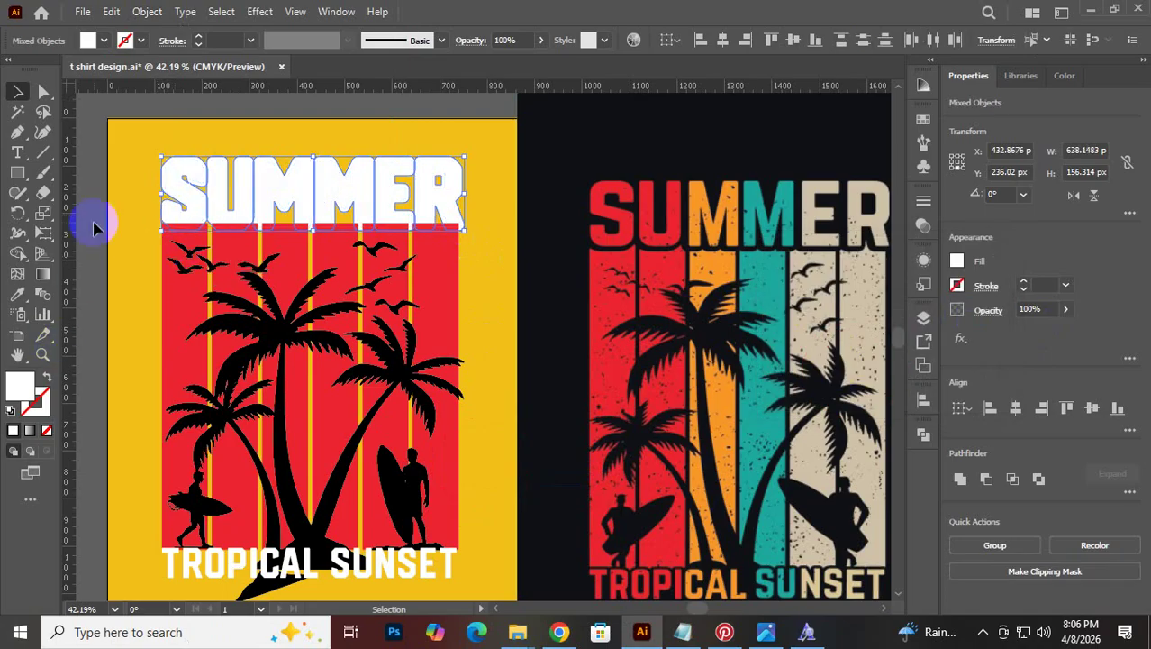
Ungroup the SUMMER lettering so the original letters and their offset outlines are separate objects
{"action": "scroll", "coordinate": [171, 191], "scroll_direction": "up", "scroll_amount": 2}
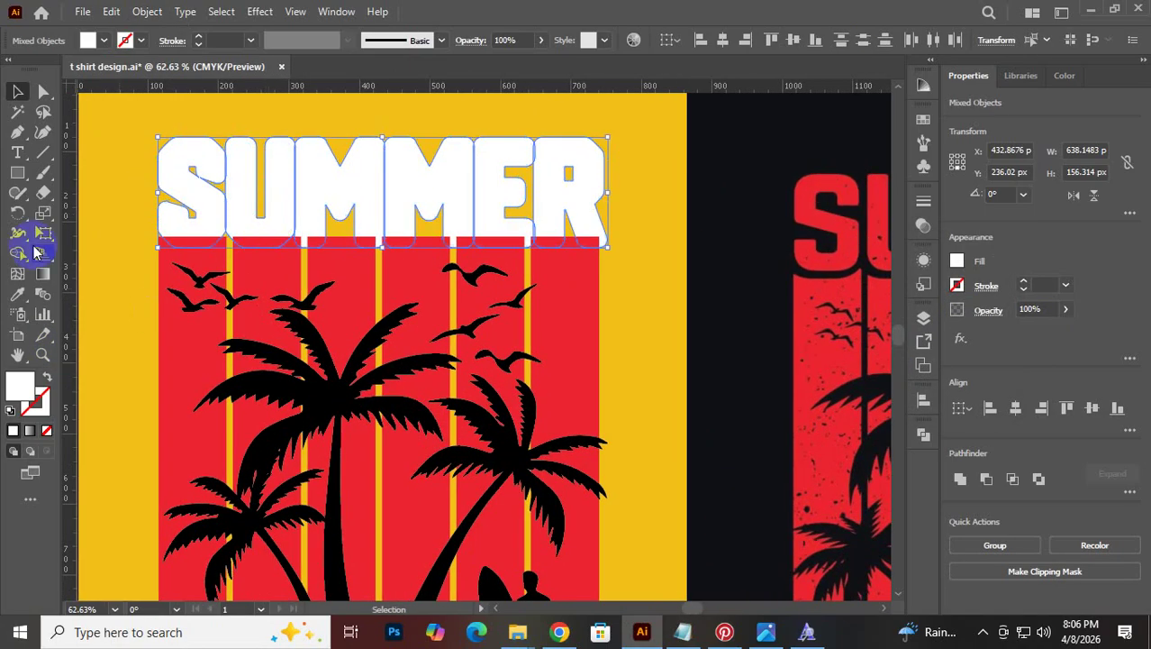
{"action": "left_click", "coordinate": [98, 200]}
{"action": "left_click", "coordinate": [180, 182]}
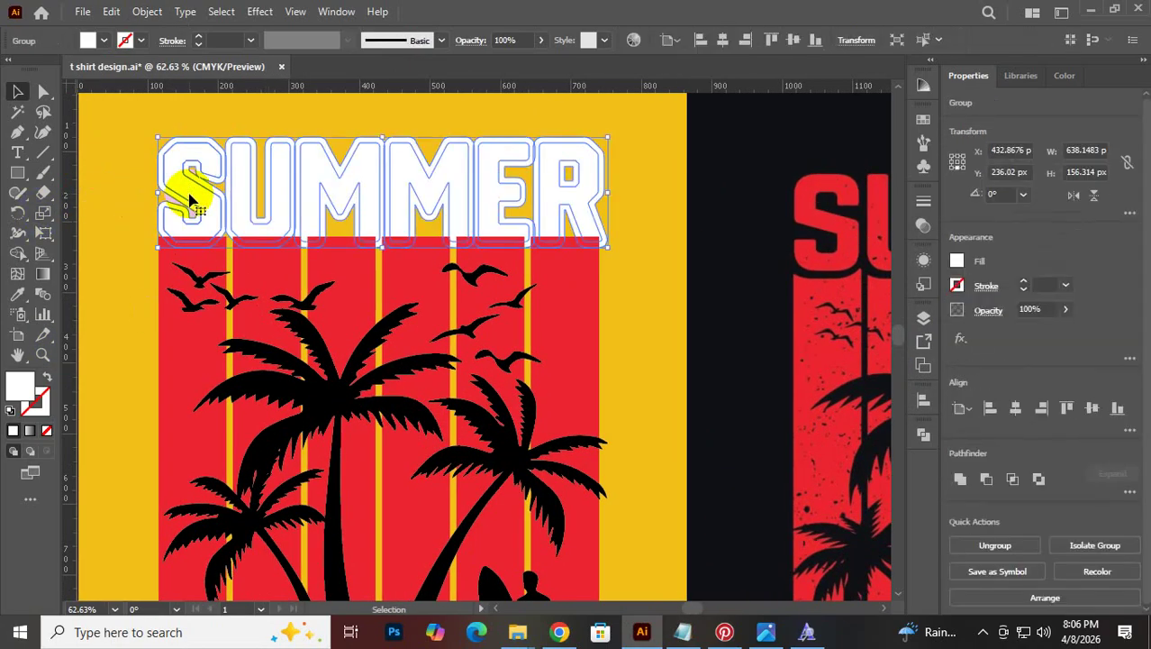
{"action": "left_click", "coordinate": [124, 171]}
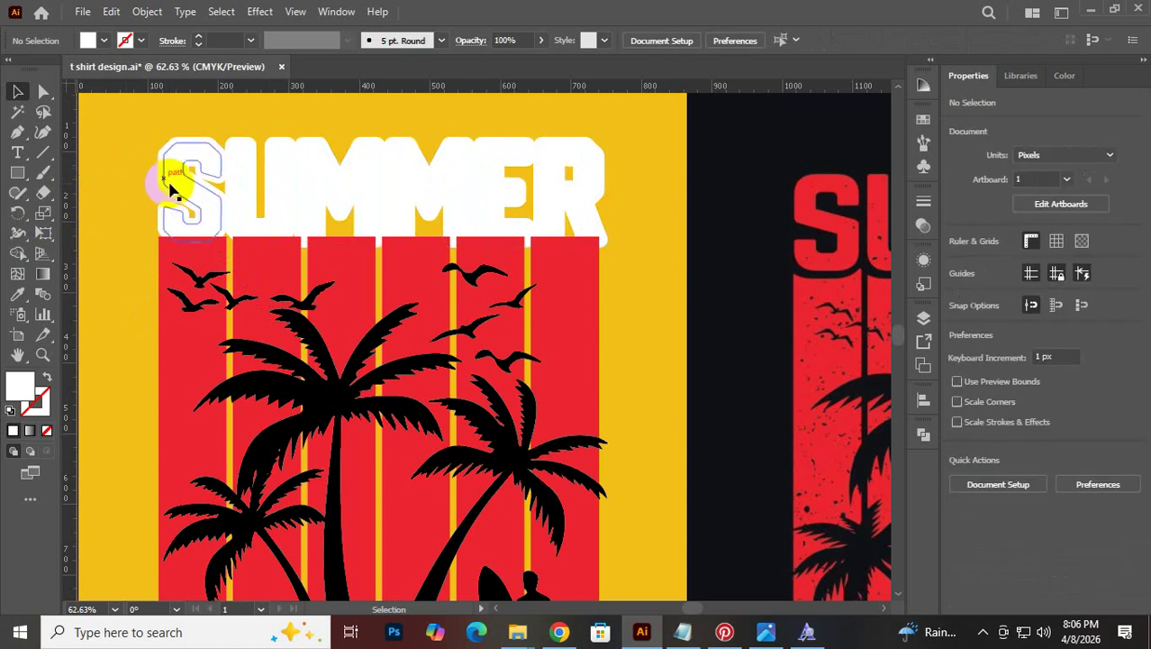
{"action": "left_click", "coordinate": [159, 184]}
{"action": "right_click", "coordinate": [159, 185]}
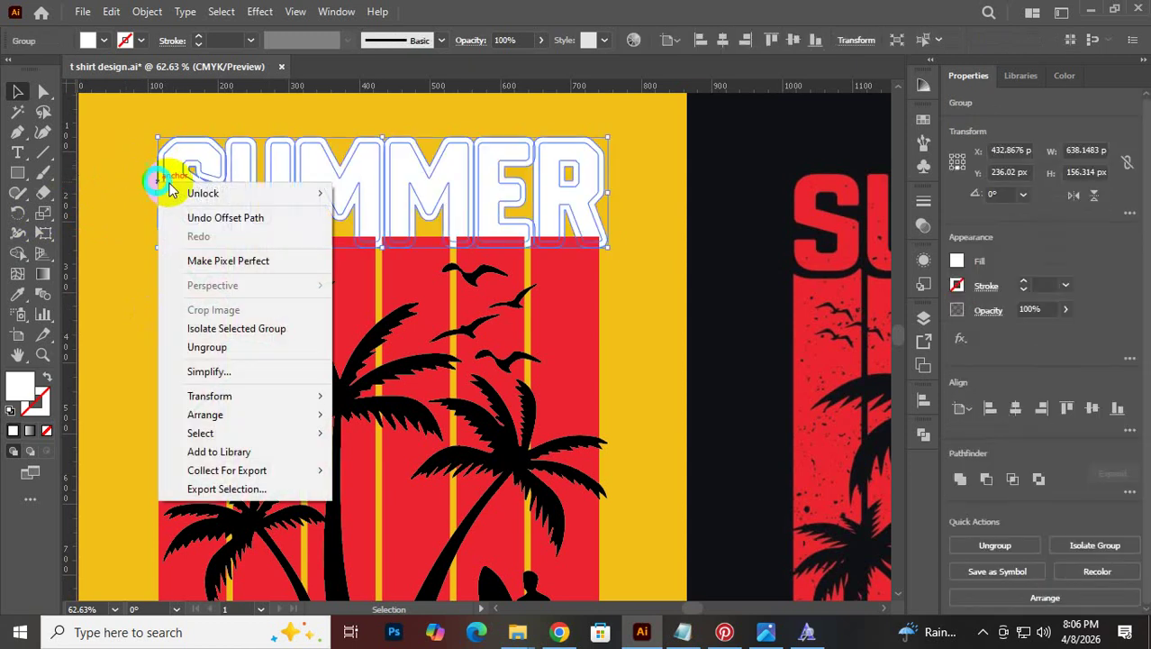
{"action": "left_click", "coordinate": [206, 347]}
{"action": "left_click", "coordinate": [115, 180]}
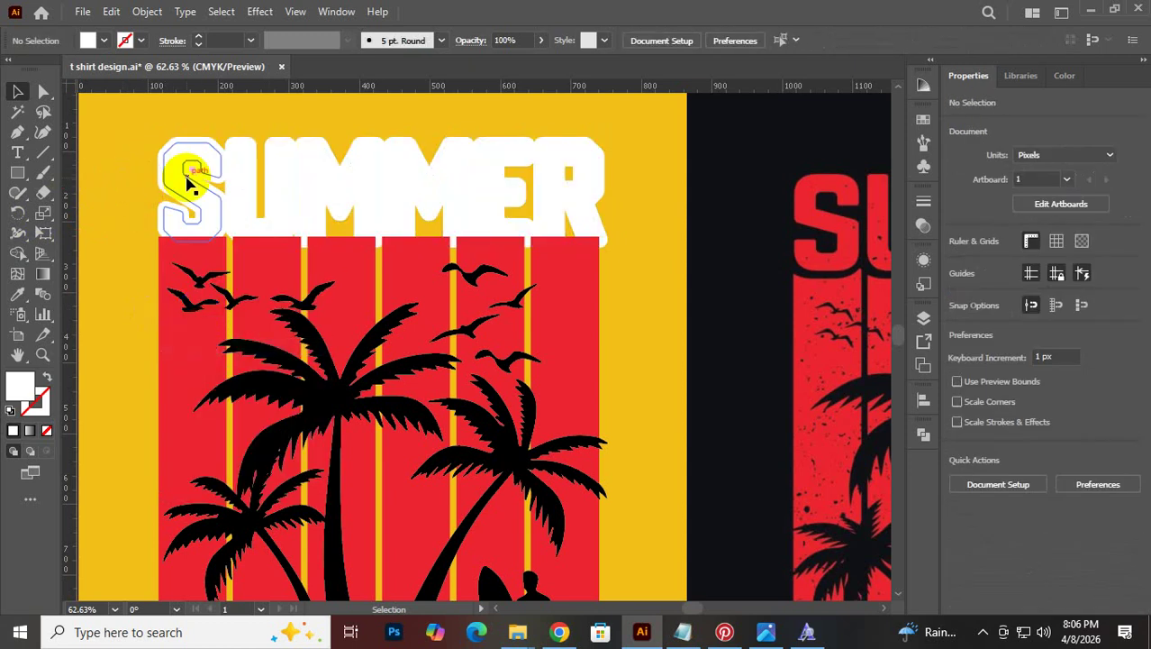
Group the offset outlines of all six SUMMER letters, leaving the original letters out of the group
{"action": "left_click", "coordinate": [187, 179]}
{"action": "left_click", "coordinate": [136, 154]}
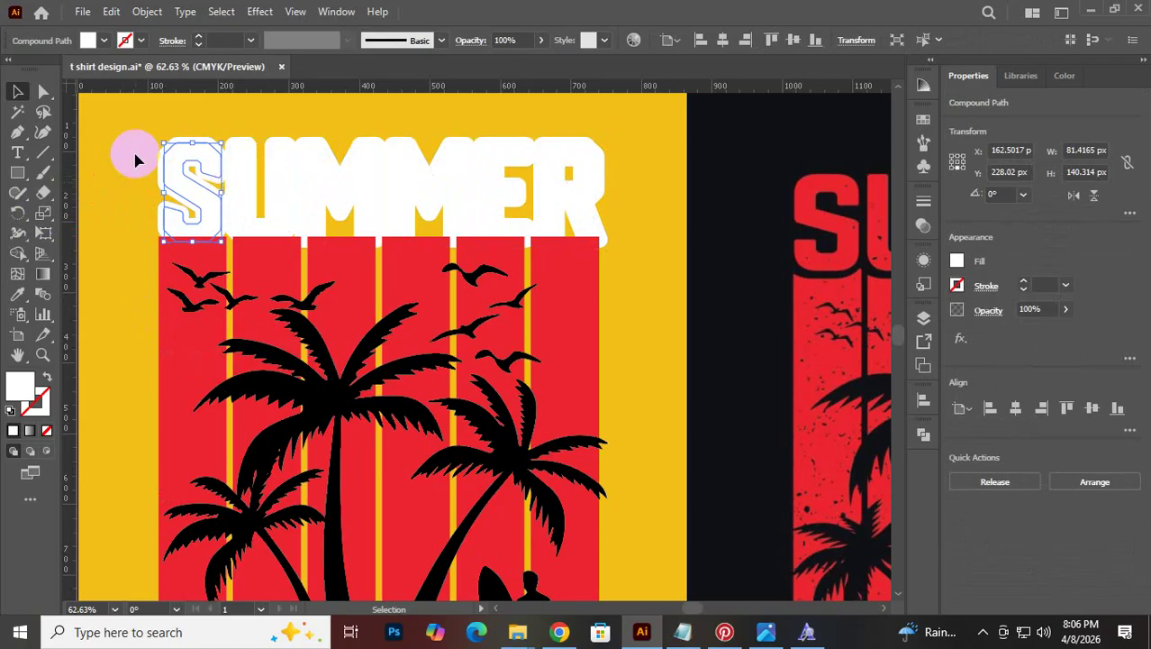
{"action": "left_click", "coordinate": [202, 162]}
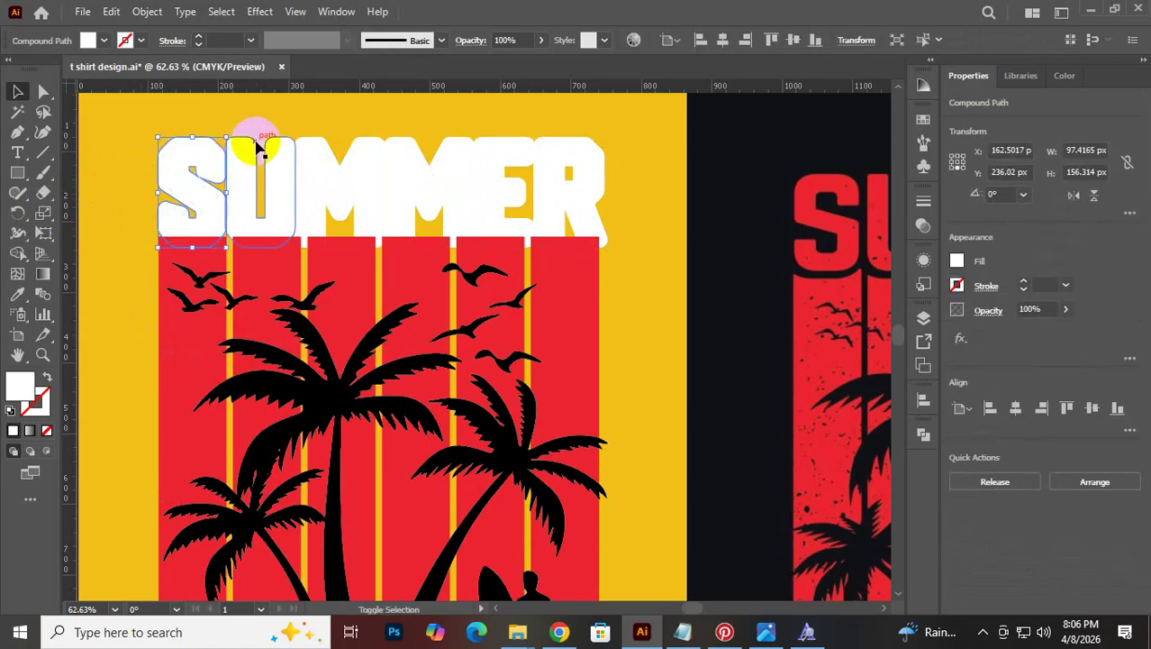
{"action": "left_click", "coordinate": [257, 144], "text": "shift"}
{"action": "left_click", "coordinate": [322, 144], "text": "shift"}
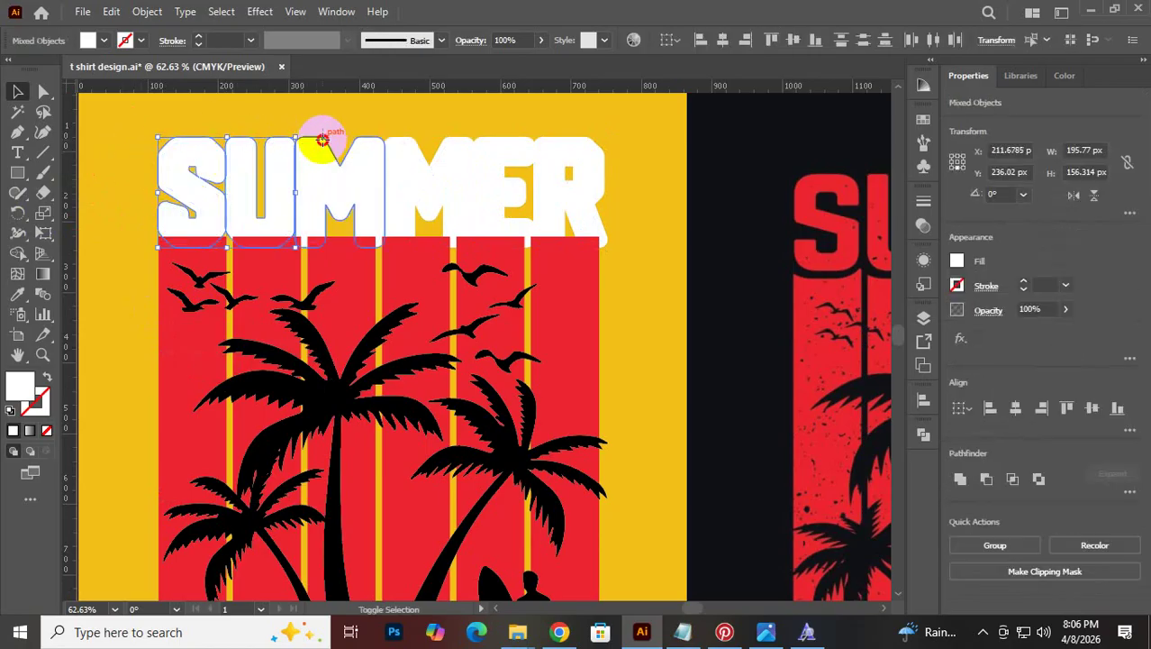
{"action": "left_click", "coordinate": [412, 149], "text": "shift"}
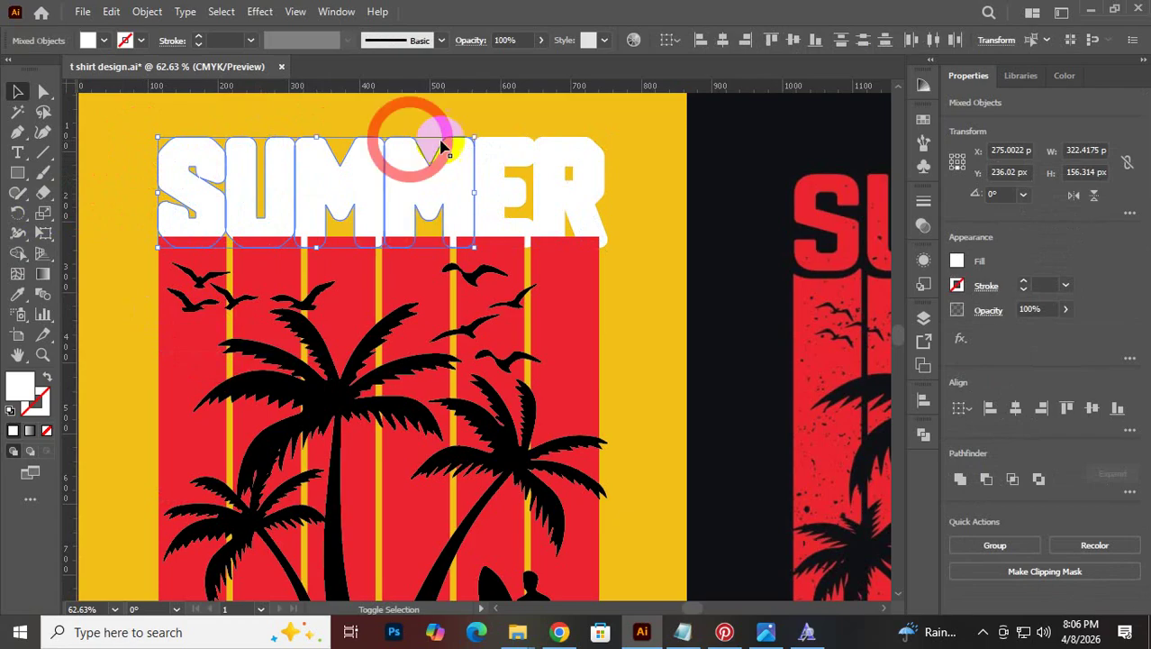
{"action": "left_click", "coordinate": [488, 147], "text": "shift"}
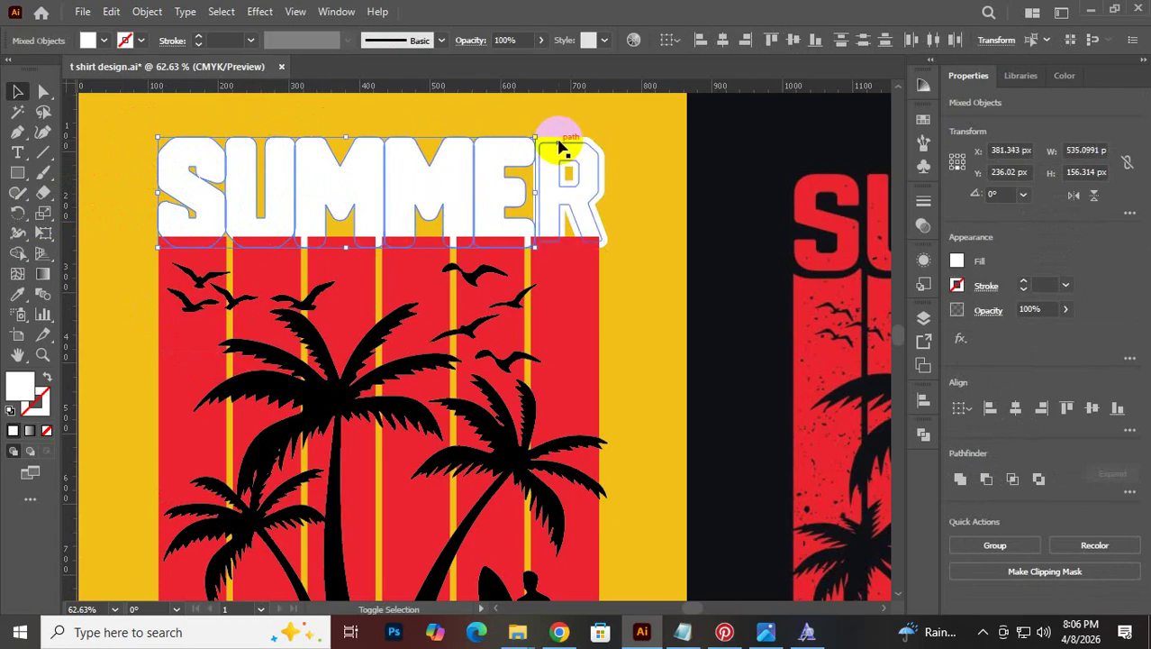
{"action": "left_click", "coordinate": [561, 138], "text": "shift"}
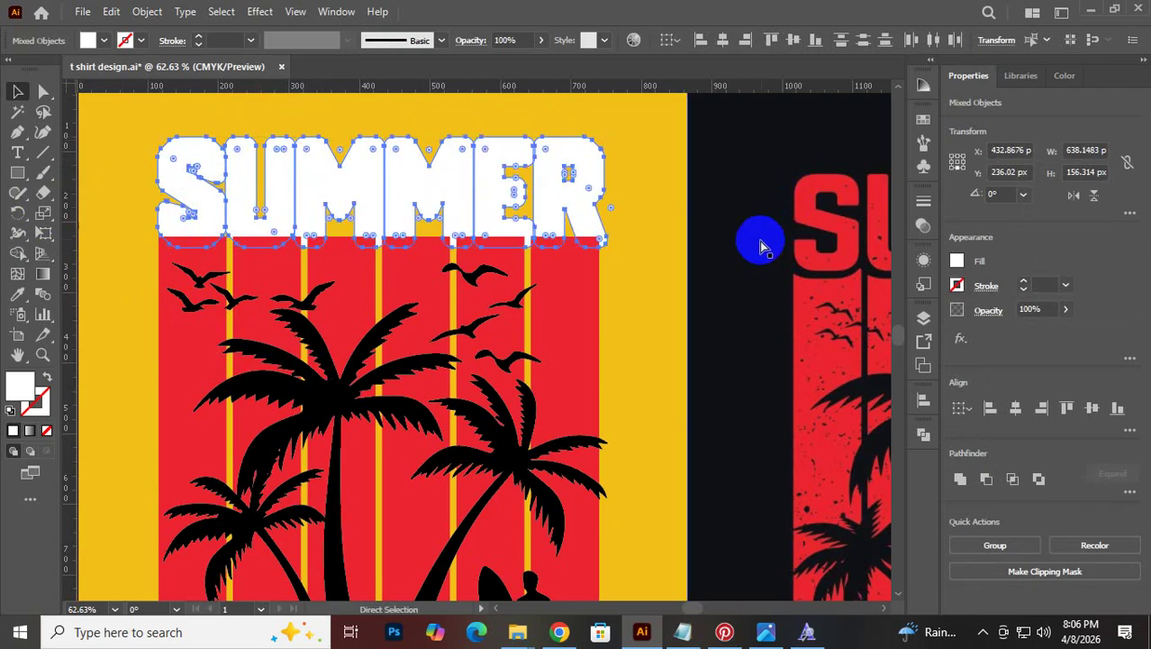
{"action": "key", "text": "ctrl+g"}
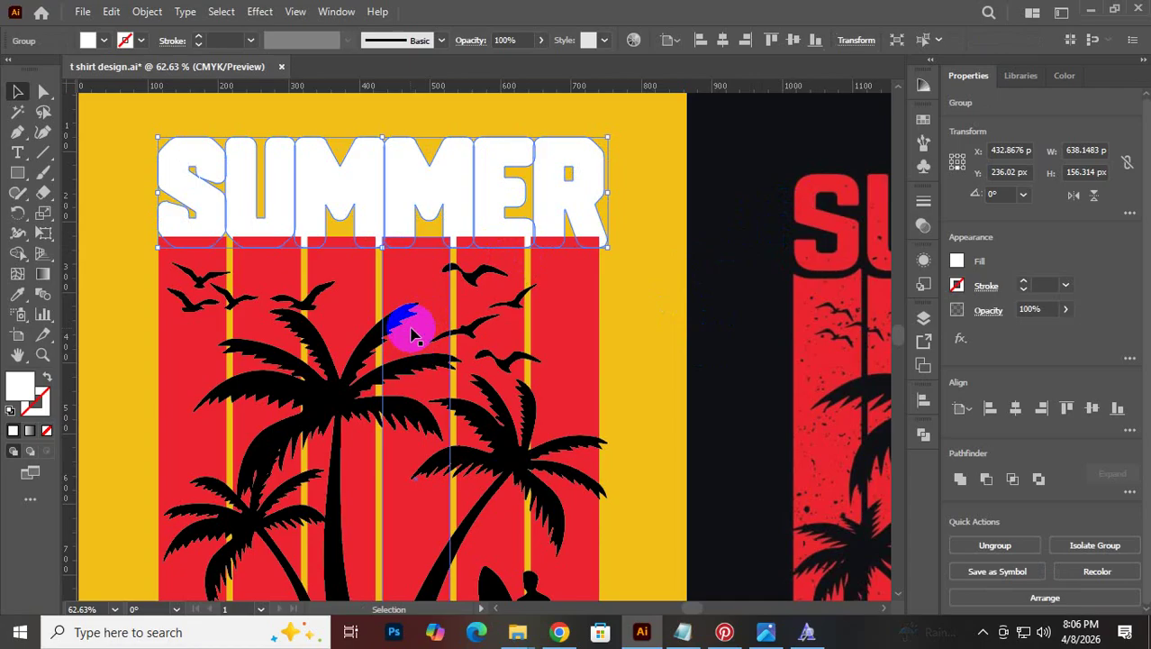
{"action": "left_click", "coordinate": [131, 255]}
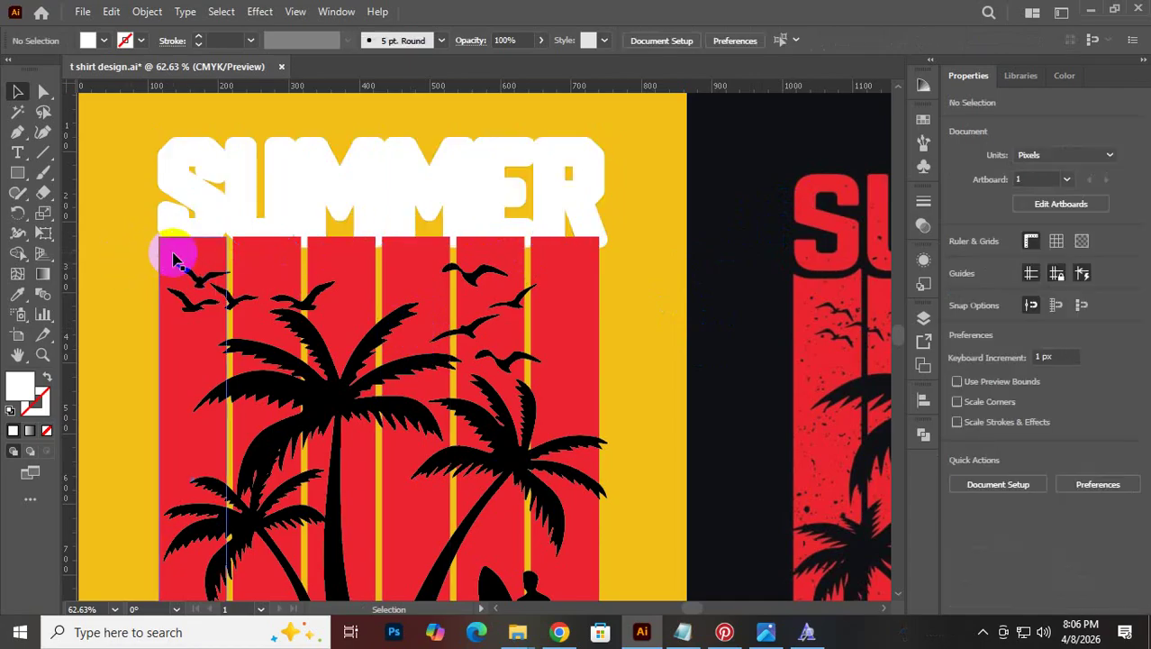
{"action": "left_click", "coordinate": [174, 259]}
{"action": "left_click", "coordinate": [267, 249], "text": "shift"}
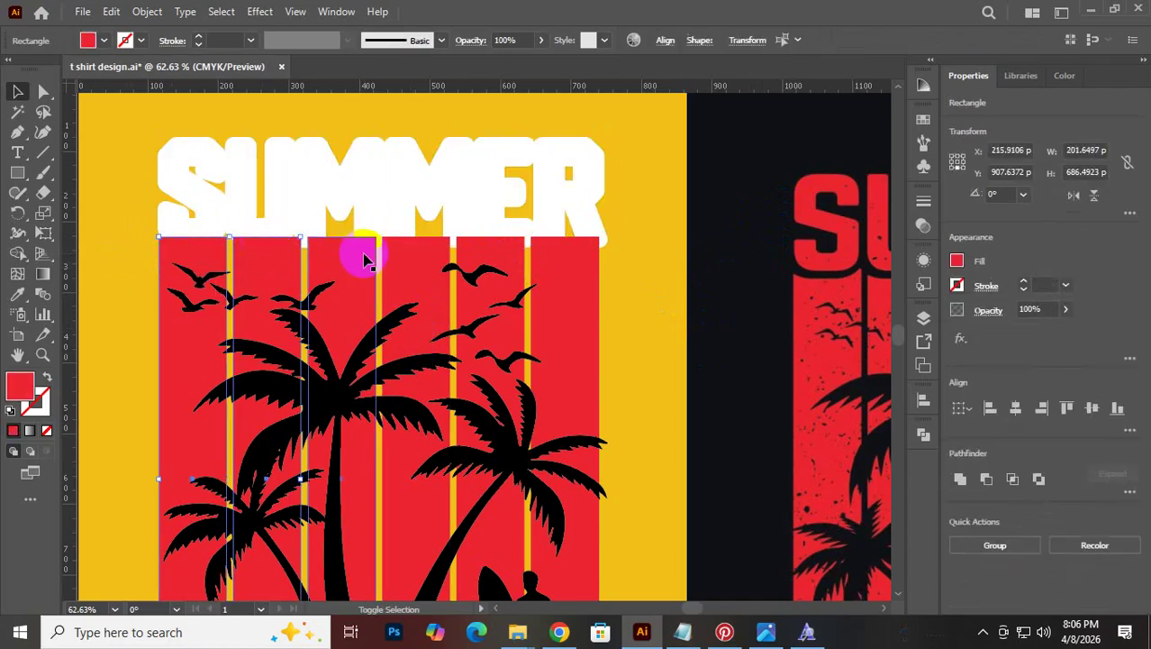
{"action": "left_click", "coordinate": [437, 256], "text": "shift"}
{"action": "left_click", "coordinate": [479, 262], "text": "shift"}
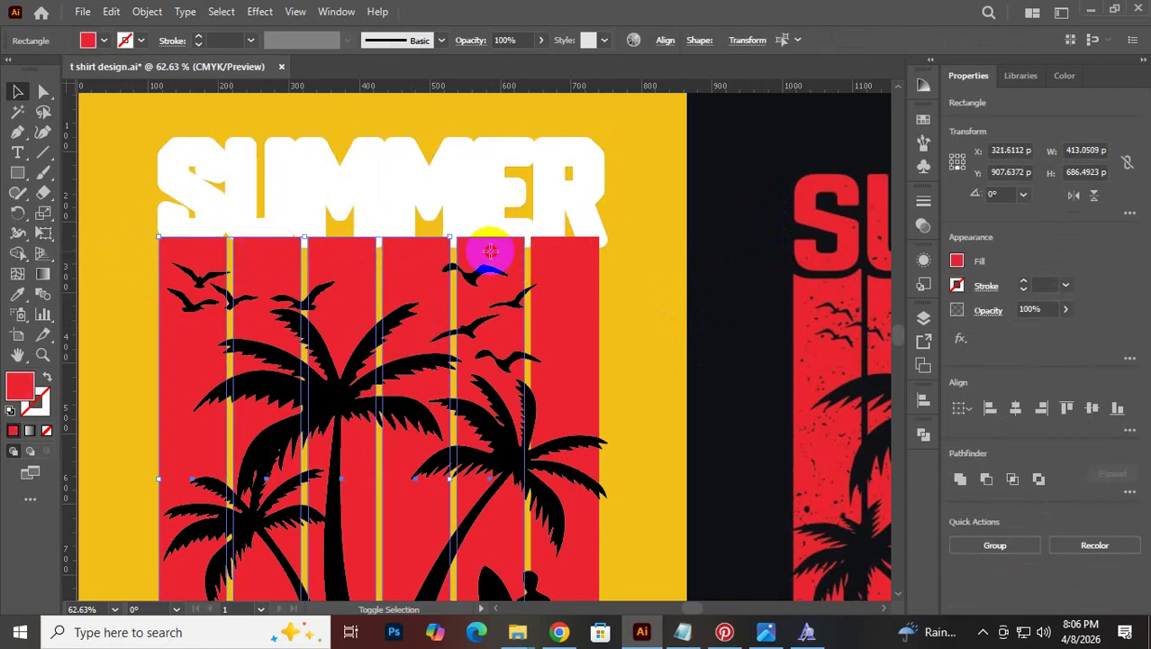
{"action": "left_click", "coordinate": [490, 252], "text": "shift"}
{"action": "left_click", "coordinate": [559, 258], "text": "shift"}
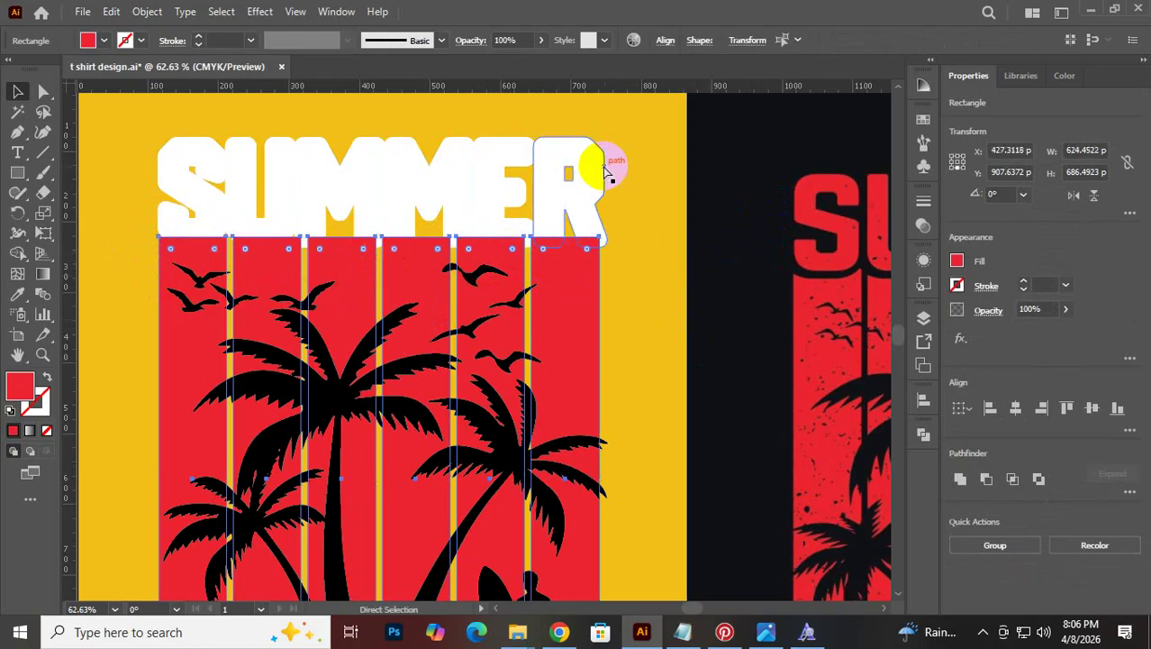
{"action": "left_click", "coordinate": [578, 144], "text": "shift"}
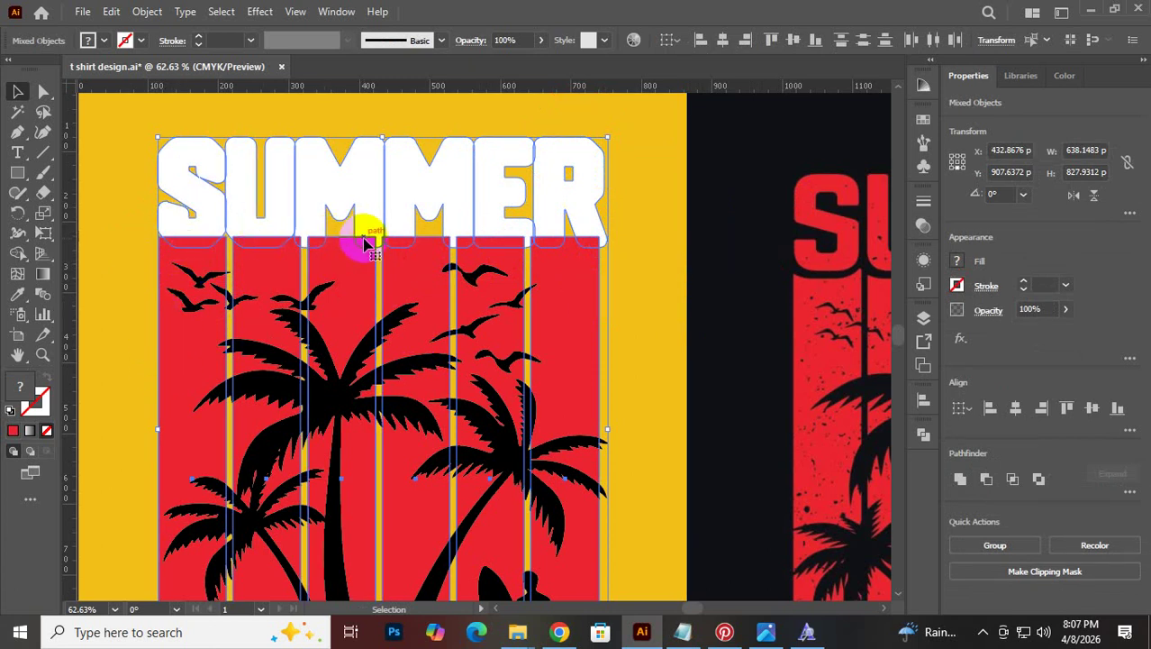
{"action": "left_click", "coordinate": [693, 165]}
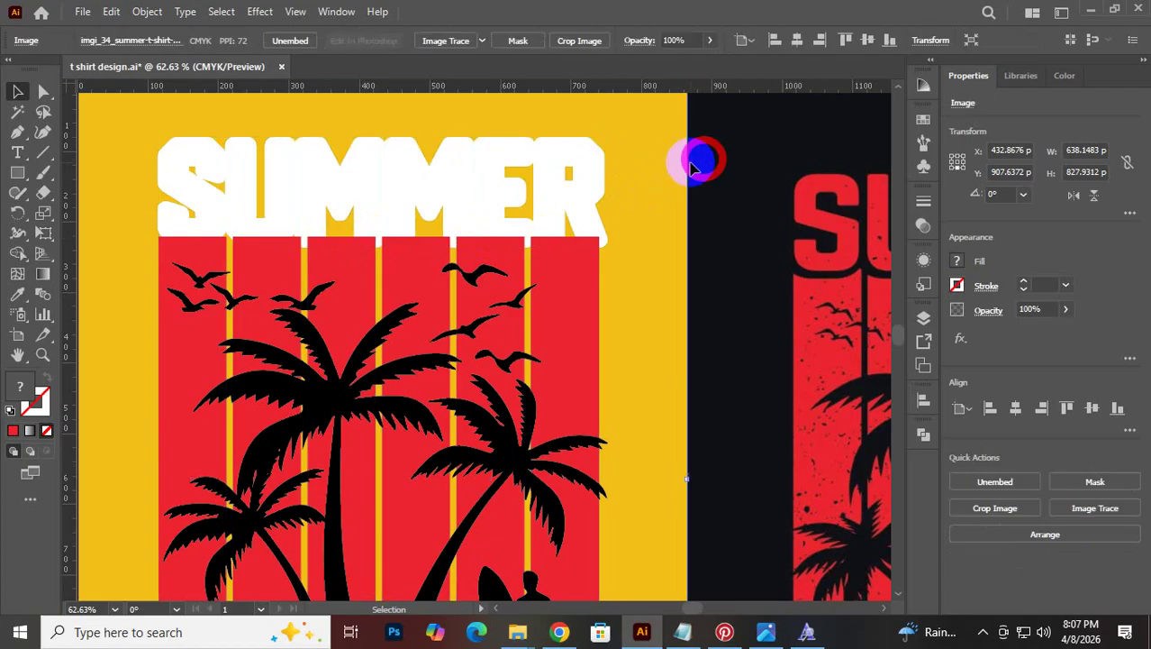
Bring the grouped offset outlines of the SUMMER lettering to the front
{"action": "left_click", "coordinate": [574, 147]}
{"action": "right_click", "coordinate": [576, 142]}
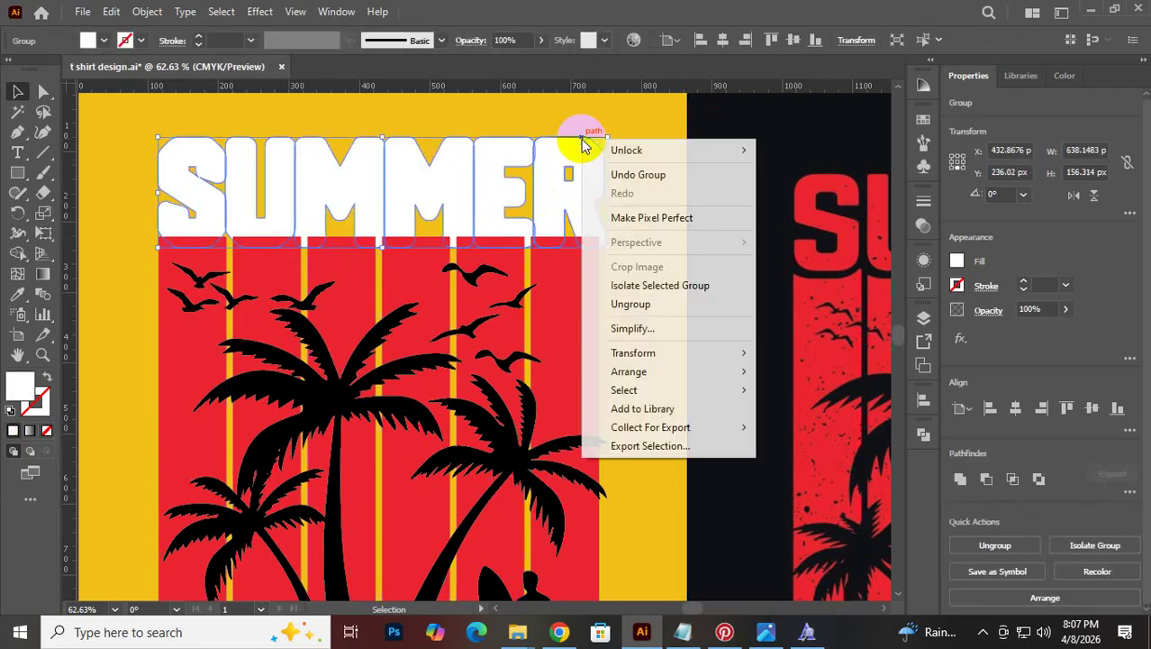
{"action": "left_click", "coordinate": [805, 370]}
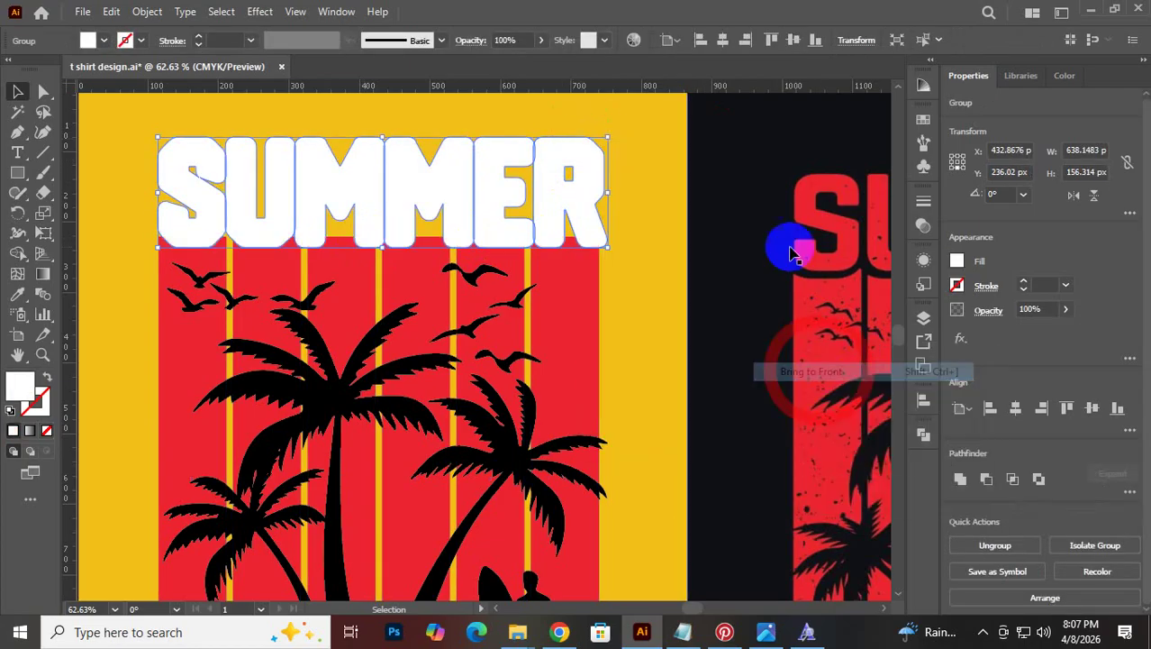
{"action": "left_click", "coordinate": [741, 160]}
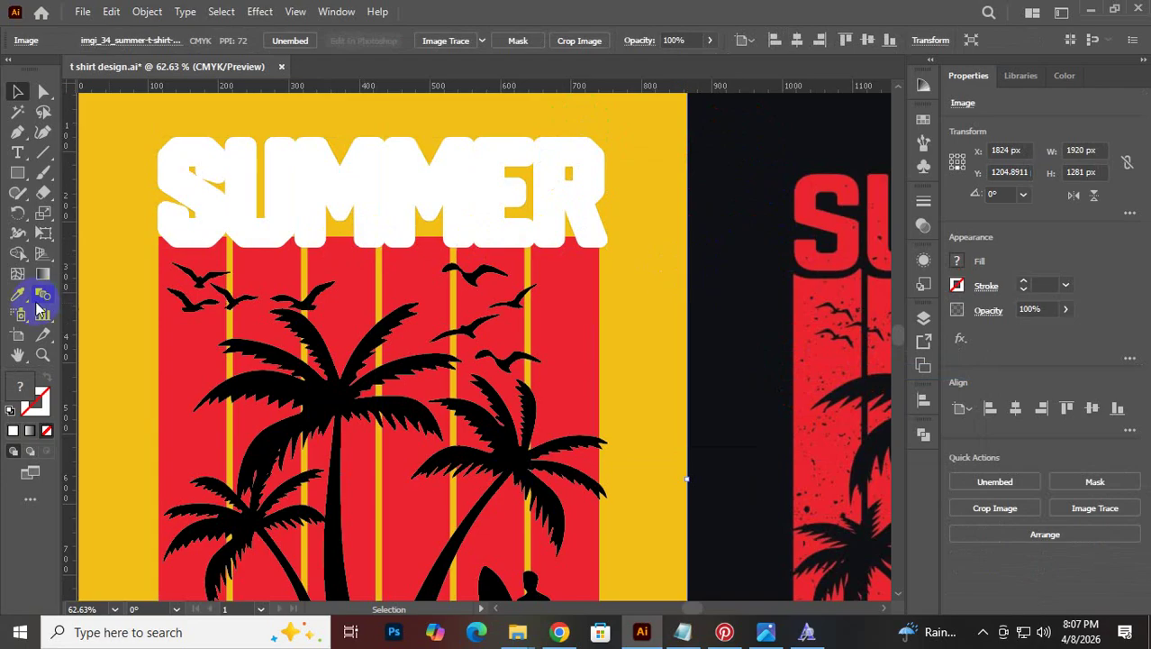
Try to cut the offset SUMMER outlines out of the six separate red stripes with Minus Front
{"action": "left_click", "coordinate": [158, 266]}
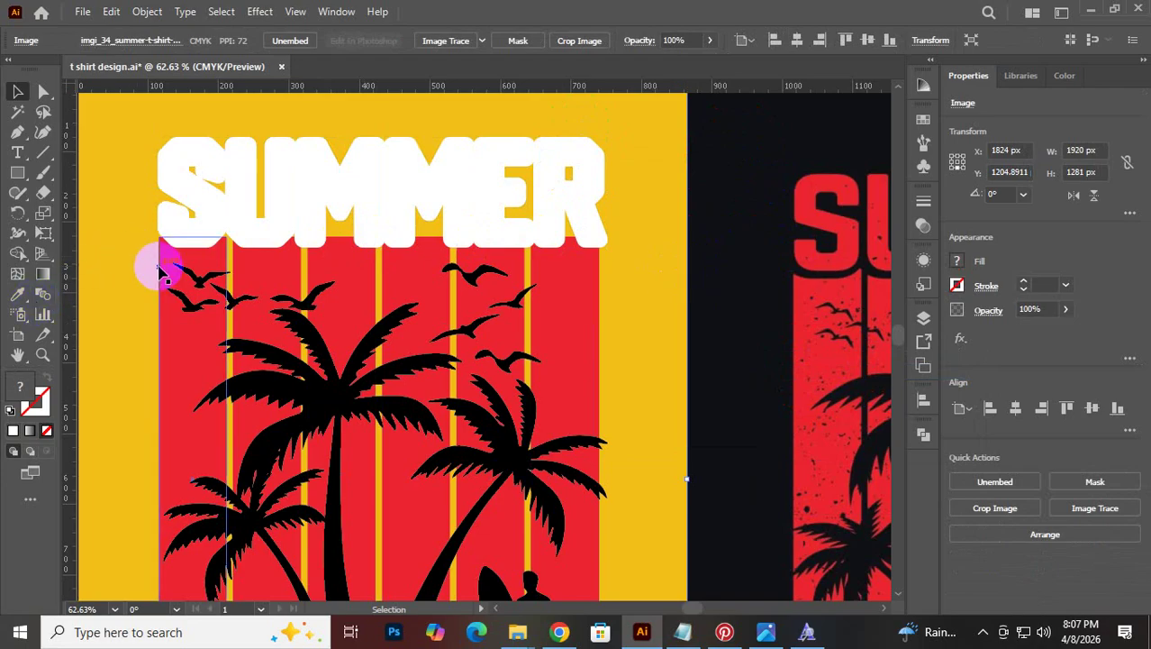
{"action": "left_click", "coordinate": [271, 259], "text": "shift"}
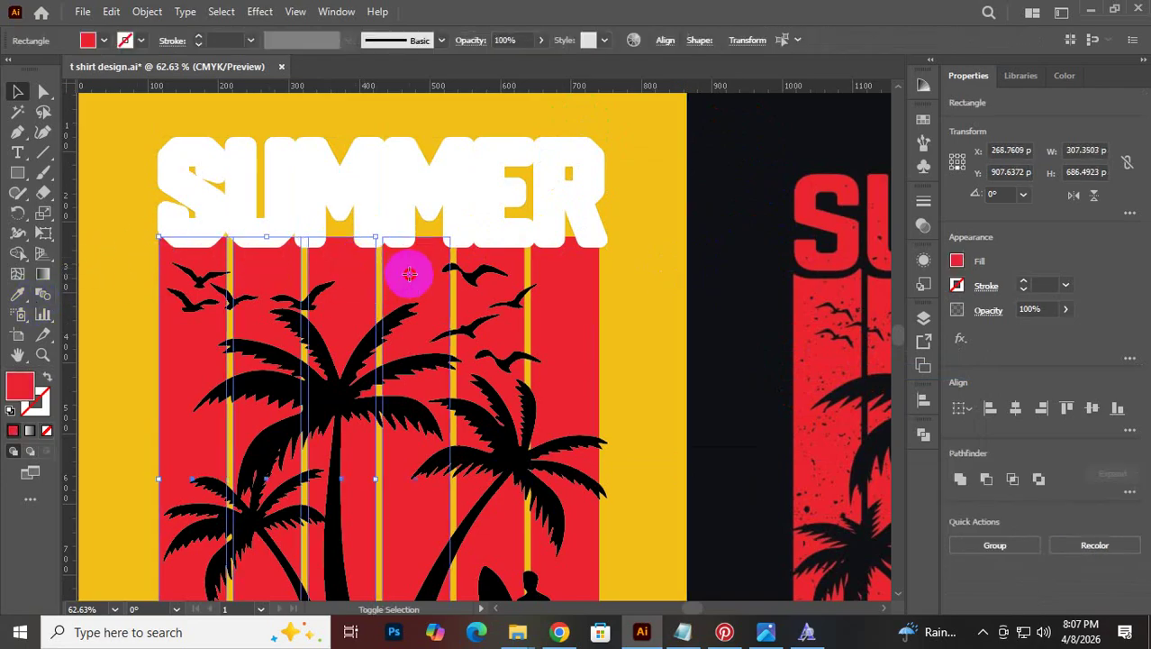
{"action": "left_click", "coordinate": [411, 270], "text": "shift"}
{"action": "left_click", "coordinate": [519, 276], "text": "shift"}
{"action": "left_click", "coordinate": [554, 266], "text": "shift"}
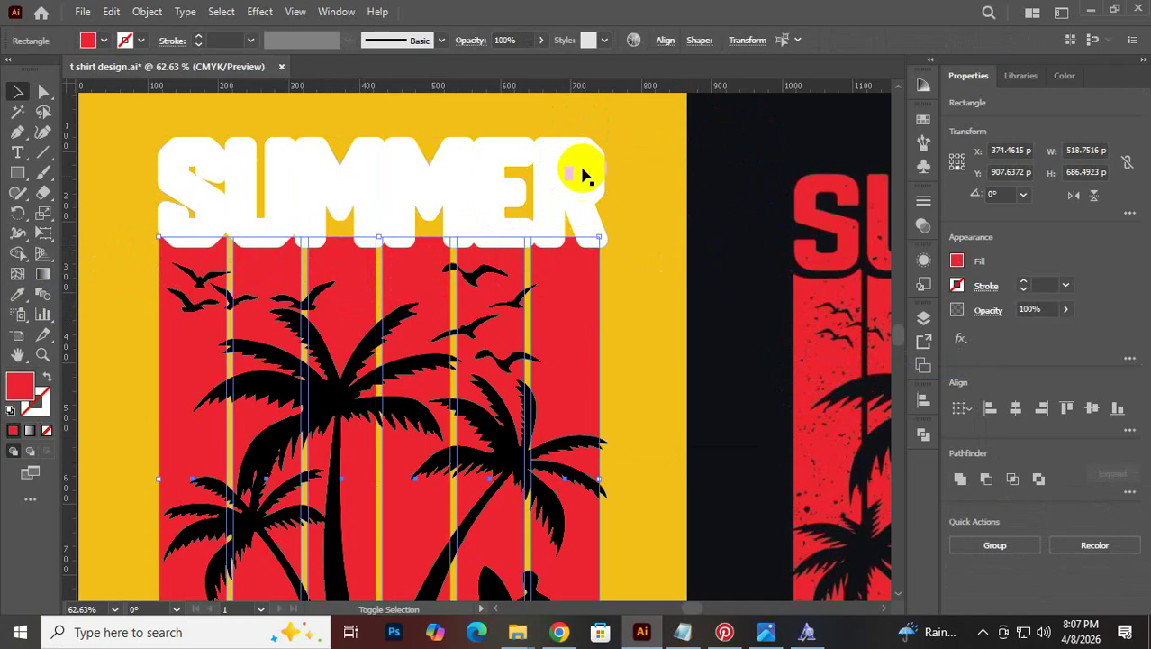
{"action": "left_click", "coordinate": [588, 142], "text": "shift"}
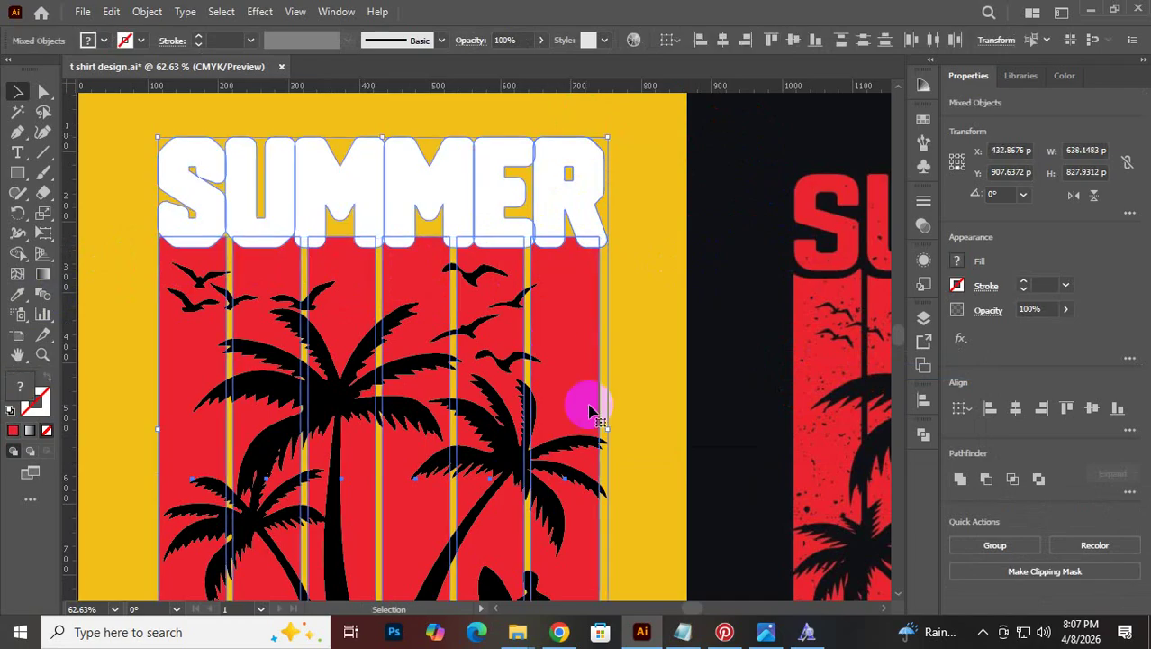
{"action": "left_click", "coordinate": [989, 482]}
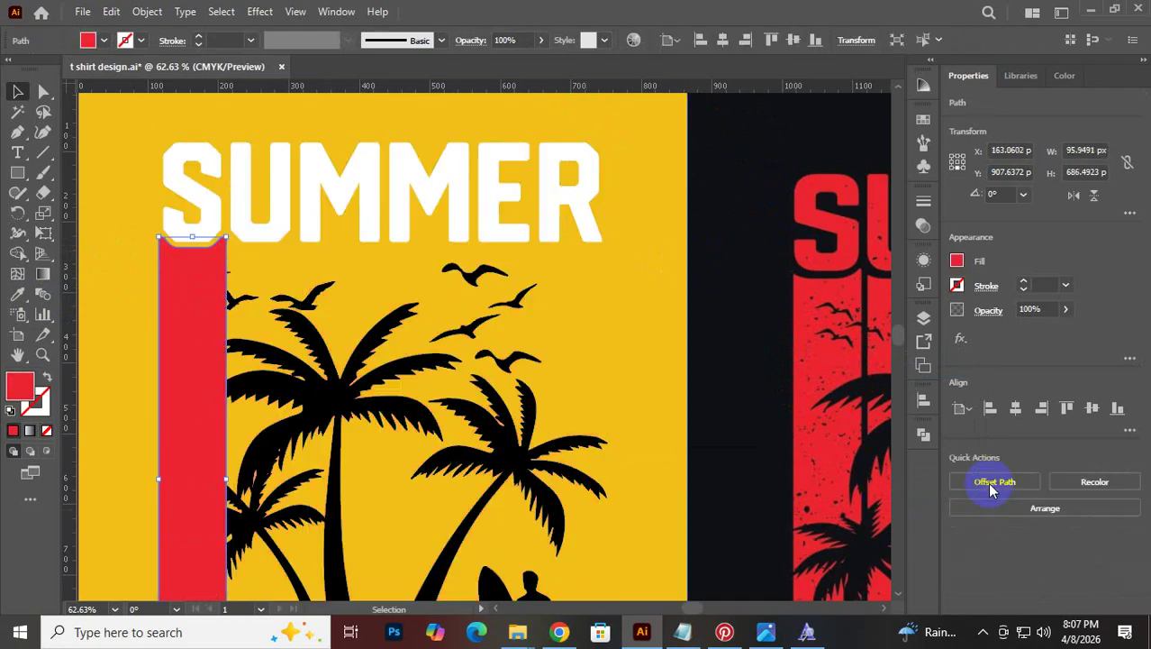
{"action": "key", "text": "ctrl+z"}
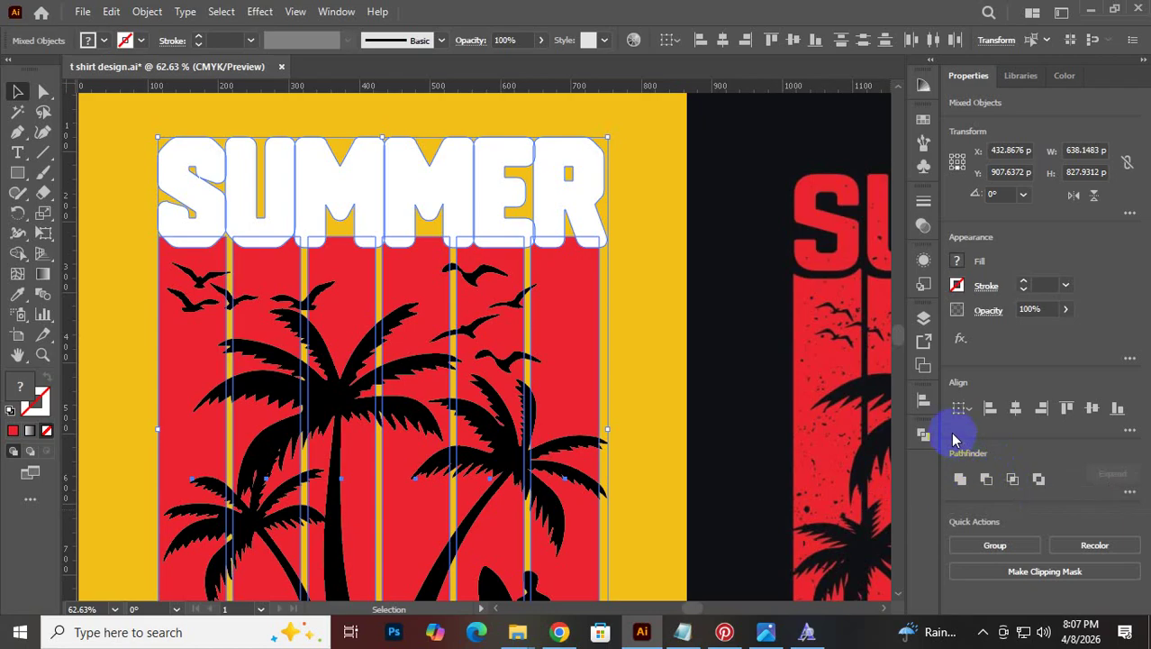
{"action": "left_click", "coordinate": [757, 352]}
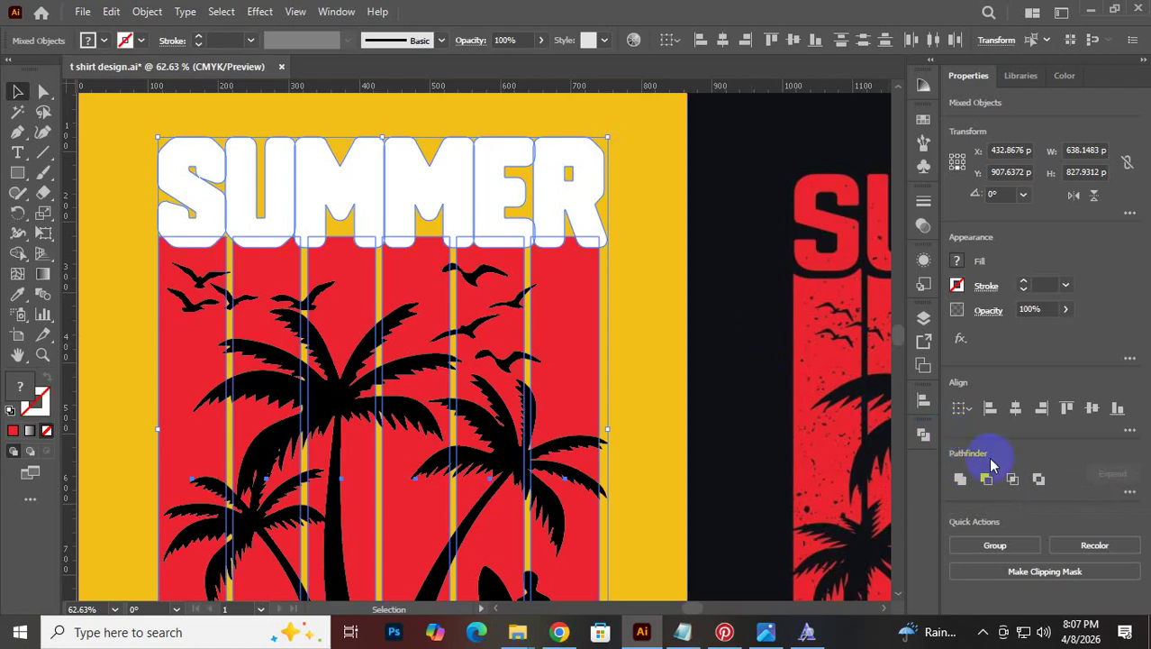
Try to merge the red stripes with the offset SUMMER outlines using Unite
{"action": "left_click", "coordinate": [961, 481]}
{"action": "left_click", "coordinate": [994, 482]}
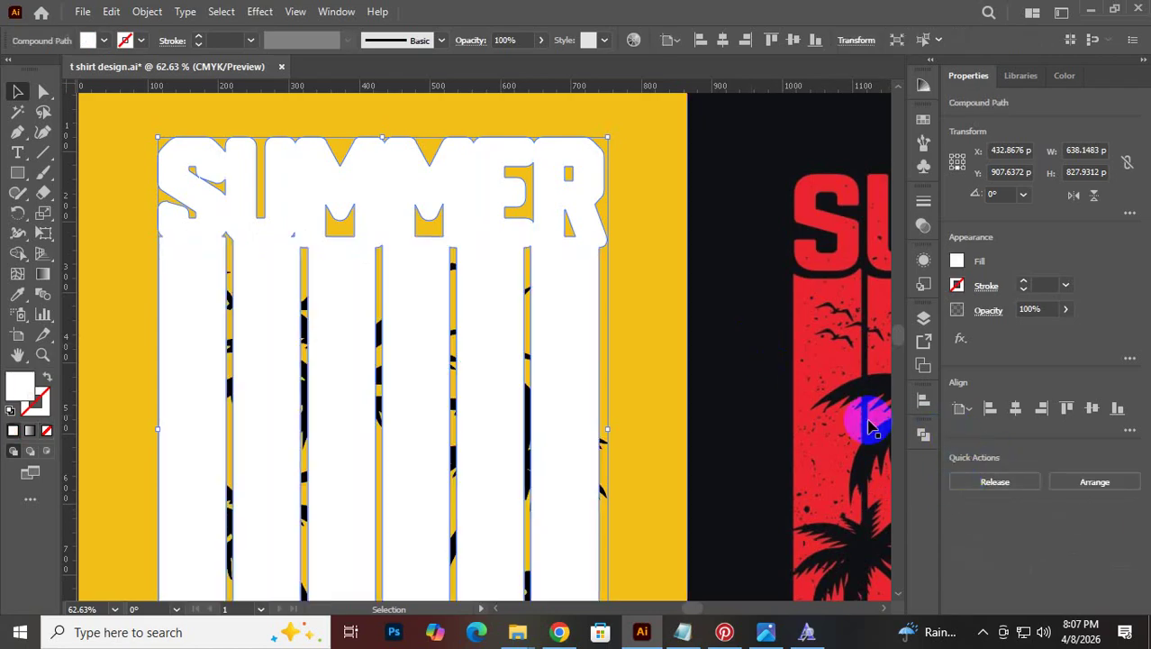
{"action": "key", "text": "ctrl+z"}
{"action": "key", "text": "ctrl+z"}
{"action": "left_click", "coordinate": [712, 297]}
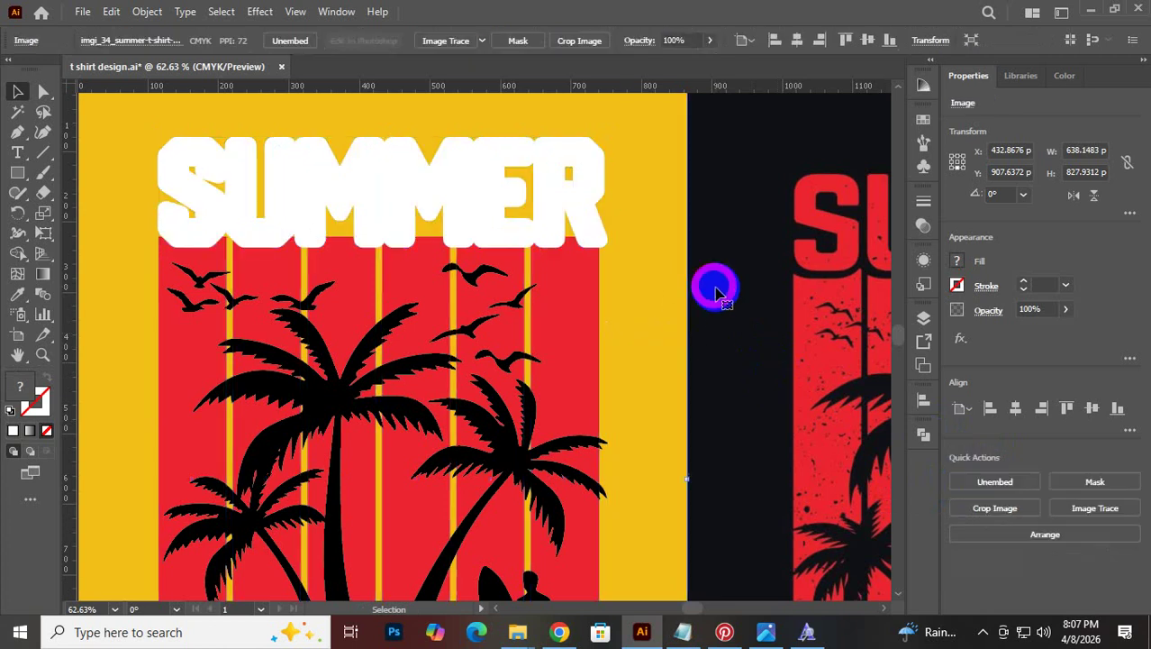
Group the six vertical red stripes beneath the SUMMER lettering
{"action": "left_click", "coordinate": [201, 273]}
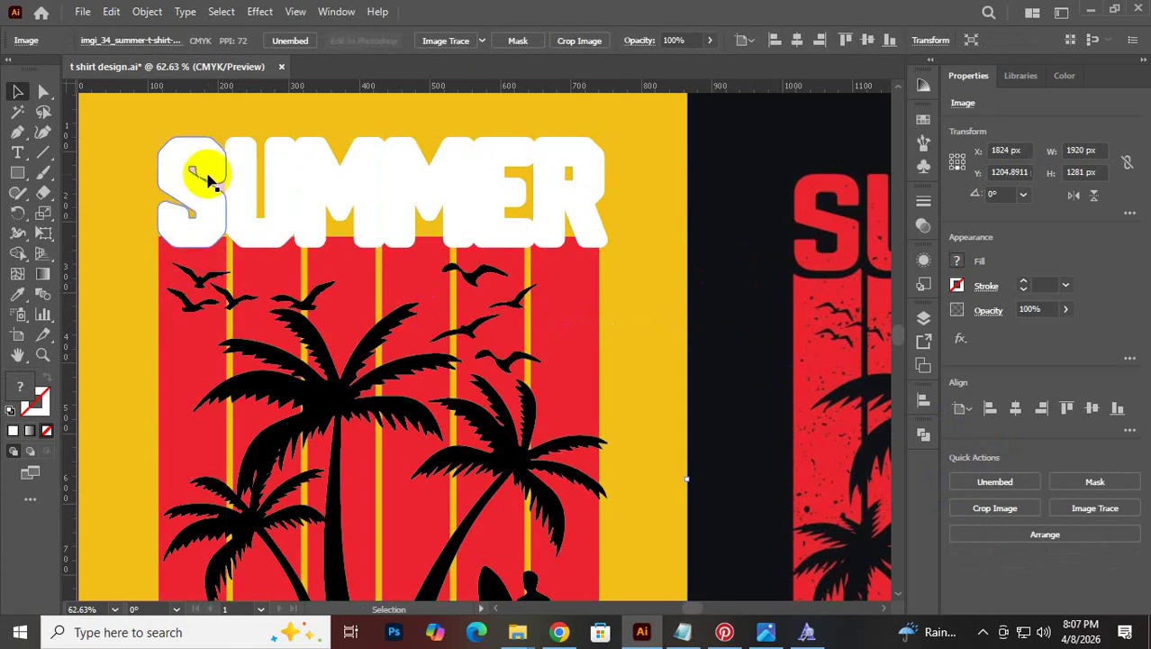
{"action": "key", "text": "ctrl+shift+a"}
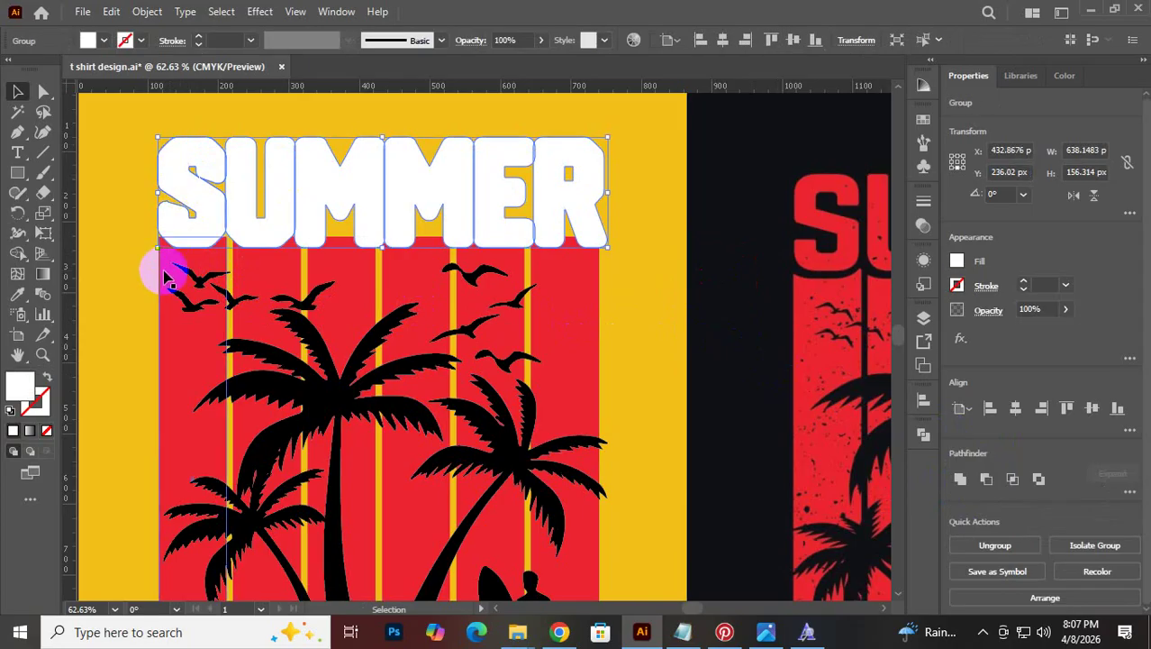
{"action": "left_click", "coordinate": [171, 341]}
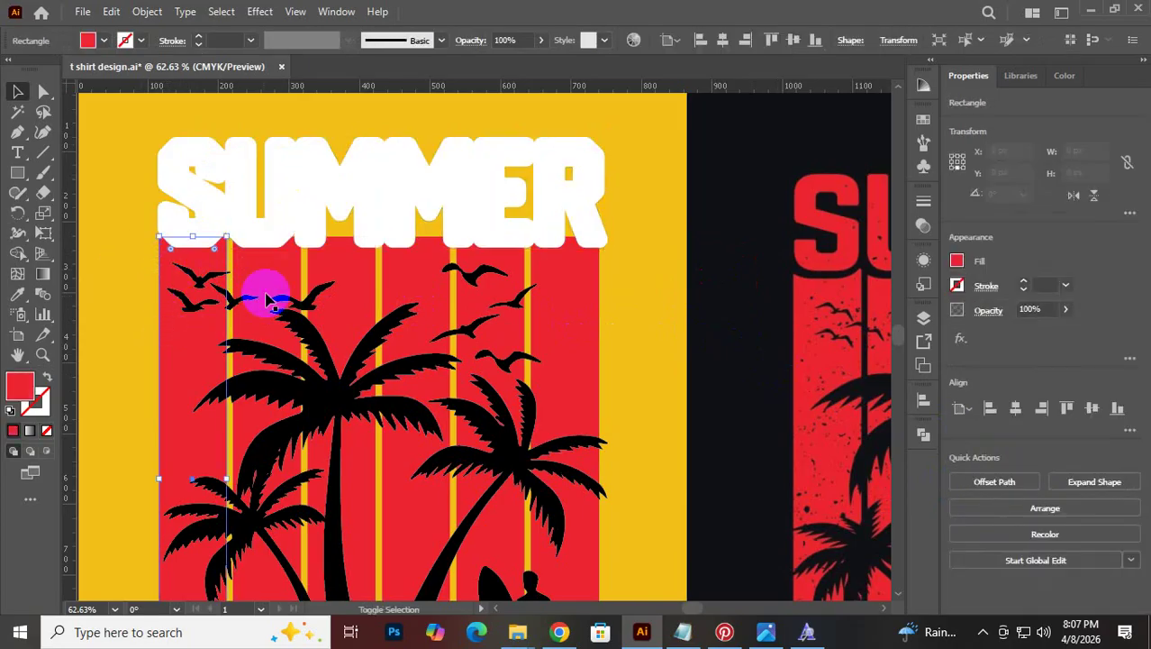
{"action": "left_click", "coordinate": [270, 279], "text": "shift"}
{"action": "left_click", "coordinate": [336, 268], "text": "shift"}
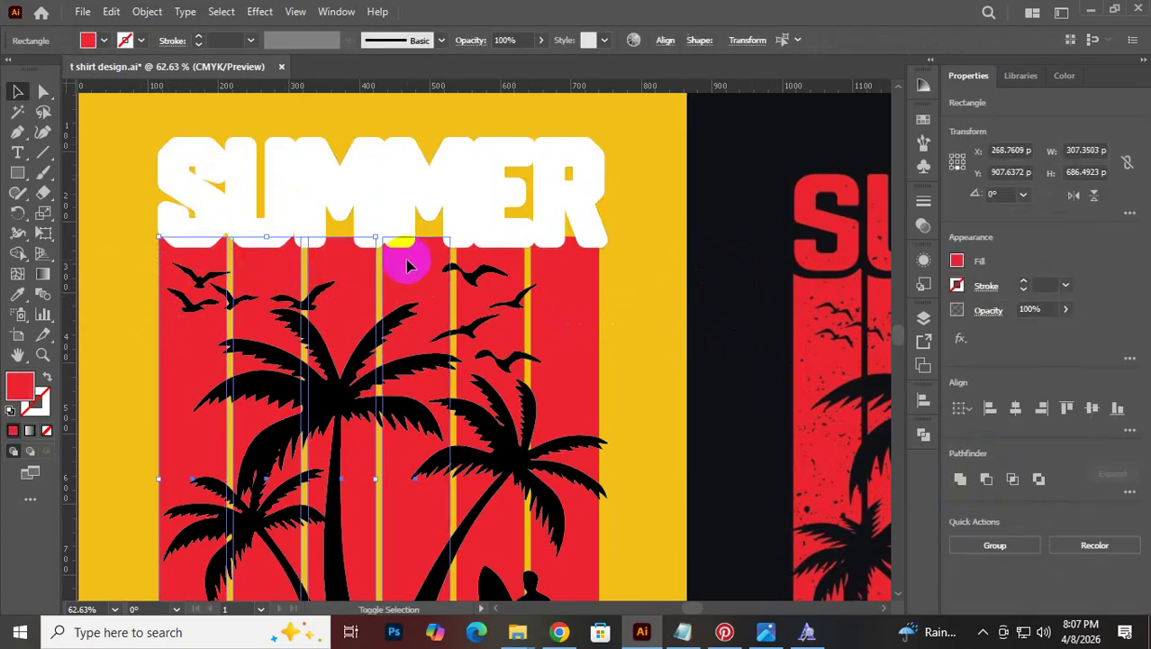
{"action": "left_click", "coordinate": [406, 262], "text": "shift"}
{"action": "left_click", "coordinate": [566, 257], "text": "shift"}
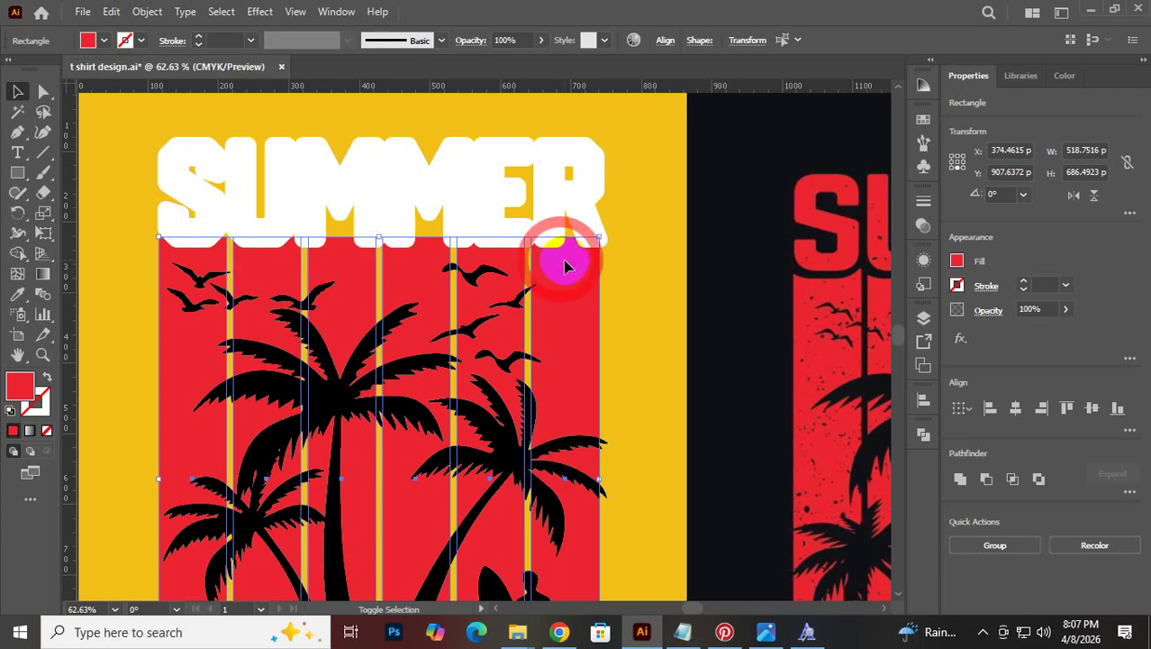
{"action": "key", "text": "ctrl+g"}
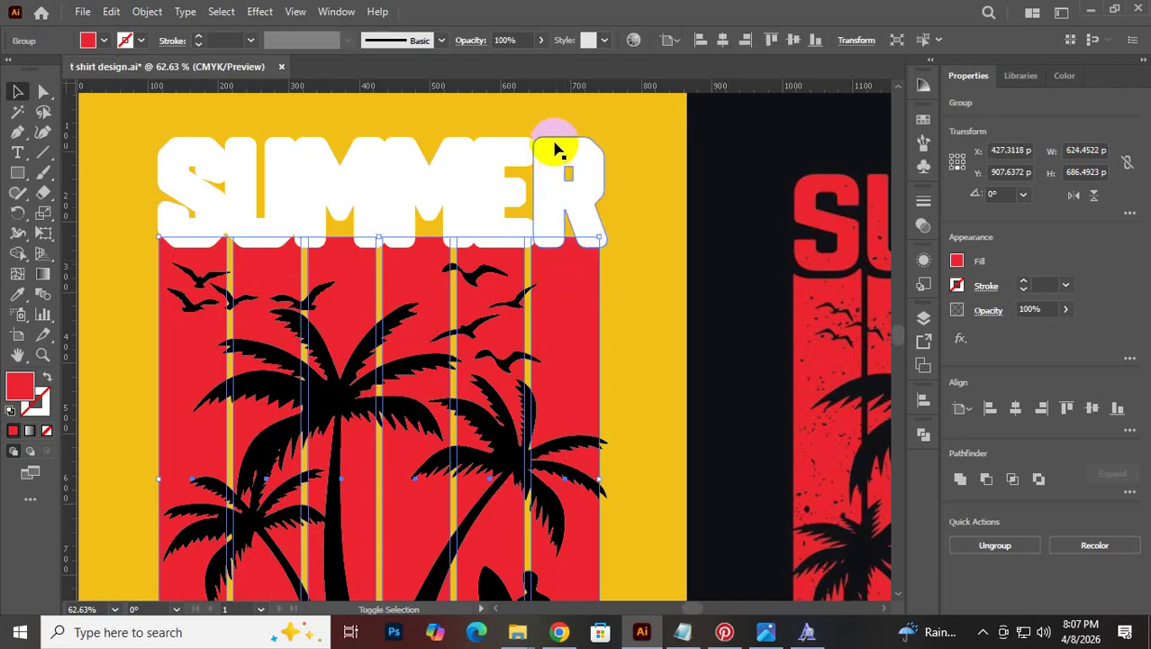
Try to subtract the offset SUMMER outlines from the grouped red stripes with Minus Front
{"action": "left_click", "coordinate": [556, 149], "text": "shift"}
{"action": "left_click", "coordinate": [988, 481]}
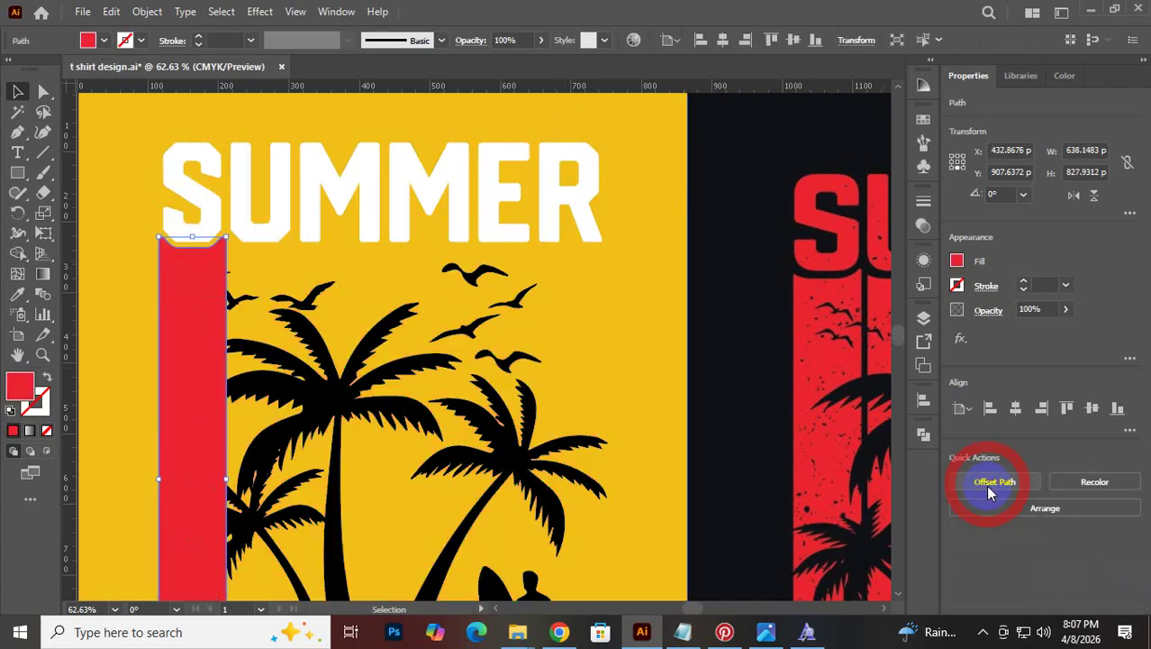
{"action": "key", "text": "ctrl+z"}
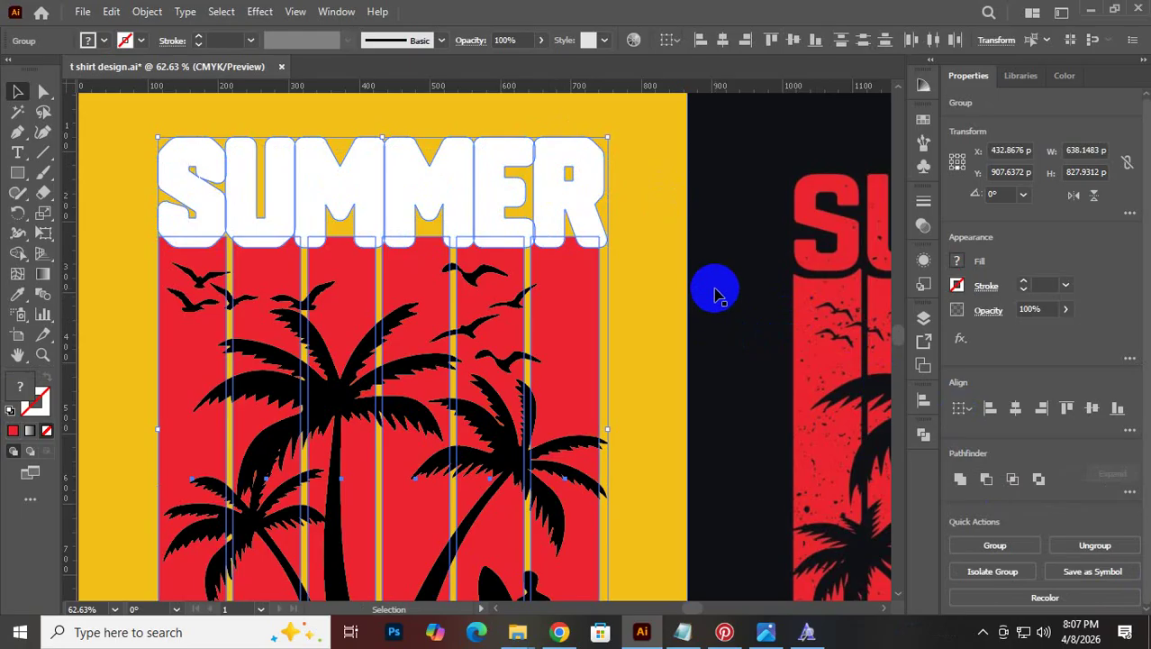
Combine the grouped six vertical red stripes beneath the SUMMER lettering into one compound path
{"action": "left_click", "coordinate": [576, 297]}
{"action": "left_click", "coordinate": [557, 292]}
{"action": "left_click", "coordinate": [147, 12]}
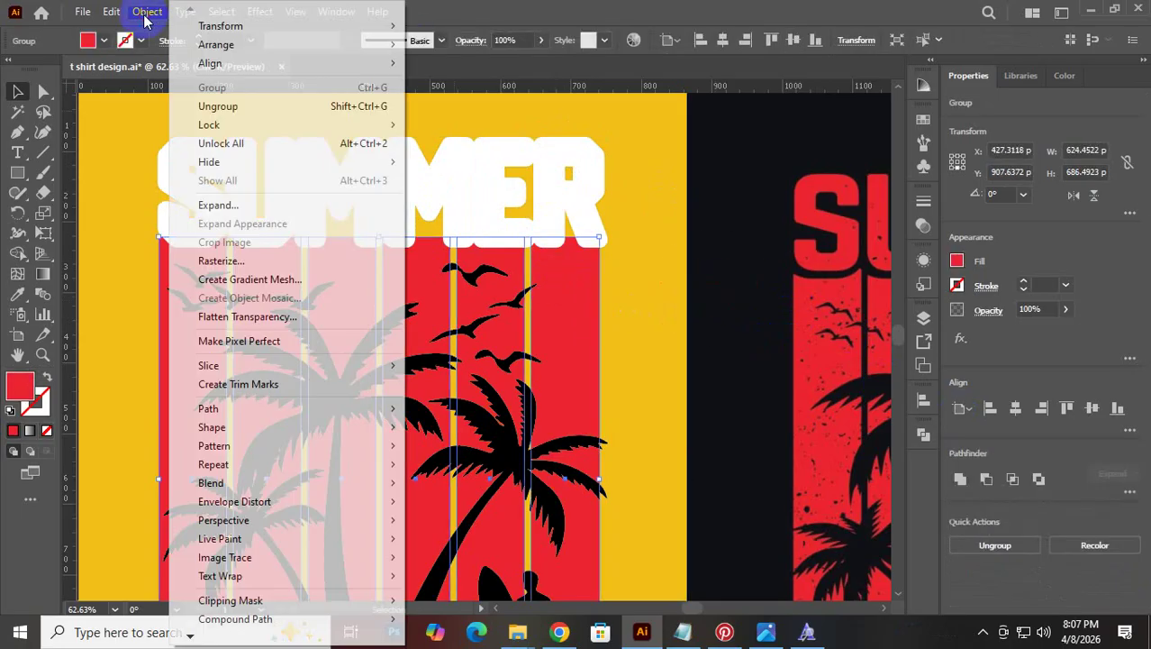
{"action": "mouse_move", "coordinate": [282, 617]}
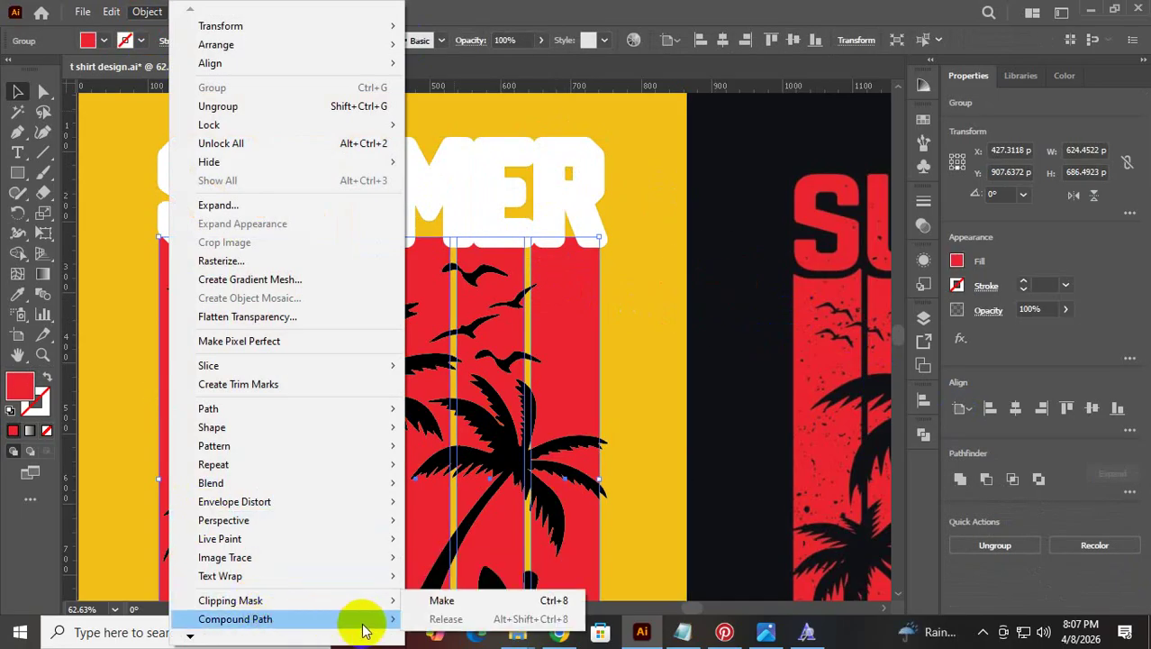
{"action": "left_click", "coordinate": [436, 604]}
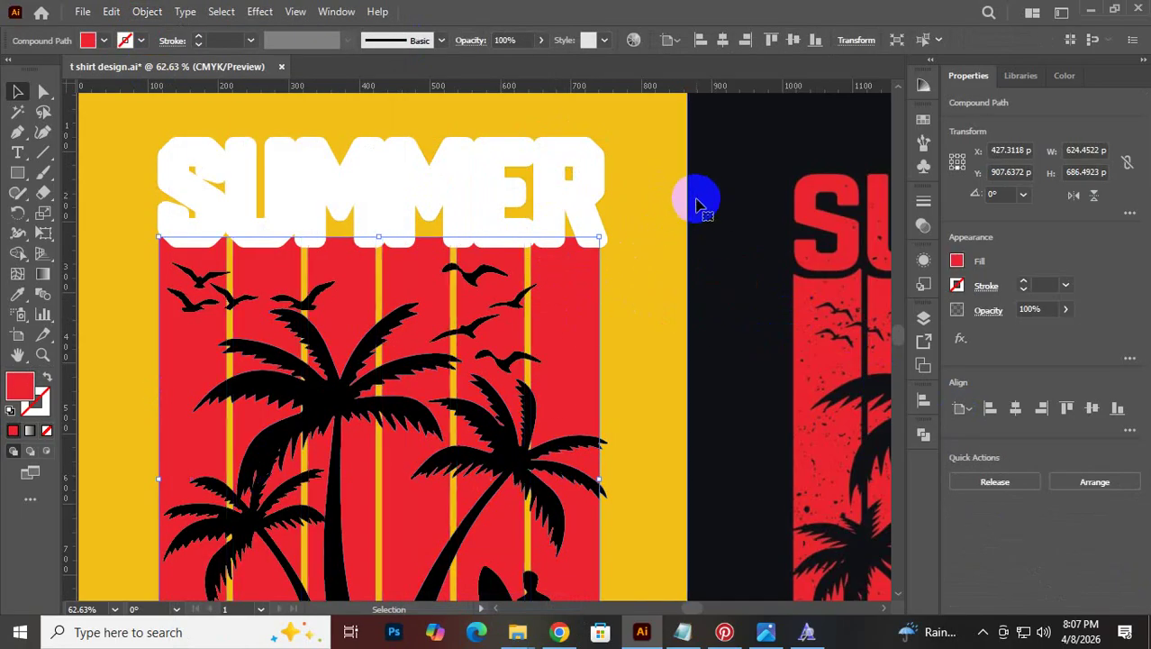
Subtract the offset SUMMER outlines from the red stripes' compound path with Minus Front
{"action": "left_click", "coordinate": [559, 209]}
{"action": "left_click", "coordinate": [548, 270]}
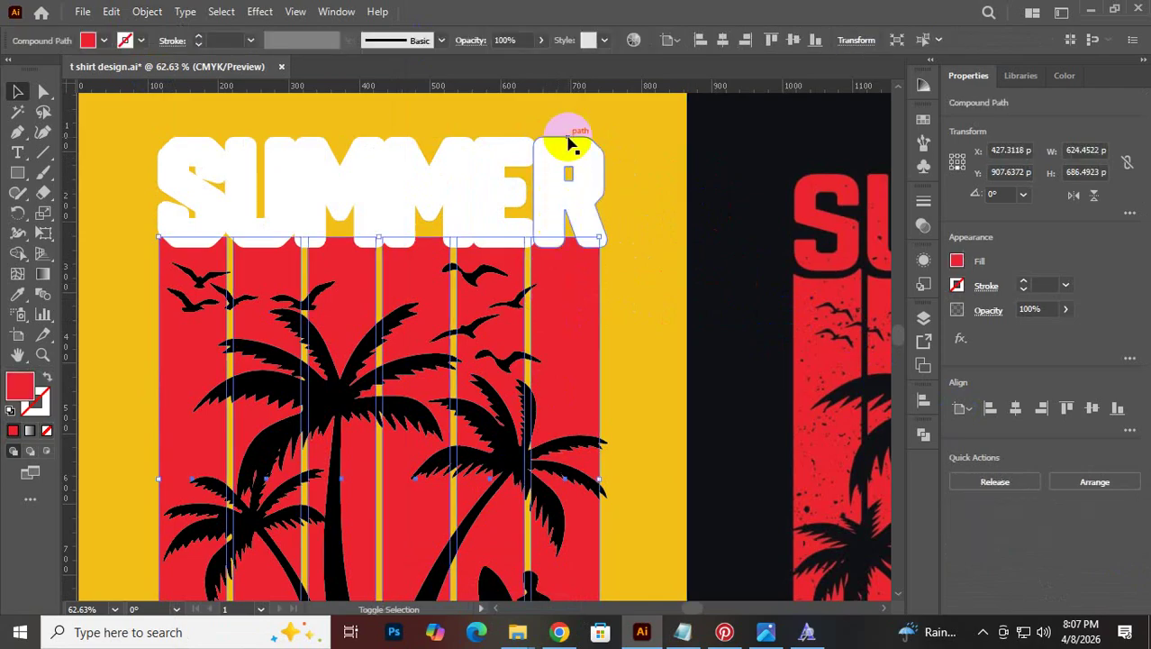
{"action": "left_click", "coordinate": [567, 140], "text": "shift"}
{"action": "left_click", "coordinate": [986, 479]}
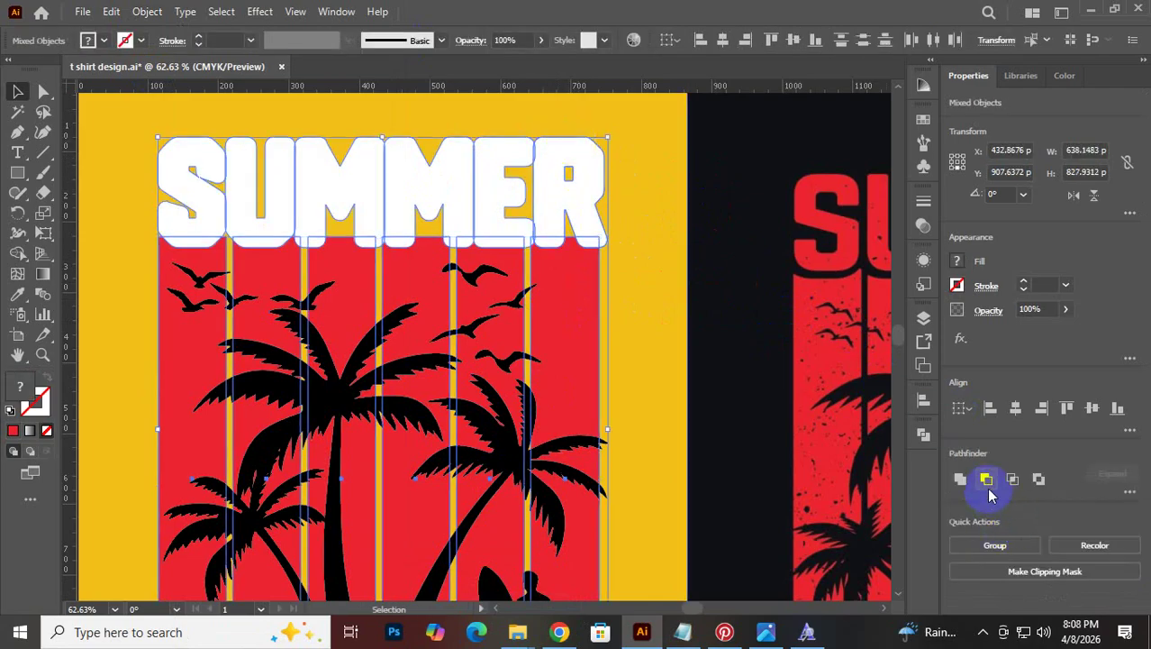
{"action": "left_click", "coordinate": [987, 479]}
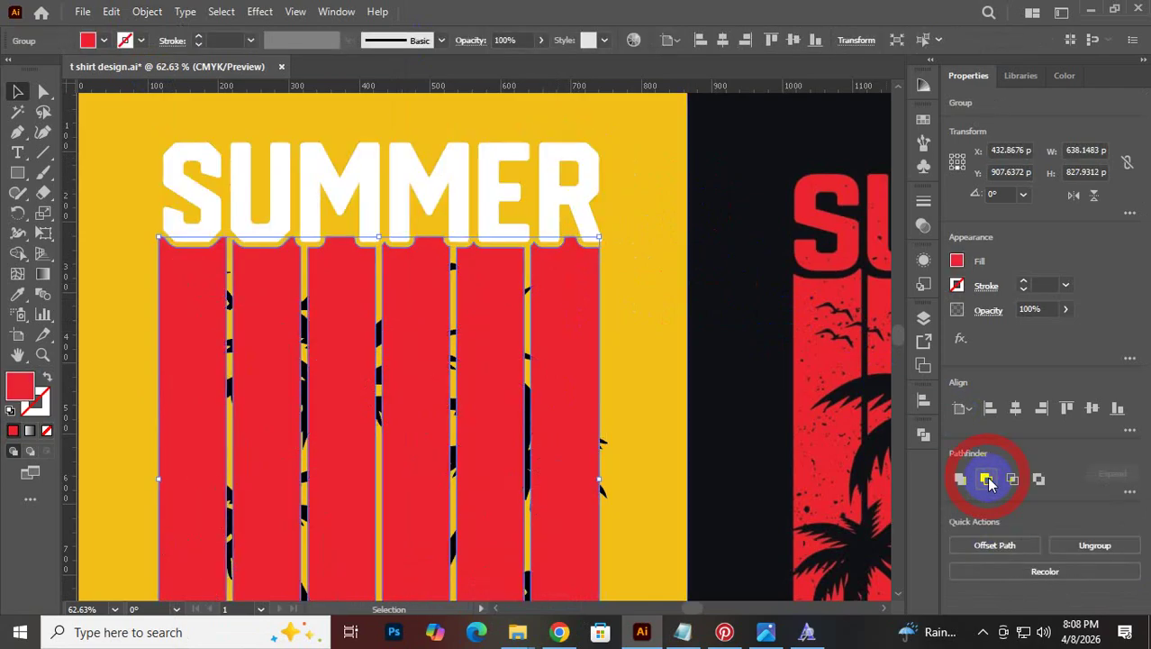
{"action": "left_click", "coordinate": [728, 232]}
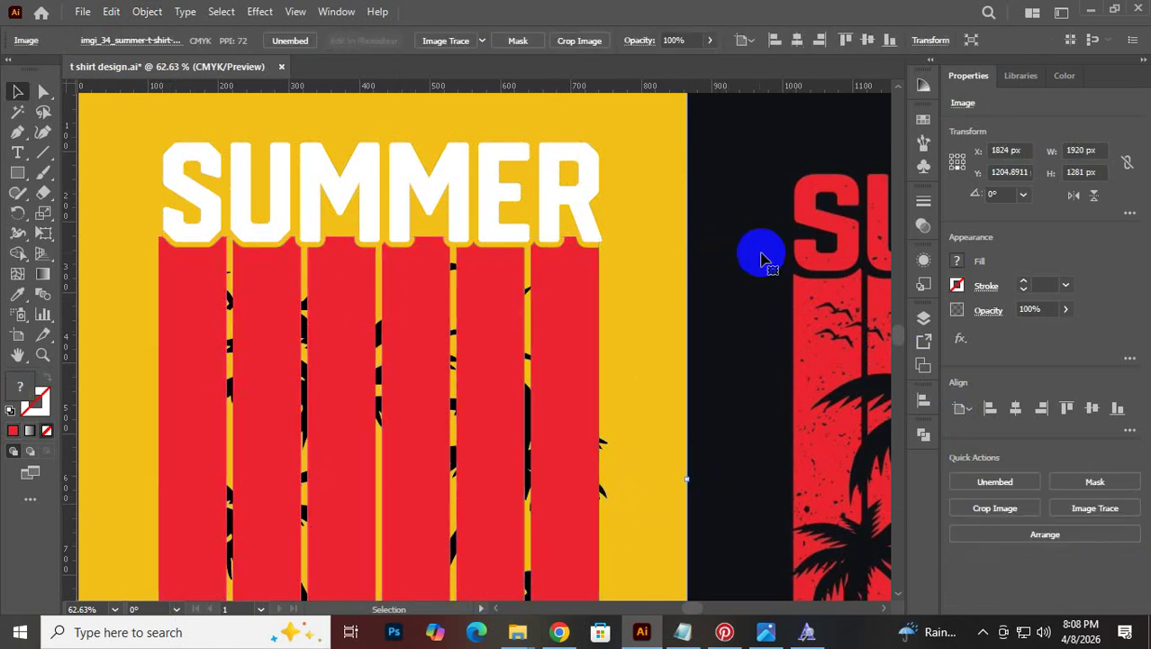
Recolor the letters S and U of SUMMER with the stripes' red using the Eyedropper
{"action": "left_click_drag", "start_coordinate": [760, 250], "coordinate": [478, 201]}
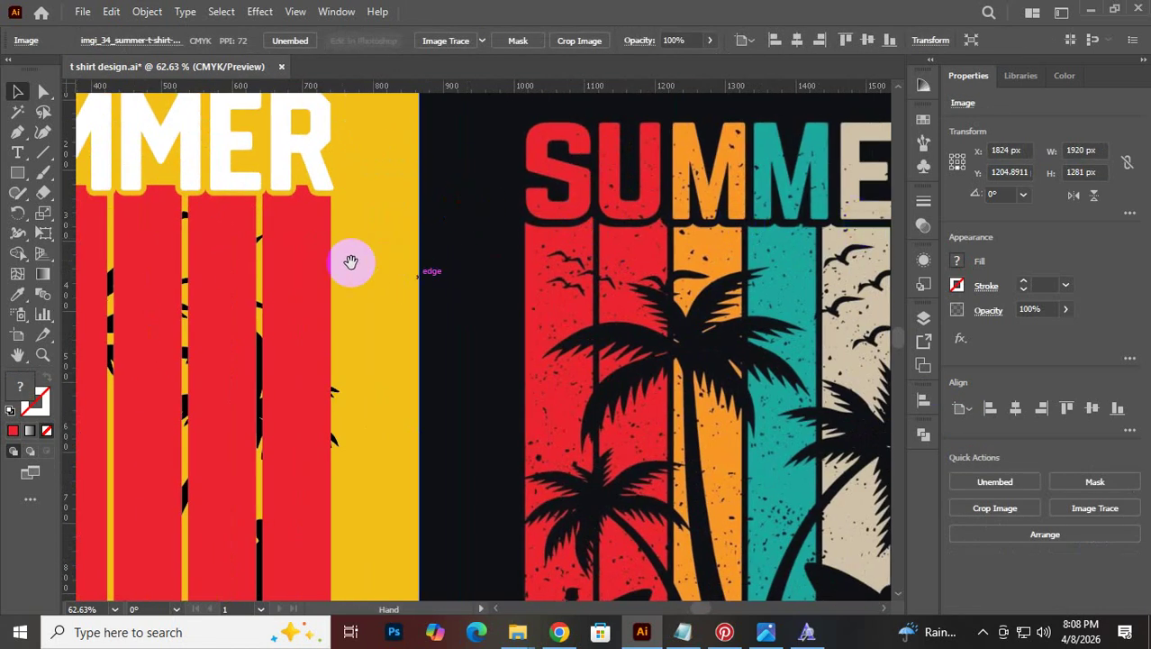
{"action": "left_click_drag", "start_coordinate": [352, 260], "coordinate": [570, 310]}
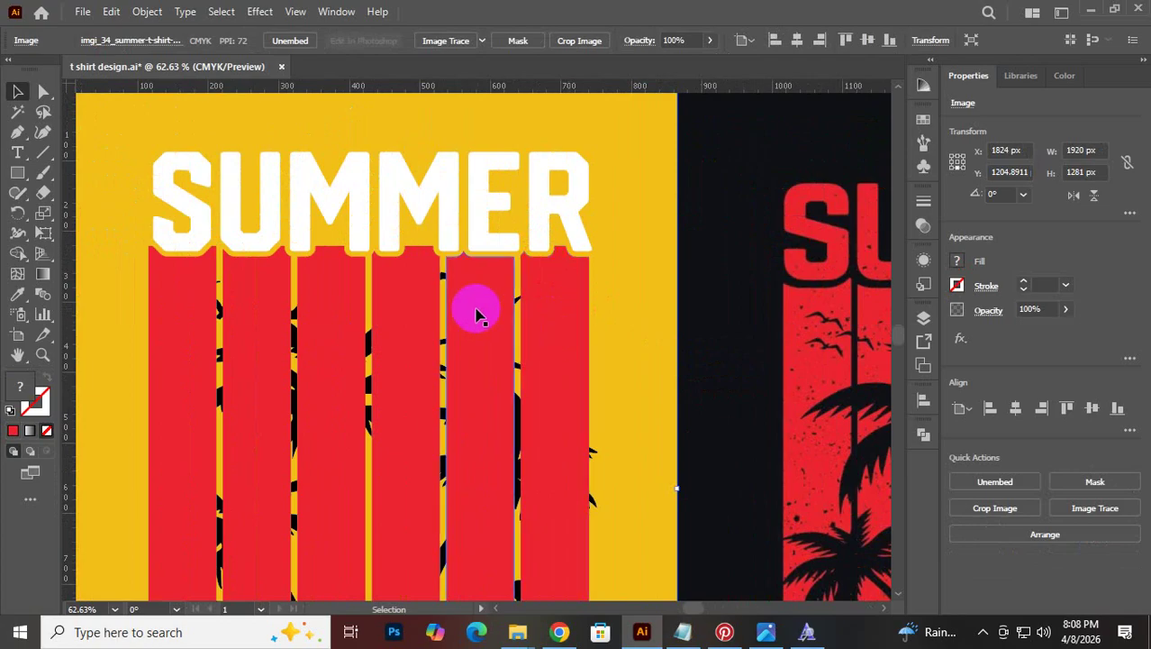
{"action": "key", "text": "space"}
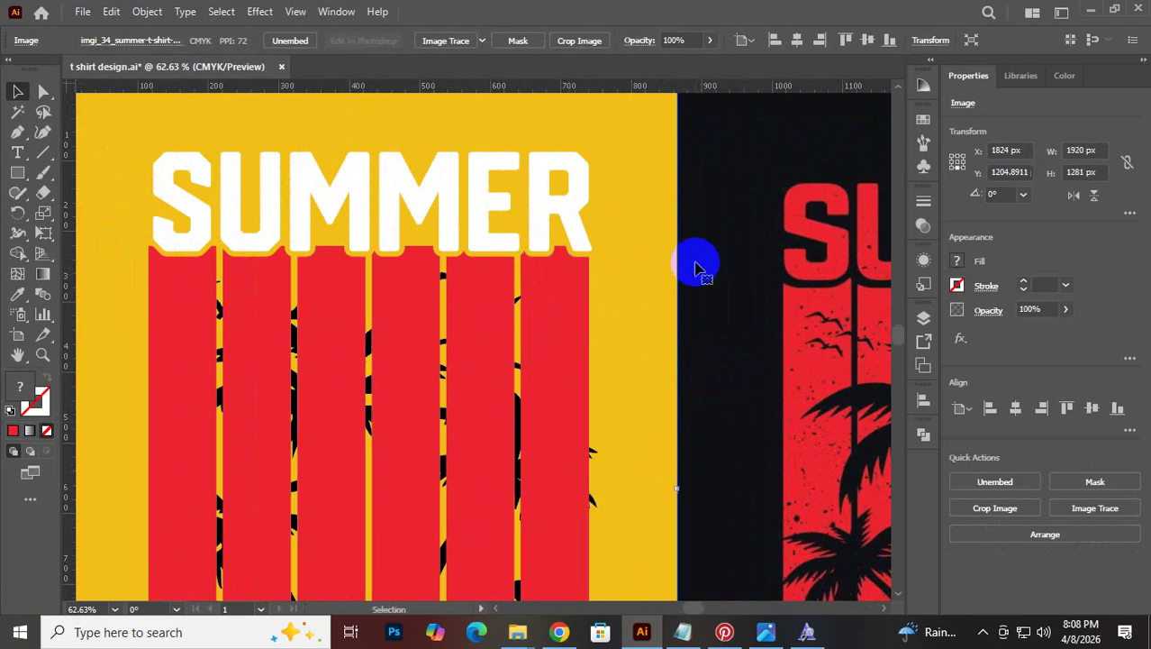
{"action": "left_click_drag", "start_coordinate": [679, 268], "coordinate": [329, 244]}
{"action": "right_click", "coordinate": [320, 208]}
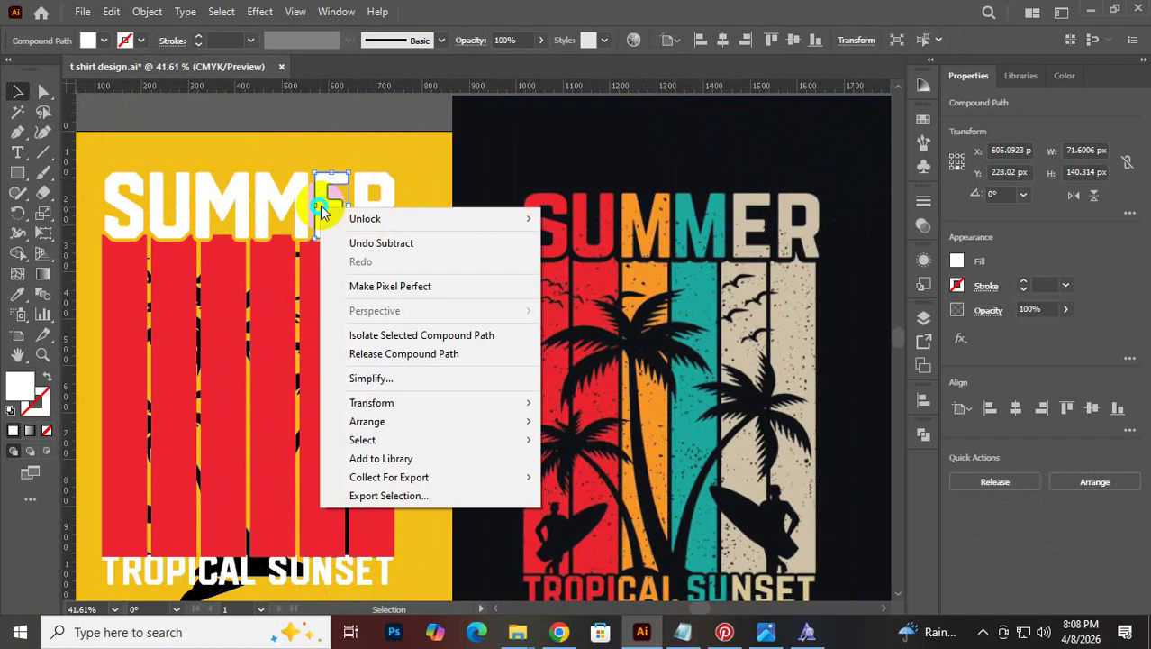
{"action": "left_click", "coordinate": [109, 200]}
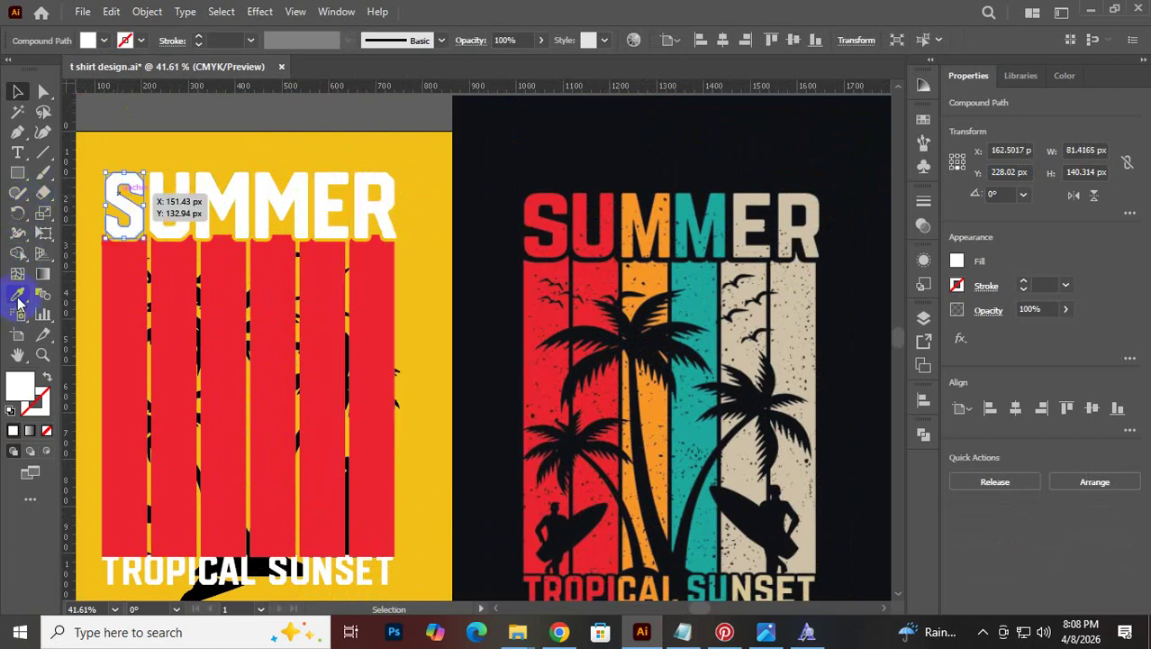
{"action": "left_click", "coordinate": [110, 269]}
{"action": "left_click", "coordinate": [18, 94]}
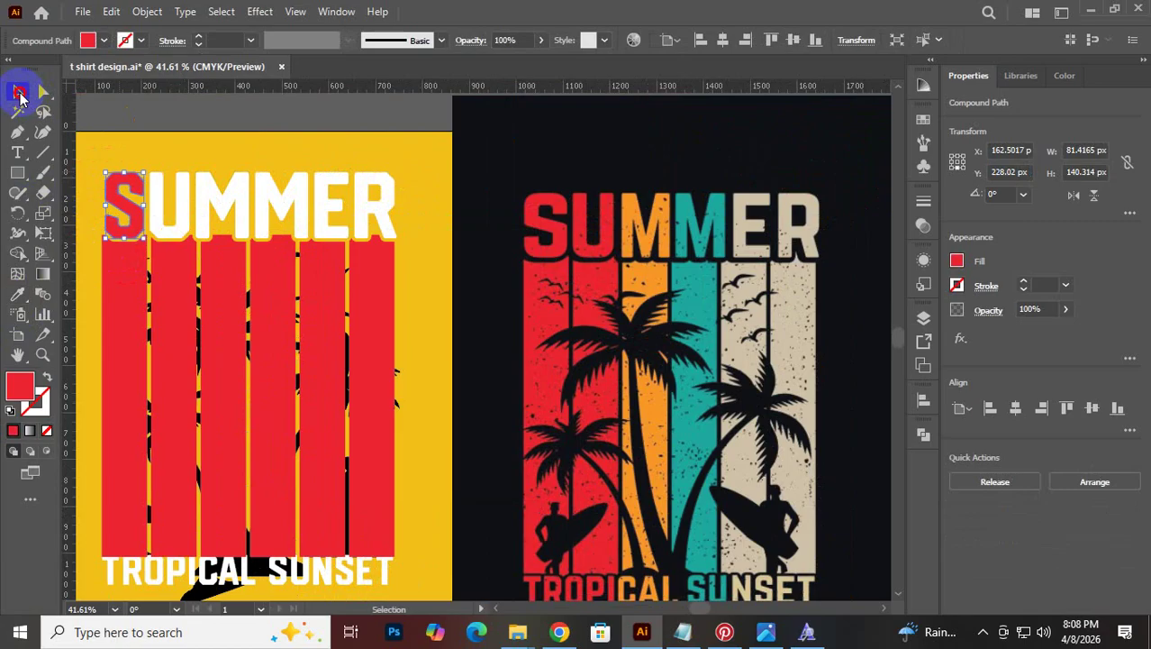
{"action": "left_click", "coordinate": [185, 205]}
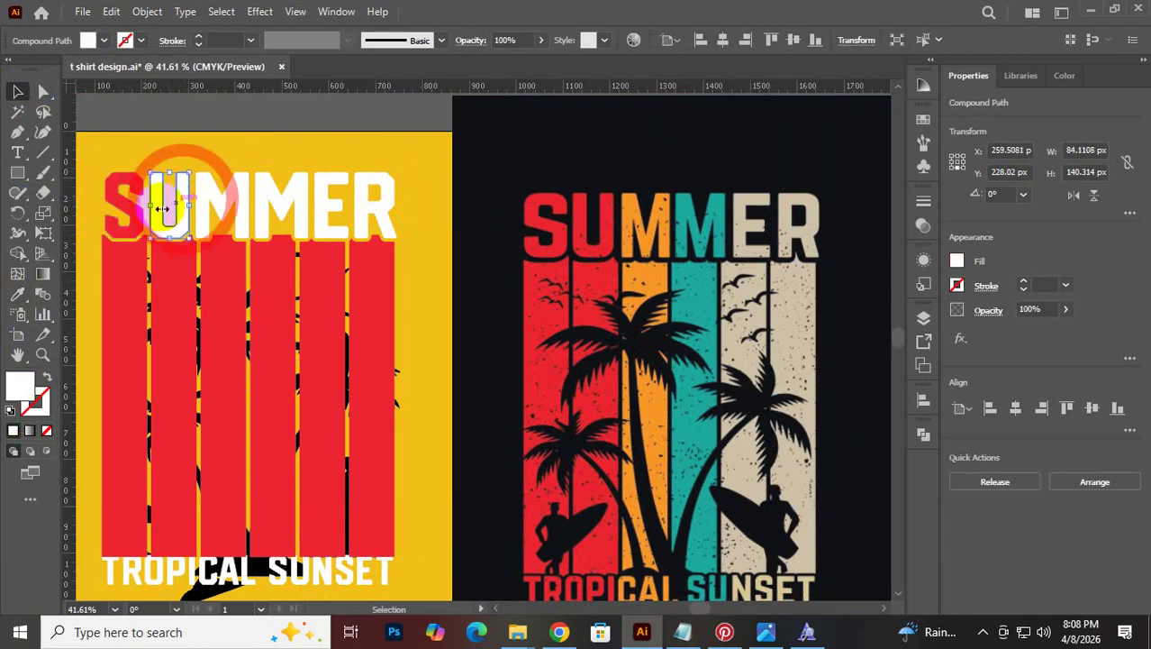
{"action": "left_click", "coordinate": [18, 293]}
{"action": "left_click", "coordinate": [135, 279]}
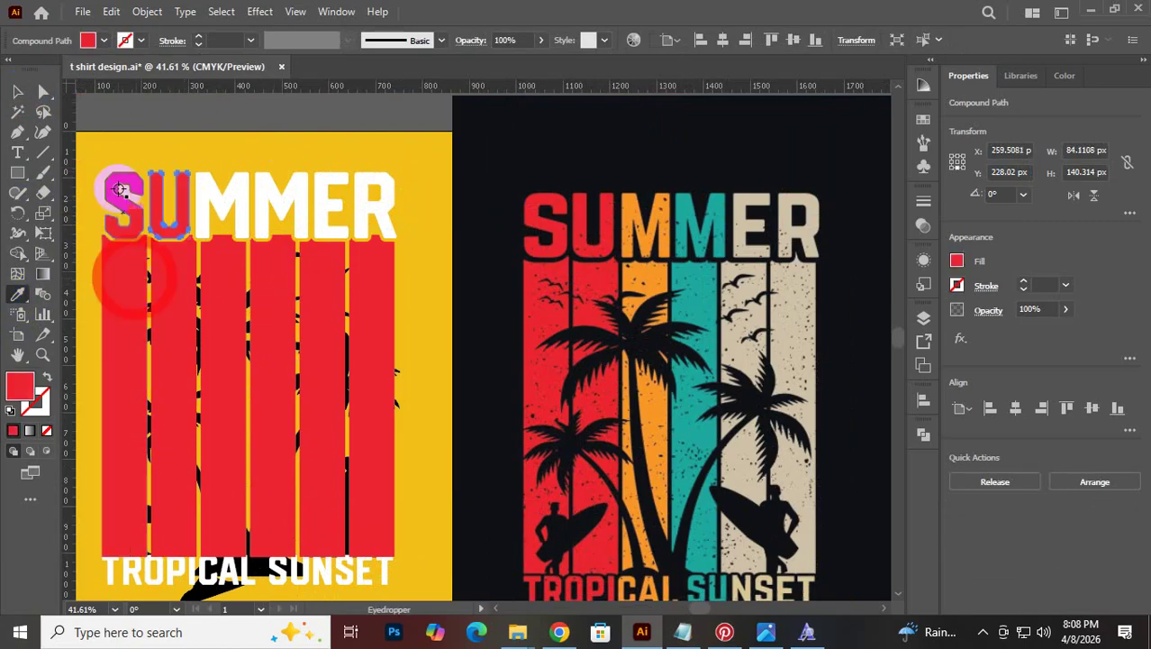
{"action": "left_click", "coordinate": [18, 93]}
Recolor the first M of SUMMER orange and the second M teal, sampling both colors from the reference image's lettering
{"action": "left_click", "coordinate": [230, 205]}
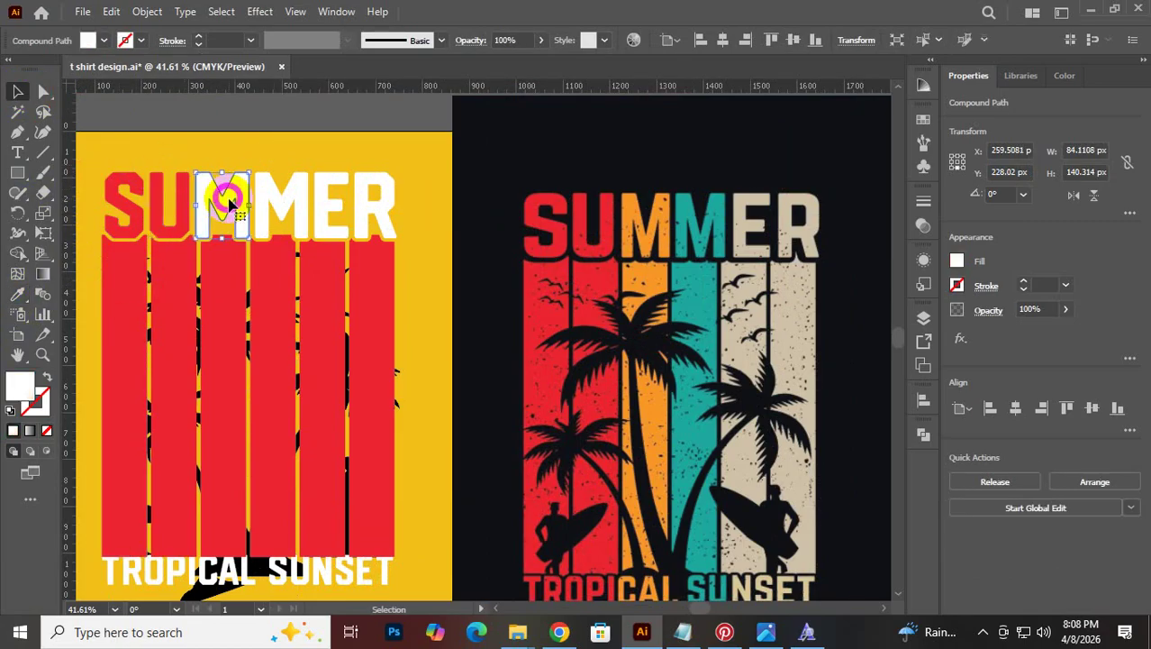
{"action": "left_click", "coordinate": [18, 293]}
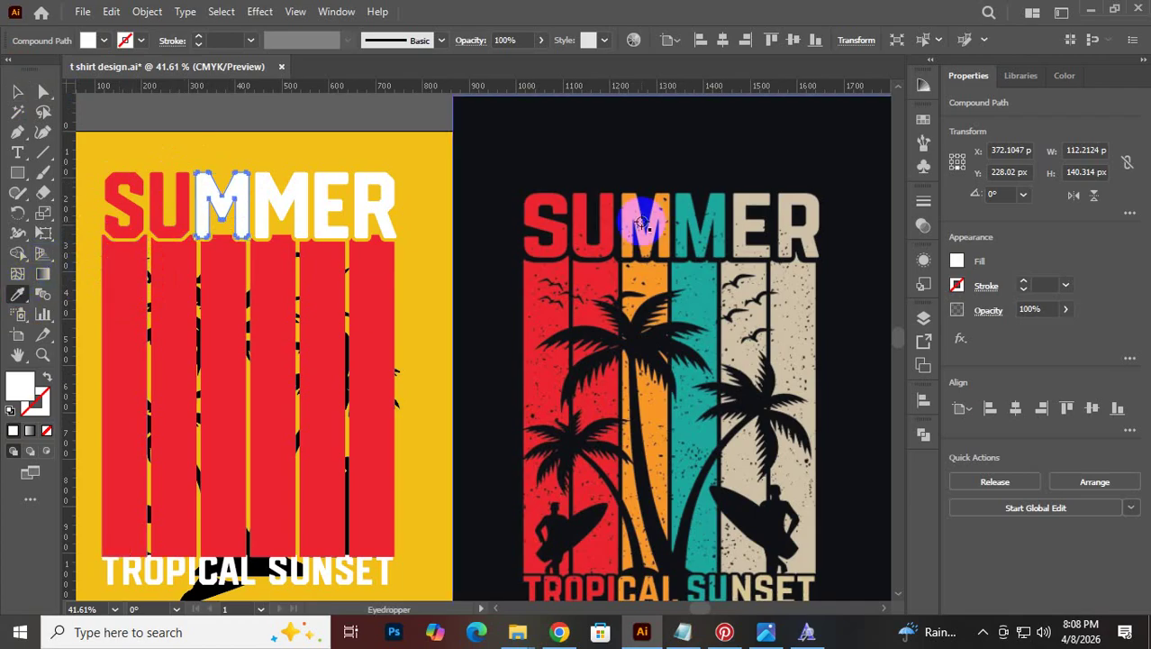
{"action": "left_click", "coordinate": [654, 215]}
{"action": "left_click", "coordinate": [18, 91]}
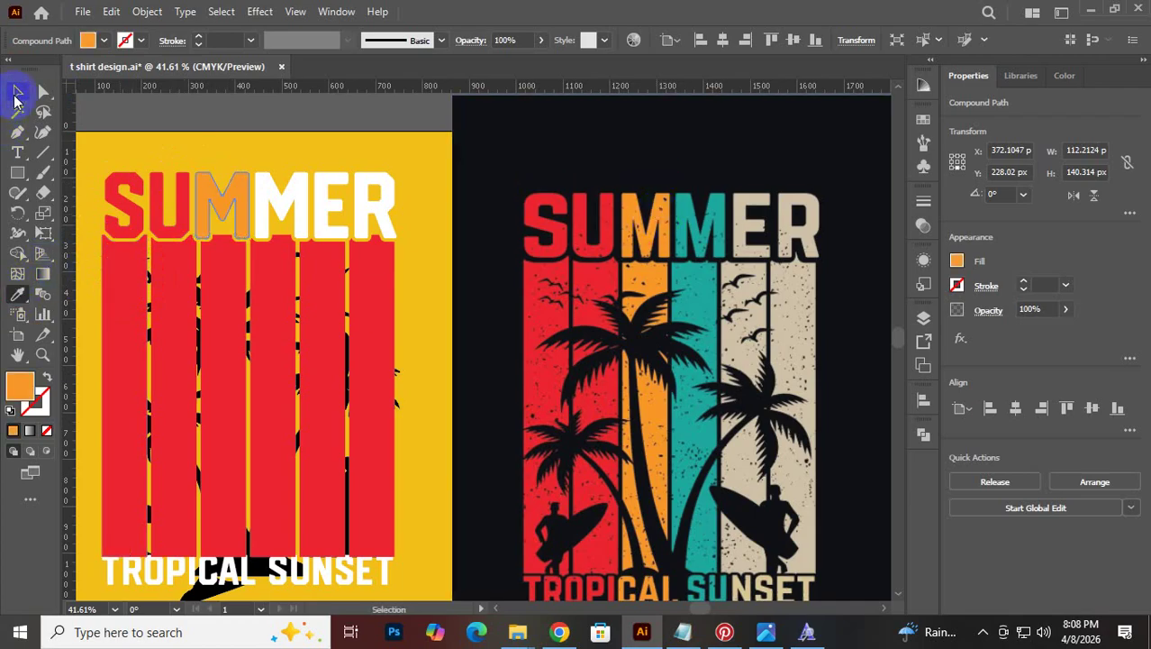
{"action": "left_click", "coordinate": [301, 191]}
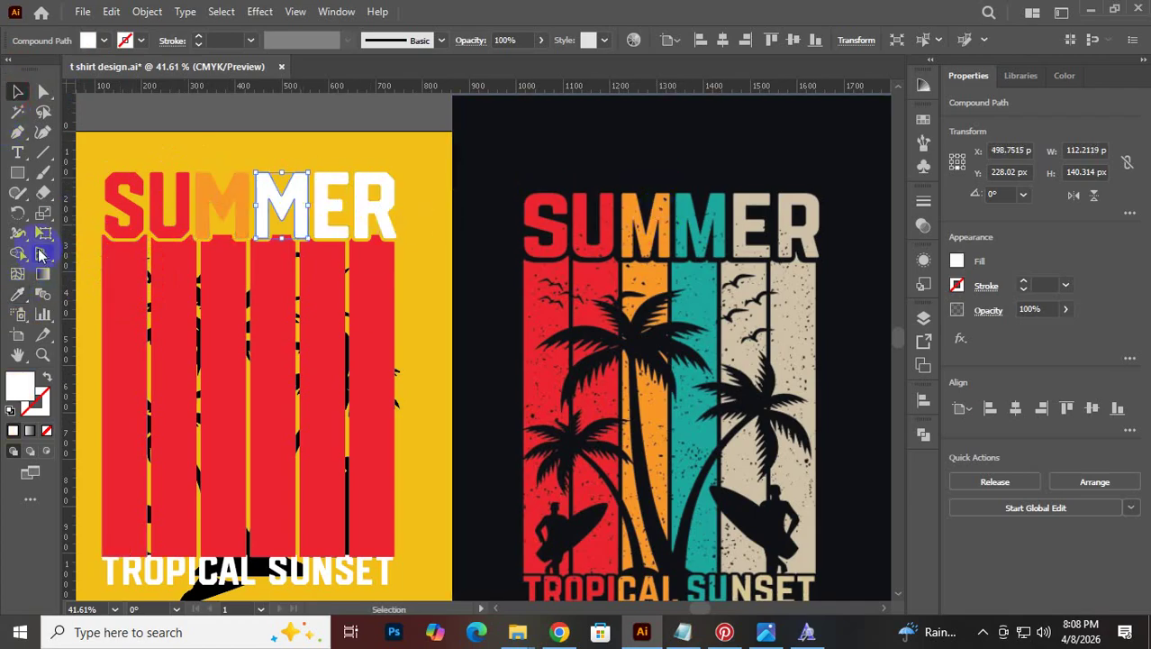
{"action": "left_click", "coordinate": [18, 293]}
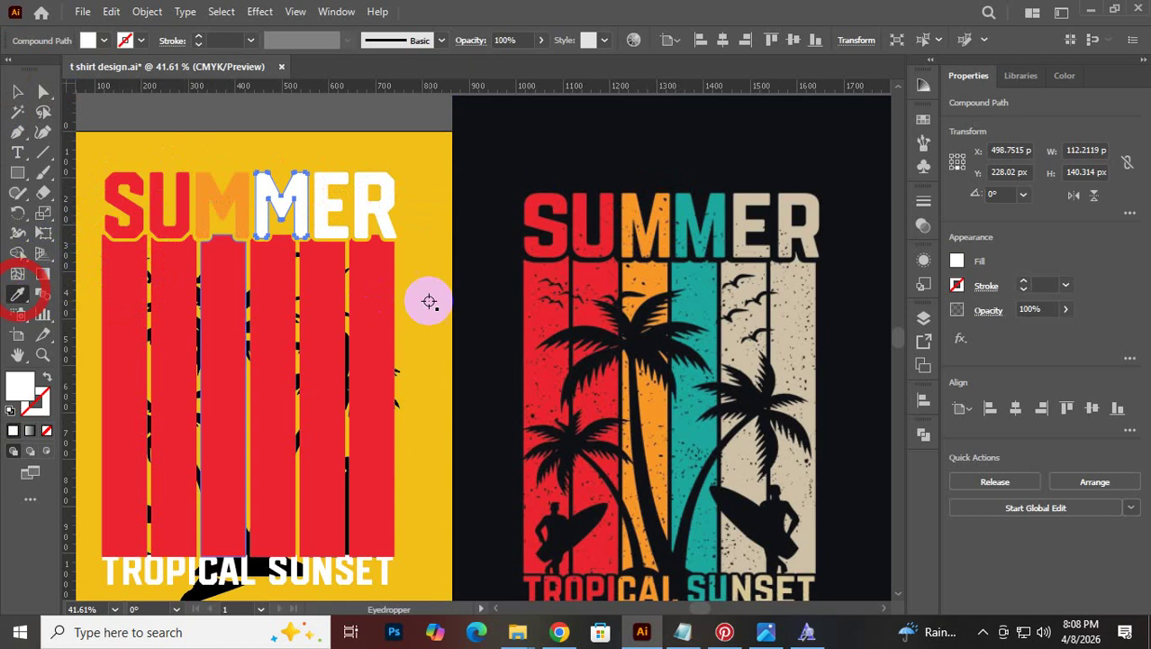
{"action": "left_click", "coordinate": [718, 197]}
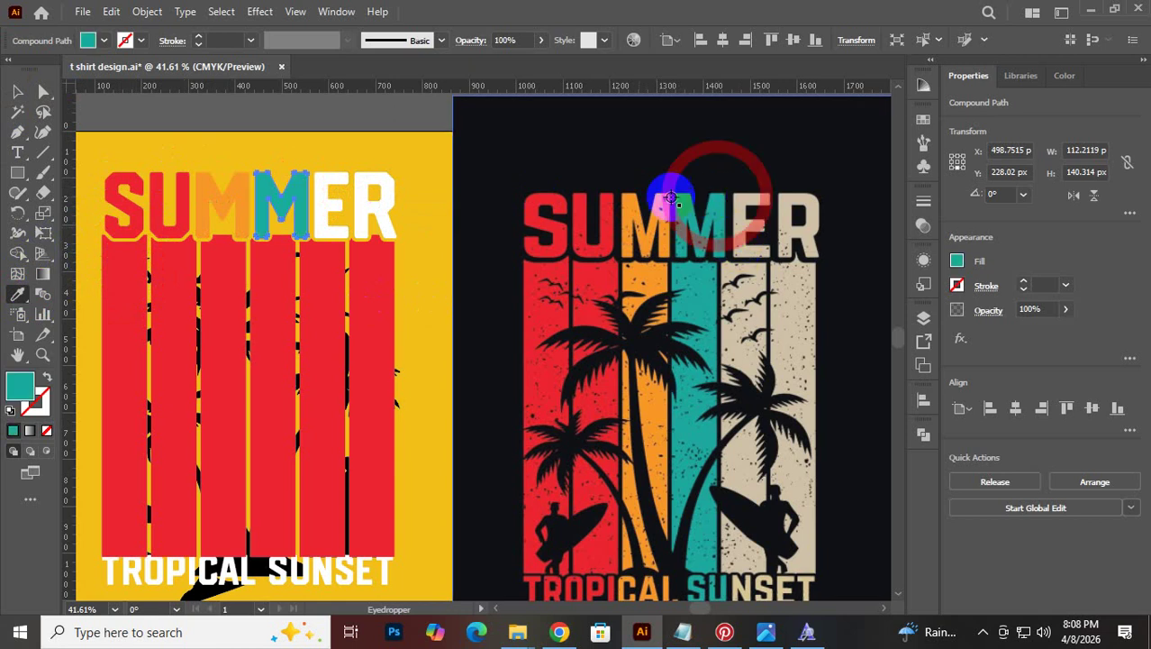
Recolor the letters E and R of SUMMER beige, sampling the color from the same letters in the reference image
{"action": "left_click", "coordinate": [330, 183]}
{"action": "left_click", "coordinate": [335, 192]}
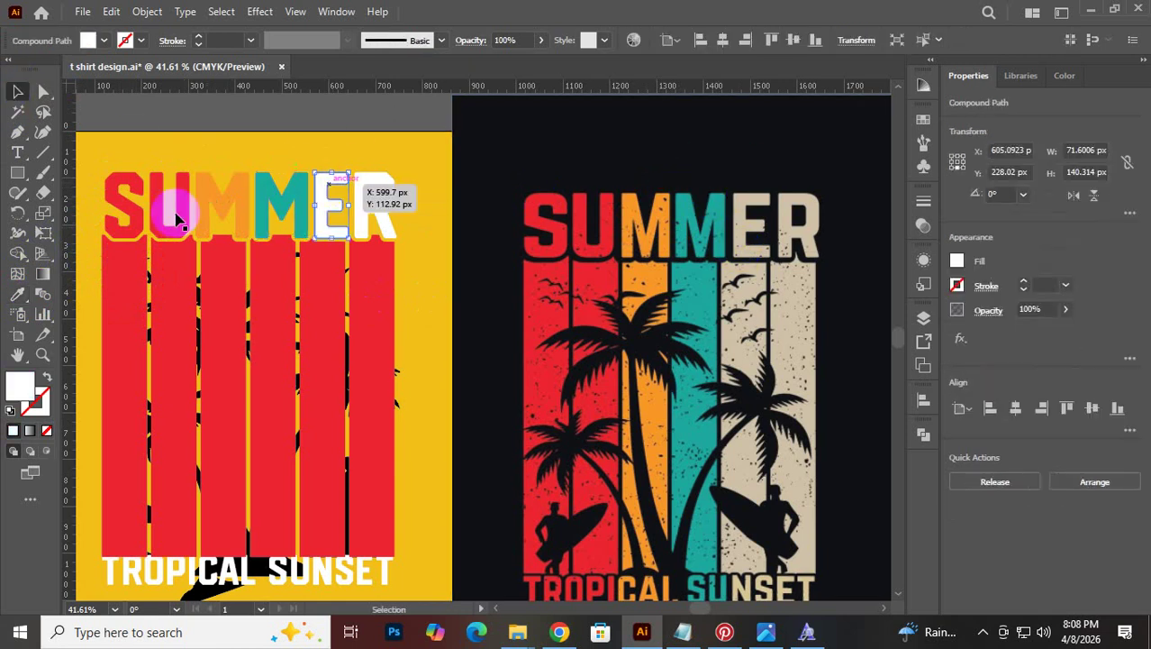
{"action": "left_click", "coordinate": [19, 294]}
{"action": "left_click", "coordinate": [745, 200]}
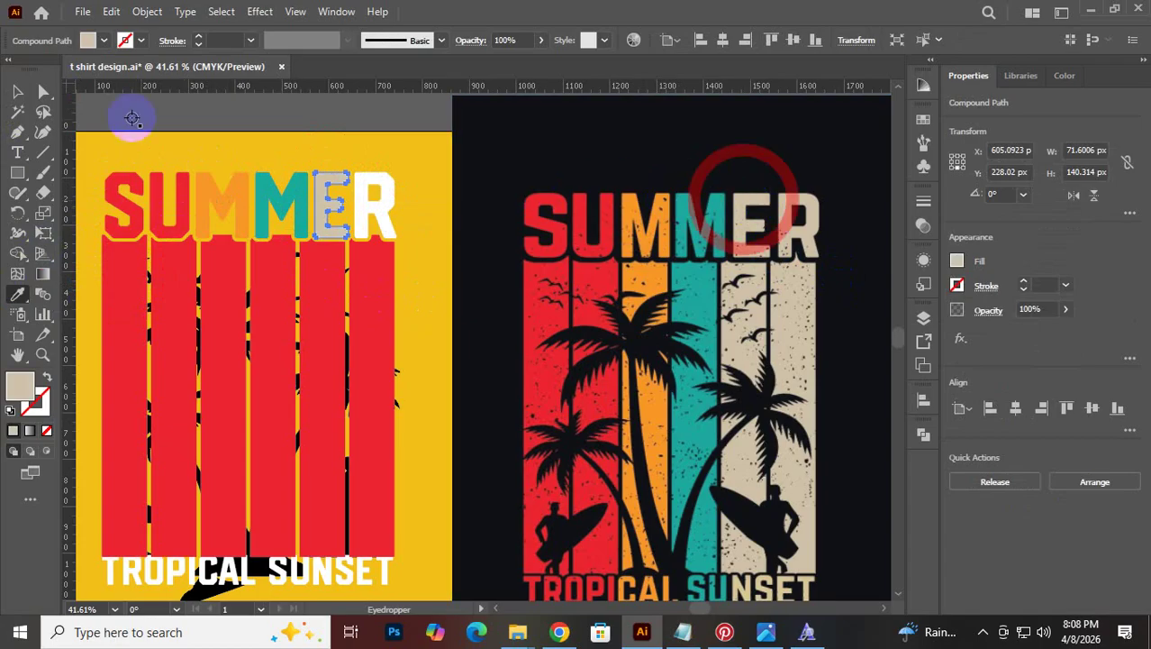
{"action": "left_click", "coordinate": [17, 91]}
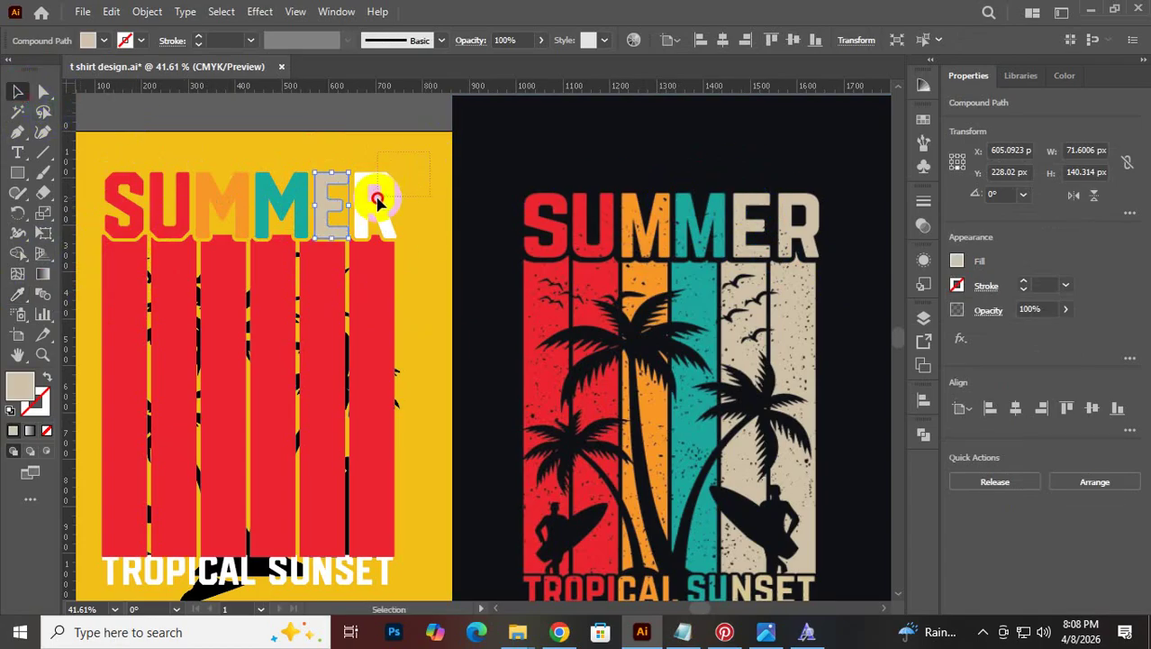
{"action": "left_click", "coordinate": [377, 205]}
{"action": "left_click", "coordinate": [18, 294]}
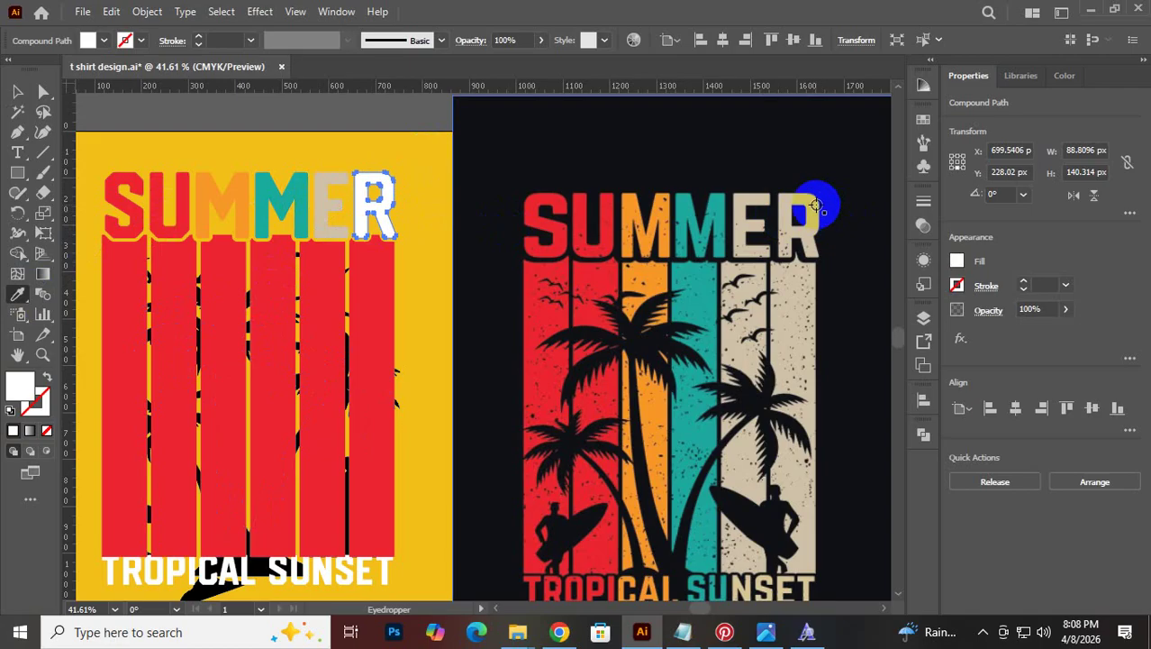
{"action": "left_click", "coordinate": [816, 205]}
{"action": "left_click", "coordinate": [17, 91]}
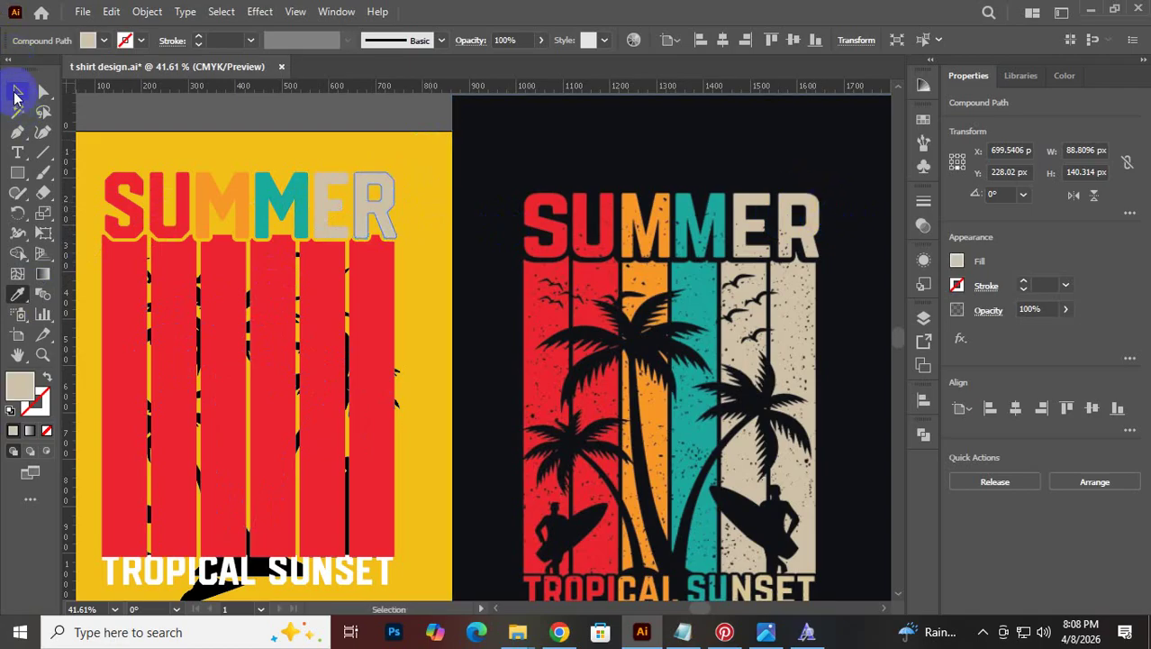
Match the E's fill to the R's beige with the Eyedropper and clear the selection
{"action": "left_click", "coordinate": [331, 128]}
{"action": "left_click", "coordinate": [333, 185]}
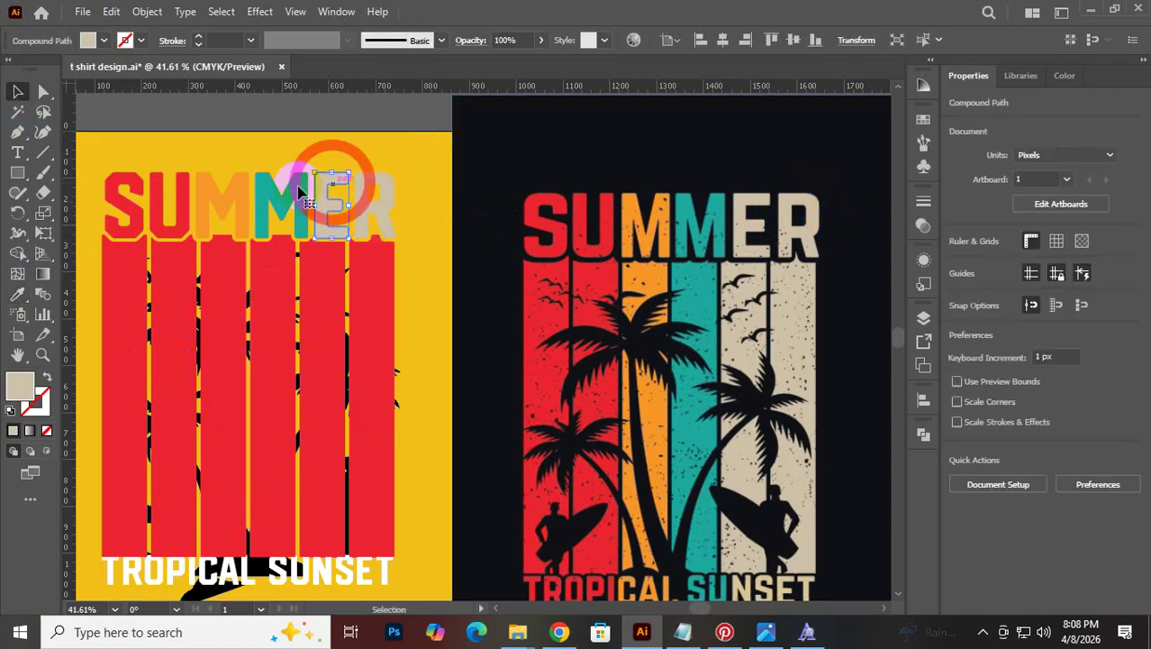
{"action": "left_click", "coordinate": [373, 207]}
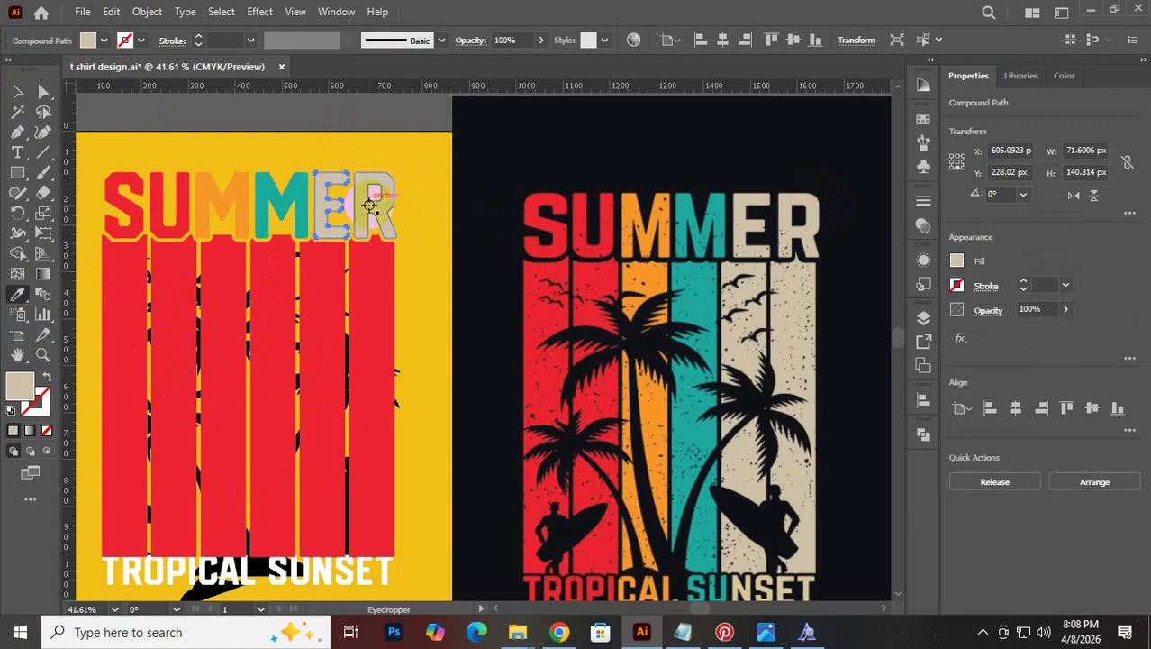
{"action": "left_click", "coordinate": [17, 93]}
{"action": "left_click", "coordinate": [430, 215]}
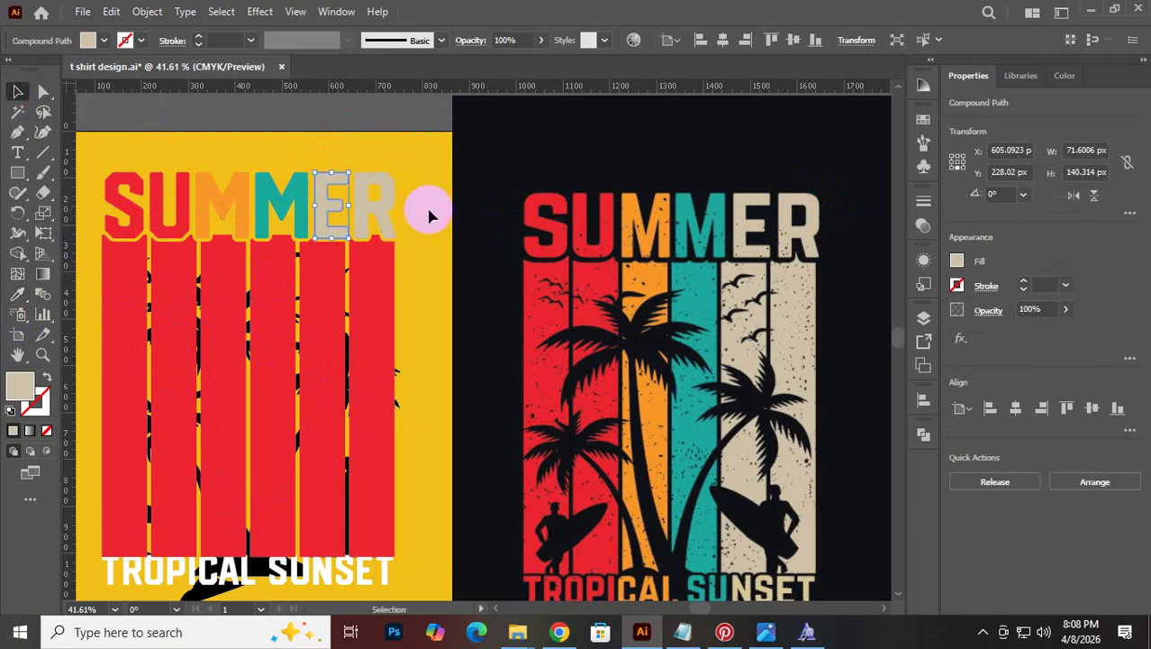
{"action": "left_click", "coordinate": [444, 221]}
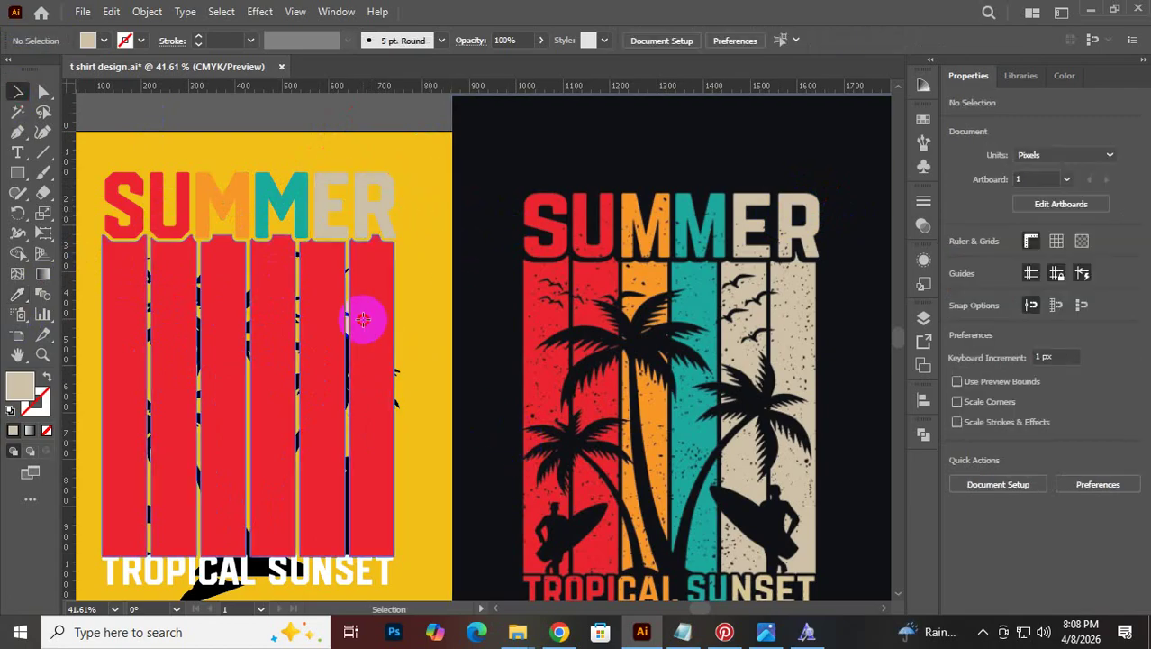
Ungroup the six vertical red stripes beneath the SUMMER lettering
{"action": "left_click", "coordinate": [324, 301]}
{"action": "right_click", "coordinate": [325, 302]}
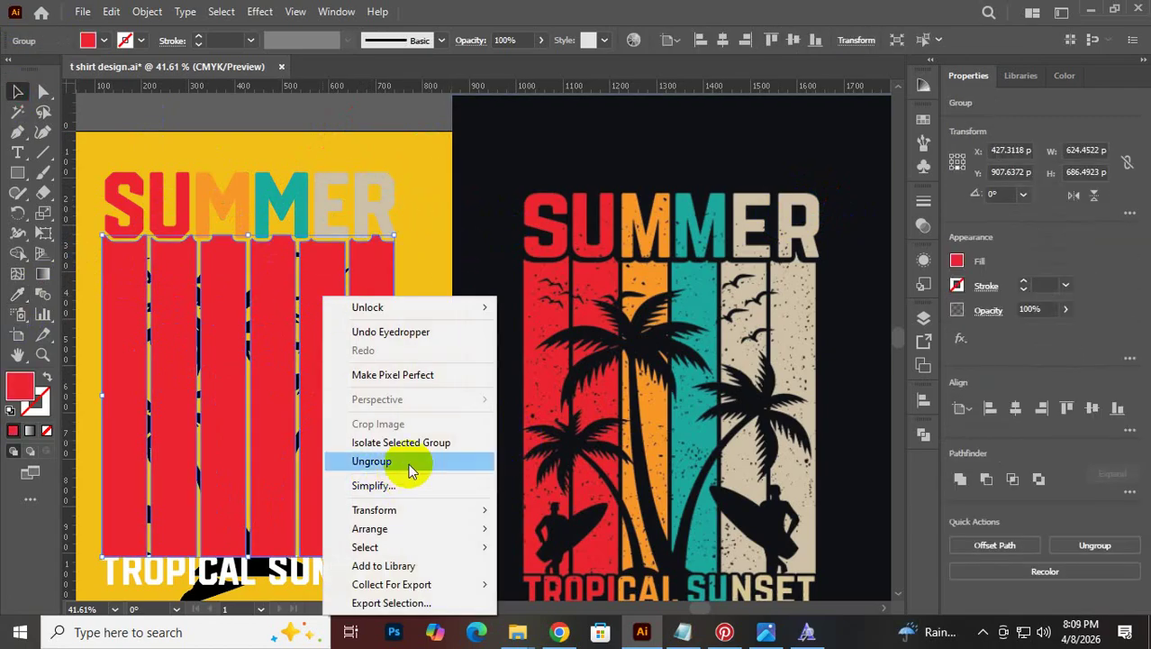
{"action": "left_click", "coordinate": [410, 460]}
{"action": "left_click", "coordinate": [399, 330]}
Recolor the two stripes beneath E and R beige by sampling the letter R with the Eyedropper
{"action": "left_click", "coordinate": [345, 313]}
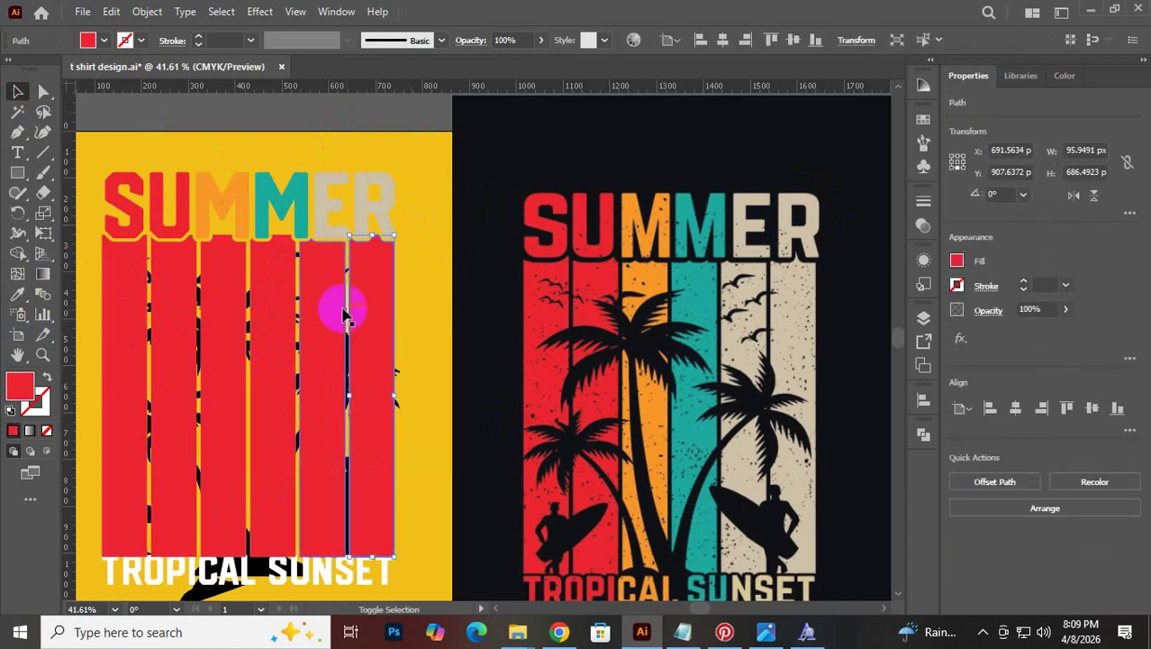
{"action": "left_click", "coordinate": [334, 307], "text": "shift"}
{"action": "left_click", "coordinate": [17, 294]}
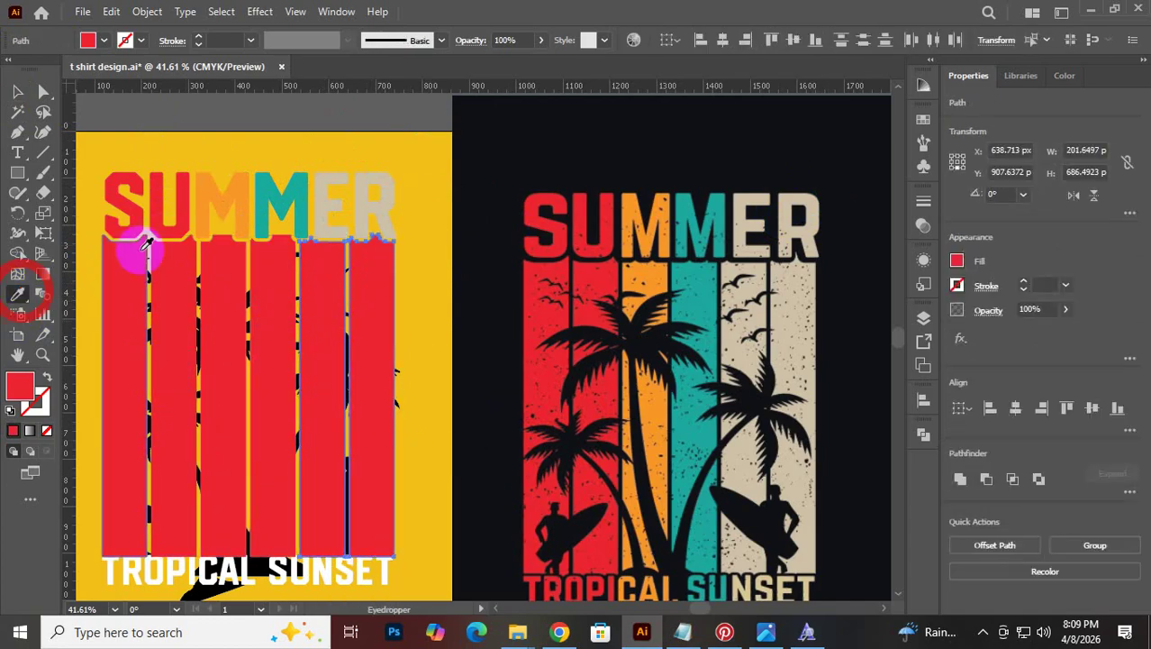
{"action": "left_click", "coordinate": [379, 176]}
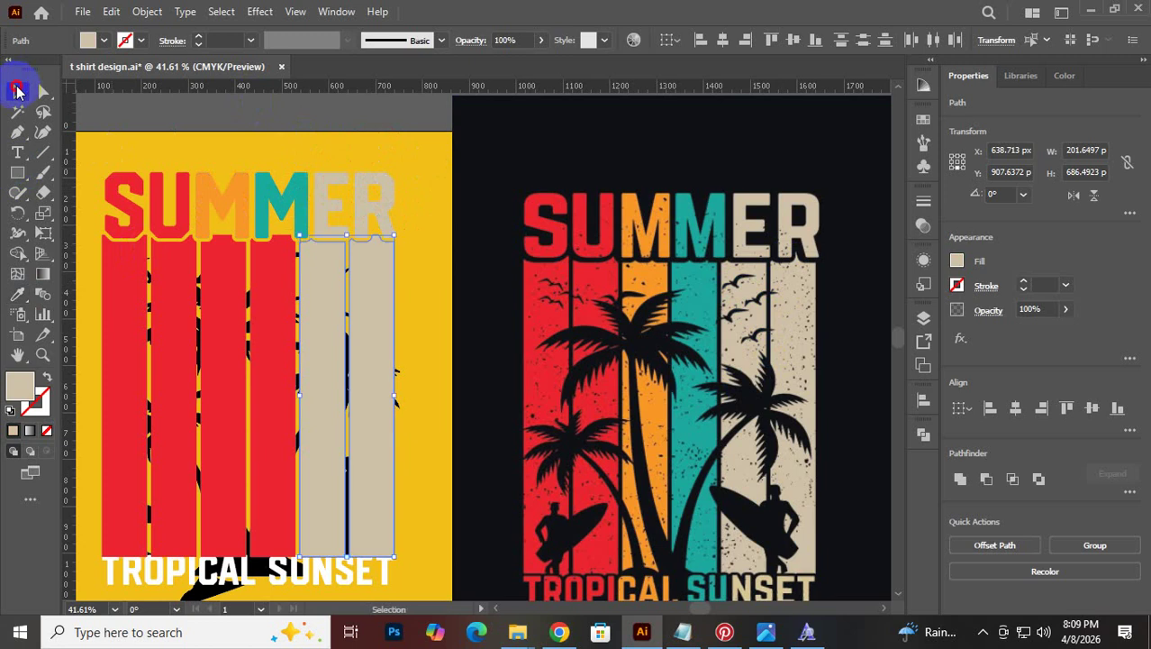
Recolor the fourth stripe teal by sampling the second M of SUMMER with the Eyedropper, and clear the selection
{"action": "left_click", "coordinate": [16, 90]}
{"action": "left_click", "coordinate": [259, 291]}
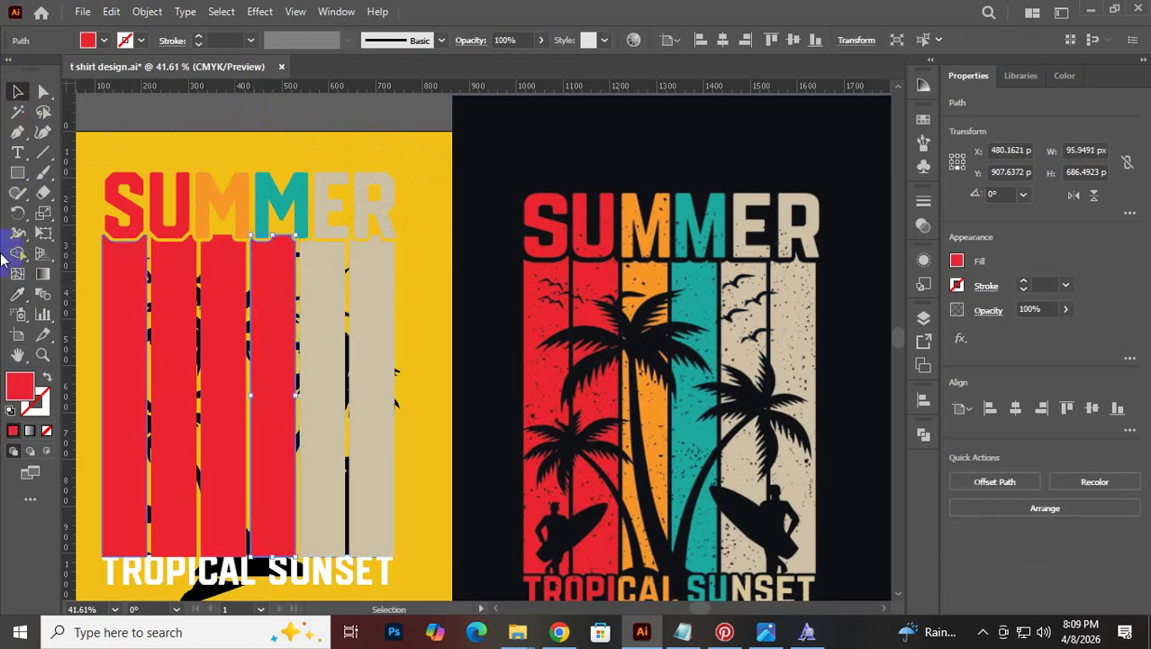
{"action": "left_click", "coordinate": [278, 178]}
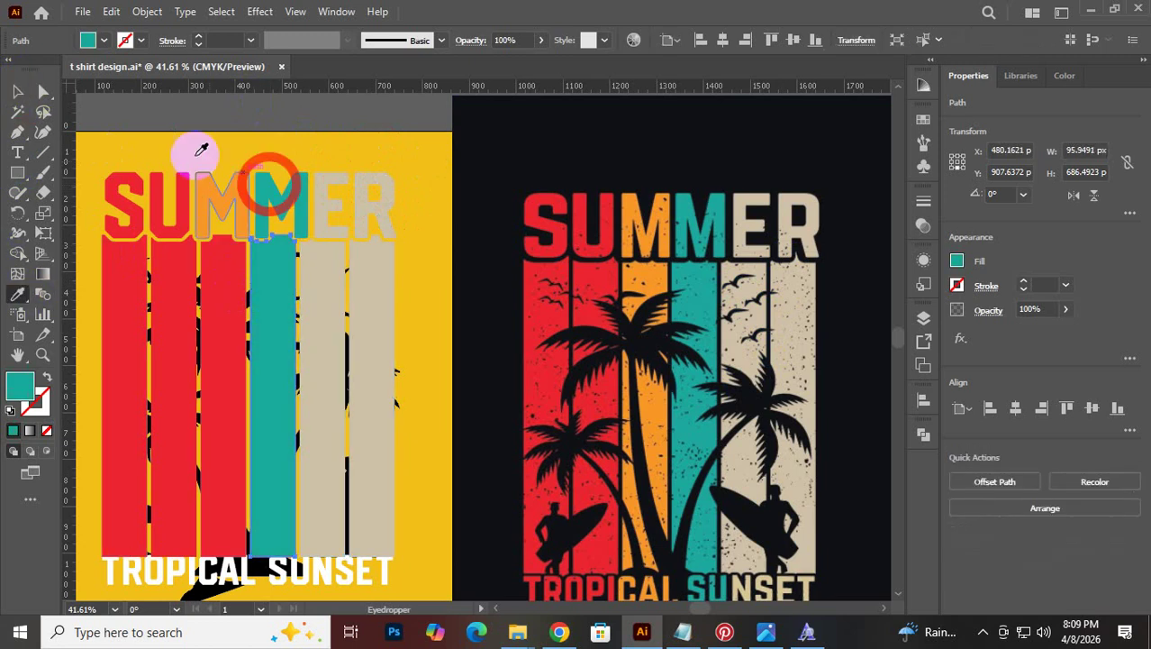
{"action": "left_click", "coordinate": [16, 90]}
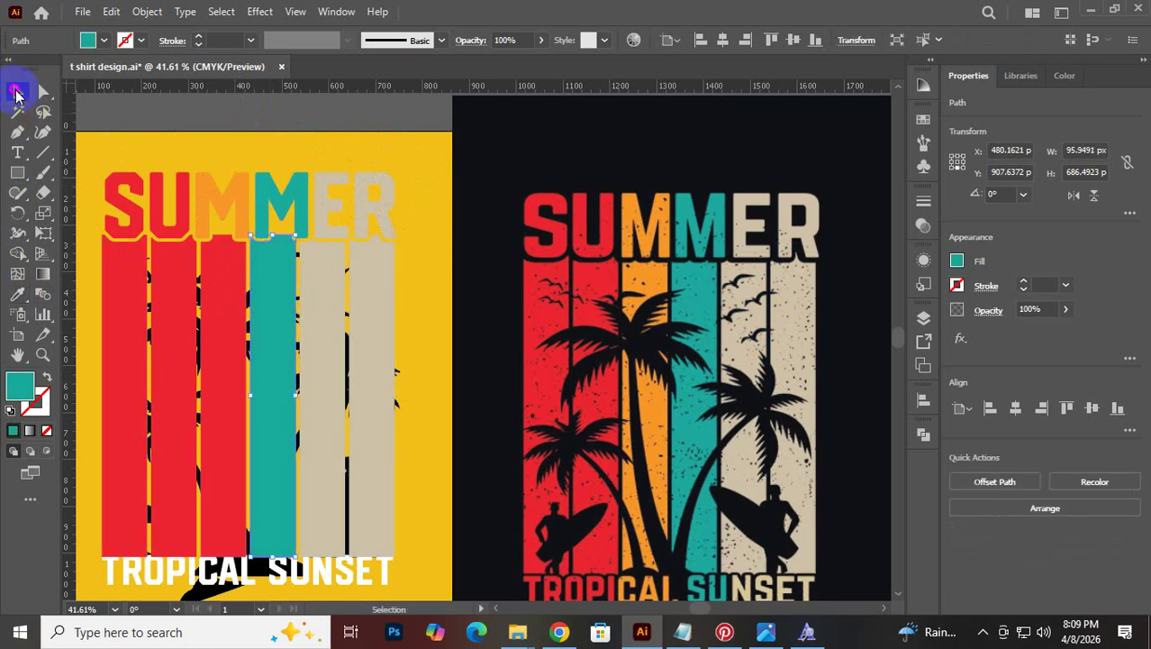
{"action": "left_click", "coordinate": [435, 168]}
Recolor the third stripe orange by sampling the first M of SUMMER with the Eyedropper, and clear the selection
{"action": "left_click", "coordinate": [218, 290]}
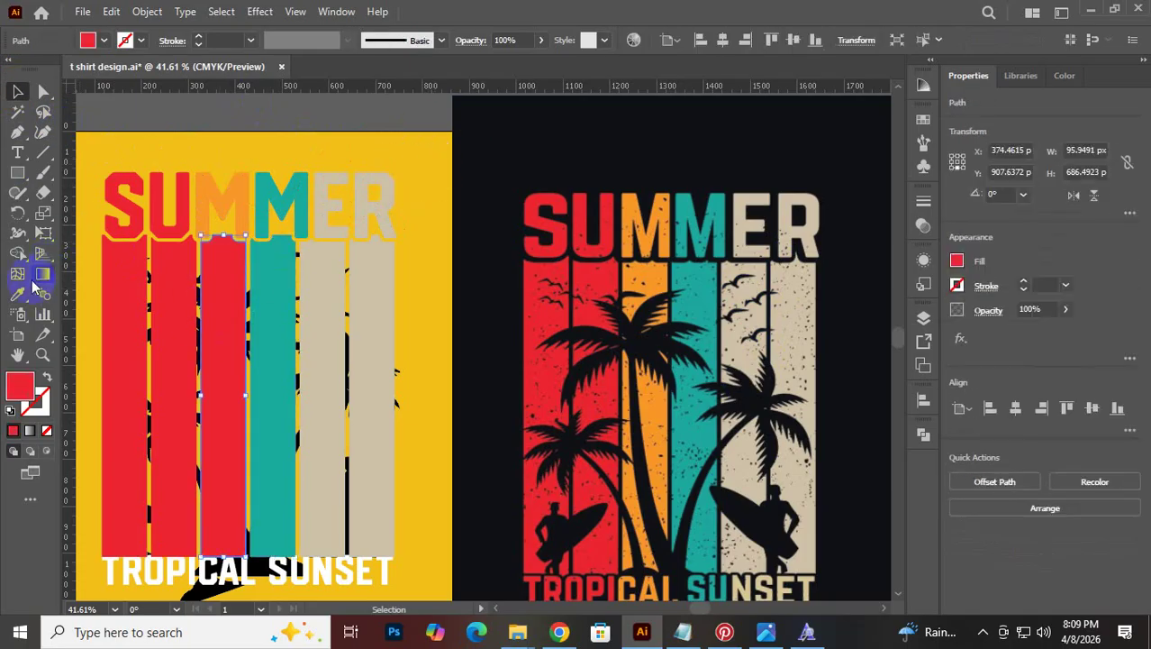
{"action": "left_click", "coordinate": [202, 184]}
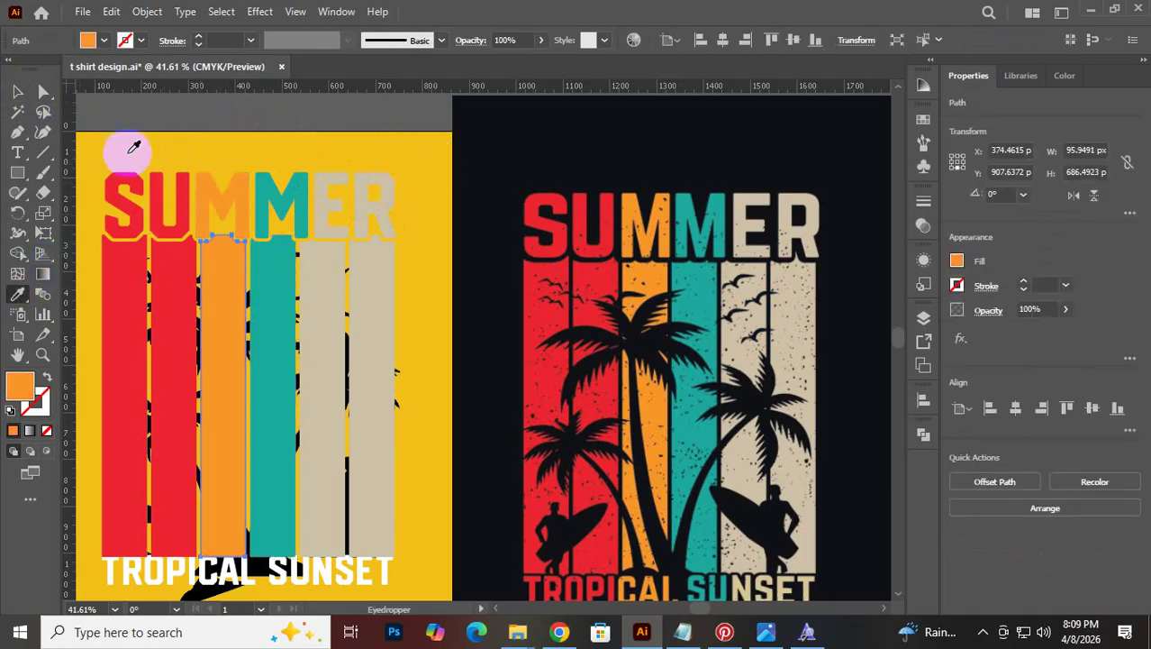
{"action": "left_click", "coordinate": [16, 91]}
{"action": "left_click", "coordinate": [264, 110]}
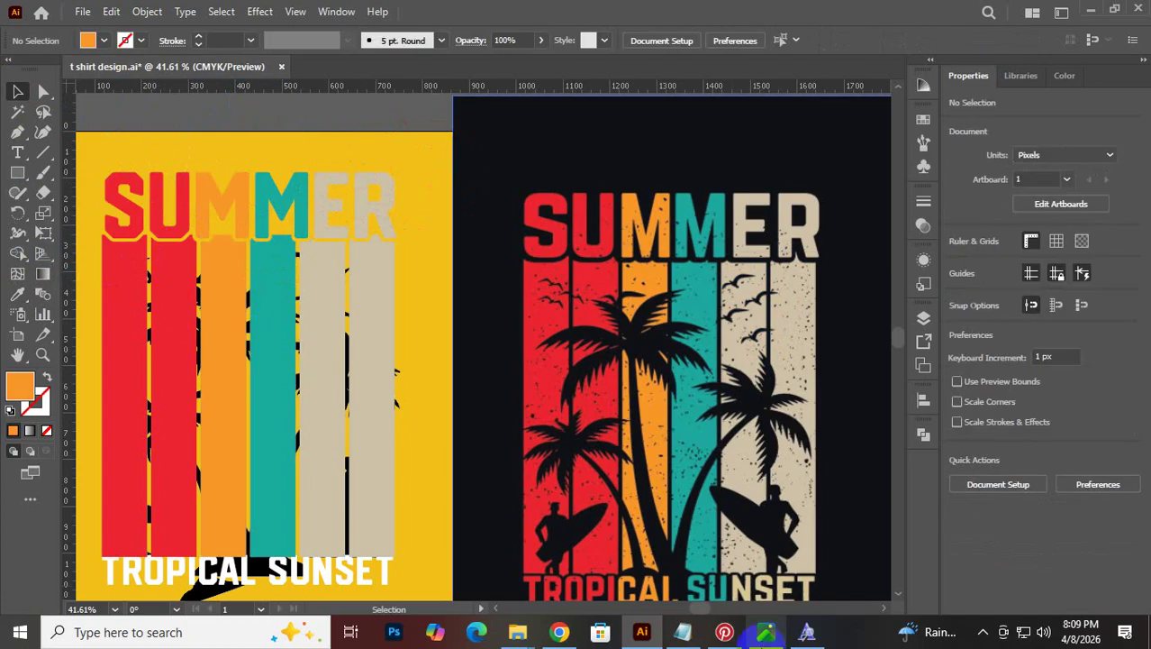
{"action": "mouse_move", "coordinate": [761, 643]}
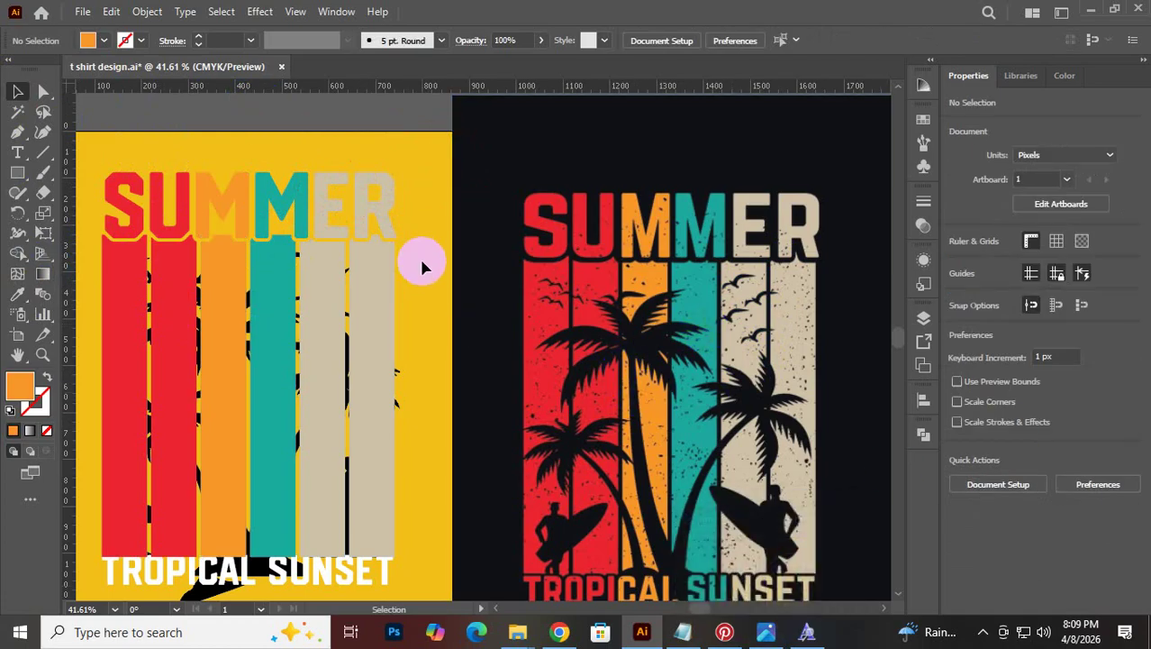
Group all the colored letters of SUMMER into one object and deselect them
{"action": "scroll", "coordinate": [421, 273], "scroll_direction": "down", "scroll_amount": 3}
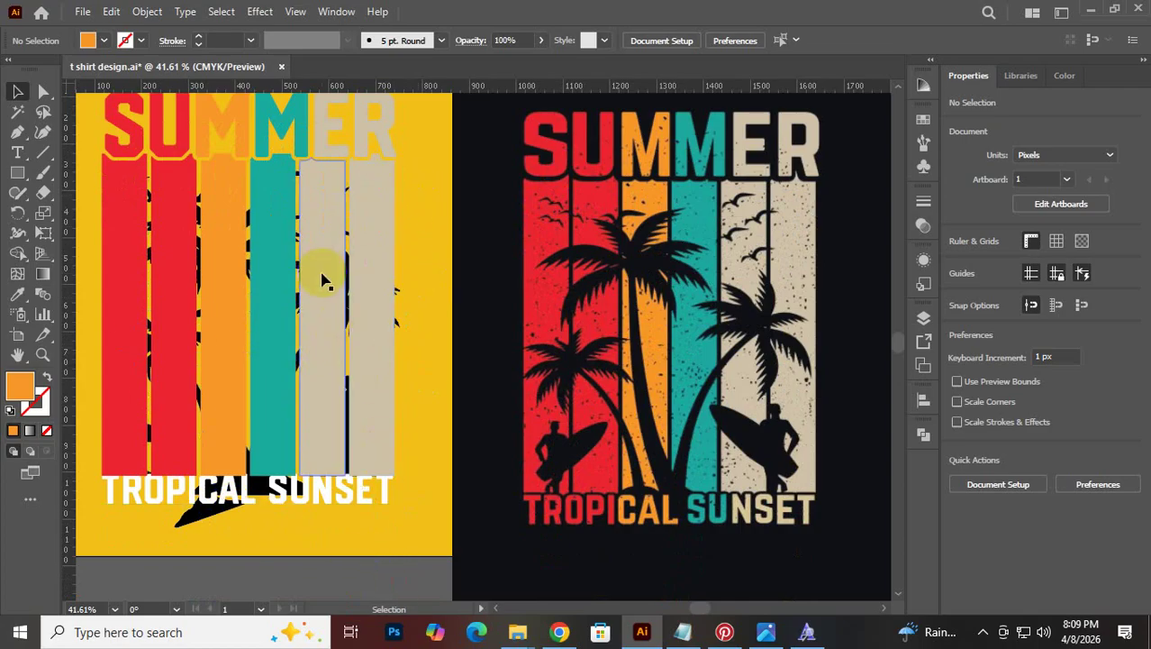
{"action": "scroll", "coordinate": [327, 267], "scroll_direction": "up", "scroll_amount": 5}
{"action": "left_click_drag", "start_coordinate": [106, 226], "coordinate": [391, 244]}
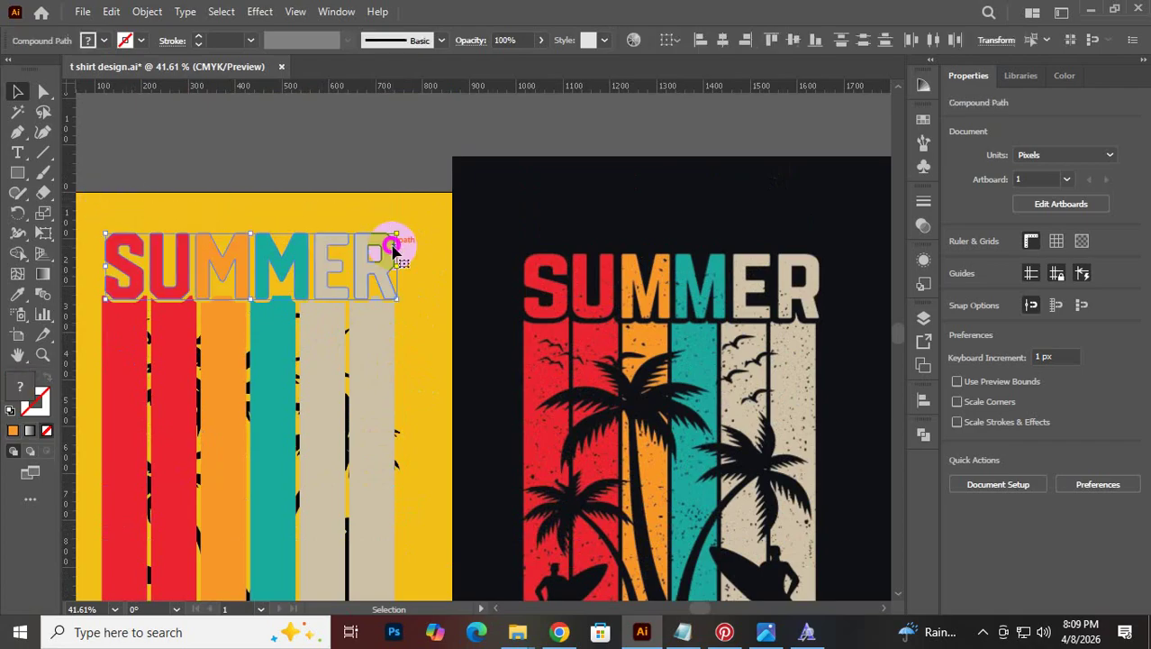
{"action": "left_click", "coordinate": [985, 487]}
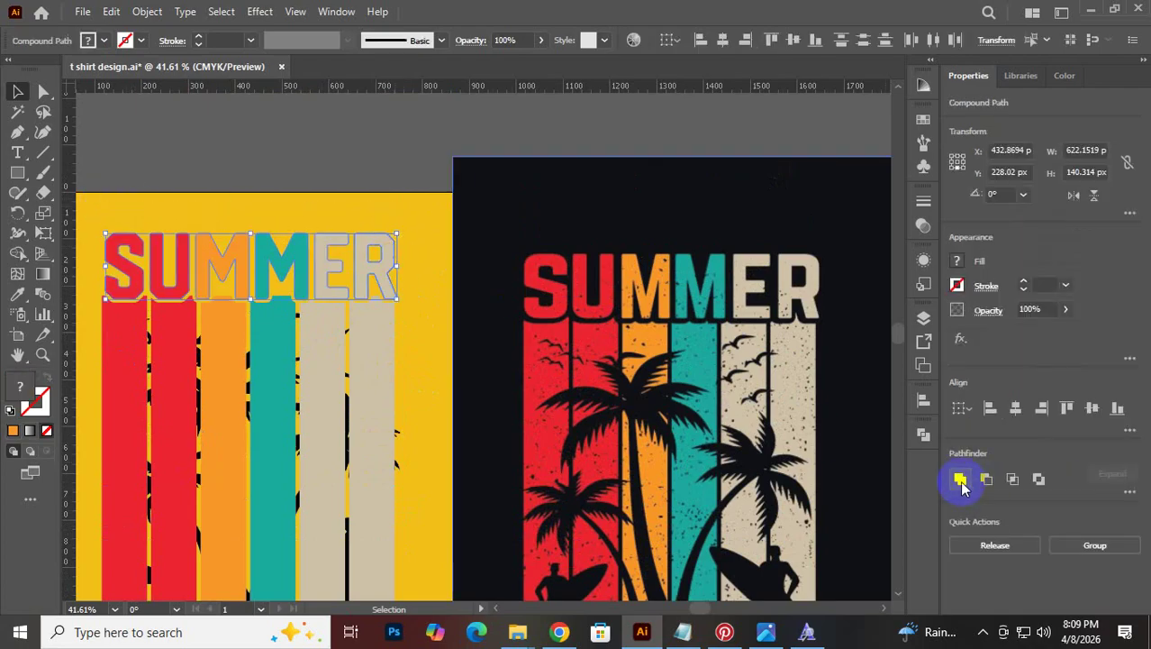
{"action": "left_click", "coordinate": [960, 482]}
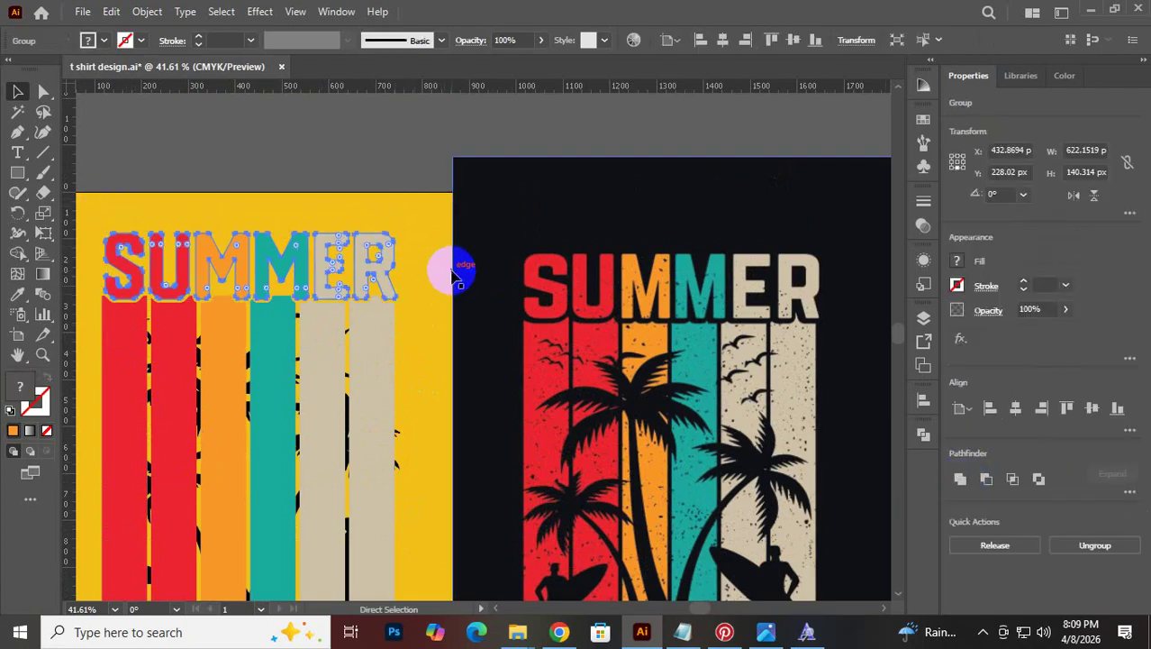
{"action": "left_click", "coordinate": [408, 196]}
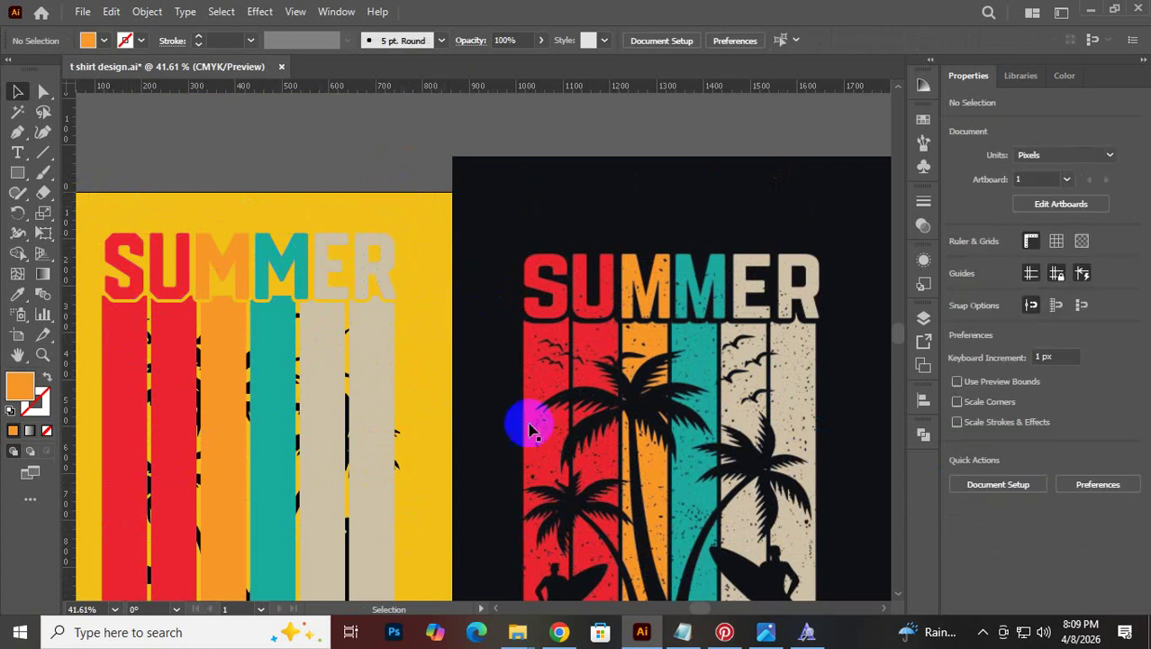
Select all six colored stripes beneath SUMMER and group them
{"action": "left_click_drag", "start_coordinate": [116, 355], "coordinate": [170, 214]}
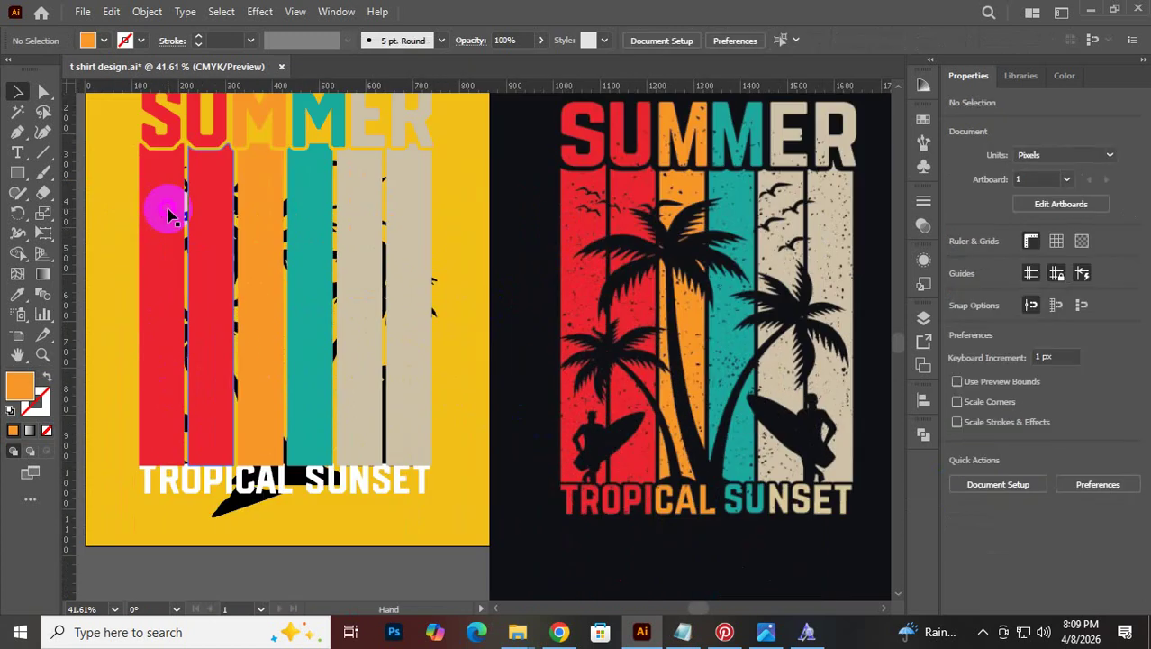
{"action": "left_click", "coordinate": [168, 214]}
{"action": "left_click", "coordinate": [205, 187], "text": "shift"}
{"action": "left_click", "coordinate": [255, 180], "text": "shift"}
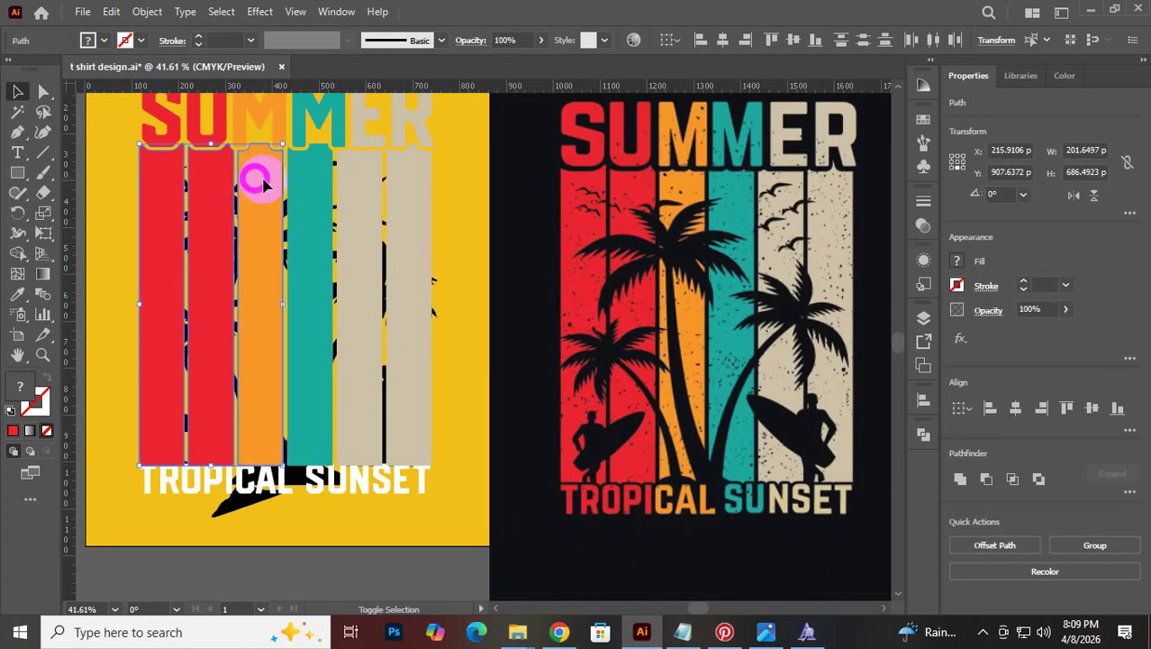
{"action": "left_click", "coordinate": [313, 177], "text": "shift"}
{"action": "left_click", "coordinate": [360, 169], "text": "shift"}
{"action": "left_click", "coordinate": [393, 175], "text": "shift"}
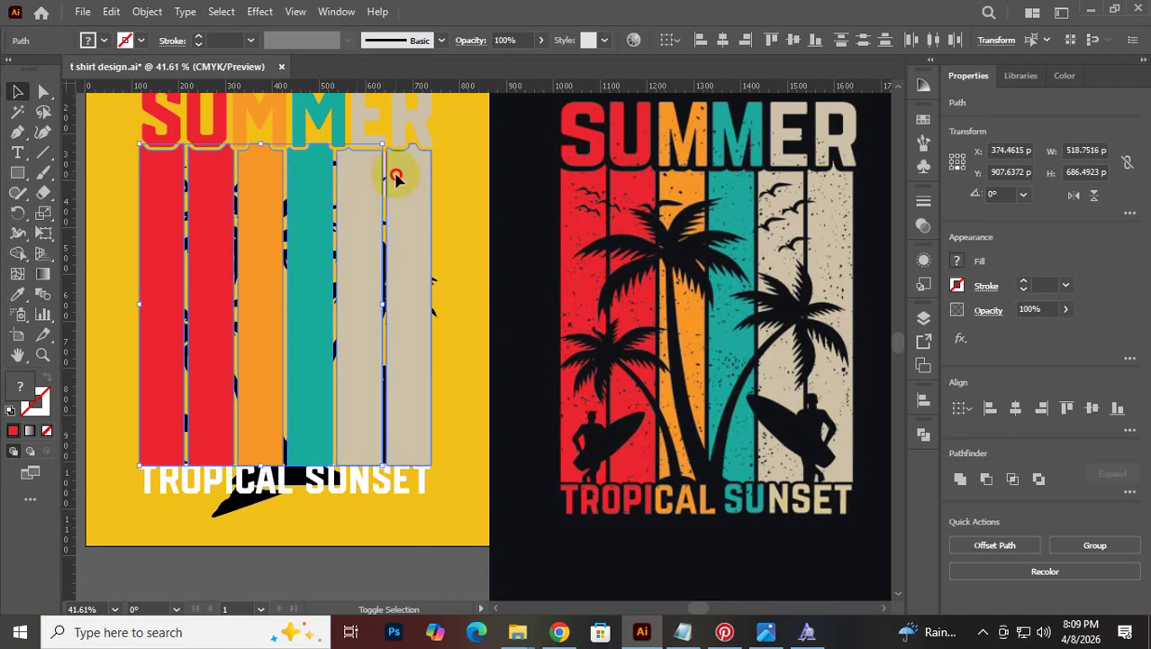
{"action": "key", "text": "ctrl+g"}
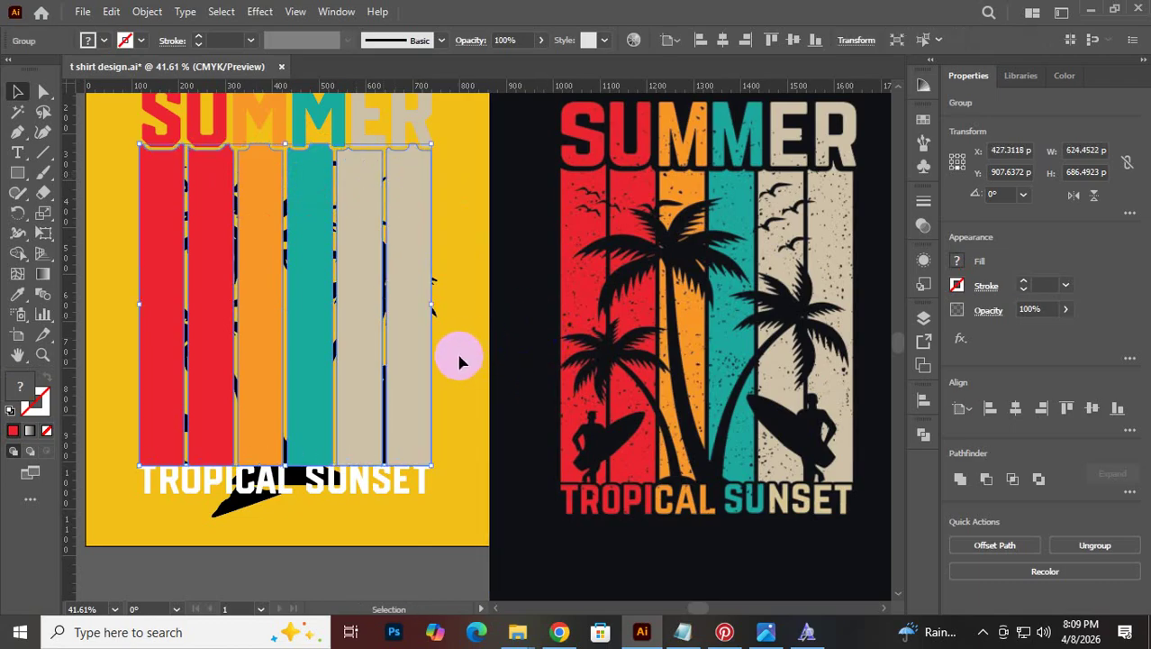
{"action": "key", "text": "a"}
{"action": "key", "text": "v"}
Arrange the stripe group behind the palms, birds and surfers but in front of the yellow background, and deselect it
{"action": "right_click", "coordinate": [417, 233]}
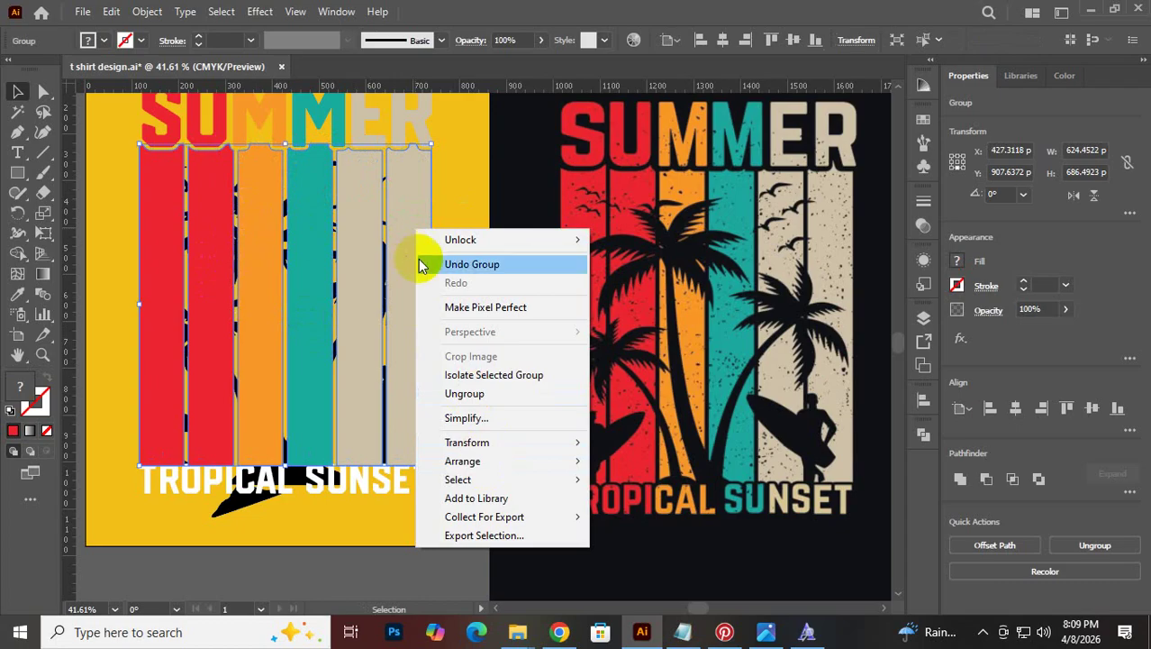
{"action": "mouse_move", "coordinate": [532, 461]}
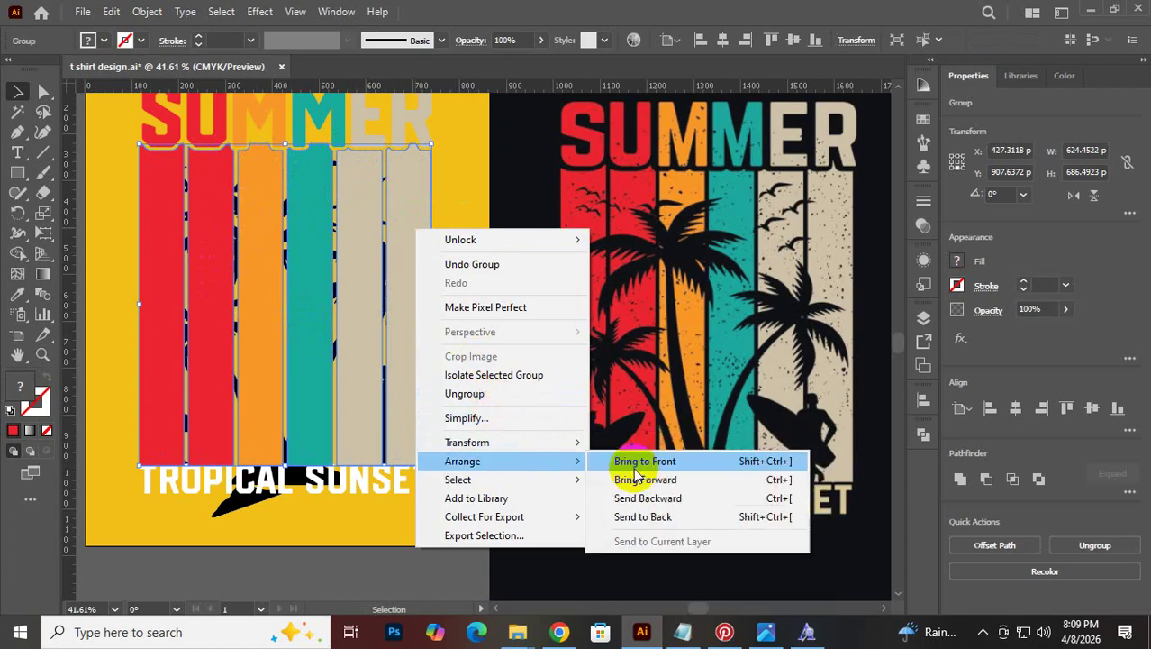
{"action": "left_click", "coordinate": [635, 517]}
{"action": "key", "text": "a"}
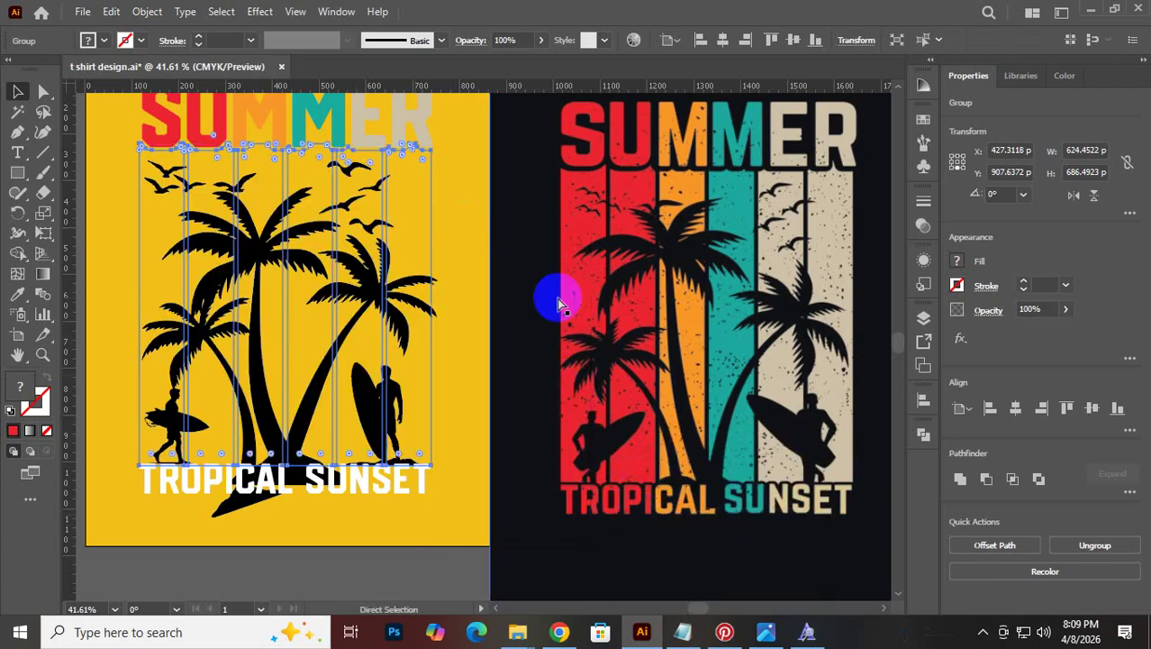
{"action": "key", "text": "v"}
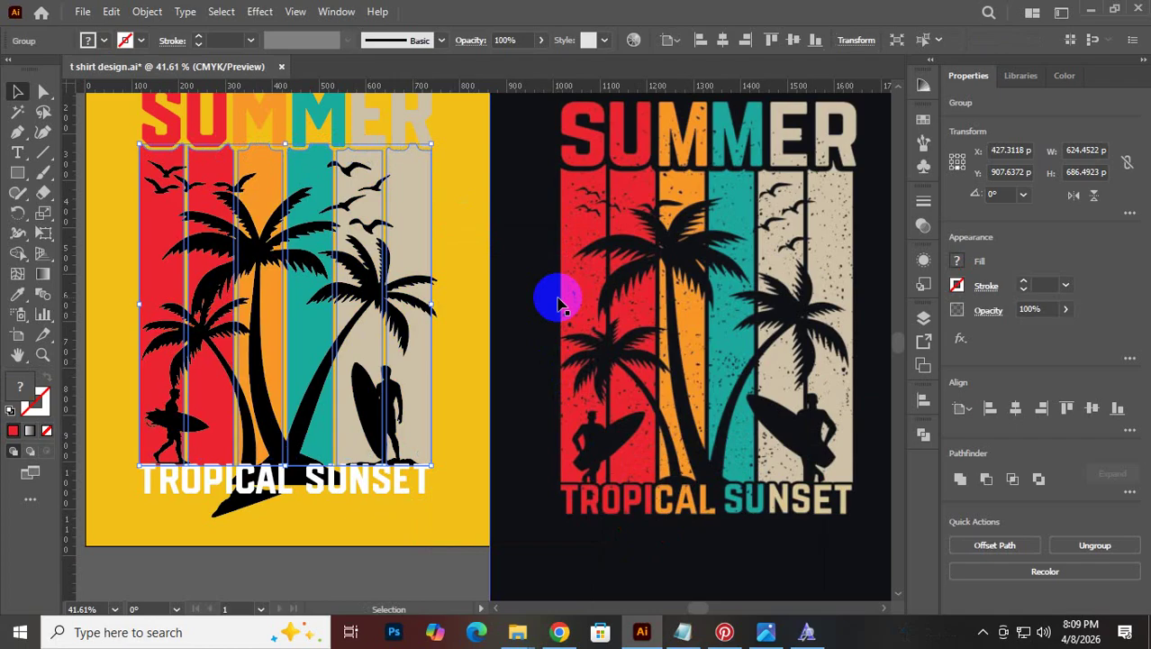
{"action": "left_click", "coordinate": [397, 577]}
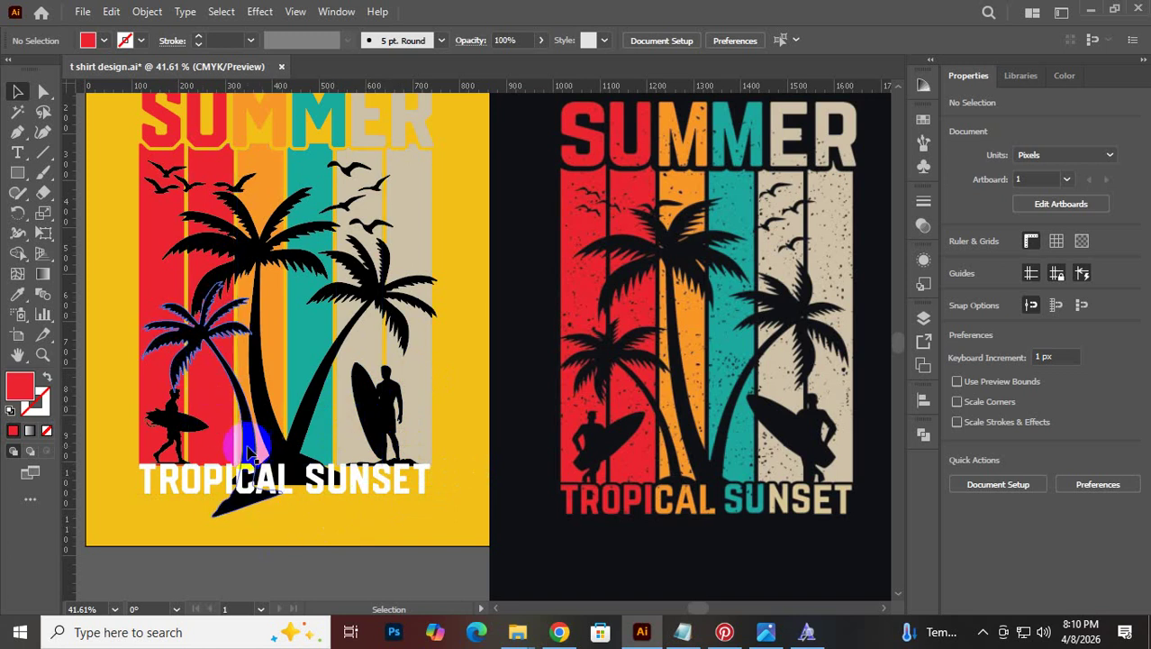
Scale the small palm tree over the red stripes down to about 238 by 399 px and deselect it
{"action": "left_click_drag", "start_coordinate": [229, 448], "coordinate": [161, 324]}
{"action": "left_click", "coordinate": [200, 518]}
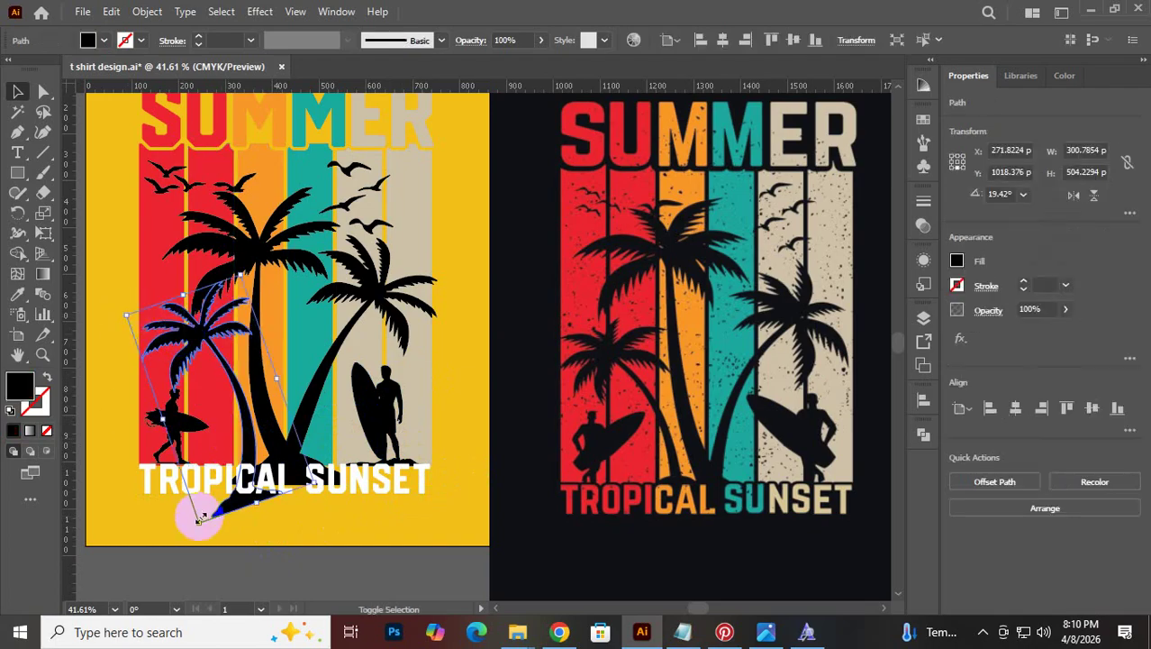
{"action": "left_click_drag", "start_coordinate": [200, 523], "coordinate": [205, 499]}
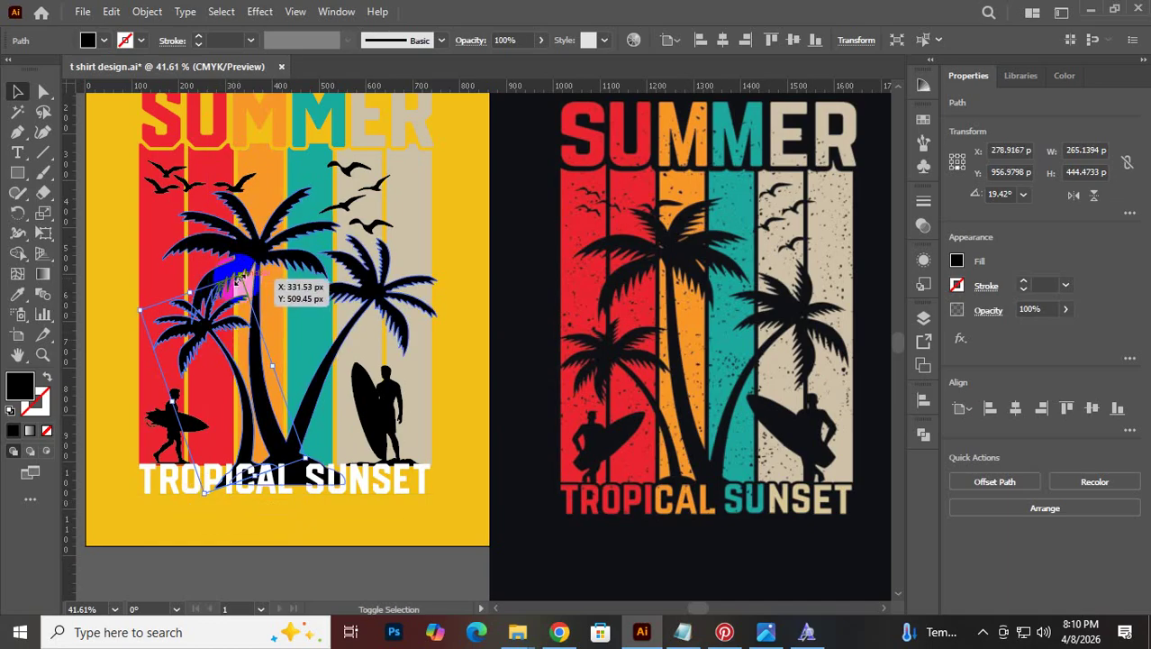
{"action": "left_click_drag", "start_coordinate": [239, 280], "coordinate": [237, 297]}
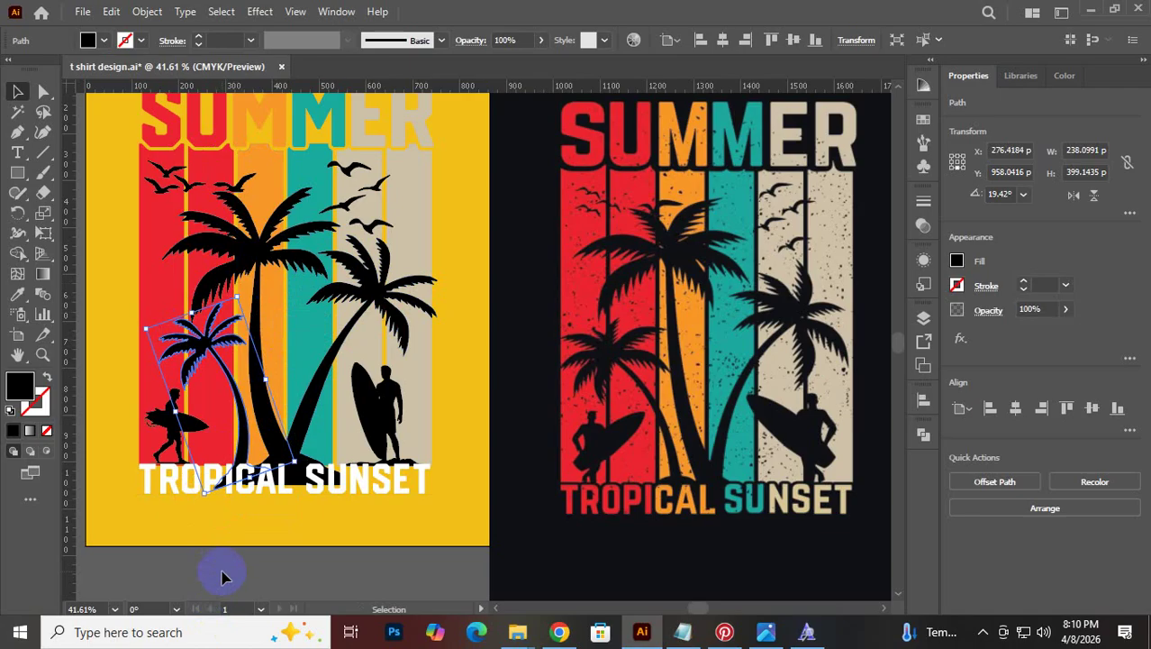
{"action": "left_click", "coordinate": [226, 578]}
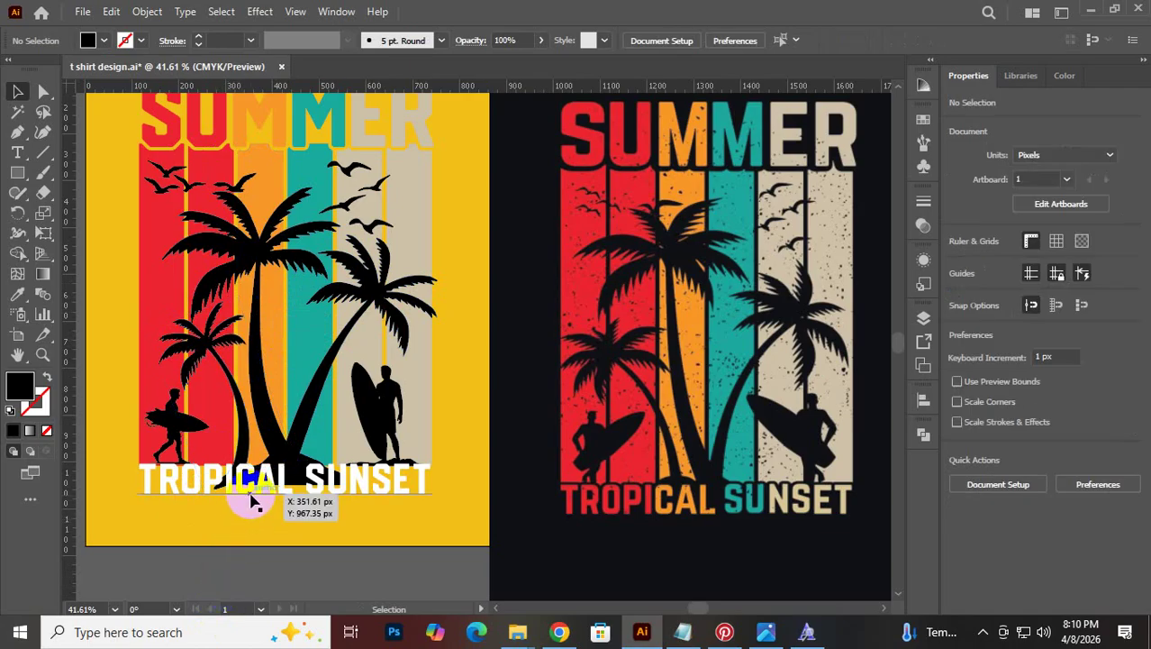
Shift the small palm tree slightly right and down to about X 288 px, Y 961 px
{"action": "left_click", "coordinate": [255, 448]}
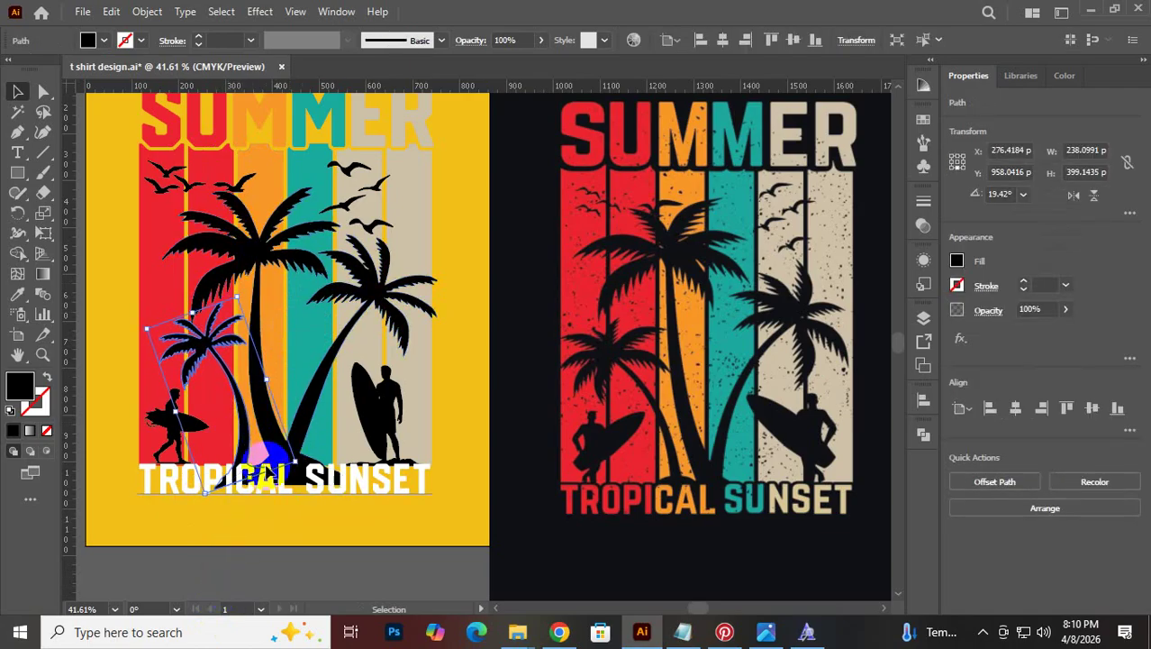
{"action": "mouse_move", "coordinate": [266, 472]}
{"action": "left_mouse_down"}
{"action": "mouse_move", "coordinate": [265, 487]}
{"action": "mouse_move", "coordinate": [265, 472]}
{"action": "left_mouse_up"}
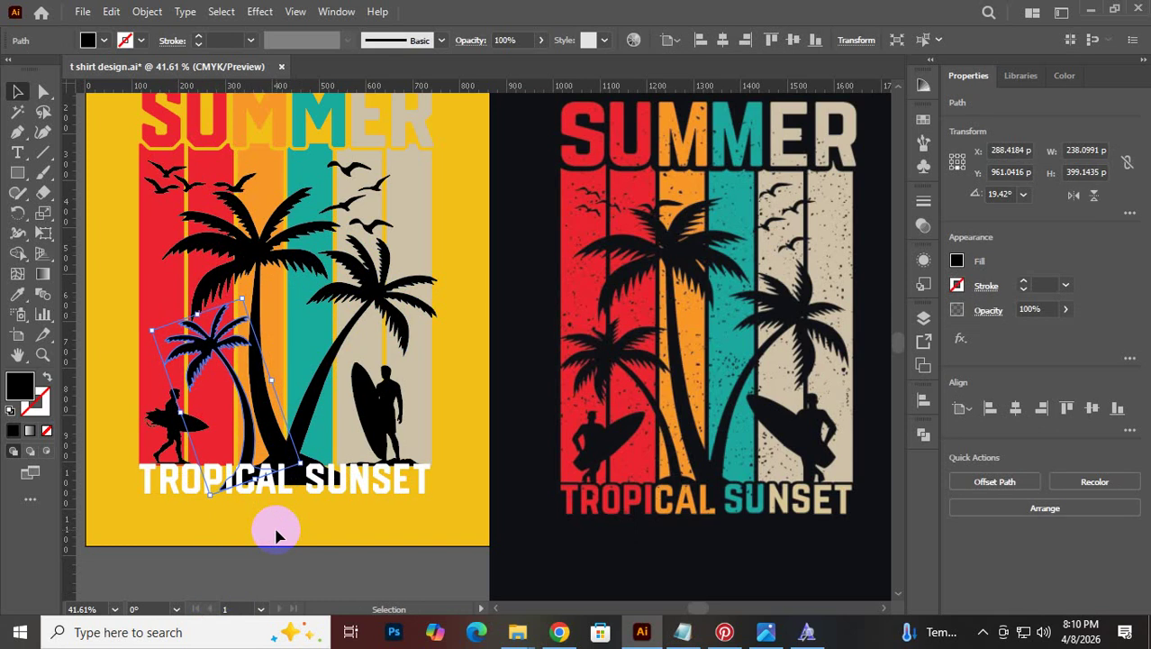
{"action": "left_click", "coordinate": [236, 576]}
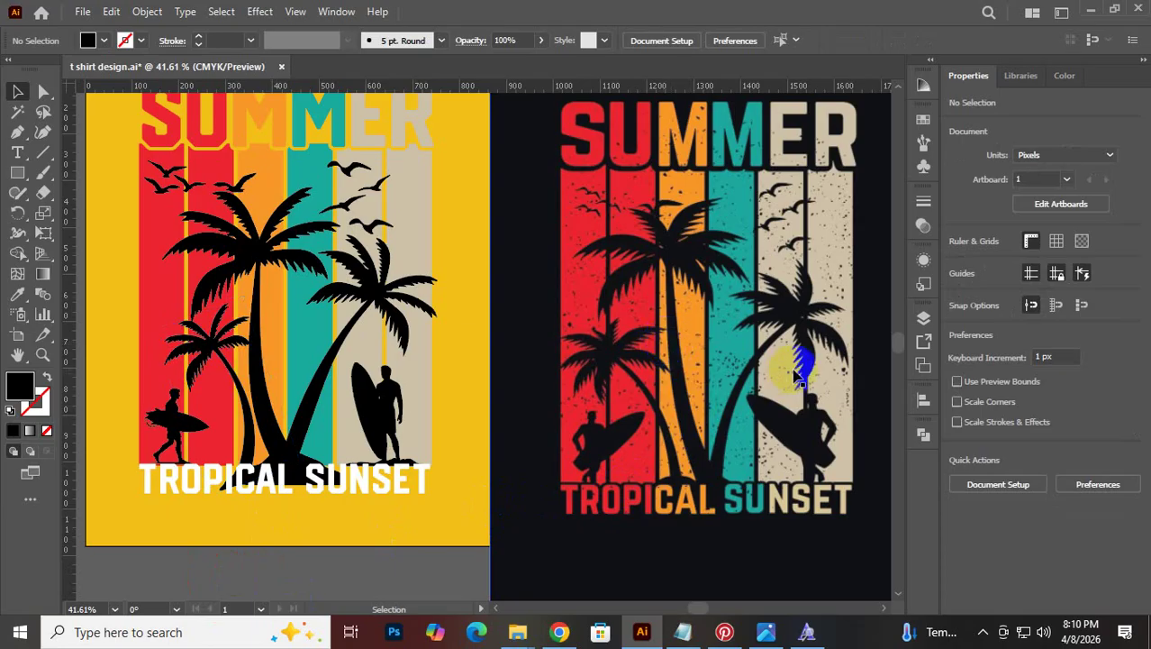
{"action": "left_click", "coordinate": [391, 296]}
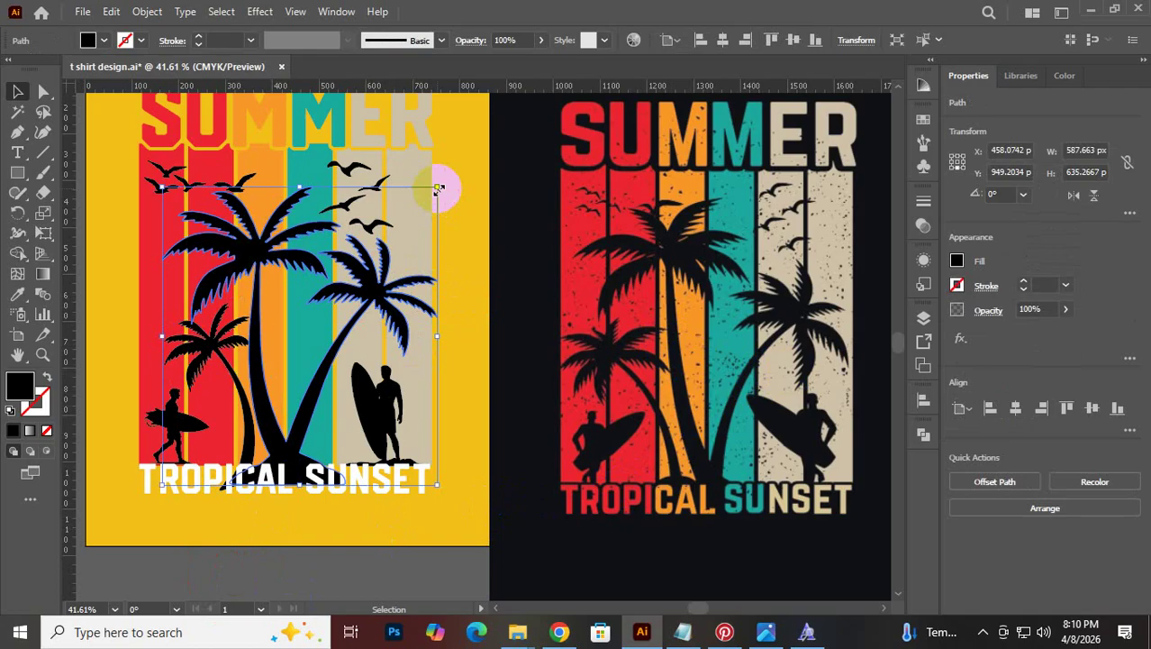
{"action": "left_click_drag", "start_coordinate": [439, 188], "coordinate": [438, 187]}
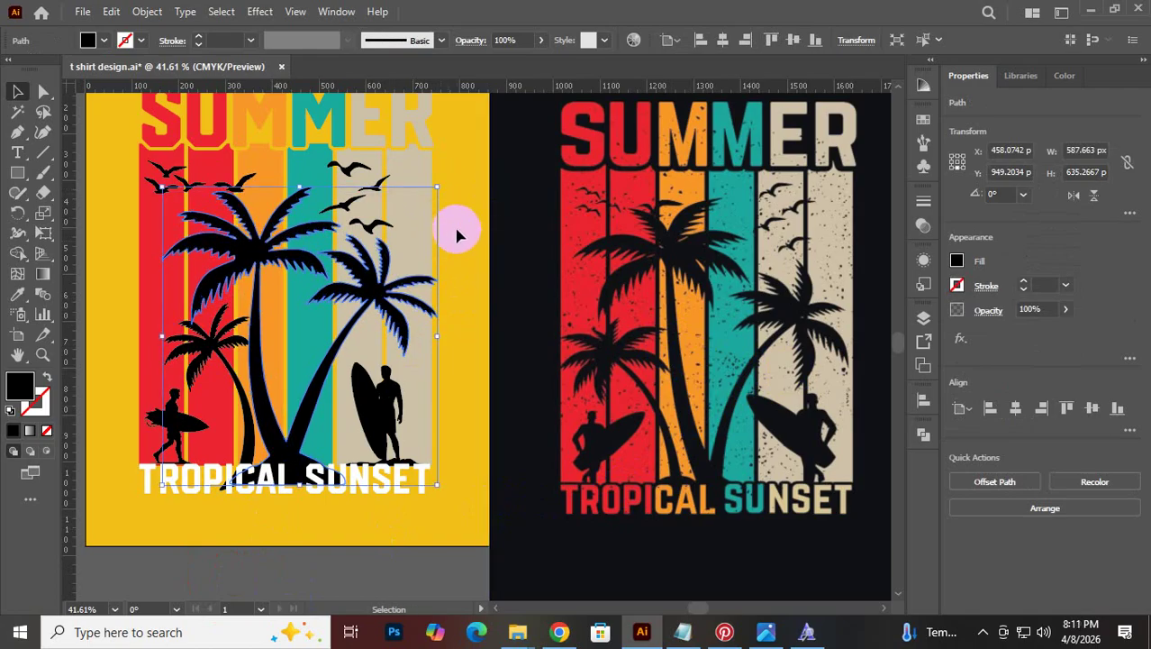
{"action": "left_click", "coordinate": [458, 220]}
{"action": "left_click", "coordinate": [459, 268]}
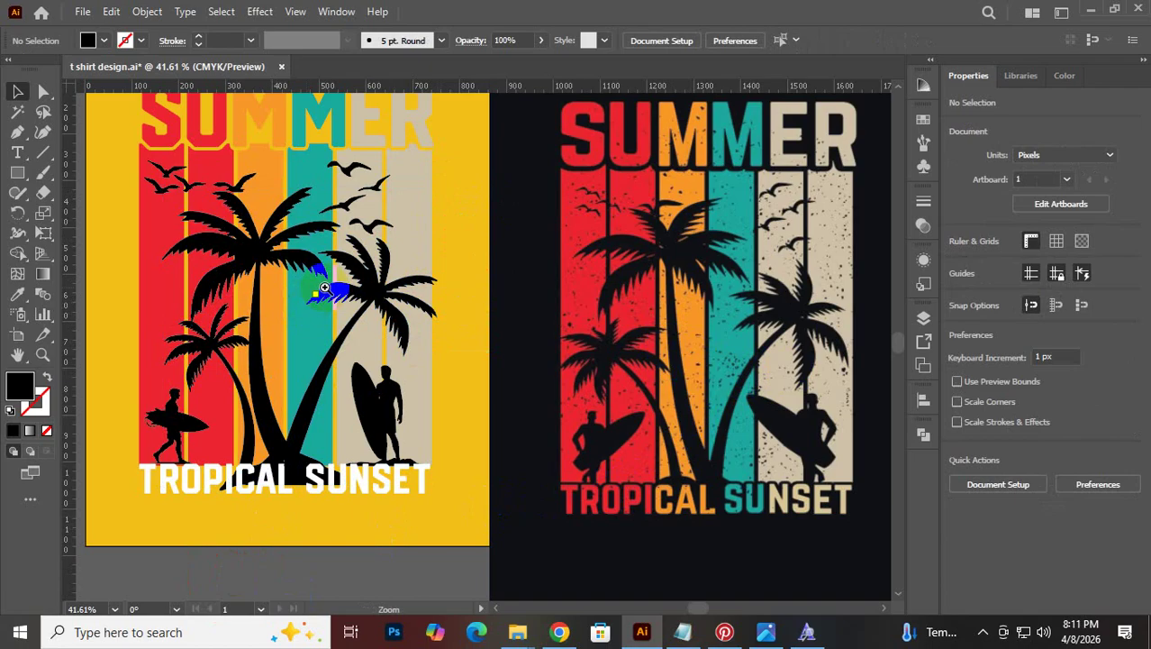
Select the joined palm silhouette made up of the large palm and the leaning palm over the beige stripes
{"action": "scroll", "coordinate": [346, 285], "scroll_direction": "up", "scroll_amount": 4}
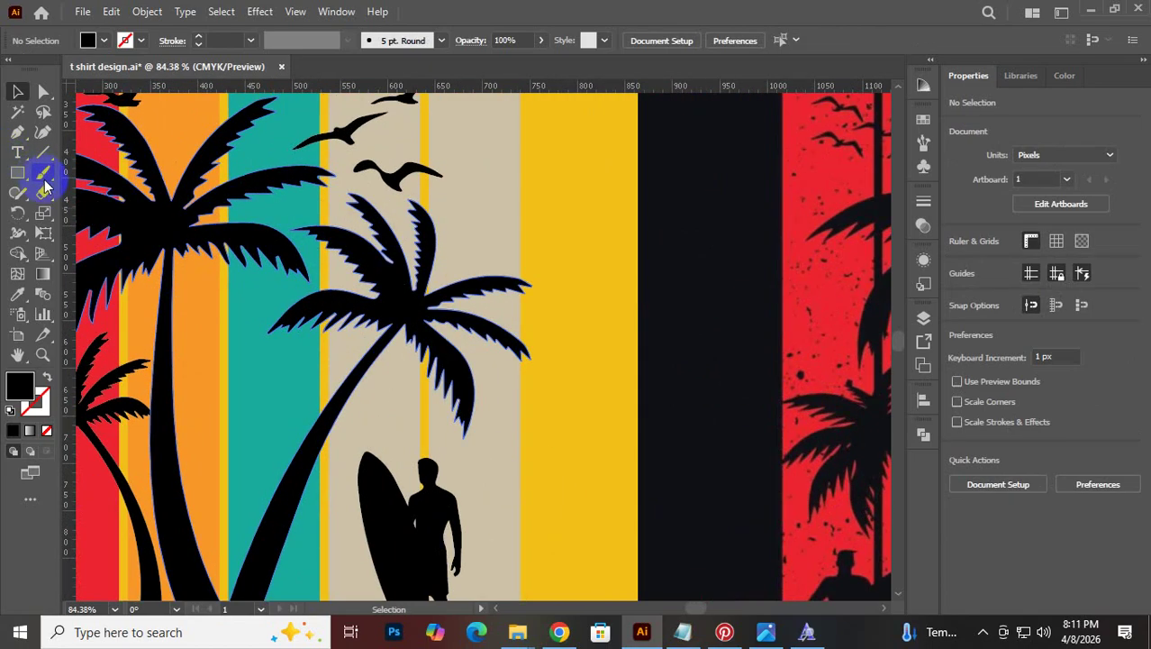
{"action": "left_click_drag", "start_coordinate": [42, 198], "coordinate": [86, 200]}
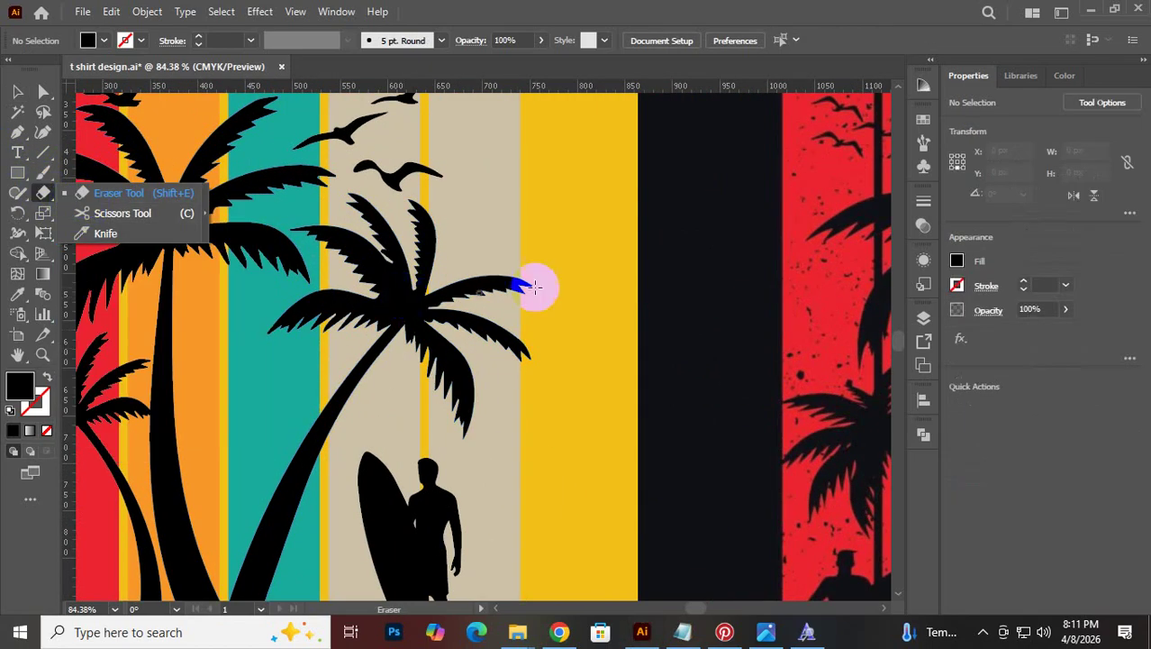
{"action": "left_click", "coordinate": [22, 94]}
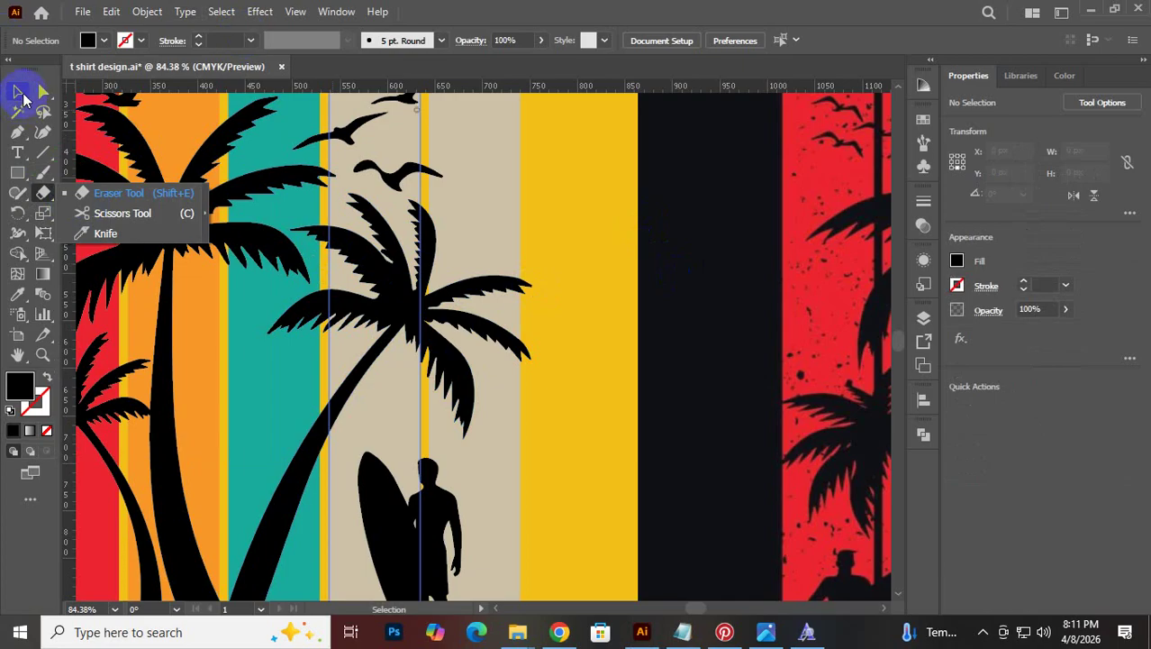
{"action": "left_click", "coordinate": [636, 222]}
{"action": "left_click", "coordinate": [444, 303]}
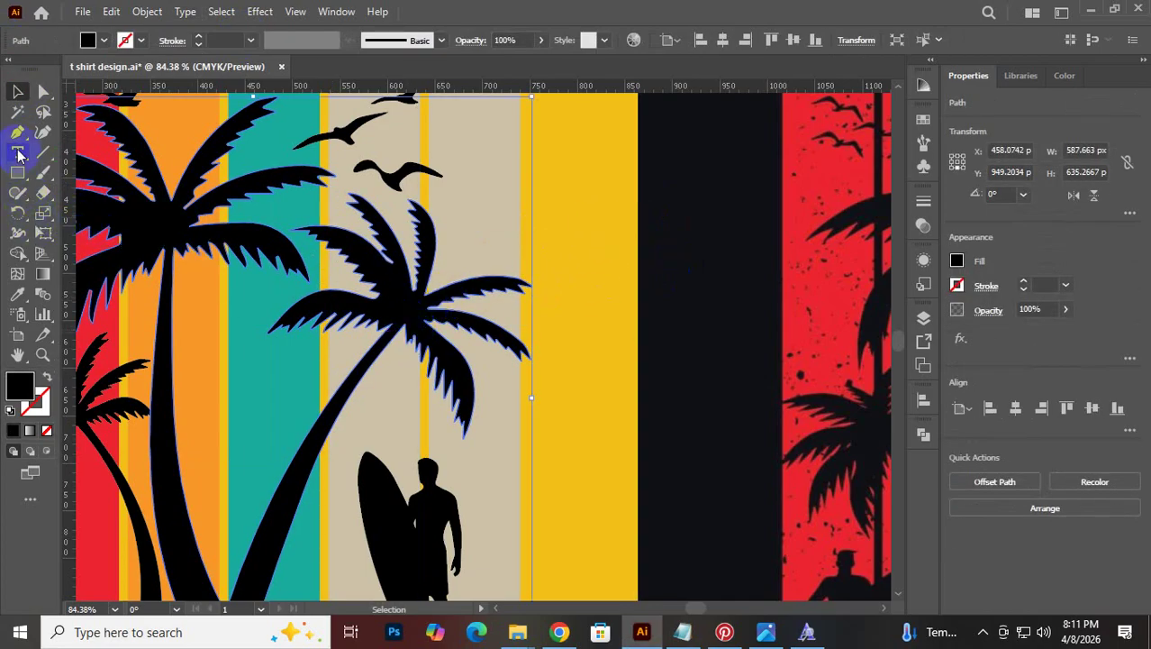
Try to cut the leaning palm's trunk just below its crown with the Scissors tool
{"action": "mouse_move", "coordinate": [12, 203]}
{"action": "left_mouse_down"}
{"action": "mouse_move", "coordinate": [85, 193]}
{"action": "mouse_move", "coordinate": [108, 218]}
{"action": "left_mouse_up"}
{"action": "left_click", "coordinate": [67, 211]}
{"action": "left_click", "coordinate": [383, 360]}
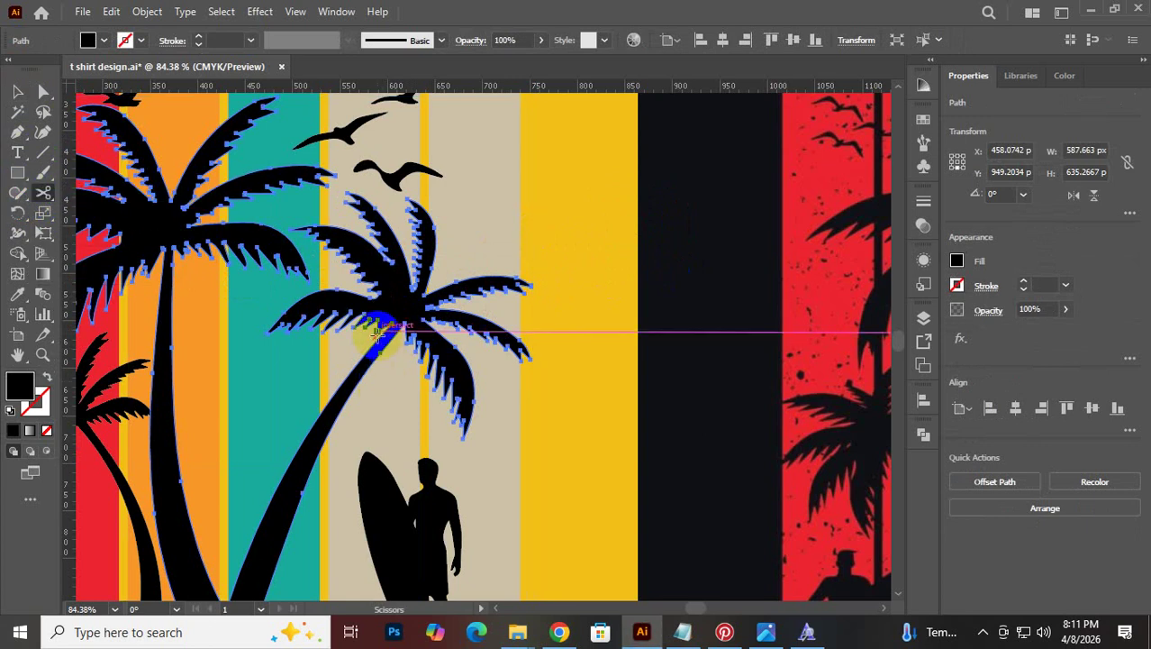
{"action": "left_click", "coordinate": [375, 334]}
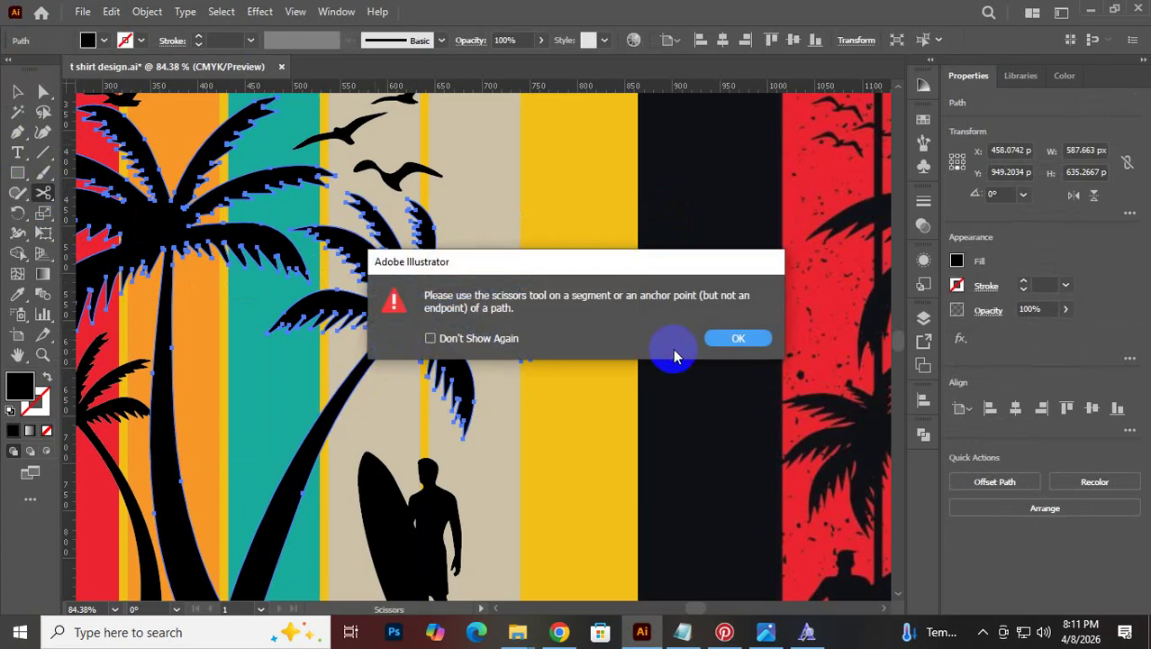
{"action": "left_click", "coordinate": [734, 338]}
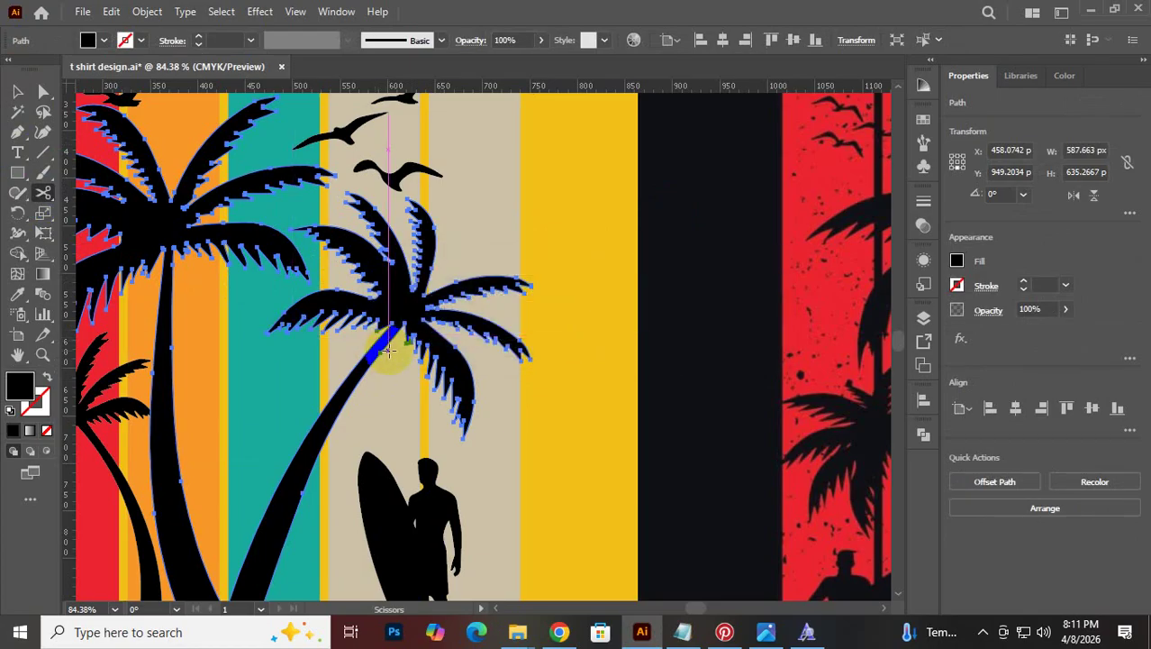
{"action": "left_click", "coordinate": [386, 352]}
{"action": "left_click", "coordinate": [703, 340]}
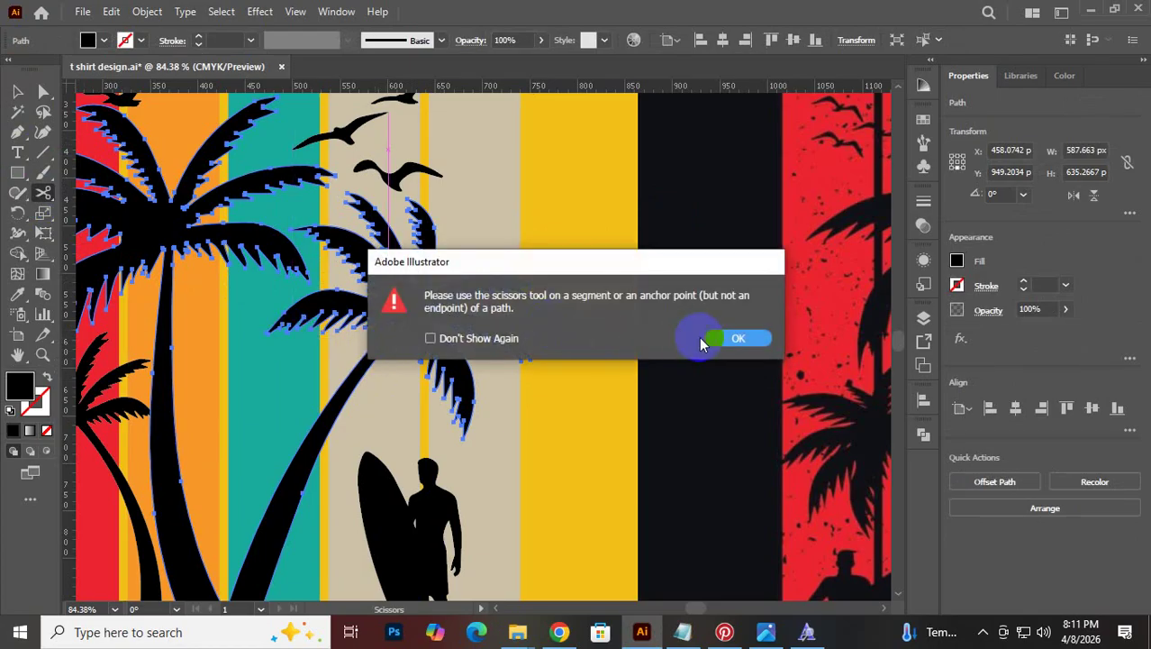
Slice across the leaning palm's trunk just below its crown with the Knife tool and deselect the pieces
{"action": "left_click", "coordinate": [37, 192]}
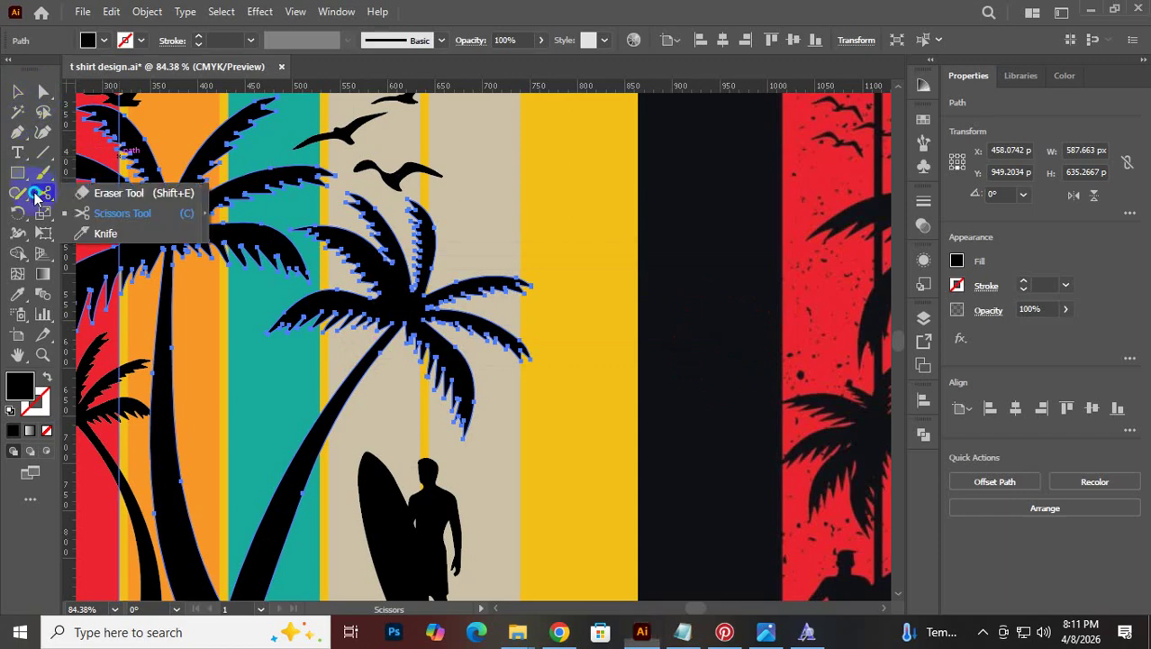
{"action": "left_click", "coordinate": [101, 233]}
{"action": "left_click_drag", "start_coordinate": [387, 289], "coordinate": [384, 319]}
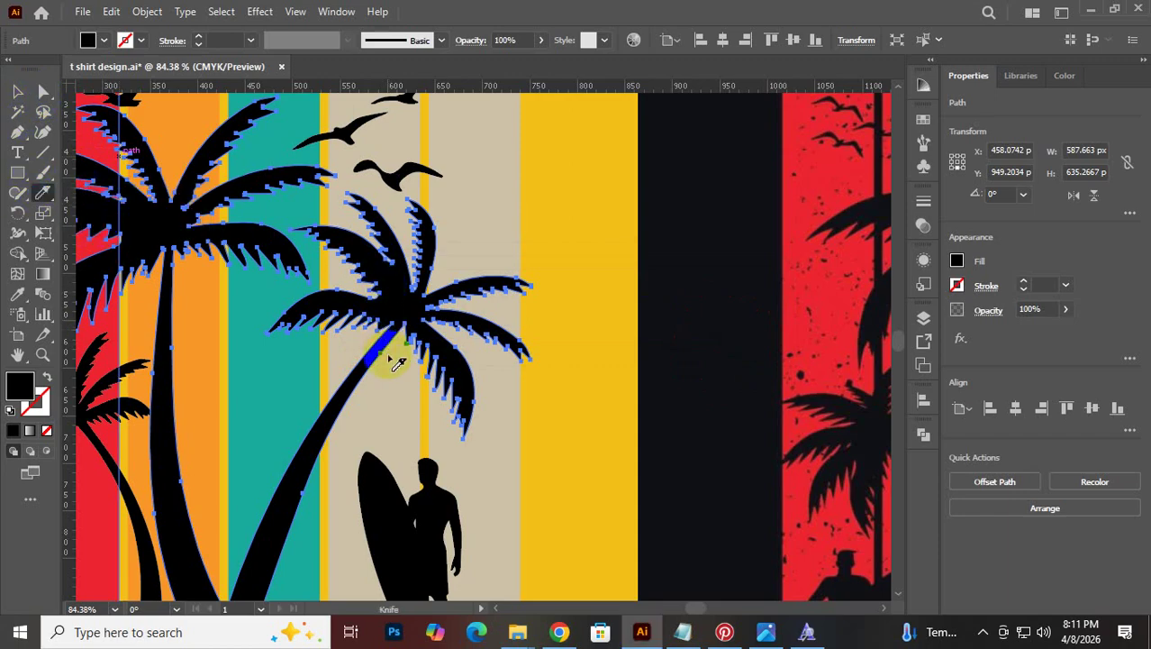
{"action": "left_click", "coordinate": [17, 91]}
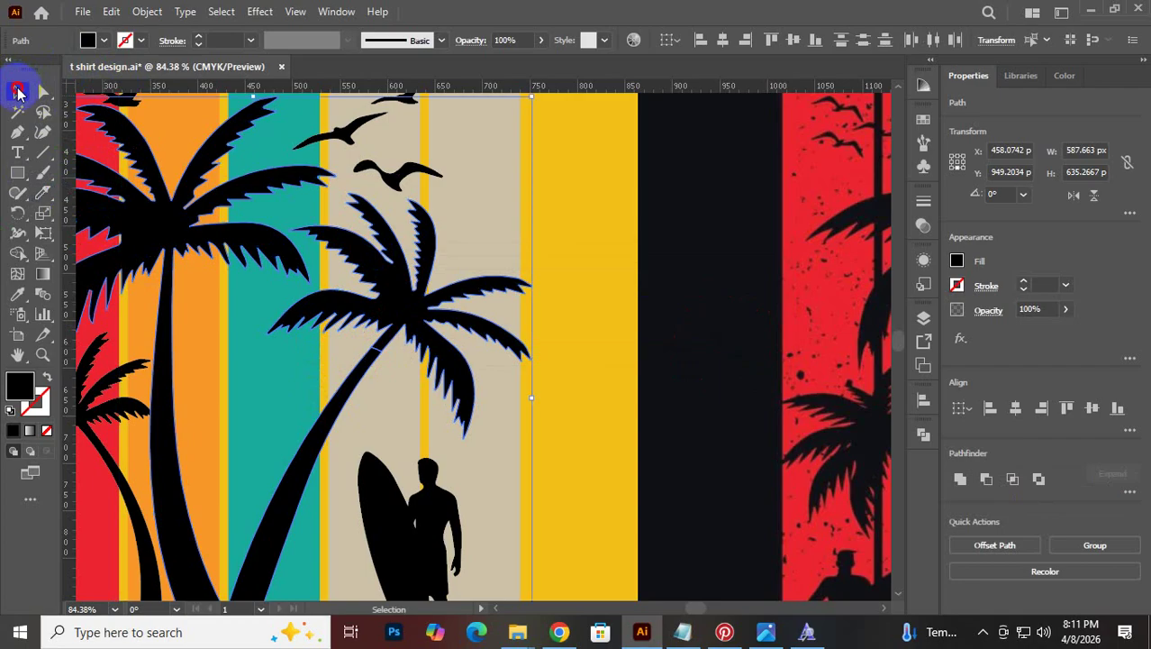
{"action": "left_click", "coordinate": [482, 313]}
{"action": "left_click", "coordinate": [567, 261]}
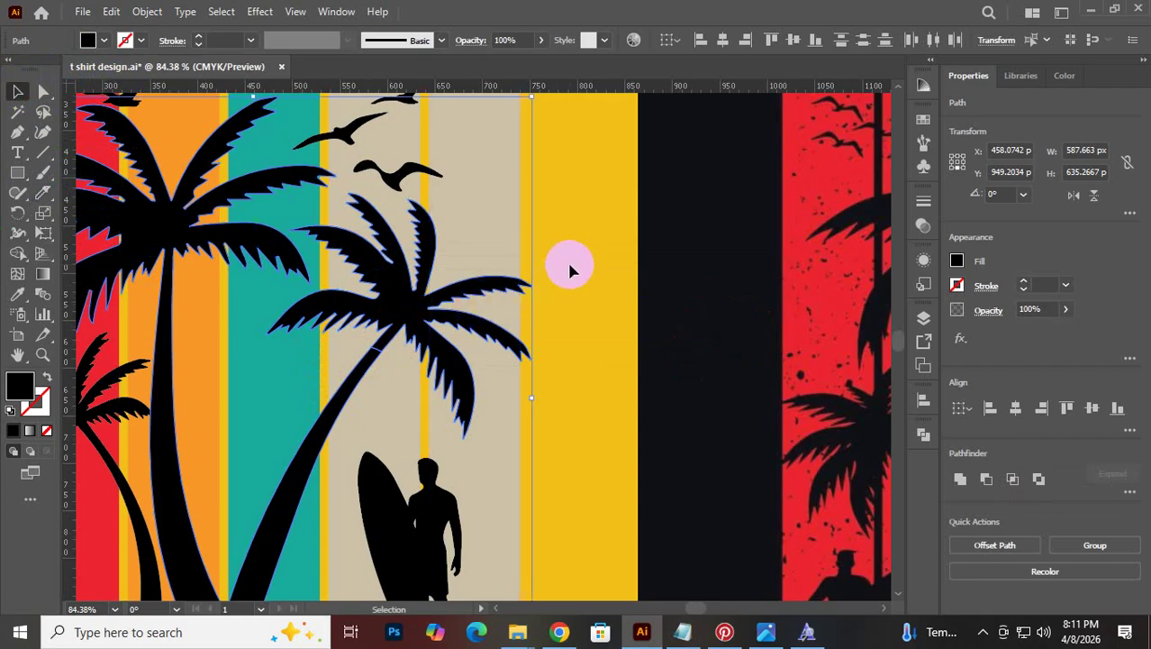
Scale the leaning palm's severed crown to about 234 by 218 px, move it to about X 605 px, Y 664 px, and deselect it
{"action": "left_click", "coordinate": [419, 282]}
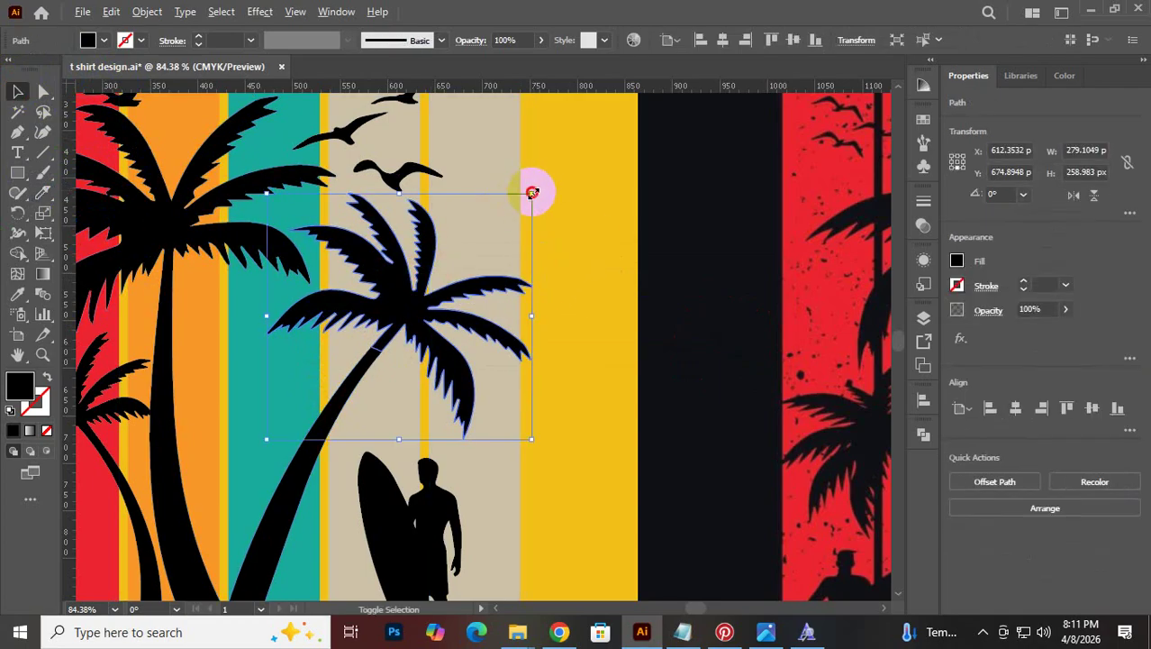
{"action": "left_click_drag", "start_coordinate": [532, 192], "coordinate": [511, 214]}
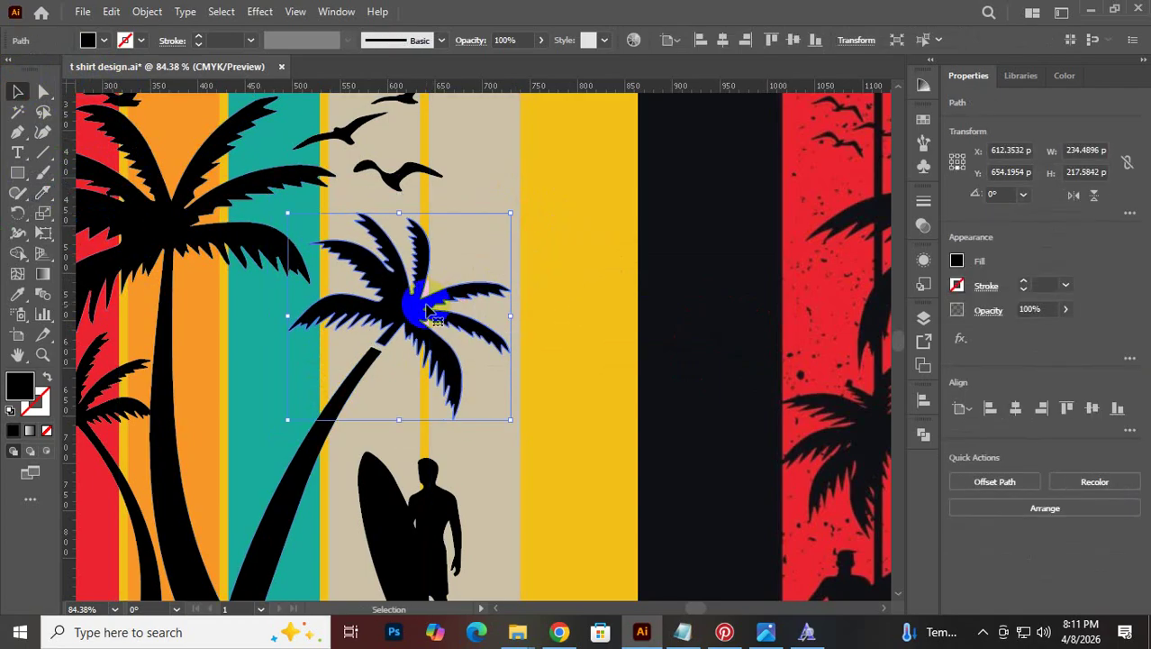
{"action": "left_click_drag", "start_coordinate": [429, 310], "coordinate": [424, 320]}
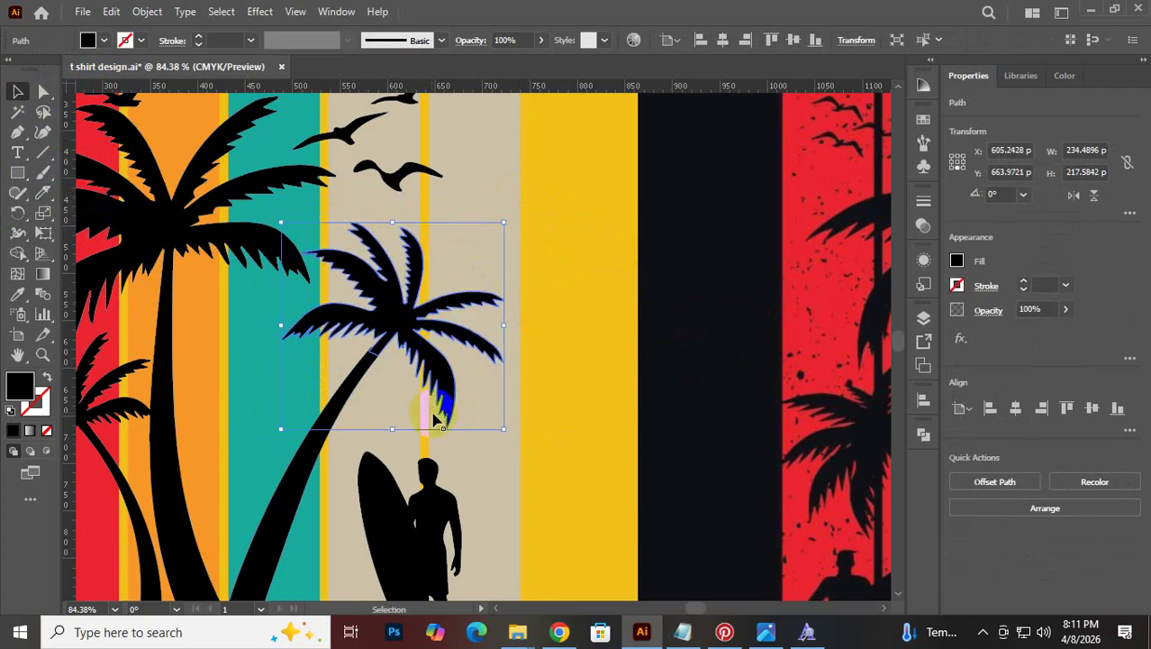
{"action": "left_click", "coordinate": [530, 424]}
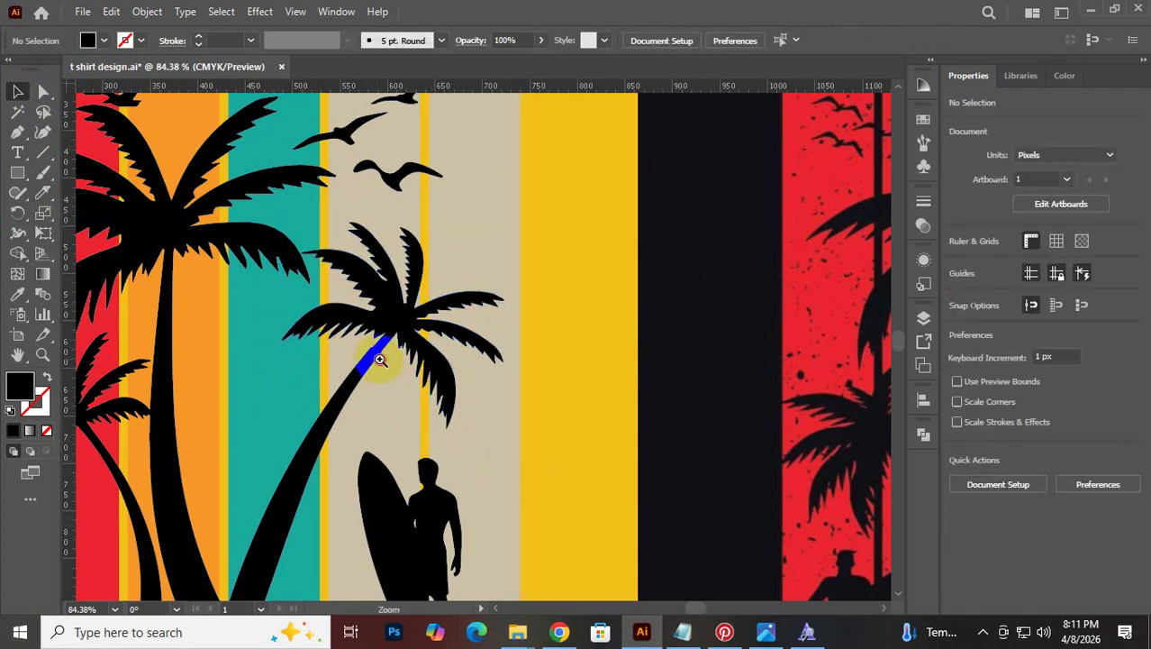
Move the two corner anchor points at the lower trunk's cut end inward to line up with the edges of the upper trunk piece
{"action": "left_click_drag", "start_coordinate": [379, 359], "coordinate": [738, 437]}
{"action": "left_click_drag", "start_coordinate": [391, 324], "coordinate": [746, 447]}
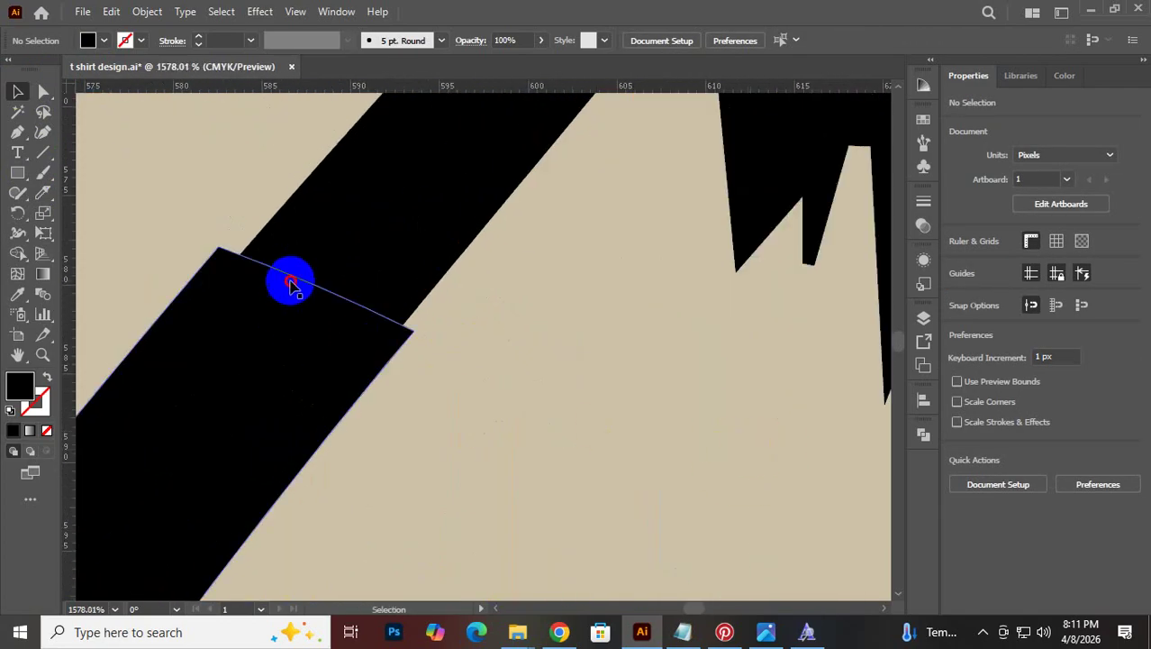
{"action": "left_click", "coordinate": [290, 285]}
{"action": "left_click", "coordinate": [42, 93]}
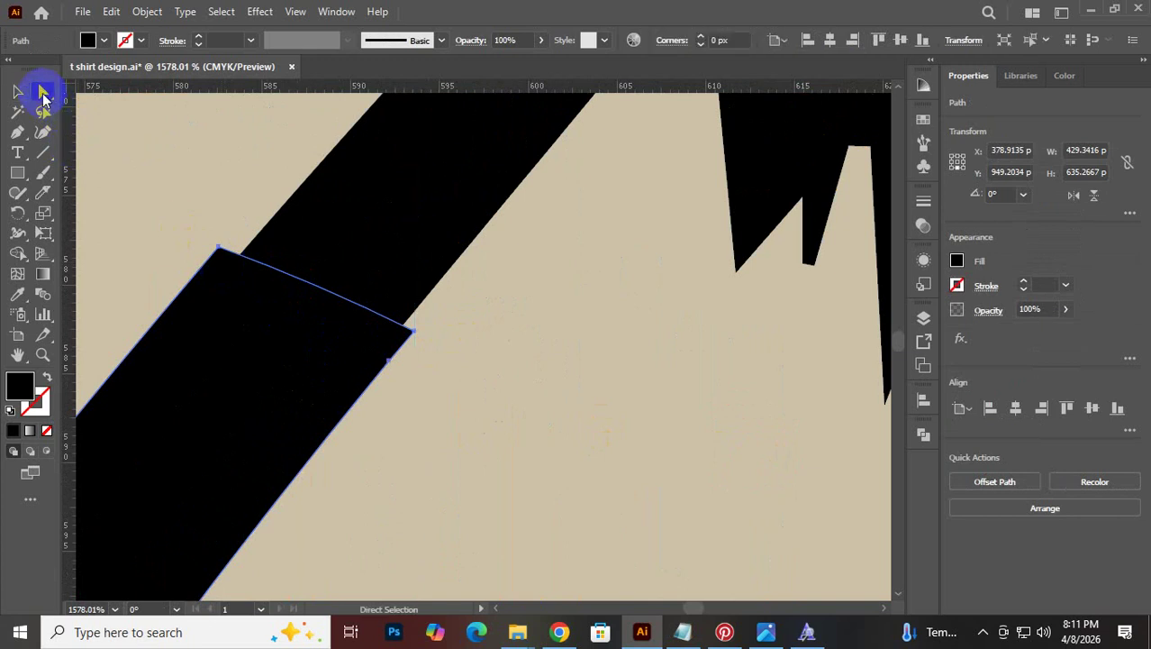
{"action": "left_click", "coordinate": [219, 251]}
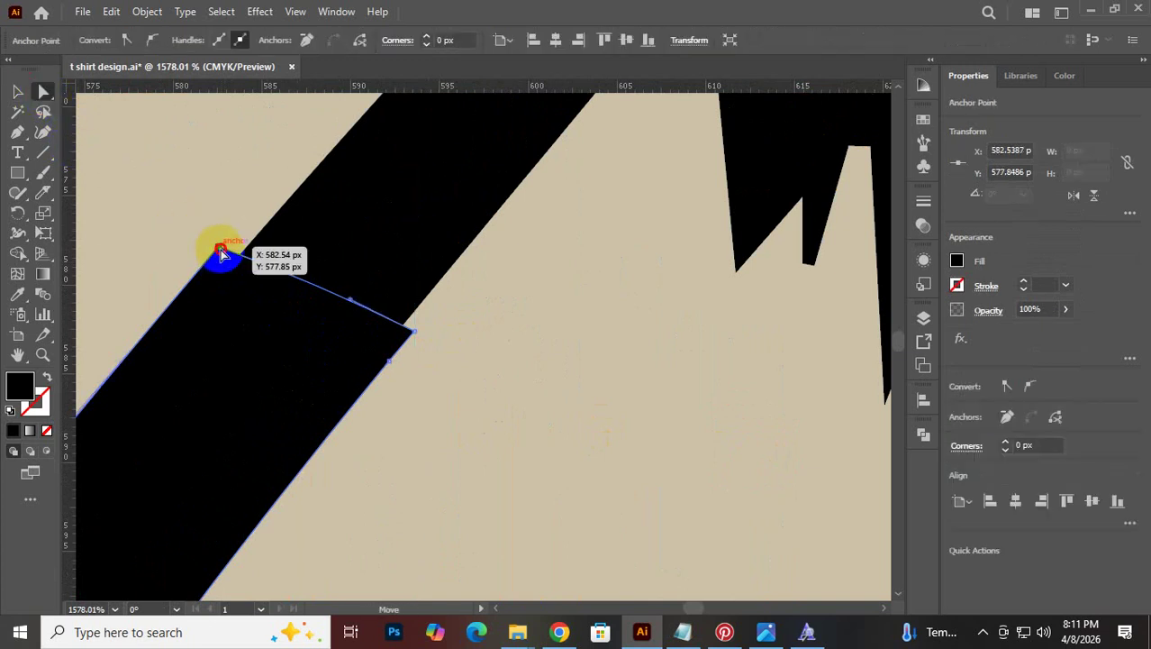
{"action": "left_click_drag", "start_coordinate": [222, 255], "coordinate": [238, 259]}
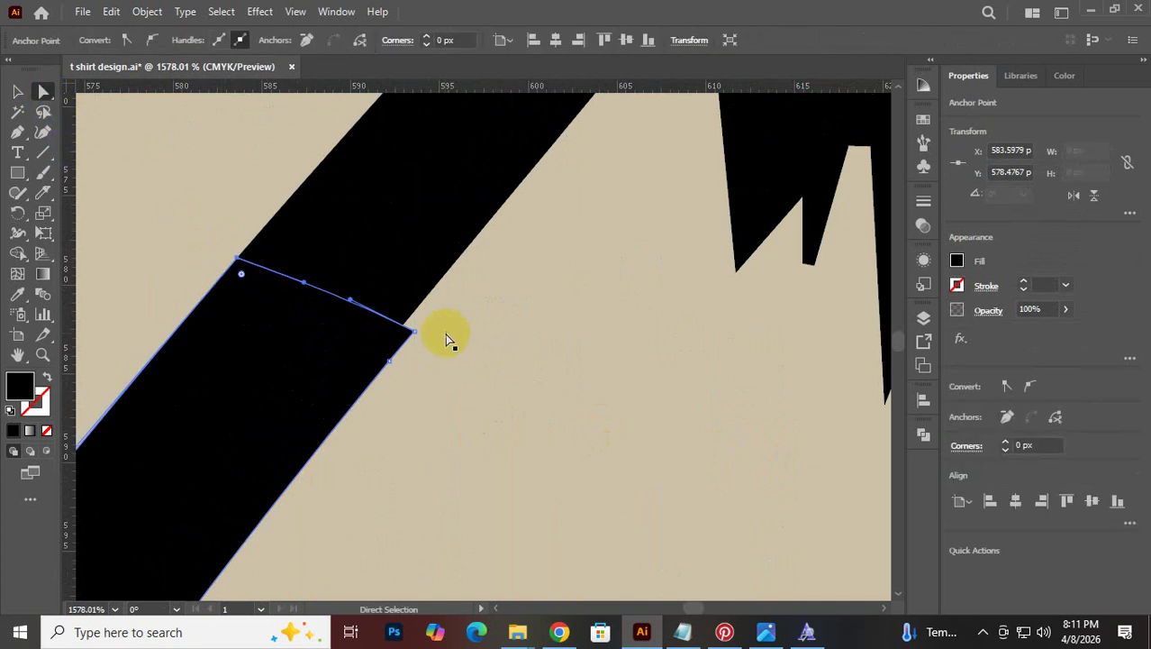
{"action": "left_click", "coordinate": [416, 335]}
{"action": "mouse_move", "coordinate": [416, 335]}
{"action": "left_mouse_down"}
{"action": "mouse_move", "coordinate": [439, 365]}
{"action": "mouse_move", "coordinate": [415, 365]}
{"action": "mouse_move", "coordinate": [406, 322]}
{"action": "left_mouse_up"}
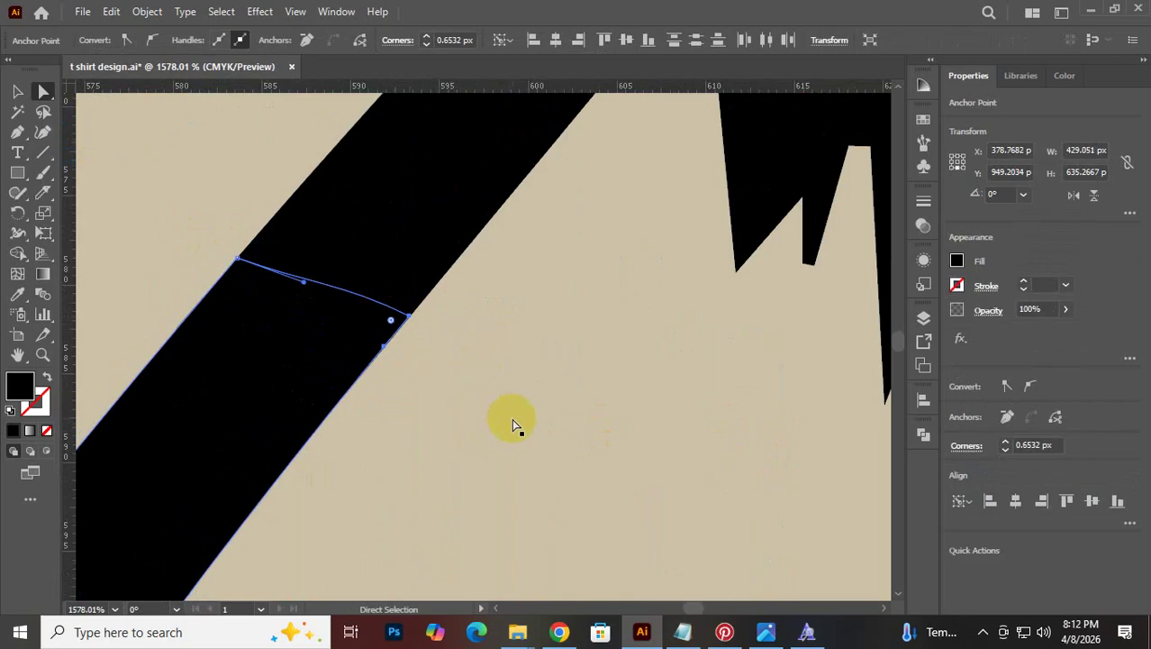
{"action": "left_click", "coordinate": [514, 422]}
Select the lower palm silhouette together with the resized crown and unite them into one shape
{"action": "scroll", "coordinate": [522, 394], "scroll_direction": "down", "scroll_amount": 10}
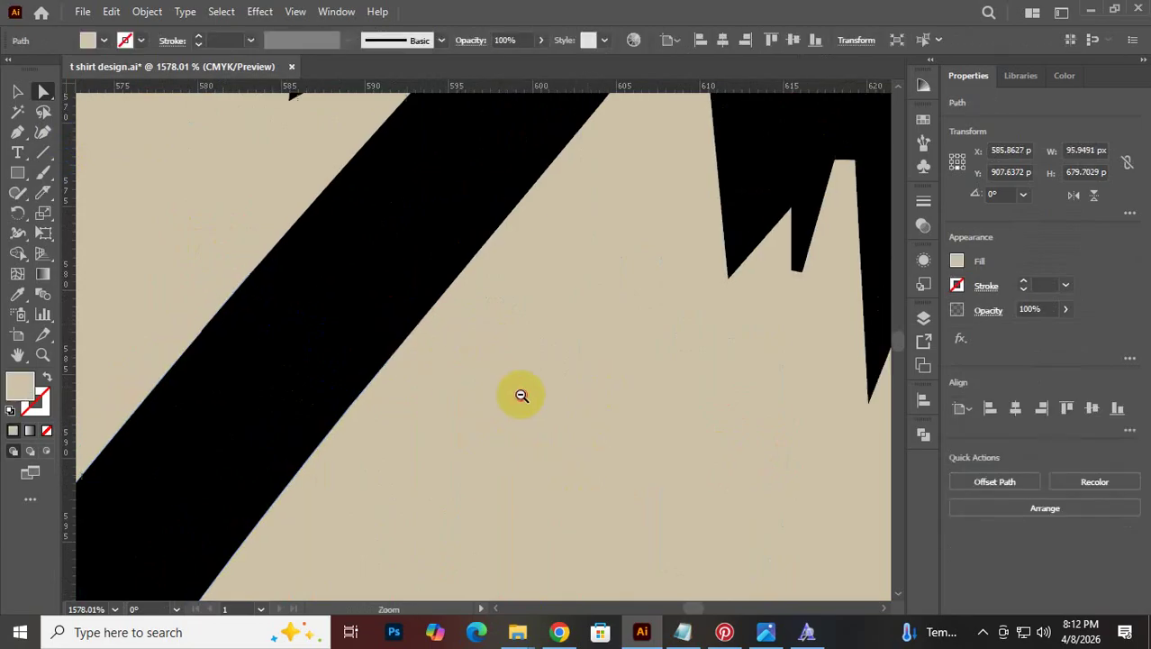
{"action": "left_click", "coordinate": [17, 91]}
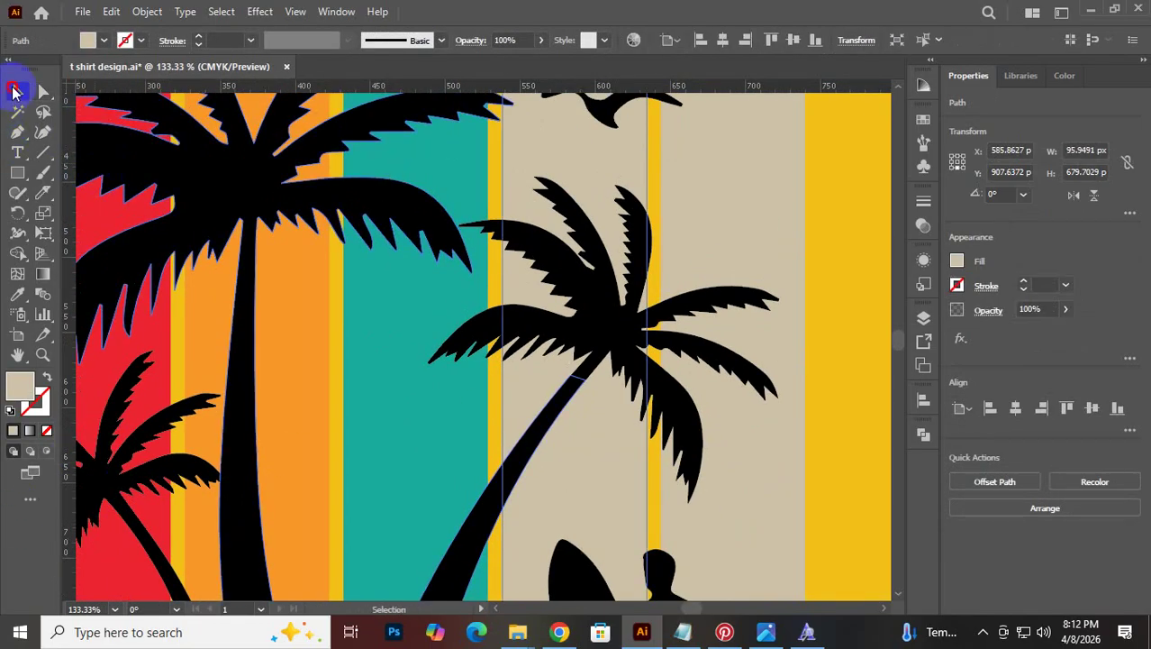
{"action": "left_click", "coordinate": [459, 541]}
{"action": "left_click", "coordinate": [625, 320], "text": "shift"}
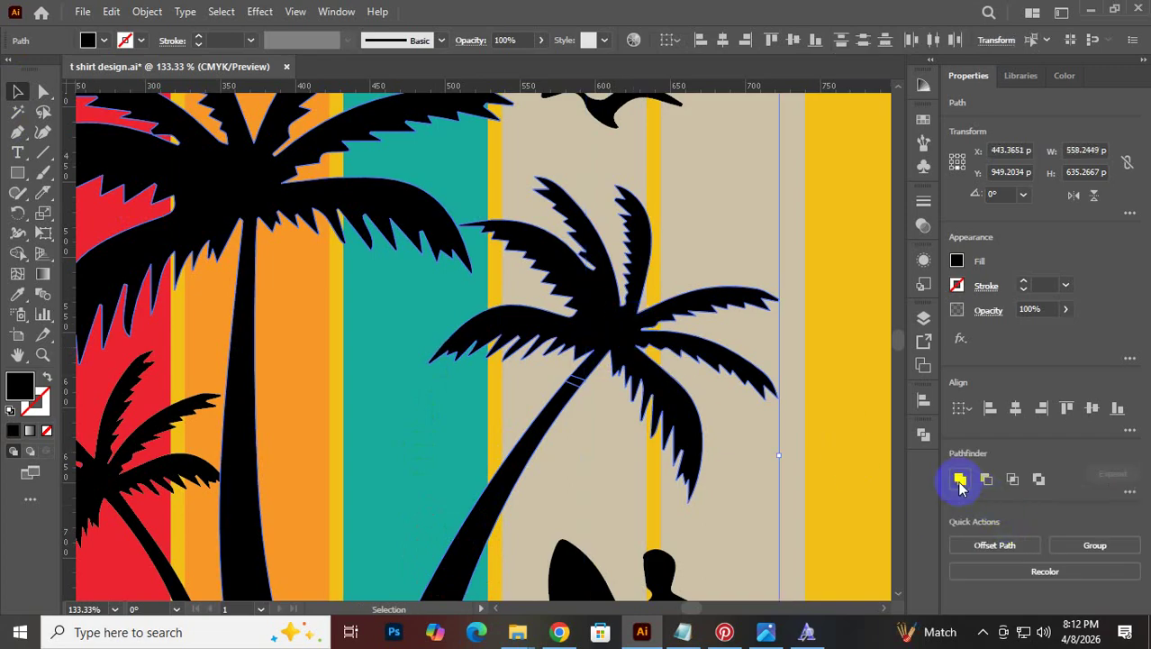
{"action": "left_click", "coordinate": [959, 480]}
Inspect the trunk's edge closely where the resized crown joins the lower trunk
{"action": "left_click_drag", "start_coordinate": [604, 425], "coordinate": [975, 487]}
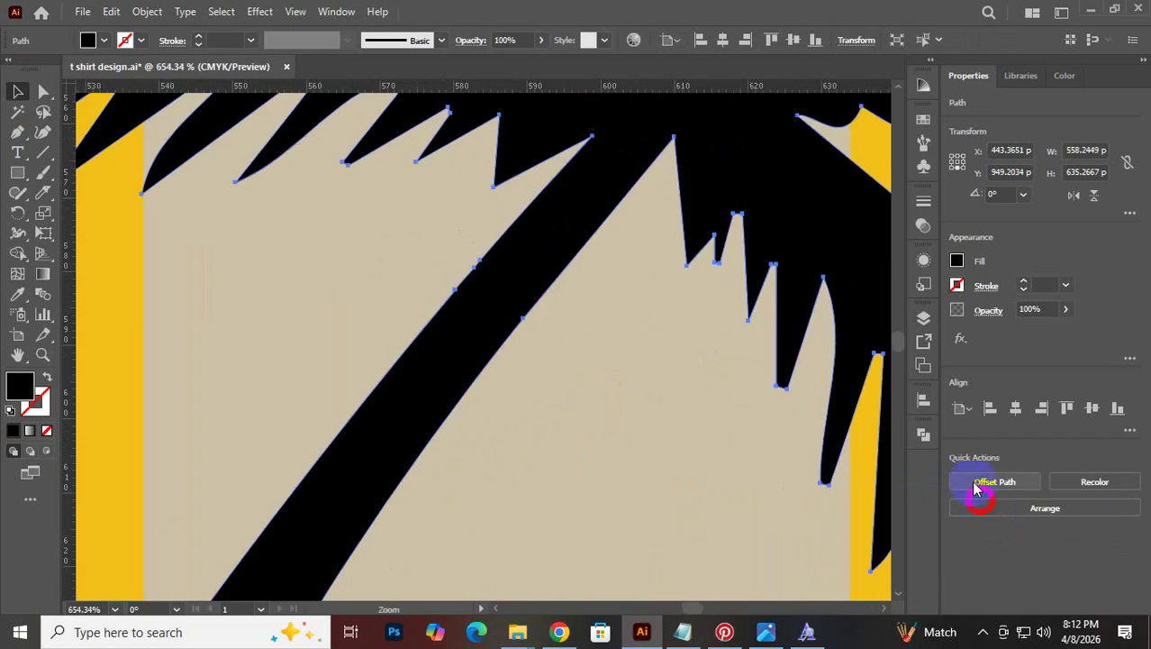
{"action": "left_click_drag", "start_coordinate": [399, 386], "coordinate": [465, 298]}
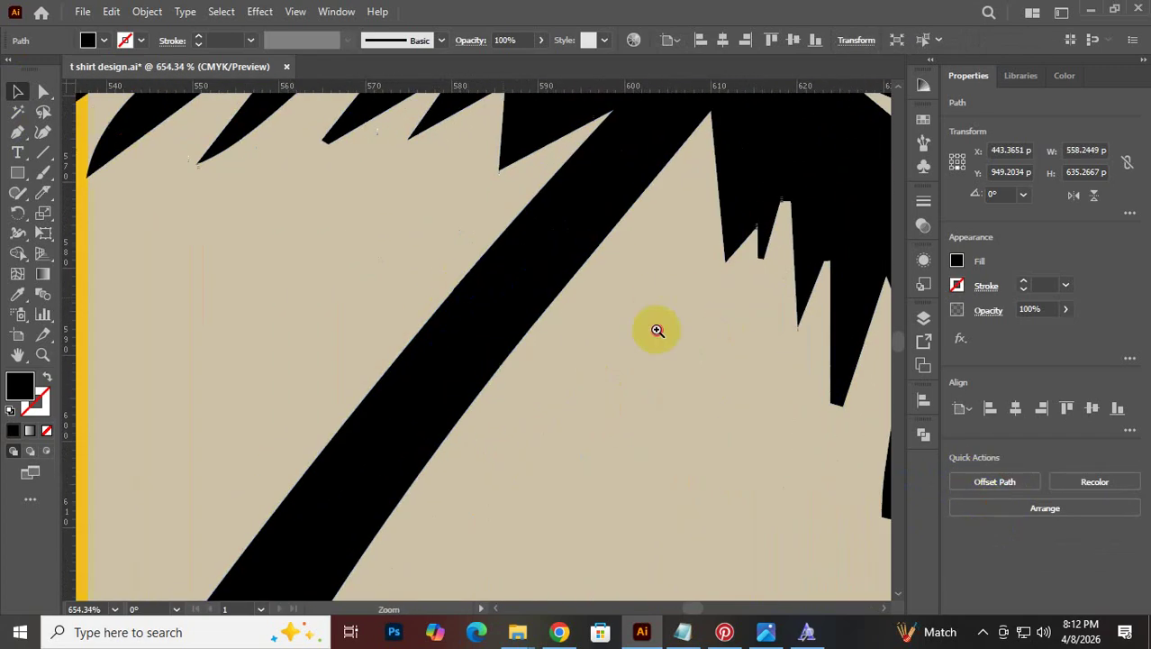
{"action": "mouse_move", "coordinate": [658, 331]}
{"action": "left_mouse_down"}
{"action": "mouse_move", "coordinate": [519, 313]}
{"action": "mouse_move", "coordinate": [496, 329]}
{"action": "mouse_move", "coordinate": [355, 236]}
{"action": "mouse_move", "coordinate": [257, 193]}
{"action": "left_mouse_up"}
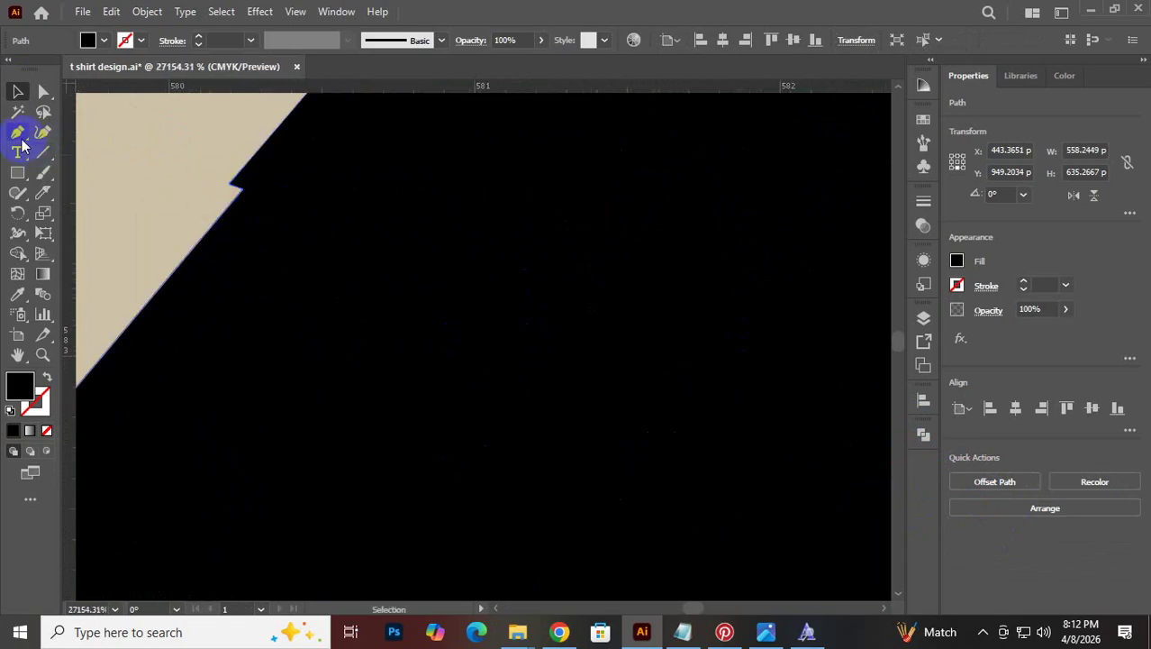
Delete the stray anchor point that forms the small notch on the leaning palm's trunk edge, and deselect the palm path
{"action": "left_click_drag", "start_coordinate": [22, 144], "coordinate": [115, 172]}
{"action": "left_click", "coordinate": [232, 187]}
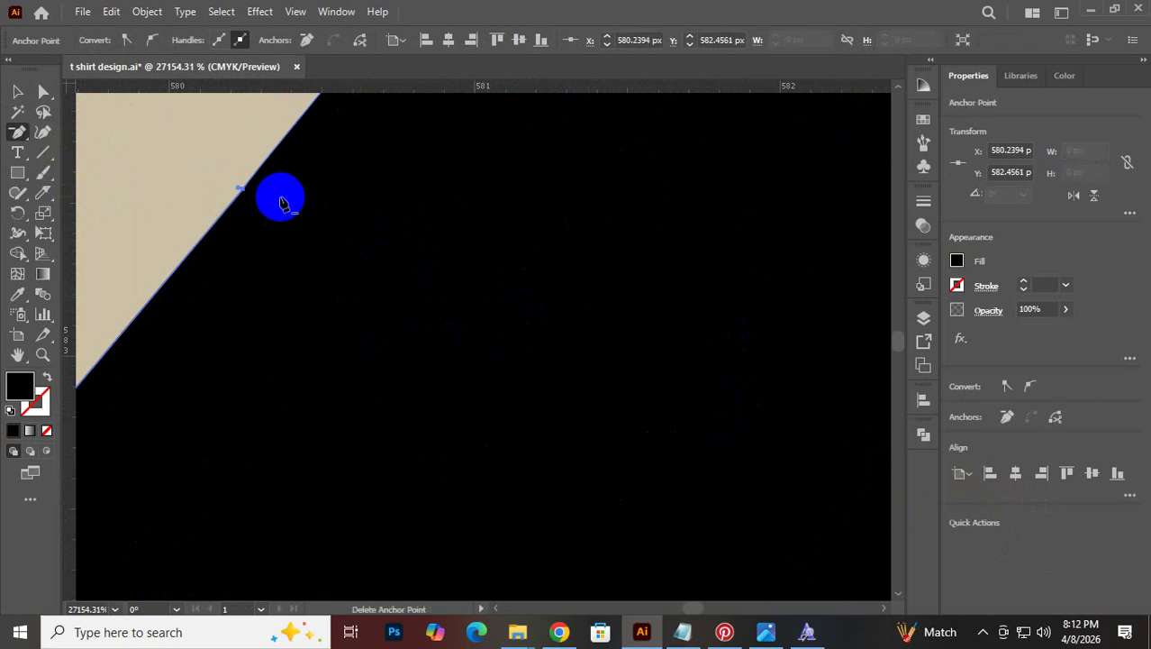
{"action": "left_click", "coordinate": [240, 195]}
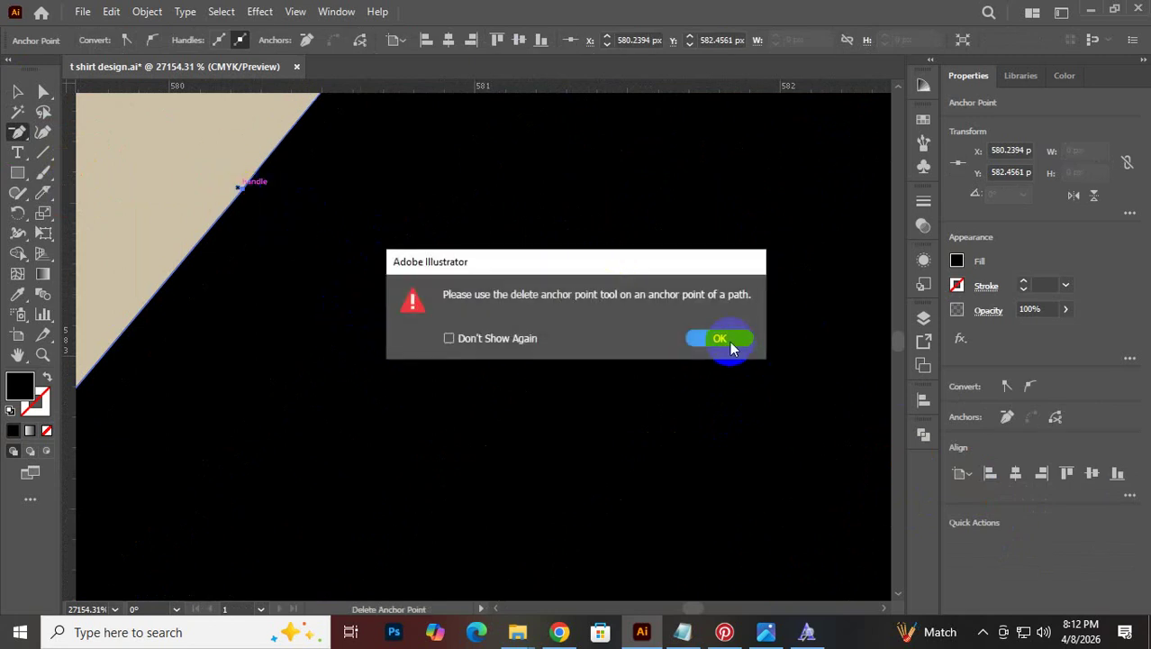
{"action": "left_click", "coordinate": [728, 339]}
{"action": "left_click_drag", "start_coordinate": [743, 423], "coordinate": [42, 440]}
{"action": "left_click", "coordinate": [296, 392], "text": "alt"}
{"action": "left_click", "coordinate": [136, 447], "text": "alt"}
{"action": "left_click", "coordinate": [480, 383], "text": "alt"}
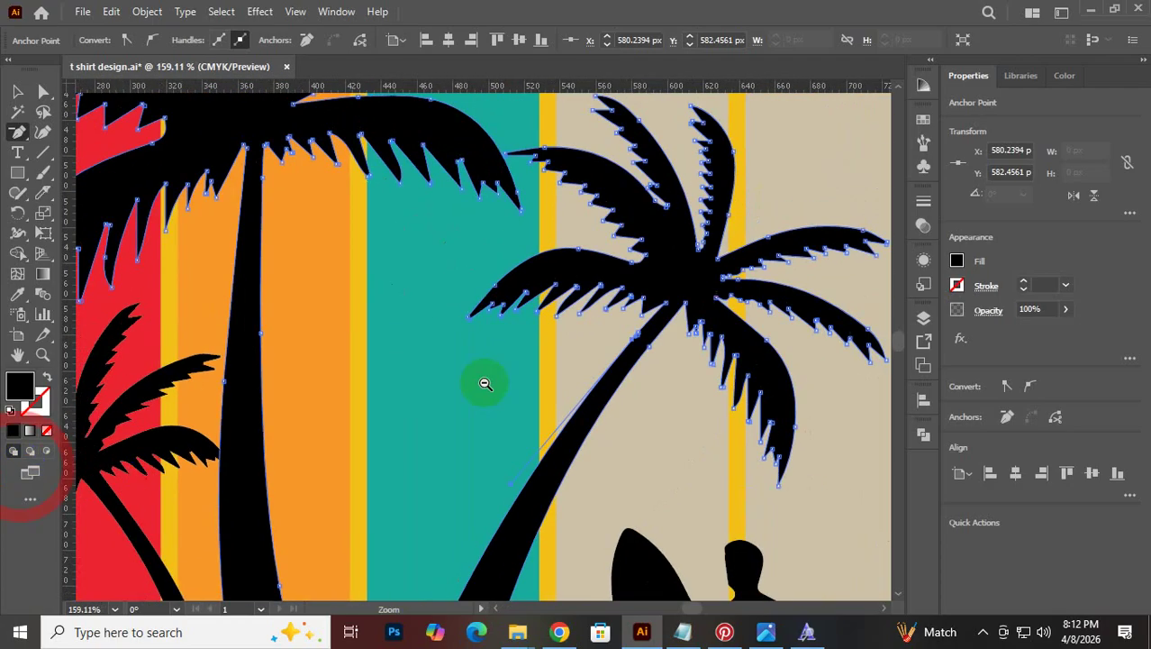
{"action": "left_click", "coordinate": [234, 402], "text": "alt"}
{"action": "key", "text": "ctrl+0"}
{"action": "left_click", "coordinate": [17, 91]}
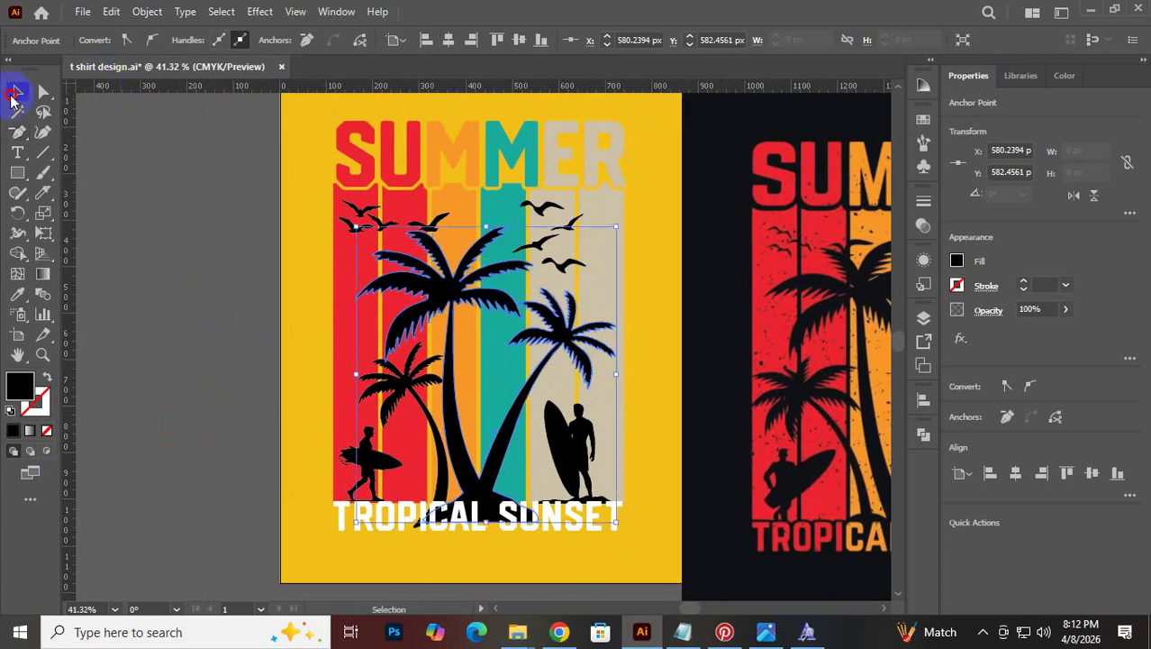
{"action": "left_click", "coordinate": [145, 236]}
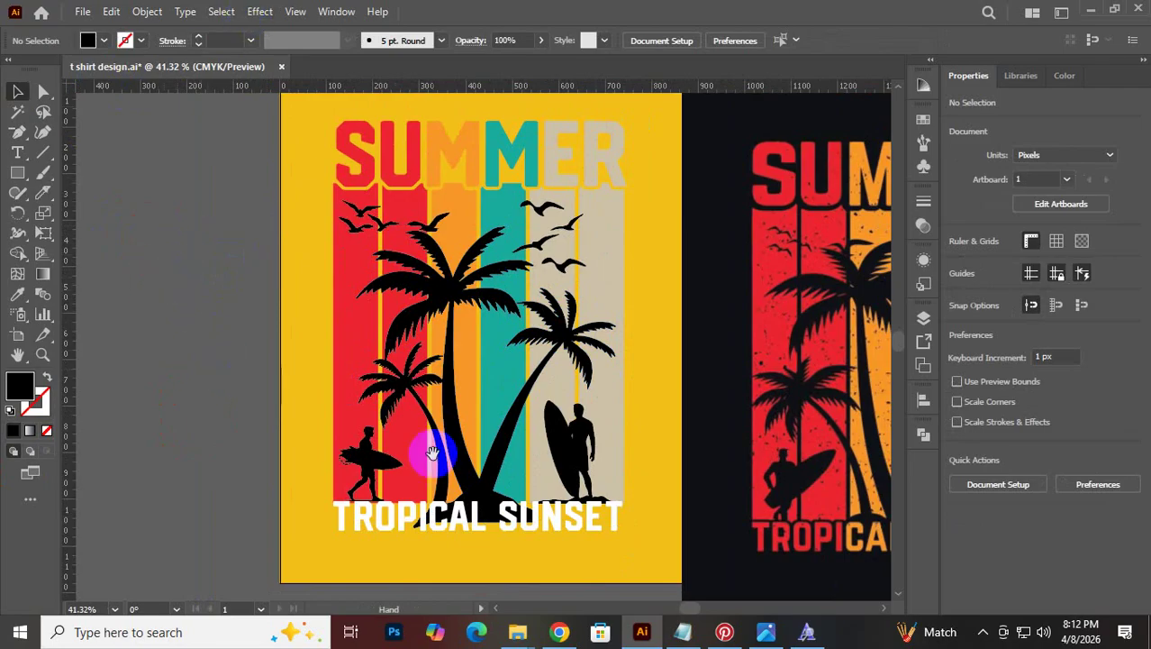
Compare the palm trees, birds and colour stripes of the artwork with the reference design
{"action": "left_click_drag", "start_coordinate": [432, 458], "coordinate": [386, 412]}
{"action": "left_click_drag", "start_coordinate": [423, 461], "coordinate": [425, 463]}
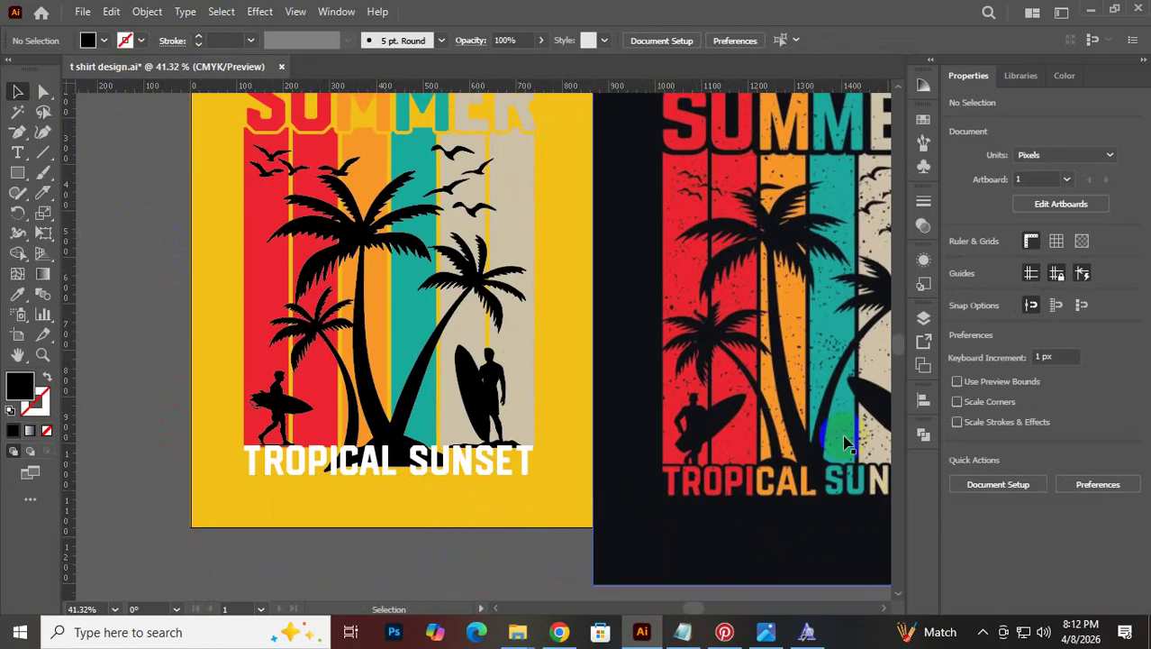
{"action": "left_click_drag", "start_coordinate": [838, 437], "coordinate": [769, 424]}
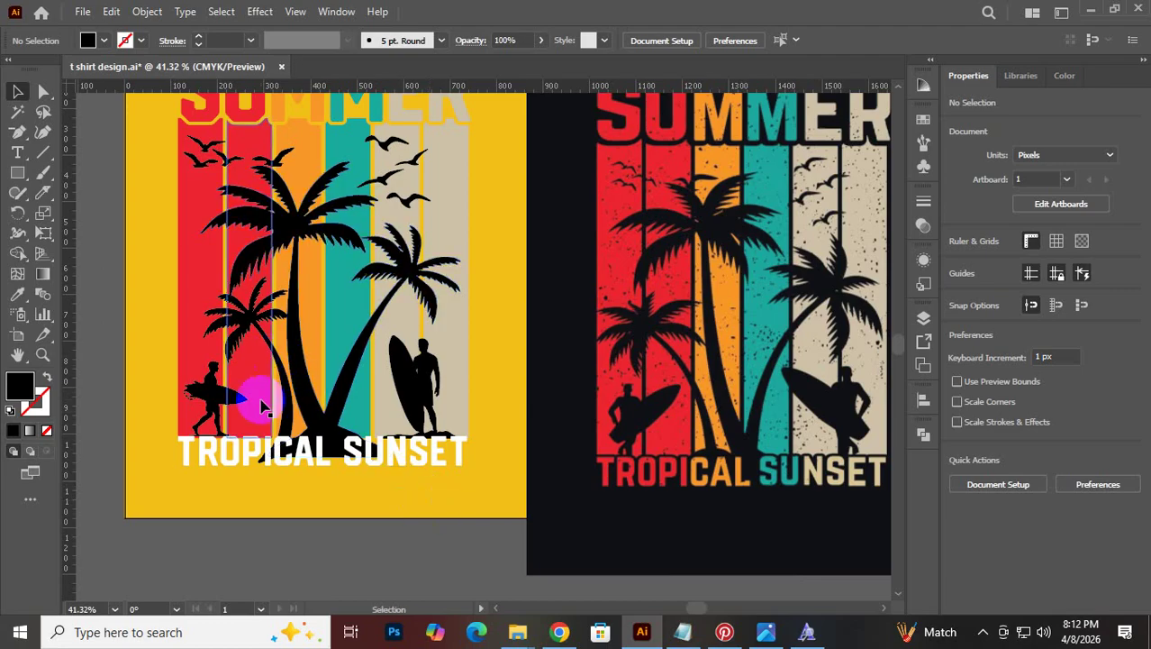
{"action": "key", "text": "space"}
{"action": "left_click", "coordinate": [221, 168], "text": "ctrl"}
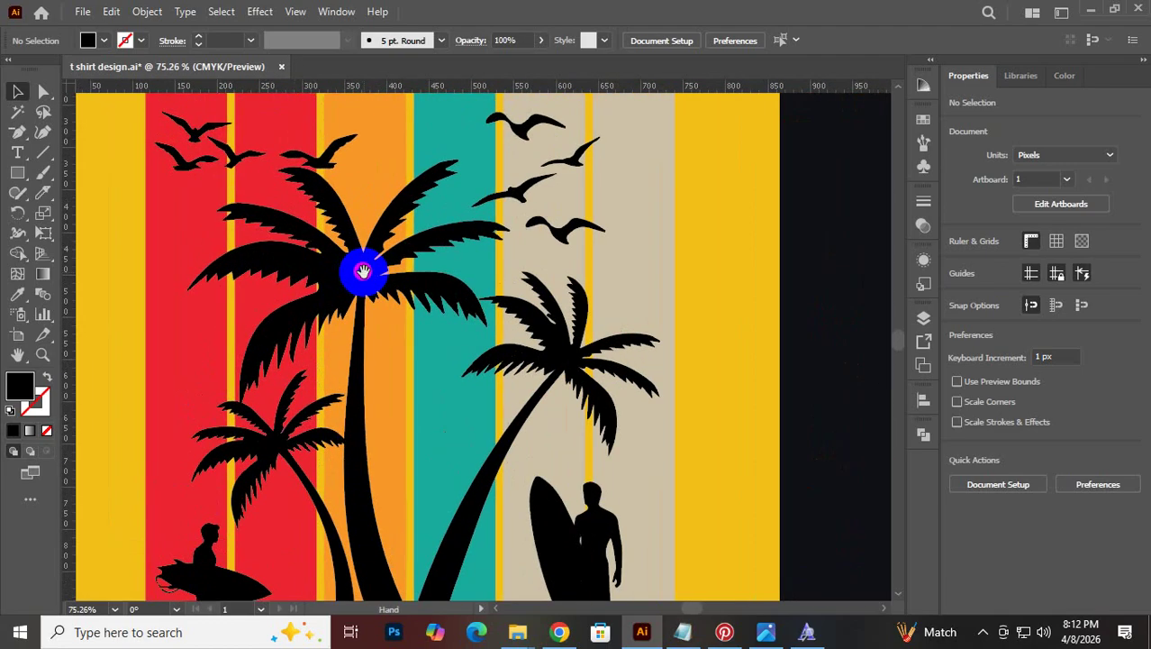
{"action": "left_click_drag", "start_coordinate": [360, 226], "coordinate": [356, 352]}
{"action": "left_click_drag", "start_coordinate": [487, 406], "coordinate": [234, 463]}
{"action": "left_click_drag", "start_coordinate": [444, 455], "coordinate": [438, 405]}
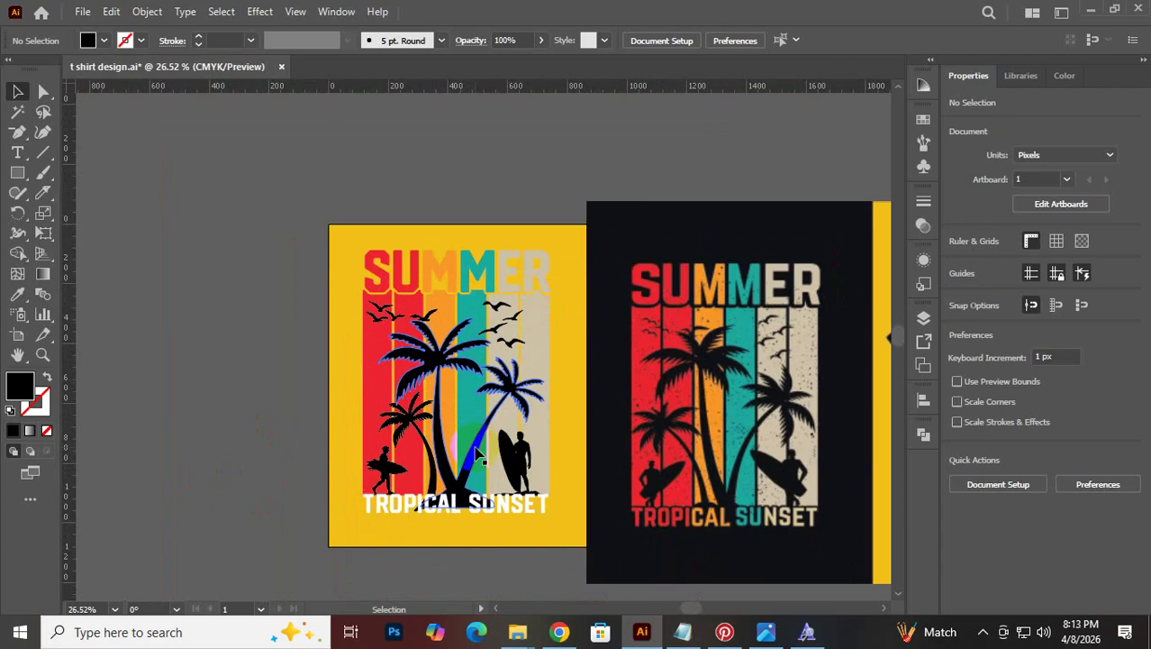
{"action": "left_click_drag", "start_coordinate": [425, 299], "coordinate": [483, 380]}
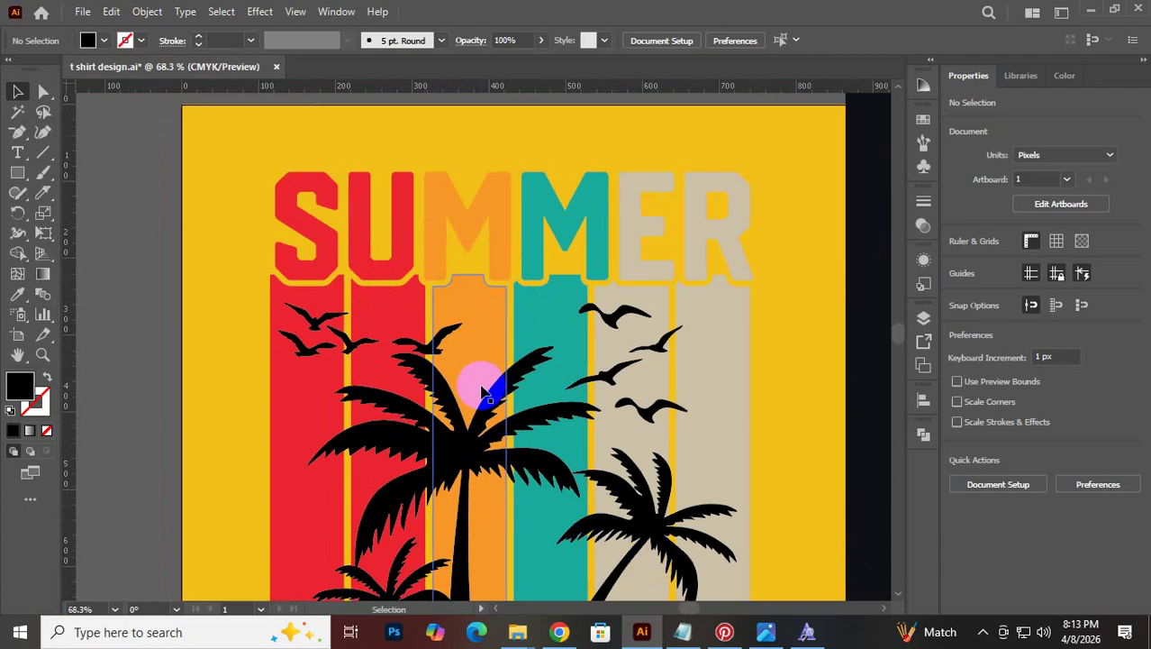
Select the colour stripes with all the birds and cut the two leftmost birds out of the first red stripe using Shape Builder
{"action": "left_click_drag", "start_coordinate": [559, 438], "coordinate": [365, 462]}
{"action": "left_click_drag", "start_coordinate": [424, 244], "coordinate": [382, 301]}
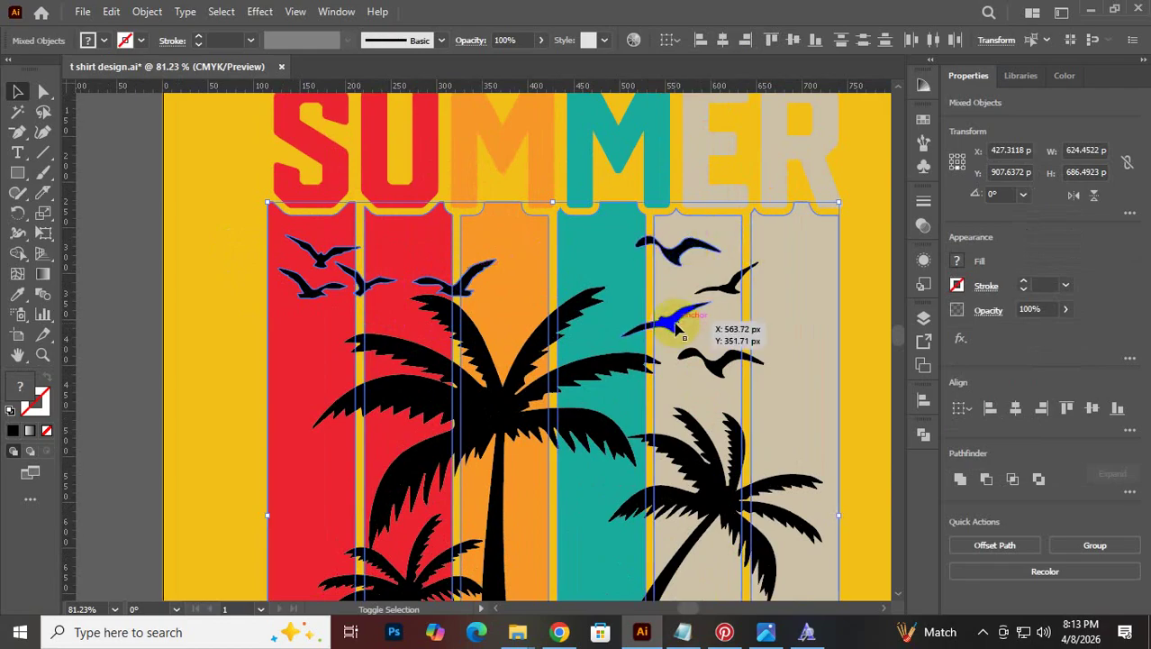
{"action": "left_click_drag", "start_coordinate": [707, 356], "coordinate": [734, 287]}
{"action": "left_click", "coordinate": [42, 255]}
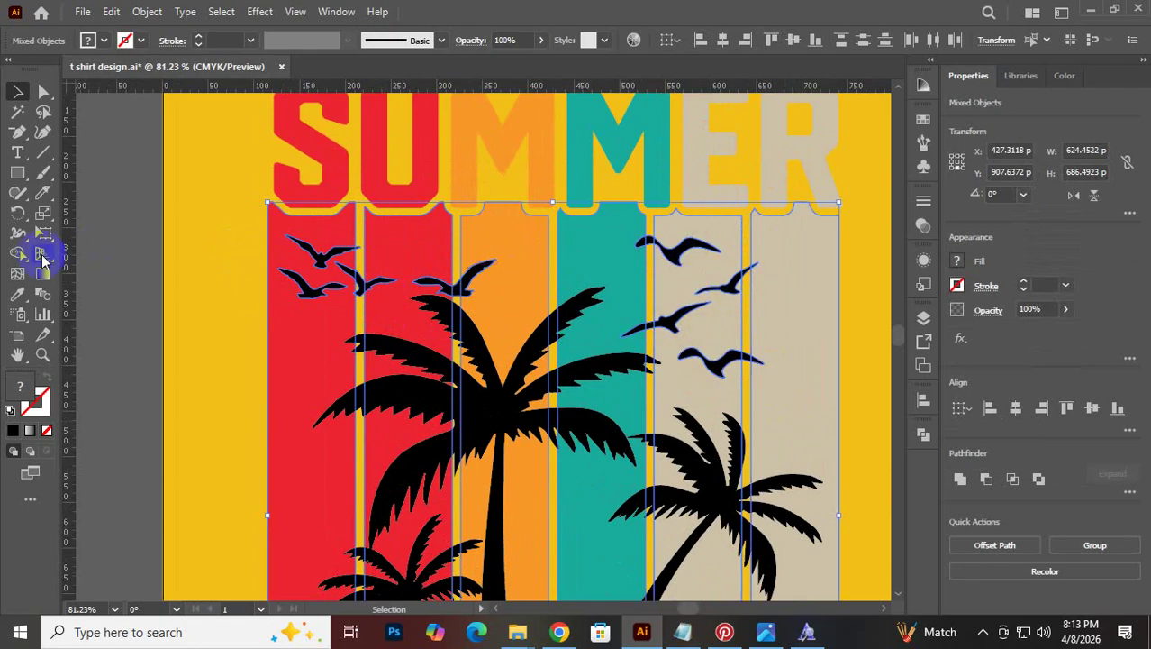
{"action": "left_click", "coordinate": [329, 256]}
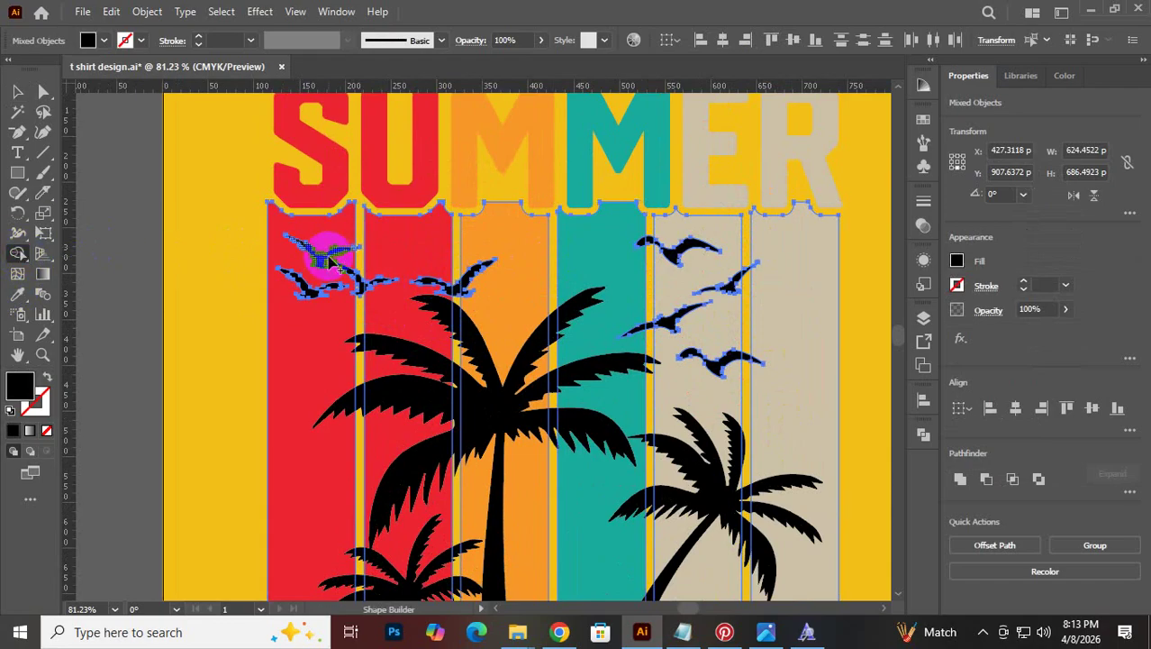
{"action": "mouse_move", "coordinate": [321, 266]}
{"action": "left_mouse_down"}
{"action": "mouse_move", "coordinate": [307, 307]}
{"action": "mouse_move", "coordinate": [362, 291]}
{"action": "mouse_move", "coordinate": [313, 275]}
{"action": "left_mouse_up"}
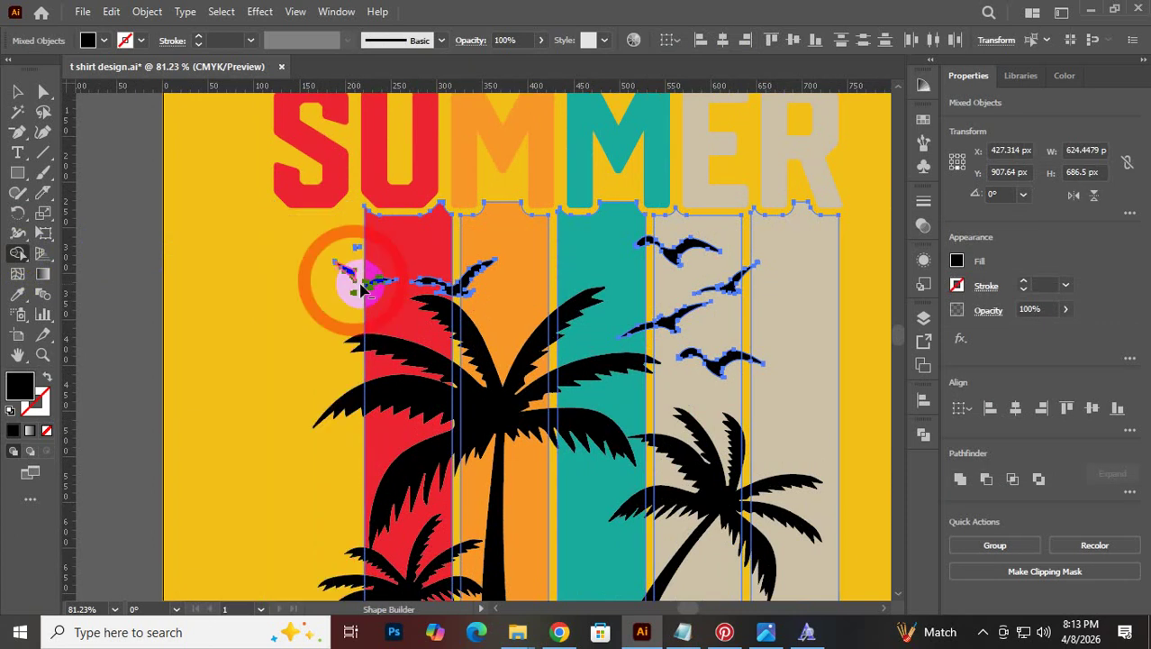
{"action": "left_click", "coordinate": [386, 293]}
{"action": "scroll", "coordinate": [383, 286], "scroll_direction": "up", "scroll_amount": 4}
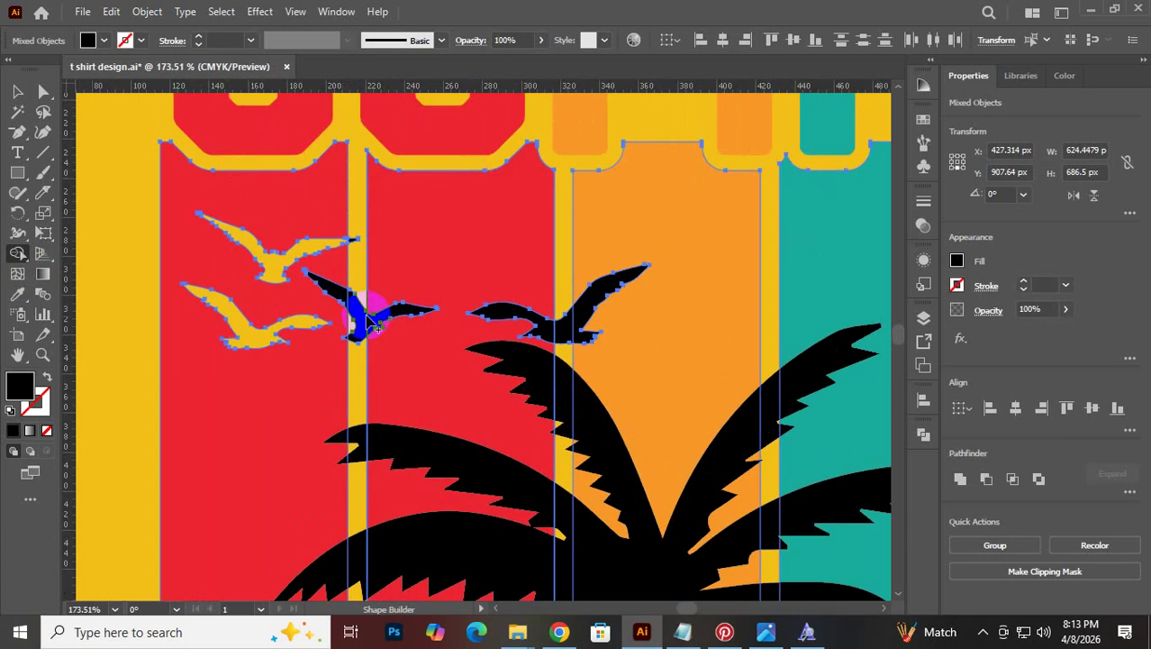
Cut the two birds that cross the red and orange stripe gaps out of the artwork with Shape Builder
{"action": "left_click_drag", "start_coordinate": [352, 299], "coordinate": [358, 308]}
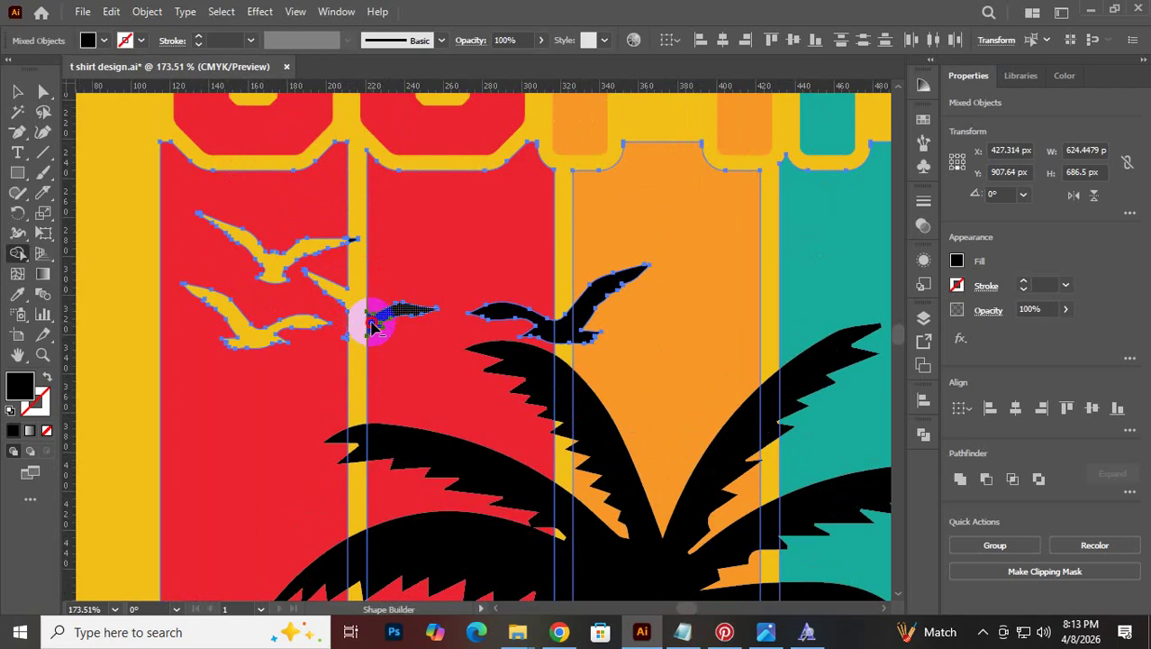
{"action": "left_click_drag", "start_coordinate": [491, 318], "coordinate": [563, 333]}
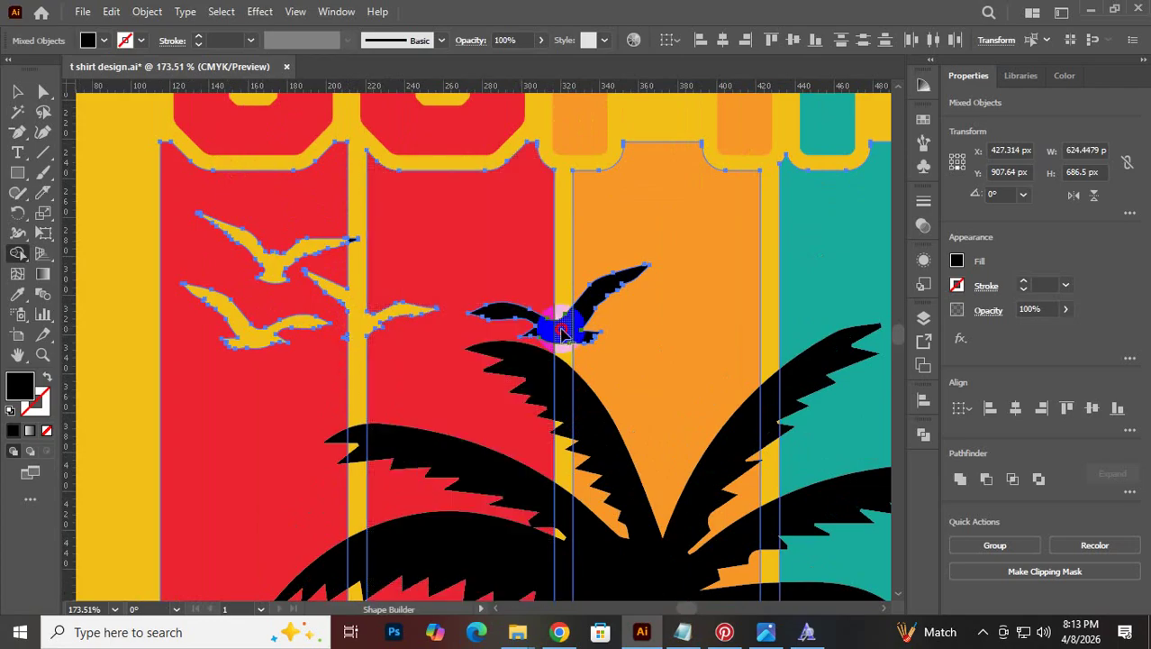
{"action": "left_click", "coordinate": [562, 330], "text": "alt"}
{"action": "left_click", "coordinate": [547, 328], "text": "alt"}
{"action": "left_click", "coordinate": [578, 316], "text": "alt"}
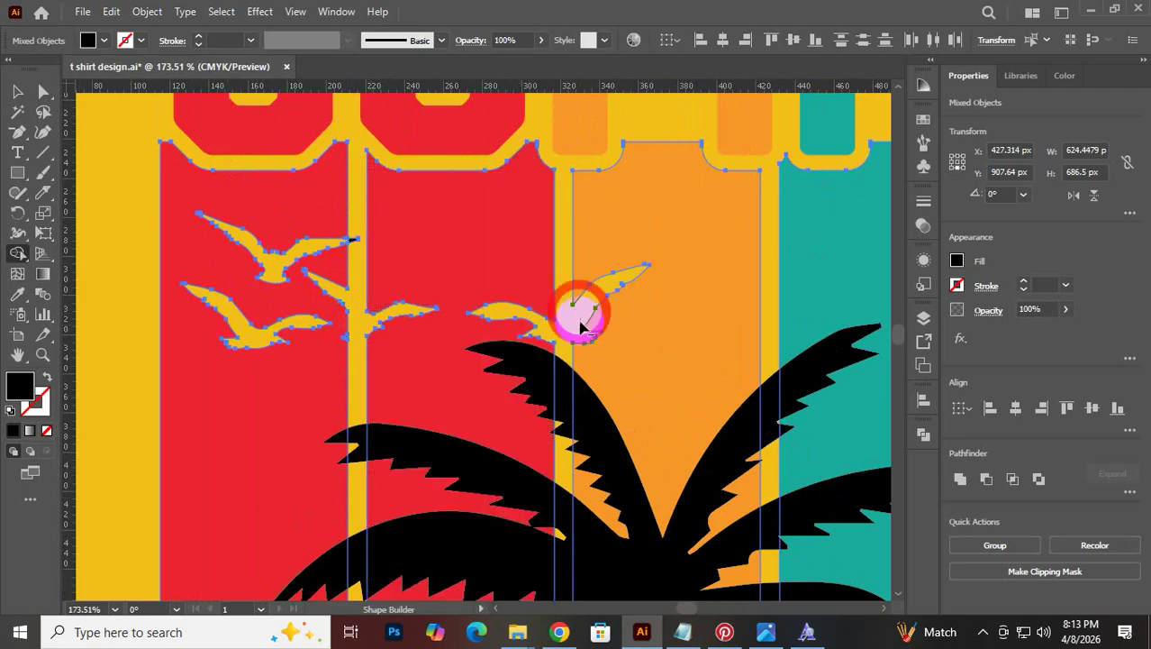
Remove the leftover black wing-tip and tail fragments beside the gap between the two red stripes
{"action": "left_click_drag", "start_coordinate": [432, 287], "coordinate": [585, 395]}
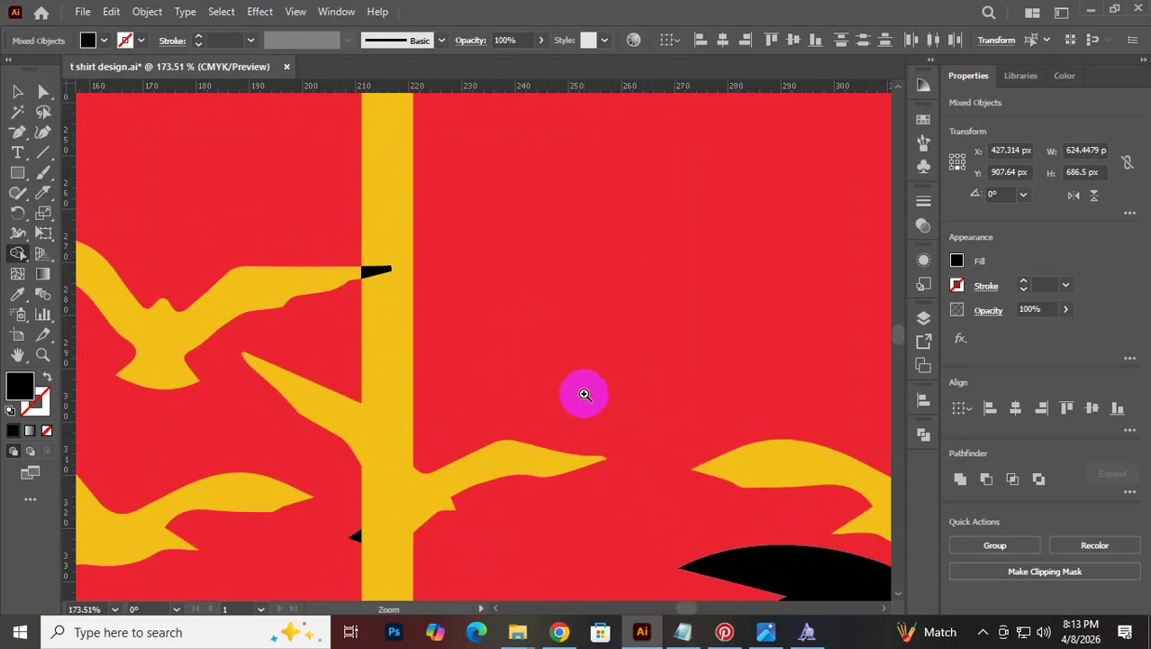
{"action": "left_click", "coordinate": [377, 272], "text": "alt"}
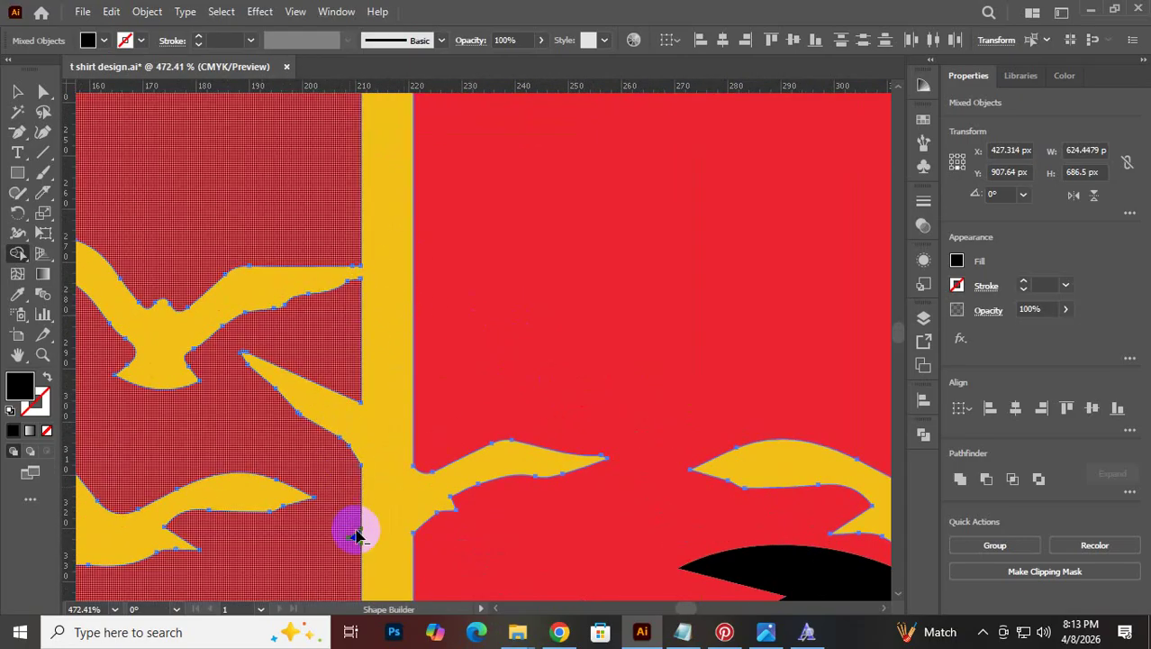
{"action": "left_click", "coordinate": [386, 537]}
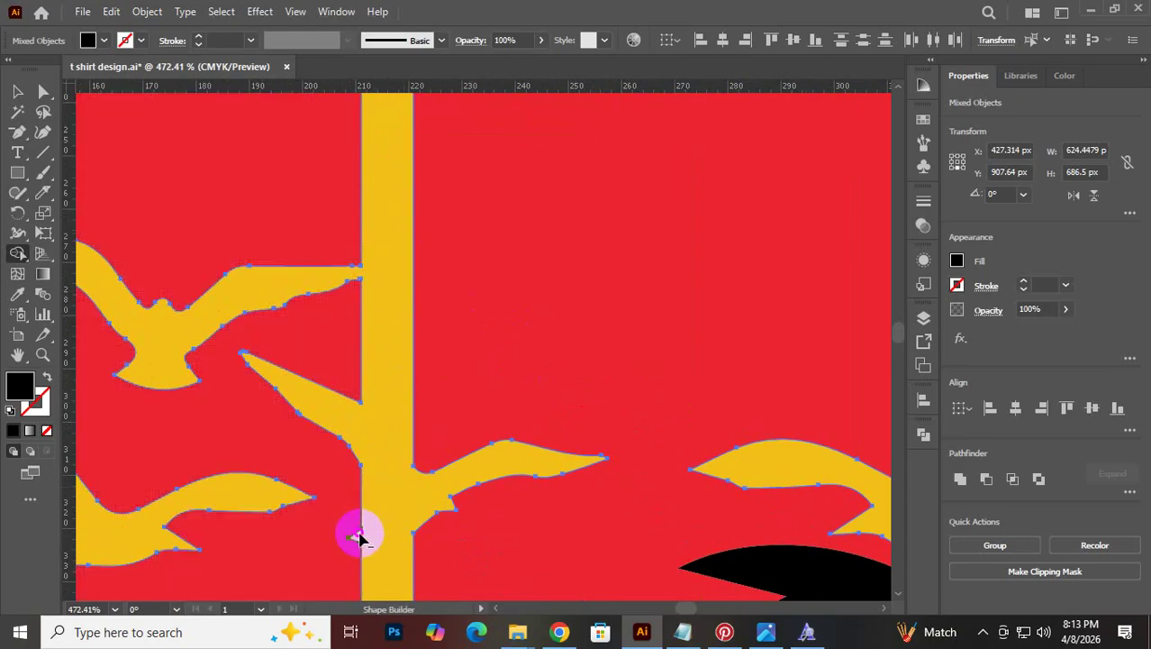
Cut the uppermost bird that spans the teal and beige stripes out of the artwork with Shape Builder
{"action": "scroll", "coordinate": [673, 407], "scroll_direction": "down", "scroll_amount": 5, "text": "alt"}
{"action": "left_click_drag", "start_coordinate": [425, 462], "coordinate": [106, 365]}
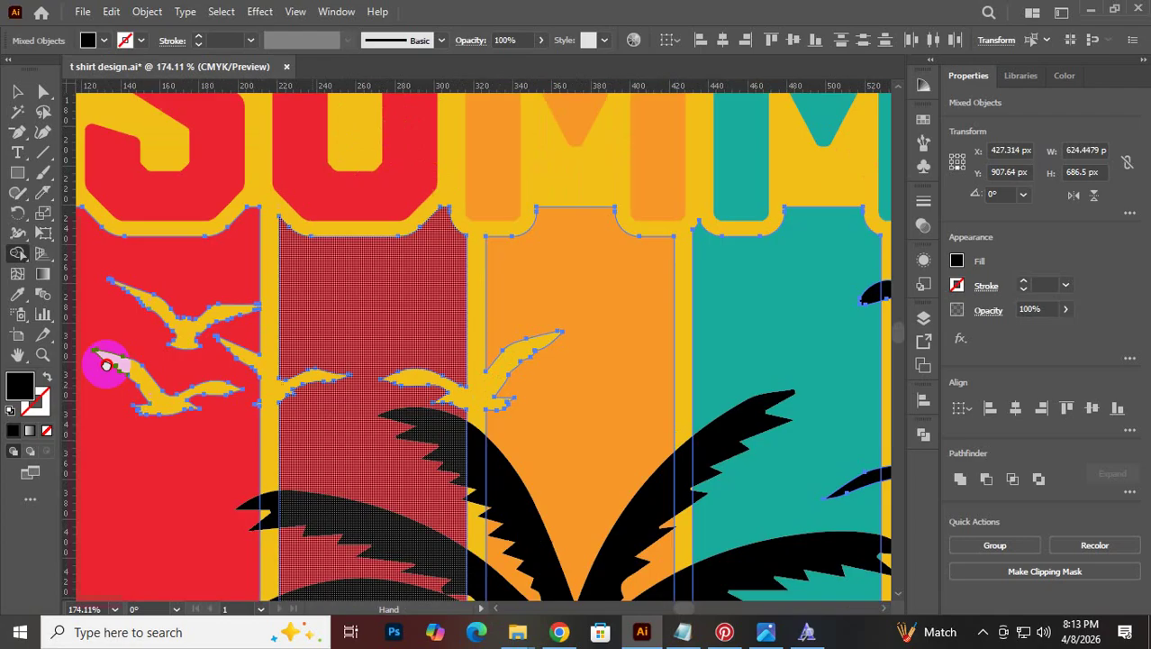
{"action": "left_click_drag", "start_coordinate": [618, 368], "coordinate": [393, 368]}
{"action": "scroll", "coordinate": [380, 334], "scroll_direction": "right", "scroll_amount": 4}
{"action": "scroll", "coordinate": [604, 360], "scroll_direction": "up", "scroll_amount": 3}
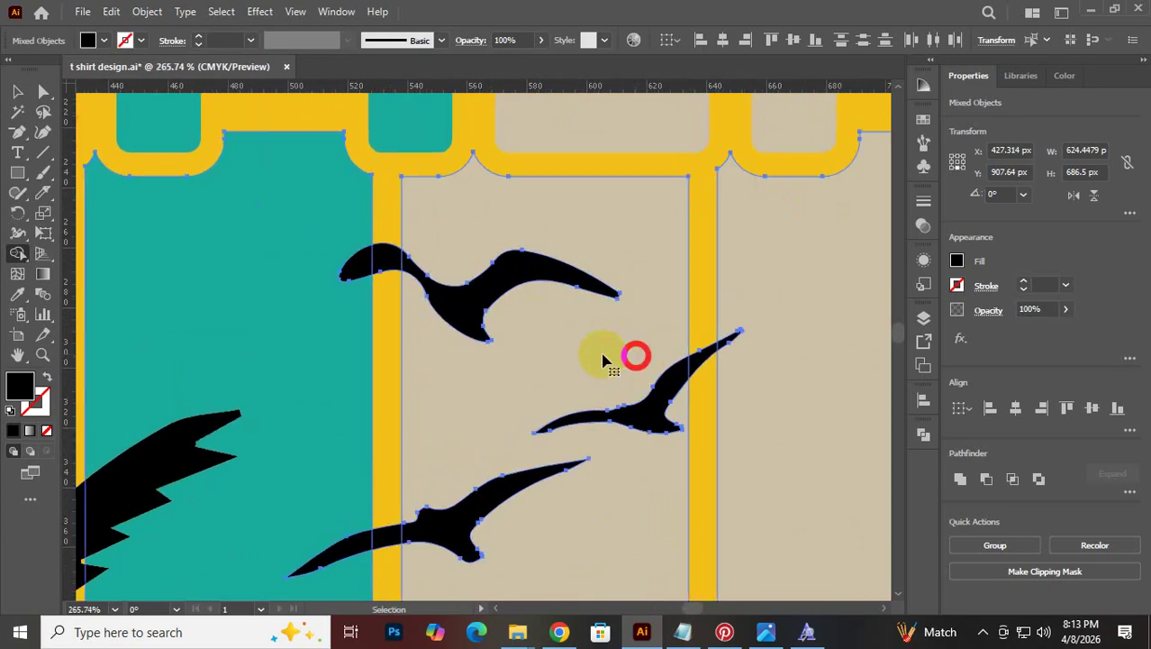
{"action": "left_click", "coordinate": [370, 266], "text": "alt"}
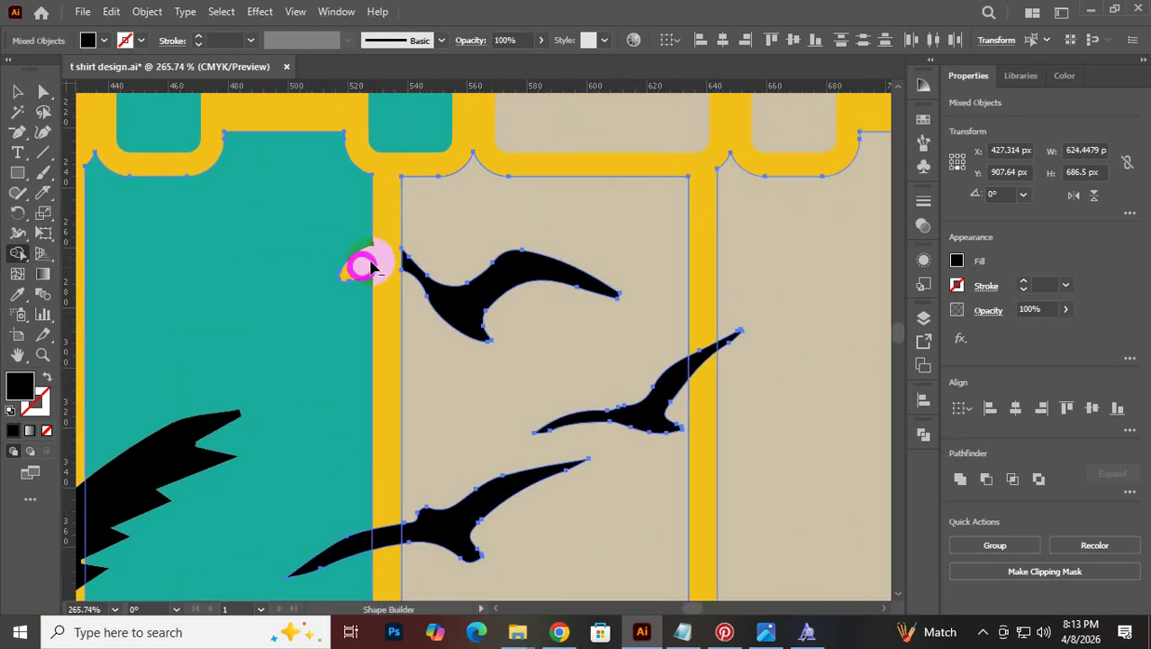
{"action": "left_click_drag", "start_coordinate": [397, 261], "coordinate": [423, 272]}
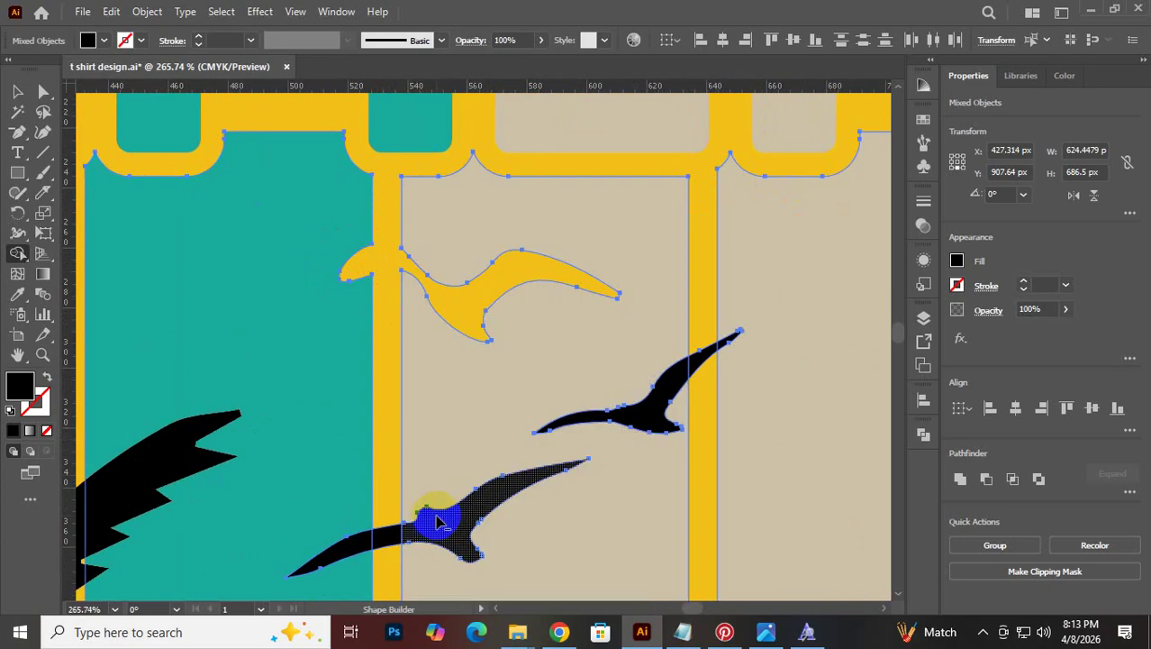
Cut the three remaining birds out of the teal and beige stripes with Shape Builder, and deselect the stripes
{"action": "mouse_move", "coordinate": [401, 538]}
{"action": "left_mouse_down"}
{"action": "mouse_move", "coordinate": [356, 543]}
{"action": "mouse_move", "coordinate": [447, 533]}
{"action": "left_mouse_up"}
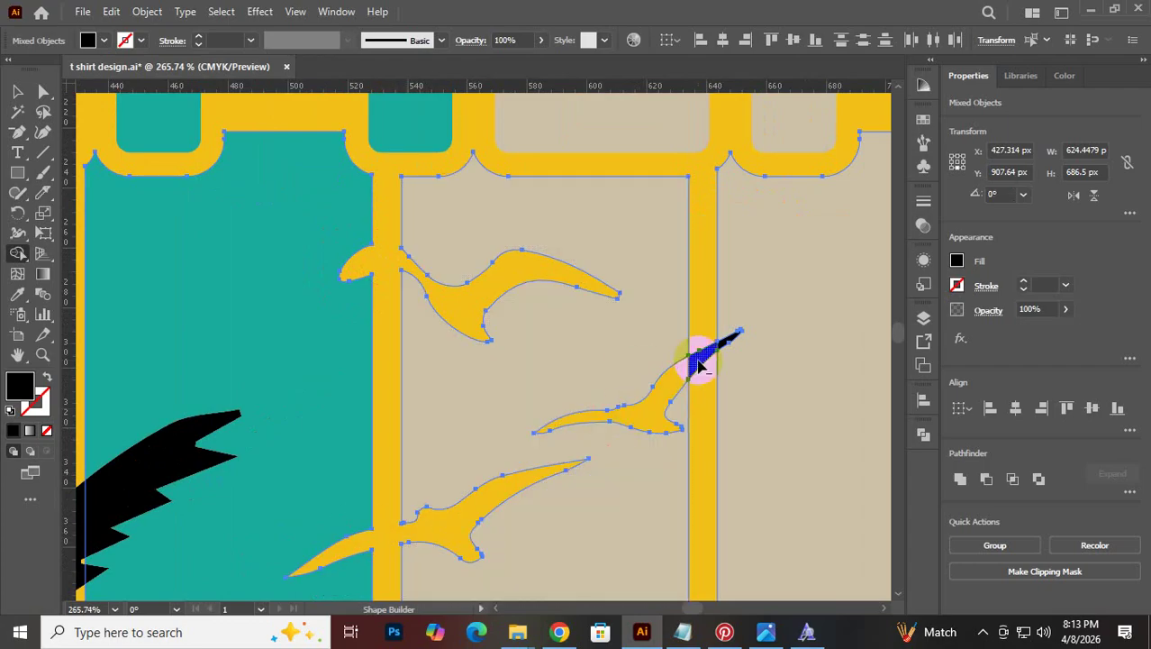
{"action": "left_click_drag", "start_coordinate": [692, 376], "coordinate": [706, 362]}
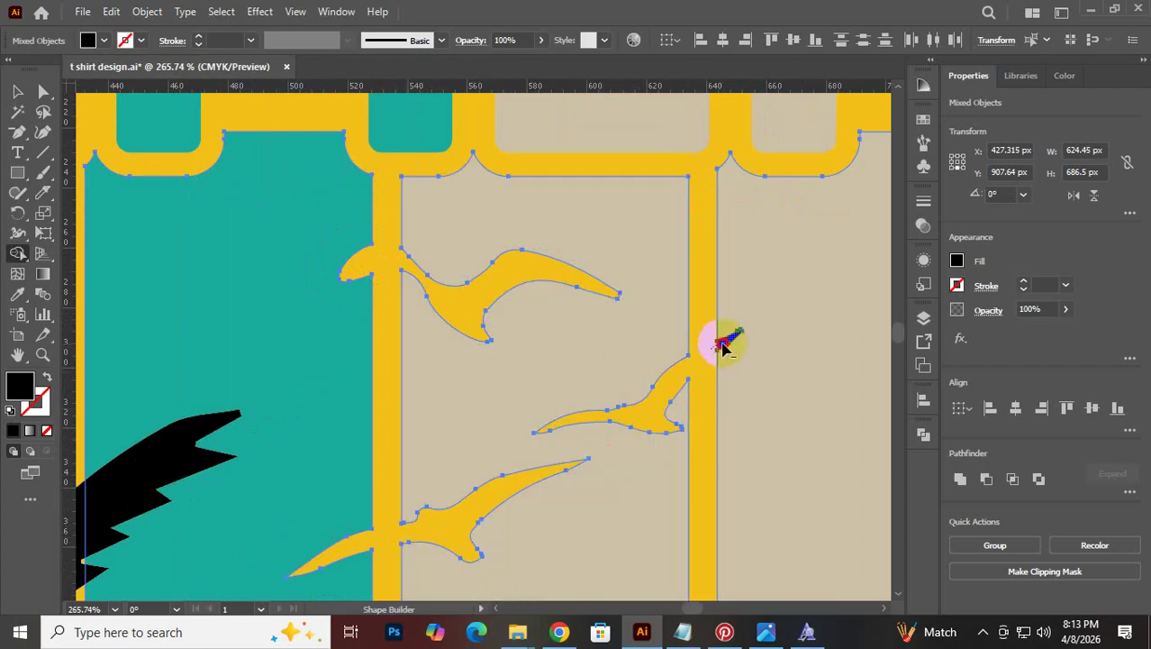
{"action": "left_click_drag", "start_coordinate": [725, 567], "coordinate": [423, 349]}
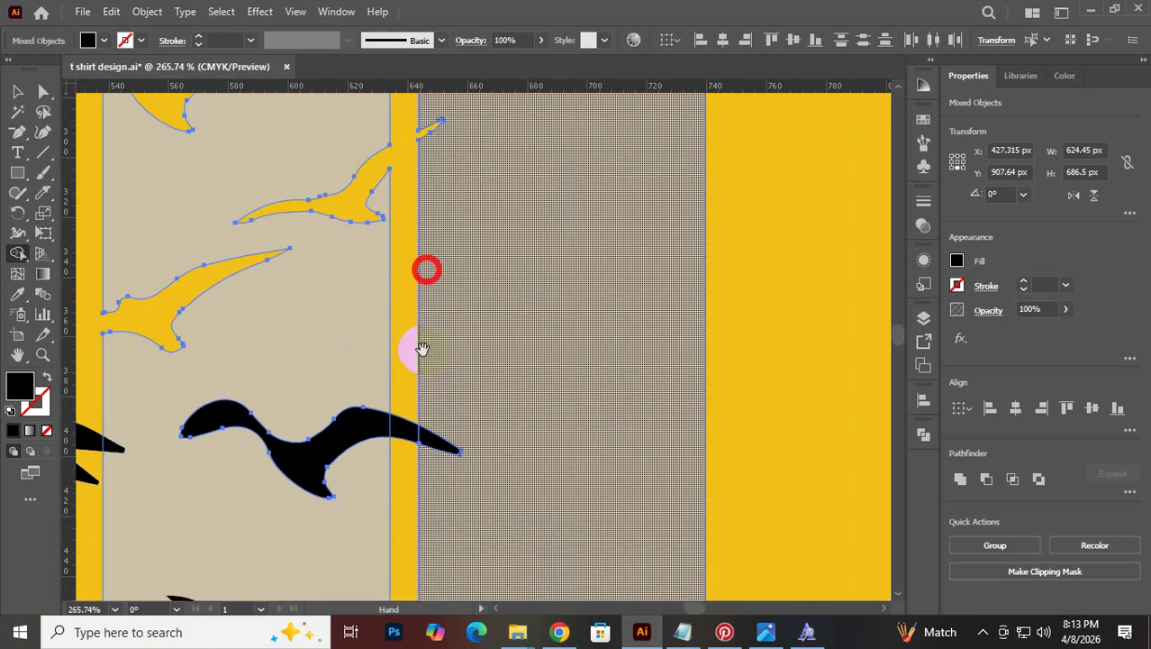
{"action": "mouse_move", "coordinate": [305, 461]}
{"action": "left_mouse_down"}
{"action": "mouse_move", "coordinate": [365, 443]}
{"action": "mouse_move", "coordinate": [411, 458]}
{"action": "mouse_move", "coordinate": [758, 411]}
{"action": "mouse_move", "coordinate": [330, 511]}
{"action": "mouse_move", "coordinate": [266, 564]}
{"action": "left_mouse_up"}
{"action": "left_click_drag", "start_coordinate": [473, 397], "coordinate": [136, 504]}
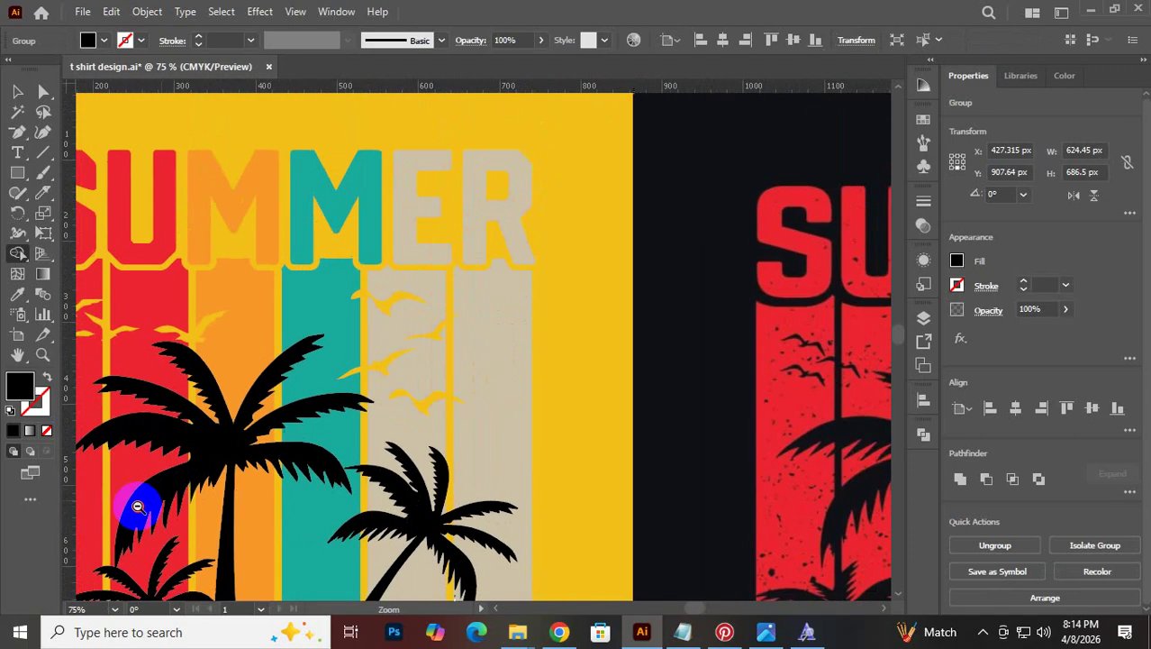
{"action": "left_click_drag", "start_coordinate": [393, 404], "coordinate": [216, 485]}
{"action": "left_click", "coordinate": [14, 90]}
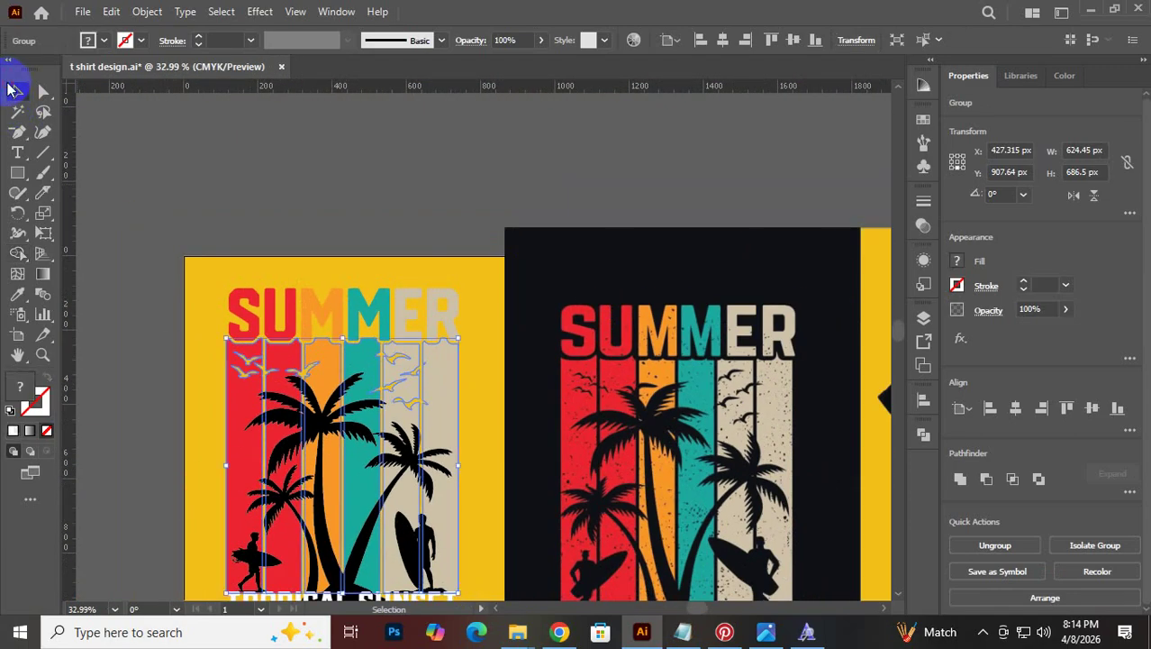
{"action": "left_click", "coordinate": [286, 189]}
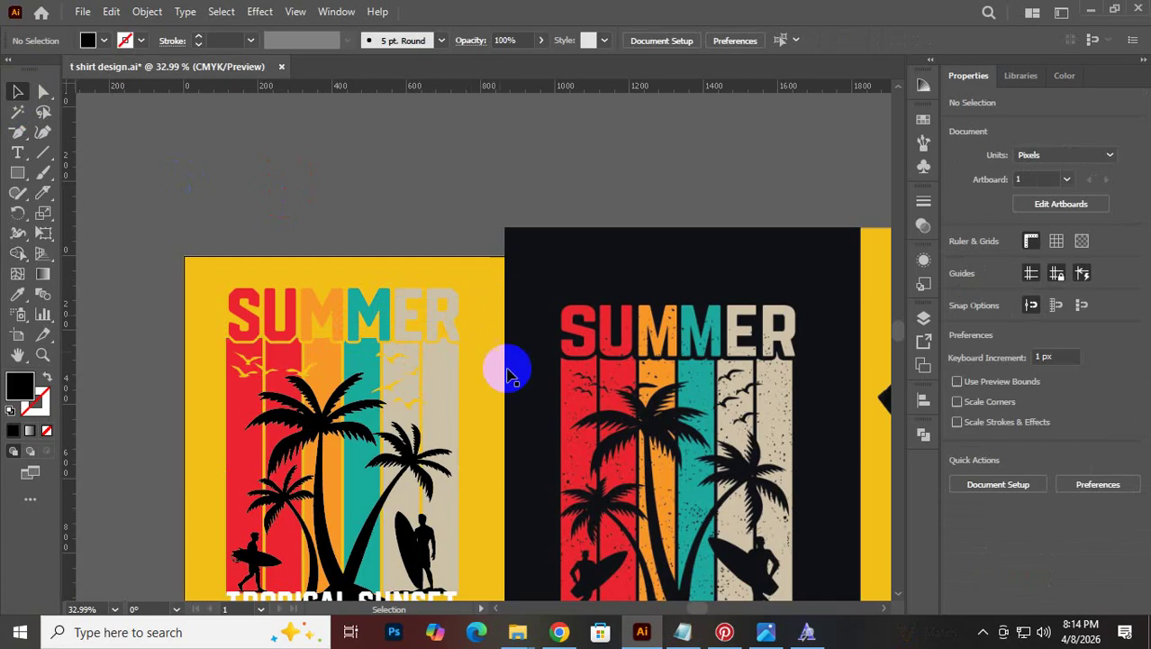
{"action": "scroll", "coordinate": [540, 431], "scroll_direction": "down", "scroll_amount": 2}
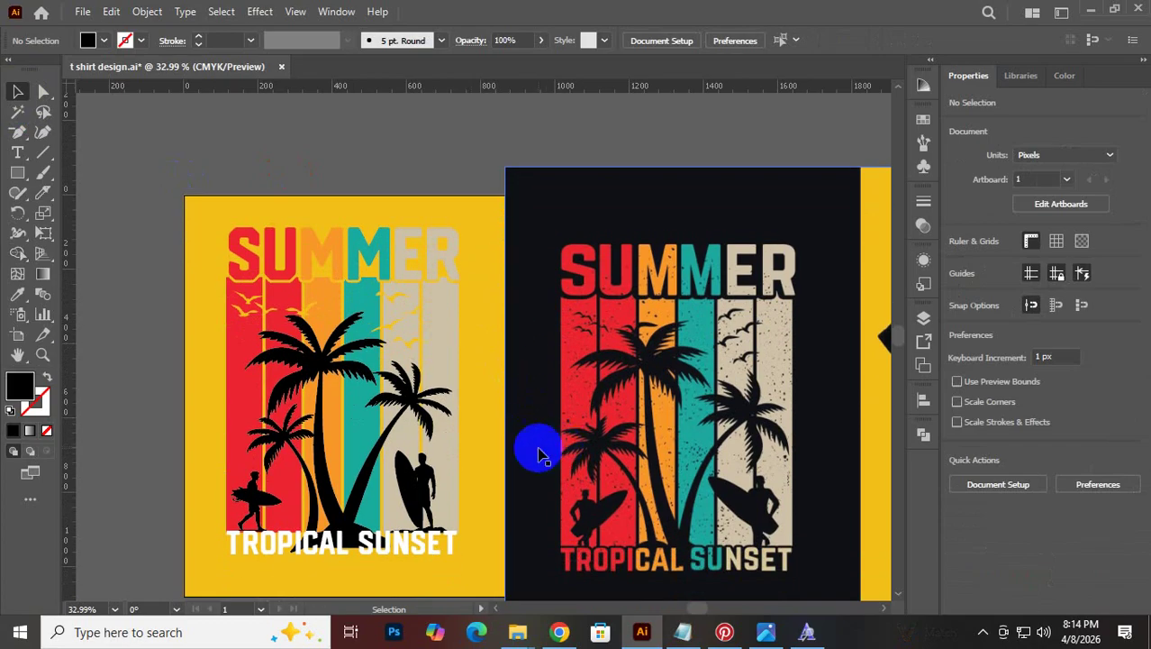
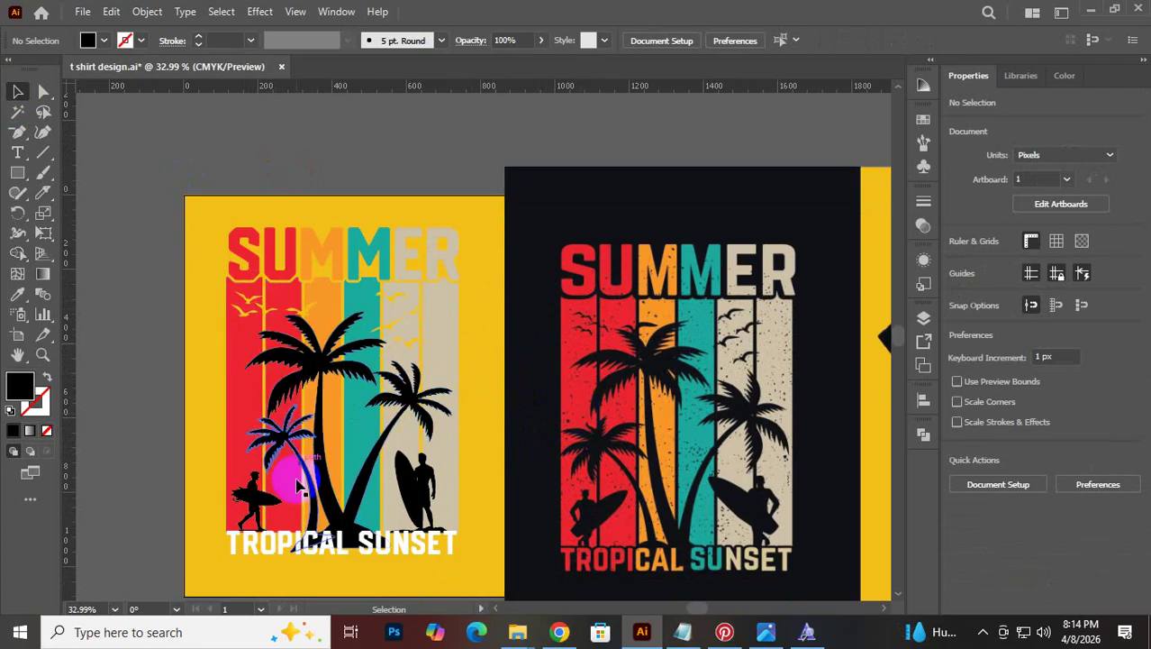
{"action": "key", "text": "space"}
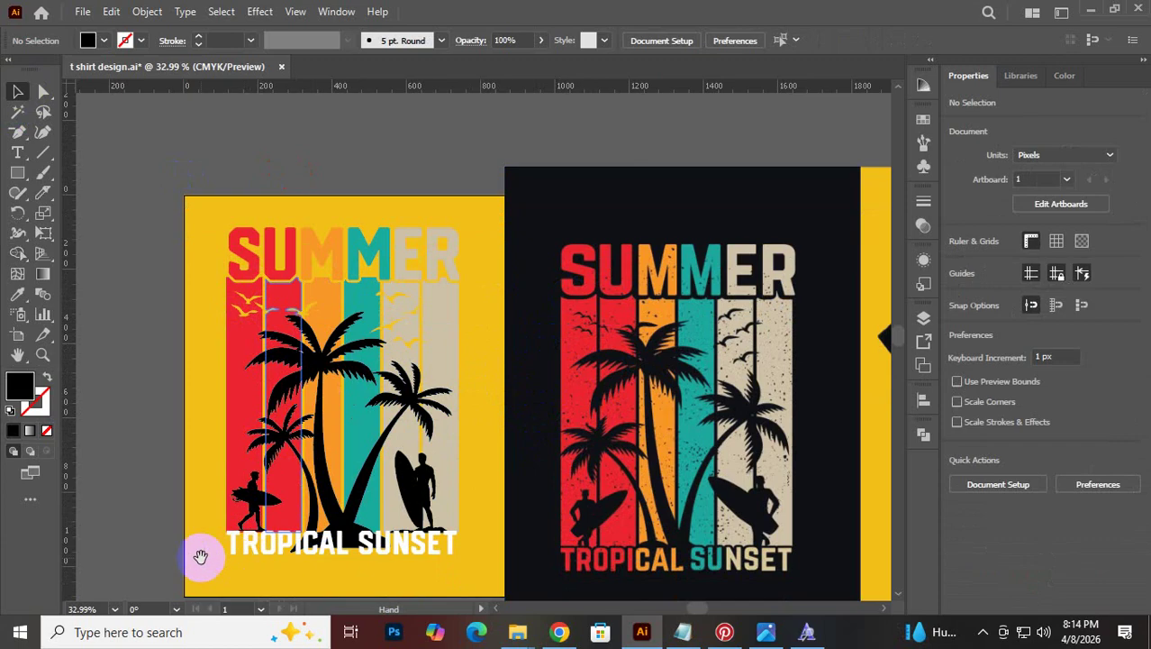
{"action": "left_click", "coordinate": [194, 248]}
{"action": "left_click", "coordinate": [160, 199]}
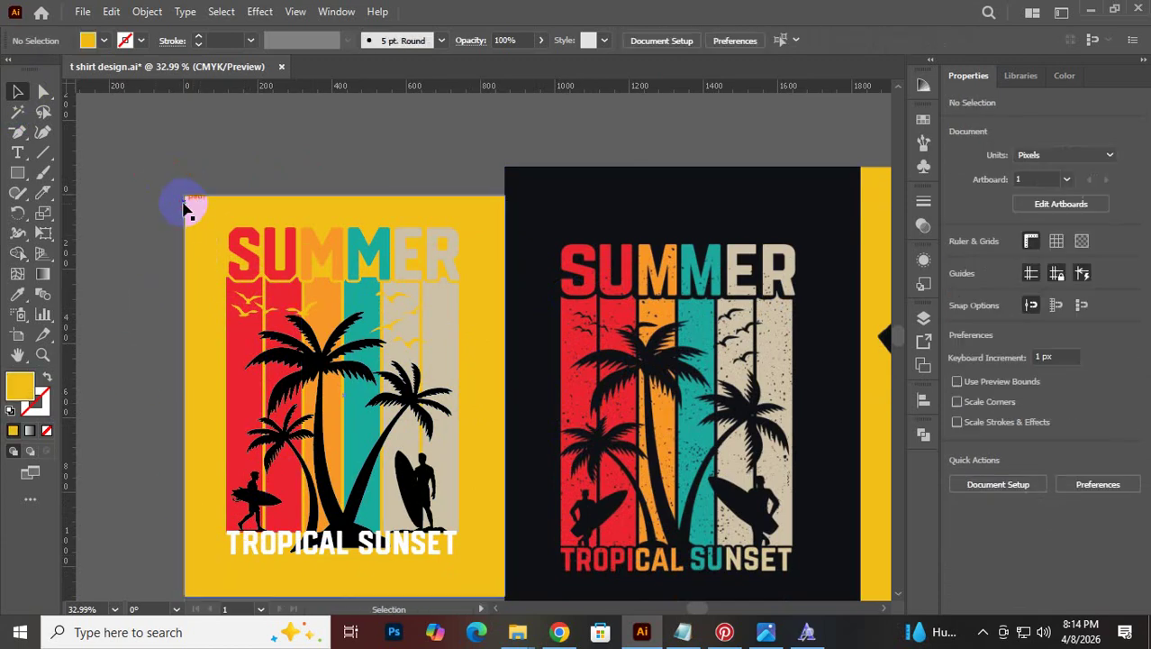
Recolour the yellow background rectangle with the near-black sampled from the reference design's background, and deselect it
{"action": "left_click", "coordinate": [185, 204]}
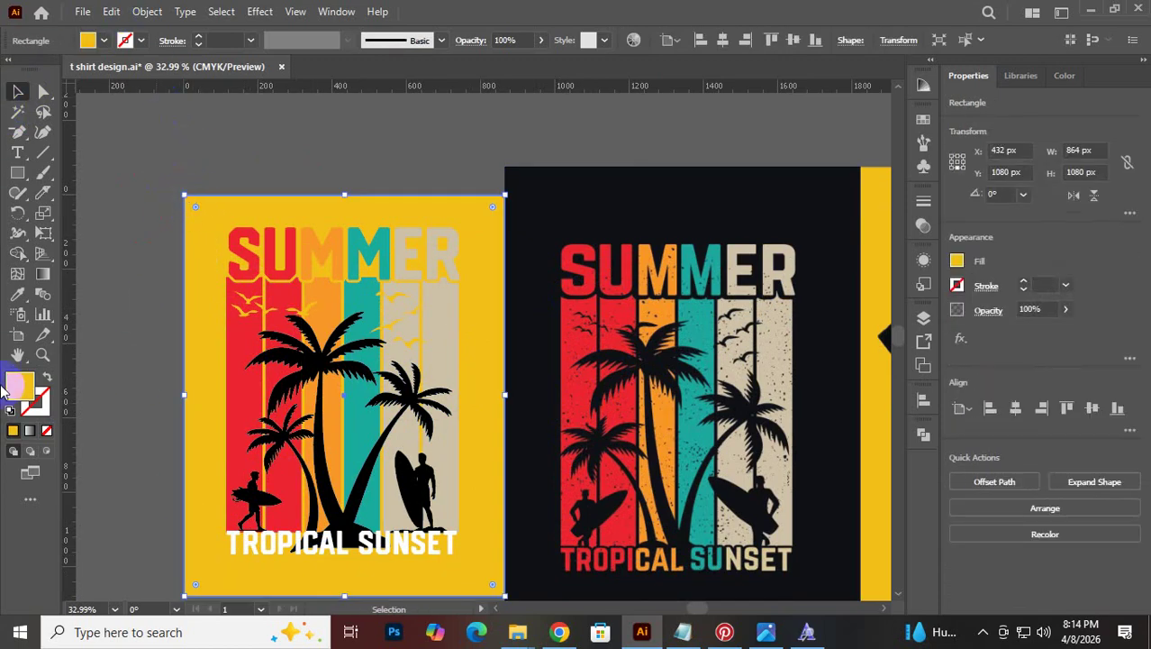
{"action": "double_click", "coordinate": [18, 296]}
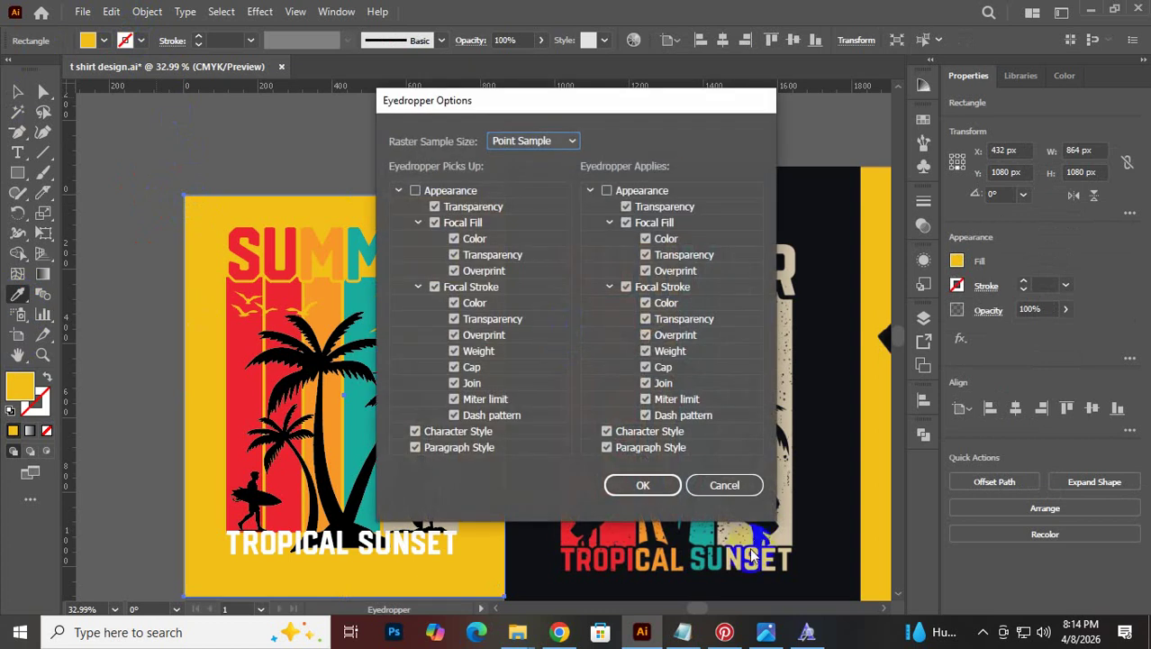
{"action": "left_click", "coordinate": [726, 484]}
{"action": "left_click", "coordinate": [529, 429]}
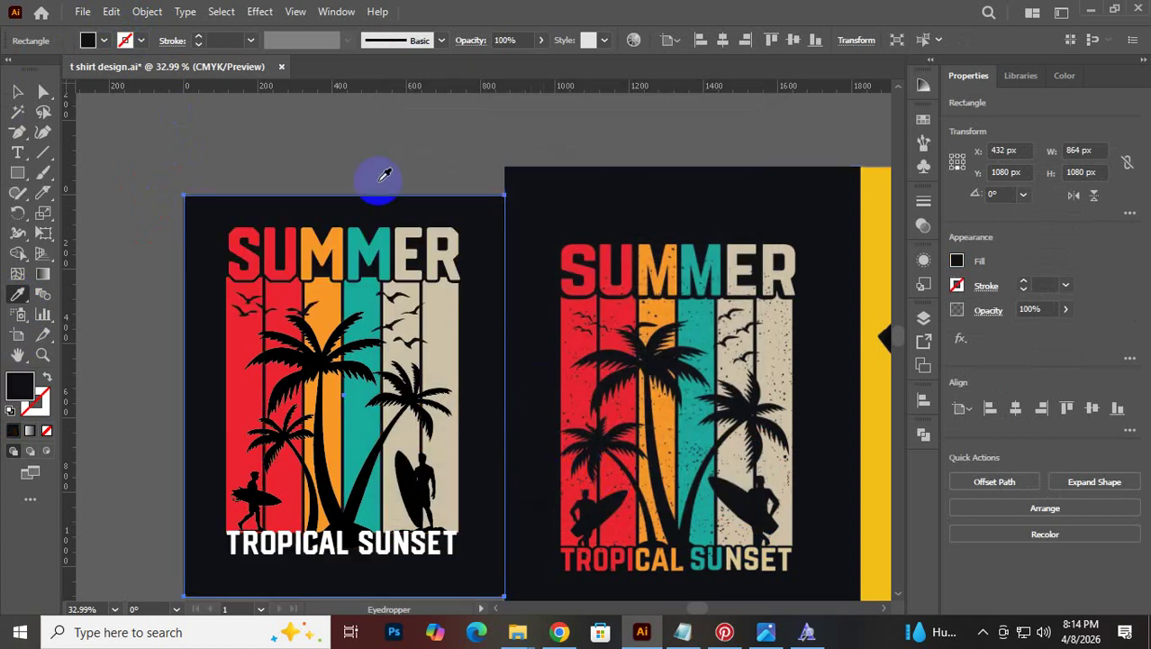
{"action": "left_click", "coordinate": [18, 90]}
{"action": "left_click", "coordinate": [177, 160]}
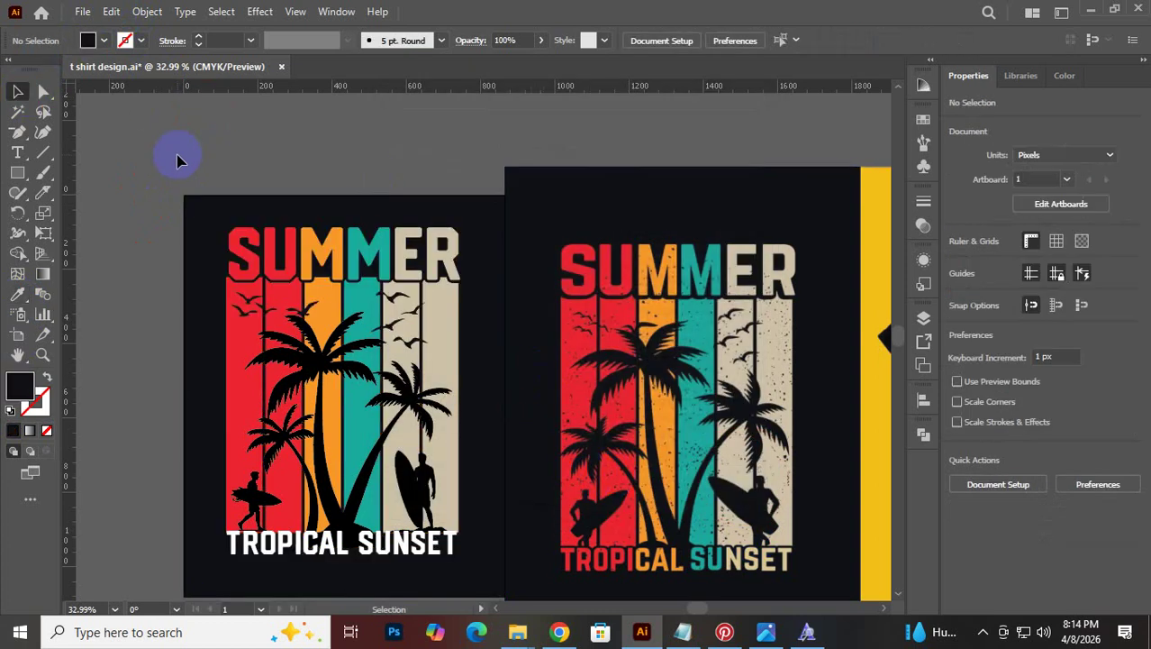
{"action": "left_click", "coordinate": [190, 230]}
{"action": "left_click", "coordinate": [527, 270]}
{"action": "key", "text": "ctrl+shift+a"}
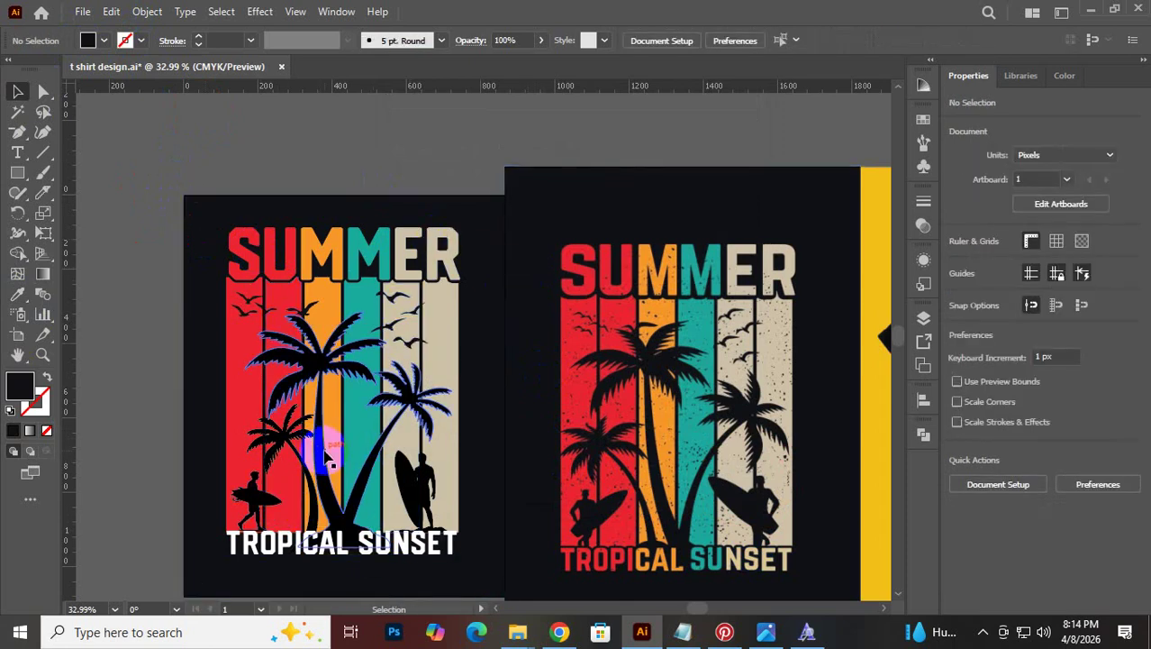
Group the large palm pair with the small palm in the stripe artwork
{"action": "key", "text": "space"}
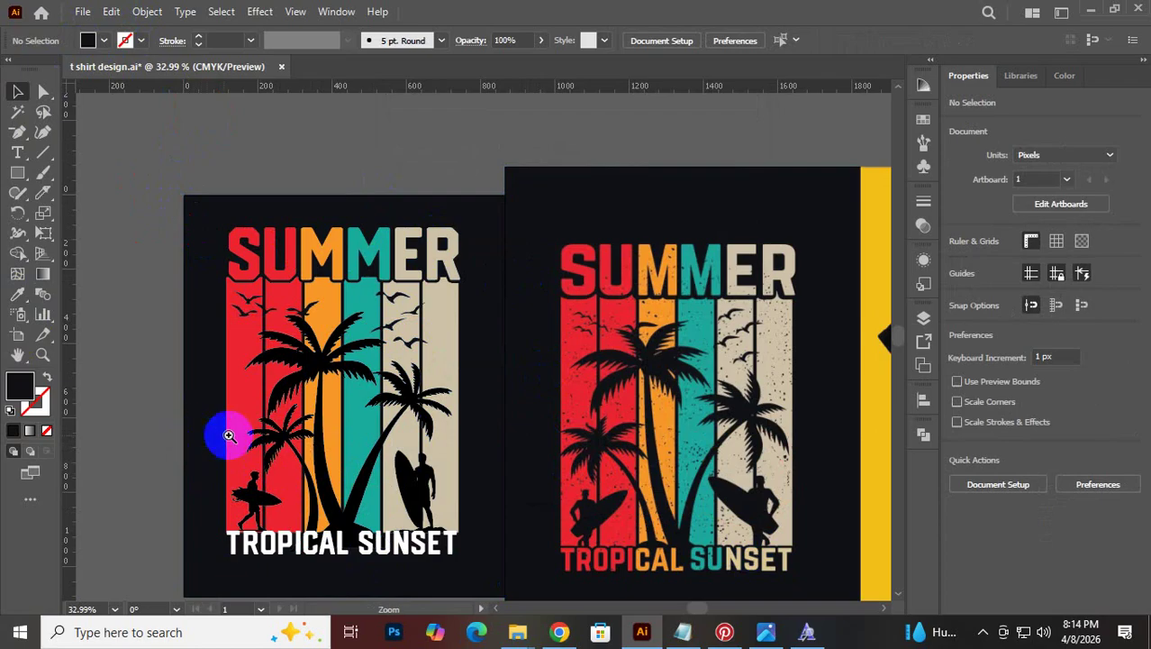
{"action": "left_click", "coordinate": [317, 422]}
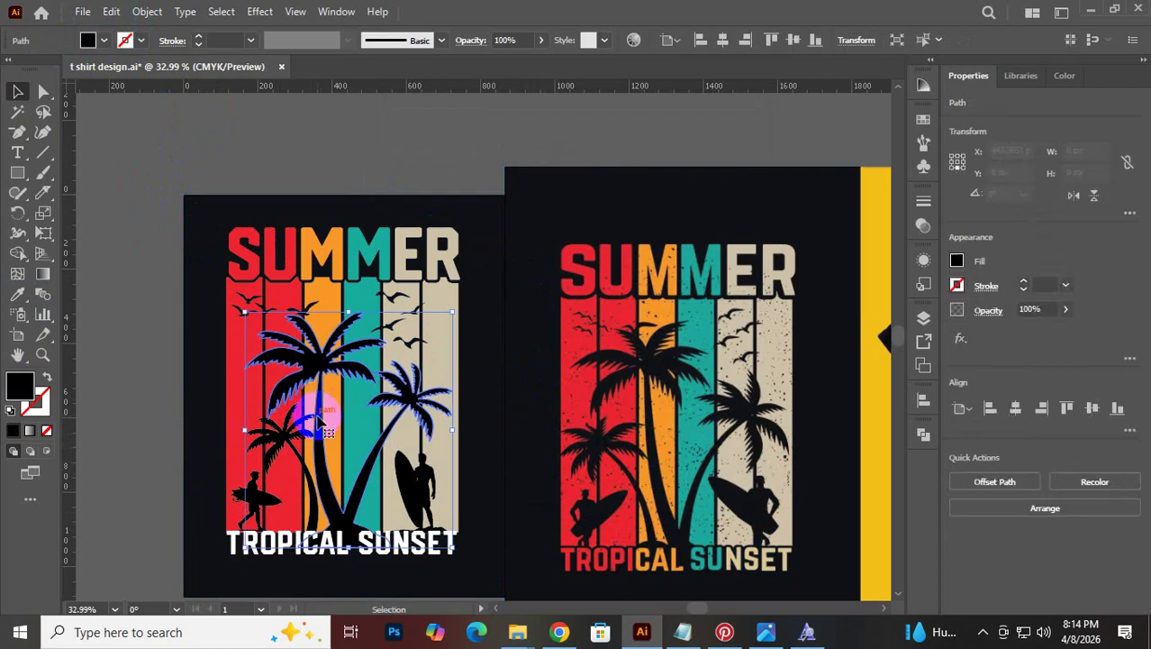
{"action": "left_click", "coordinate": [290, 448], "text": "shift"}
{"action": "key", "text": "ctrl+g"}
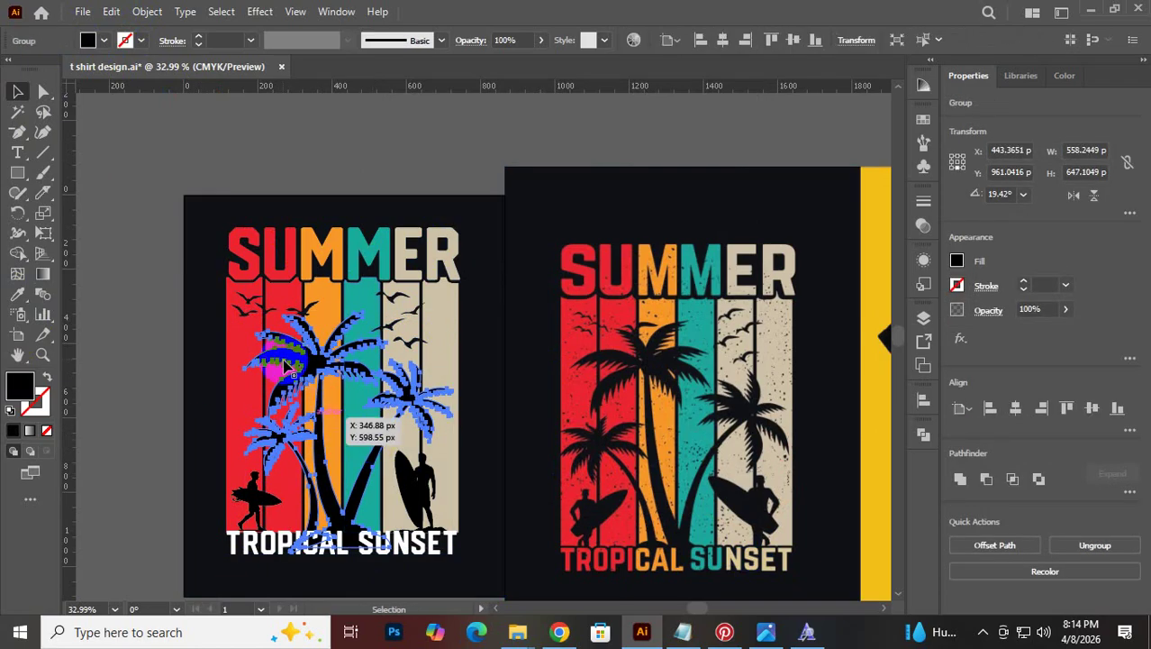
{"action": "left_click", "coordinate": [156, 341]}
Try to subtract the grouped palms from the colour stripes with Minus Front, and undo the cut
{"action": "left_click", "coordinate": [229, 330]}
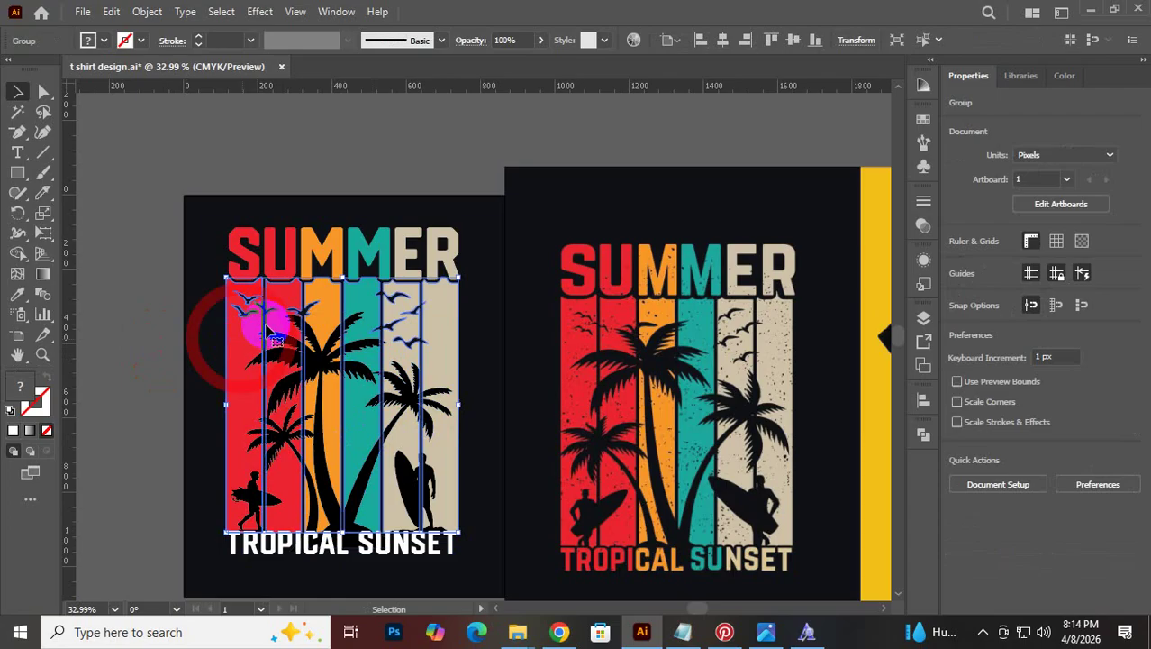
{"action": "left_click", "coordinate": [321, 362], "text": "shift"}
{"action": "left_click", "coordinate": [986, 479]}
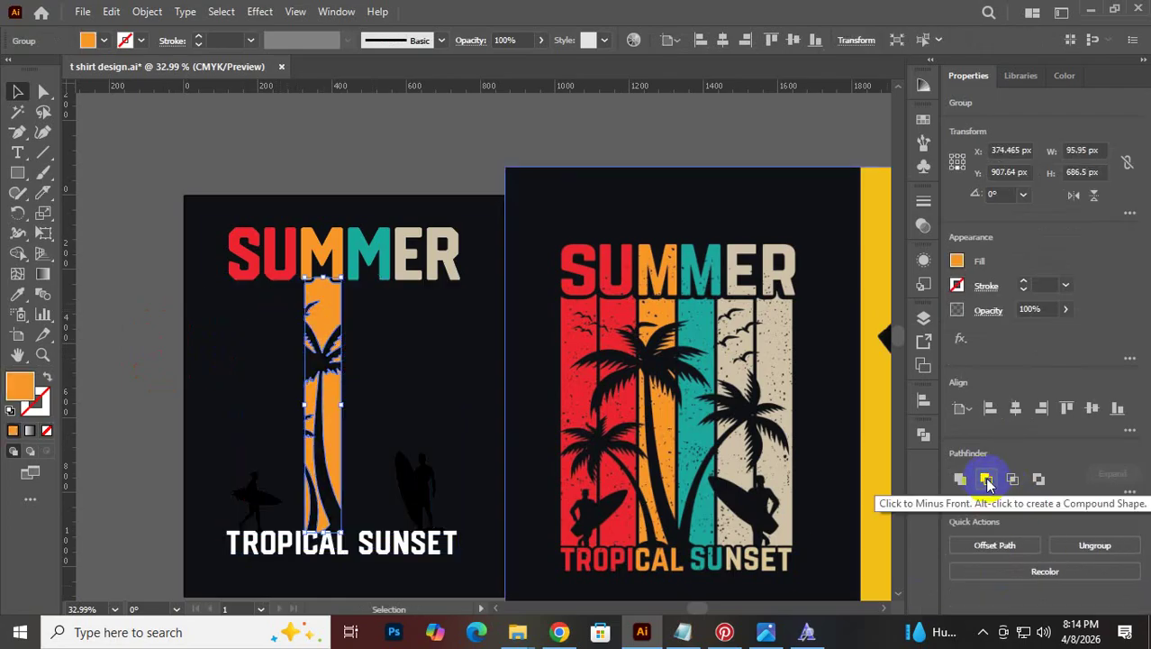
{"action": "key", "text": "ctrl+z"}
{"action": "left_click", "coordinate": [154, 271]}
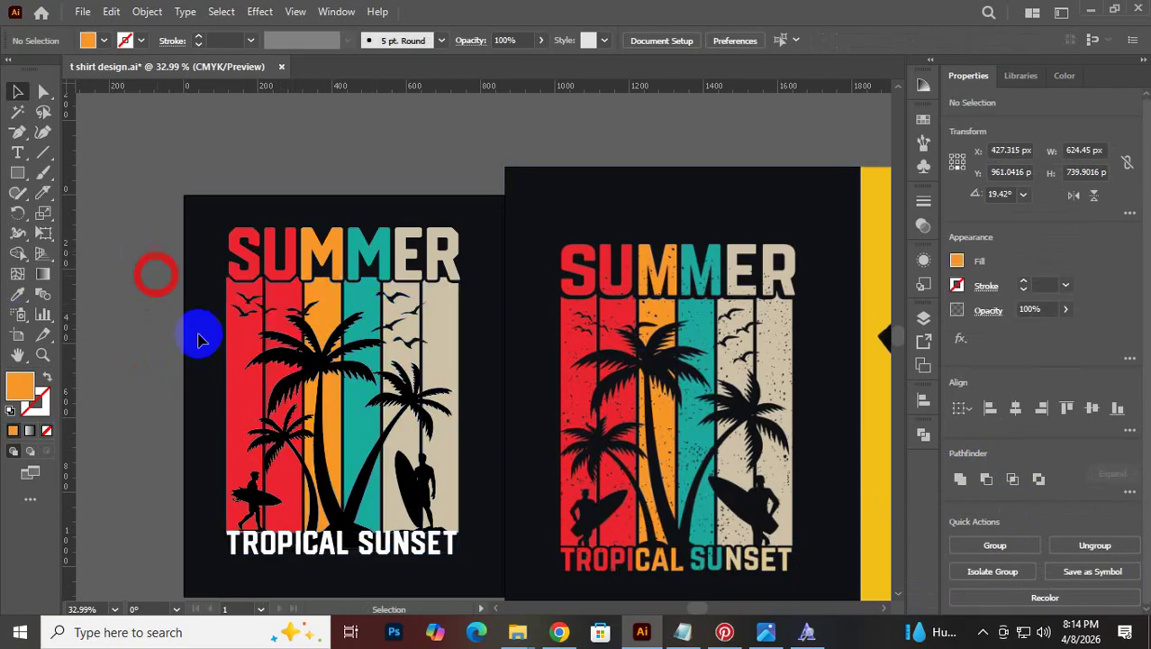
Combine the grouped colour stripes into one compound path
{"action": "left_click", "coordinate": [232, 357]}
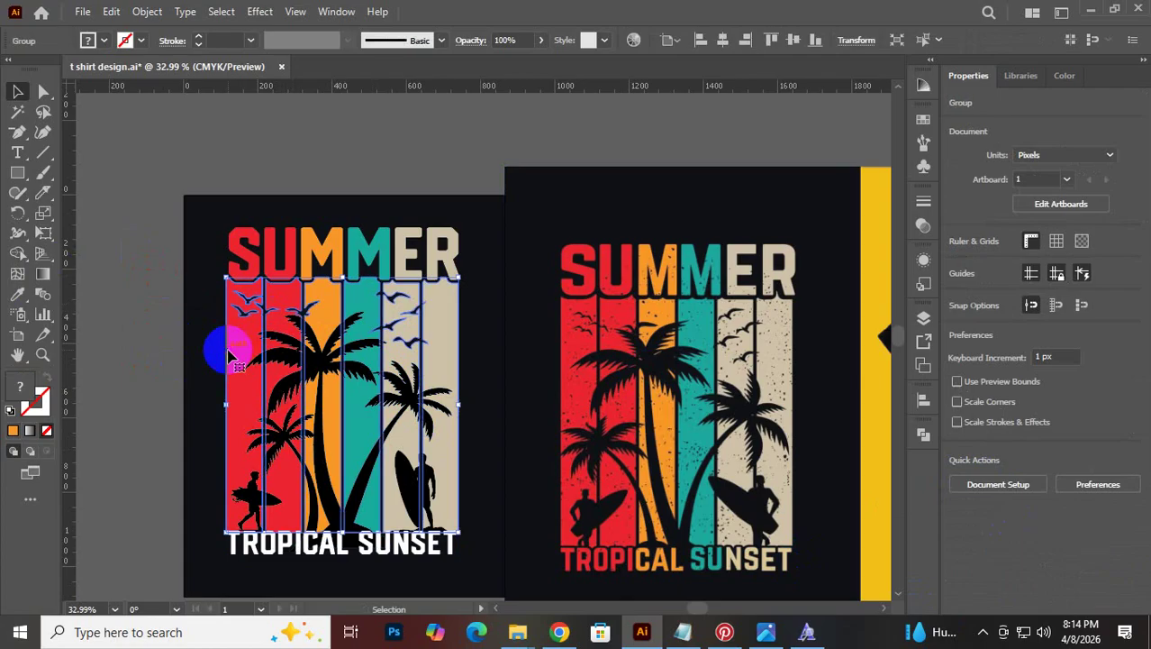
{"action": "left_click", "coordinate": [137, 11]}
{"action": "mouse_move", "coordinate": [329, 619]}
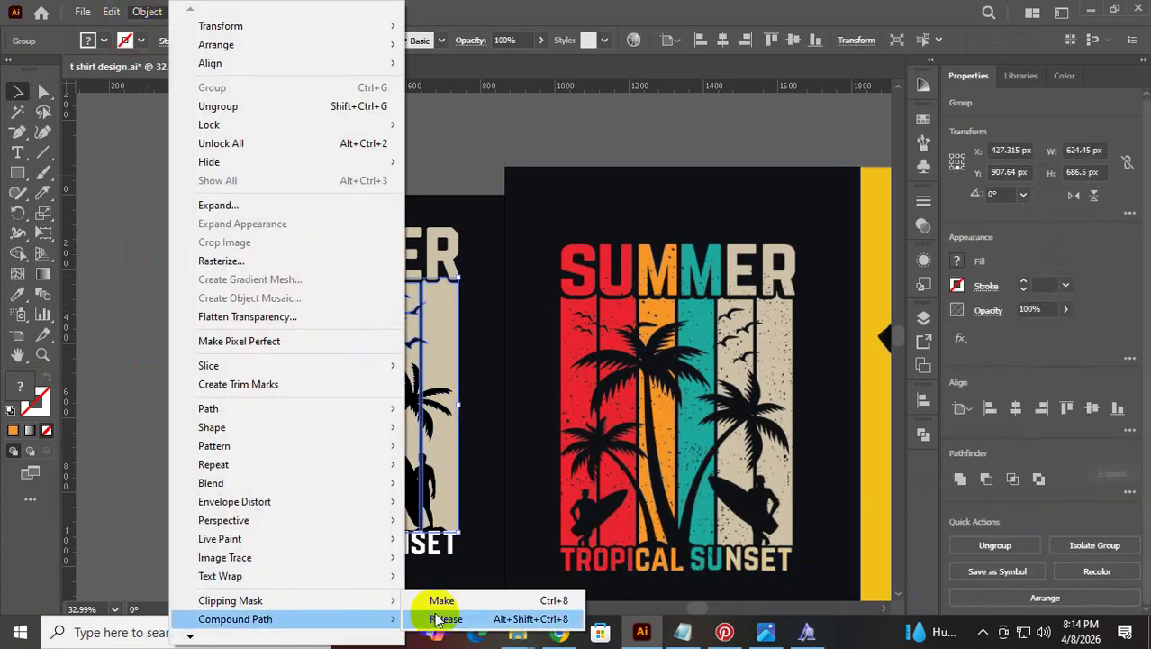
{"action": "left_click", "coordinate": [442, 600]}
{"action": "left_click", "coordinate": [141, 323]}
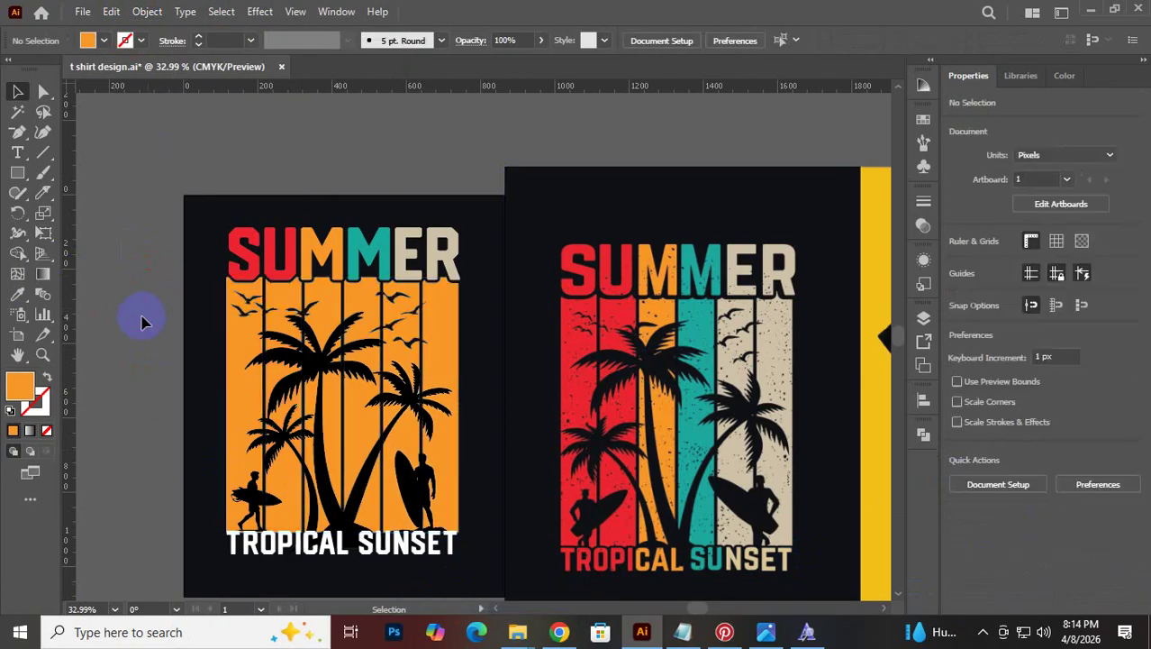
Cut the grouped palm silhouettes out of the compound stripes with Minus Front, and deselect the result
{"action": "left_click", "coordinate": [242, 372]}
{"action": "left_click", "coordinate": [308, 374], "text": "shift"}
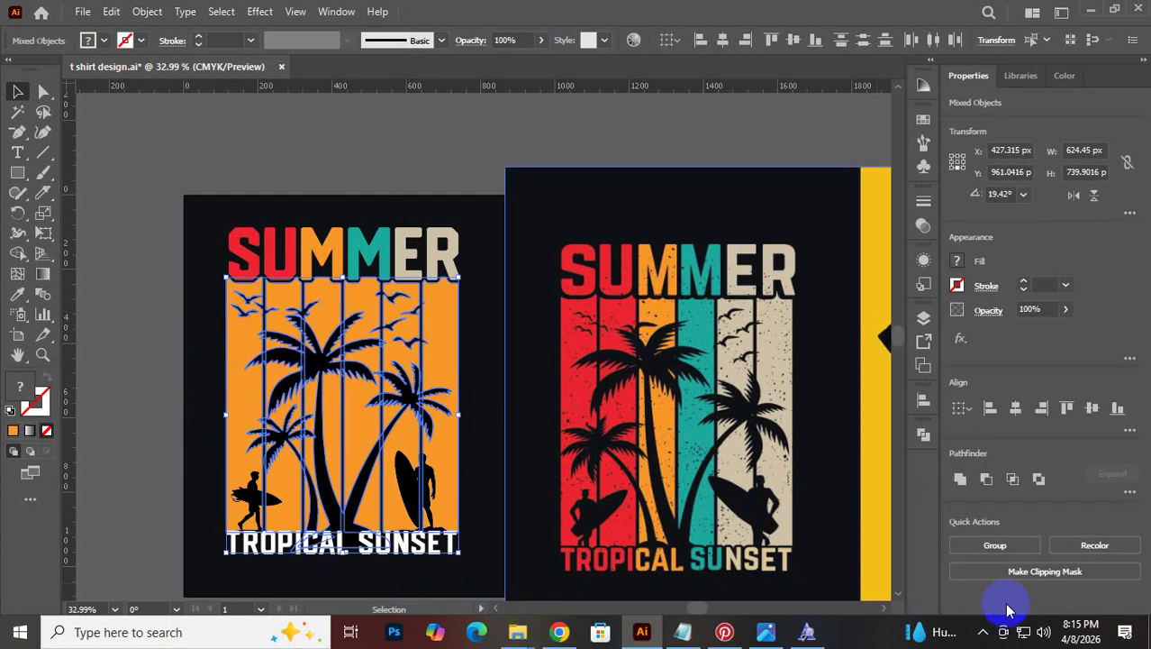
{"action": "left_click", "coordinate": [989, 478]}
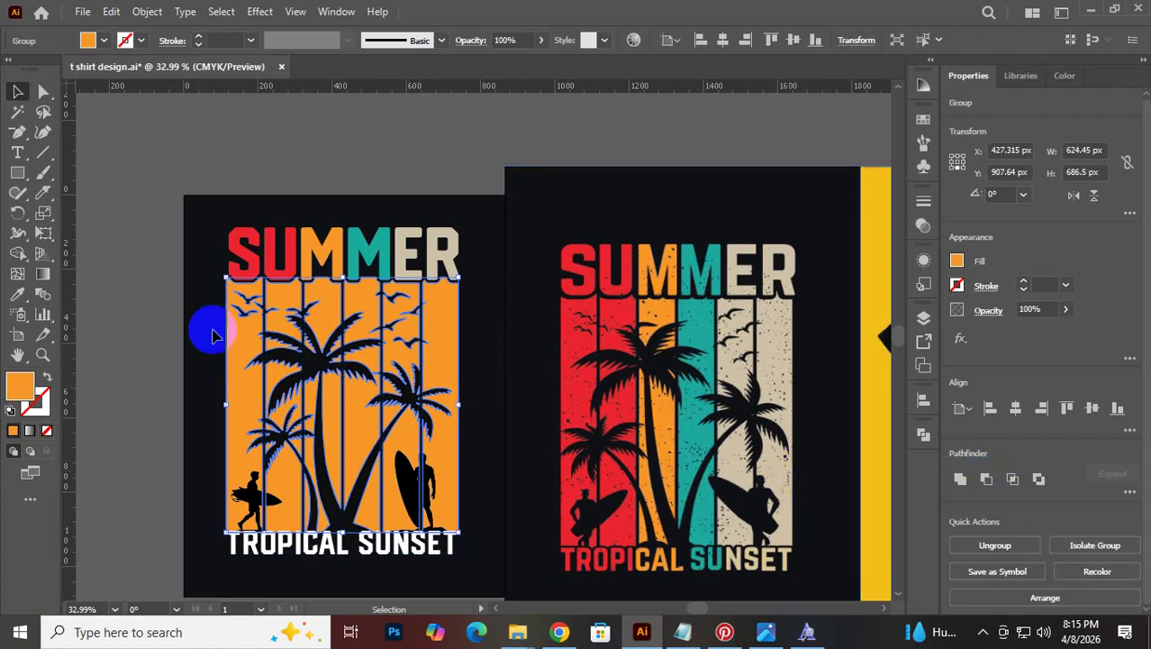
{"action": "left_click", "coordinate": [145, 229]}
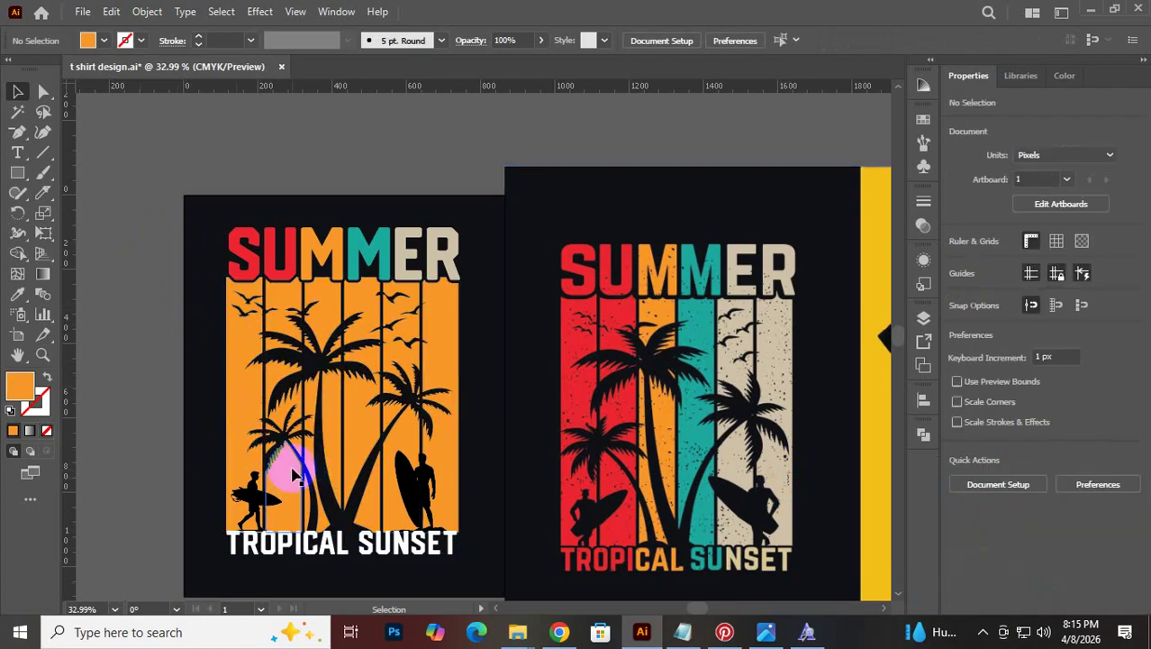
Inspect both surfer silhouettes up close, try to subtract them ungrouped from the stripes with Minus Front, and undo the attempt
{"action": "key", "text": "z"}
{"action": "left_click", "coordinate": [311, 439]}
{"action": "left_click_drag", "start_coordinate": [311, 438], "coordinate": [505, 464]}
{"action": "mouse_move", "coordinate": [266, 249]}
{"action": "left_mouse_down"}
{"action": "mouse_move", "coordinate": [268, 263]}
{"action": "mouse_move", "coordinate": [247, 260]}
{"action": "left_mouse_up"}
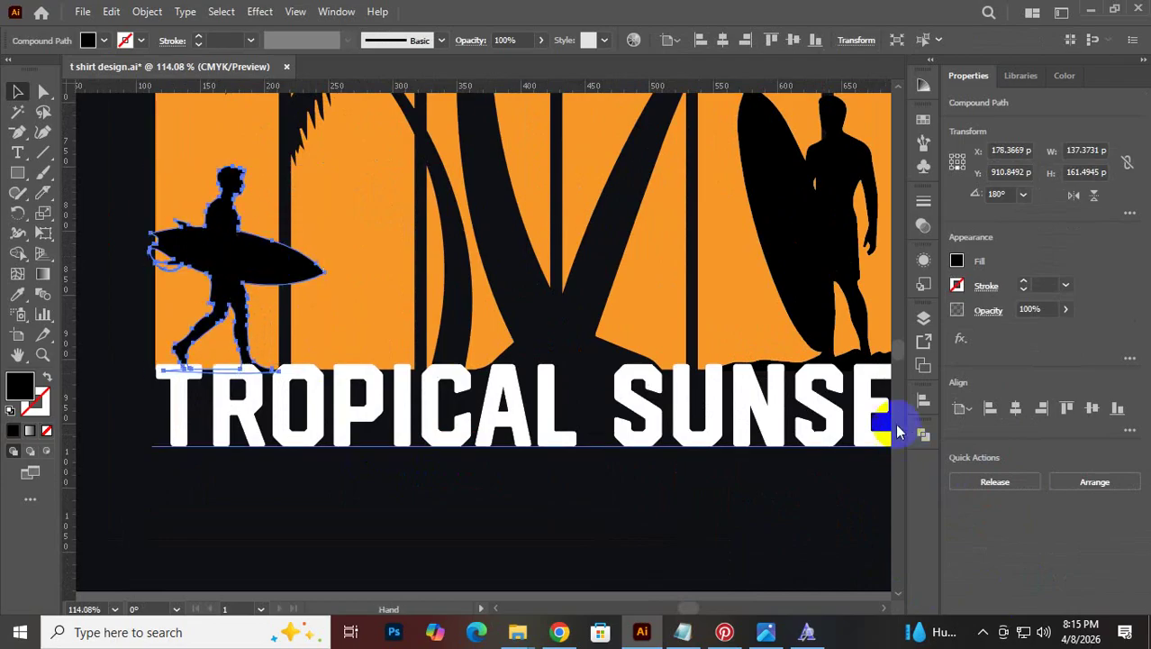
{"action": "scroll", "coordinate": [663, 361], "scroll_direction": "right", "scroll_amount": 5}
{"action": "mouse_move", "coordinate": [607, 277]}
{"action": "left_mouse_down"}
{"action": "mouse_move", "coordinate": [606, 267]}
{"action": "mouse_move", "coordinate": [611, 274]}
{"action": "left_mouse_up"}
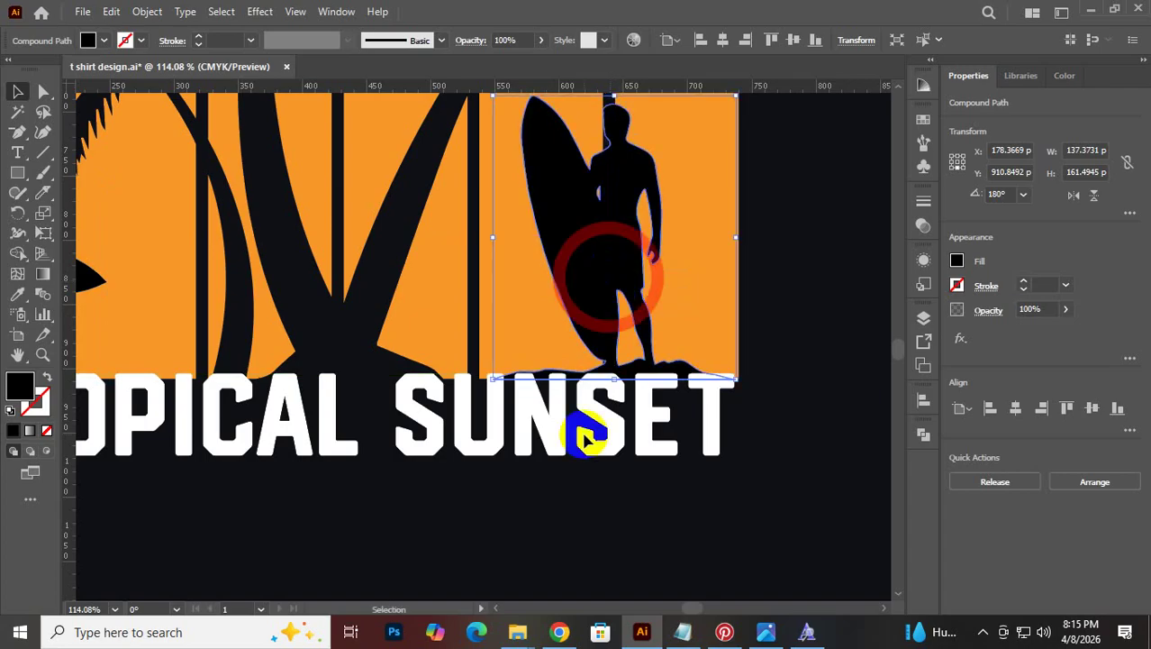
{"action": "scroll", "coordinate": [527, 479], "scroll_direction": "down", "scroll_amount": 6}
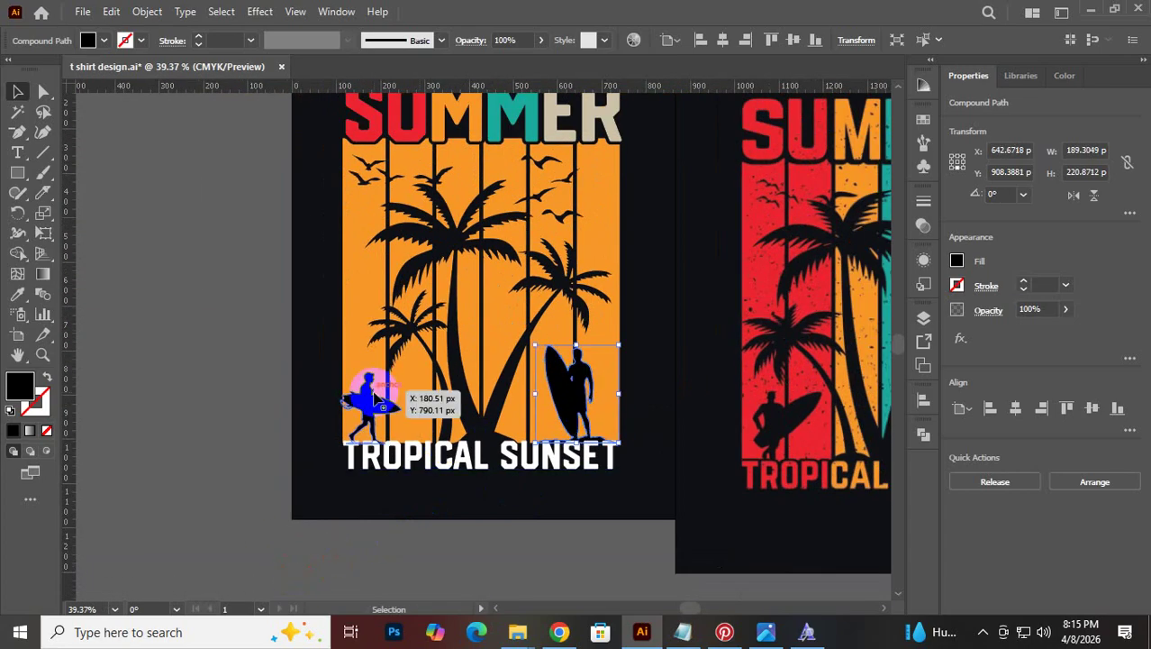
{"action": "left_click", "coordinate": [364, 395]}
{"action": "left_click", "coordinate": [577, 389], "text": "shift"}
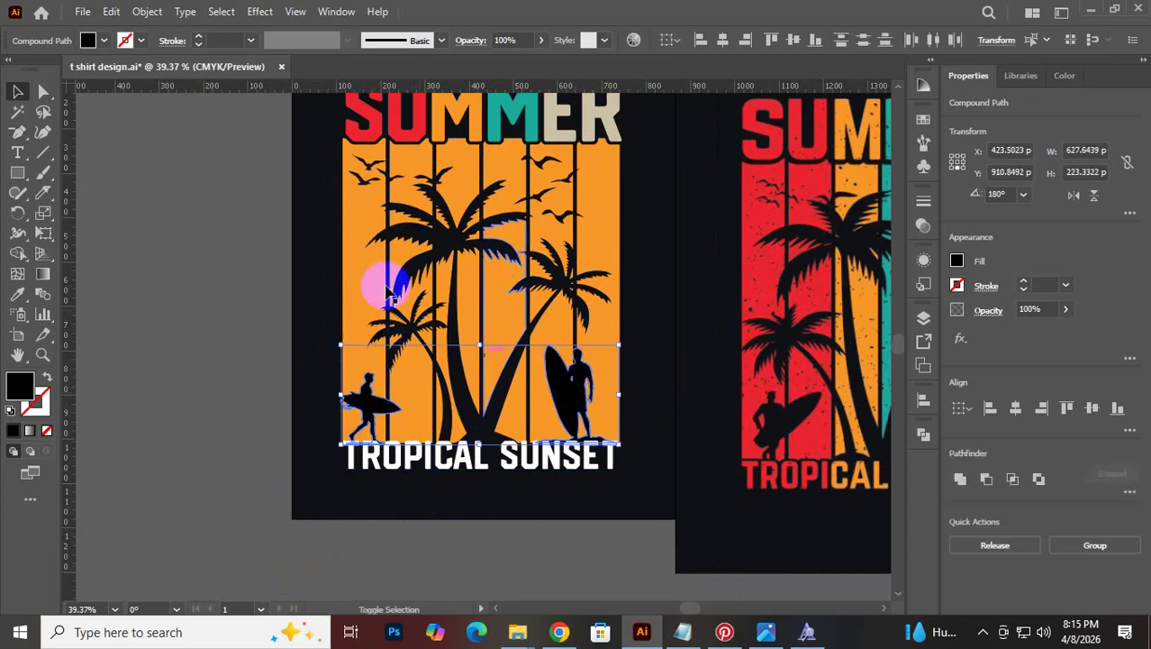
{"action": "left_click", "coordinate": [369, 270], "text": "shift"}
{"action": "left_click", "coordinate": [1002, 478]}
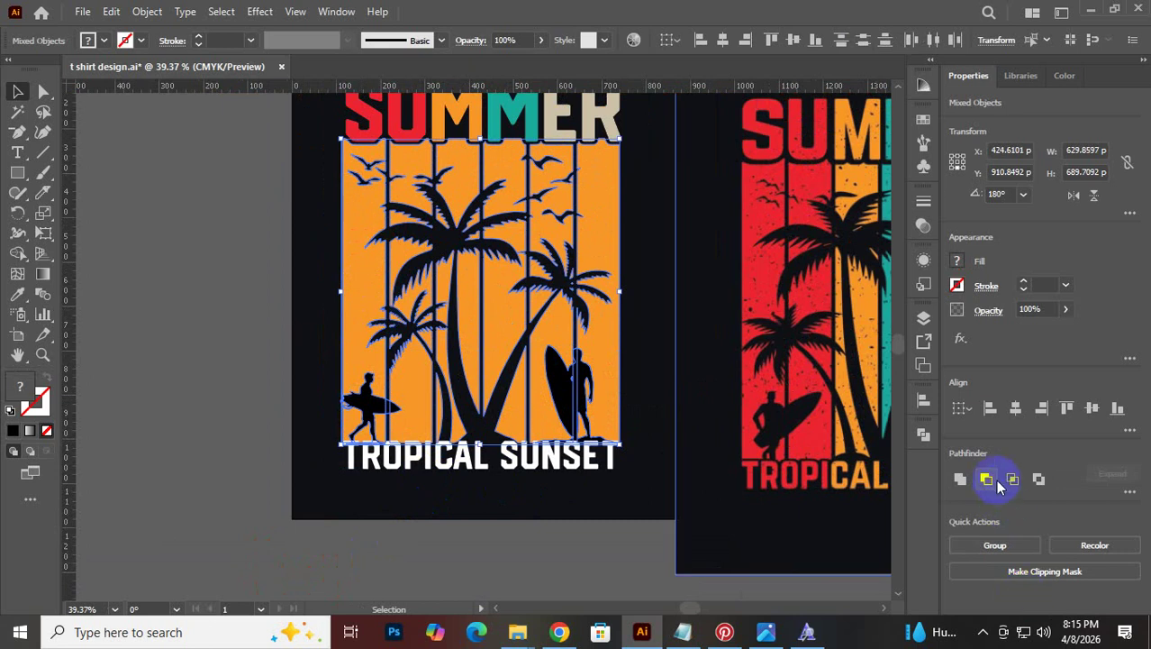
{"action": "key", "text": "ctrl+z"}
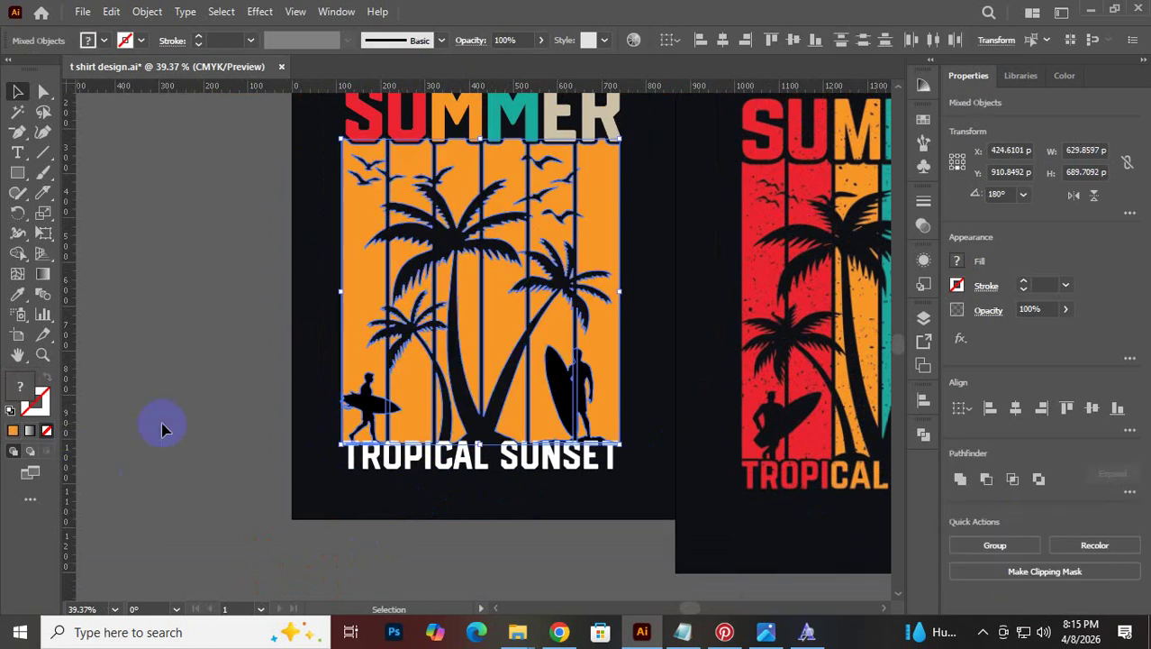
Group the walking surfer and the standing surfer silhouettes
{"action": "left_click", "coordinate": [181, 376]}
{"action": "key", "text": "v"}
{"action": "left_click", "coordinate": [364, 403]}
{"action": "left_click", "coordinate": [571, 391], "text": "shift"}
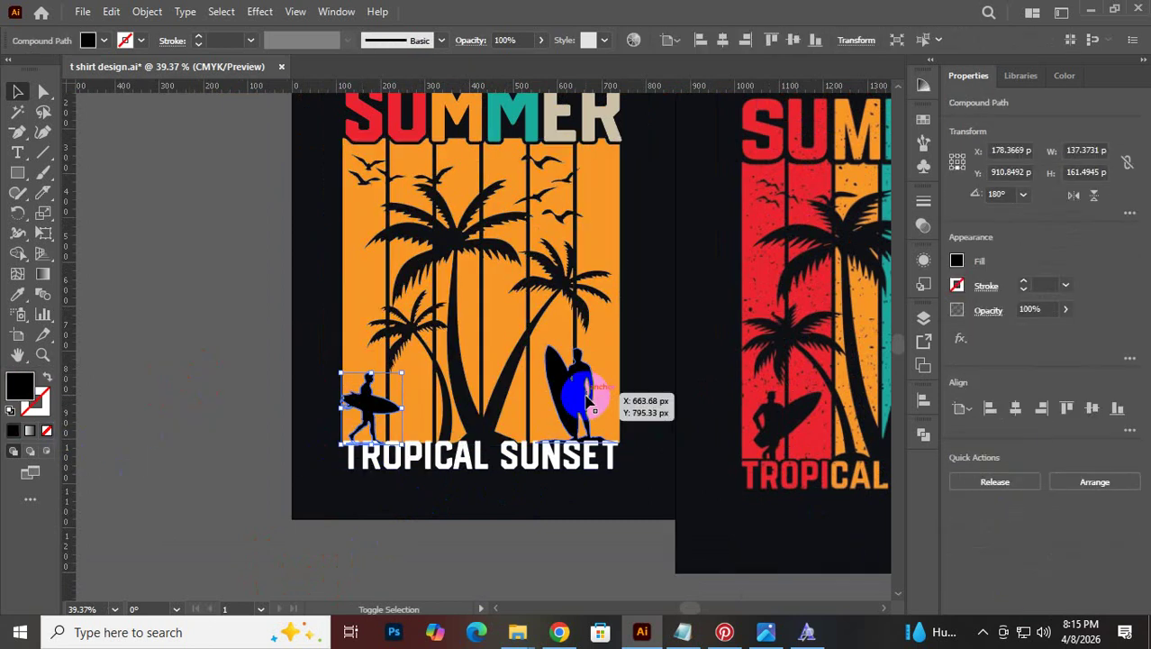
{"action": "key", "text": "a"}
Try to subtract the grouped surfers from the grouped stripes with Minus Front, and undo the cut
{"action": "left_click", "coordinate": [360, 277]}
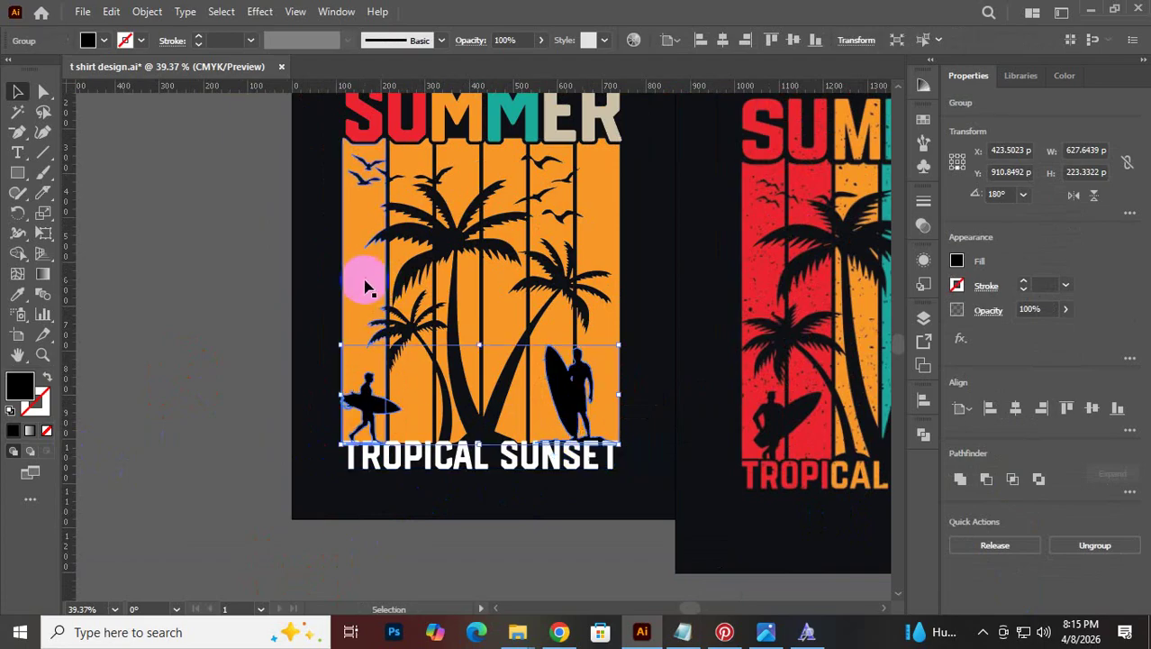
{"action": "left_click", "coordinate": [364, 403], "text": "shift"}
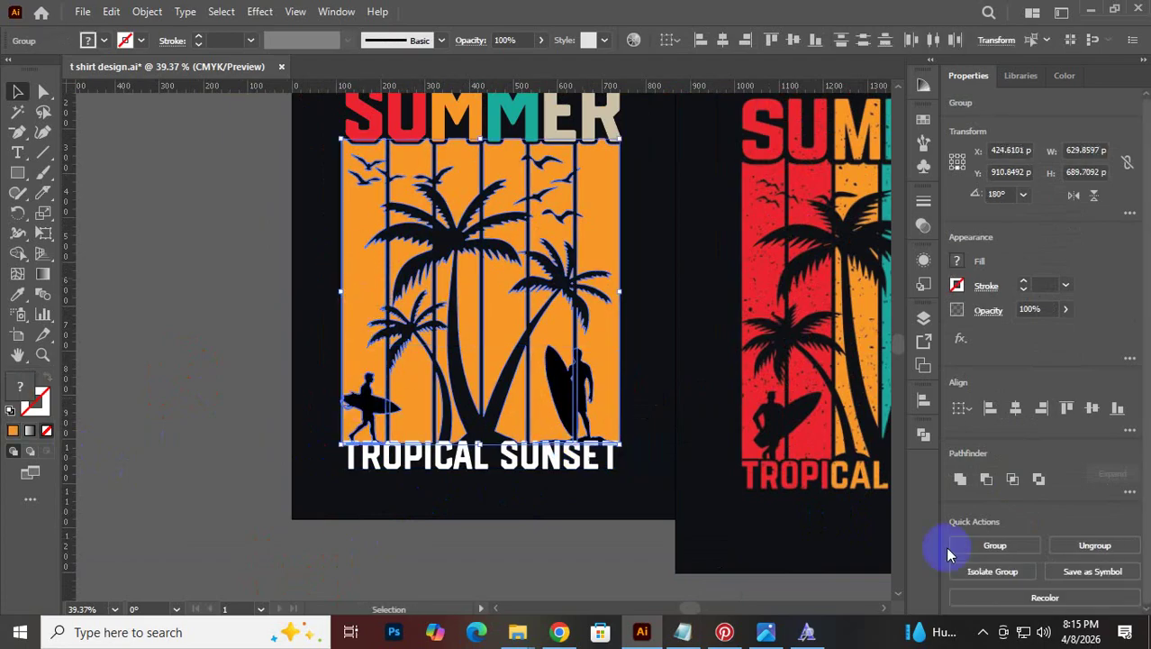
{"action": "left_click", "coordinate": [986, 480]}
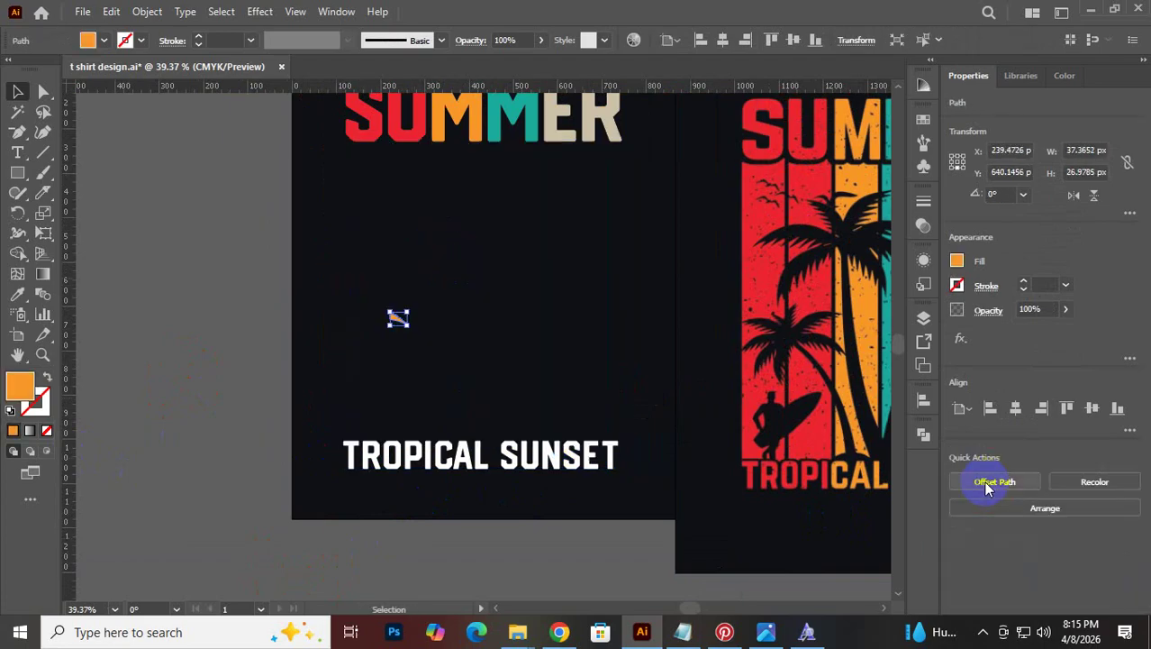
{"action": "key", "text": "ctrl+z"}
{"action": "left_click", "coordinate": [411, 536]}
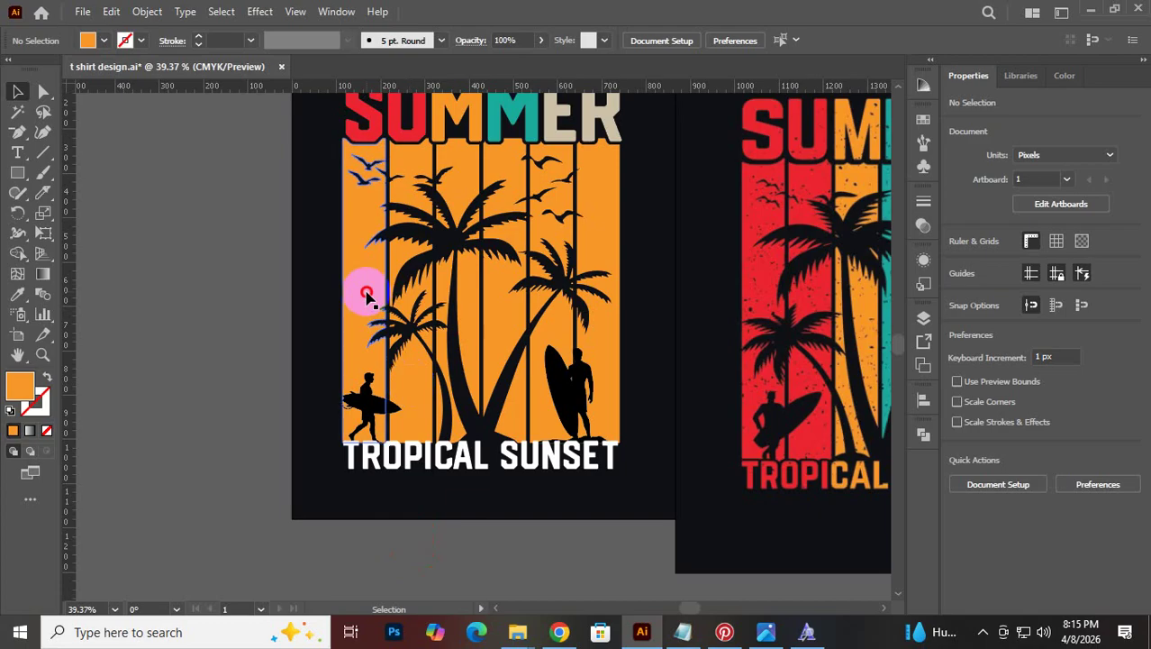
Turn the palm-cut orange stripe group into a single compound path again
{"action": "mouse_move", "coordinate": [367, 296]}
{"action": "left_mouse_down"}
{"action": "mouse_move", "coordinate": [166, 309]}
{"action": "mouse_move", "coordinate": [366, 295]}
{"action": "left_mouse_up"}
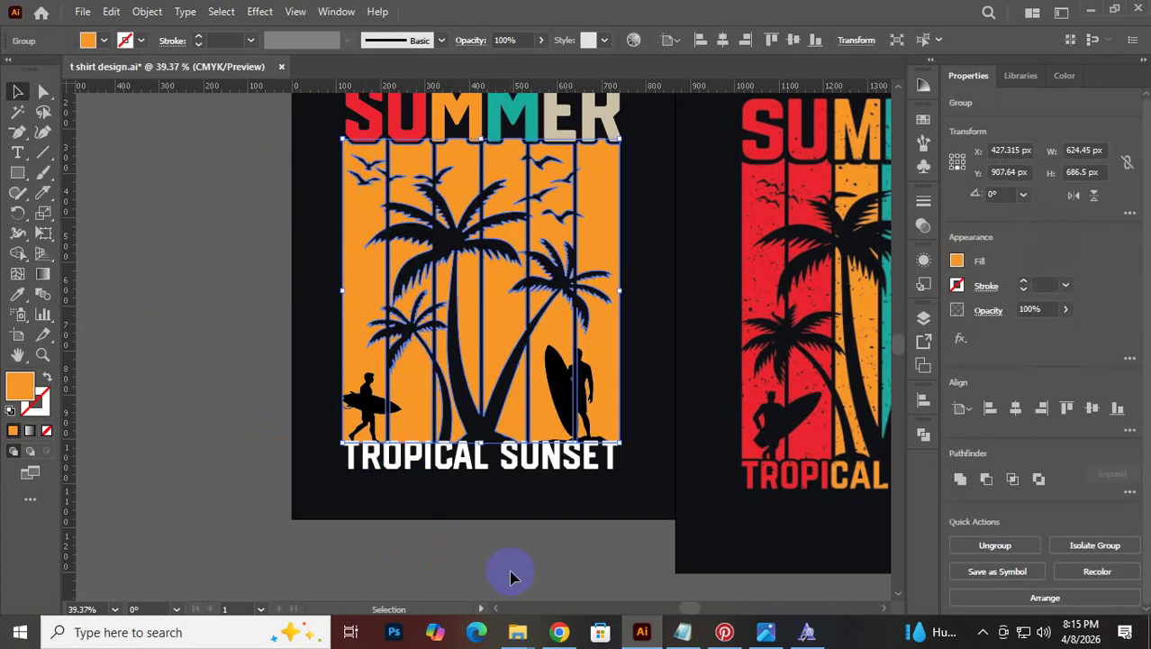
{"action": "left_click", "coordinate": [509, 568]}
{"action": "left_click", "coordinate": [360, 329]}
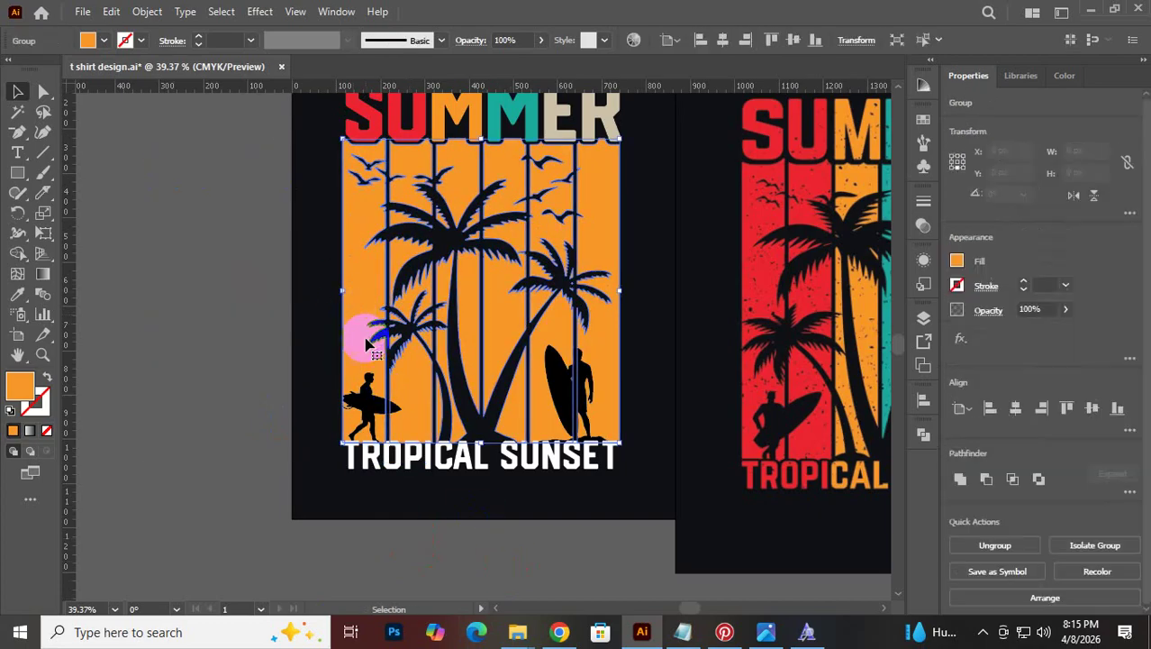
{"action": "left_click", "coordinate": [149, 11]}
{"action": "mouse_move", "coordinate": [394, 621]}
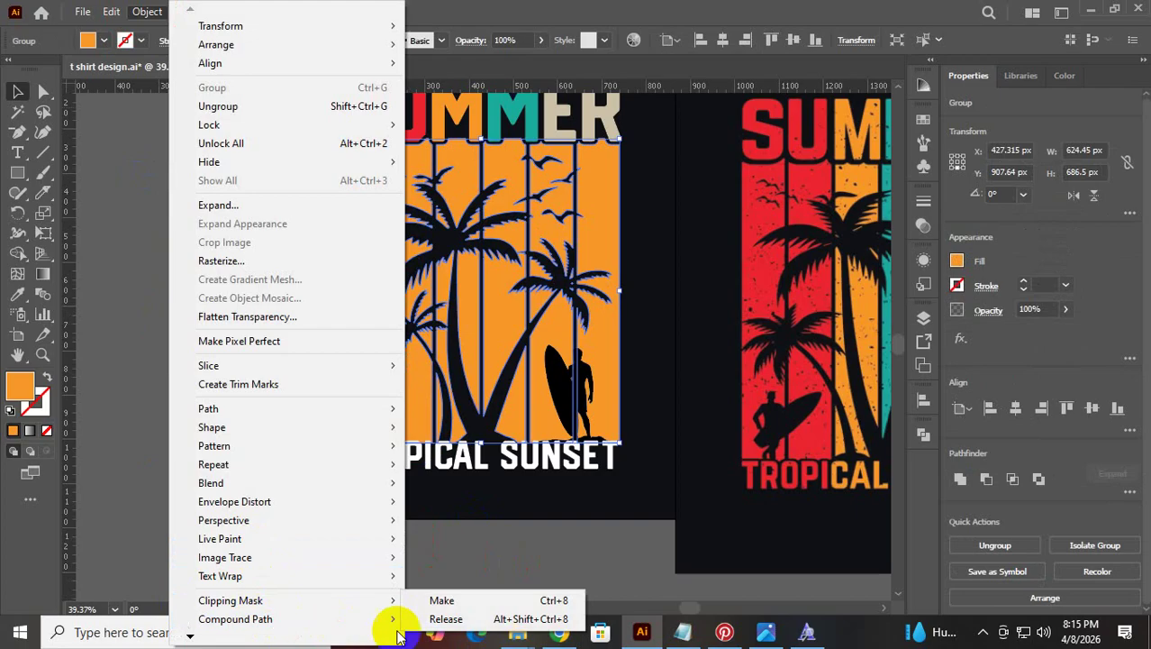
{"action": "left_click", "coordinate": [455, 600]}
{"action": "left_click", "coordinate": [369, 448]}
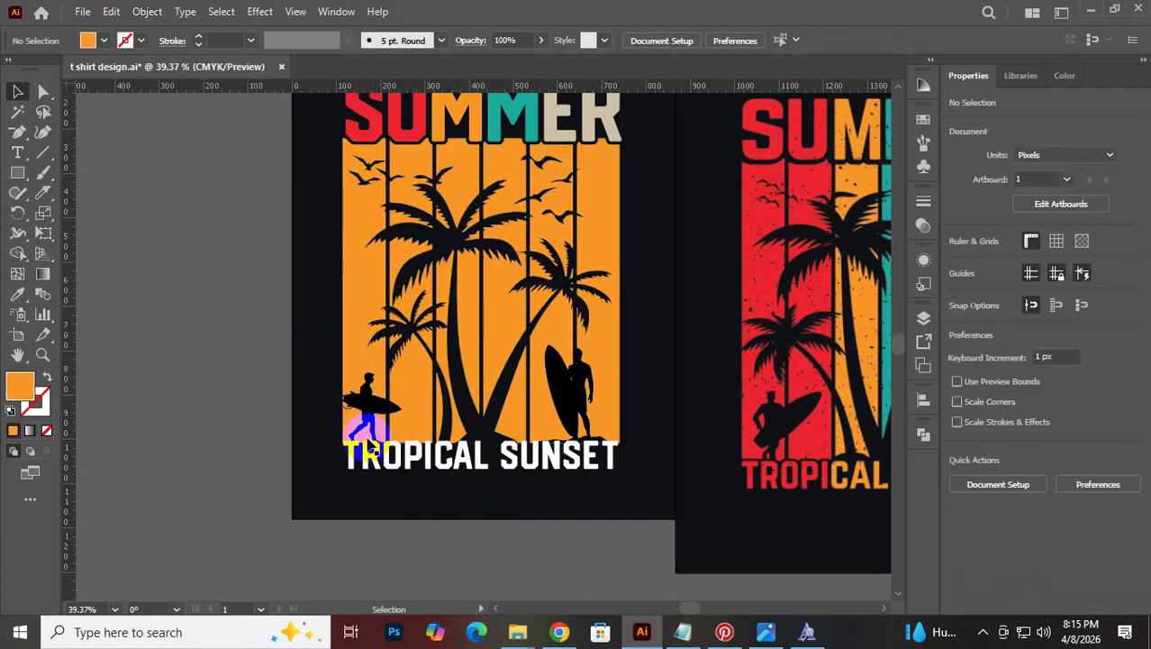
Cut the grouped surfer silhouettes out of the compound stripes with Minus Front, and deselect the artwork
{"action": "left_click", "coordinate": [514, 399]}
{"action": "left_click", "coordinate": [369, 315], "text": "shift"}
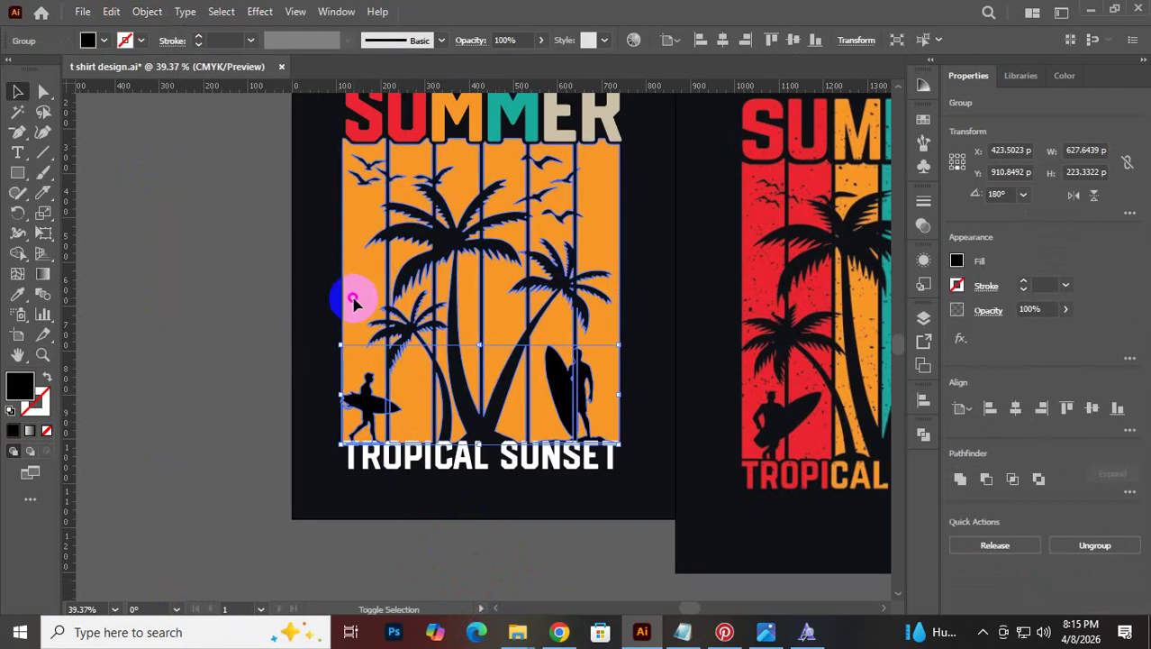
{"action": "left_click", "coordinate": [353, 303], "text": "shift"}
{"action": "left_click", "coordinate": [987, 479]}
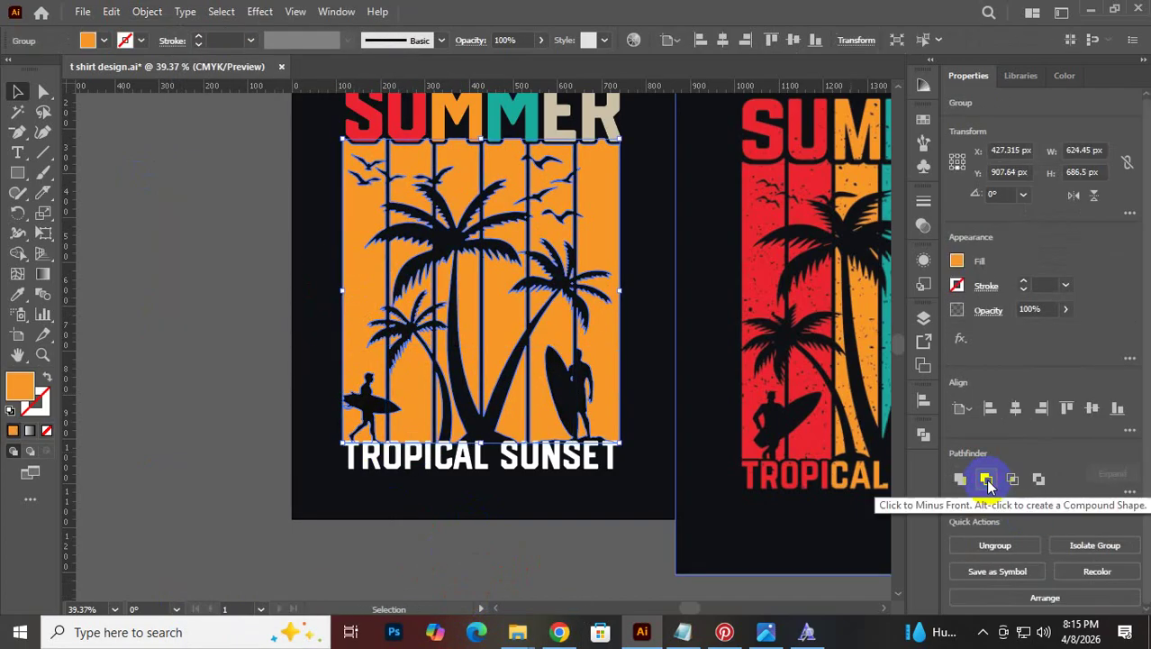
{"action": "left_click", "coordinate": [314, 437]}
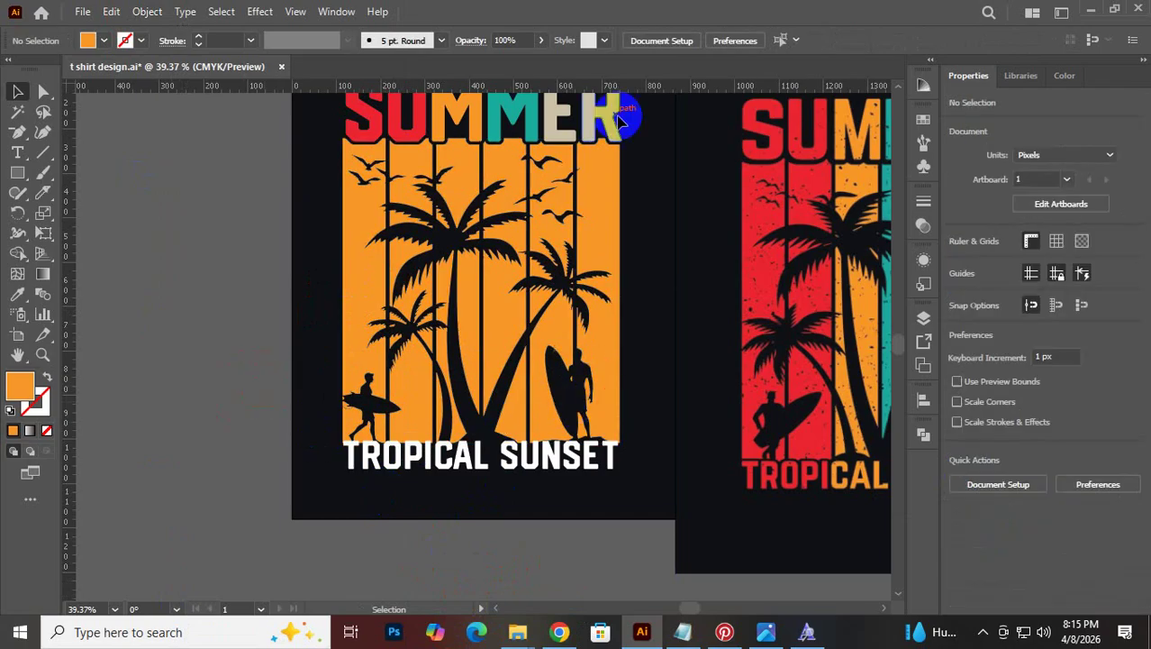
Try moving the cut orange stripes off the artboard to inspect the silhouette cutouts, and undo the move
{"action": "left_click_drag", "start_coordinate": [802, 352], "coordinate": [437, 443]}
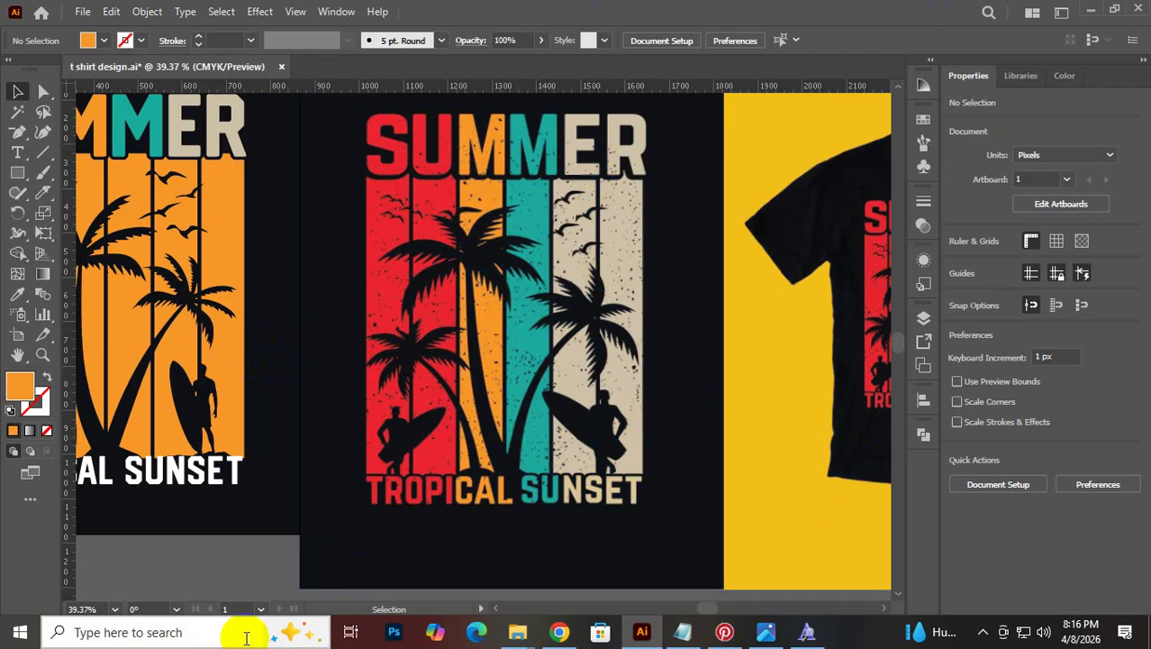
{"action": "left_click_drag", "start_coordinate": [146, 386], "coordinate": [288, 341]}
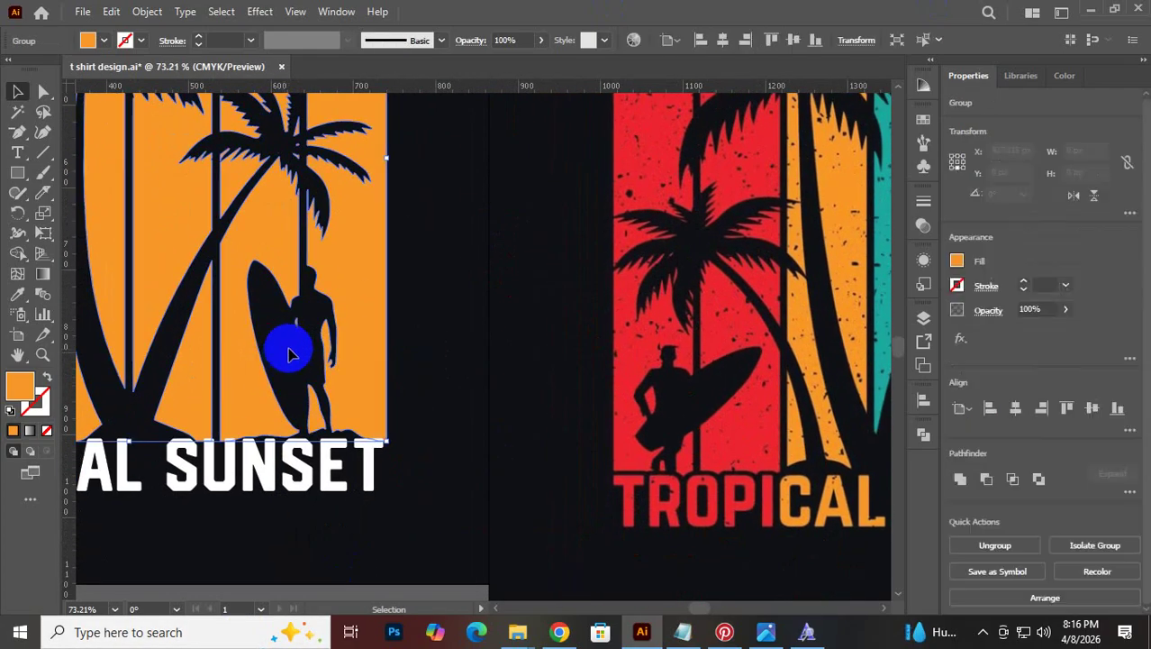
{"action": "left_click_drag", "start_coordinate": [367, 320], "coordinate": [559, 307]}
{"action": "key", "text": "ctrl+z"}
{"action": "left_click_drag", "start_coordinate": [398, 389], "coordinate": [60, 552]}
{"action": "left_click_drag", "start_coordinate": [290, 329], "coordinate": [117, 468]}
{"action": "left_click", "coordinate": [399, 522]}
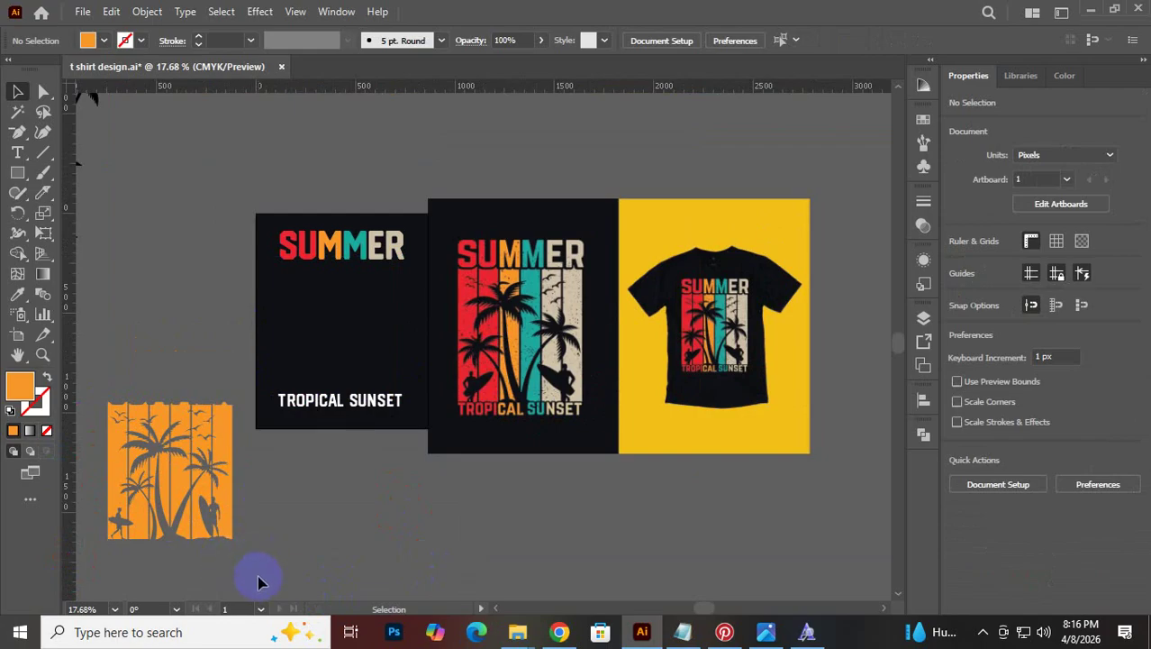
{"action": "key", "text": "ctrl+z"}
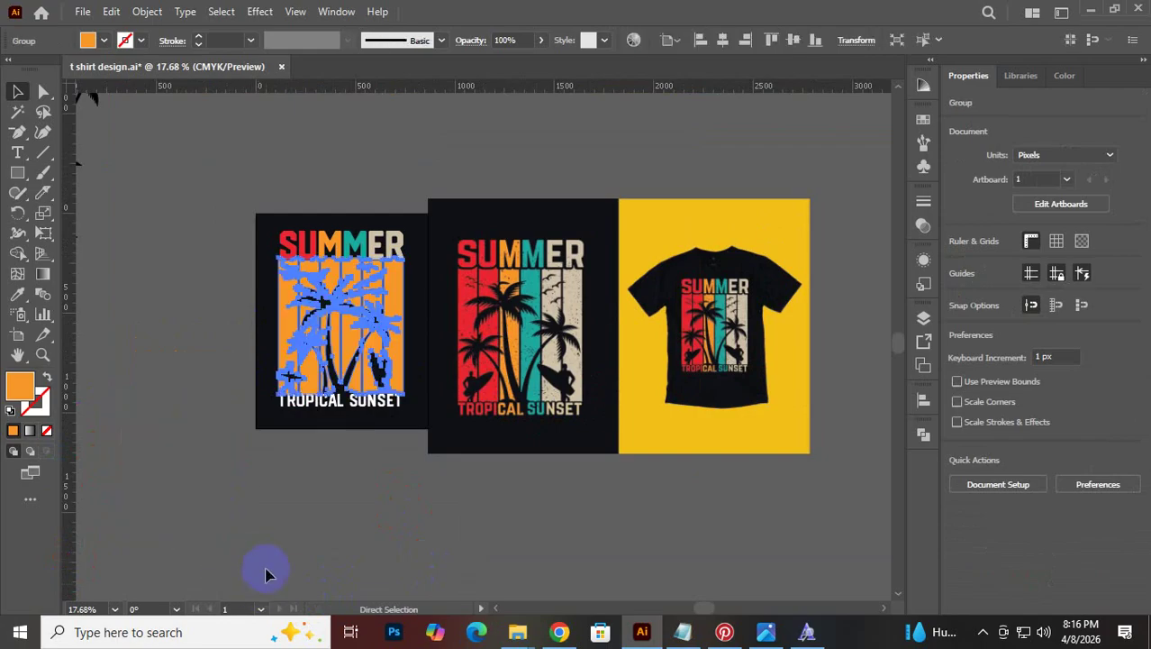
{"action": "left_click", "coordinate": [292, 462]}
Convert the white TROPICAL SUNSET text below the stripes to outlines
{"action": "left_click_drag", "start_coordinate": [339, 407], "coordinate": [572, 484]}
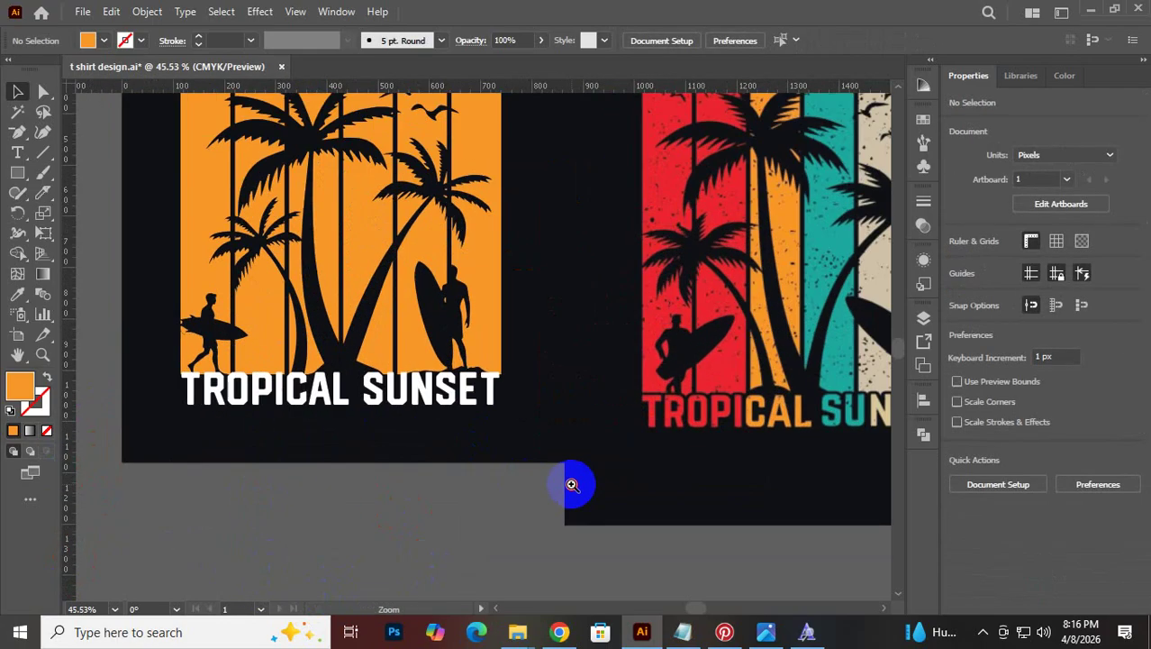
{"action": "left_click", "coordinate": [498, 422]}
{"action": "left_click_drag", "start_coordinate": [498, 423], "coordinate": [314, 489]}
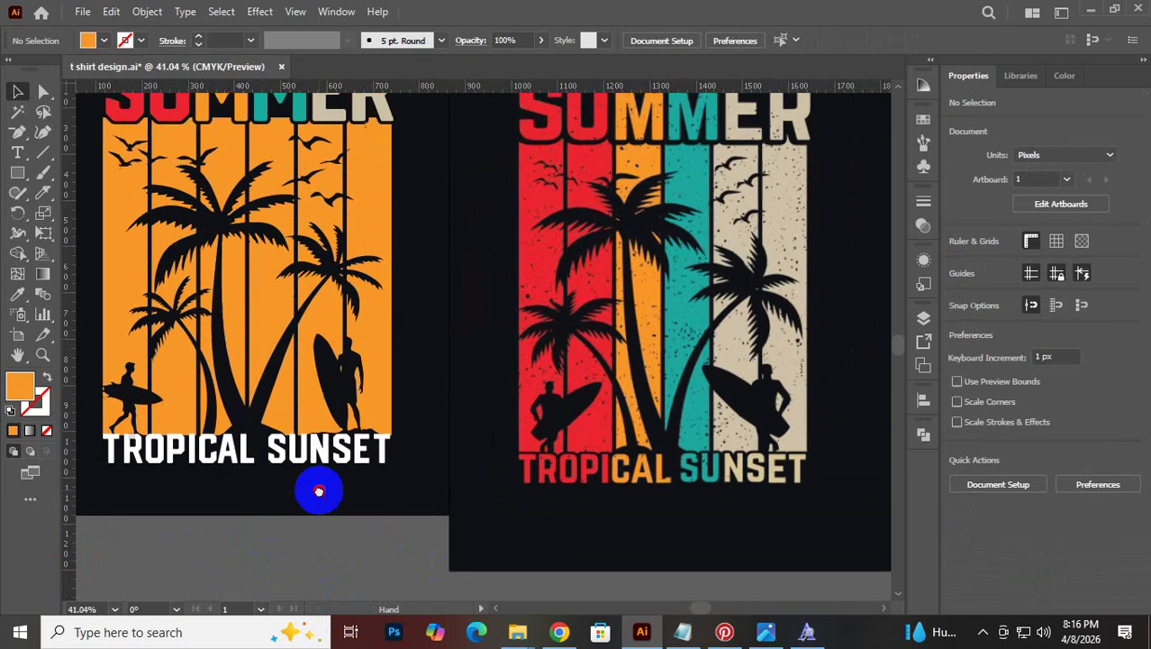
{"action": "right_click", "coordinate": [307, 456]}
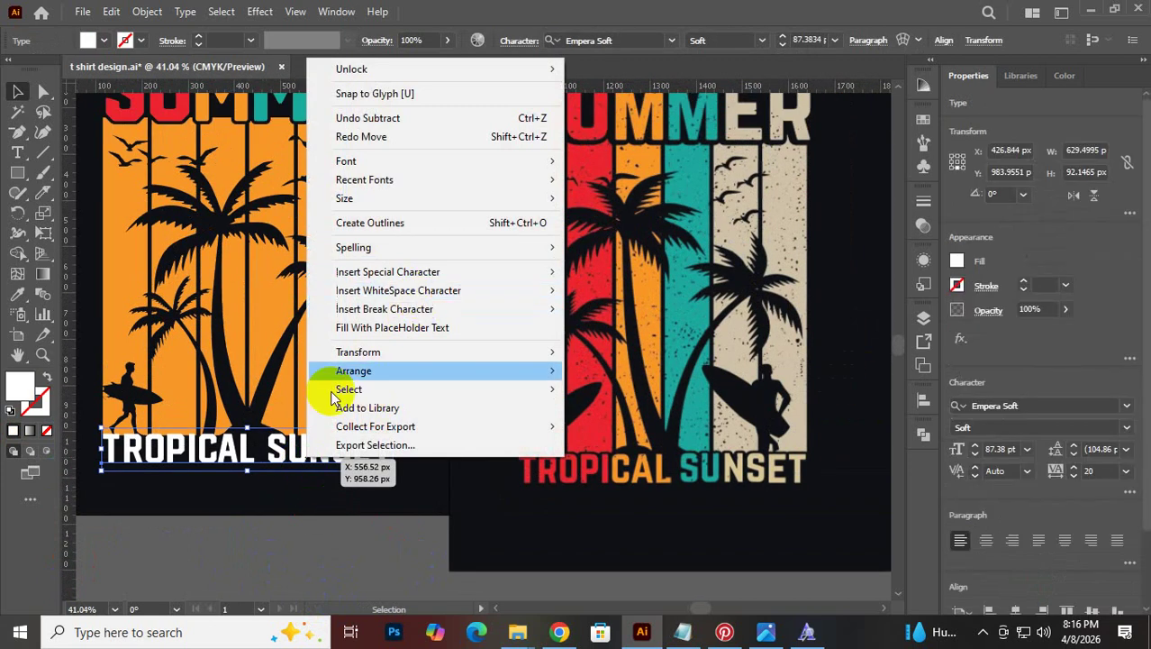
{"action": "left_click", "coordinate": [380, 224]}
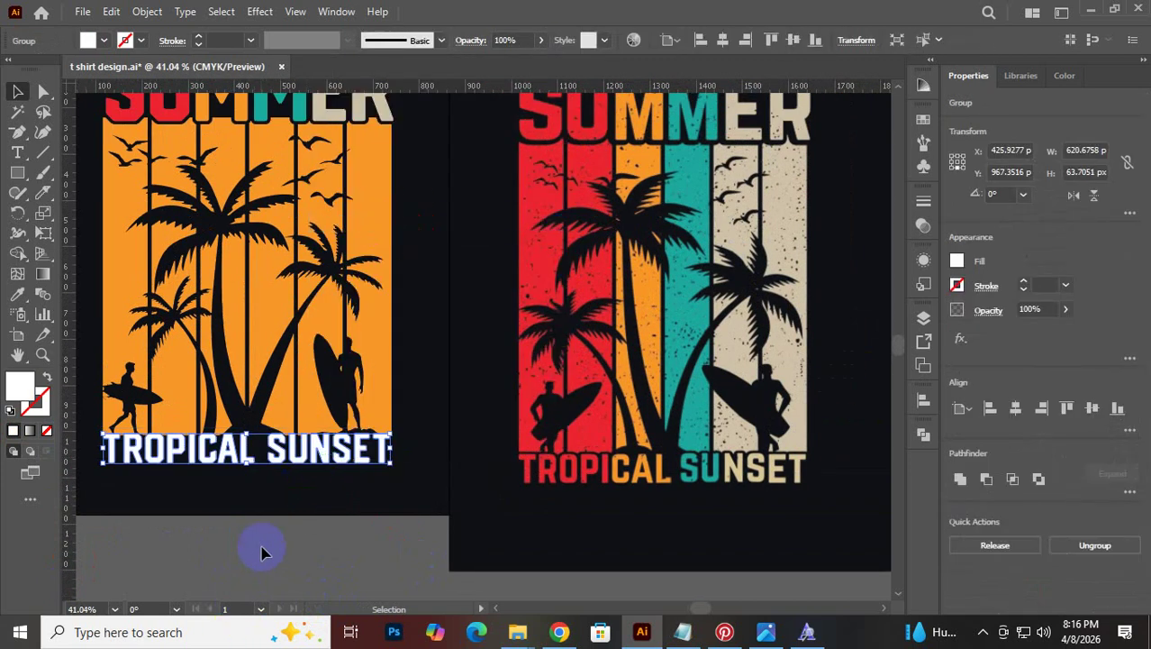
Nudge the outlined TROPICAL SUNSET lettering down by a few pixels to separate it from the stripes' lower edge
{"action": "left_click_drag", "start_coordinate": [185, 470], "coordinate": [340, 491]}
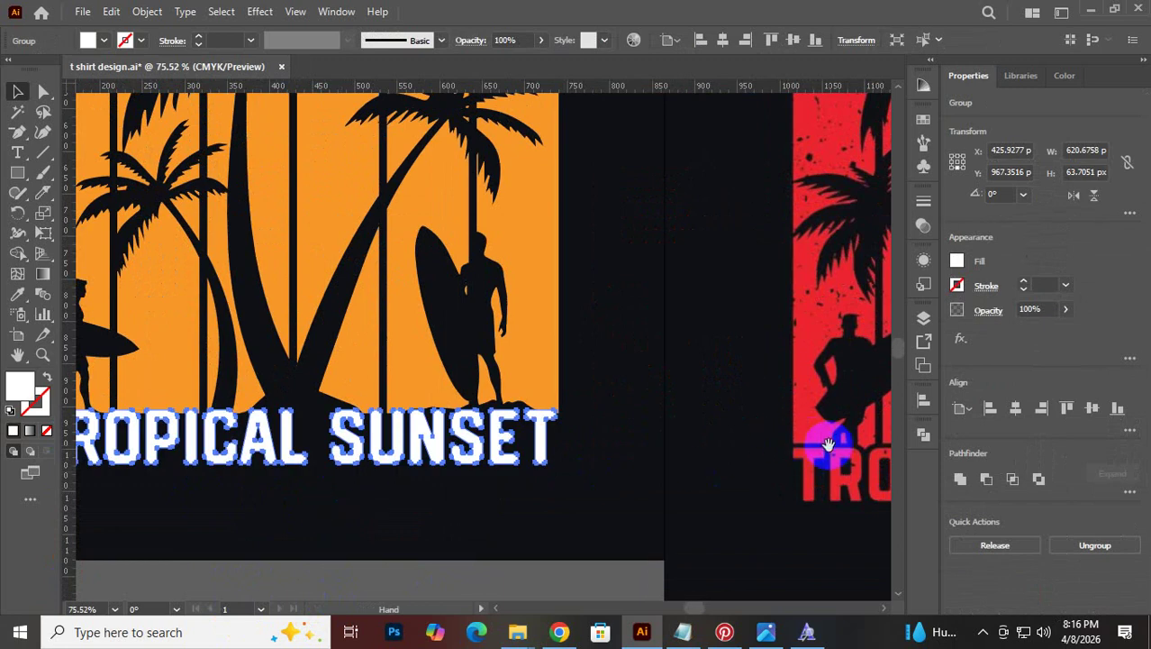
{"action": "left_click_drag", "start_coordinate": [244, 283], "coordinate": [496, 181]}
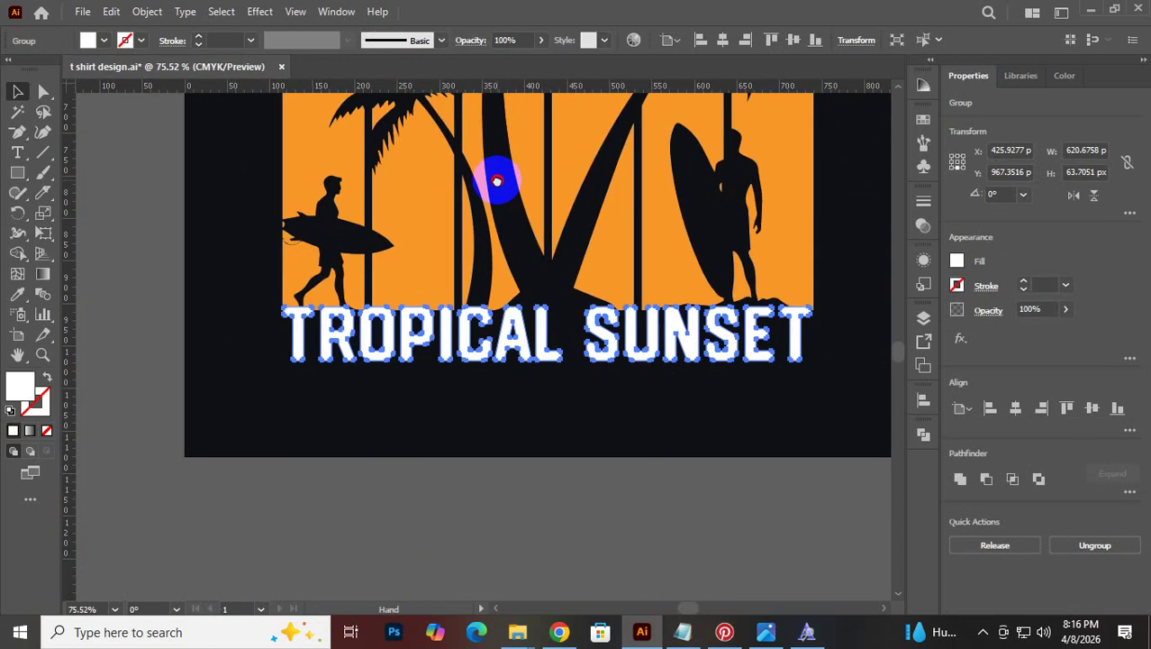
{"action": "left_click", "coordinate": [380, 482]}
{"action": "left_click", "coordinate": [441, 351]}
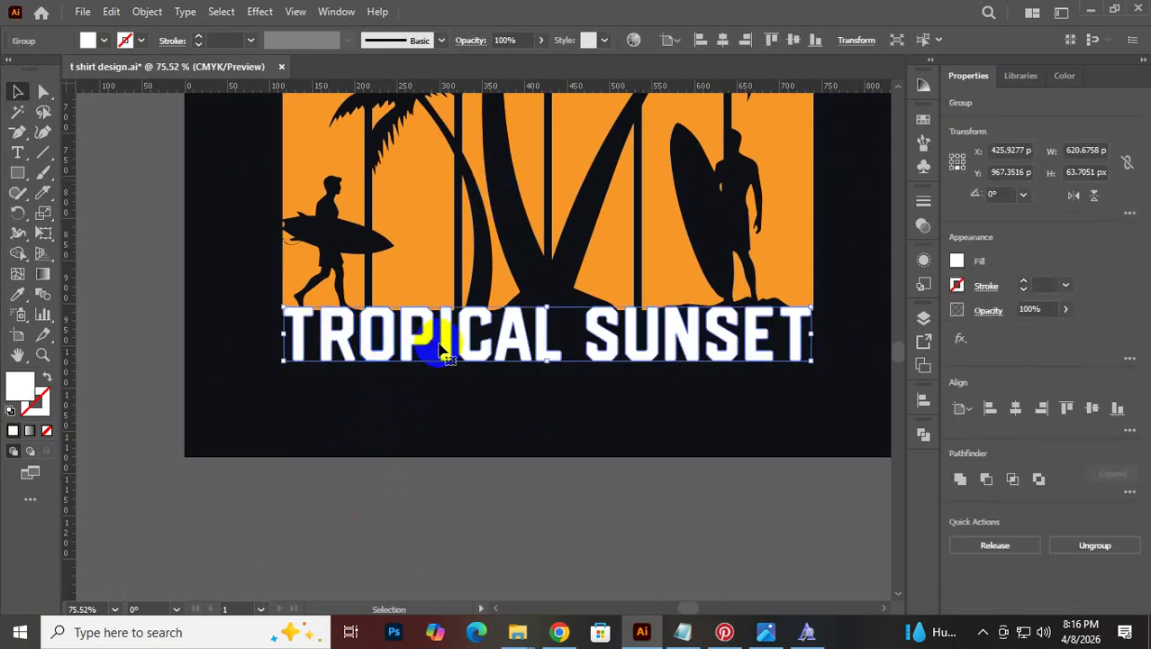
{"action": "key", "text": "Down"}
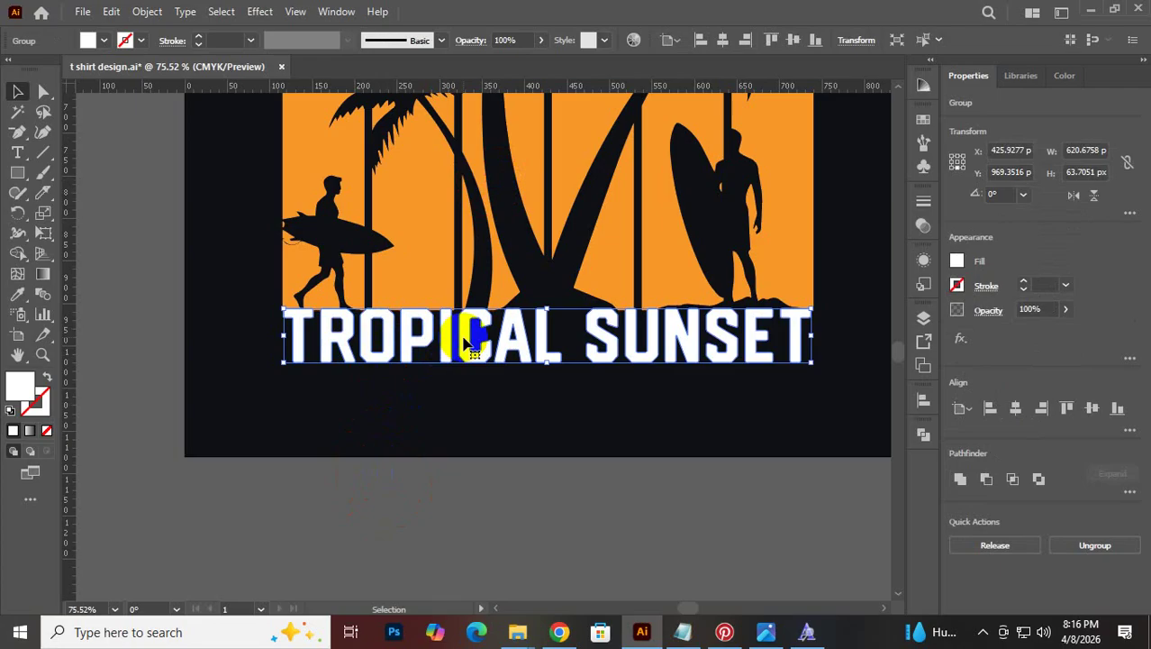
{"action": "key", "text": "Down"}
{"action": "key", "text": "Down"}
{"action": "key", "text": "Down"}
{"action": "key", "text": "Down"}
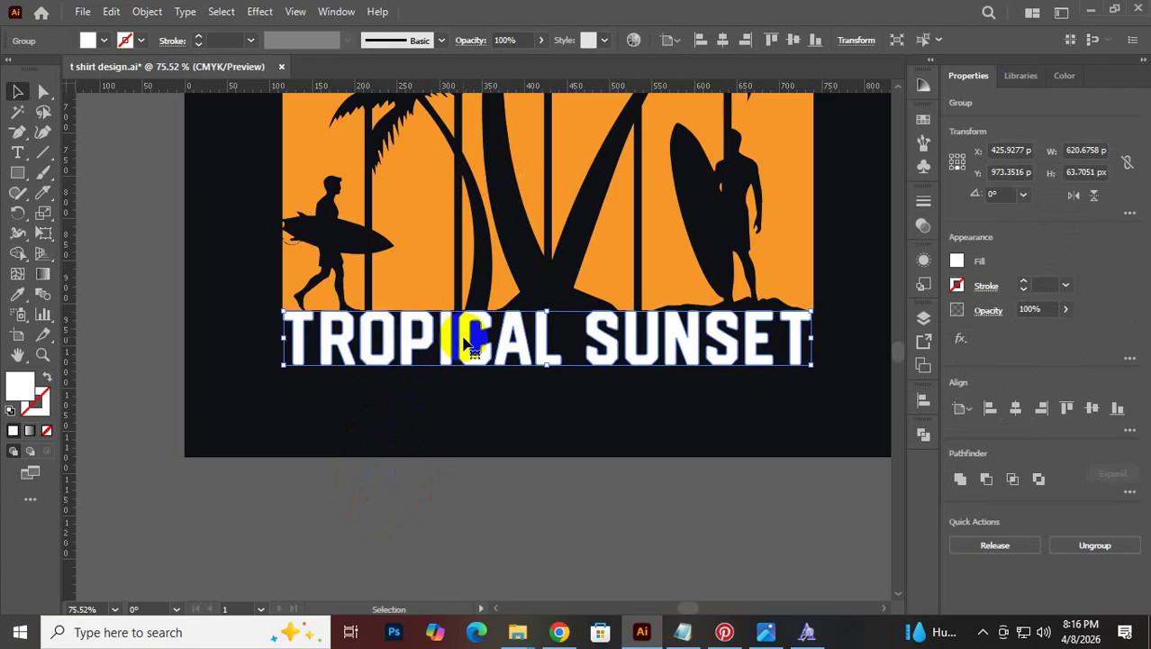
{"action": "key", "text": "Up"}
{"action": "key", "text": "Down"}
{"action": "key", "text": "Down"}
{"action": "key", "text": "Down"}
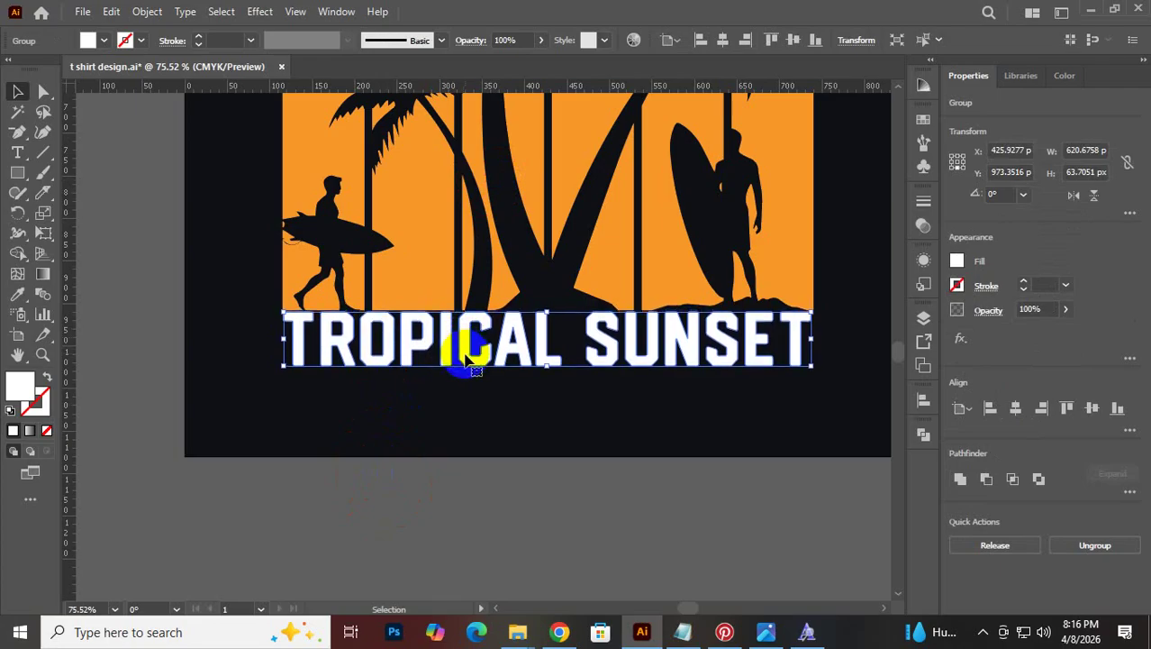
{"action": "left_click", "coordinate": [491, 459]}
Fine-tune the lettering's vertical position to a Y of about 975.35 px
{"action": "left_click_drag", "start_coordinate": [491, 460], "coordinate": [728, 477]}
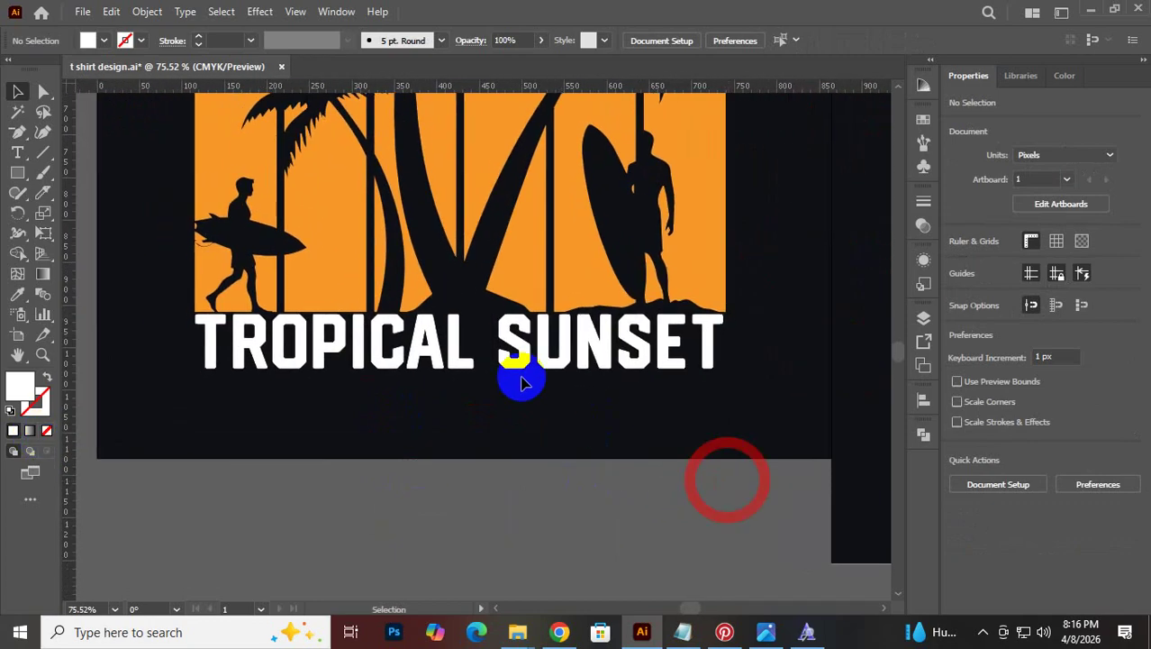
{"action": "left_click", "coordinate": [450, 353]}
{"action": "key", "text": "Down"}
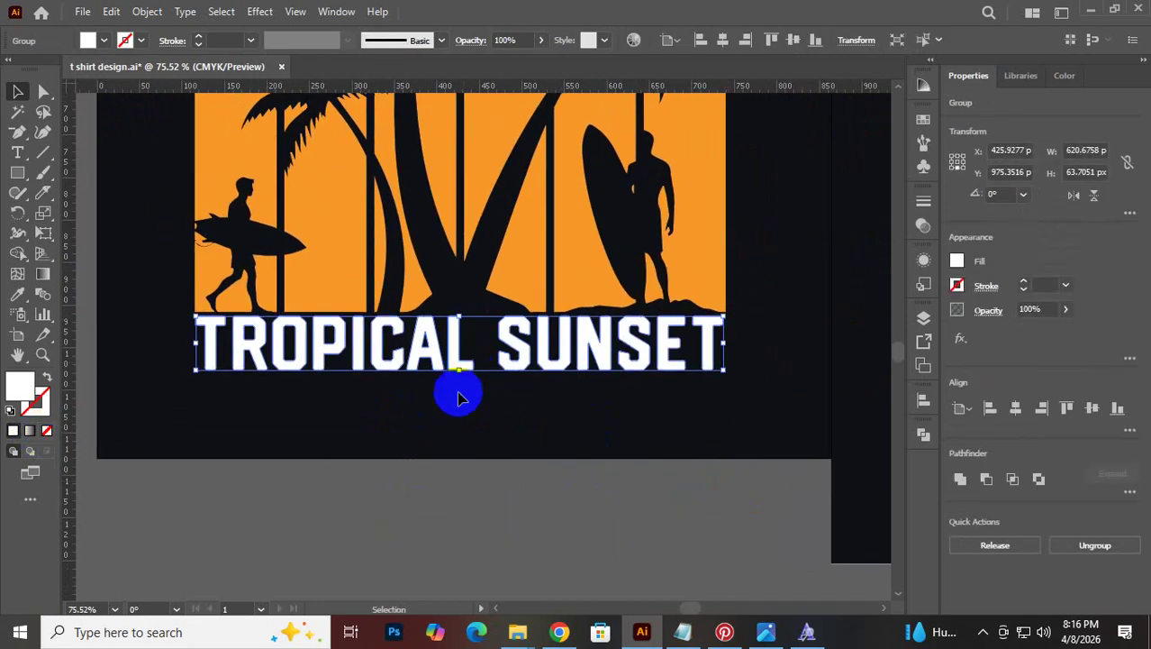
{"action": "left_click", "coordinate": [446, 477]}
{"action": "left_click_drag", "start_coordinate": [427, 343], "coordinate": [429, 337]}
{"action": "key", "text": "Up"}
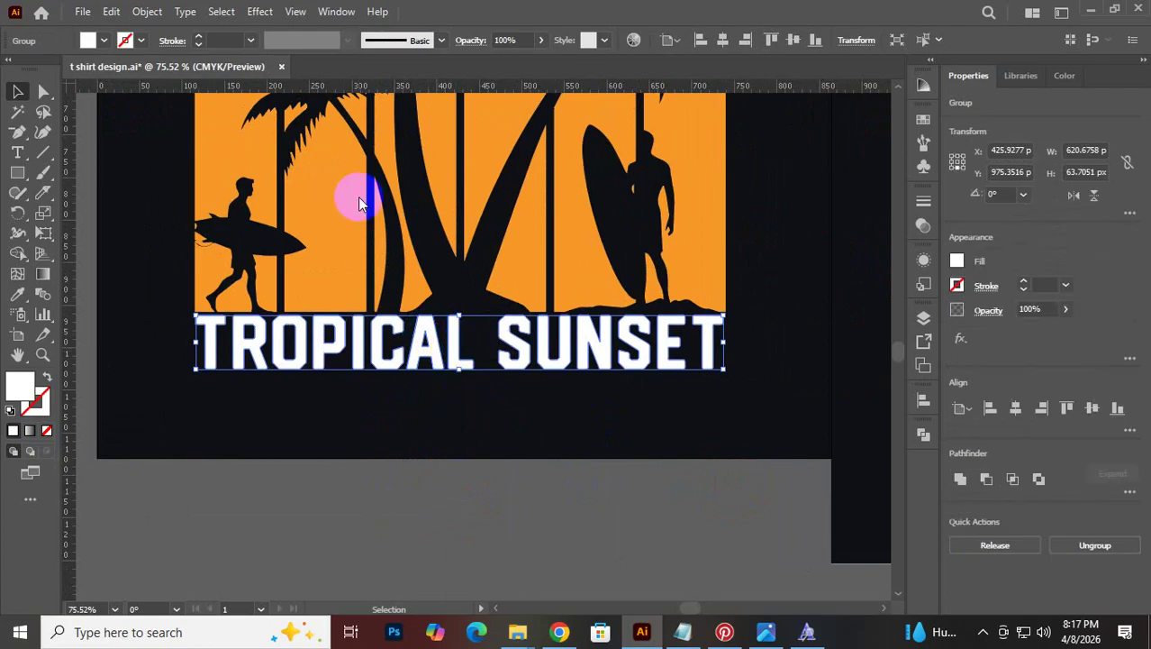
Offset the path of the TROPICAL SUNSET lettering by 5 px with miter joins
{"action": "left_click", "coordinate": [166, 9]}
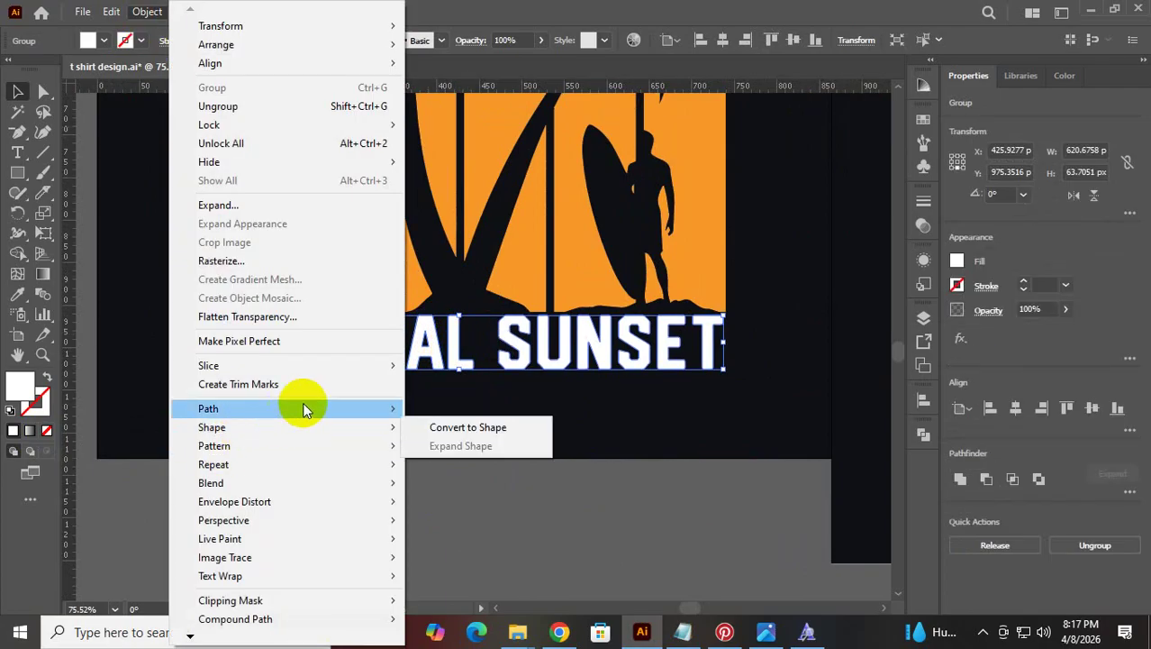
{"action": "mouse_move", "coordinate": [303, 407]}
{"action": "left_click", "coordinate": [458, 470]}
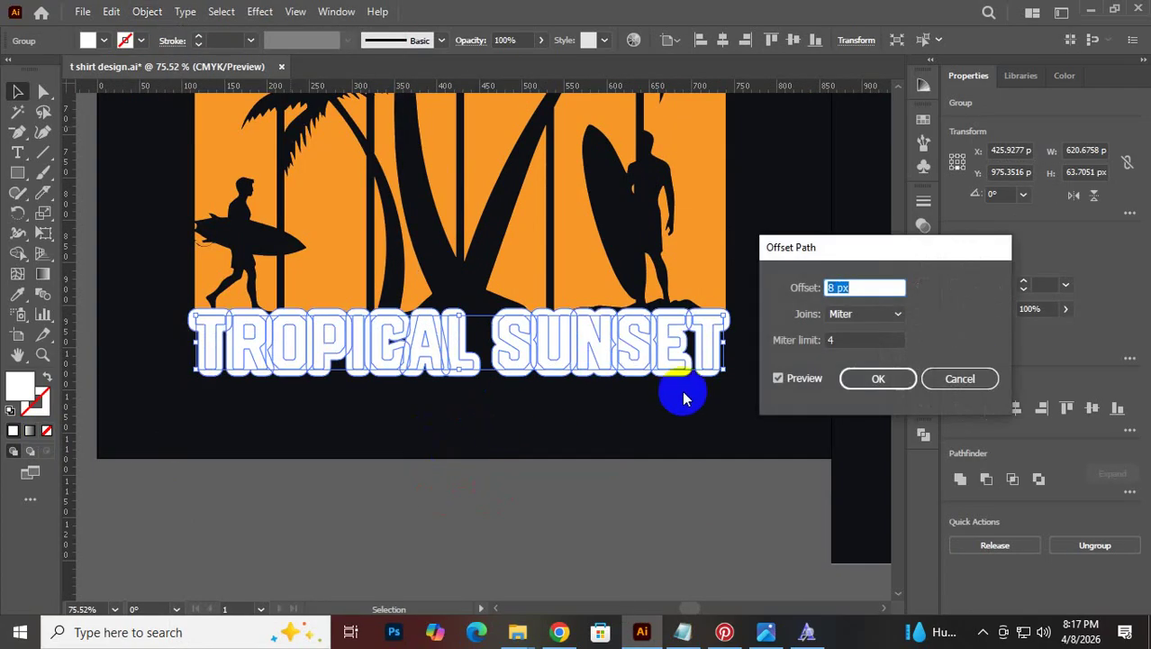
{"action": "key", "text": "Down"}
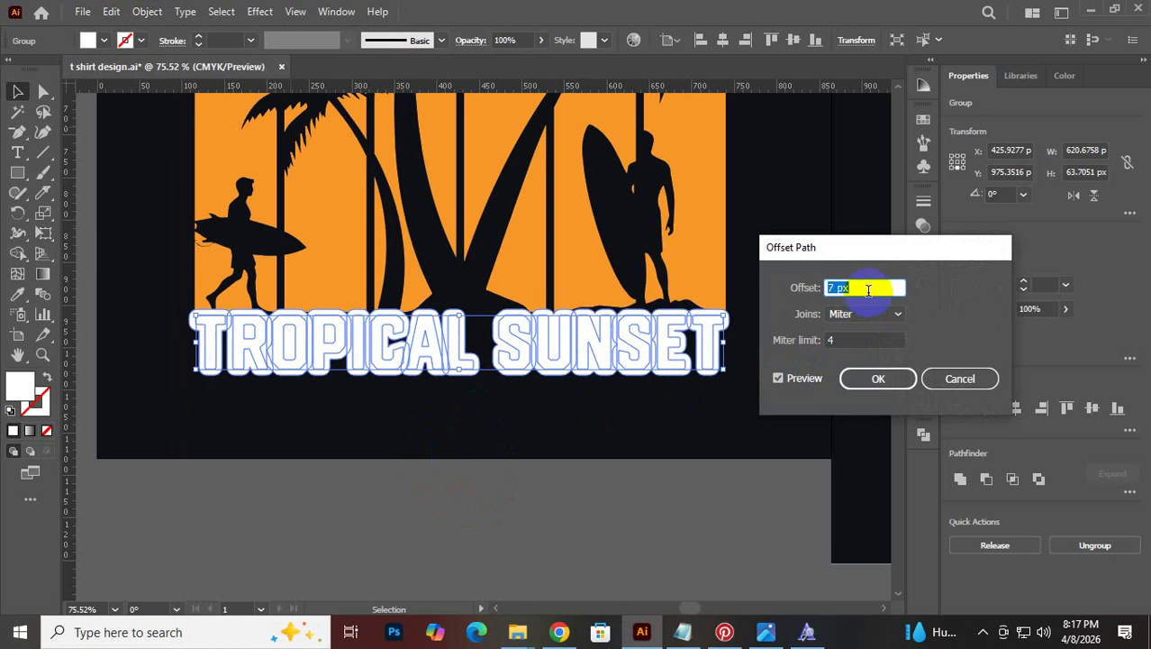
{"action": "key", "text": "Down"}
{"action": "key", "text": "Down"}
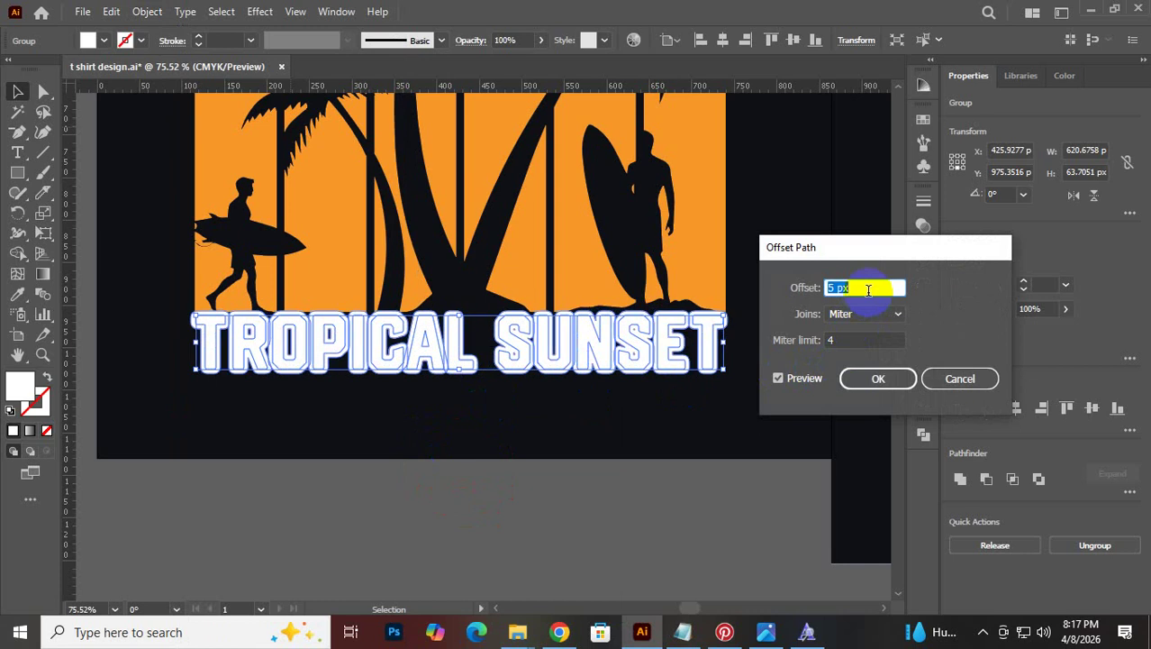
{"action": "left_click", "coordinate": [867, 378]}
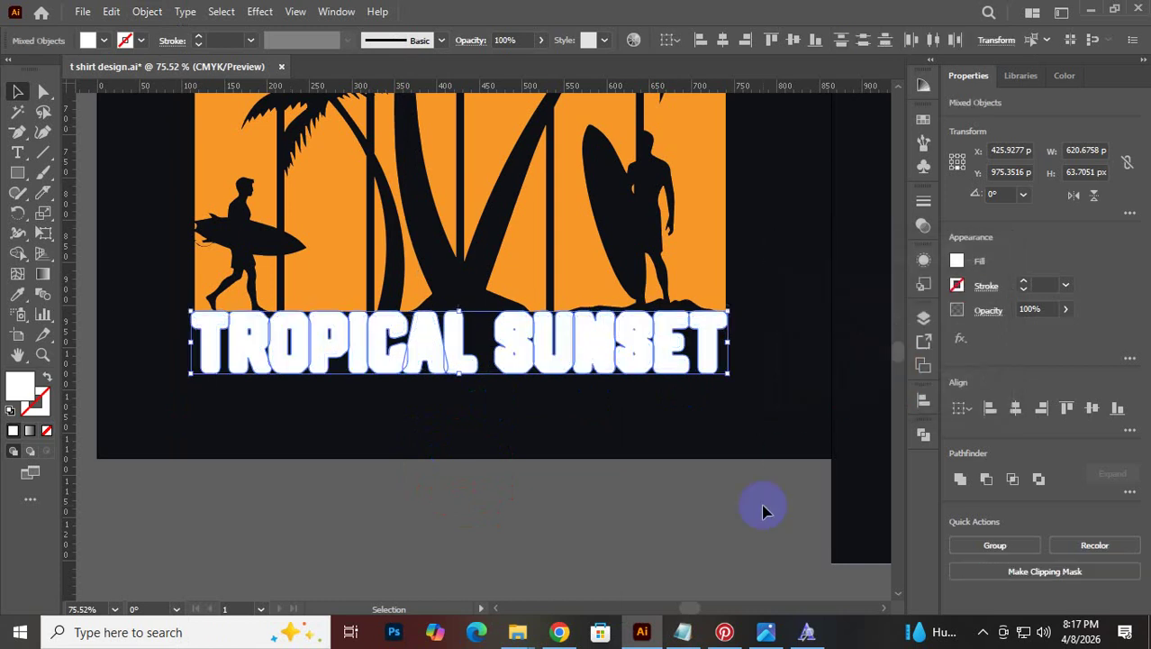
Ungroup the offset outlines of the TROPICAL SUNSET lettering and unite them into one shape
{"action": "left_click", "coordinate": [205, 288]}
{"action": "left_click", "coordinate": [129, 193]}
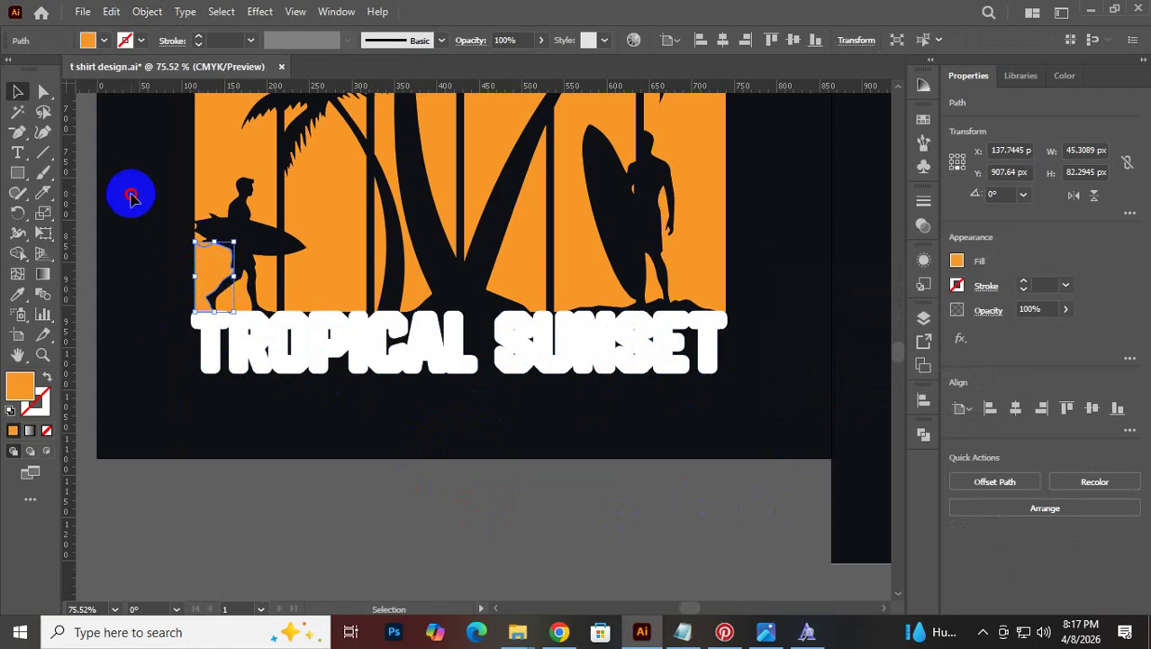
{"action": "left_click_drag", "start_coordinate": [218, 188], "coordinate": [242, 205]}
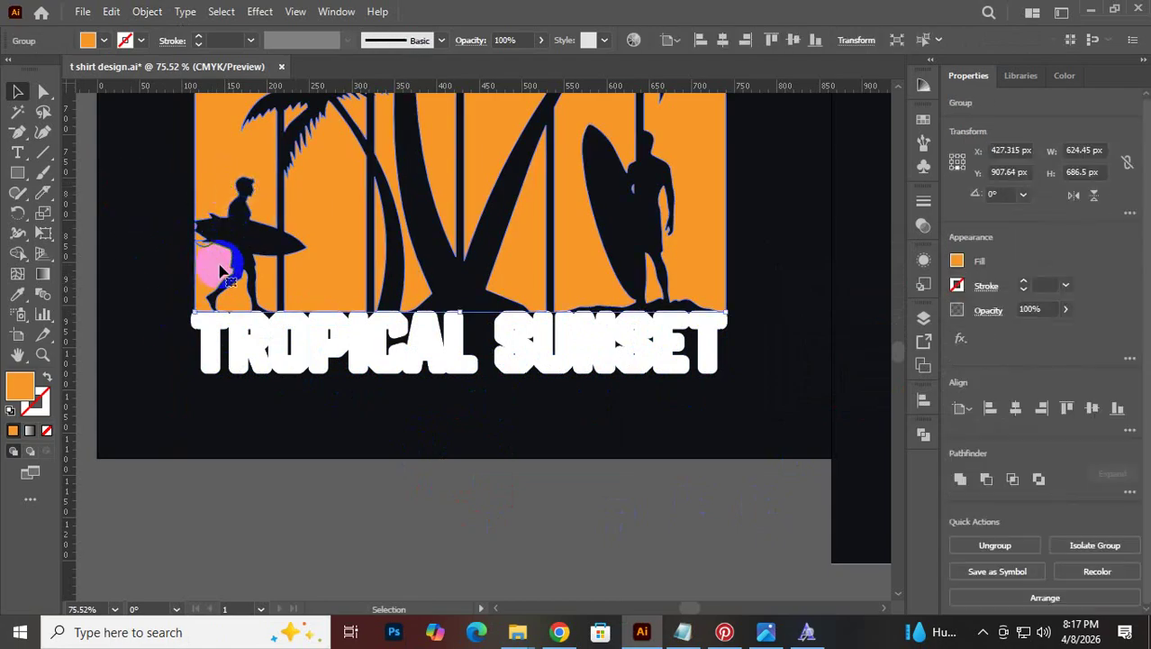
{"action": "mouse_move", "coordinate": [212, 328]}
{"action": "left_mouse_down"}
{"action": "mouse_move", "coordinate": [175, 329]}
{"action": "mouse_move", "coordinate": [193, 322]}
{"action": "left_mouse_up"}
{"action": "left_click", "coordinate": [326, 514]}
{"action": "right_click", "coordinate": [193, 322]}
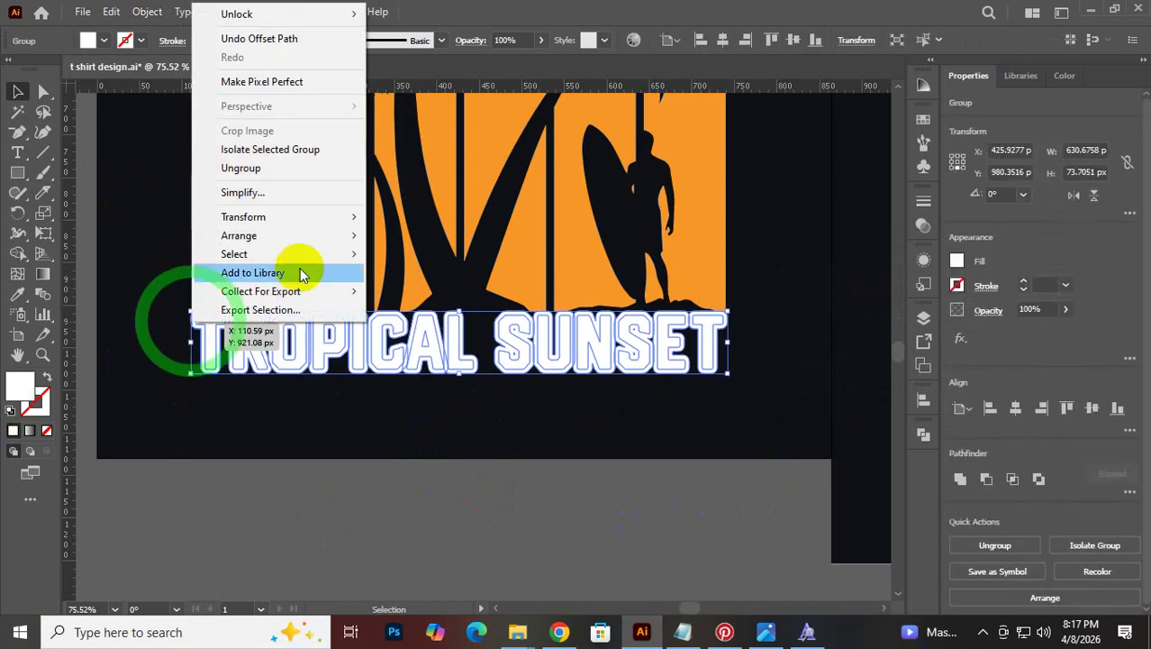
{"action": "left_click", "coordinate": [326, 168]}
{"action": "left_click", "coordinate": [298, 509]}
{"action": "left_click_drag", "start_coordinate": [236, 349], "coordinate": [716, 365]}
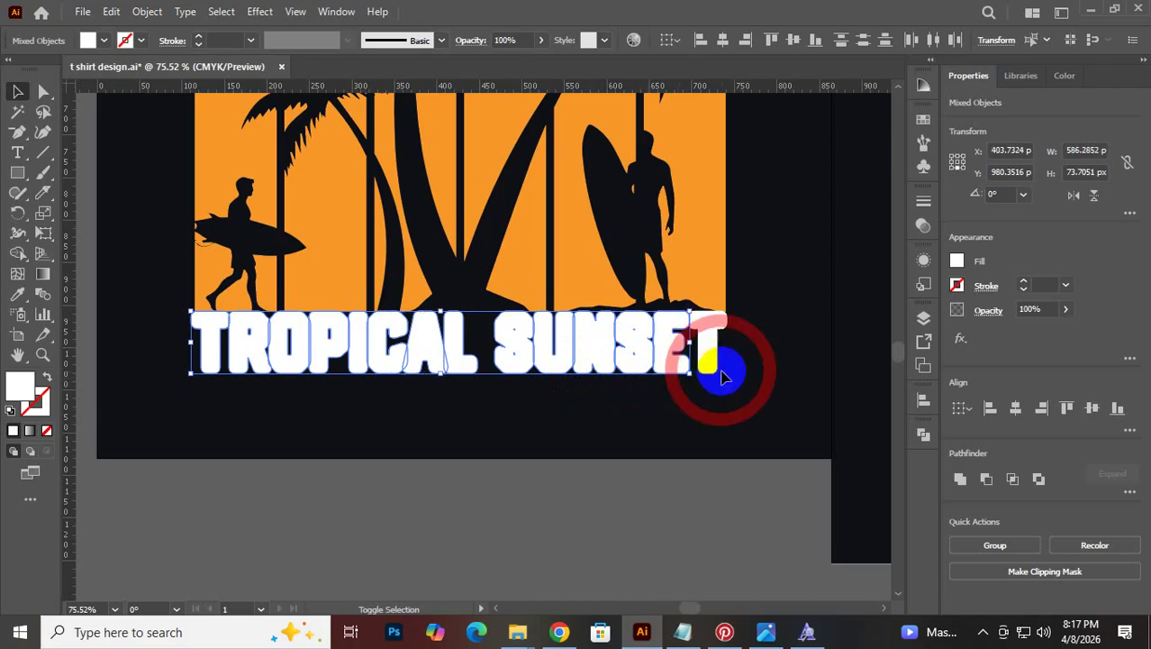
{"action": "left_click", "coordinate": [961, 478]}
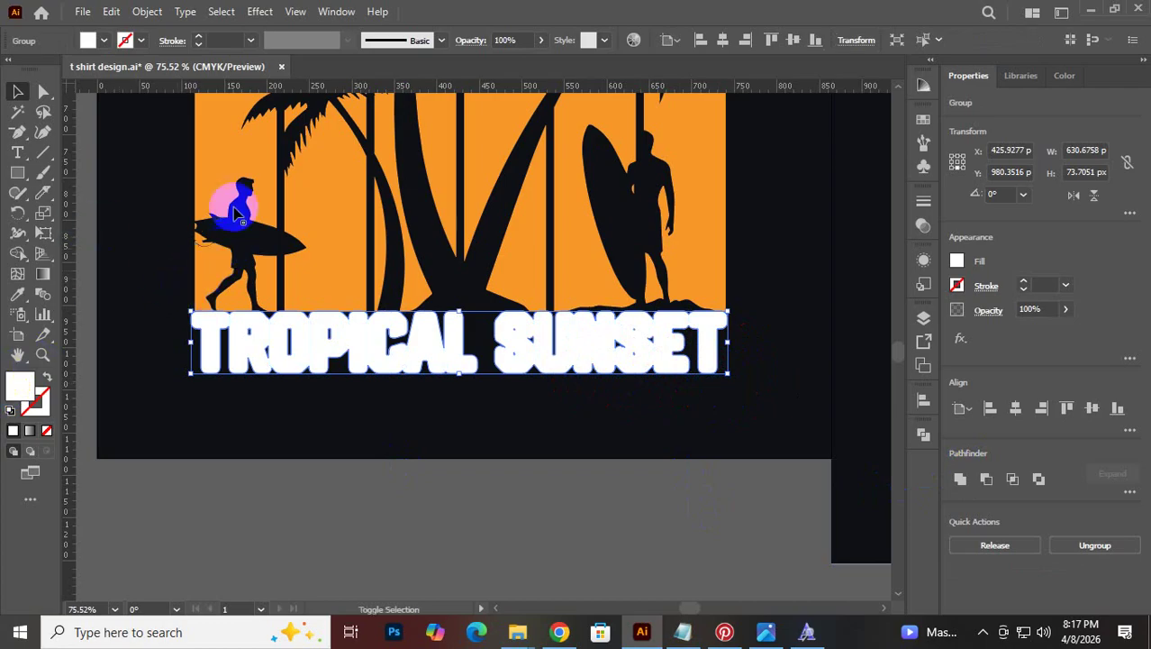
Try to subtract the united lettering outline from the grouped stripes with Minus Front, and undo the cut
{"action": "left_click", "coordinate": [226, 147], "text": "shift"}
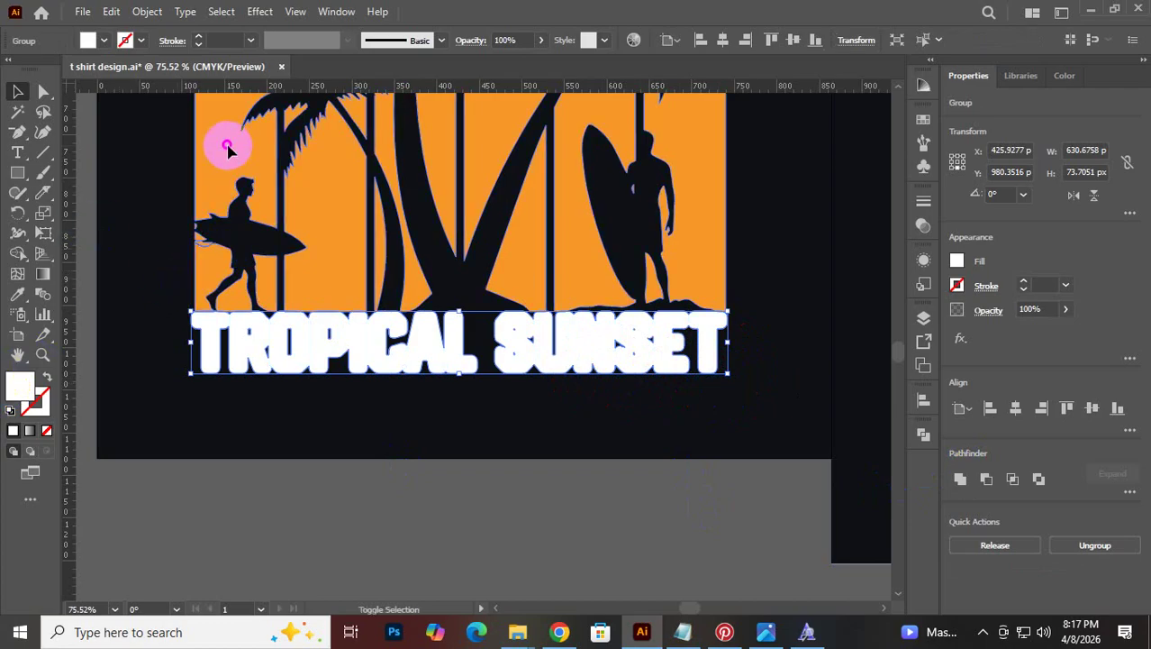
{"action": "left_click", "coordinate": [986, 479]}
{"action": "key", "text": "ctrl+z"}
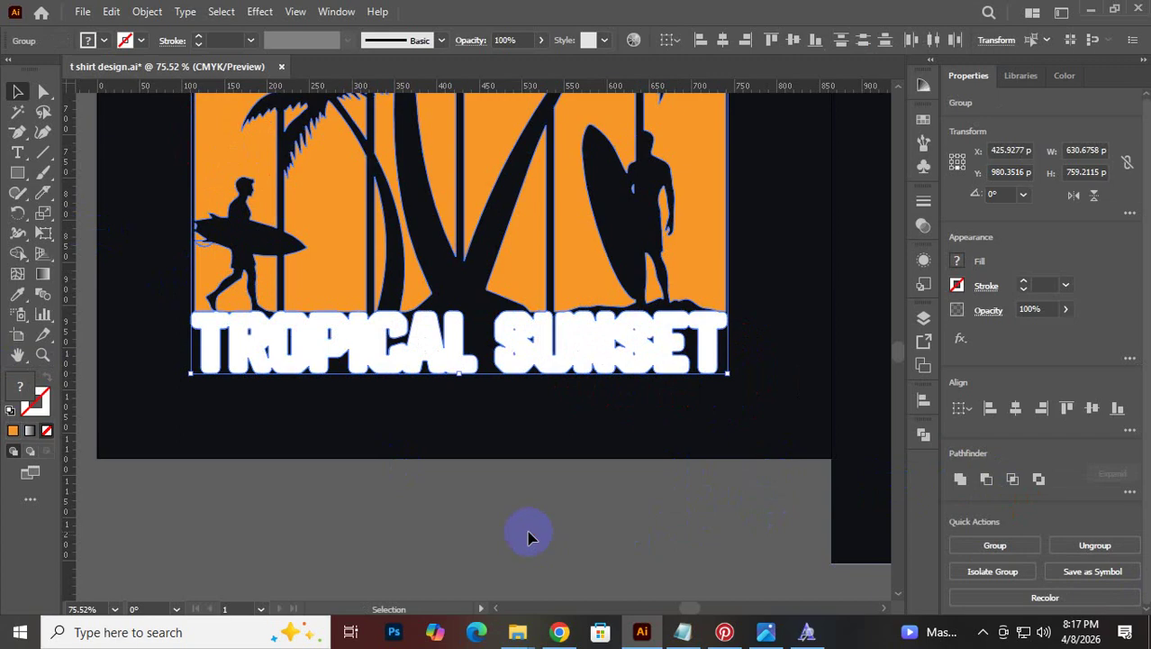
{"action": "left_click", "coordinate": [527, 535]}
Make the surfer-cut orange stripe group a single compound path
{"action": "left_click", "coordinate": [692, 272]}
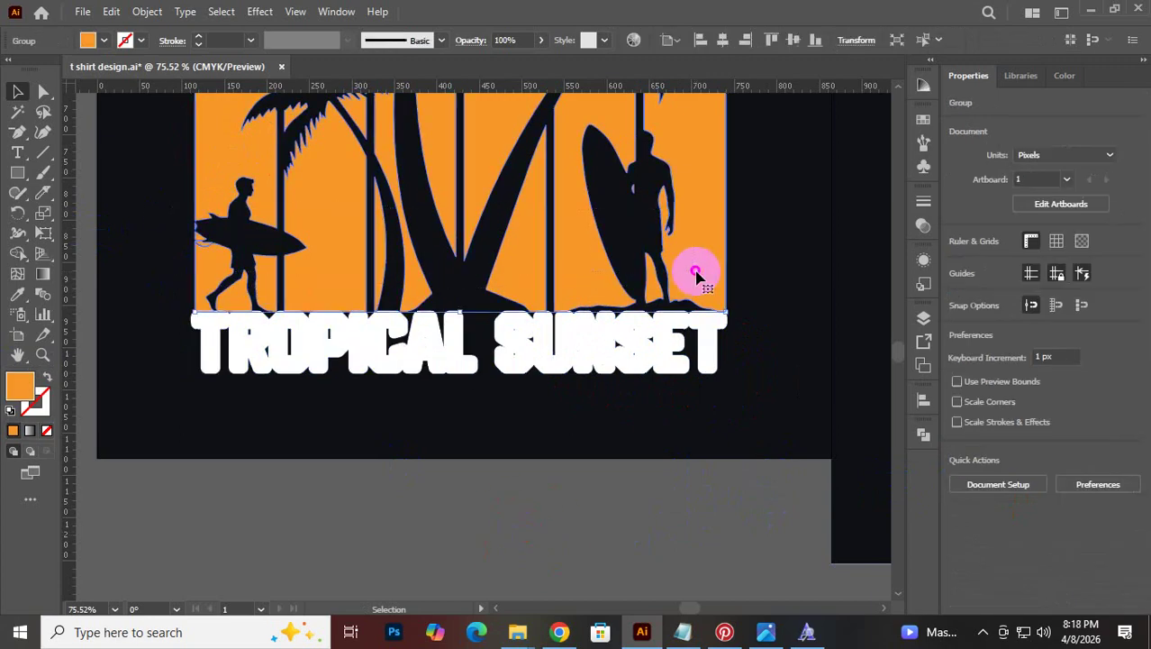
{"action": "left_click", "coordinate": [142, 12]}
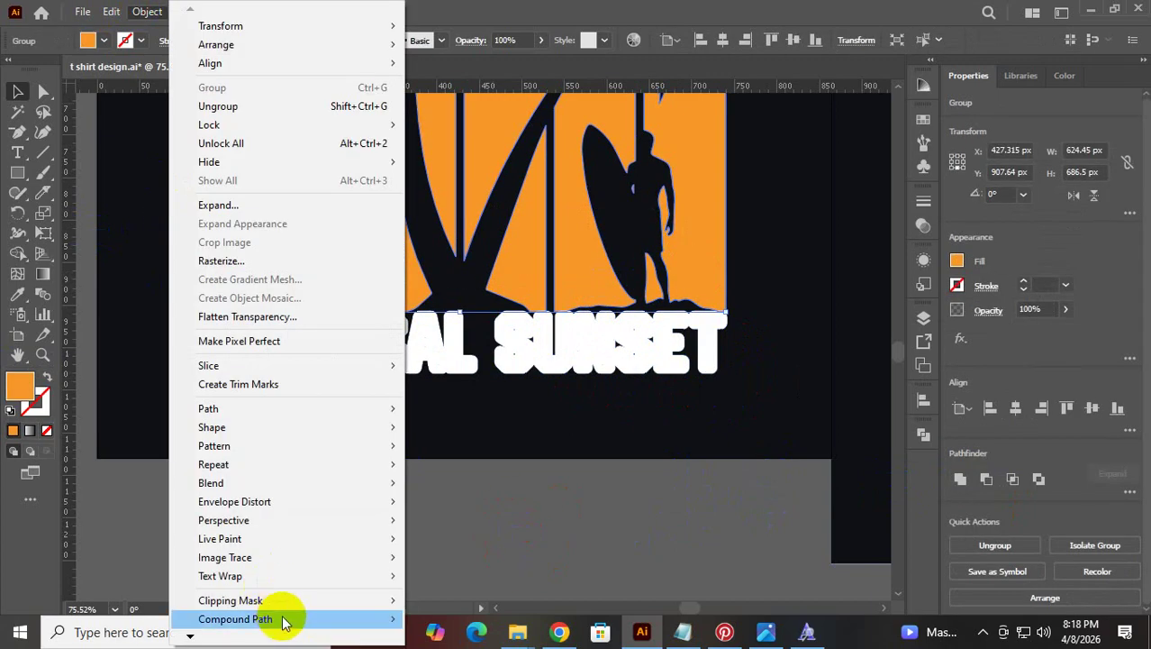
{"action": "mouse_move", "coordinate": [289, 618]}
{"action": "left_click", "coordinate": [446, 600]}
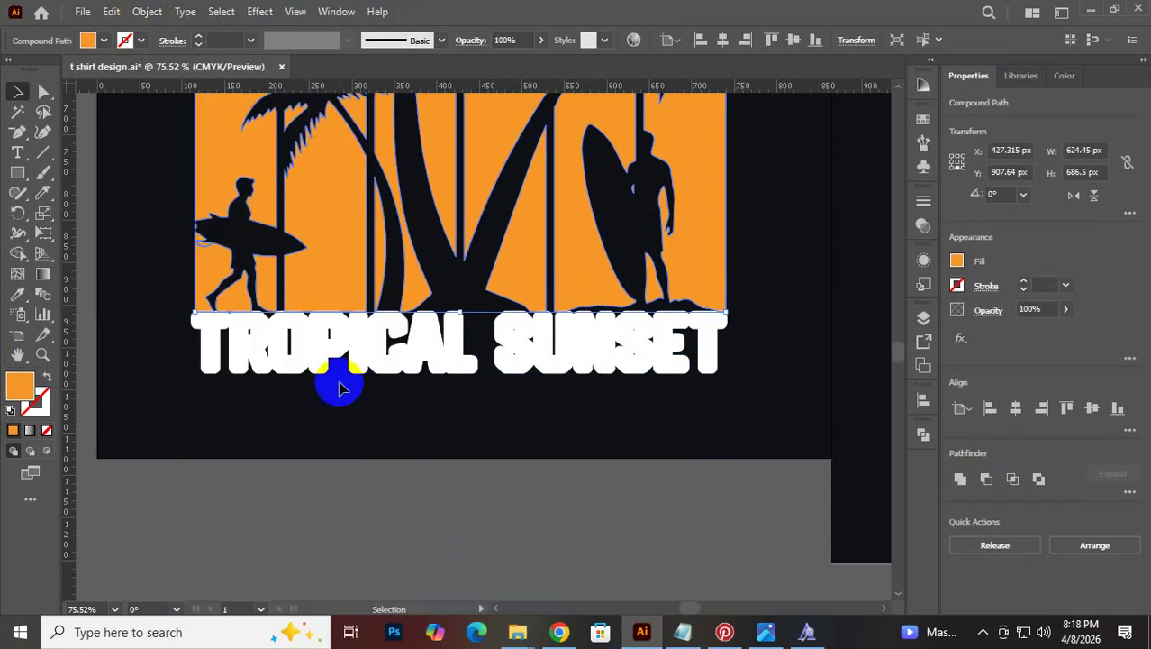
Cut the united lettering outline out of the compound stripes with Minus Front, and deselect the artwork
{"action": "left_click", "coordinate": [261, 382], "text": "shift"}
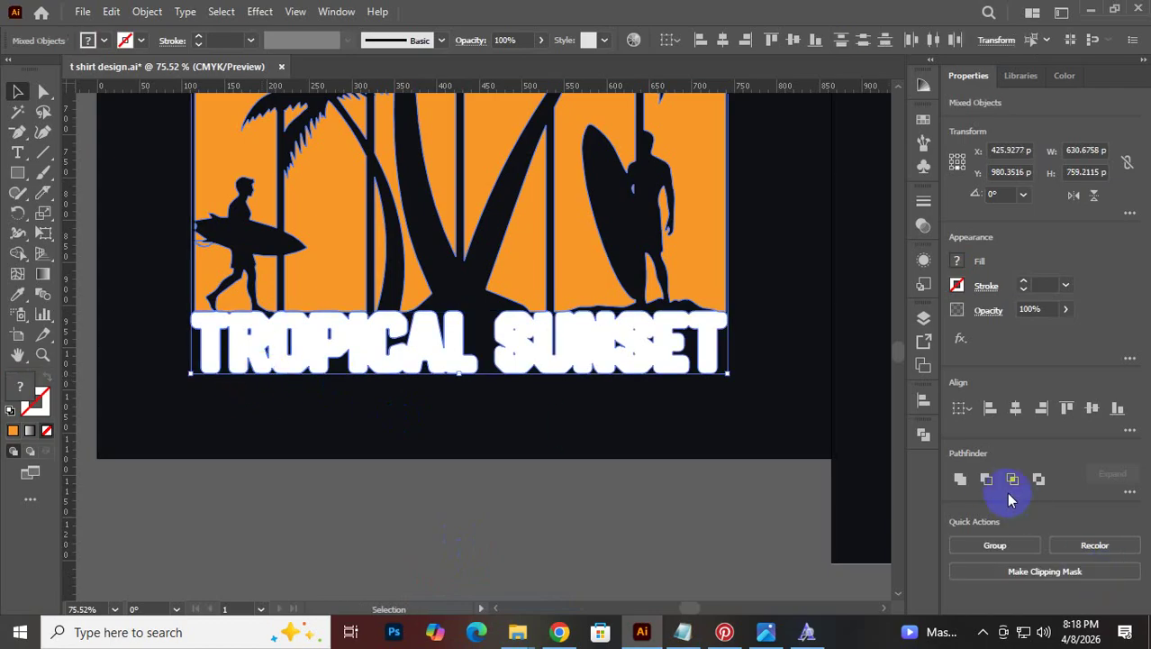
{"action": "left_click", "coordinate": [988, 482]}
{"action": "left_click", "coordinate": [633, 554]}
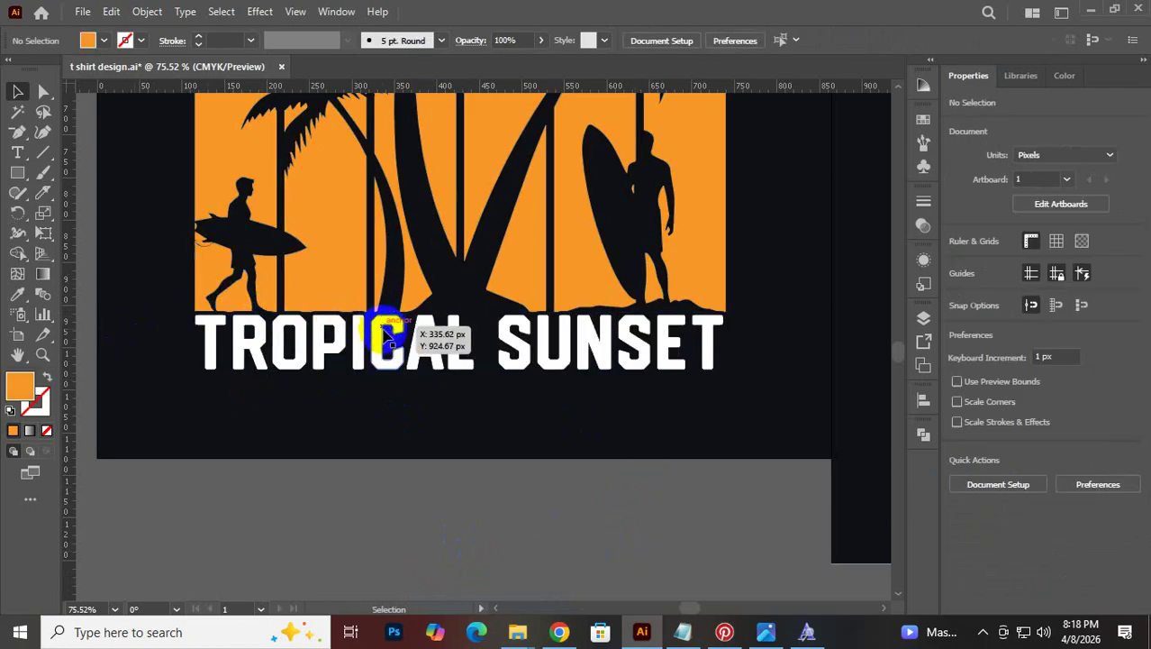
{"action": "left_click_drag", "start_coordinate": [559, 510], "coordinate": [301, 534]}
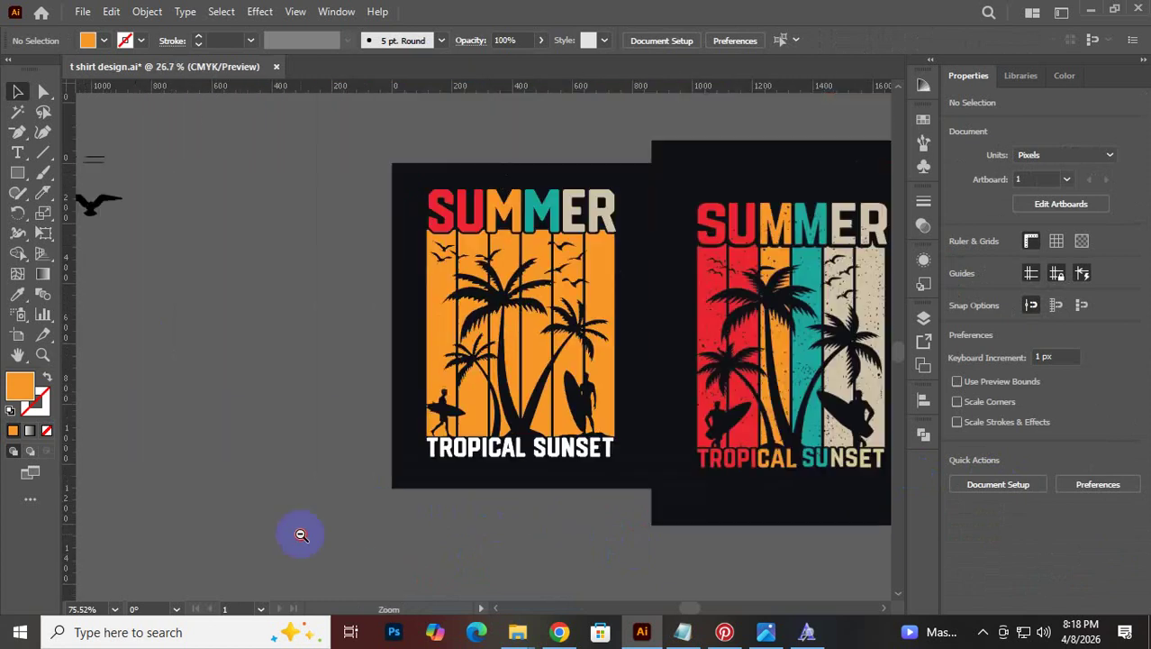
{"action": "left_click_drag", "start_coordinate": [525, 505], "coordinate": [379, 493]}
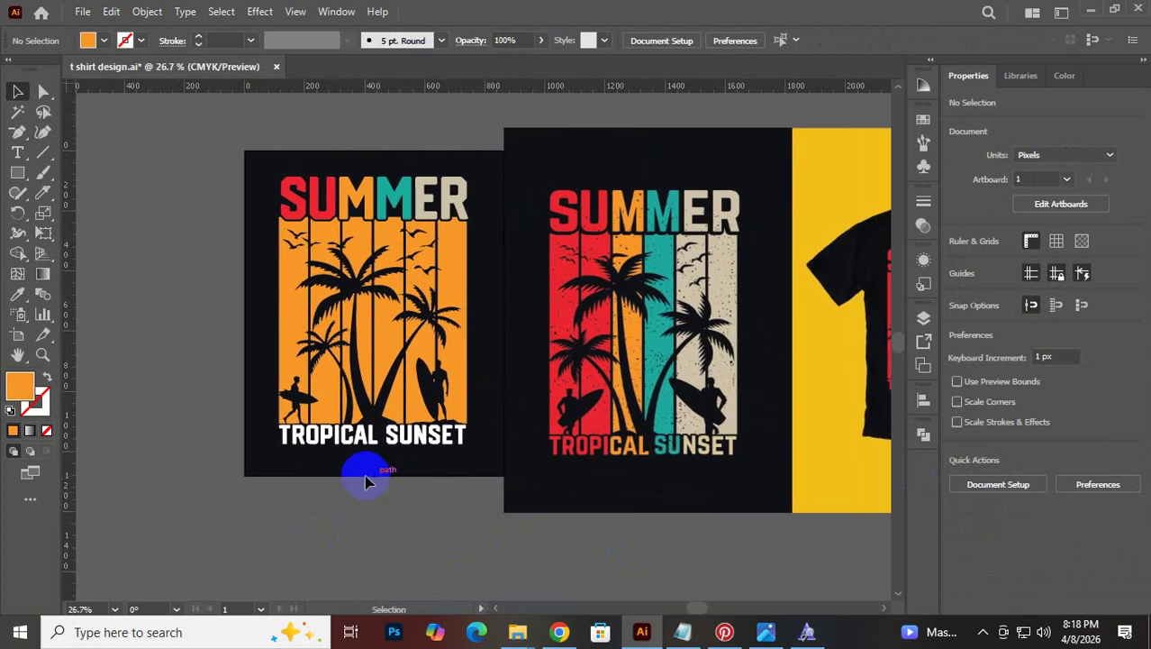
{"action": "right_click", "coordinate": [321, 448]}
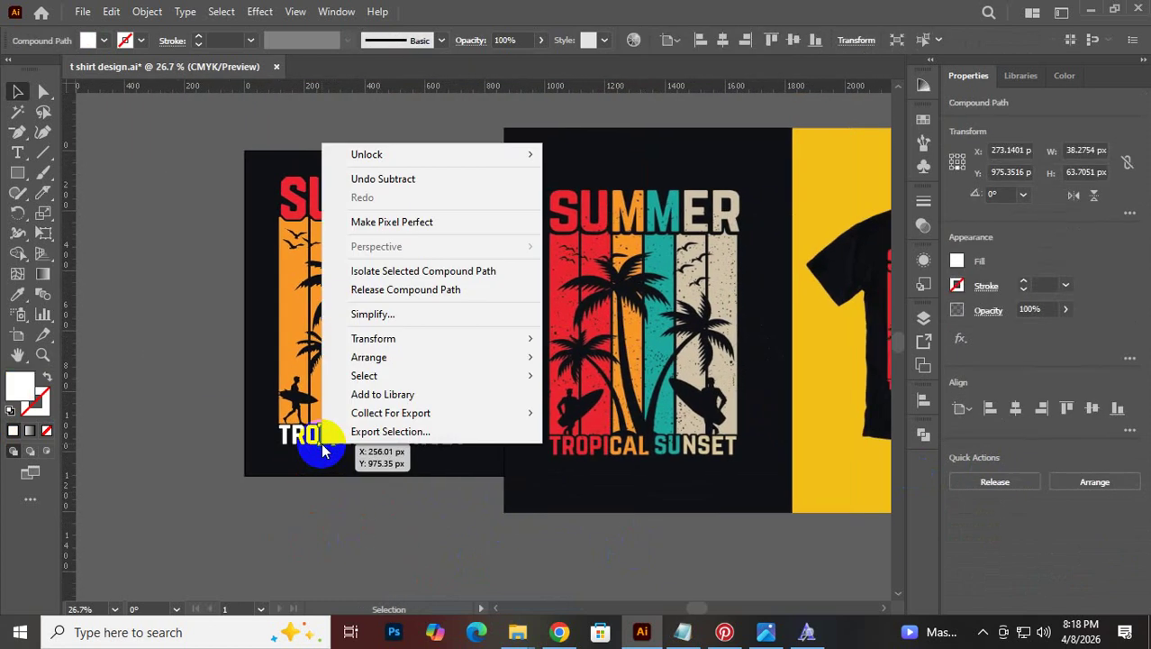
{"action": "left_click", "coordinate": [323, 515]}
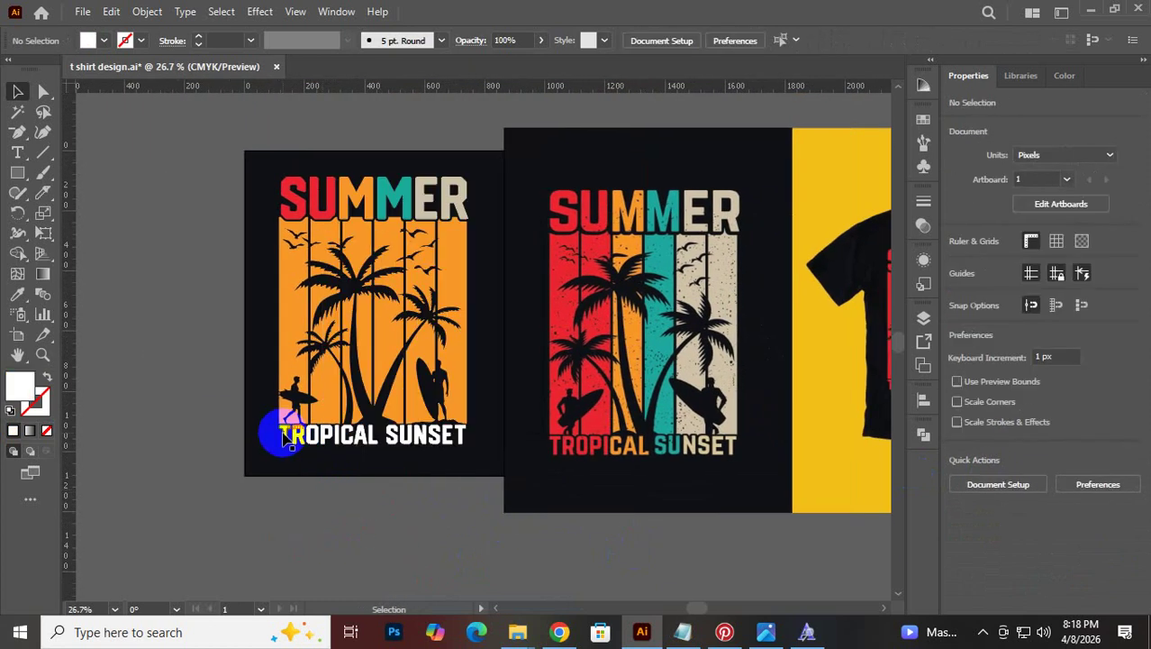
{"action": "left_click", "coordinate": [338, 441]}
{"action": "left_click", "coordinate": [270, 476]}
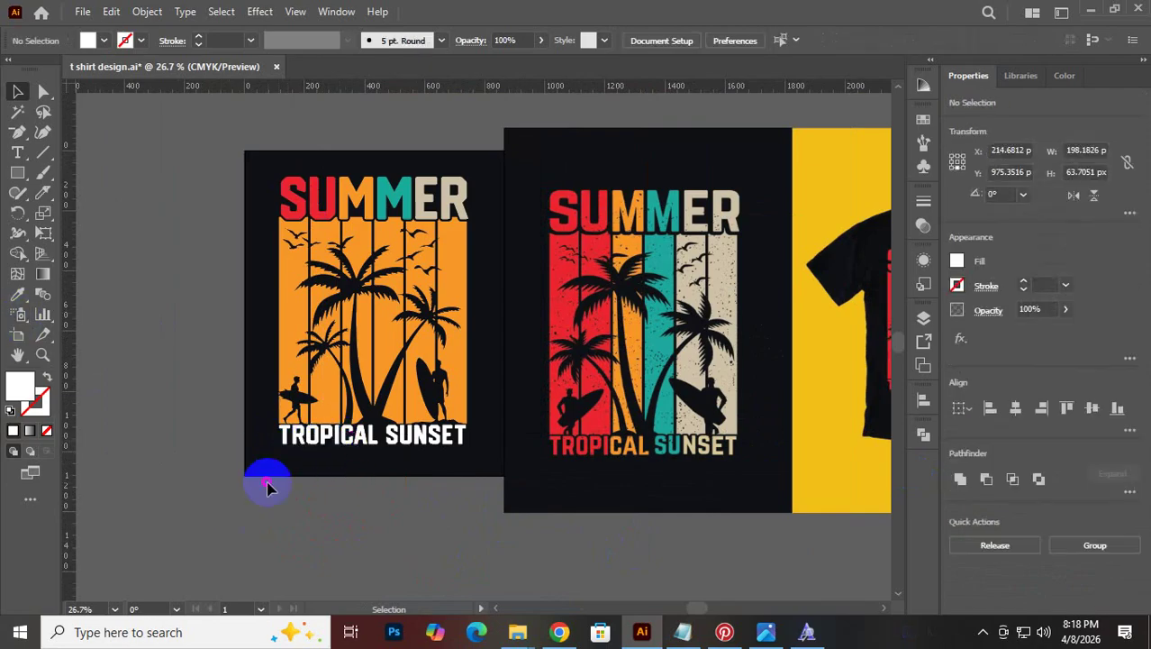
Ungroup the orange stripe artwork into its separate pieces and deselect it
{"action": "left_click", "coordinate": [290, 290]}
{"action": "right_click", "coordinate": [292, 292]}
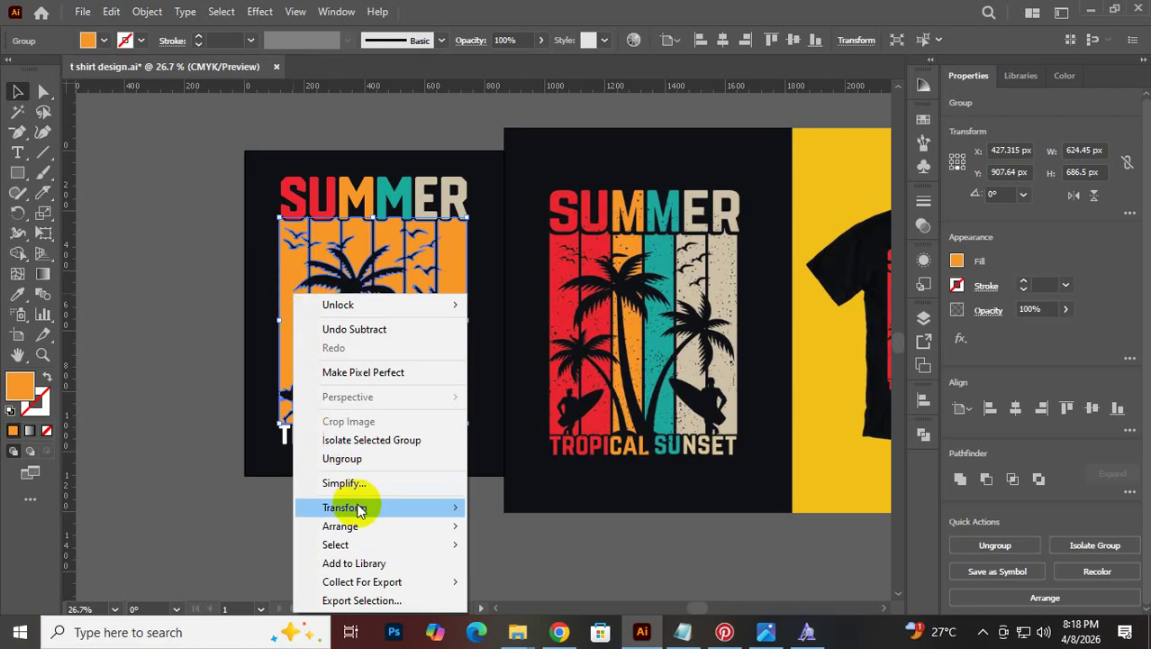
{"action": "left_click", "coordinate": [372, 459]}
{"action": "left_click", "coordinate": [364, 527]}
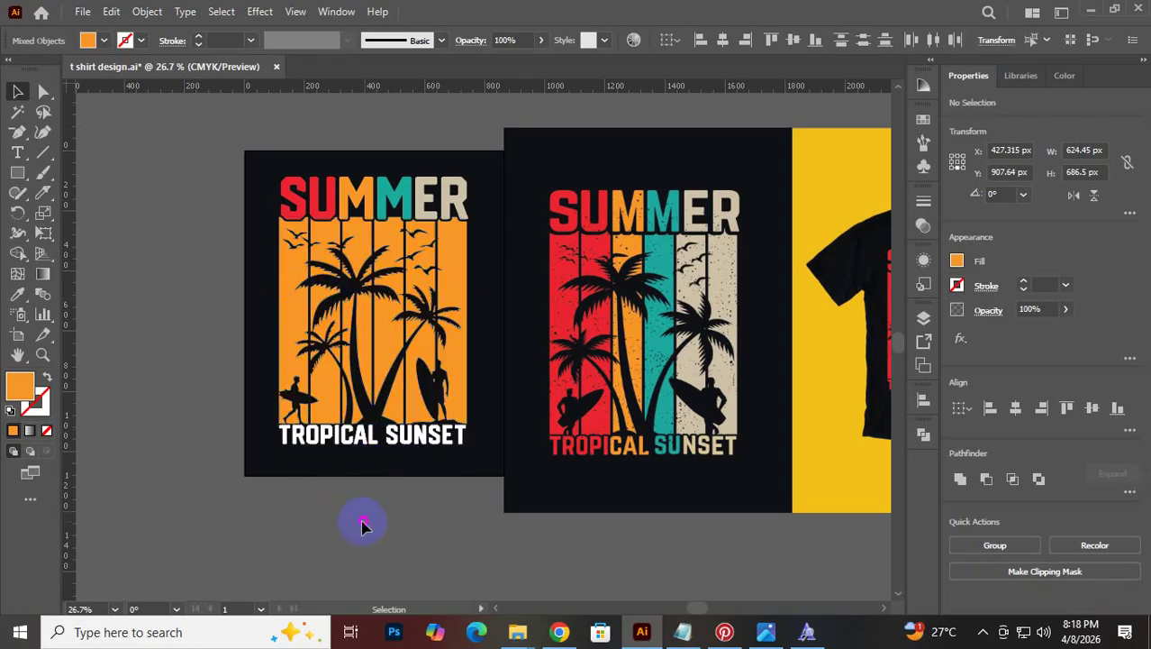
Select the orange pieces of the first stripe around the walking surfer and unite them into one object
{"action": "left_click", "coordinate": [289, 333]}
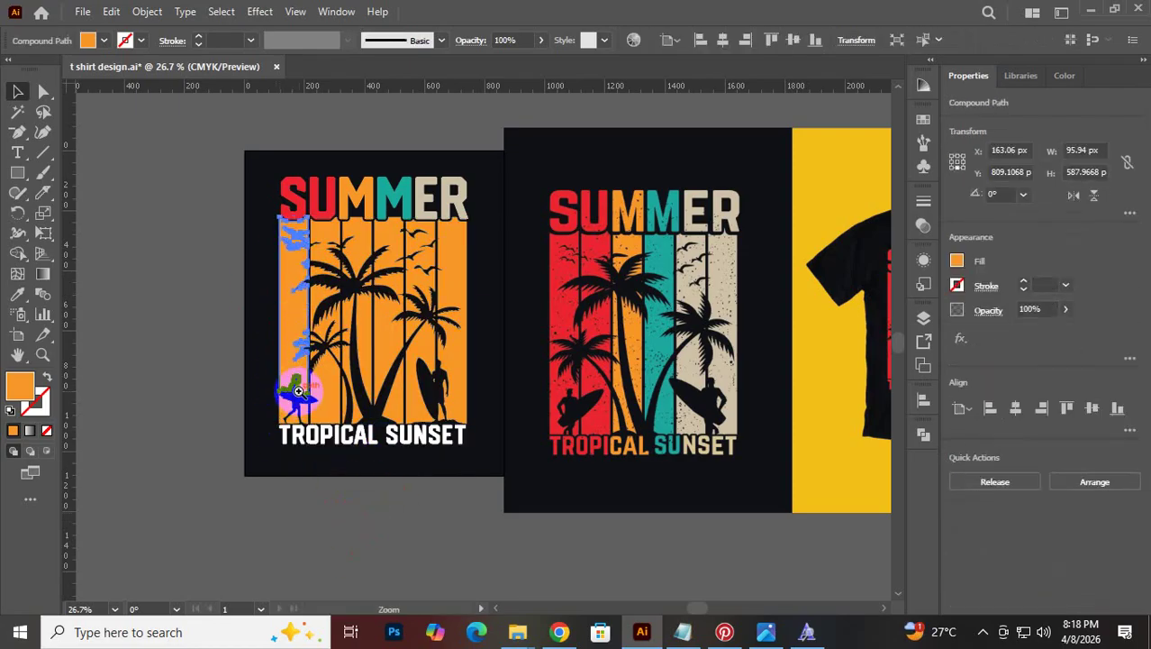
{"action": "scroll", "coordinate": [289, 392], "scroll_direction": "up", "scroll_amount": 5}
{"action": "left_click", "coordinate": [254, 455]}
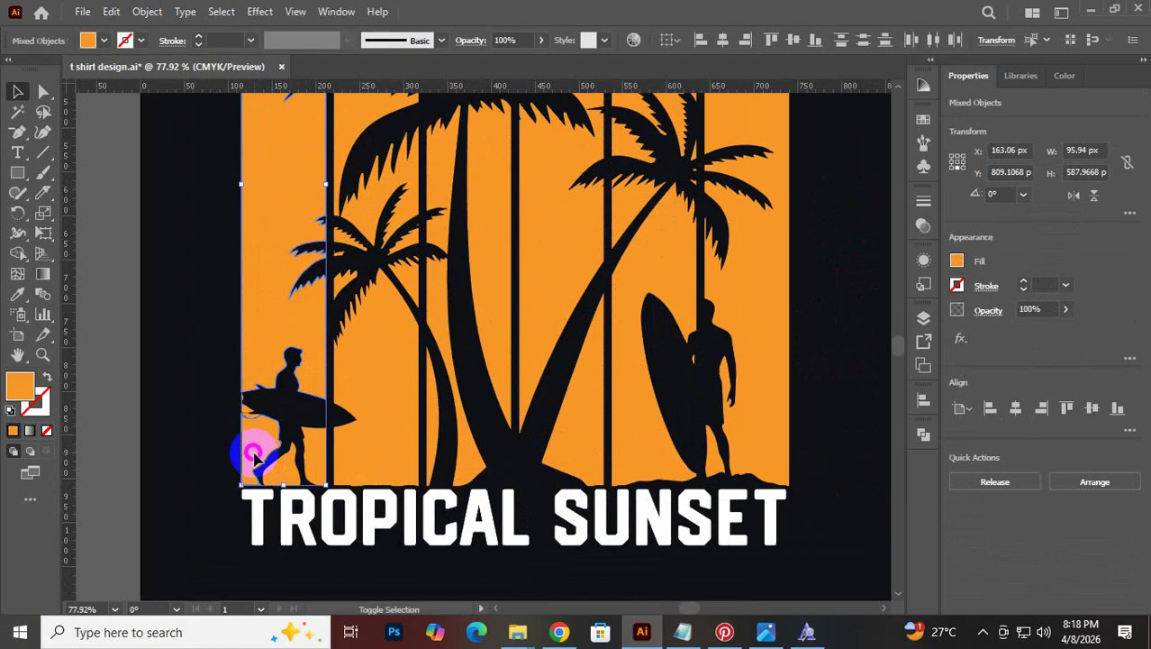
{"action": "left_click", "coordinate": [200, 291]}
{"action": "left_click_drag", "start_coordinate": [202, 288], "coordinate": [288, 437]}
{"action": "left_click", "coordinate": [960, 482]}
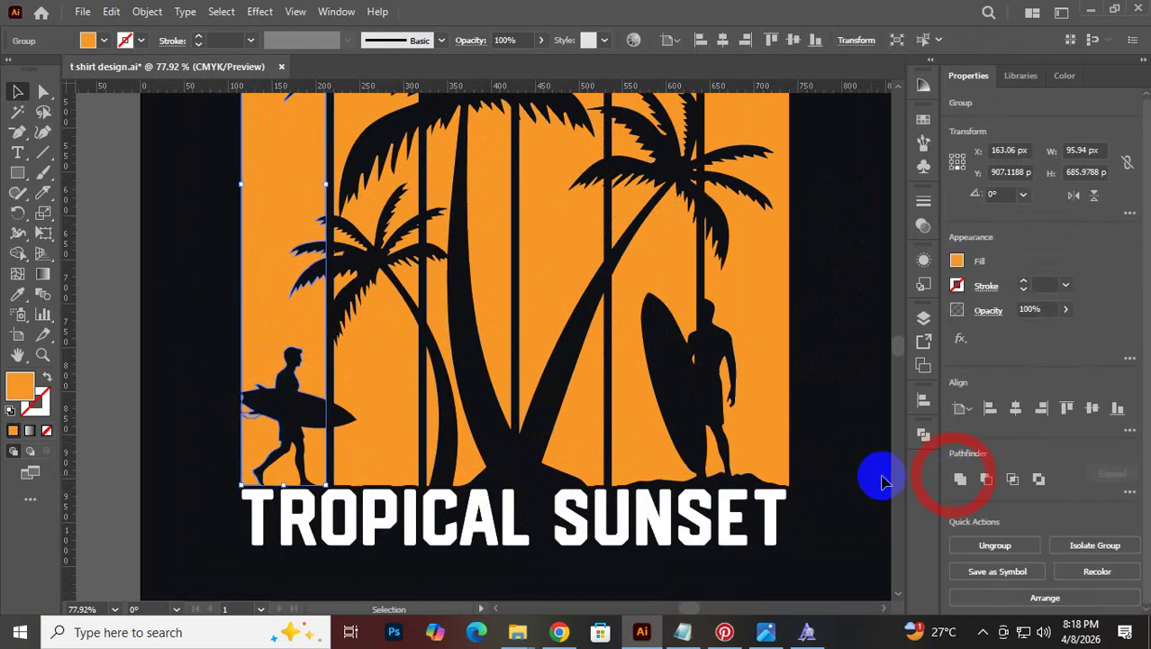
Recolour the united first stripe with the red sampled from the S of SUMMER, and deselect it
{"action": "left_click_drag", "start_coordinate": [241, 397], "coordinate": [630, 545]}
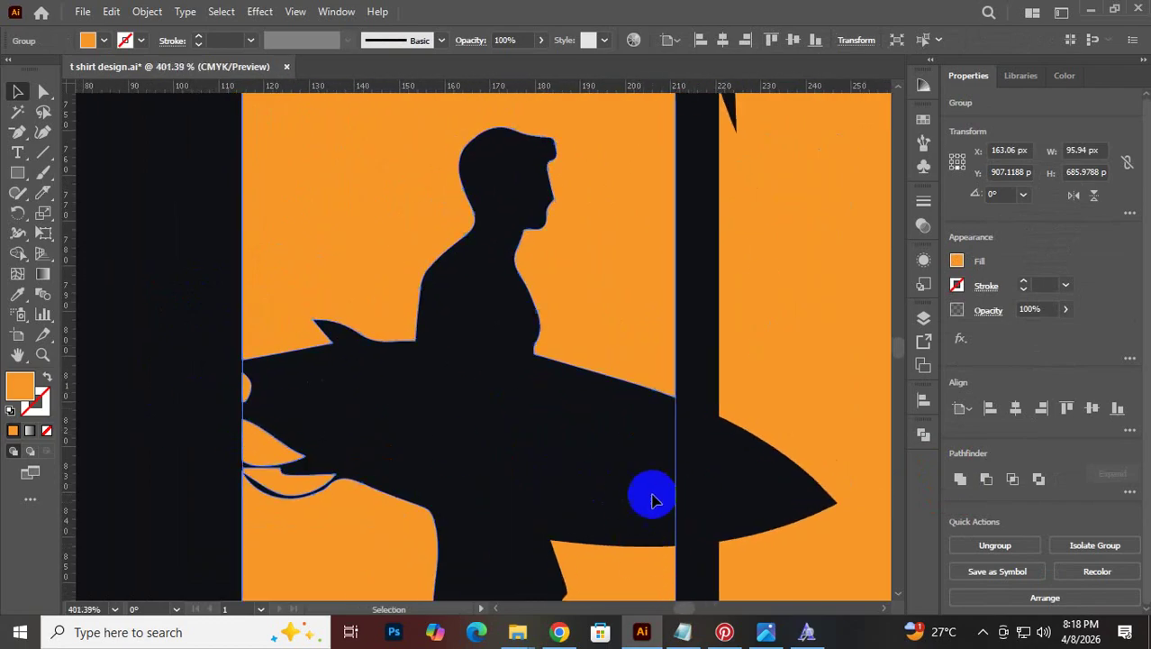
{"action": "left_click_drag", "start_coordinate": [667, 485], "coordinate": [113, 501]}
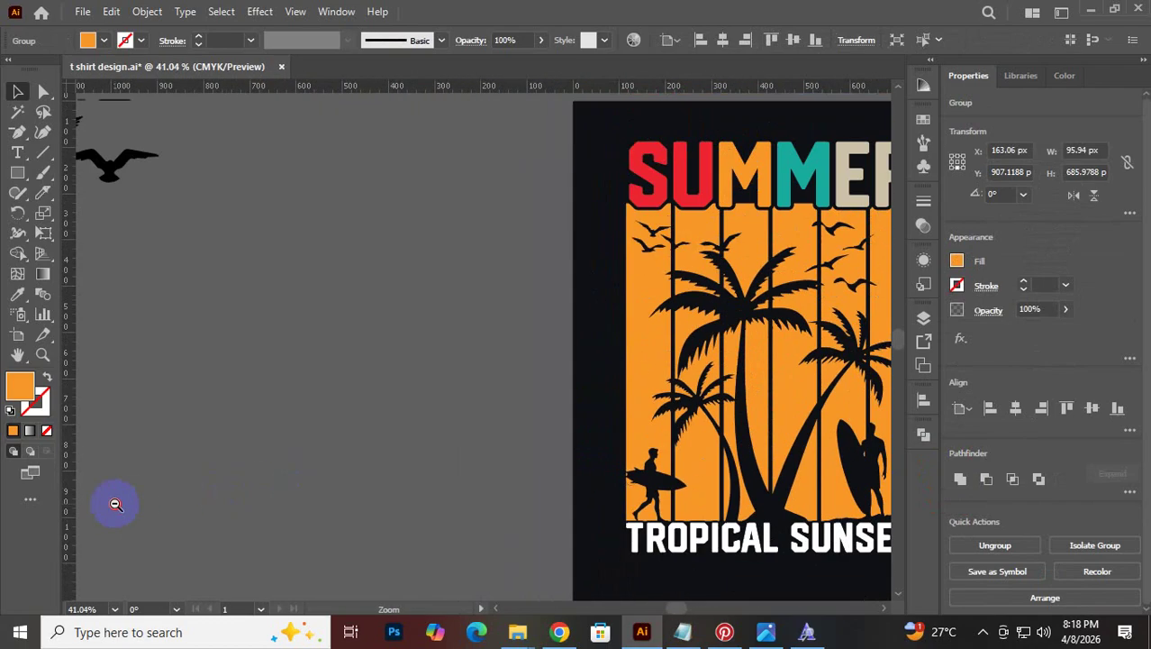
{"action": "left_click_drag", "start_coordinate": [624, 416], "coordinate": [439, 417]}
{"action": "left_click", "coordinate": [344, 303]}
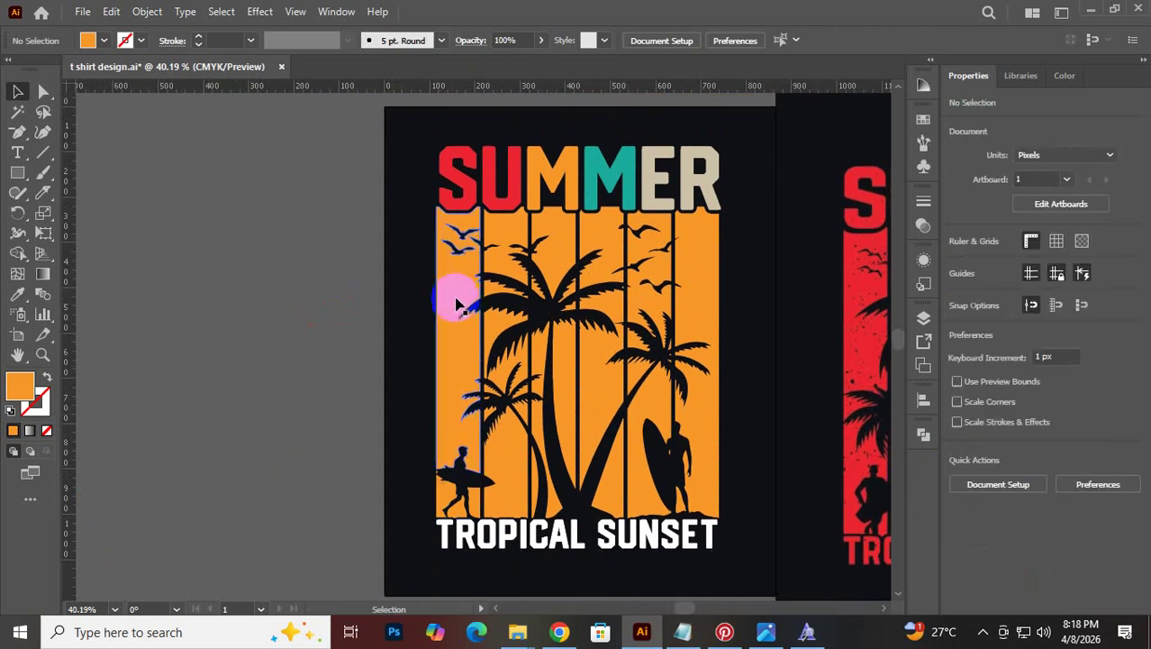
{"action": "left_click", "coordinate": [437, 277]}
{"action": "left_click", "coordinate": [17, 294]}
{"action": "left_click", "coordinate": [440, 157]}
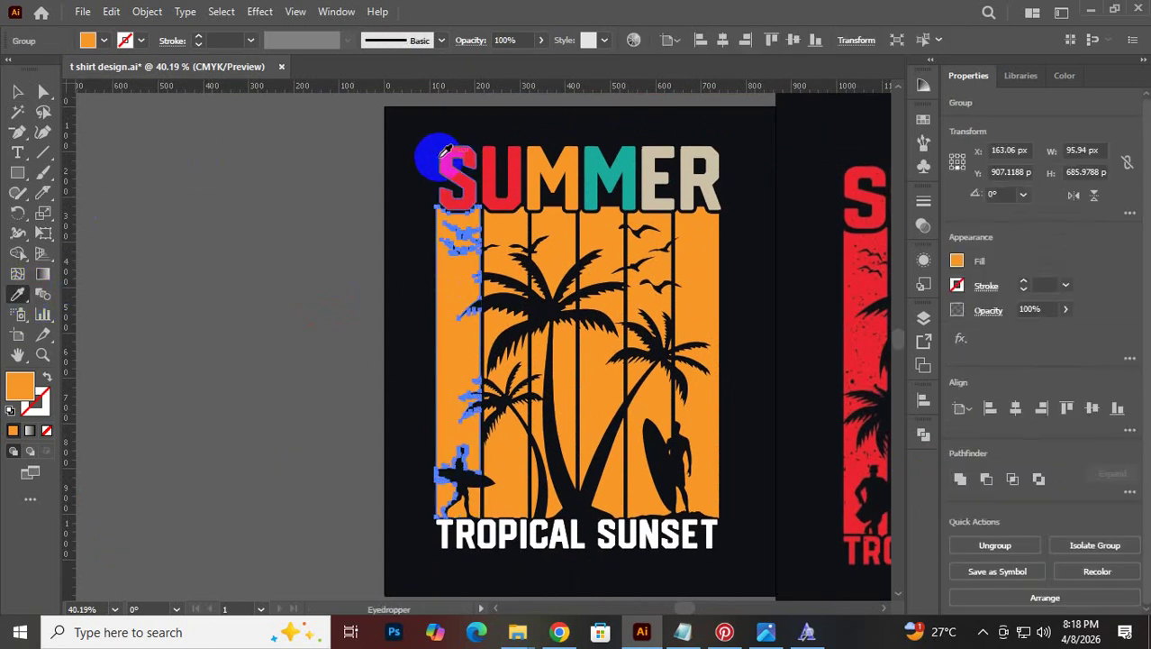
{"action": "left_click", "coordinate": [17, 93]}
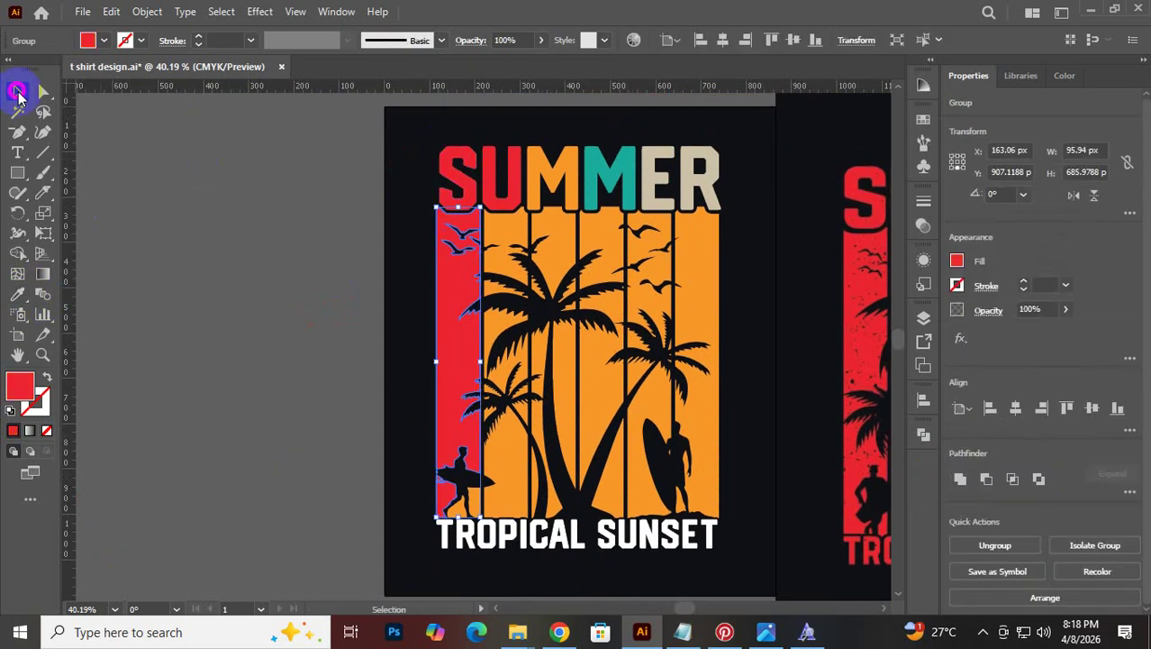
{"action": "left_click", "coordinate": [404, 476]}
Unite the leftover orange pieces around the walking surfer's legs with the red first stripe
{"action": "scroll", "coordinate": [668, 507], "scroll_direction": "up", "scroll_amount": 4}
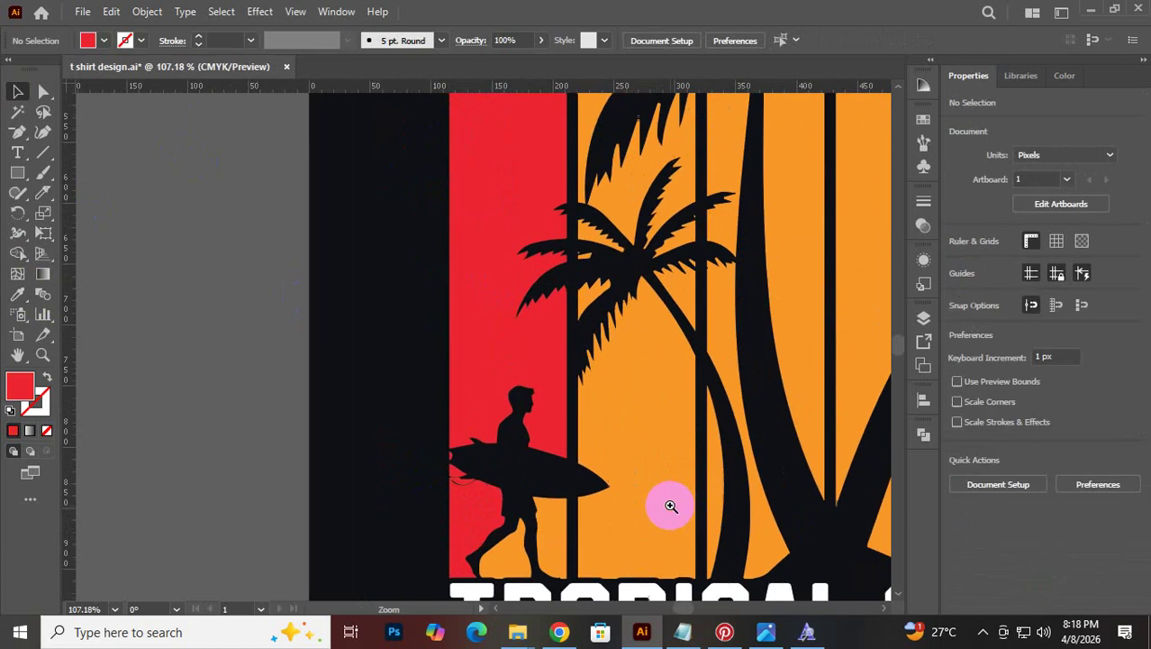
{"action": "left_click_drag", "start_coordinate": [668, 507], "coordinate": [574, 383]}
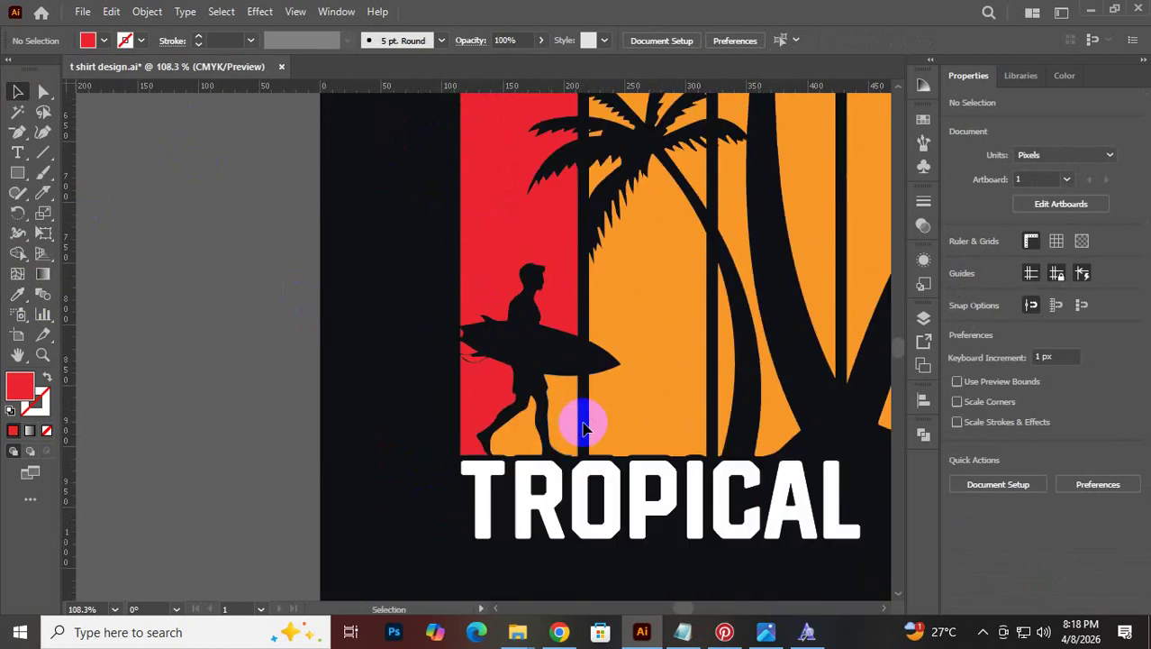
{"action": "left_click_drag", "start_coordinate": [582, 428], "coordinate": [471, 335]}
{"action": "left_click", "coordinate": [960, 479]}
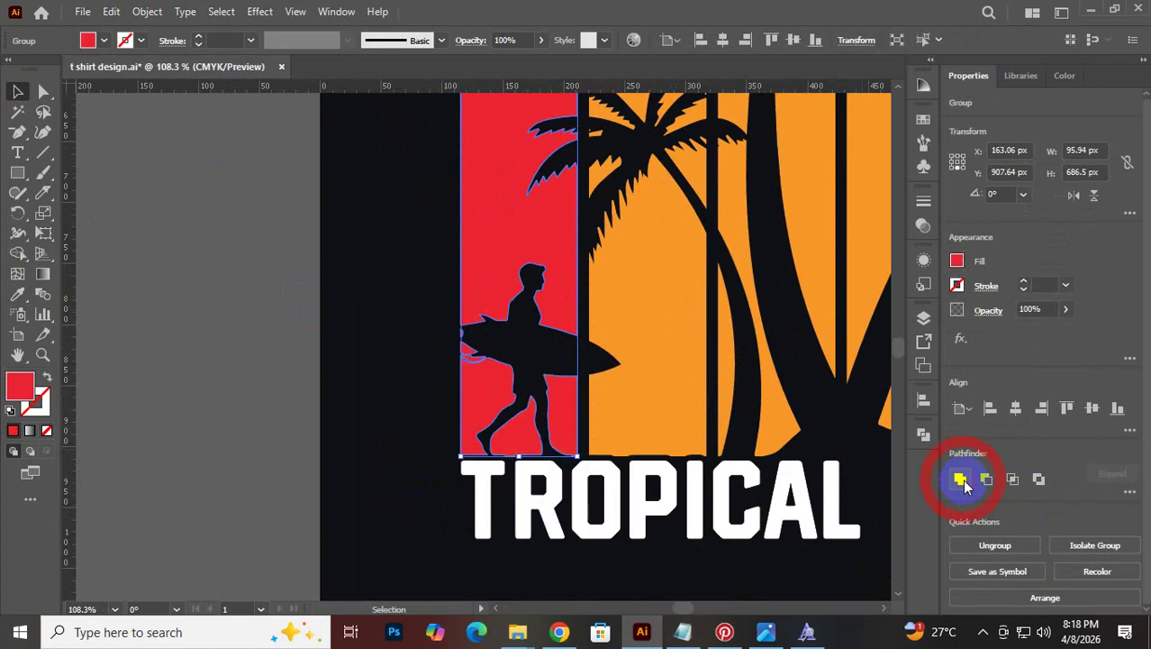
{"action": "left_click", "coordinate": [293, 337]}
Try to unite the second stripe's pieces with the letter P of TROPICAL in the selection, and undo the unite
{"action": "left_click_drag", "start_coordinate": [635, 380], "coordinate": [329, 550]}
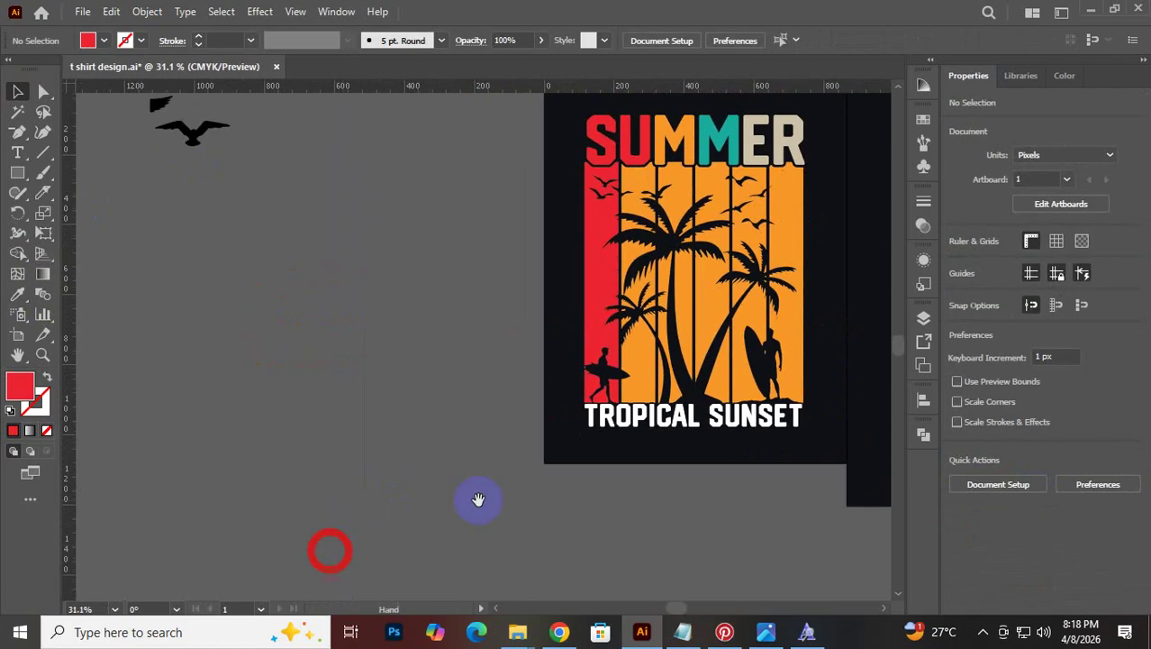
{"action": "left_click_drag", "start_coordinate": [479, 498], "coordinate": [341, 469]}
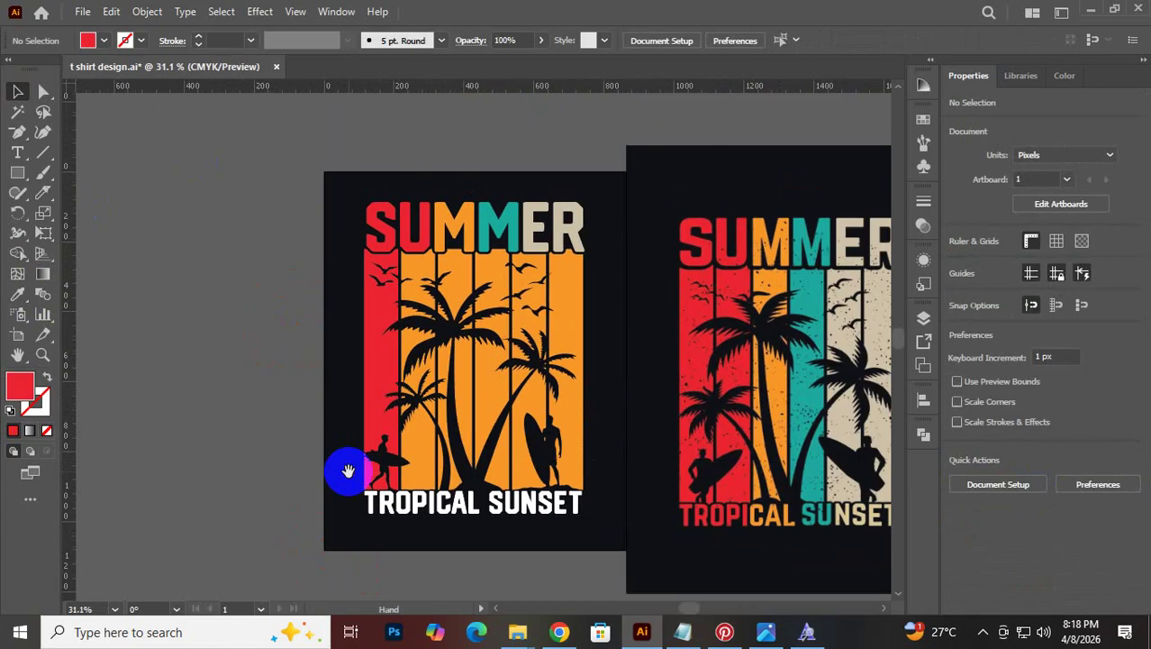
{"action": "left_click", "coordinate": [421, 448]}
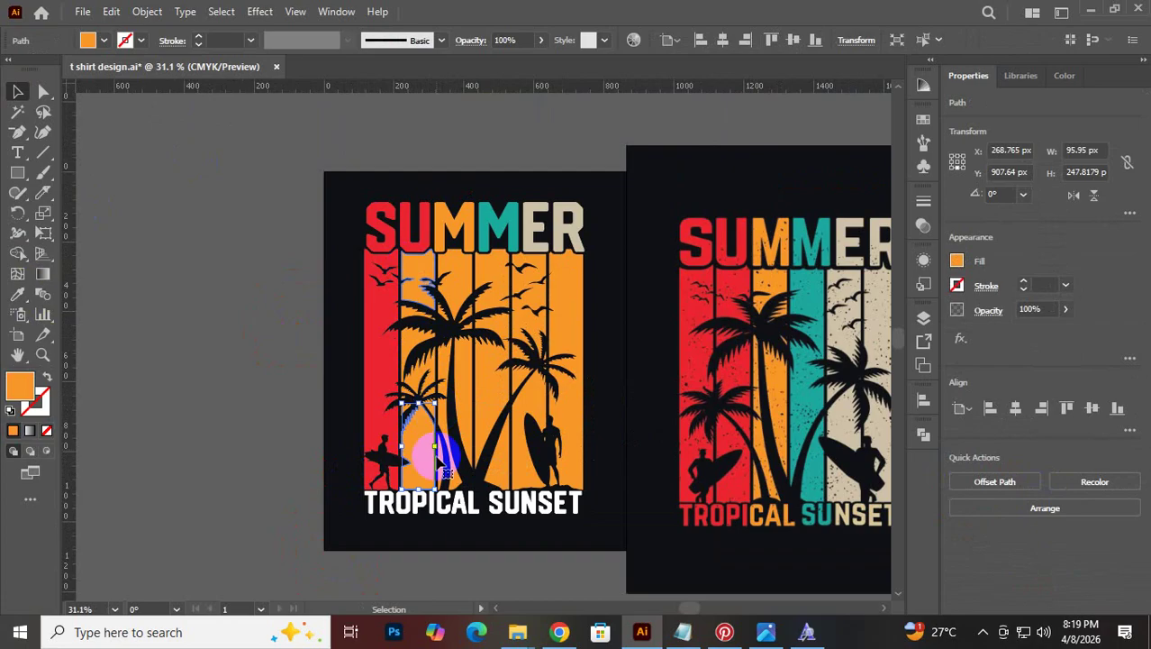
{"action": "scroll", "coordinate": [424, 458], "scroll_direction": "up", "scroll_amount": 5}
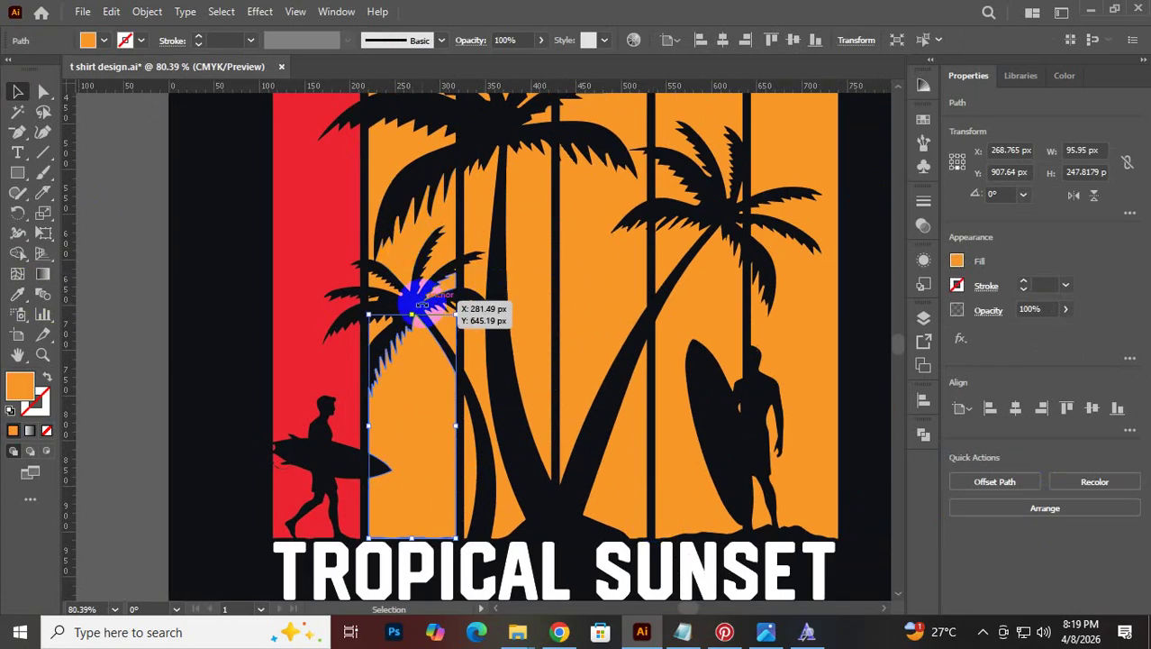
{"action": "left_click", "coordinate": [439, 550]}
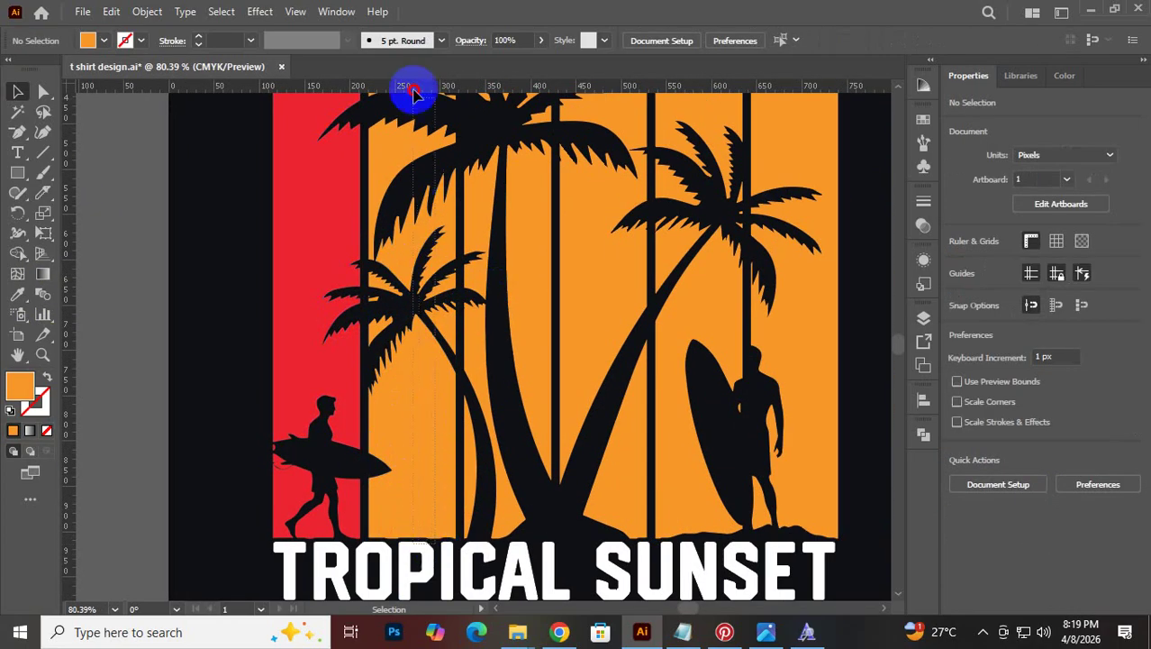
{"action": "scroll", "coordinate": [411, 90], "scroll_direction": "up", "scroll_amount": 3}
{"action": "scroll", "coordinate": [398, 123], "scroll_direction": "up", "scroll_amount": 3}
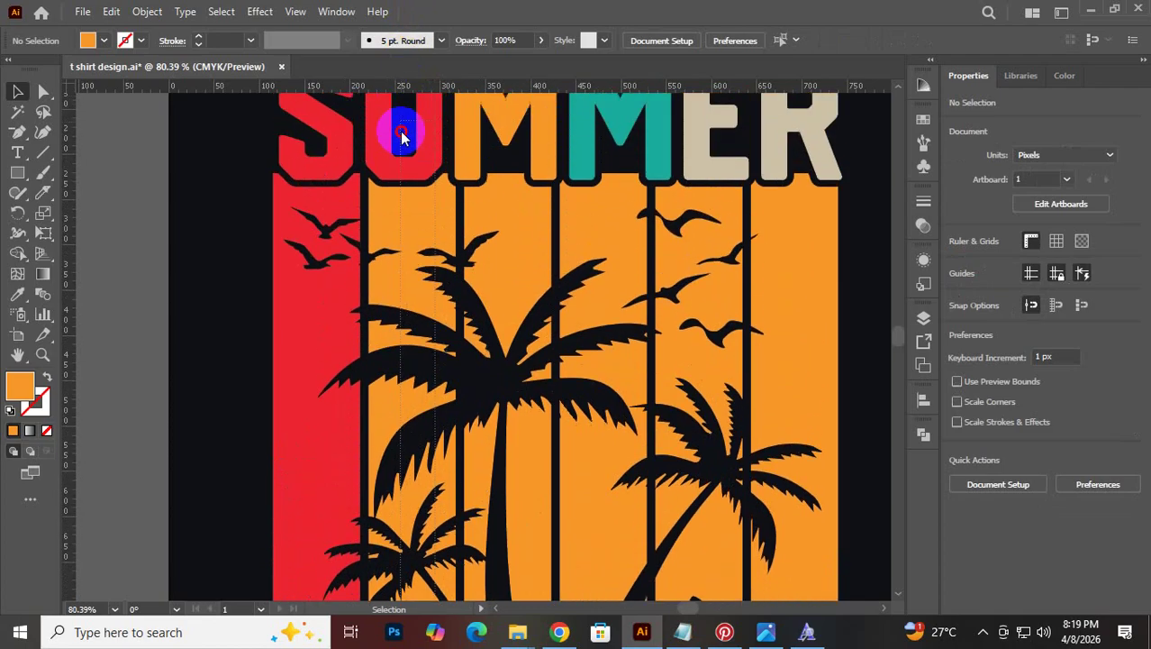
{"action": "left_click", "coordinate": [404, 223]}
{"action": "scroll", "coordinate": [410, 239], "scroll_direction": "down", "scroll_amount": 10}
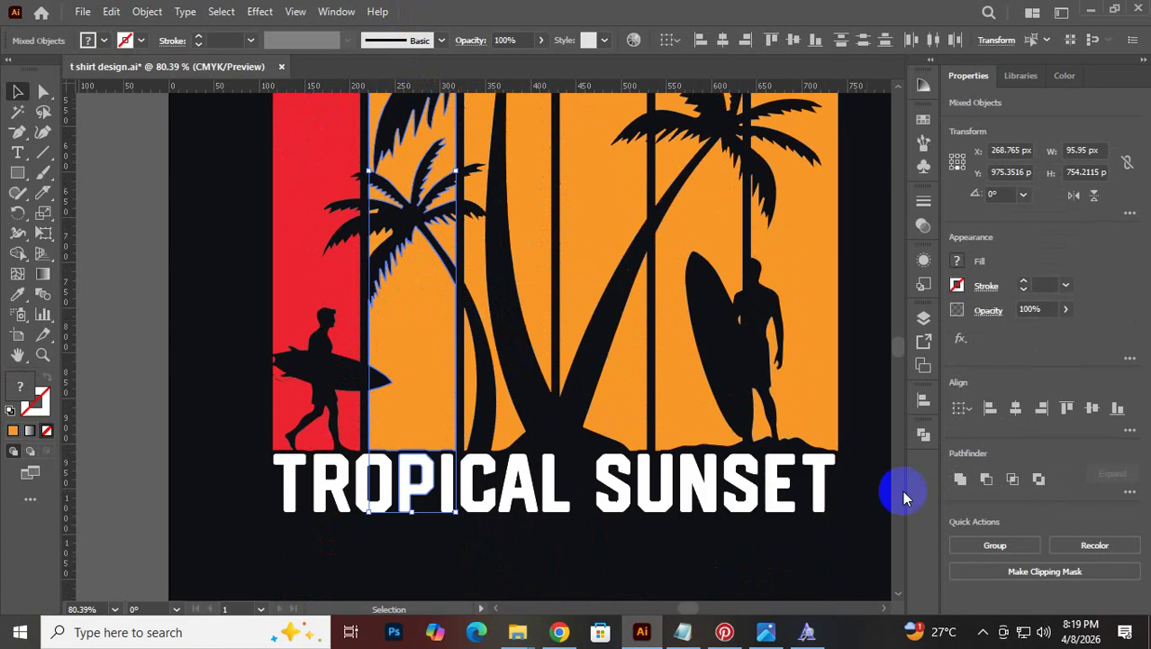
{"action": "left_click", "coordinate": [966, 483]}
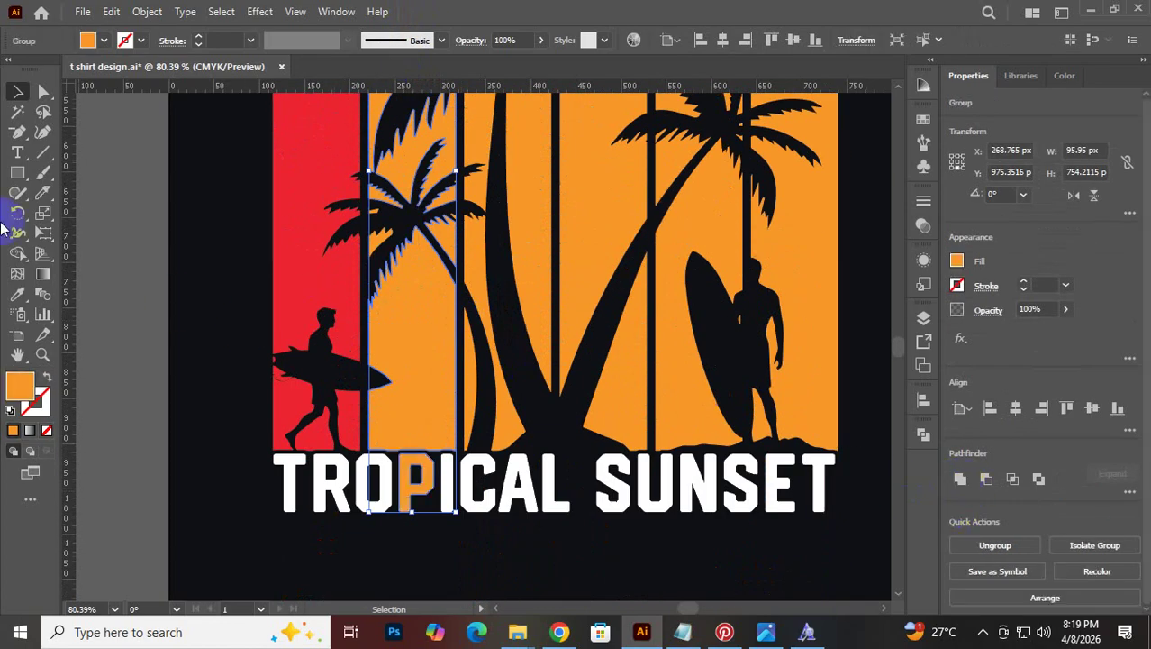
{"action": "key", "text": "ctrl+z"}
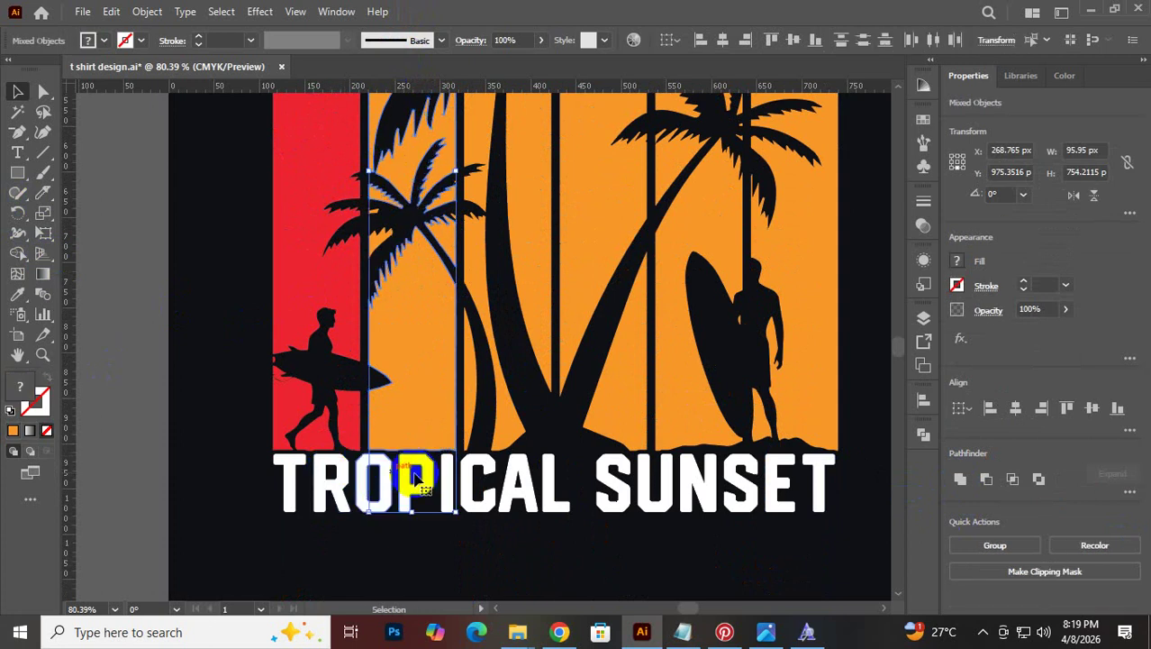
{"action": "left_click", "coordinate": [460, 542]}
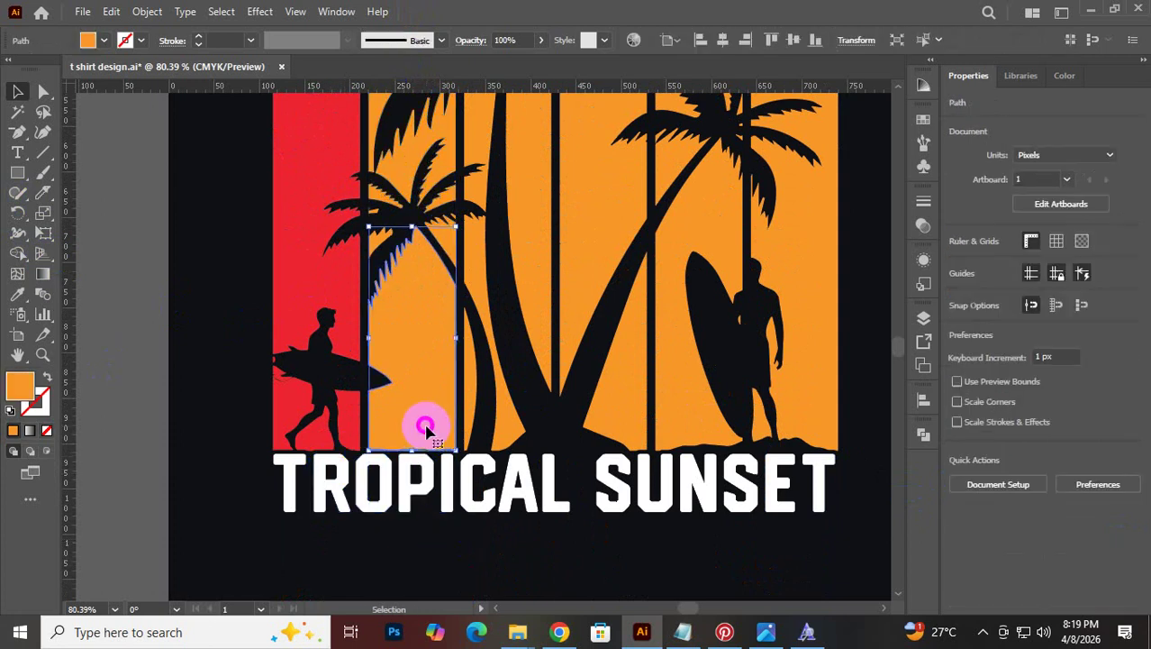
{"action": "left_click", "coordinate": [401, 228]}
{"action": "scroll", "coordinate": [401, 239], "scroll_direction": "up", "scroll_amount": 10}
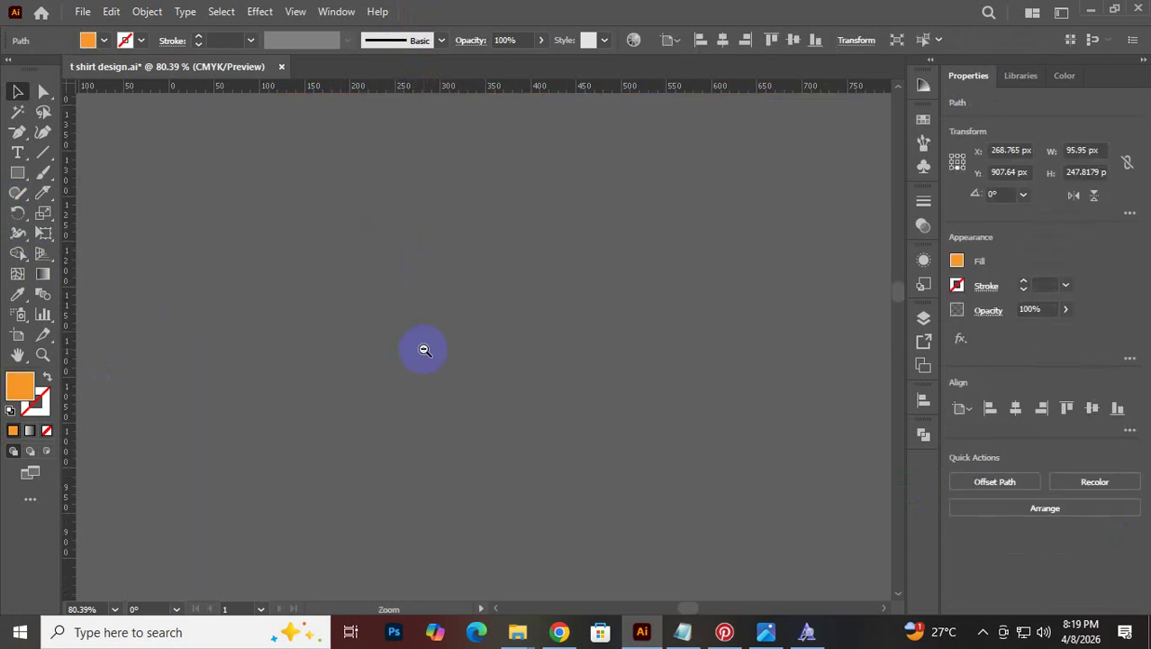
{"action": "left_click_drag", "start_coordinate": [424, 350], "coordinate": [13, 516]}
{"action": "left_click_drag", "start_coordinate": [367, 521], "coordinate": [689, 488]}
{"action": "left_click_drag", "start_coordinate": [804, 411], "coordinate": [468, 496]}
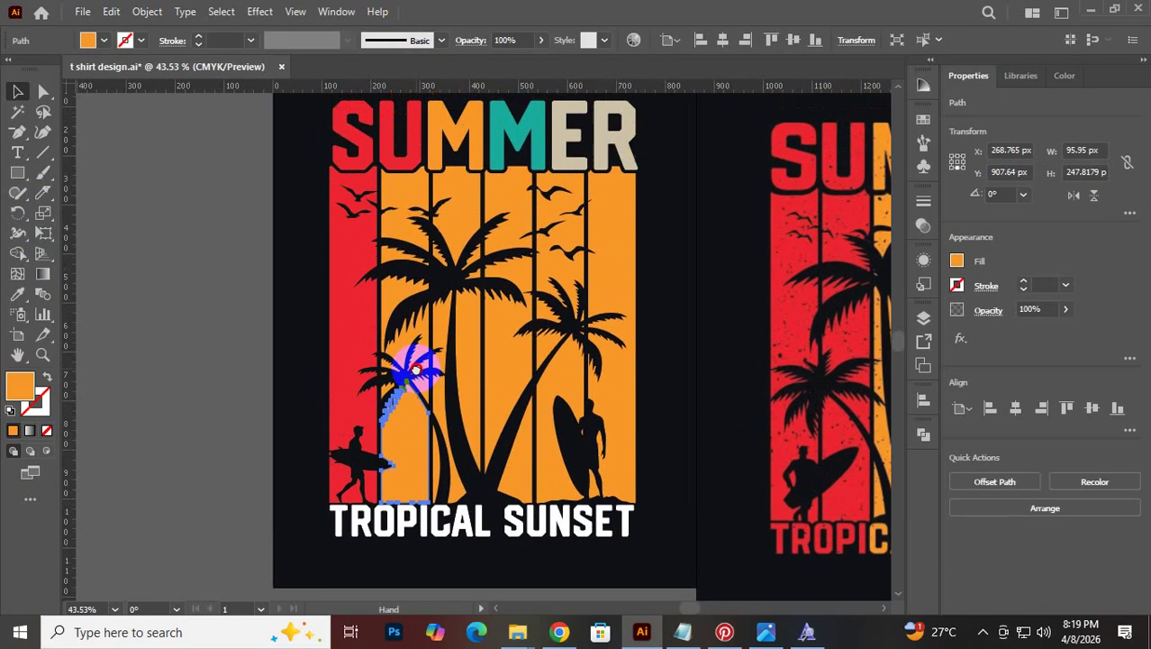
{"action": "left_click", "coordinate": [209, 220]}
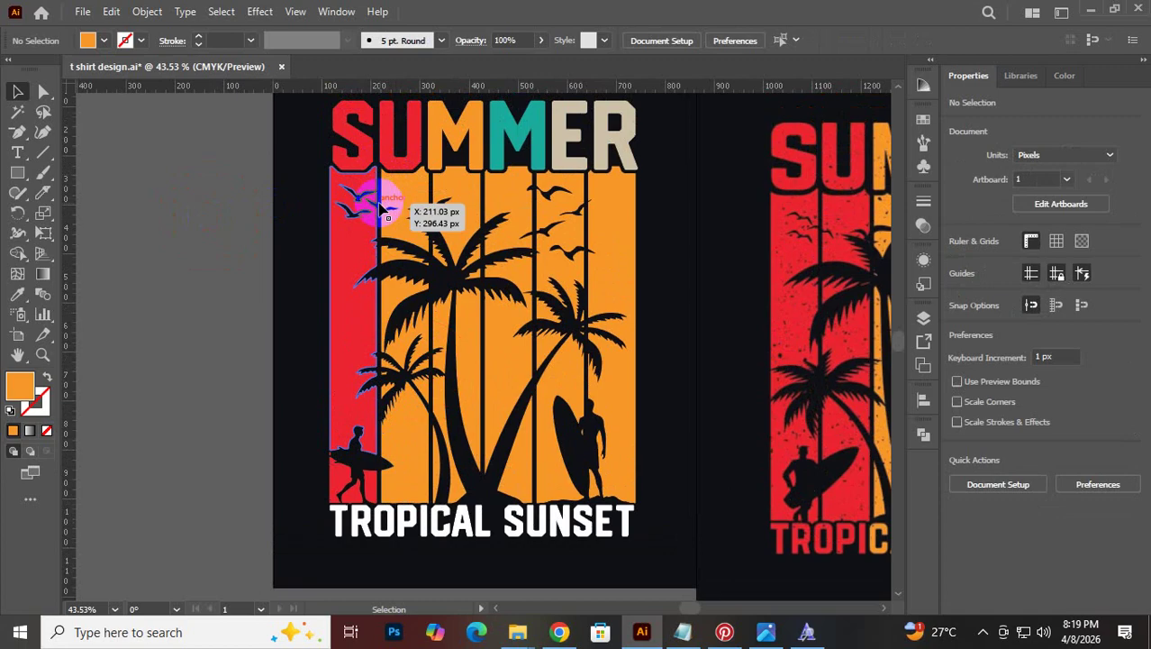
Select the orange pieces of the second stripe without any lettering and unite them into one object
{"action": "left_click_drag", "start_coordinate": [391, 219], "coordinate": [487, 285]}
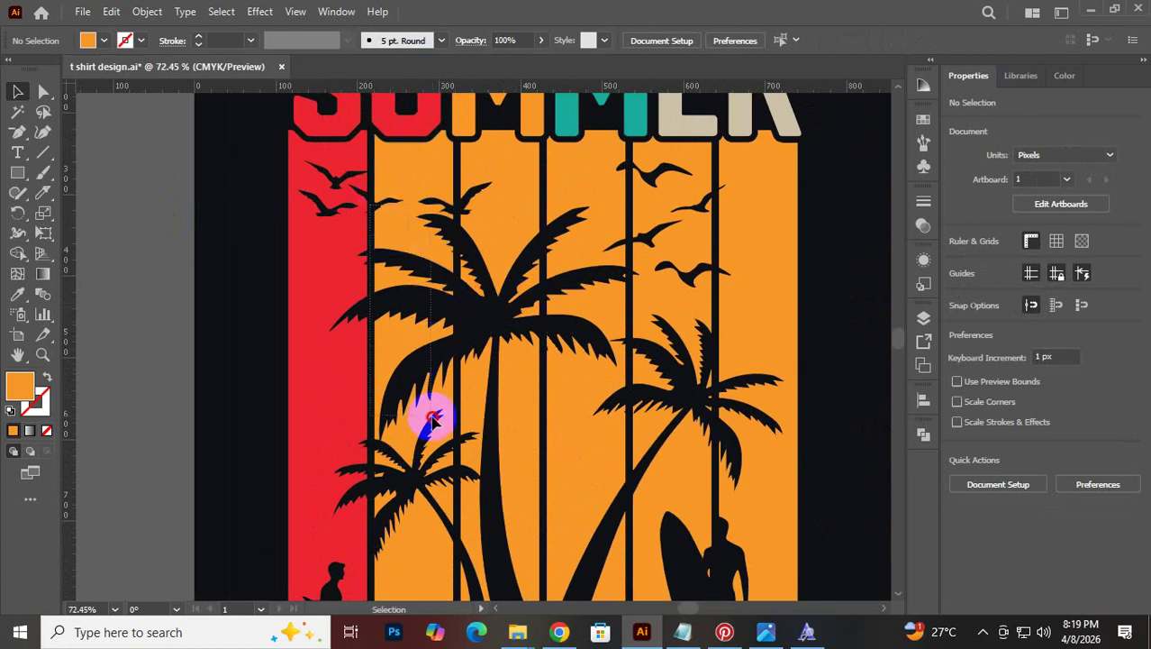
{"action": "scroll", "coordinate": [424, 570], "scroll_direction": "down", "scroll_amount": 1}
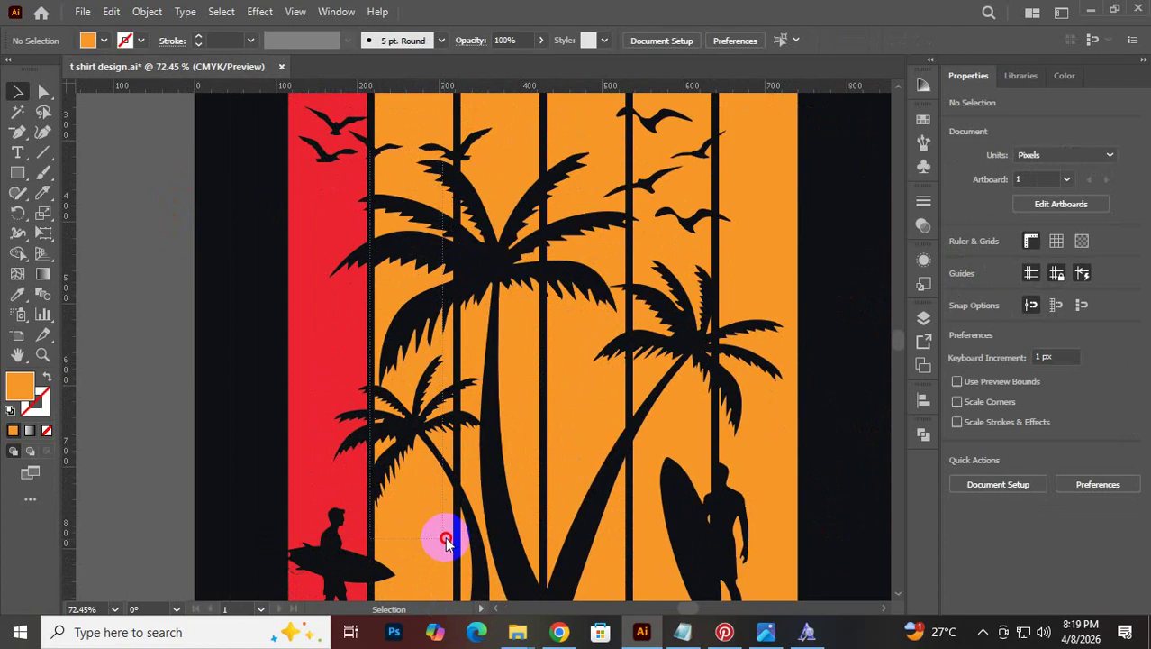
{"action": "left_click", "coordinate": [446, 541]}
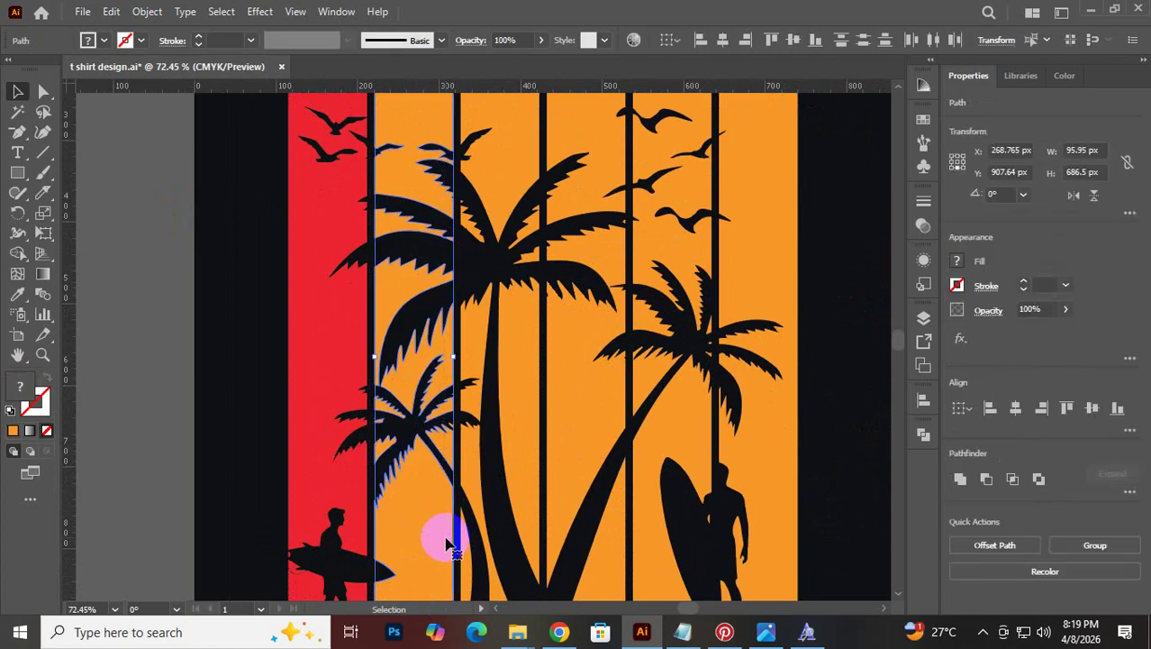
{"action": "scroll", "coordinate": [450, 423], "scroll_direction": "down", "scroll_amount": 3}
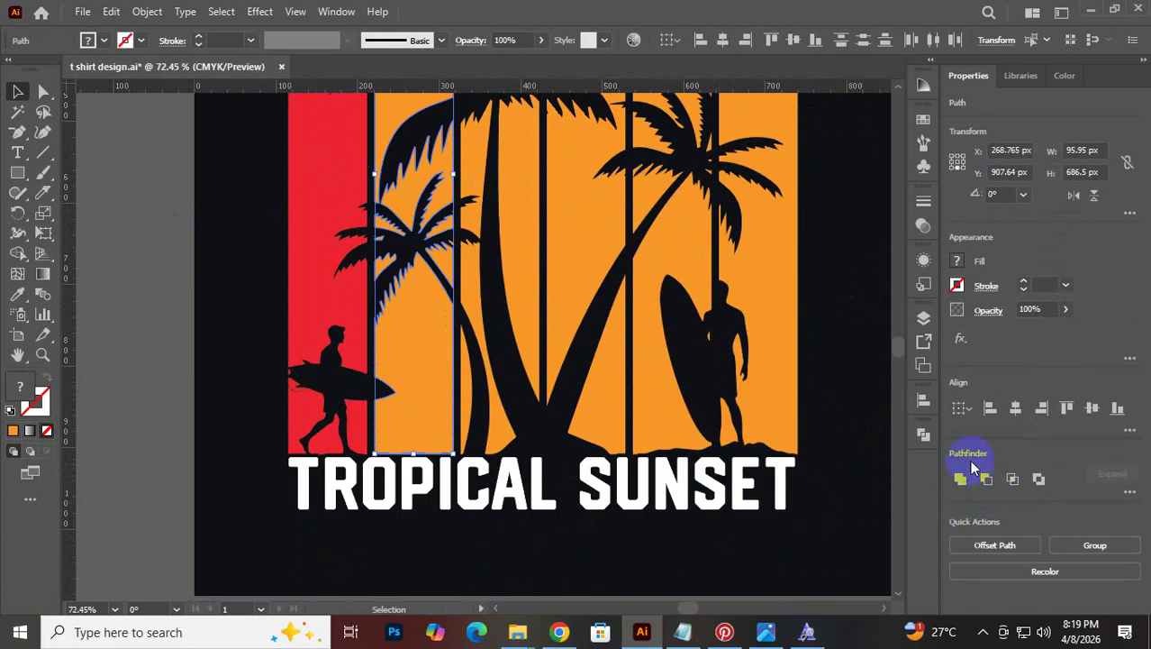
{"action": "left_click", "coordinate": [988, 480]}
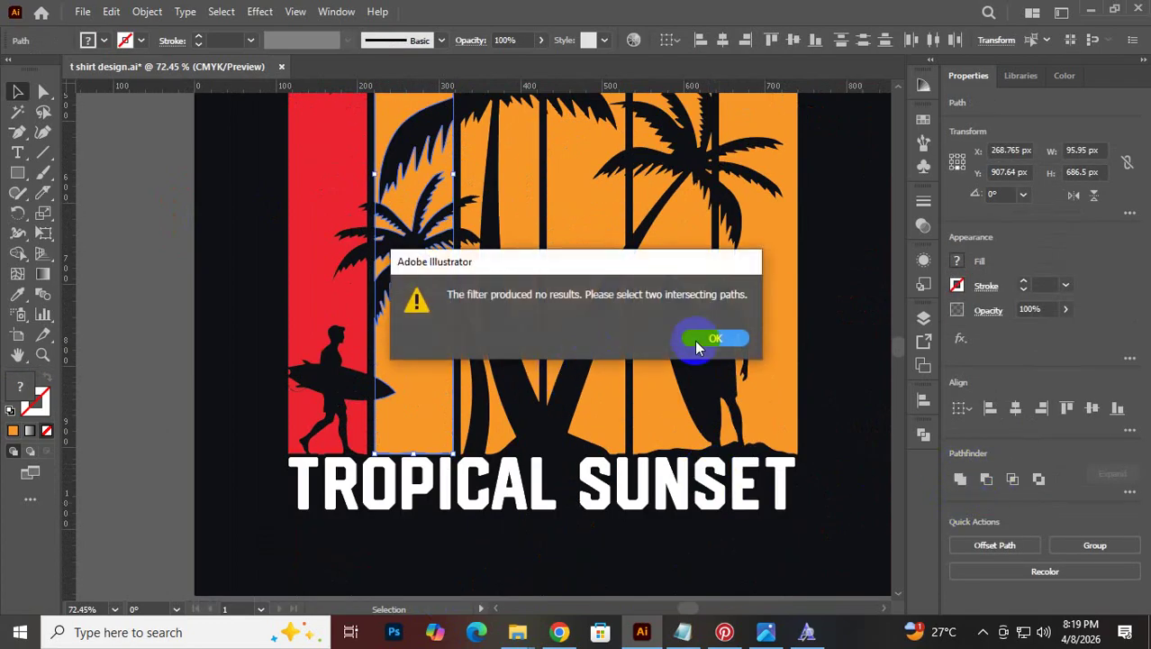
{"action": "left_click", "coordinate": [725, 338]}
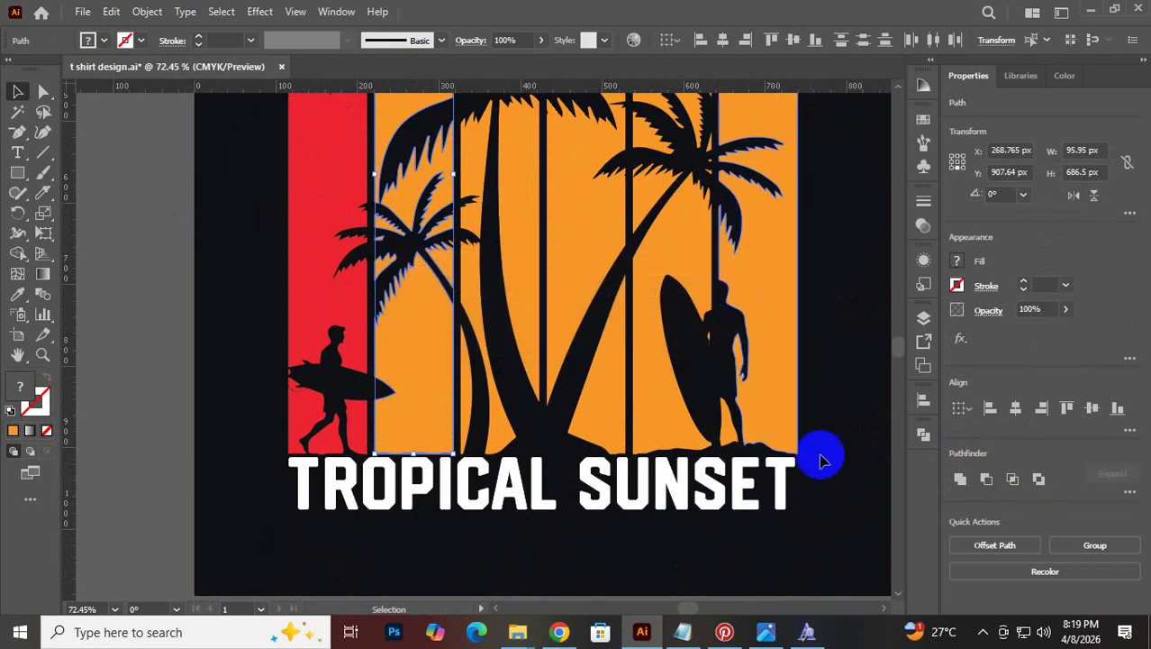
{"action": "left_click", "coordinate": [962, 479]}
Recolour the united second stripe with the red sampled from the first stripe, and deselect it
{"action": "left_click", "coordinate": [18, 294]}
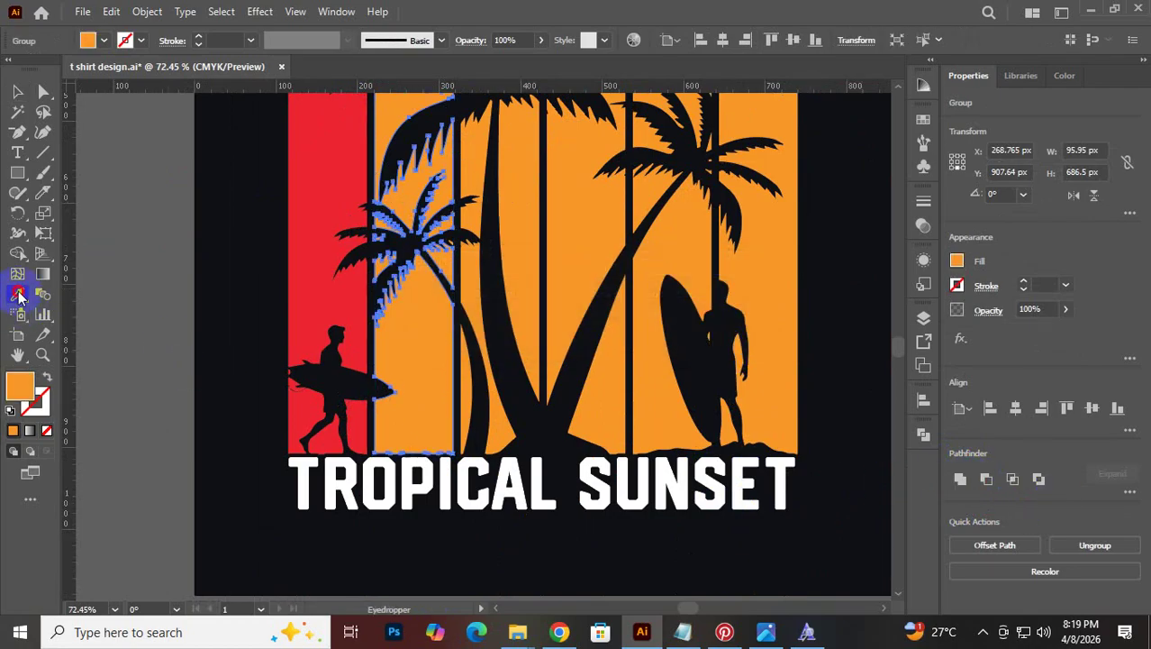
{"action": "left_click", "coordinate": [322, 278]}
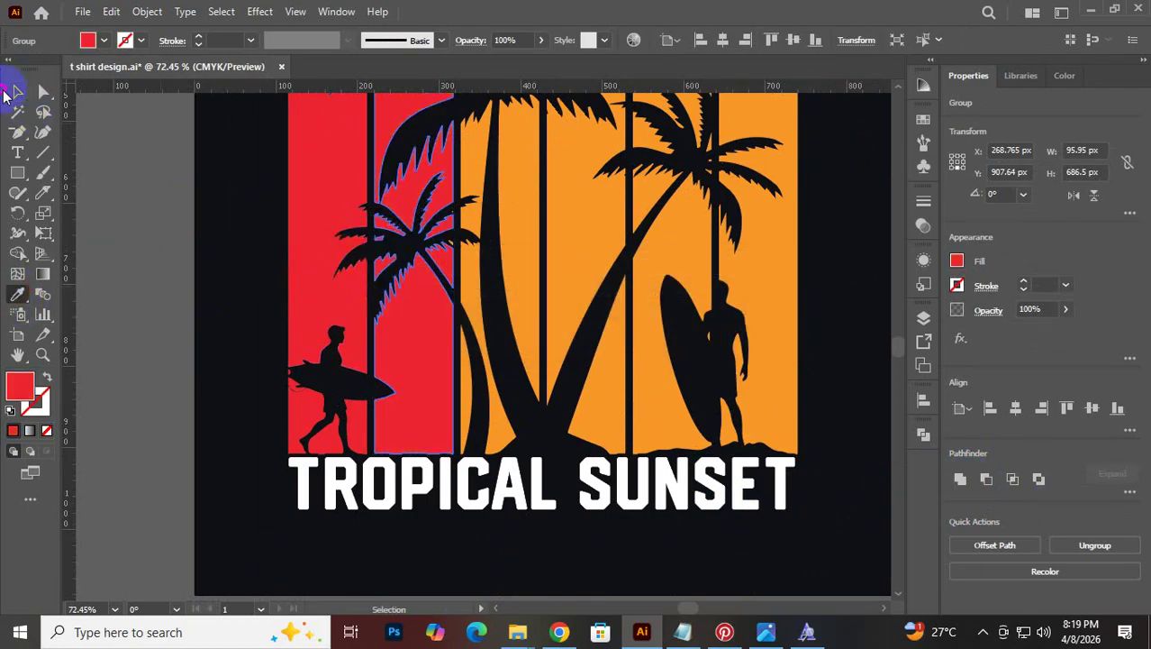
{"action": "left_click", "coordinate": [21, 93]}
{"action": "left_click", "coordinate": [147, 291]}
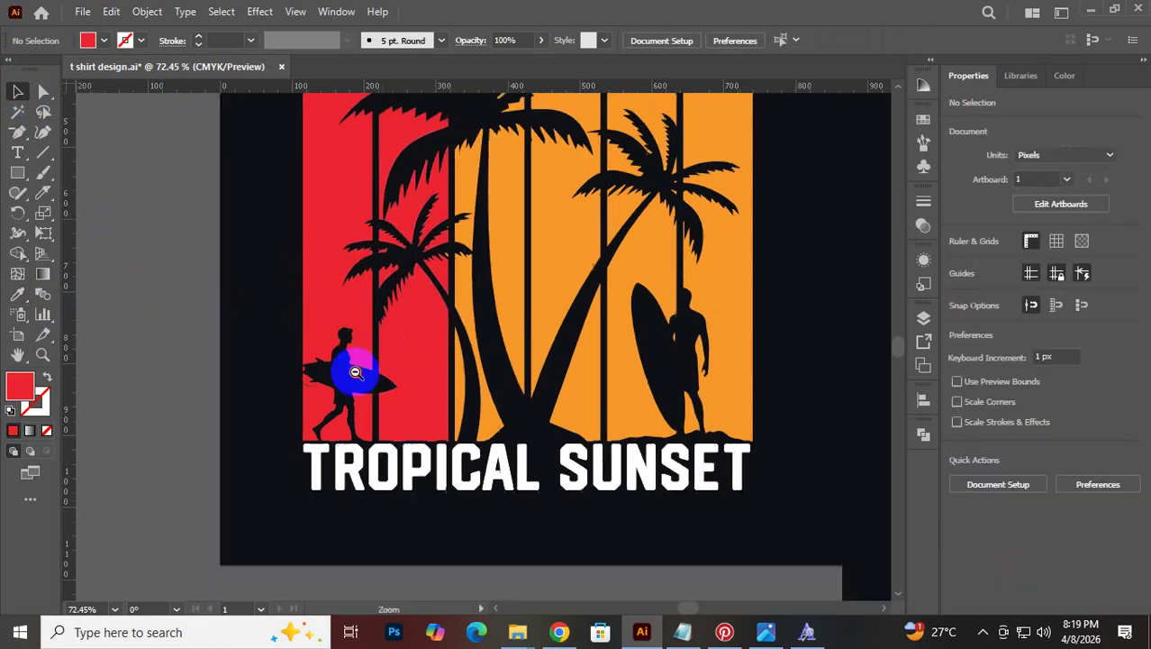
Recolour the letters TROPI of TROPICAL with the red sampled from the stripes, and deselect them
{"action": "key", "text": "ctrl+alt+0"}
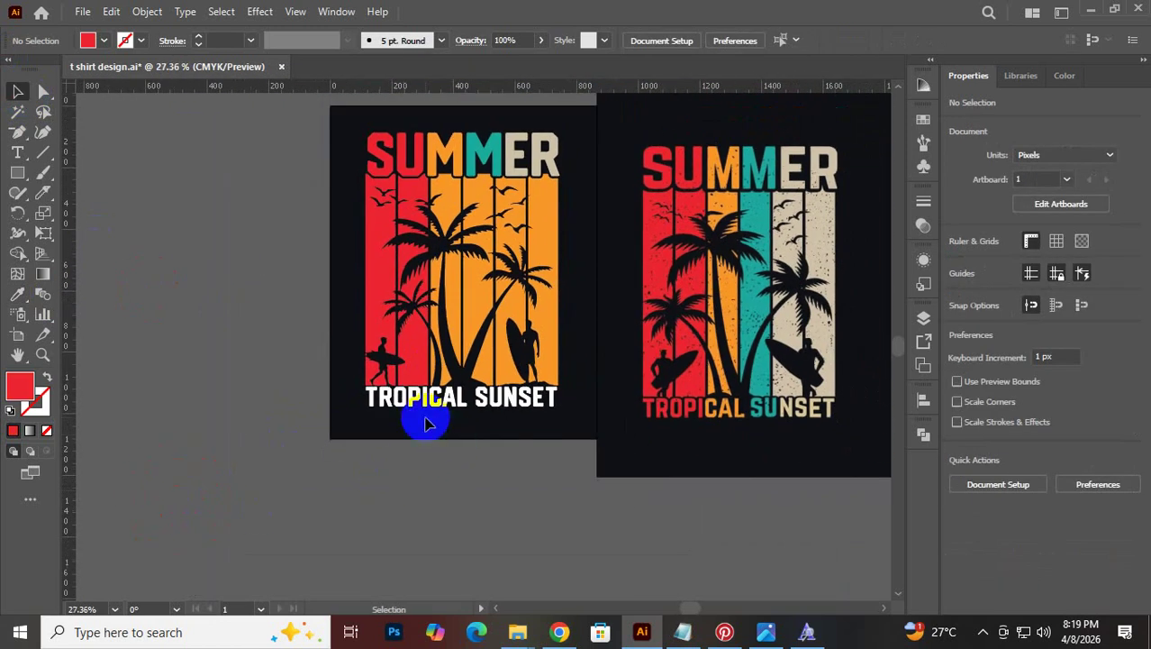
{"action": "left_click_drag", "start_coordinate": [421, 417], "coordinate": [301, 378]}
{"action": "left_click", "coordinate": [19, 293]}
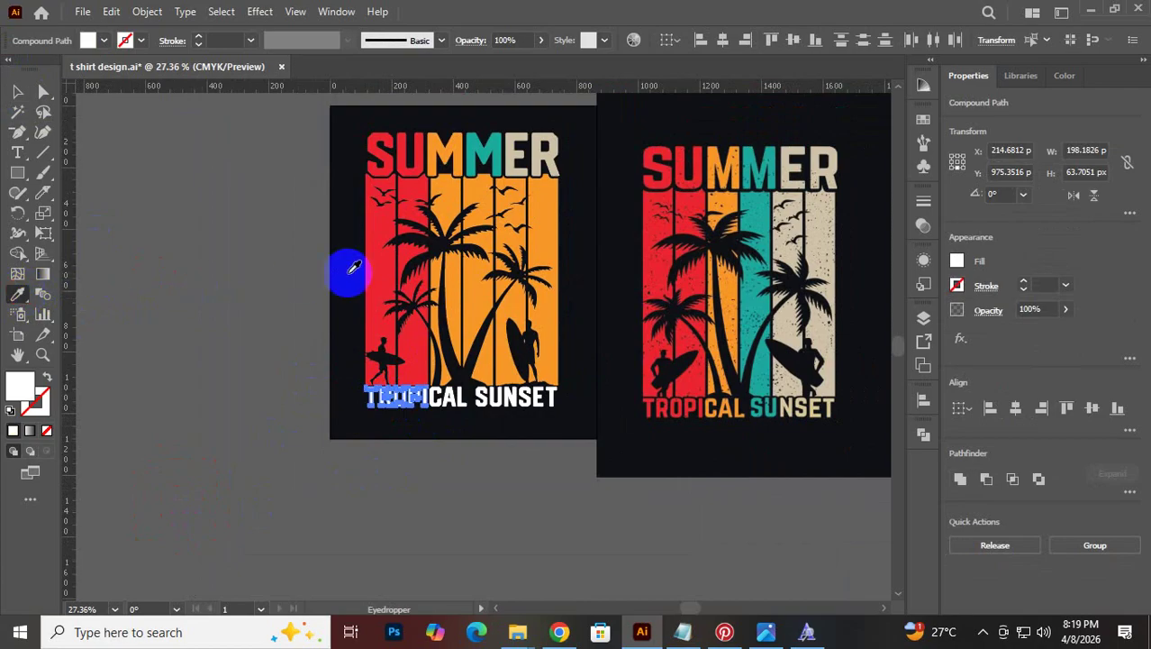
{"action": "left_click", "coordinate": [354, 268]}
{"action": "left_click", "coordinate": [17, 91]}
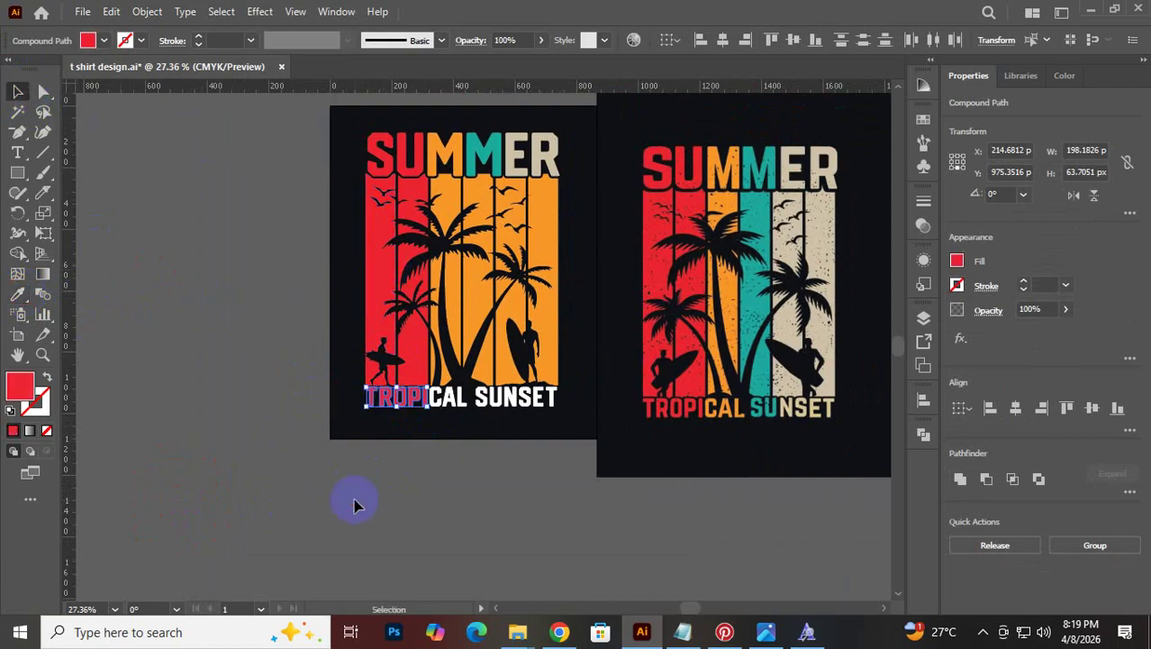
{"action": "left_click", "coordinate": [354, 504]}
Unite the fourth stripe's orange pieces and recolour them with the teal sampled from the second M of SUMMER
{"action": "left_click_drag", "start_coordinate": [545, 250], "coordinate": [476, 308]}
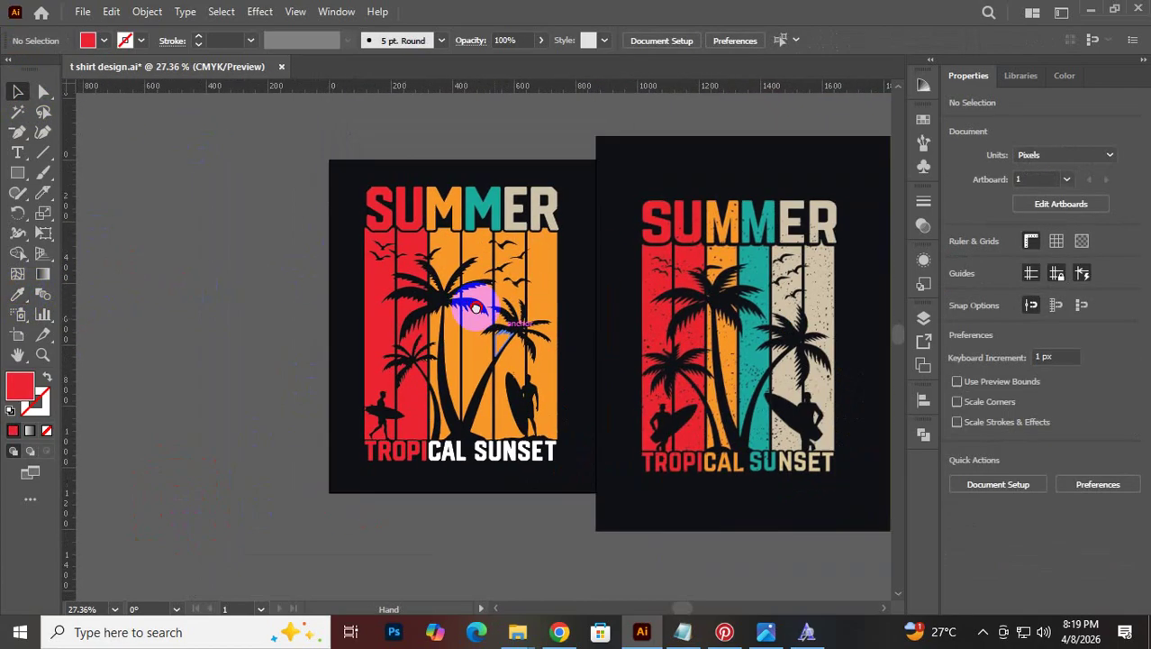
{"action": "scroll", "coordinate": [489, 292], "scroll_direction": "up", "scroll_amount": 1, "text": "alt"}
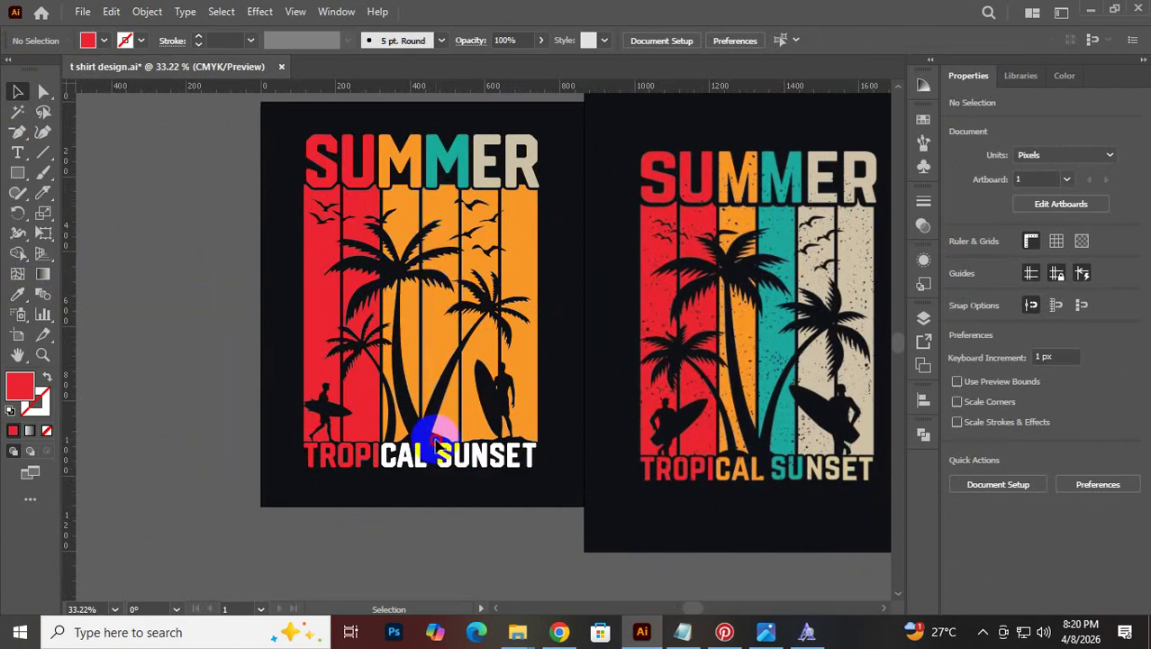
{"action": "left_click_drag", "start_coordinate": [437, 445], "coordinate": [437, 201]}
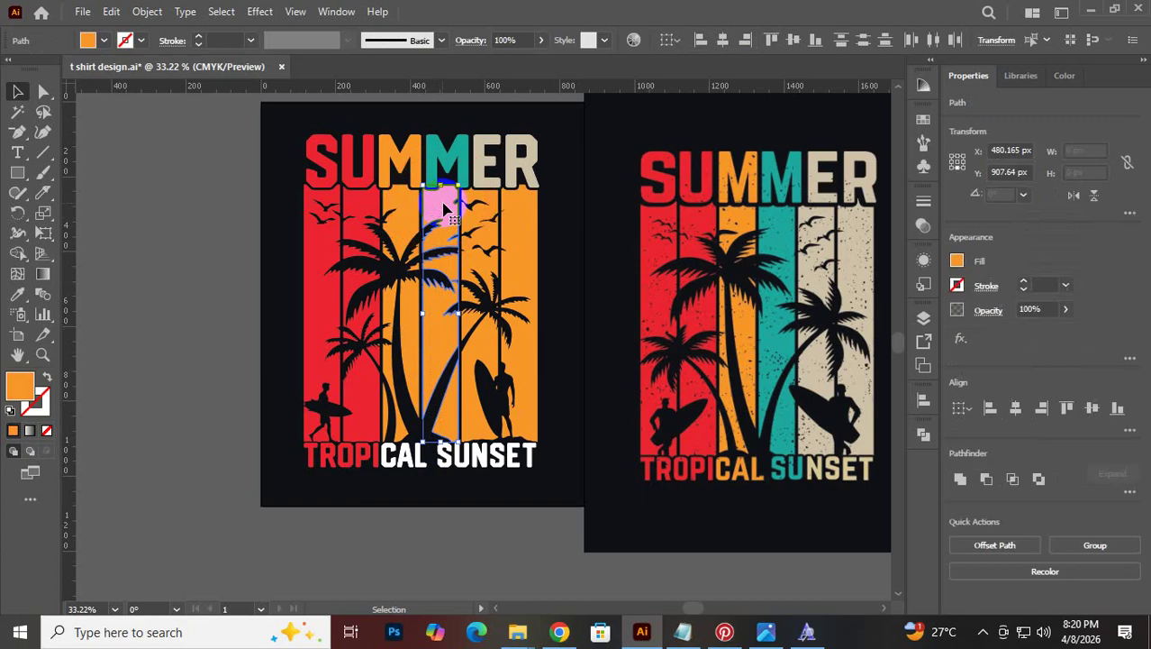
{"action": "left_click", "coordinate": [959, 482]}
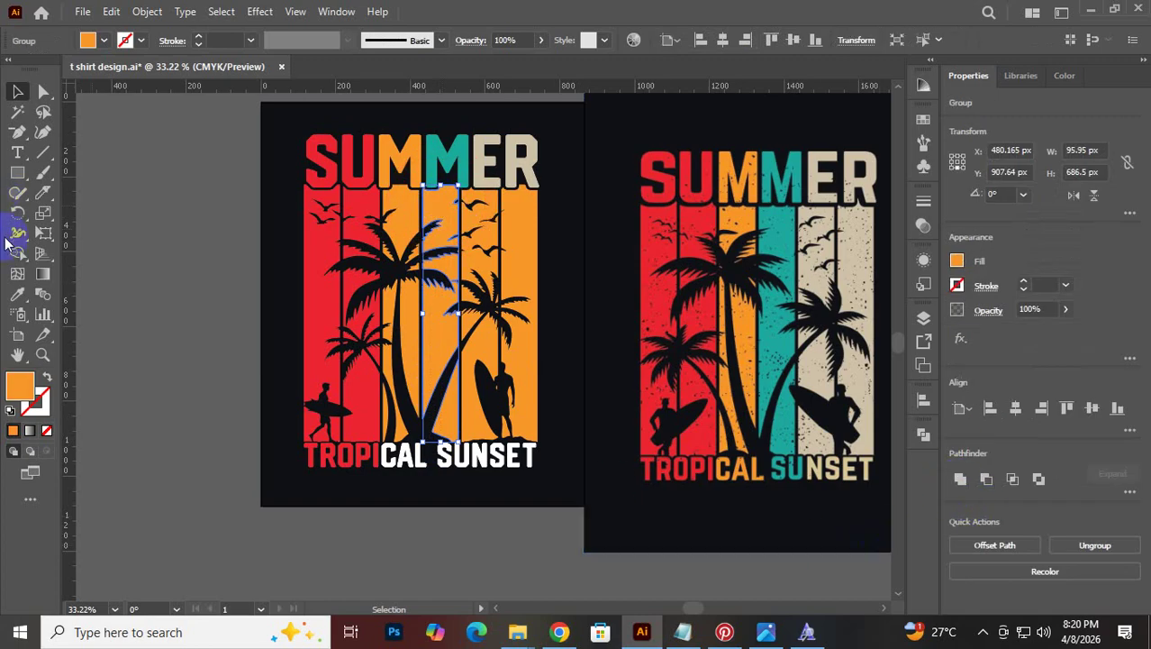
{"action": "left_click", "coordinate": [20, 296]}
{"action": "left_click", "coordinate": [455, 155]}
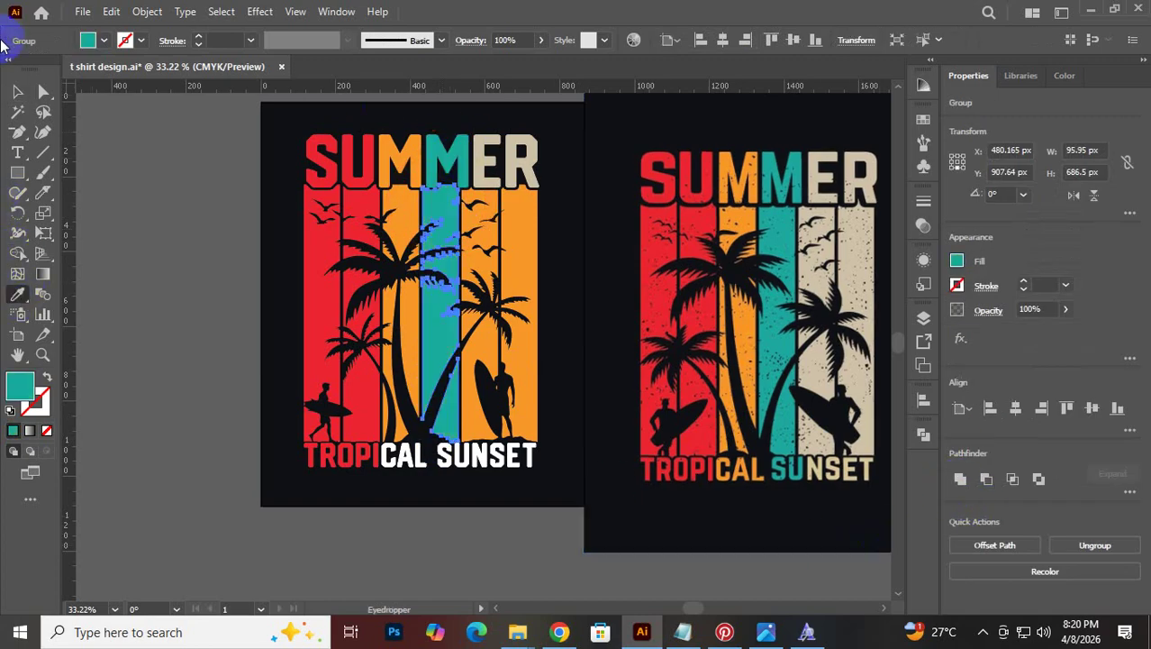
{"action": "left_click", "coordinate": [16, 93]}
{"action": "left_click", "coordinate": [333, 539]}
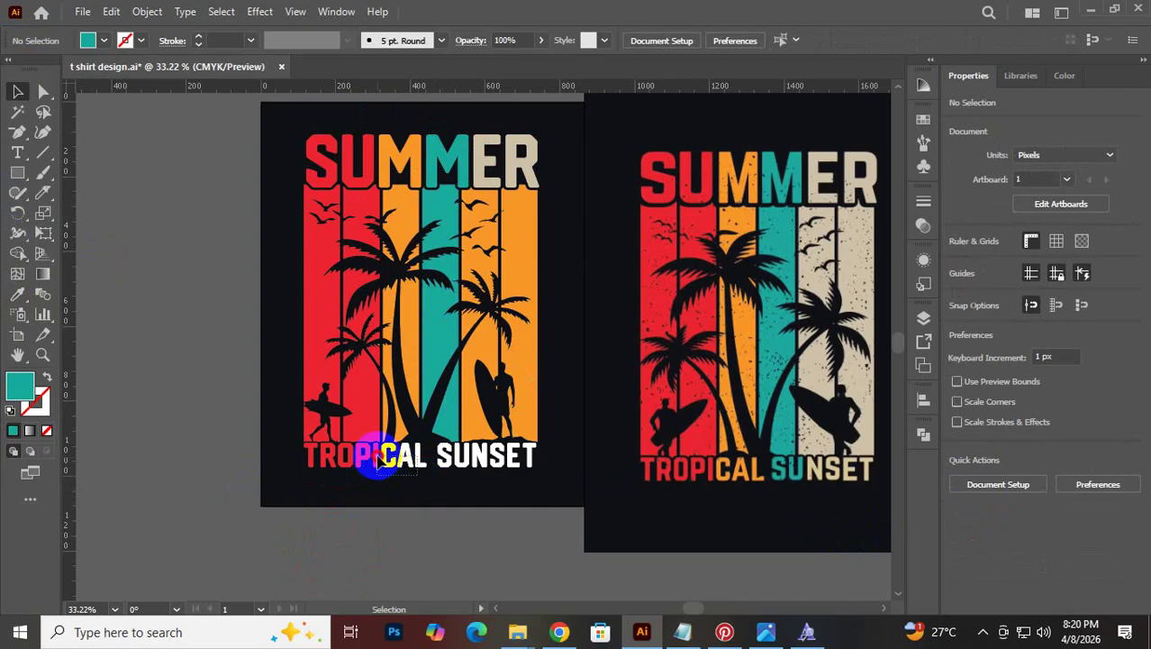
Recolour the letters CAL of TROPICAL with the orange sampled from the third stripe, and deselect them
{"action": "left_click", "coordinate": [386, 458]}
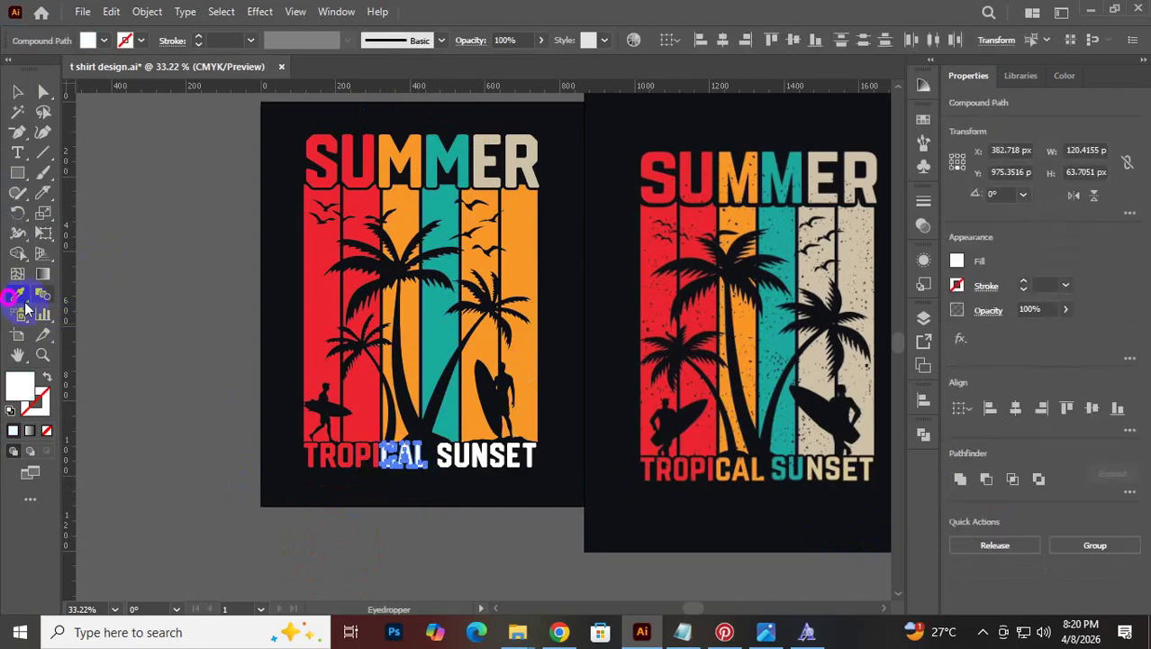
{"action": "left_click", "coordinate": [418, 309]}
{"action": "left_click", "coordinate": [17, 91]}
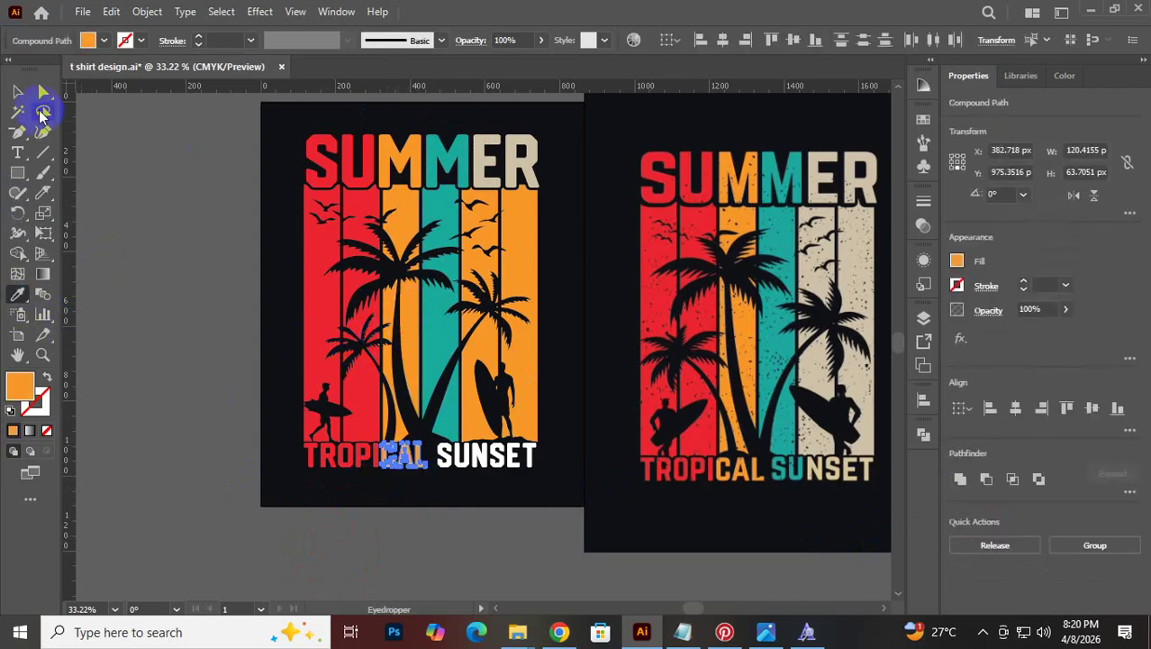
{"action": "left_click", "coordinate": [471, 543]}
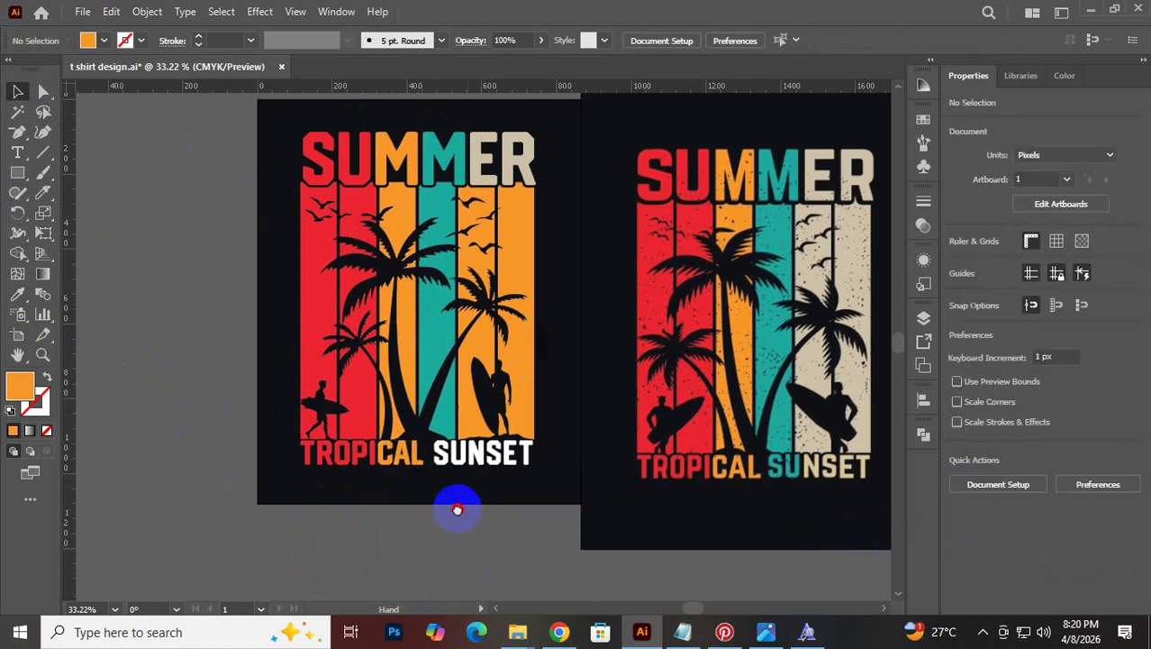
Recolour the letters SU of SUNSET with the teal sampled from the fourth stripe, and deselect them
{"action": "left_click_drag", "start_coordinate": [453, 506], "coordinate": [356, 520]}
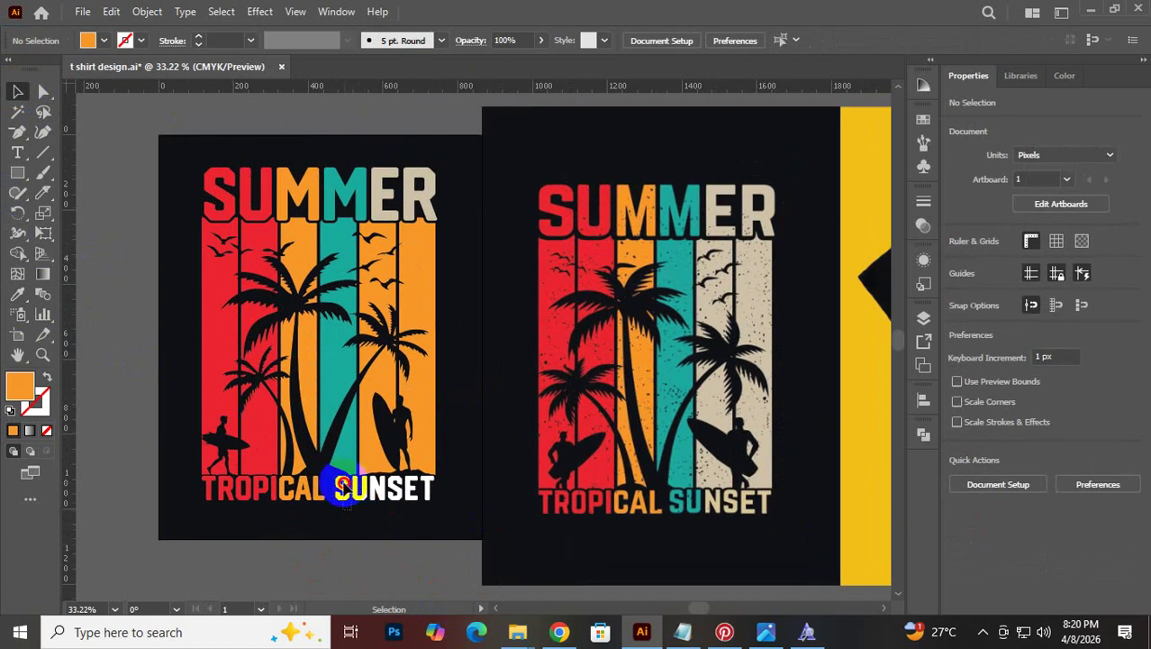
{"action": "left_click", "coordinate": [345, 487]}
{"action": "left_click", "coordinate": [347, 523]}
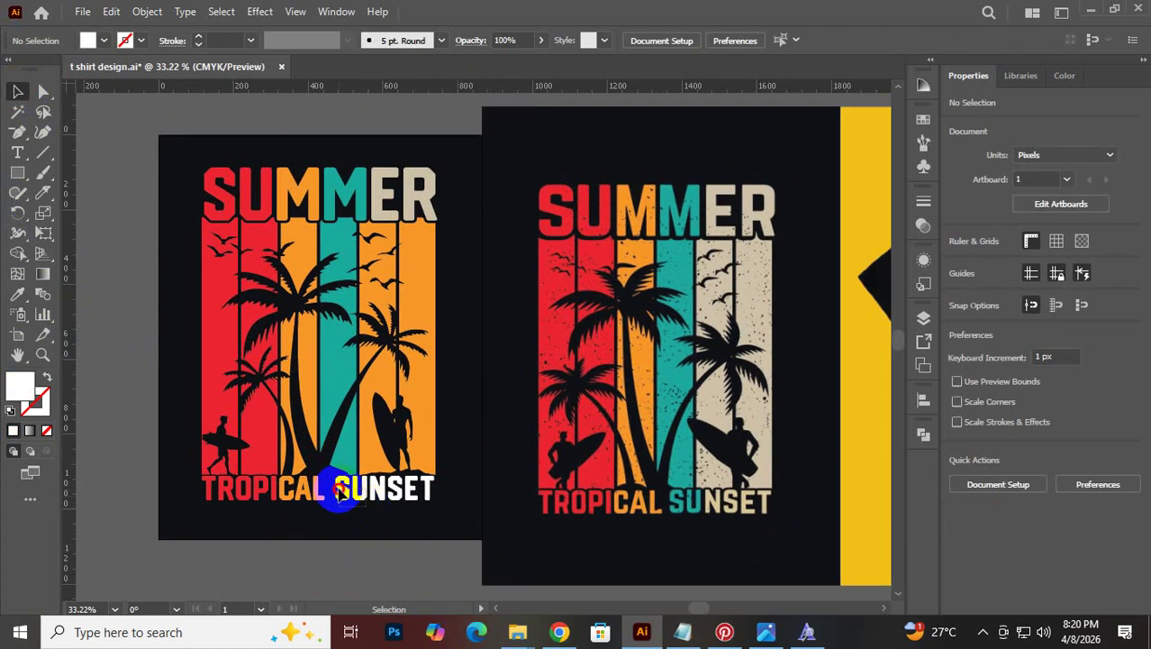
{"action": "left_click", "coordinate": [340, 489]}
{"action": "left_click", "coordinate": [17, 294]}
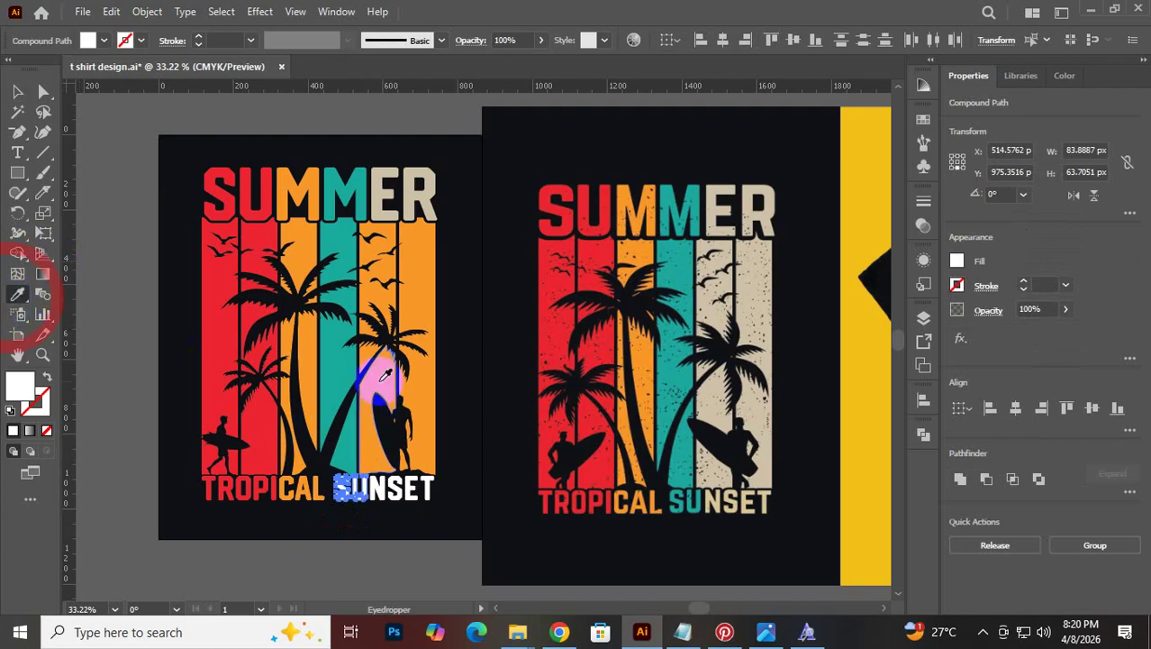
{"action": "left_click", "coordinate": [344, 372]}
{"action": "left_click", "coordinate": [18, 90]}
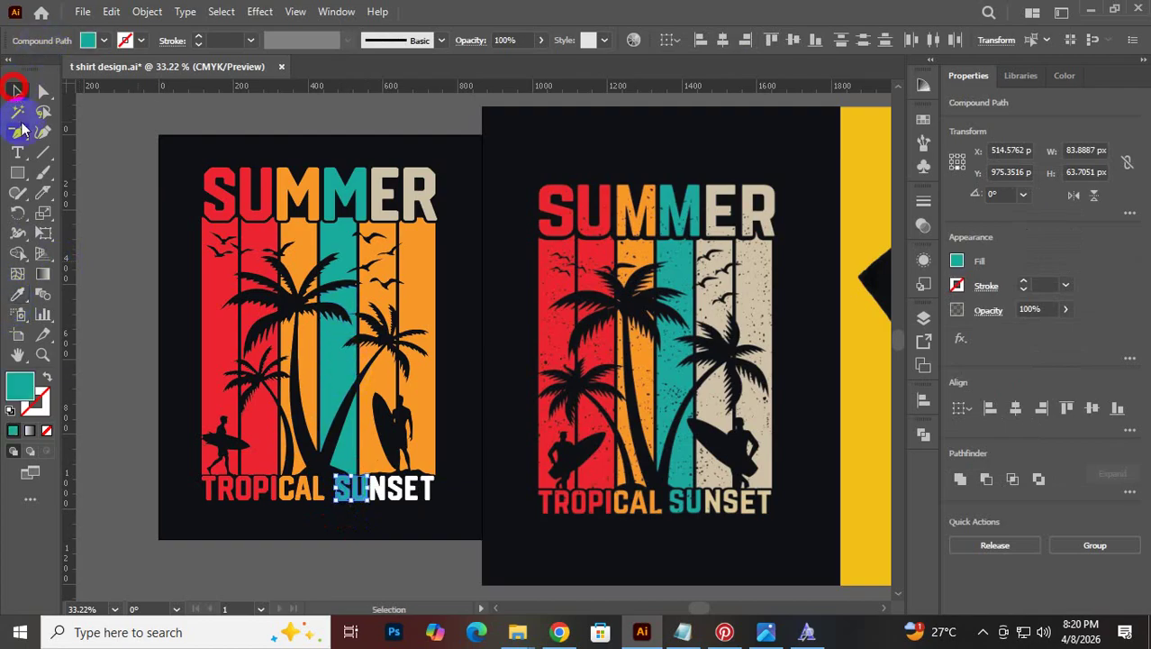
{"action": "left_click", "coordinate": [352, 533]}
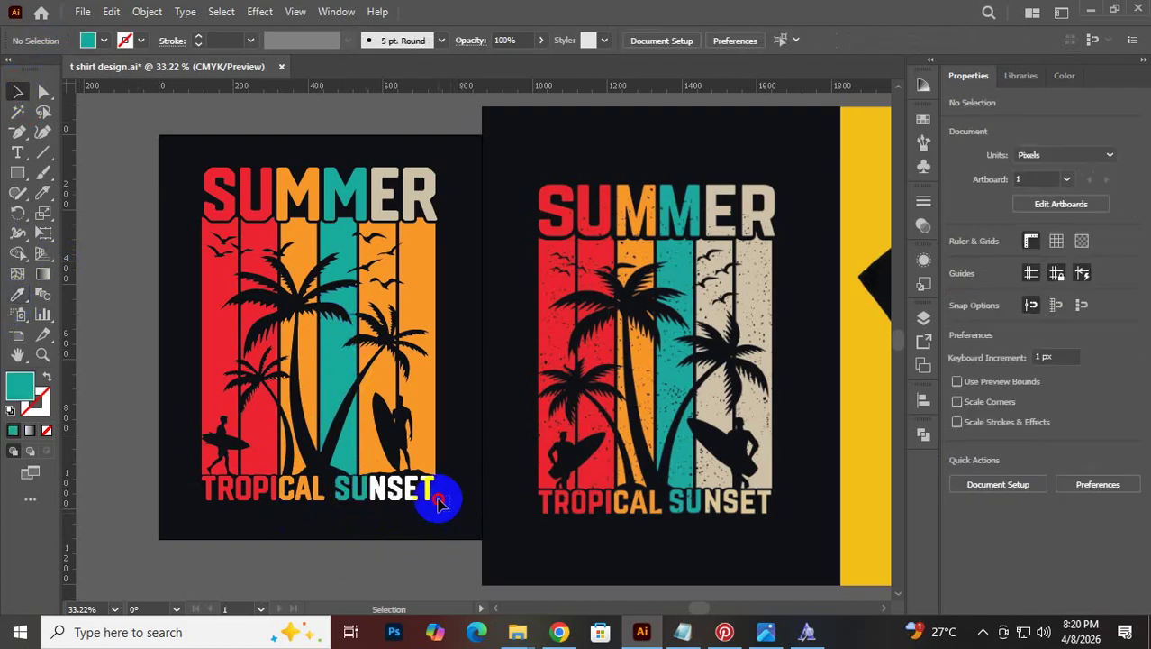
Unite the last two stripes with the letters NSET in the beige sampled from the R of SUMMER, and save the document
{"action": "left_click_drag", "start_coordinate": [449, 510], "coordinate": [372, 235]}
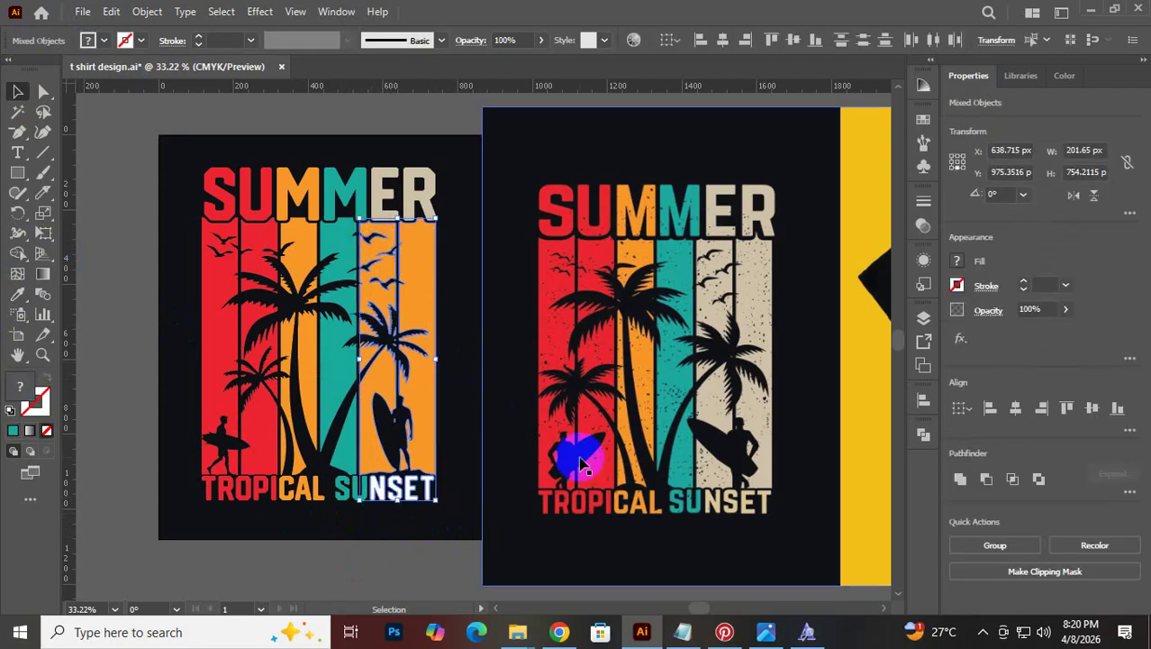
{"action": "left_click", "coordinate": [960, 481]}
{"action": "left_click", "coordinate": [17, 294]}
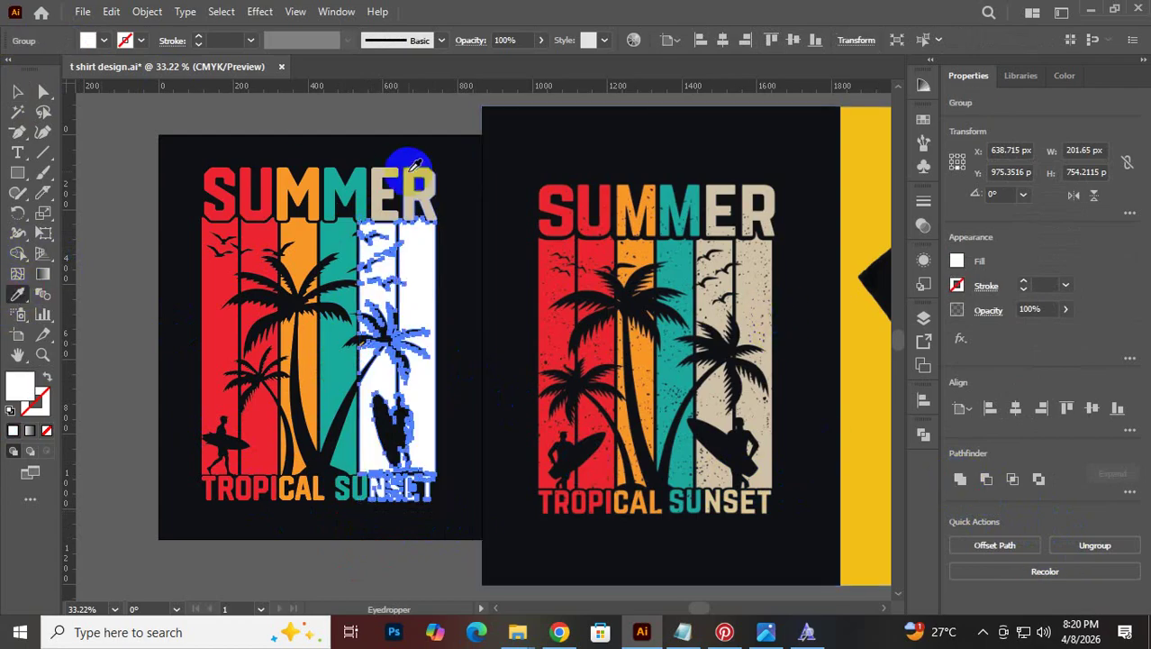
{"action": "left_click", "coordinate": [414, 165]}
{"action": "left_click", "coordinate": [18, 91]}
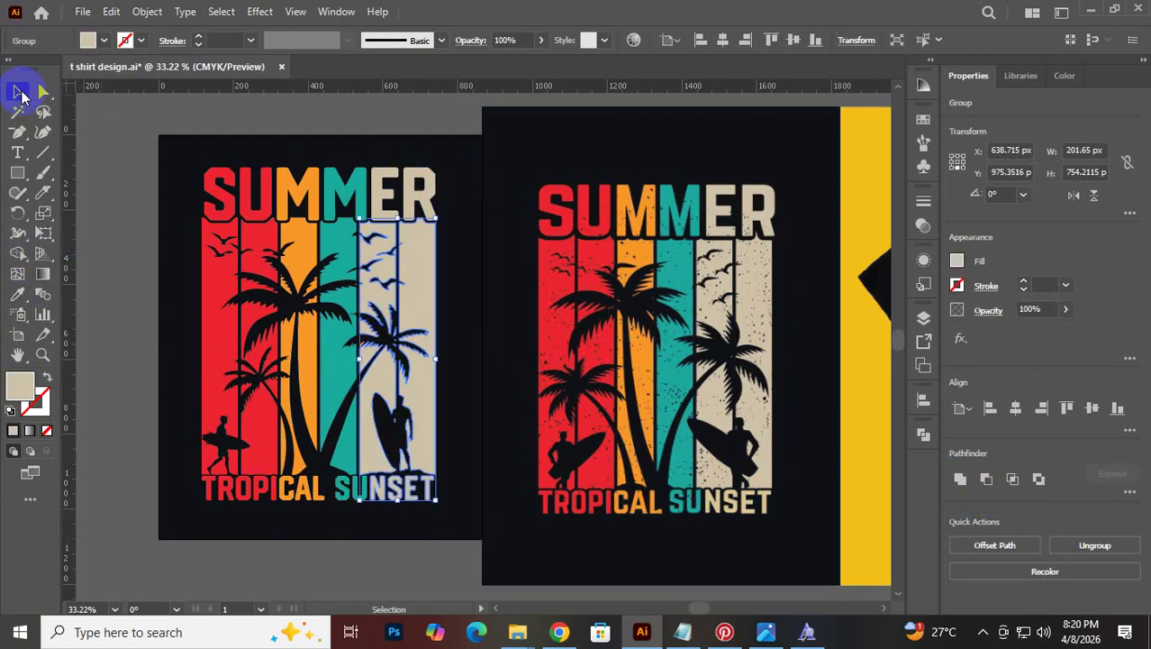
{"action": "left_click", "coordinate": [393, 535]}
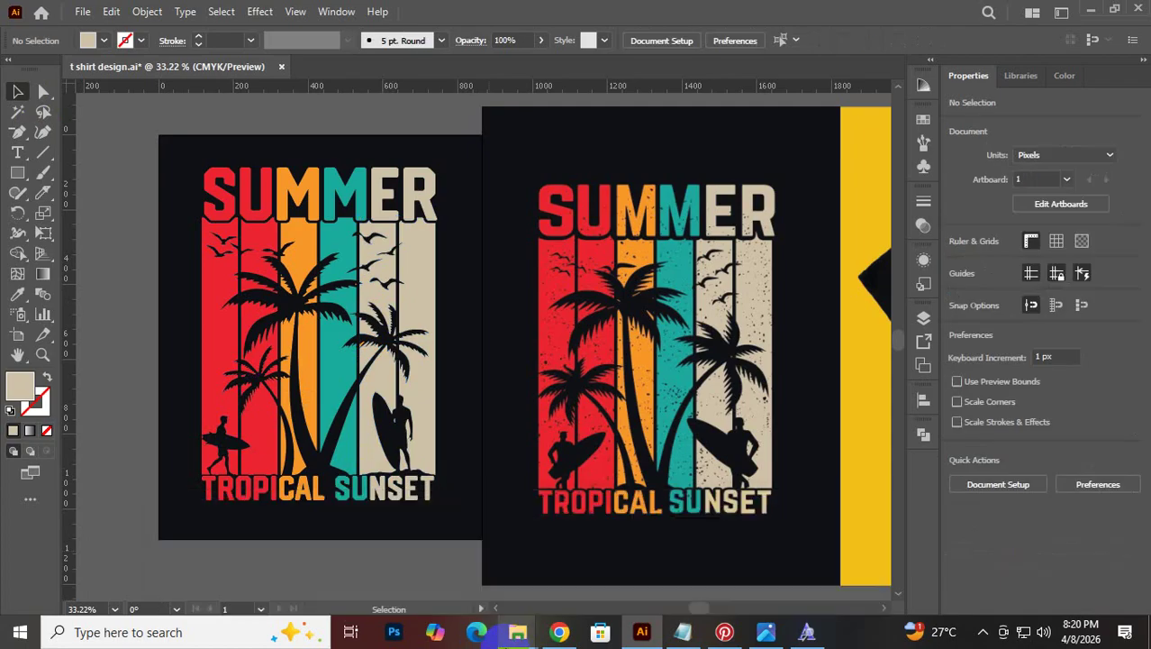
{"action": "key", "text": "ctrl+s"}
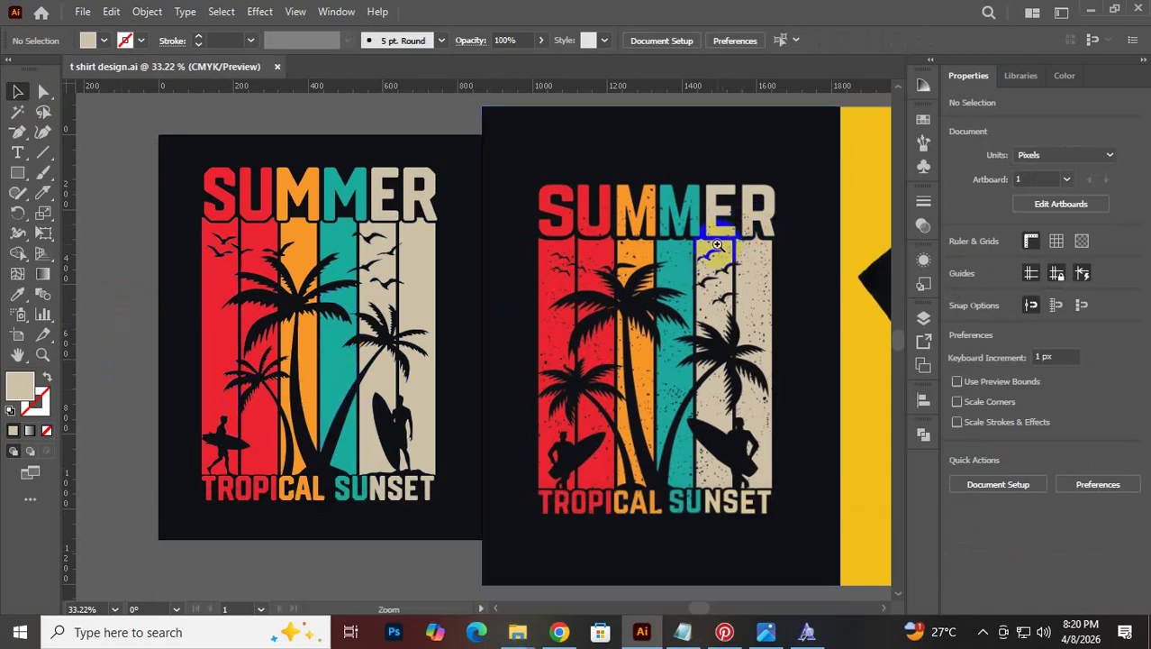
{"action": "left_click_drag", "start_coordinate": [755, 242], "coordinate": [590, 449]}
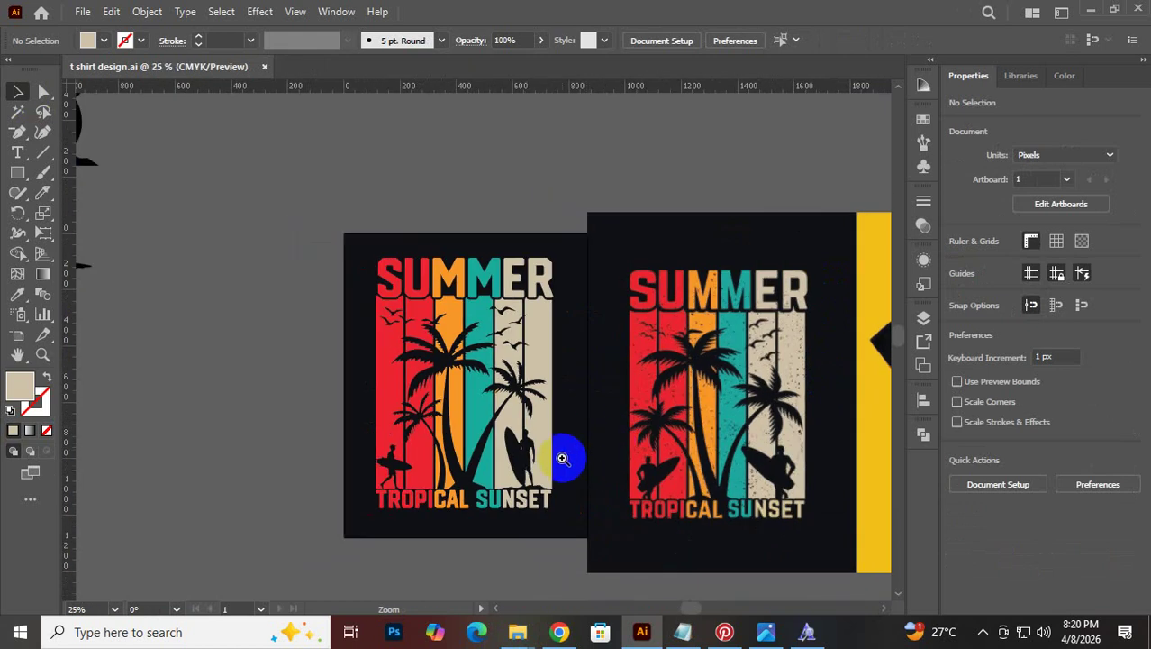
Switch to the browser, close the surfer silhouette preview and search Freepik for "dust vector"
{"action": "left_click", "coordinate": [560, 631]}
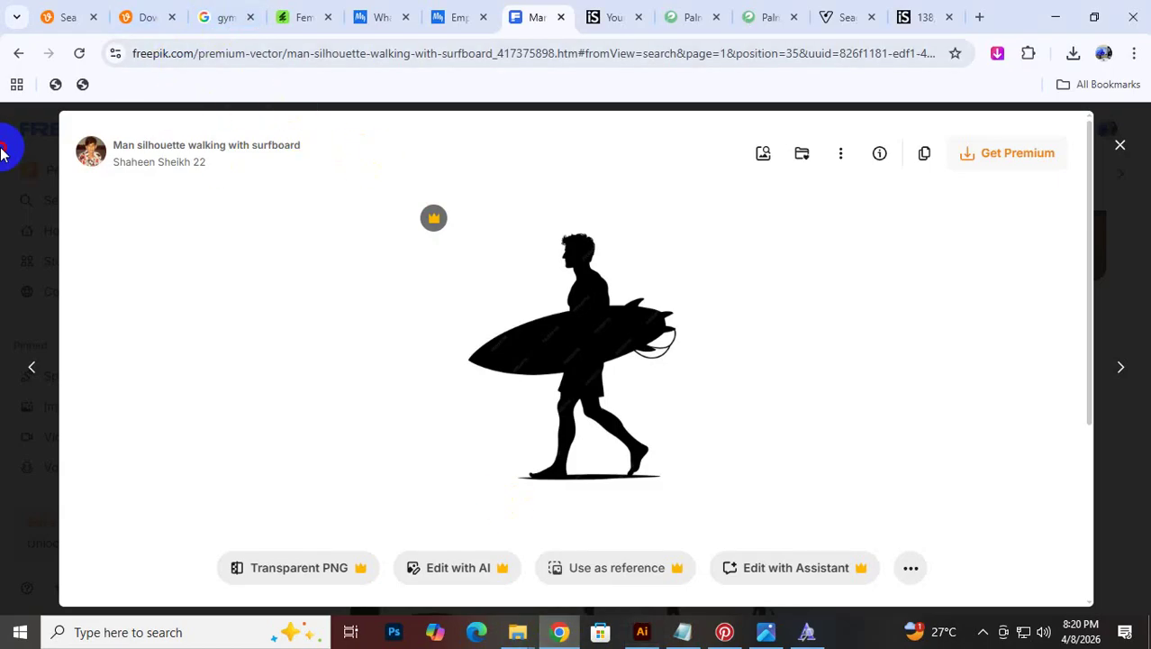
{"action": "left_click", "coordinate": [2, 153]}
{"action": "left_click", "coordinate": [385, 131]}
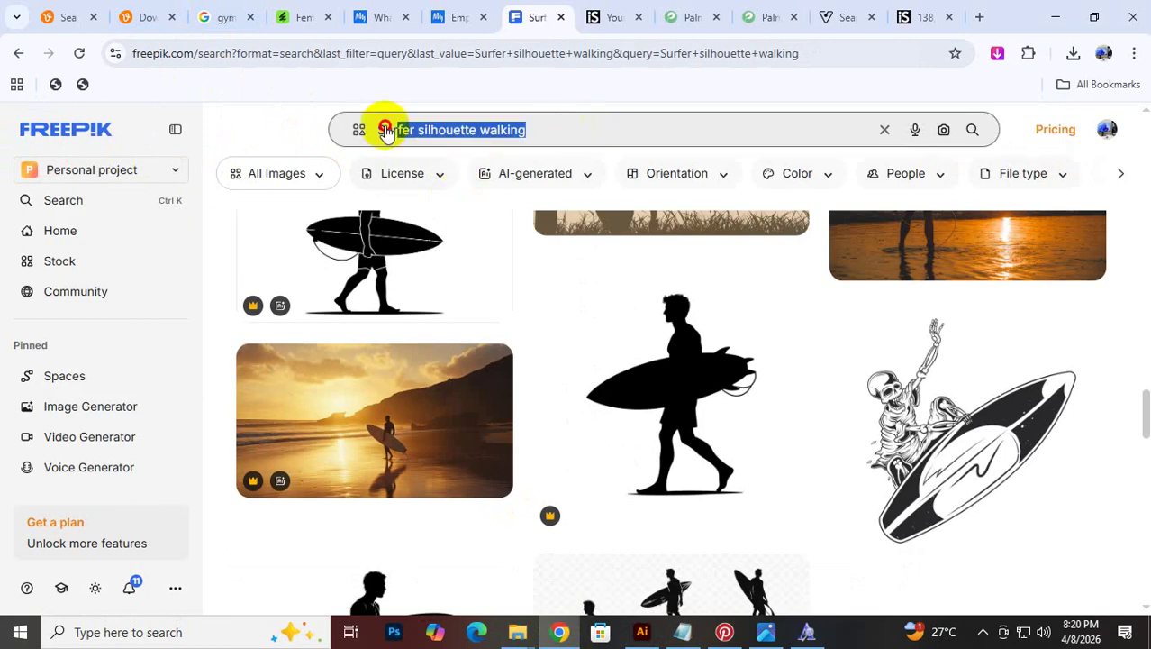
{"action": "type", "text": "dus"}
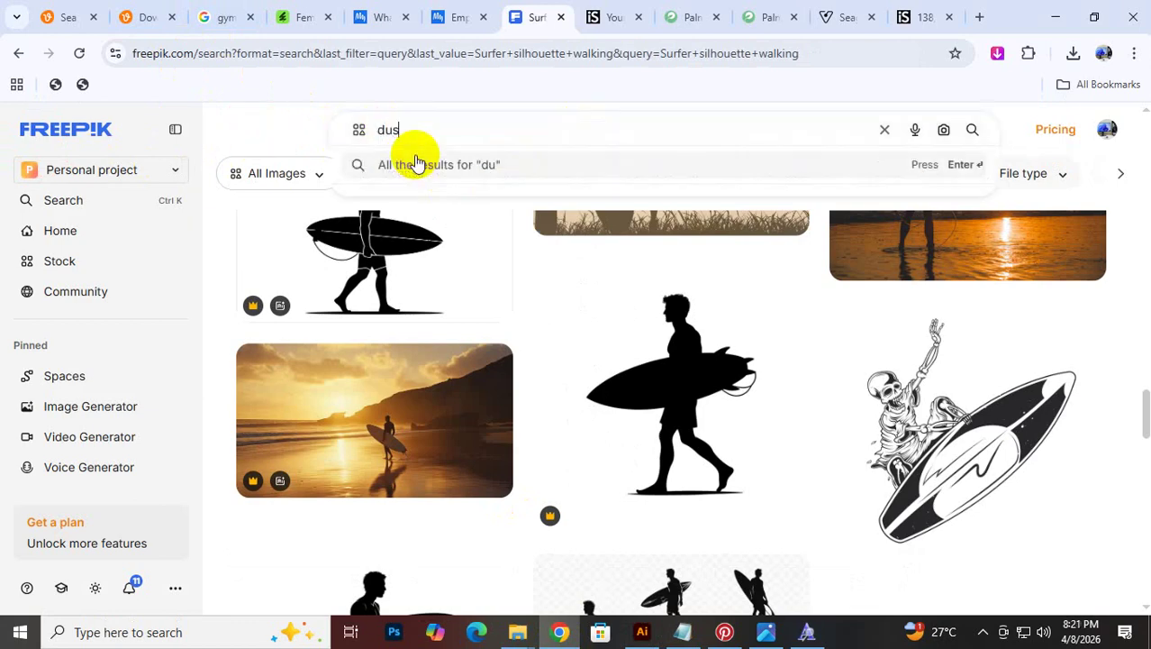
{"action": "type", "text": "gt"}
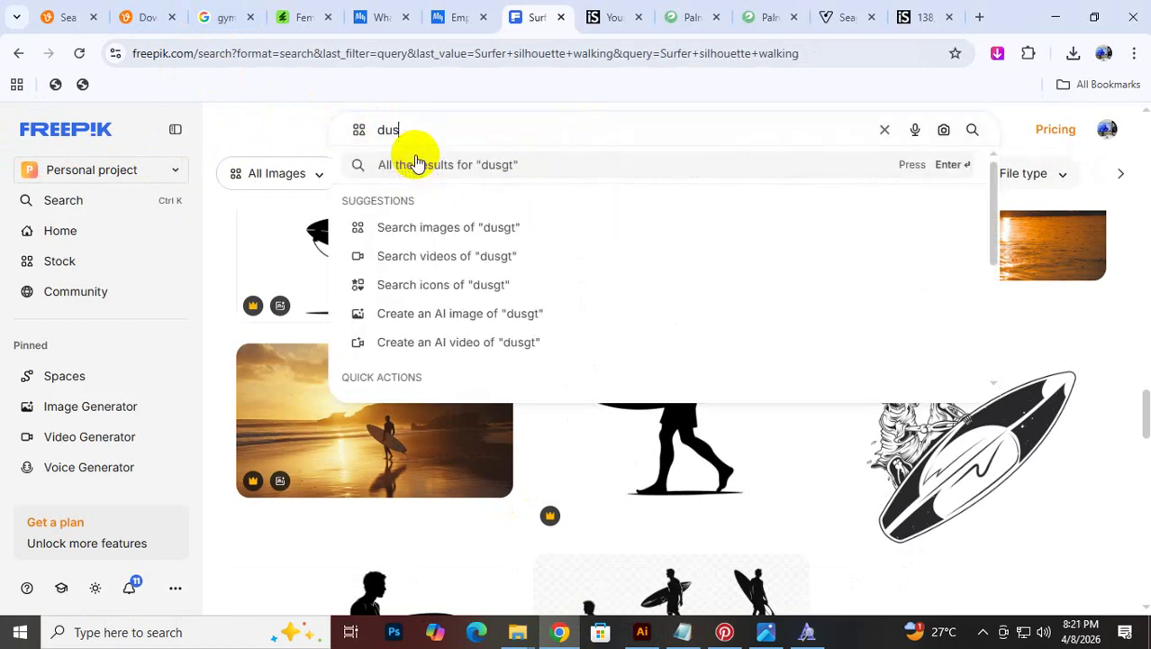
{"action": "type", "text": "t ve"}
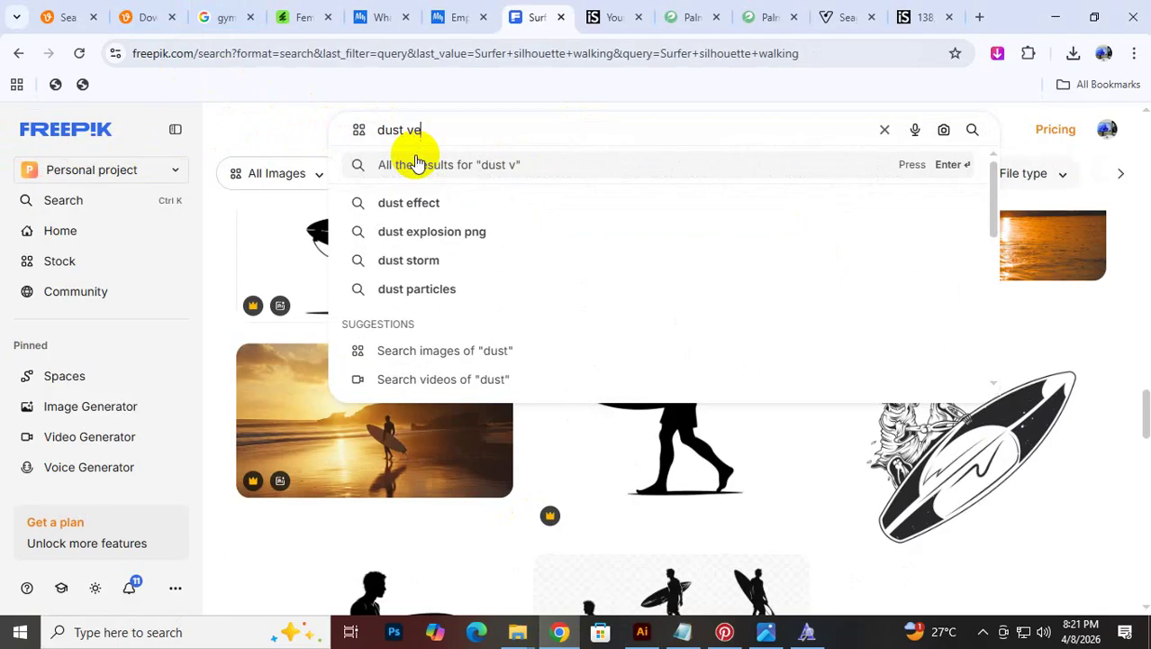
{"action": "type", "text": "cto"}
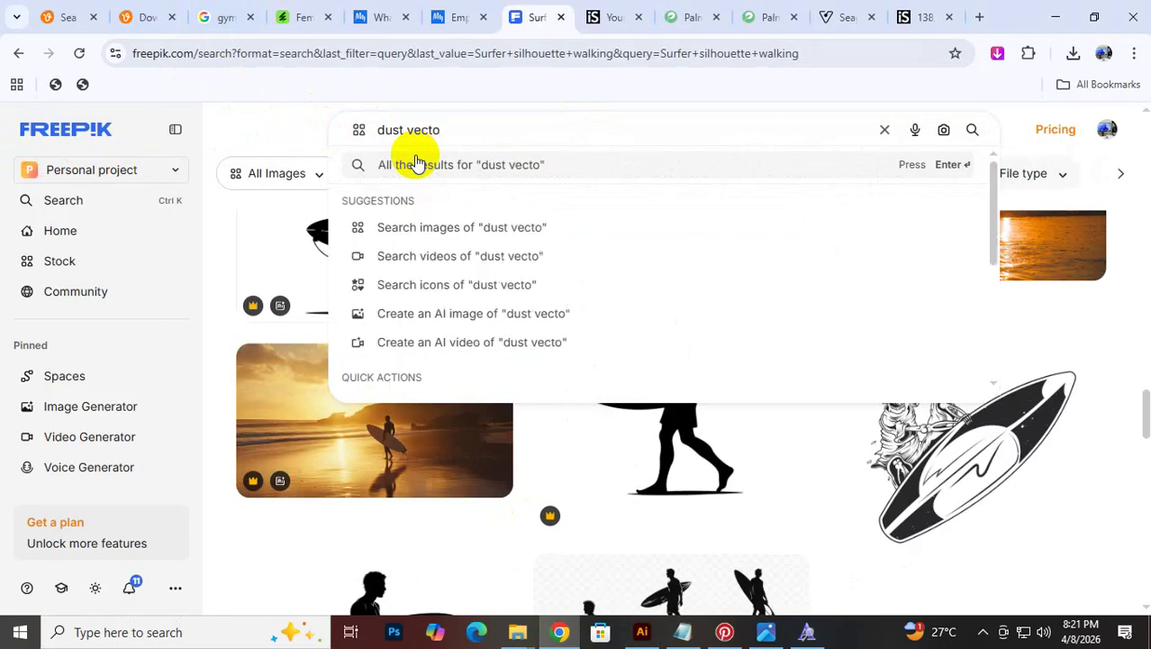
{"action": "type", "text": "r"}
{"action": "key", "text": "Return"}
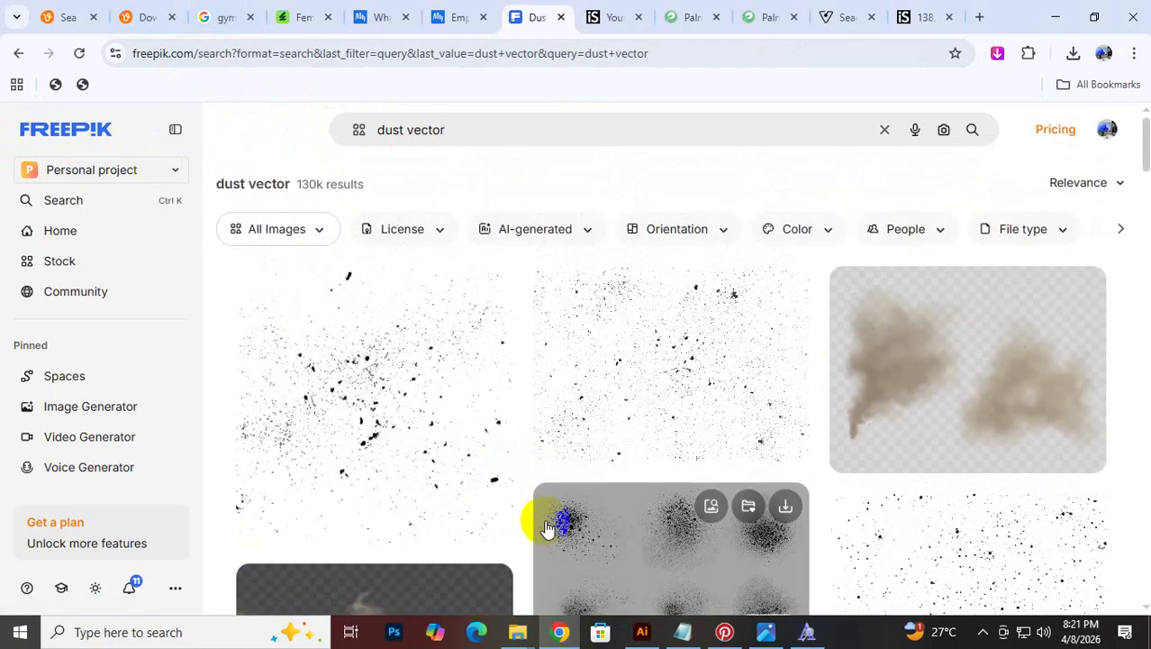
Browse the dust textures against the reference design and download the free Grunge style dust overlay background
{"action": "scroll", "coordinate": [876, 462], "scroll_direction": "down", "scroll_amount": 3}
{"action": "scroll", "coordinate": [880, 468], "scroll_direction": "down", "scroll_amount": 3}
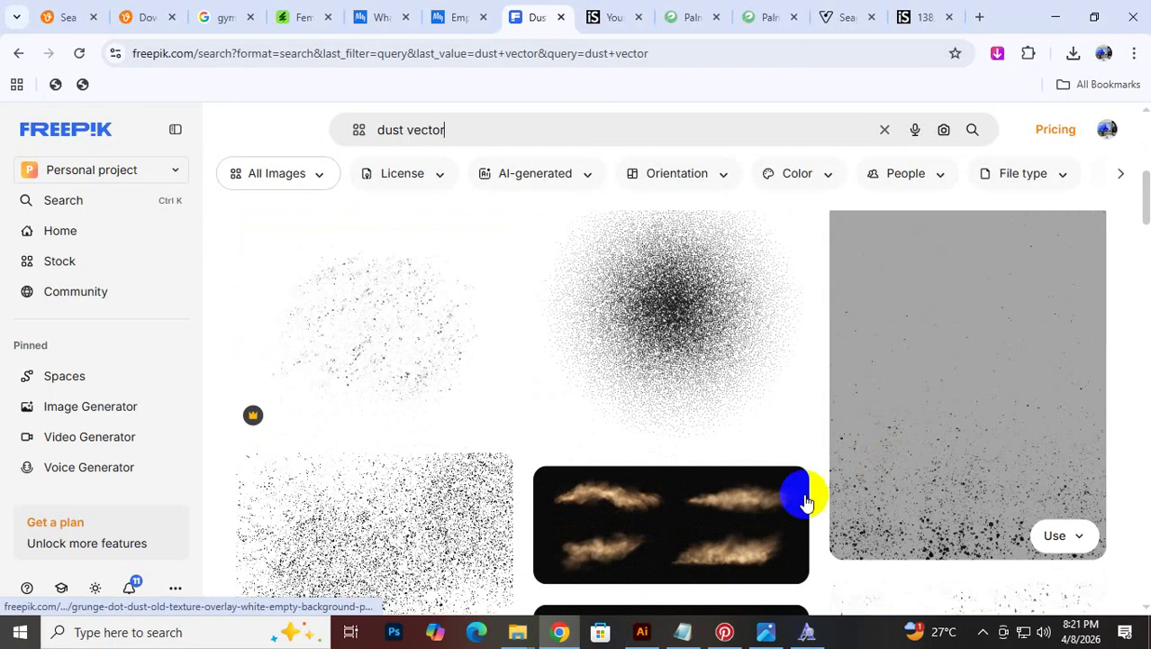
{"action": "left_click", "coordinate": [636, 633]}
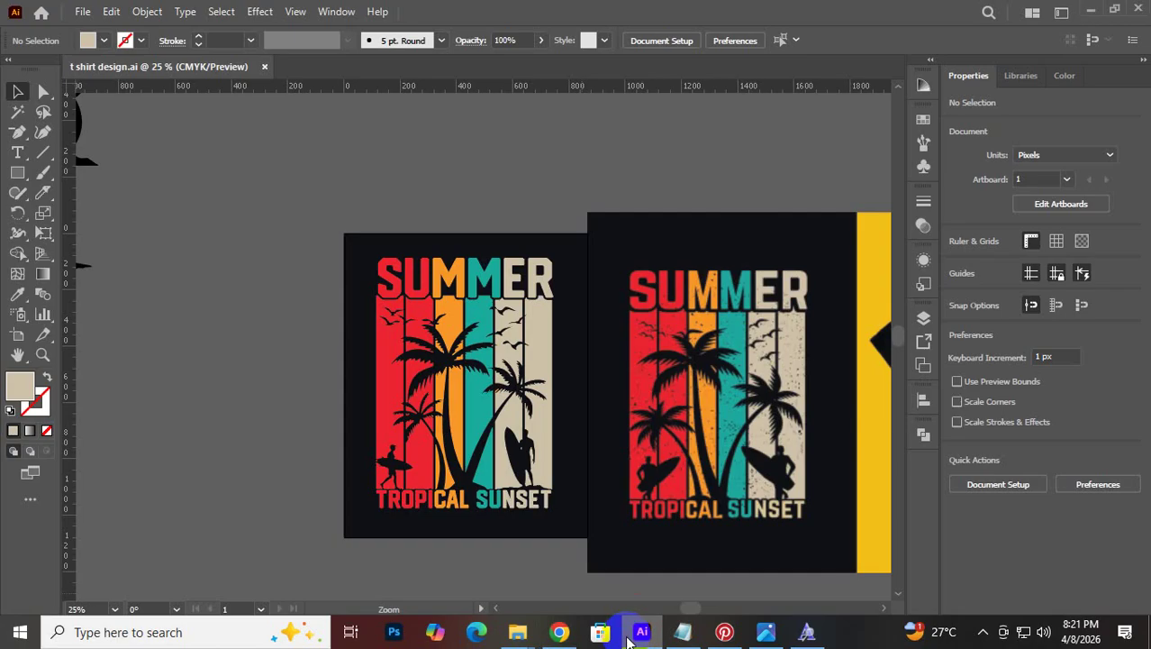
{"action": "left_click", "coordinate": [636, 633]}
{"action": "scroll", "coordinate": [717, 479], "scroll_direction": "up", "scroll_amount": 3}
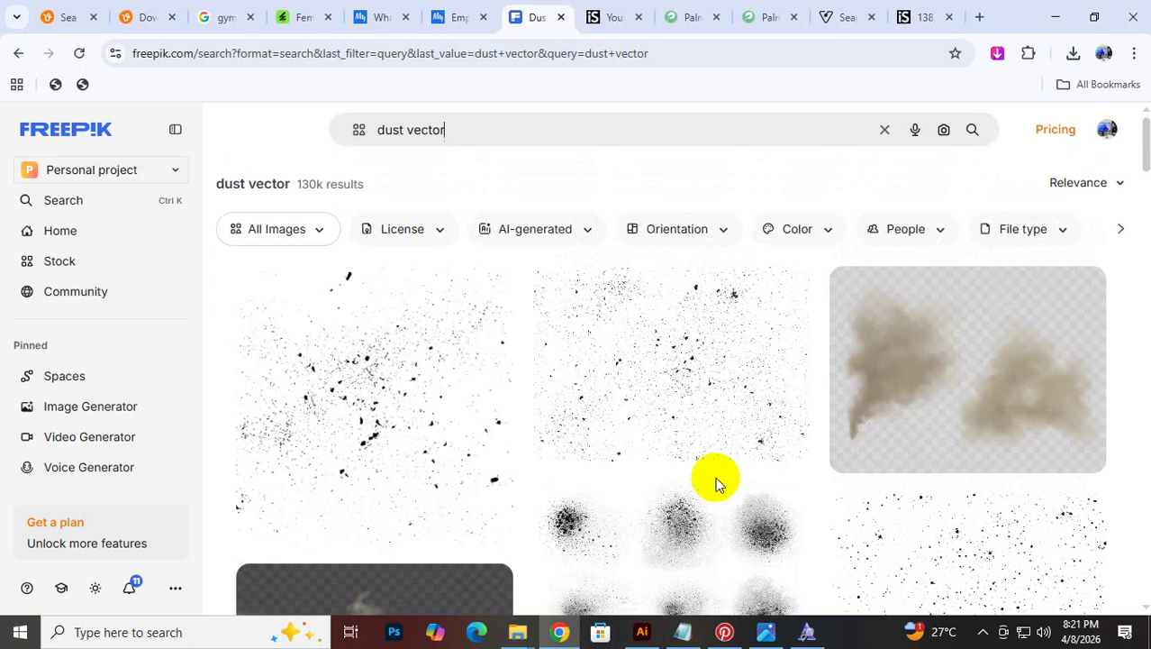
{"action": "scroll", "coordinate": [879, 519], "scroll_direction": "down", "scroll_amount": 10}
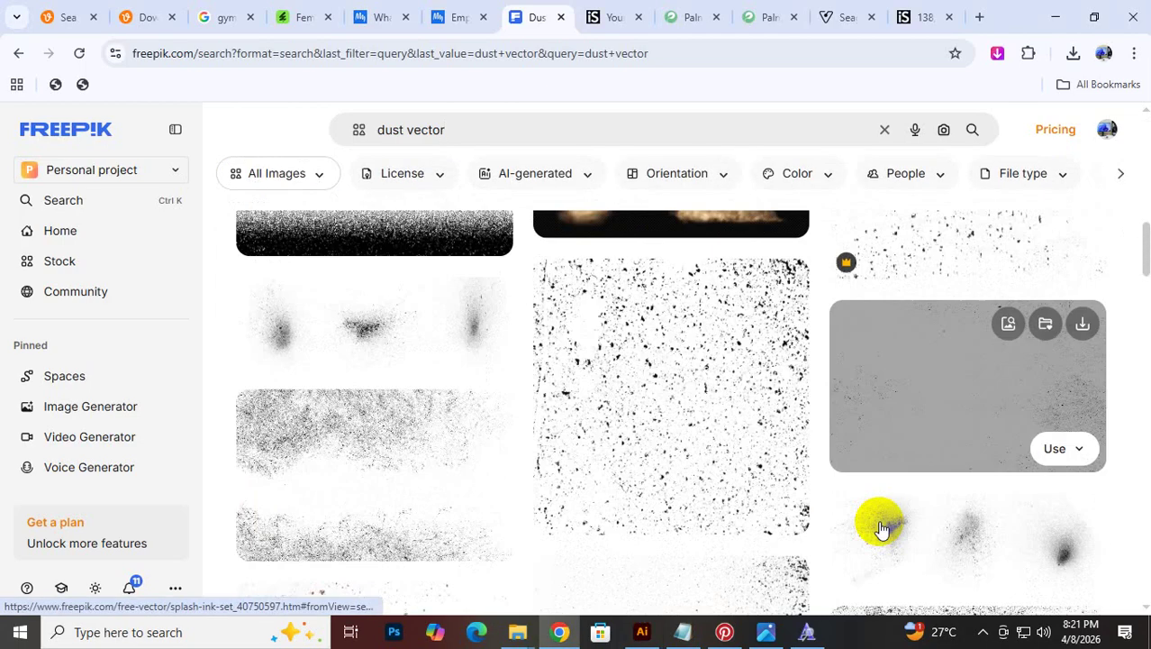
{"action": "scroll", "coordinate": [658, 433], "scroll_direction": "up", "scroll_amount": 10}
{"action": "left_click", "coordinate": [673, 416]}
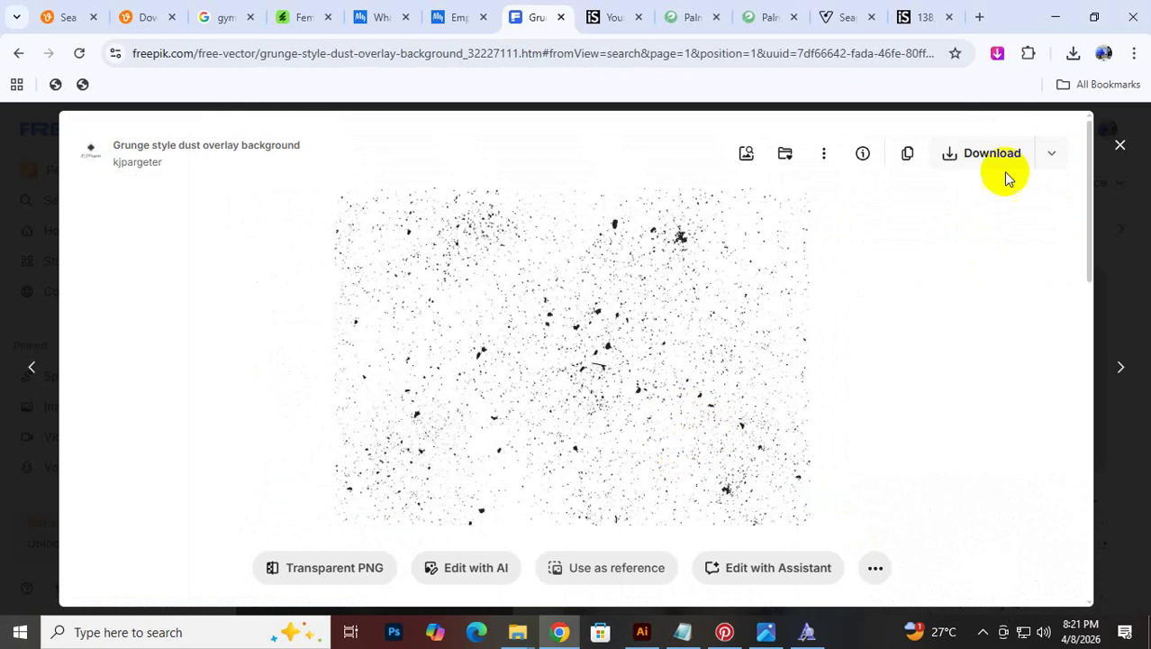
{"action": "left_click", "coordinate": [1120, 141]}
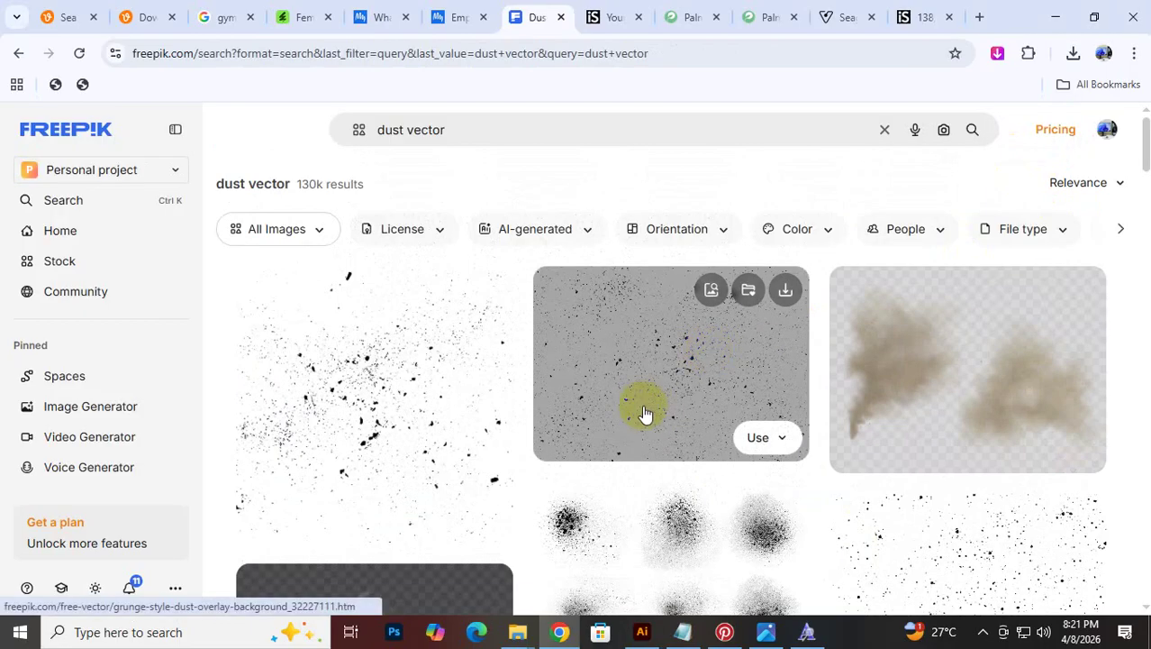
{"action": "left_click", "coordinate": [786, 292]}
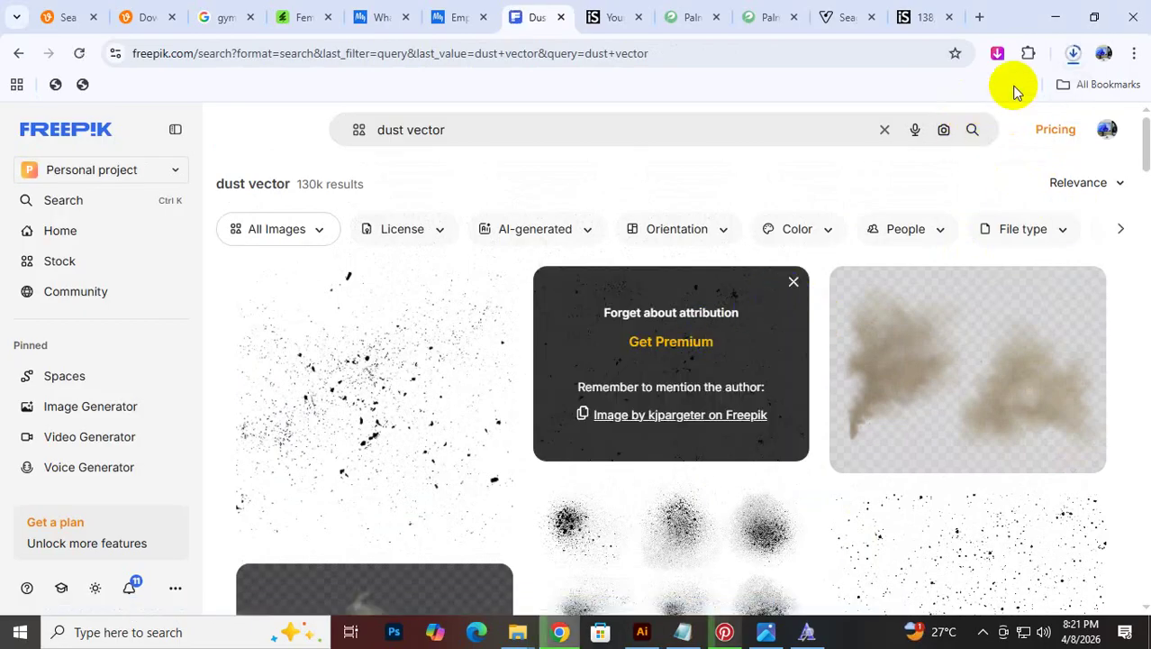
Show the downloaded grunge-style-dust-overlay-background.zip in its folder and extract it into a folder of the same name
{"action": "left_click", "coordinate": [1074, 56]}
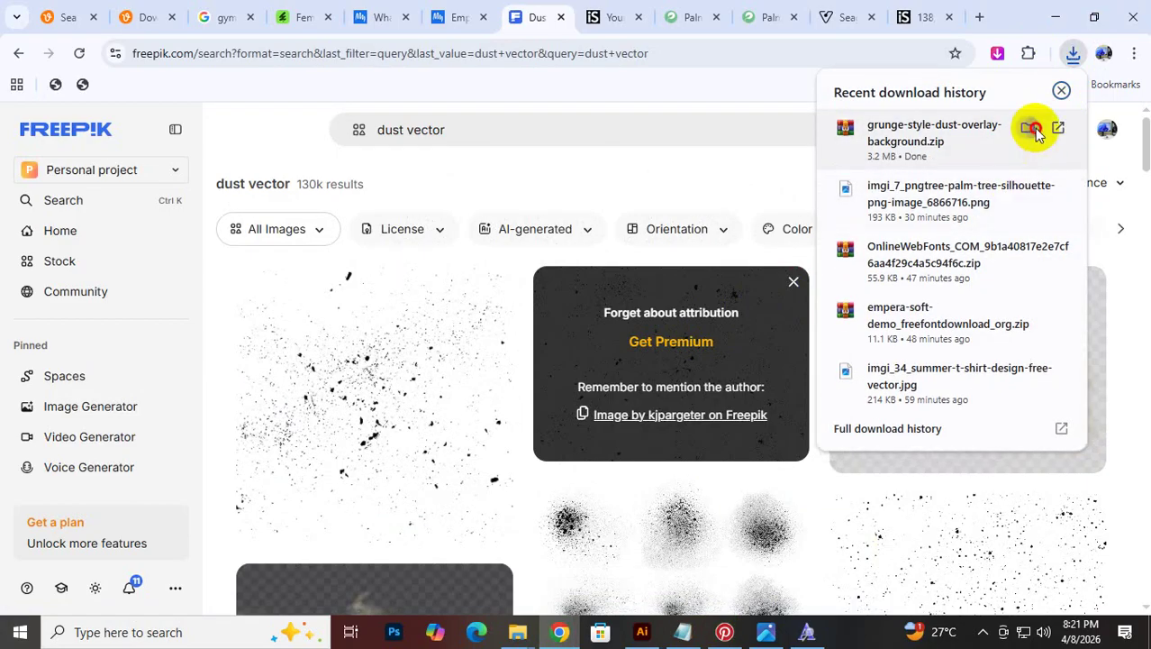
{"action": "left_click", "coordinate": [1034, 129]}
{"action": "right_click", "coordinate": [175, 137]}
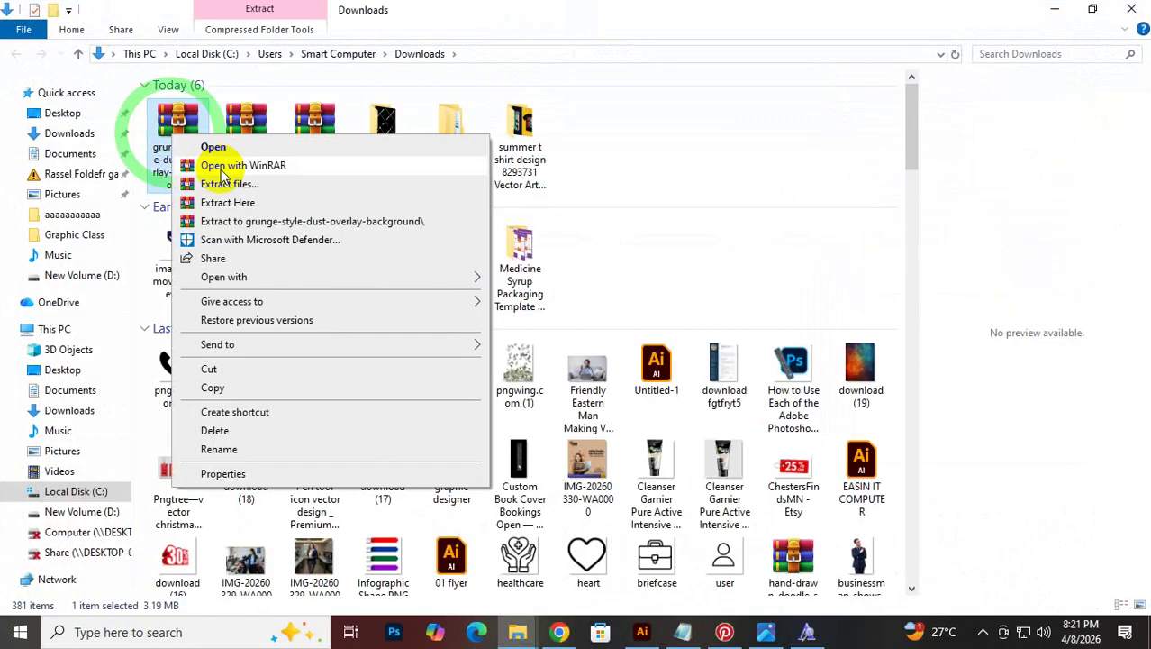
{"action": "left_click", "coordinate": [272, 221]}
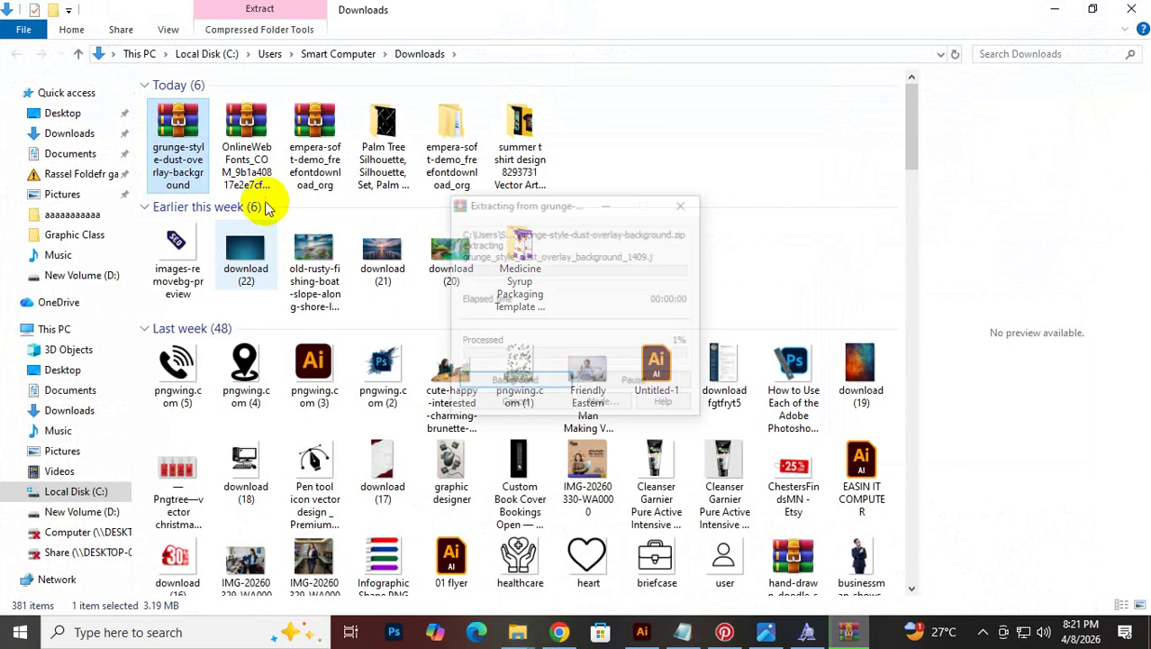
Open the grunge_style_dust_overlay_background_1409 EPS from the extracted folder in Illustrator, retaining 9-slice scaling for symbols
{"action": "left_click", "coordinate": [385, 131]}
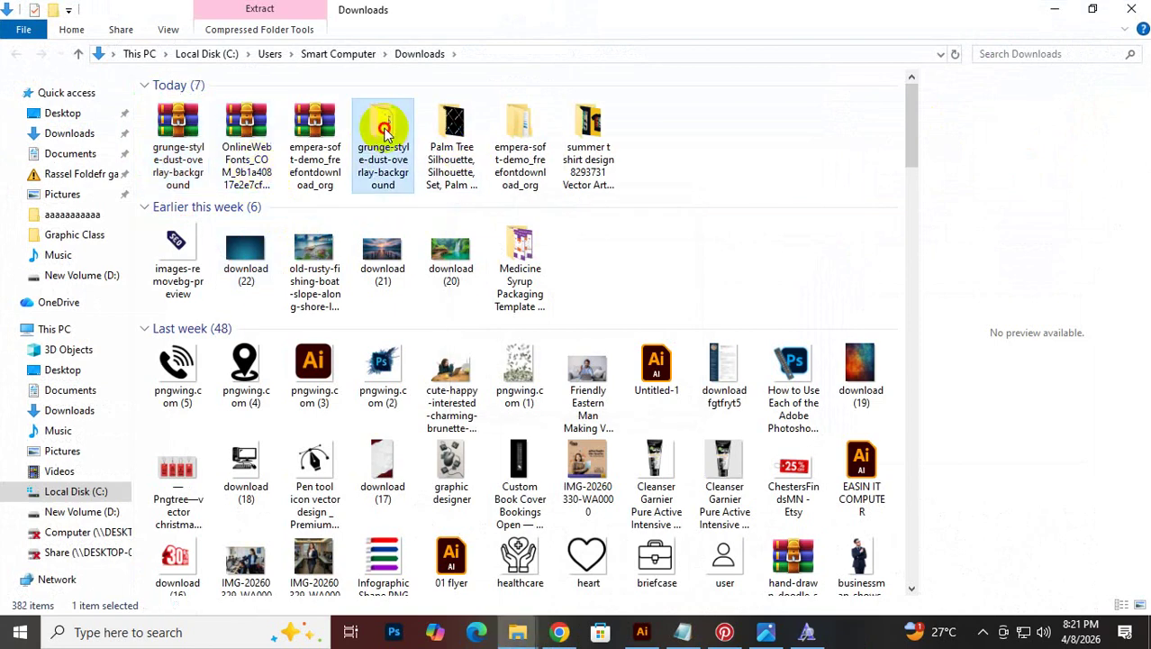
{"action": "double_click", "coordinate": [384, 131]}
{"action": "double_click", "coordinate": [200, 133]}
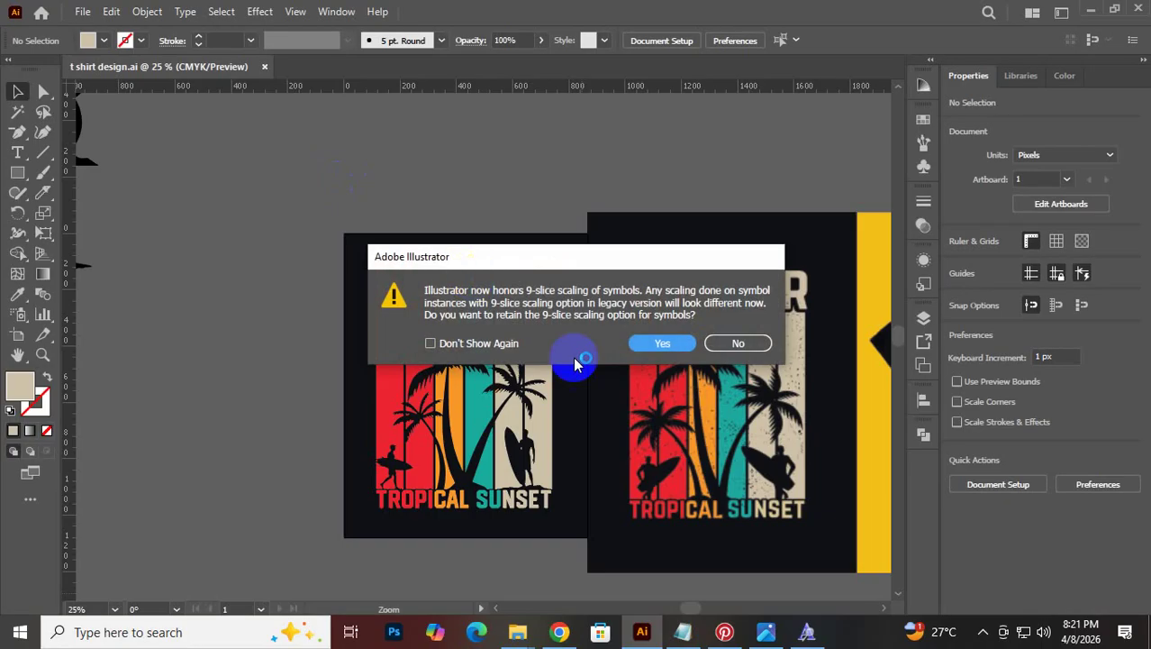
{"action": "left_click", "coordinate": [677, 356]}
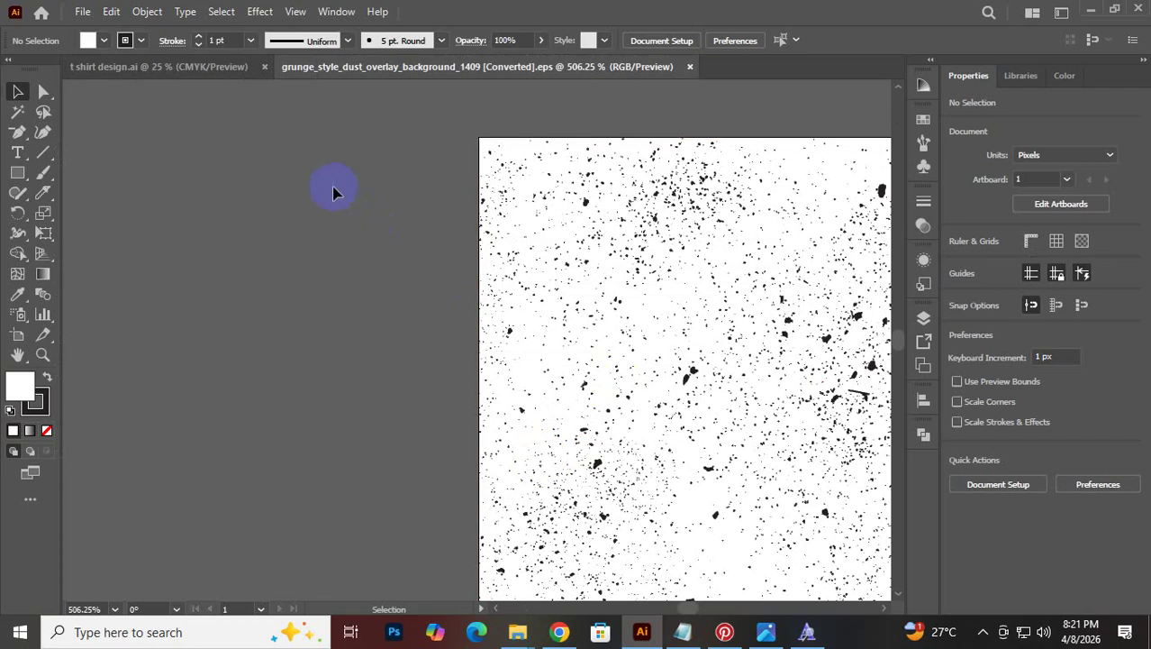
Delete the white background rectangle behind the dust specks, shift the specks partly off the artboard and deselect them
{"action": "left_click_drag", "start_coordinate": [506, 162], "coordinate": [469, 330]}
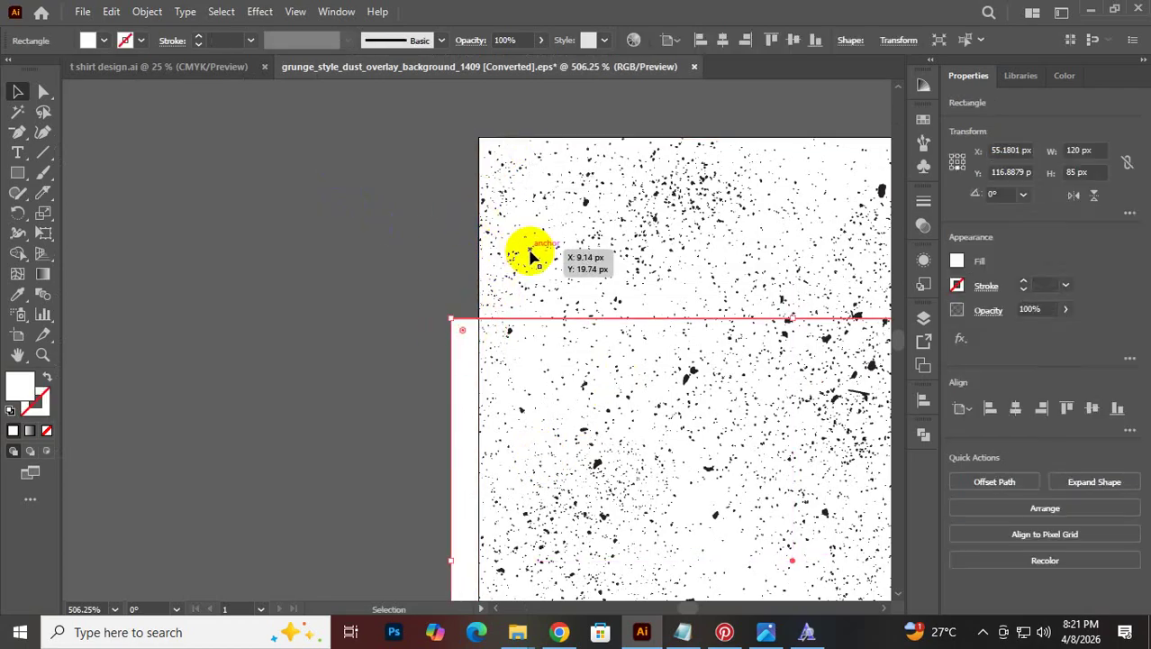
{"action": "key", "text": "Delete"}
{"action": "left_click_drag", "start_coordinate": [592, 212], "coordinate": [287, 249]}
{"action": "left_click", "coordinate": [351, 153]}
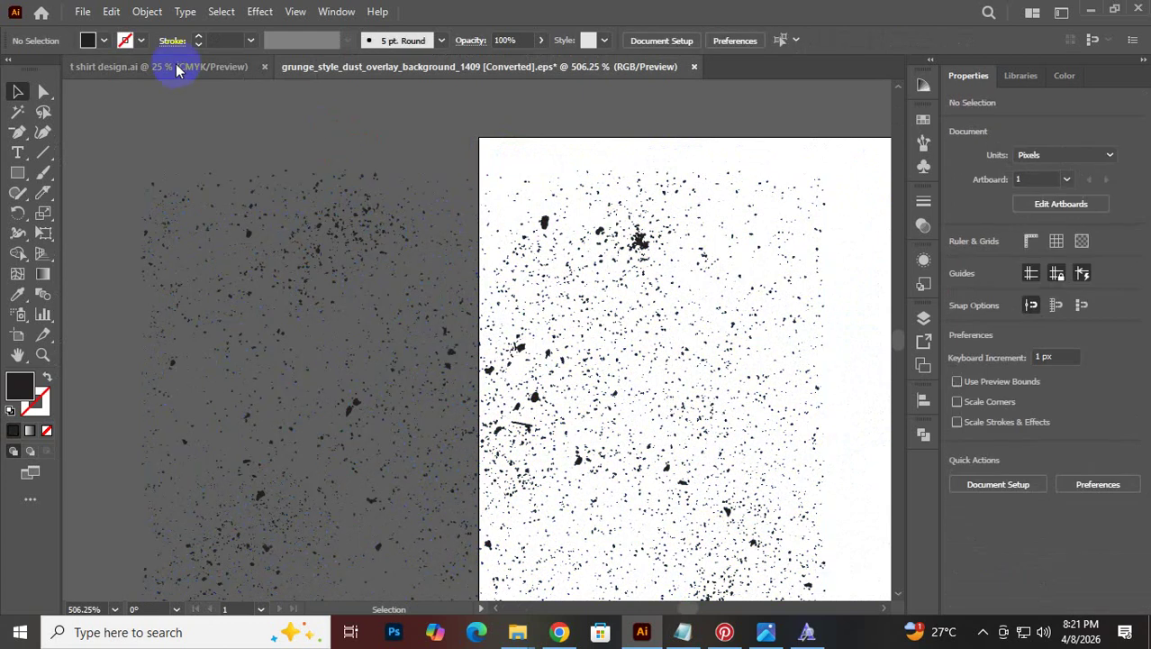
Return to the t shirt design.ai document and move the reference image away from the artboard's edge
{"action": "left_click", "coordinate": [174, 65]}
{"action": "scroll", "coordinate": [405, 343], "scroll_direction": "up", "scroll_amount": 1}
{"action": "left_click_drag", "start_coordinate": [426, 360], "coordinate": [386, 265]}
{"action": "left_click_drag", "start_coordinate": [579, 201], "coordinate": [629, 209]}
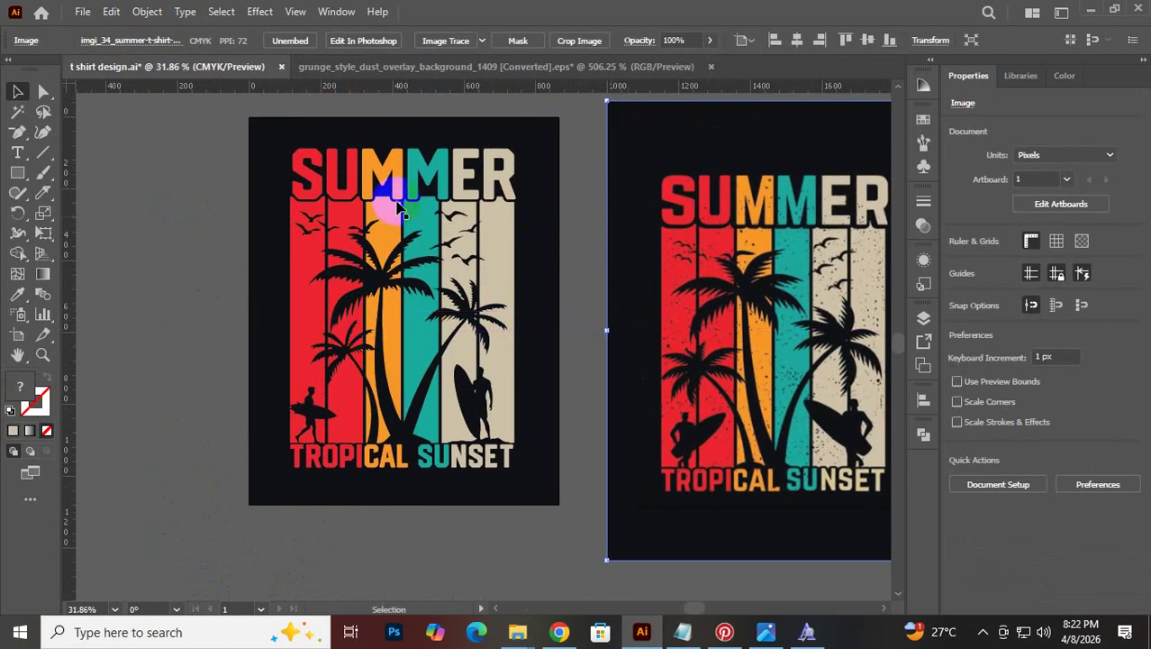
Try to combine all the coloured stripes and lettering on the artboard into one compound path
{"action": "left_click_drag", "start_coordinate": [258, 144], "coordinate": [511, 469]}
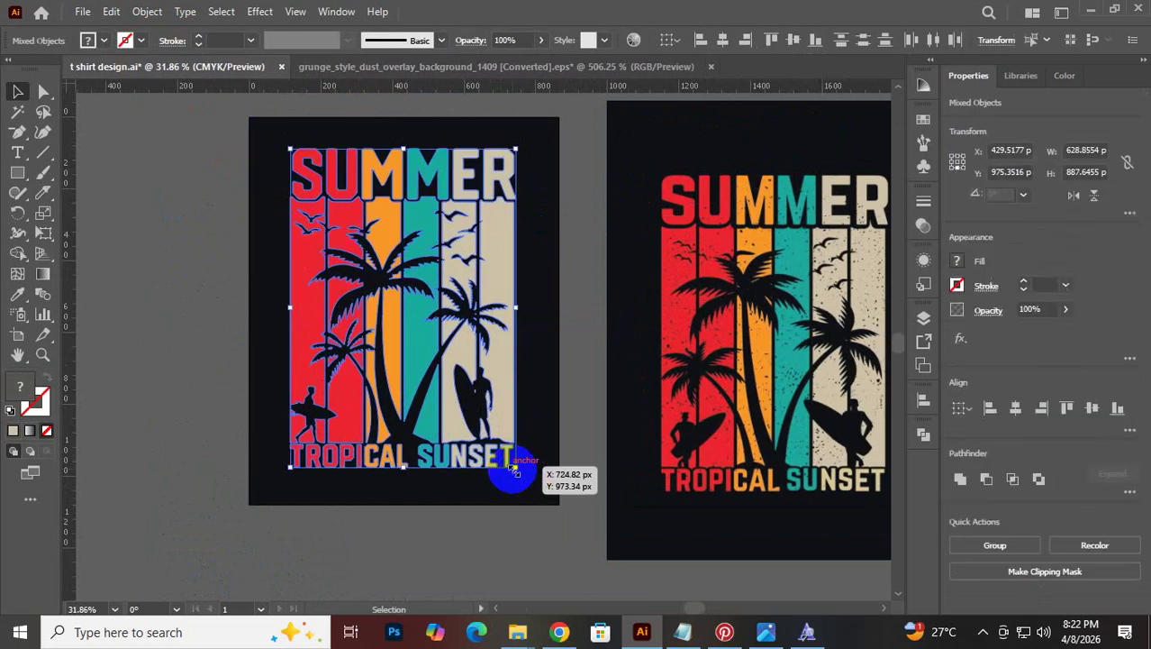
{"action": "left_click", "coordinate": [111, 12]}
{"action": "left_click", "coordinate": [143, 13]}
{"action": "left_click", "coordinate": [144, 12]}
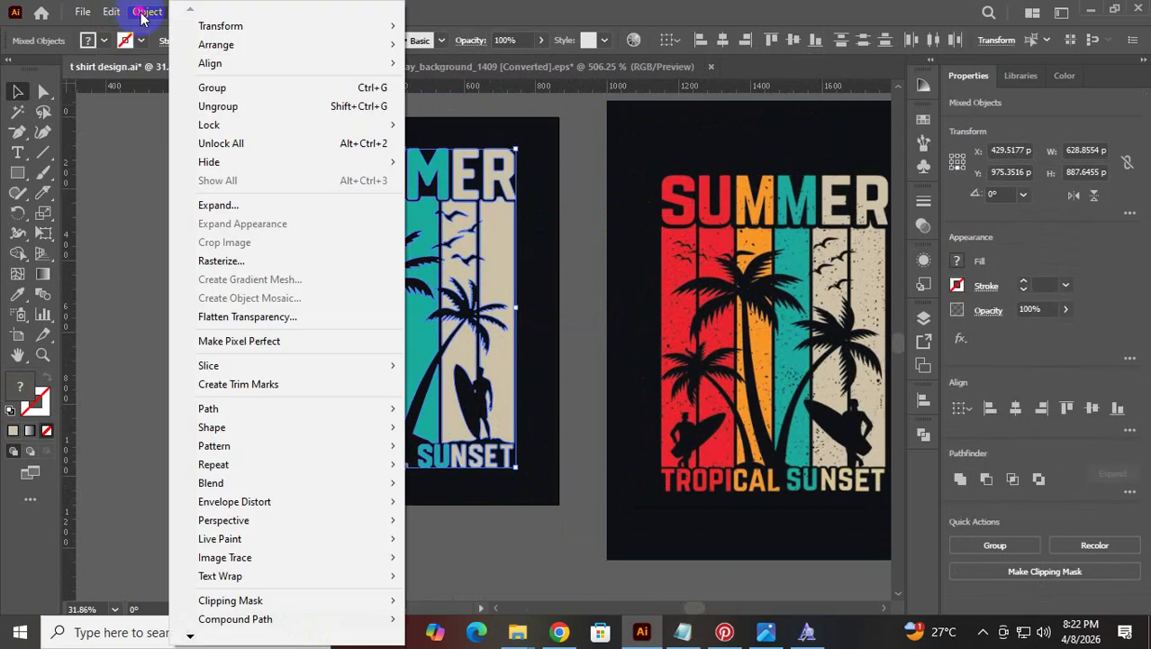
{"action": "mouse_move", "coordinate": [350, 622]}
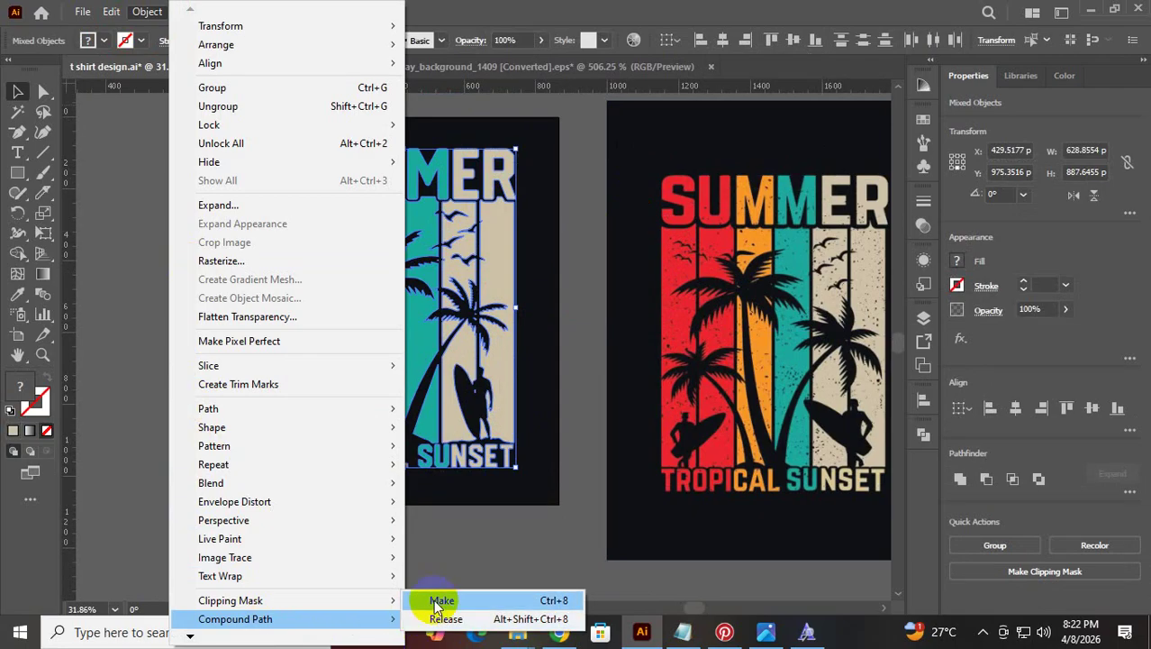
{"action": "left_click", "coordinate": [438, 600]}
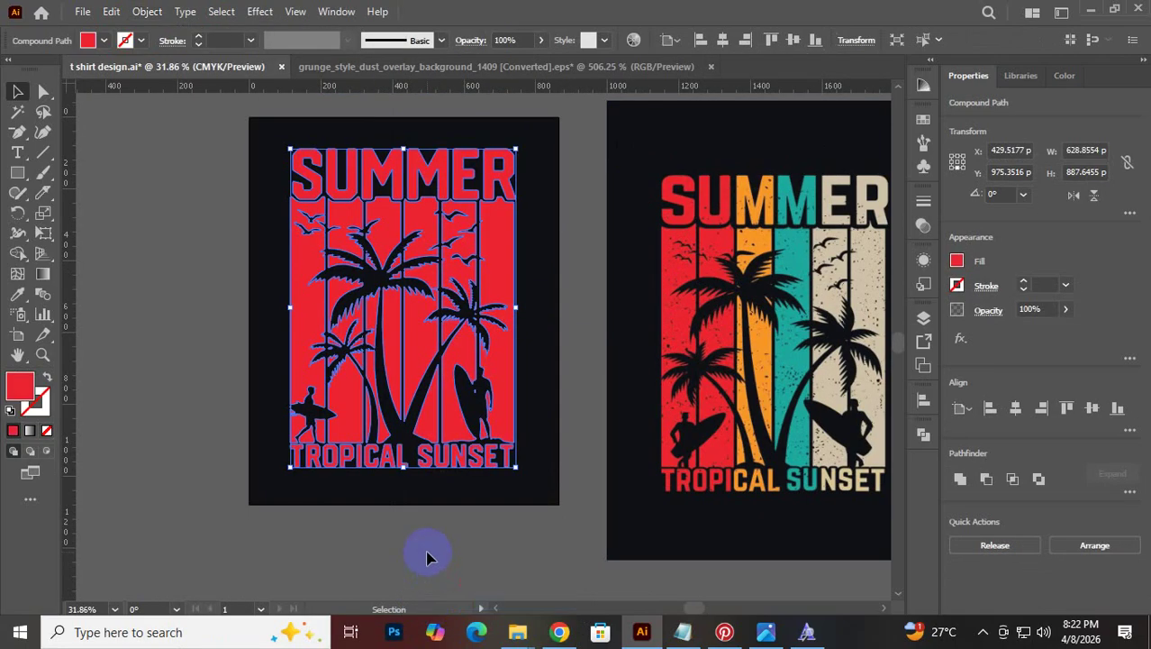
Undo the compound path, group the stripes and lettering instead, and deselect the group
{"action": "key", "text": "ctrl+z"}
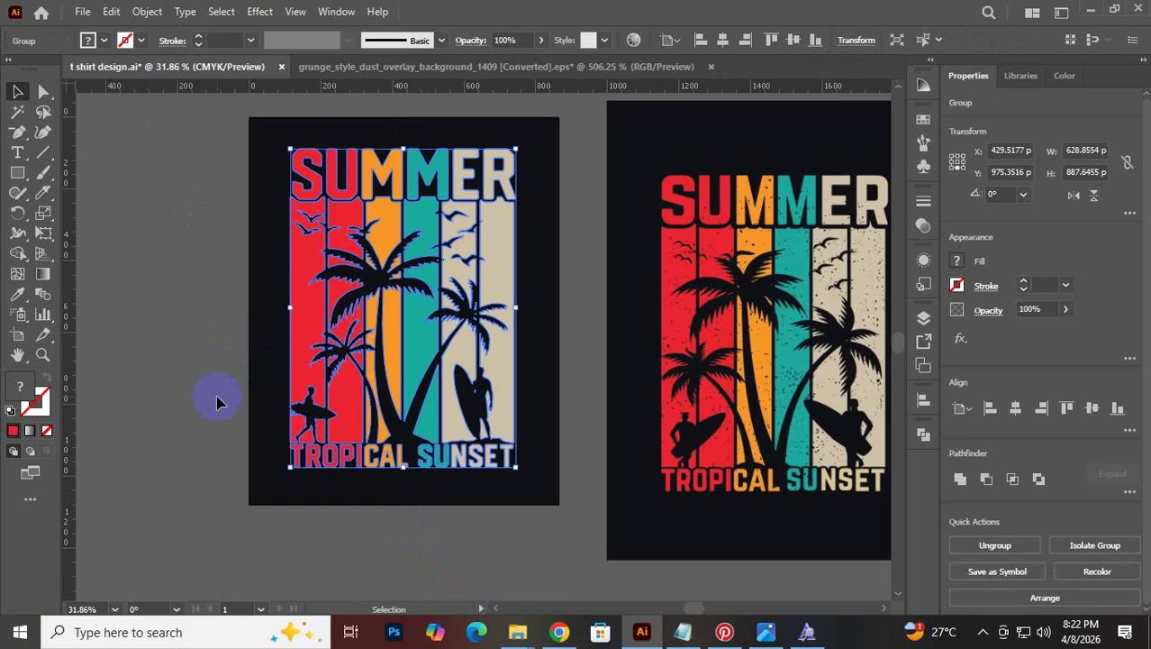
{"action": "left_click", "coordinate": [203, 306]}
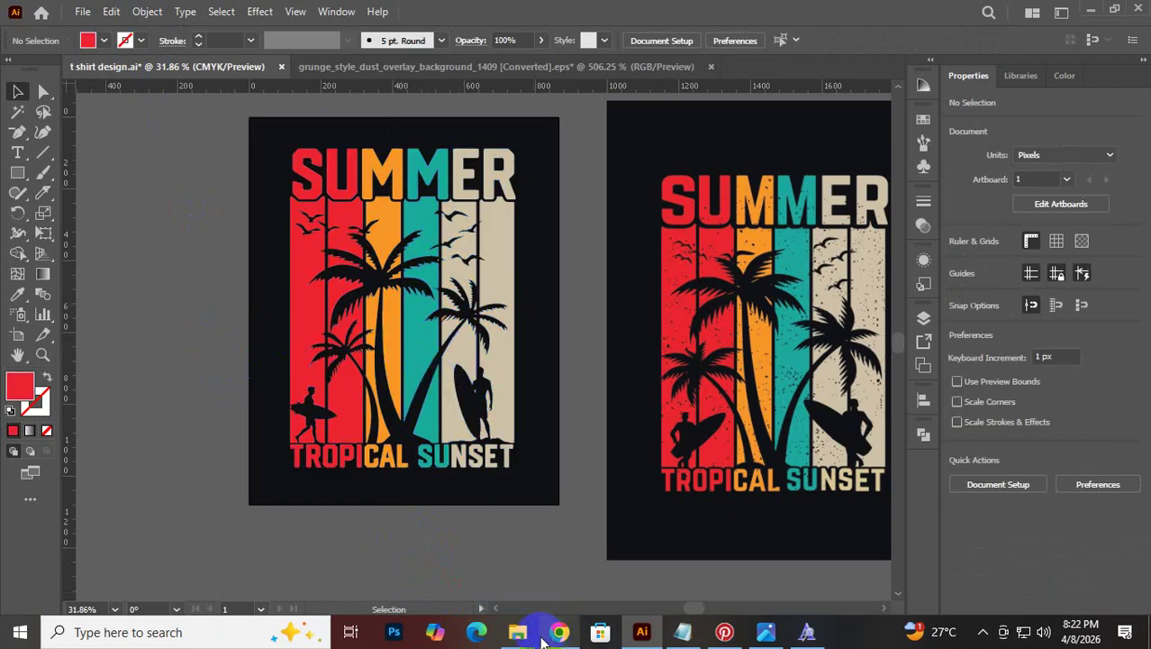
{"action": "left_click", "coordinate": [219, 185]}
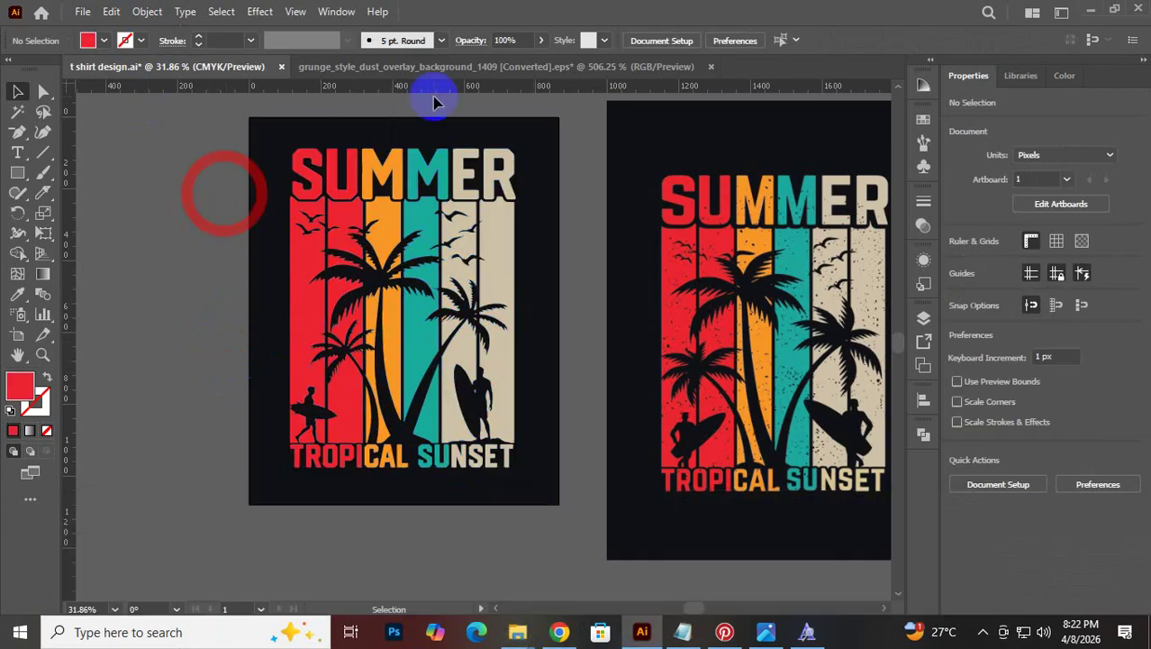
Copy the dust specks from the grunge overlay document into the T-shirt document and place them over the artwork
{"action": "left_click", "coordinate": [459, 75]}
{"action": "left_click_drag", "start_coordinate": [522, 226], "coordinate": [702, 503]}
{"action": "left_click_drag", "start_coordinate": [690, 247], "coordinate": [622, 208]}
{"action": "left_click_drag", "start_coordinate": [573, 312], "coordinate": [434, 253]}
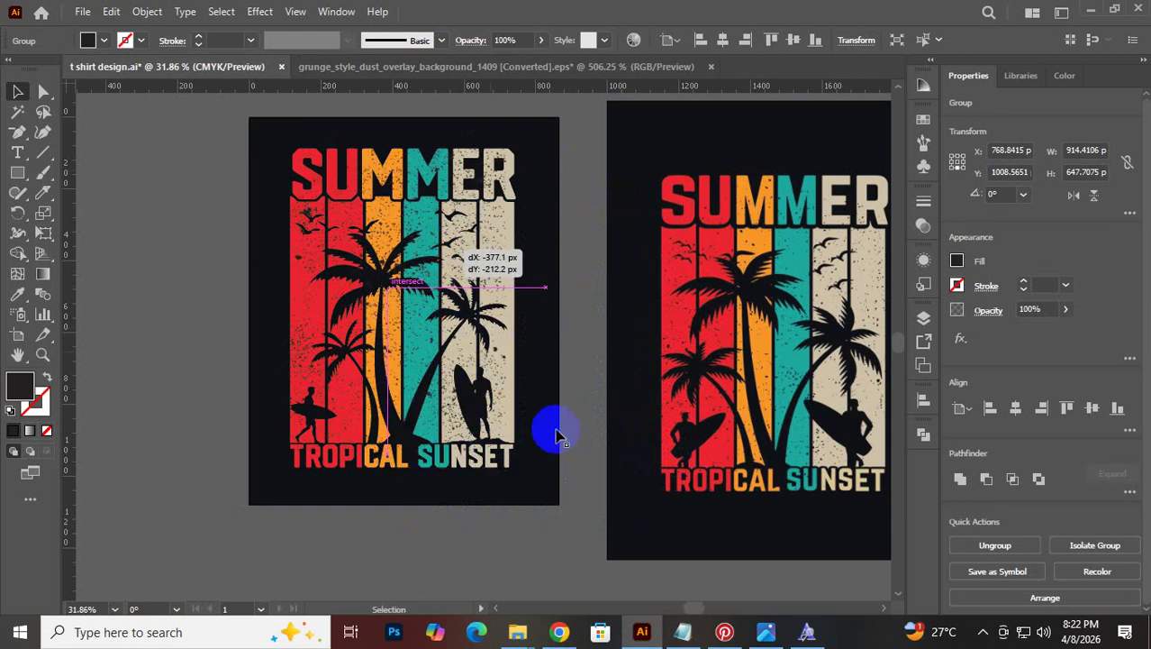
Rotate the dust texture 90°, scale it to about 660 × 932 px to cover the artwork, and deselect it
{"action": "left_click_drag", "start_coordinate": [506, 450], "coordinate": [541, 478]}
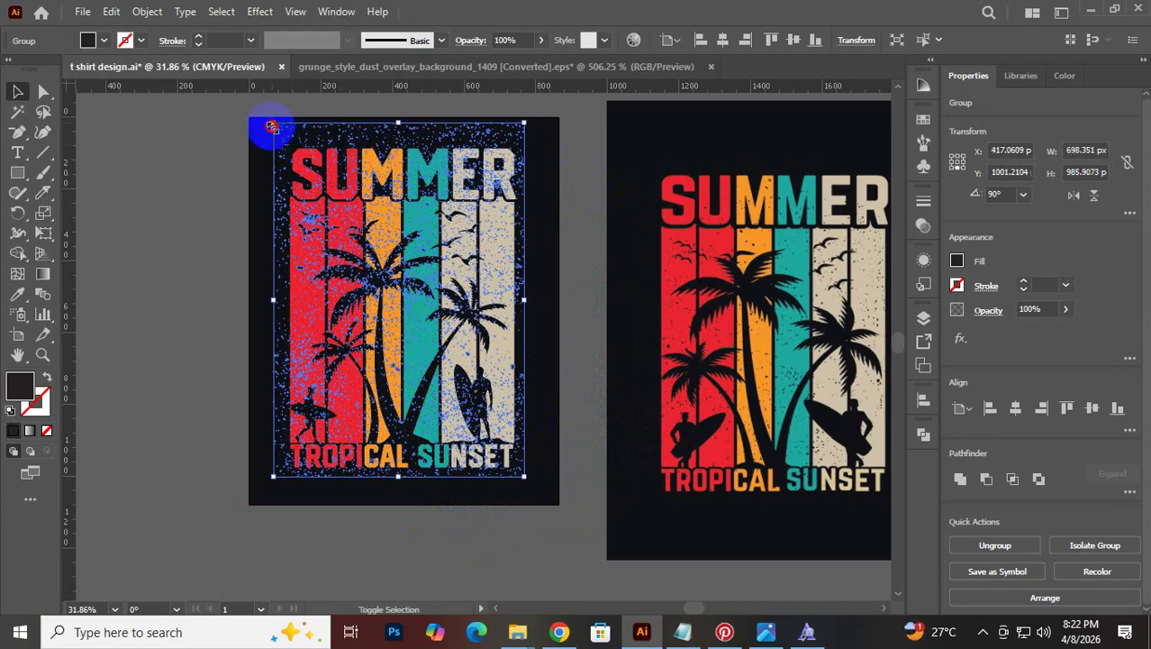
{"action": "left_click_drag", "start_coordinate": [272, 125], "coordinate": [278, 143]}
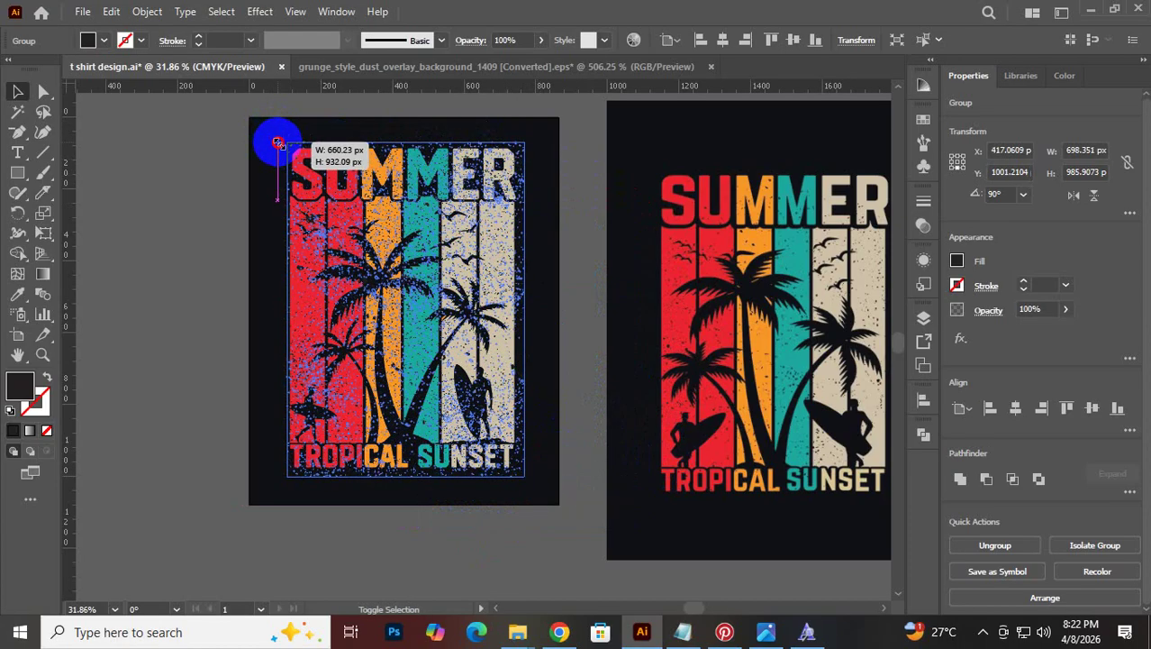
{"action": "left_click", "coordinate": [214, 205]}
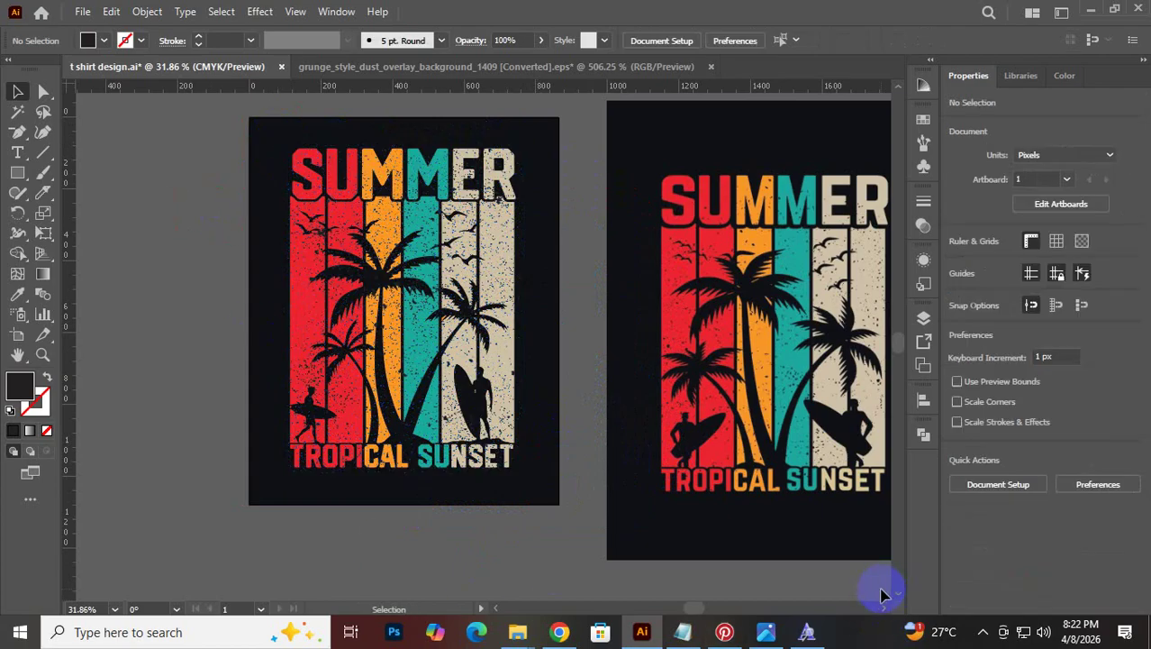
{"action": "scroll", "coordinate": [380, 272], "scroll_direction": "up", "scroll_amount": 2}
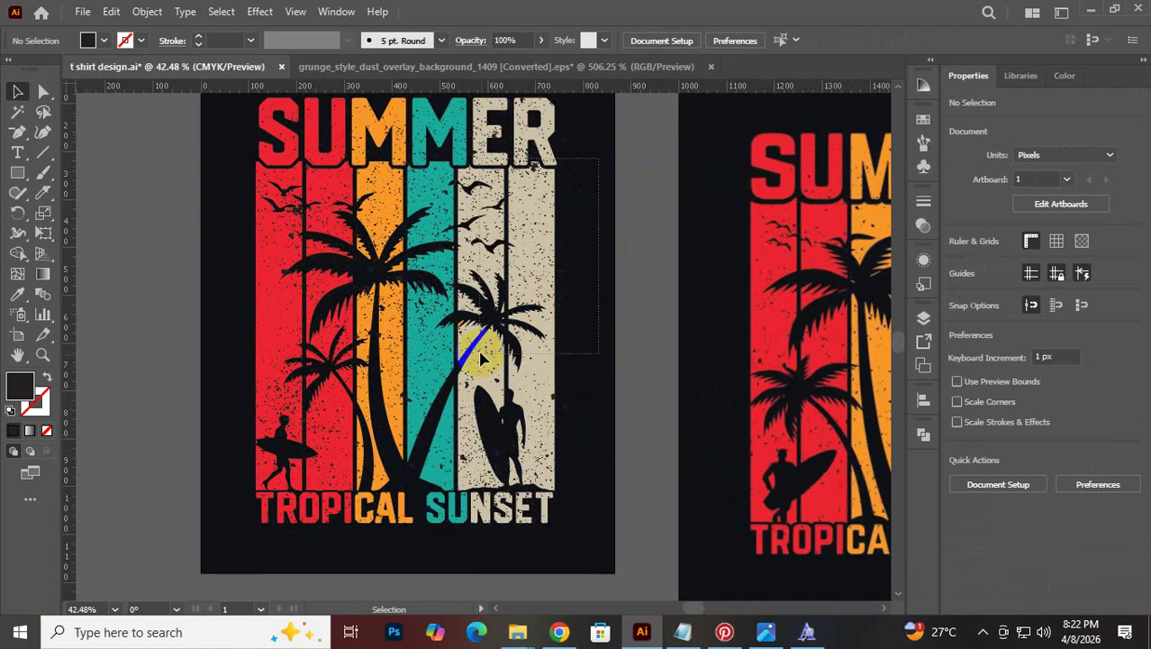
Try to subtract the dust texture from the striped artwork and lettering with Minus Front, and undo it
{"action": "left_click", "coordinate": [461, 377]}
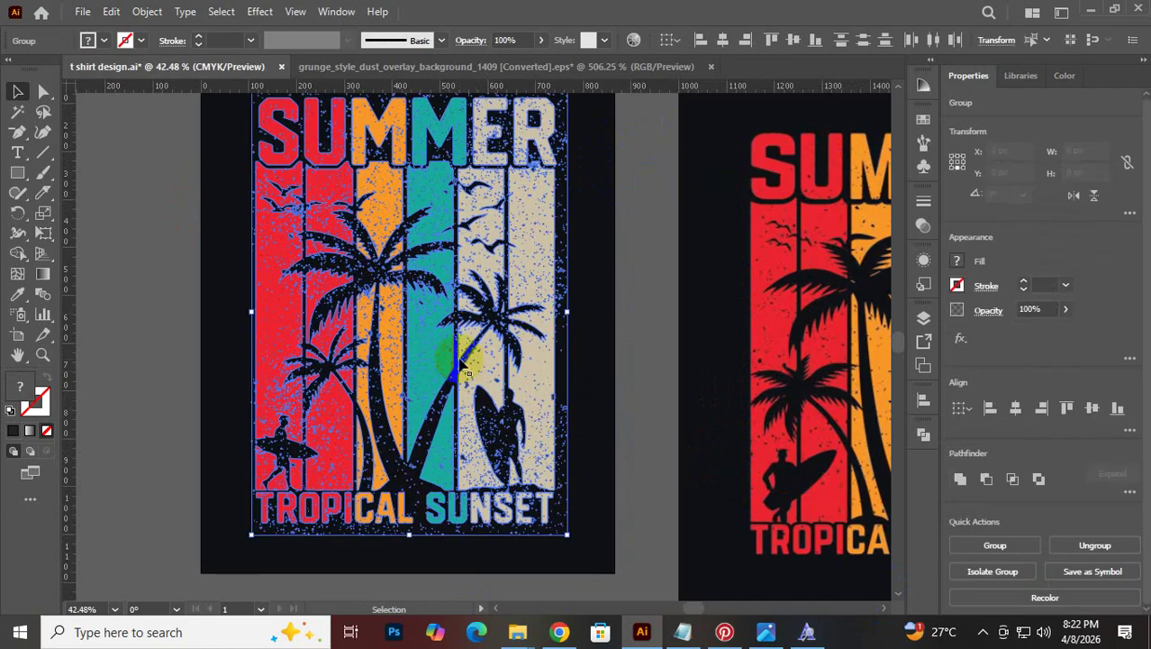
{"action": "left_click", "coordinate": [989, 488]}
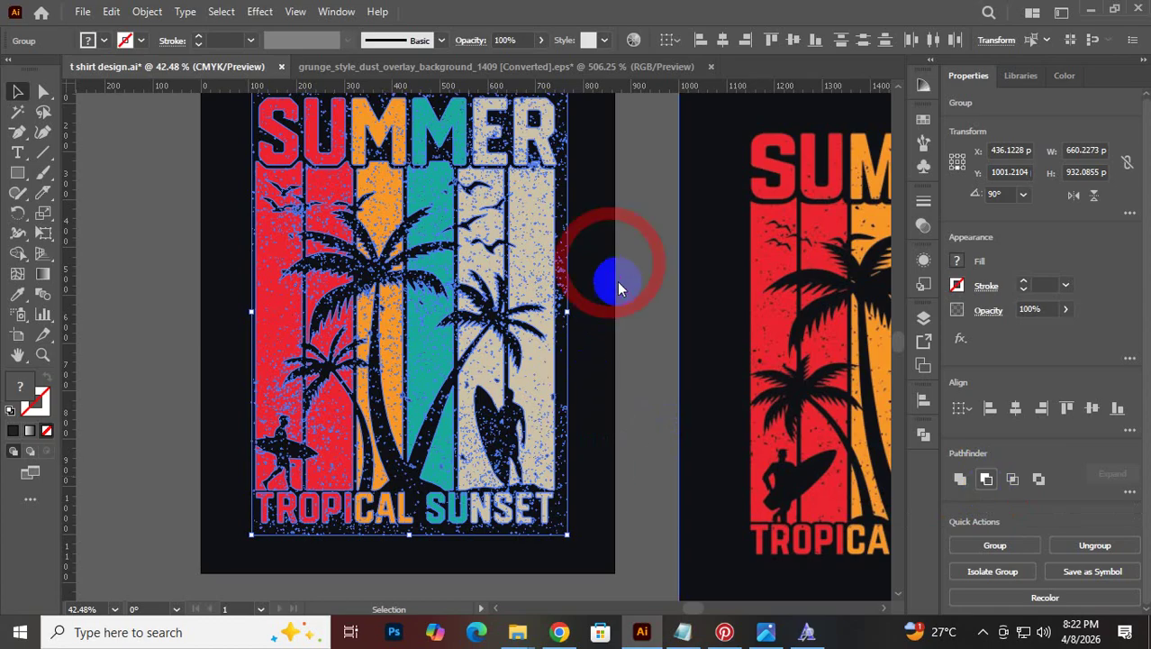
{"action": "left_click", "coordinate": [640, 262]}
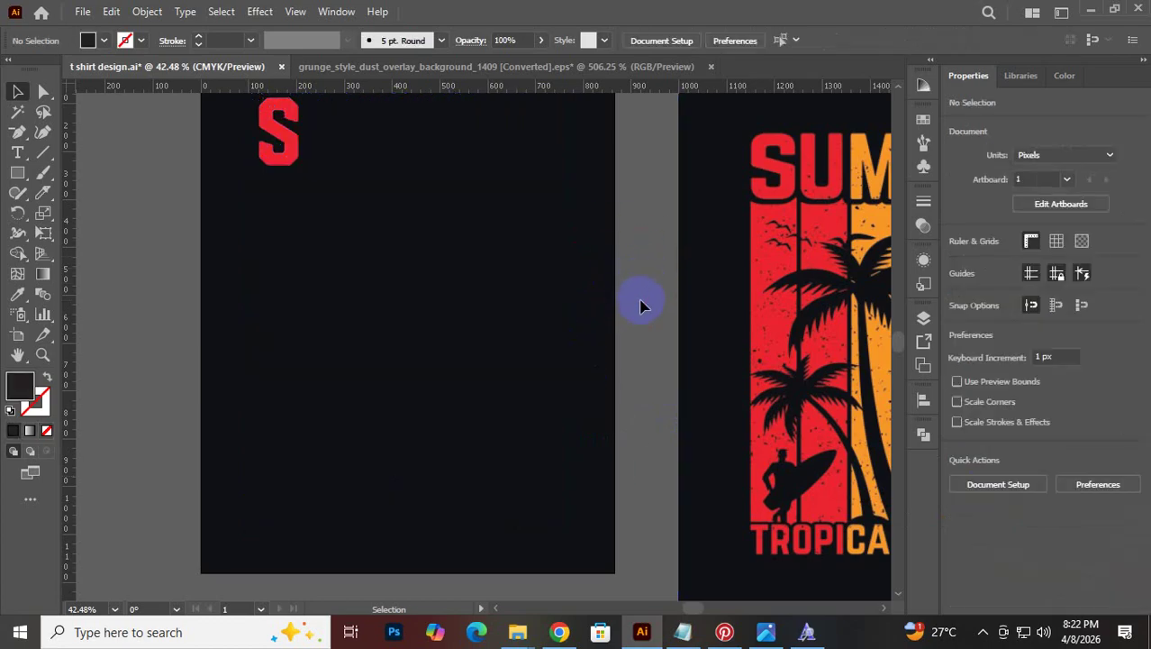
{"action": "key", "text": "ctrl+z"}
{"action": "left_click", "coordinate": [657, 358]}
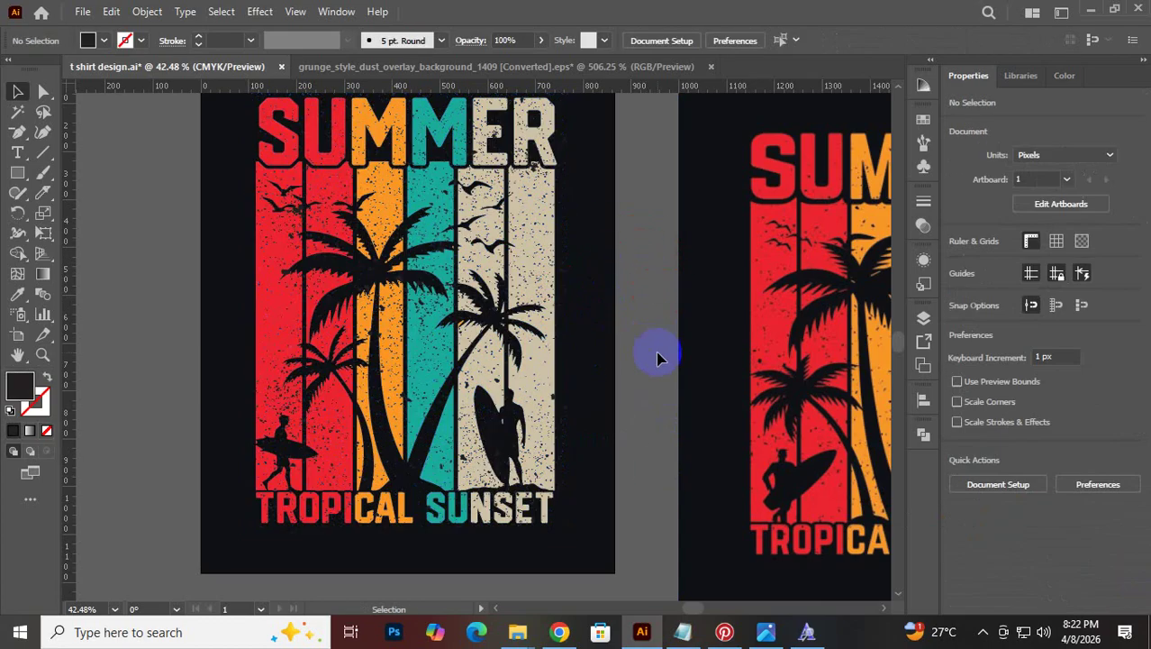
Cut the dust texture group from the artwork
{"action": "scroll", "coordinate": [586, 271], "scroll_direction": "up", "scroll_amount": 1}
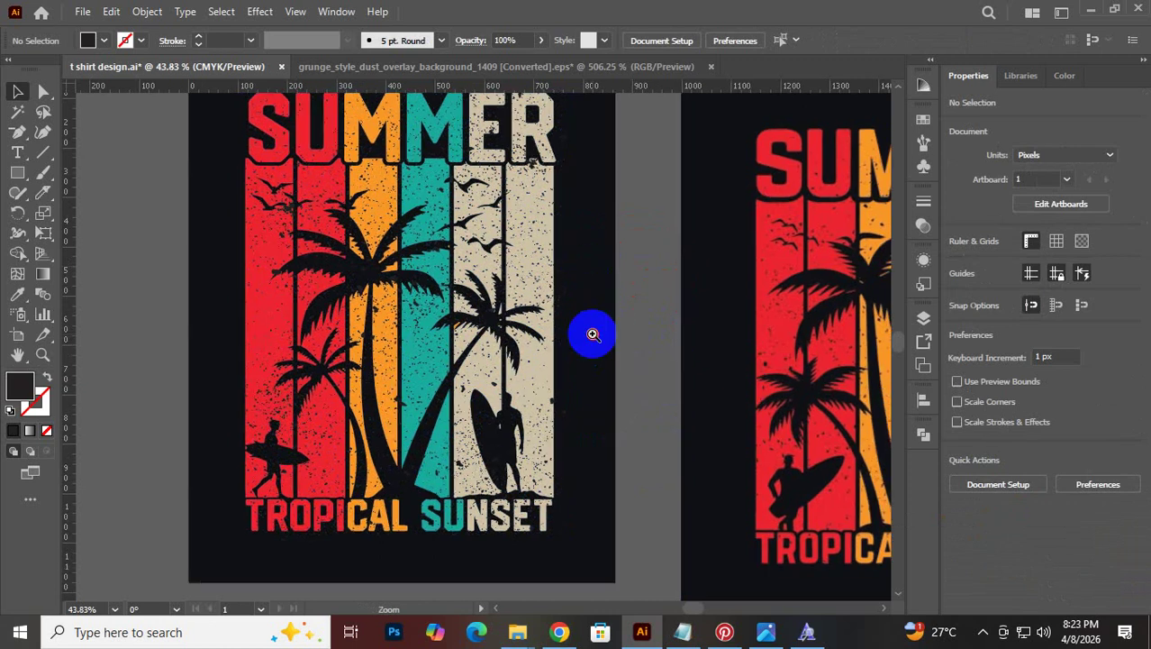
{"action": "left_click", "coordinate": [535, 229]}
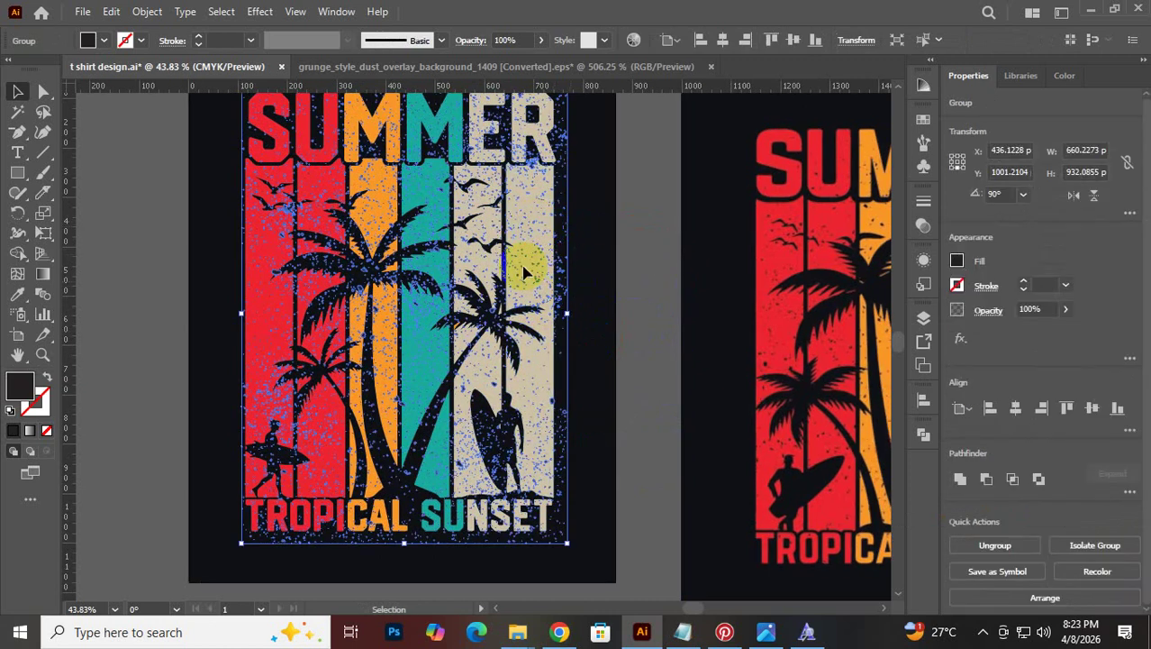
{"action": "left_click", "coordinate": [226, 159]}
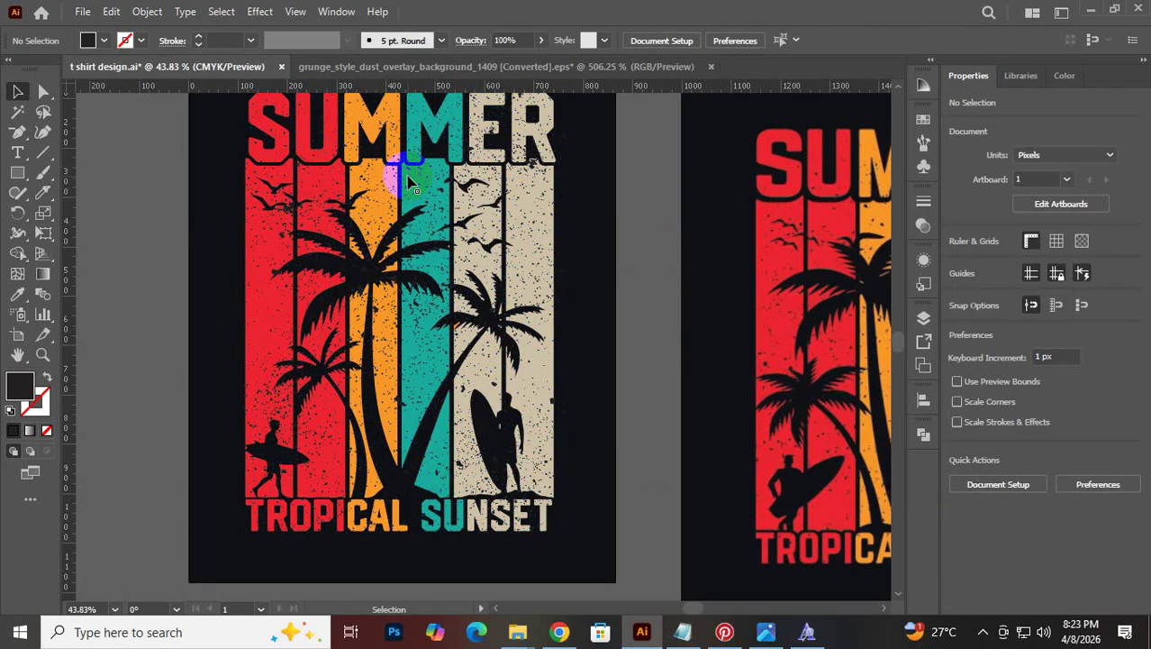
{"action": "left_click", "coordinate": [412, 183]}
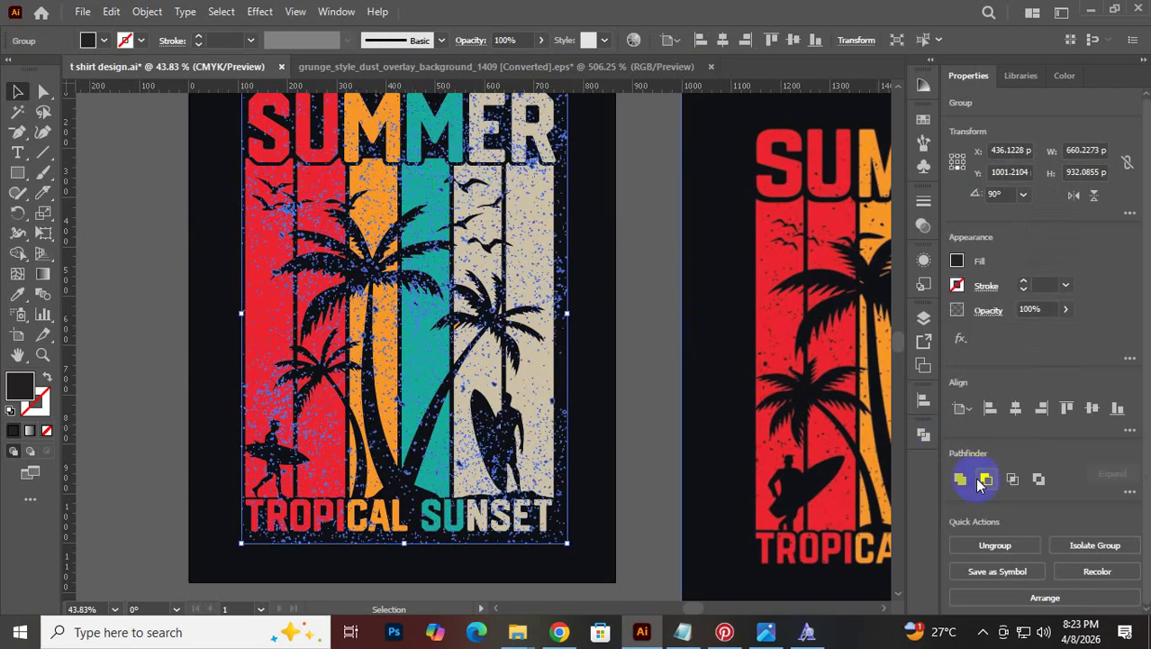
{"action": "left_click", "coordinate": [581, 227]}
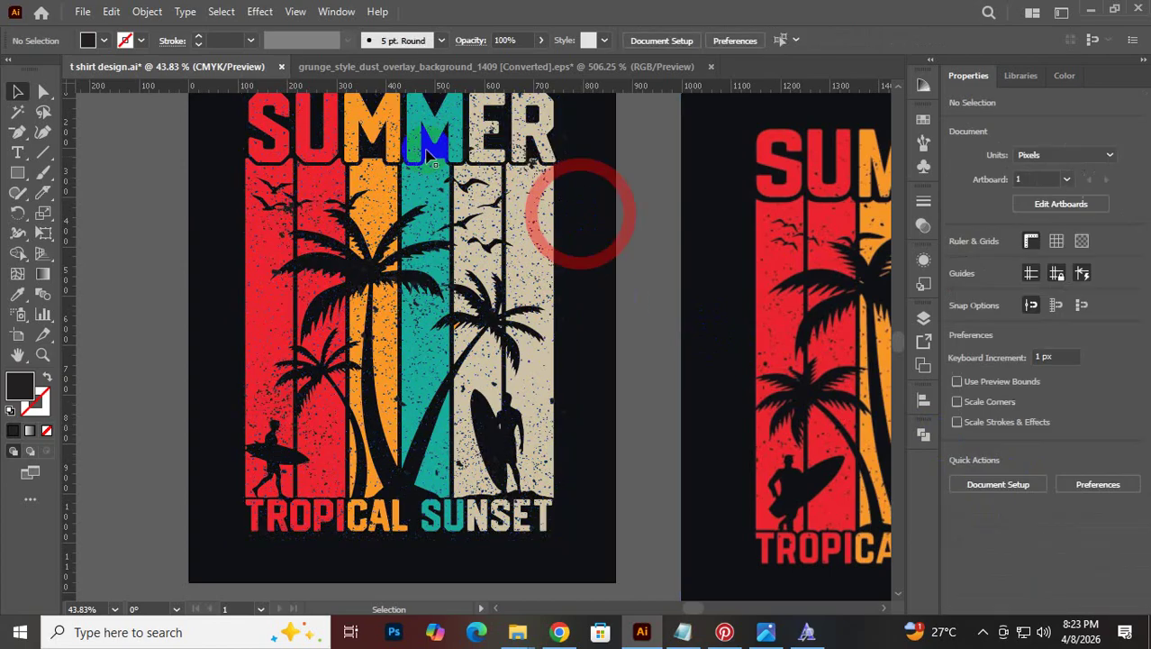
{"action": "left_click", "coordinate": [264, 160]}
{"action": "key", "text": "Delete"}
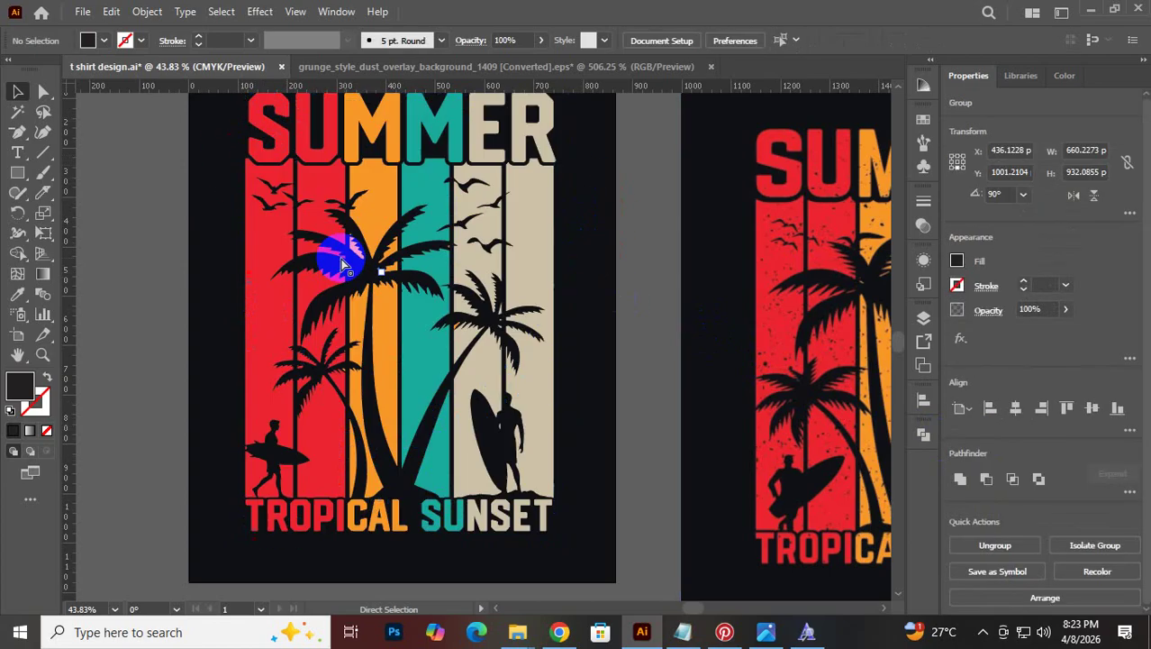
Make the grouped stripes and lettering into a compound path and deselect it
{"action": "left_click", "coordinate": [351, 332]}
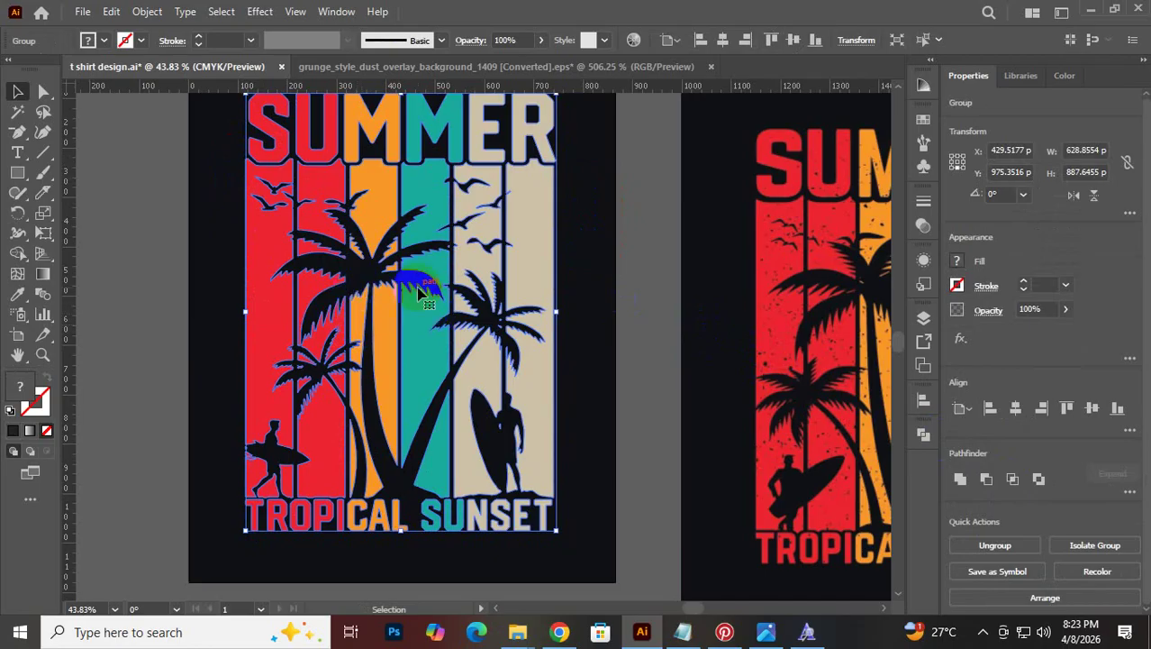
{"action": "left_click", "coordinate": [150, 14]}
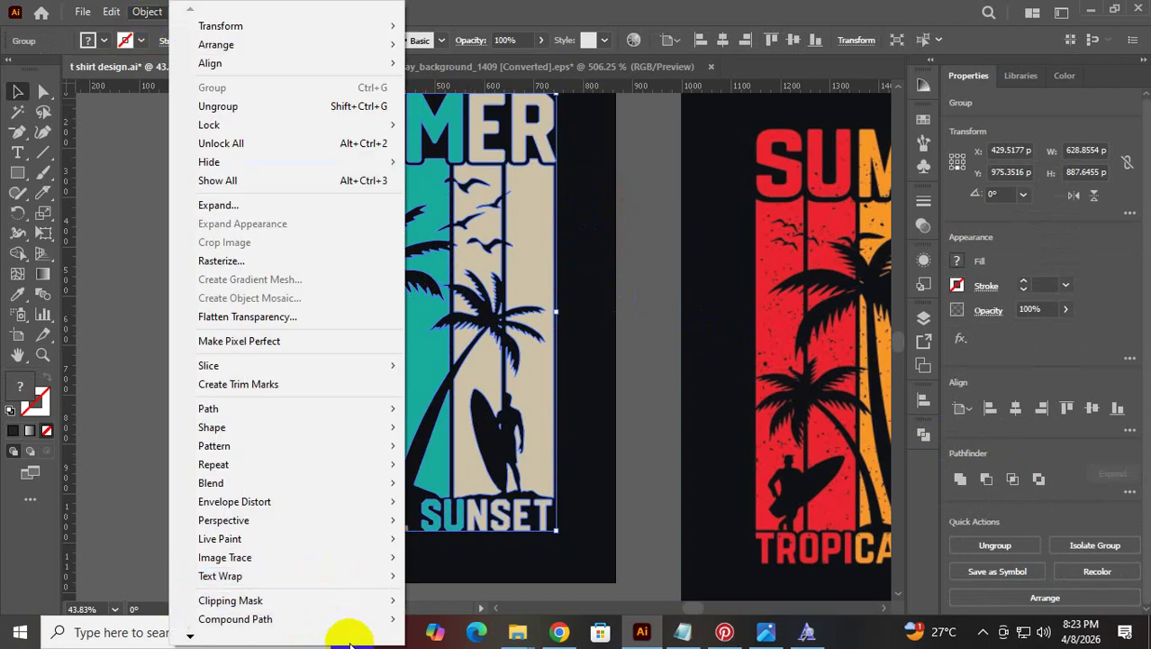
{"action": "left_click", "coordinate": [367, 636]}
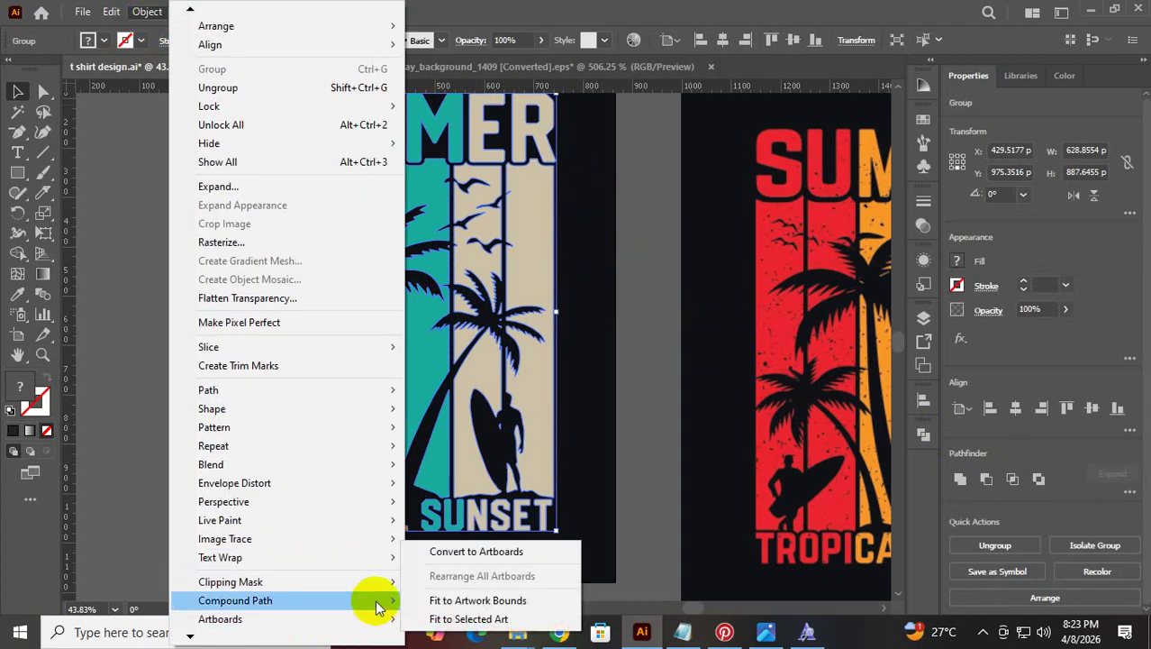
{"action": "left_click", "coordinate": [386, 602]}
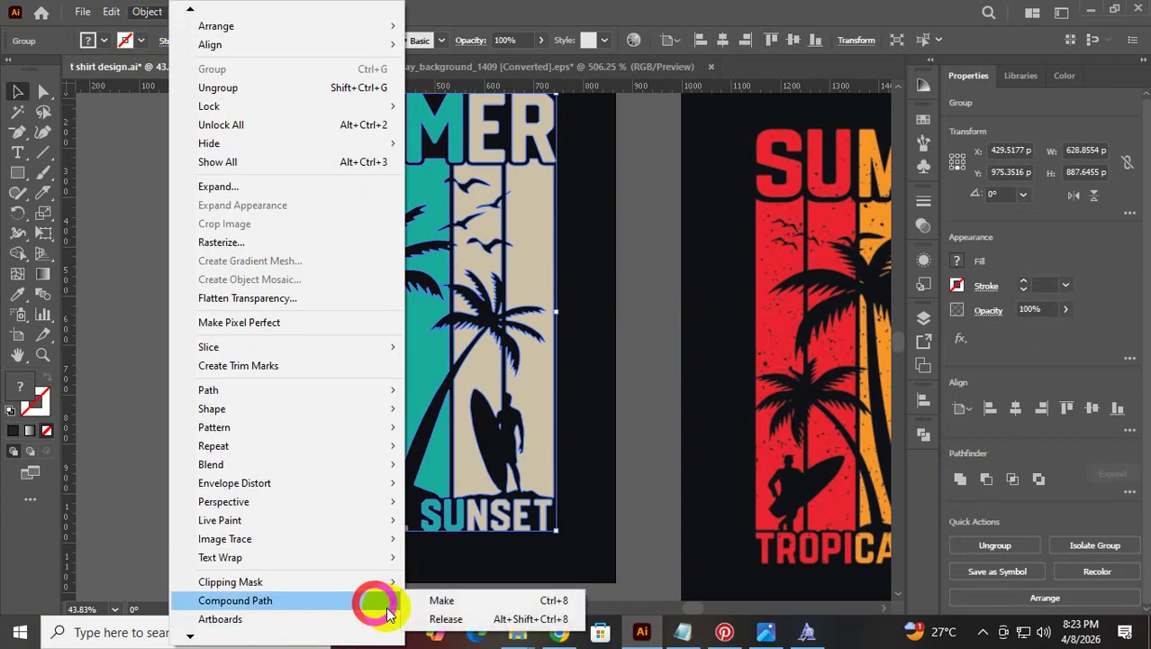
{"action": "left_click", "coordinate": [472, 601]}
{"action": "left_click", "coordinate": [655, 352]}
Paste the dust texture back in place in front of the compound artwork
{"action": "left_click", "coordinate": [579, 396], "text": "ctrl+alt"}
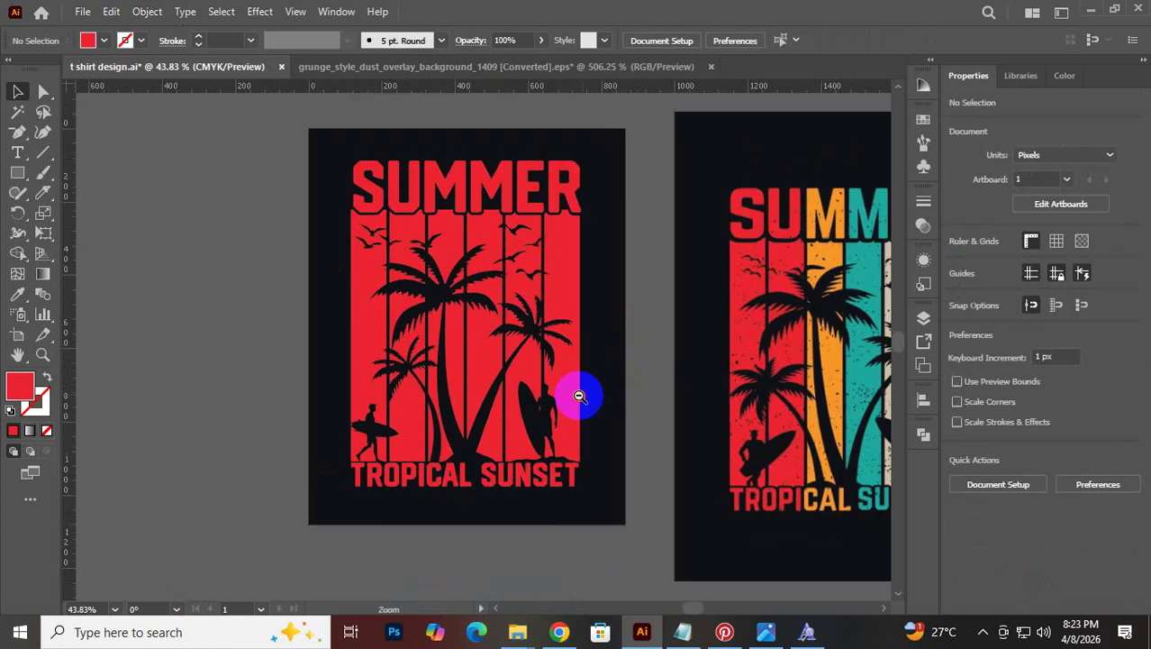
{"action": "left_click", "coordinate": [579, 397], "text": "ctrl+alt"}
{"action": "left_click", "coordinate": [633, 386], "text": "ctrl+alt"}
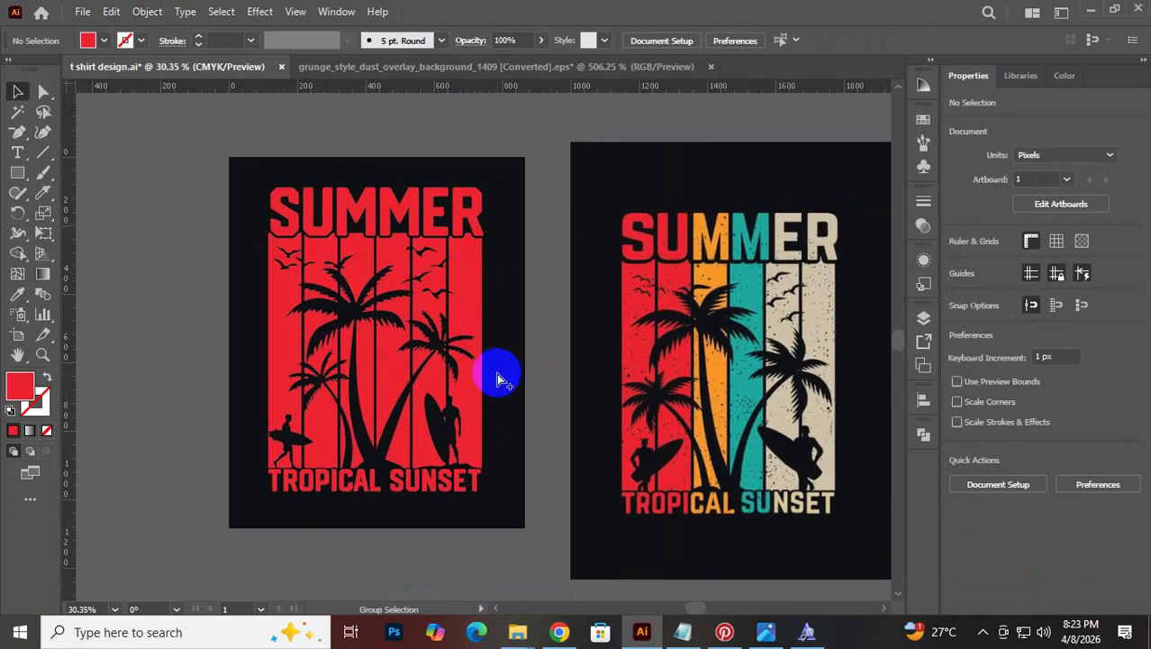
{"action": "key", "text": "ctrl+f"}
{"action": "left_click", "coordinate": [185, 193]}
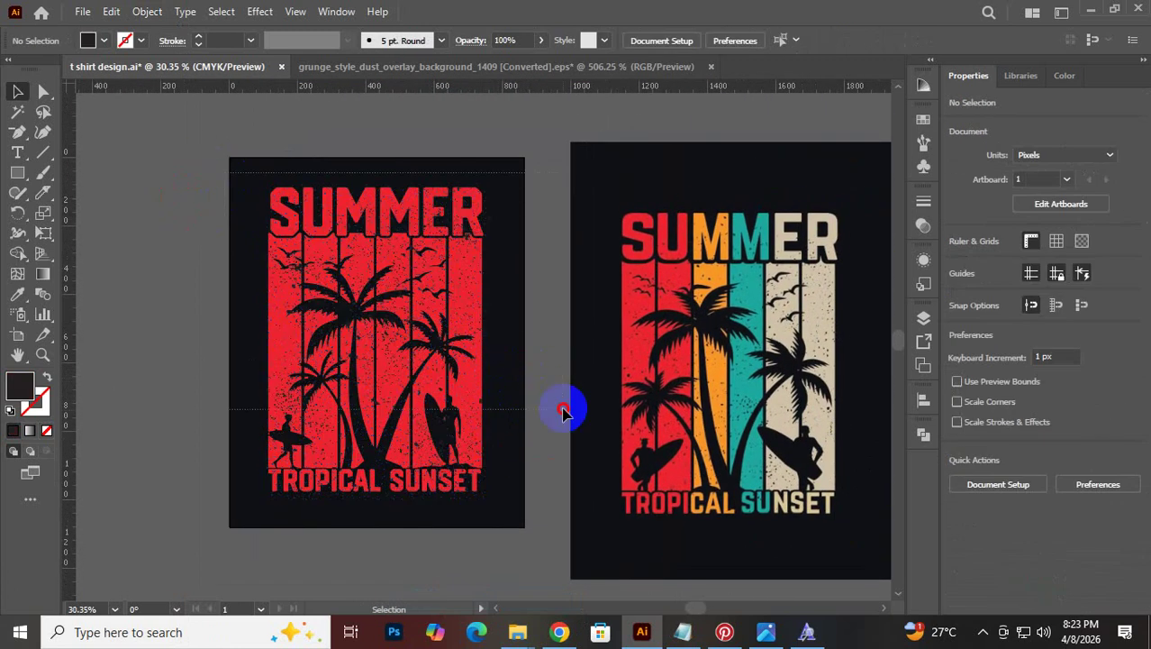
Try to subtract the dust texture from the compound artwork with Minus Front
{"action": "left_click_drag", "start_coordinate": [562, 531], "coordinate": [477, 478]}
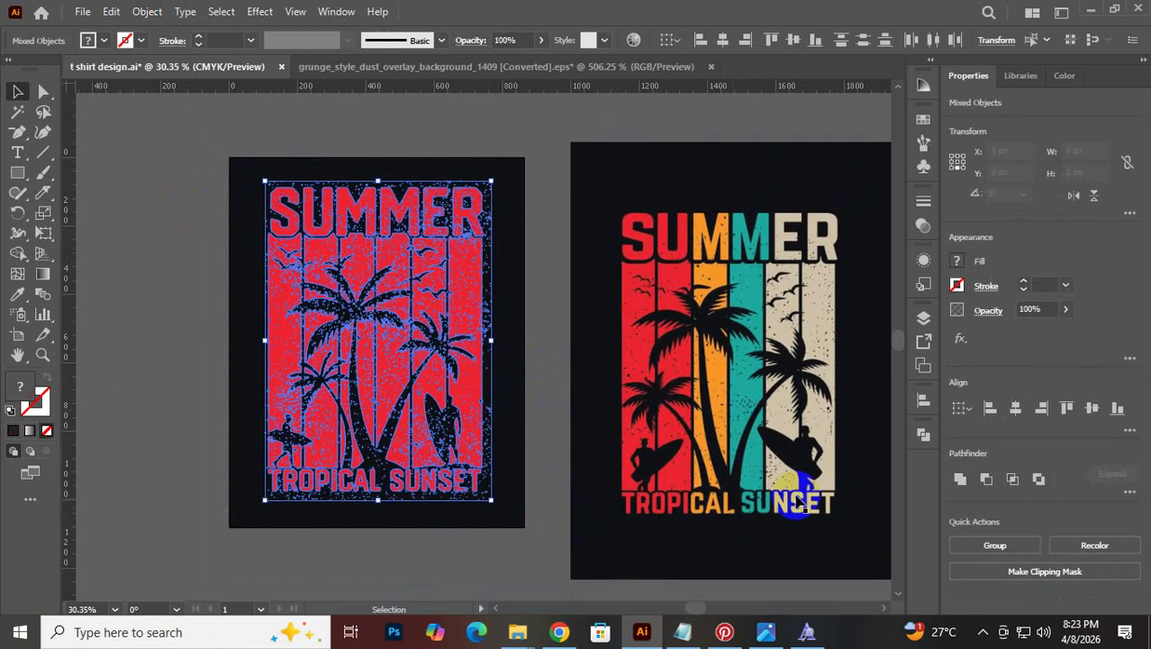
{"action": "left_click", "coordinate": [985, 484]}
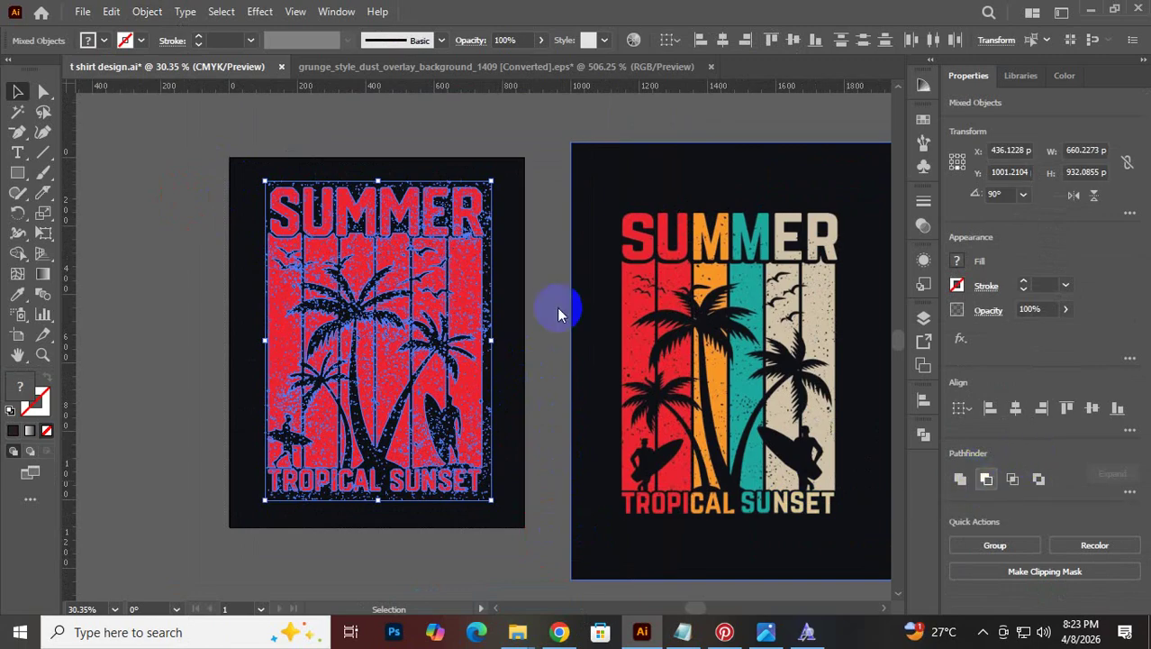
{"action": "left_click", "coordinate": [994, 479]}
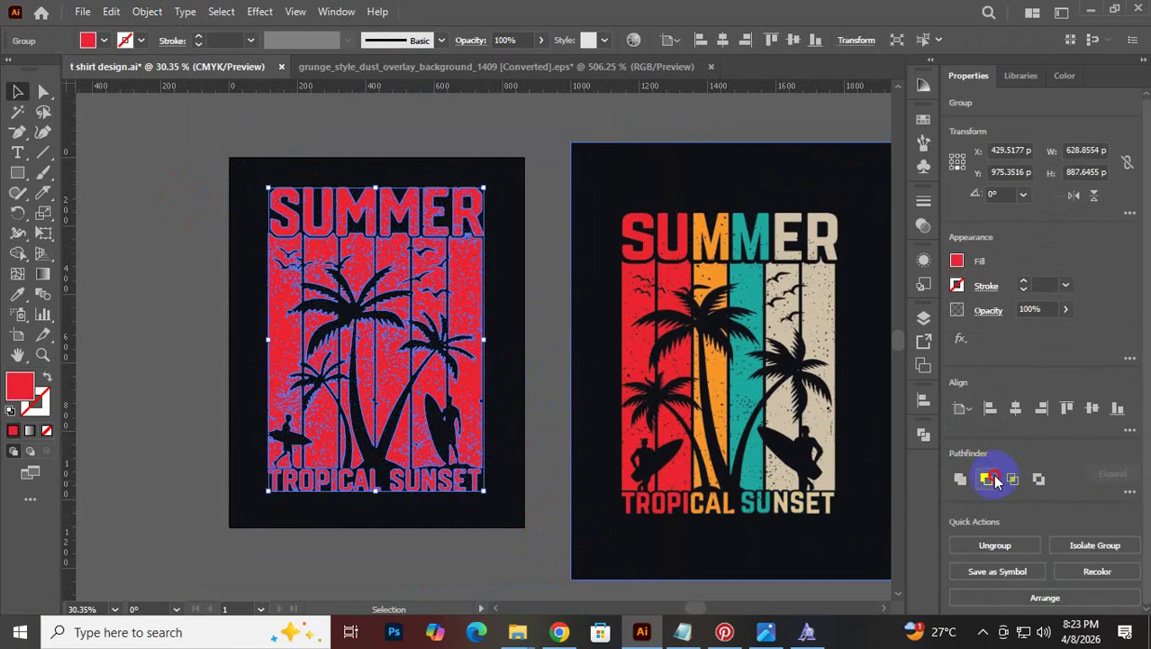
{"action": "left_click", "coordinate": [511, 324]}
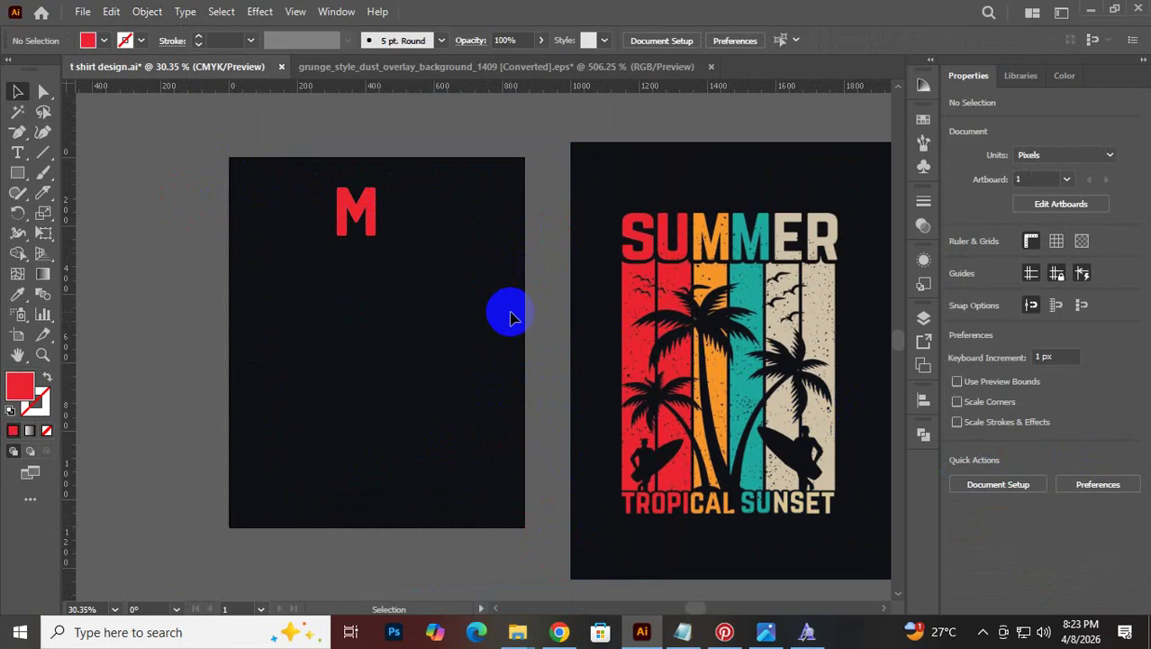
Undo the subtraction and the compound path, and put the dust texture back in front of the multicoloured artwork
{"action": "key", "text": "ctrl+z"}
{"action": "left_click", "coordinate": [221, 171]}
{"action": "left_click_drag", "start_coordinate": [240, 188], "coordinate": [485, 473]}
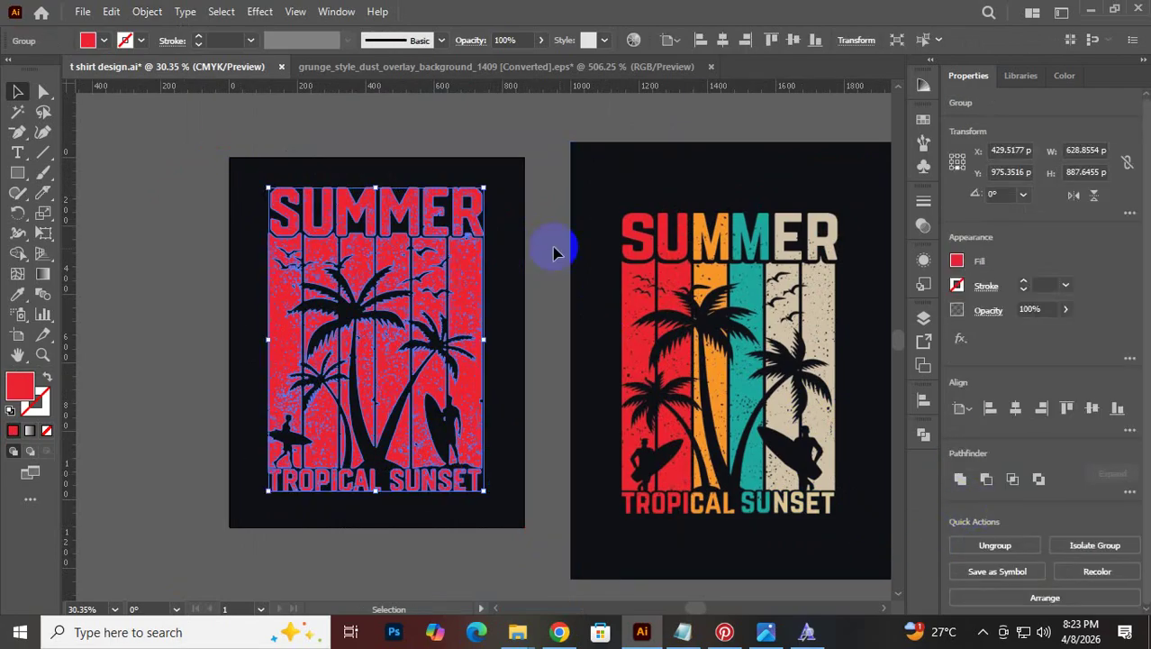
{"action": "left_click", "coordinate": [528, 235]}
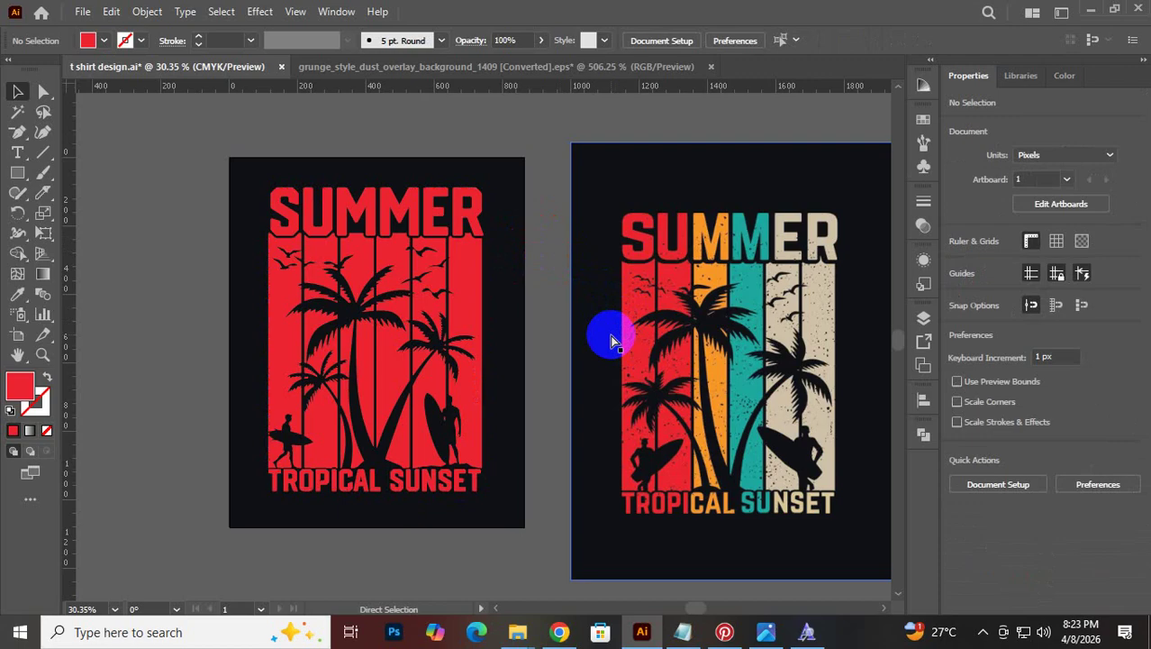
{"action": "key", "text": "ctrl+f"}
{"action": "left_click", "coordinate": [573, 317]}
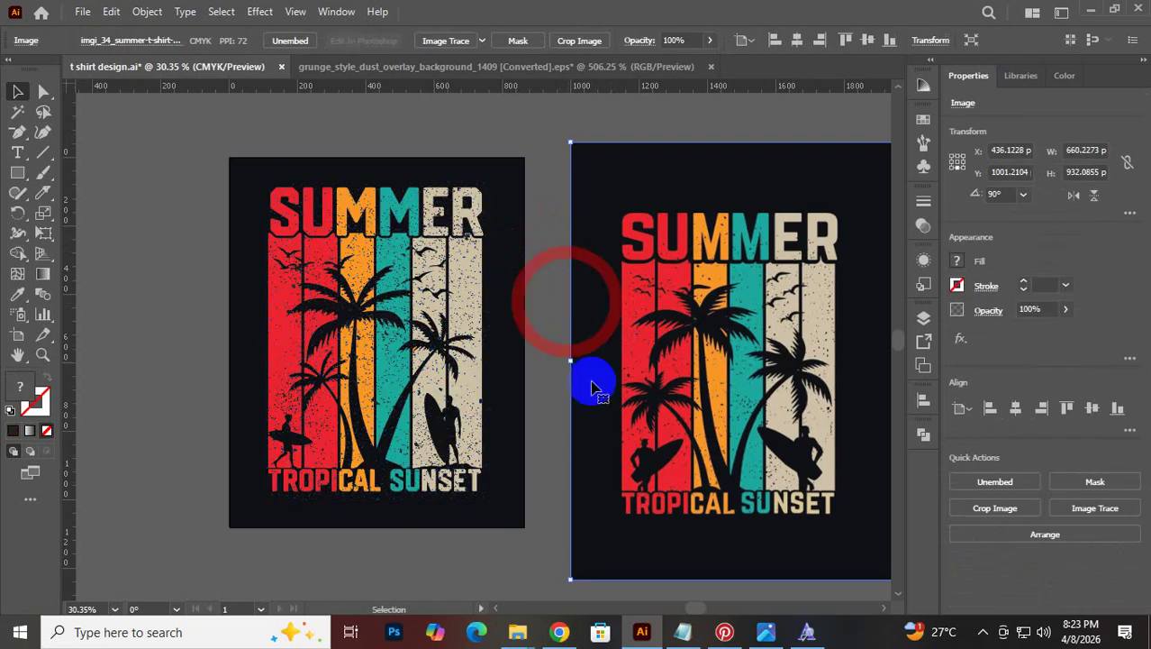
Deselect the reference image and save the T-shirt document
{"action": "left_click_drag", "start_coordinate": [319, 405], "coordinate": [371, 404]}
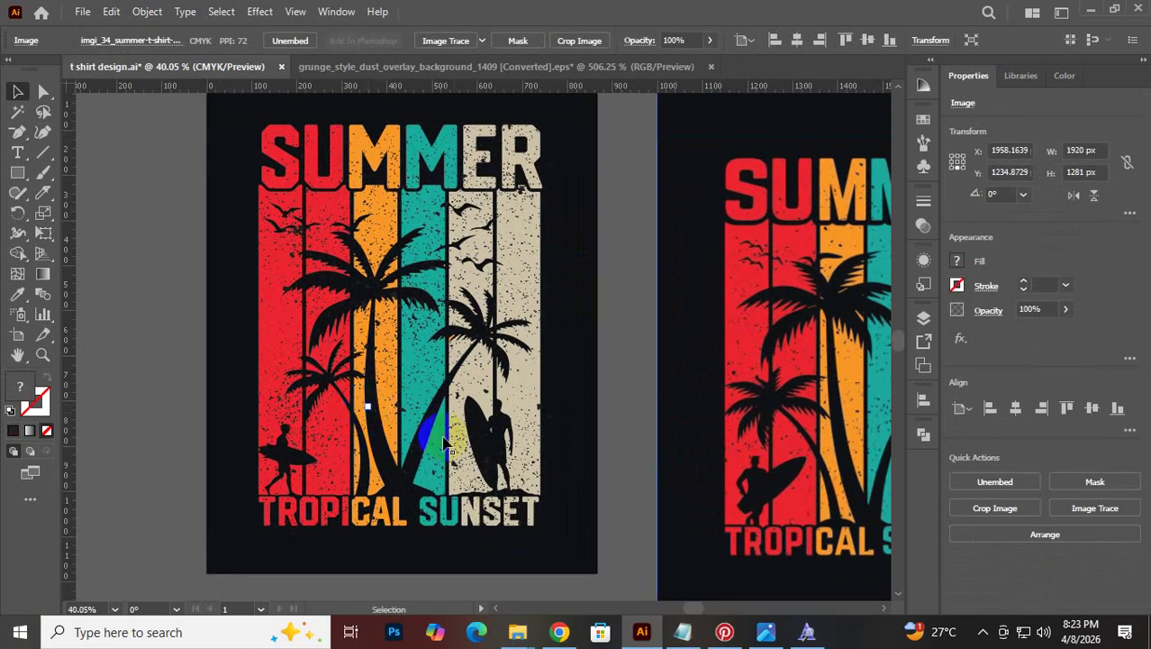
{"action": "left_click_drag", "start_coordinate": [583, 439], "coordinate": [552, 442]}
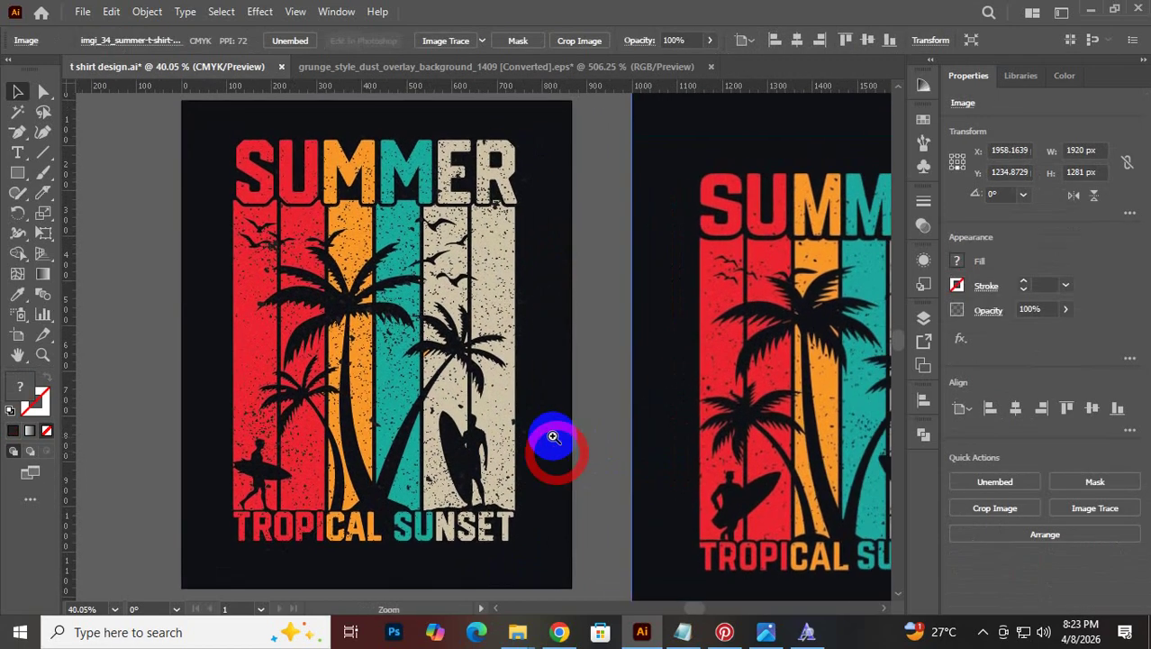
{"action": "left_click", "coordinate": [551, 362]}
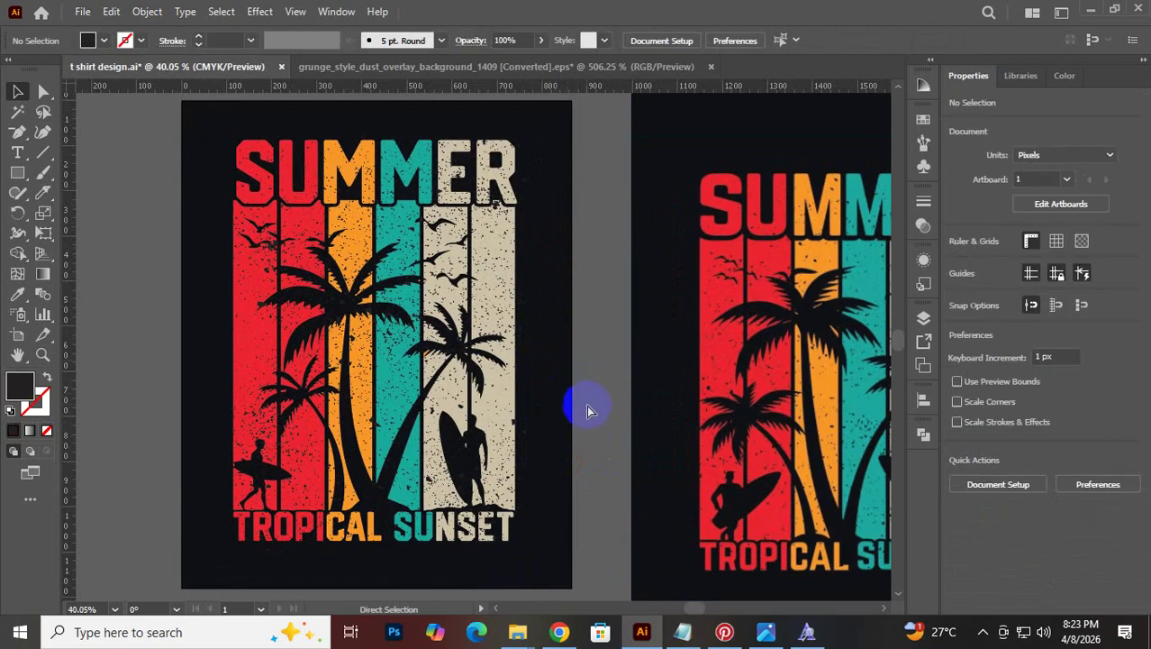
{"action": "key", "text": "ctrl+s"}
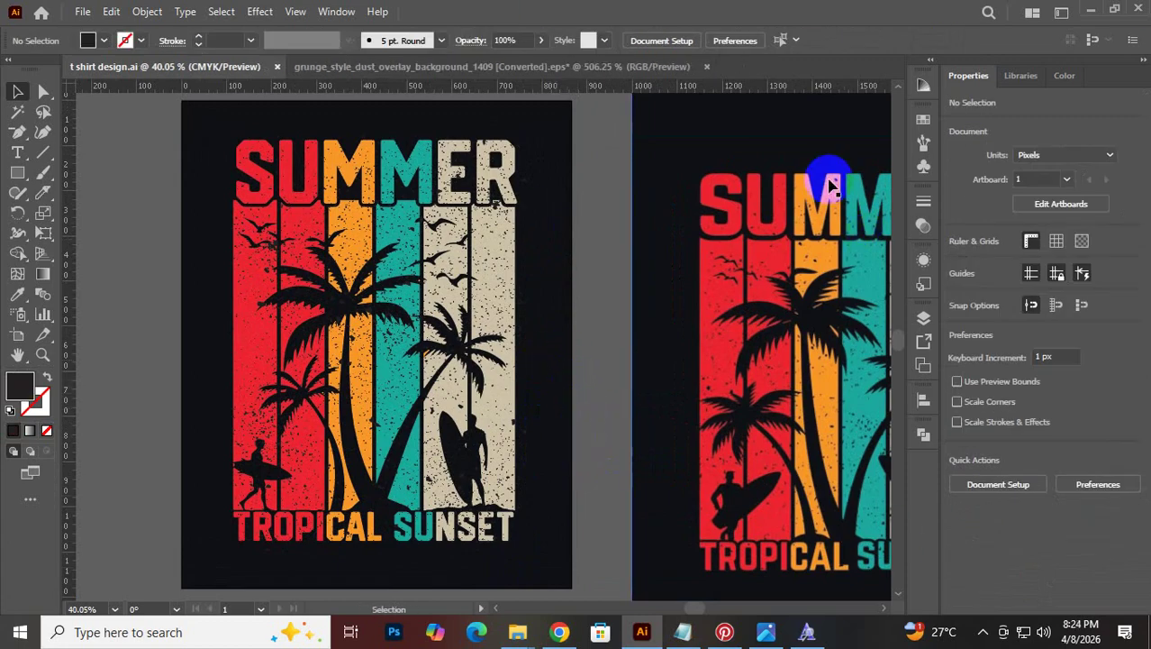
Enlarge the dust texture to about 1097 × 1548 px so it extends beyond the artboard, and deselect it
{"action": "left_click", "coordinate": [496, 258]}
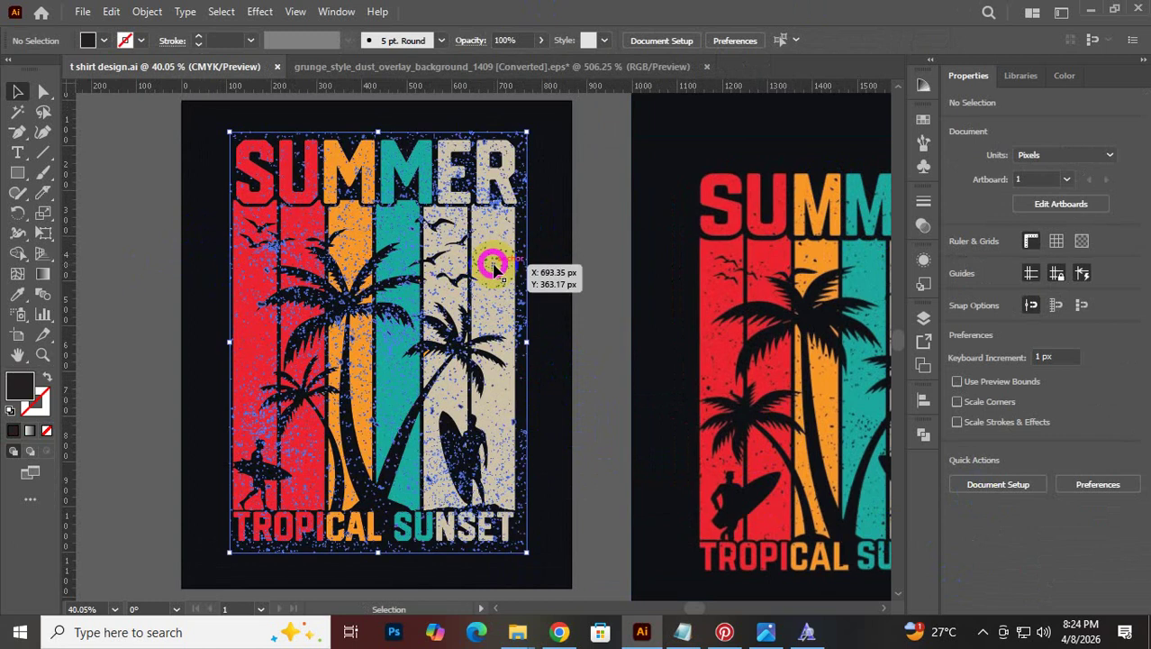
{"action": "left_click_drag", "start_coordinate": [517, 121], "coordinate": [577, 94]}
{"action": "left_click_drag", "start_coordinate": [540, 348], "coordinate": [570, 314]}
{"action": "left_click", "coordinate": [678, 226]}
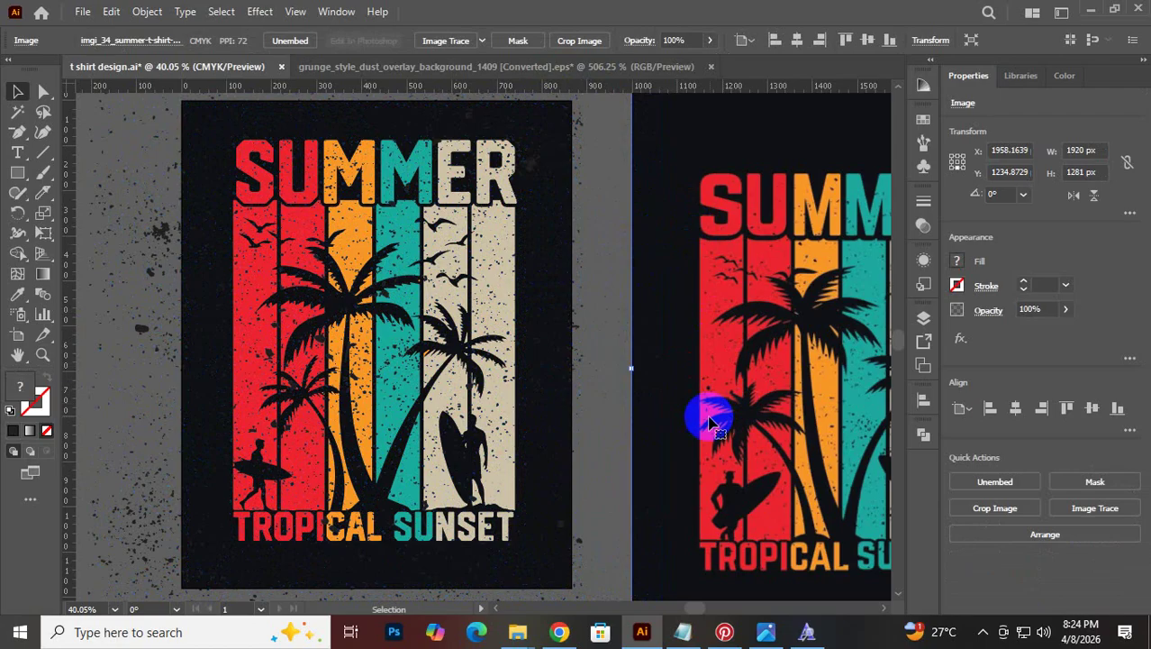
{"action": "left_click", "coordinate": [599, 344]}
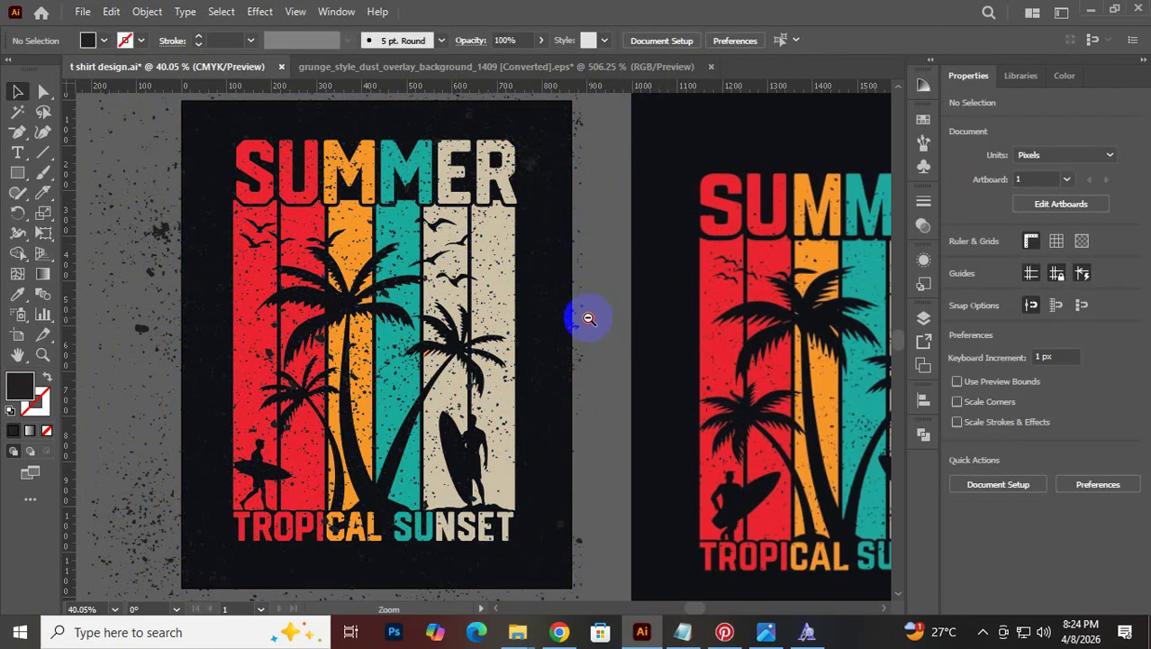
Shift the dust texture over the artwork and scale it down to about 779 × 1100 px
{"action": "left_click_drag", "start_coordinate": [588, 318], "coordinate": [635, 369]}
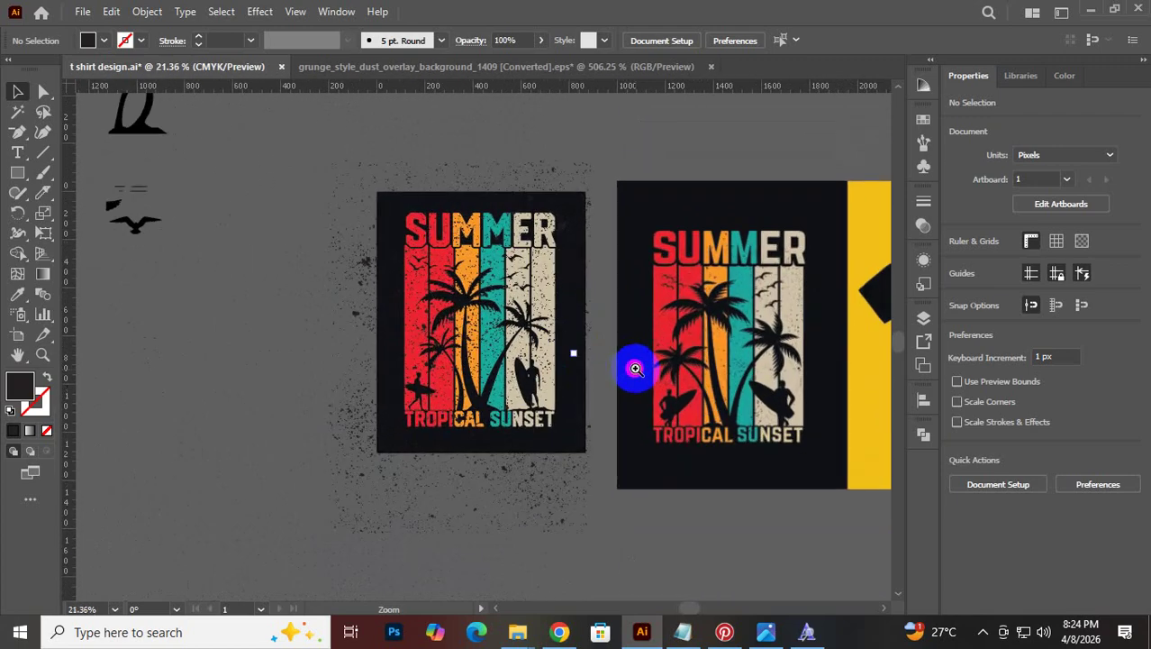
{"action": "left_click_drag", "start_coordinate": [552, 181], "coordinate": [577, 208]}
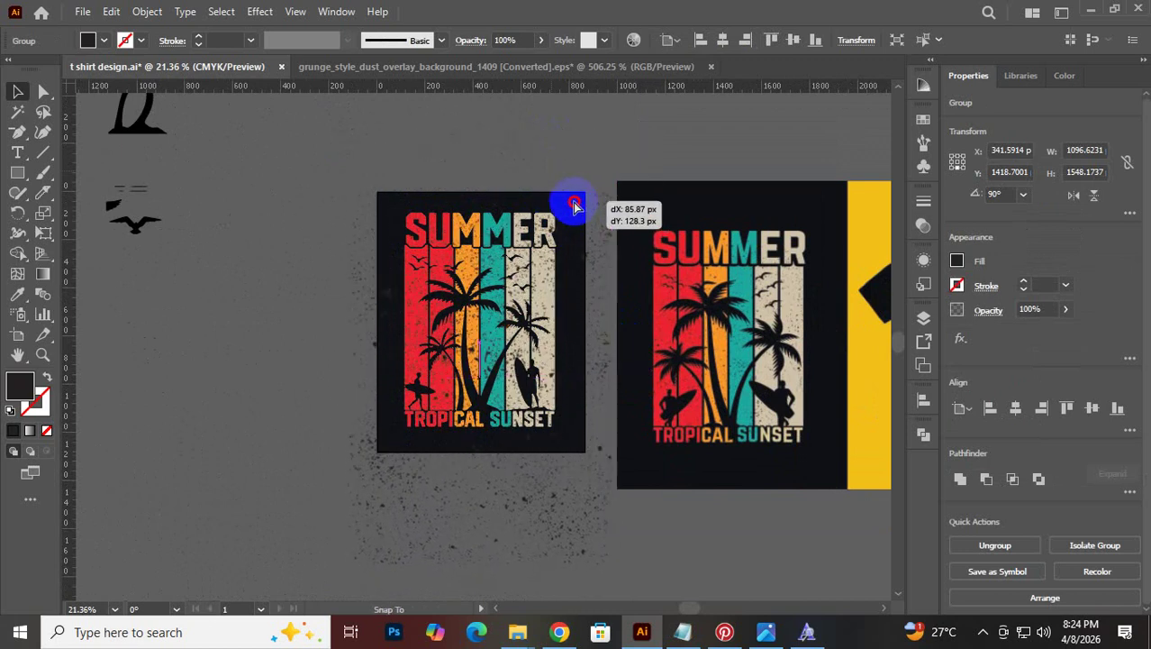
{"action": "left_click", "coordinate": [368, 147]}
{"action": "key", "text": "ctrl+space"}
{"action": "left_click_drag", "start_coordinate": [514, 311], "coordinate": [578, 449]}
{"action": "left_click", "coordinate": [622, 458]}
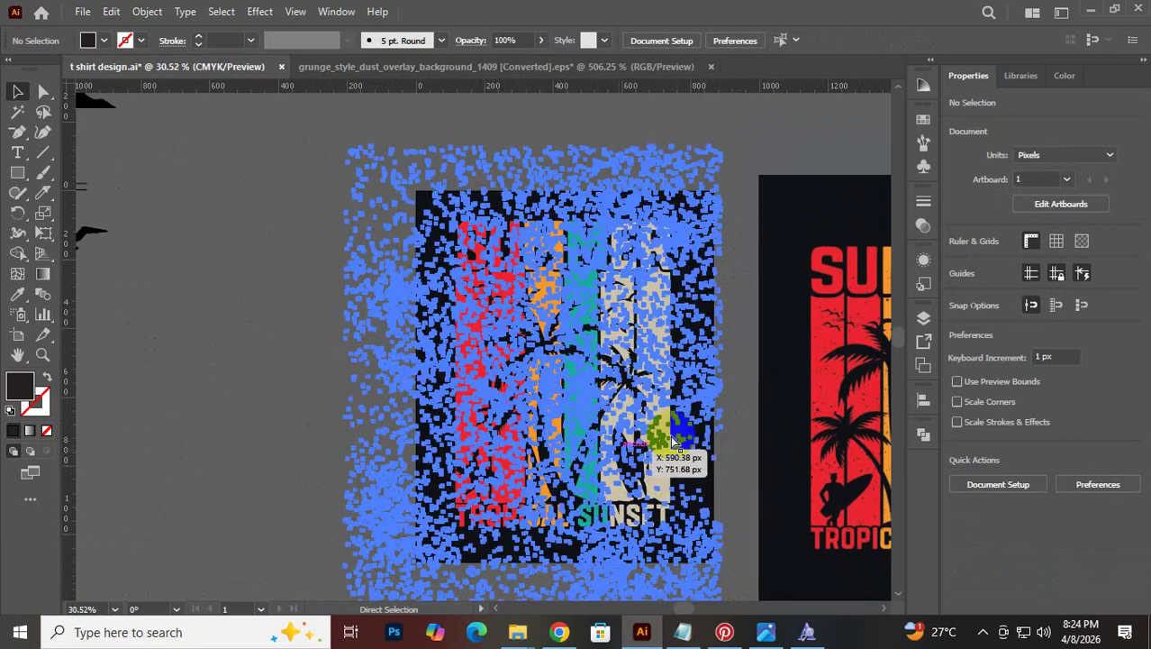
{"action": "key", "text": "v"}
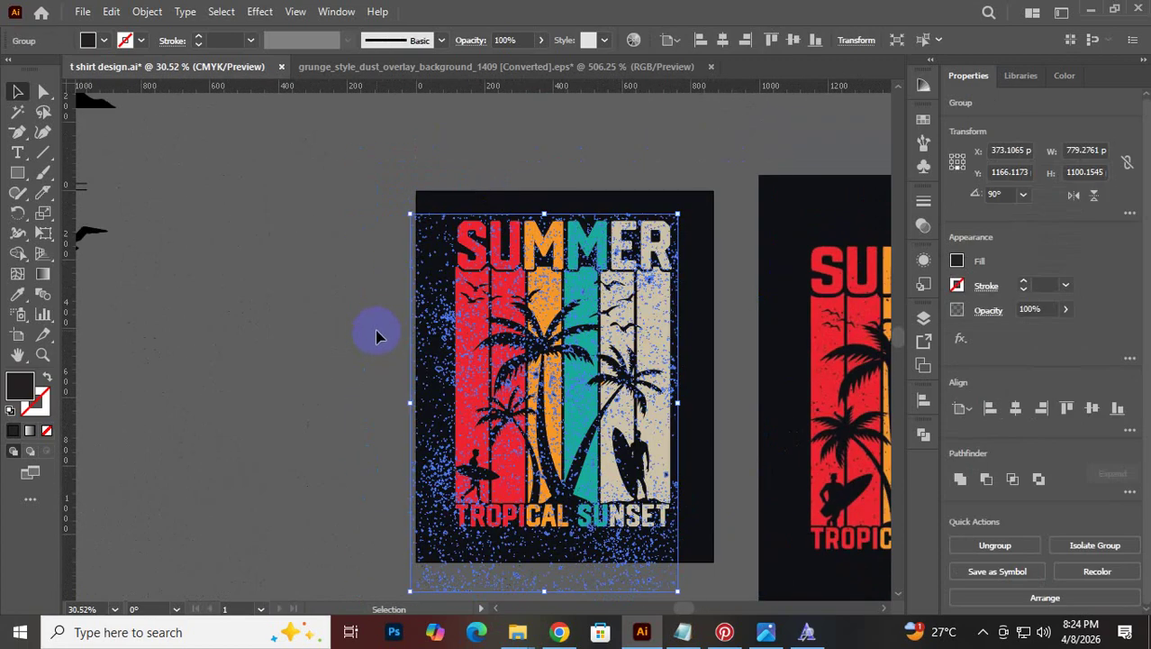
Deselect the dust texture over the artwork and save the T-shirt document
{"action": "left_click", "coordinate": [358, 328]}
{"action": "key", "text": "z"}
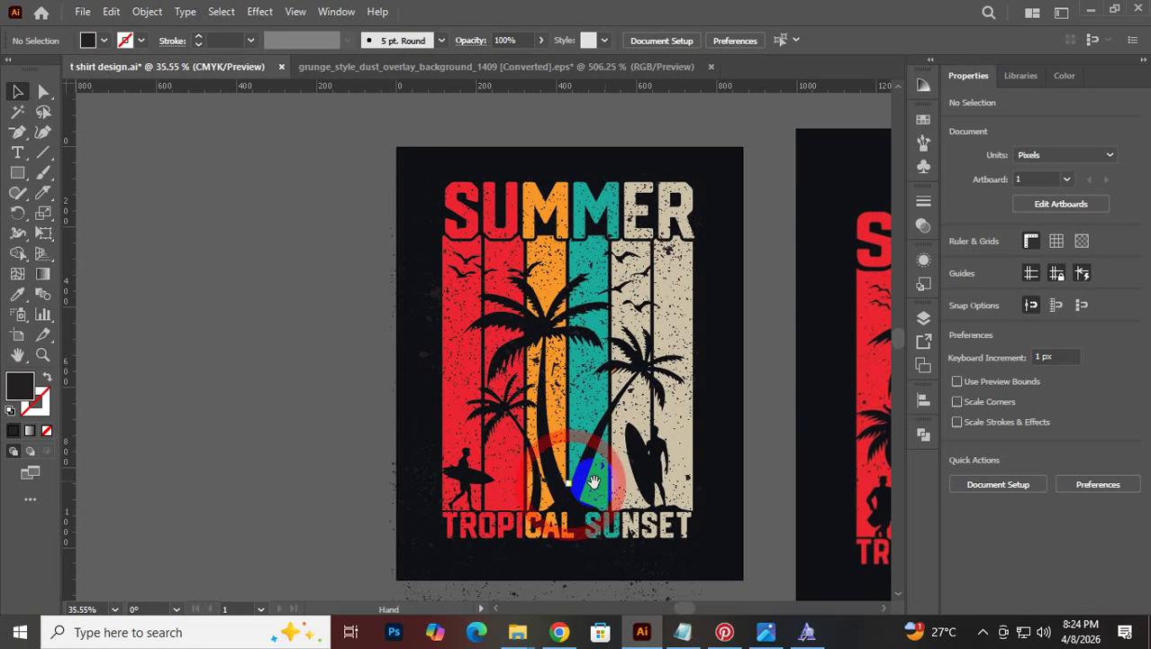
{"action": "left_click_drag", "start_coordinate": [571, 463], "coordinate": [662, 455]}
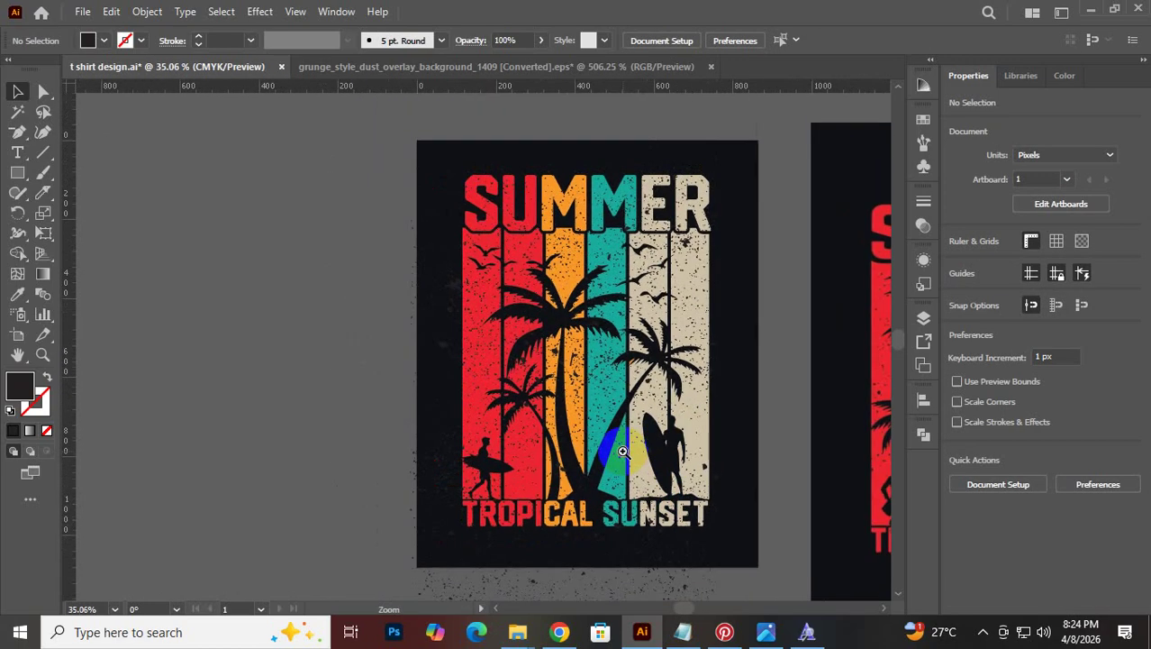
{"action": "key", "text": "a"}
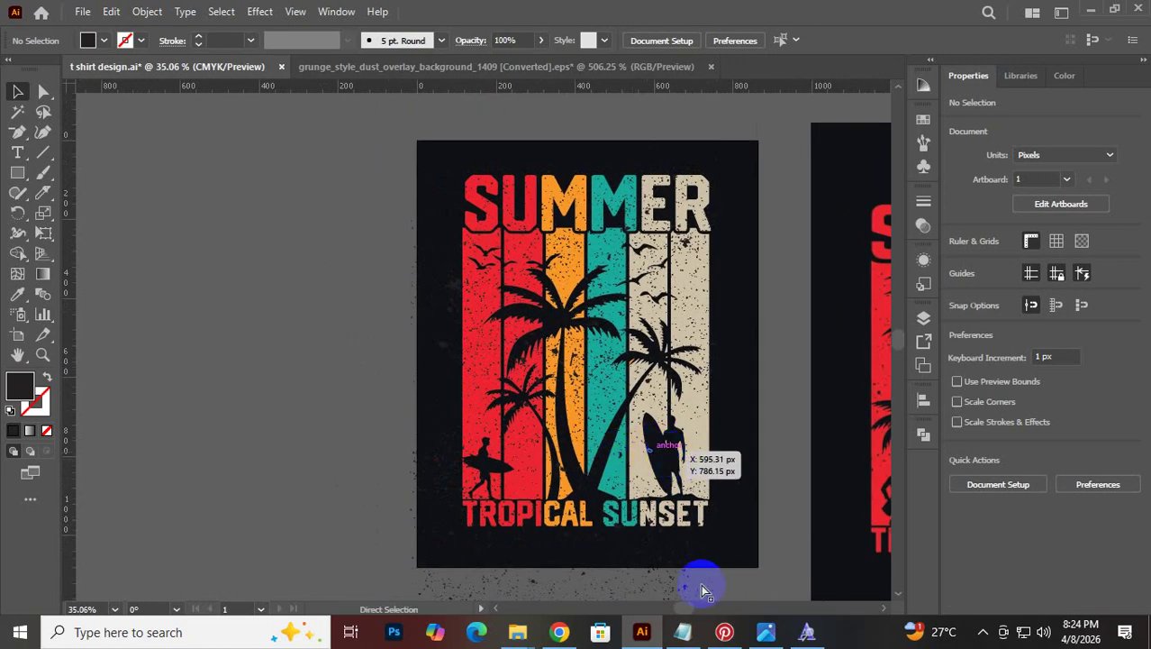
{"action": "key", "text": "v"}
{"action": "key", "text": "ctrl+s"}
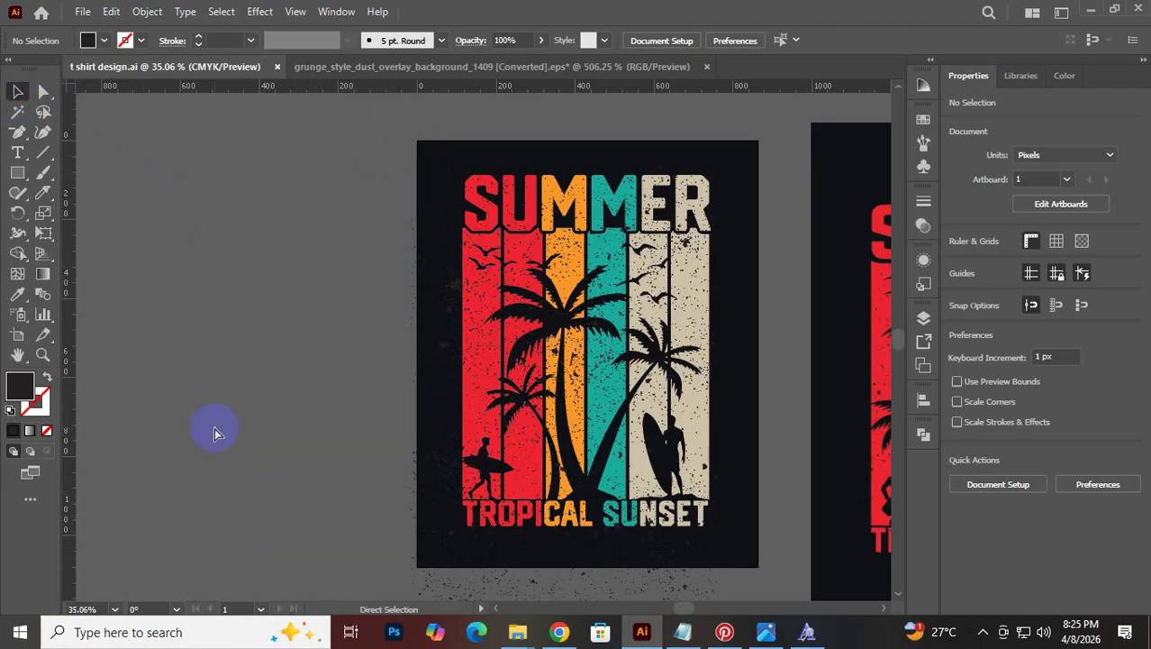
Remove the leftover palm and bird silhouette pieces lying beside the artboard
{"action": "key", "text": "ctrl+a"}
{"action": "left_click", "coordinate": [222, 283]}
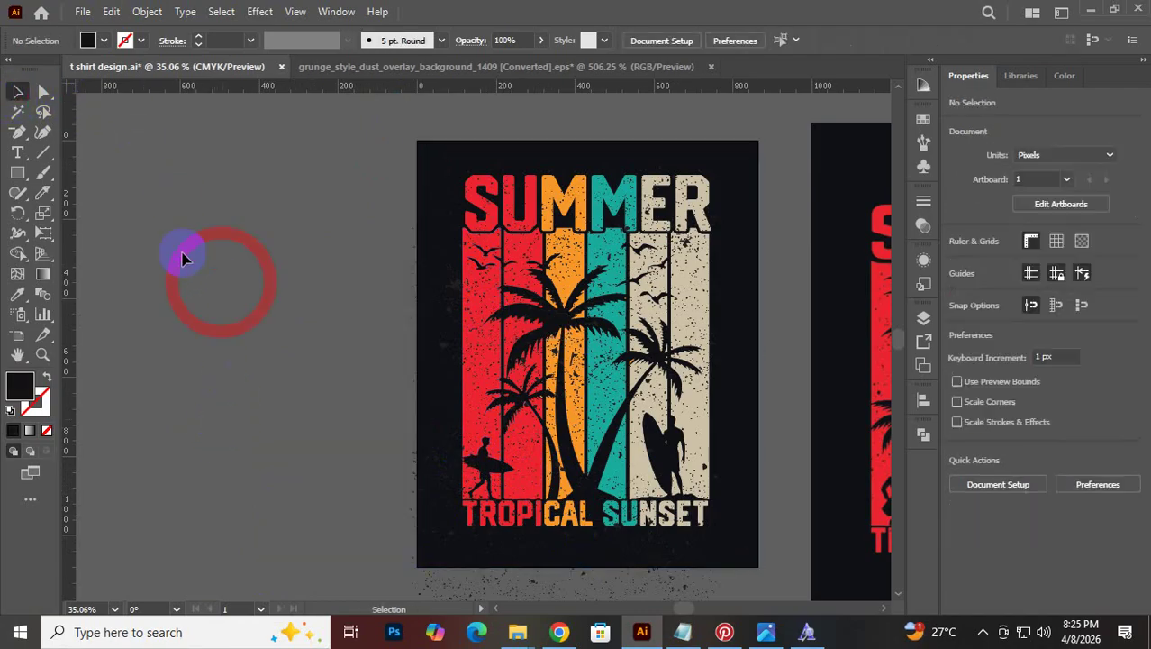
{"action": "left_click_drag", "start_coordinate": [512, 385], "coordinate": [442, 463]}
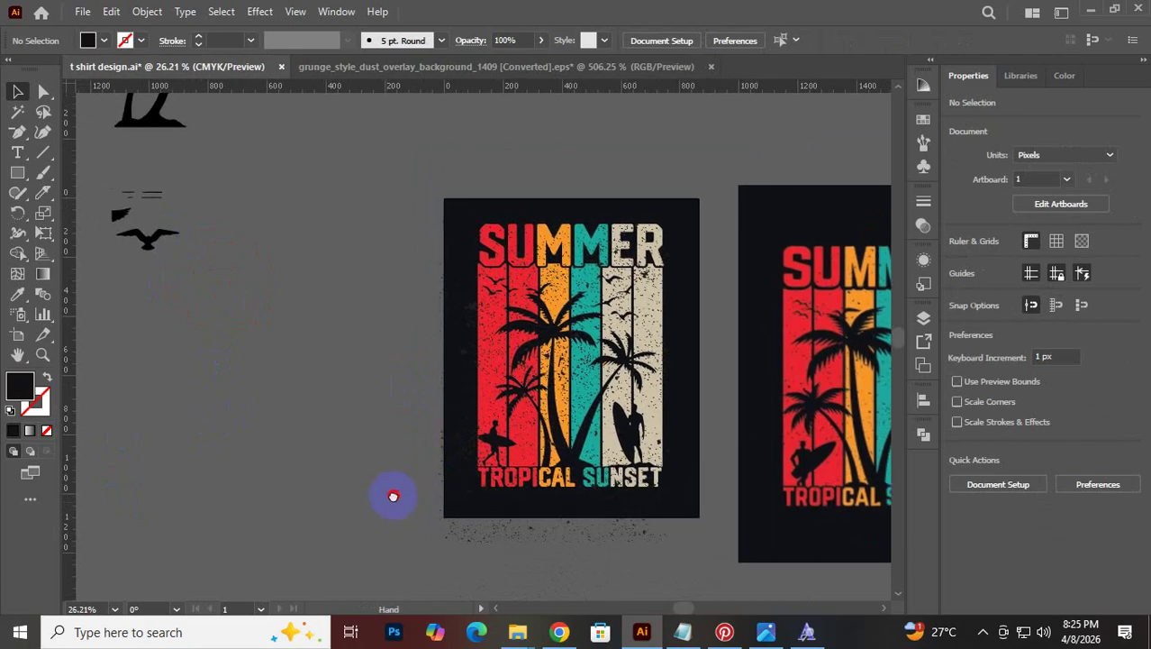
{"action": "left_click_drag", "start_coordinate": [391, 494], "coordinate": [476, 522]}
{"action": "left_click_drag", "start_coordinate": [137, 102], "coordinate": [570, 314]}
{"action": "left_click", "coordinate": [613, 451]}
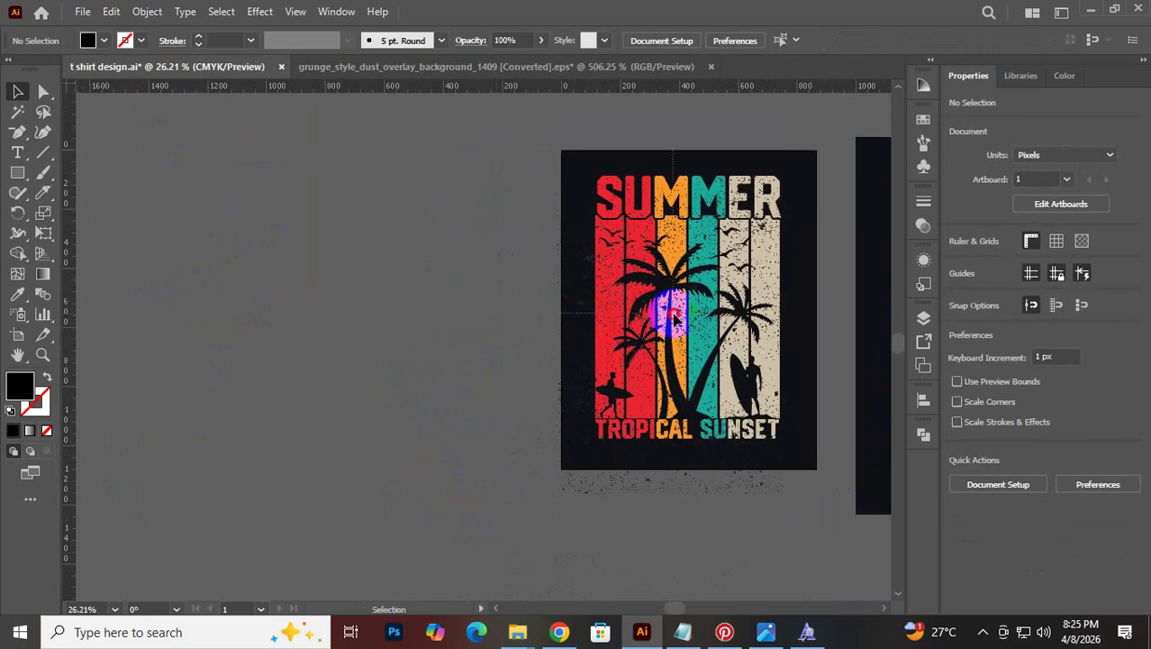
Duplicate the textured design with its background about 1010 px to the left and repeat until there are three copies
{"action": "left_click", "coordinate": [820, 489]}
{"action": "left_click_drag", "start_coordinate": [732, 358], "coordinate": [434, 350]}
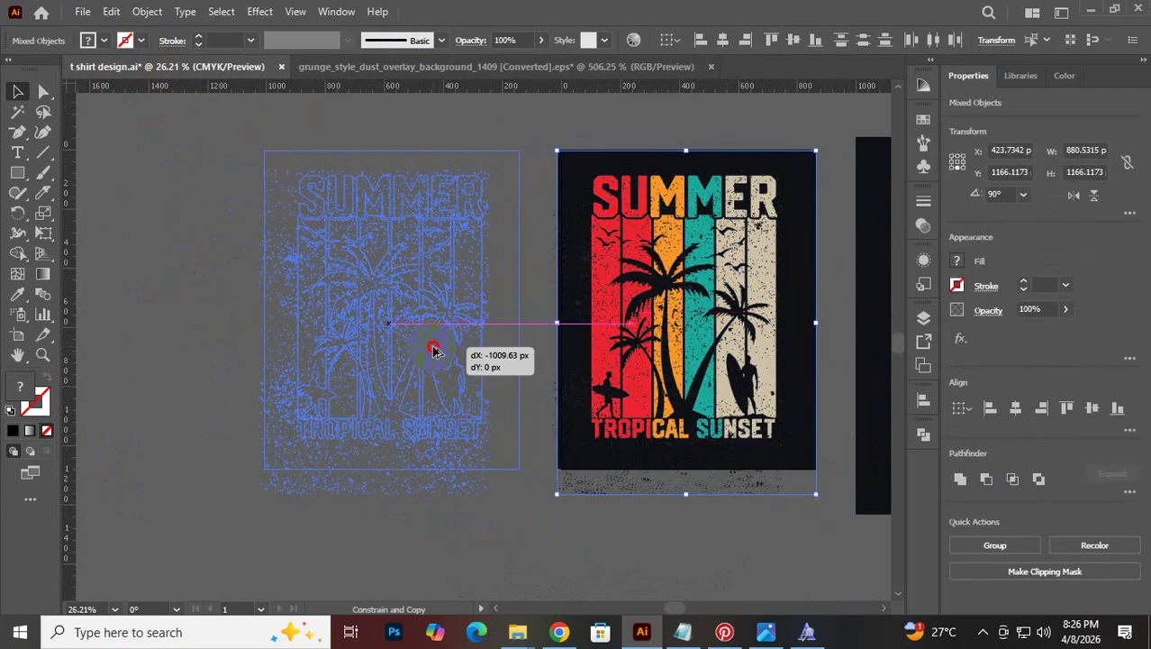
{"action": "left_click_drag", "start_coordinate": [429, 393], "coordinate": [428, 394]}
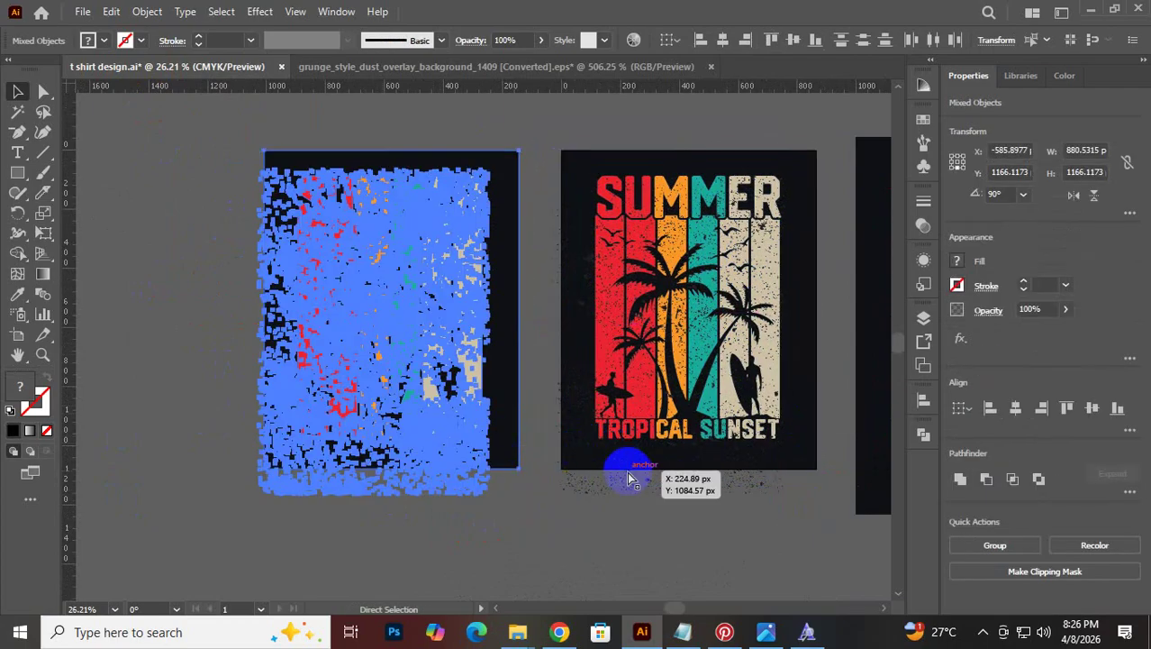
{"action": "key", "text": "ctrl+d"}
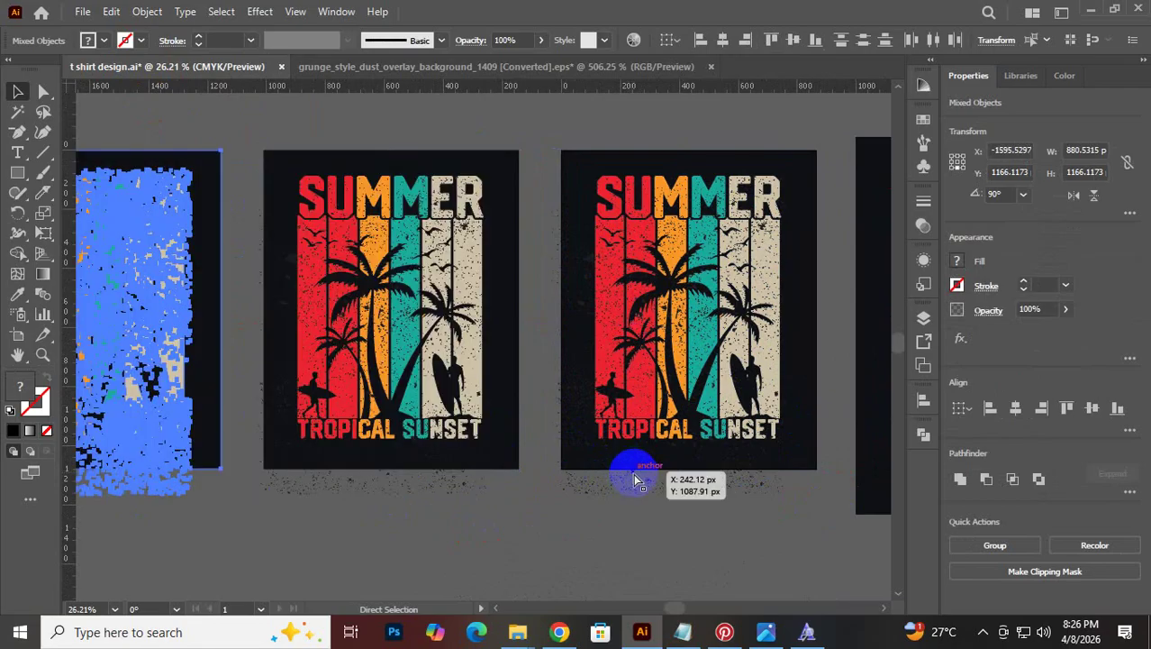
{"action": "left_click", "coordinate": [630, 556]}
{"action": "scroll", "coordinate": [585, 535], "scroll_direction": "down", "scroll_amount": 2}
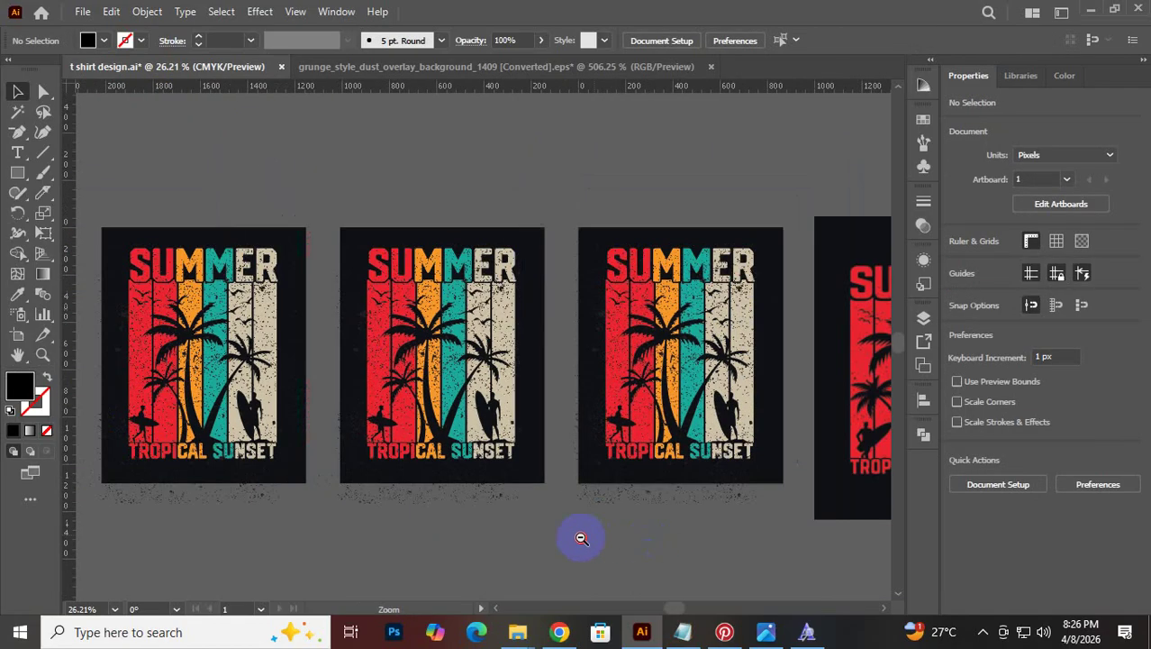
Hide the dust texture on the leftmost copy and ungroup that copy's coloured artwork
{"action": "left_click_drag", "start_coordinate": [332, 508], "coordinate": [503, 436]}
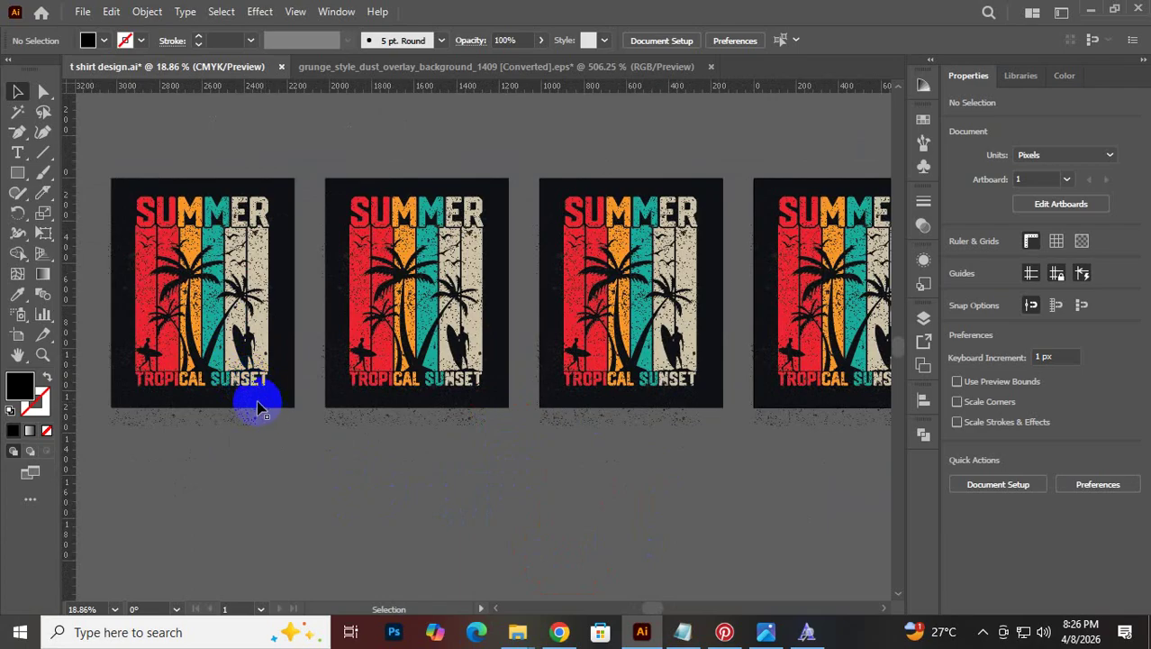
{"action": "scroll", "coordinate": [171, 273], "scroll_direction": "up", "scroll_amount": 4}
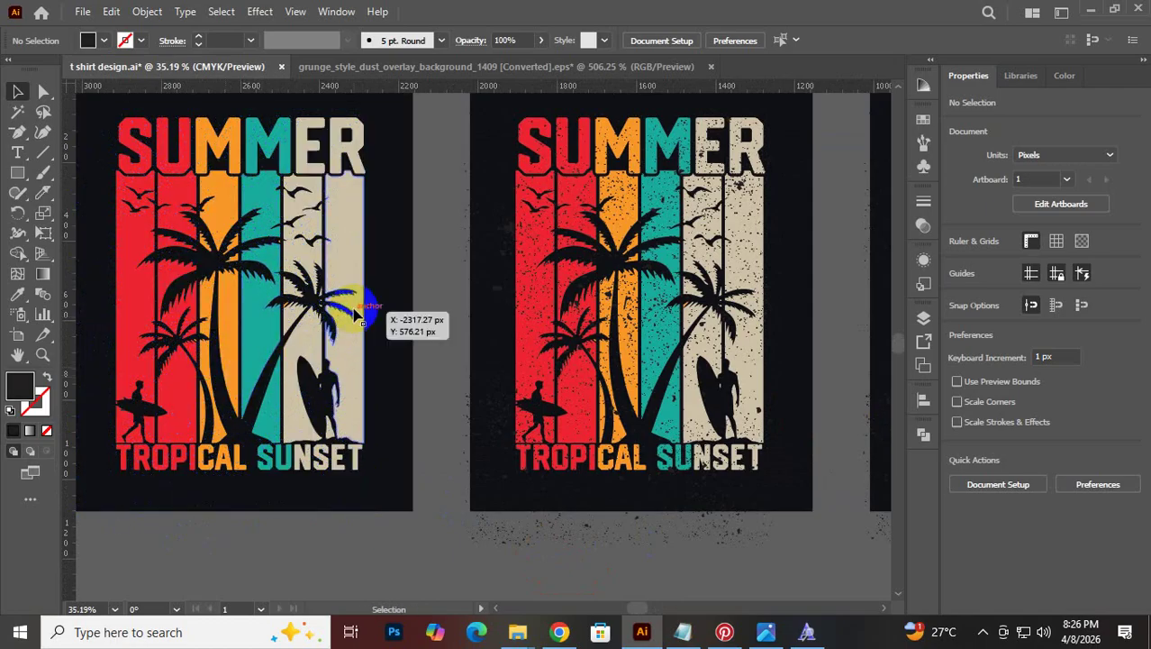
{"action": "left_click", "coordinate": [219, 128]}
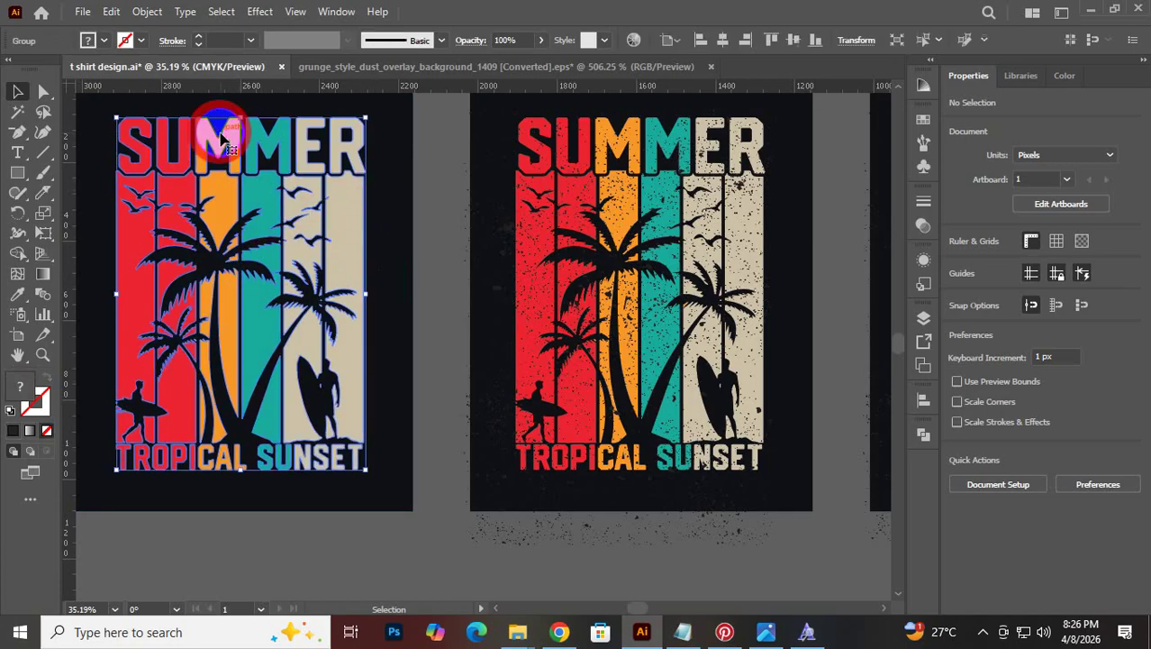
{"action": "right_click", "coordinate": [220, 118]}
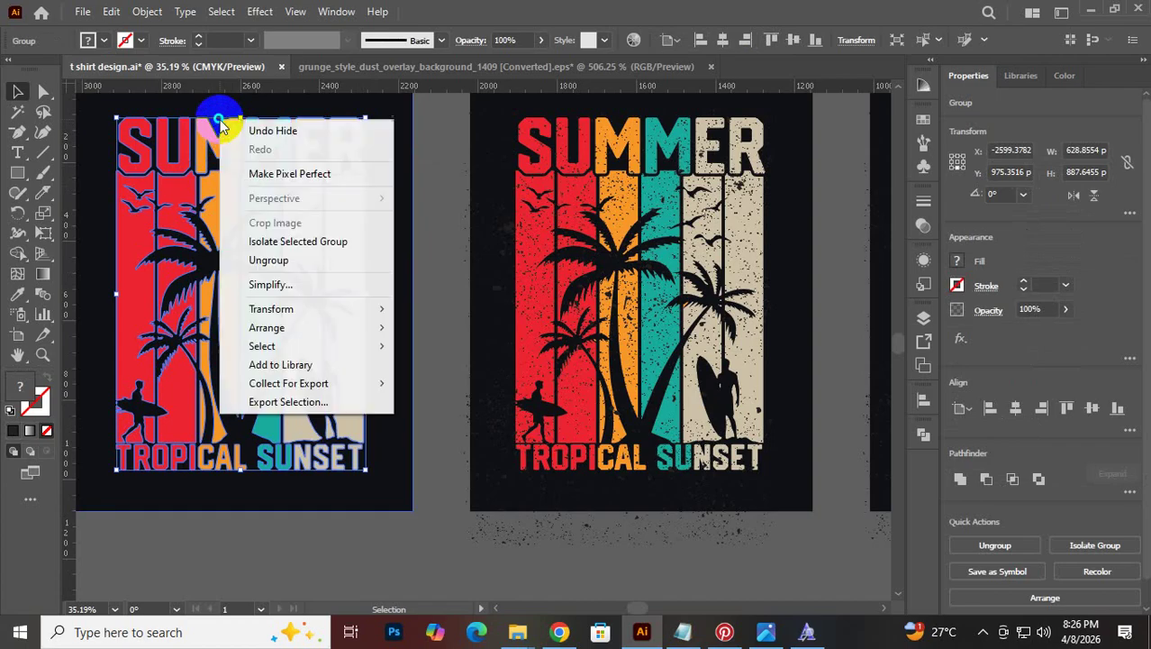
{"action": "left_click", "coordinate": [298, 262]}
Lock the dark background rectangle behind the leftmost copy's artwork
{"action": "left_click", "coordinate": [432, 180]}
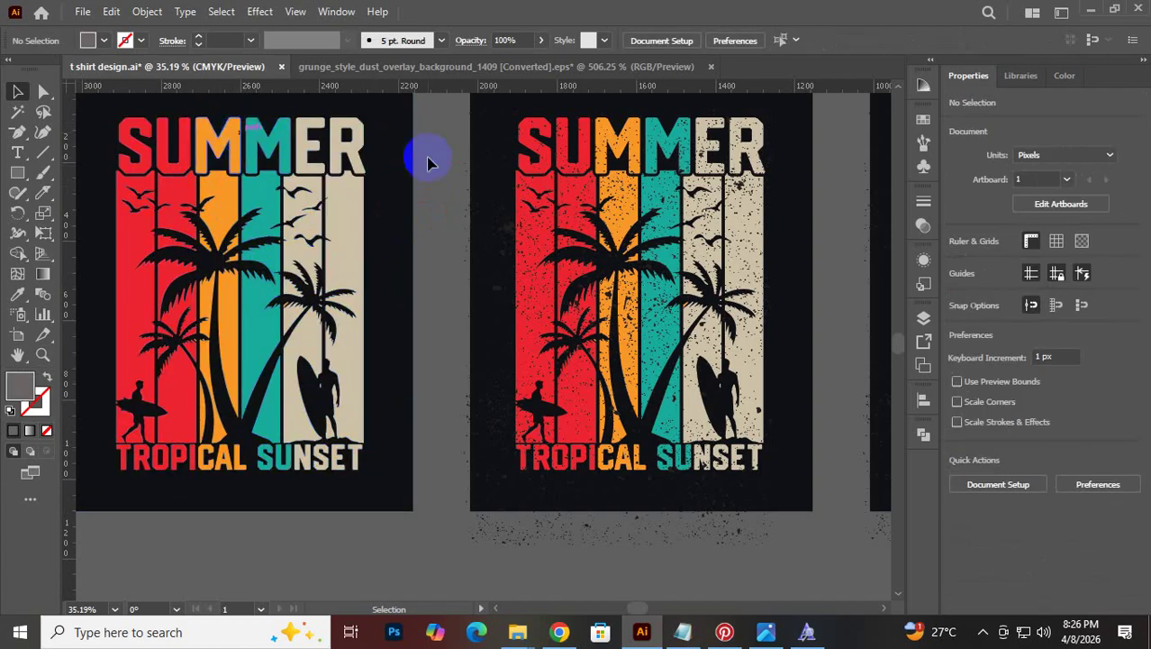
{"action": "left_click", "coordinate": [399, 204]}
{"action": "left_click", "coordinate": [442, 230]}
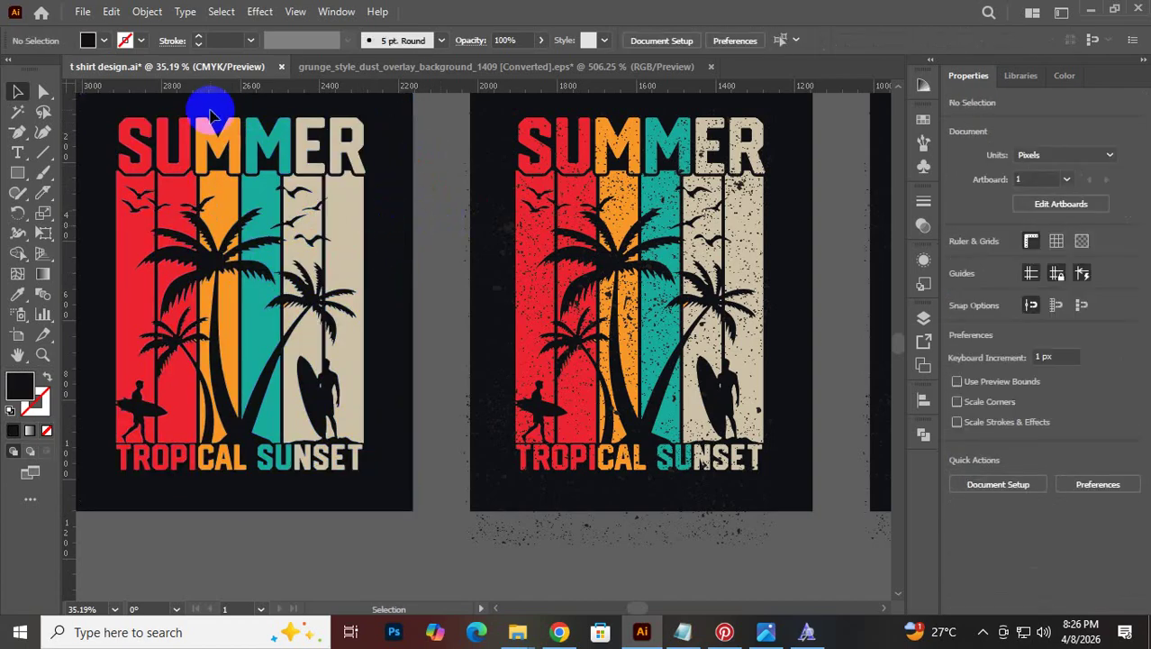
{"action": "left_click_drag", "start_coordinate": [208, 115], "coordinate": [389, 468]}
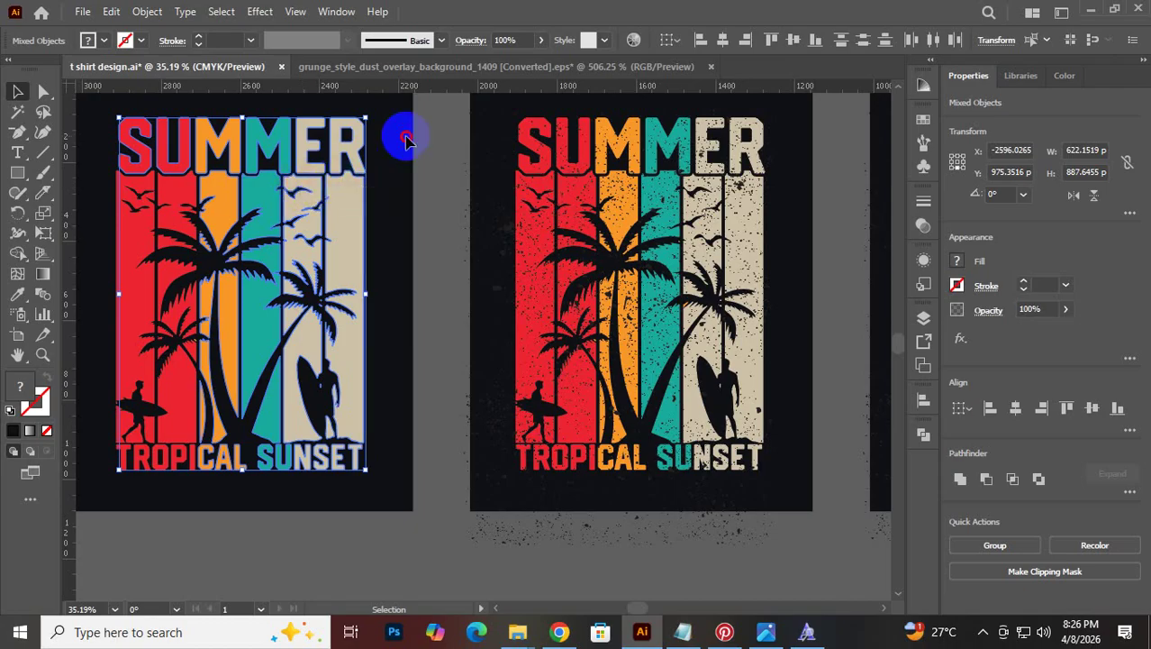
{"action": "left_click_drag", "start_coordinate": [398, 132], "coordinate": [90, 510]}
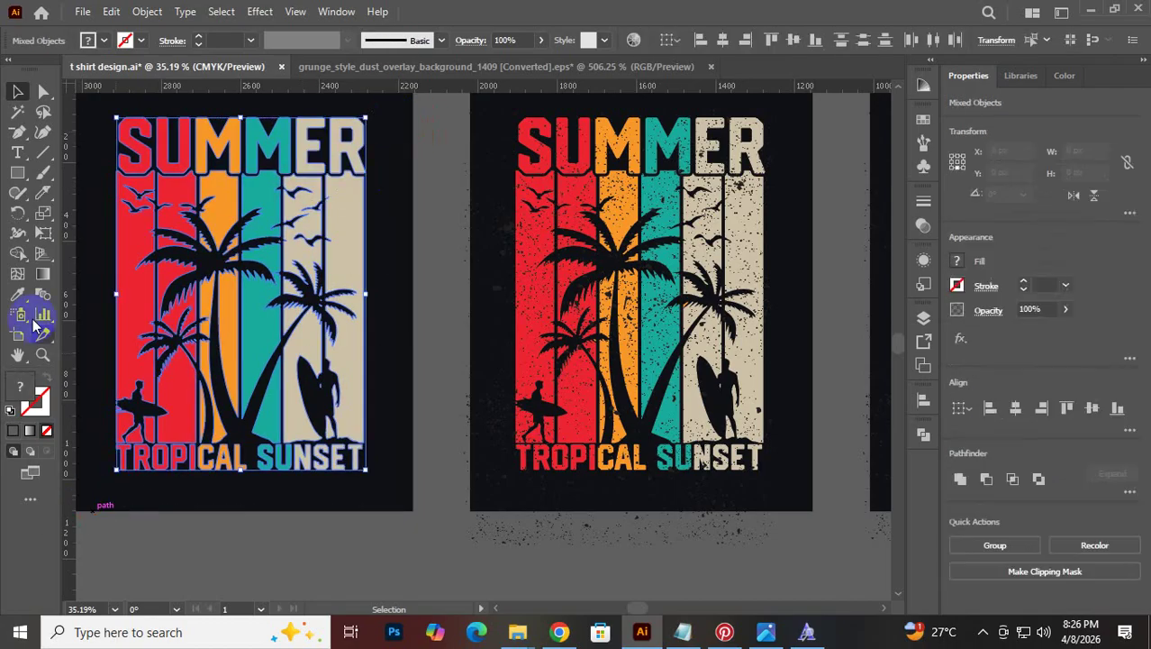
{"action": "left_click", "coordinate": [18, 295]}
{"action": "left_click", "coordinate": [142, 232]}
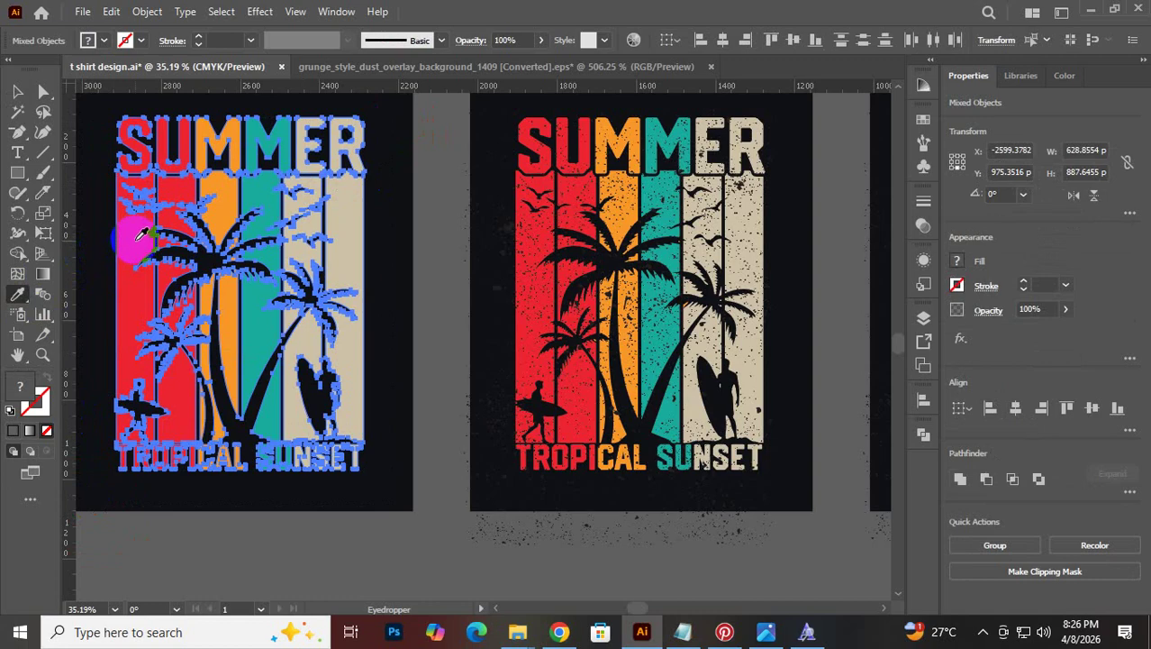
{"action": "left_click", "coordinate": [17, 91]}
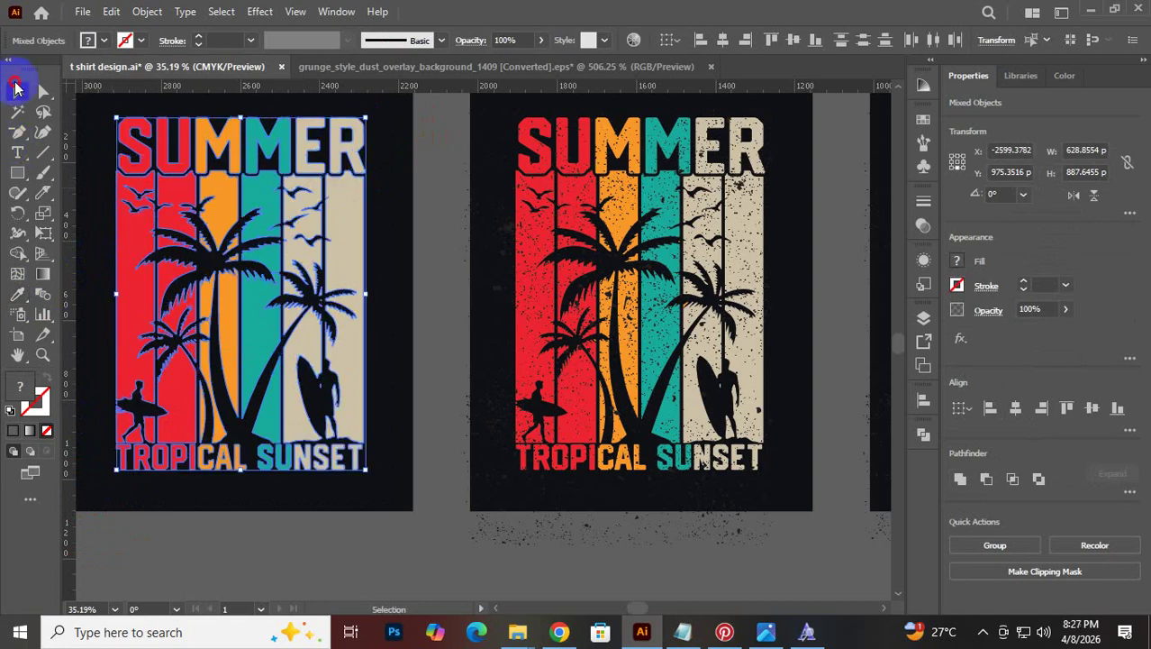
{"action": "left_click", "coordinate": [366, 121]}
{"action": "left_click", "coordinate": [416, 137]}
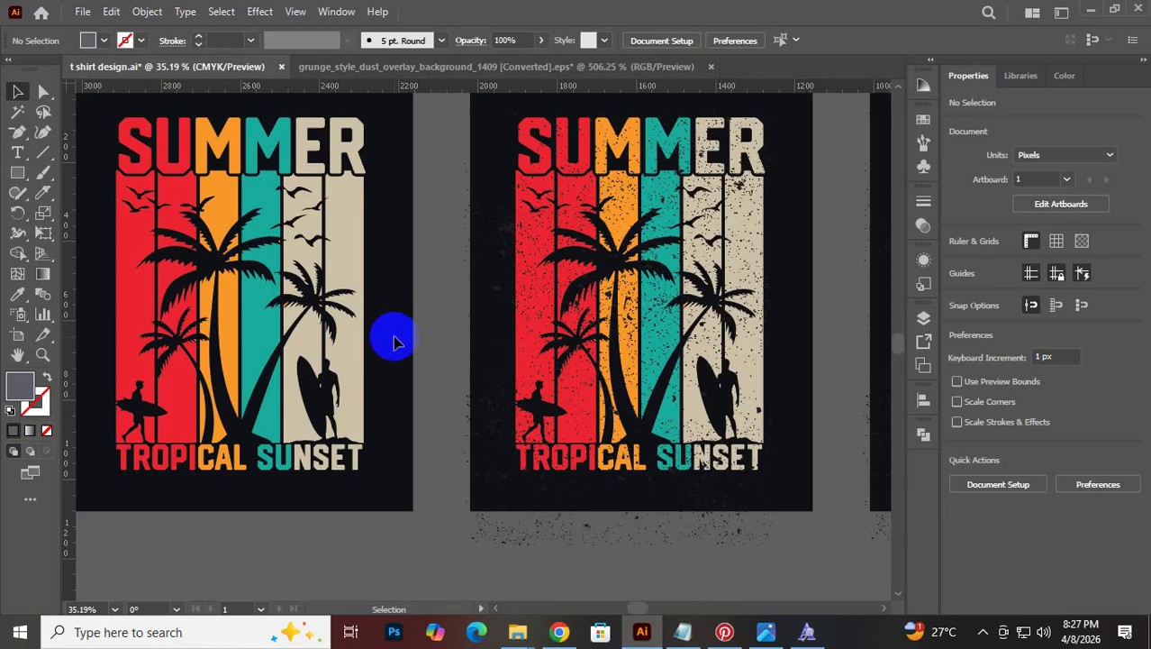
Save the T-shirt document with its three design copies
{"action": "scroll", "coordinate": [390, 341], "scroll_direction": "up", "scroll_amount": 1}
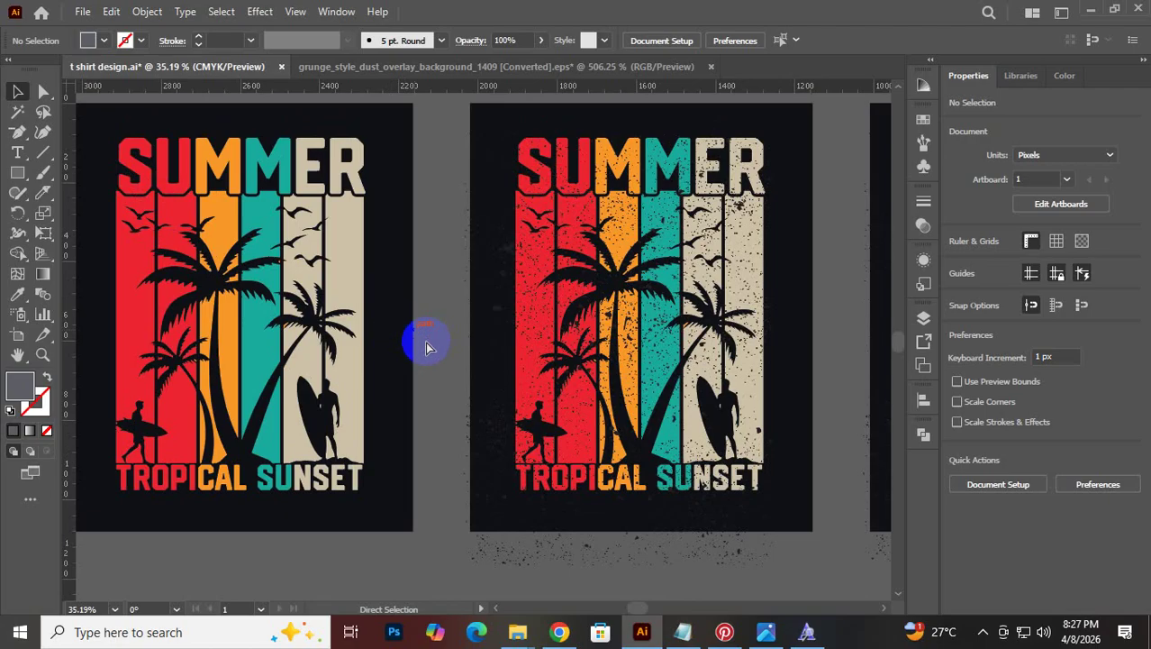
{"action": "key", "text": "ctrl+s"}
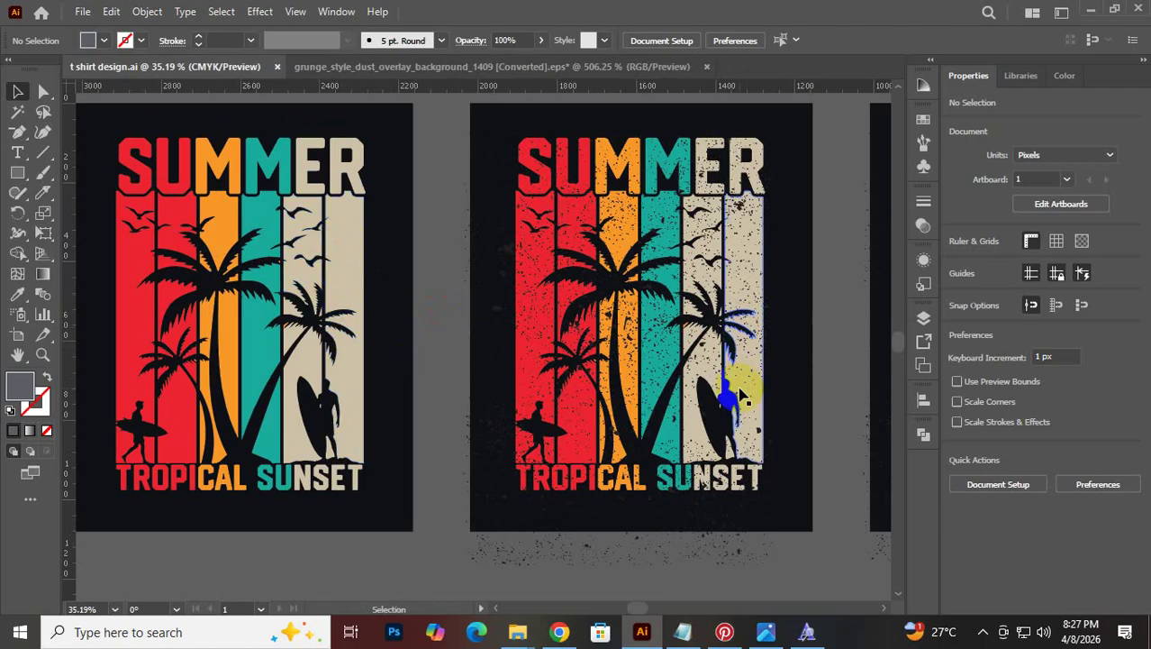
Show the hidden dust texture on the leftmost copy and hide it again
{"action": "key", "text": "ctrl+space"}
{"action": "left_click_drag", "start_coordinate": [722, 355], "coordinate": [338, 399]}
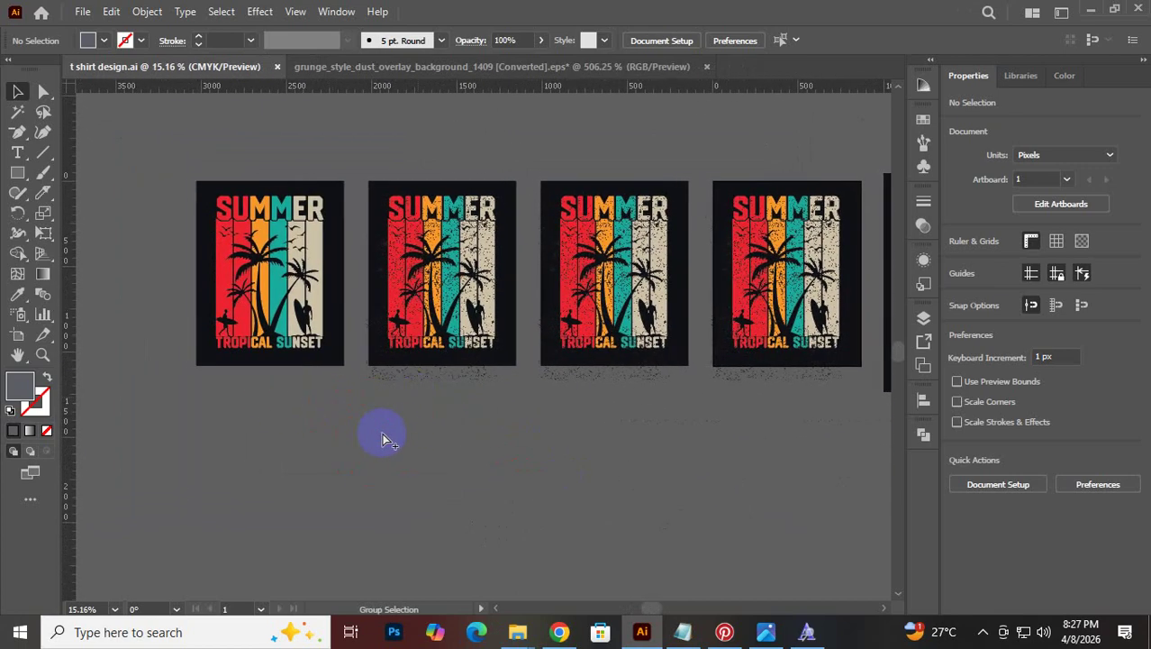
{"action": "key", "text": "ctrl+f"}
{"action": "left_click", "coordinate": [401, 433]}
{"action": "left_click", "coordinate": [401, 430]}
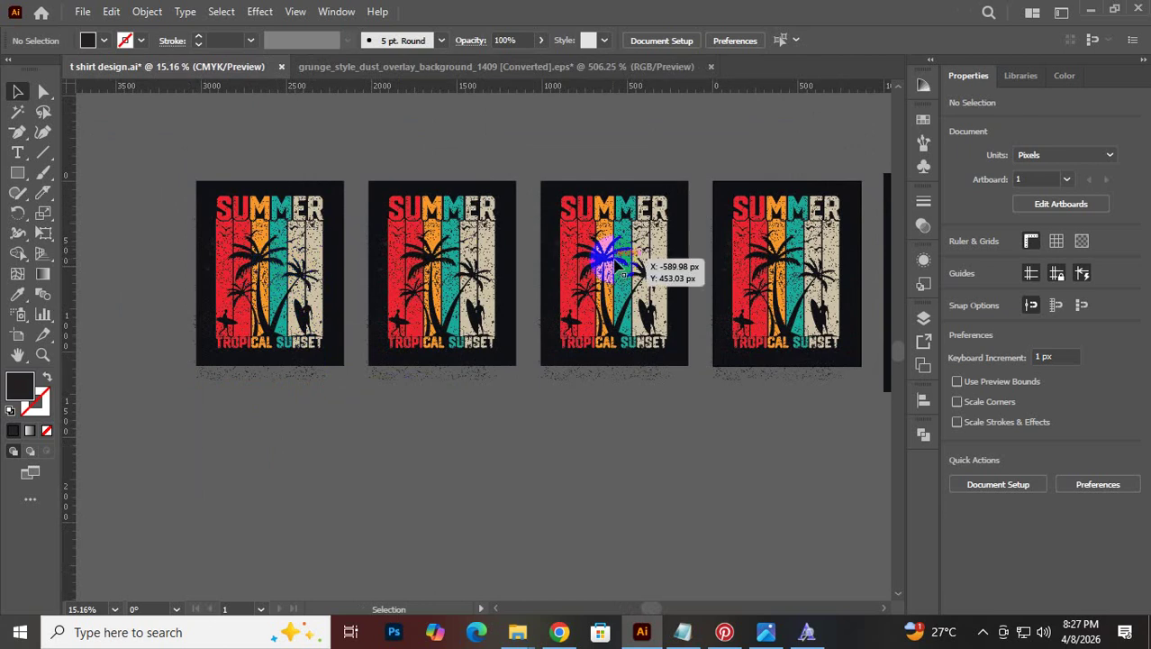
{"action": "left_click", "coordinate": [207, 261]}
{"action": "scroll", "coordinate": [219, 239], "scroll_direction": "up", "scroll_amount": 3}
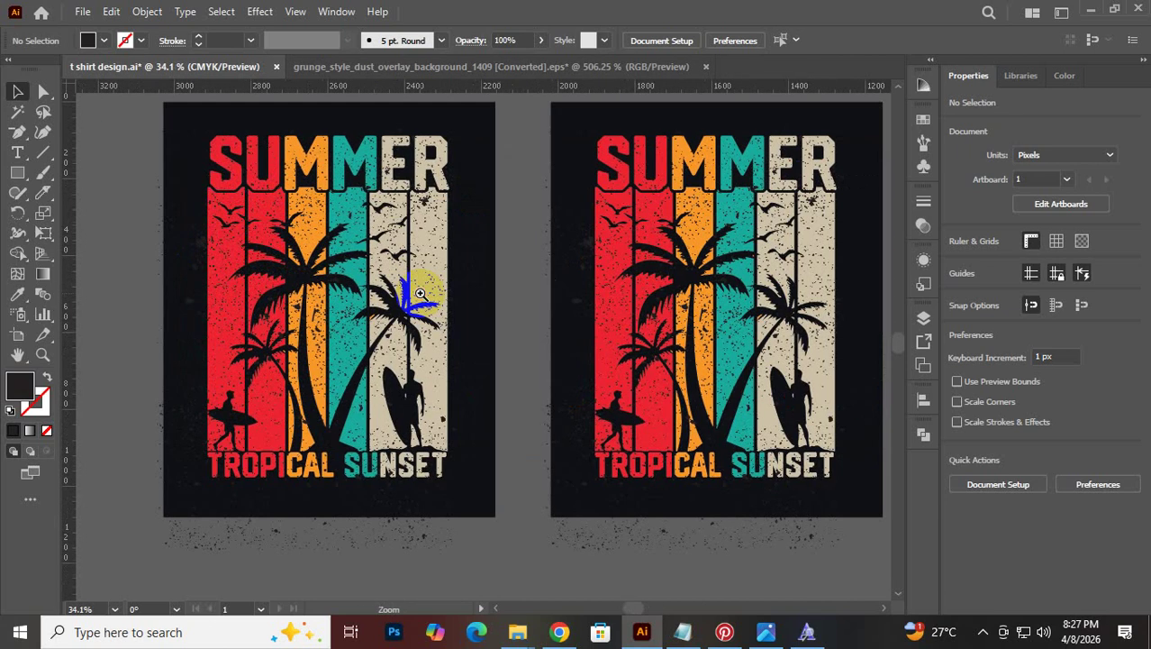
{"action": "left_click", "coordinate": [292, 540]}
{"action": "key", "text": "Delete"}
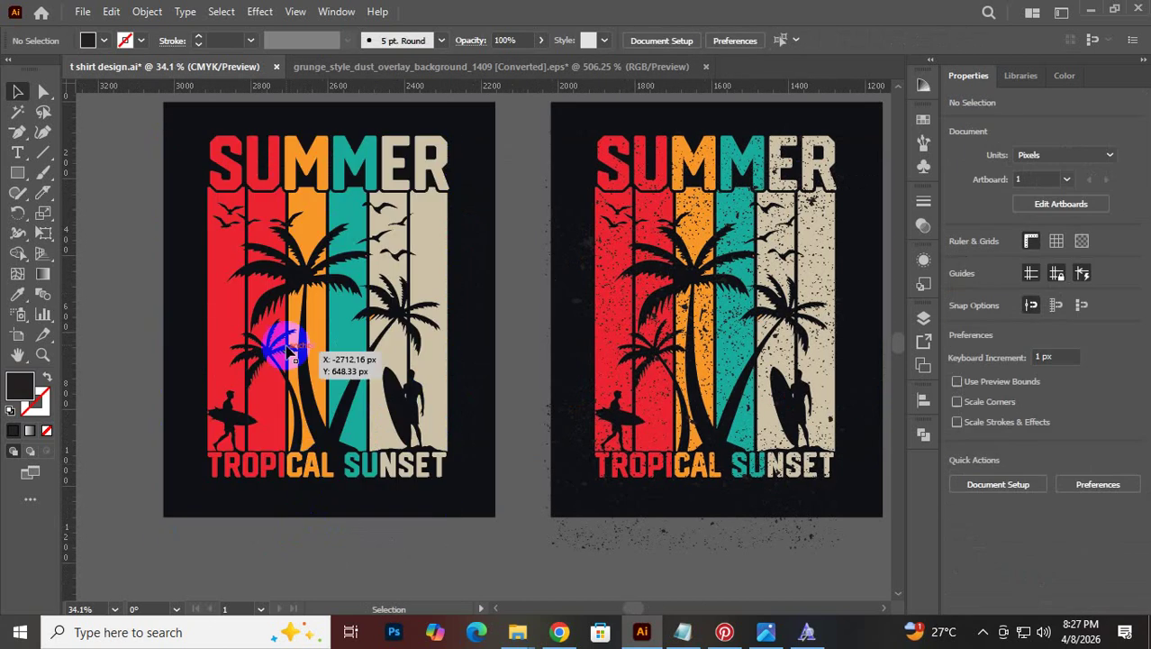
Try to delete the orange, teal and beige parts of the leftmost copy, and undo the deletion
{"action": "left_click", "coordinate": [313, 326]}
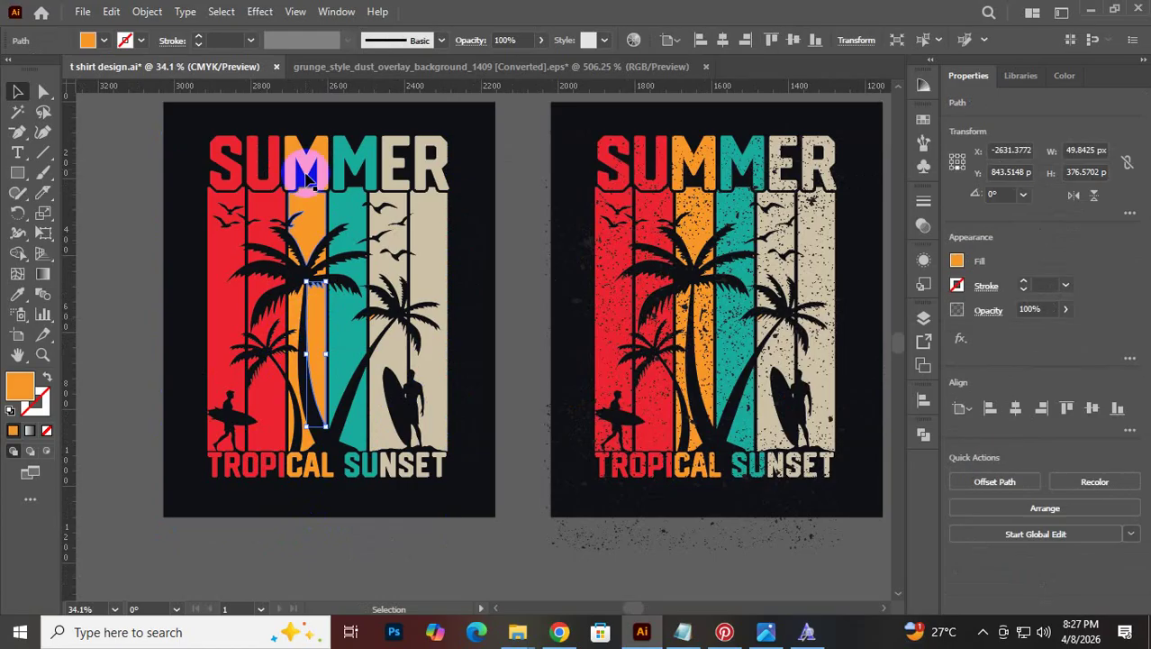
{"action": "left_click", "coordinate": [297, 114]}
{"action": "left_click_drag", "start_coordinate": [287, 129], "coordinate": [480, 484]}
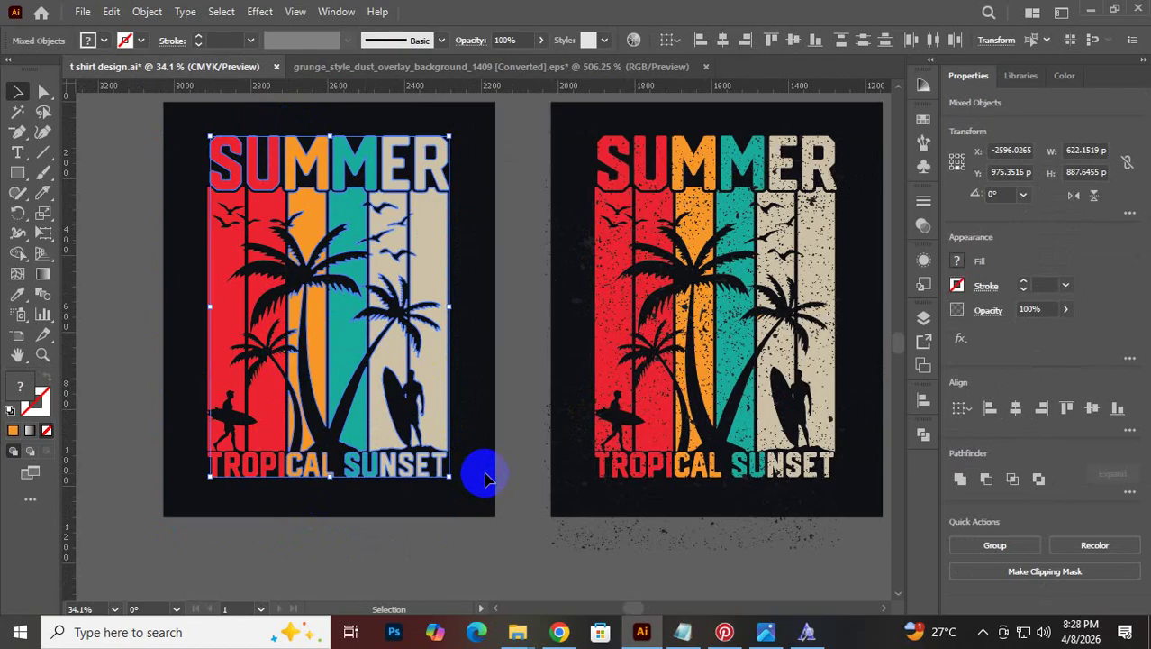
{"action": "key", "text": "Delete"}
{"action": "key", "text": "ctrl+z"}
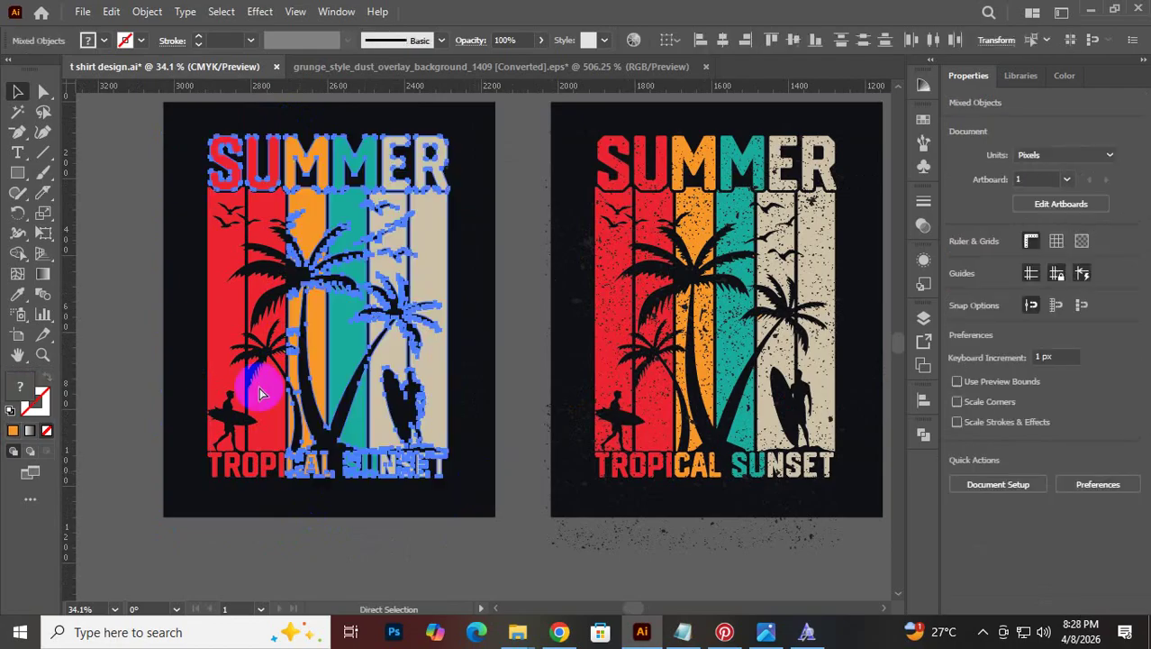
{"action": "left_click", "coordinate": [171, 166]}
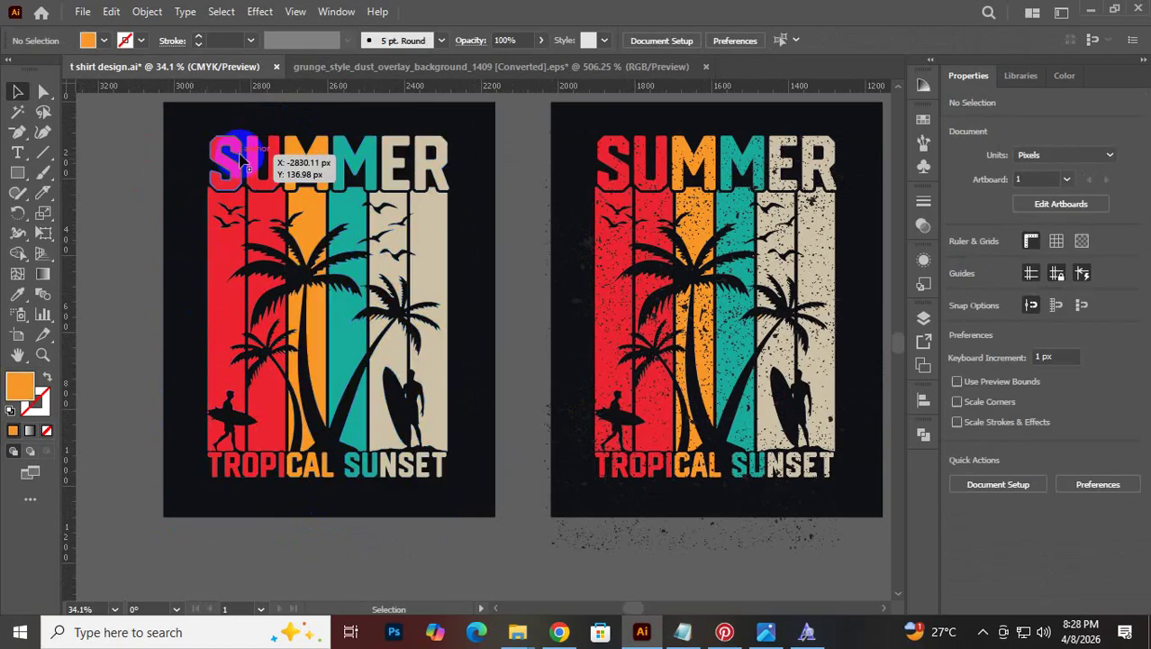
Ungroup the SUMMER lettering on the leftmost copy and delete the artwork from its first M rightward, keeping the red part
{"action": "left_click", "coordinate": [241, 162]}
{"action": "right_click", "coordinate": [242, 155]}
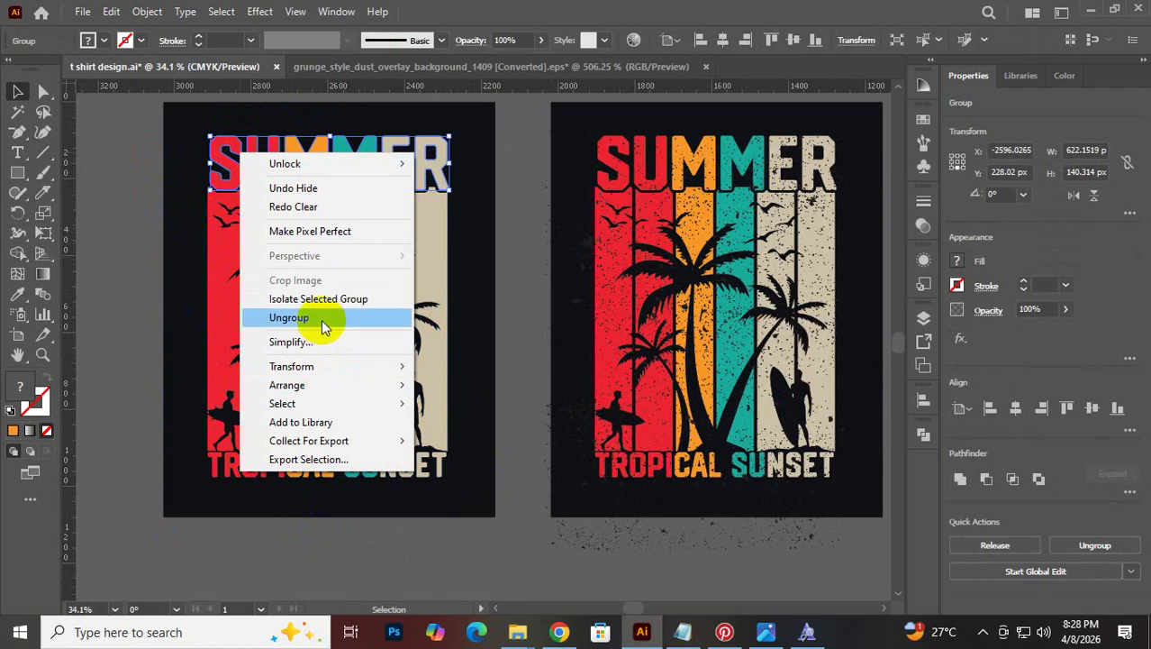
{"action": "left_click", "coordinate": [288, 317]}
{"action": "left_click", "coordinate": [313, 128]}
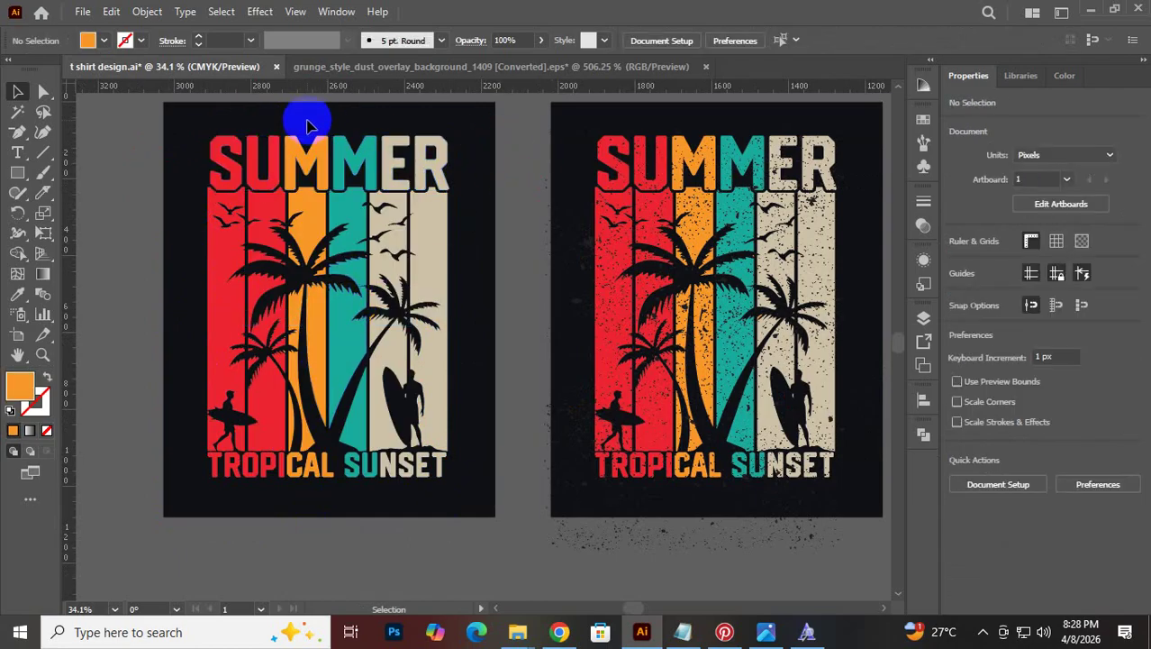
{"action": "left_click_drag", "start_coordinate": [306, 119], "coordinate": [449, 472]}
{"action": "key", "text": "Delete"}
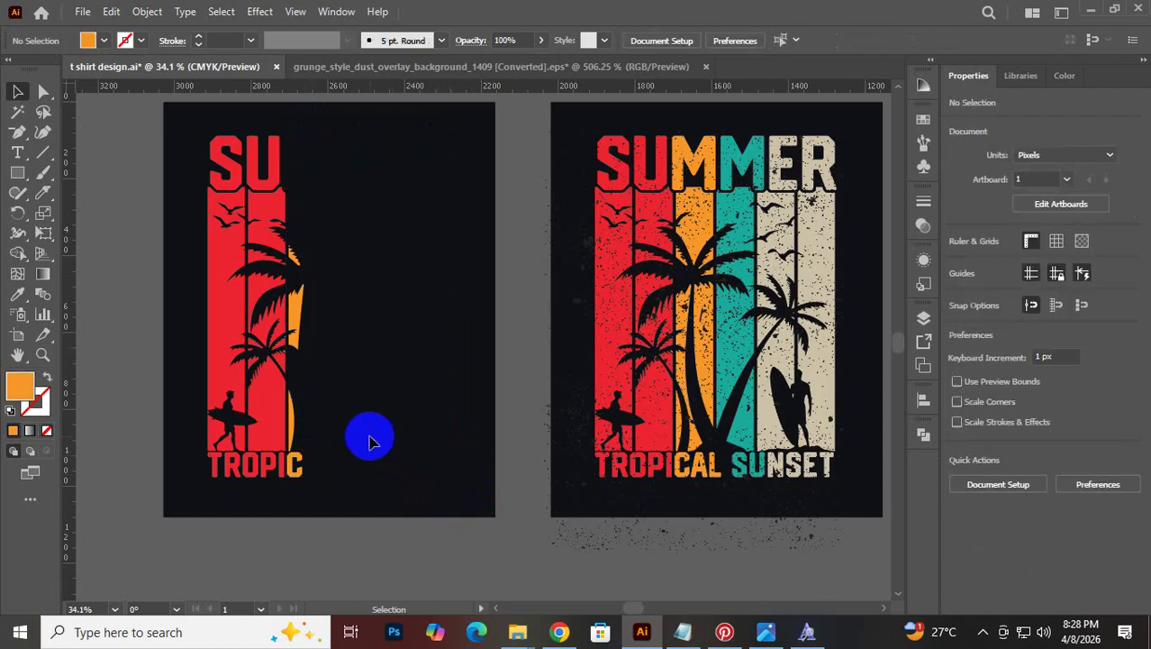
Delete the remaining orange pieces from the leftmost copy and paste the dust texture back in place over it
{"action": "left_click", "coordinate": [298, 251]}
{"action": "key", "text": "Delete"}
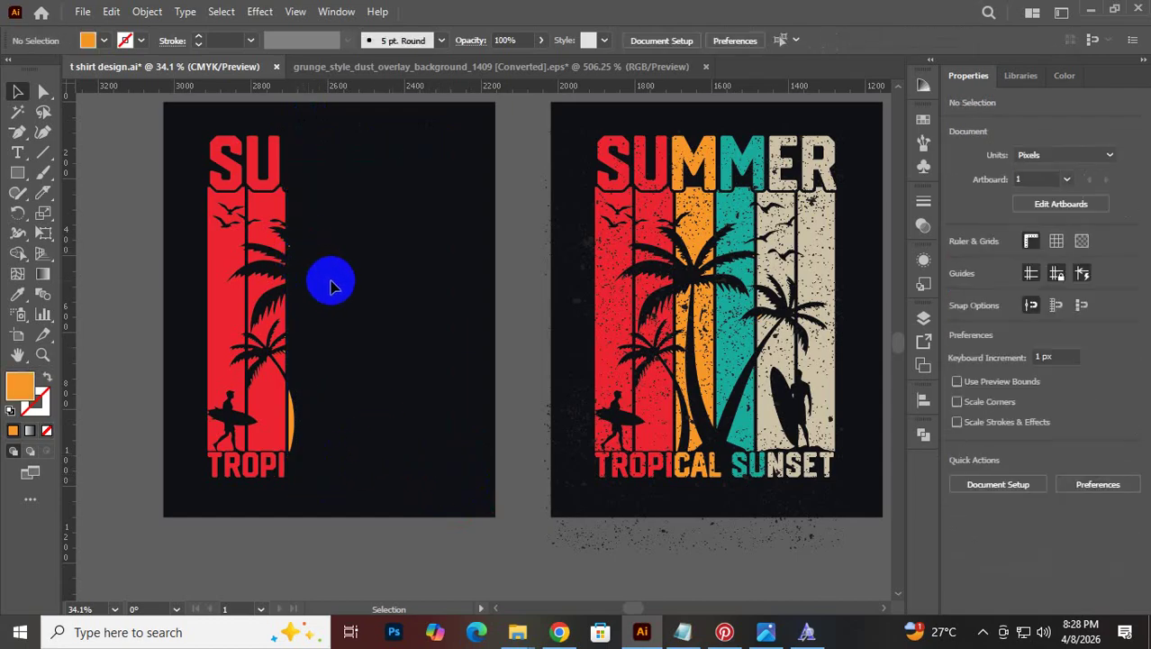
{"action": "left_click", "coordinate": [293, 410]}
{"action": "key", "text": "Delete"}
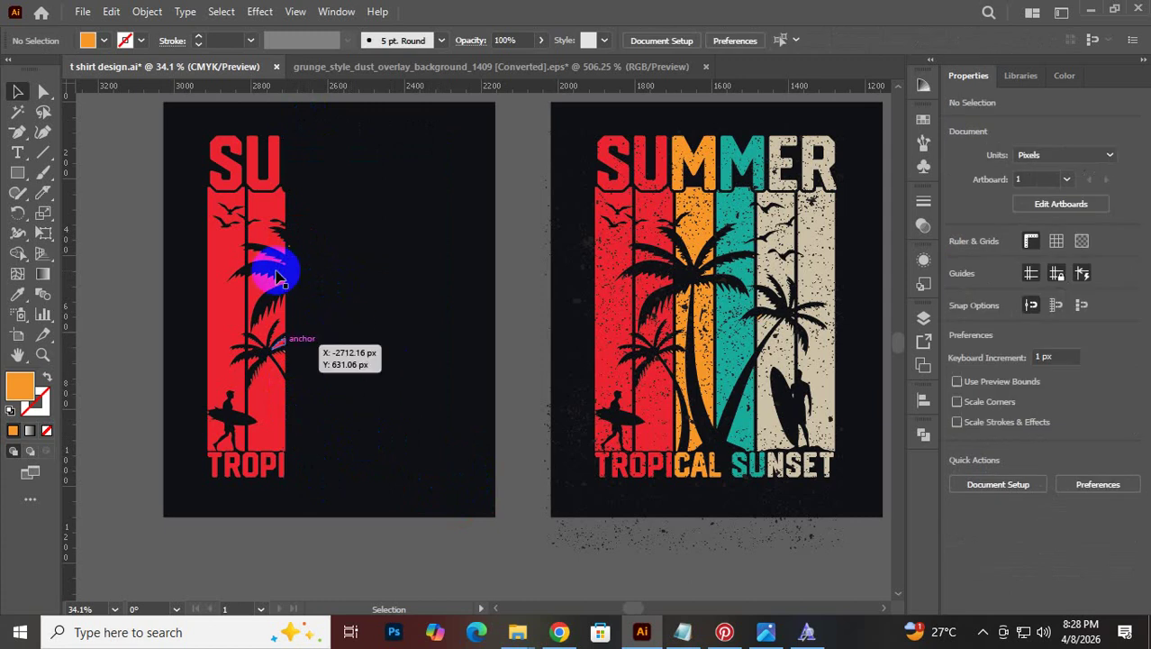
{"action": "left_click", "coordinate": [288, 247]}
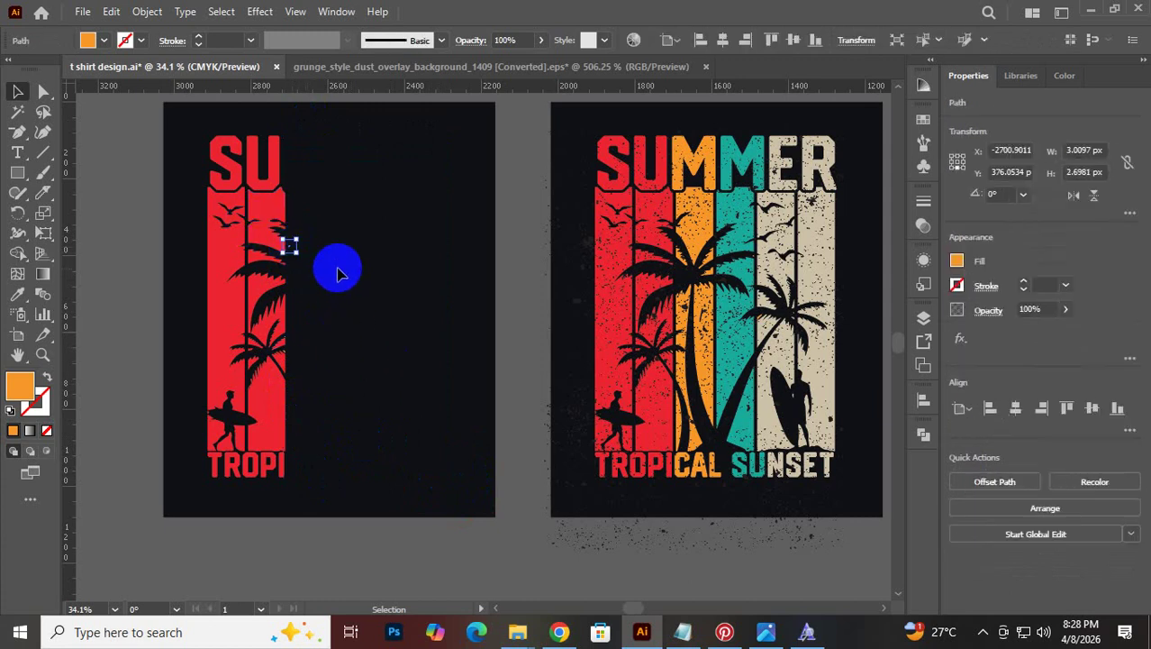
{"action": "key", "text": "Delete"}
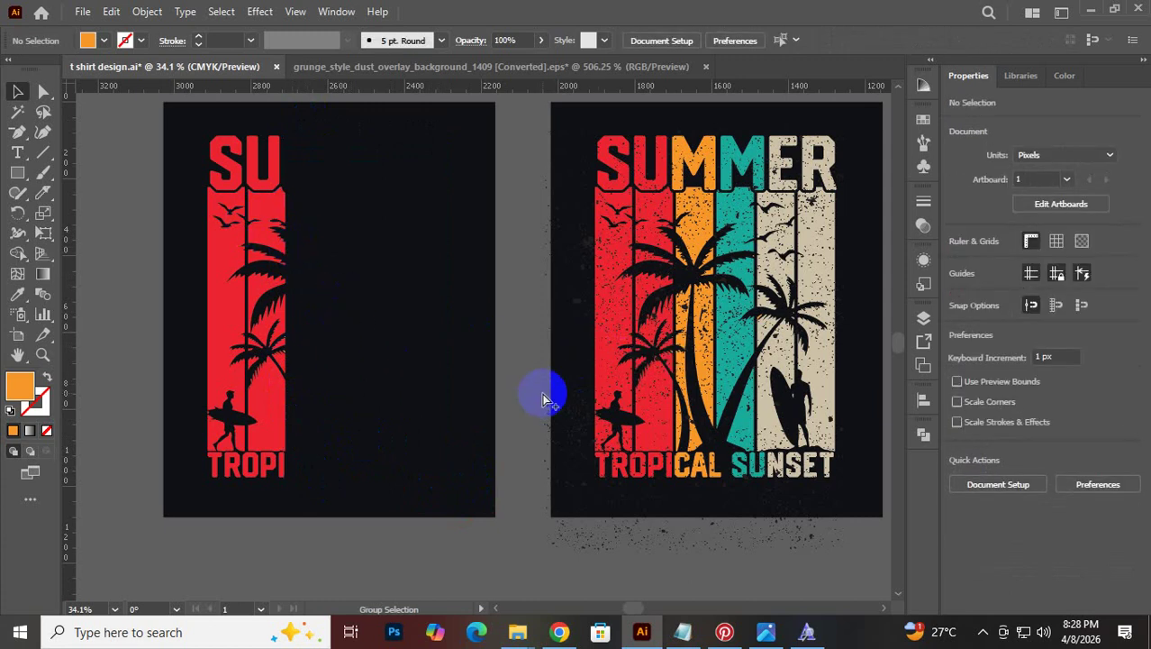
{"action": "key", "text": "ctrl+shift+v"}
{"action": "left_click", "coordinate": [497, 554]}
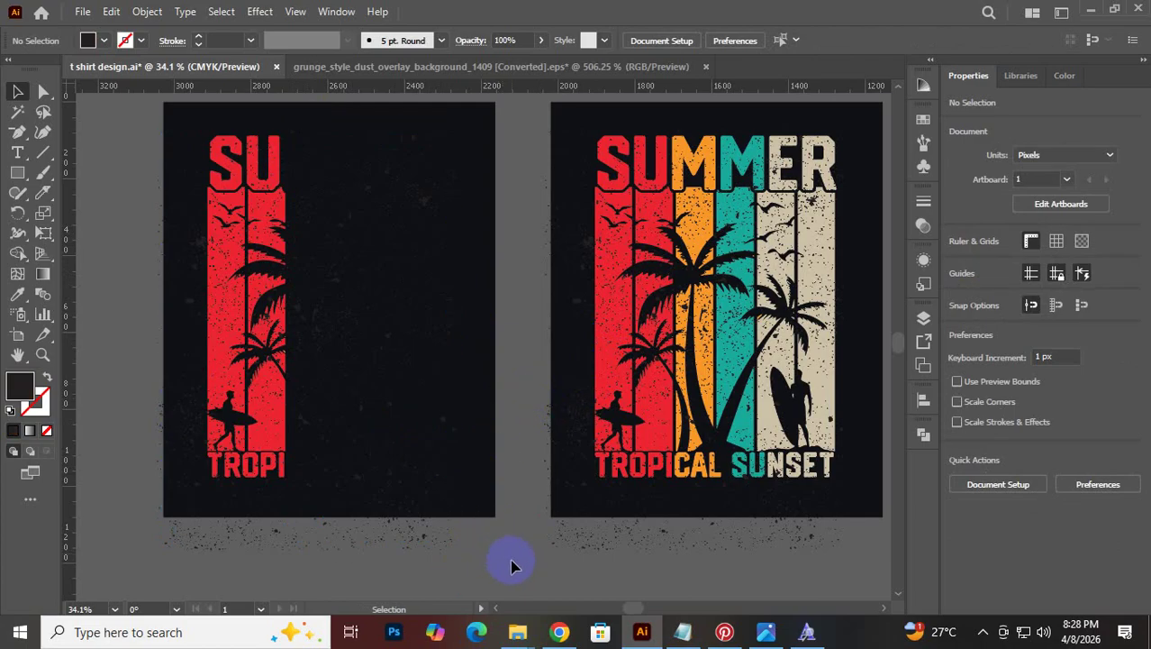
Cut the dust texture from the second copy from the left and lock its black background rectangle
{"action": "key", "text": "z"}
{"action": "left_click", "coordinate": [663, 463], "text": "alt"}
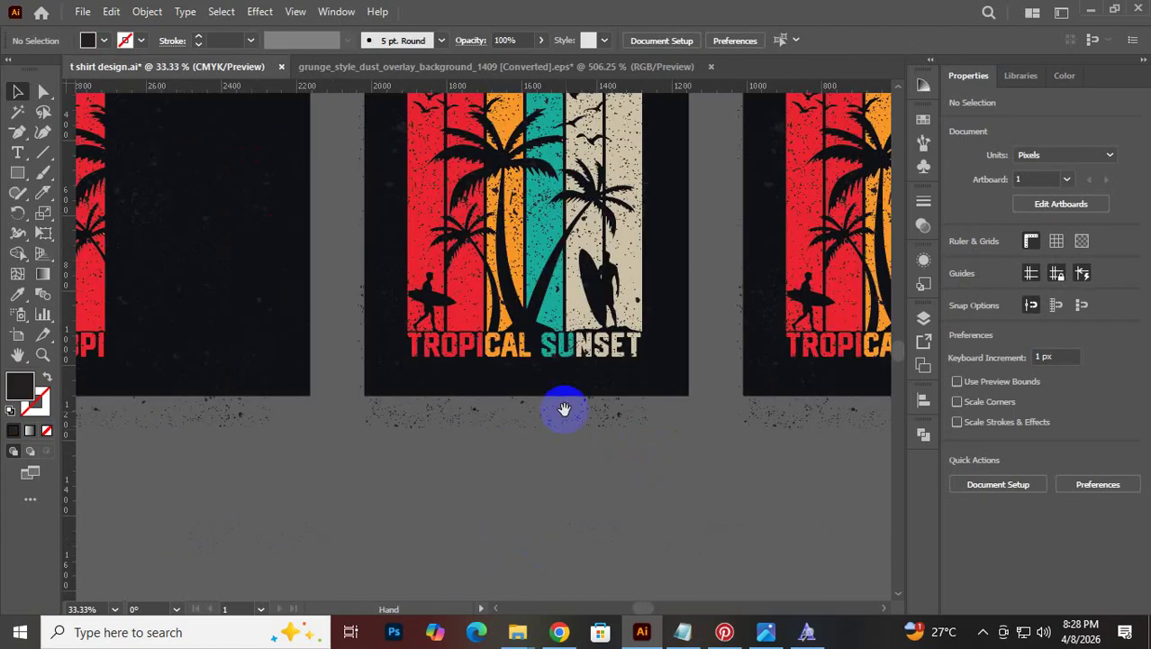
{"action": "left_click_drag", "start_coordinate": [585, 413], "coordinate": [494, 483]}
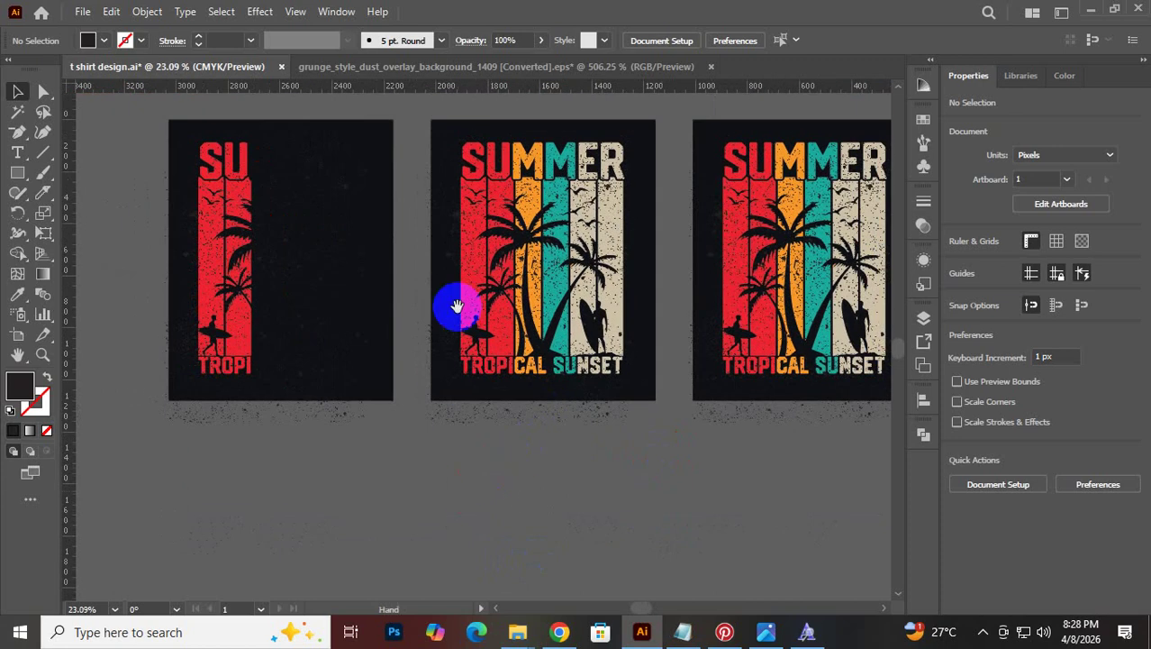
{"action": "left_click_drag", "start_coordinate": [458, 305], "coordinate": [411, 332]}
{"action": "left_click_drag", "start_coordinate": [417, 245], "coordinate": [410, 467]}
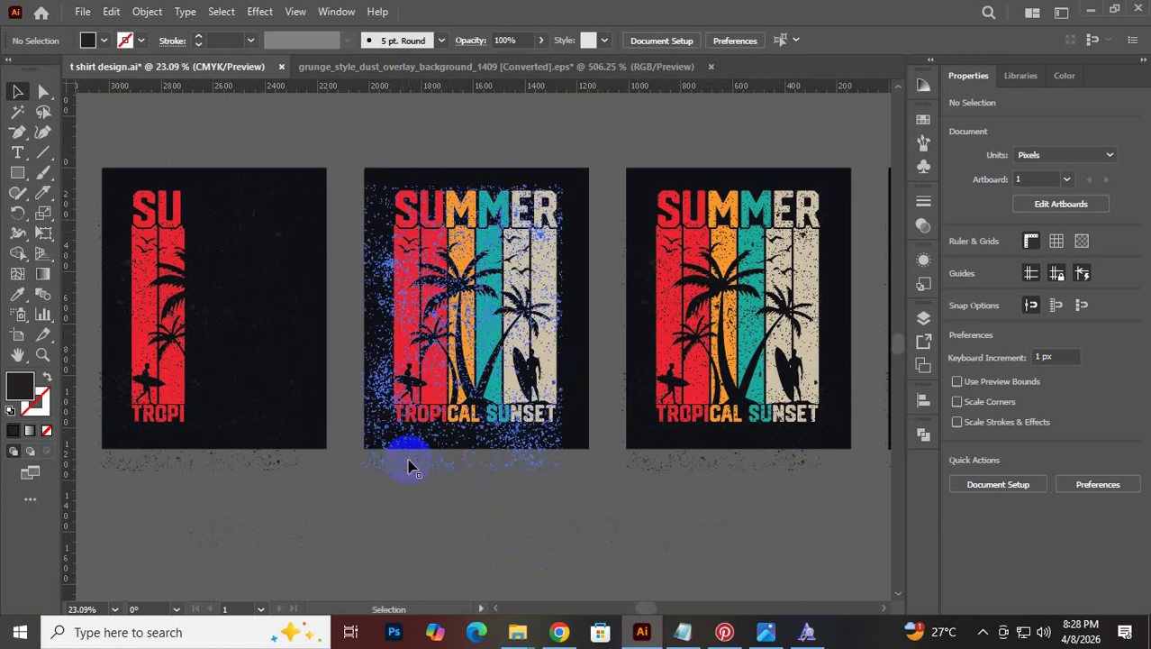
{"action": "left_click", "coordinate": [414, 227]}
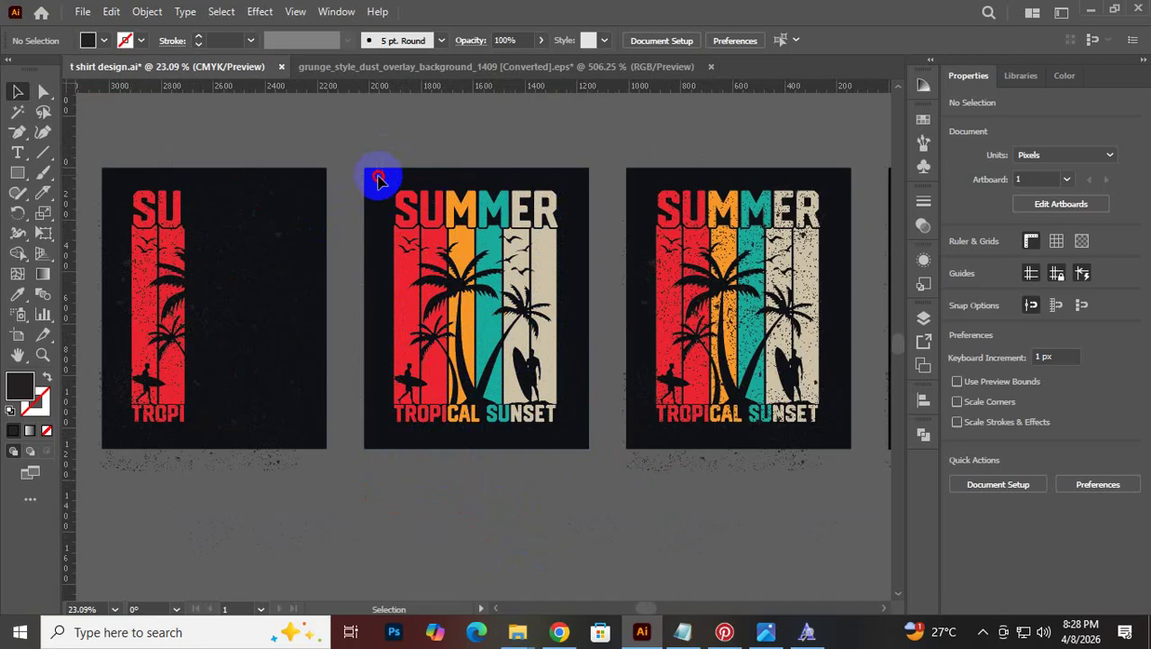
{"action": "left_click", "coordinate": [378, 180]}
{"action": "key", "text": "ctrl+2"}
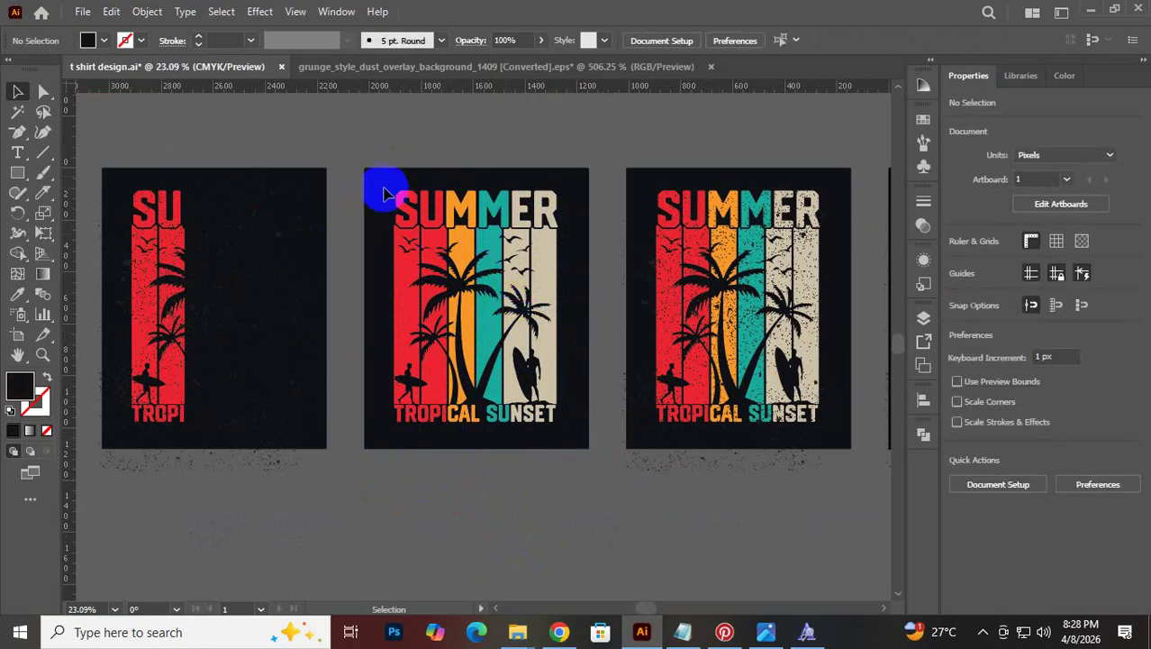
Ungroup the full artwork on the second copy from the left
{"action": "left_click_drag", "start_coordinate": [384, 189], "coordinate": [437, 438]}
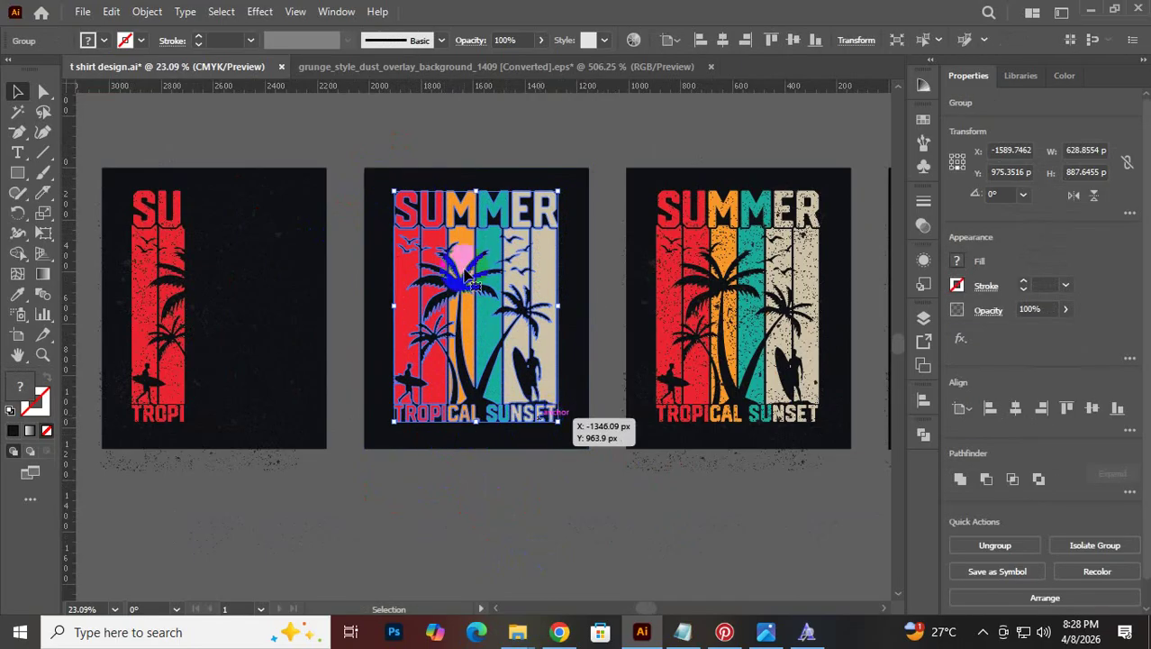
{"action": "left_click", "coordinate": [431, 154]}
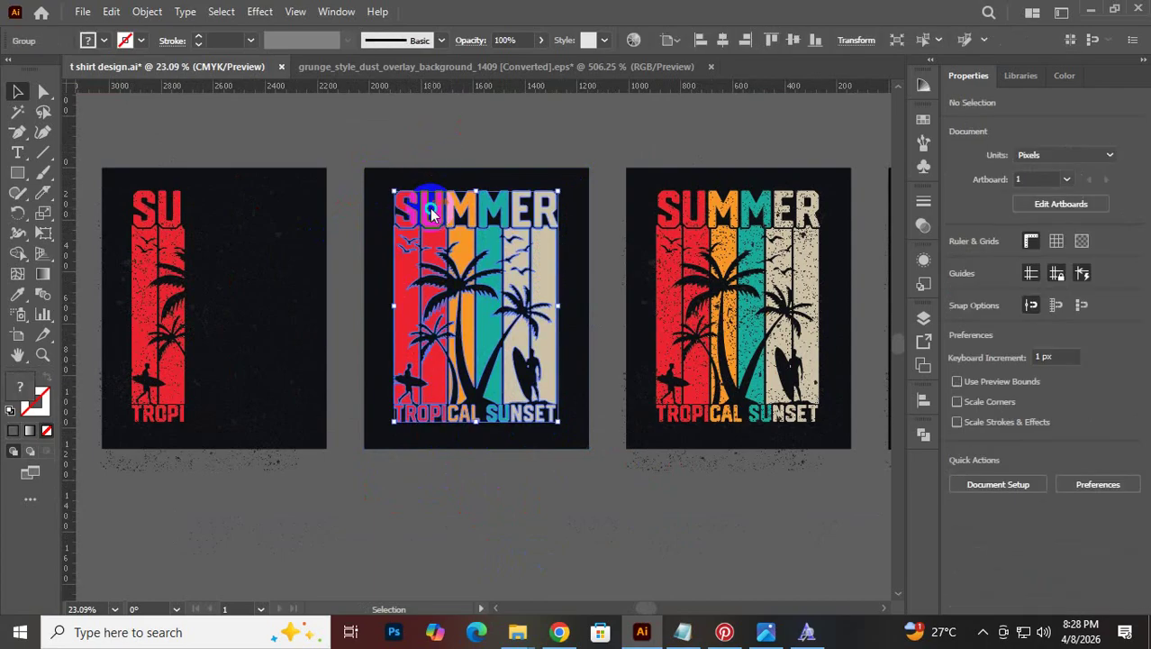
{"action": "right_click", "coordinate": [431, 210]}
{"action": "left_click", "coordinate": [491, 376]}
{"action": "left_click", "coordinate": [388, 175]}
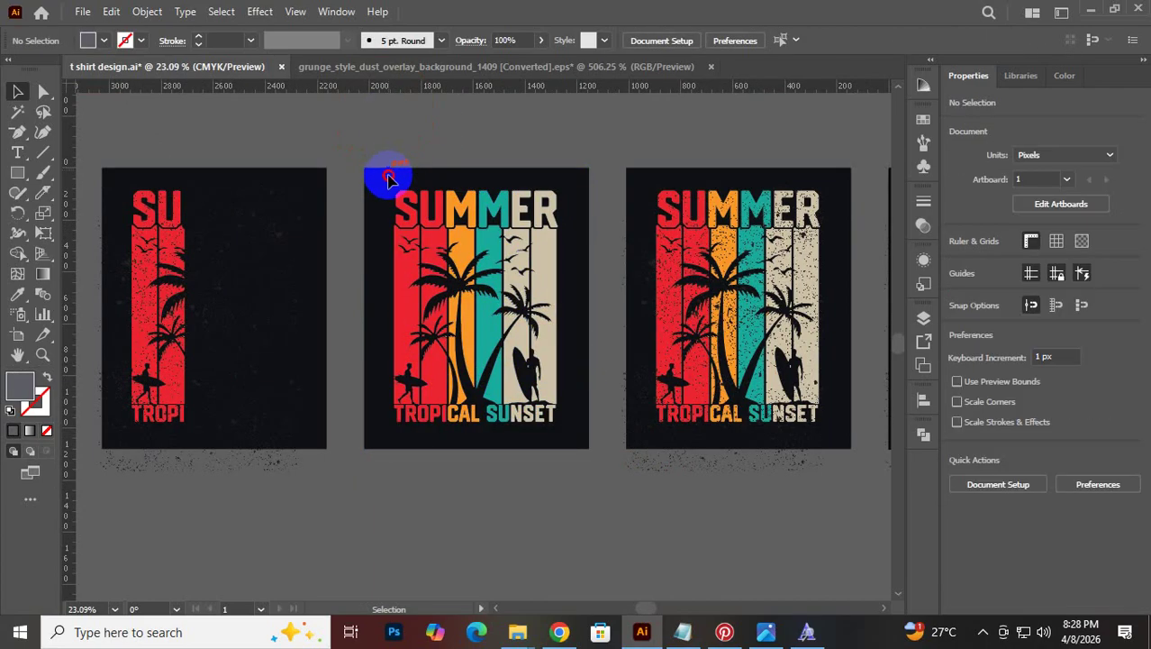
Try to delete the SUMMER lettering and red stripes of the second copy, and undo the deletion
{"action": "left_click", "coordinate": [433, 358]}
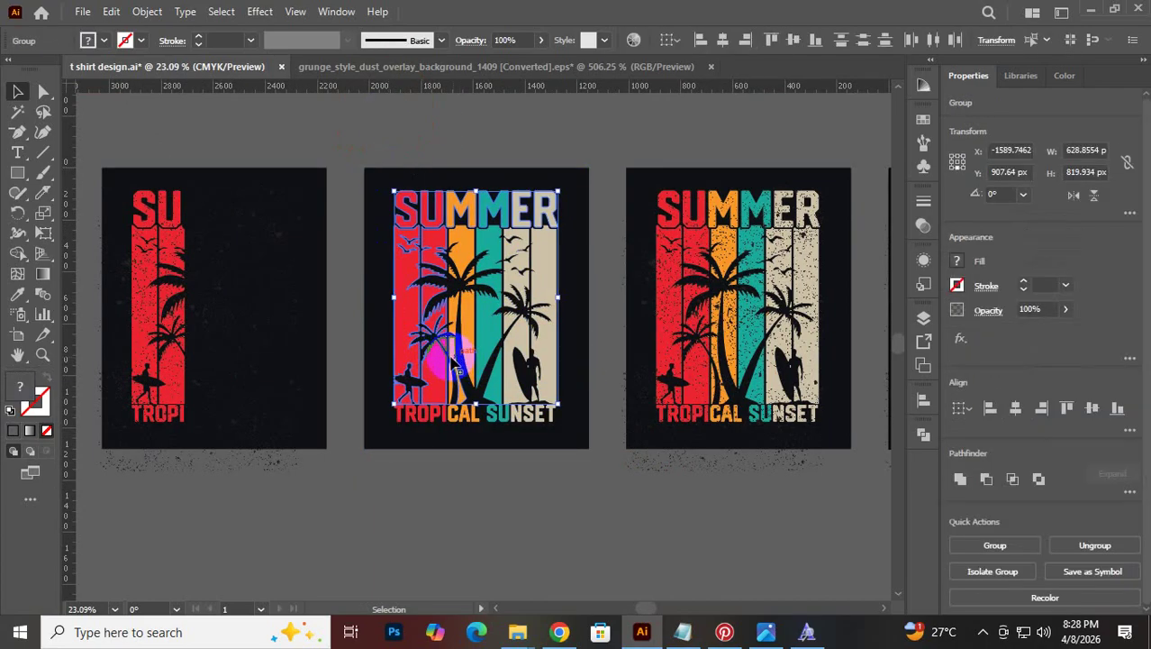
{"action": "key", "text": "Delete"}
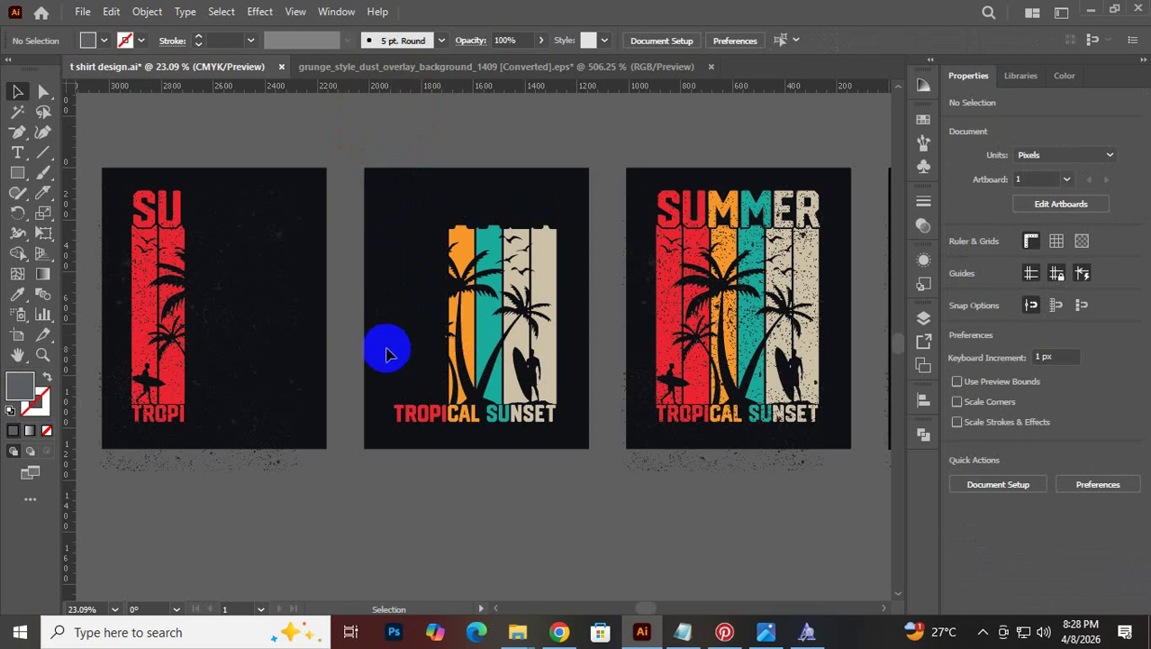
{"action": "left_click_drag", "start_coordinate": [387, 348], "coordinate": [414, 380]}
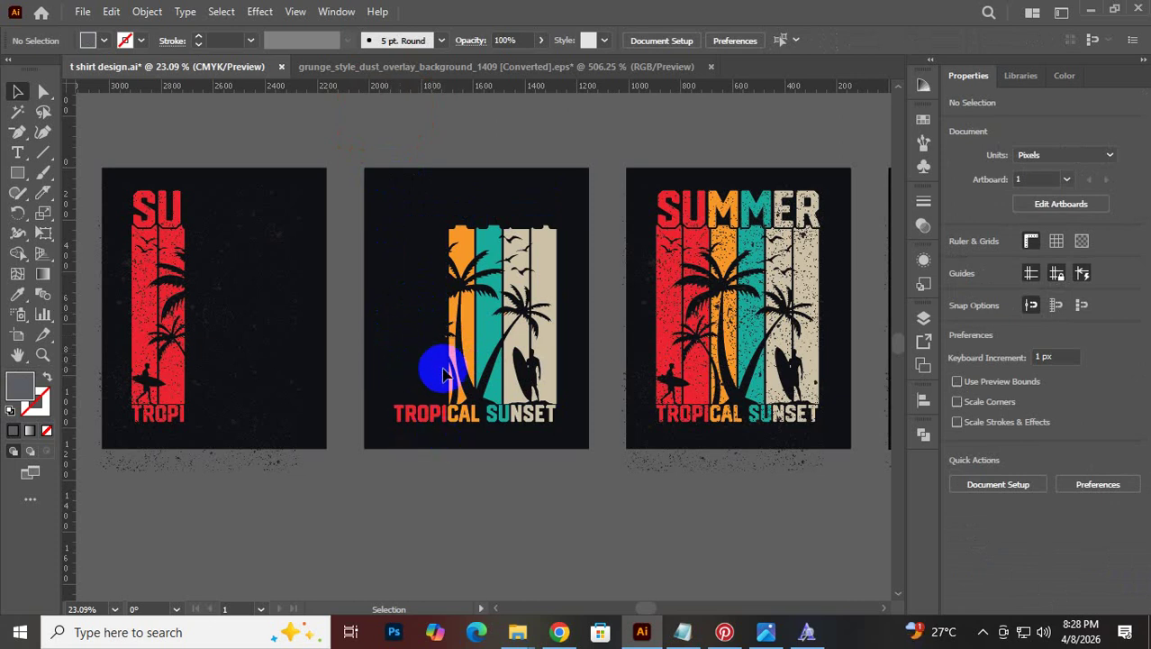
{"action": "key", "text": "ctrl+z"}
Ungroup the SUMMER lettering on the second copy and delete all red parts of its artwork
{"action": "left_click", "coordinate": [469, 132]}
{"action": "left_click", "coordinate": [467, 216]}
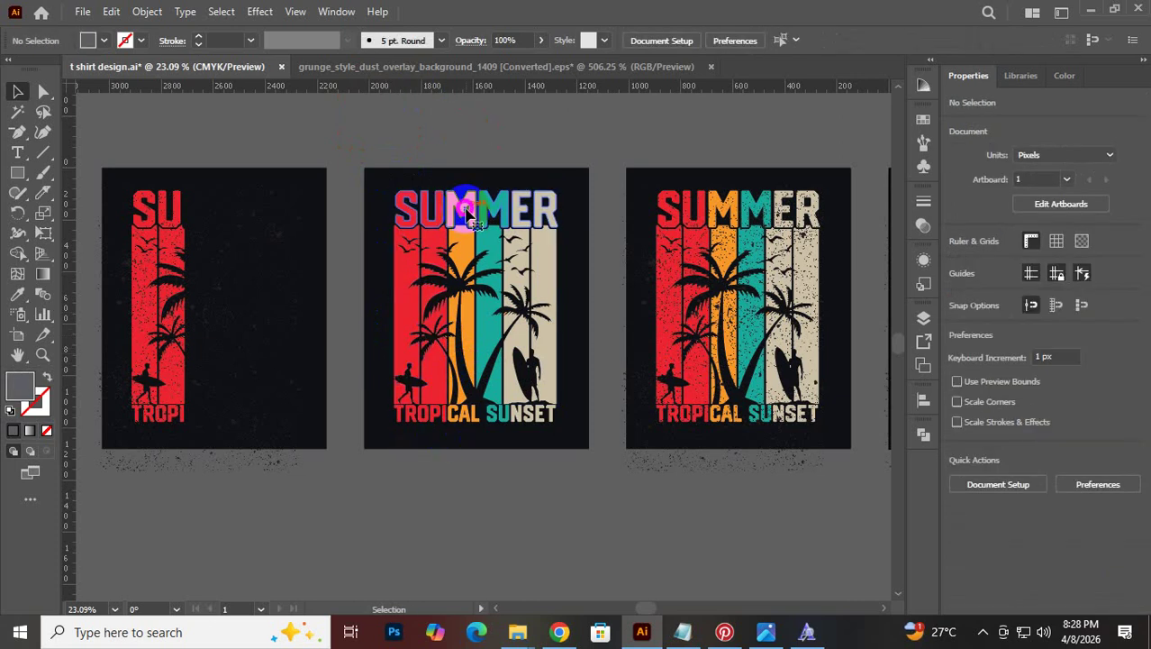
{"action": "right_click", "coordinate": [466, 213]}
{"action": "left_click", "coordinate": [518, 383]}
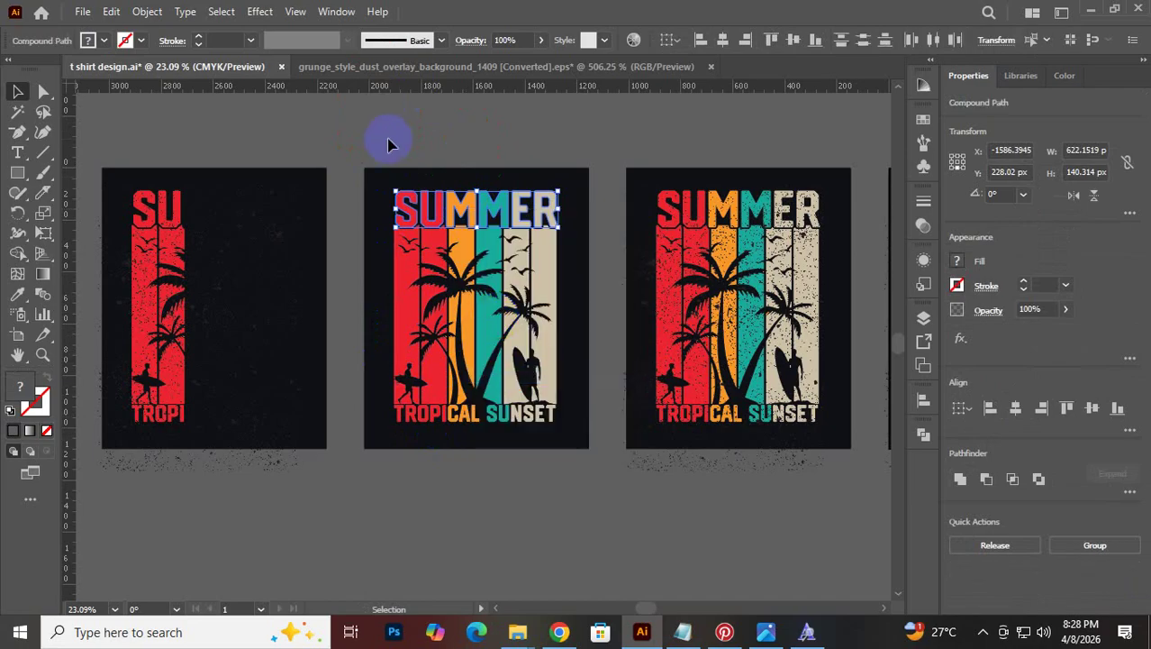
{"action": "left_click", "coordinate": [389, 153]}
{"action": "left_click_drag", "start_coordinate": [389, 186], "coordinate": [442, 324]}
{"action": "key", "text": "Delete"}
{"action": "key", "text": "Delete"}
{"action": "left_click", "coordinate": [389, 185]}
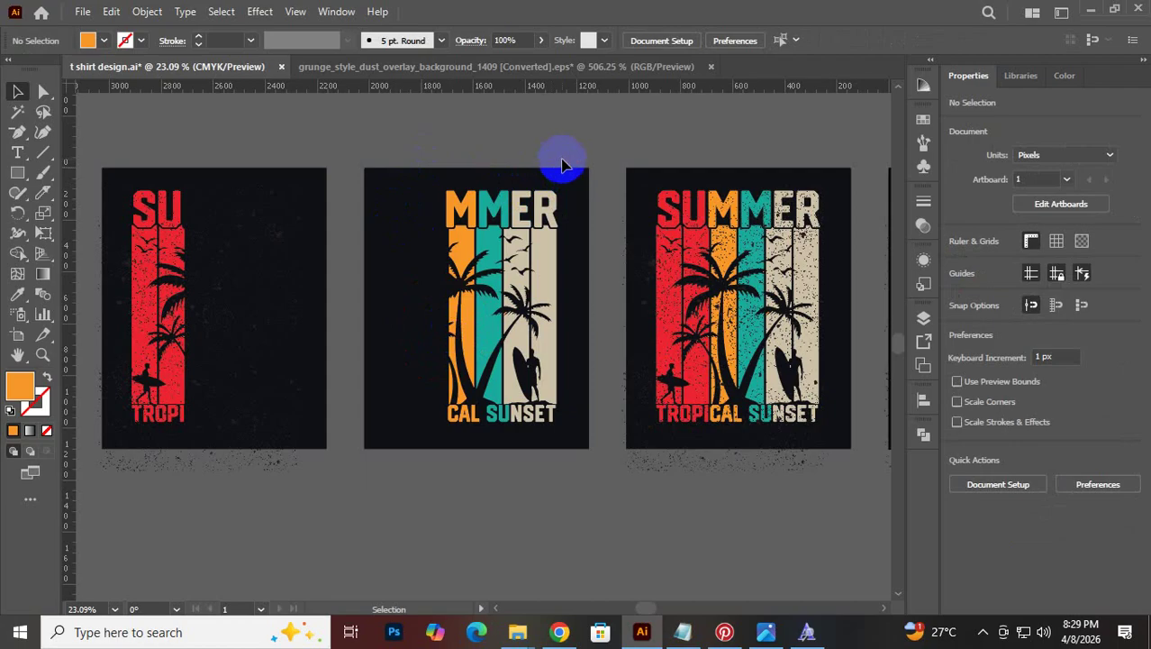
Delete the teal and beige parts of the second copy, keeping the orange, and paste the dust texture back in front
{"action": "left_click_drag", "start_coordinate": [570, 168], "coordinate": [560, 482]}
{"action": "key", "text": "Delete"}
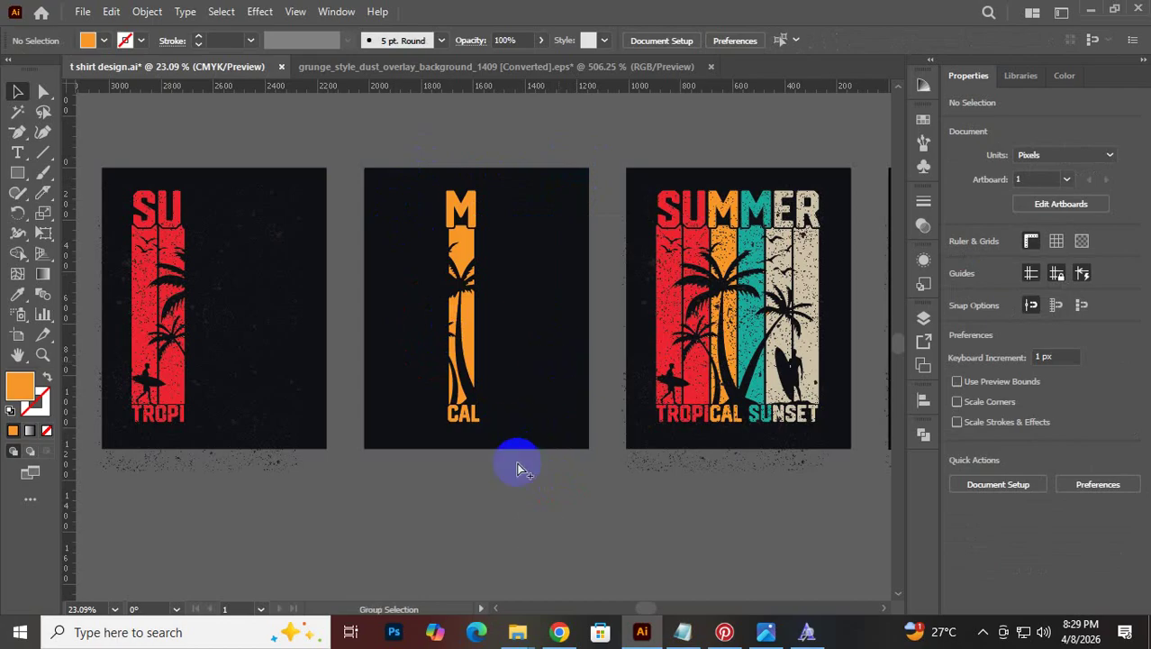
{"action": "key", "text": "ctrl+f"}
{"action": "left_click", "coordinate": [635, 550]}
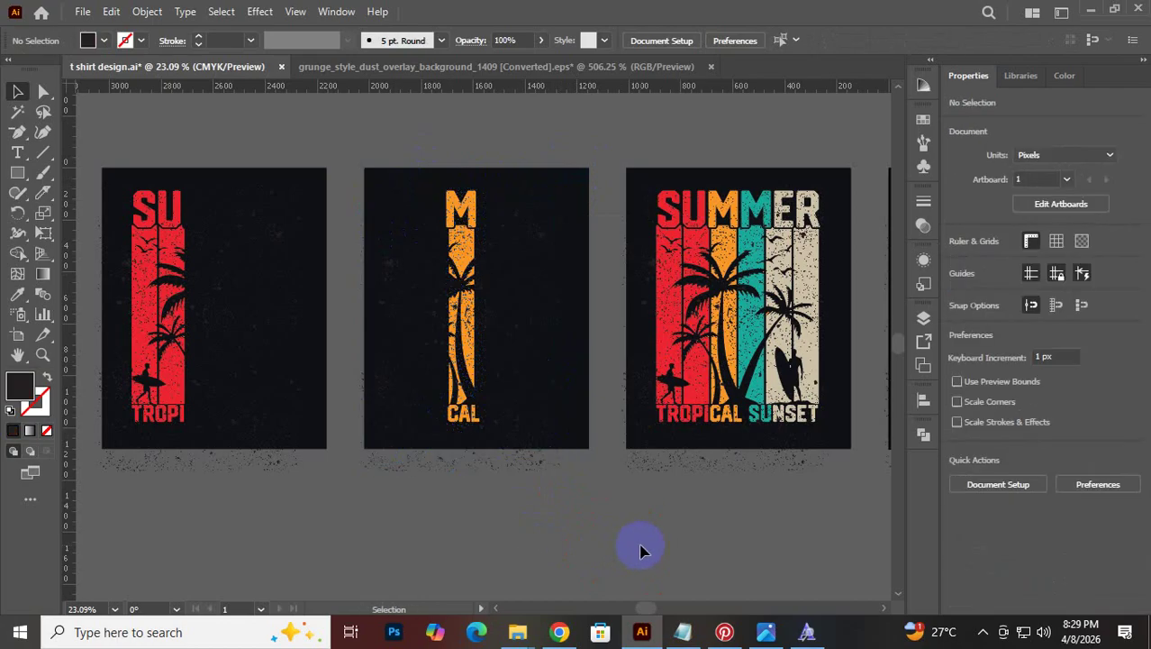
Try to remove the dust texture and the black background from the third copy, and restore both
{"action": "left_click_drag", "start_coordinate": [667, 528], "coordinate": [514, 506]}
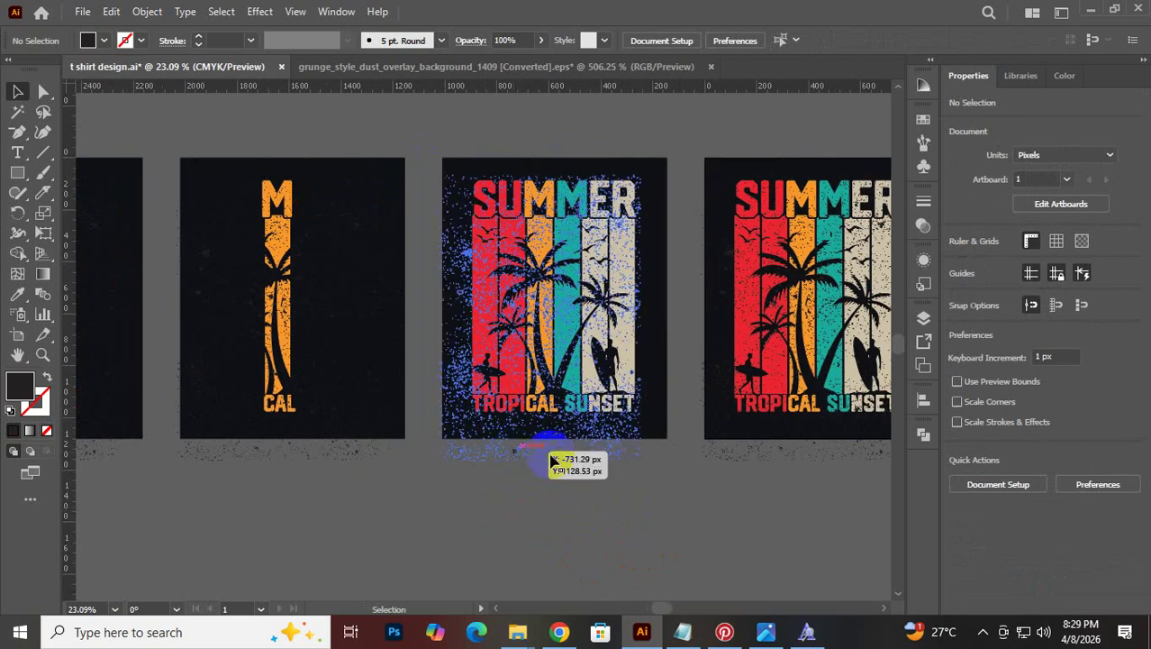
{"action": "key", "text": "Delete"}
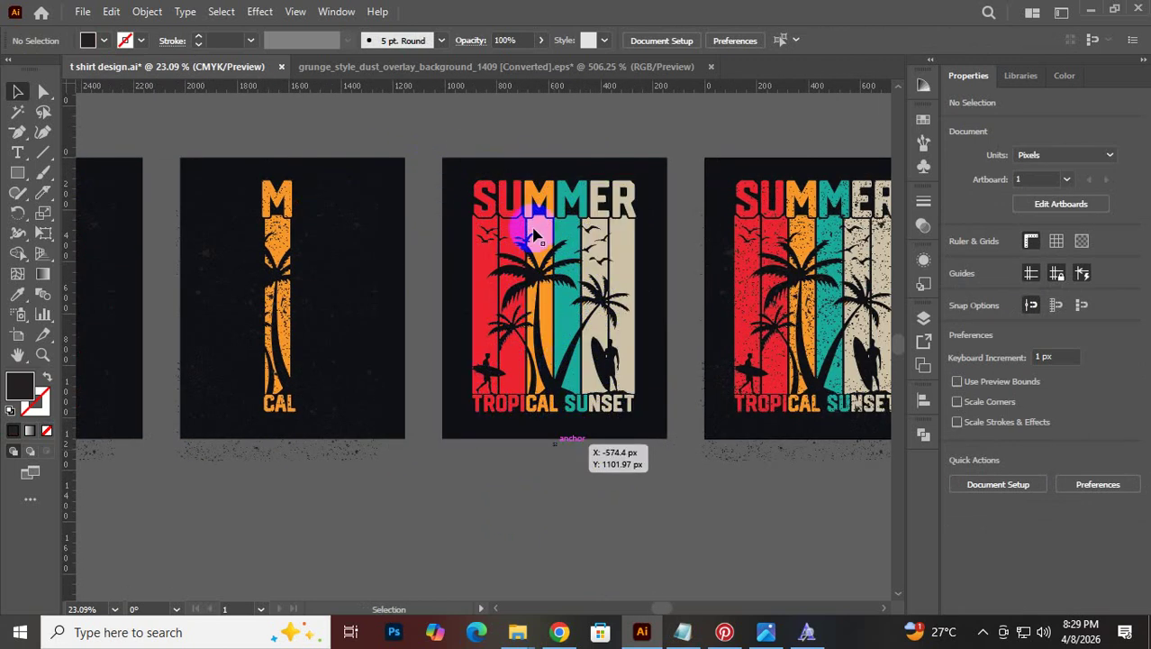
{"action": "left_click", "coordinate": [469, 166]}
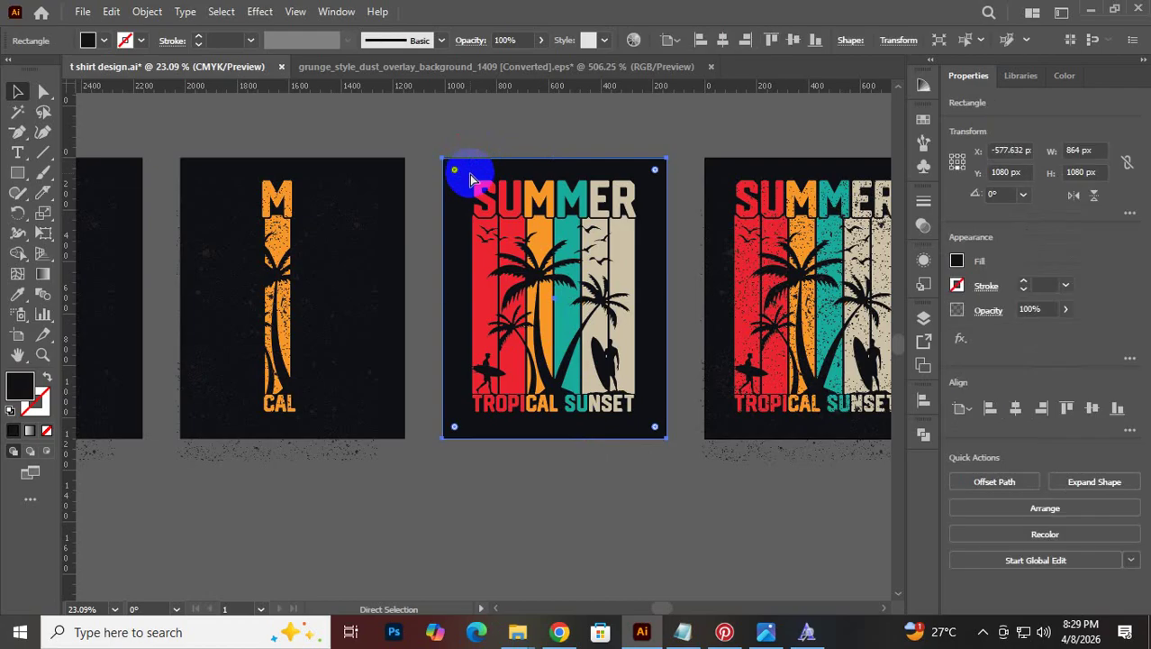
{"action": "key", "text": "Delete"}
{"action": "left_click", "coordinate": [466, 180], "text": "ctrl"}
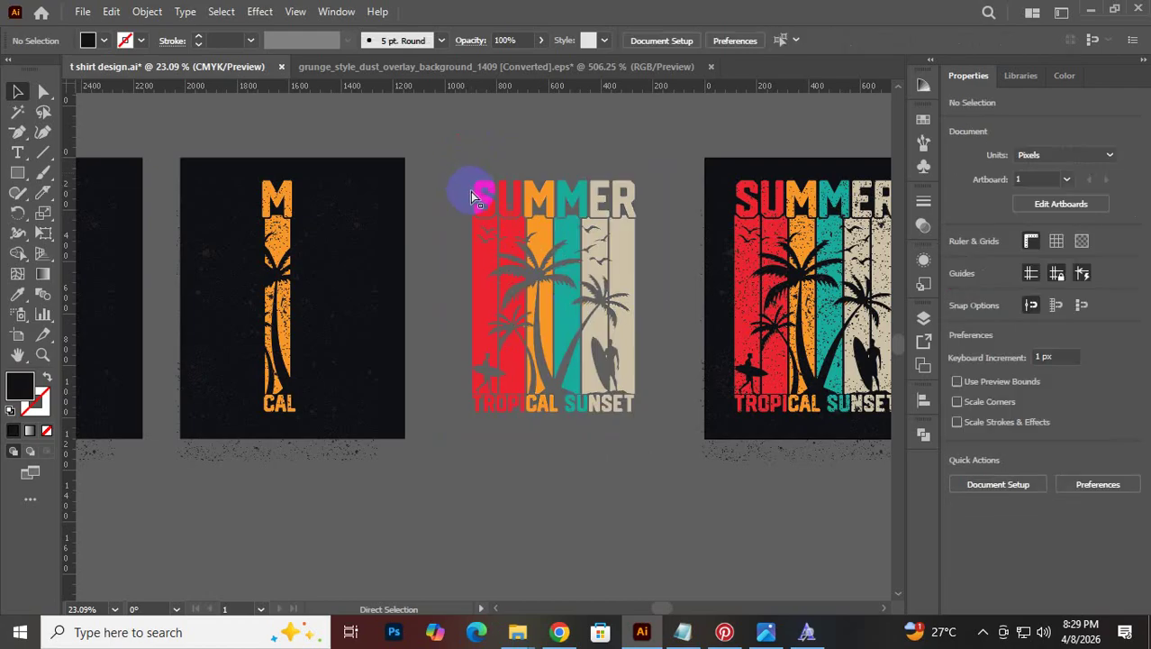
{"action": "left_click_drag", "start_coordinate": [471, 191], "coordinate": [482, 208]}
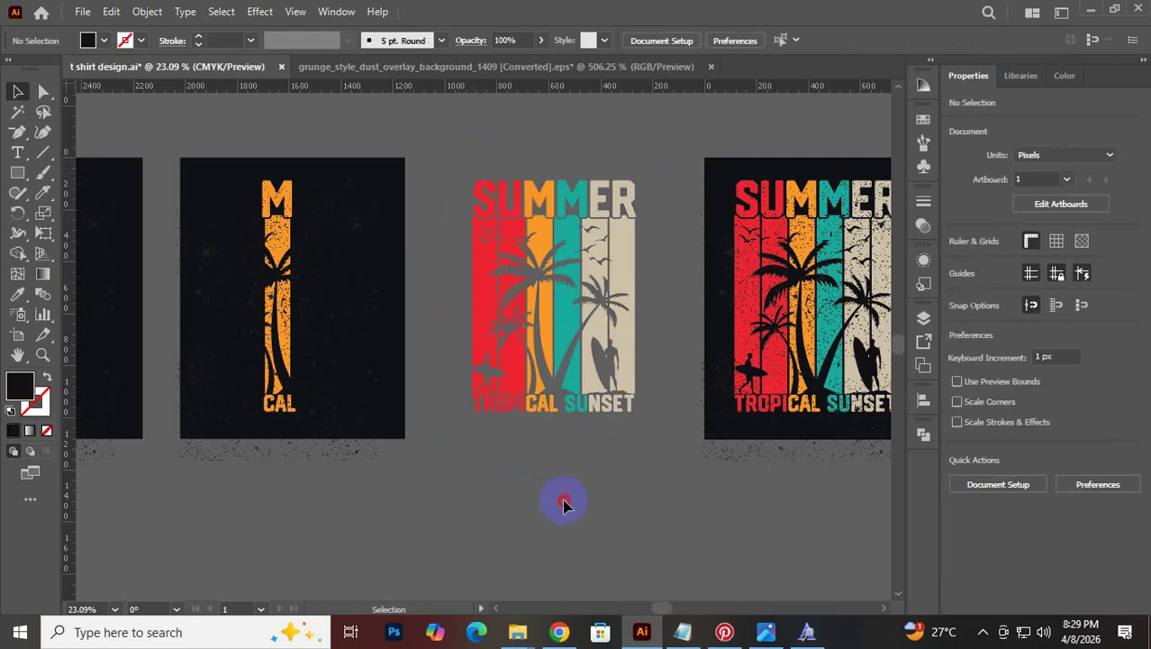
{"action": "key", "text": "ctrl+b"}
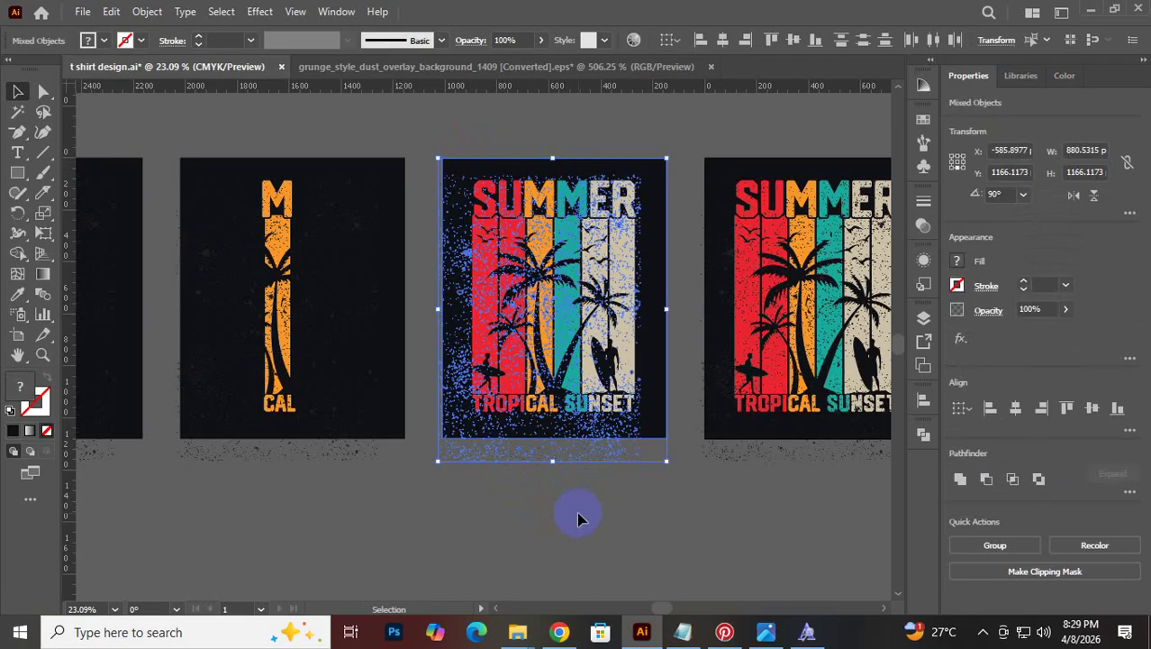
Cut the dust texture from the third copy from the left and lock its black background rectangle
{"action": "left_click_drag", "start_coordinate": [462, 475], "coordinate": [468, 248]}
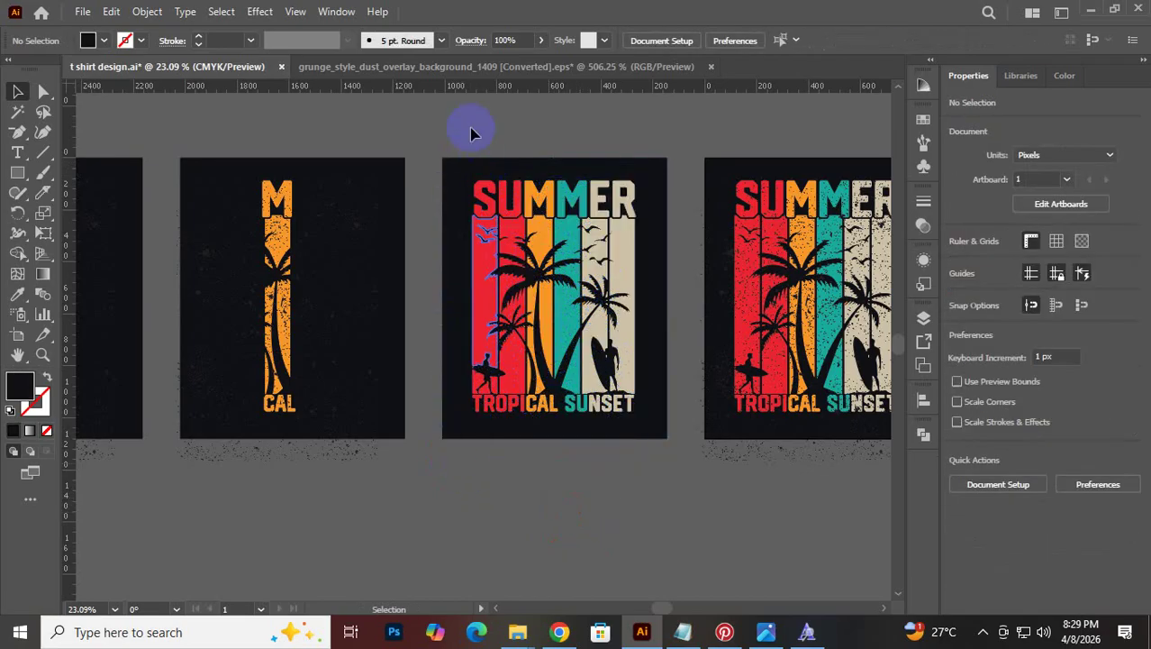
{"action": "left_click", "coordinate": [501, 212]}
{"action": "key", "text": "ctrl+2"}
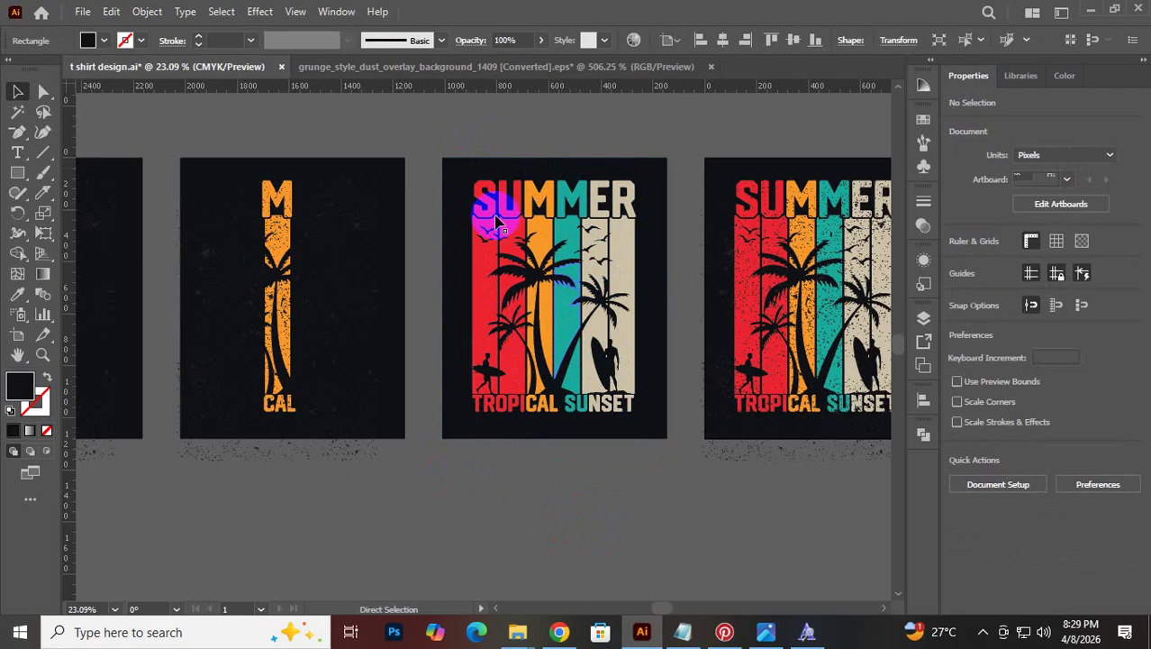
Ungroup the full artwork on the third copy and its SUMMER lettering
{"action": "left_click_drag", "start_coordinate": [470, 169], "coordinate": [504, 397]}
{"action": "left_click", "coordinate": [488, 154]}
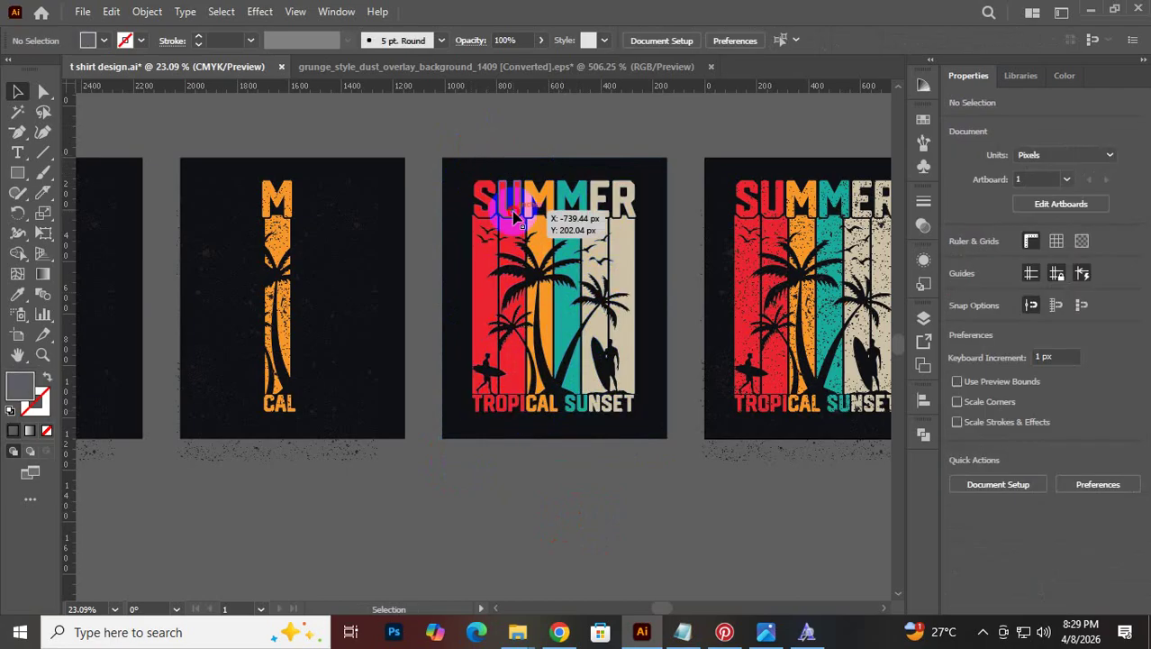
{"action": "right_click", "coordinate": [513, 213]}
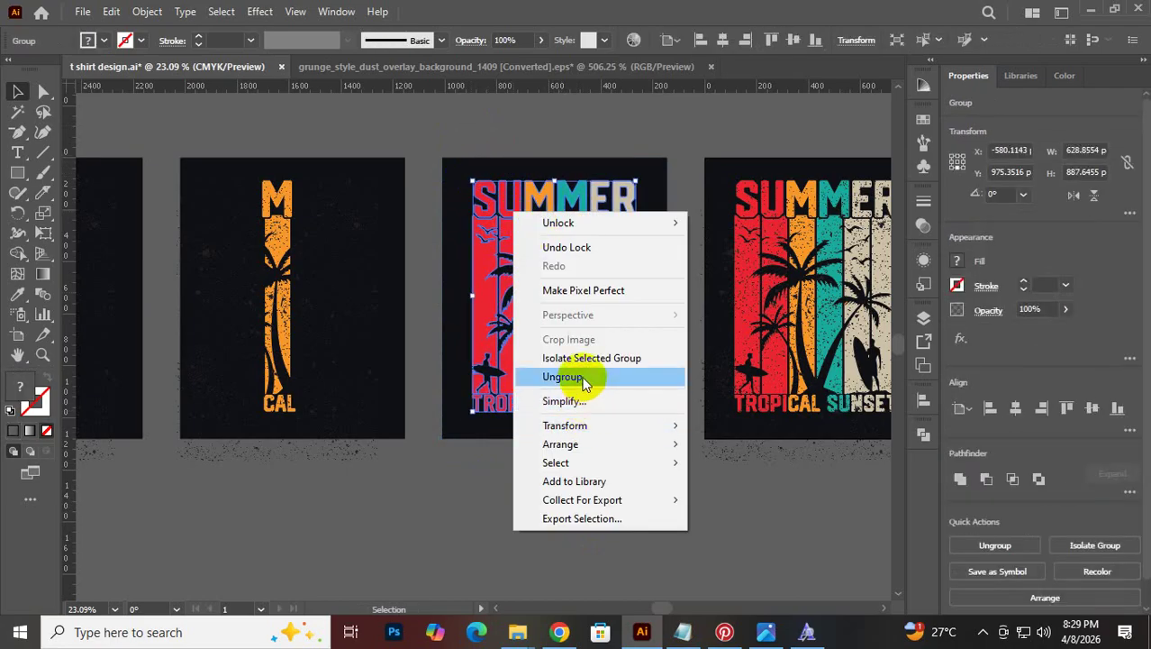
{"action": "left_click", "coordinate": [583, 382]}
{"action": "left_click", "coordinate": [552, 509]}
{"action": "left_click", "coordinate": [509, 213]}
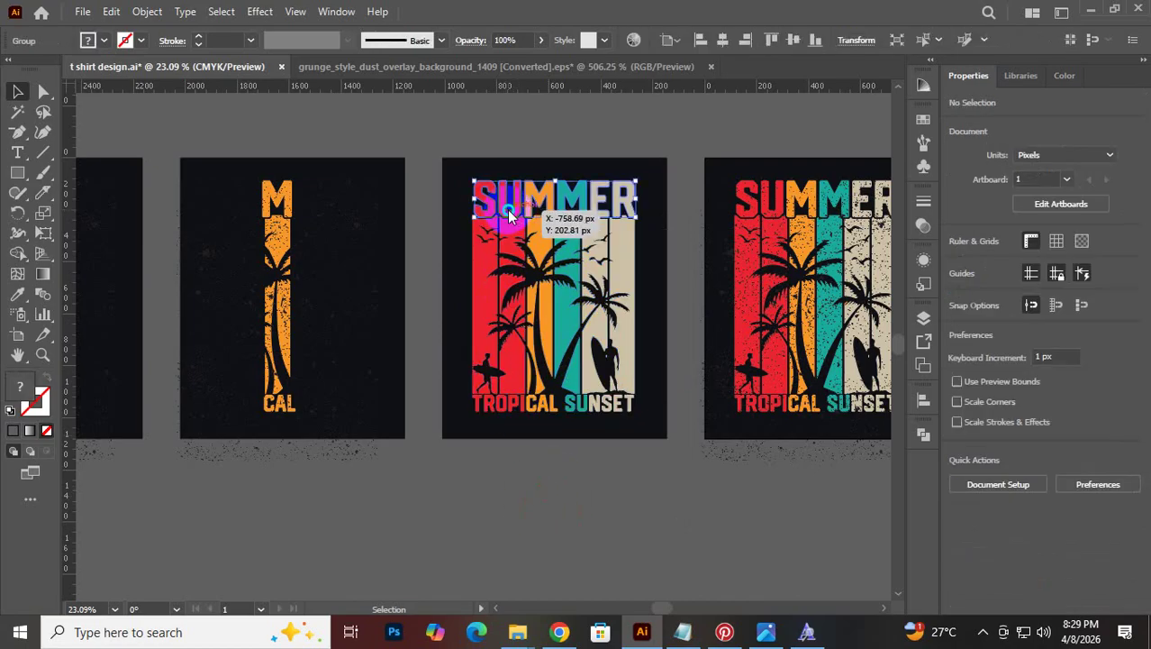
{"action": "right_click", "coordinate": [509, 214]}
{"action": "left_click", "coordinate": [488, 378]}
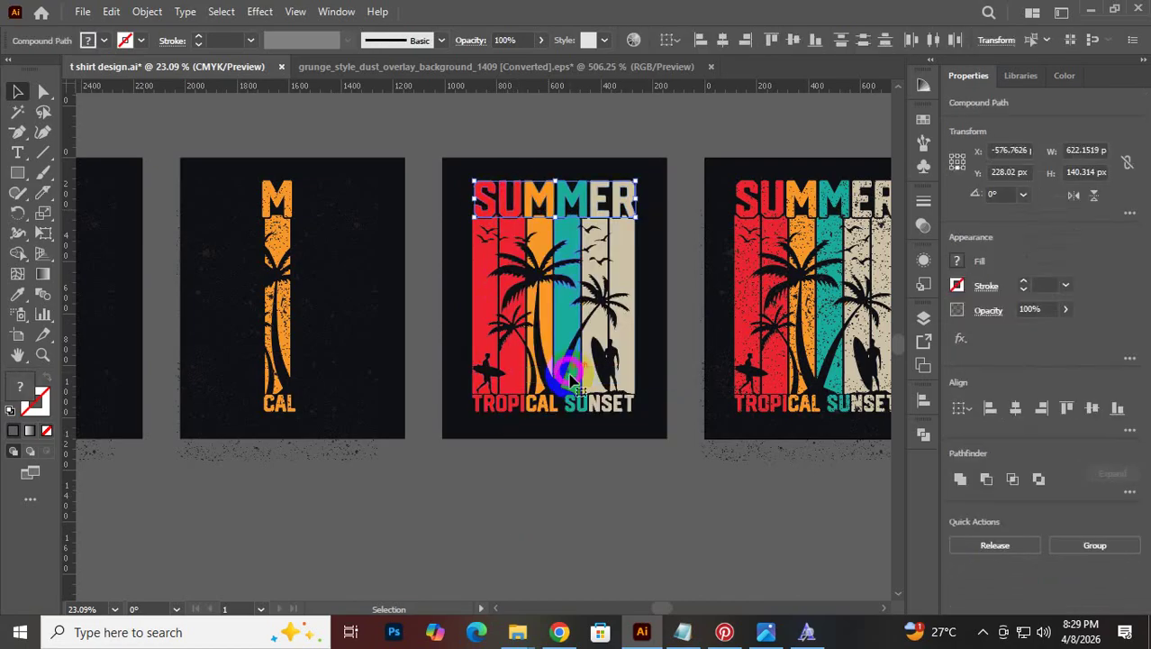
Delete the red, orange and beige parts of the third copy, keeping only the teal
{"action": "left_click", "coordinate": [537, 506]}
{"action": "left_click_drag", "start_coordinate": [465, 160], "coordinate": [555, 421]}
{"action": "key", "text": "Delete"}
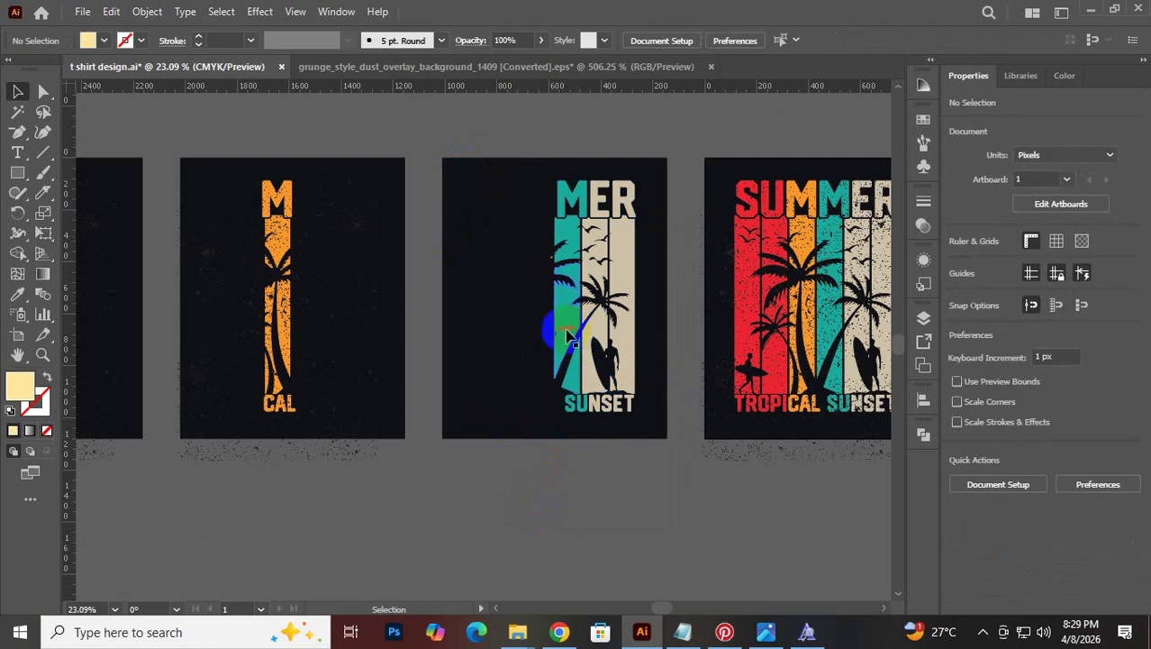
{"action": "left_click_drag", "start_coordinate": [551, 268], "coordinate": [545, 253]}
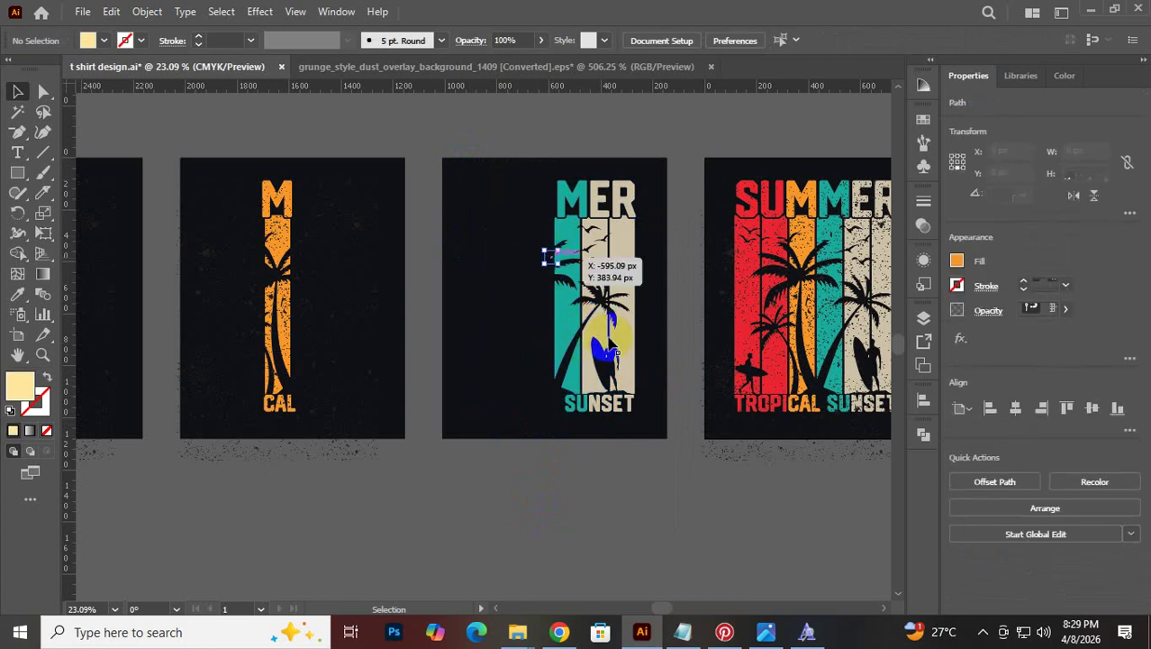
{"action": "left_click", "coordinate": [606, 416]}
{"action": "left_click_drag", "start_coordinate": [603, 169], "coordinate": [647, 436]}
{"action": "key", "text": "Delete"}
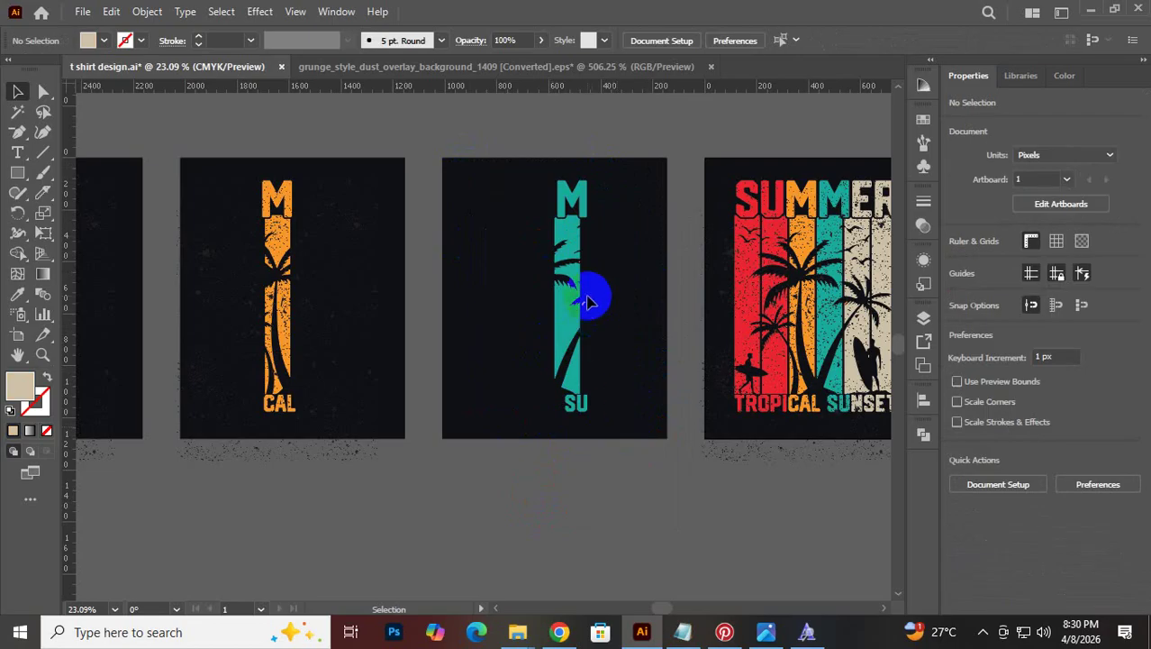
Remove the small leftover fragments of other colours along the edge of the third copy's teal stripe
{"action": "left_click", "coordinate": [588, 245]}
{"action": "left_click", "coordinate": [589, 257]}
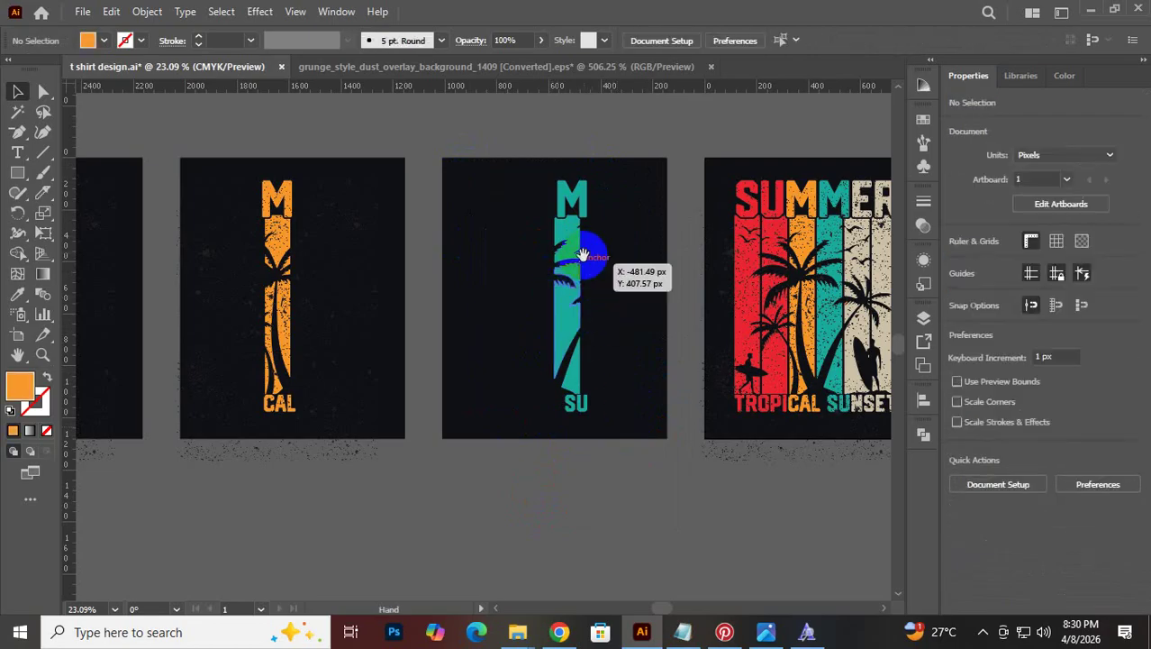
{"action": "scroll", "coordinate": [558, 311], "scroll_direction": "up", "scroll_amount": 3}
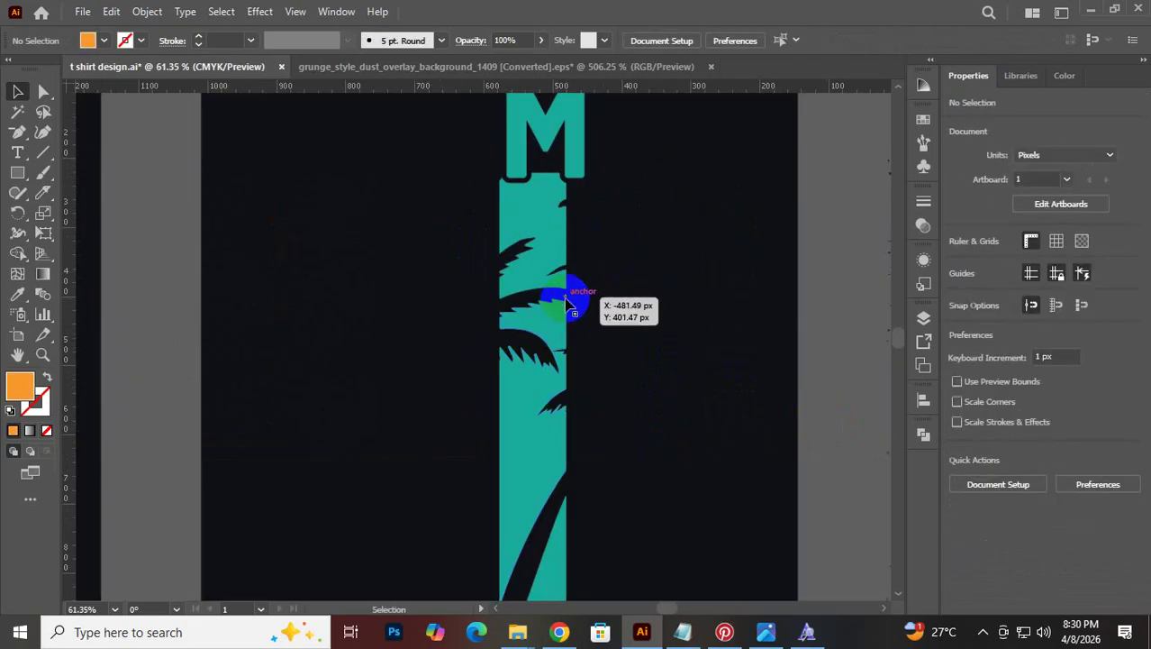
{"action": "left_click", "coordinate": [566, 296]}
{"action": "left_click", "coordinate": [662, 326]}
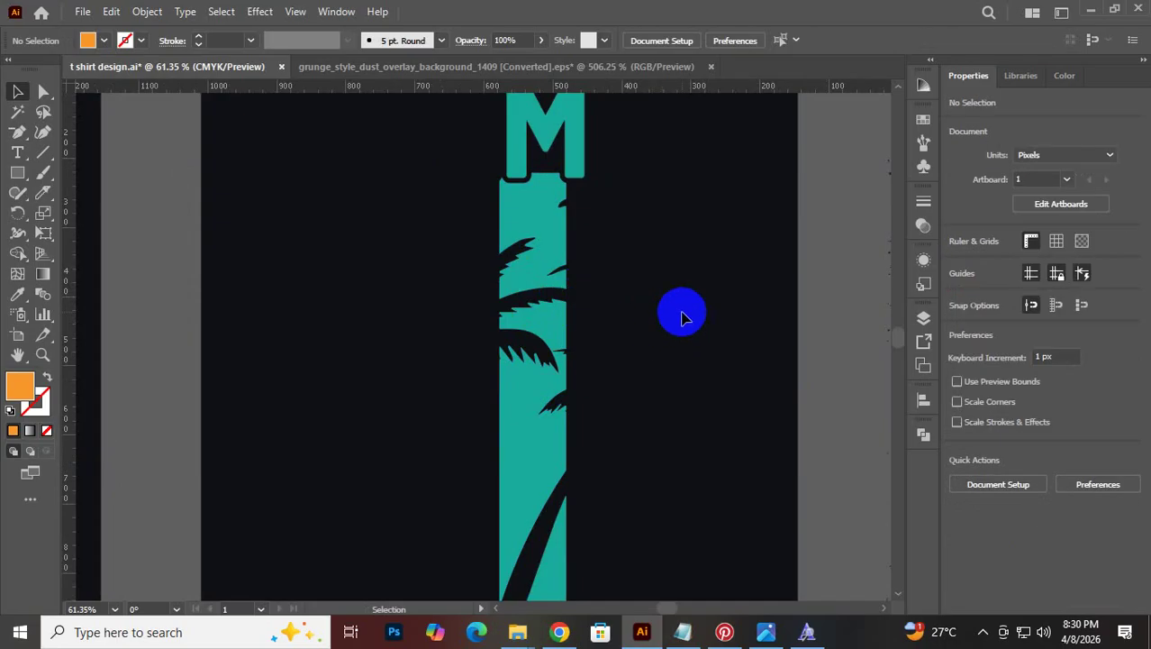
{"action": "scroll", "coordinate": [694, 314], "scroll_direction": "down", "scroll_amount": 3}
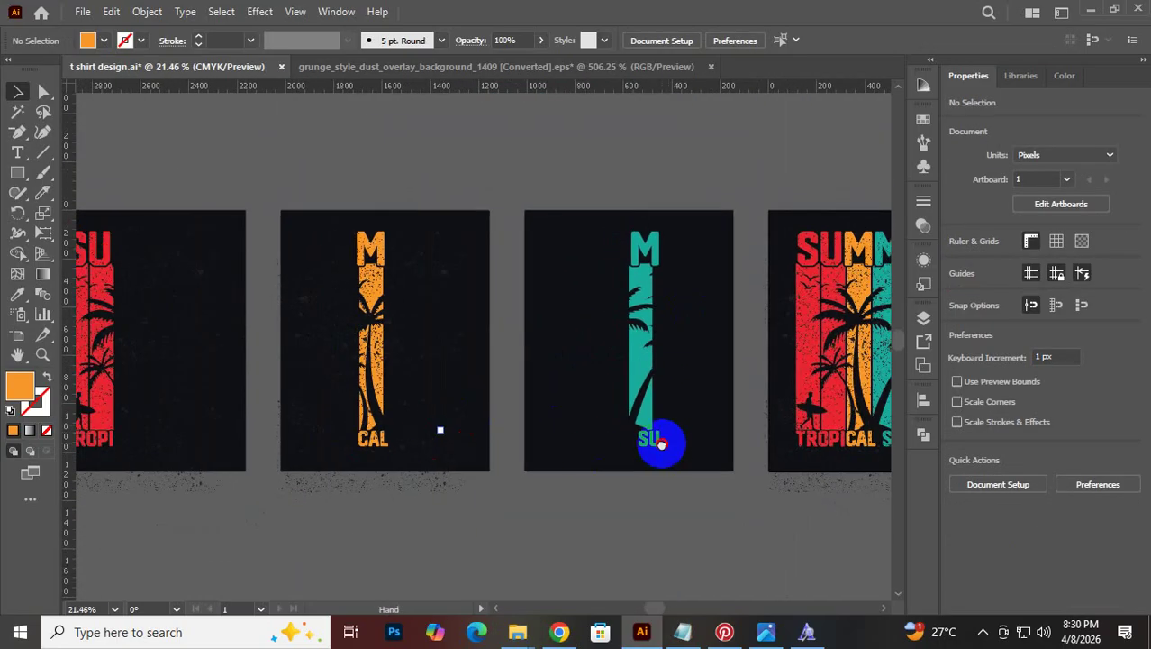
Paste the dust texture back in front of the teal artwork on the third copy
{"action": "left_click_drag", "start_coordinate": [657, 442], "coordinate": [426, 399]}
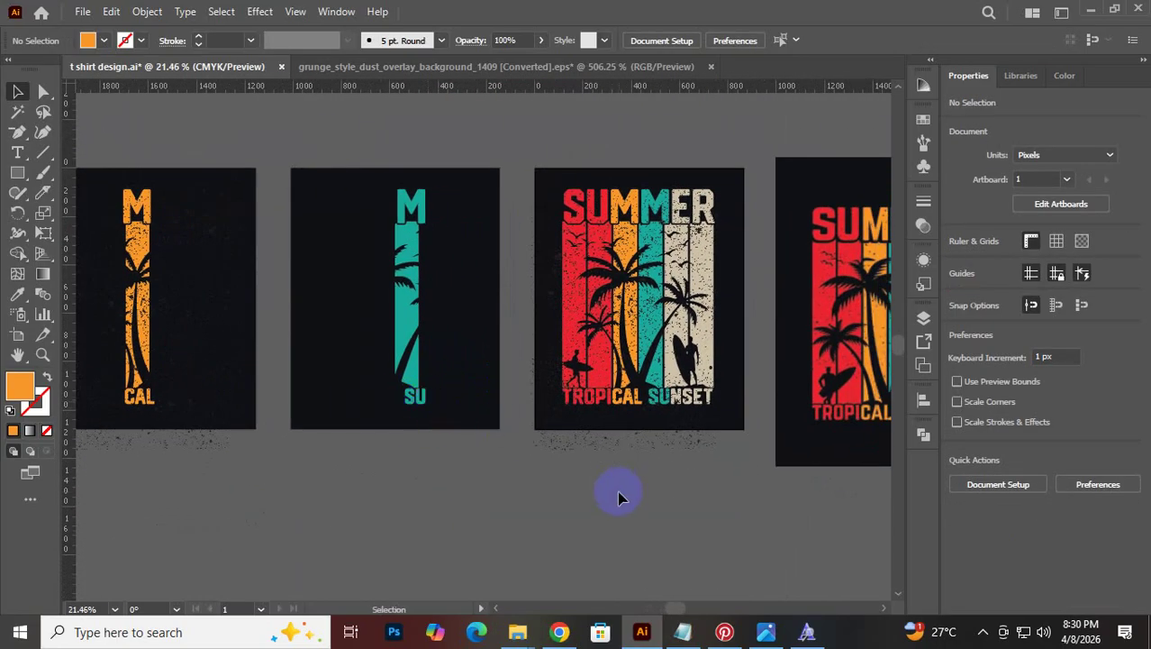
{"action": "key", "text": "alt"}
{"action": "key", "text": "ctrl+alt+3"}
{"action": "left_click", "coordinate": [608, 499]}
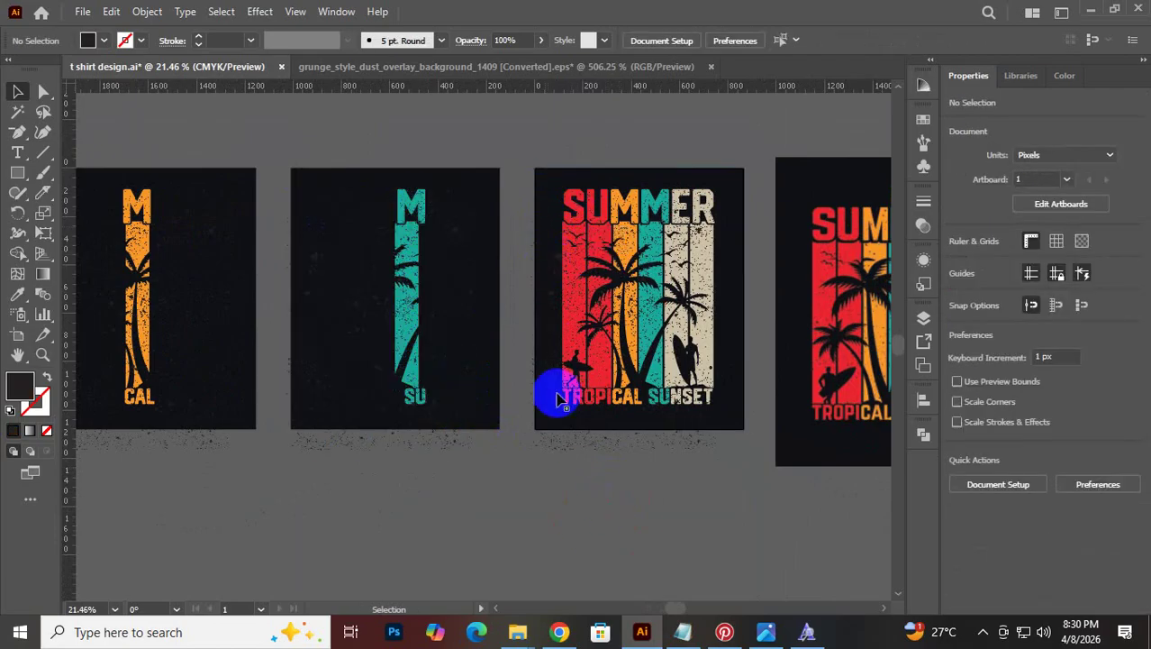
Cut the dust texture from the fourth copy and lock its black background rectangle
{"action": "left_click", "coordinate": [628, 390]}
{"action": "key", "text": "Delete"}
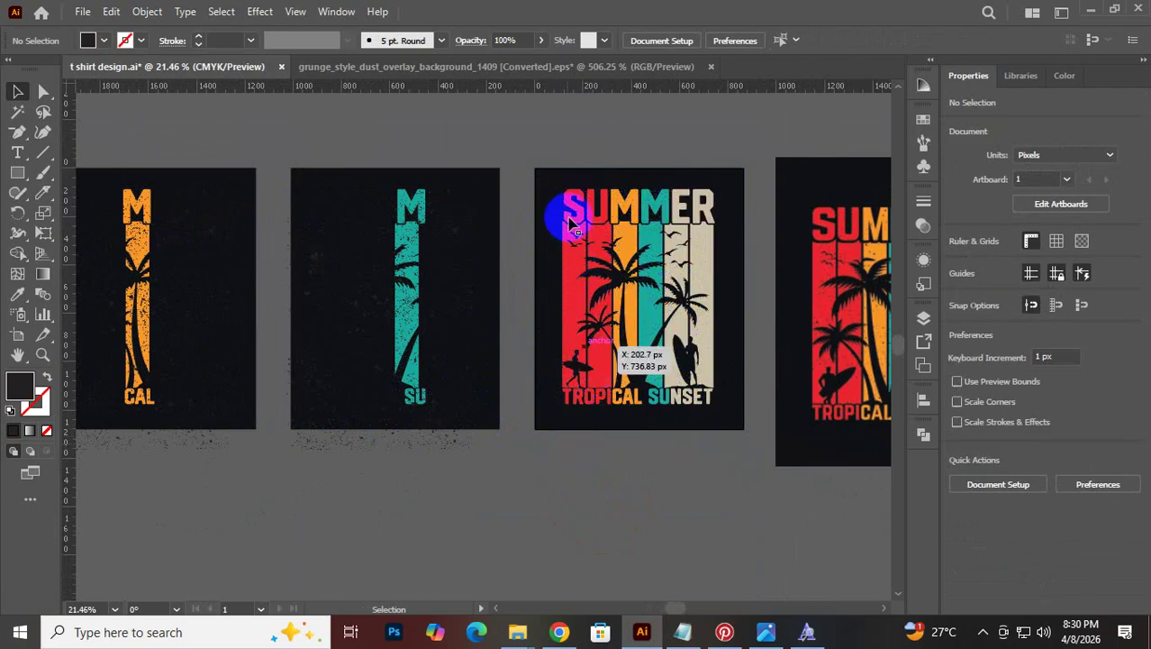
{"action": "left_click", "coordinate": [558, 175]}
{"action": "left_click_drag", "start_coordinate": [551, 175], "coordinate": [657, 427]}
{"action": "left_click", "coordinate": [670, 485]}
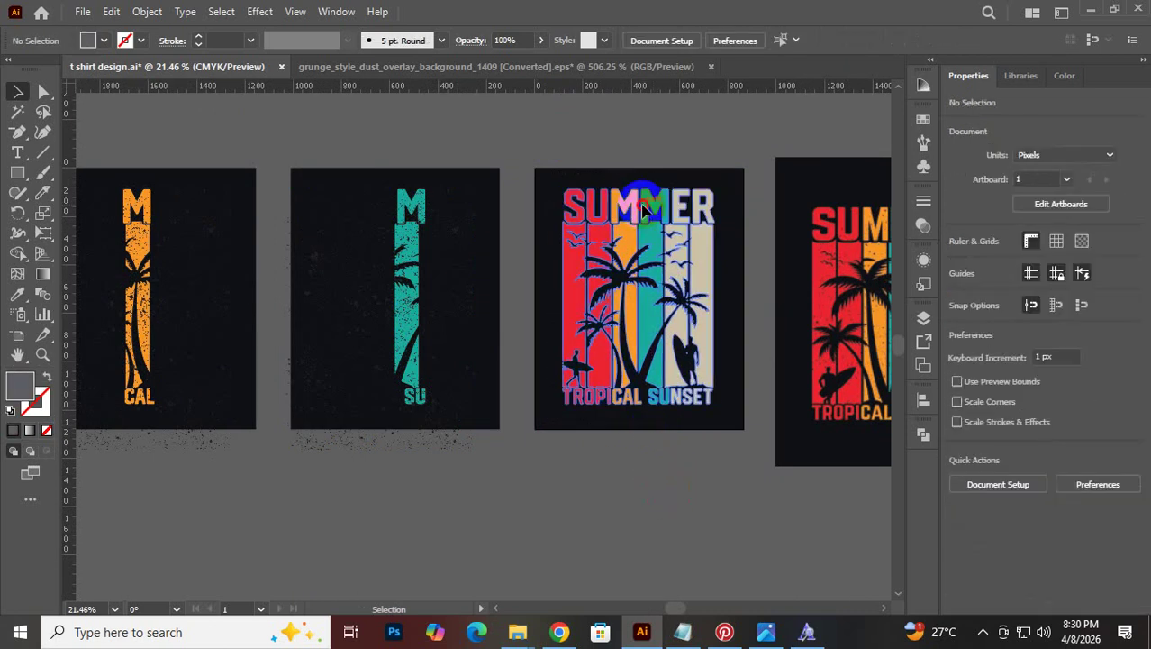
Ungroup the full artwork on the fourth copy and its SUMMER lettering
{"action": "right_click", "coordinate": [645, 208]}
{"action": "left_click", "coordinate": [721, 370]}
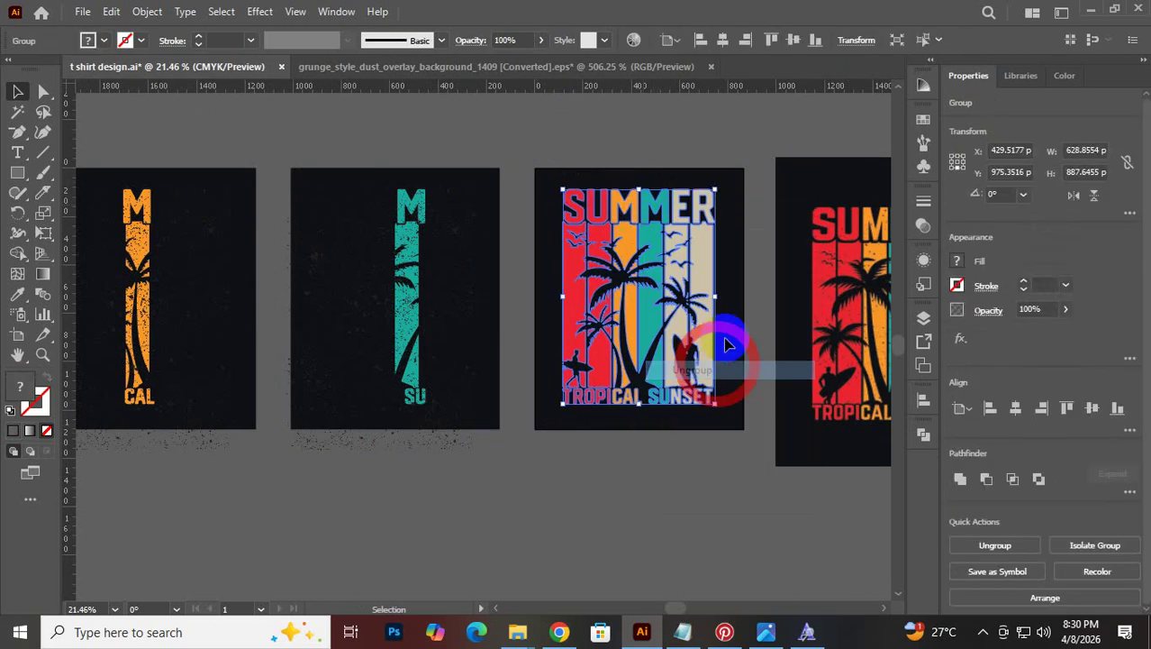
{"action": "left_click", "coordinate": [714, 147]}
{"action": "right_click", "coordinate": [678, 219]}
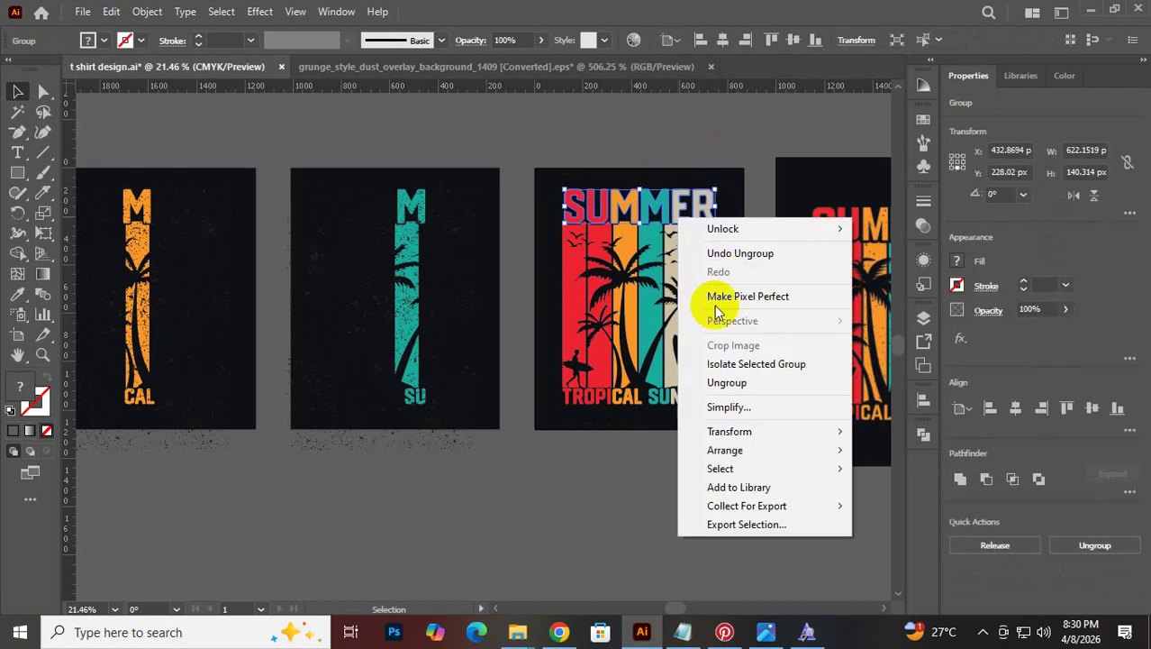
{"action": "left_click", "coordinate": [738, 381]}
Delete the red, orange and teal parts of the fourth copy, including the teal letter S of SUNSET, keeping the beige
{"action": "left_click", "coordinate": [538, 151]}
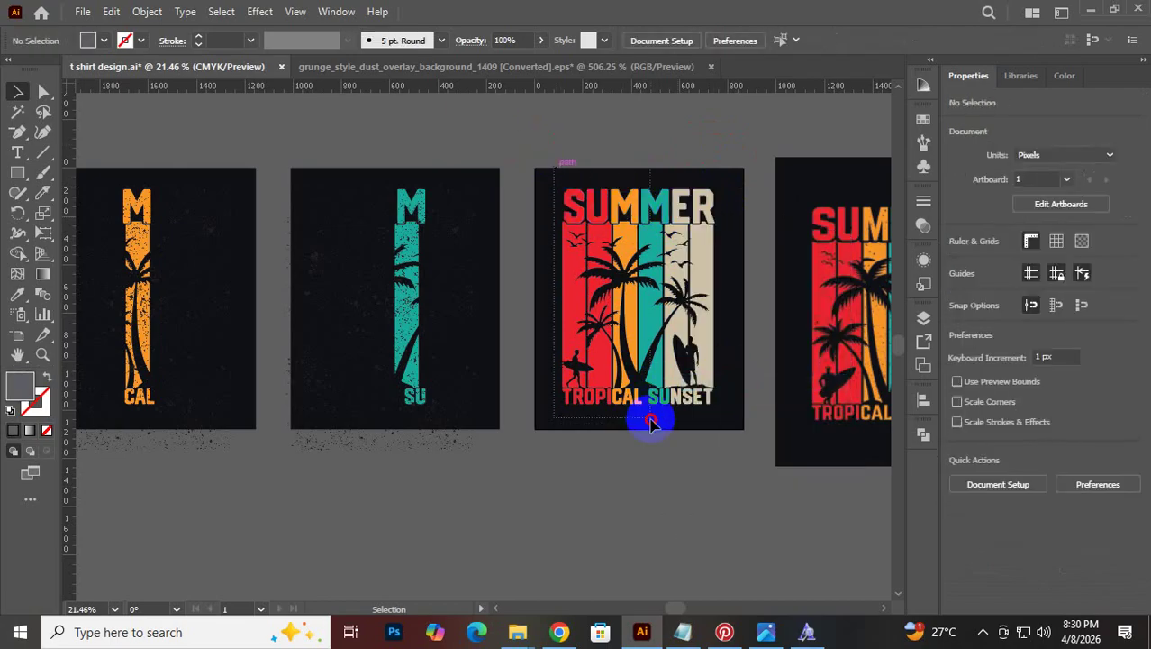
{"action": "left_click", "coordinate": [647, 424]}
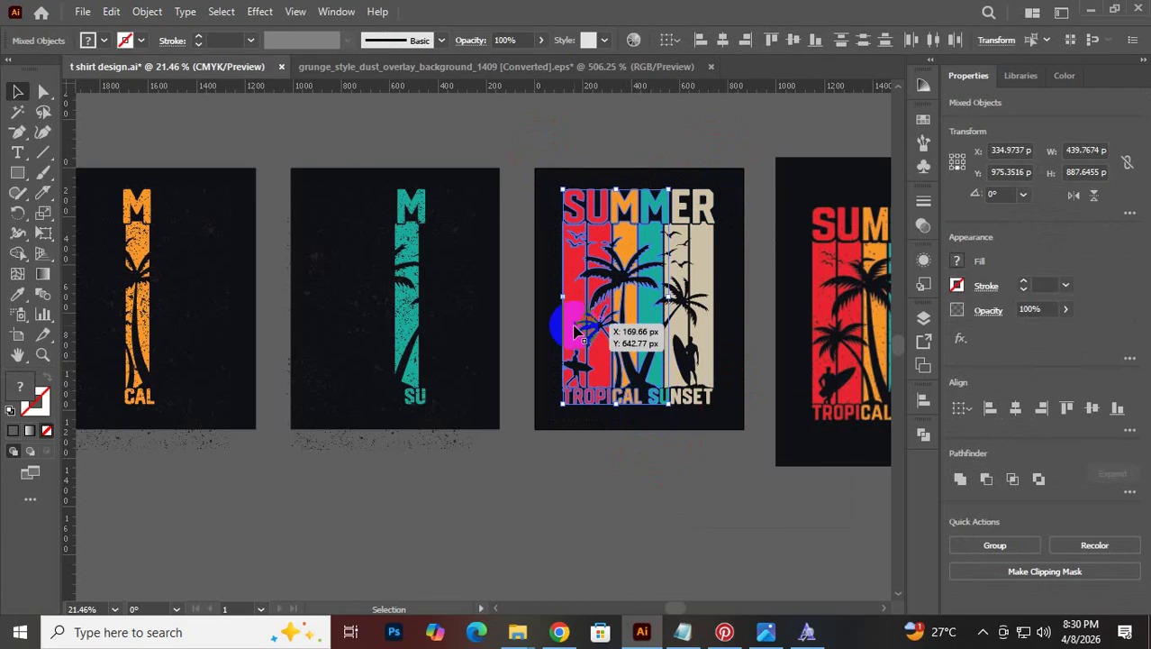
{"action": "key", "text": "Delete"}
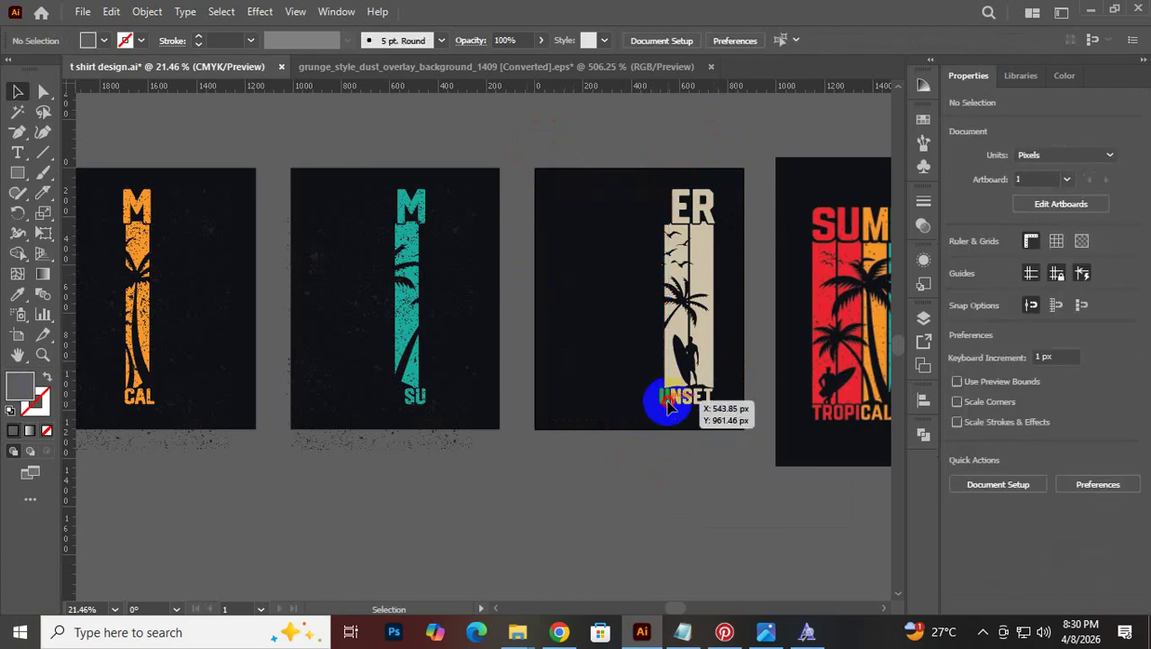
{"action": "left_click", "coordinate": [671, 406]}
{"action": "key", "text": "Delete"}
{"action": "left_click", "coordinate": [682, 478]}
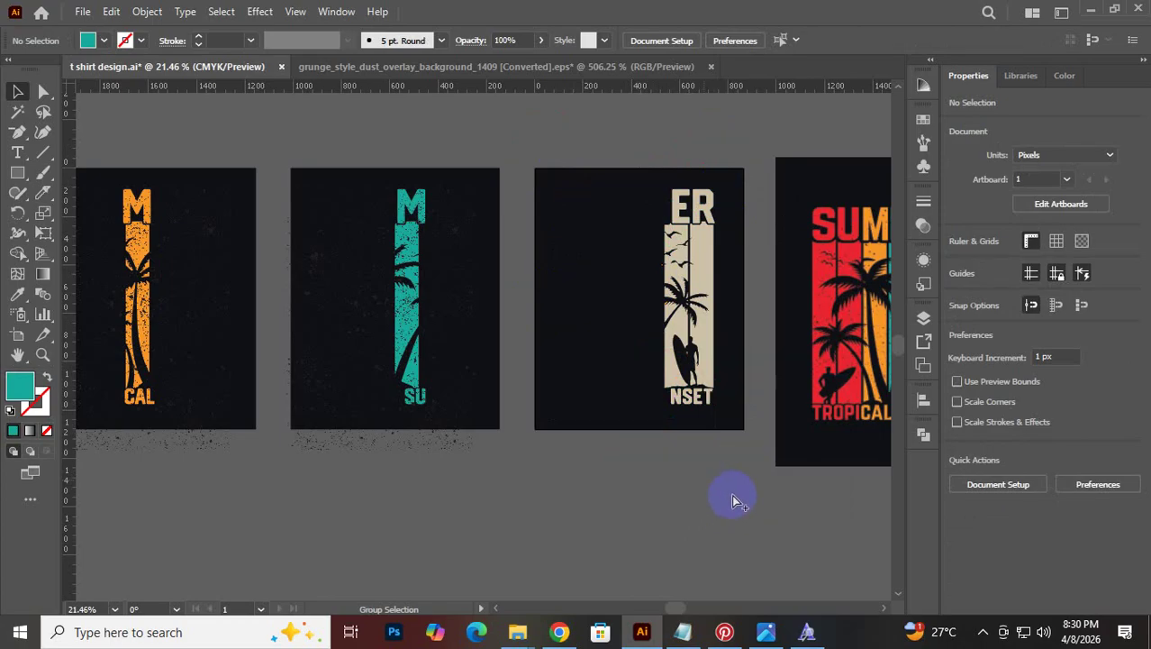
Paste the dust texture back in front of the fourth copy and delete the stray orange fragment beside the beige stripe
{"action": "key", "text": "ctrl+f"}
{"action": "left_click", "coordinate": [732, 496]}
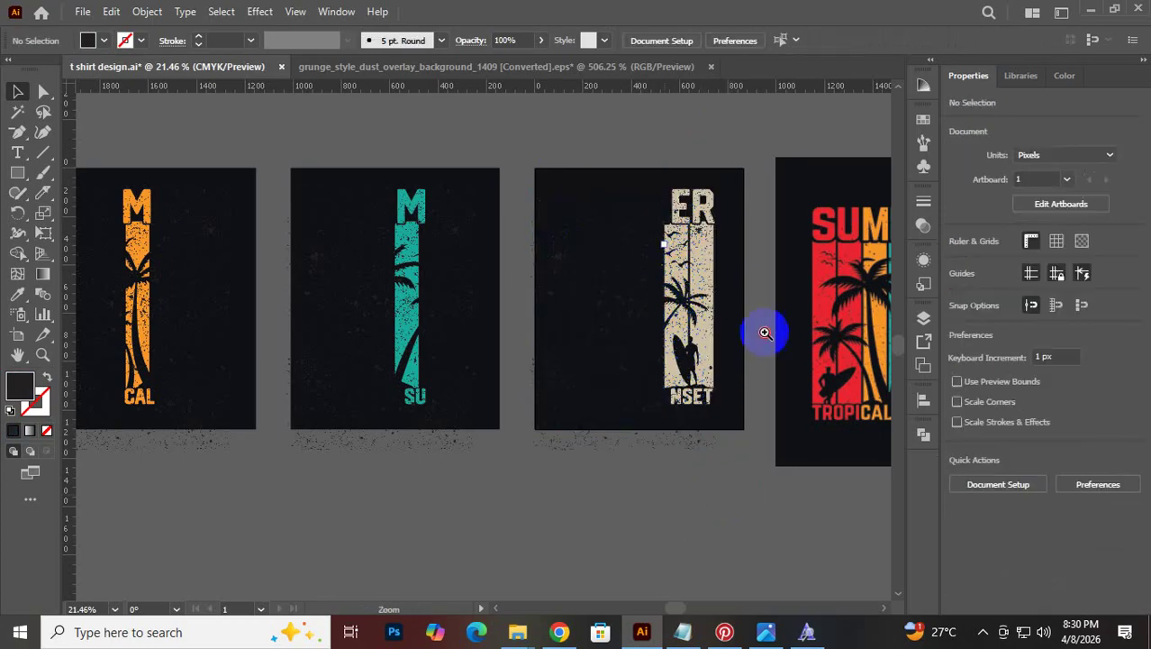
{"action": "scroll", "coordinate": [757, 330], "scroll_direction": "up", "scroll_amount": 5}
{"action": "left_click", "coordinate": [657, 295]}
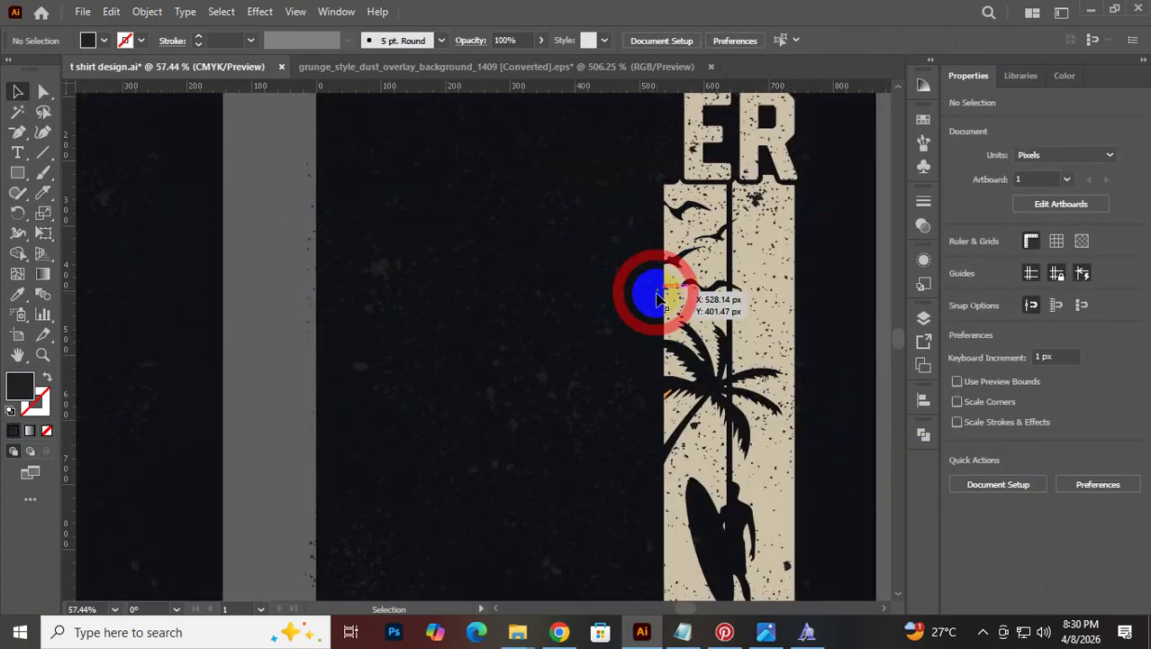
{"action": "left_click", "coordinate": [748, 320]}
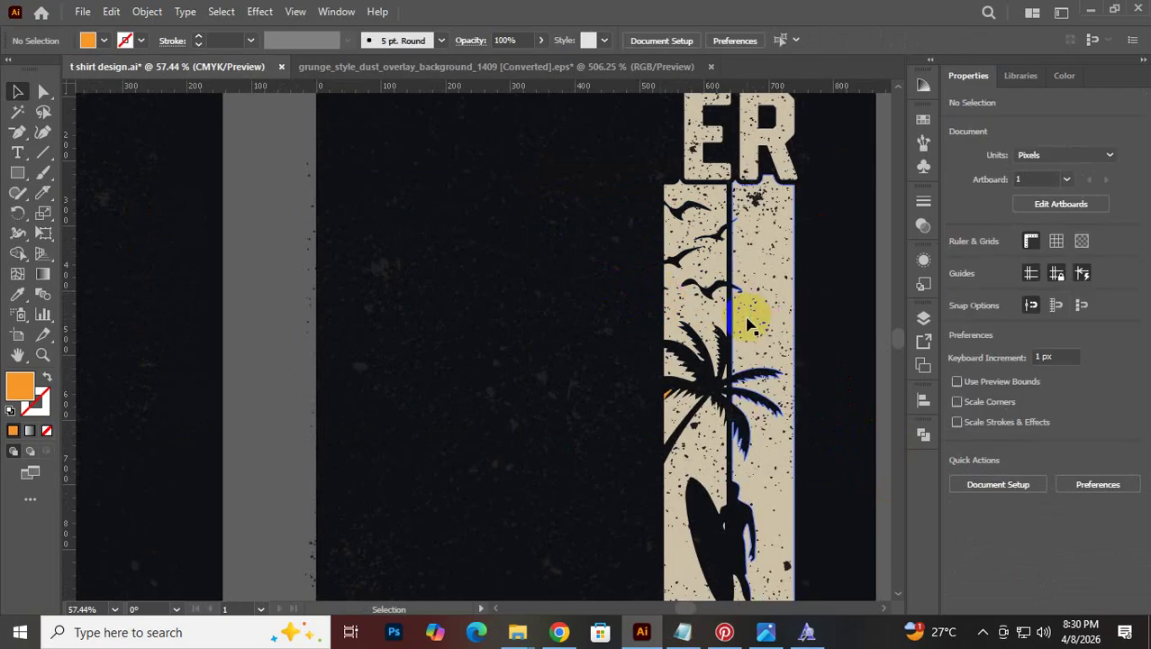
Move the reference design and T-shirt mockup image below the row of colour-separated copies
{"action": "scroll", "coordinate": [561, 330], "scroll_direction": "down", "scroll_amount": 6}
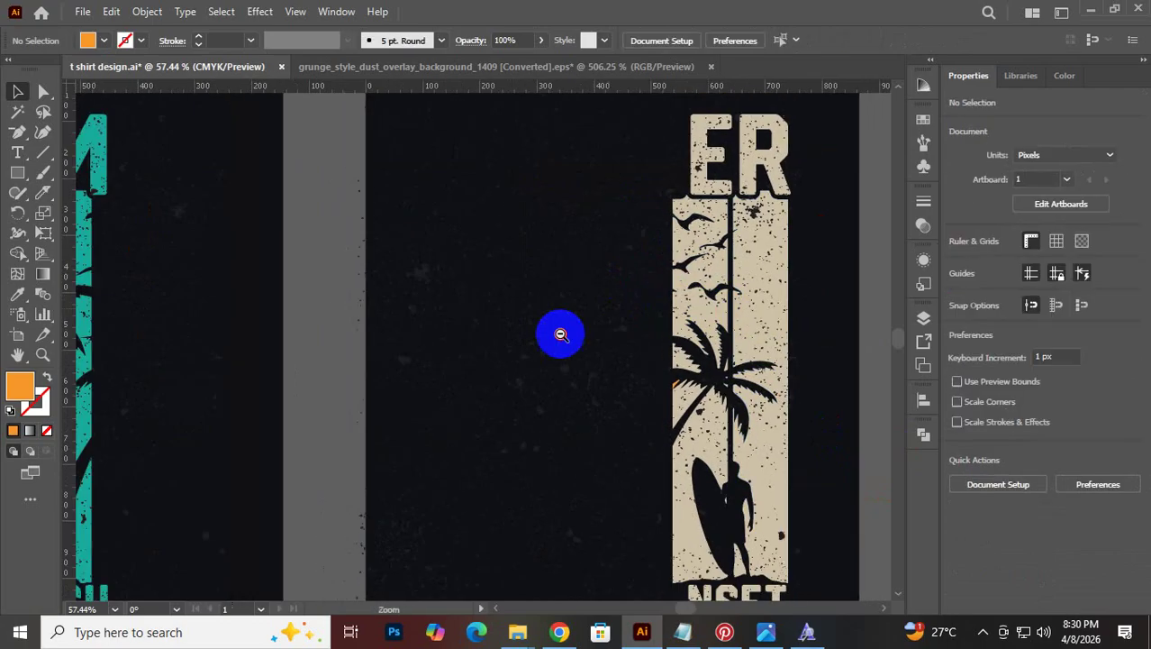
{"action": "scroll", "coordinate": [545, 456], "scroll_direction": "down", "scroll_amount": 3}
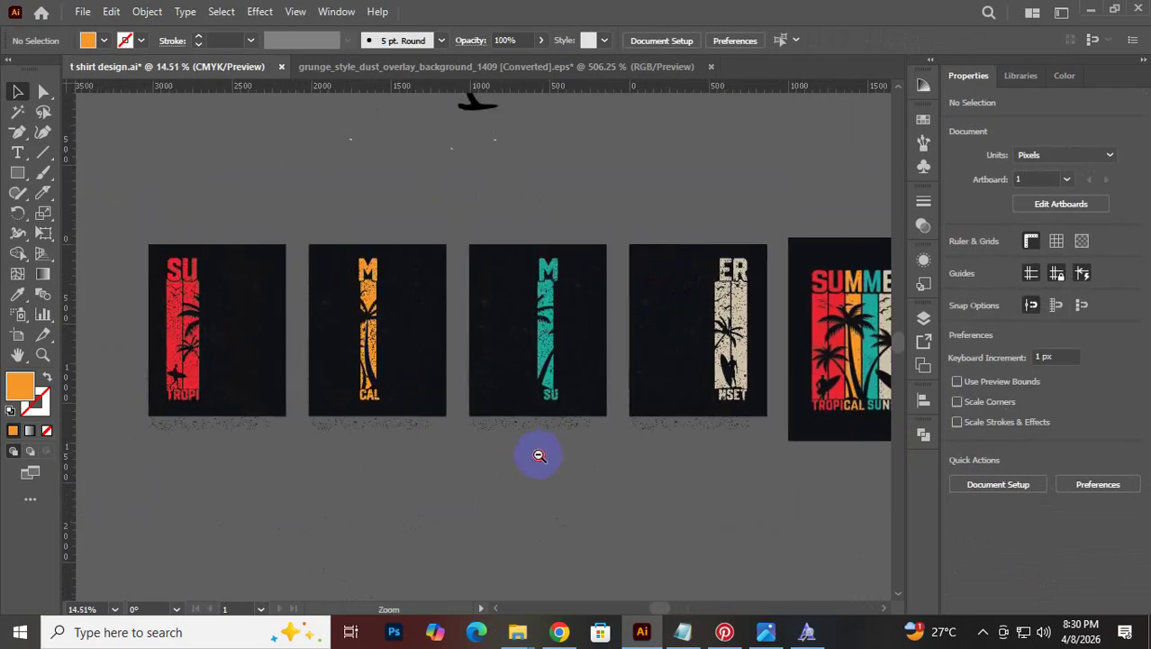
{"action": "left_click_drag", "start_coordinate": [510, 457], "coordinate": [386, 404]}
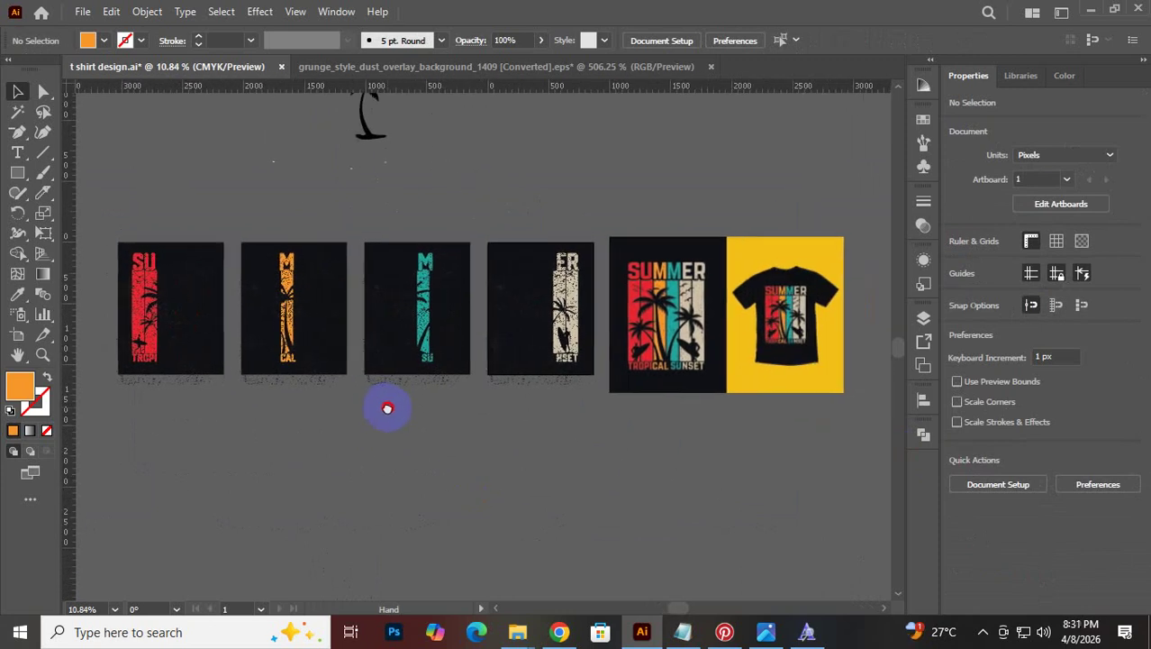
{"action": "left_click", "coordinate": [662, 305]}
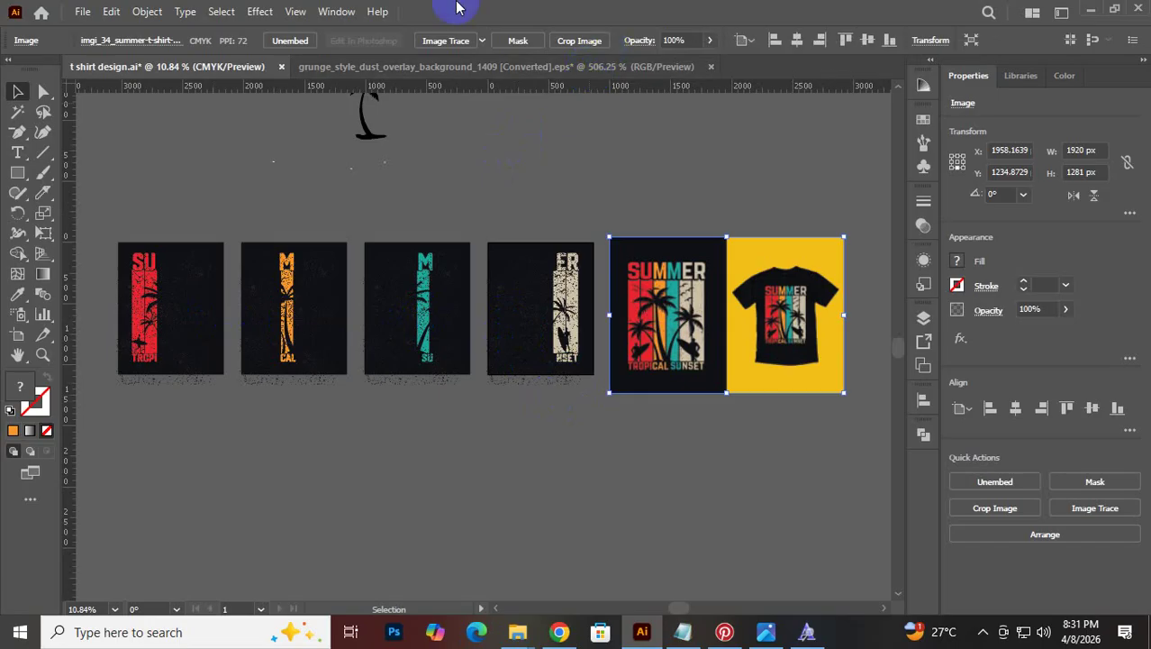
{"action": "left_click", "coordinate": [491, 216]}
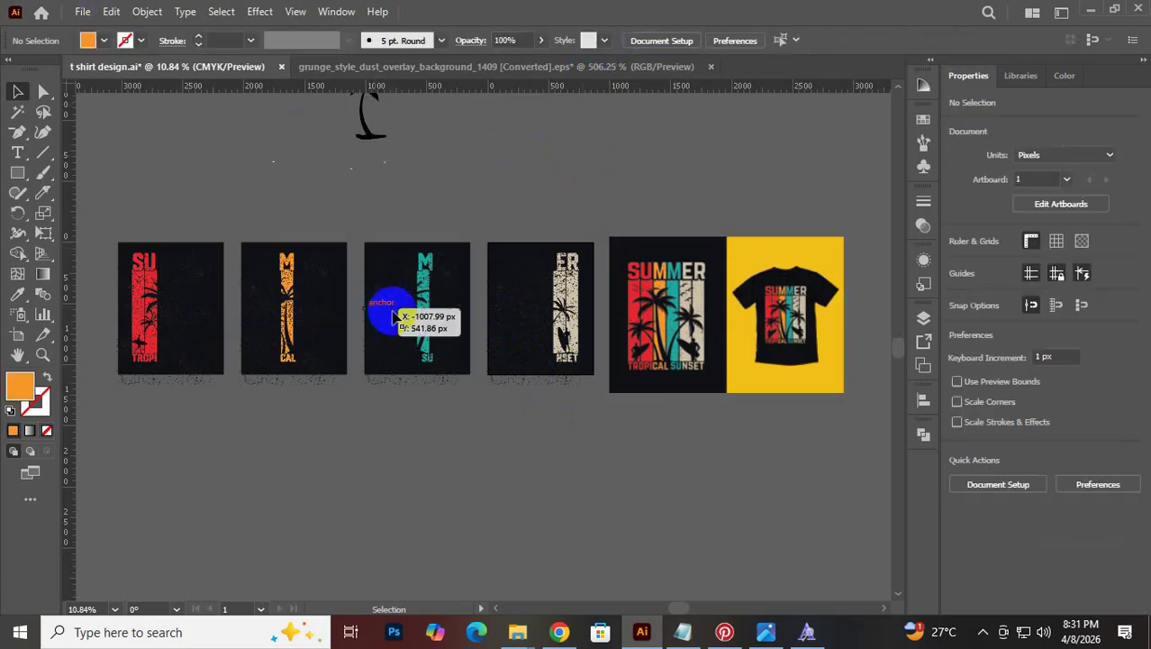
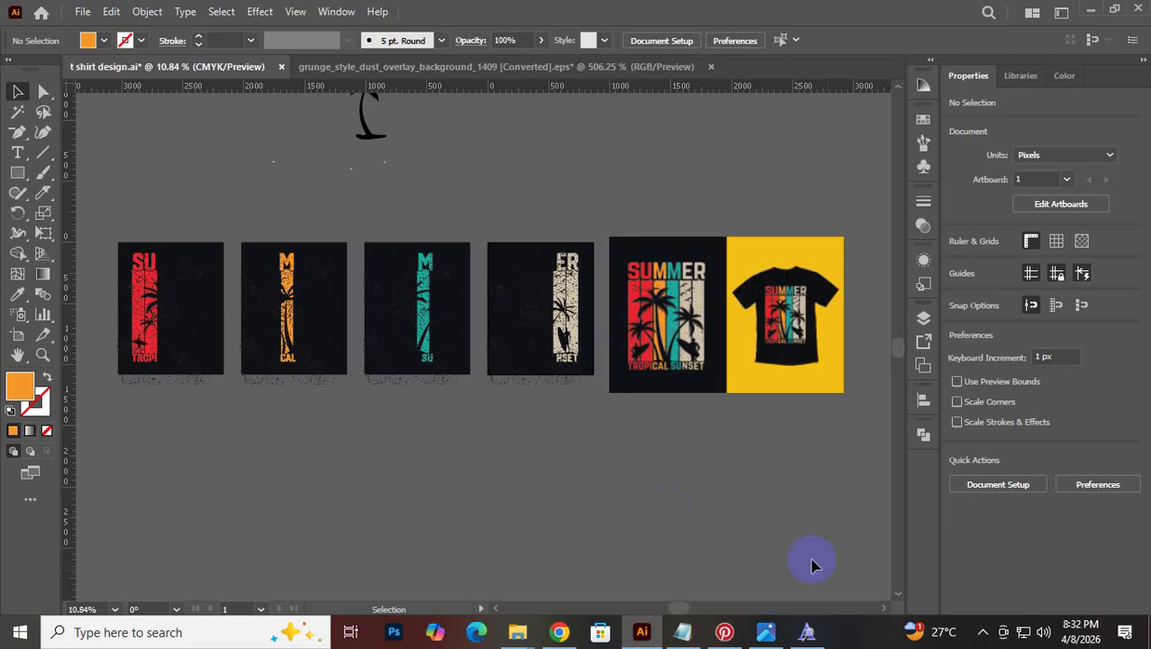
{"action": "left_click", "coordinate": [780, 395]}
{"action": "left_click_drag", "start_coordinate": [780, 395], "coordinate": [764, 572]}
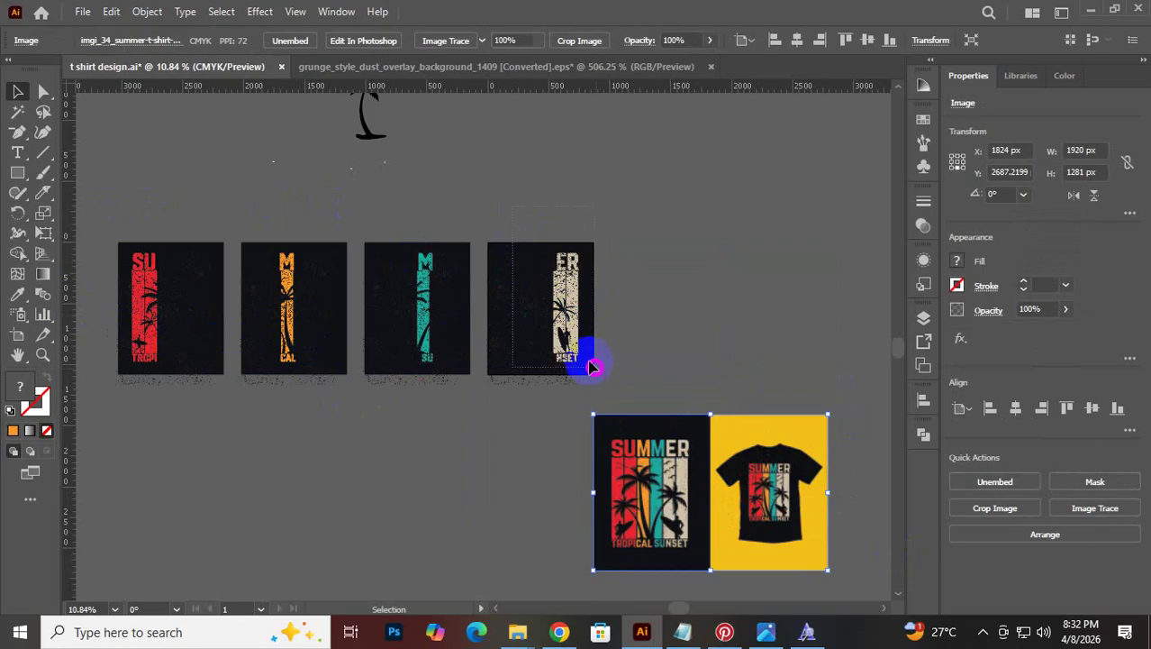
Unlock all the locked black background rectangles of the four copies
{"action": "left_click_drag", "start_coordinate": [558, 286], "coordinate": [628, 306]}
{"action": "key", "text": "ctrl+z"}
{"action": "left_click", "coordinate": [655, 226]}
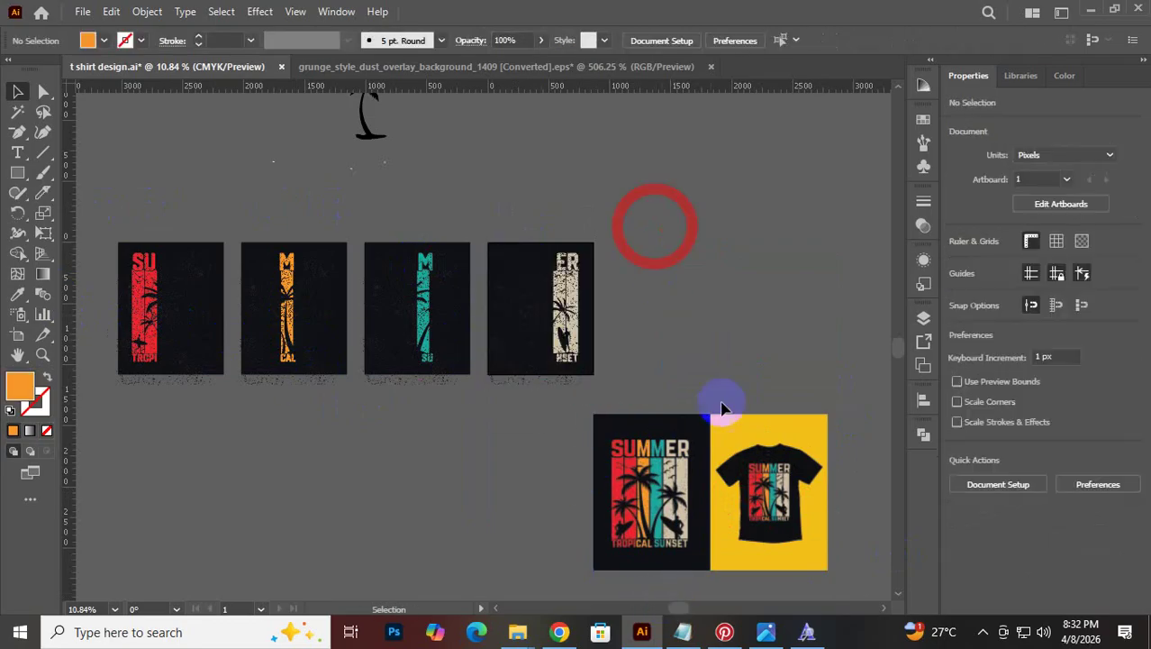
{"action": "key", "text": "ctrl+alt+2"}
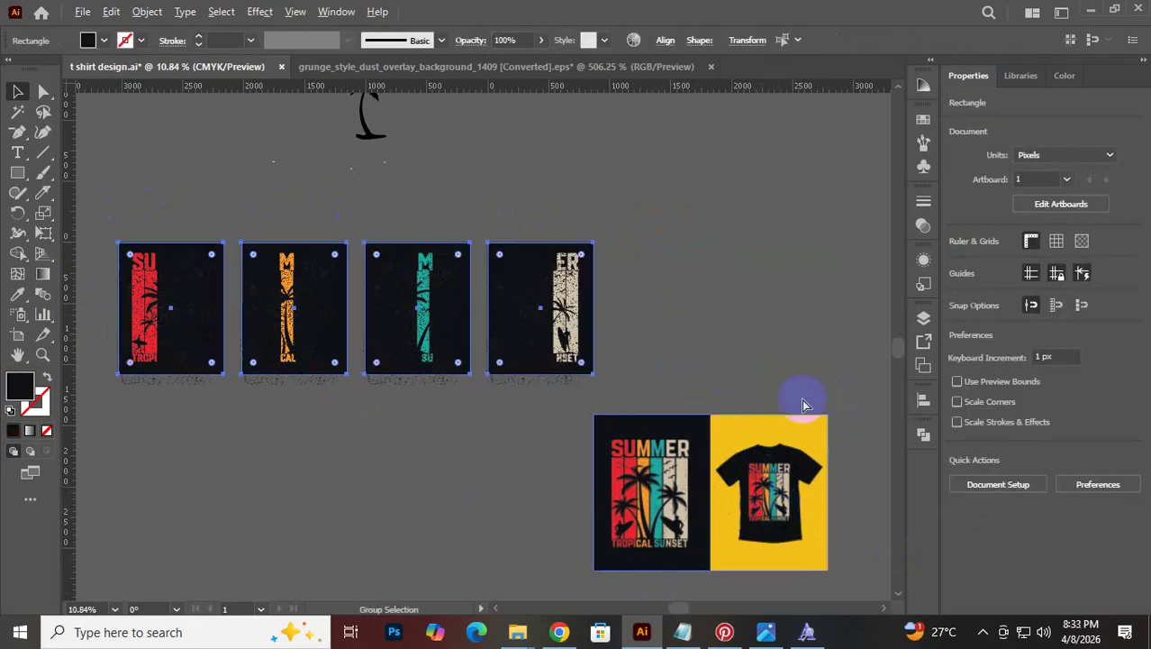
{"action": "left_click", "coordinate": [733, 234]}
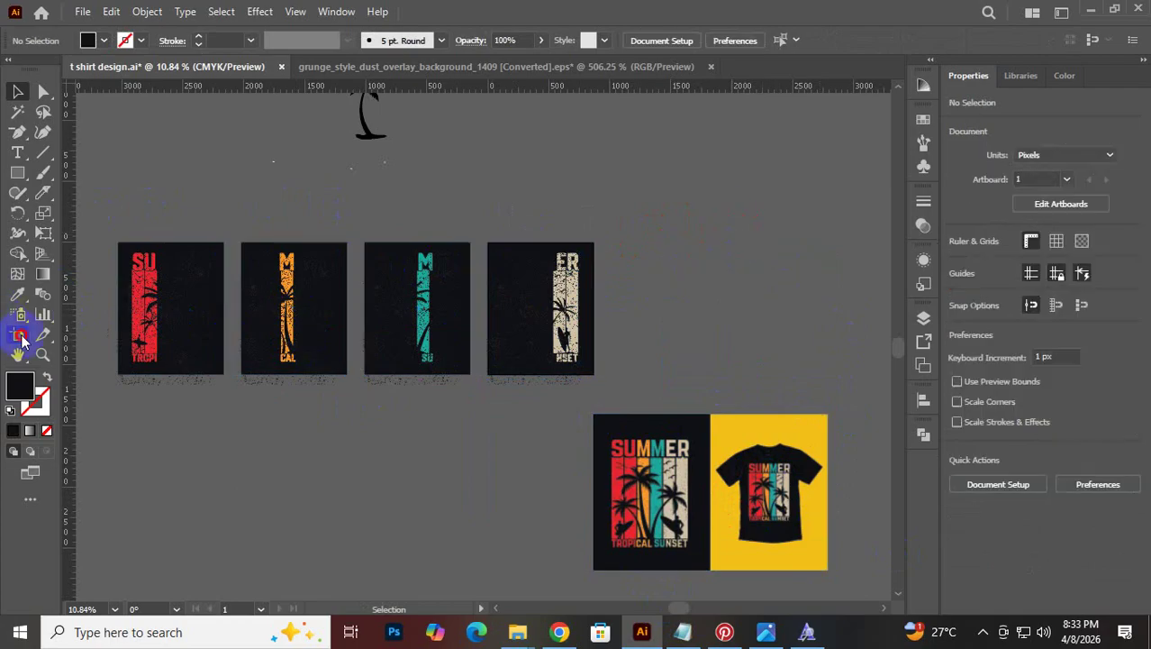
Try duplicating the artboard with its beige artwork and drawing a small extra artboard, and delete both extra artboards
{"action": "left_click", "coordinate": [21, 339]}
{"action": "mouse_move", "coordinate": [529, 315]}
{"action": "left_mouse_down"}
{"action": "mouse_move", "coordinate": [676, 328]}
{"action": "mouse_move", "coordinate": [731, 320]}
{"action": "left_mouse_up"}
{"action": "left_click_drag", "start_coordinate": [800, 288], "coordinate": [808, 296]}
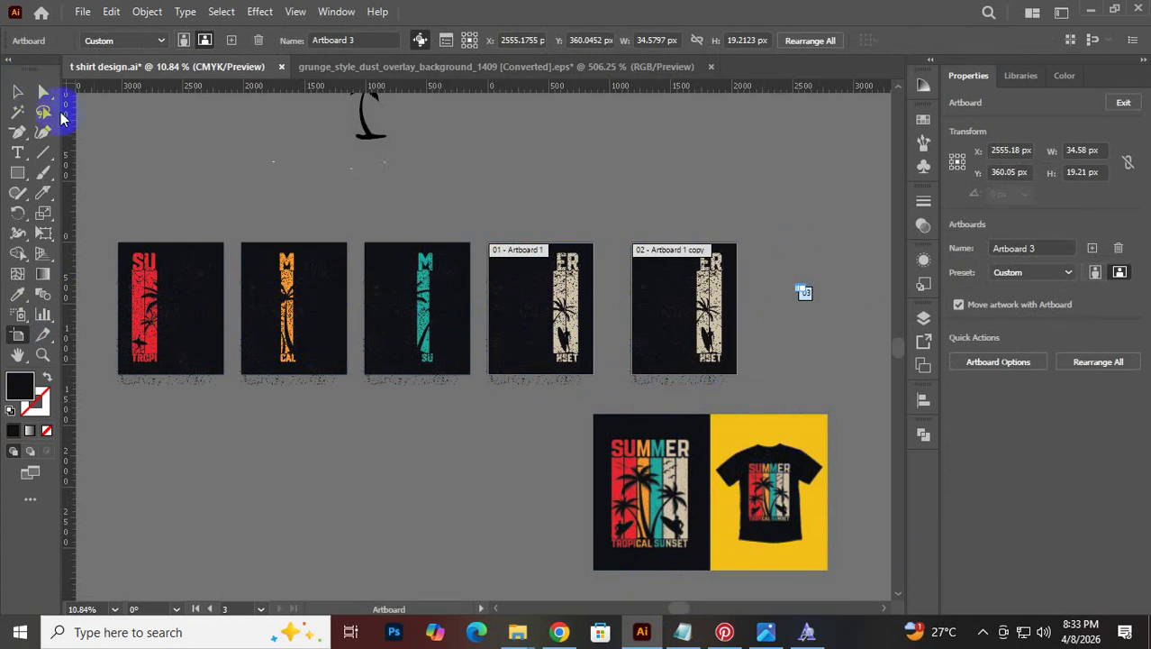
{"action": "key", "text": "Delete"}
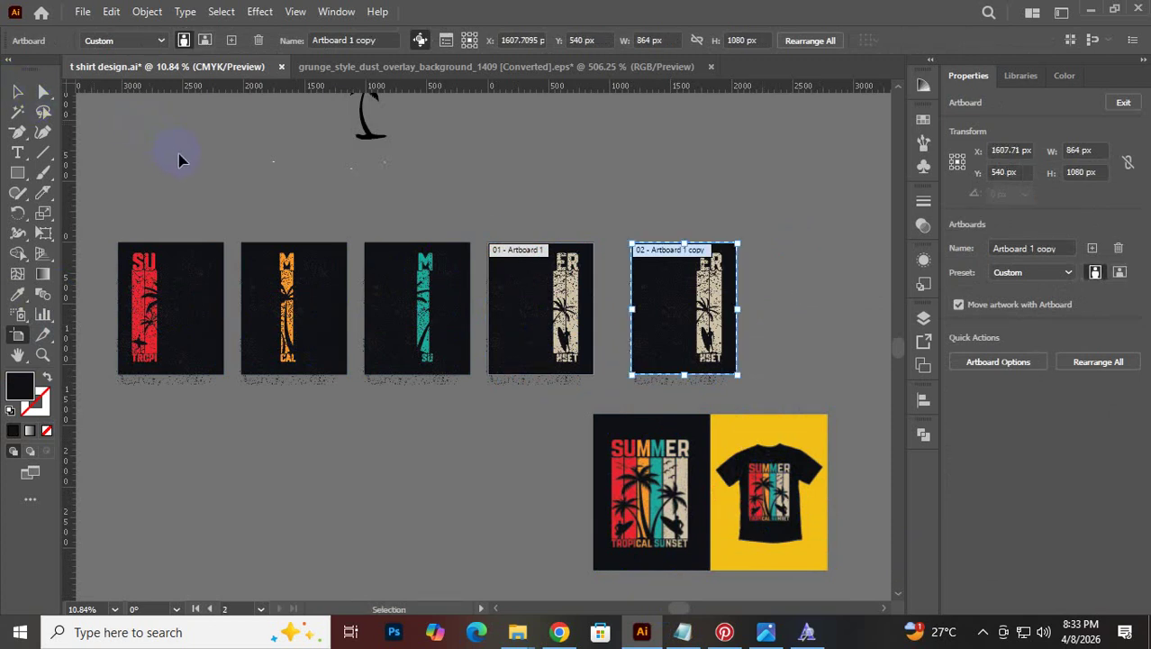
{"action": "key", "text": "Delete"}
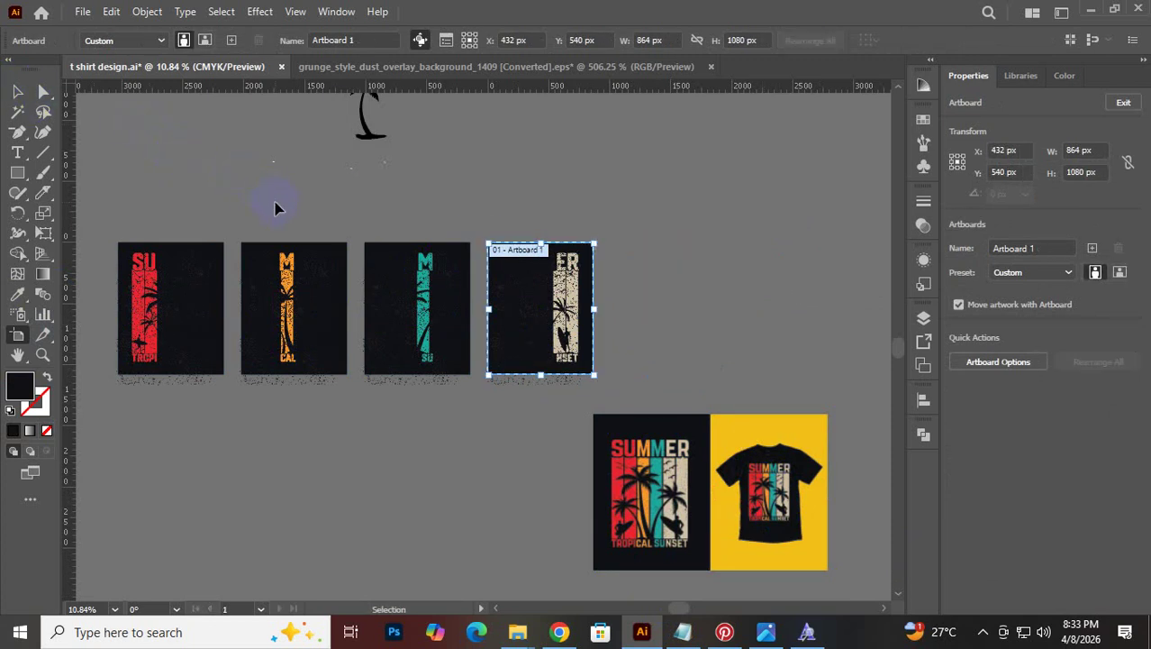
{"action": "key", "text": "ctrl+z"}
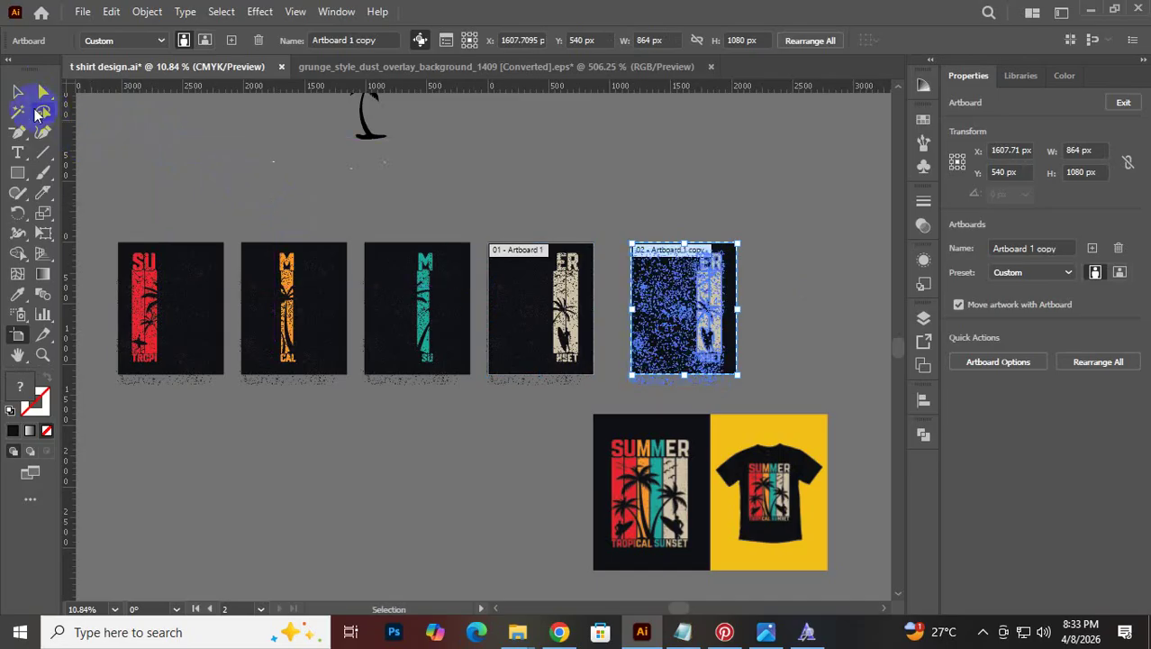
{"action": "key", "text": "Delete"}
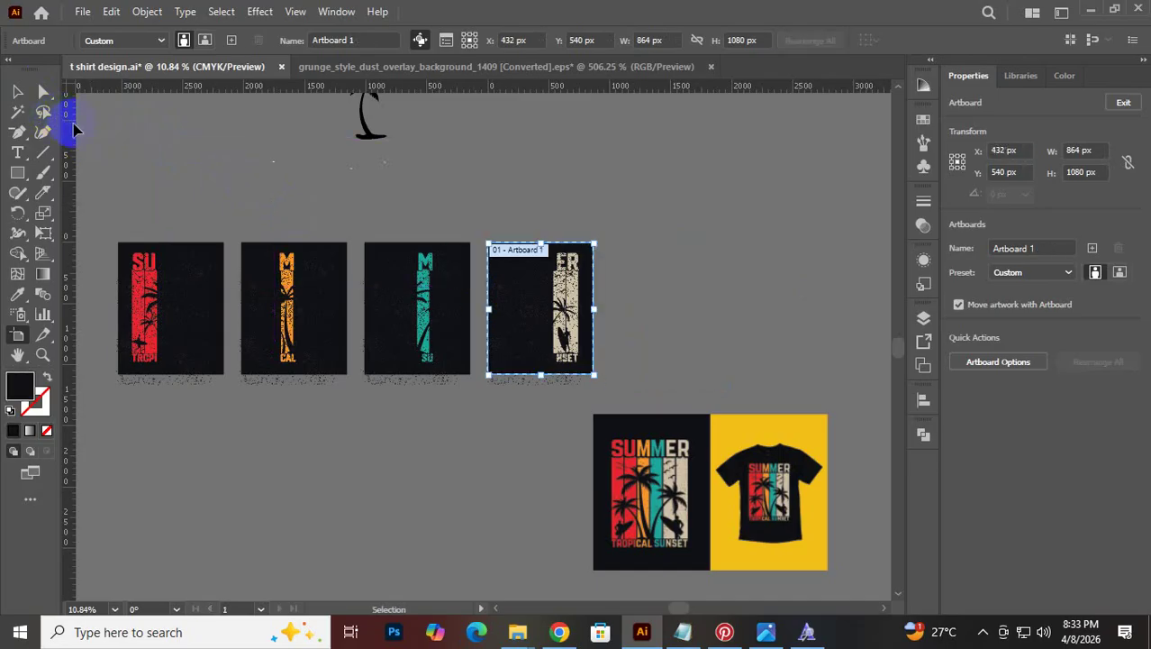
Leave artboard editing and save the T-shirt design document
{"action": "left_click", "coordinate": [16, 93]}
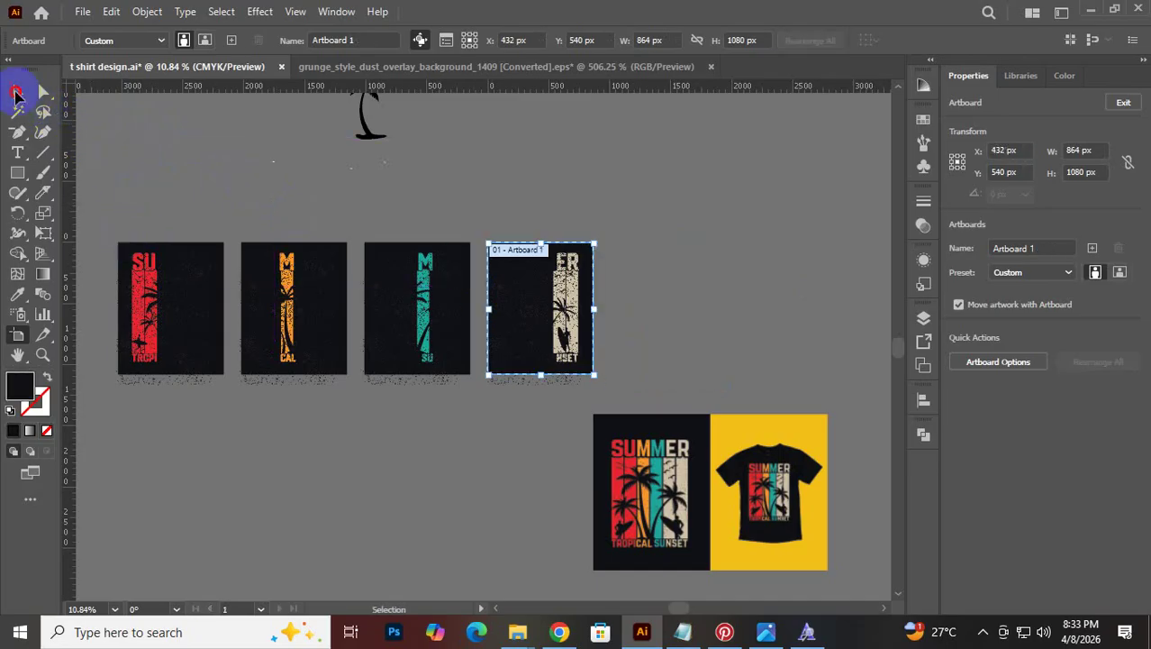
{"action": "left_click", "coordinate": [690, 240]}
{"action": "key", "text": "ctrl+s"}
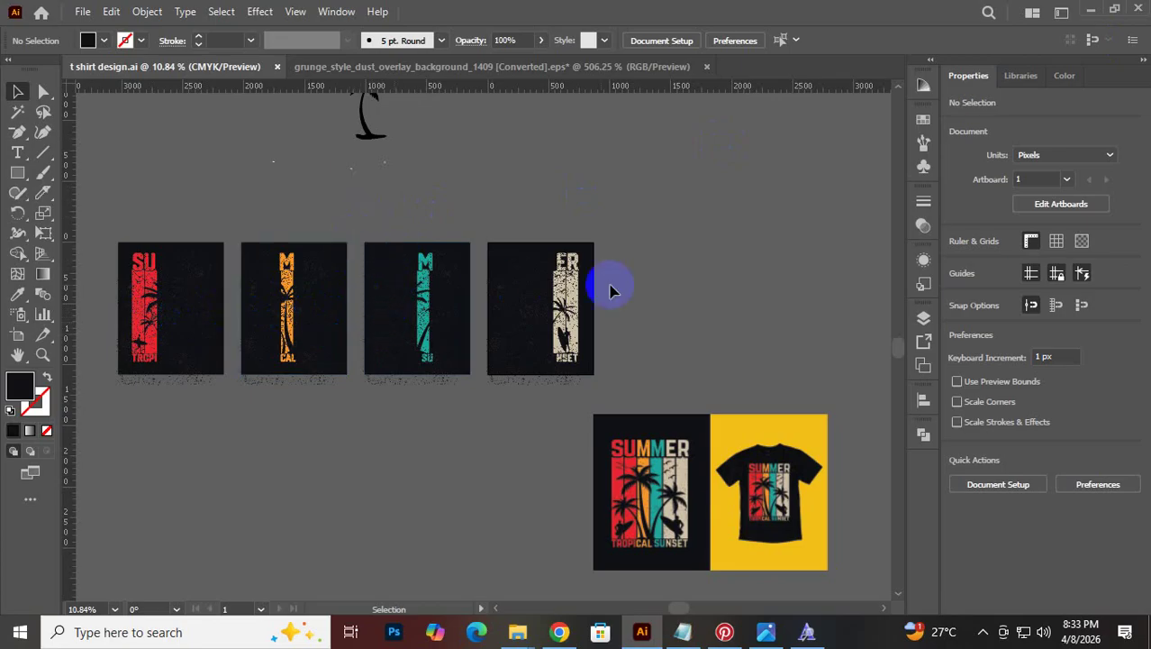
{"action": "left_click", "coordinate": [86, 11]}
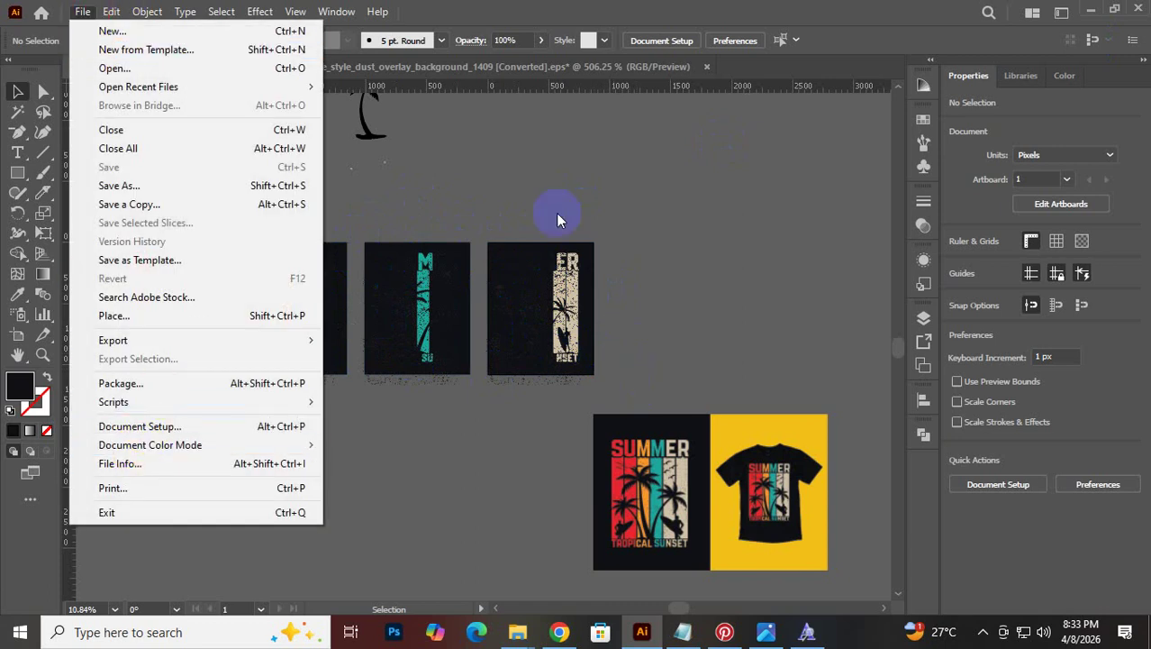
{"action": "left_click", "coordinate": [573, 193]}
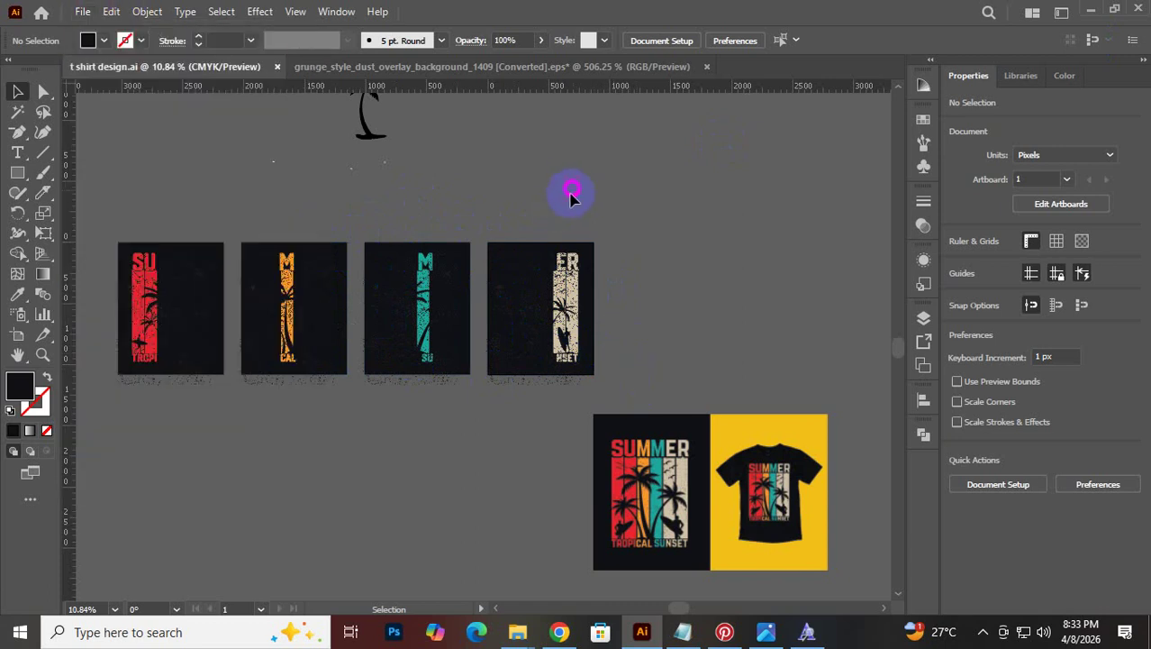
Draw 864 × 1080 px artboards over the black backgrounds of the teal, orange and red copies
{"action": "left_click", "coordinate": [15, 338]}
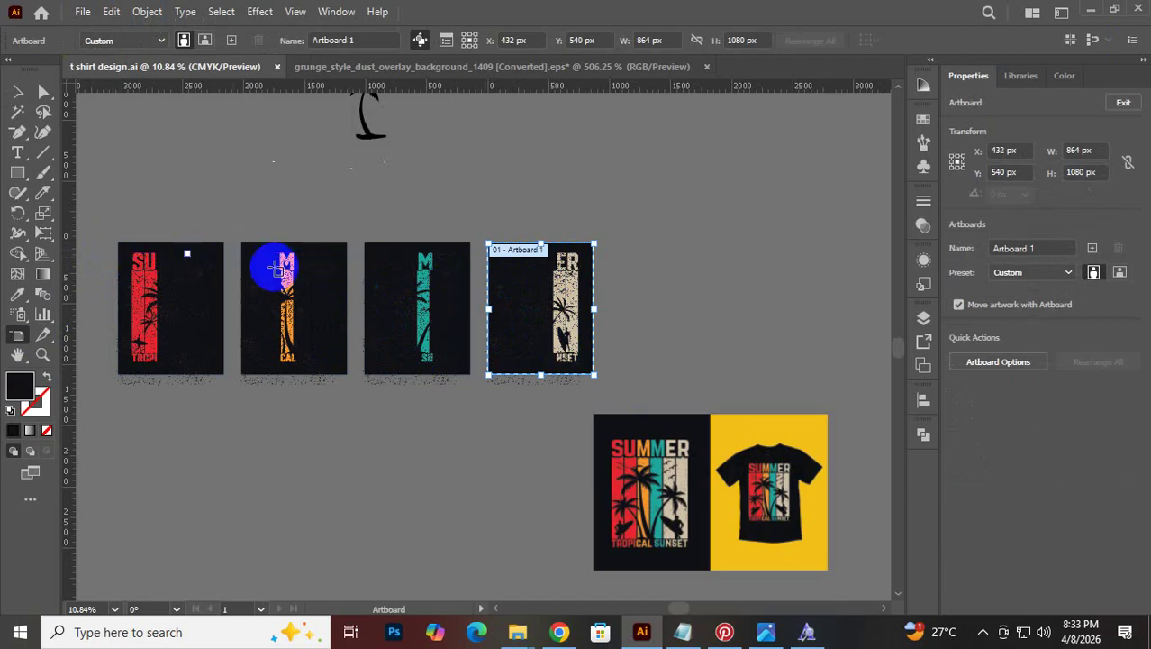
{"action": "left_click_drag", "start_coordinate": [365, 244], "coordinate": [470, 369]}
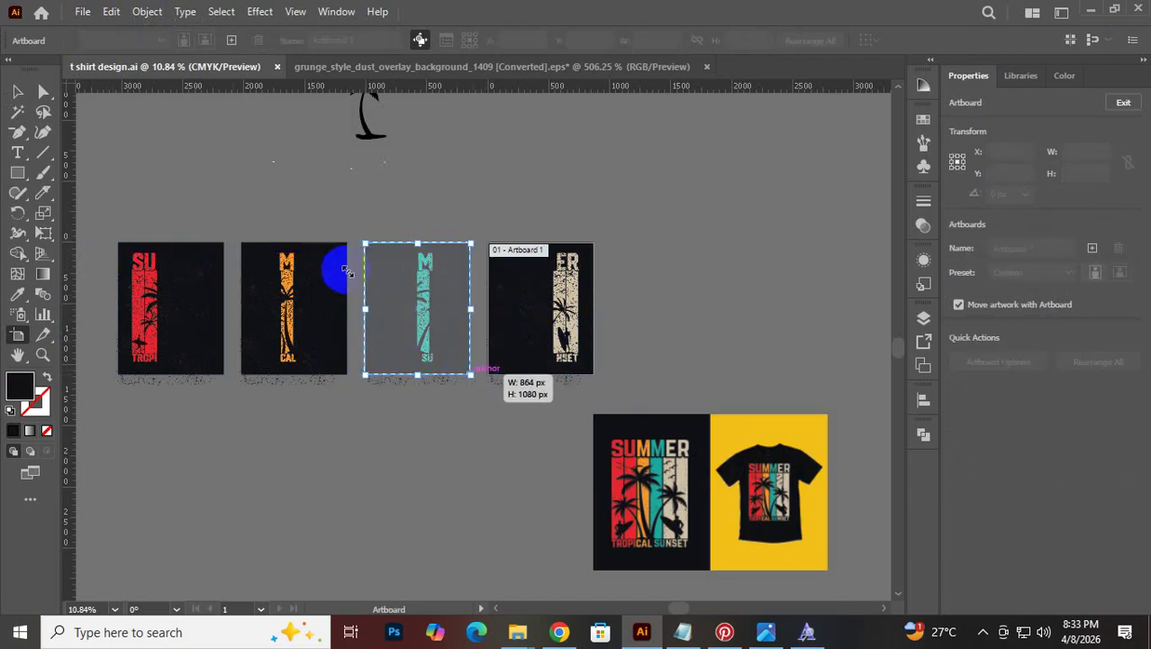
{"action": "left_click_drag", "start_coordinate": [319, 347], "coordinate": [347, 374]}
{"action": "left_click_drag", "start_coordinate": [118, 244], "coordinate": [224, 375]}
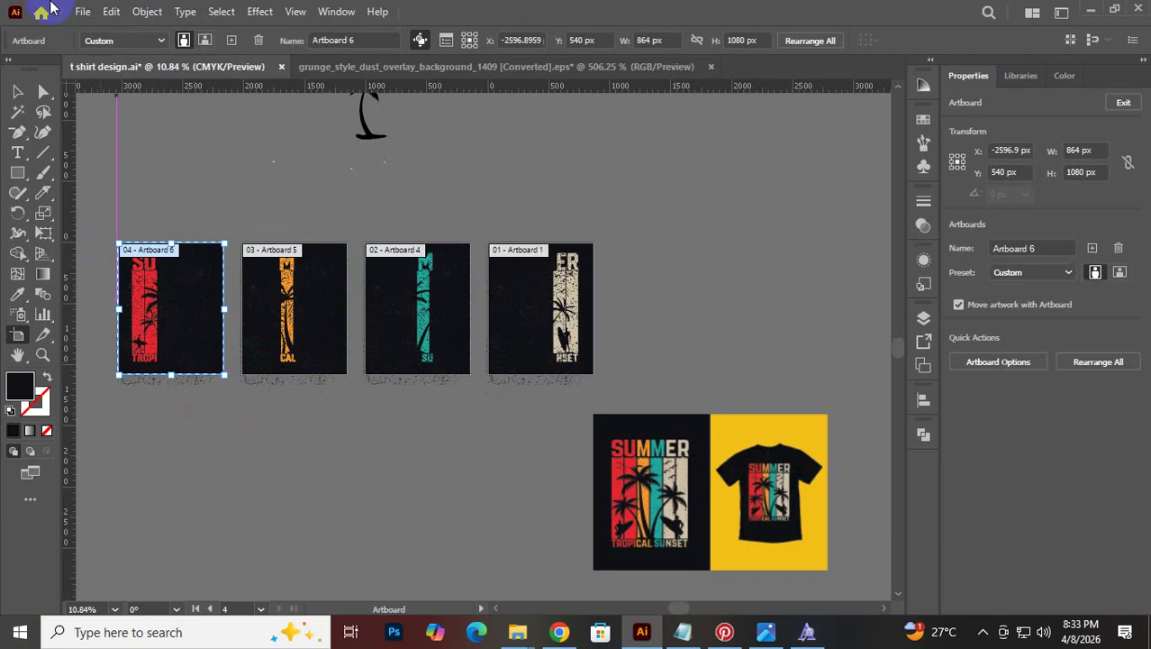
{"action": "left_click", "coordinate": [17, 92]}
Examine the print preview of each of the four artboards, and close the print settings without printing
{"action": "left_click", "coordinate": [82, 12]}
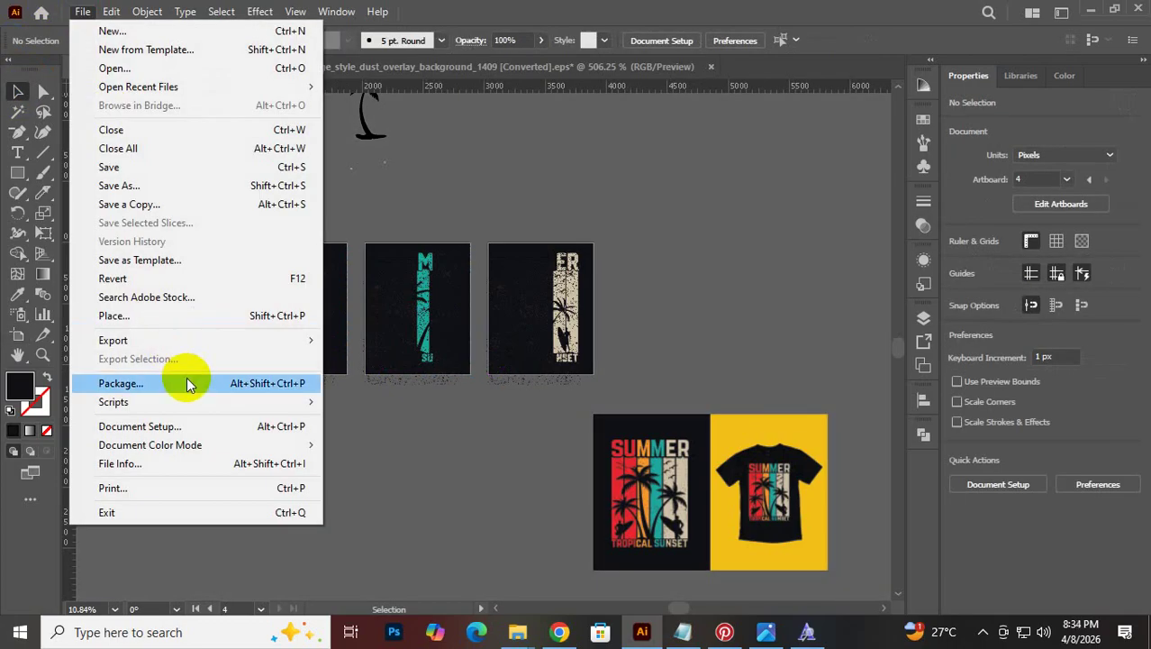
{"action": "left_click", "coordinate": [174, 487]}
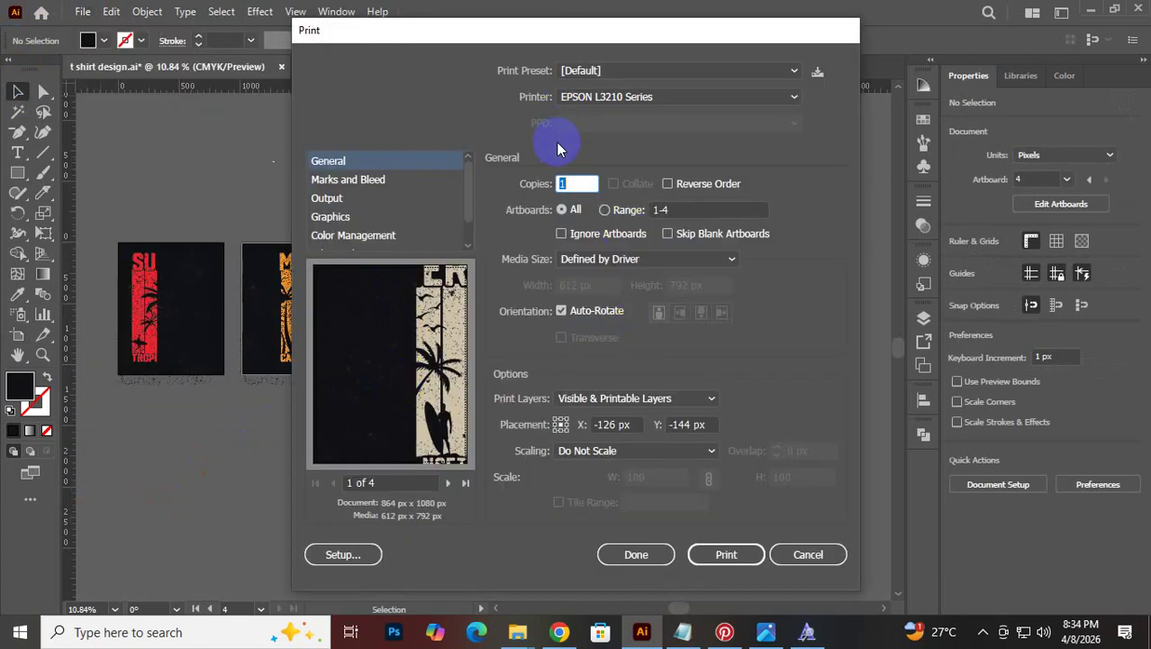
{"action": "left_click", "coordinate": [333, 484]}
{"action": "left_click", "coordinate": [447, 484]}
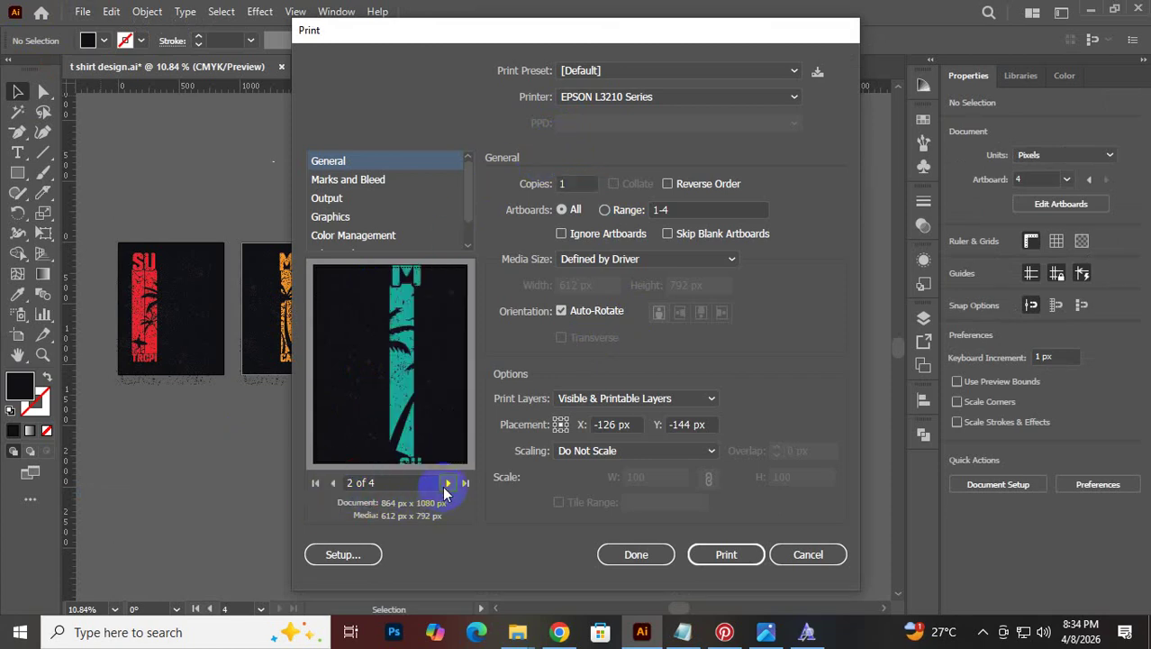
{"action": "left_click", "coordinate": [447, 484]}
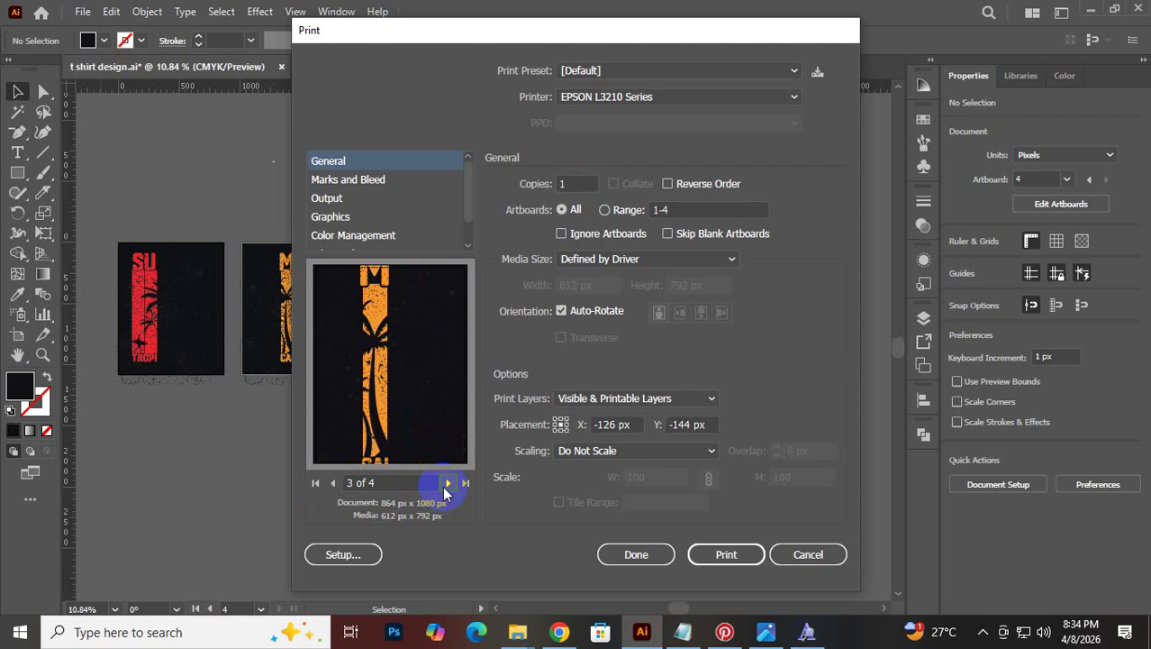
{"action": "left_click", "coordinate": [447, 483]}
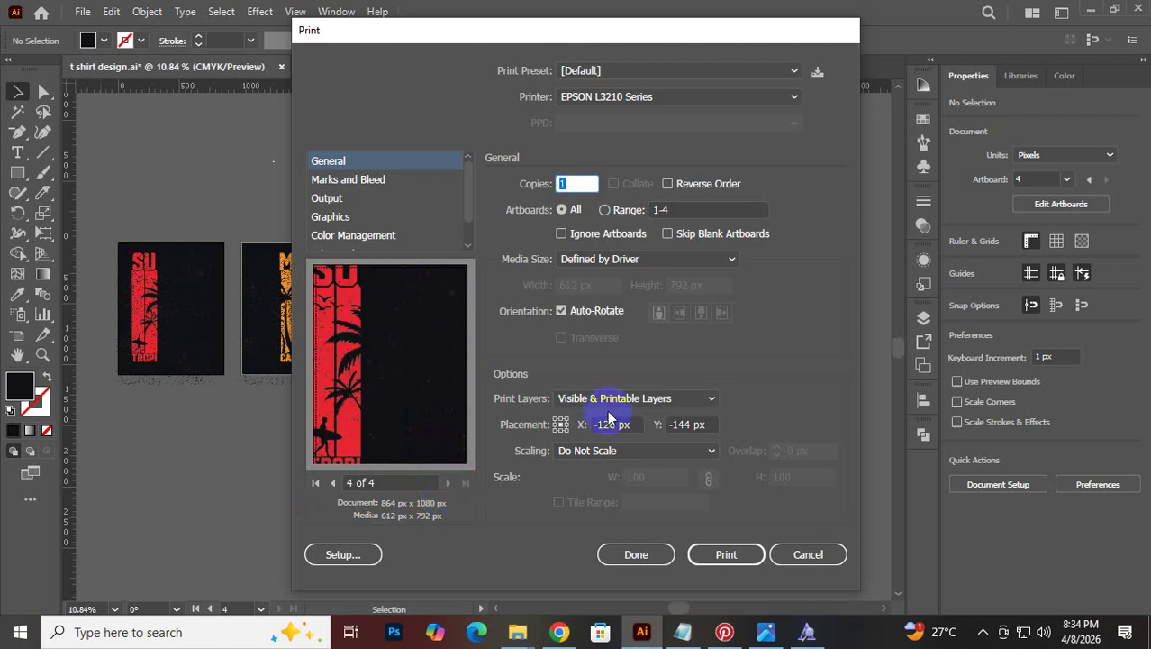
{"action": "left_click", "coordinate": [726, 554]}
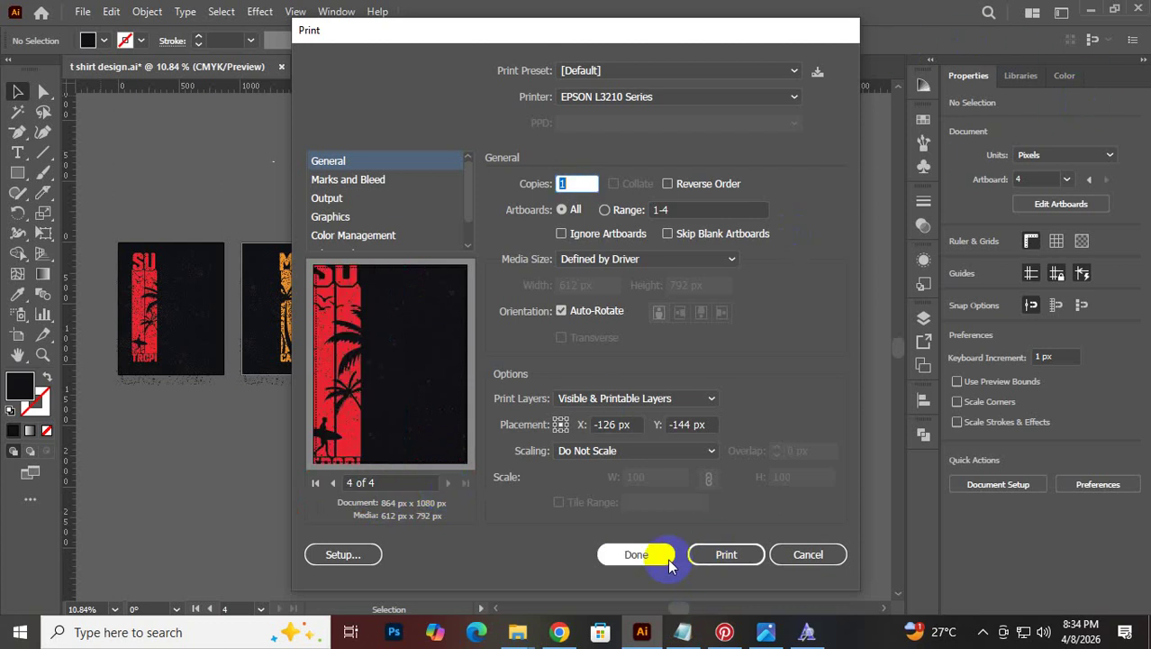
{"action": "left_click", "coordinate": [834, 555]}
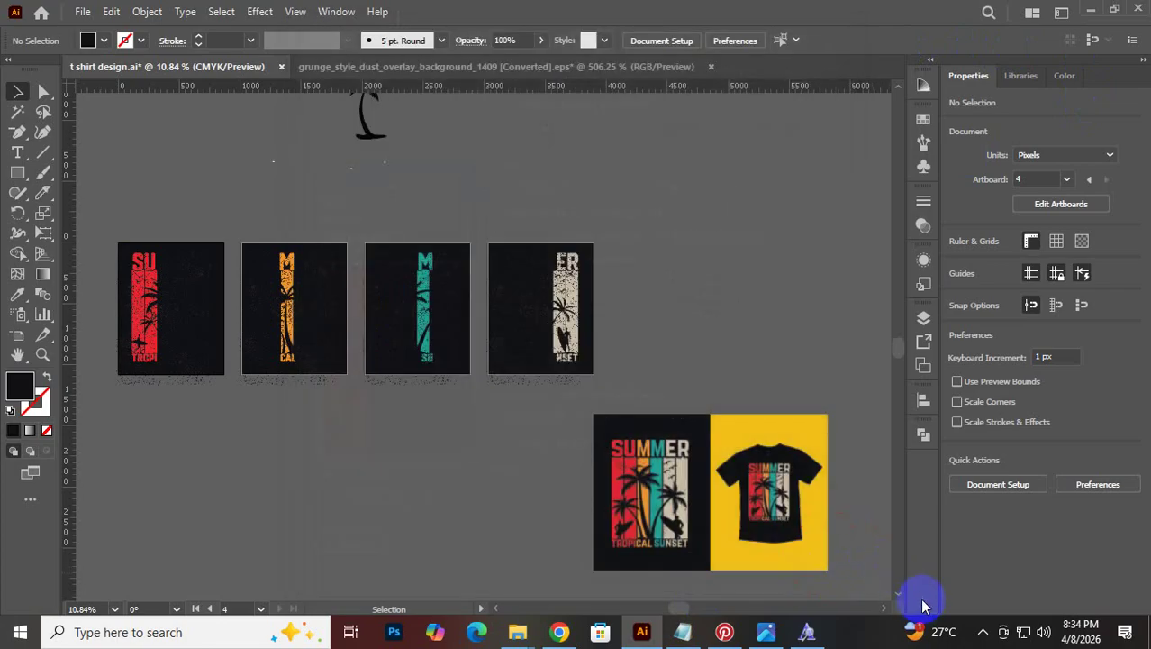
Move the reference design and mockup image beside the beige copy, and delete the leftover palm tree and stray fragments above the row
{"action": "left_click_drag", "start_coordinate": [699, 505], "coordinate": [695, 317]}
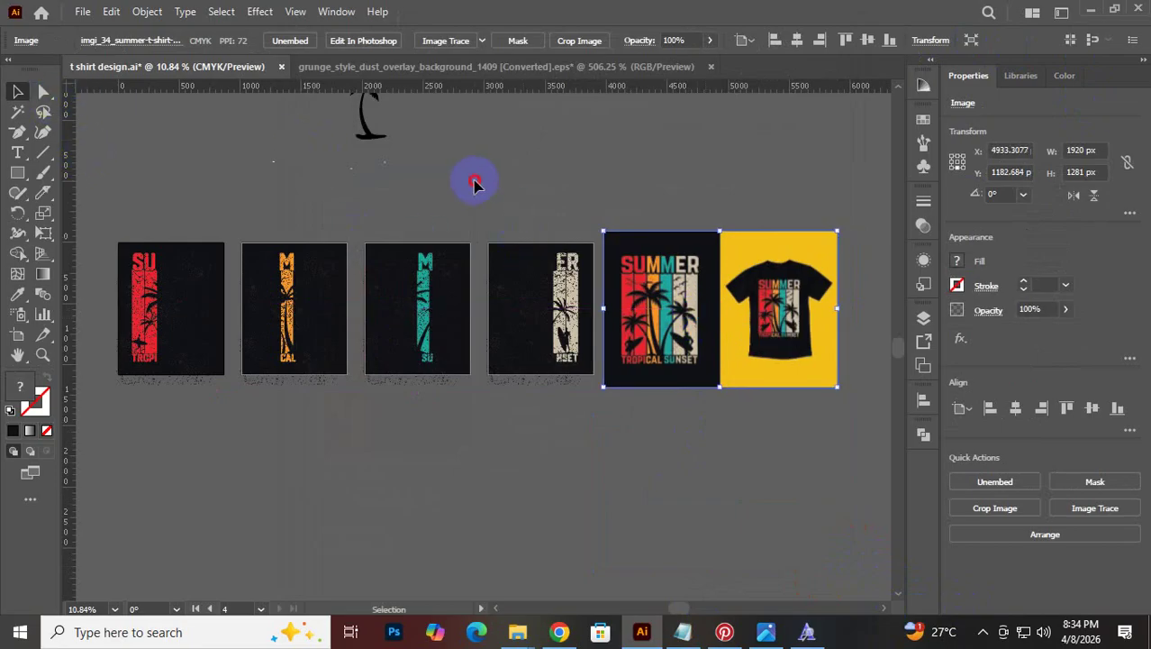
{"action": "scroll", "coordinate": [468, 176], "scroll_direction": "up", "scroll_amount": 3}
{"action": "left_click_drag", "start_coordinate": [212, 98], "coordinate": [401, 248]}
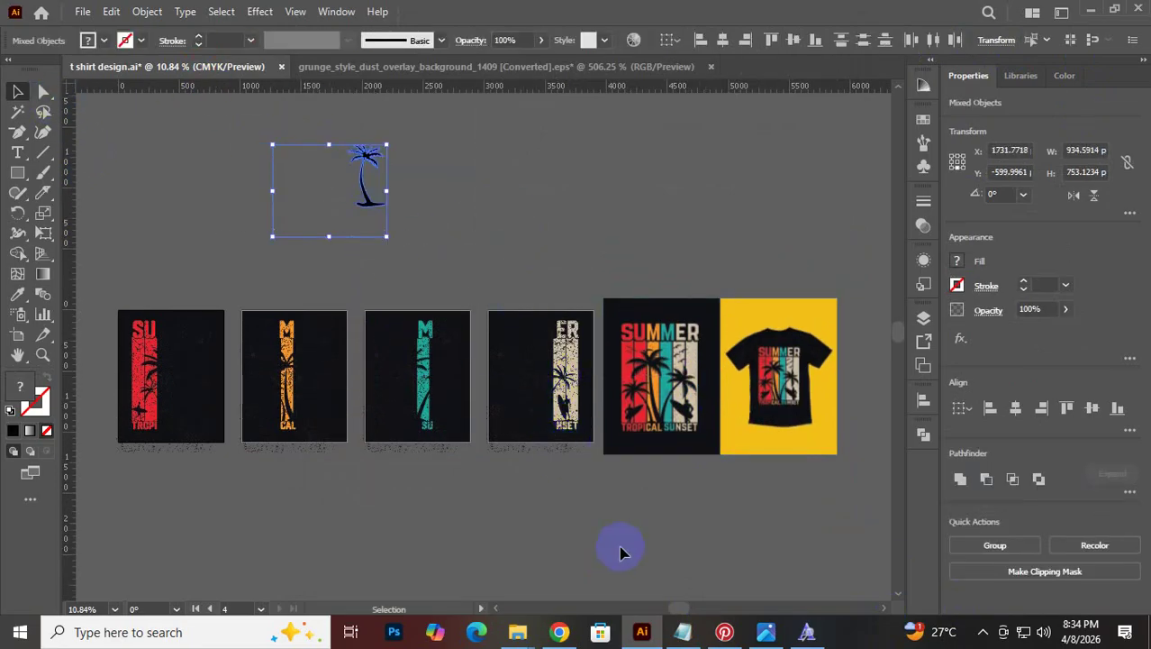
{"action": "key", "text": "Delete"}
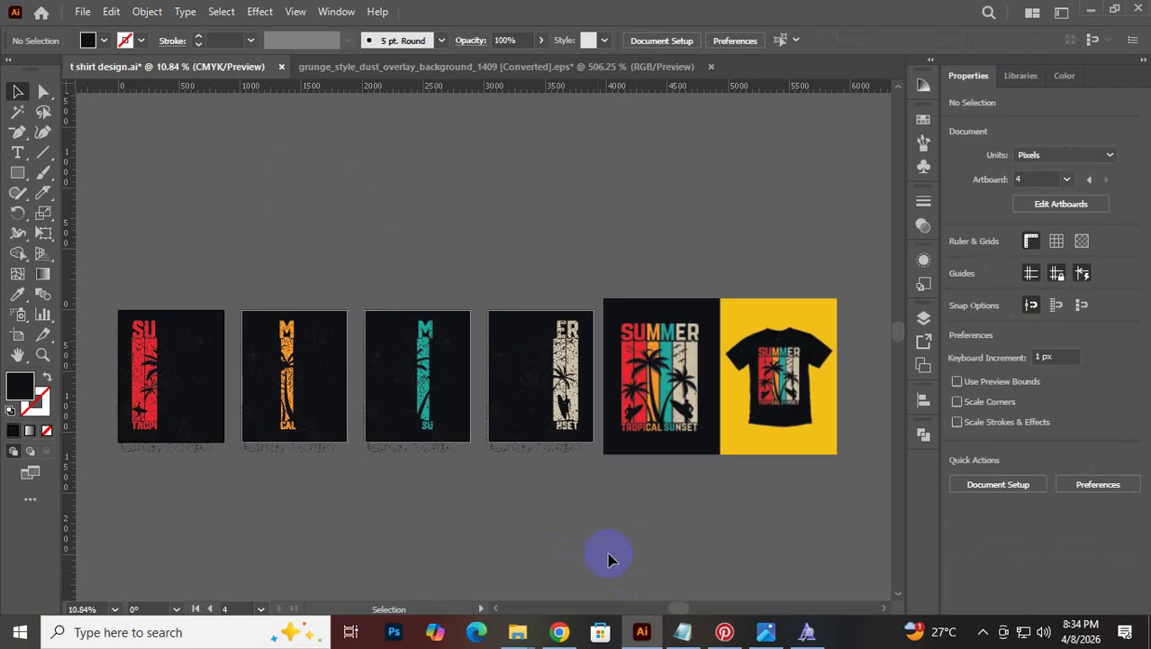
Switch to the Chrome browser
{"action": "left_click", "coordinate": [558, 631]}
{"action": "left_click", "coordinate": [560, 633]}
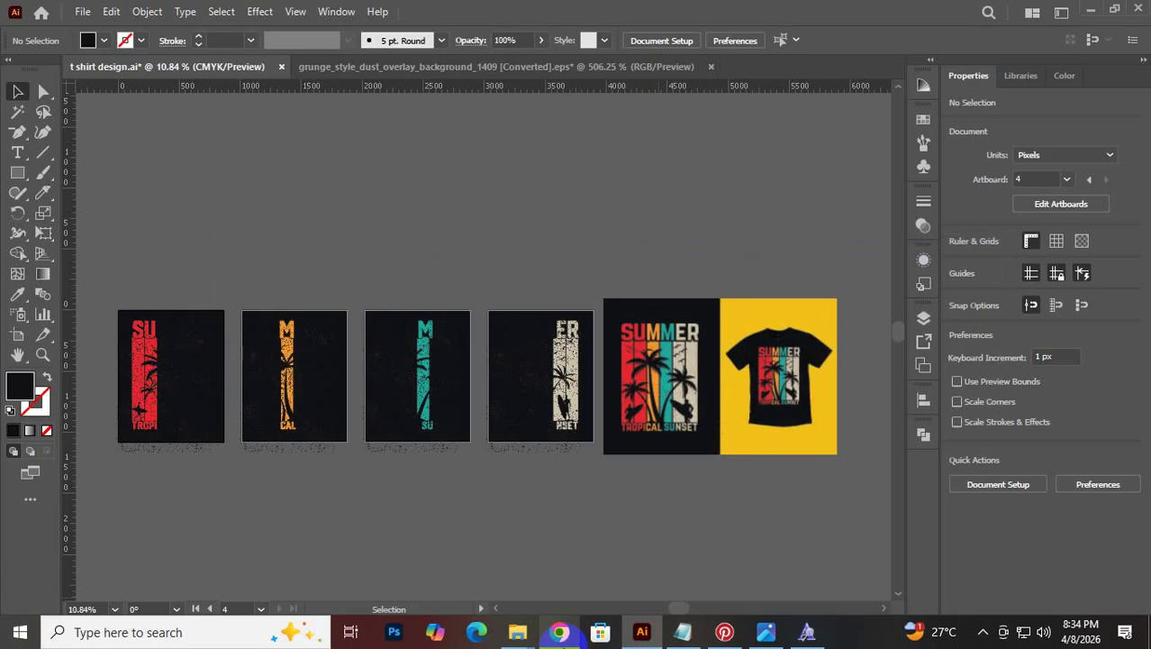